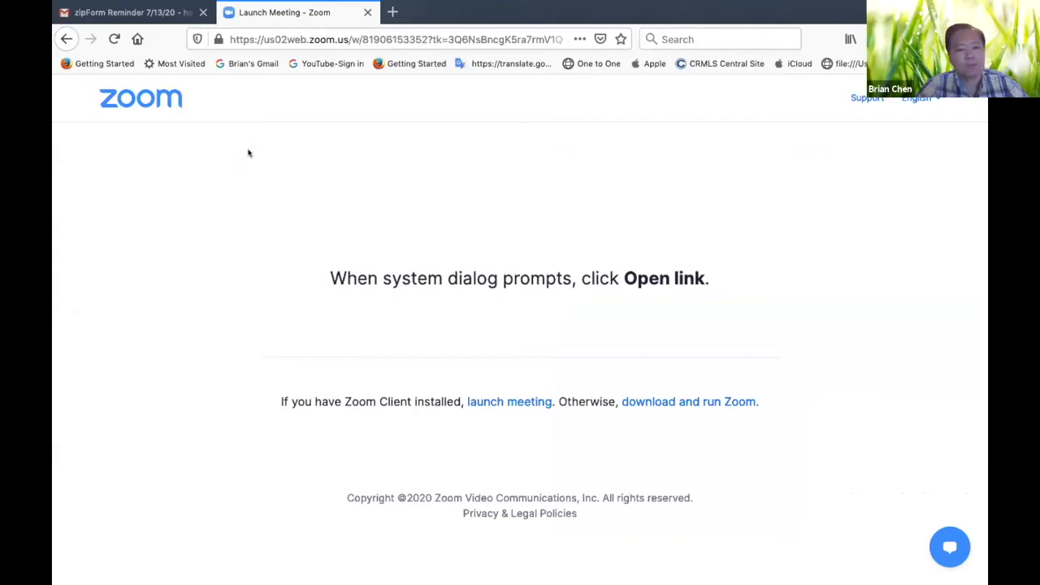
pyautogui.click(291, 39)
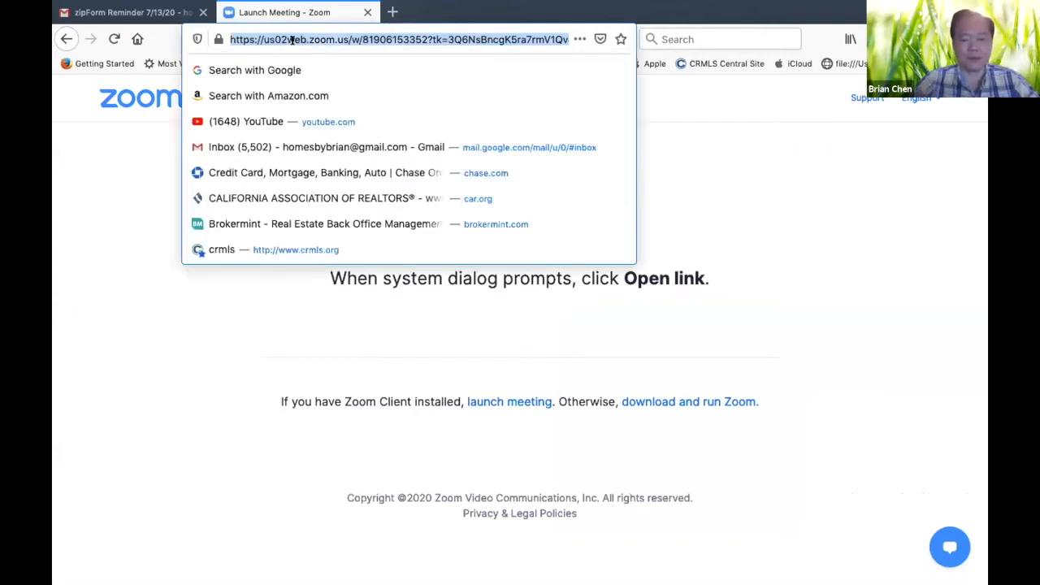
pyautogui.write('www.ws')
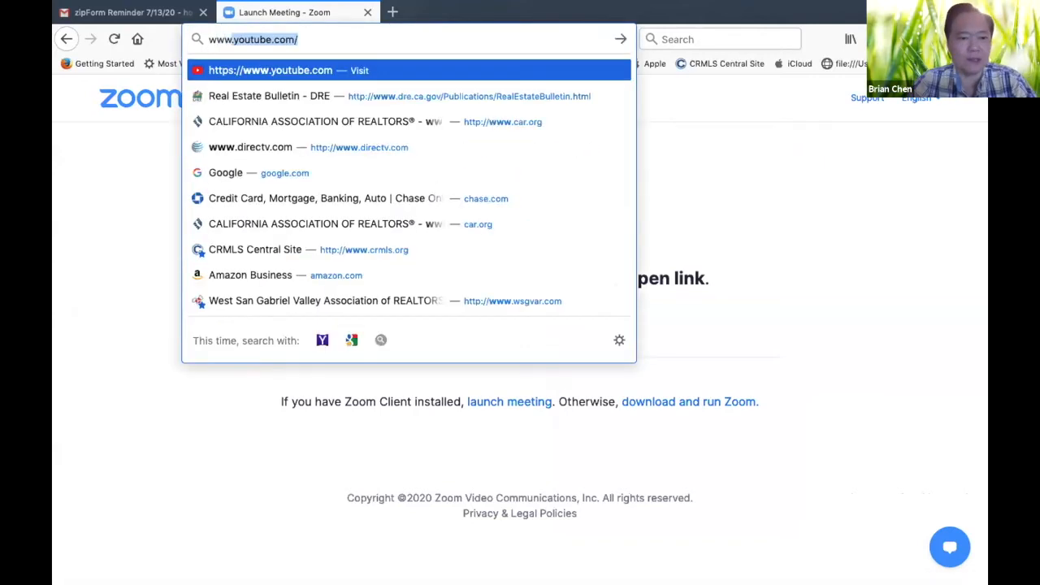
pyautogui.write('gvar.c')
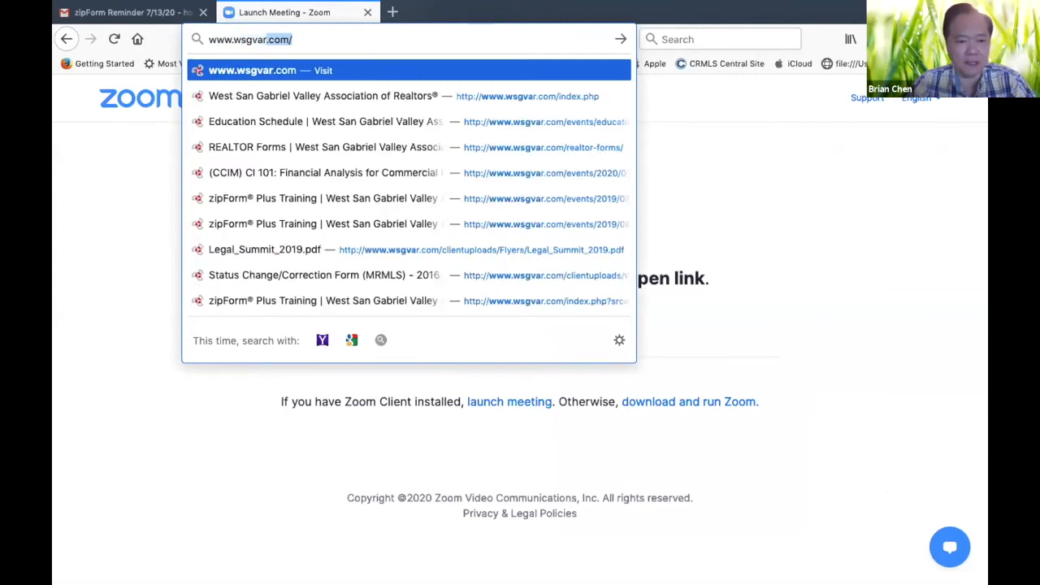
pyautogui.press('Return')
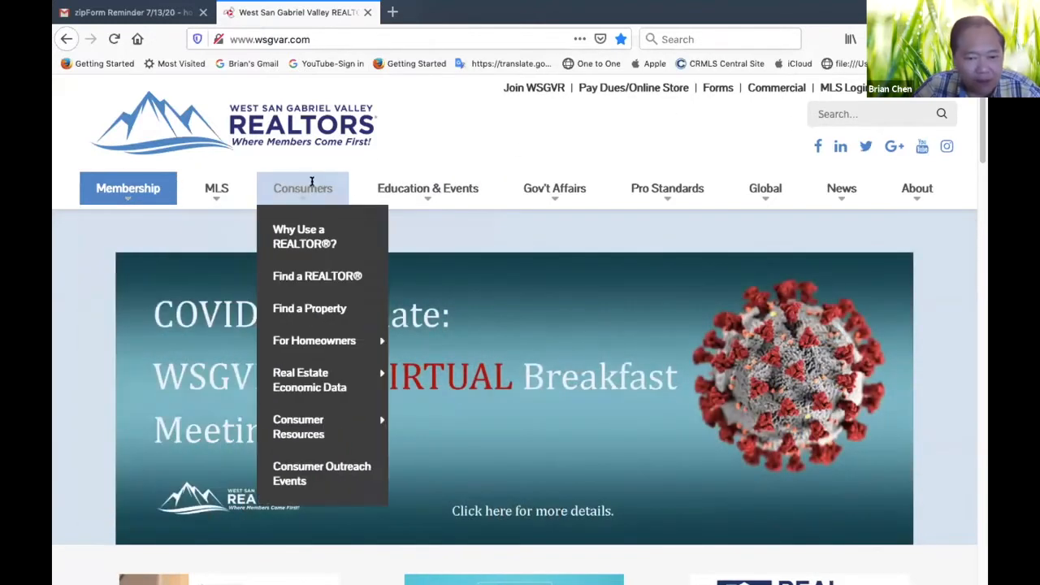
# Open the association's Forms page from its home page
pyautogui.moveTo(408, 191)
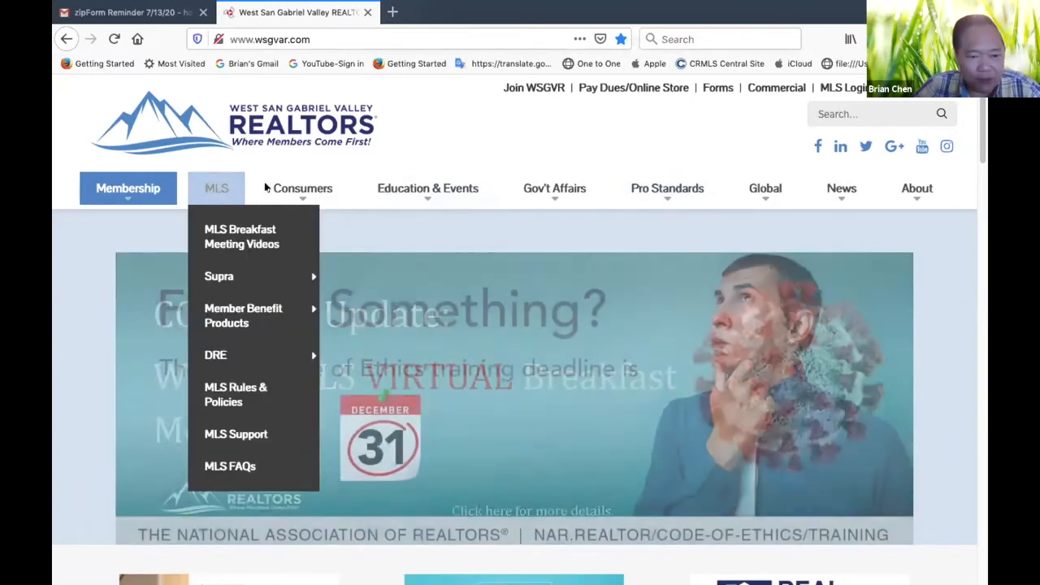
pyautogui.moveTo(272, 192)
pyautogui.moveTo(218, 182)
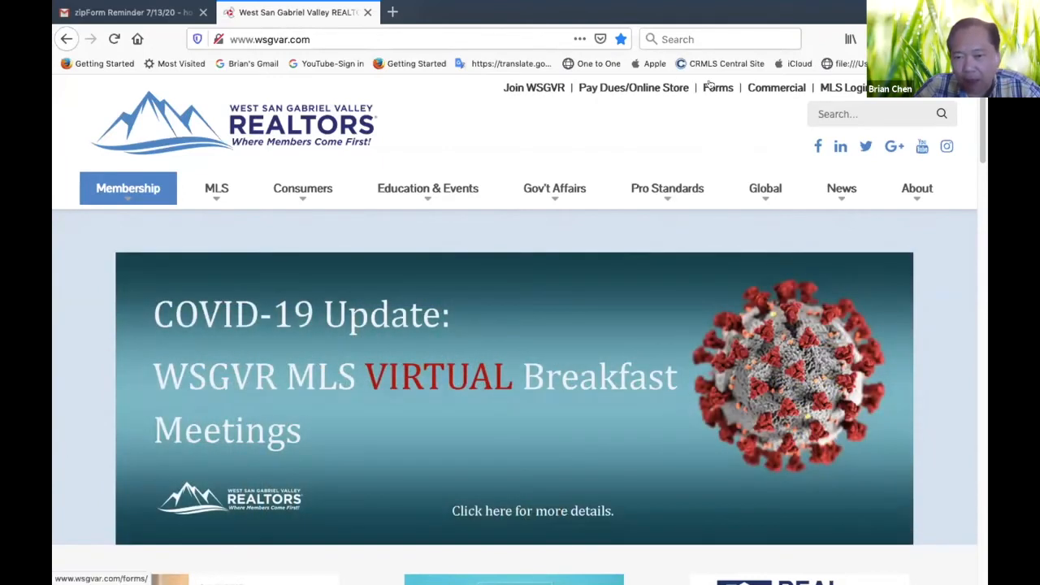
pyautogui.click(707, 84)
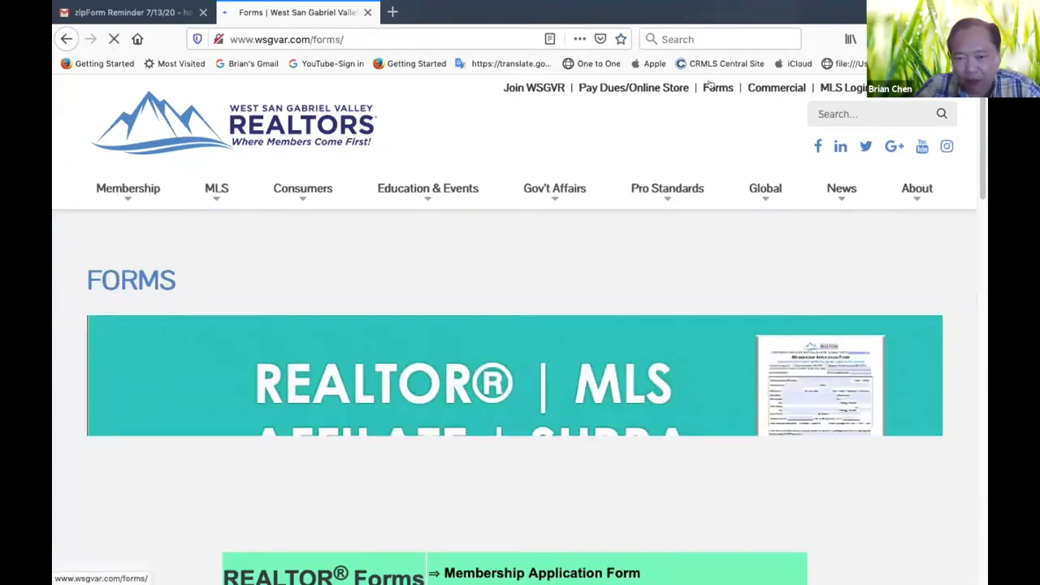
# Review the REALTOR, MLS, affiliate and SUPRA form lists, and the topics offered under Pro Standards
pyautogui.scroll(-10, 487, 317)
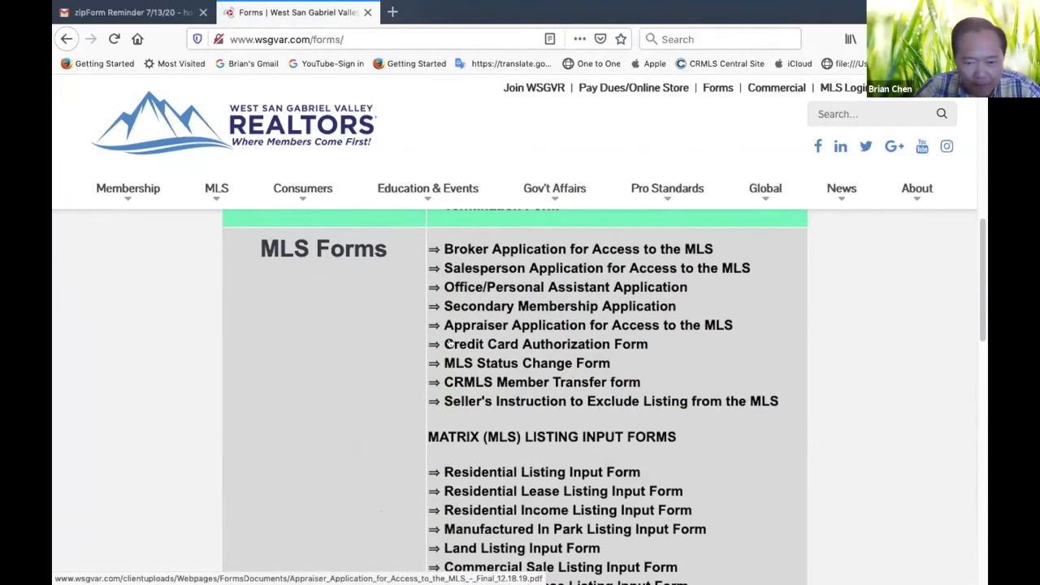
pyautogui.scroll(5, 281, 474)
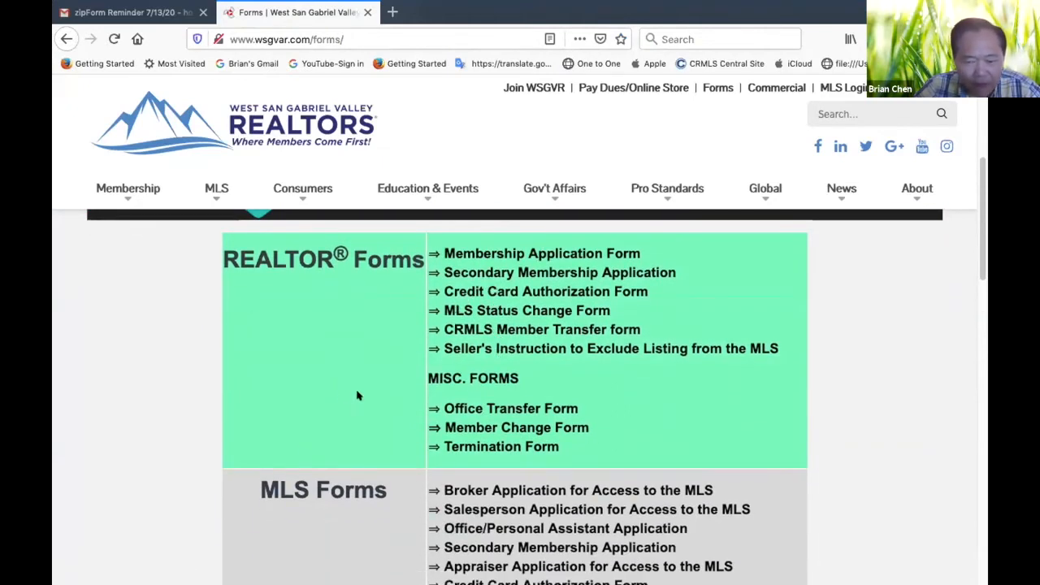
pyautogui.scroll(-6, 365, 414)
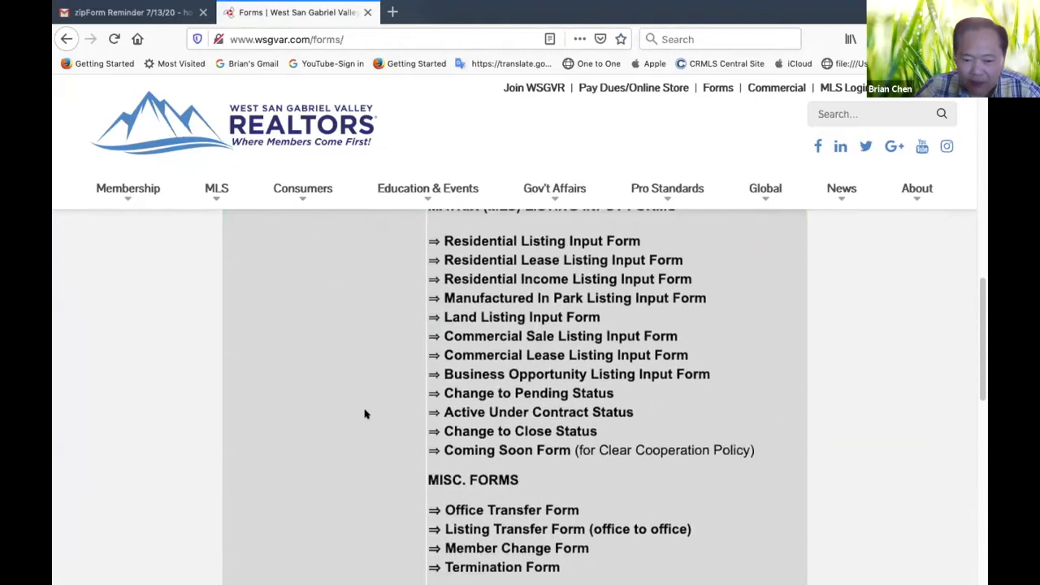
pyautogui.scroll(-5, 364, 415)
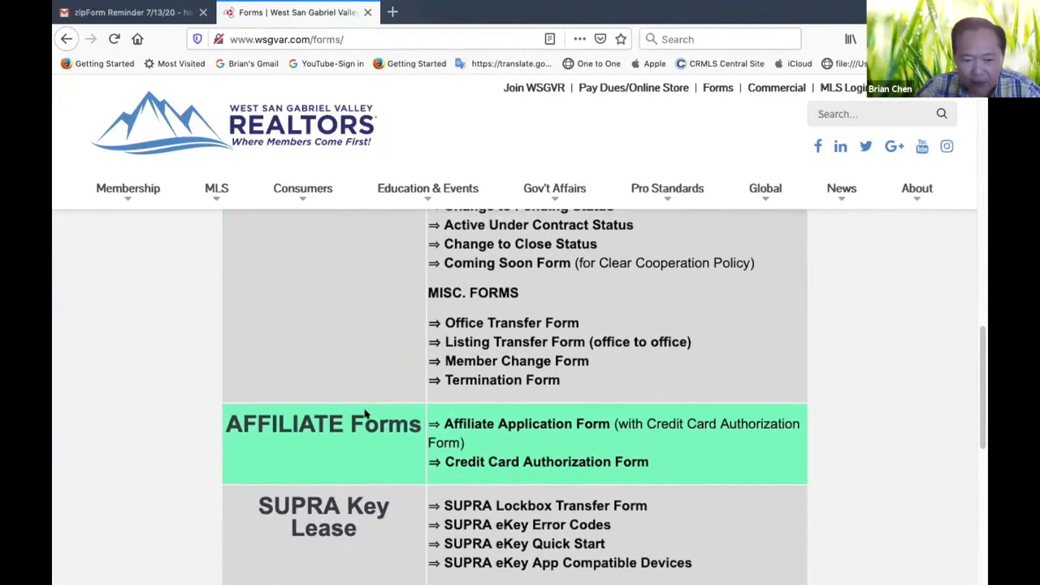
pyautogui.scroll(10, 365, 414)
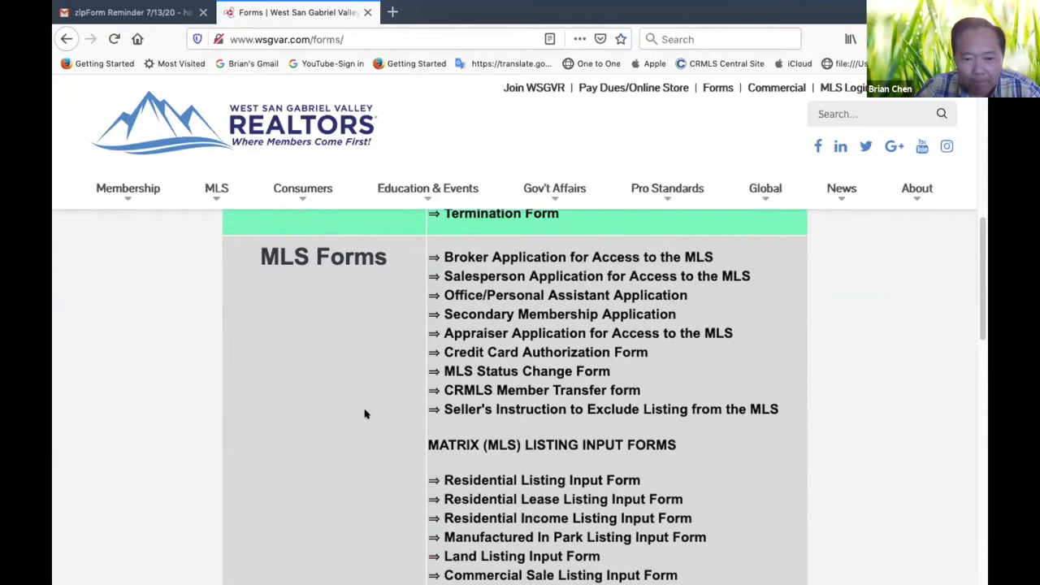
pyautogui.scroll(5, 364, 414)
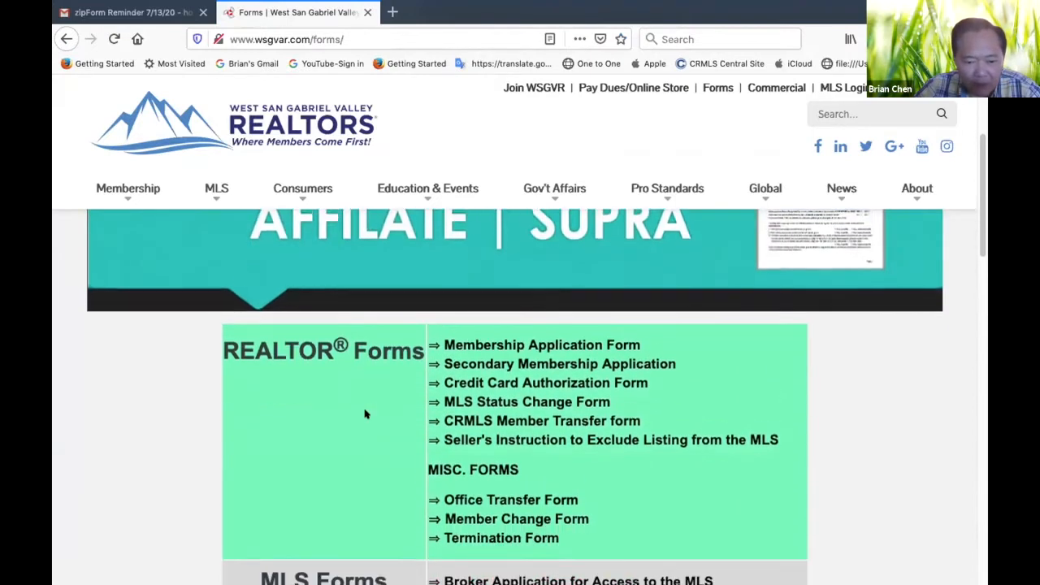
pyautogui.scroll(-2, 364, 415)
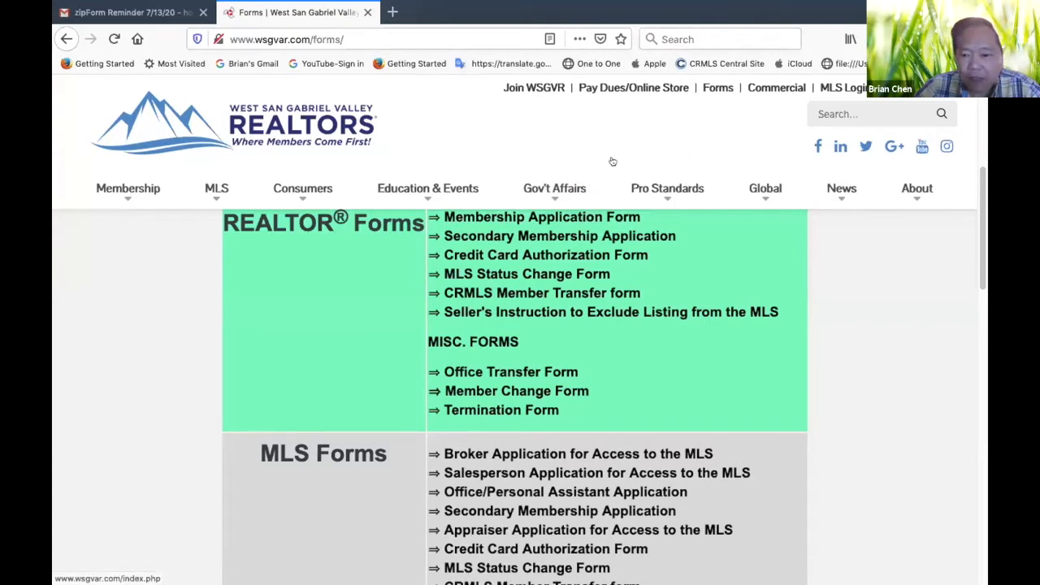
pyautogui.moveTo(649, 188)
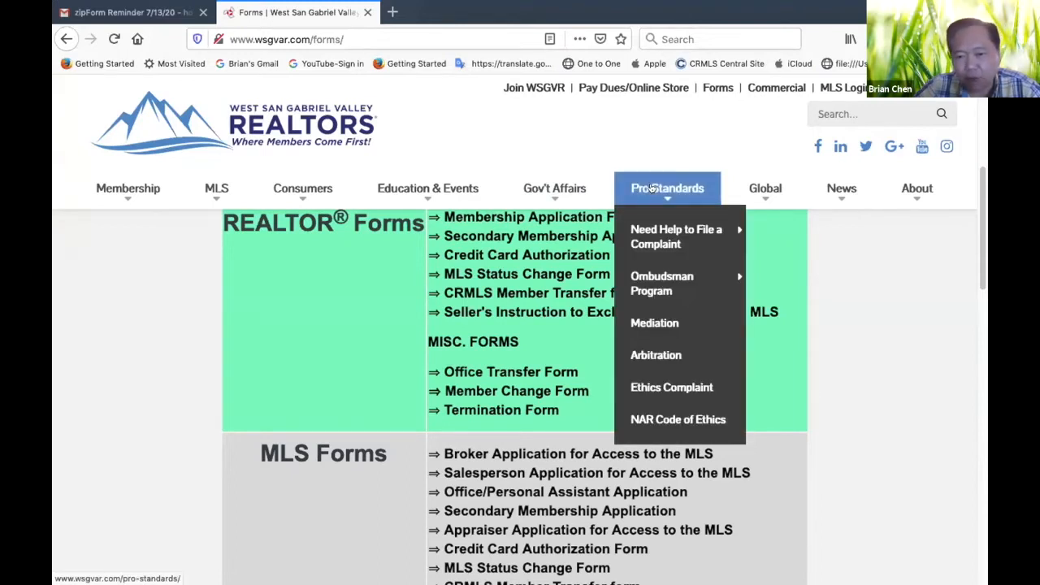
pyautogui.moveTo(654, 221)
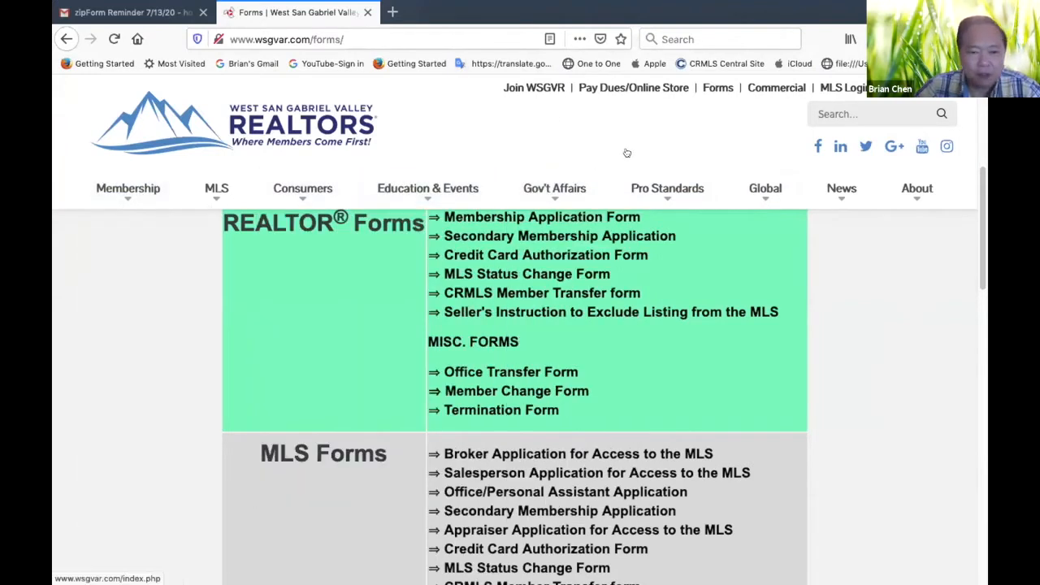
# Go to the California Association of REALTORS site, car.org, and display the Industry 360° market data resources
pyautogui.click(393, 39)
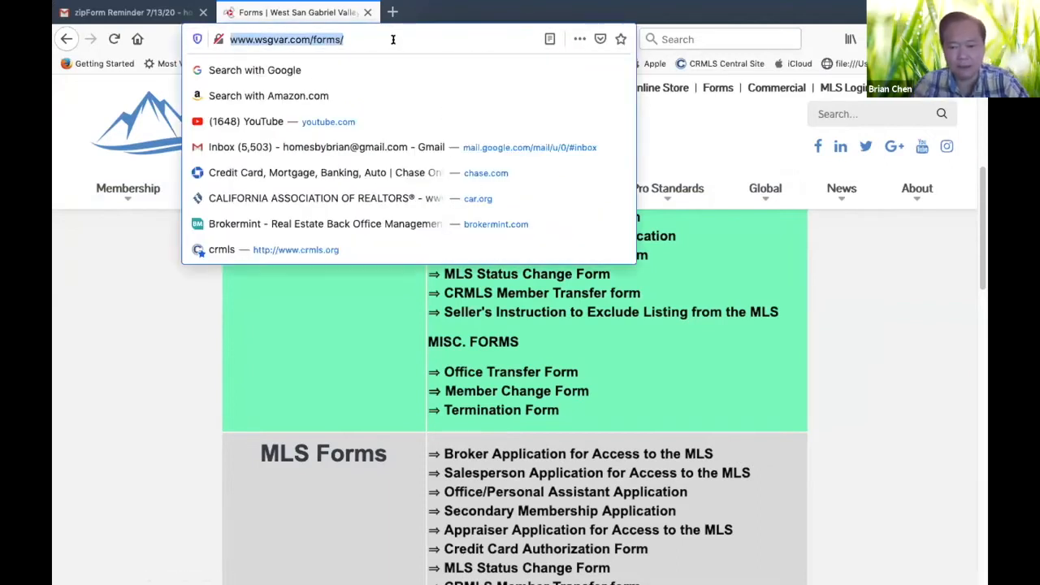
pyautogui.click(325, 198)
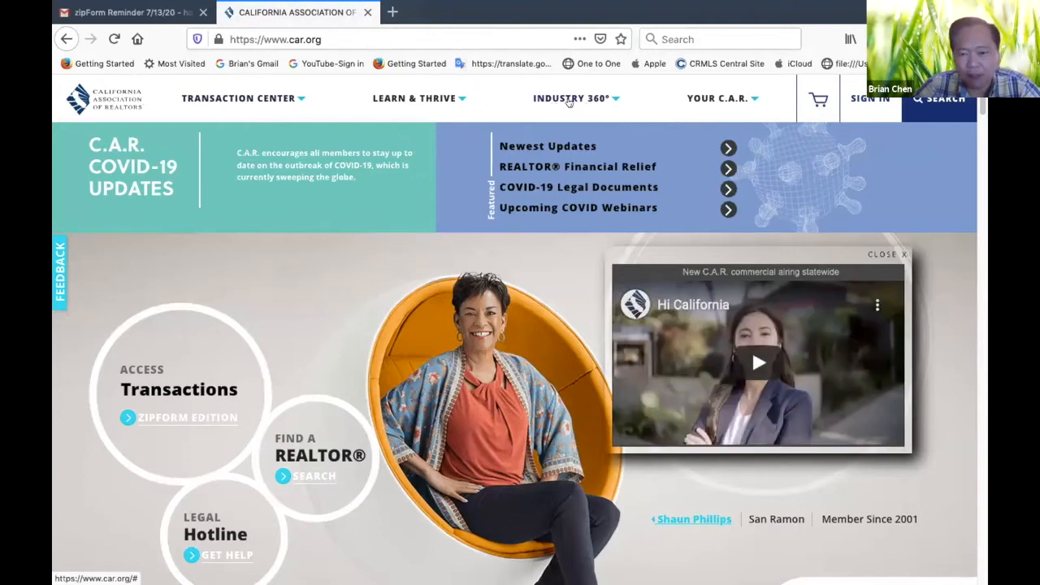
pyautogui.click(568, 99)
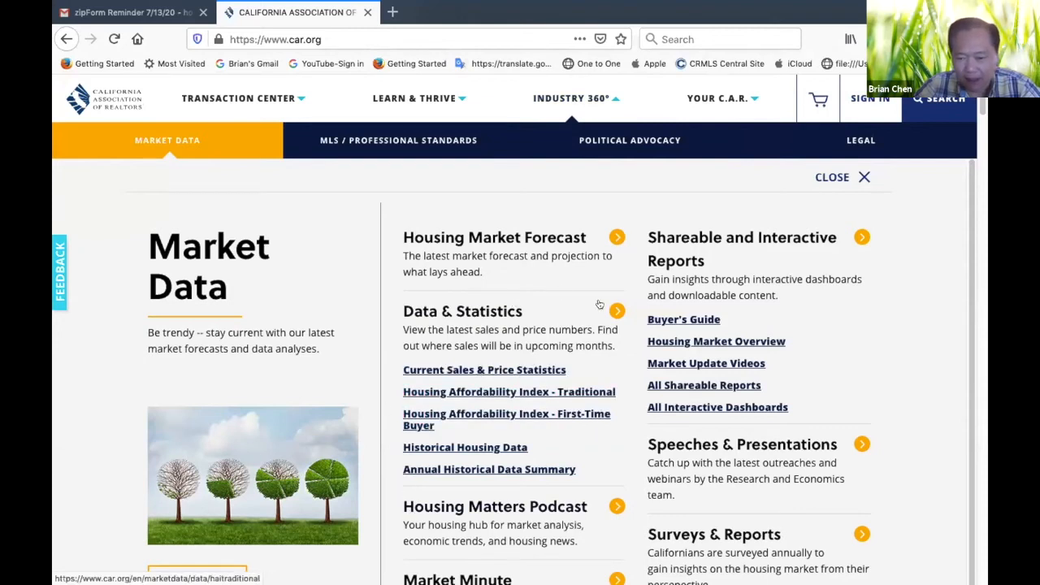
# Open Speeches & Presentations from the Market Data resources, signing in with the prefilled member credentials
pyautogui.scroll(-1, 520, 371)
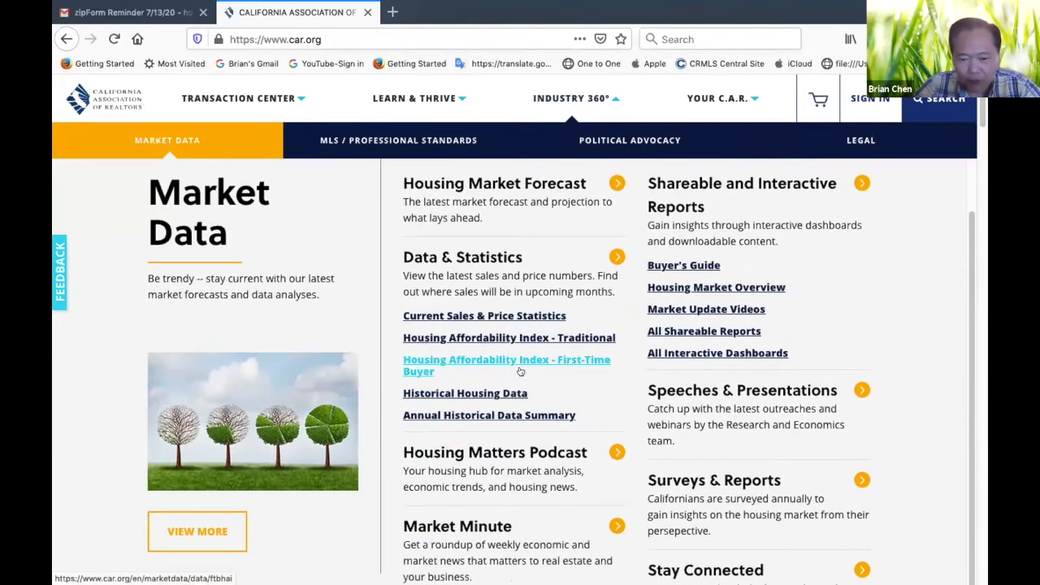
pyautogui.scroll(1, 519, 371)
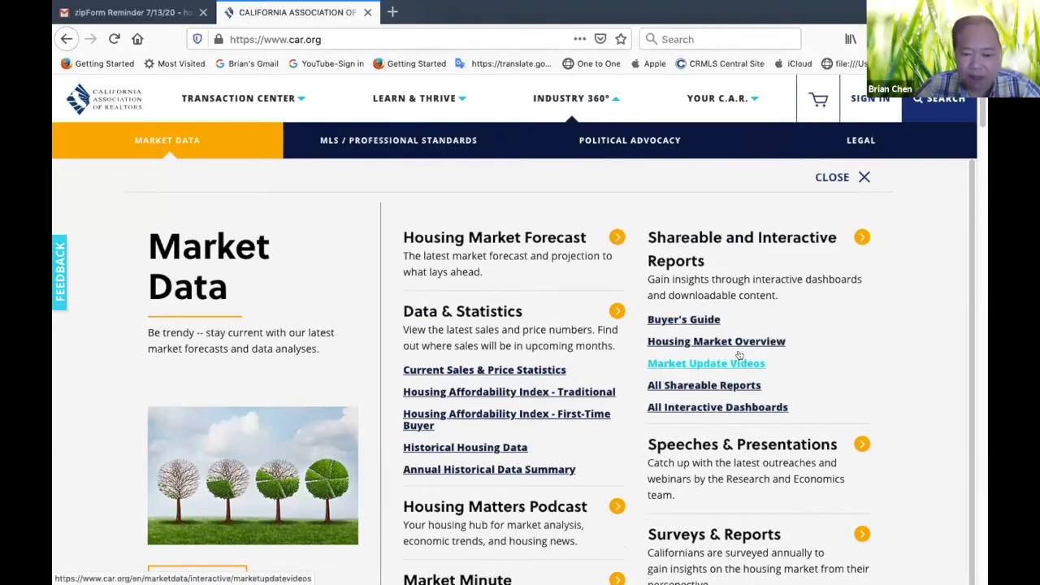
pyautogui.scroll(-1, 739, 355)
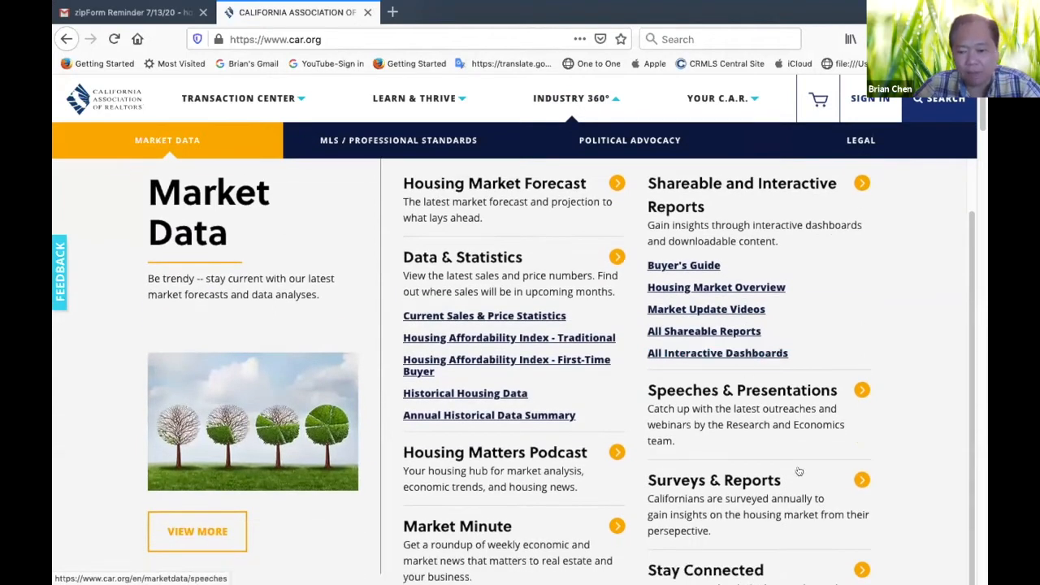
pyautogui.click(860, 389)
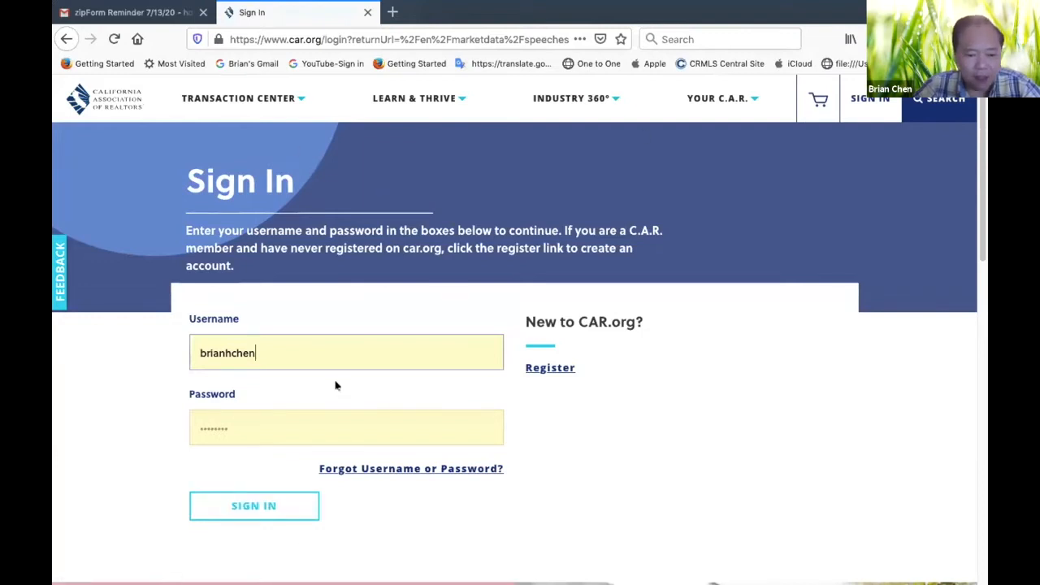
pyautogui.click(251, 504)
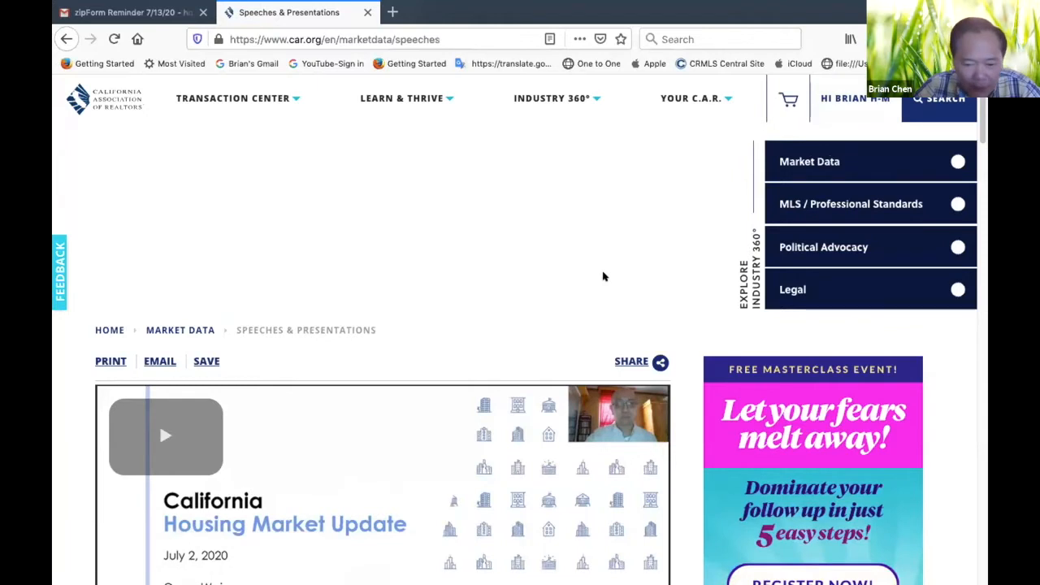
# Examine the monthly outreach presentations and their PPT and PDF downloads on the Speeches & Presentations page
pyautogui.scroll(-5, 603, 277)
pyautogui.scroll(-8, 353, 466)
pyautogui.scroll(8, 353, 466)
pyautogui.scroll(-5, 352, 466)
pyautogui.scroll(-8, 352, 467)
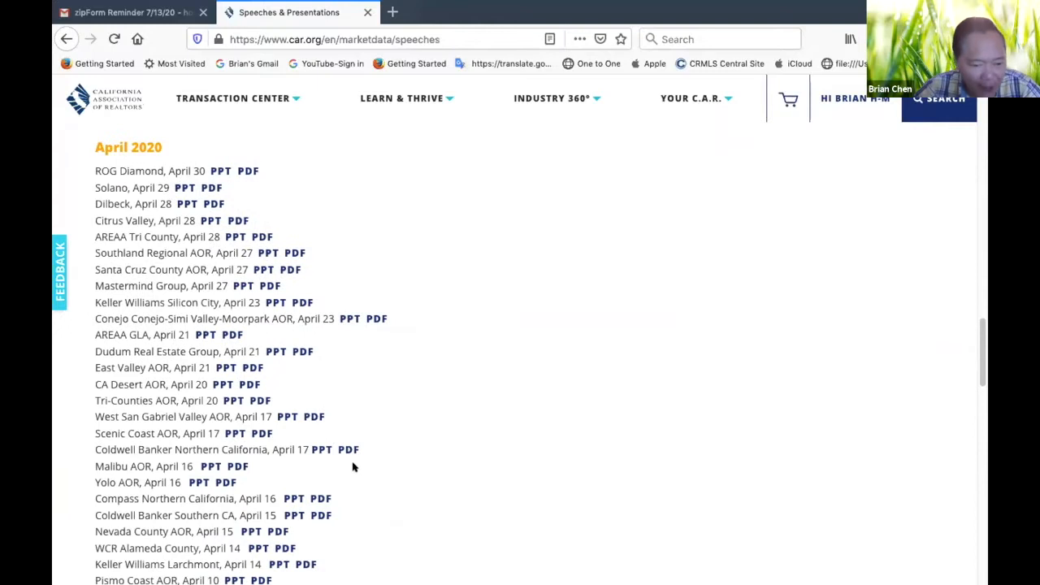
pyautogui.scroll(-4, 352, 467)
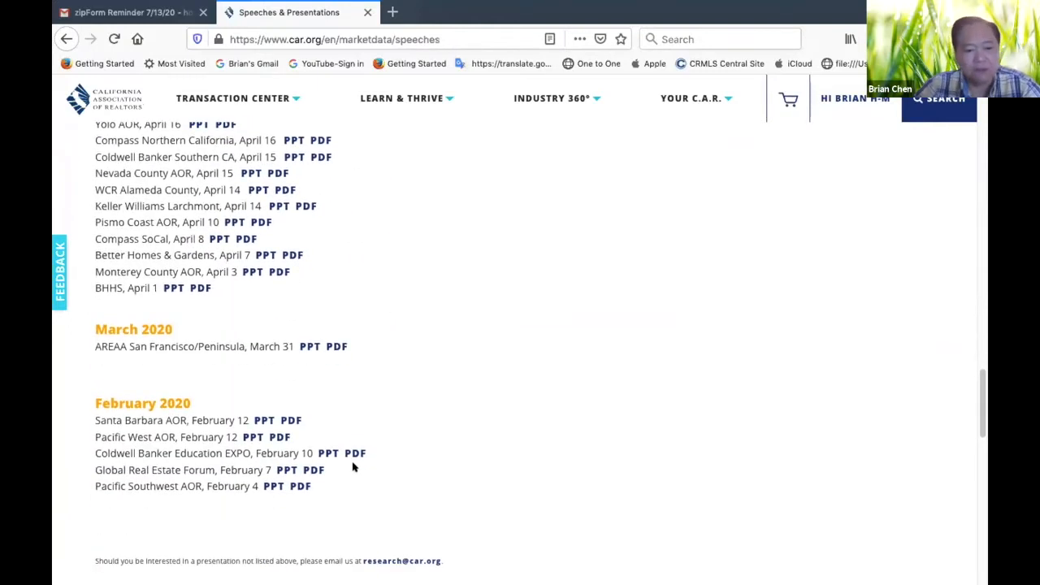
pyautogui.scroll(4, 417, 326)
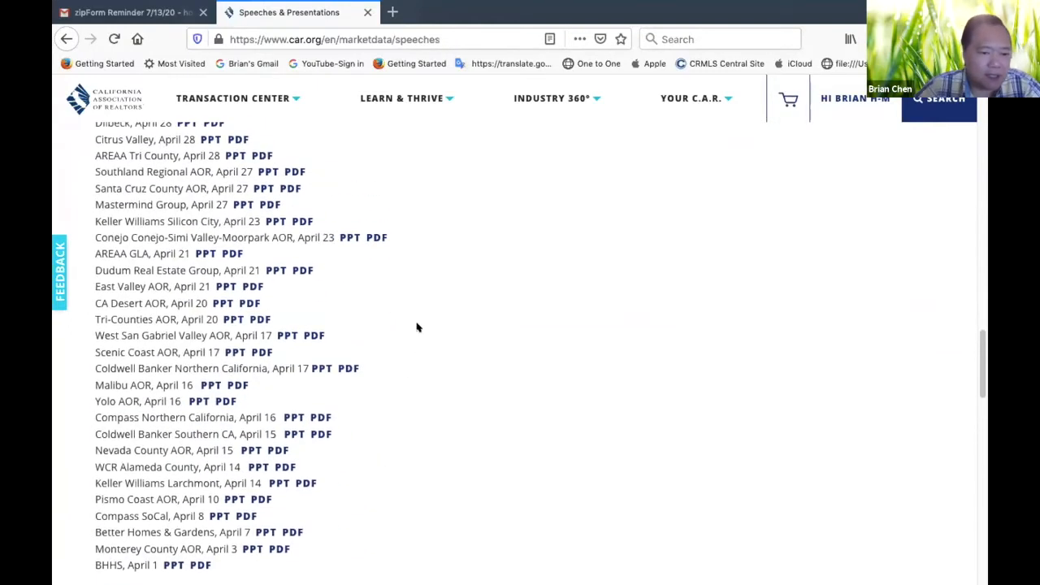
pyautogui.scroll(7, 417, 327)
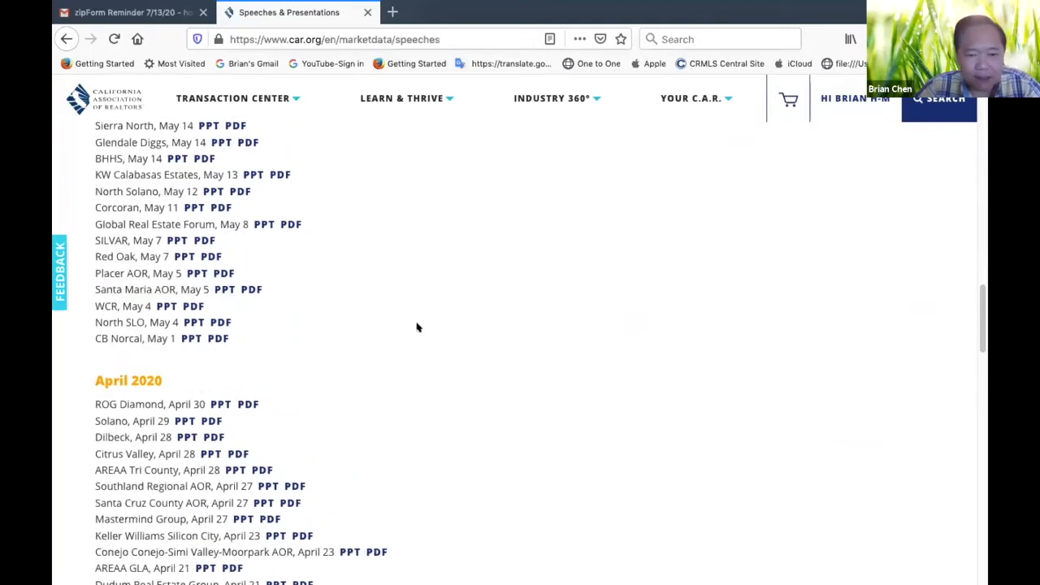
pyautogui.scroll(7, 417, 327)
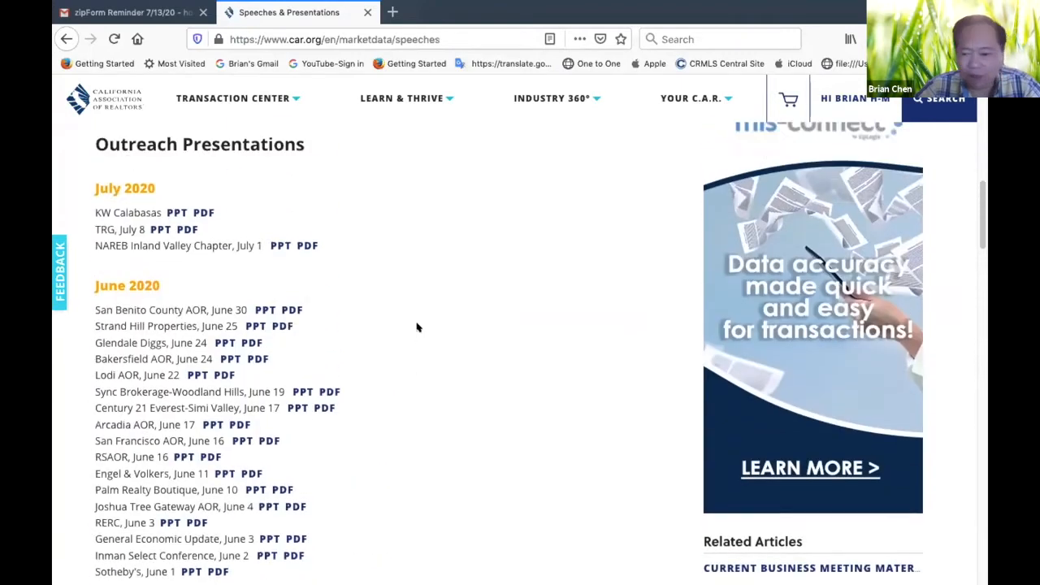
pyautogui.scroll(5, 416, 327)
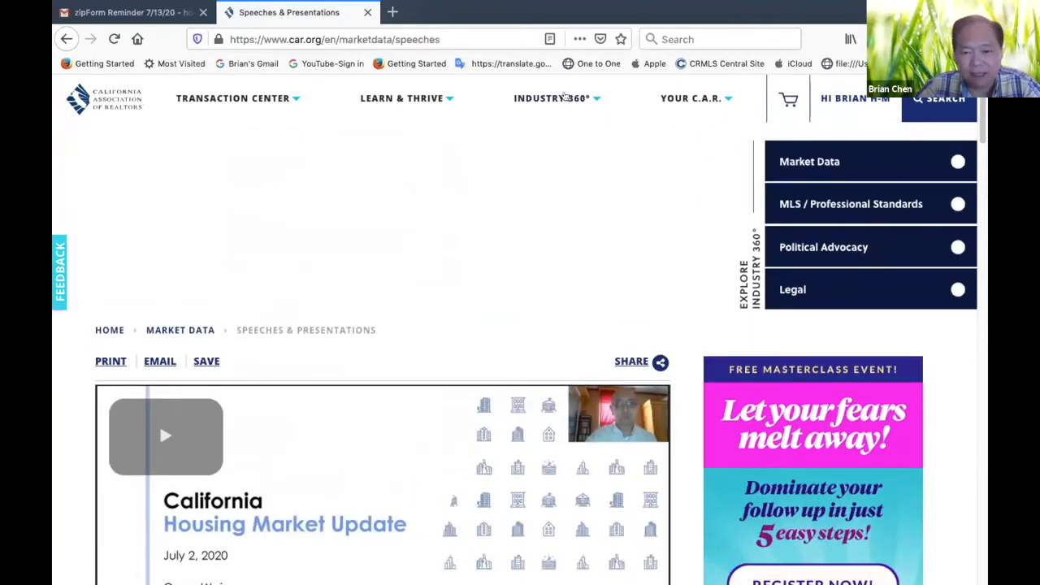
# Review the Learn & Thrive resources under Education, Meetings & Events, Marketing Tools and Knowledge Center
pyautogui.click(565, 96)
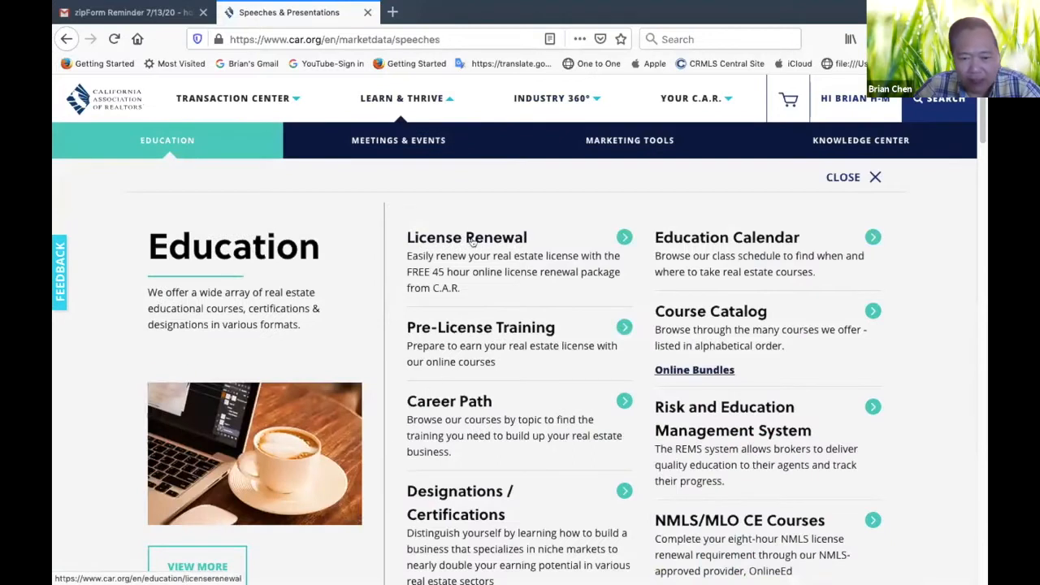
pyautogui.scroll(-3, 434, 457)
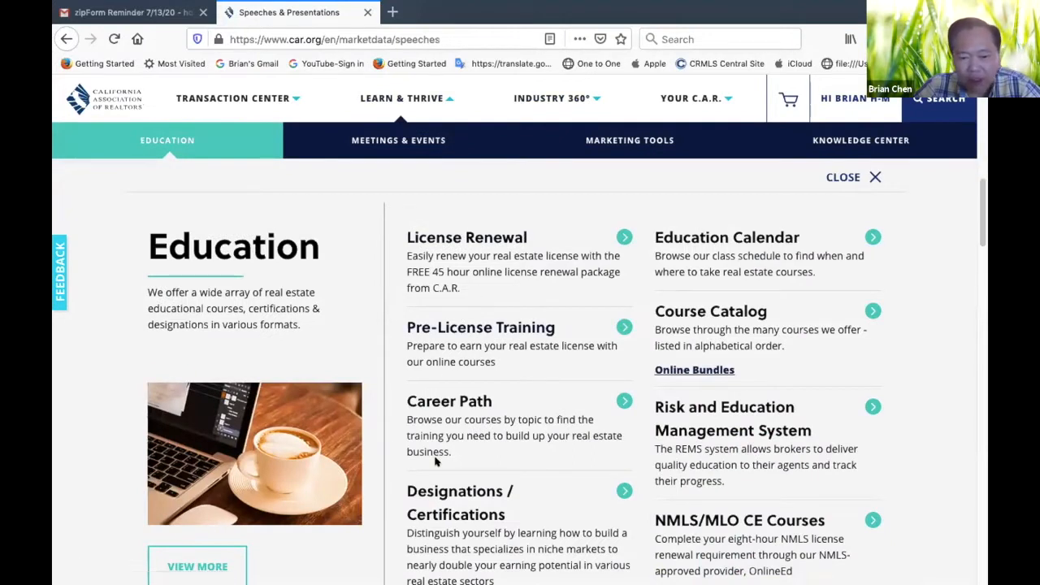
pyautogui.scroll(-3, 383, 522)
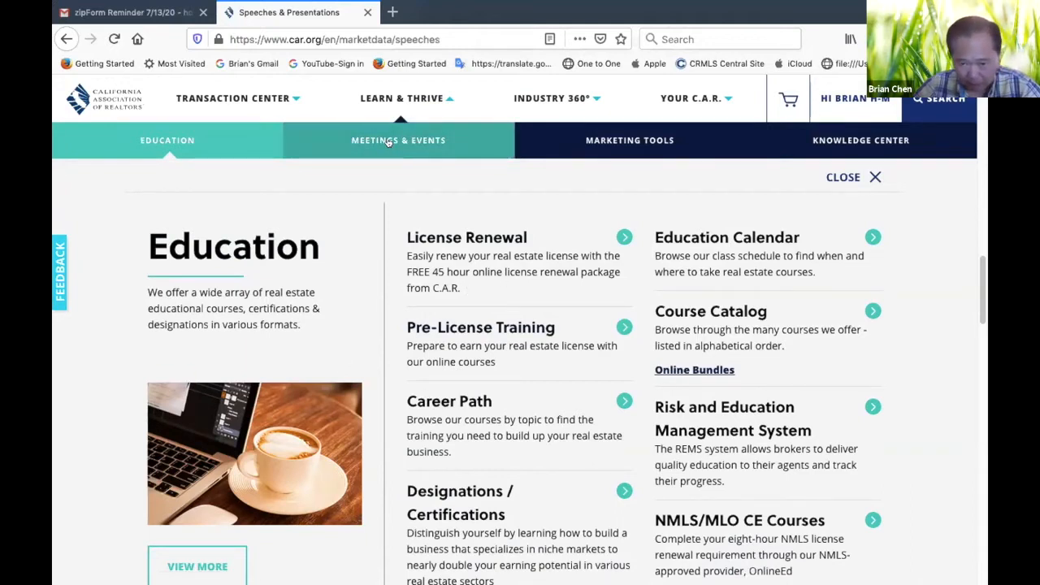
pyautogui.click(388, 142)
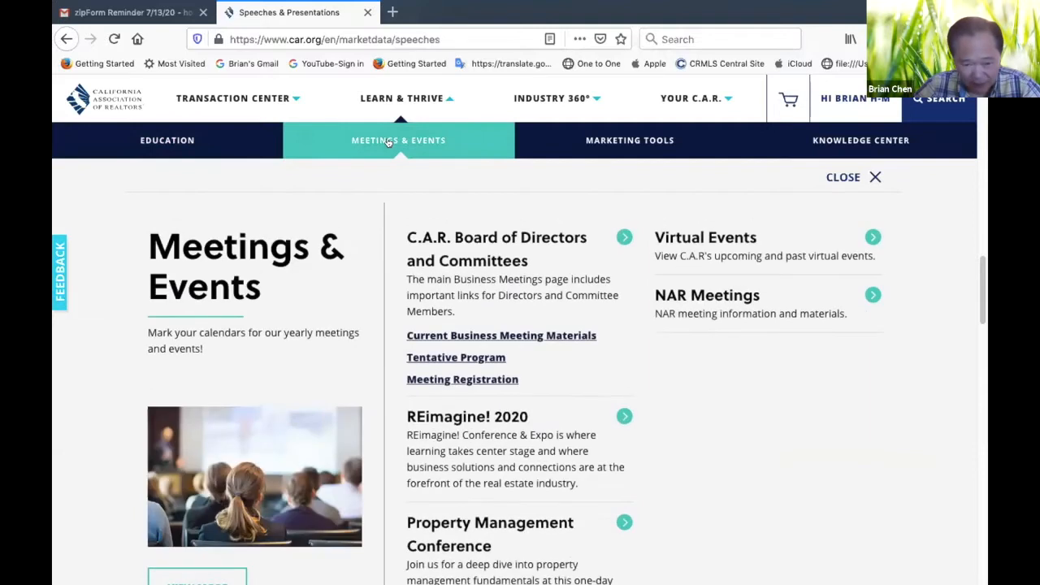
pyautogui.click(702, 138)
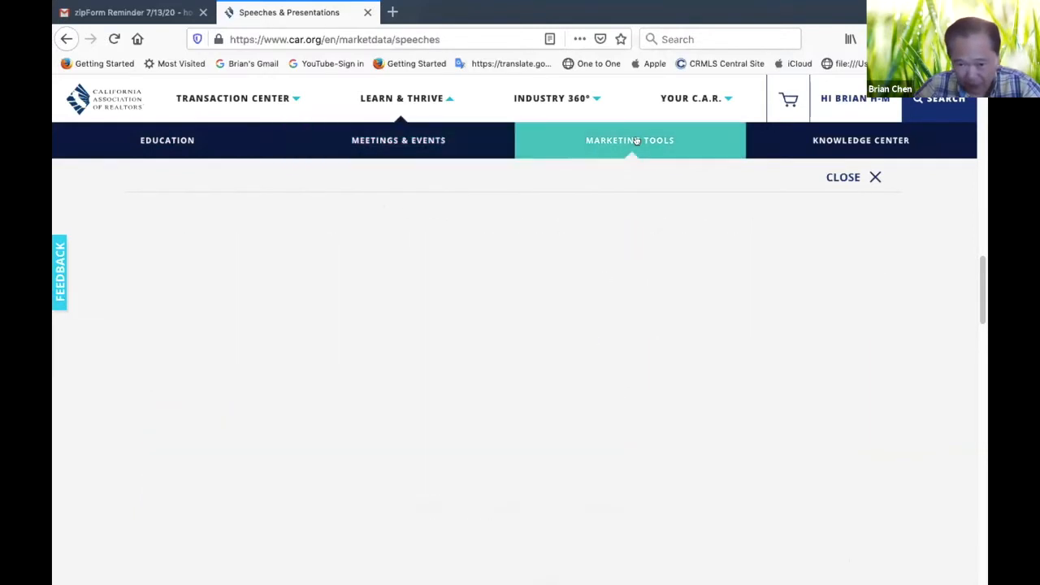
pyautogui.click(790, 142)
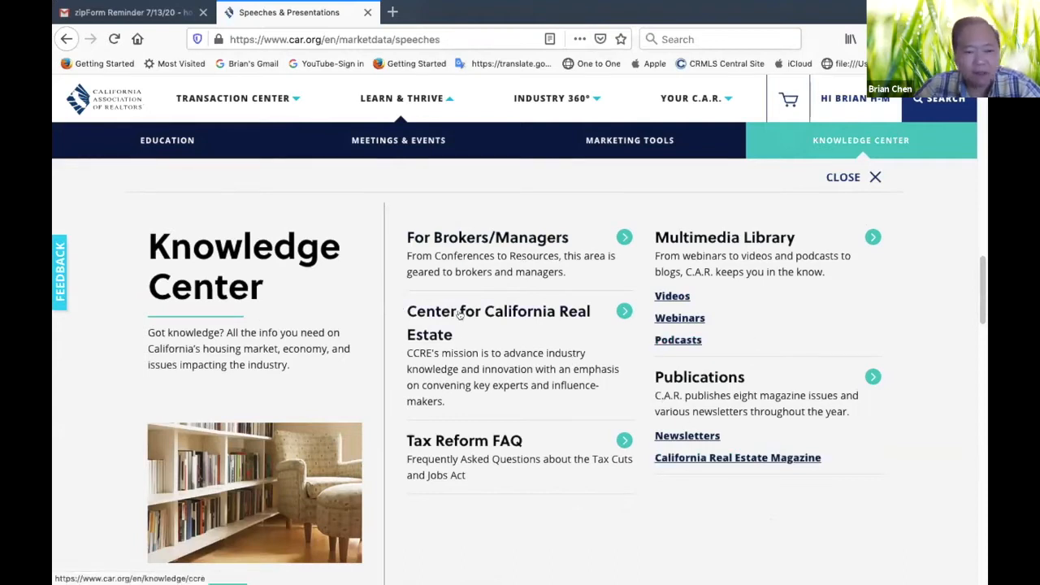
# Go through the Transaction Center's transaction resources and open the Forms Advisor & Forms Tutor page
pyautogui.click(258, 99)
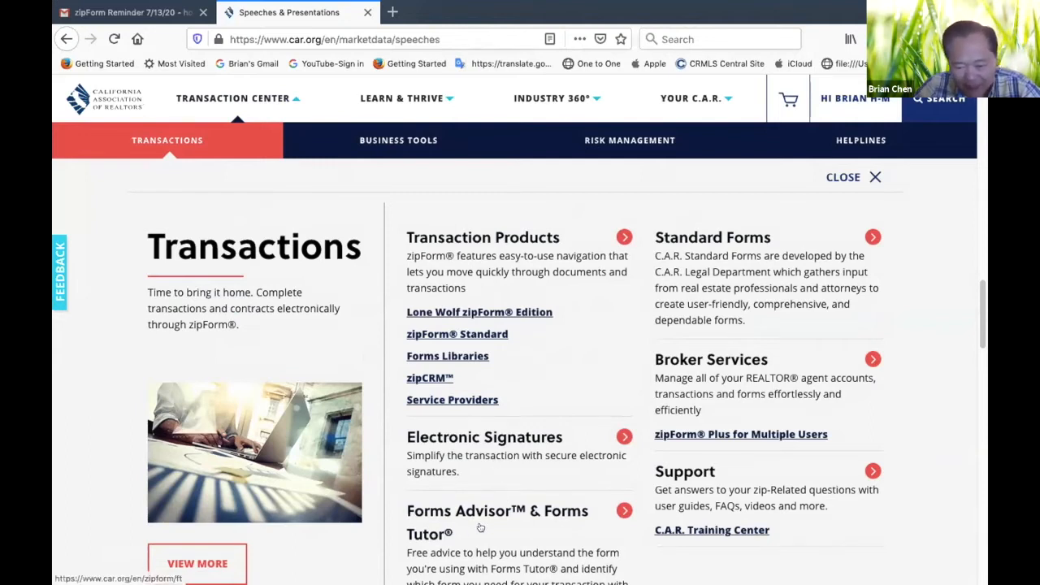
pyautogui.scroll(-2, 427, 537)
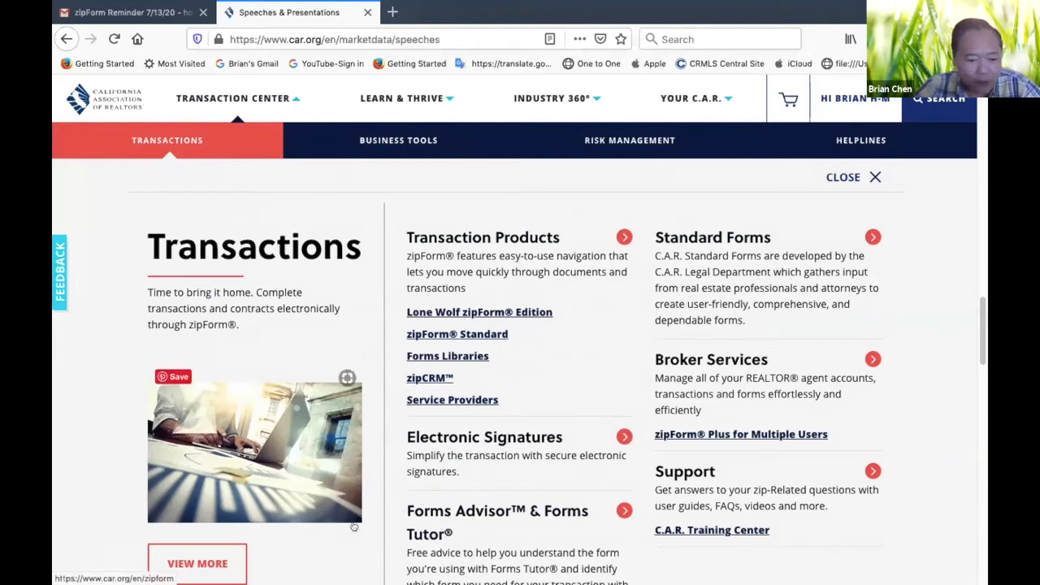
pyautogui.scroll(-2, 403, 544)
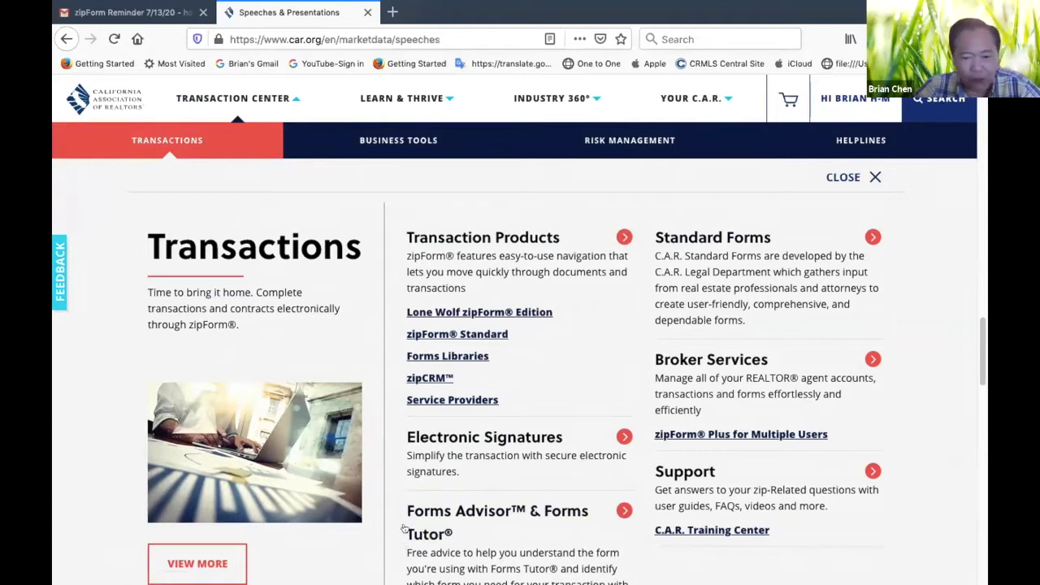
pyautogui.scroll(-8, 449, 442)
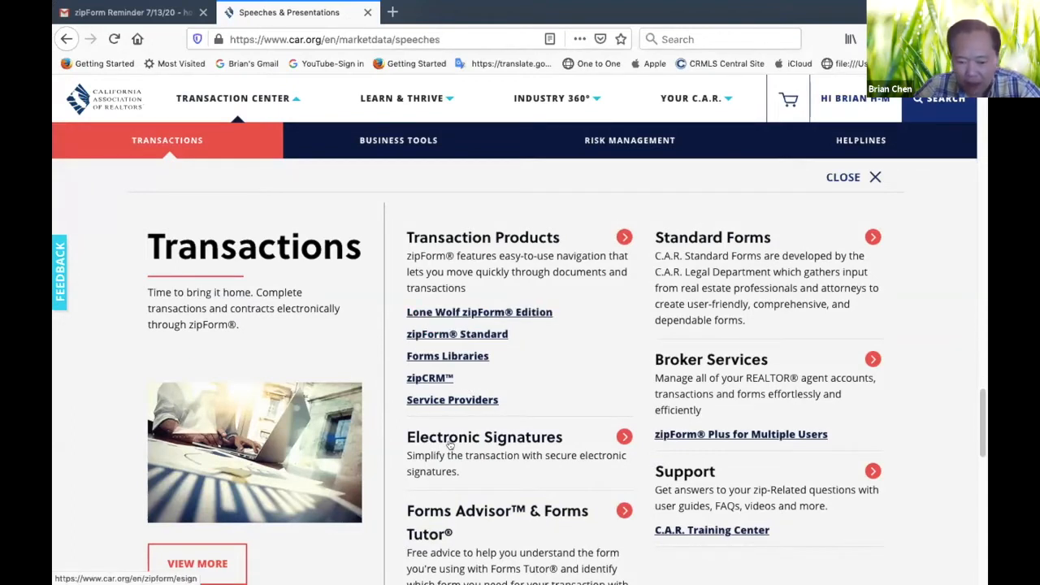
pyautogui.scroll(-10, 390, 542)
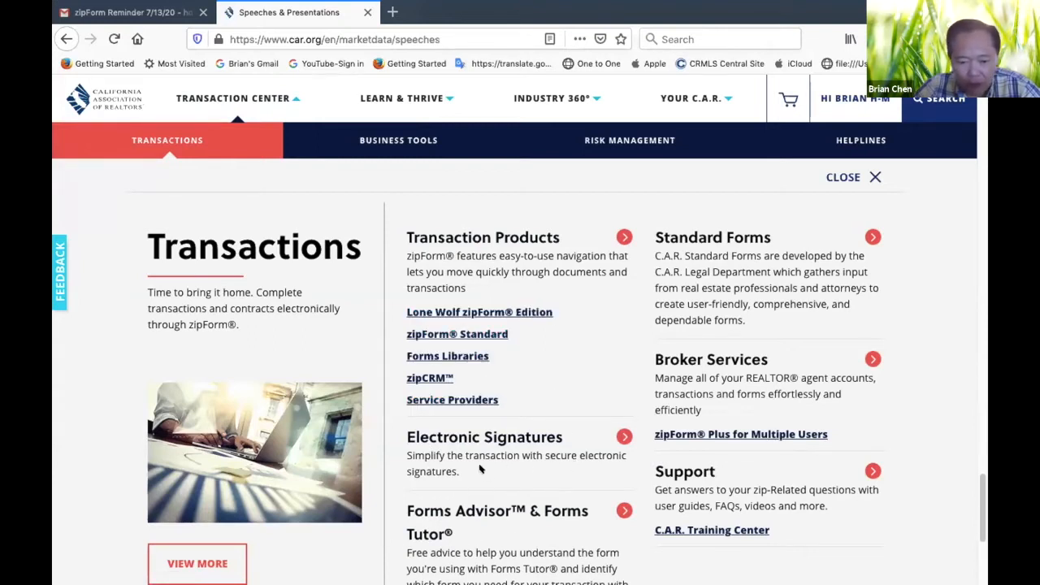
pyautogui.click(436, 515)
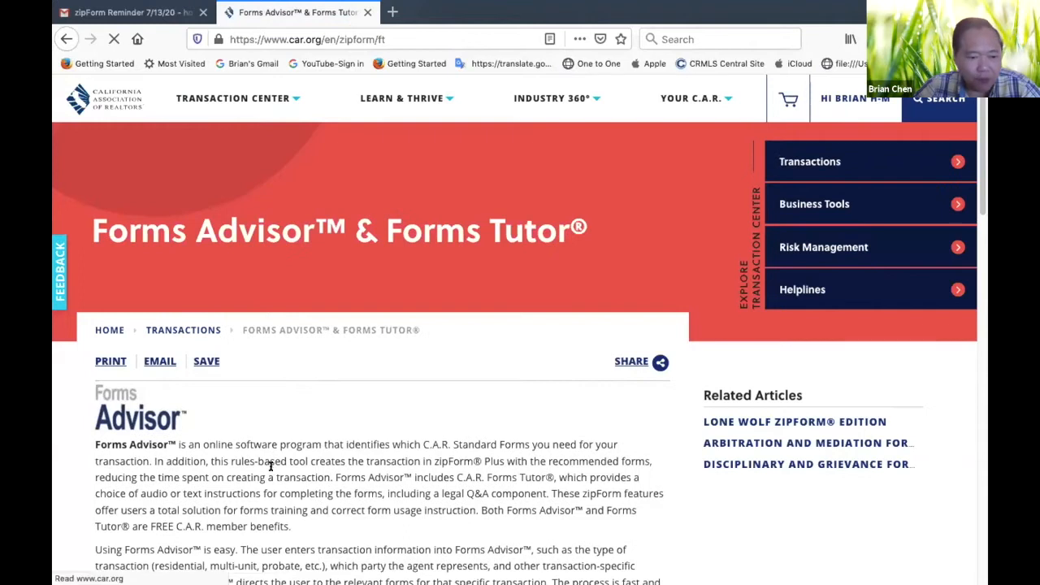
# Launch Forms Advisor and open the Buyer Representation questionnaire under the Purchase transaction phase
pyautogui.scroll(-5, 252, 488)
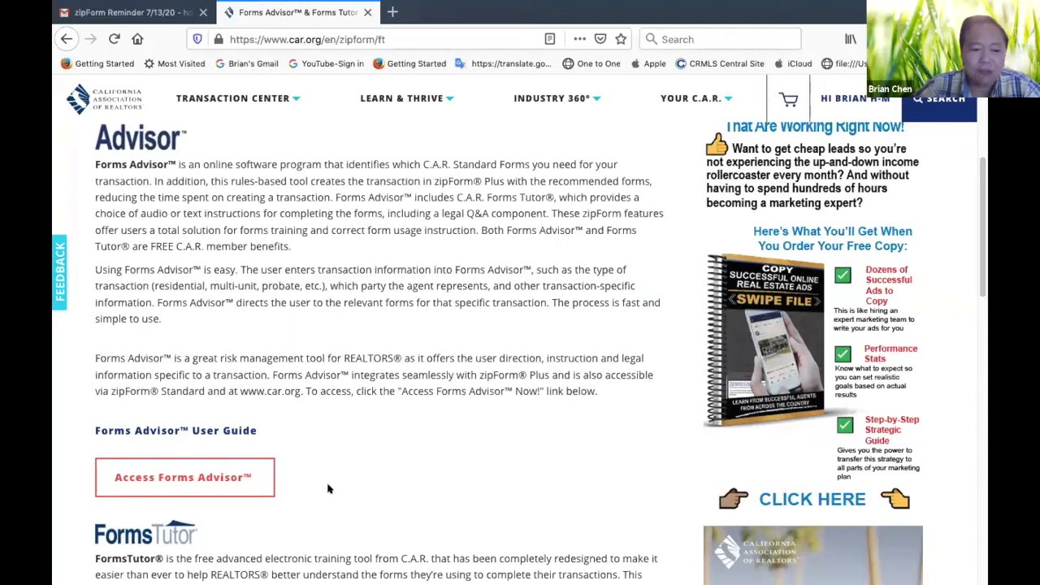
pyautogui.click(221, 476)
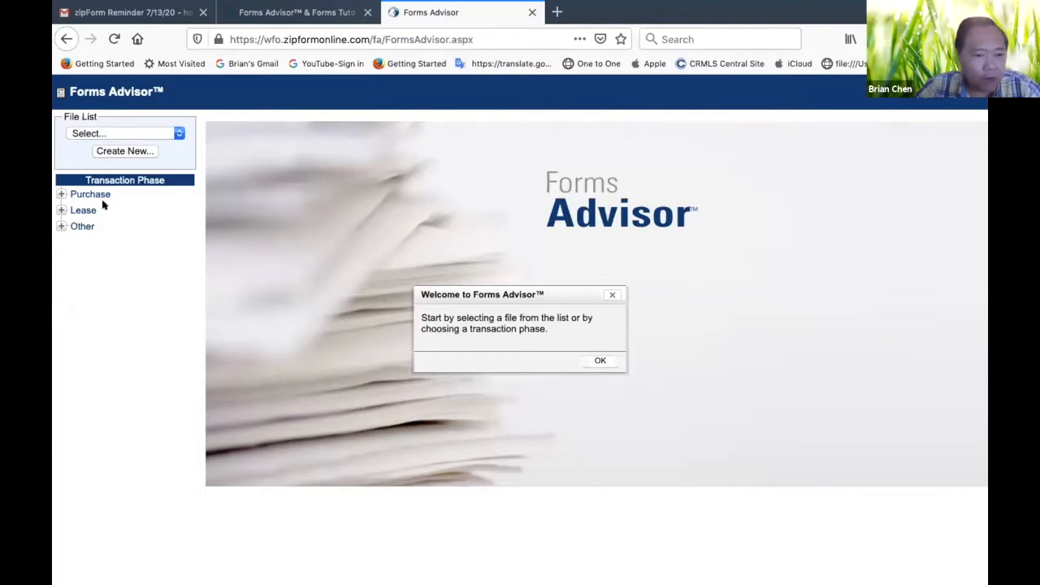
pyautogui.click(61, 194)
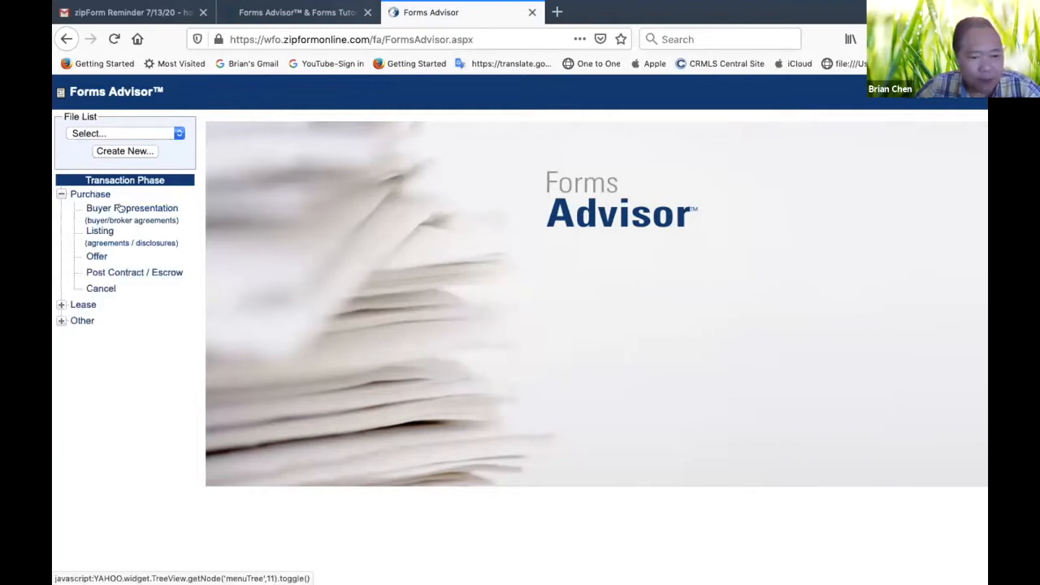
pyautogui.click(120, 209)
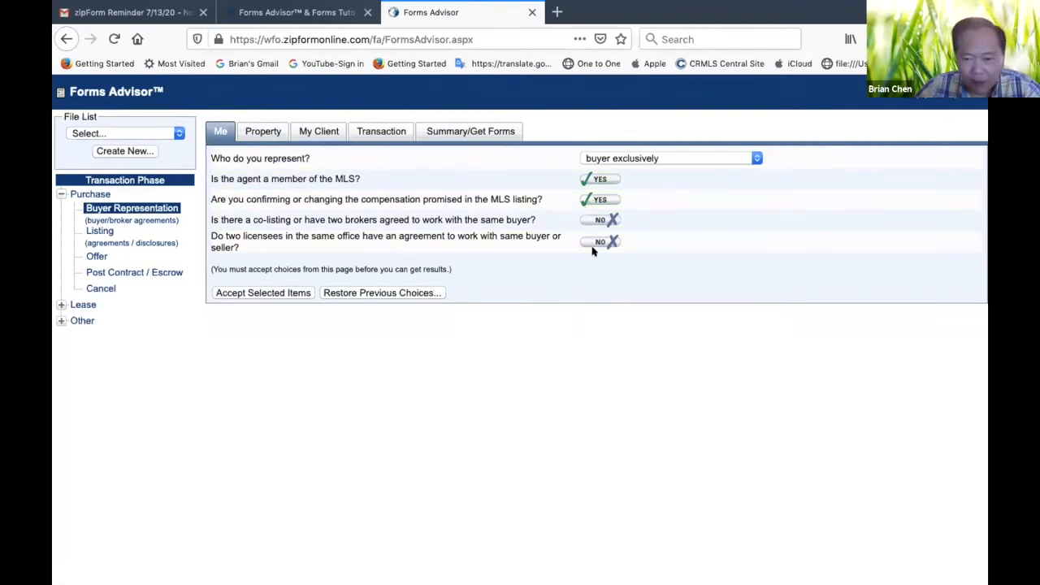
# Review the Property, My Client and Transaction questions of the Buyer Representation questionnaire
pyautogui.click(271, 135)
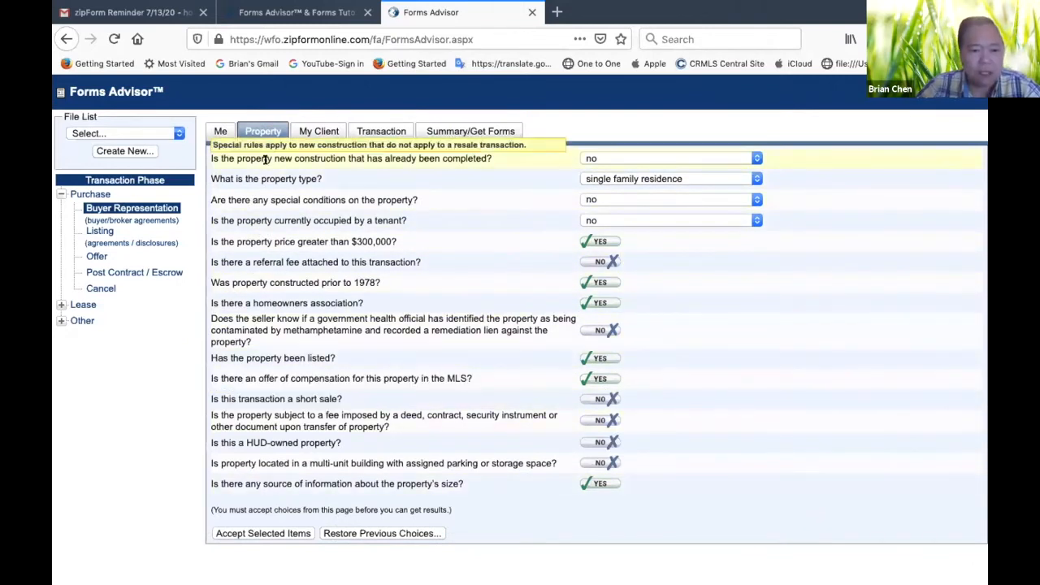
pyautogui.click(317, 132)
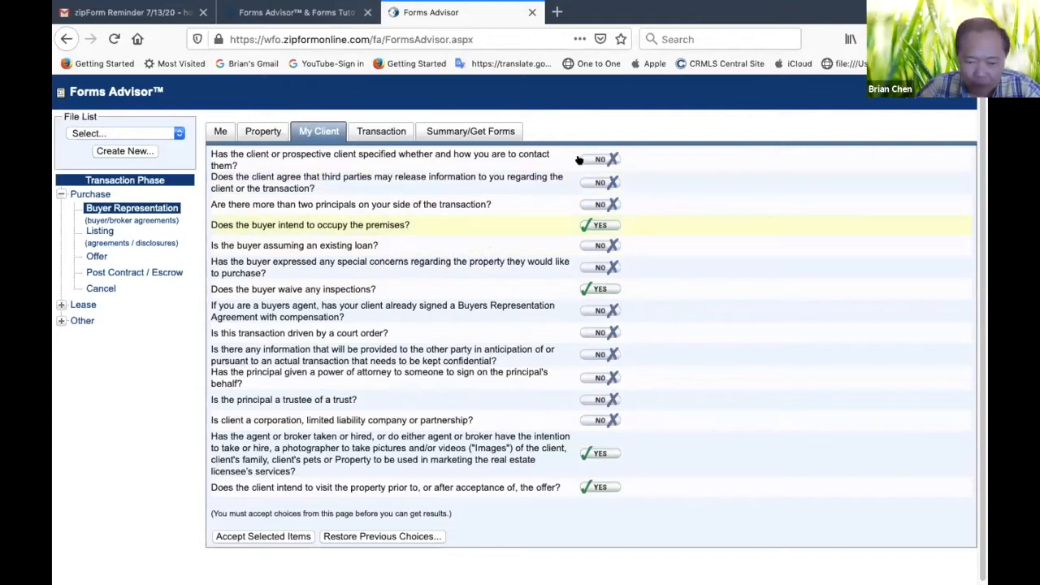
pyautogui.click(383, 135)
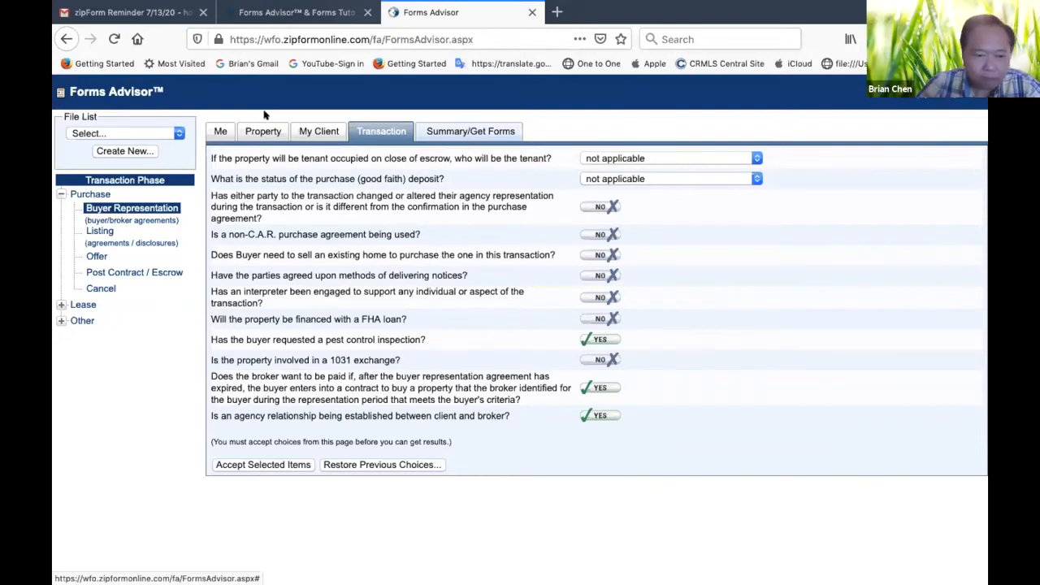
# Load the saved demo property file, named by its street address, in Forms Advisor
pyautogui.click(175, 134)
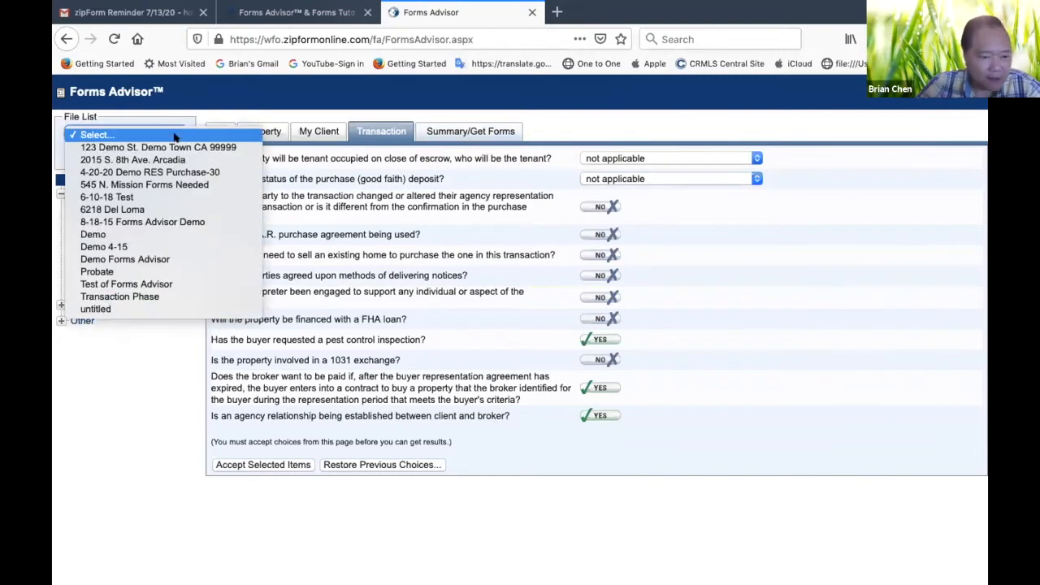
pyautogui.click(126, 149)
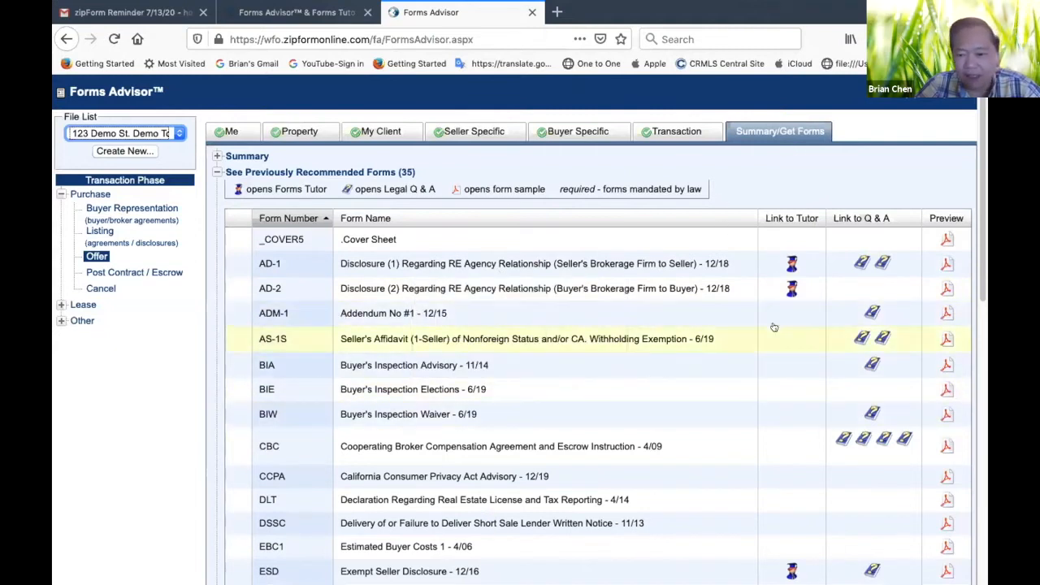
# Examine the previously recommended forms for the demo property's purchase offer, from the cover sheet to the last form
pyautogui.scroll(-3, 599, 358)
pyautogui.scroll(-7, 599, 357)
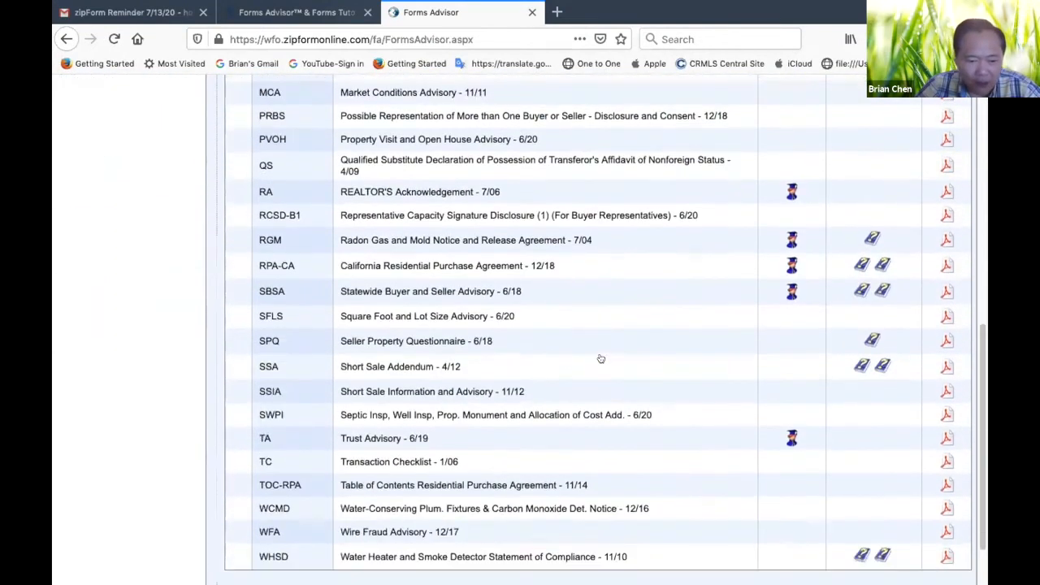
pyautogui.scroll(10, 600, 358)
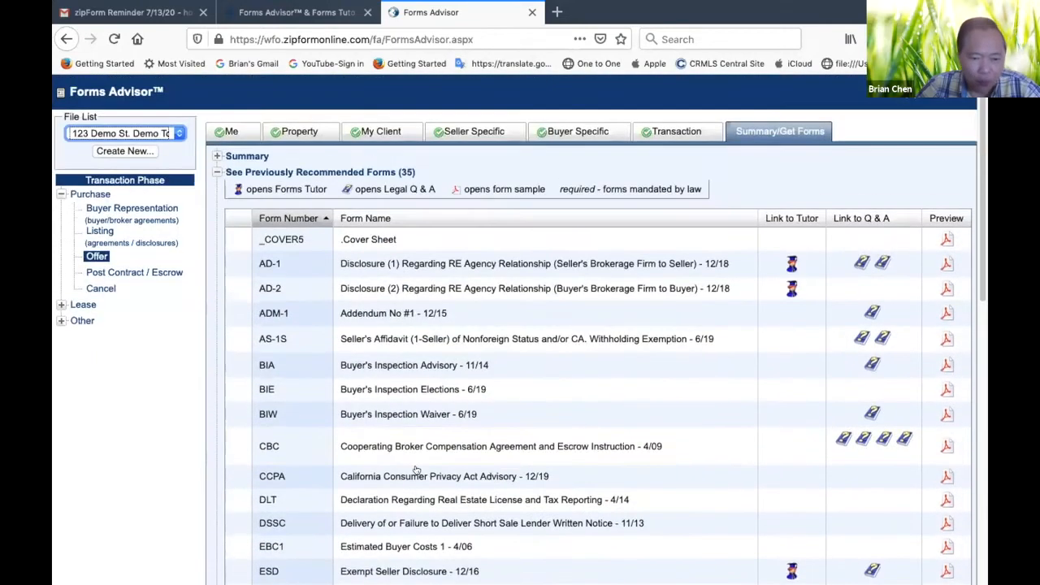
pyautogui.scroll(-3, 376, 493)
pyautogui.scroll(-9, 376, 492)
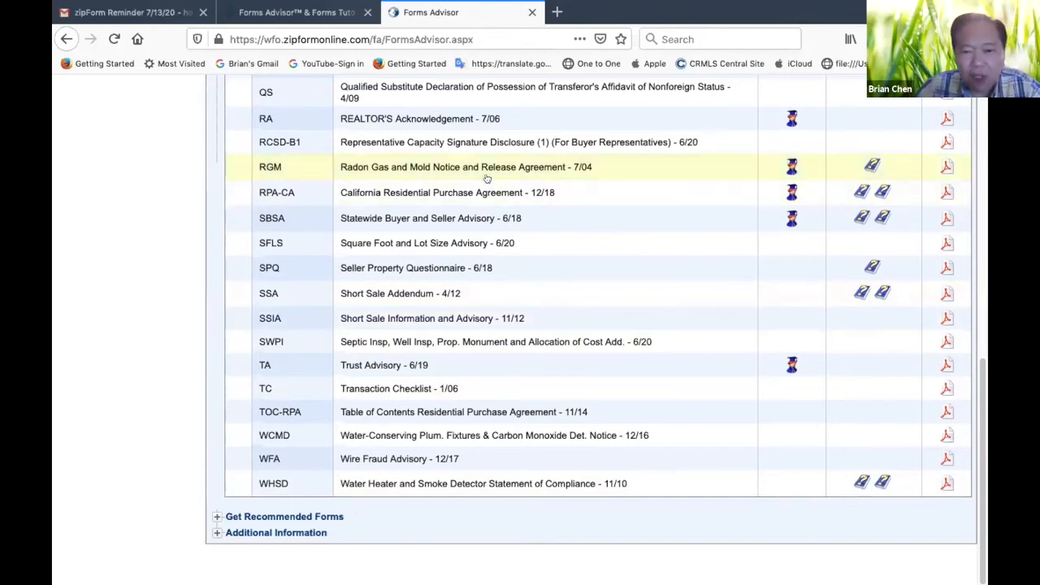
pyautogui.scroll(10, 430, 244)
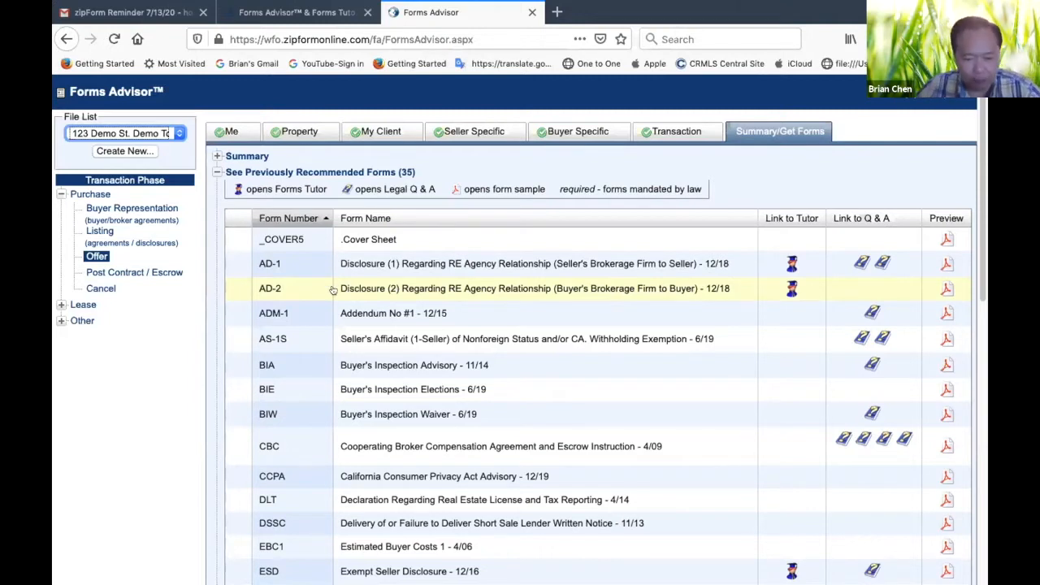
pyautogui.scroll(-4, 388, 467)
pyautogui.scroll(-6, 388, 465)
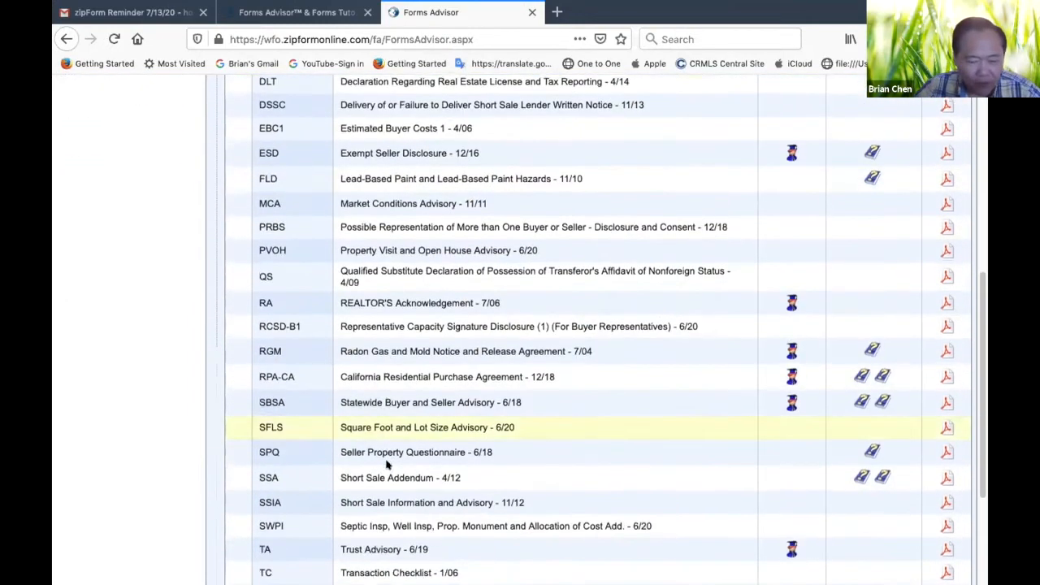
pyautogui.scroll(5, 387, 465)
pyautogui.scroll(-2, 388, 464)
pyautogui.scroll(2, 388, 464)
pyautogui.scroll(-5, 387, 464)
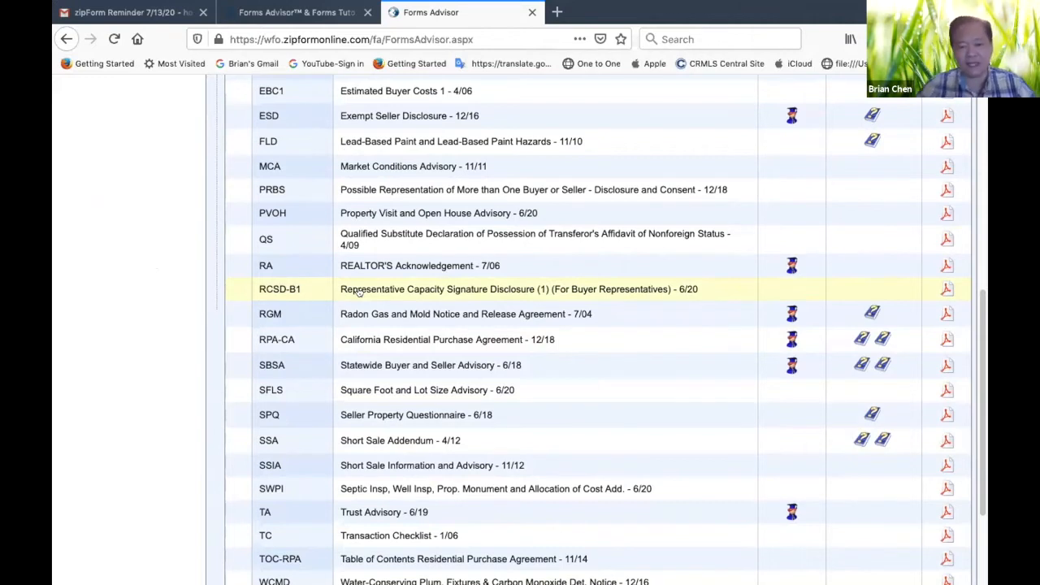
pyautogui.scroll(5, 591, 234)
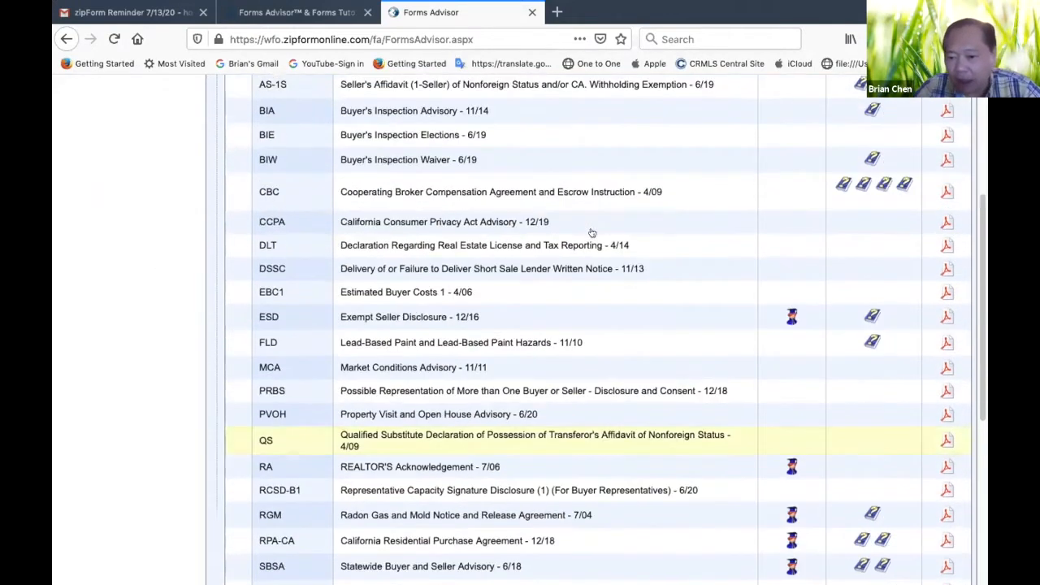
pyautogui.scroll(6, 591, 234)
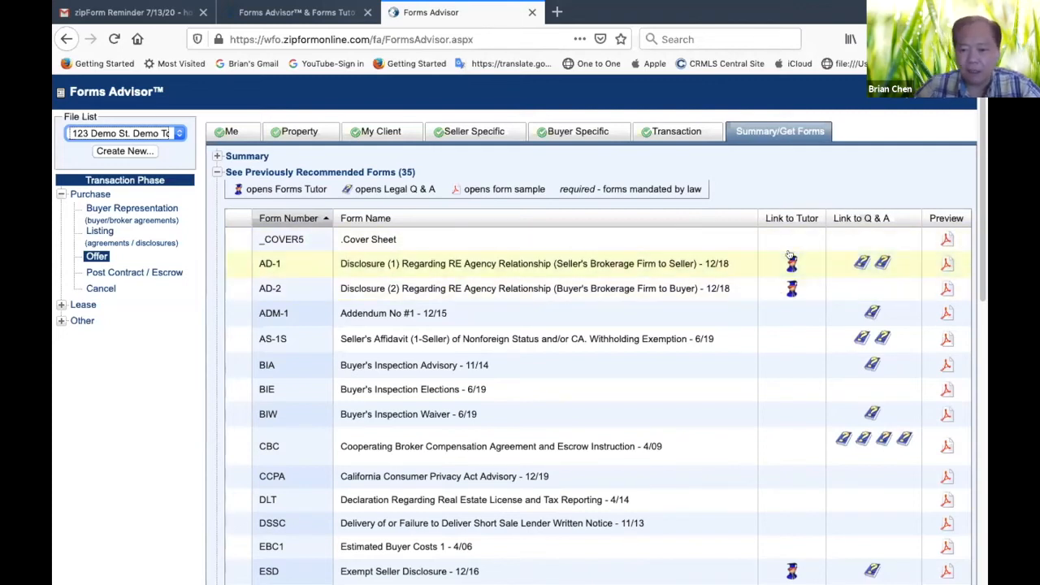
# Open Forms Tutor from the Exempt Seller Disclosure (ESD) form and display its list of available forms
pyautogui.scroll(-1, 786, 292)
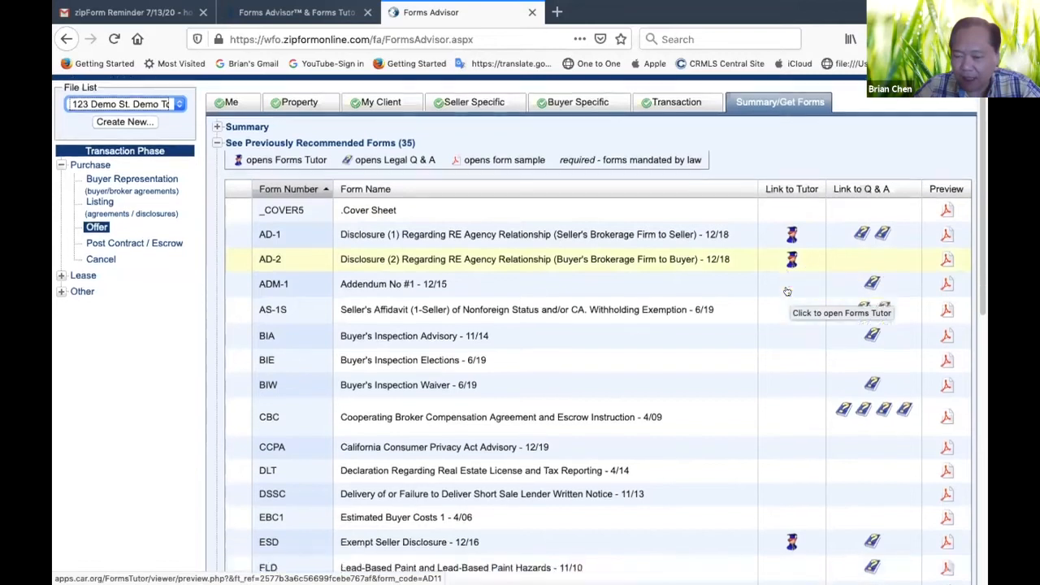
pyautogui.scroll(-1, 786, 291)
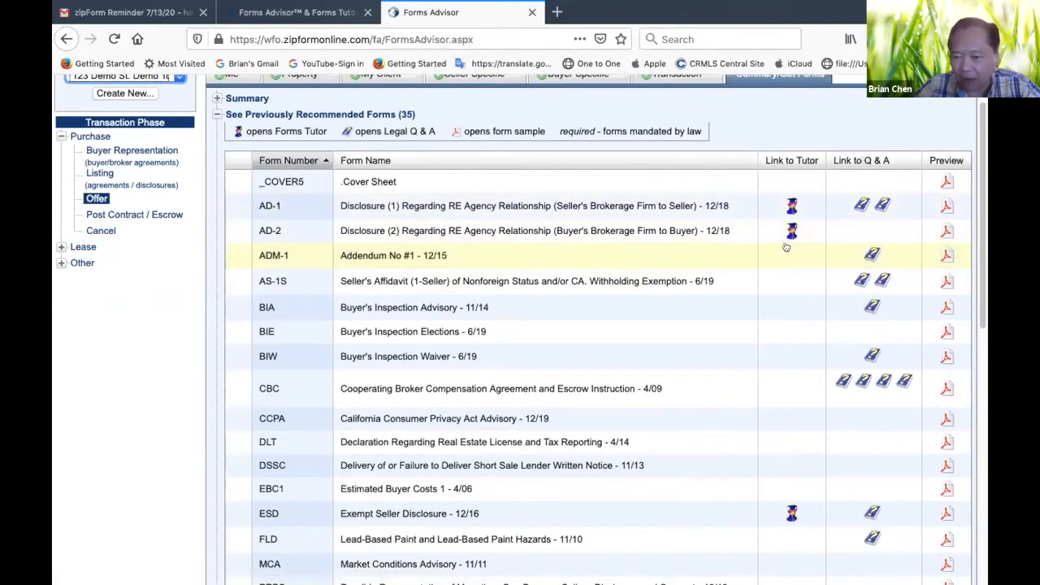
pyautogui.scroll(-2, 787, 248)
pyautogui.scroll(-5, 787, 248)
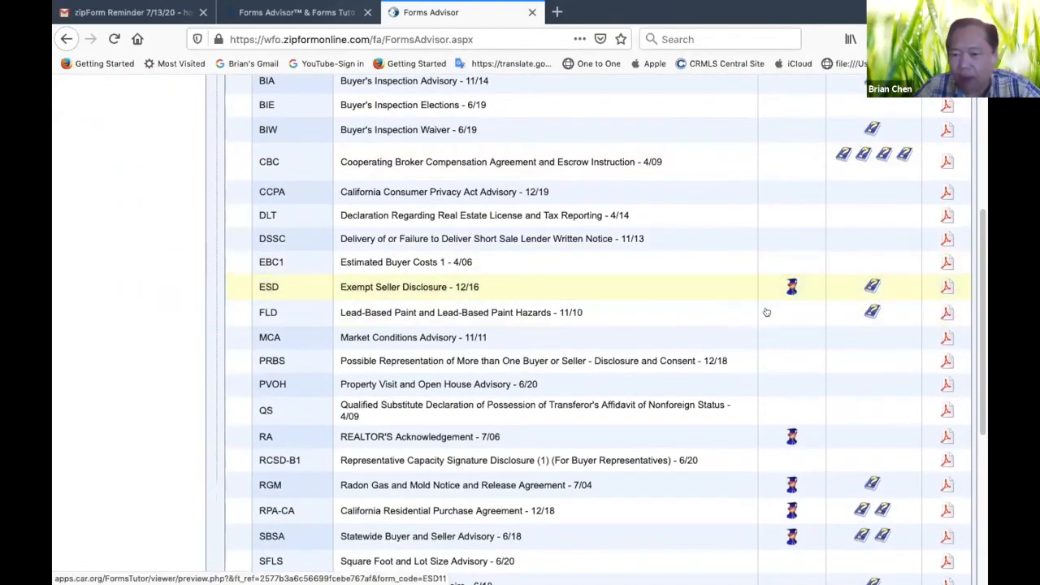
pyautogui.scroll(-10, 774, 375)
pyautogui.scroll(6, 757, 364)
pyautogui.scroll(3, 757, 364)
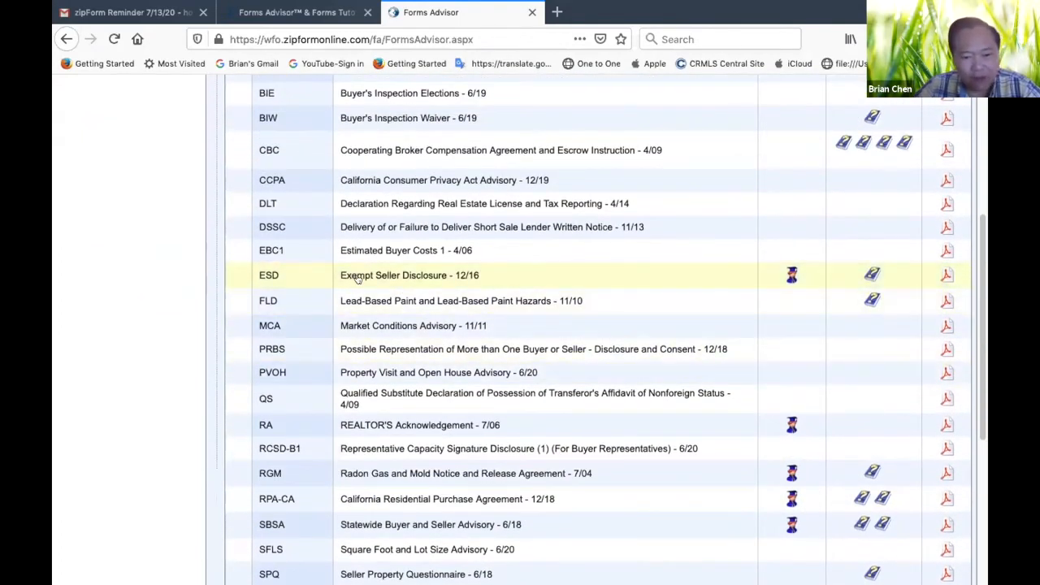
pyautogui.click(788, 277)
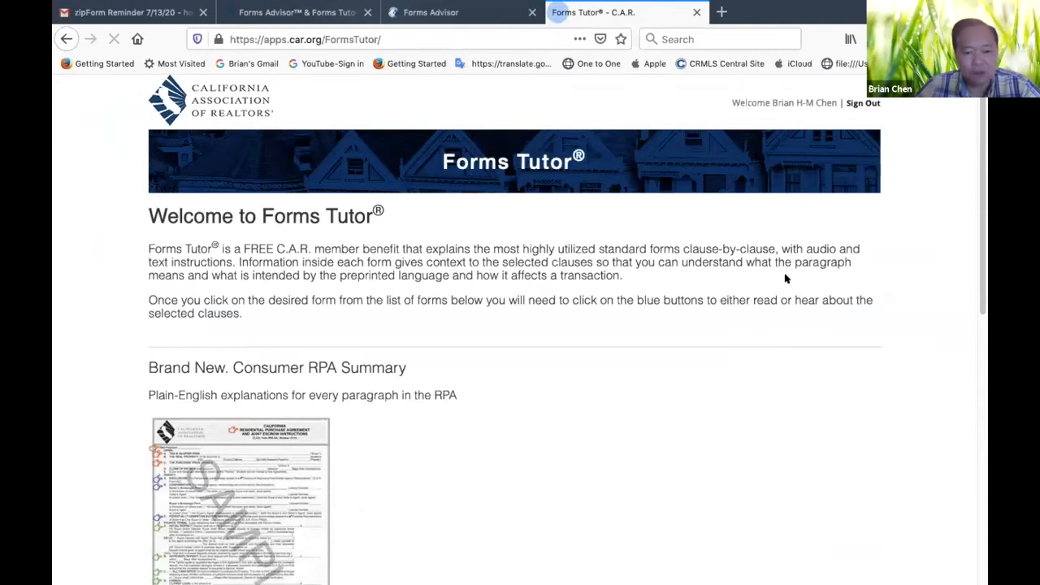
pyautogui.scroll(-2, 499, 379)
pyautogui.scroll(-8, 498, 379)
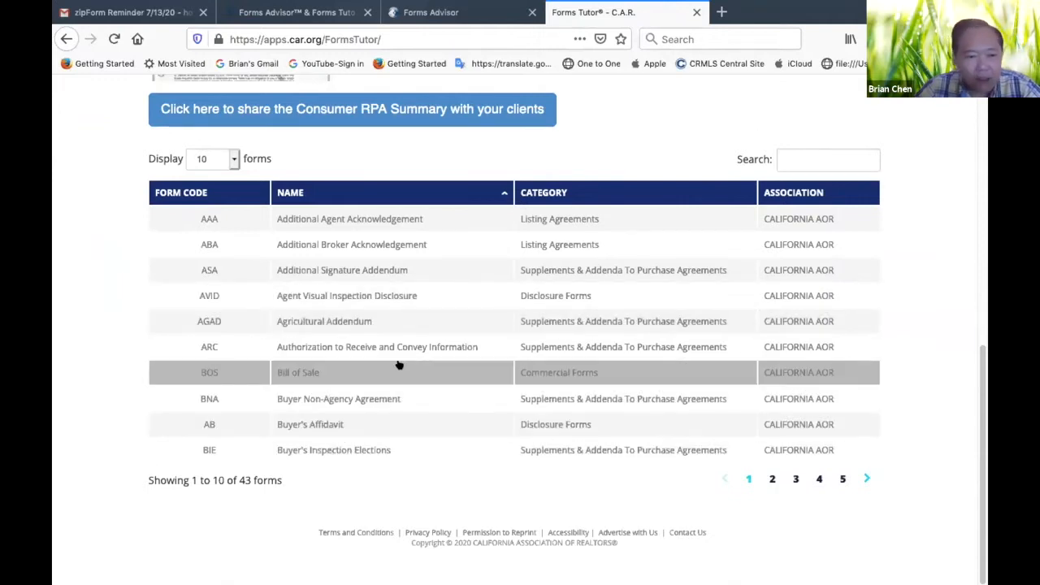
# Show 100 forms per page in the Forms Tutor list and open the Exempt Seller Disclosure (ESD) form
pyautogui.click(233, 159)
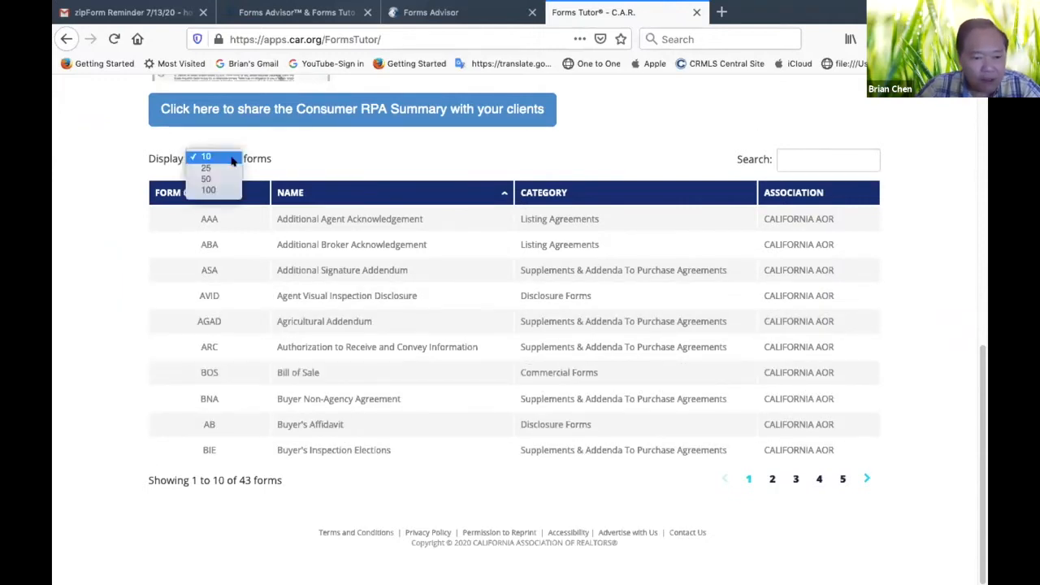
pyautogui.click(208, 189)
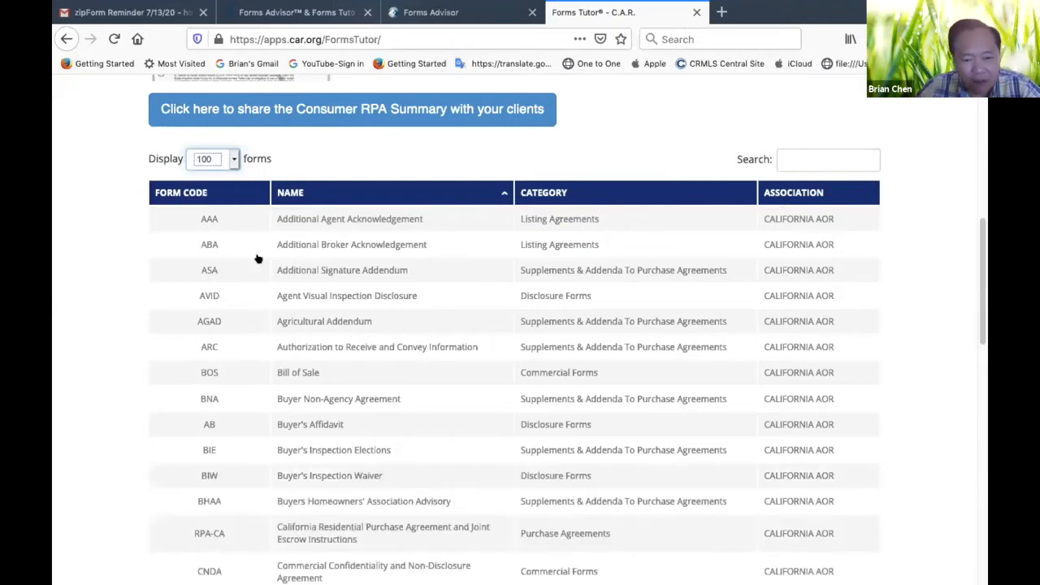
pyautogui.scroll(-5, 307, 424)
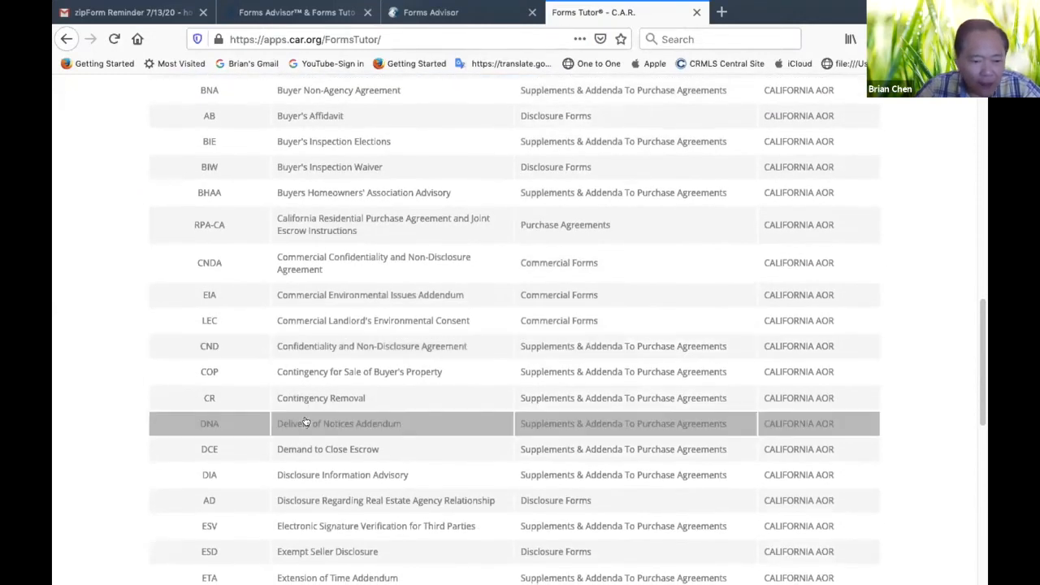
pyautogui.scroll(-1, 306, 422)
pyautogui.scroll(3, 305, 421)
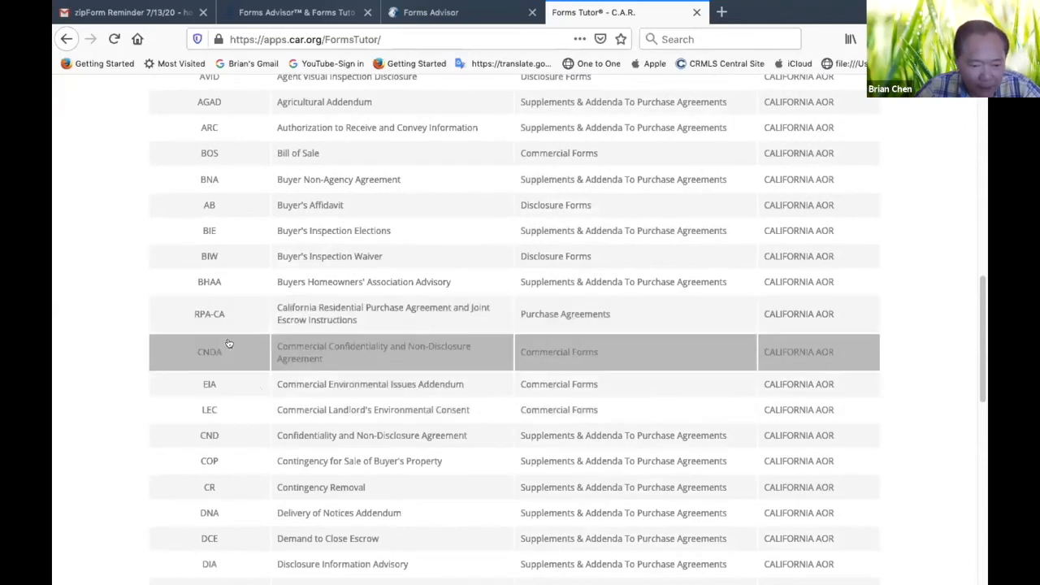
pyautogui.scroll(-5, 358, 366)
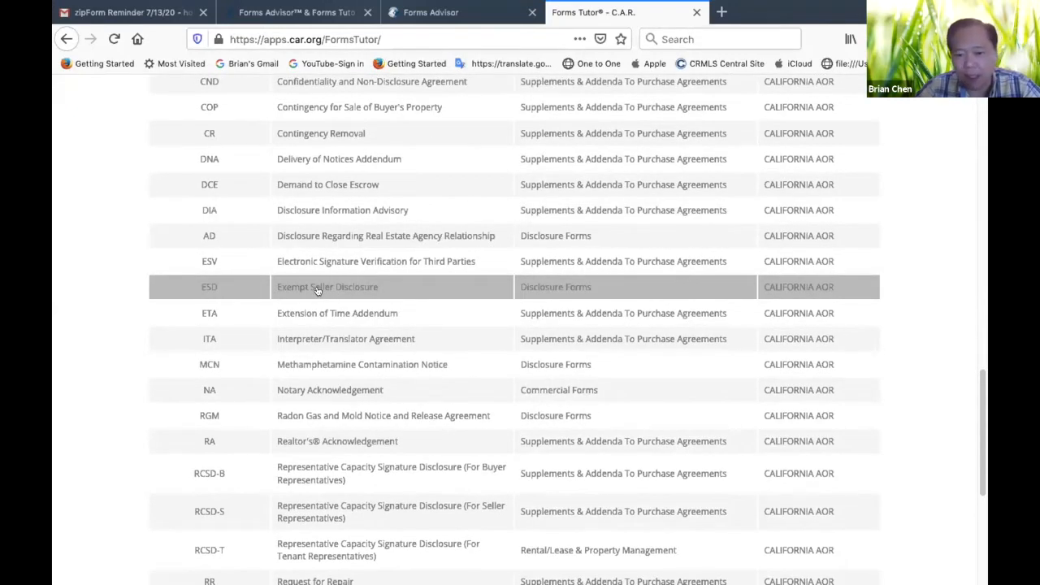
pyautogui.click(317, 290)
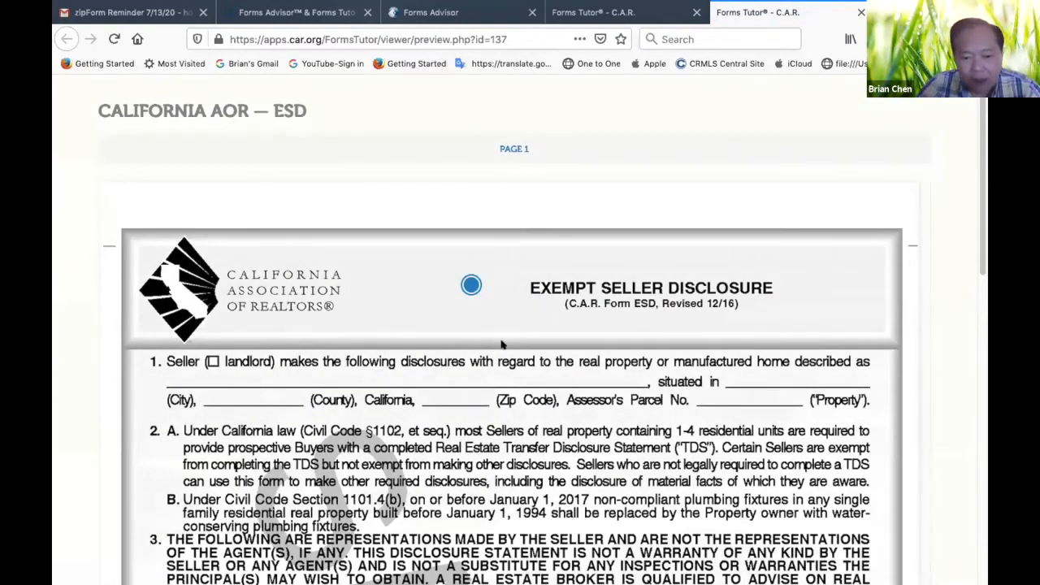
# Open the tutor explanation beside the Exempt Seller Disclosure heading and read it through to the end
pyautogui.scroll(-4, 446, 428)
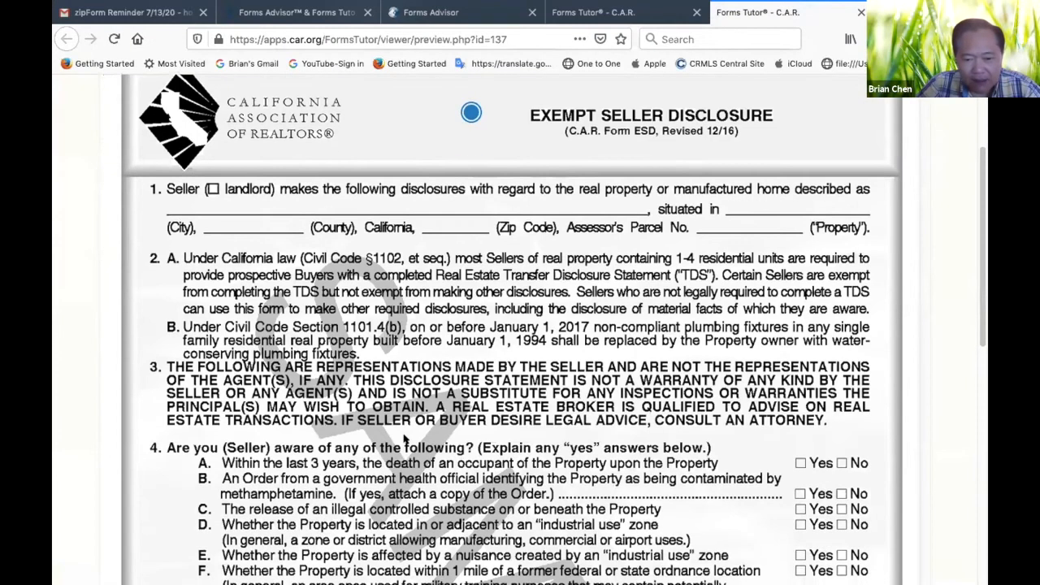
pyautogui.scroll(-4, 404, 439)
pyautogui.scroll(8, 439, 357)
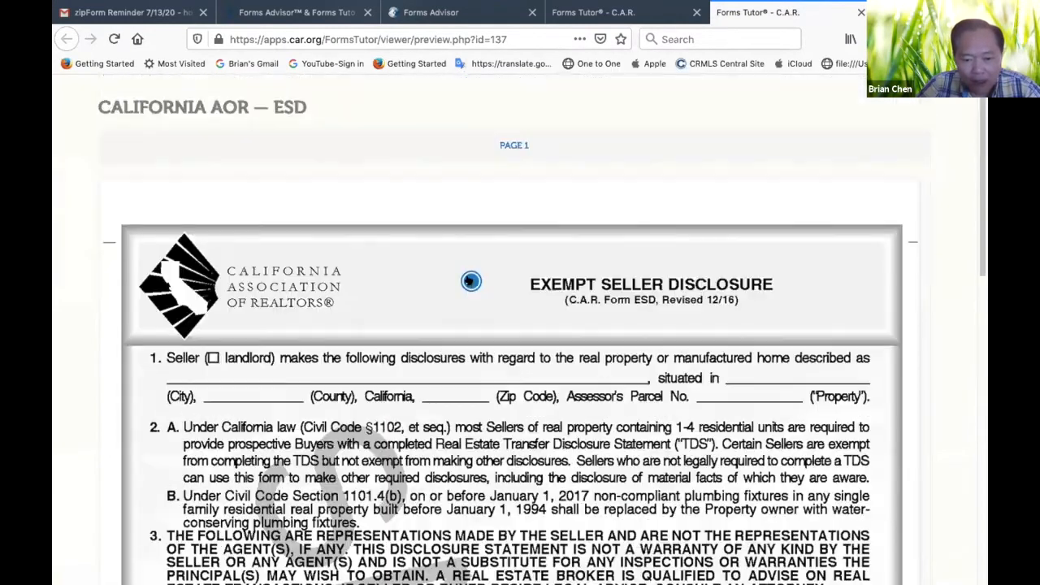
pyautogui.click(469, 280)
pyautogui.scroll(-2, 538, 371)
pyautogui.scroll(1, 537, 373)
pyautogui.scroll(-3, 387, 277)
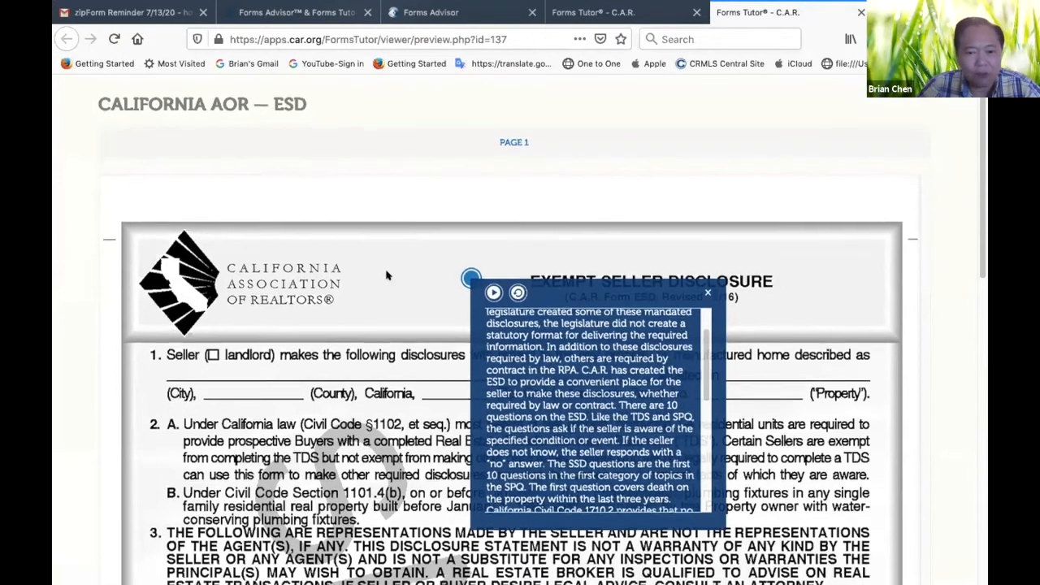
pyautogui.scroll(-5, 561, 245)
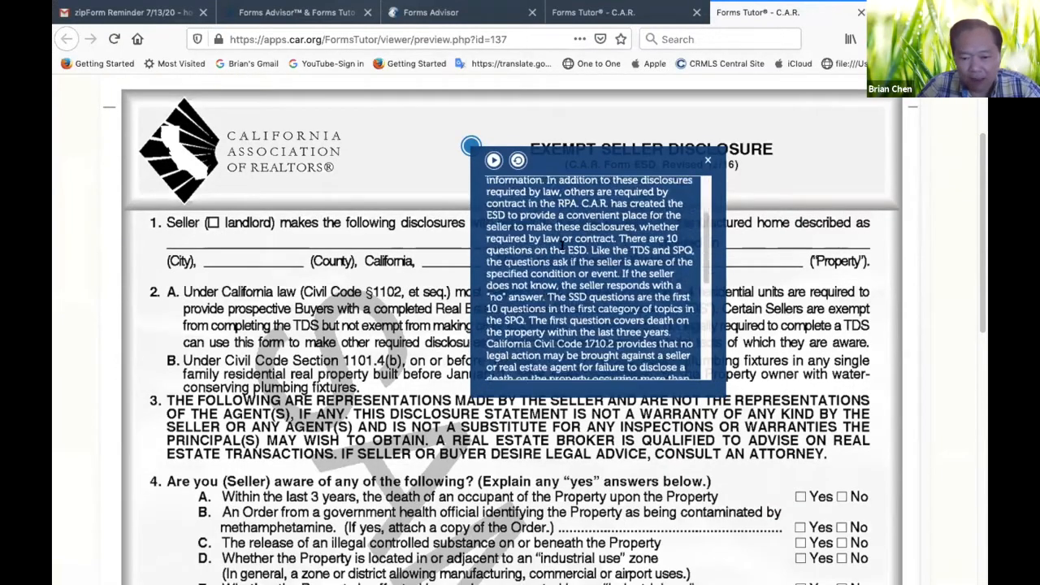
pyautogui.scroll(-5, 560, 245)
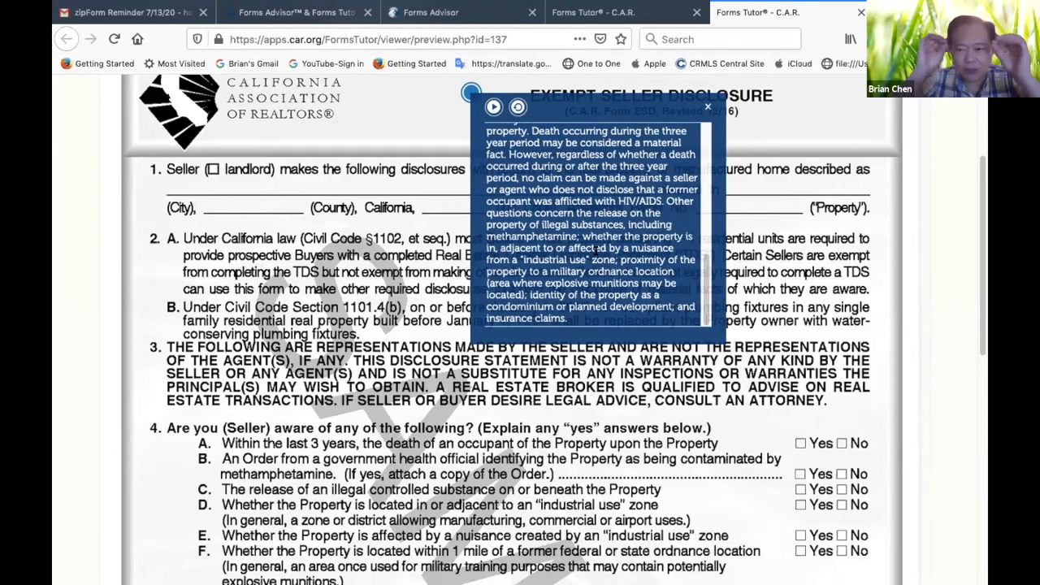
# Play the audio narration of the Exempt Seller Disclosure explanation and raise the sound volume
pyautogui.click(492, 106)
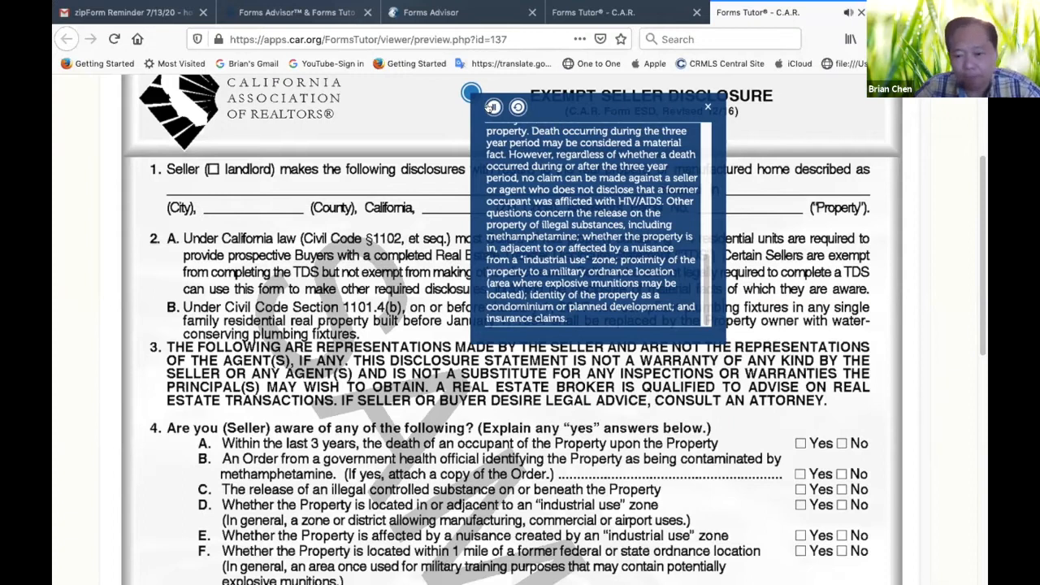
pyautogui.press('XF86AudioRaiseVolume')
pyautogui.press('XF86AudioRaiseVolume')
pyautogui.press('XF86AudioRaiseVolume')
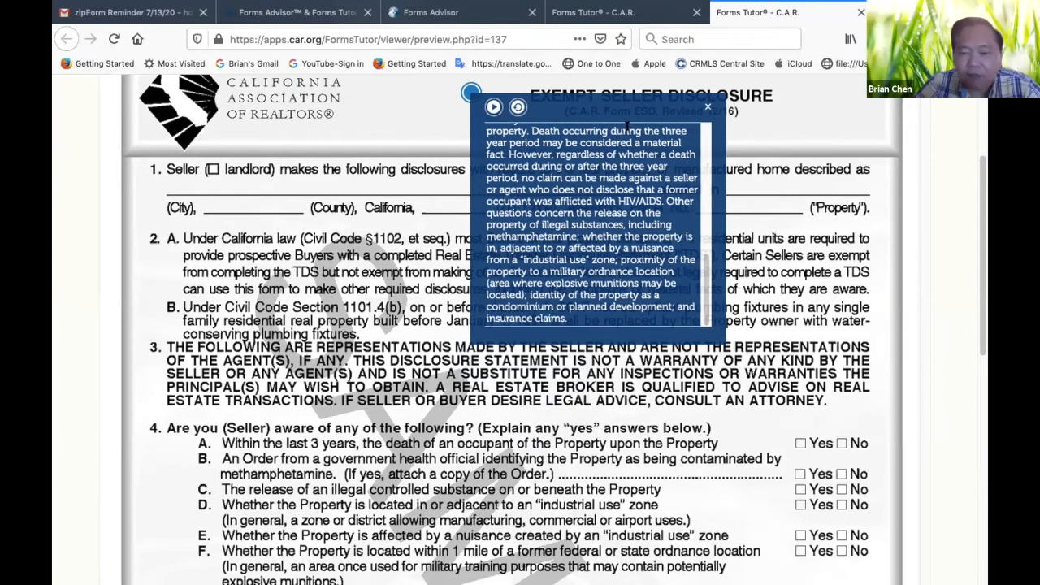
# Review the Exempt Seller Disclosure form from the seller awareness questions to the buyer and seller signature lines
pyautogui.scroll(-3, 410, 325)
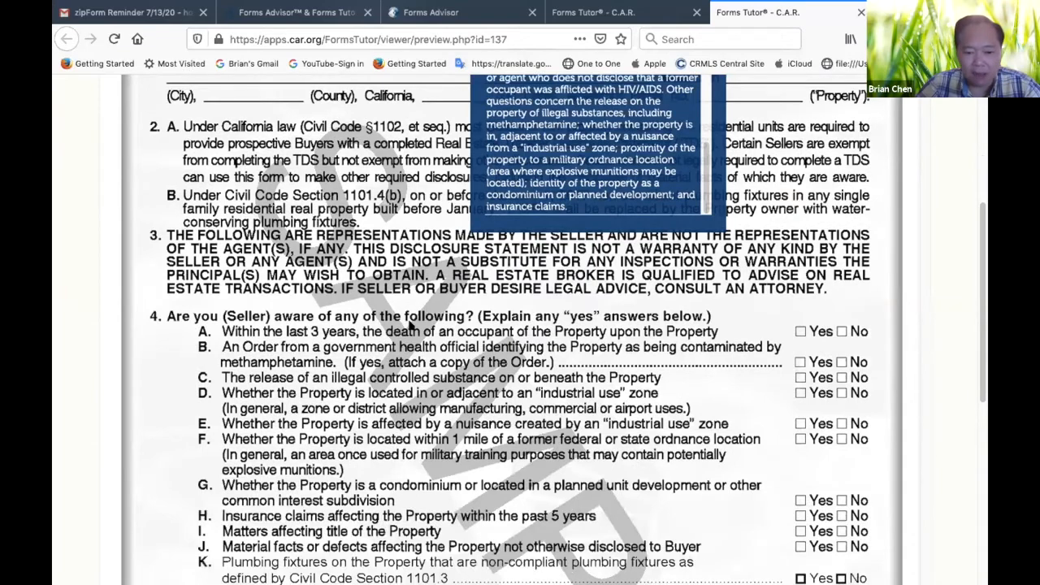
pyautogui.scroll(-10, 410, 325)
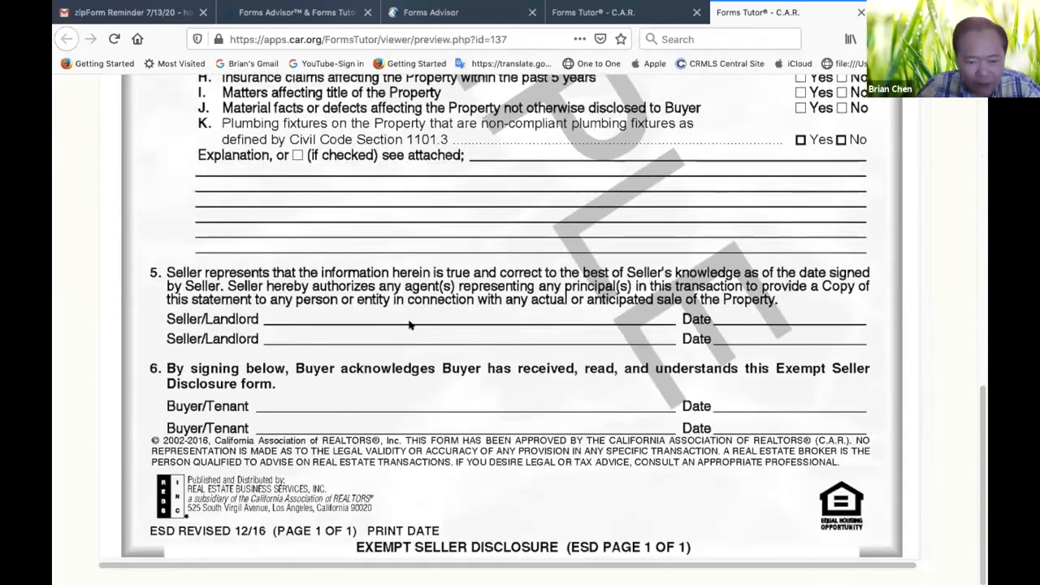
pyautogui.scroll(15, 410, 325)
pyautogui.scroll(-11, 410, 325)
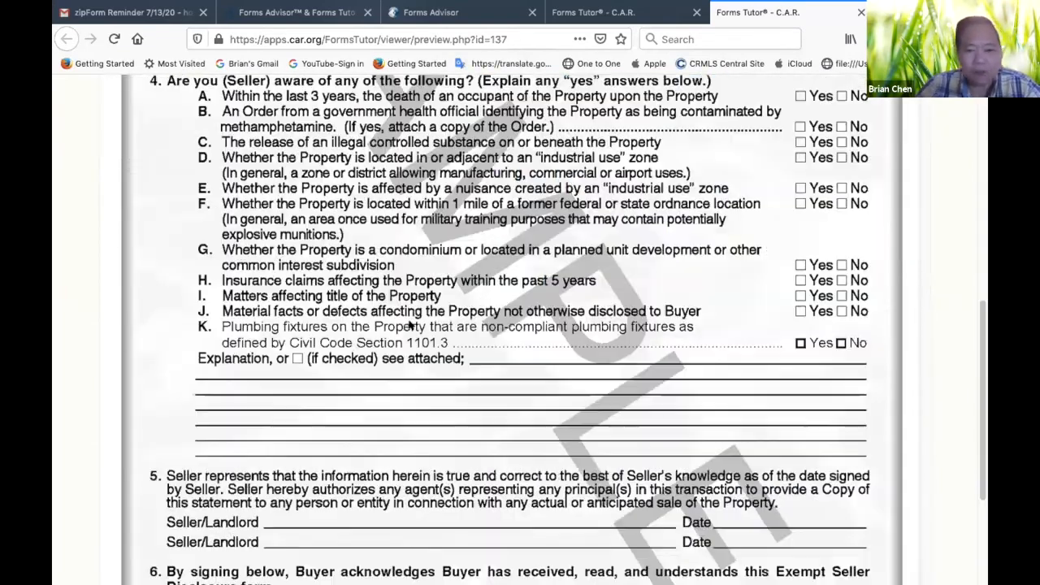
pyautogui.scroll(10, 350, 255)
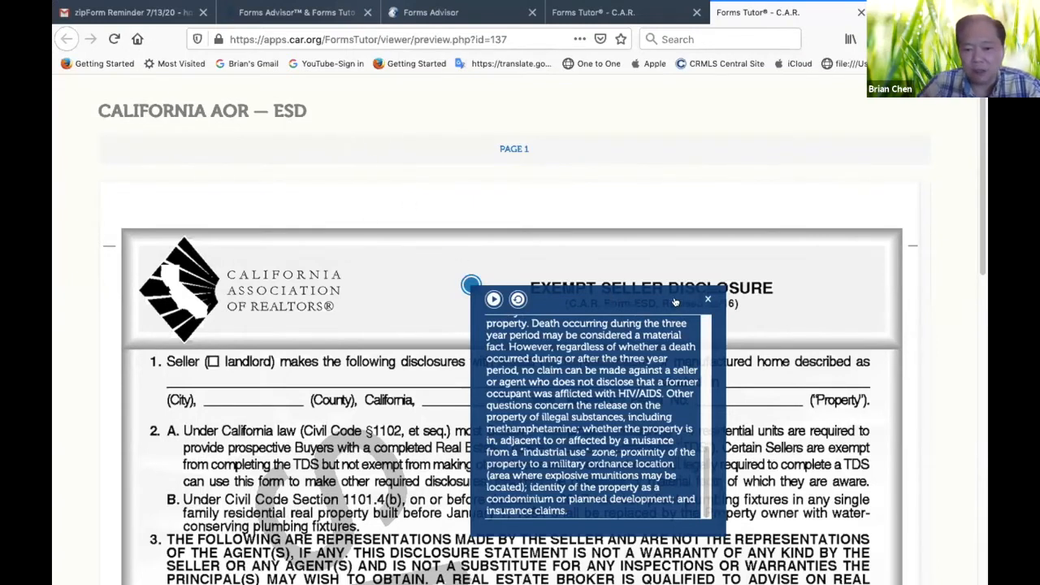
# Close the tutor explanation, the ESD form page and the Forms Tutor page to return to Forms Advisor
pyautogui.click(705, 300)
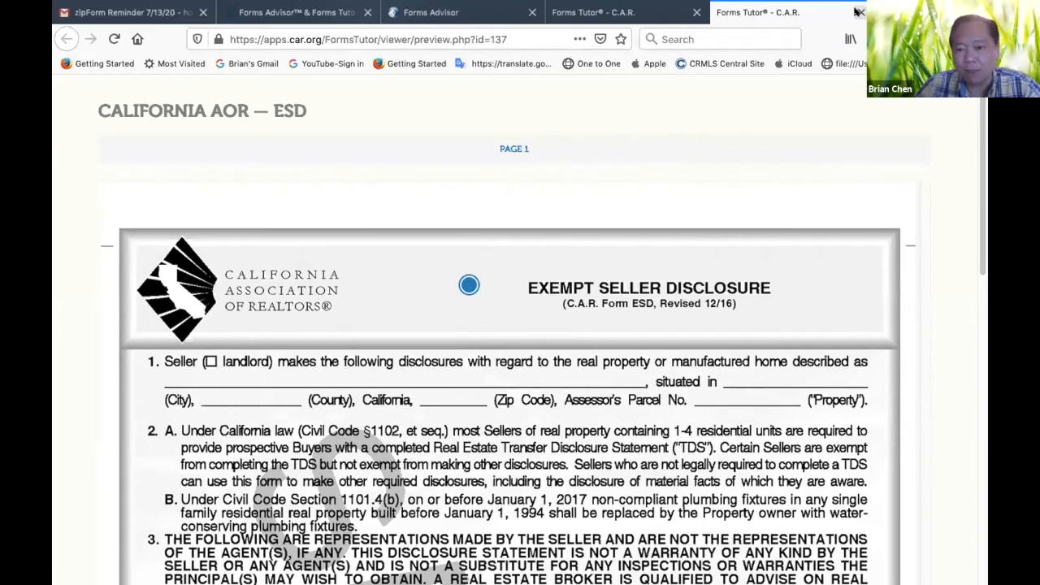
pyautogui.click(855, 12)
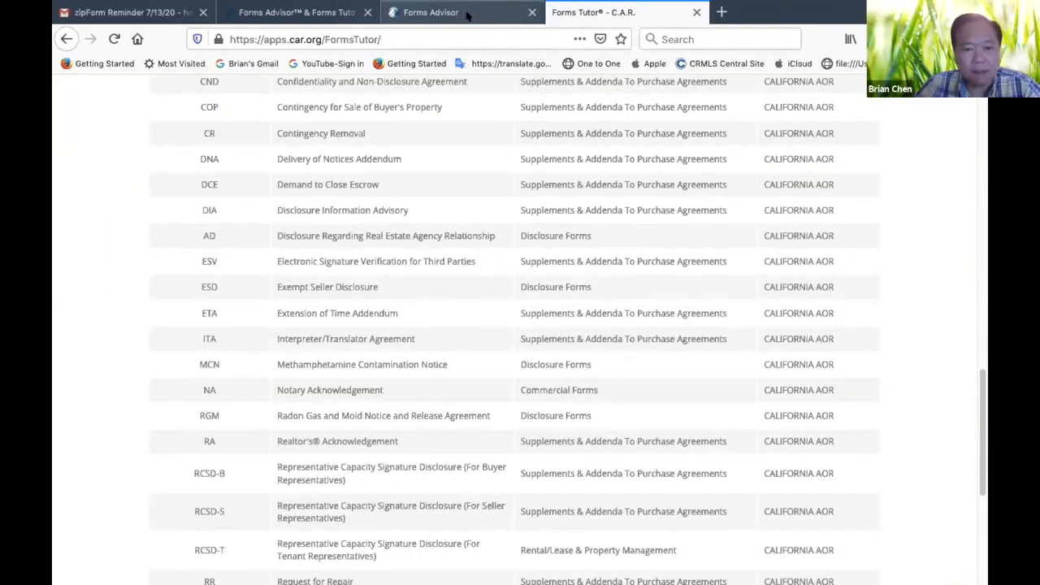
pyautogui.click(696, 12)
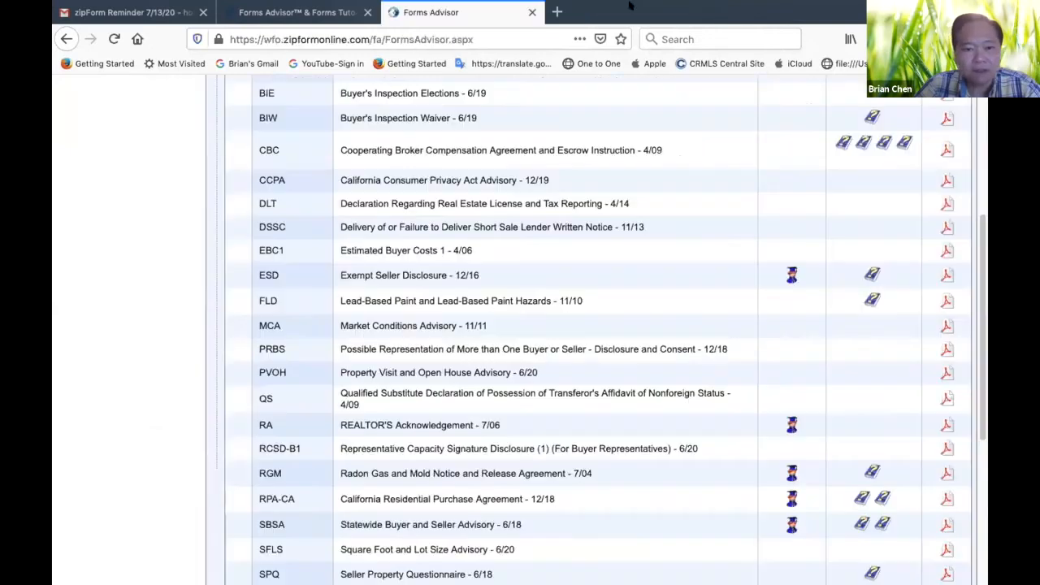
# Close Forms Advisor and go back to the California Association of REALTORS home page
pyautogui.scroll(5, 445, 104)
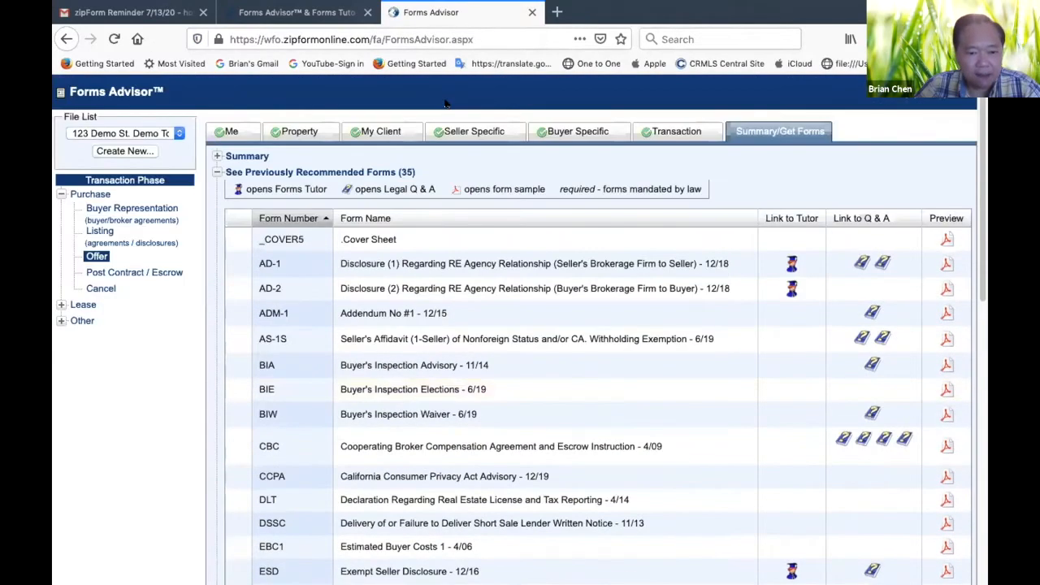
pyautogui.scroll(-2, 445, 103)
pyautogui.scroll(2, 445, 104)
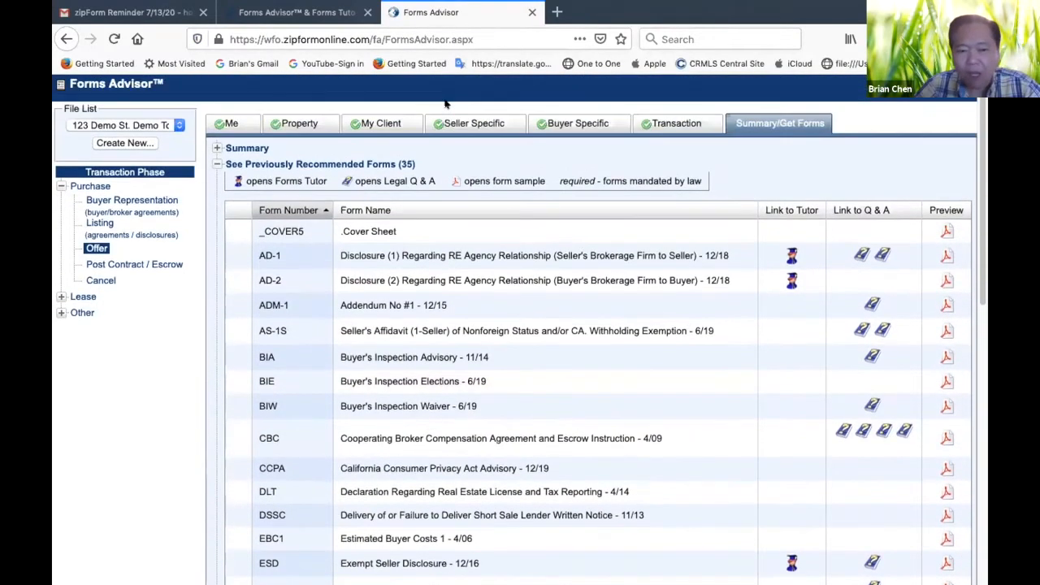
pyautogui.click(530, 12)
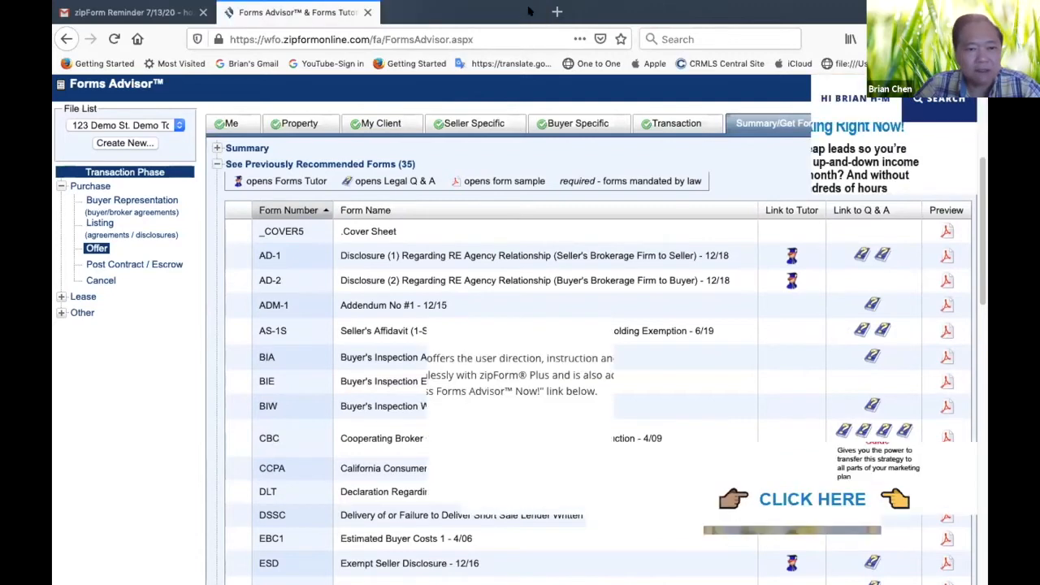
pyautogui.scroll(3, 276, 326)
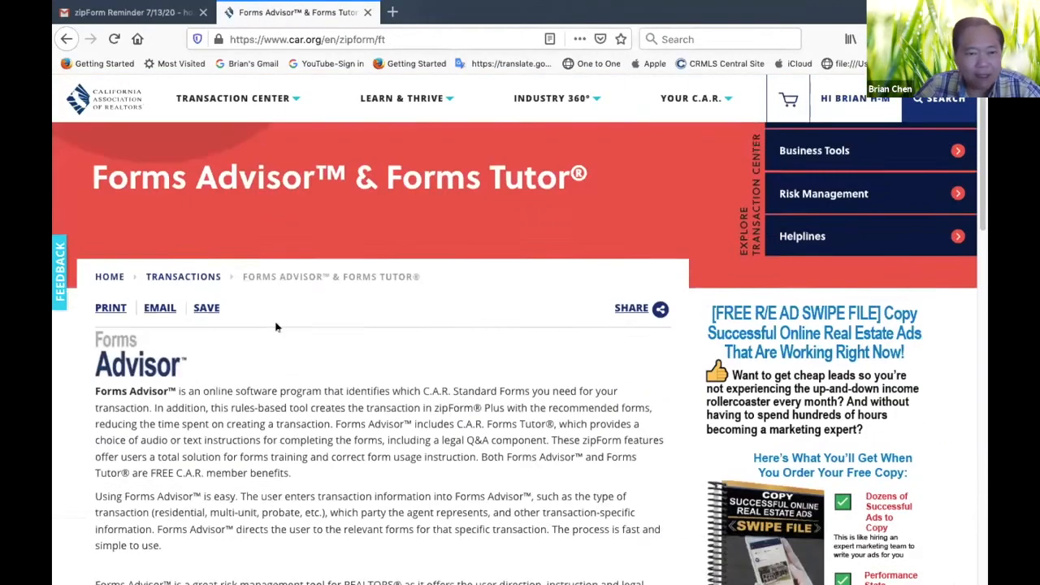
pyautogui.click(101, 95)
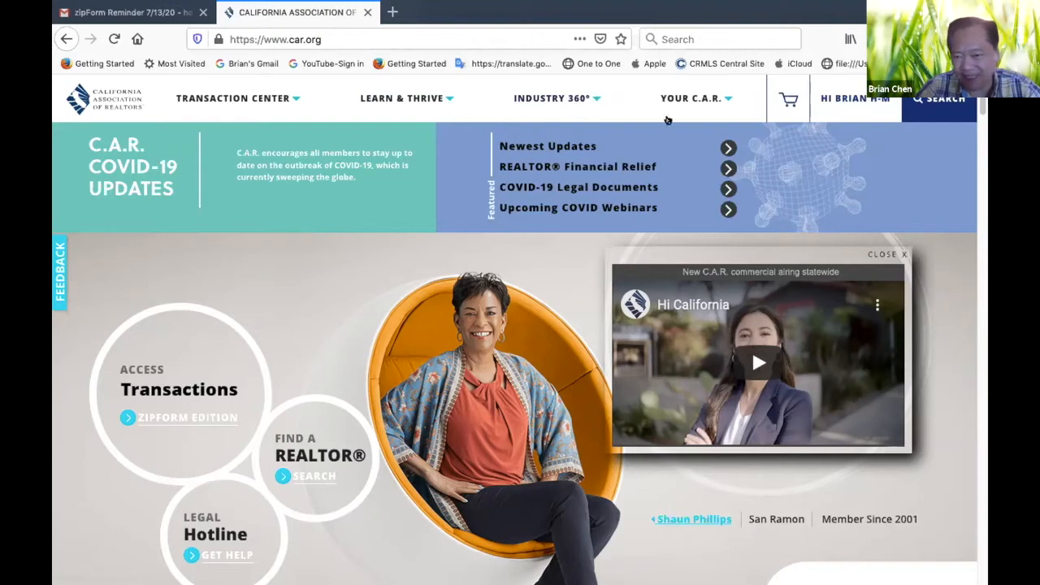
# Look through the Industry 360° resources for Market Data, MLS / Professional Standards, Political Advocacy and Legal
pyautogui.click(588, 97)
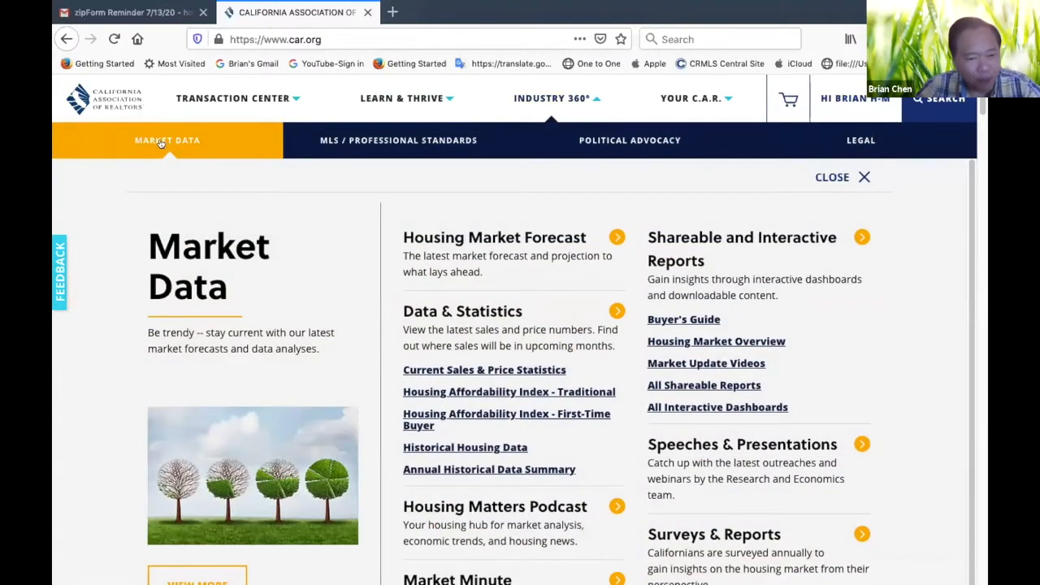
pyautogui.click(369, 145)
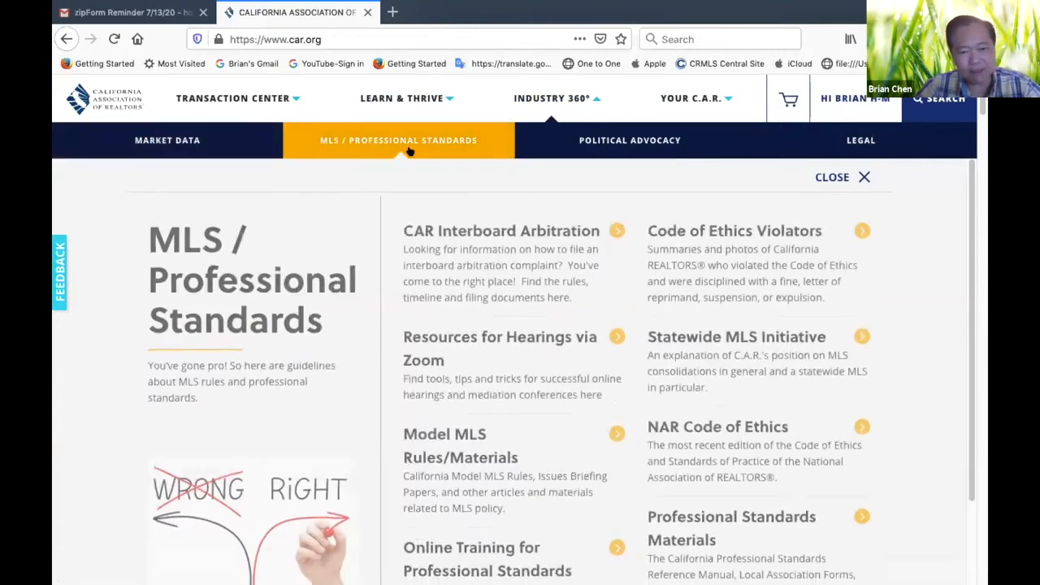
pyautogui.click(674, 142)
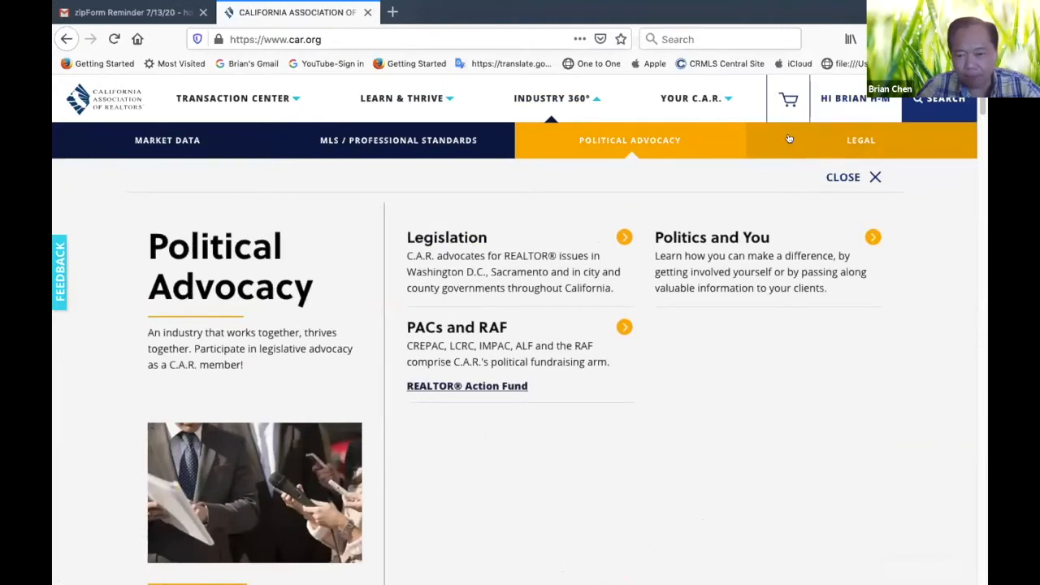
pyautogui.click(791, 131)
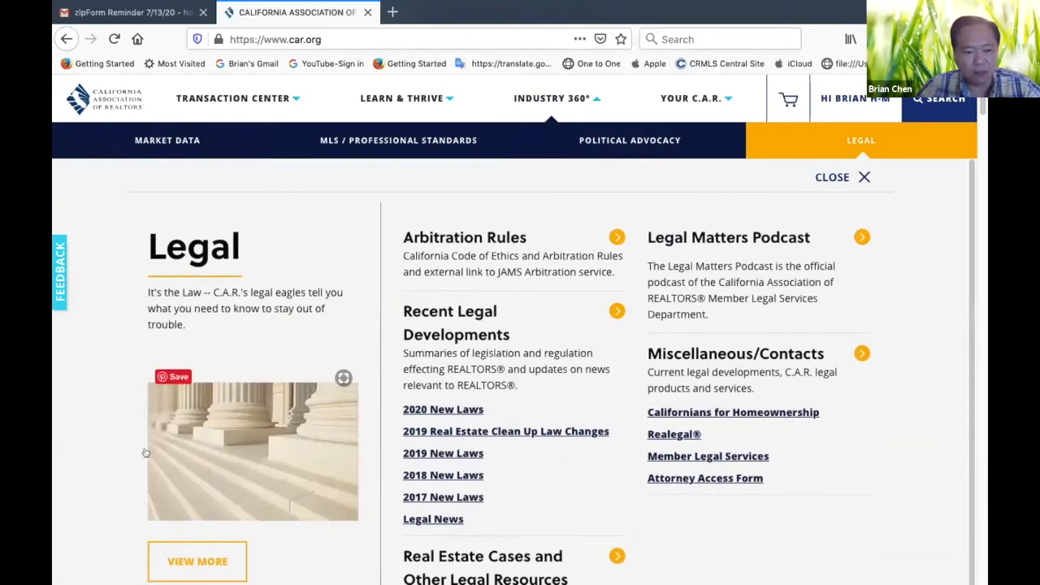
pyautogui.scroll(-1, 559, 351)
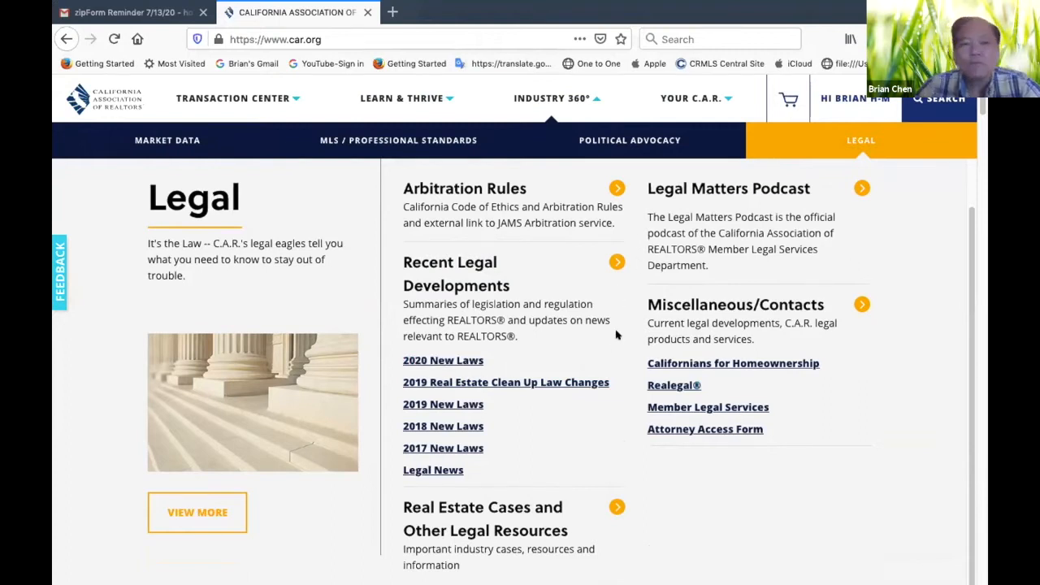
pyautogui.scroll(1, 615, 335)
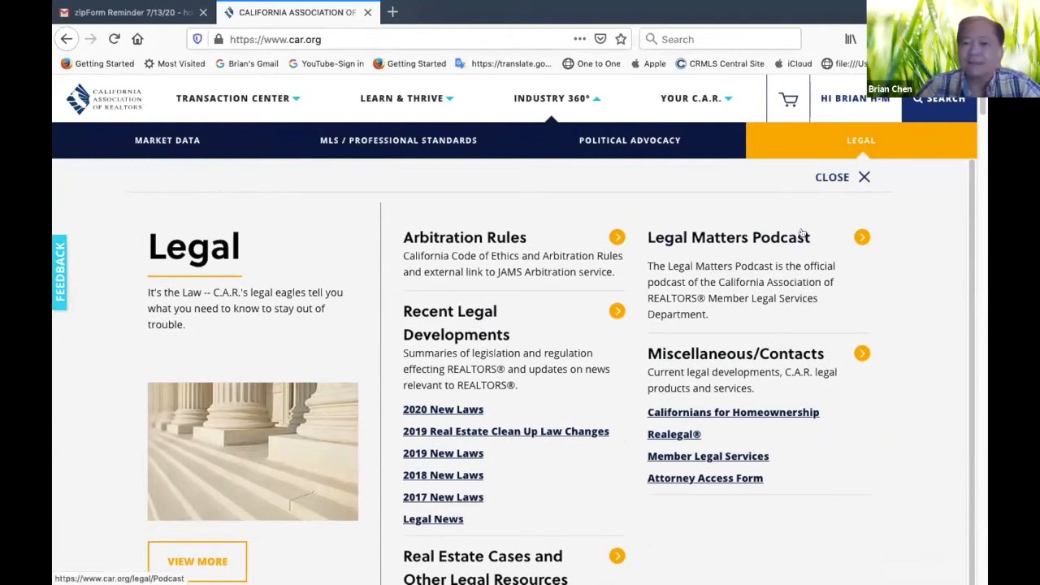
# From the C.A.R. home page, launch Transactions zipForm Edition and dismiss the eCommission bulletin
pyautogui.click(120, 97)
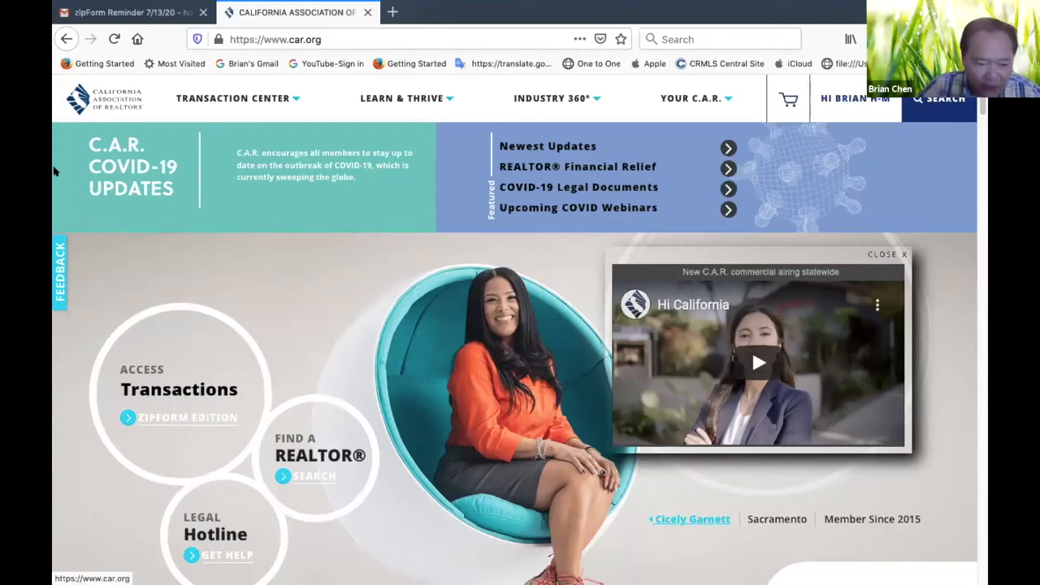
pyautogui.click(175, 419)
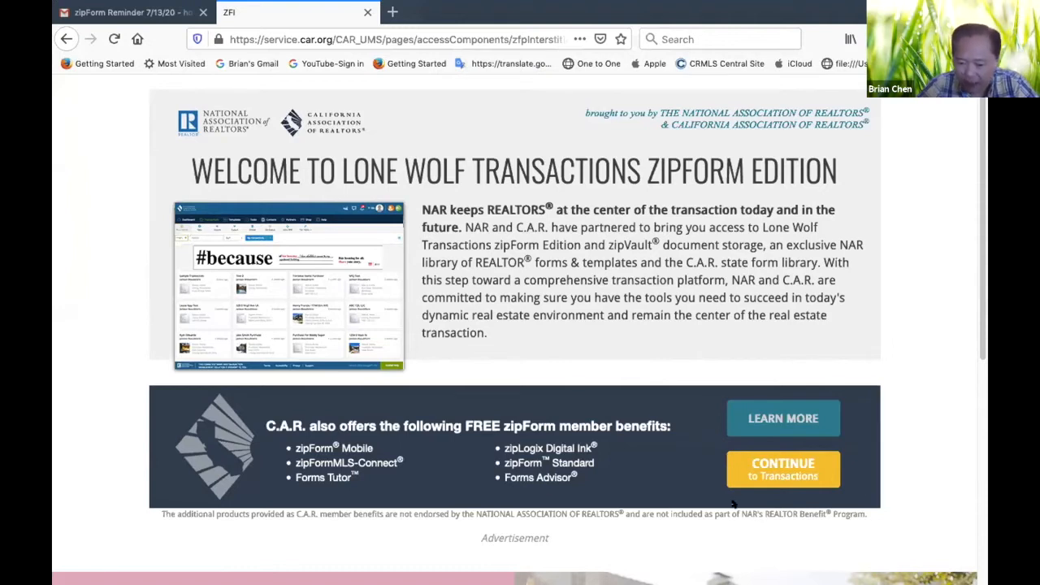
pyautogui.click(767, 471)
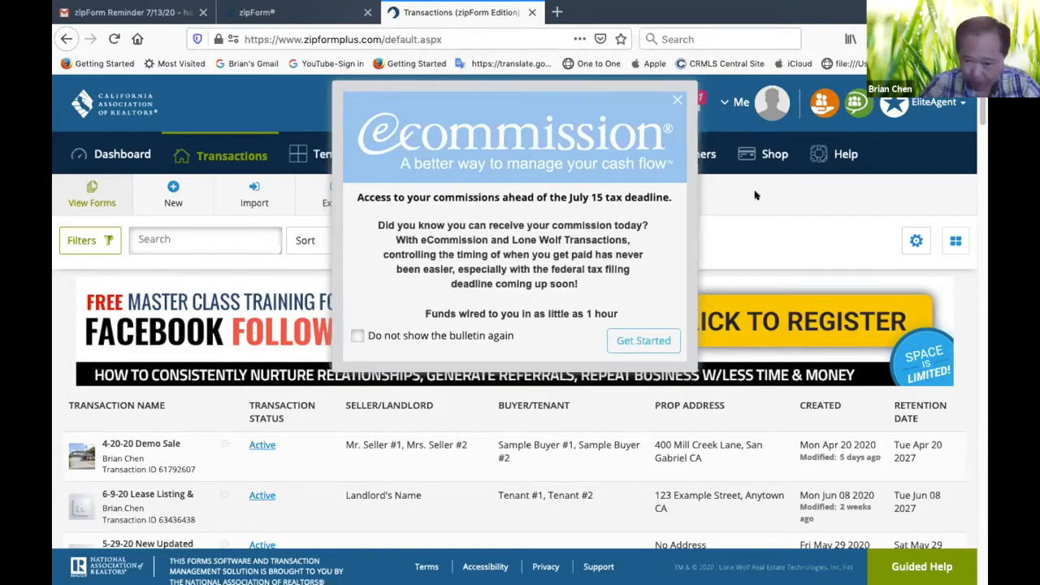
pyautogui.click(678, 98)
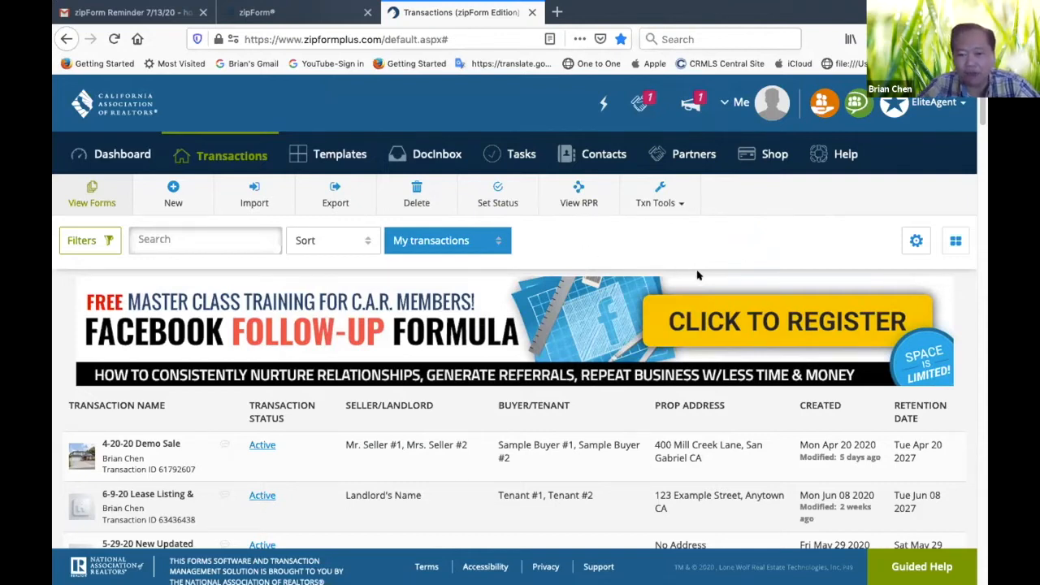
# Open the Clause Manager from the transaction tools and look over the library filters, sort options and search for Library Clauses
pyautogui.click(660, 200)
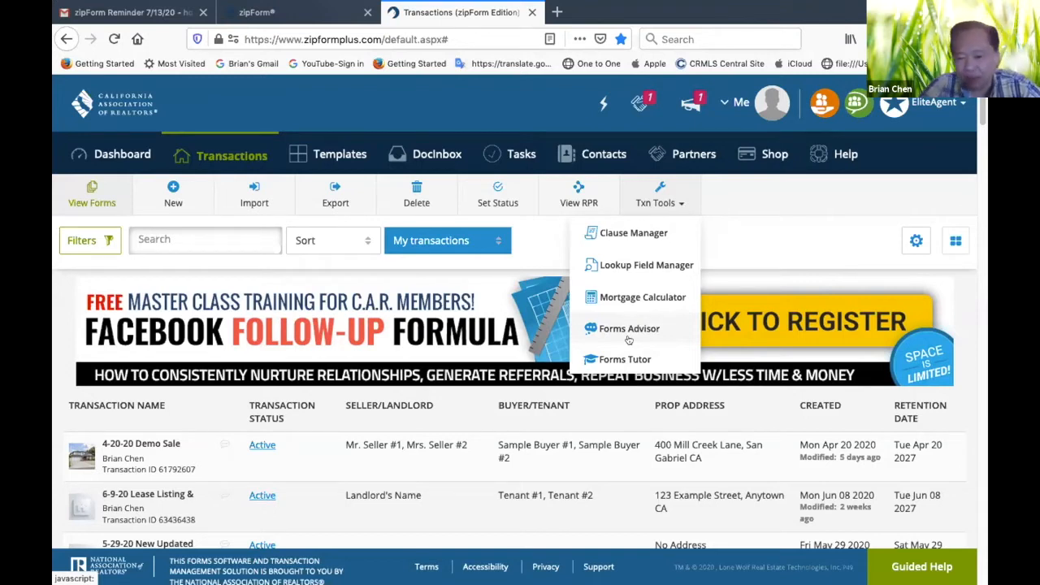
pyautogui.click(632, 233)
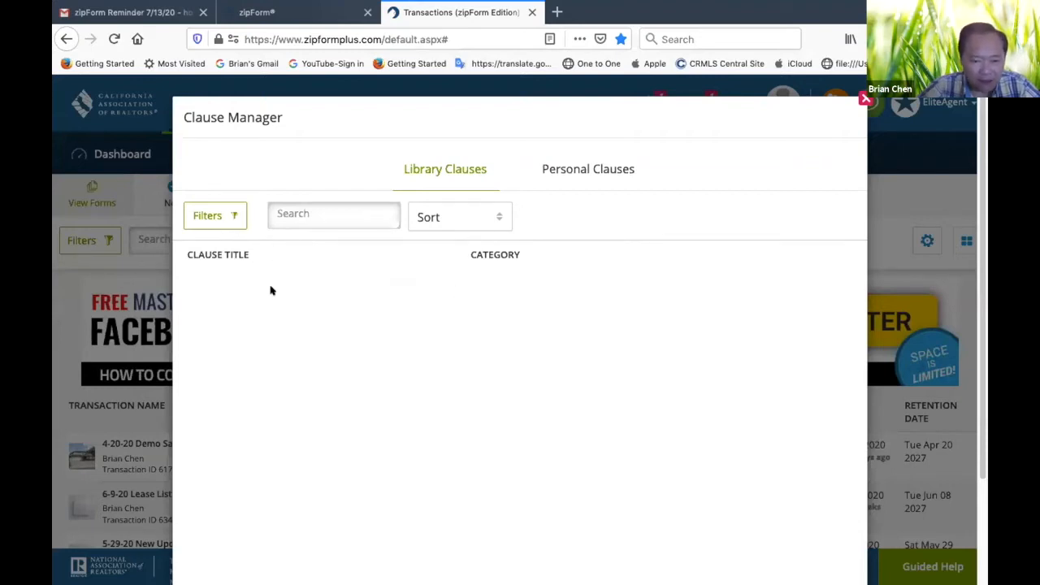
pyautogui.click(235, 215)
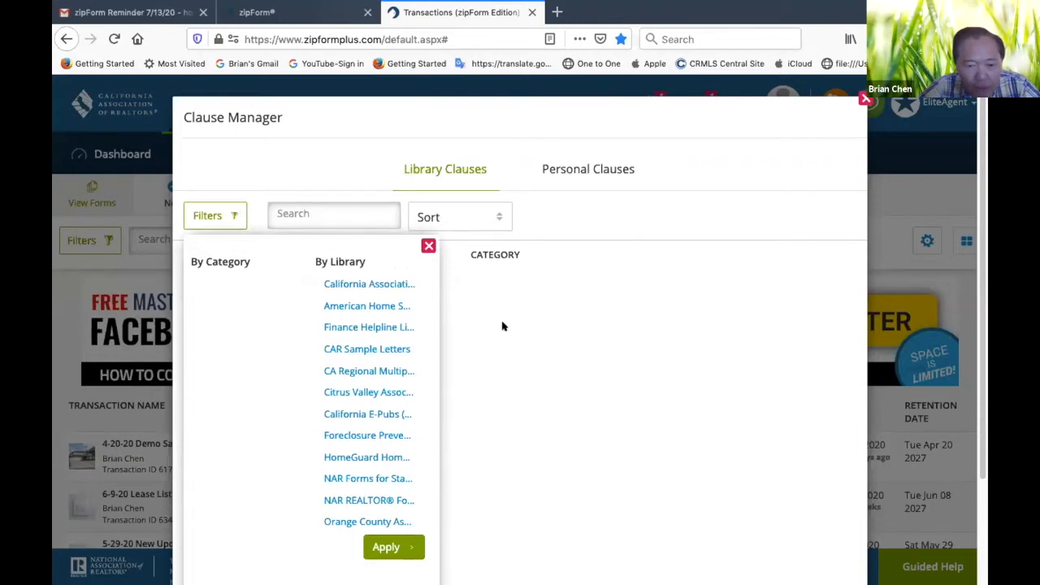
pyautogui.click(497, 215)
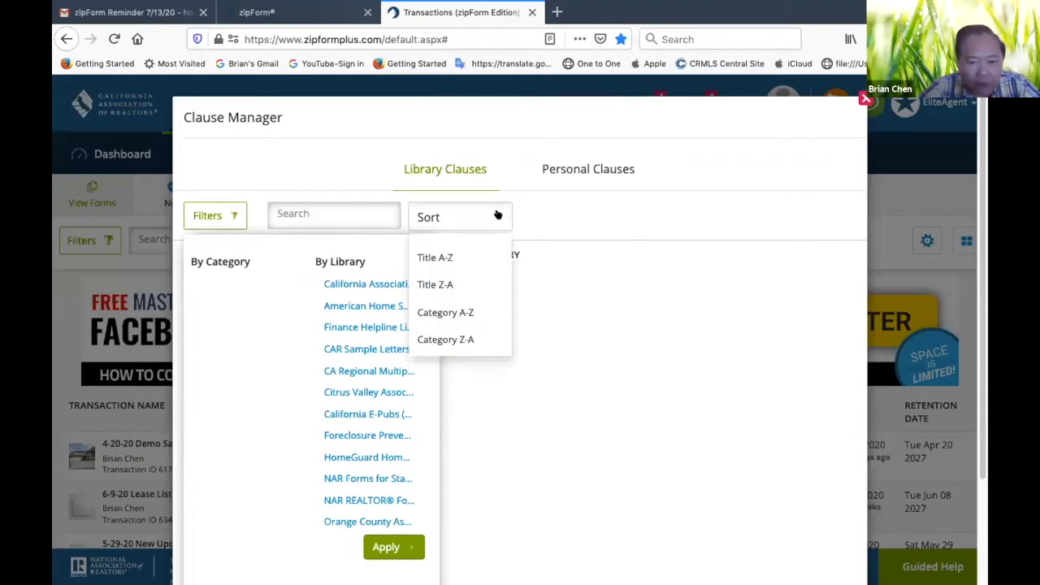
pyautogui.click(351, 215)
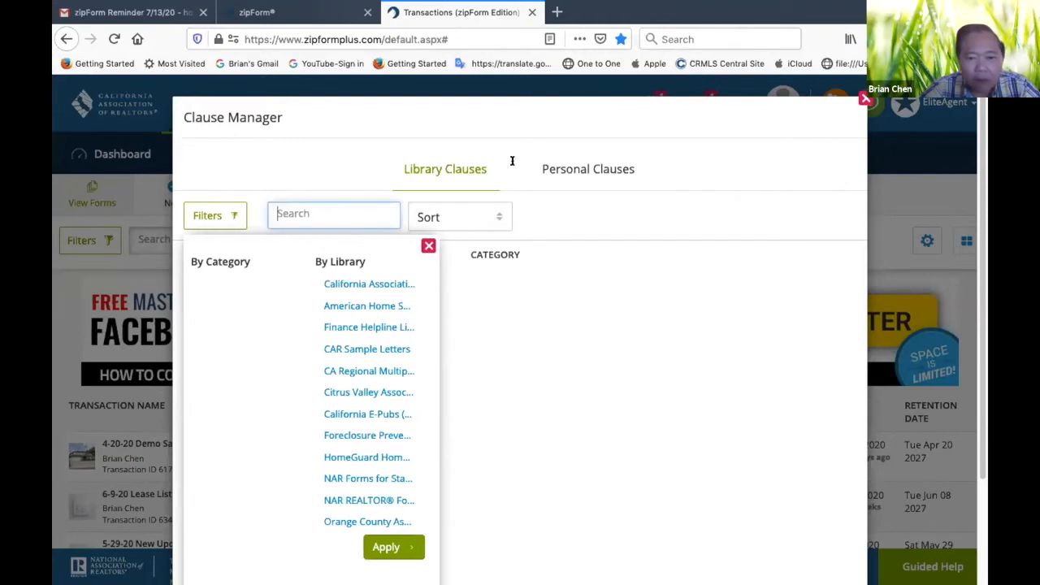
# Among the Personal Clauses, read the Listing Agent Lead Base Paint, Escrow Fees Clause and Selling Agent Related to Buyer entries
pyautogui.click(572, 170)
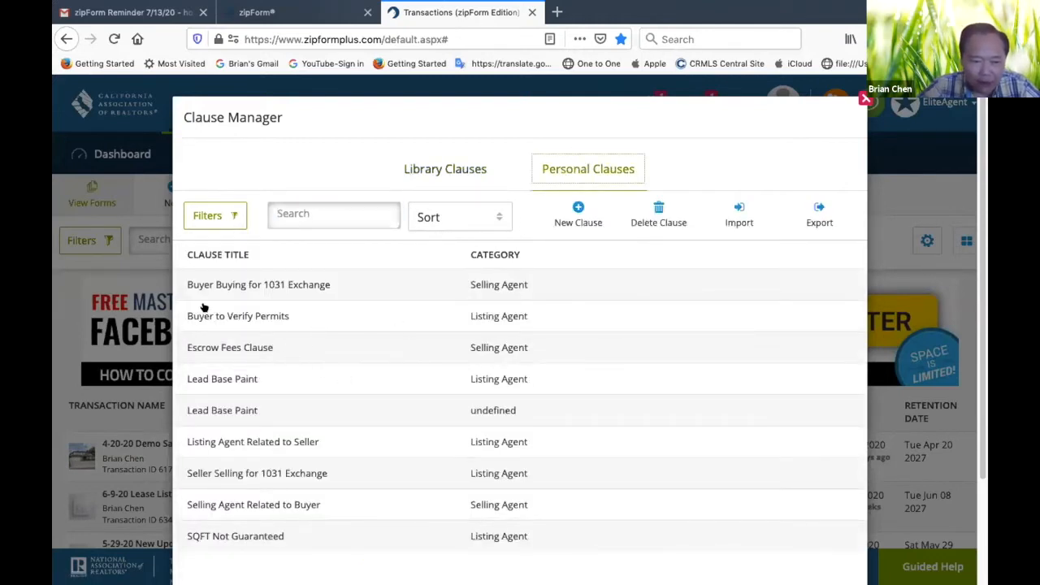
pyautogui.scroll(-3, 244, 414)
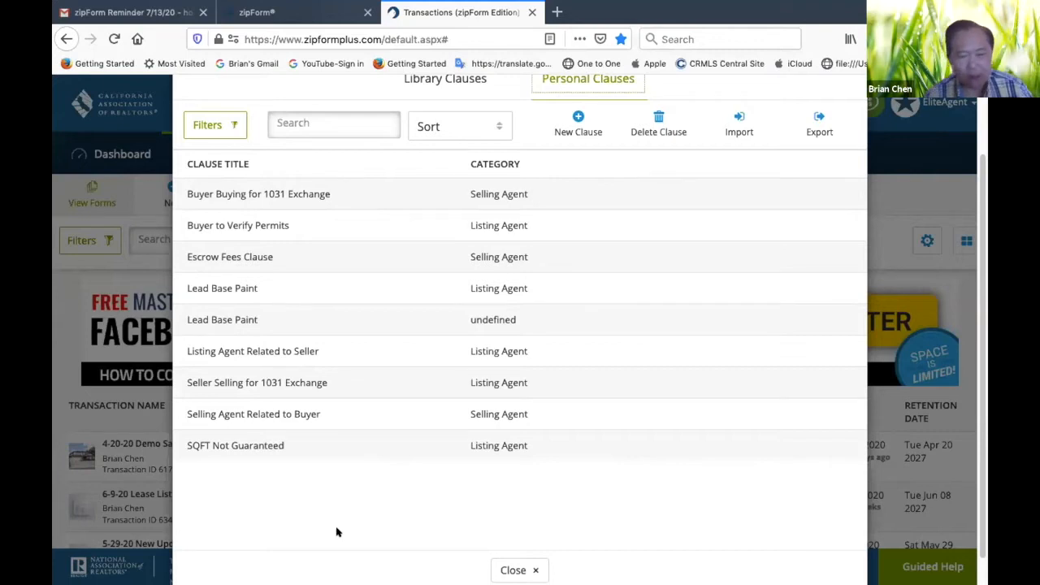
pyautogui.click(237, 291)
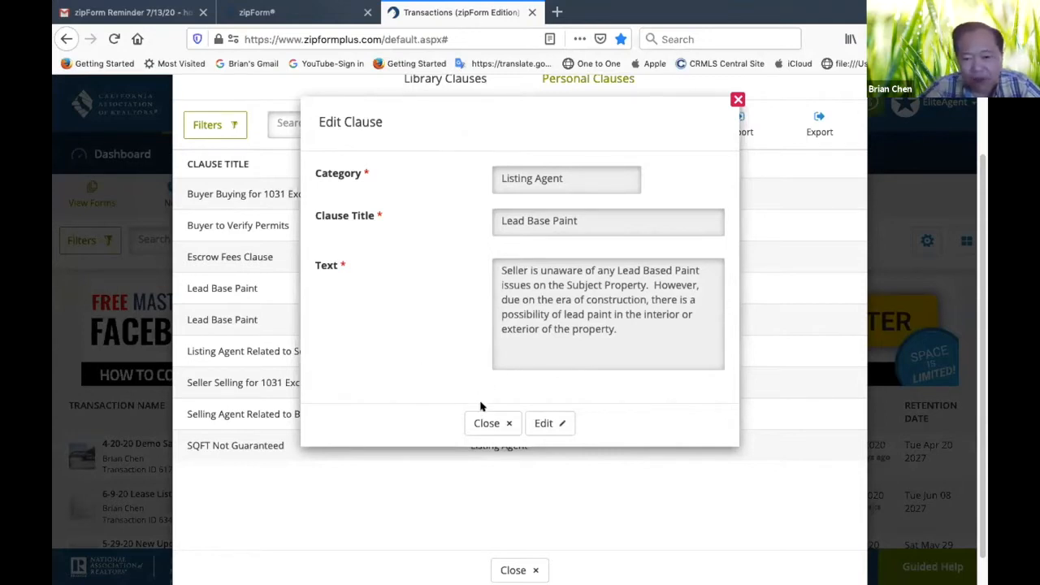
pyautogui.click(485, 424)
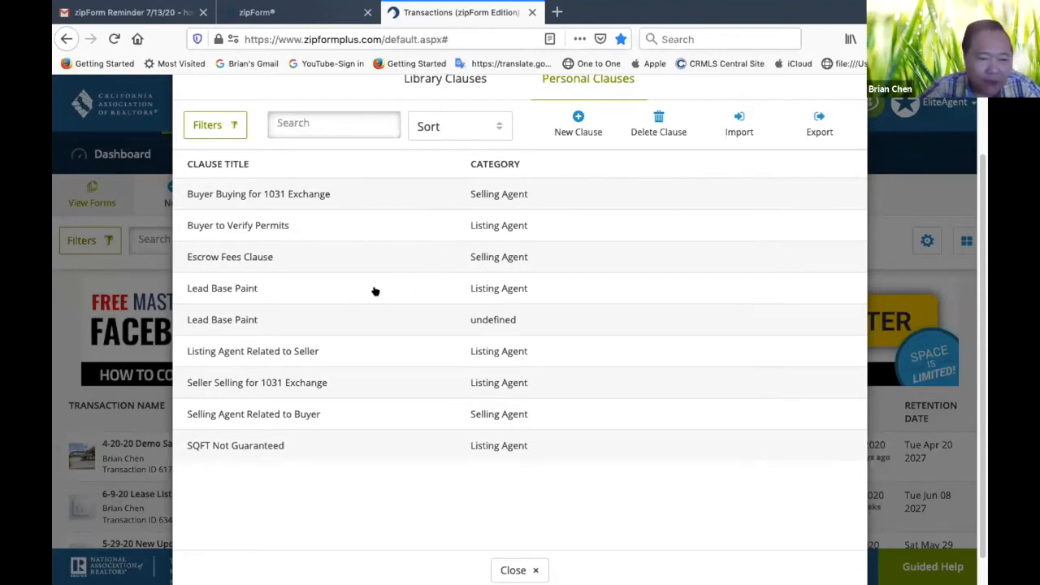
pyautogui.click(241, 256)
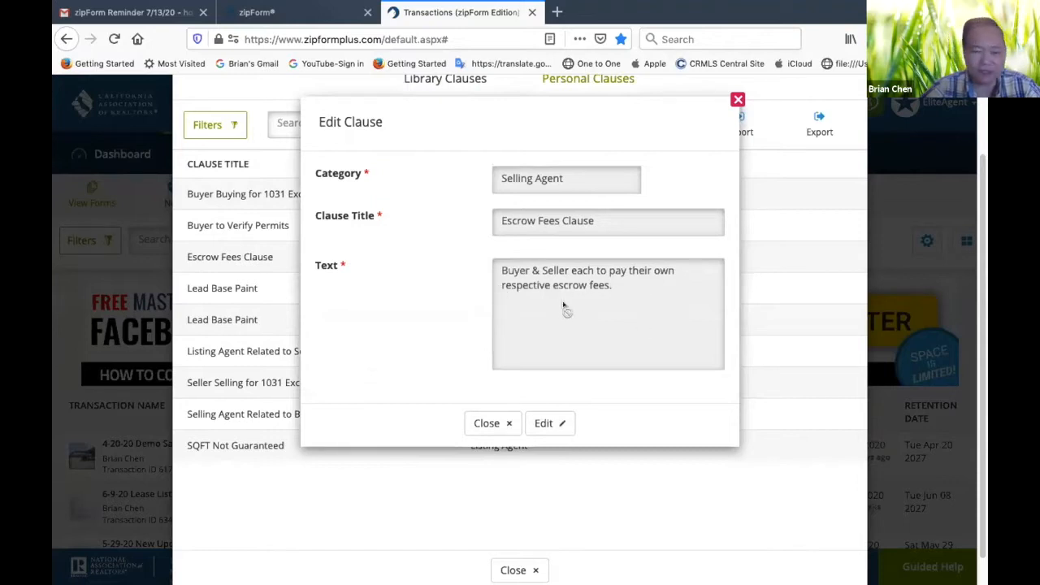
pyautogui.click(489, 423)
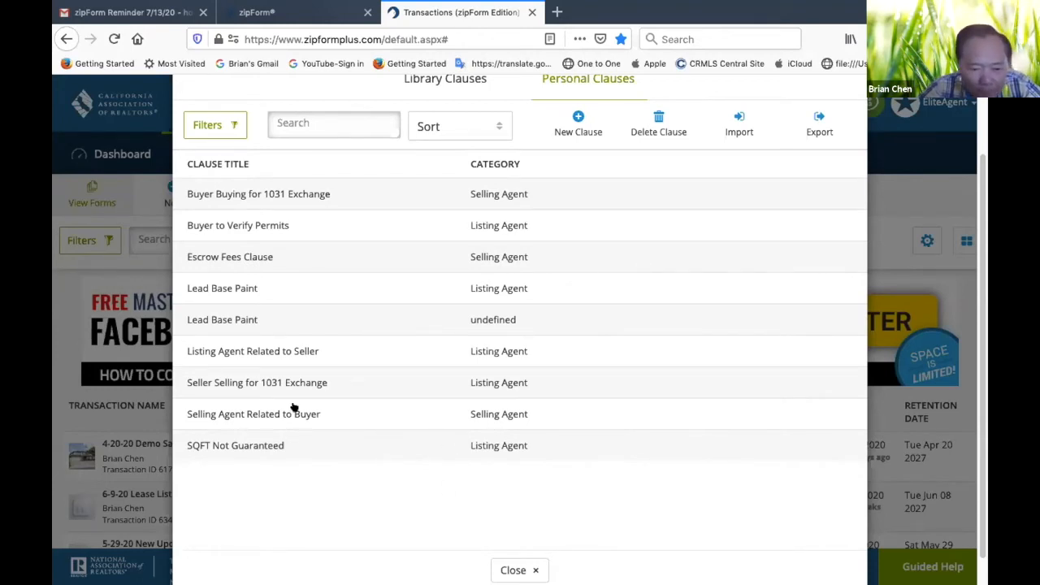
pyautogui.click(487, 416)
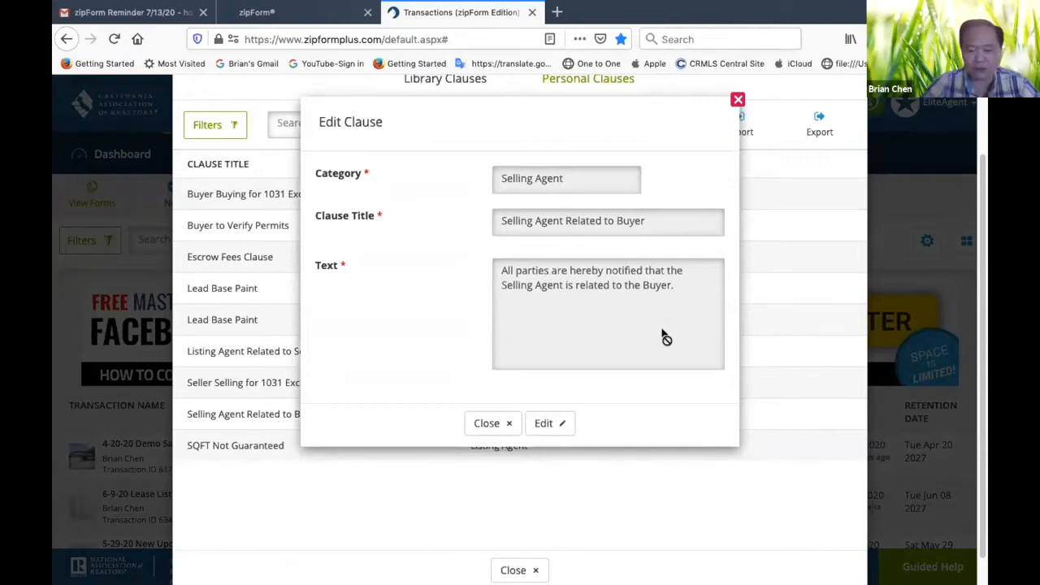
pyautogui.click(491, 422)
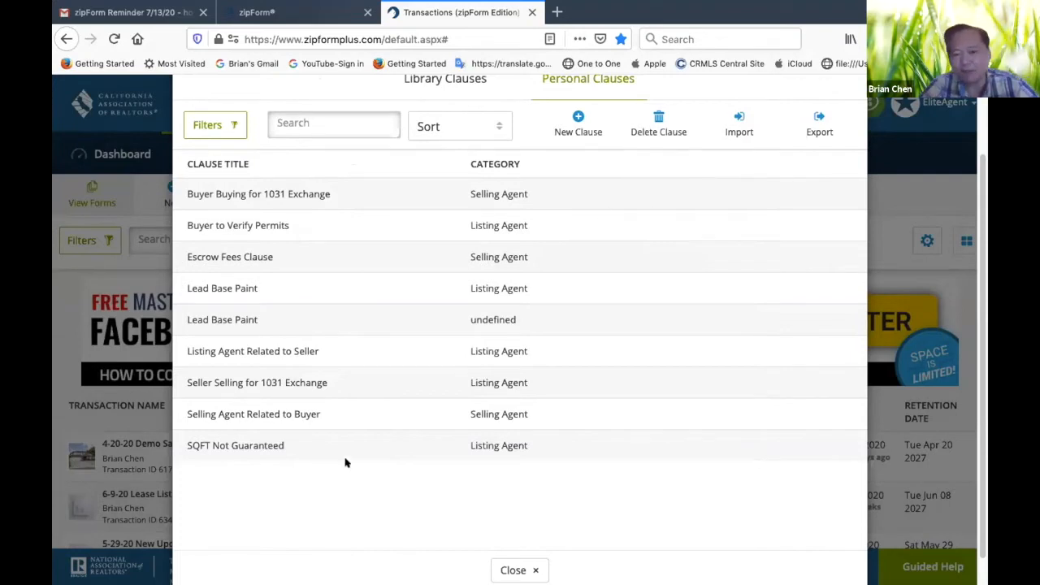
# Compare the Library Clauses and Personal Clauses lists and close the Clause Manager
pyautogui.scroll(2, 609, 300)
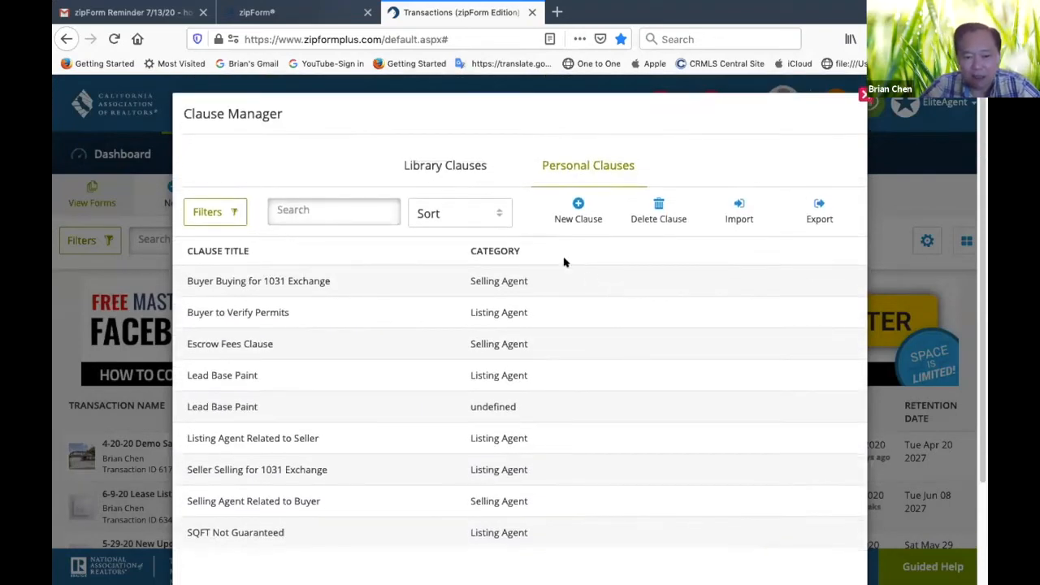
pyautogui.click(435, 165)
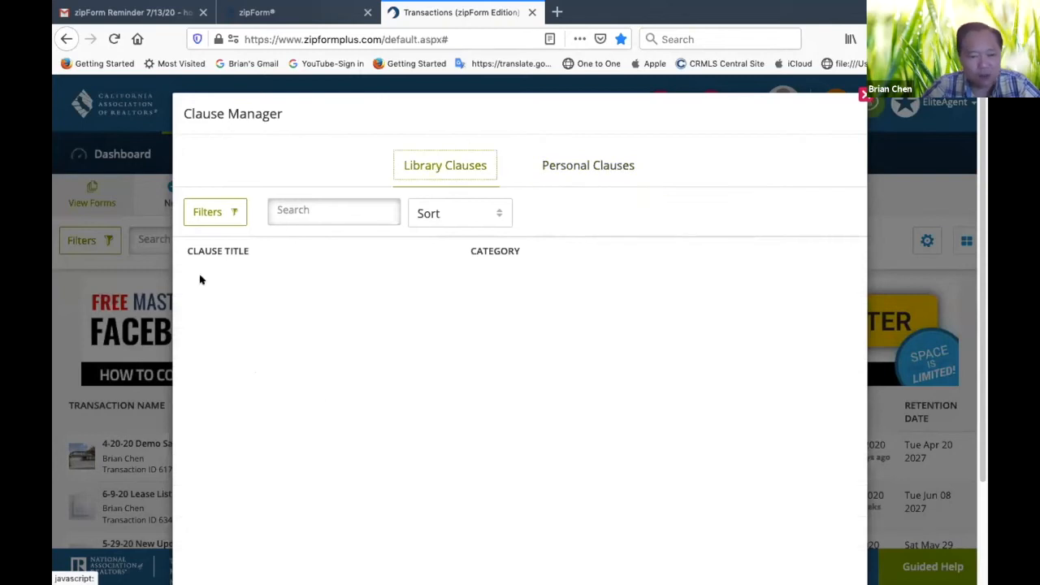
pyautogui.click(584, 164)
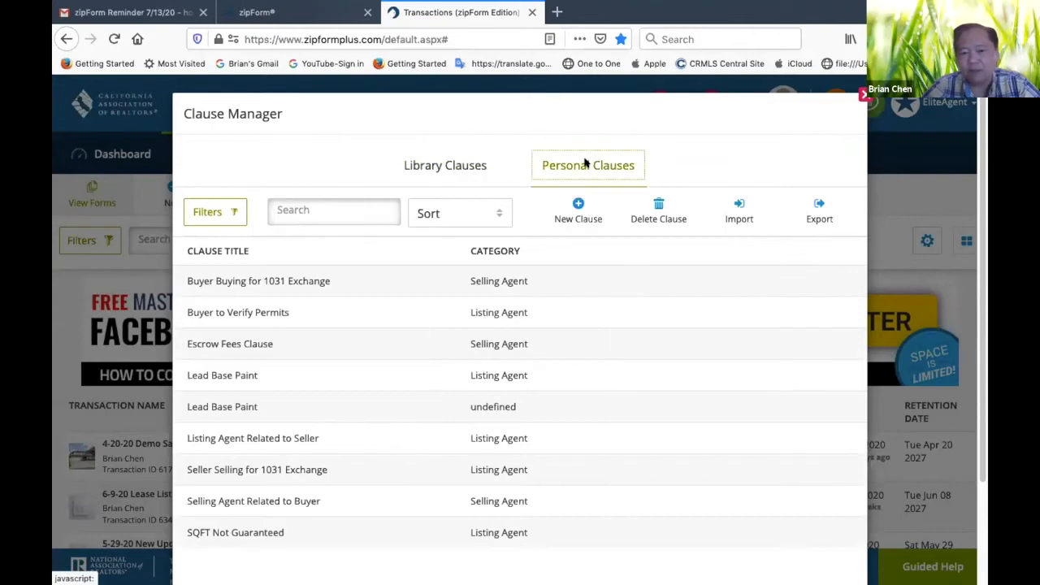
pyautogui.click(454, 165)
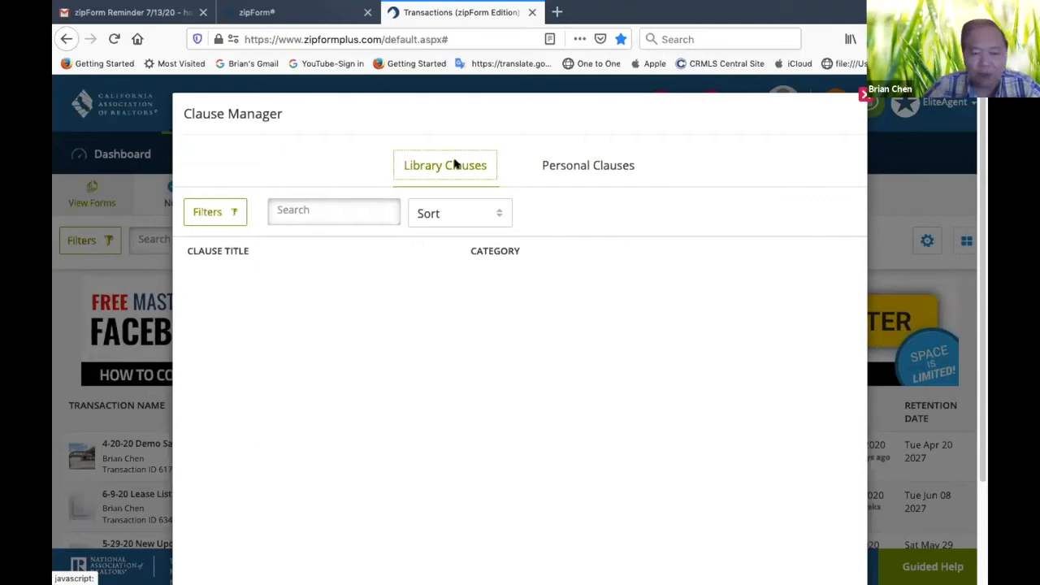
pyautogui.click(582, 171)
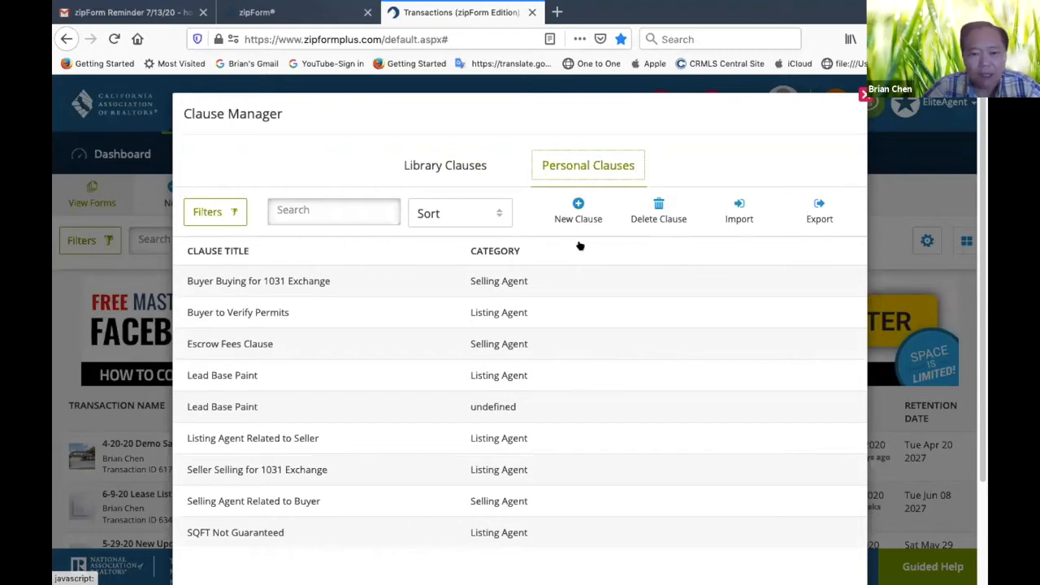
pyautogui.click(862, 94)
# In the Mortgage Calculator, compute the payment for a loan amount of 480000 at 4.25 interest over 360 months
pyautogui.click(651, 199)
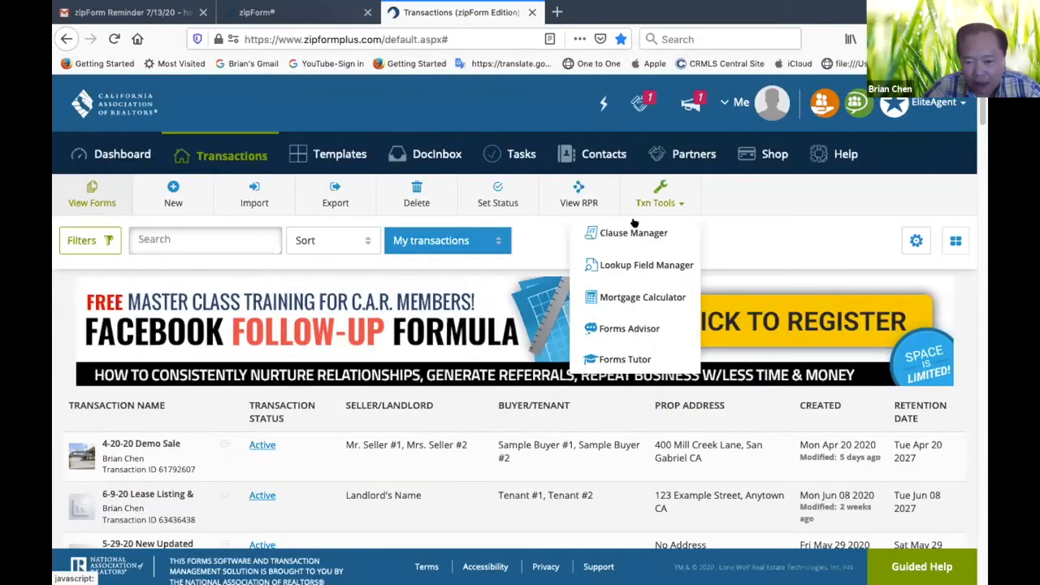
pyautogui.click(616, 299)
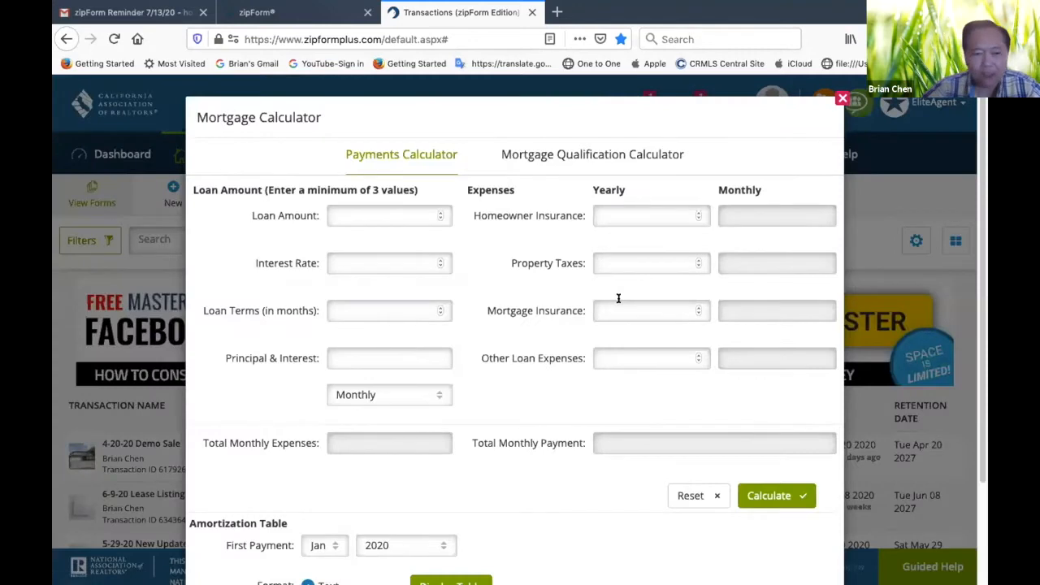
pyautogui.click(406, 209)
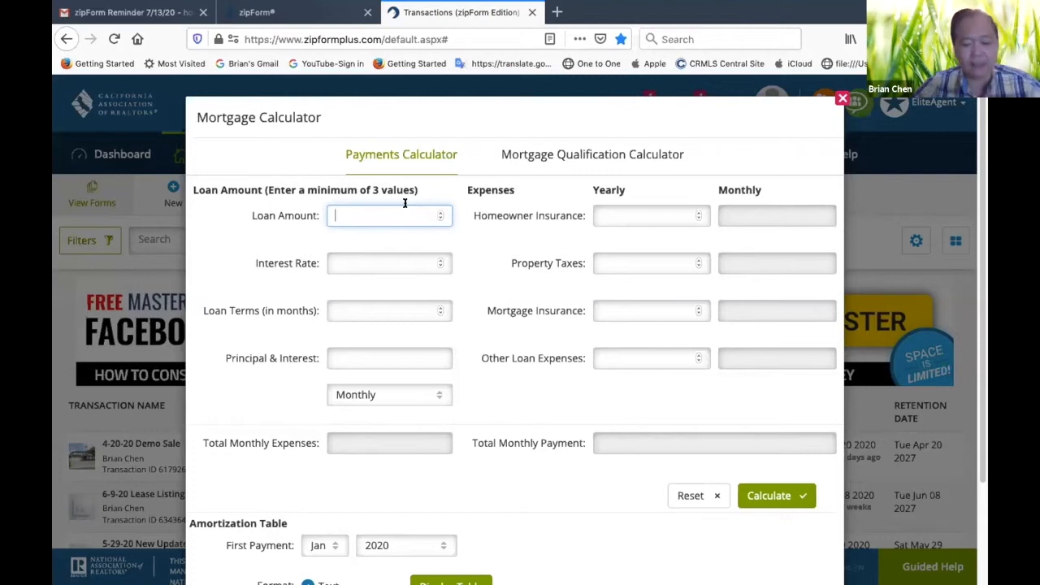
pyautogui.write('48')
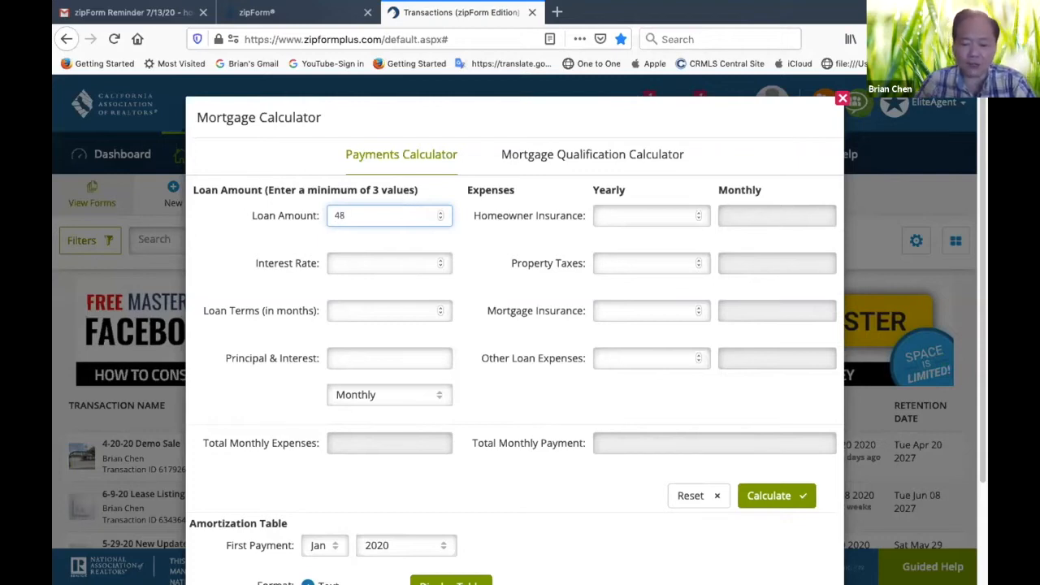
pyautogui.write('0000')
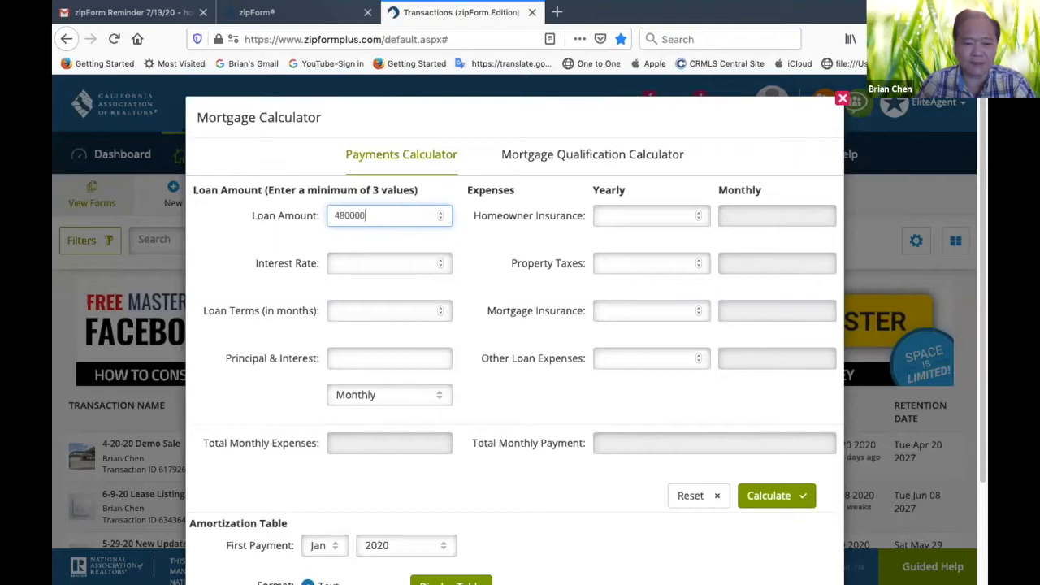
pyautogui.click(381, 264)
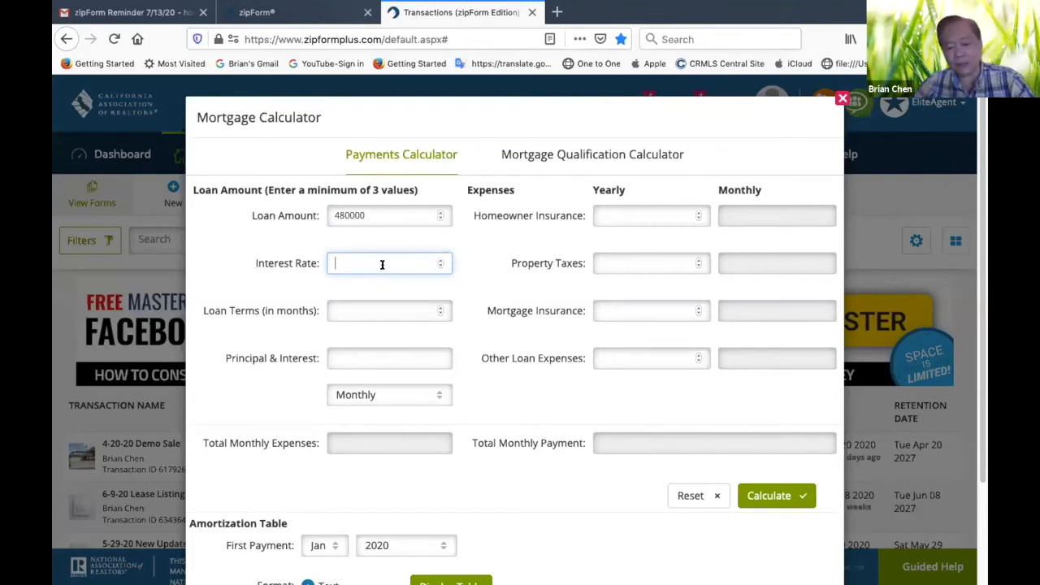
pyautogui.write('4.25')
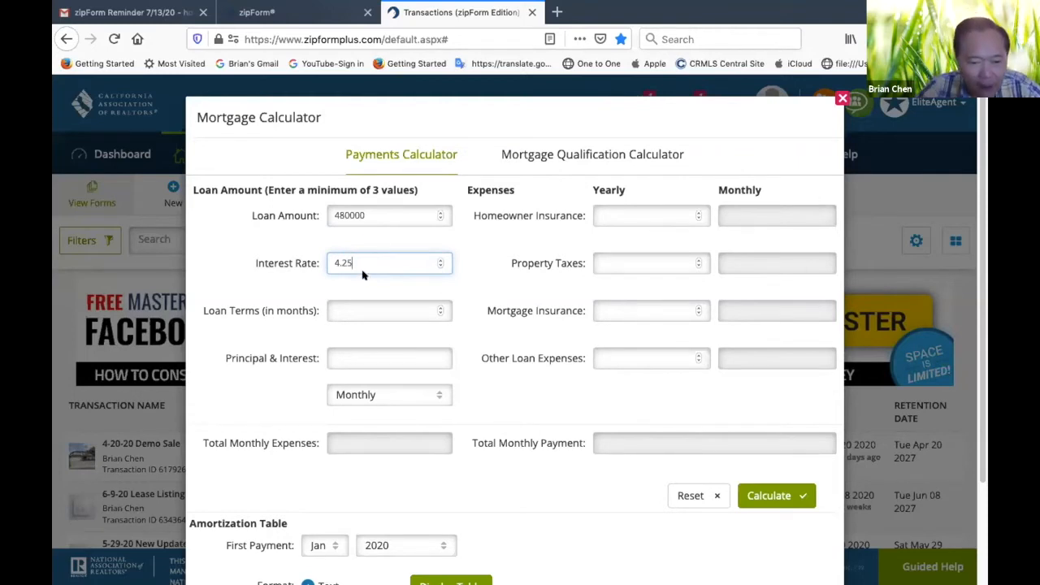
pyautogui.click(361, 310)
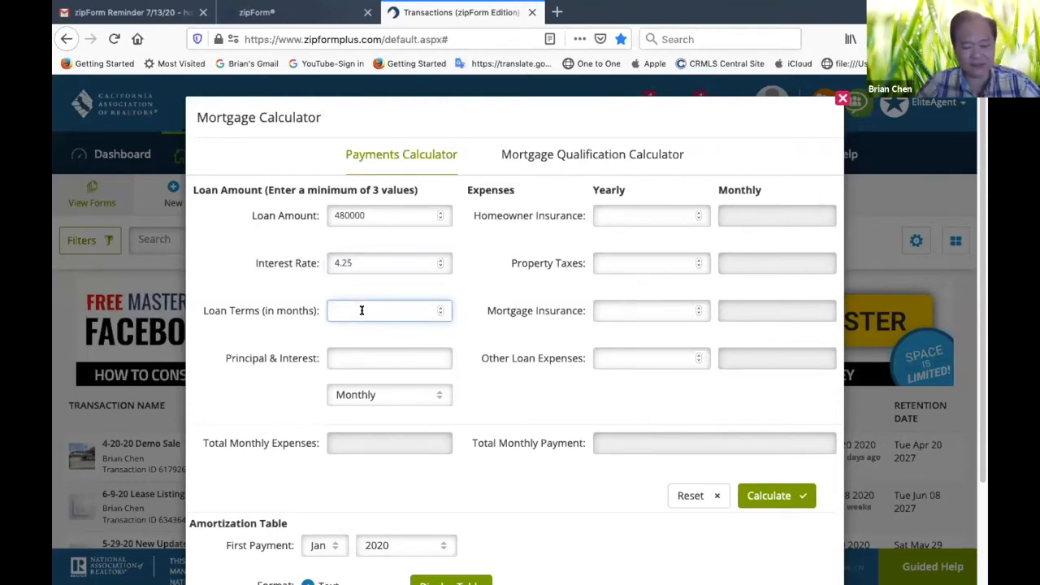
pyautogui.write('360')
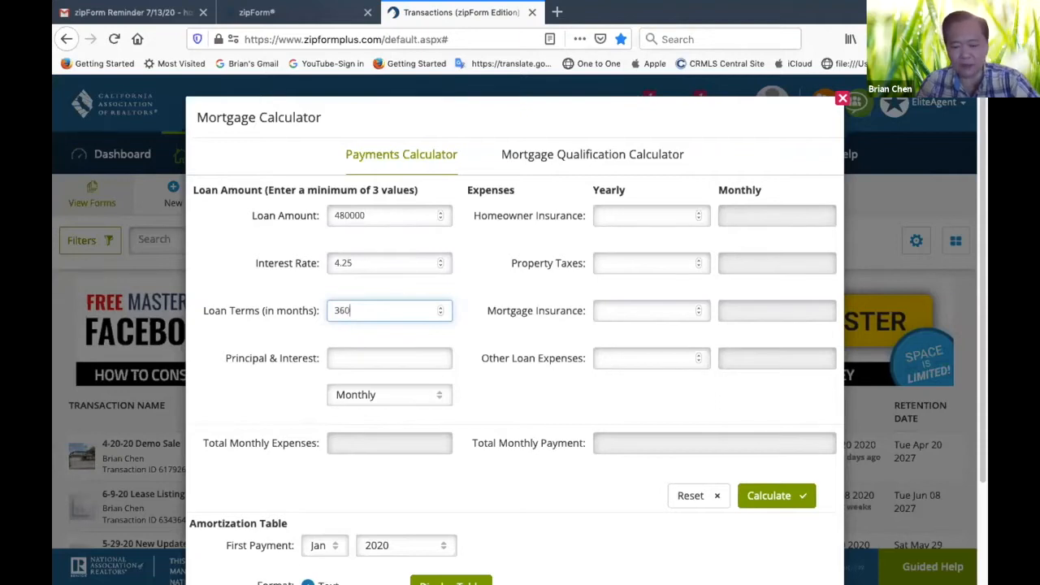
pyautogui.click(487, 385)
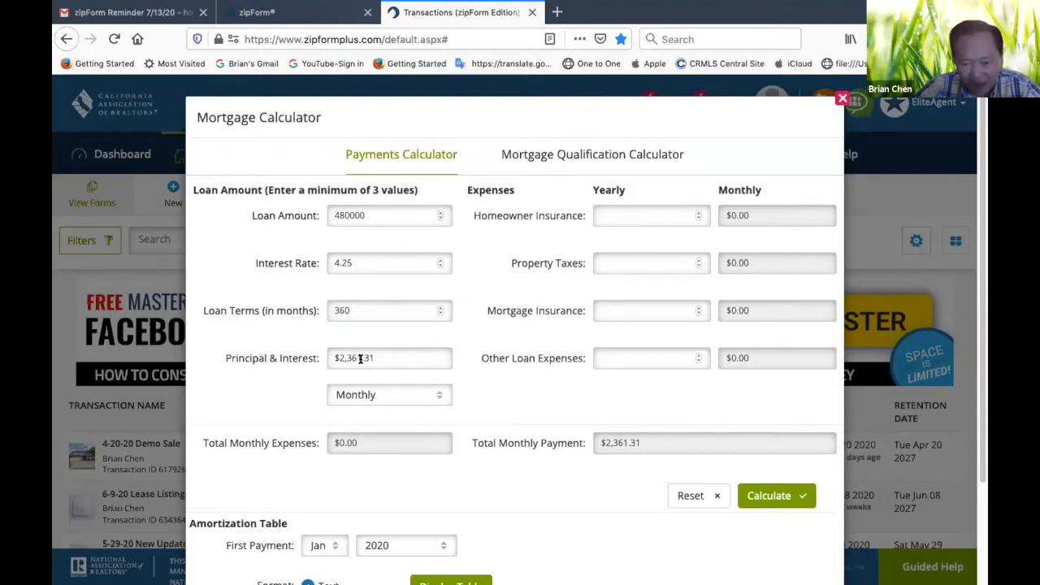
# Add yearly property taxes of 7500 and homeowner insurance of 2100 to the mortgage payment calculation
pyautogui.click(657, 257)
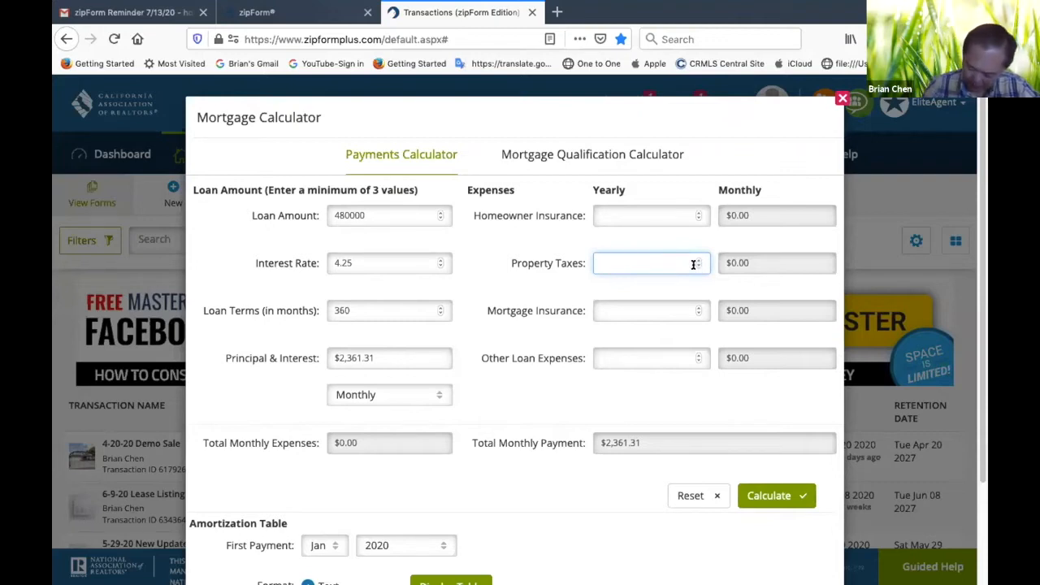
pyautogui.write('7500')
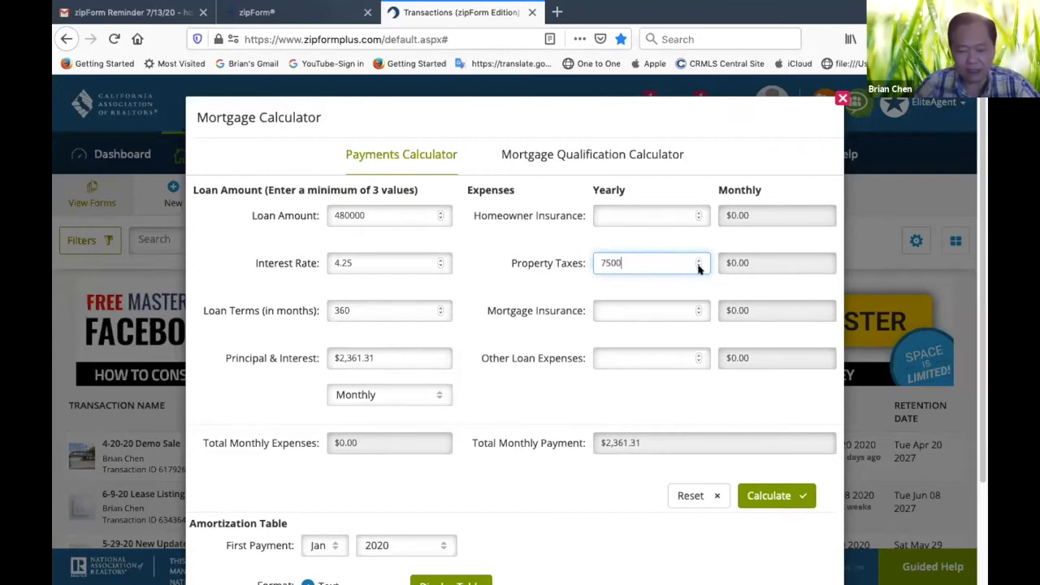
pyautogui.click(699, 239)
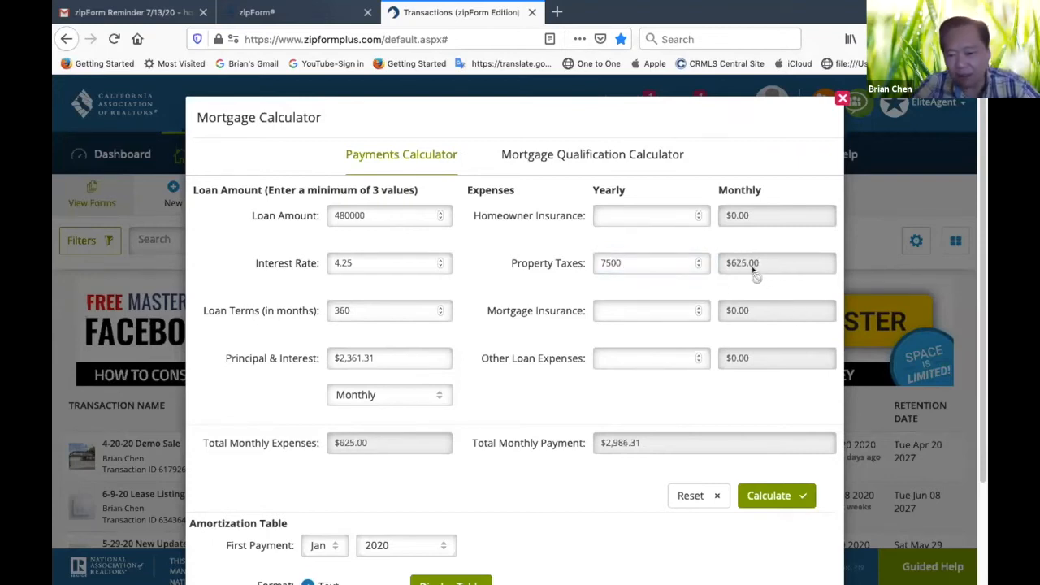
pyautogui.click(632, 215)
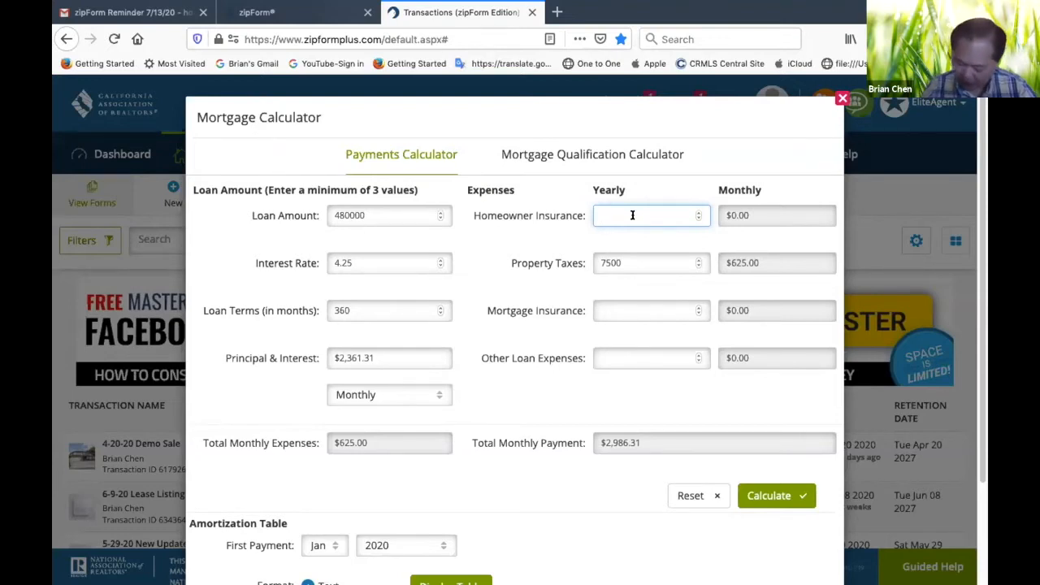
pyautogui.write('2100')
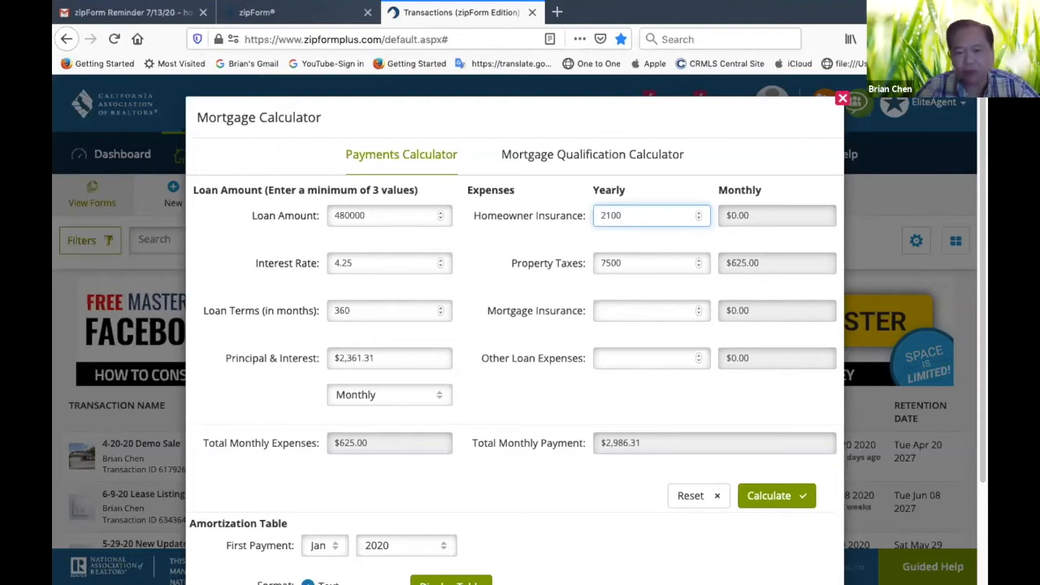
pyautogui.click(747, 405)
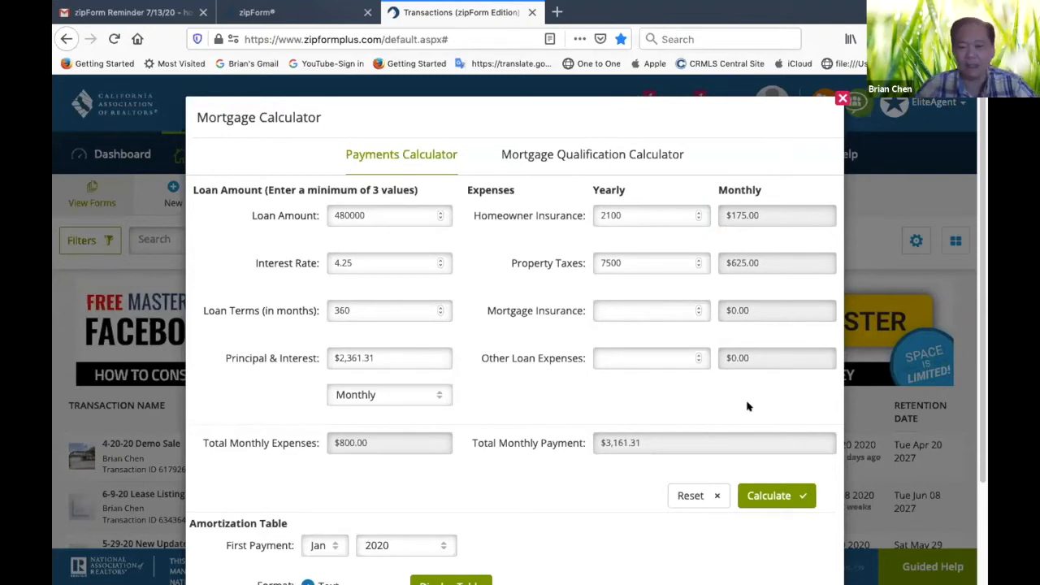
pyautogui.scroll(-3, 663, 397)
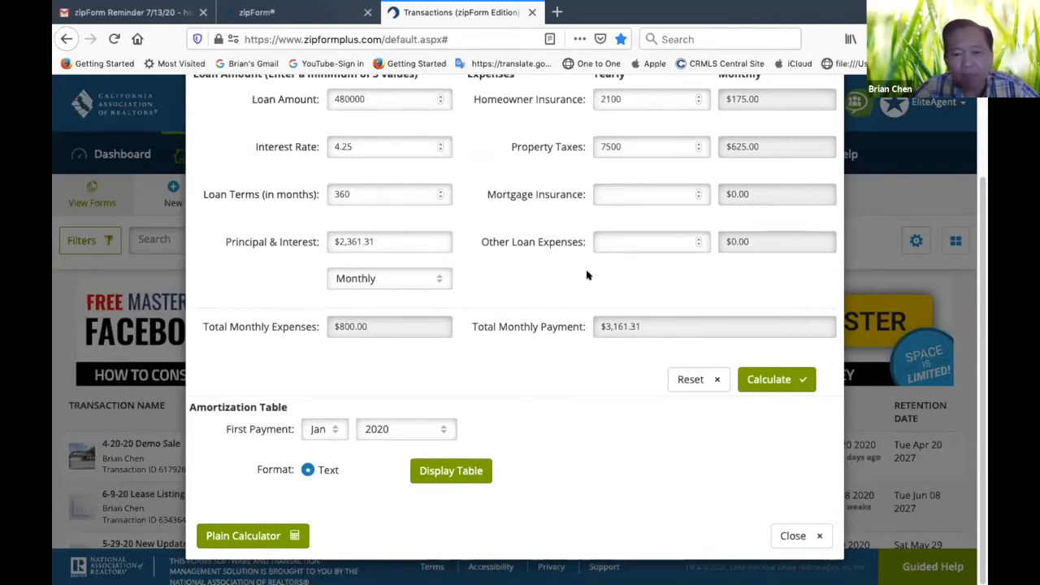
# Display the mortgage's amortization table with the first payment set to Sep 2020, and examine its opening payments
pyautogui.scroll(2, 587, 275)
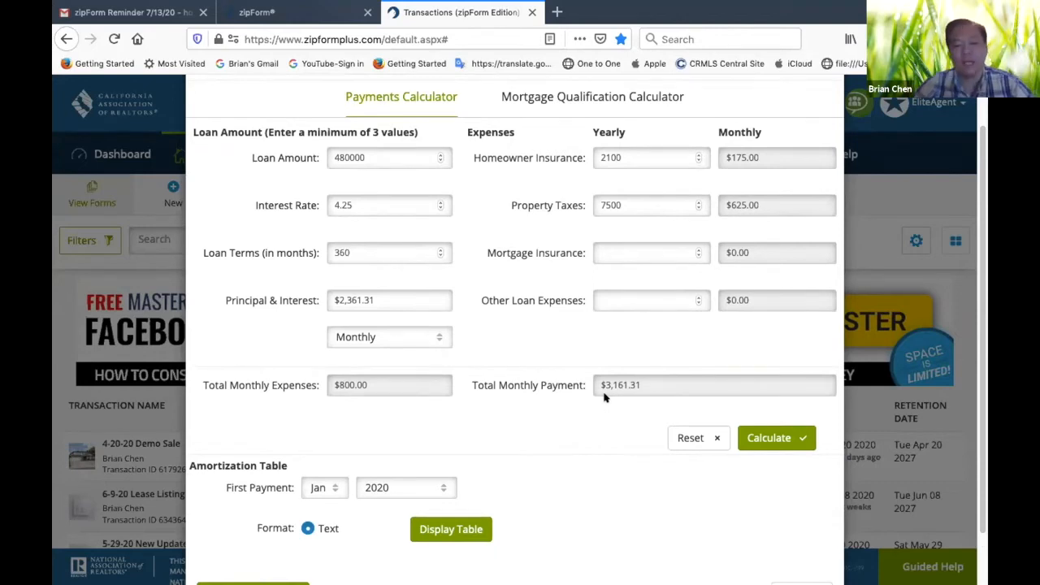
pyautogui.scroll(-2, 505, 466)
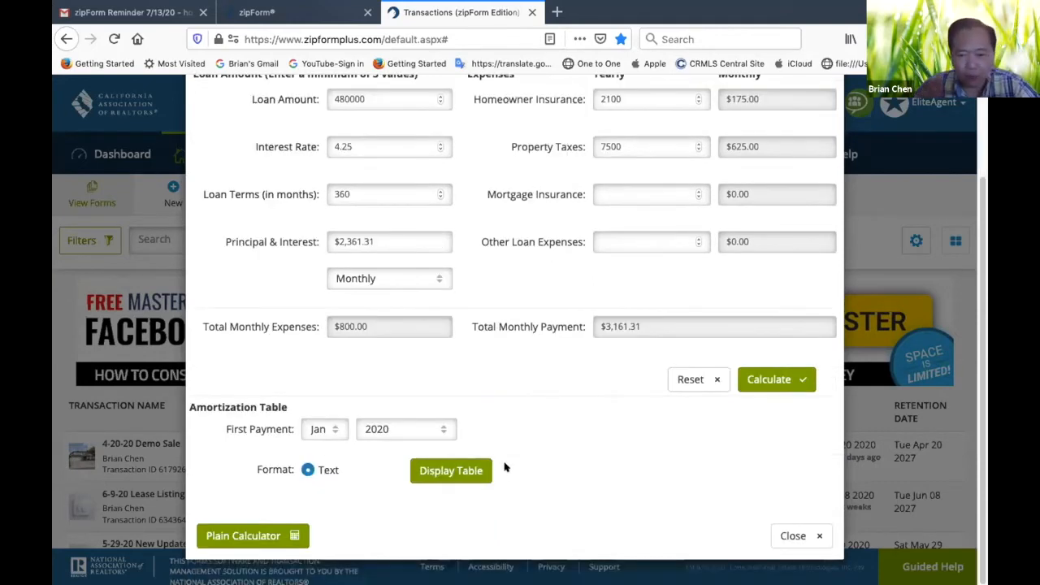
pyautogui.click(333, 432)
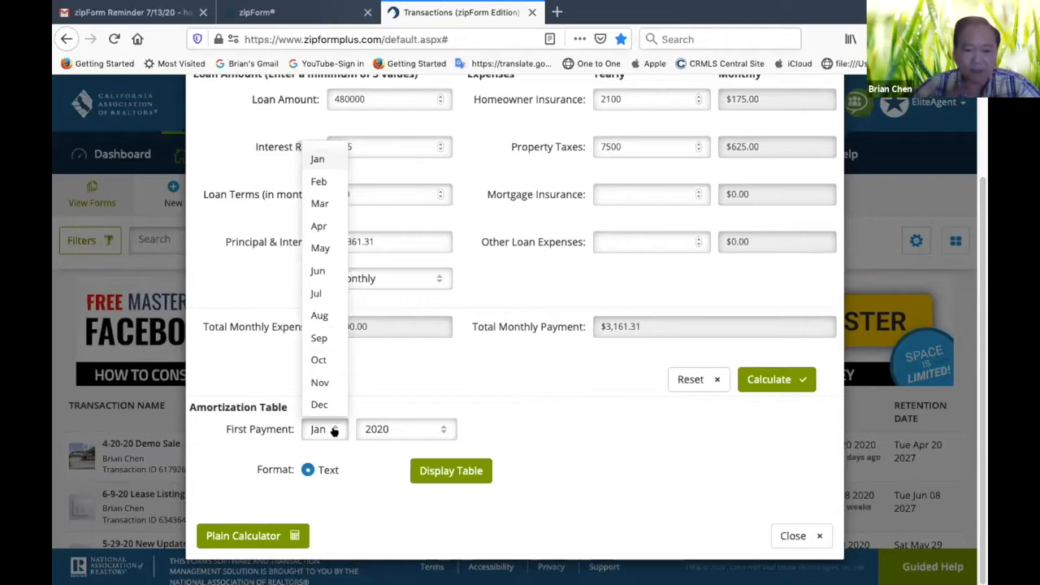
pyautogui.click(319, 338)
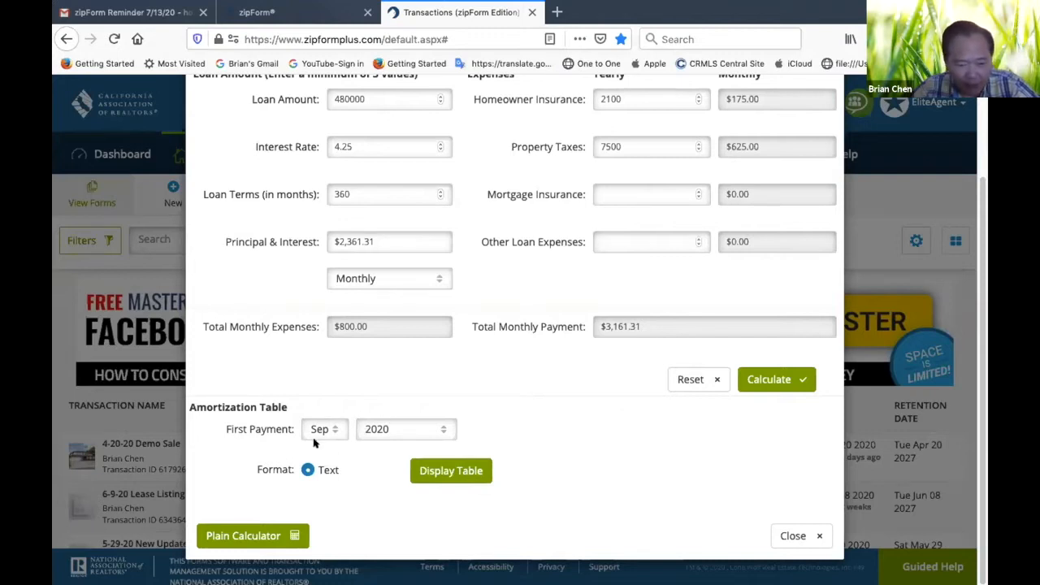
pyautogui.click(460, 471)
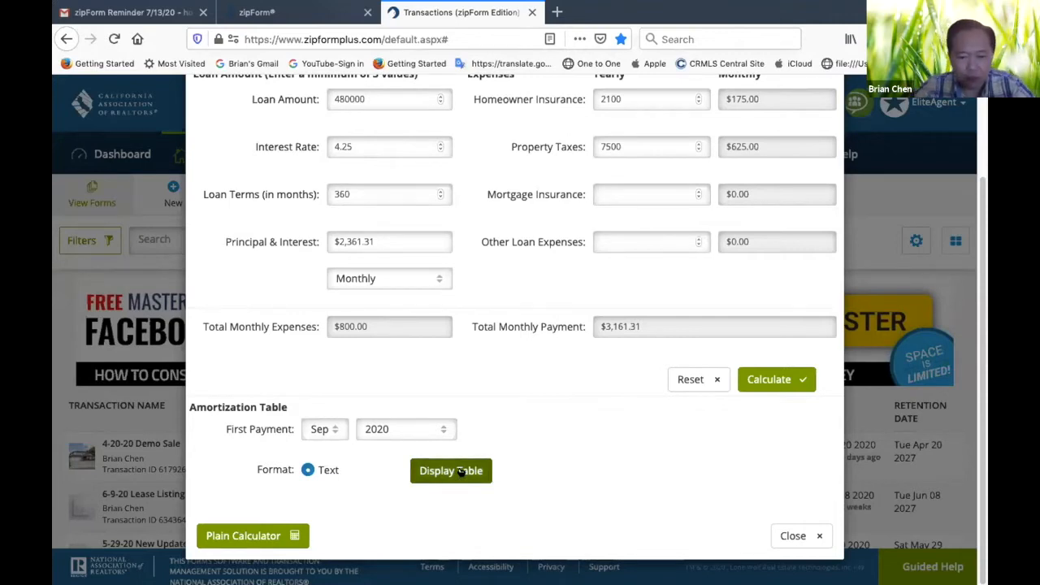
pyautogui.scroll(-4, 691, 398)
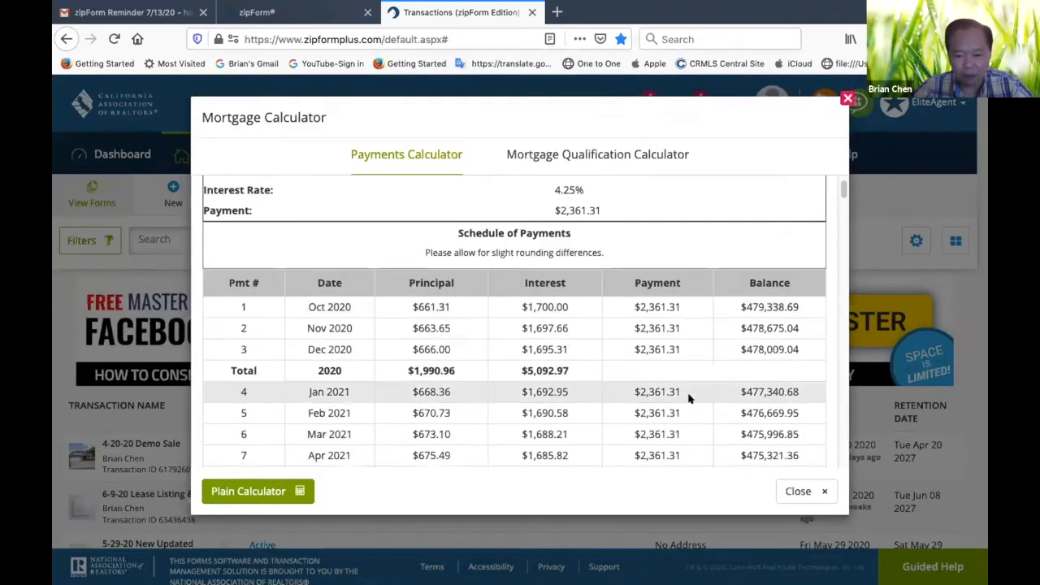
pyautogui.scroll(4, 662, 423)
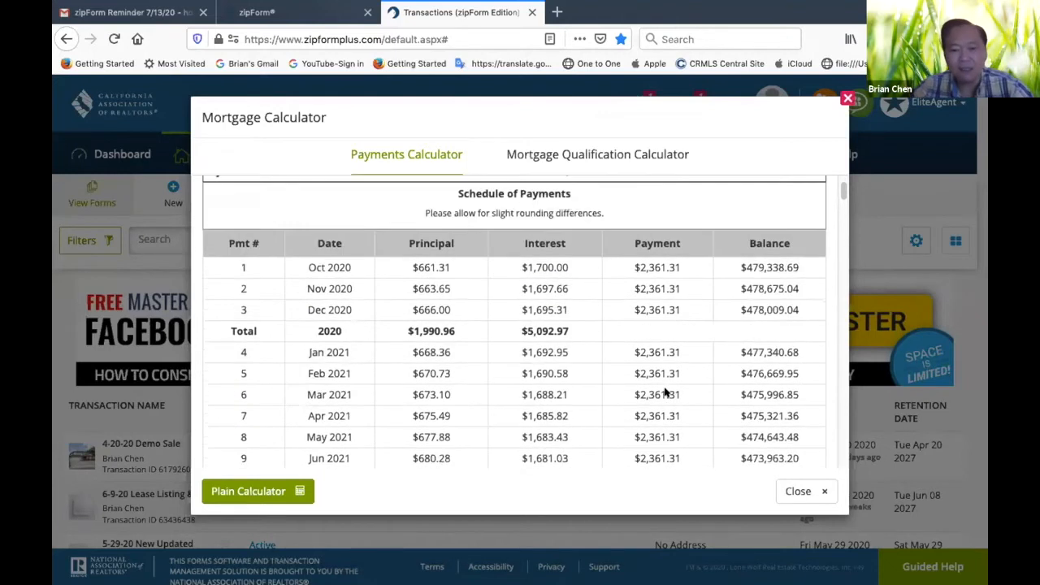
pyautogui.scroll(-1, 665, 387)
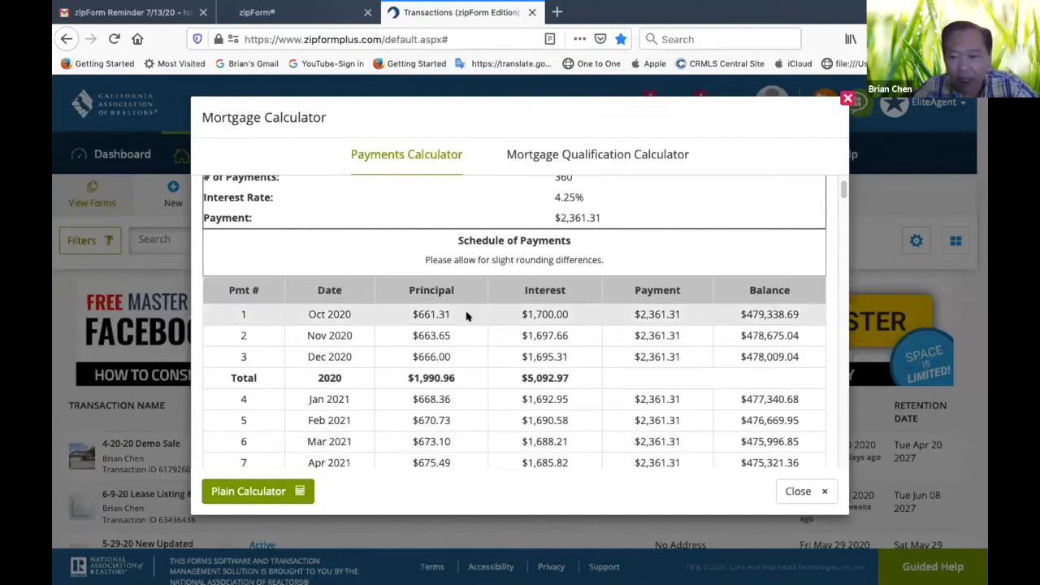
pyautogui.scroll(3, 471, 317)
# Return to the payment inputs to recheck the first-payment month, and display the amortization table again
pyautogui.click(490, 191)
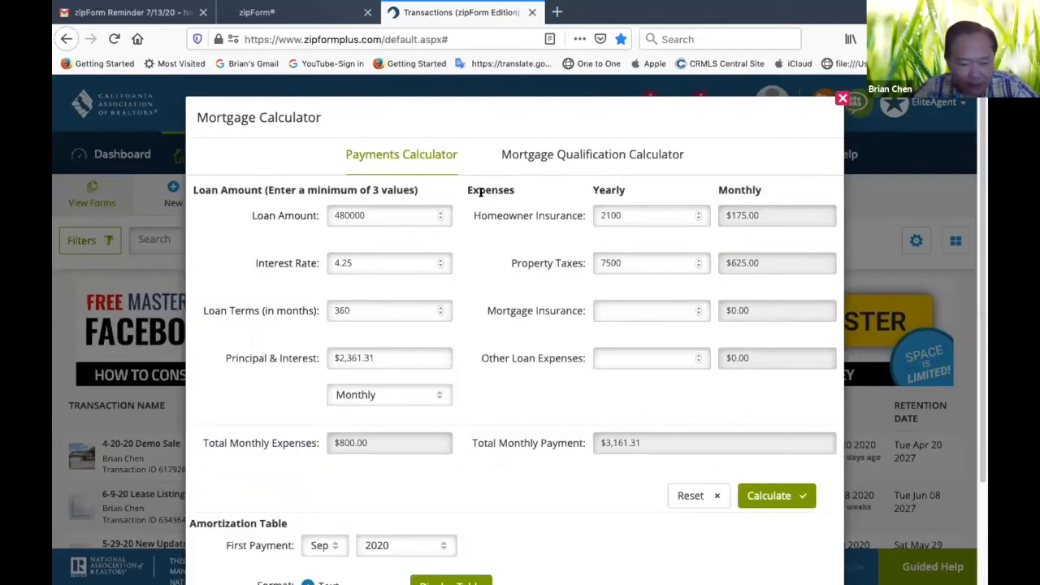
pyautogui.scroll(-1, 318, 509)
pyautogui.scroll(-2, 318, 509)
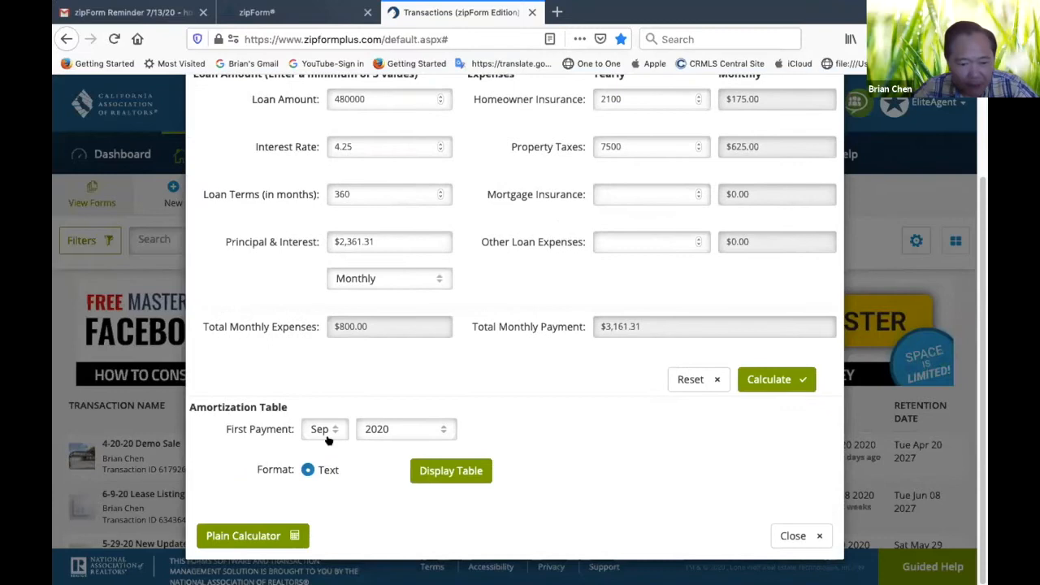
pyautogui.click(465, 472)
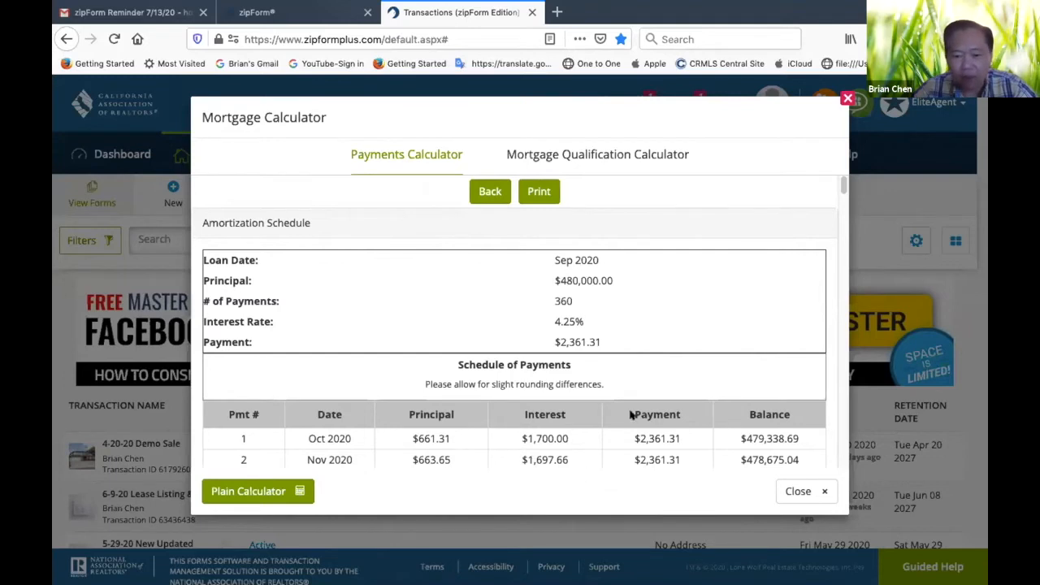
# Review the amortization schedule through its final payment and grand total, and close the Mortgage Calculator
pyautogui.scroll(-8, 611, 460)
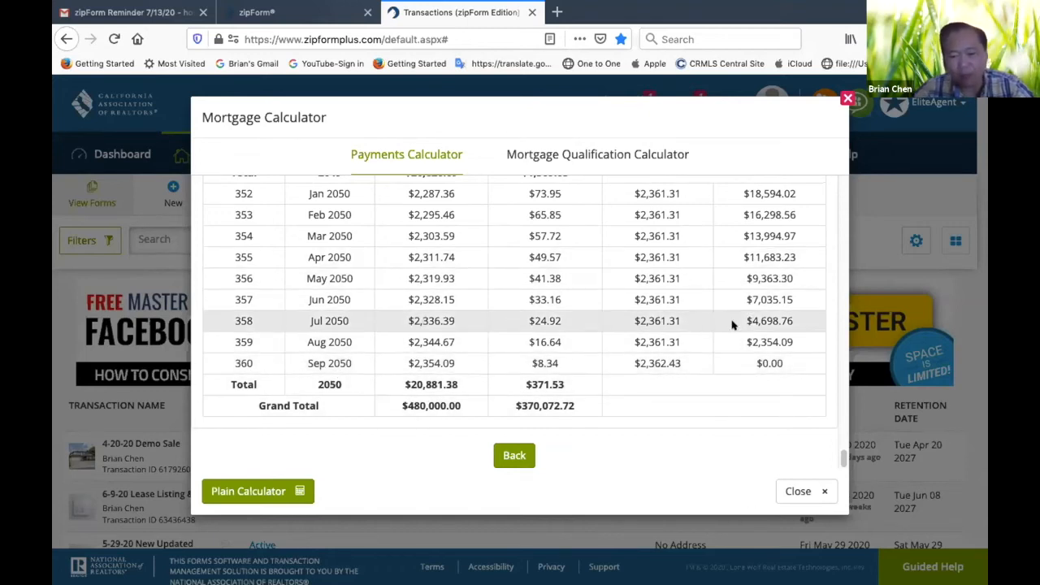
pyautogui.scroll(20, 731, 325)
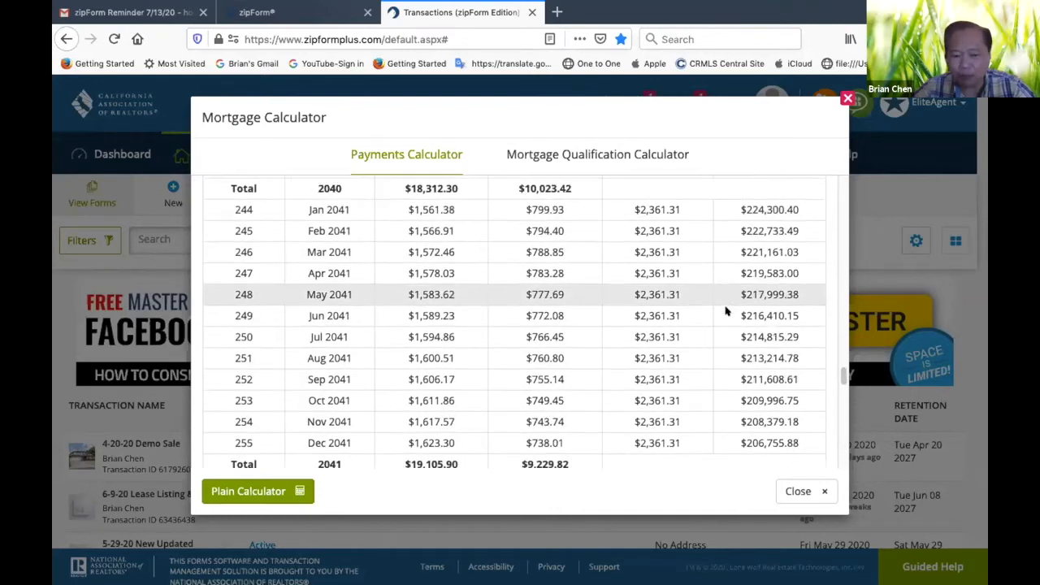
pyautogui.scroll(20, 726, 310)
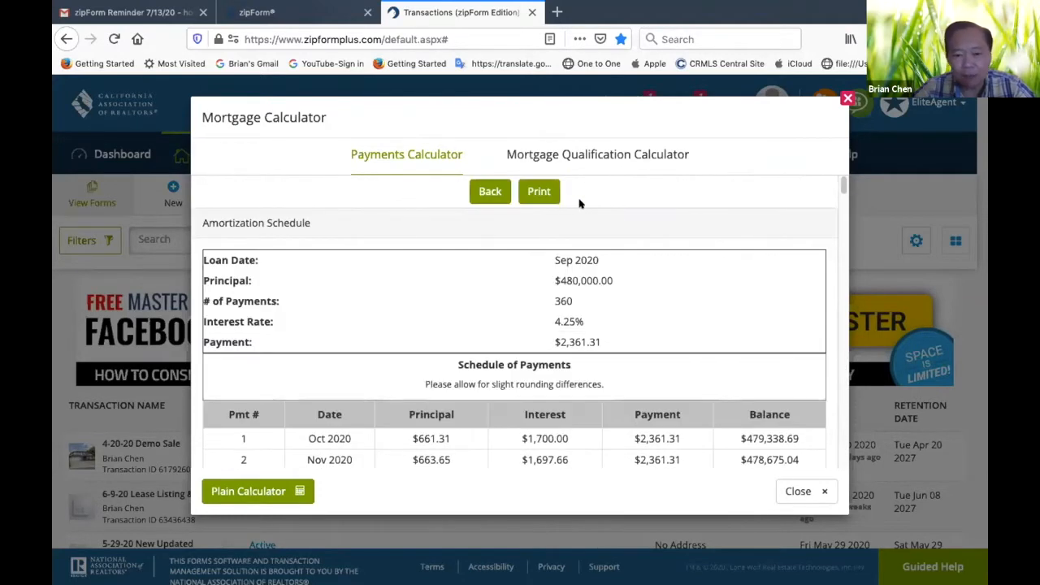
pyautogui.click(848, 98)
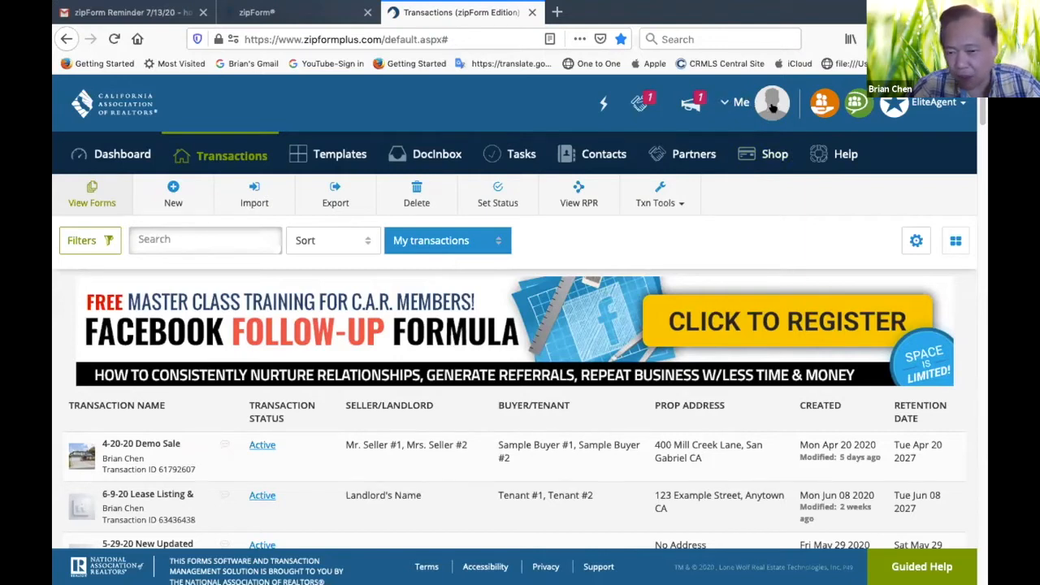
# Open the Profile & Settings page of the signed-in account
pyautogui.click(772, 107)
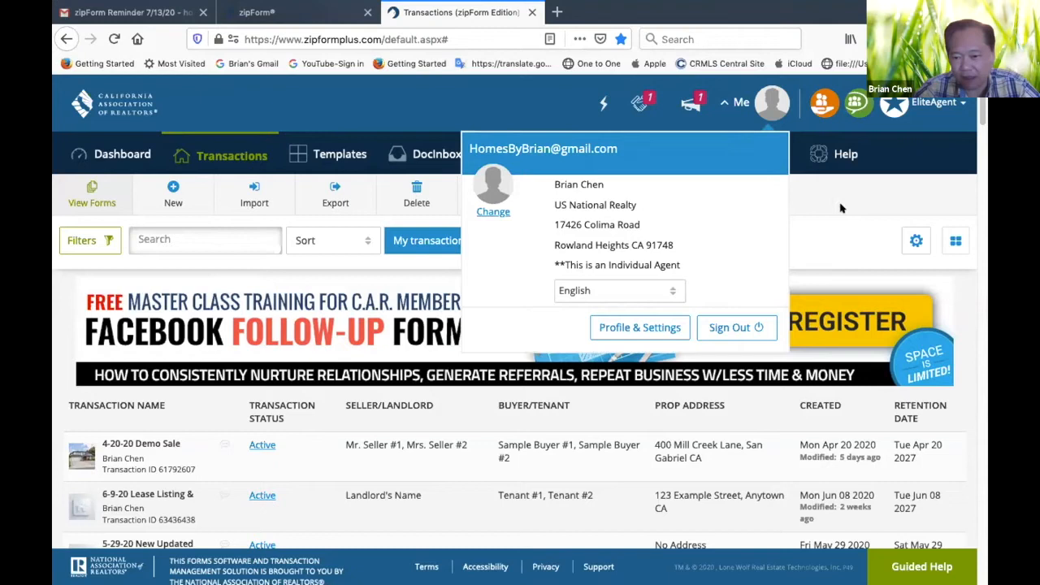
pyautogui.click(637, 181)
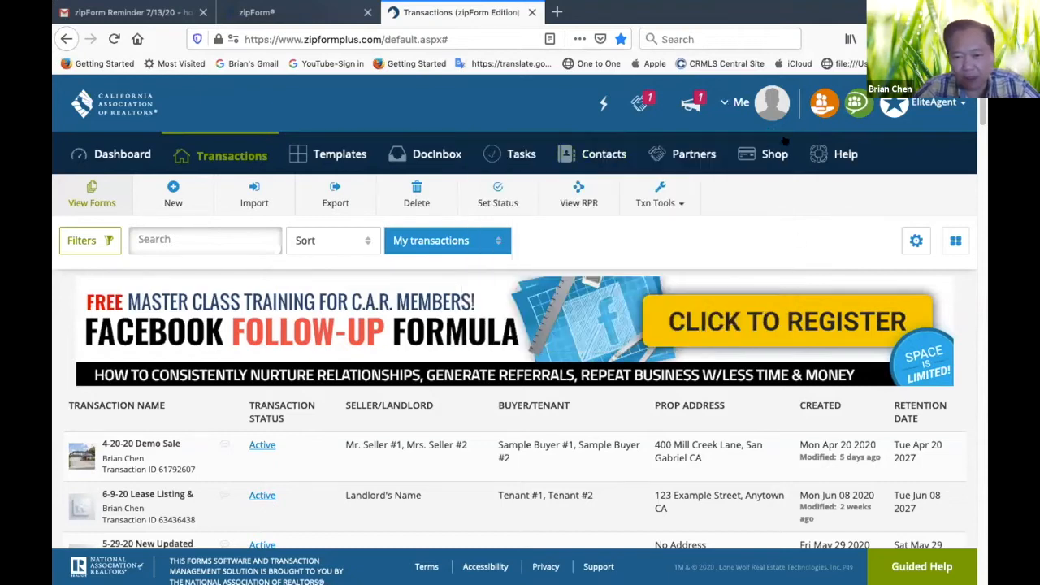
pyautogui.click(729, 103)
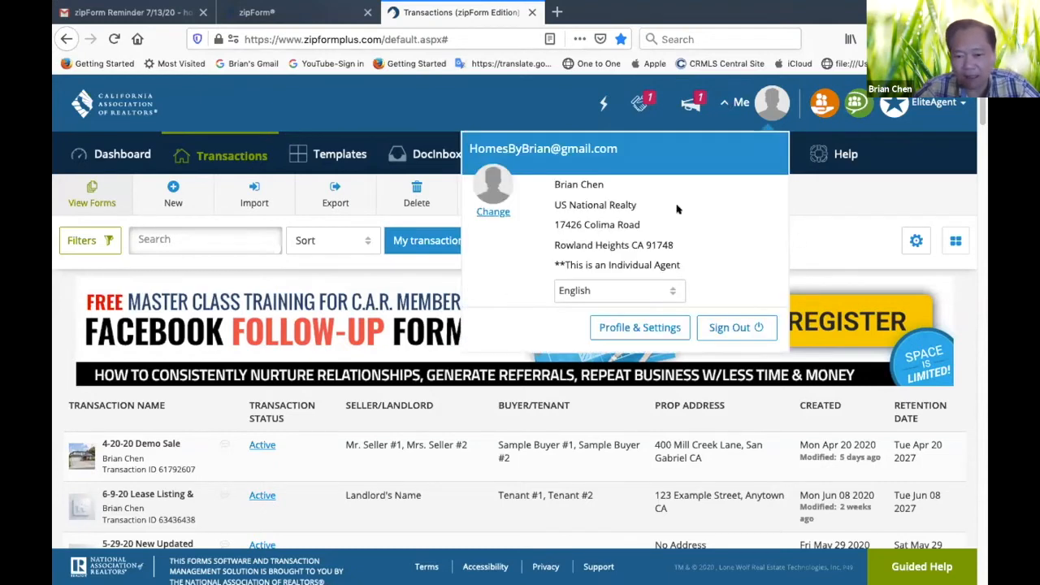
pyautogui.click(655, 326)
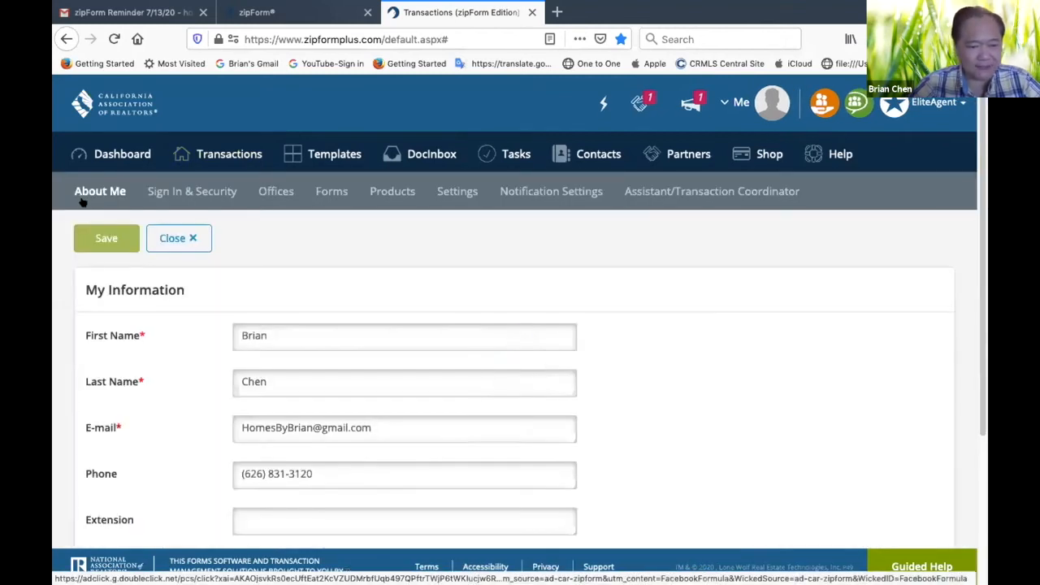
# Review the contact and license fields of My Information in the About Me profile section
pyautogui.scroll(-2, 467, 244)
pyautogui.scroll(2, 467, 244)
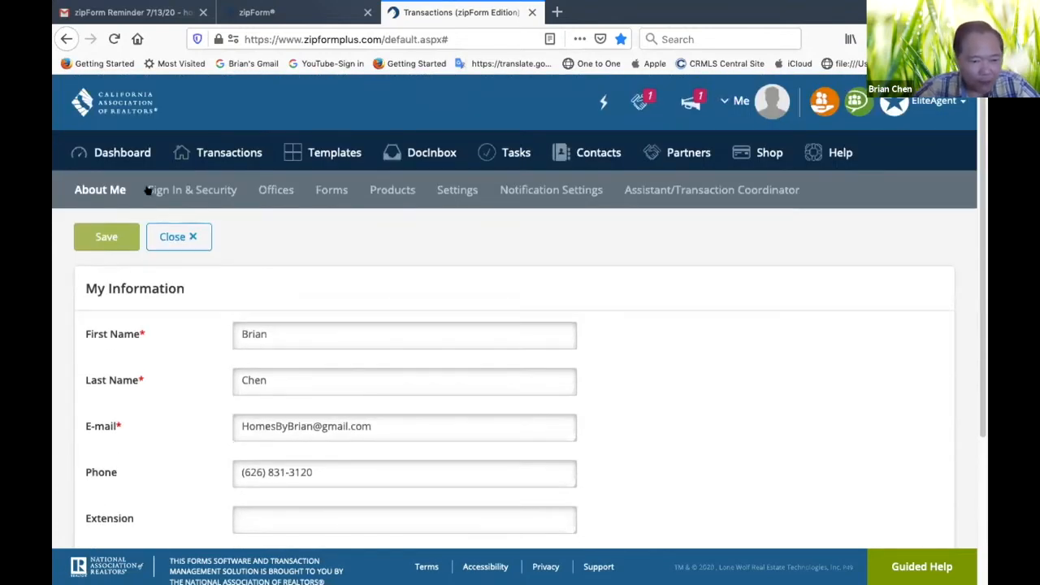
pyautogui.scroll(-1, 355, 290)
pyautogui.scroll(-3, 355, 290)
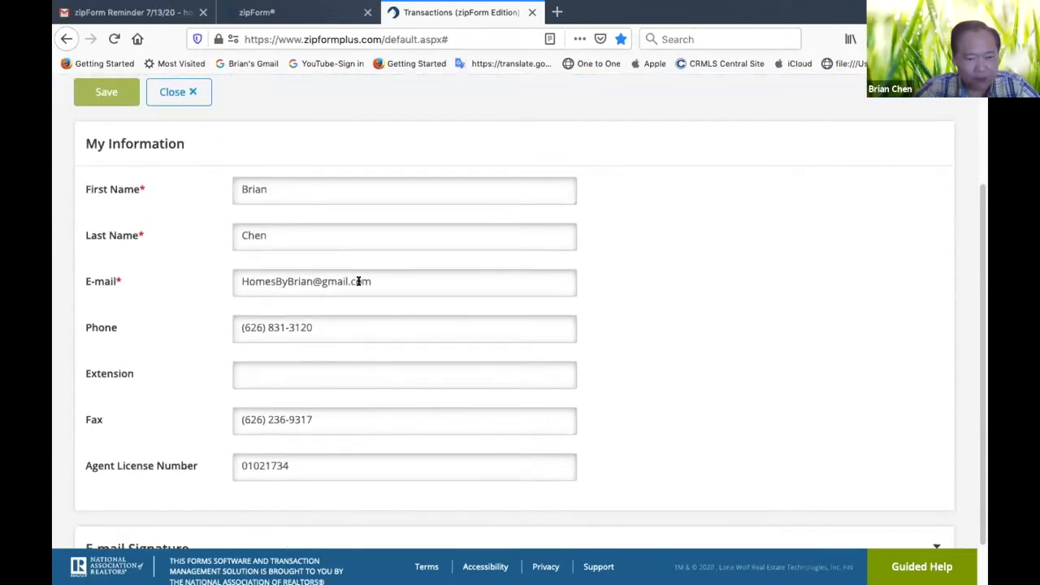
pyautogui.scroll(2, 358, 281)
pyautogui.scroll(-2, 358, 284)
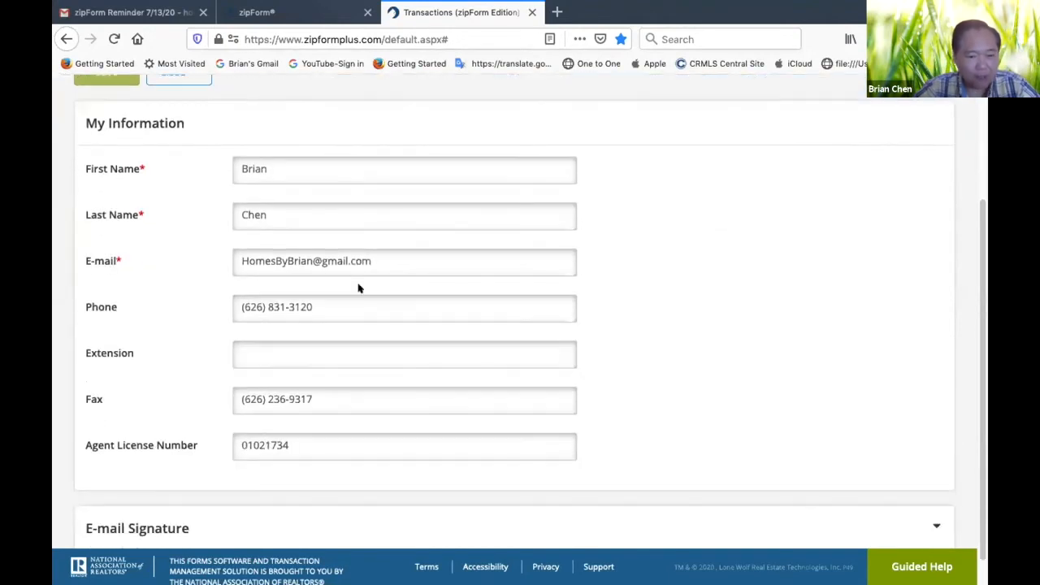
pyautogui.scroll(1, 358, 286)
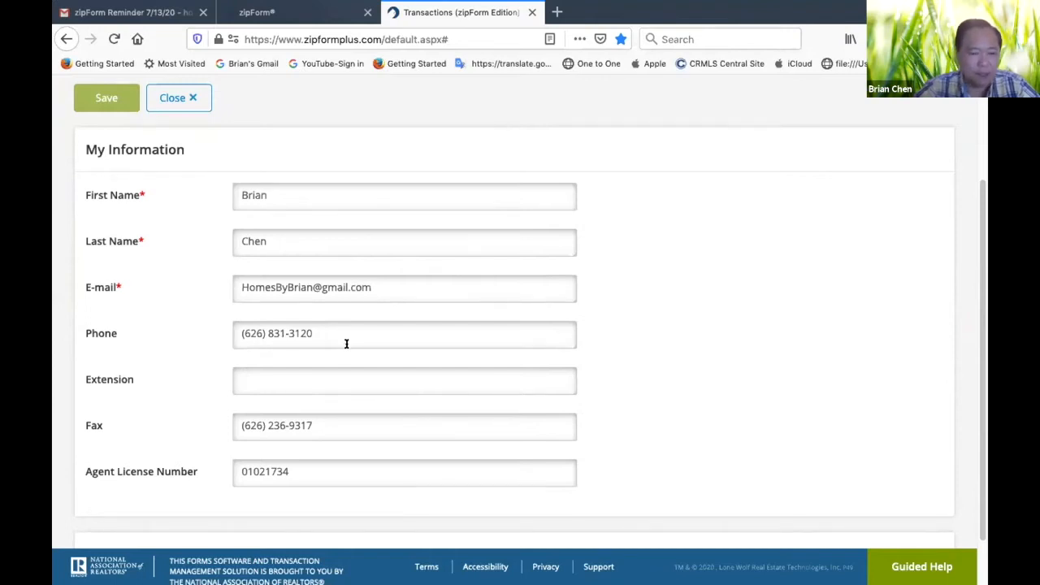
pyautogui.scroll(3, 374, 288)
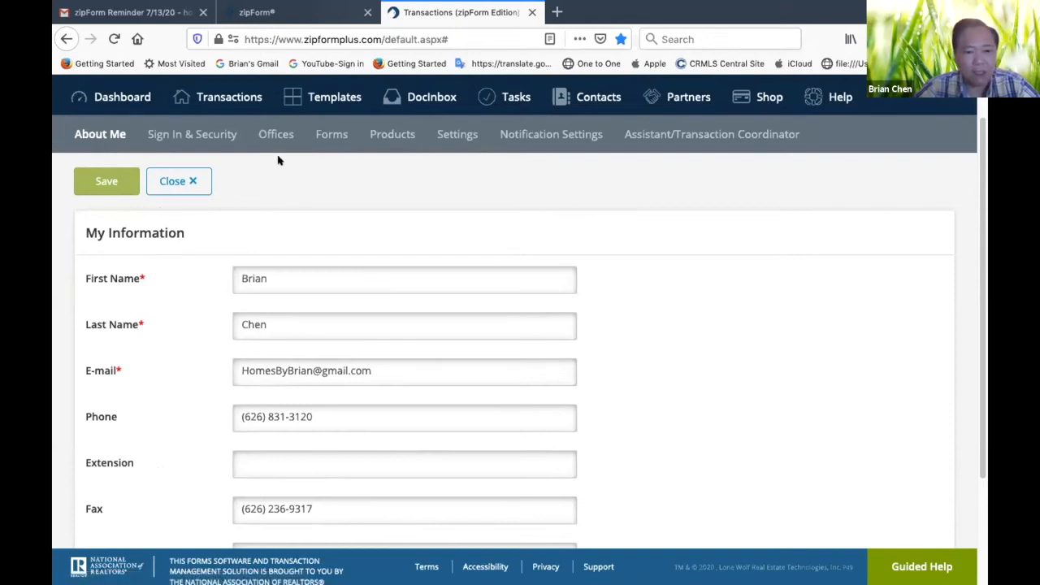
# In the Offices section of the profile, change the company name to Pinnacle Real Estate Group
pyautogui.click(274, 134)
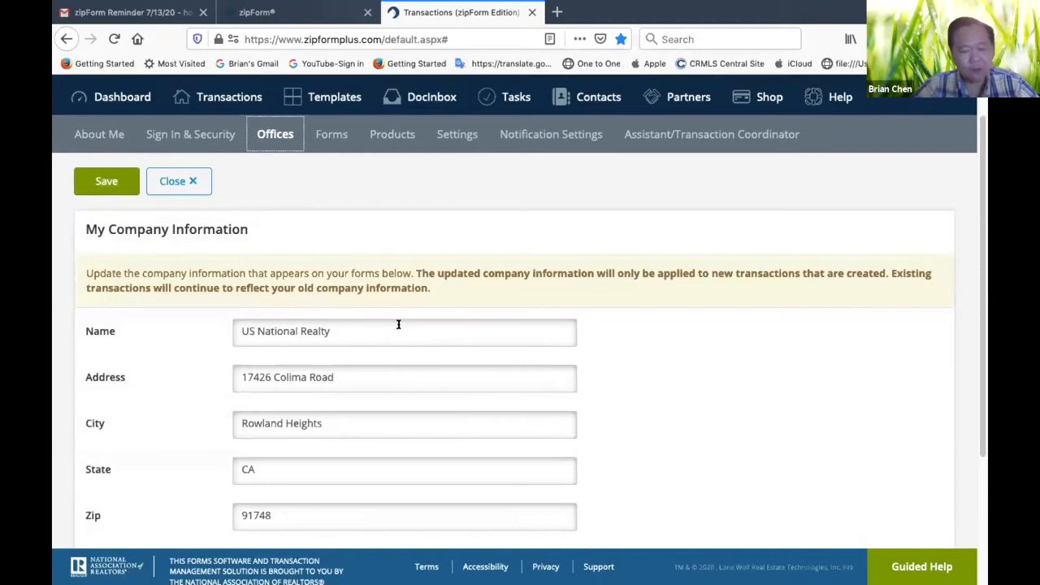
pyautogui.click(342, 332)
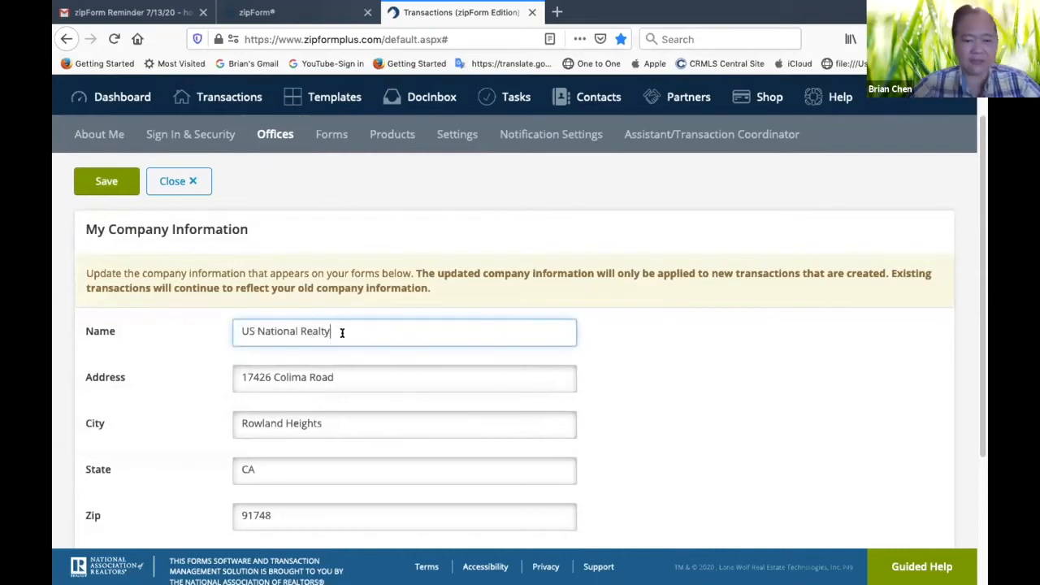
pyautogui.press('BackSpace')
pyautogui.press('BackSpace')
pyautogui.press('BackSpace')
pyautogui.press('BackSpace')
pyautogui.press('BackSpace')
pyautogui.press('BackSpace')
pyautogui.press('BackSpace')
pyautogui.press('BackSpace')
pyautogui.press('BackSpace')
pyautogui.press('BackSpace')
pyautogui.press('BackSpace')
pyautogui.press('BackSpace')
pyautogui.press('BackSpace')
pyautogui.press('BackSpace')
pyautogui.press('BackSpace')
pyautogui.press('BackSpace')
pyautogui.press('BackSpace')
pyautogui.press('BackSpace')
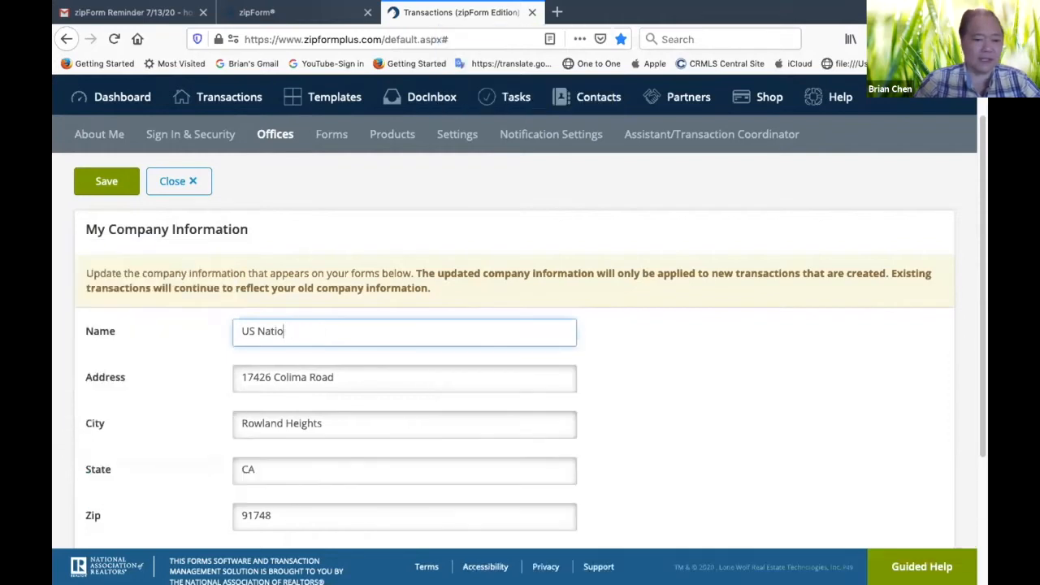
pyautogui.write('P')
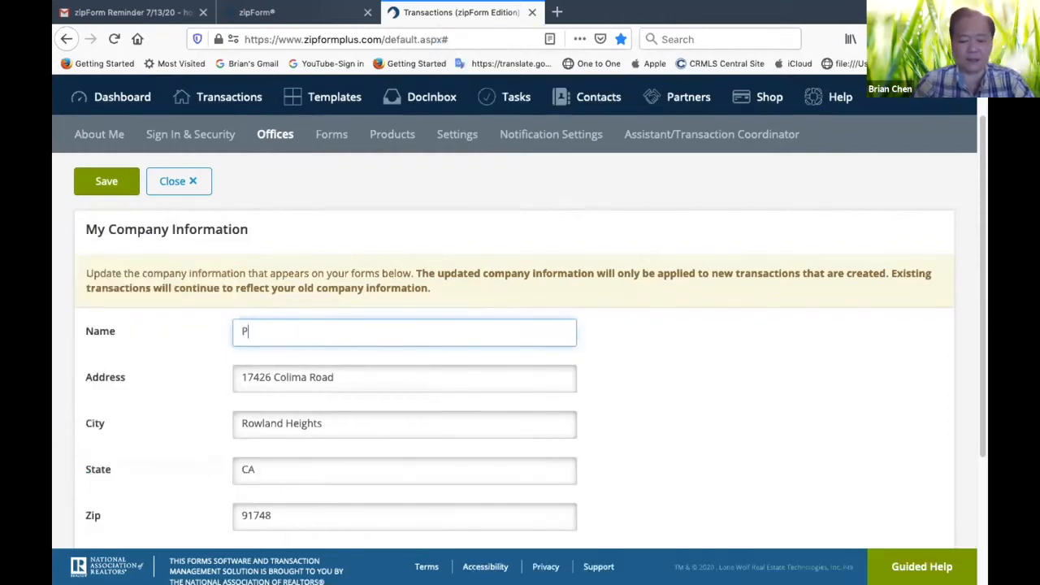
pyautogui.write('innacle')
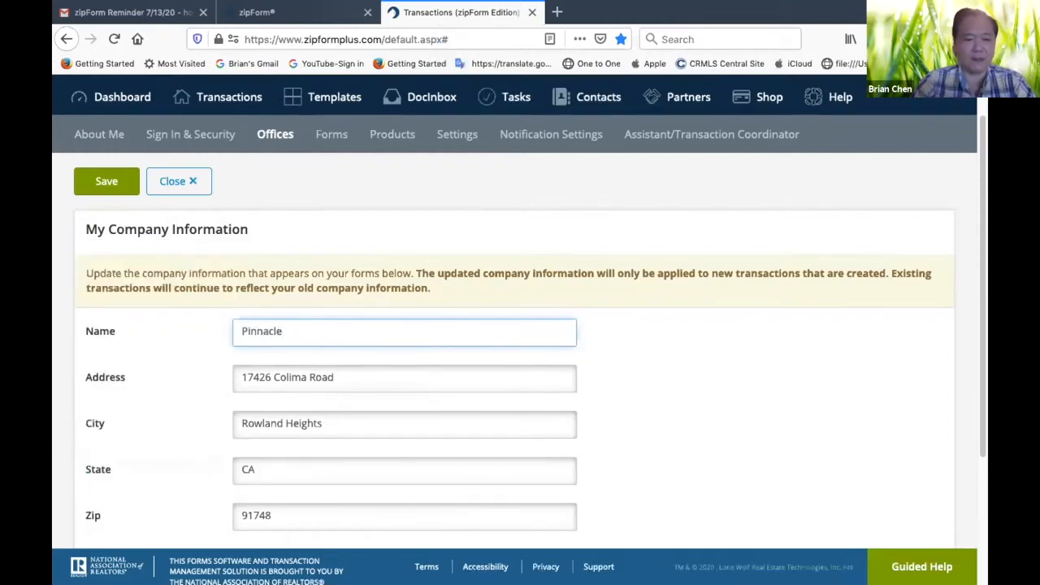
pyautogui.write(' Real Estate Group')
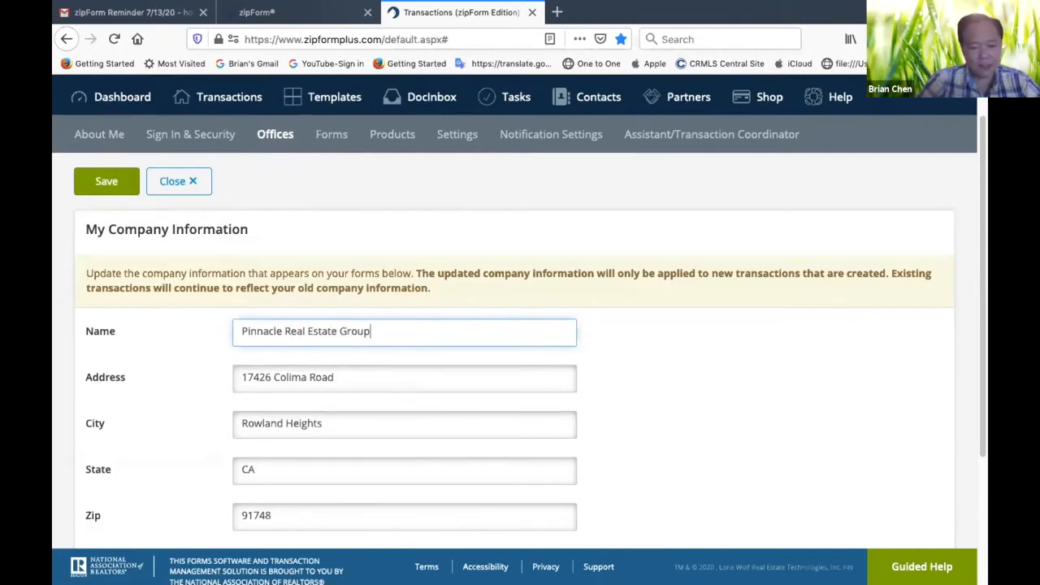
pyautogui.click(593, 369)
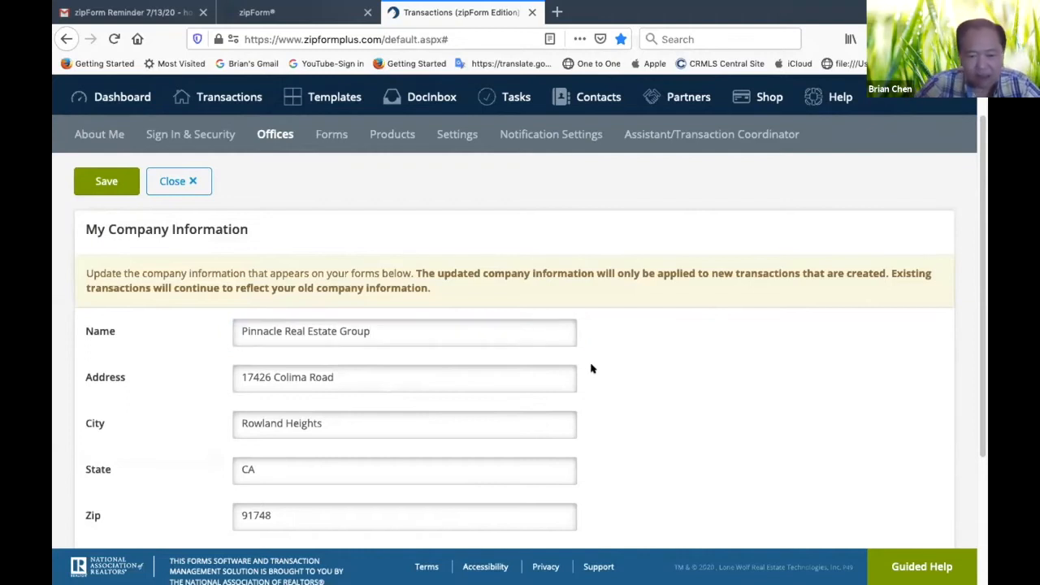
# Replace the company's street address with the new office address from the saved autofill suggestion
pyautogui.click(346, 374)
pyautogui.press('BackSpace')
pyautogui.press('BackSpace')
pyautogui.press('BackSpace')
pyautogui.press('BackSpace')
pyautogui.press('BackSpace')
pyautogui.press('BackSpace')
pyautogui.press('BackSpace')
pyautogui.press('BackSpace')
pyautogui.press('BackSpace')
pyautogui.press('BackSpace')
pyautogui.press('BackSpace')
pyautogui.press('BackSpace')
pyautogui.press('BackSpace')
pyautogui.press('BackSpace')
pyautogui.press('BackSpace')
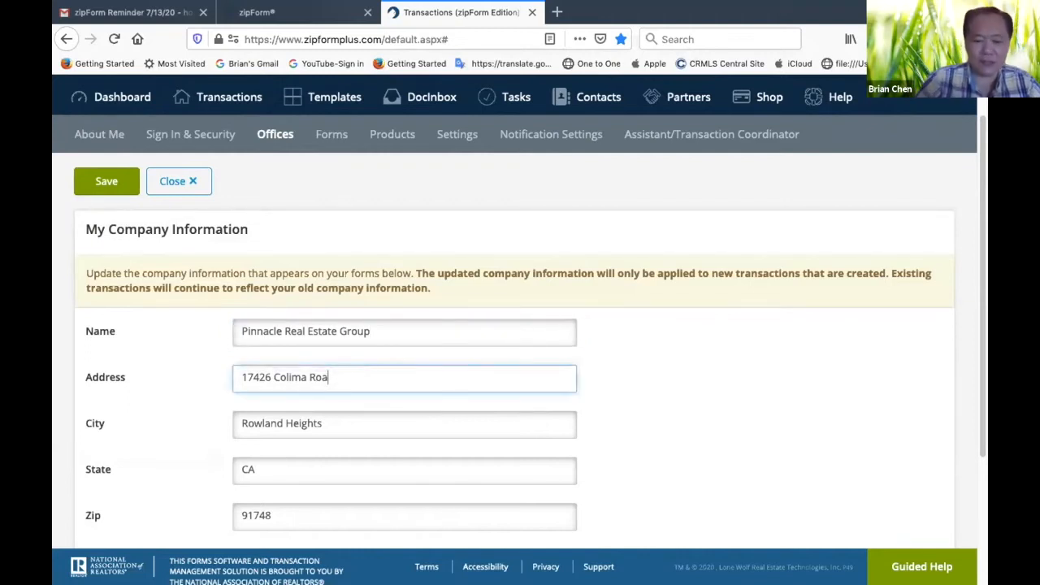
pyautogui.press('BackSpace')
pyautogui.press('BackSpace')
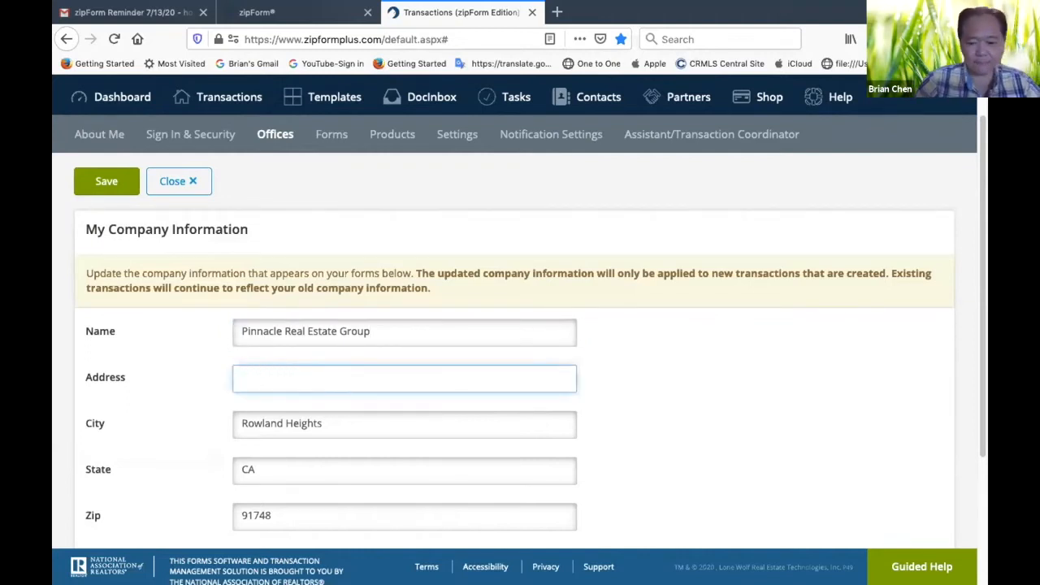
pyautogui.write('9139')
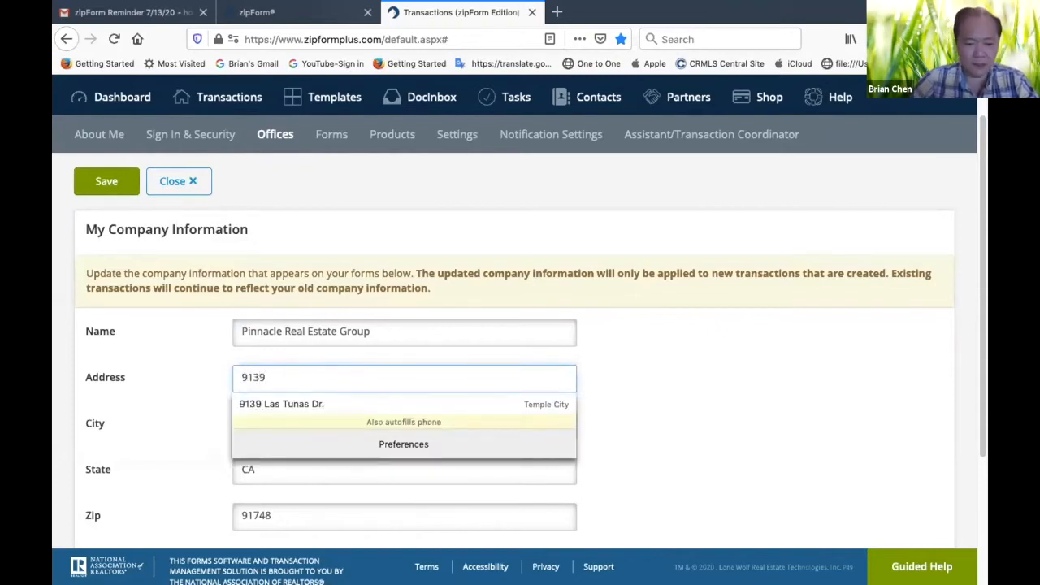
pyautogui.click(314, 405)
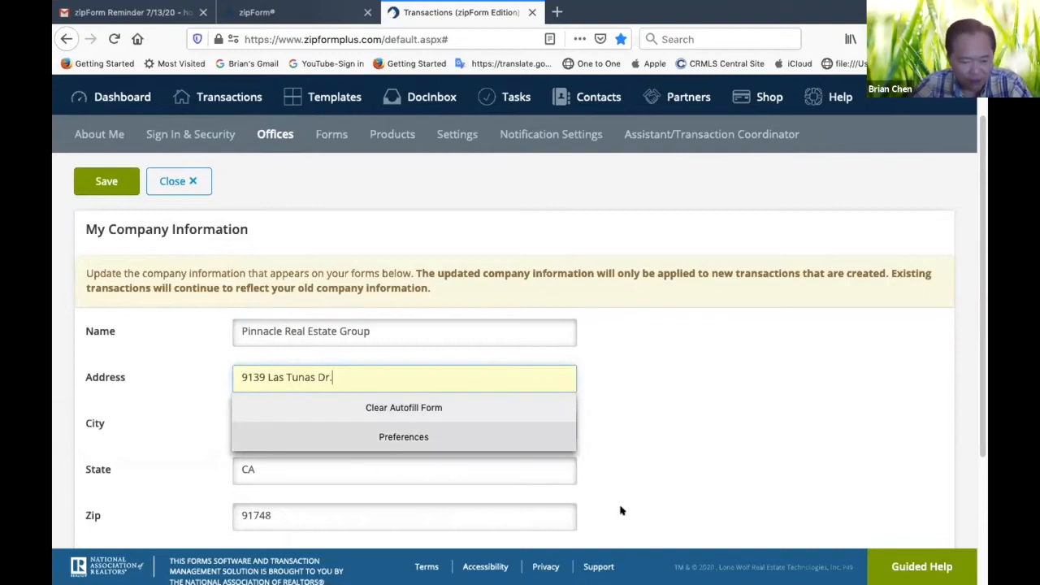
# Replace the company's city with the city of the new office address
pyautogui.click(346, 420)
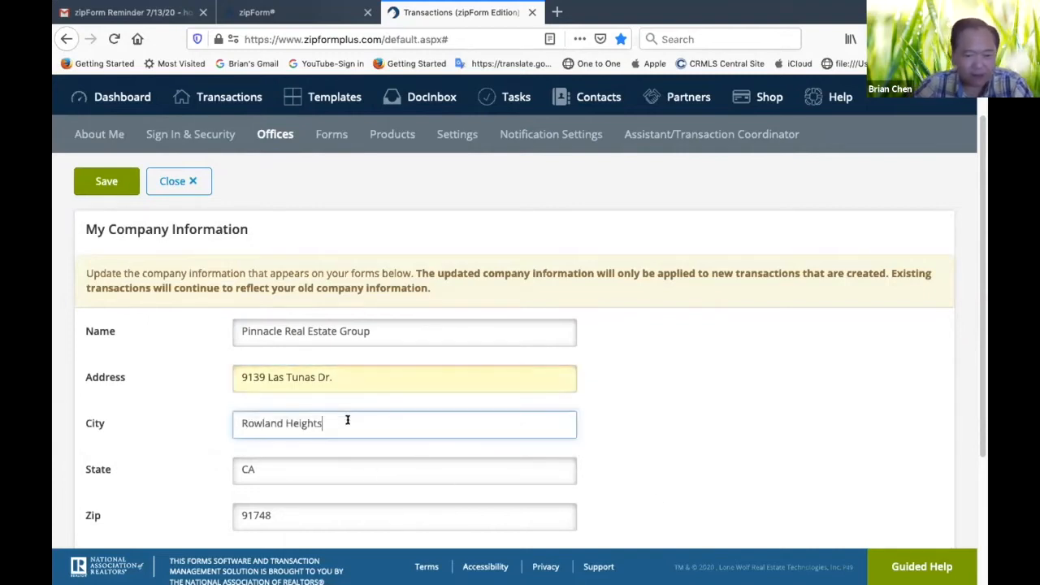
pyautogui.press('BackSpace')
pyautogui.press('BackSpace')
pyautogui.press('BackSpace')
pyautogui.press('BackSpace')
pyautogui.press('BackSpace')
pyautogui.press('BackSpace')
pyautogui.press('BackSpace')
pyautogui.press('BackSpace')
pyautogui.press('BackSpace')
pyautogui.press('BackSpace')
pyautogui.press('BackSpace')
pyautogui.press('BackSpace')
pyautogui.press('BackSpace')
pyautogui.press('BackSpace')
pyautogui.press('BackSpace')
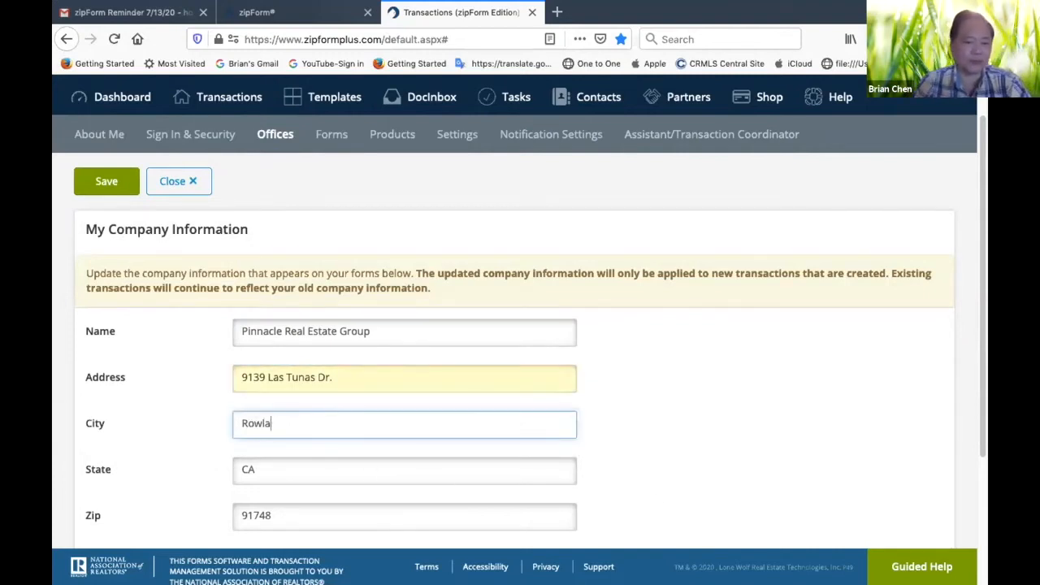
pyautogui.write('Temp')
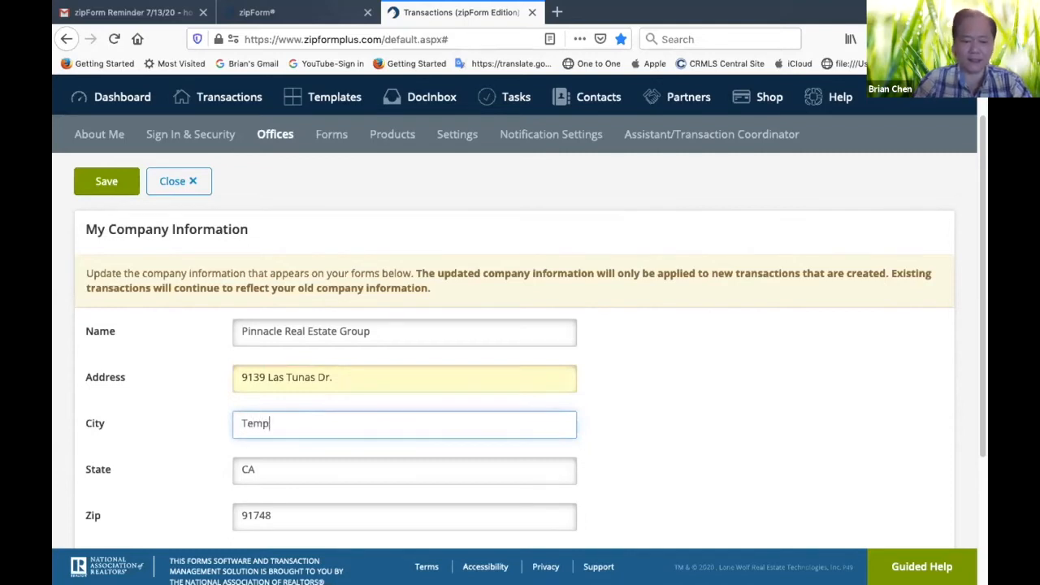
pyautogui.write('le City')
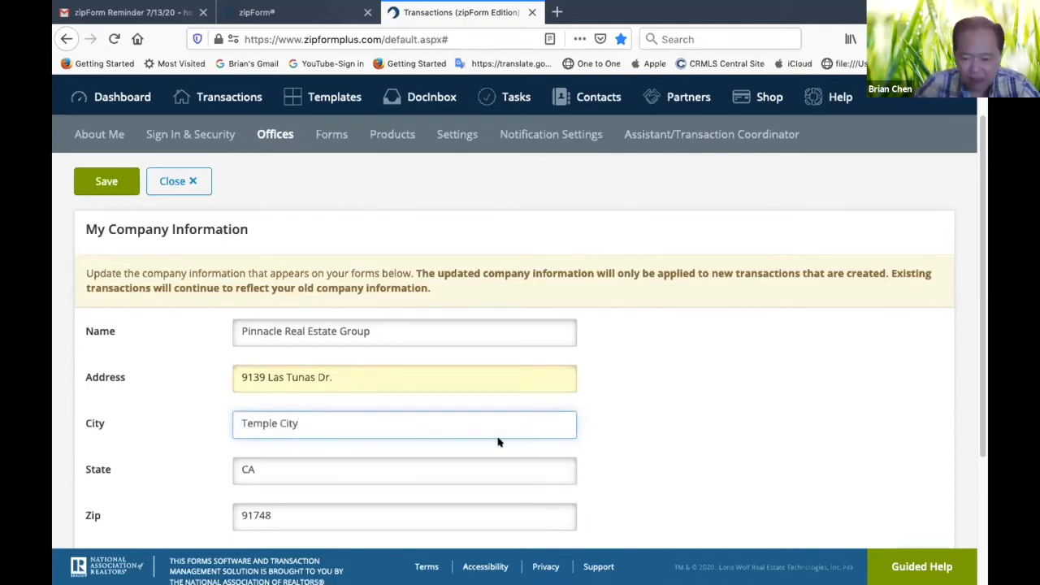
pyautogui.click(643, 445)
# Change the company's zip code to match the new office address
pyautogui.scroll(-3, 647, 443)
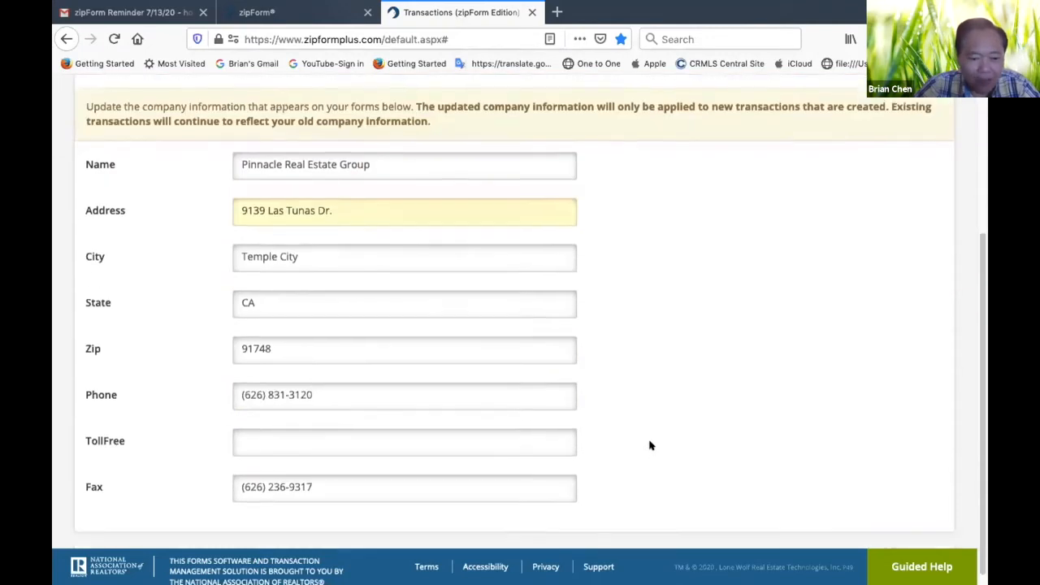
pyautogui.click(280, 349)
pyautogui.press('BackSpace')
pyautogui.press('BackSpace')
pyautogui.write('80')
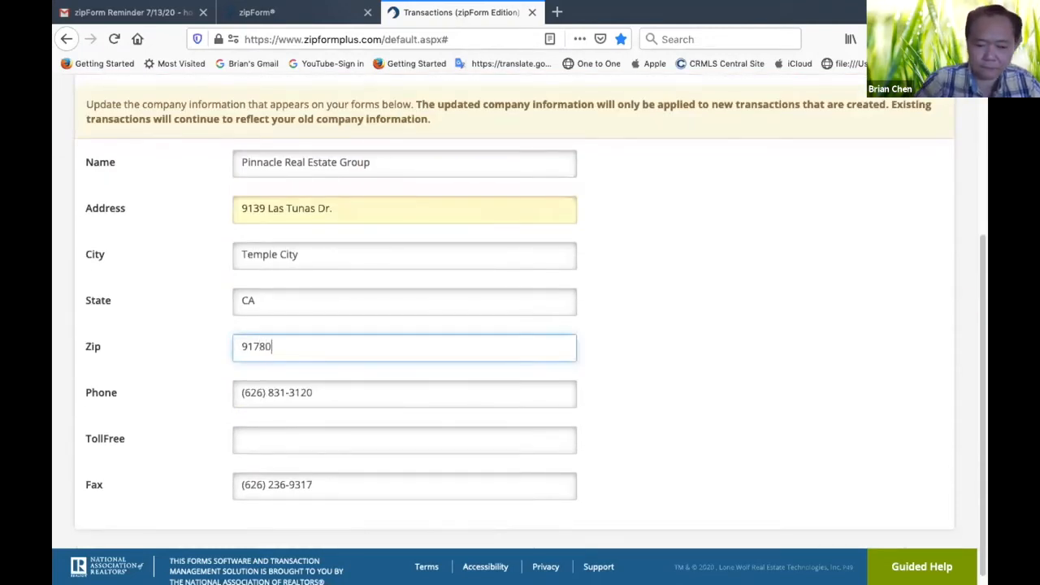
pyautogui.click(642, 385)
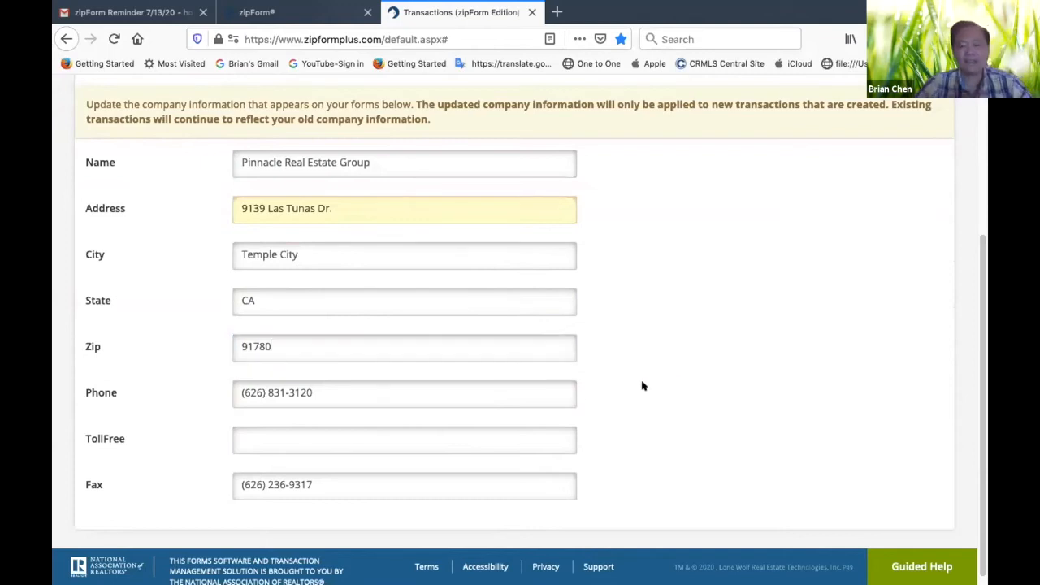
# Switch from Offices to the Settings section, discarding the unsaved company information changes
pyautogui.scroll(4, 640, 361)
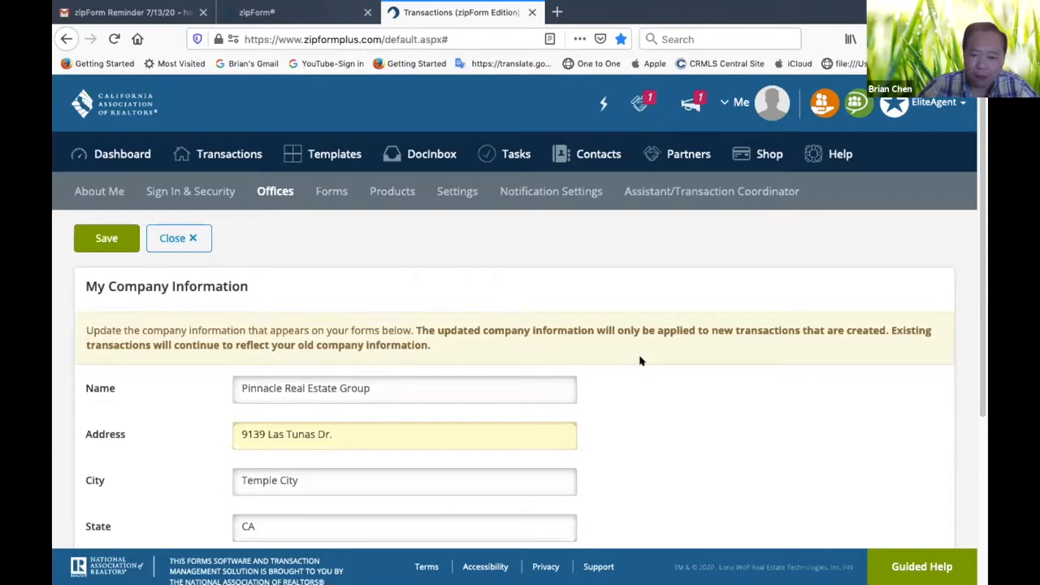
pyautogui.scroll(-5, 687, 430)
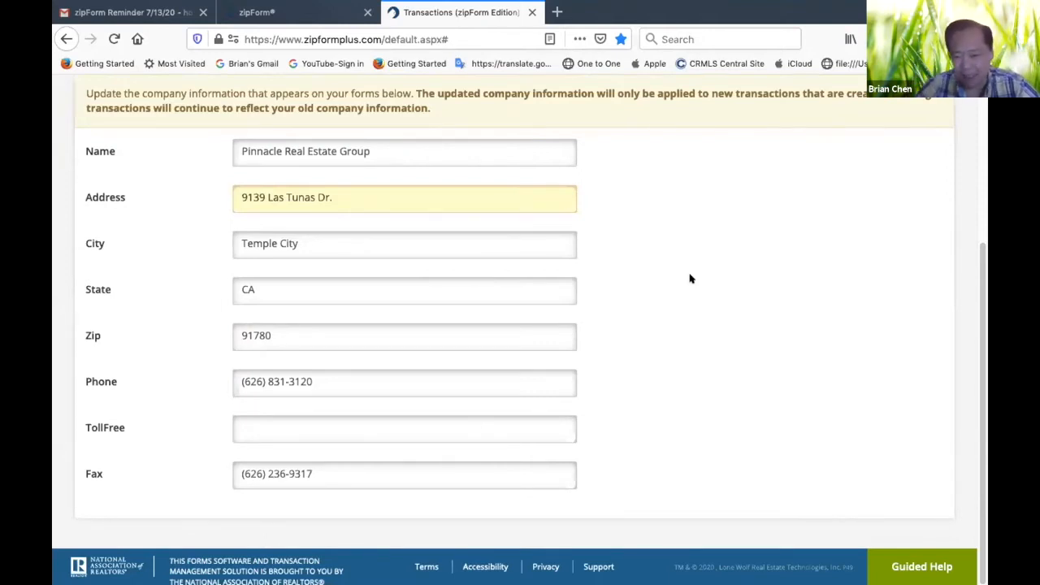
pyautogui.scroll(5, 689, 278)
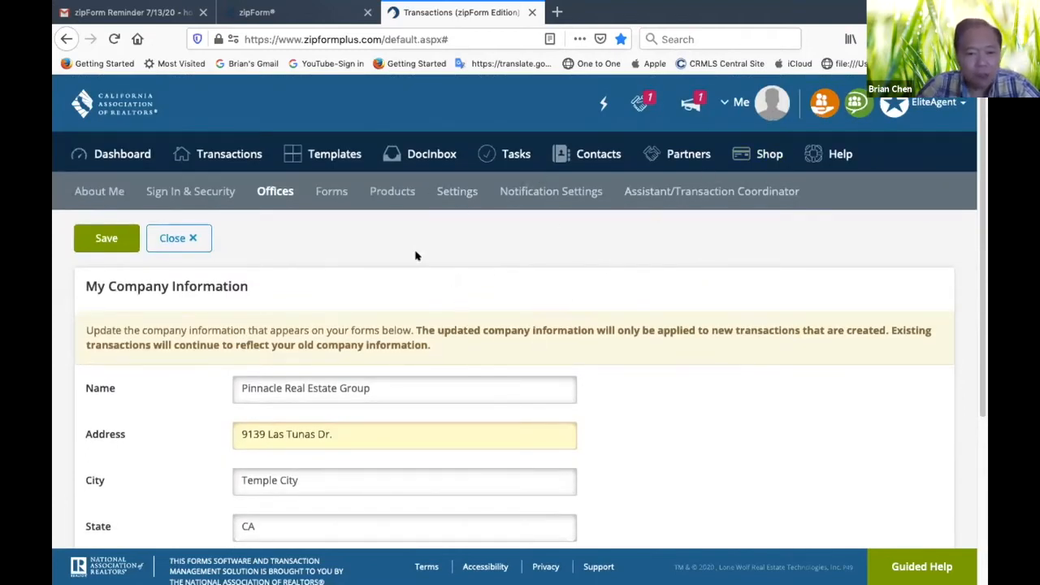
pyautogui.click(448, 192)
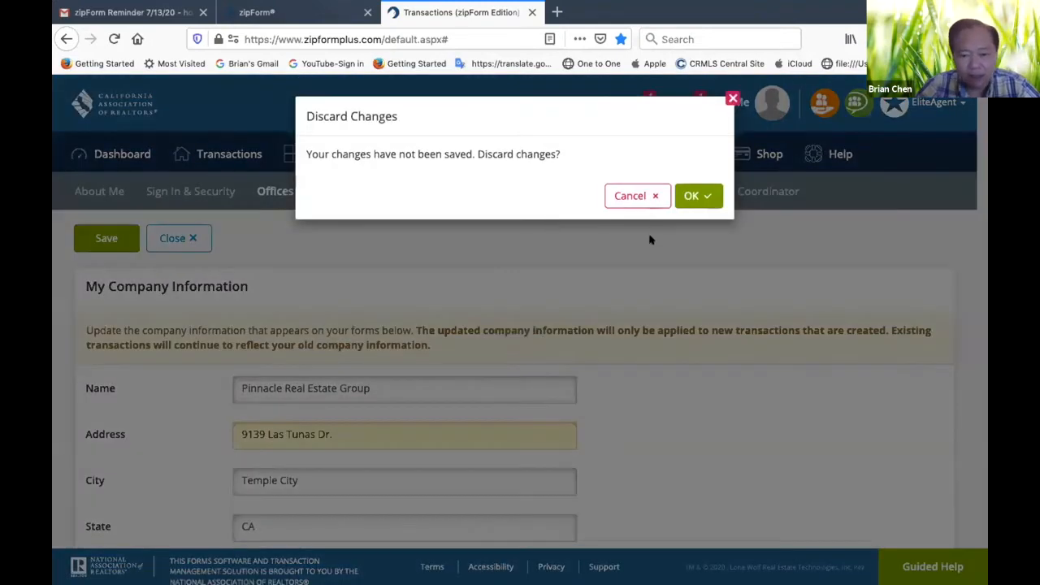
pyautogui.click(689, 197)
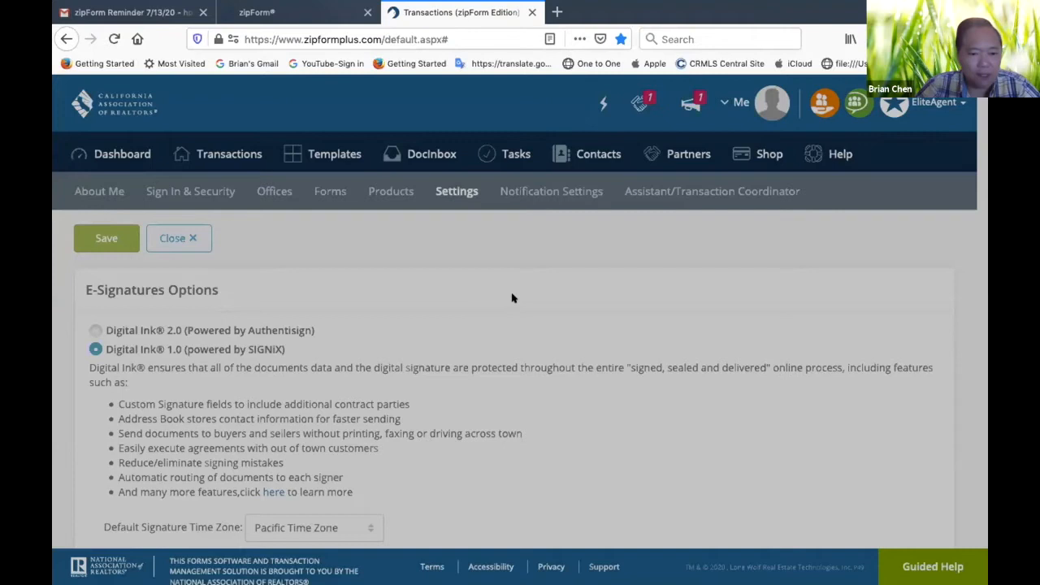
# Review the E-Signatures Options, including the choices offered for the Default Signature Time Zone
pyautogui.scroll(-2, 522, 380)
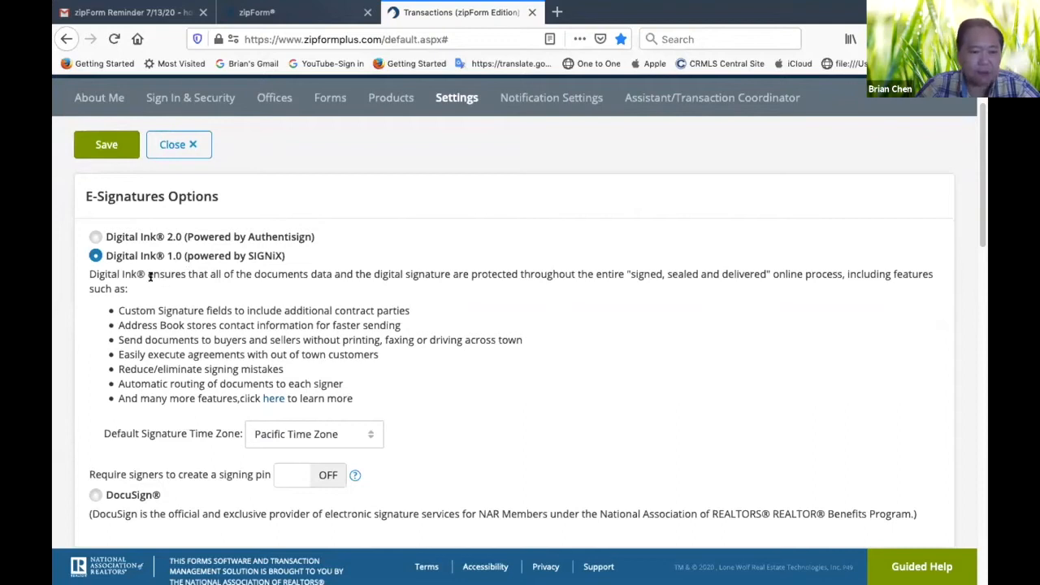
pyautogui.scroll(-4, 524, 362)
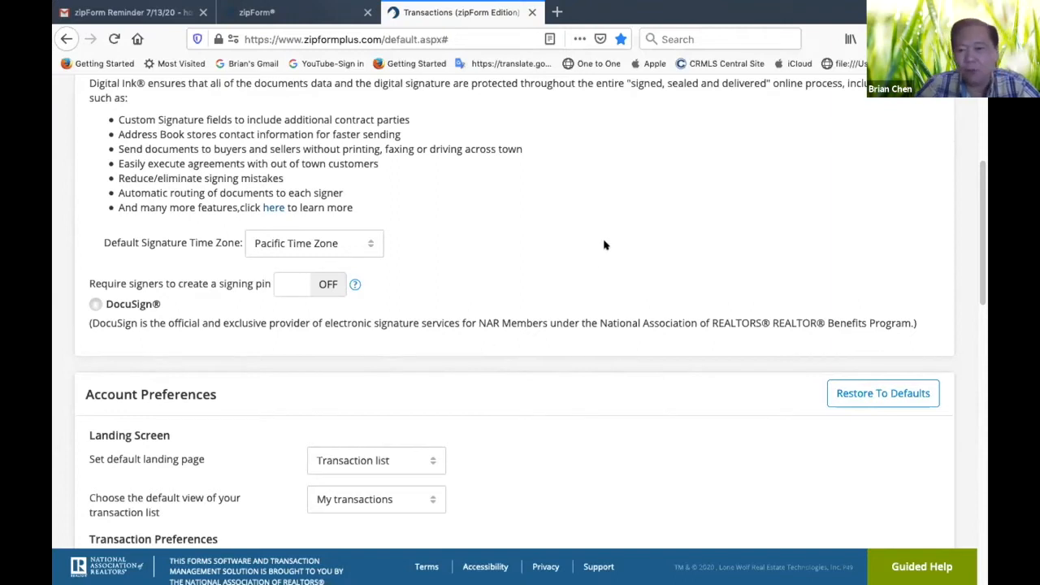
pyautogui.scroll(6, 604, 244)
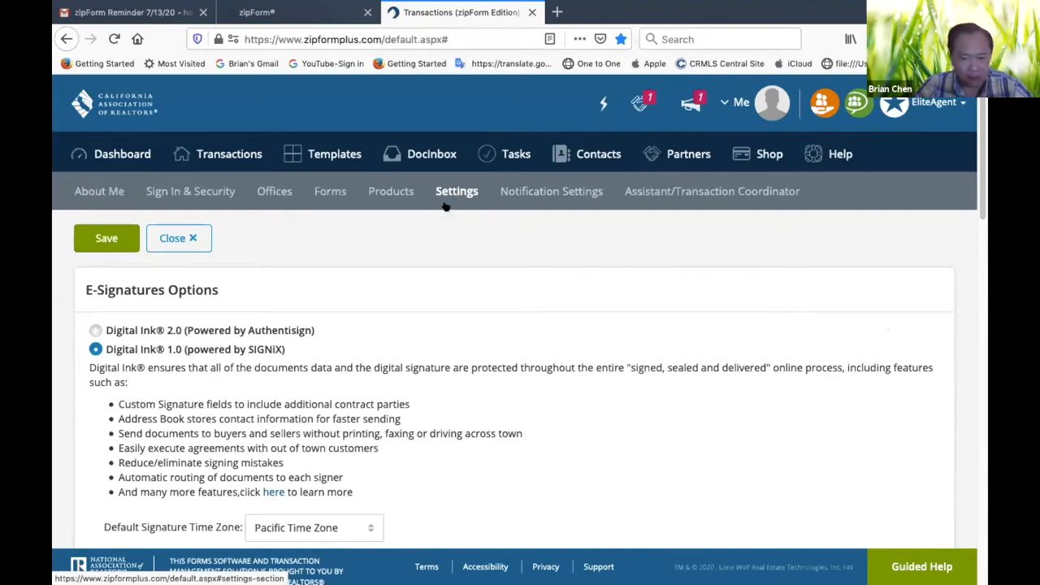
pyautogui.scroll(-4, 447, 361)
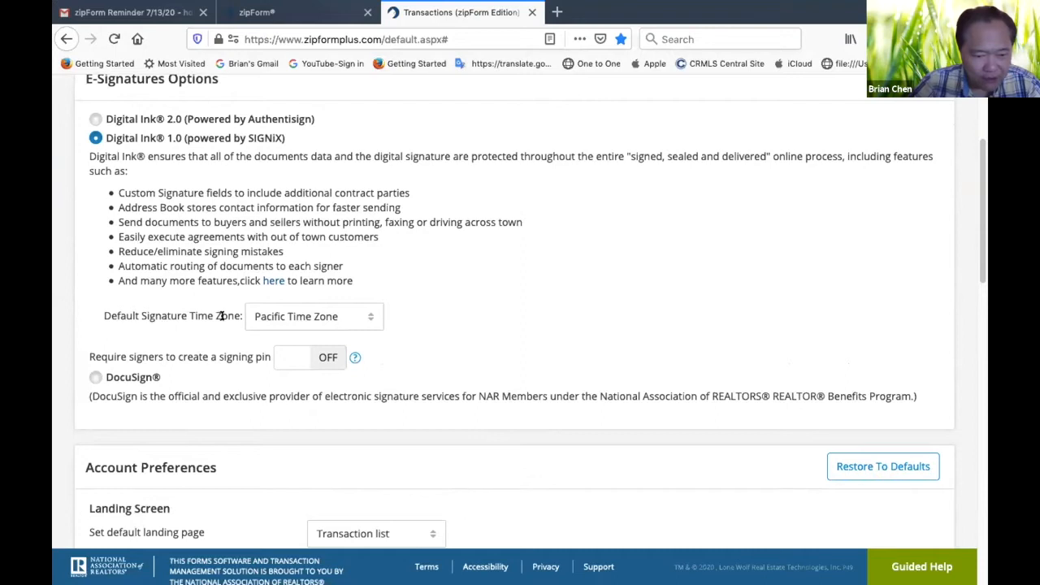
pyautogui.click(368, 318)
pyautogui.click(433, 311)
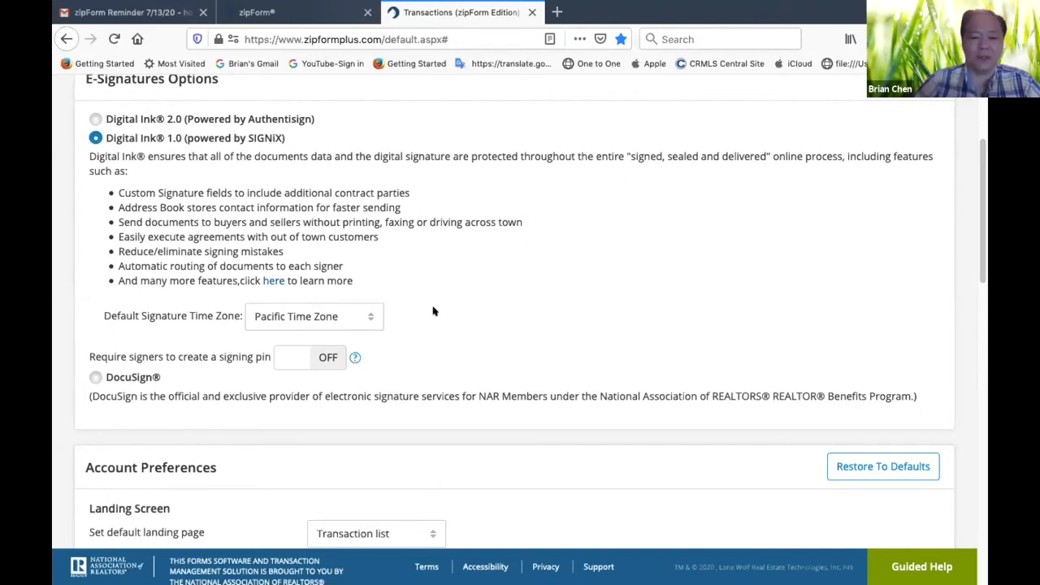
pyautogui.click(369, 318)
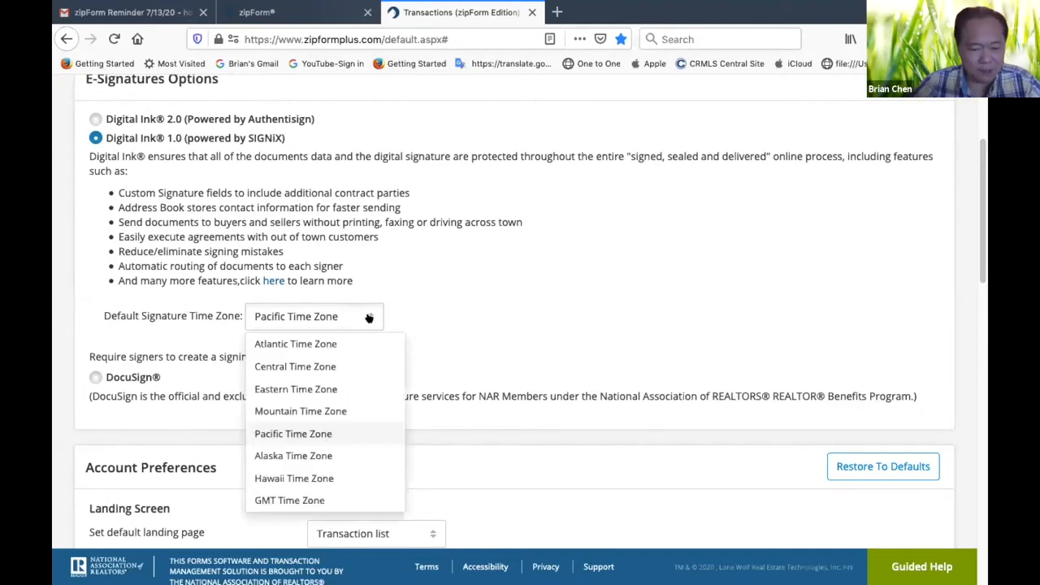
pyautogui.click(442, 313)
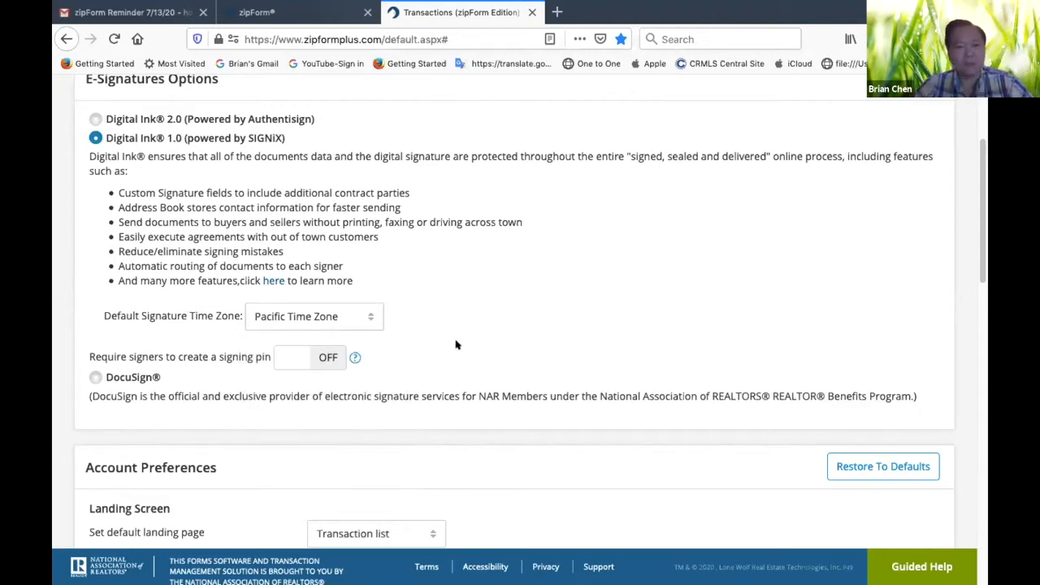
# Look over the landing screen and transaction settings in Account Preferences, then return to the E-Signatures Options
pyautogui.scroll(1, 481, 294)
pyautogui.scroll(5, 481, 294)
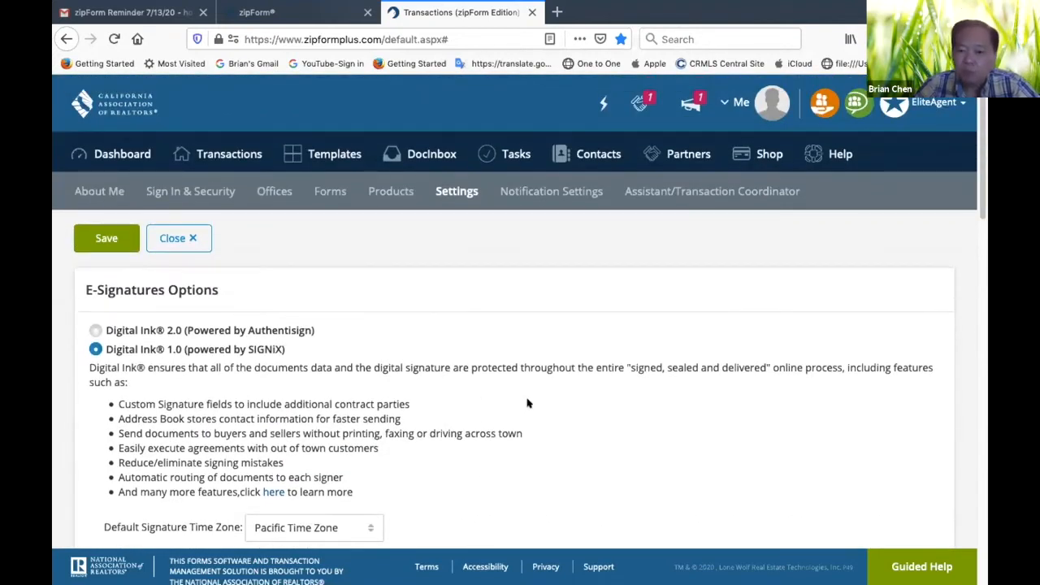
pyautogui.scroll(-1, 526, 402)
pyautogui.scroll(-10, 527, 402)
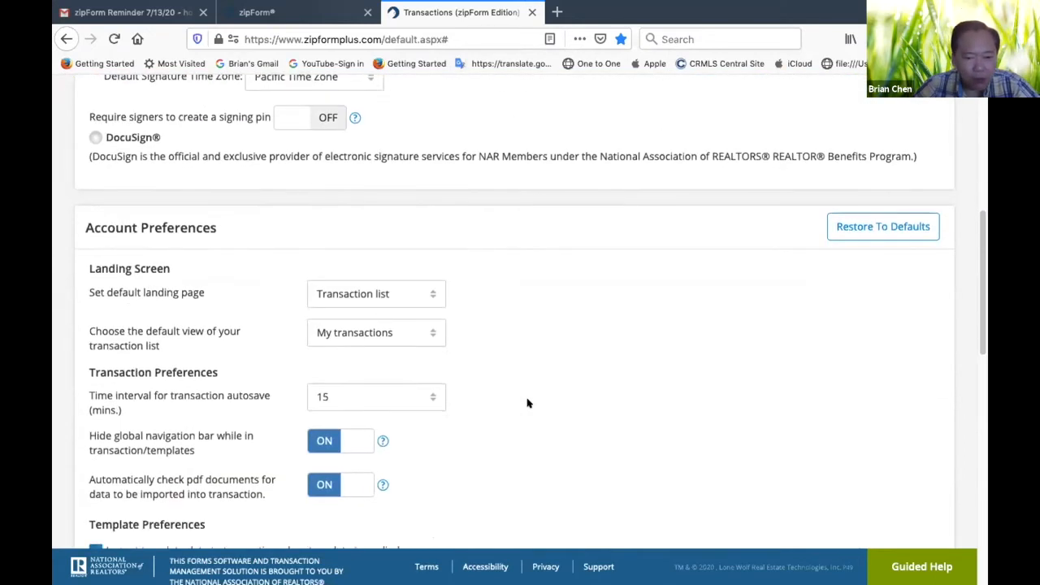
pyautogui.scroll(10, 526, 402)
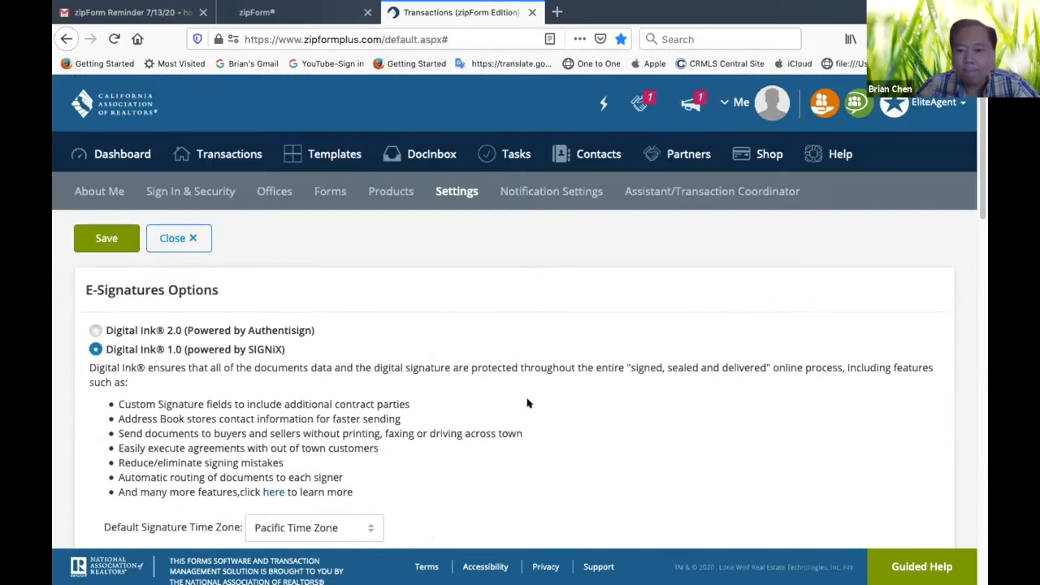
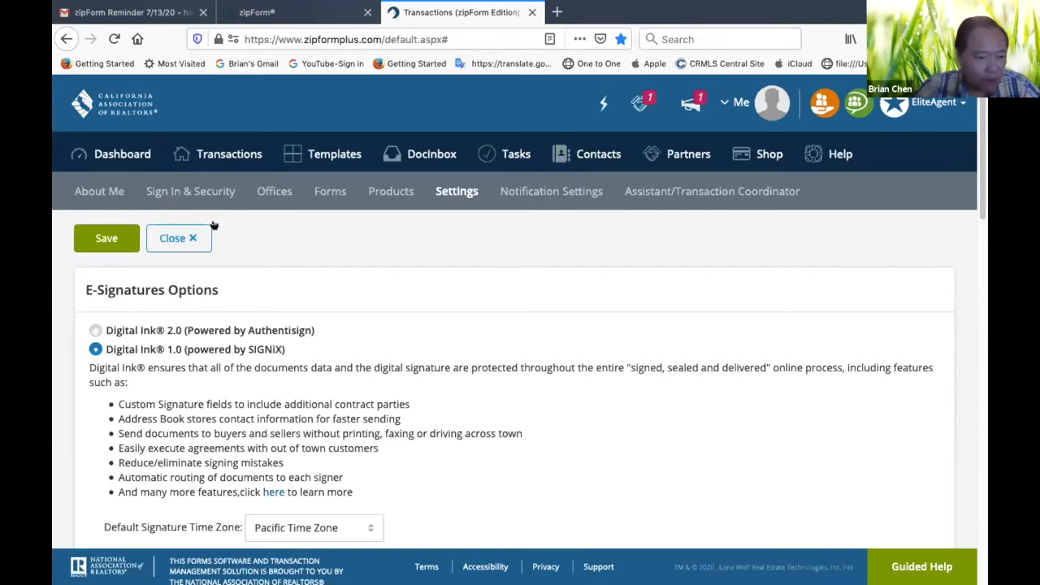
# Return to the Offices section, review the company information from start to end and save it
pyautogui.click(274, 188)
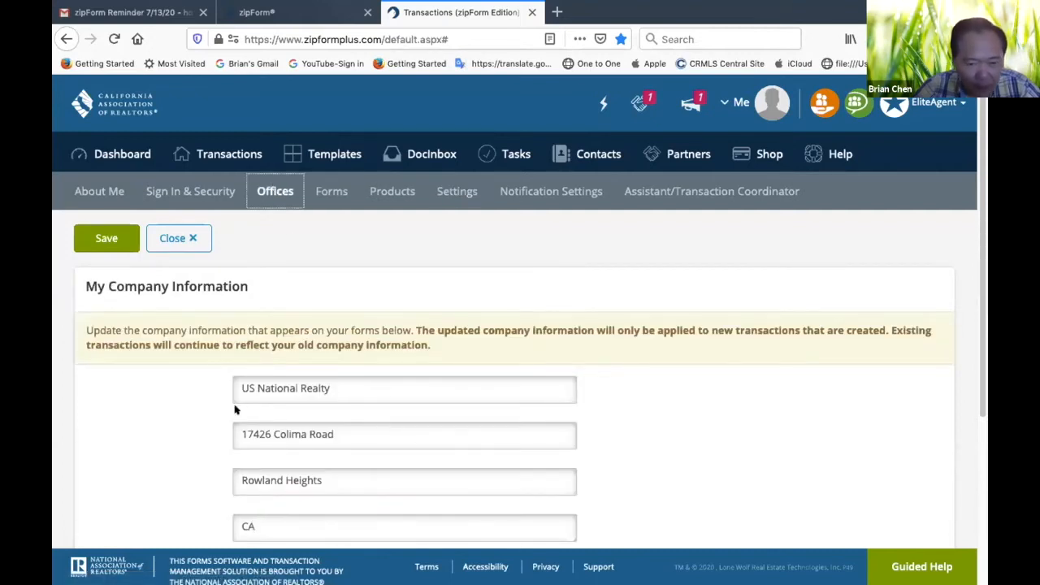
pyautogui.scroll(-3, 405, 402)
pyautogui.scroll(-2, 406, 418)
pyautogui.scroll(5, 406, 419)
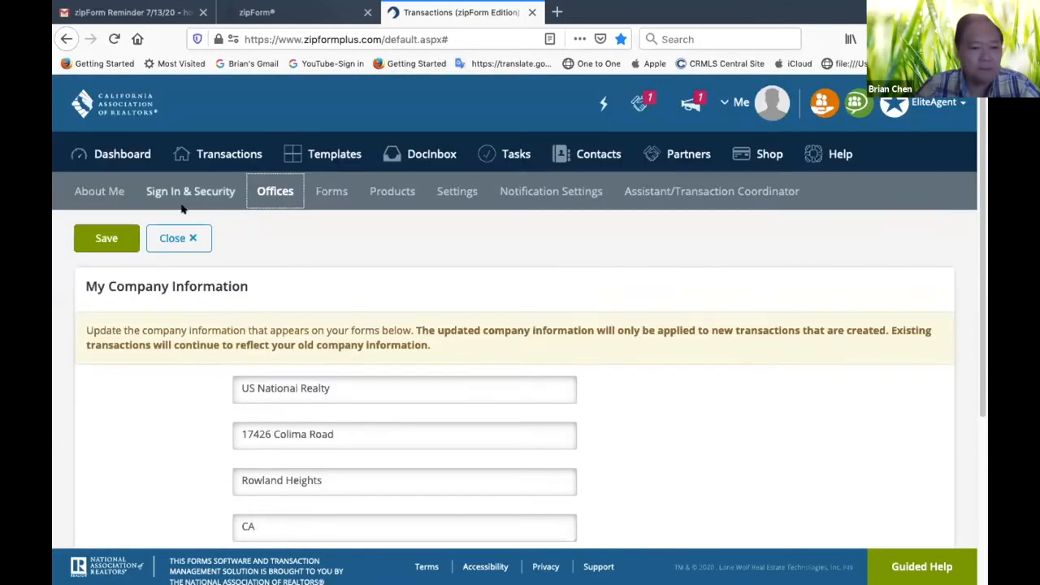
pyautogui.click(112, 238)
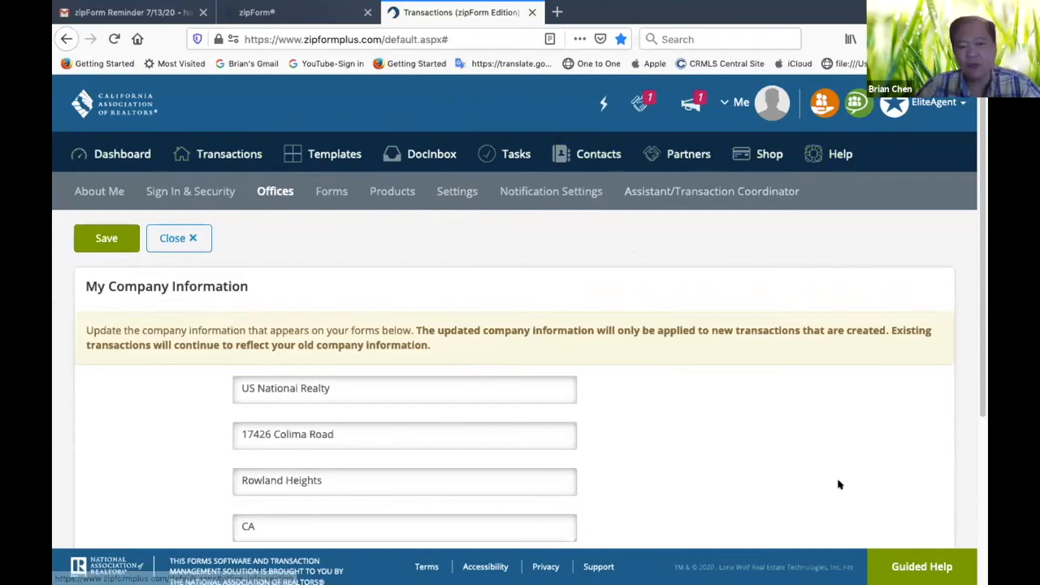
# Look over the transactions list, then start a new template of the Purchase or Offer type
pyautogui.click(219, 155)
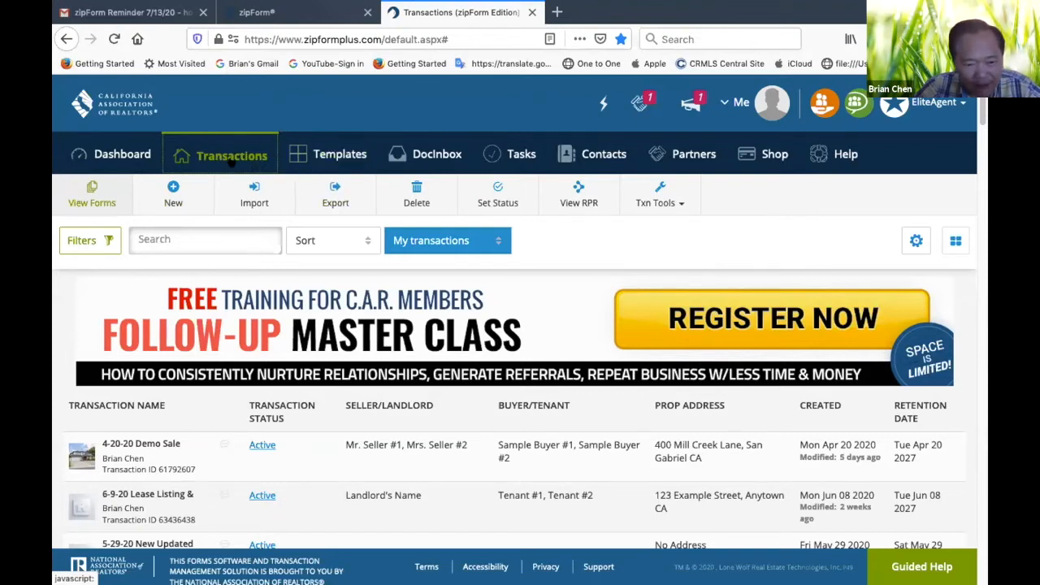
pyautogui.click(332, 160)
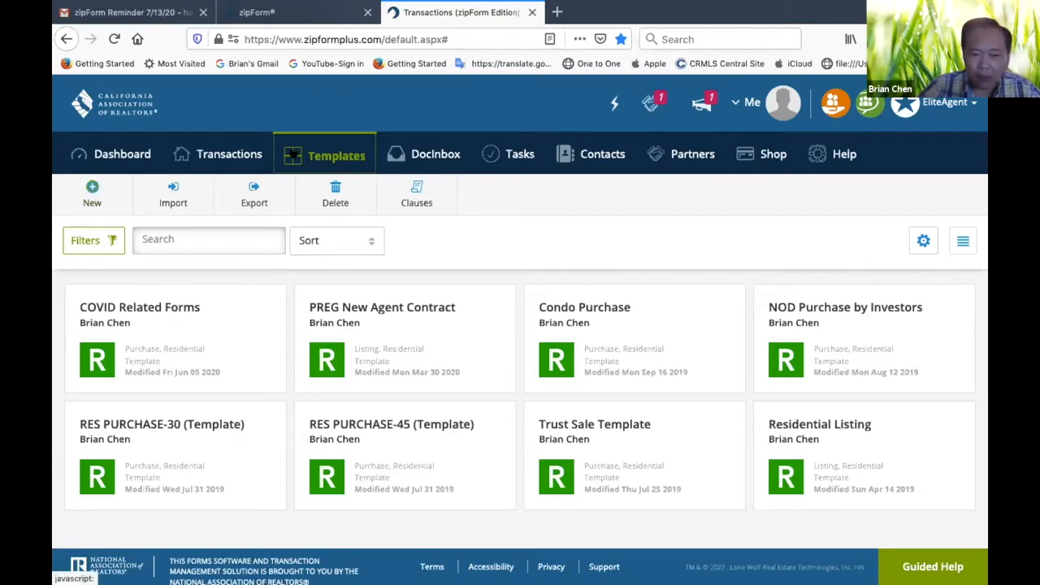
pyautogui.click(92, 191)
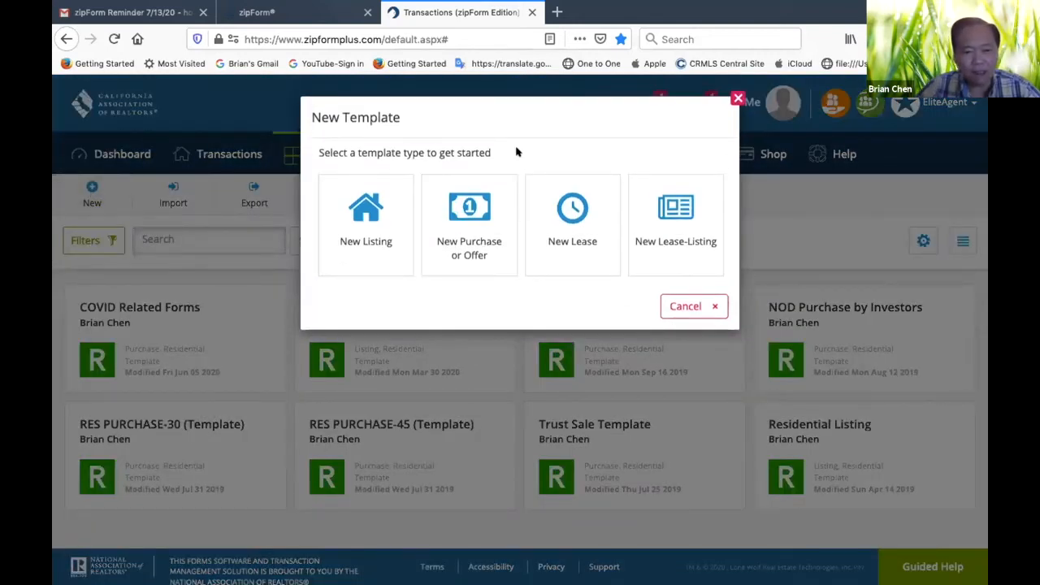
pyautogui.click(462, 249)
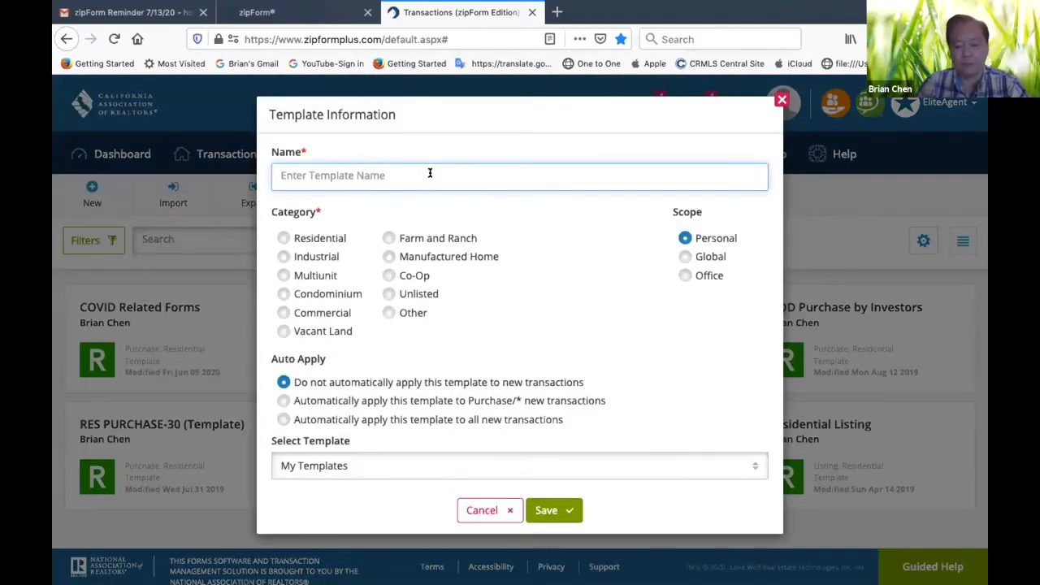
# Name the template "7-13-20 Sample RES Purchase-30", set its category to Residential and save it
pyautogui.write('7-')
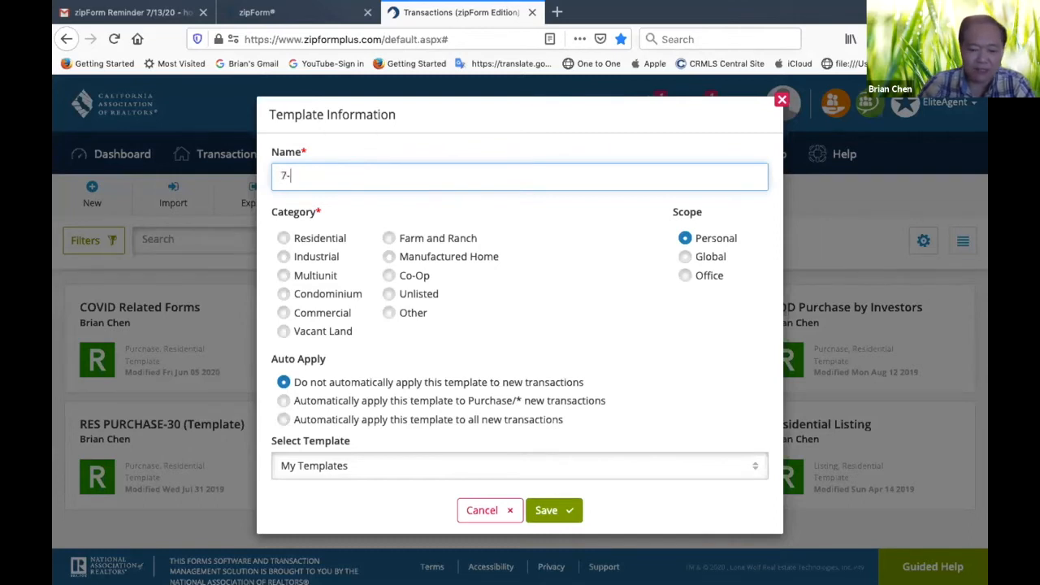
pyautogui.write('13-20 Sampl')
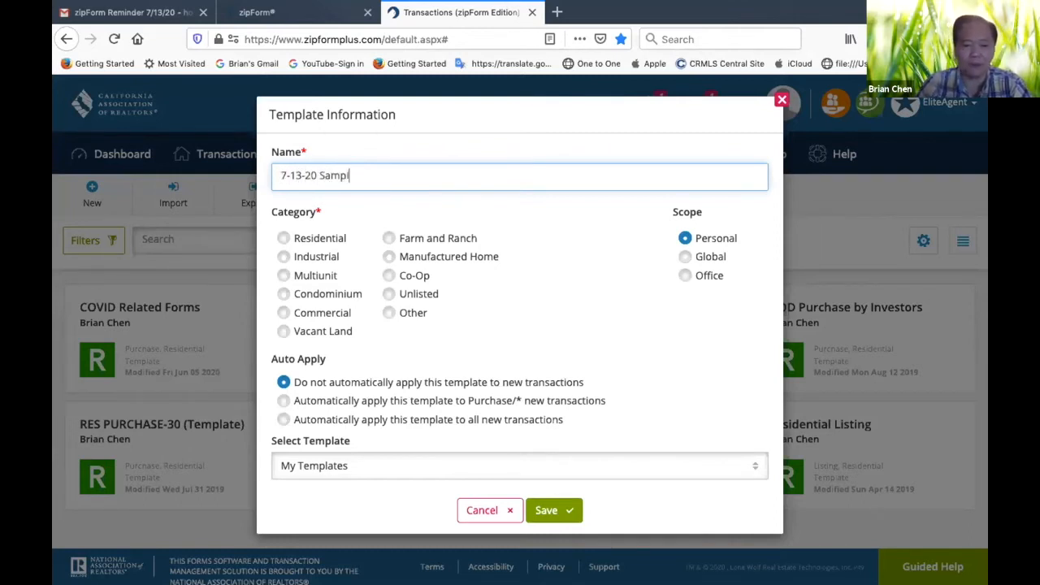
pyautogui.write('e RES')
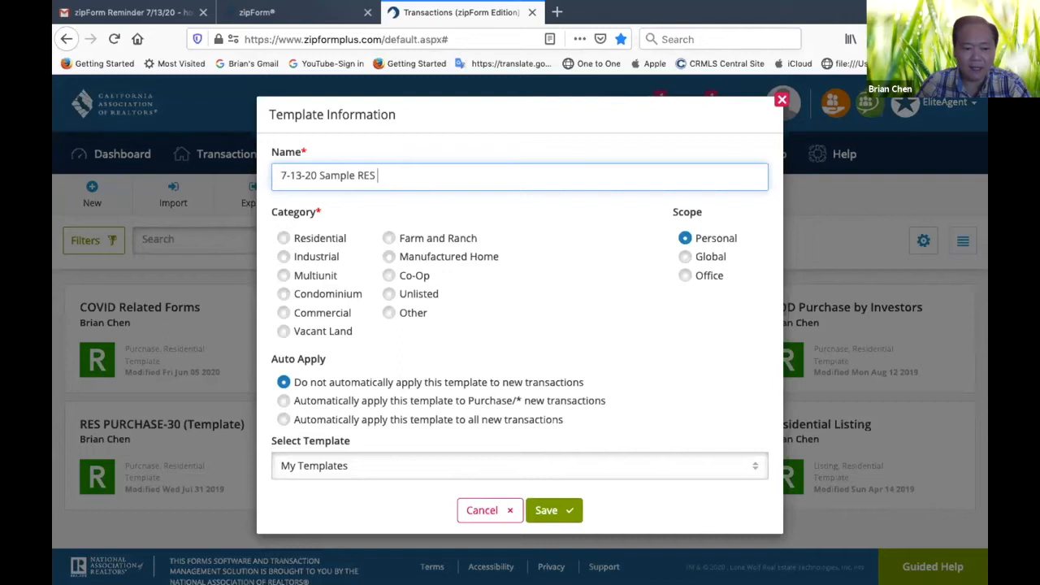
pyautogui.write('Pur')
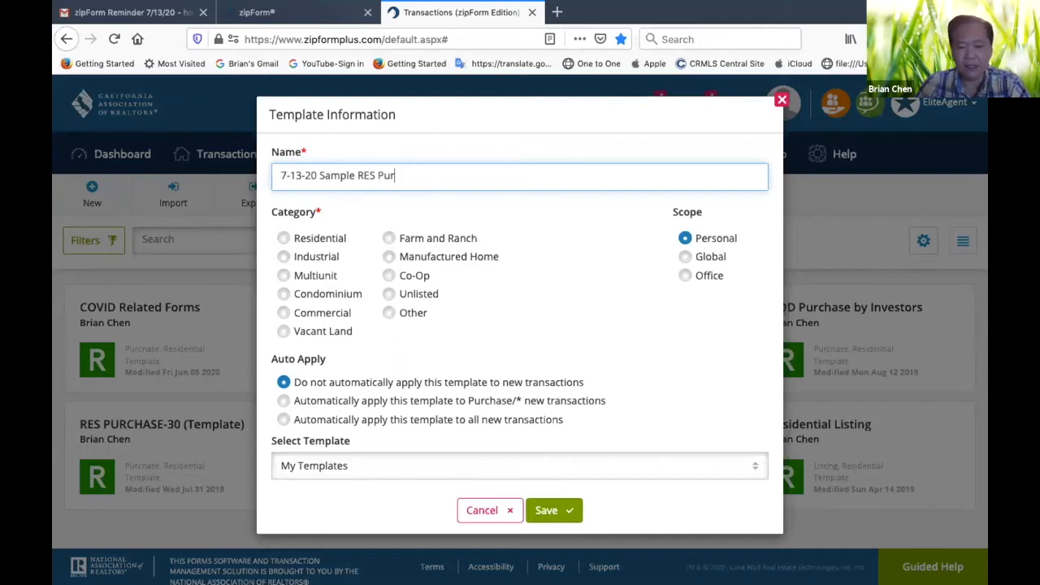
pyautogui.write('chase-30')
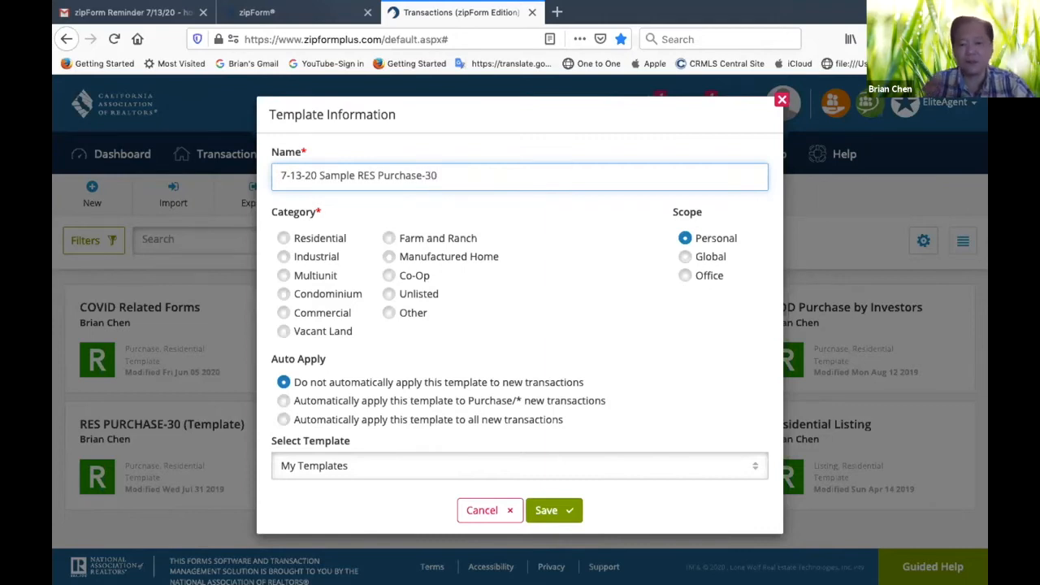
pyautogui.click(283, 237)
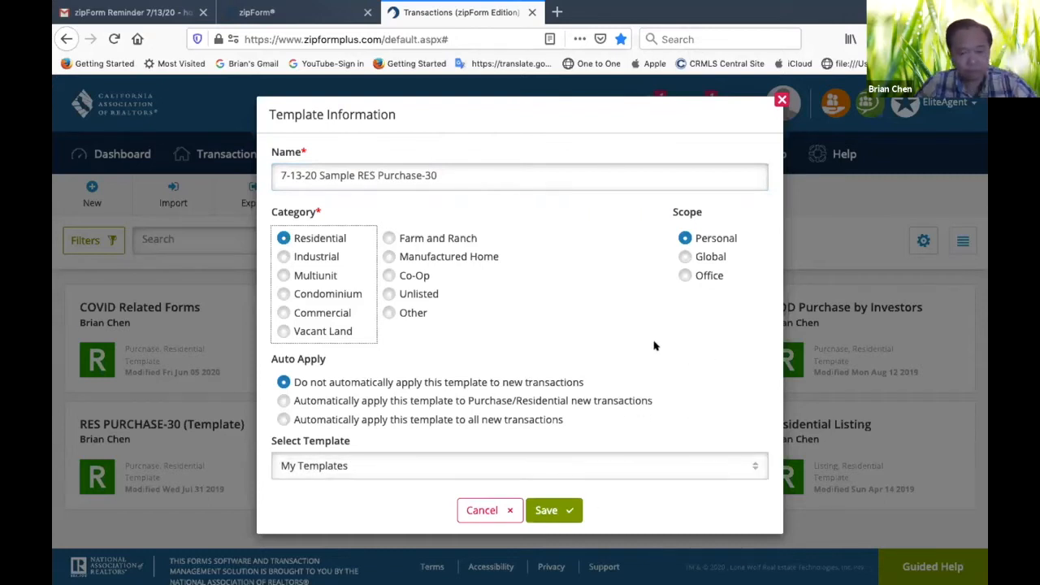
pyautogui.click(542, 510)
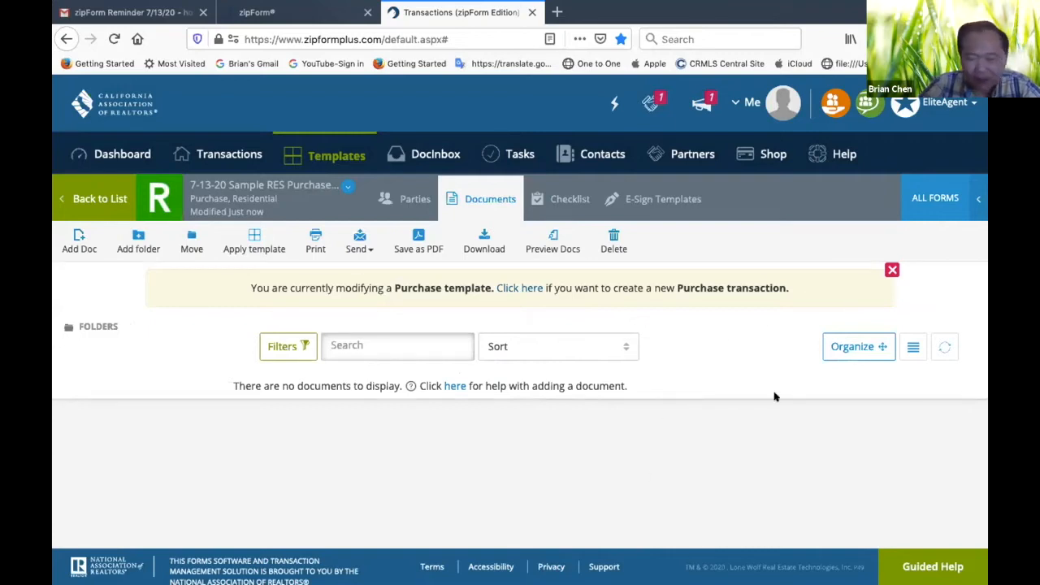
# Add the Residential Purchase Agreement - 12/18 and Agent Visual Inspection Disclosure #1 from the form library to the template
pyautogui.moveTo(396, 582)
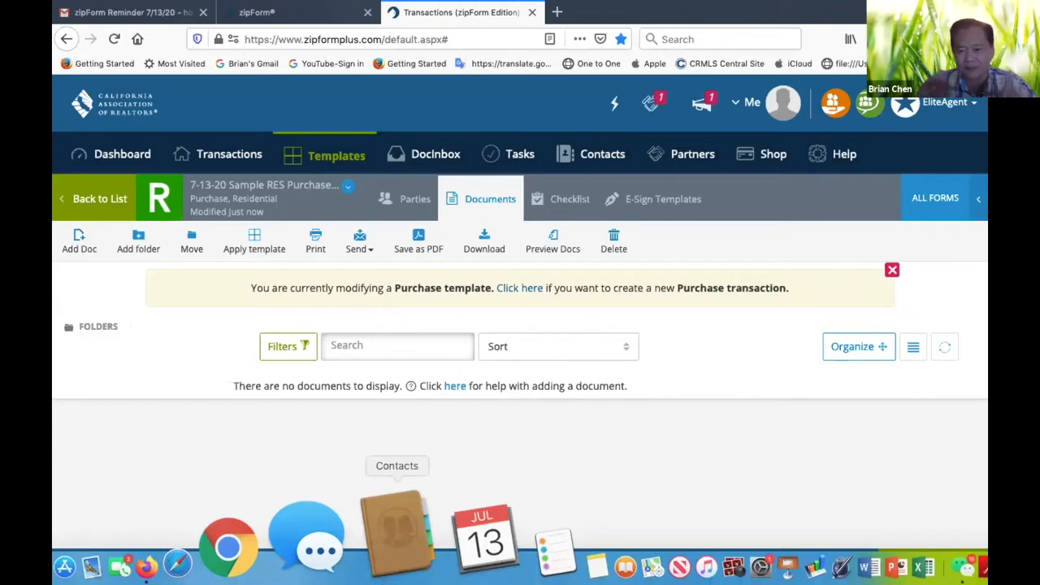
pyautogui.click(932, 198)
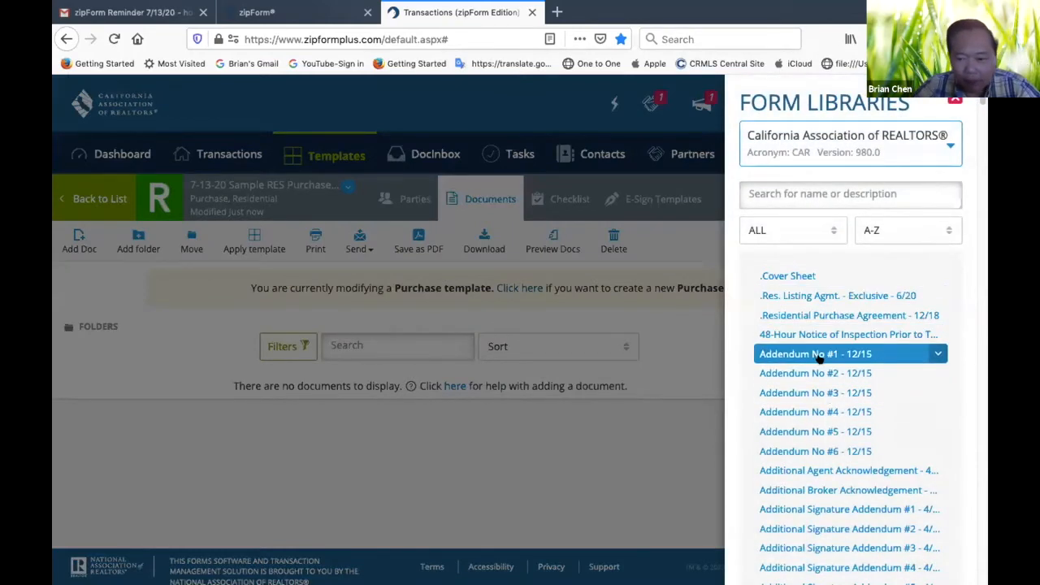
pyautogui.click(800, 321)
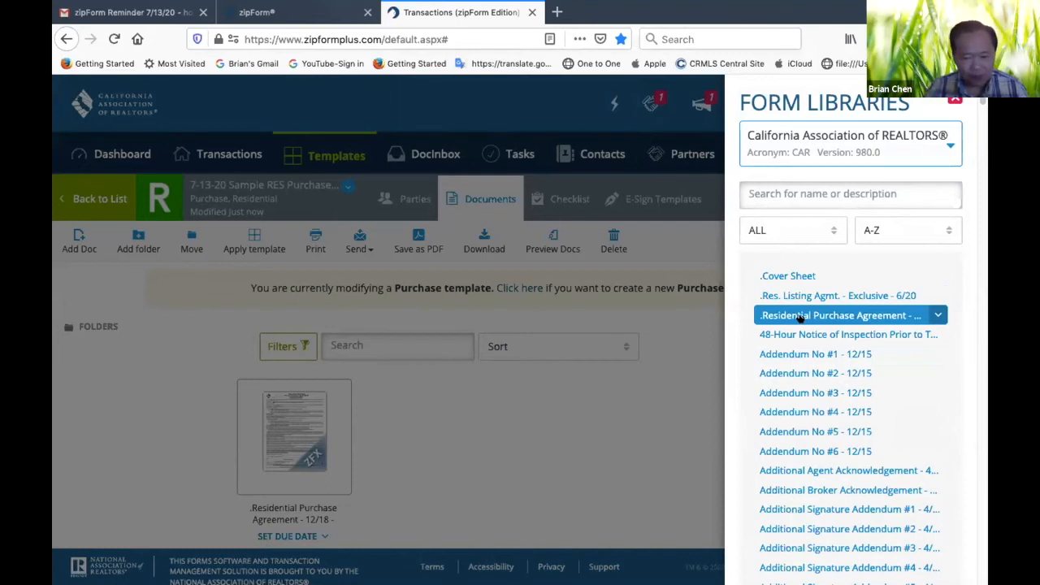
pyautogui.scroll(-8, 813, 409)
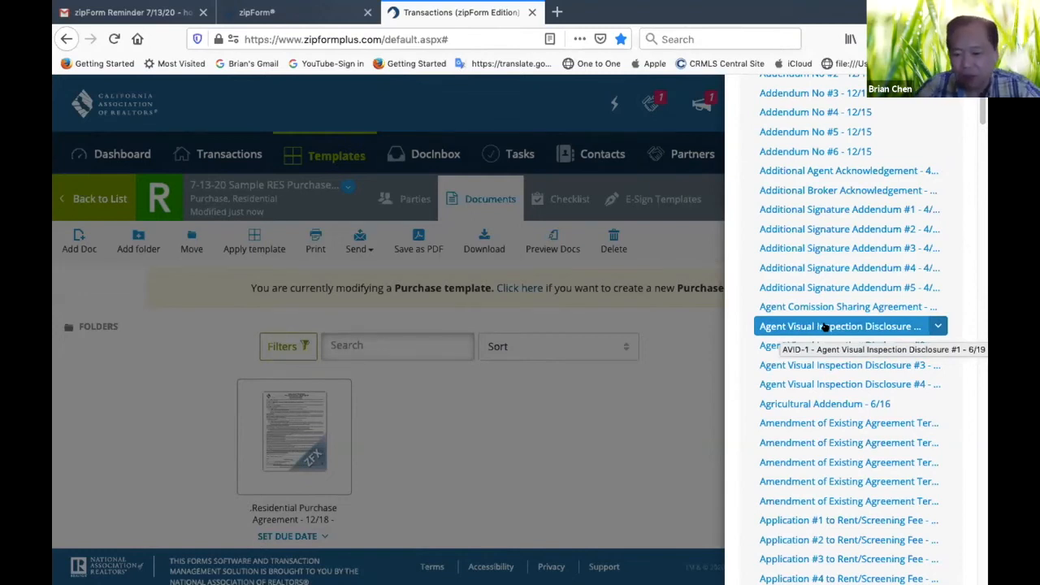
pyautogui.click(848, 325)
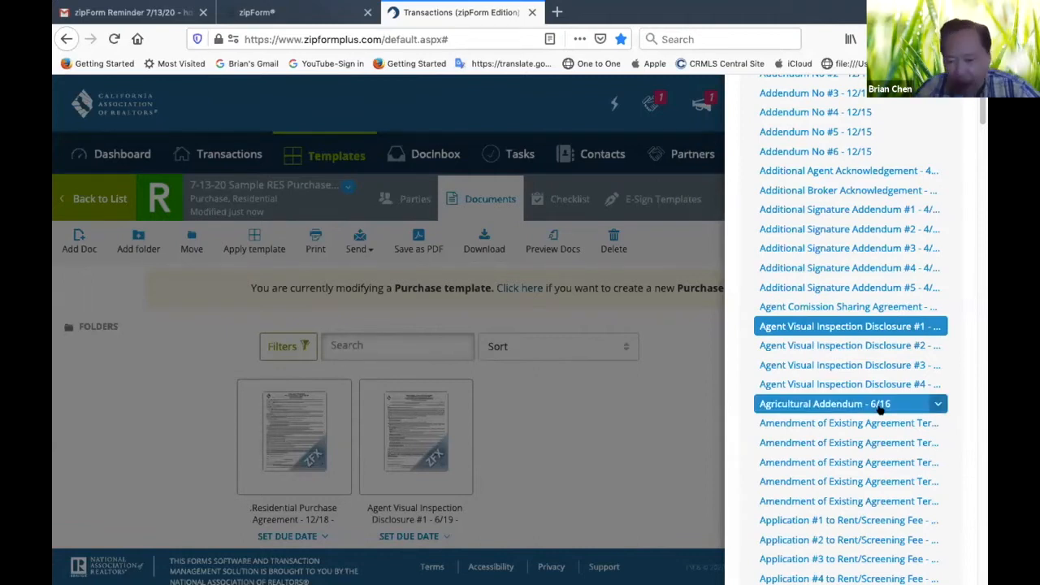
# Browse the alphabetical California Association of REALTORS form library down to the Request for Repair forms and back to its beginning
pyautogui.scroll(-10, 819, 446)
pyautogui.scroll(-15, 819, 451)
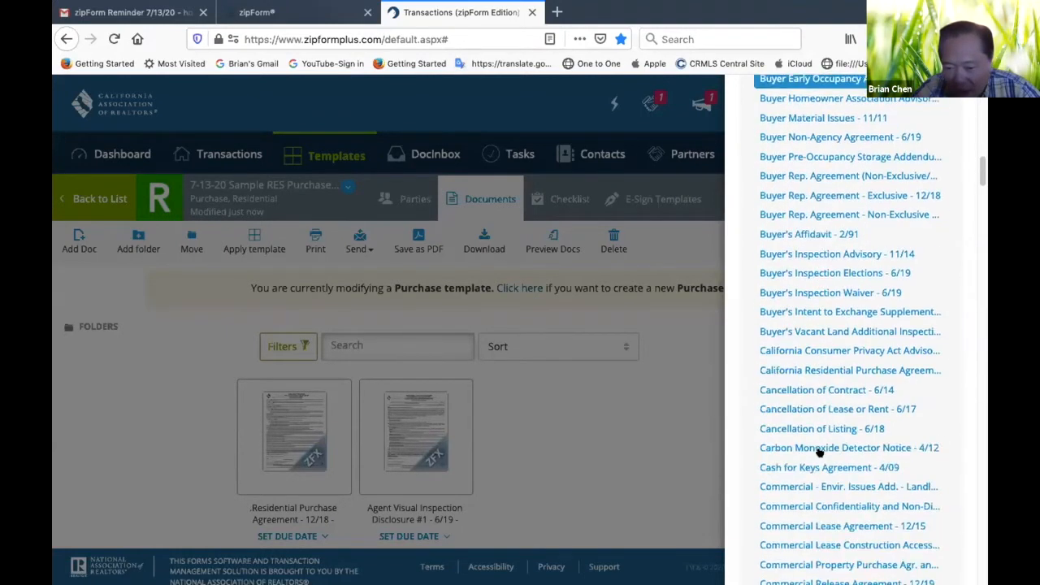
pyautogui.scroll(-15, 819, 452)
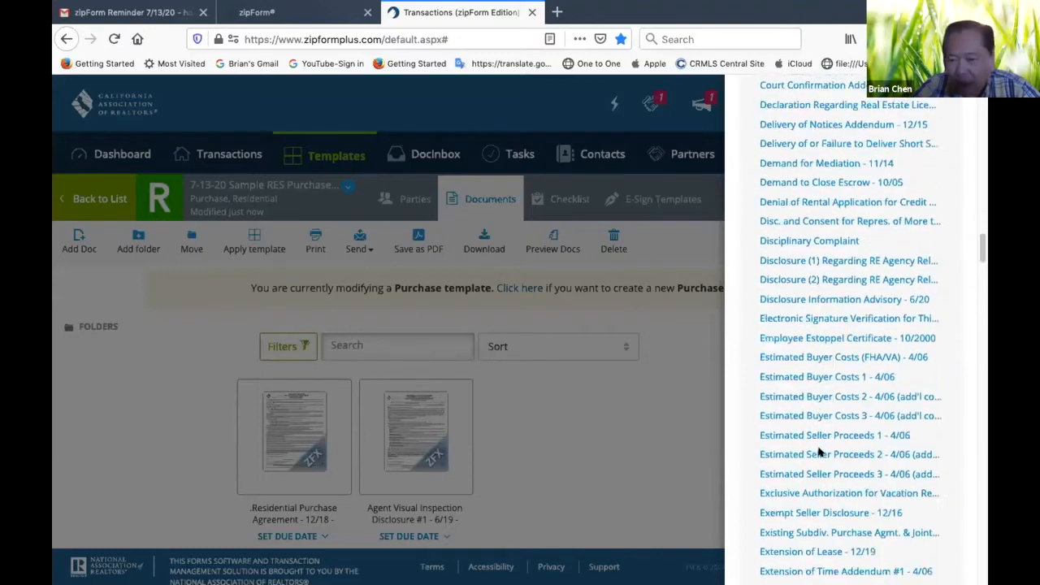
pyautogui.scroll(-15, 819, 451)
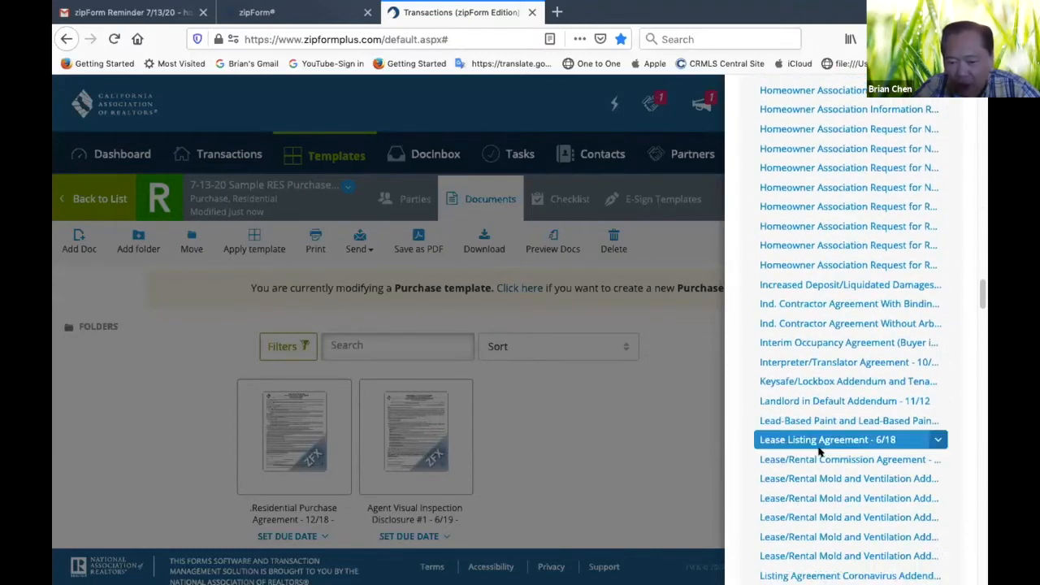
pyautogui.scroll(-15, 819, 452)
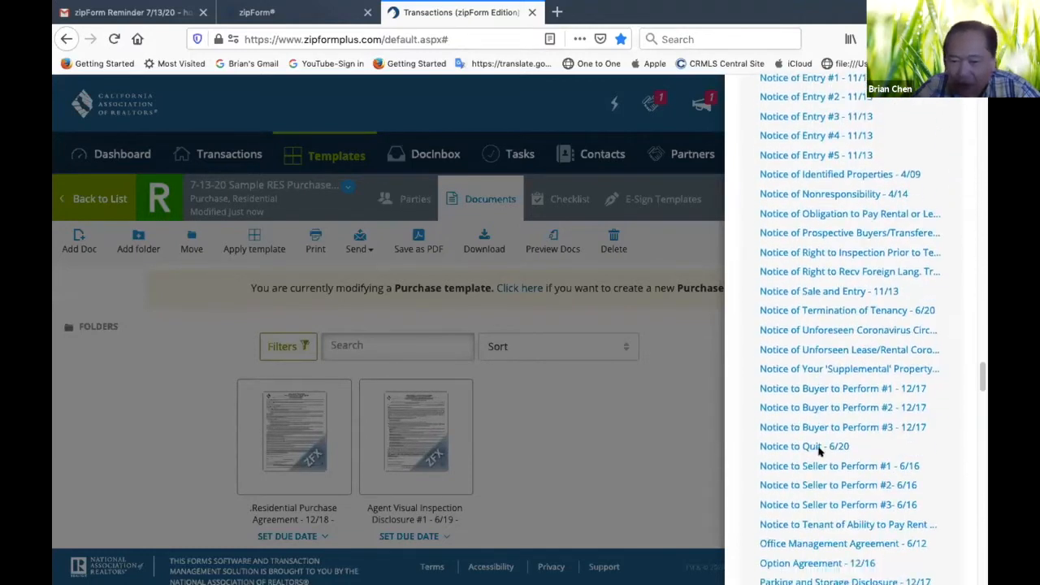
pyautogui.scroll(-8, 818, 451)
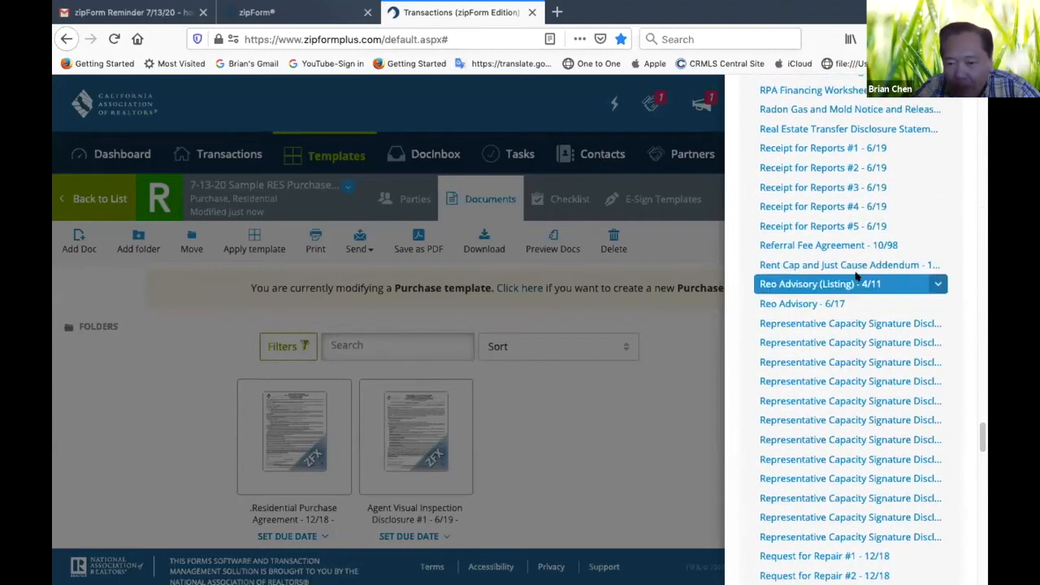
pyautogui.scroll(2, 855, 294)
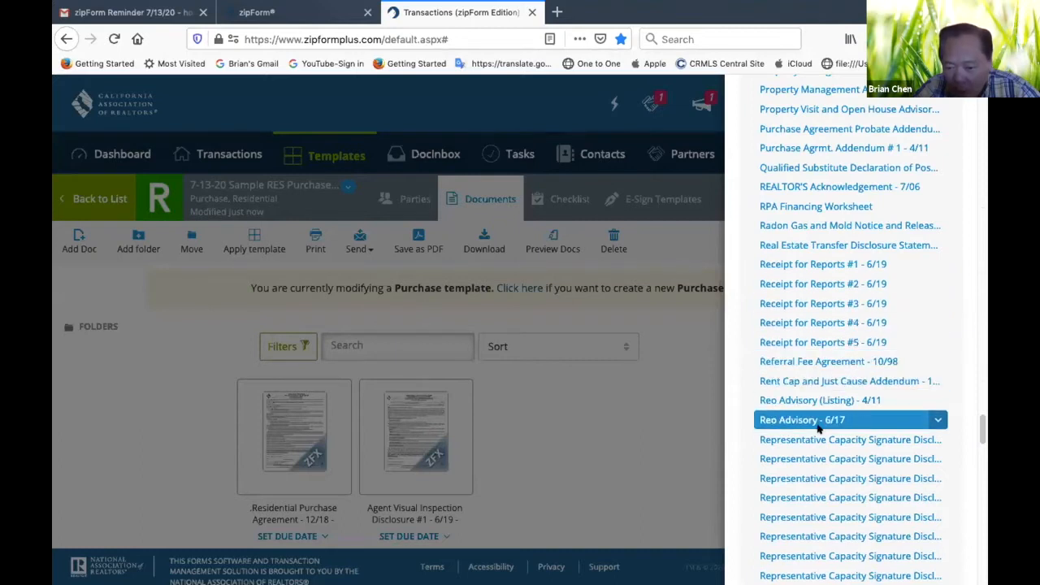
pyautogui.scroll(-7, 818, 429)
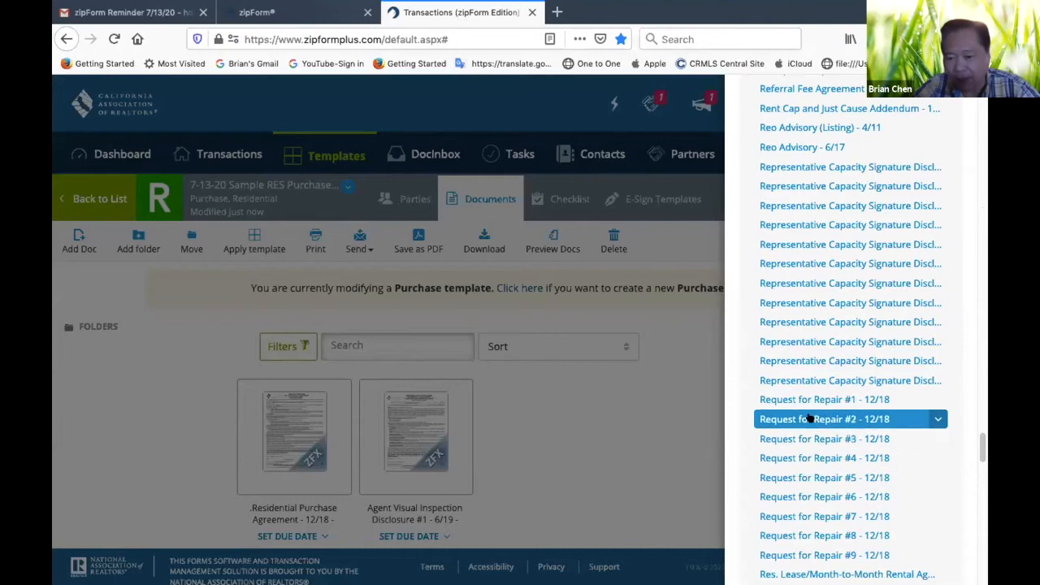
pyautogui.scroll(10, 808, 335)
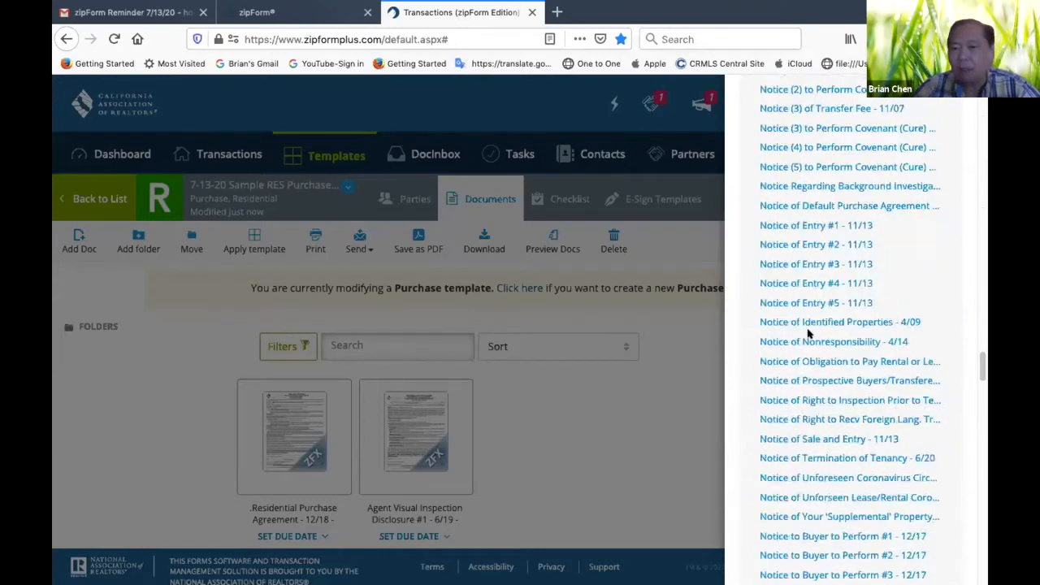
pyautogui.scroll(20, 808, 333)
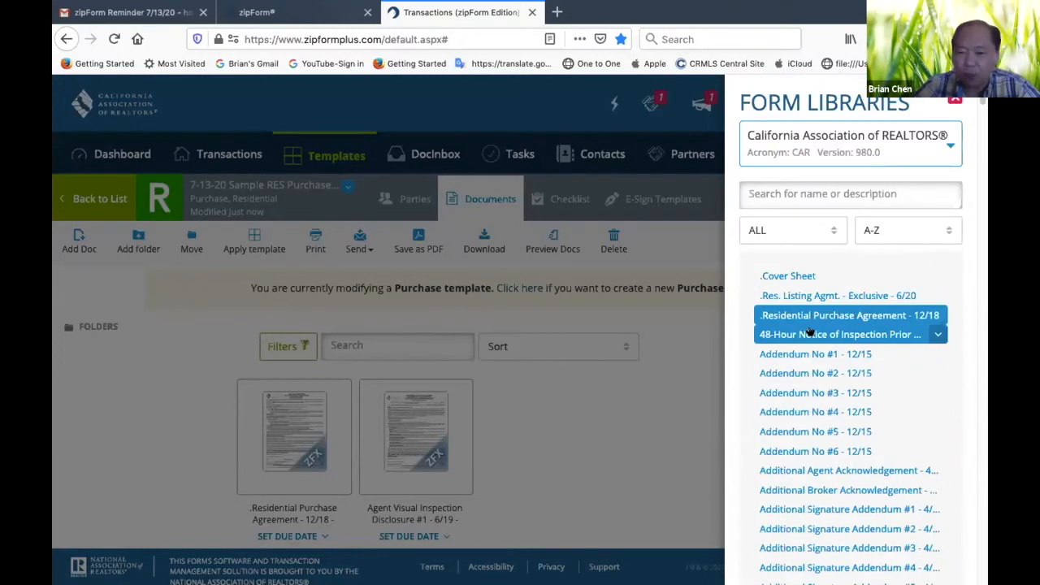
# Search the form library for "repair" and add Request for Repair #1 - 12/18 to the template
pyautogui.click(792, 193)
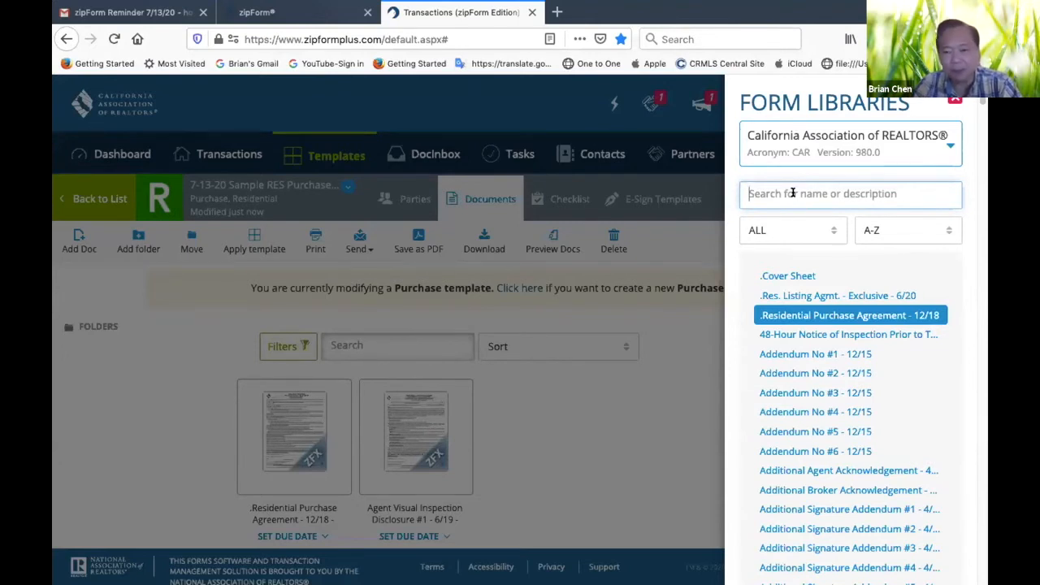
pyautogui.write('repair')
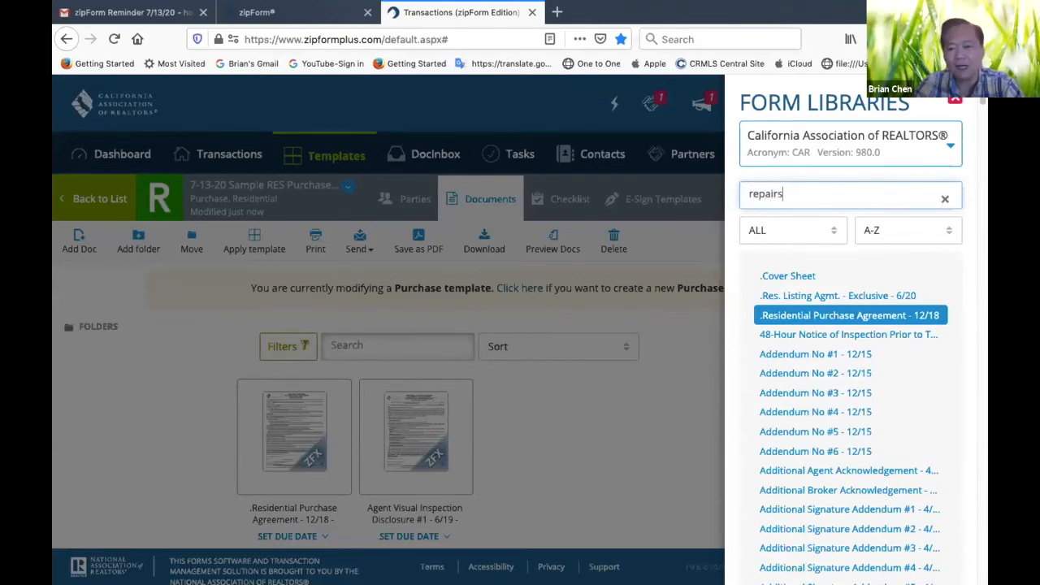
pyautogui.write('s')
pyautogui.press('Return')
pyautogui.press('BackSpace')
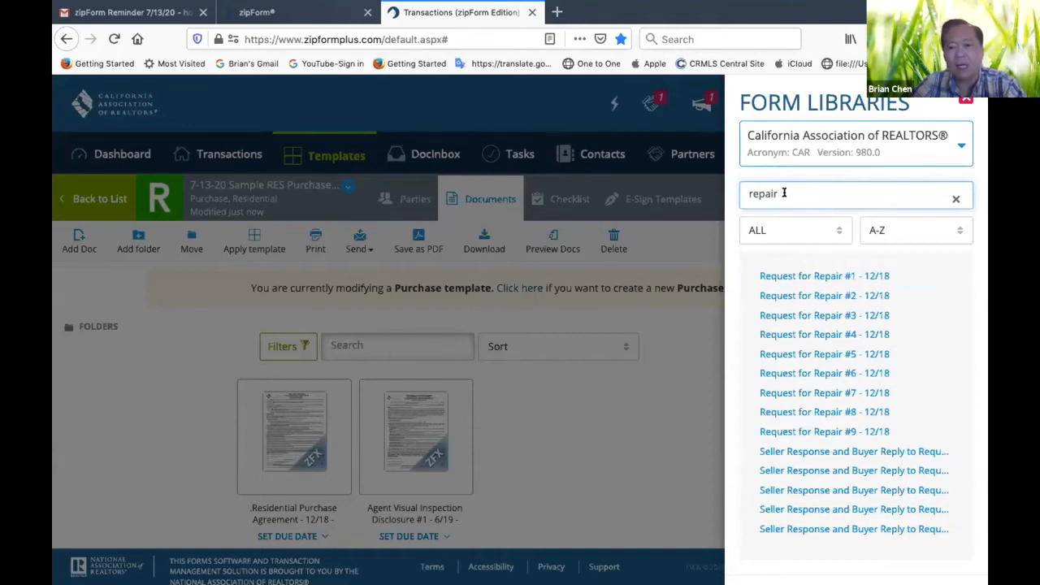
pyautogui.click(816, 277)
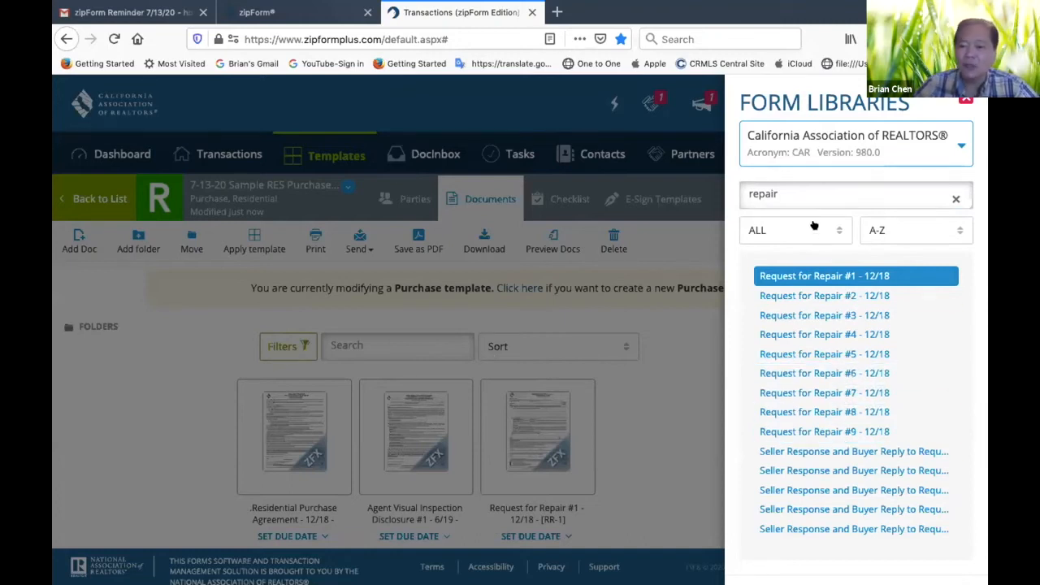
# Search the form library for "add" and add Addendum No #1 - 12/15 to the template
pyautogui.click(792, 194)
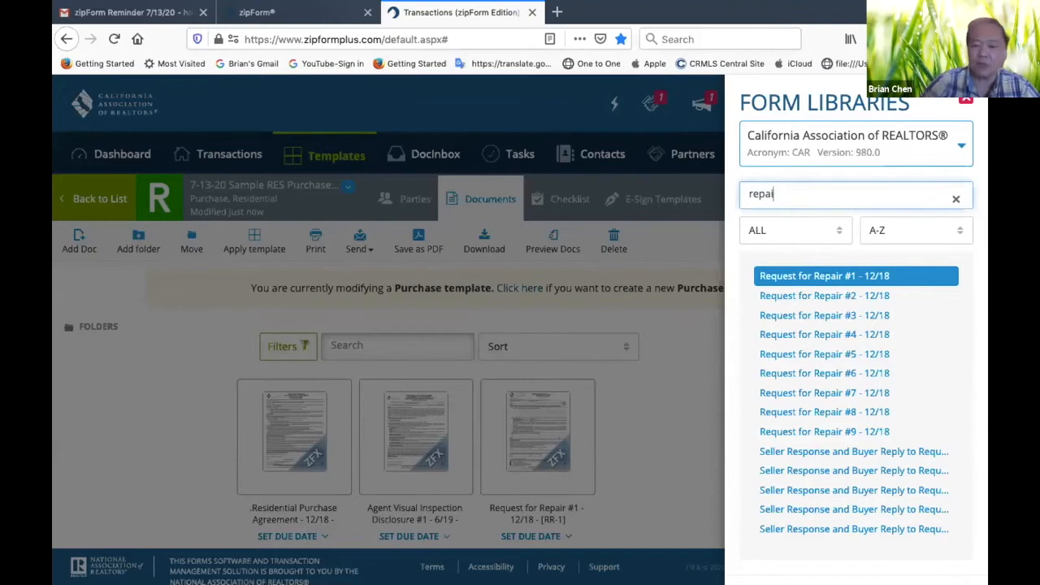
pyautogui.press('BackSpace')
pyautogui.press('BackSpace')
pyautogui.press('BackSpace')
pyautogui.press('BackSpace')
pyautogui.press('BackSpace')
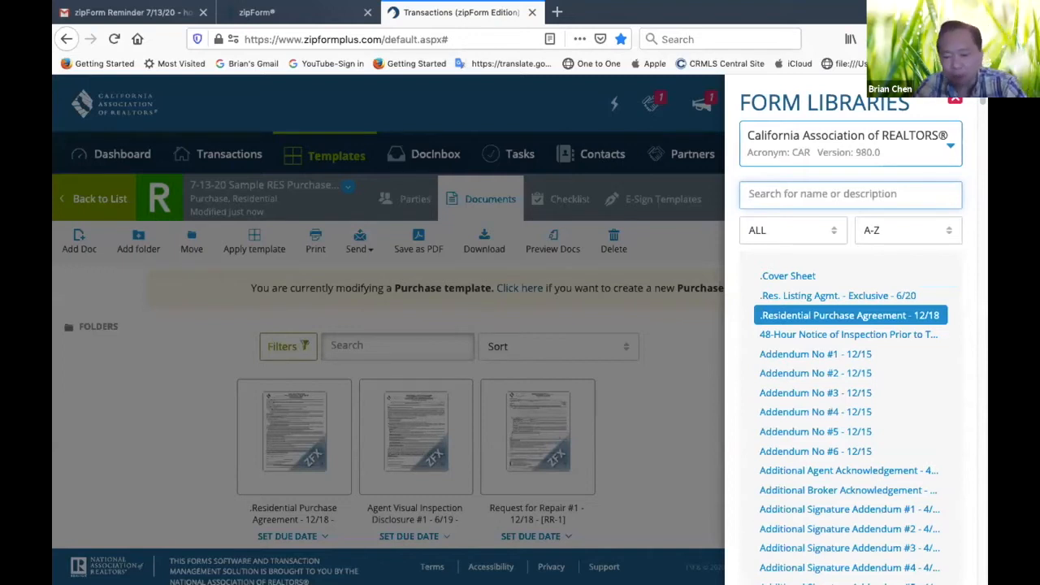
pyautogui.write('add')
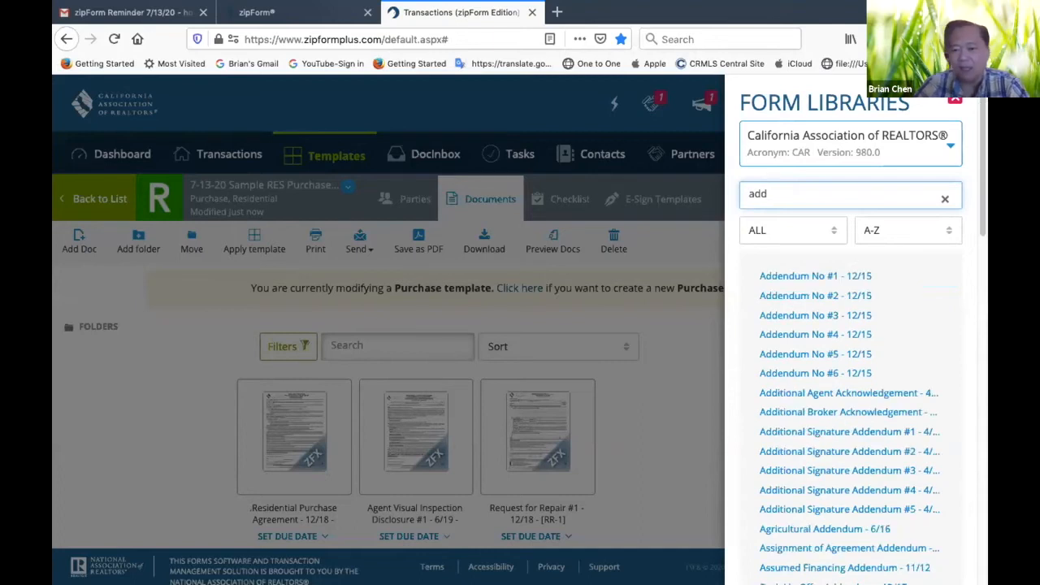
pyautogui.click(808, 279)
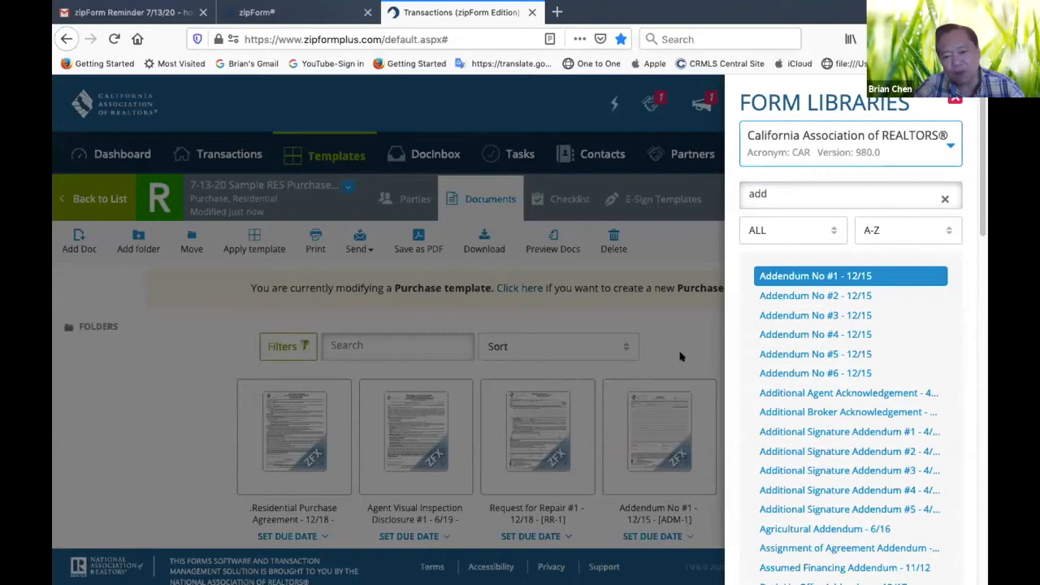
# Clear the library search and browse the full form list down to the Contingency Removal and Coronavirus forms and back to its beginning
pyautogui.click(793, 186)
pyautogui.press('BackSpace')
pyautogui.press('BackSpace')
pyautogui.press('BackSpace')
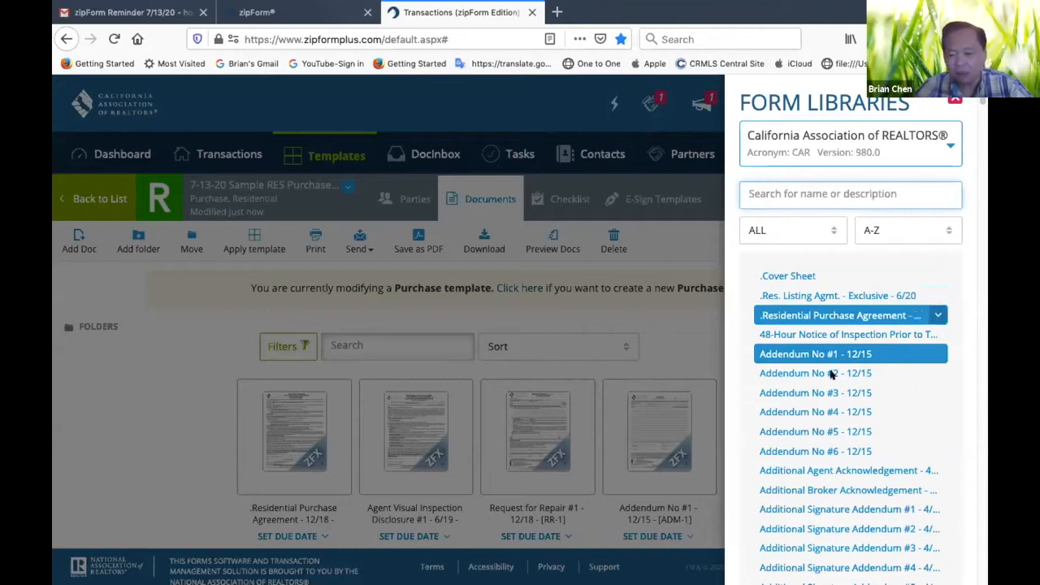
pyautogui.scroll(-10, 826, 451)
pyautogui.scroll(-10, 822, 455)
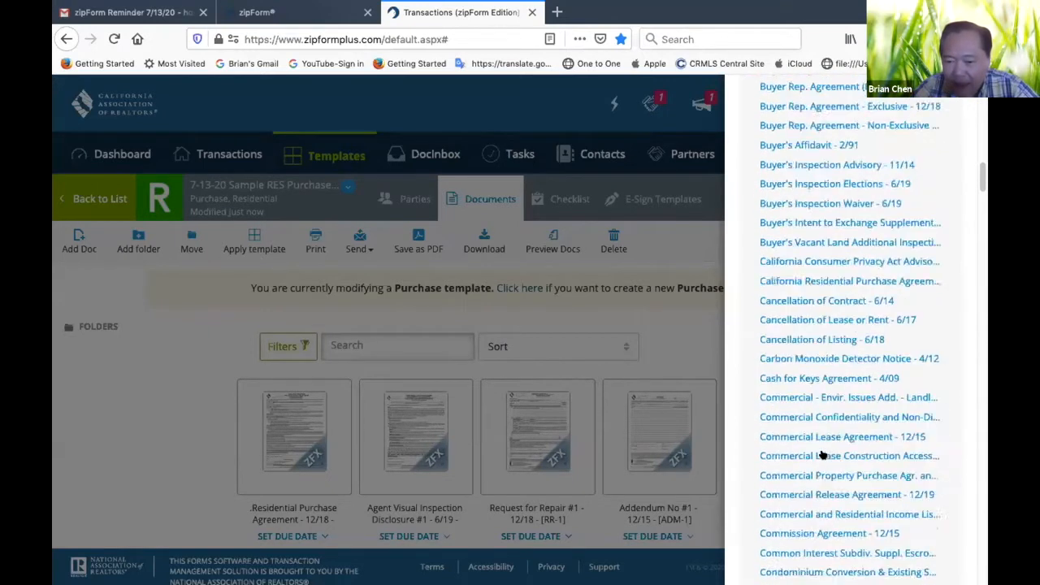
pyautogui.scroll(-3, 821, 454)
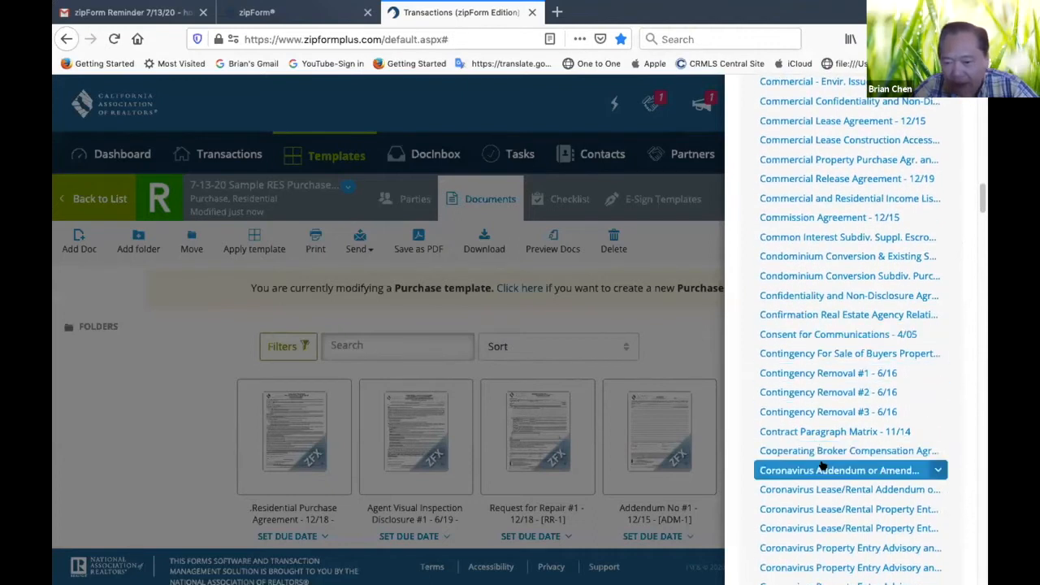
pyautogui.scroll(15, 810, 375)
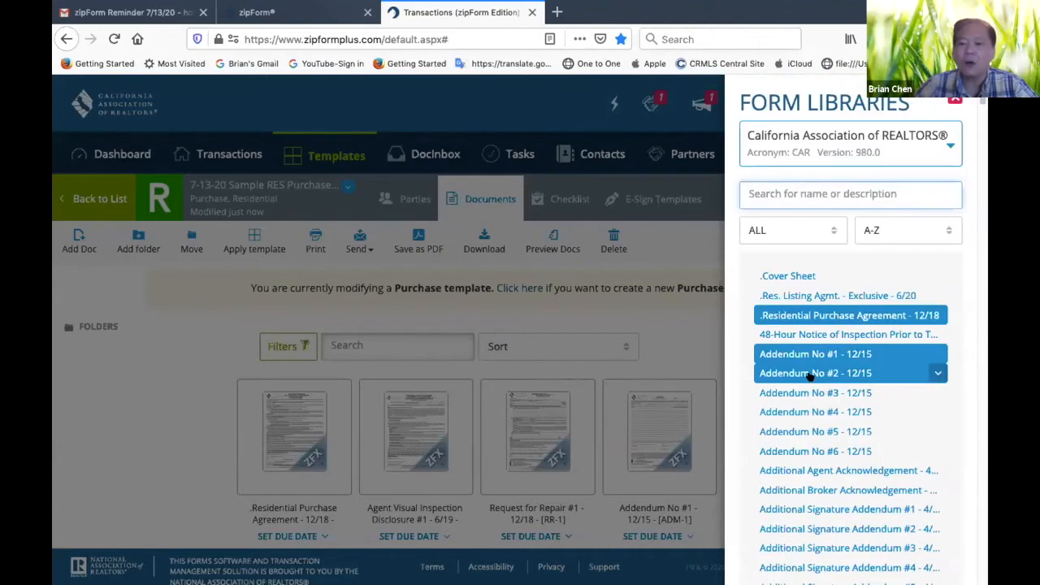
# Search the form library for "CR", add Contingency Removal #1 - 6/16 to the template and close the library
pyautogui.click(833, 188)
pyautogui.click(833, 186)
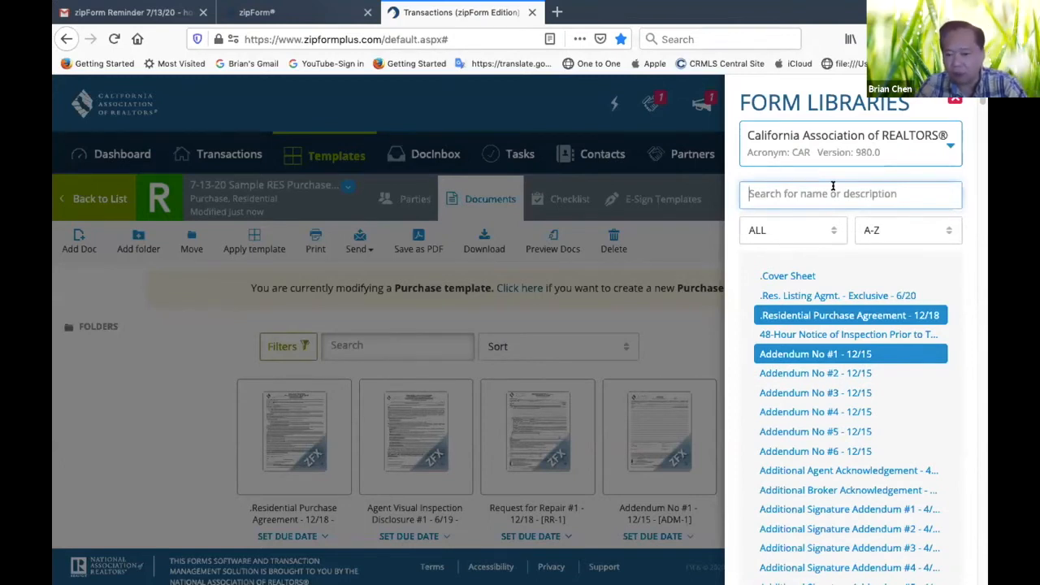
pyautogui.write('CR')
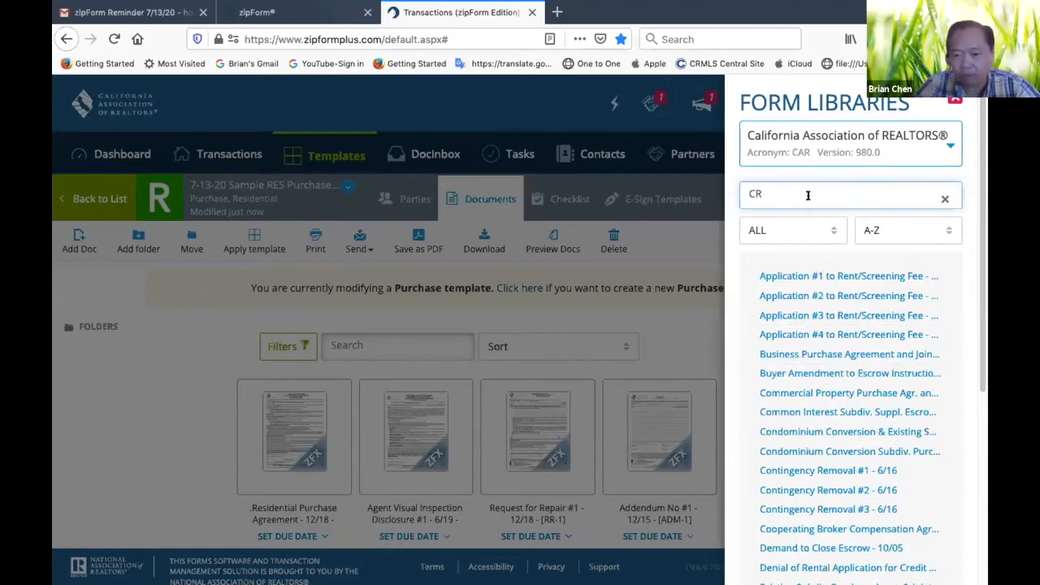
pyautogui.scroll(-3, 796, 314)
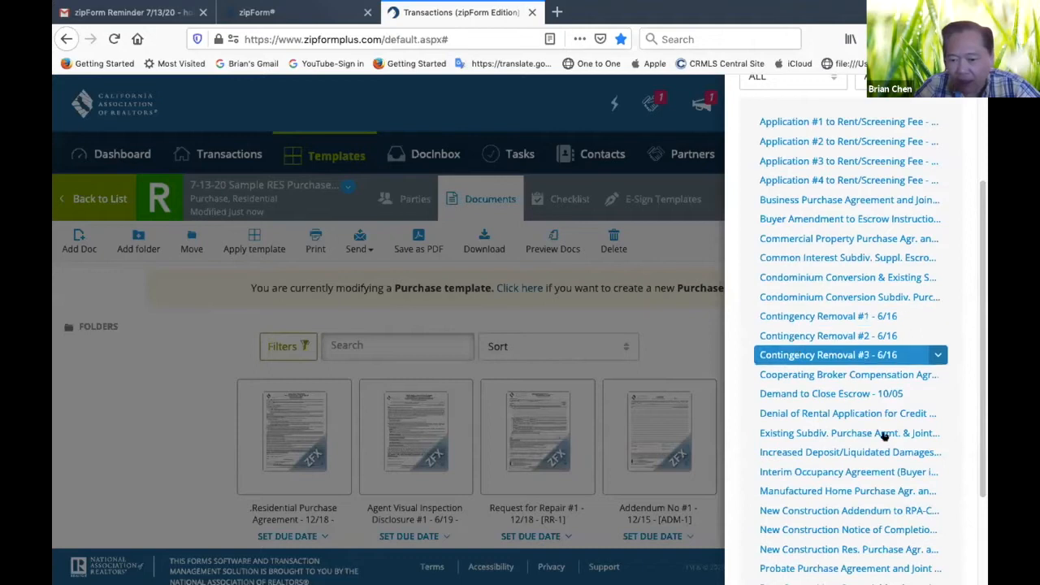
pyautogui.scroll(1, 845, 314)
pyautogui.scroll(2, 846, 315)
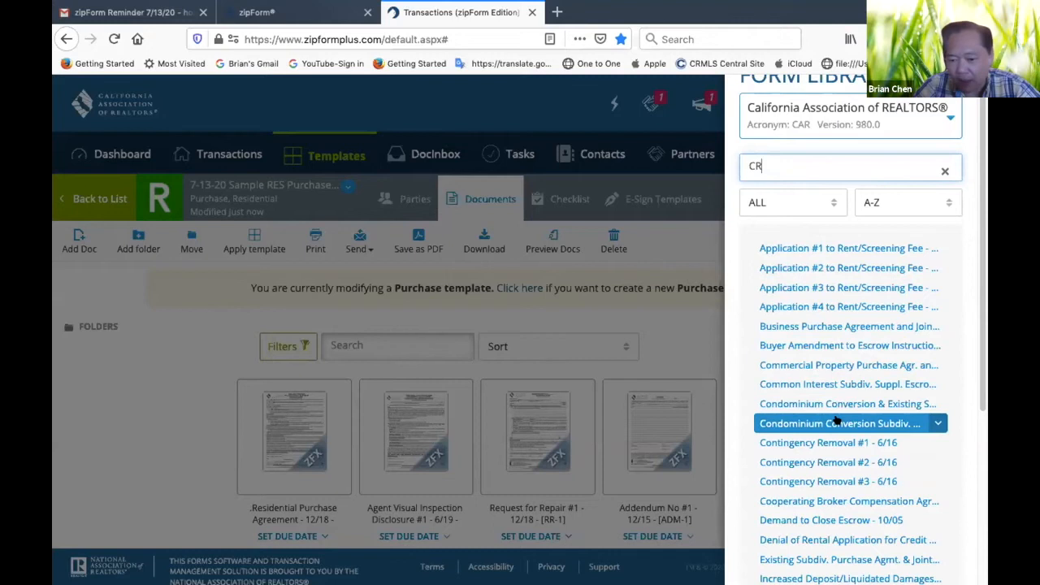
pyautogui.scroll(-2, 836, 420)
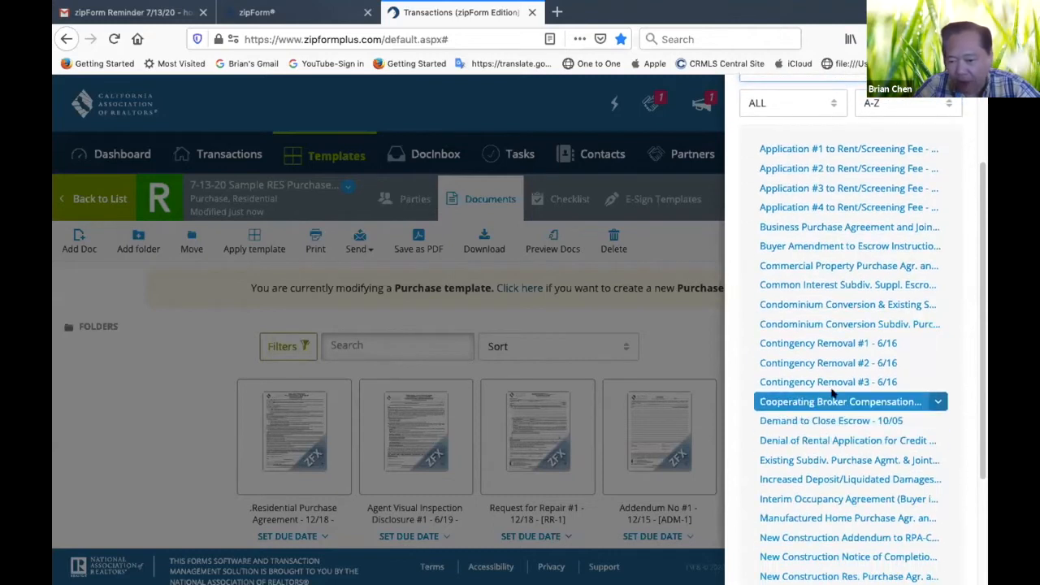
pyautogui.scroll(-2, 851, 458)
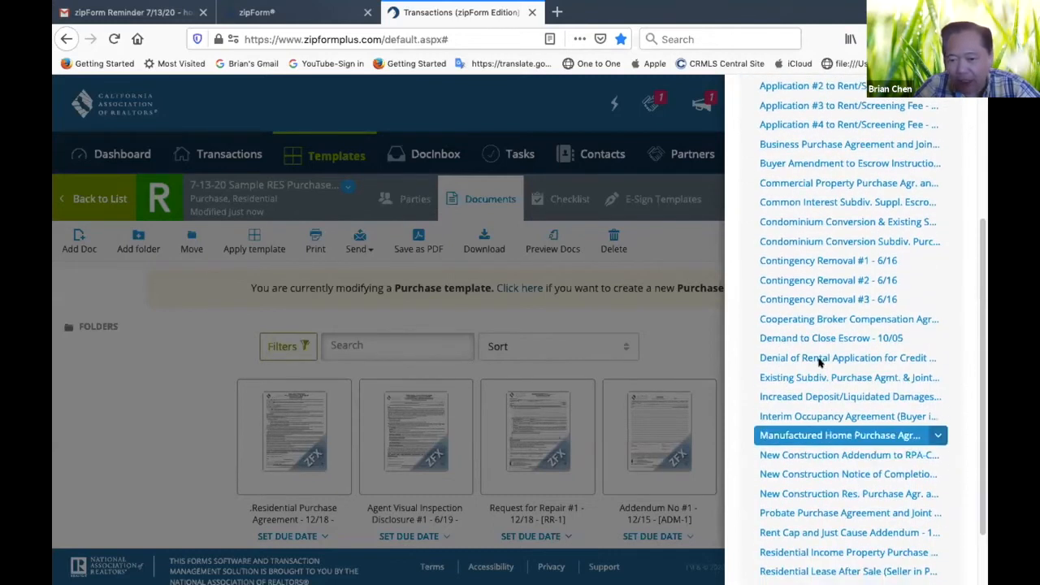
pyautogui.scroll(-1, 822, 370)
pyautogui.scroll(2, 822, 370)
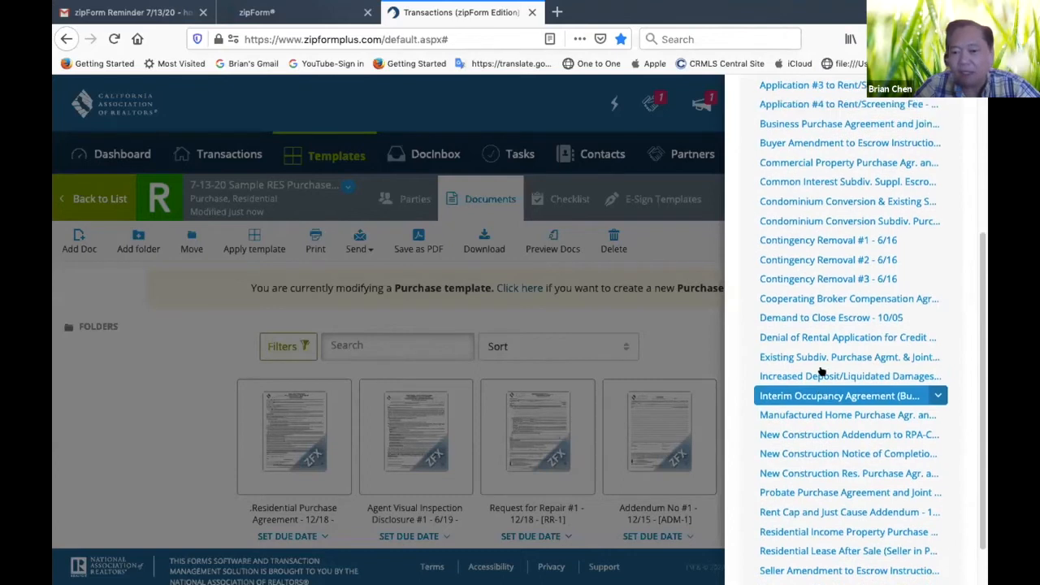
pyautogui.click(806, 300)
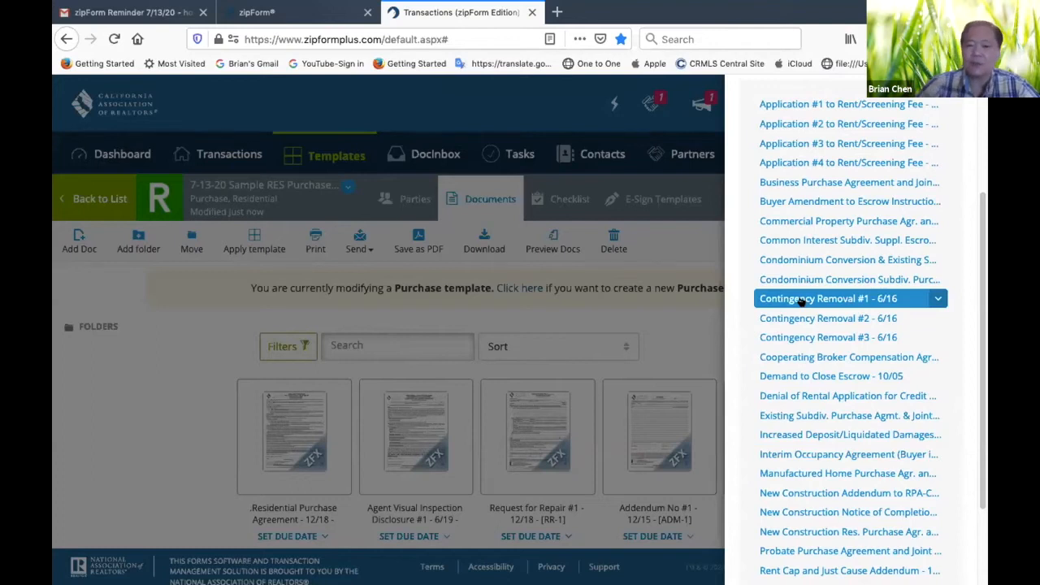
pyautogui.click(669, 354)
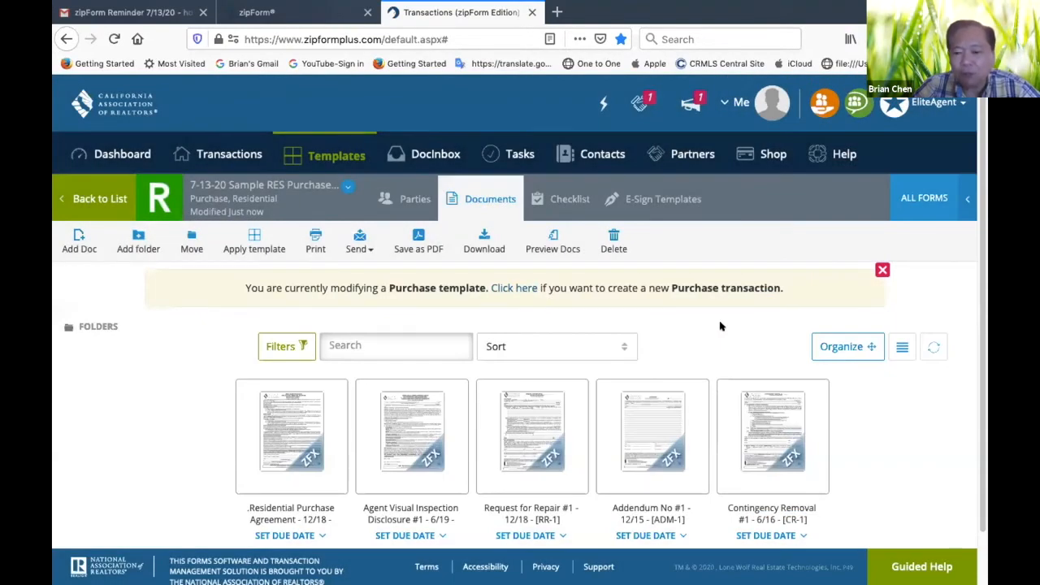
# Reopen the form library, add Contingency Removal #2 - 6/16 to the template and close the library again
pyautogui.click(924, 187)
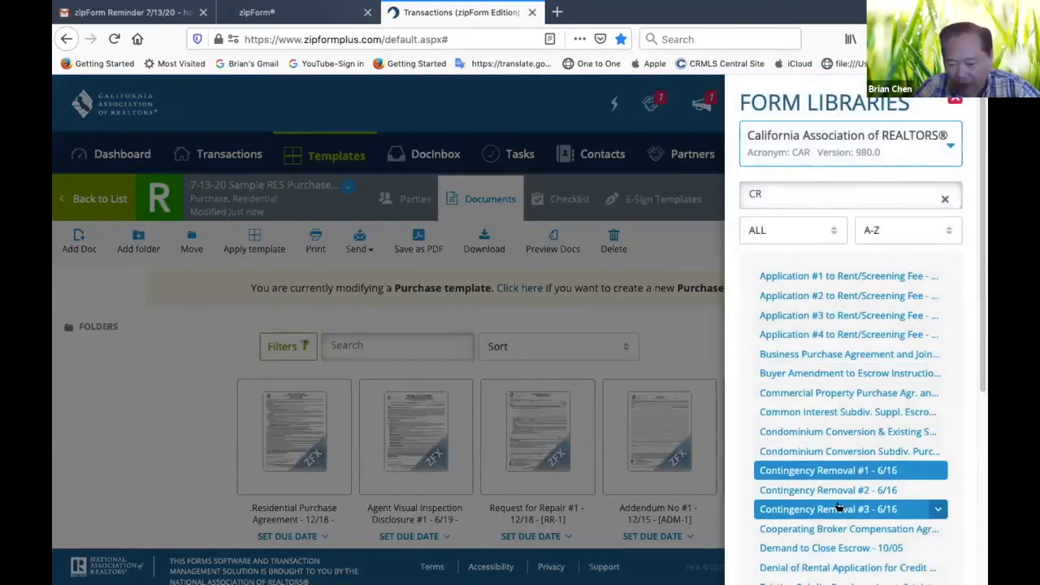
pyautogui.click(834, 491)
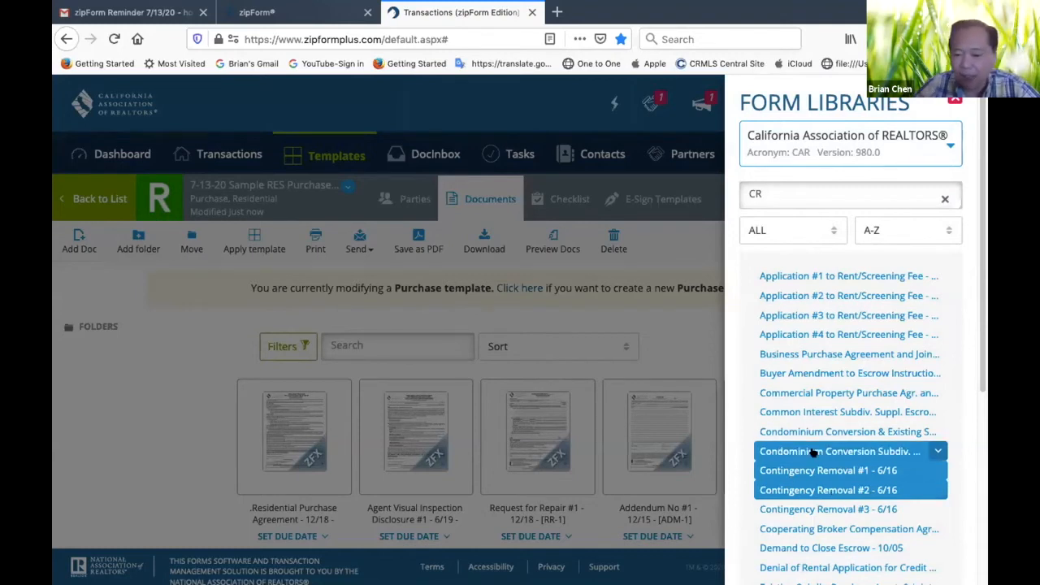
pyautogui.scroll(-4, 817, 395)
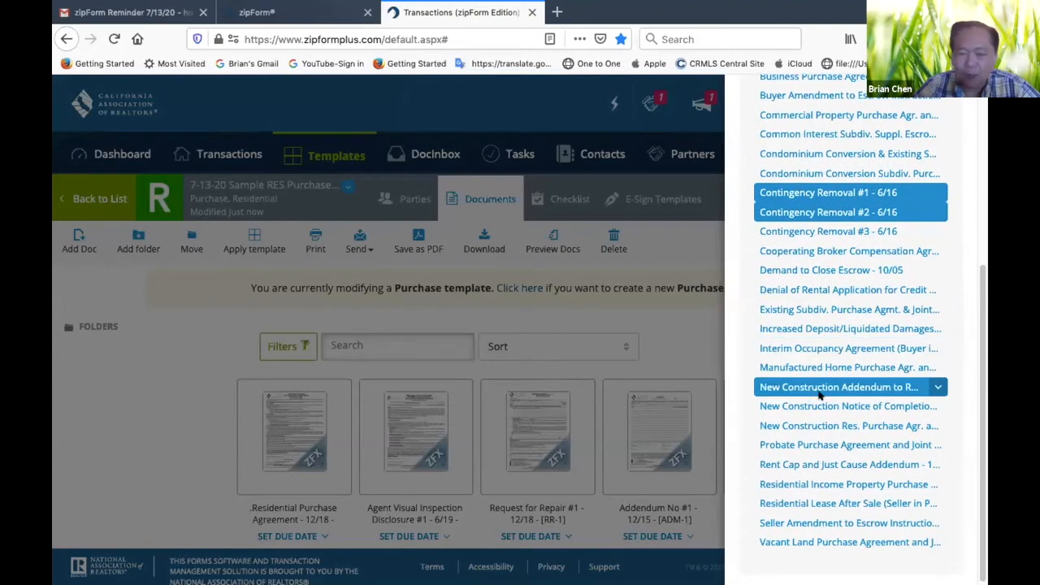
pyautogui.click(675, 368)
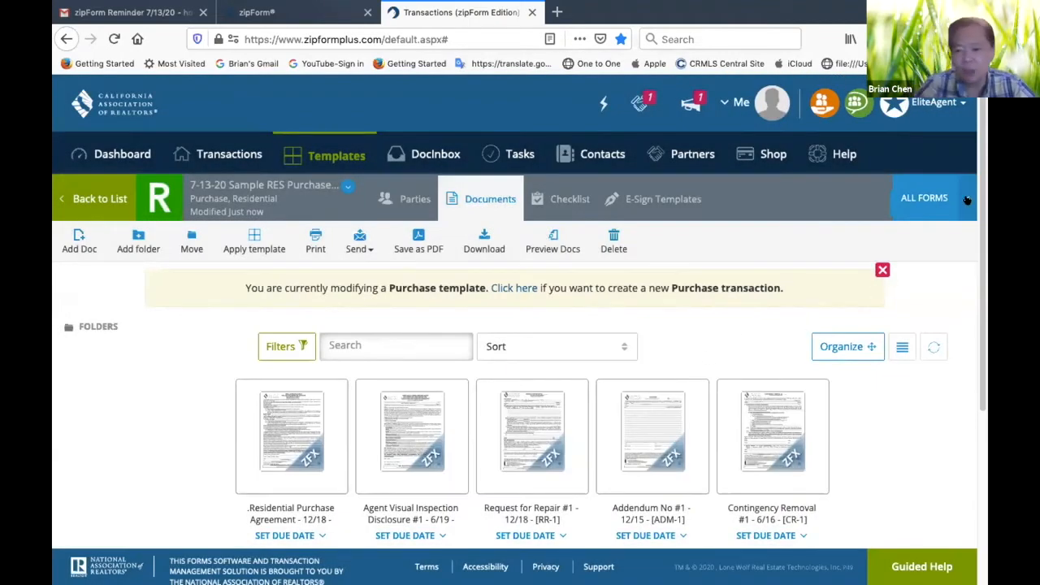
# Reopen the form library and add the Cooperating Broker Compensation form from the "CR" results to the template
pyautogui.click(922, 197)
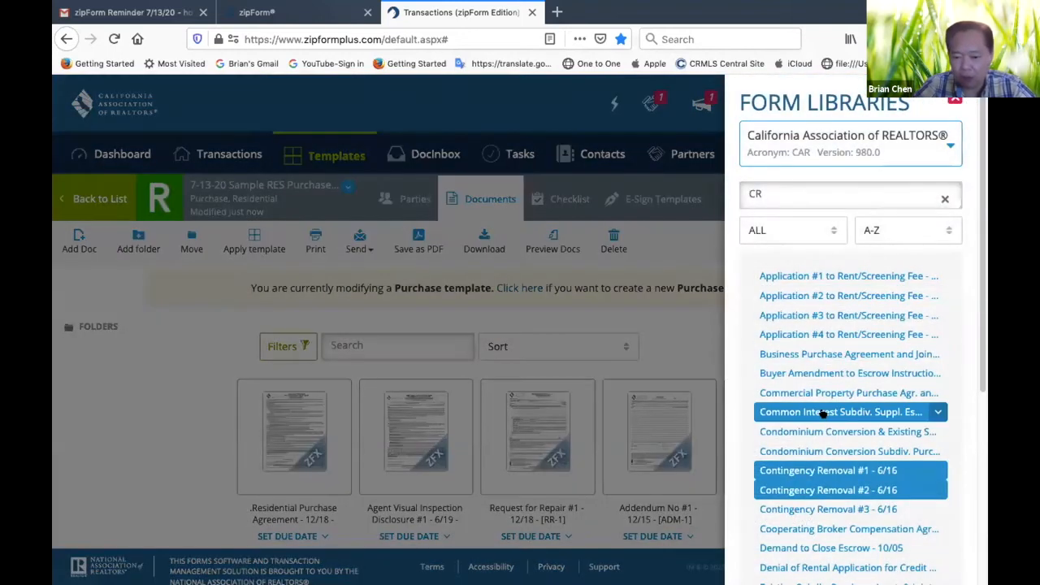
pyautogui.scroll(-2, 822, 376)
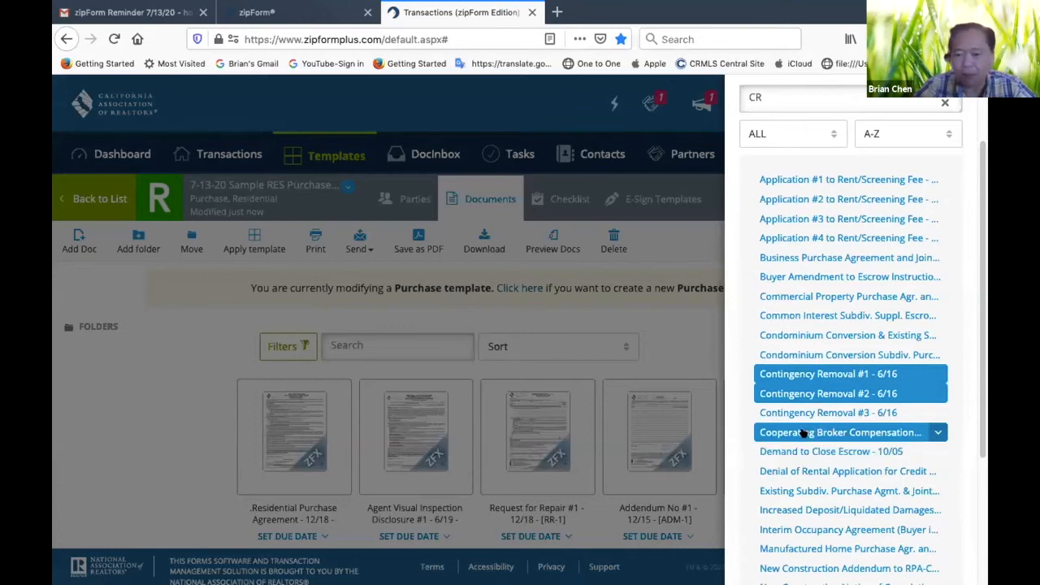
pyautogui.click(802, 433)
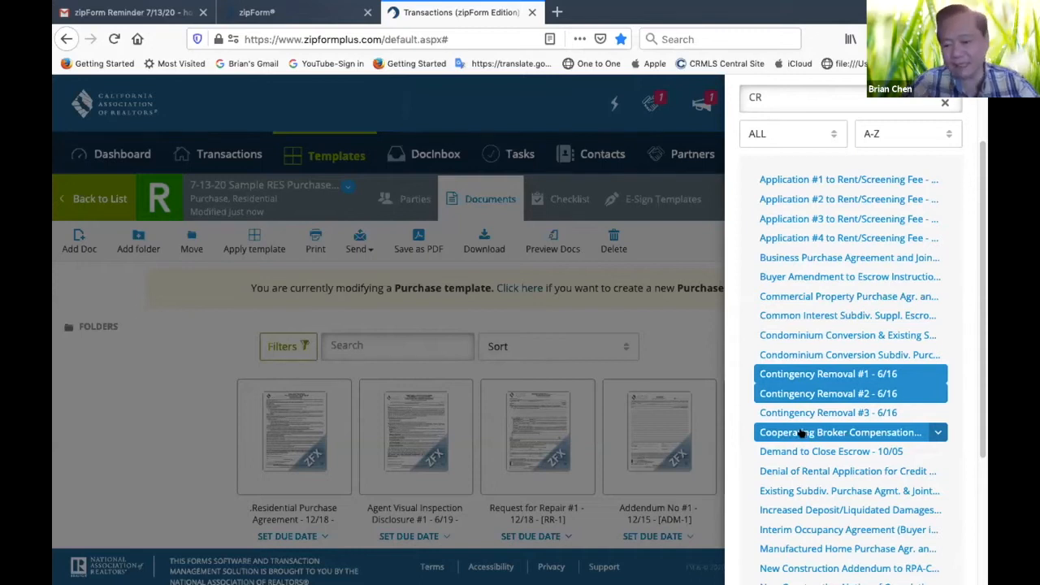
pyautogui.scroll(-4, 747, 323)
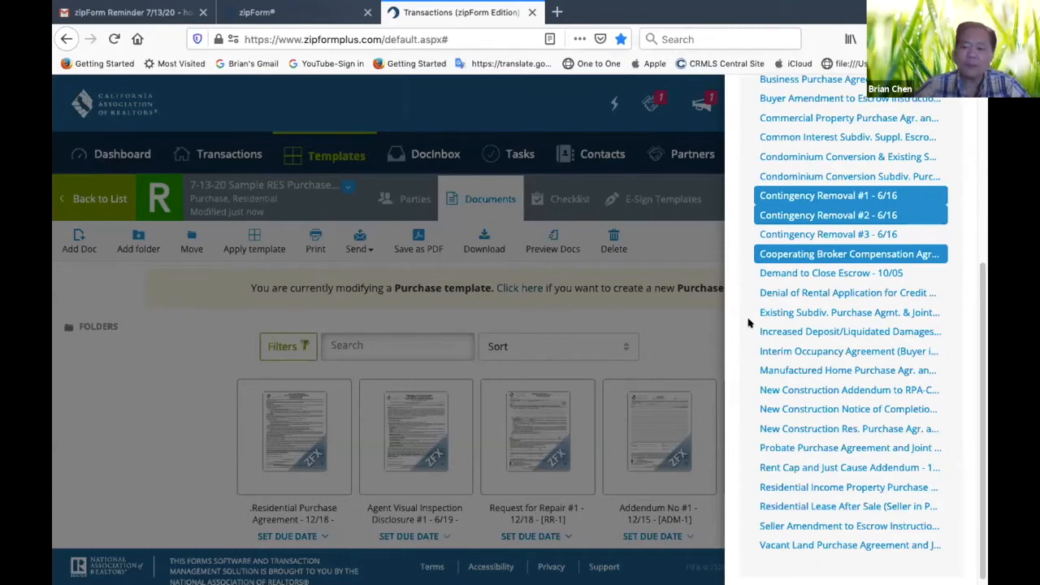
# Search the form library for "verifi", add Verification of Property Condition - 4/07 to the template and close the library
pyautogui.scroll(6, 747, 323)
pyautogui.click(792, 196)
pyautogui.press('BackSpace')
pyautogui.press('BackSpace')
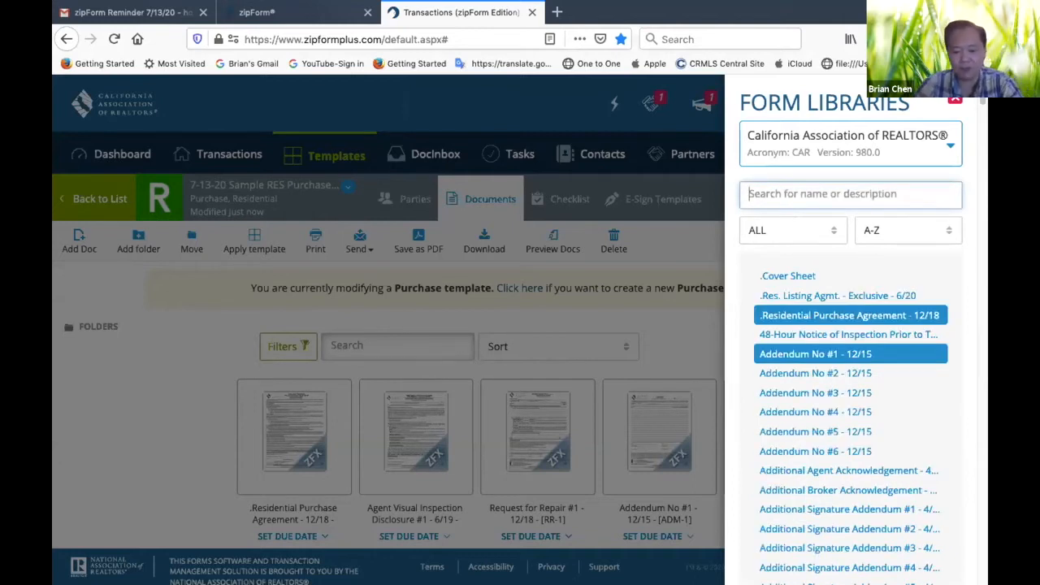
pyautogui.write('veri')
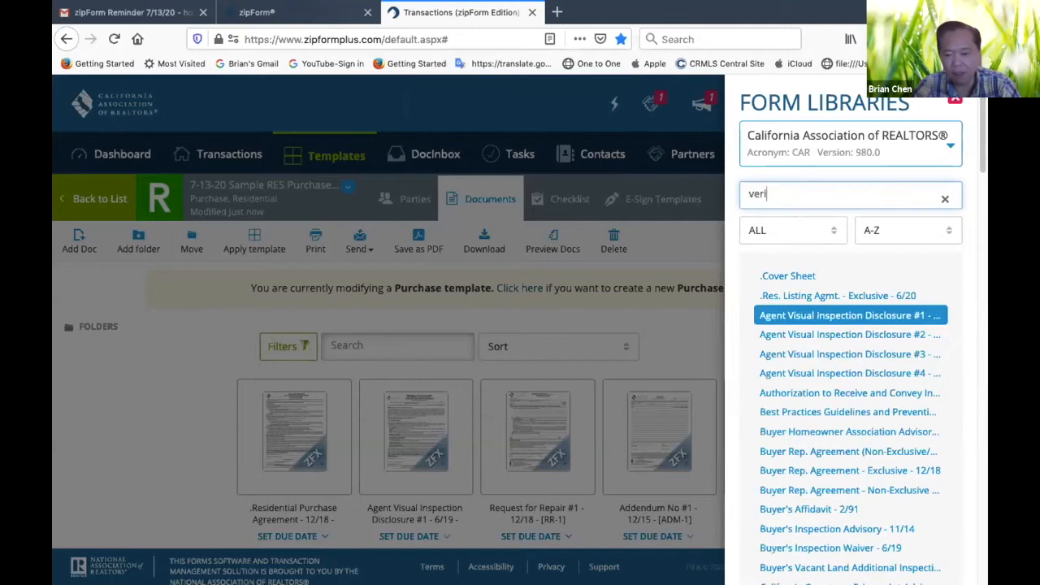
pyautogui.write('fi')
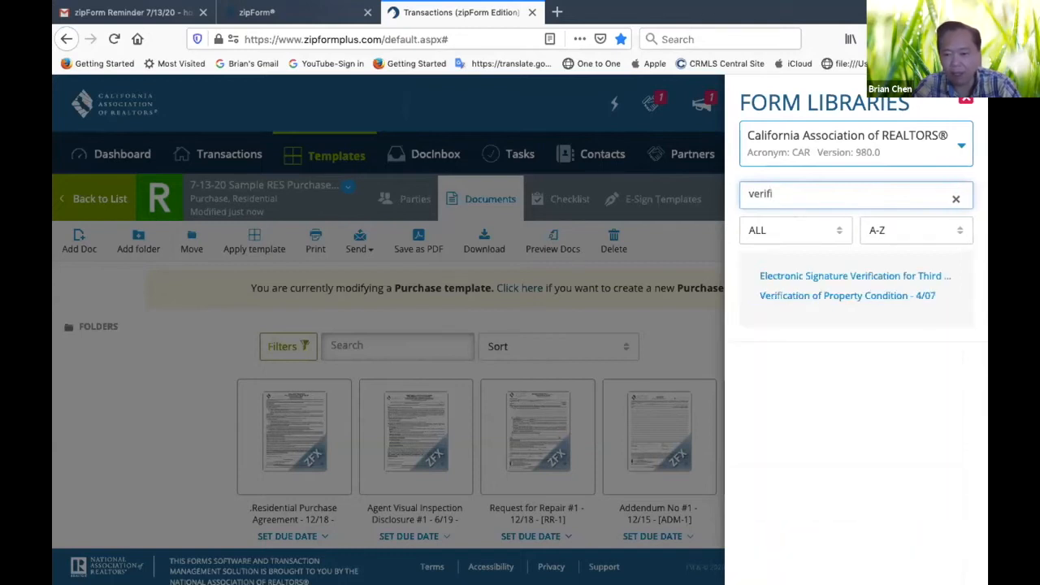
pyautogui.click(811, 296)
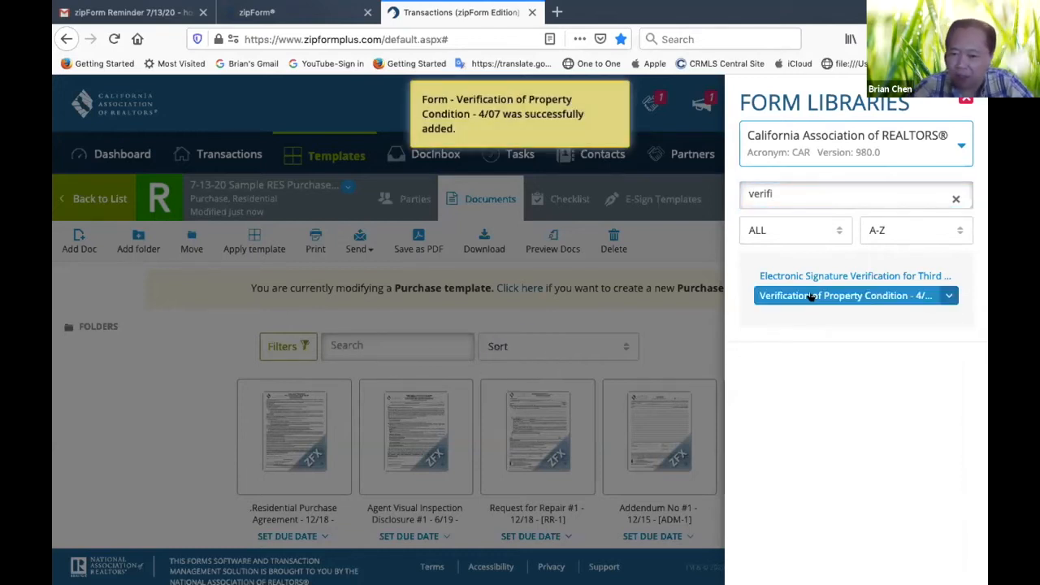
pyautogui.click(687, 336)
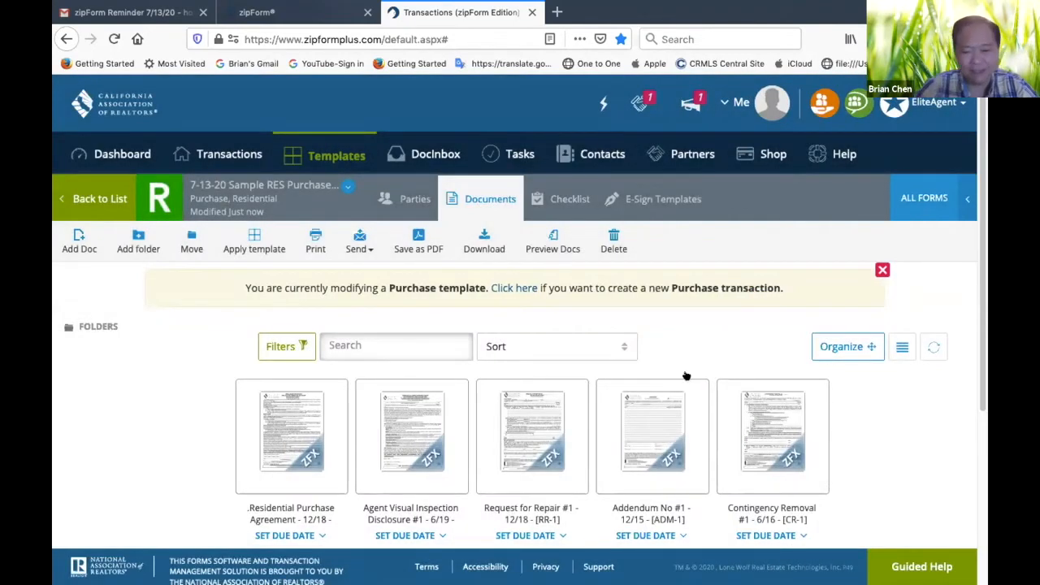
# Review the forms collected in the template and open the Residential Purchase Agreement - 12/18
pyautogui.scroll(-5, 710, 441)
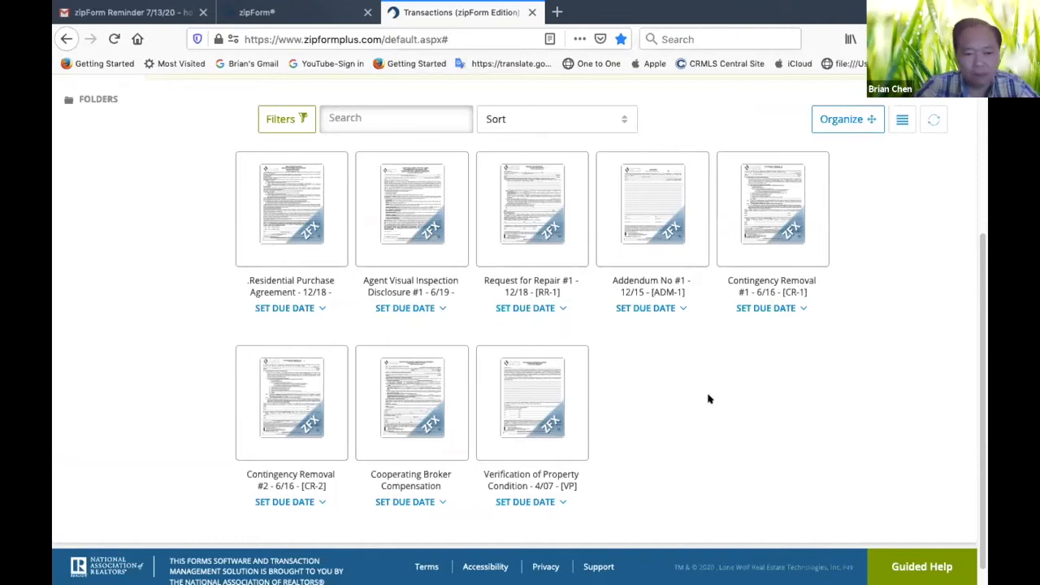
pyautogui.scroll(1, 708, 399)
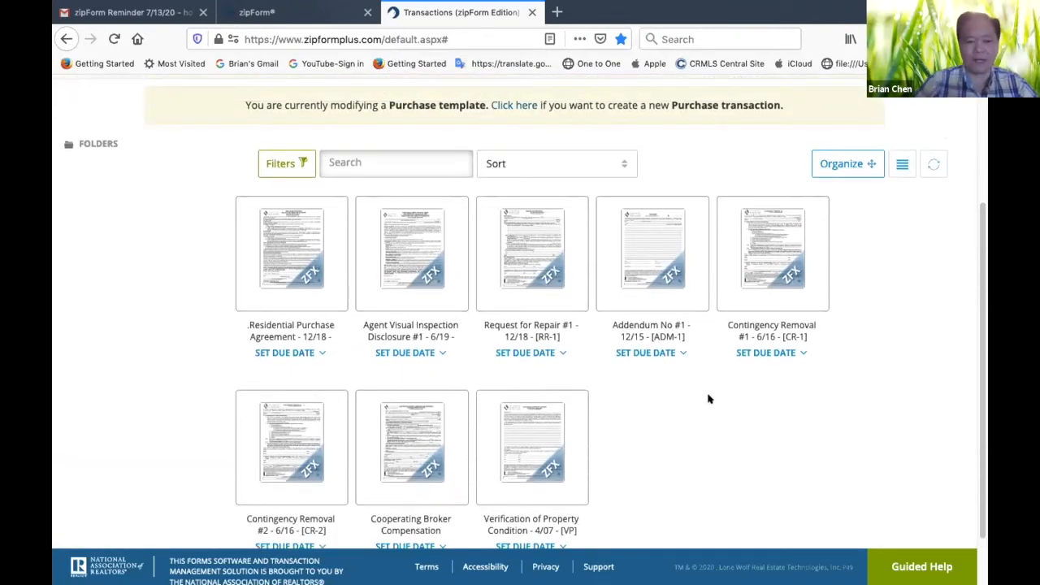
pyautogui.click(297, 259)
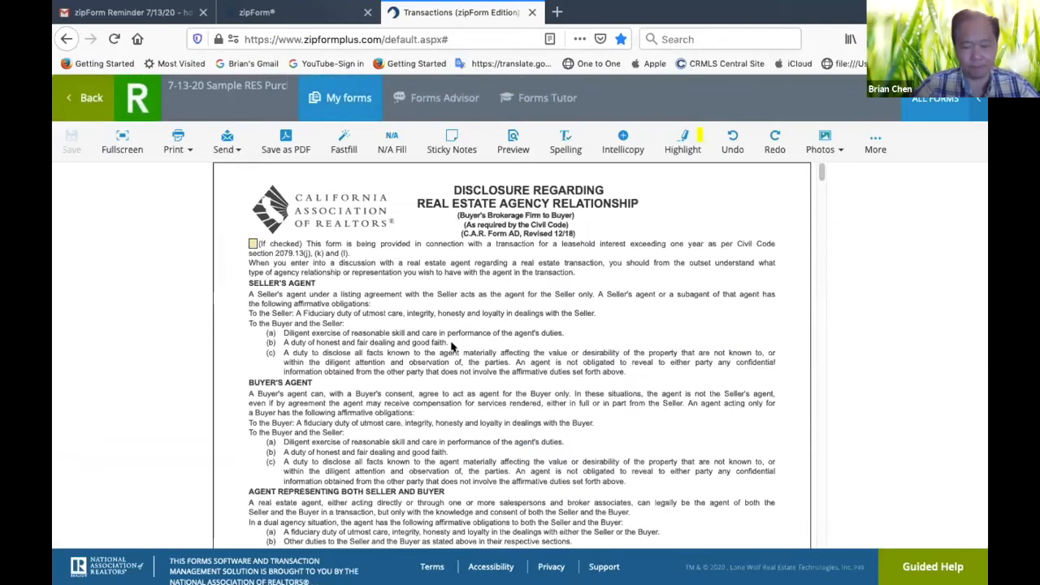
# Set US National Realty as the agent's brokerage firm in the agency disclosure's signature block
pyautogui.scroll(-5, 453, 341)
pyautogui.scroll(-3, 452, 339)
pyautogui.scroll(2, 451, 339)
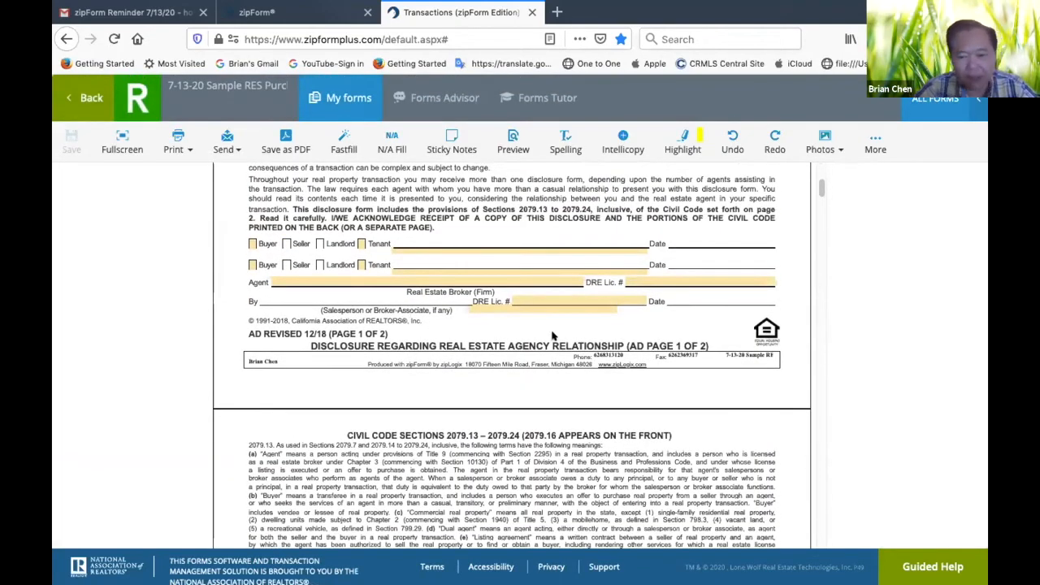
pyautogui.click(580, 299)
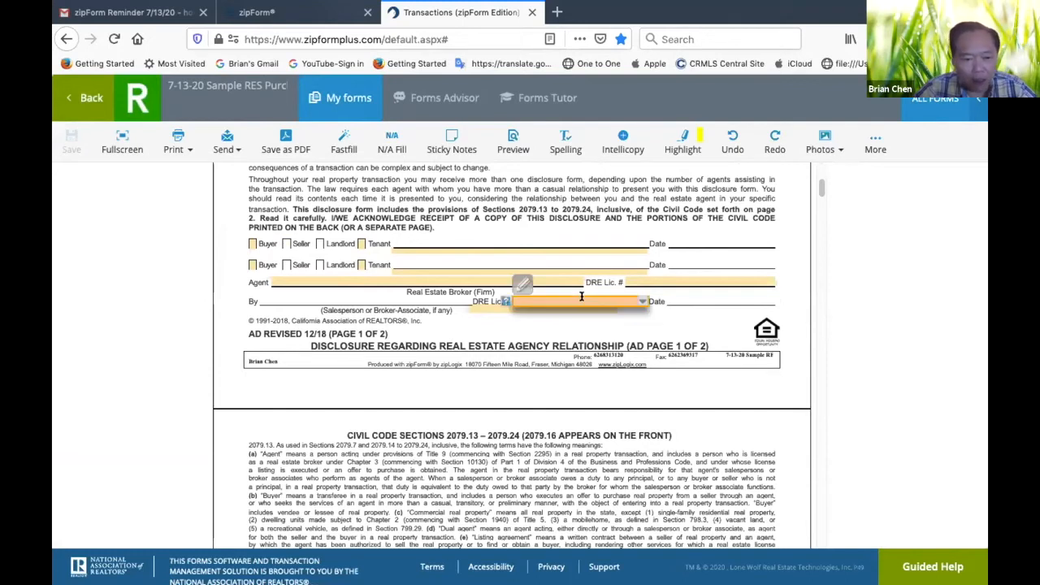
pyautogui.click(674, 279)
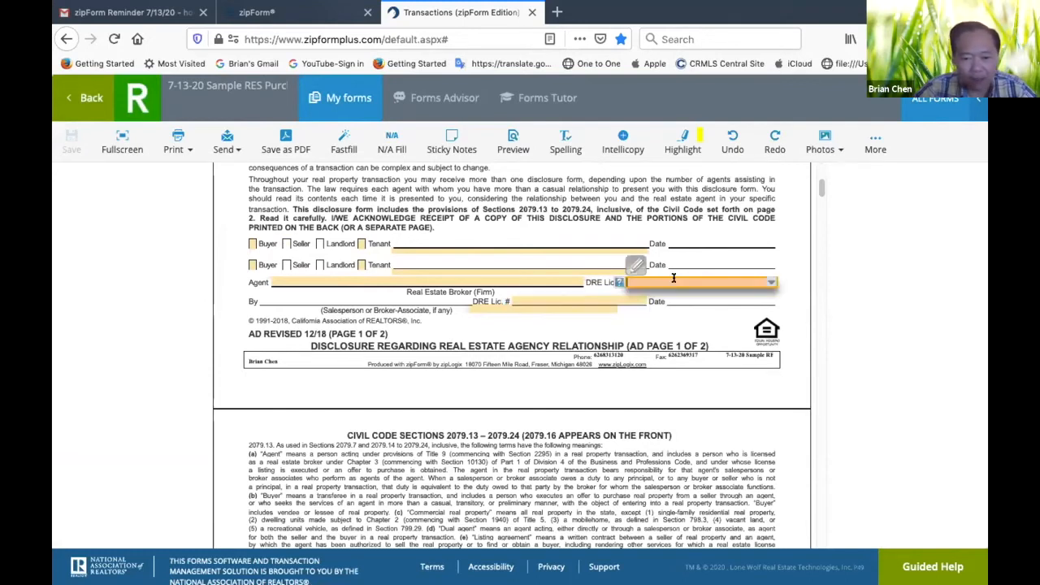
pyautogui.click(573, 280)
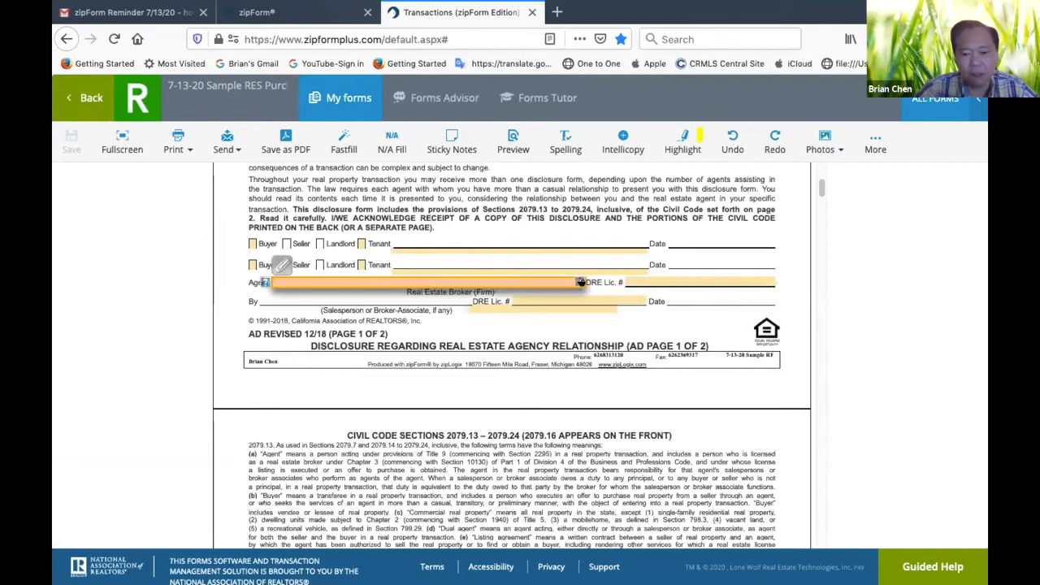
pyautogui.click(576, 281)
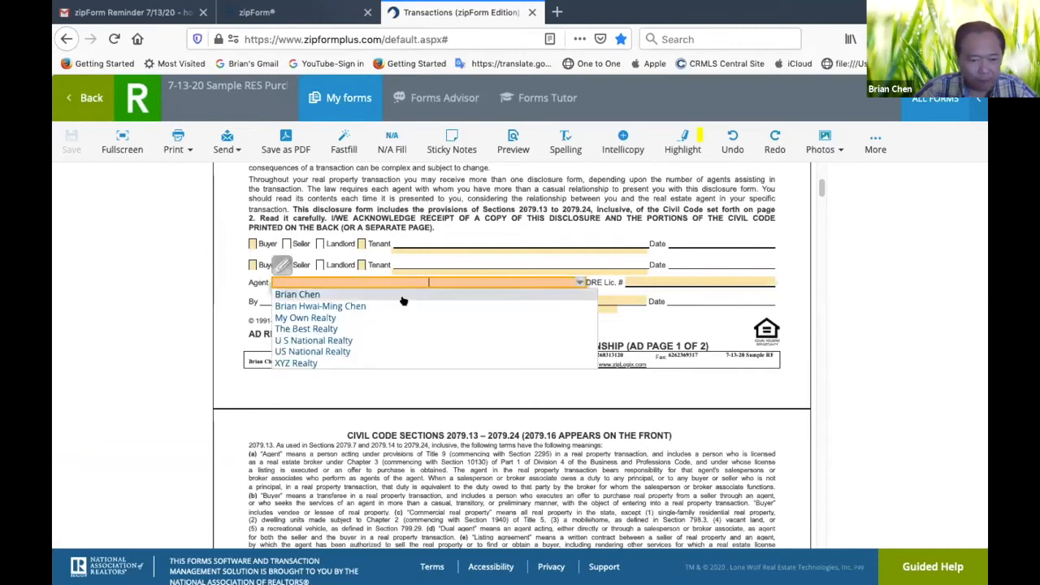
pyautogui.click(345, 352)
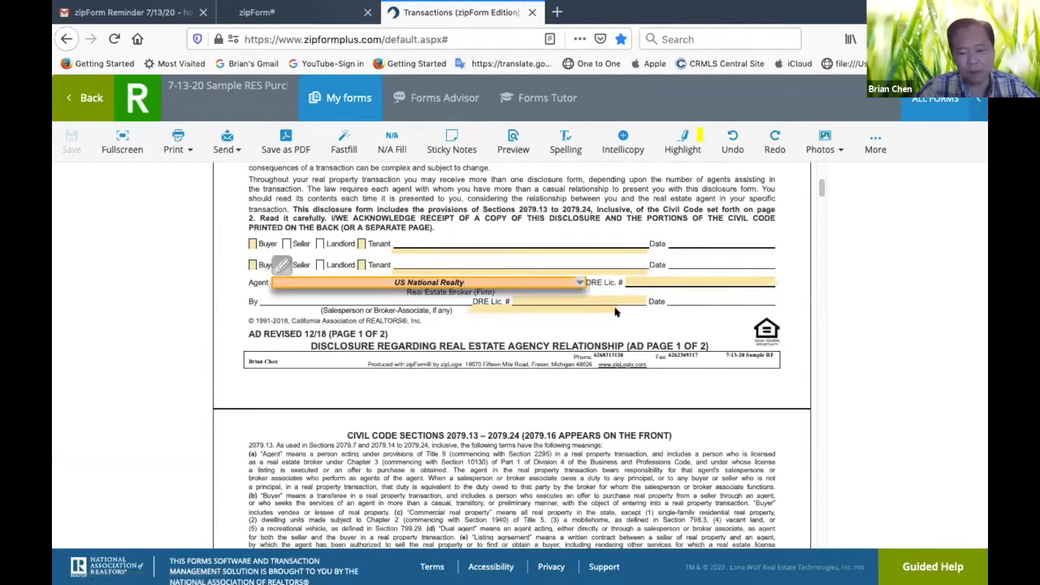
# Mark both signature lines of the agency disclosure as Buyer
pyautogui.moveTo(730, 582)
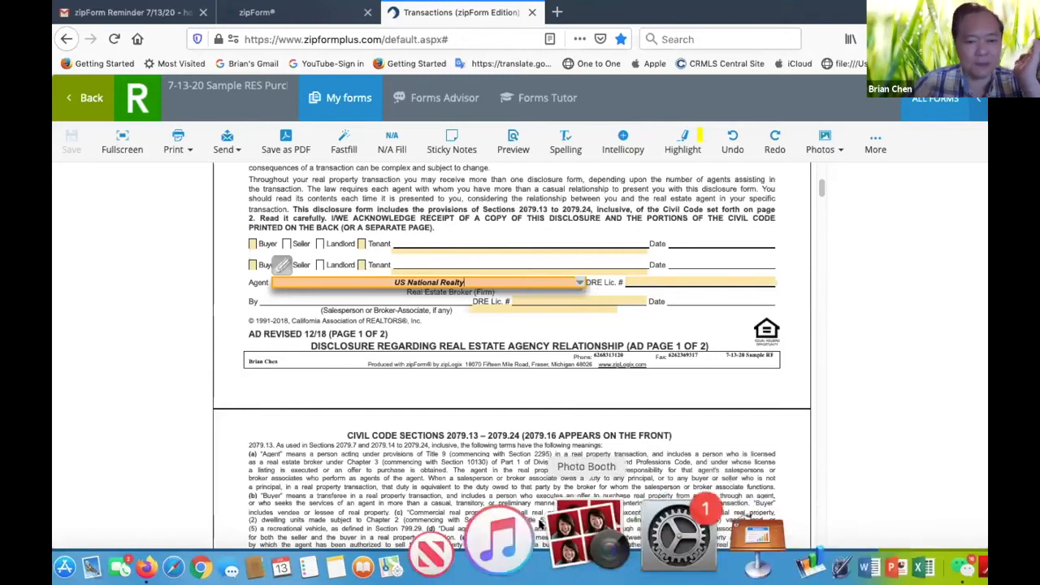
pyautogui.click(252, 244)
pyautogui.click(252, 265)
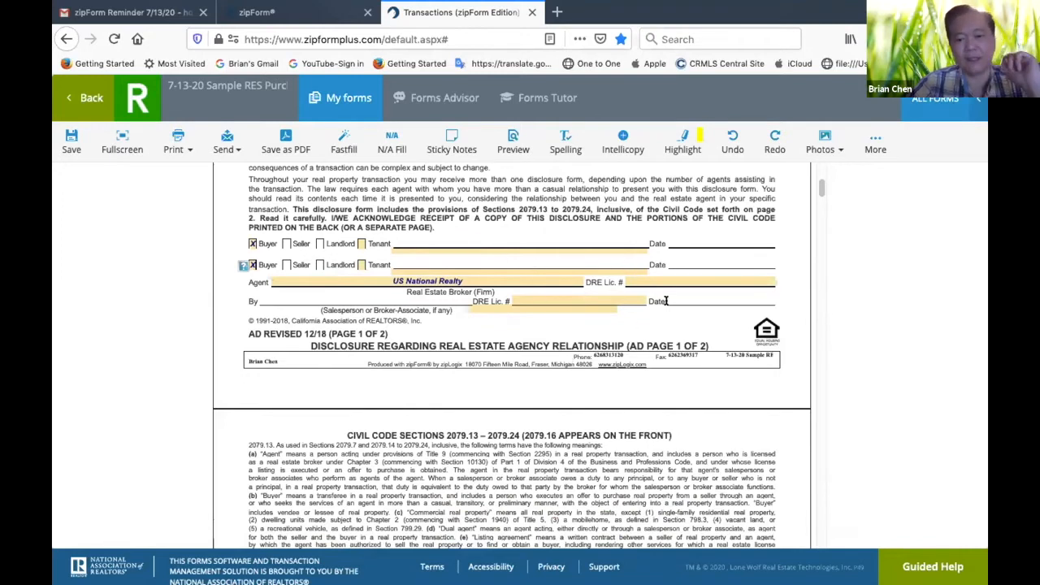
# Enter the DRE license numbers of the brokerage firm and the salesperson in the agency disclosure
pyautogui.click(677, 276)
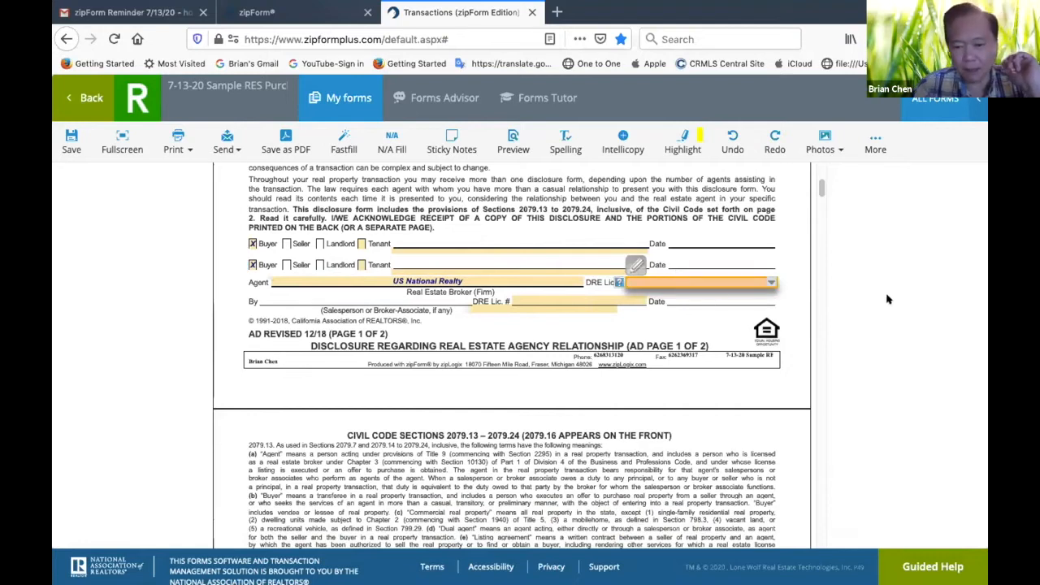
pyautogui.write('01918023')
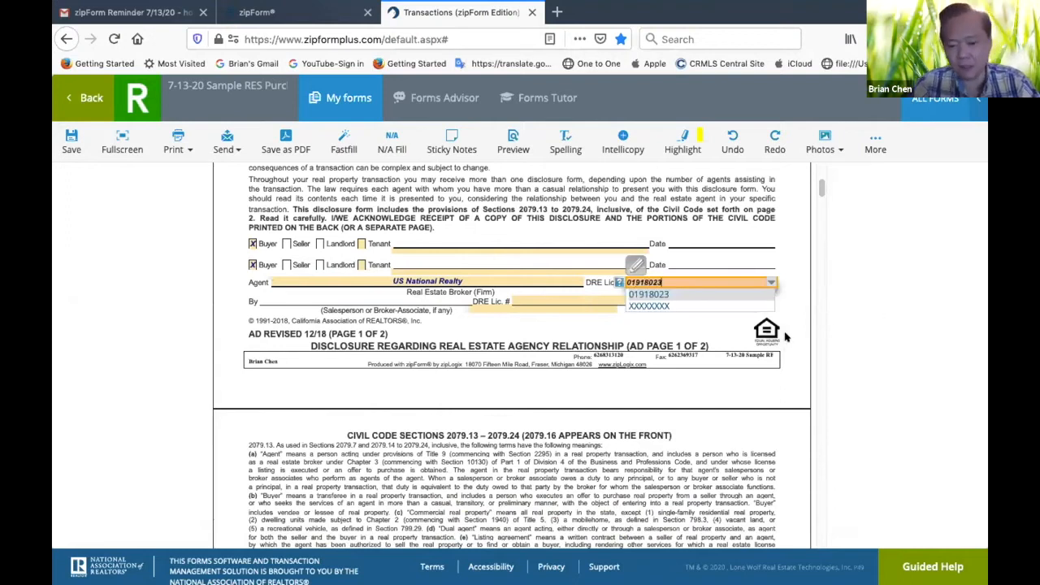
pyautogui.click(677, 325)
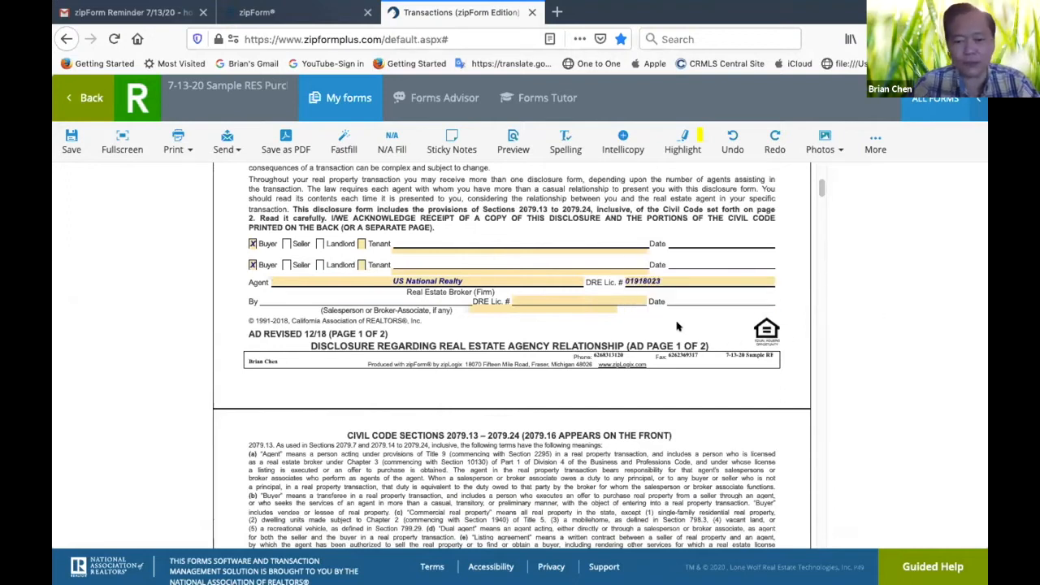
pyautogui.click(526, 296)
pyautogui.write('01021734')
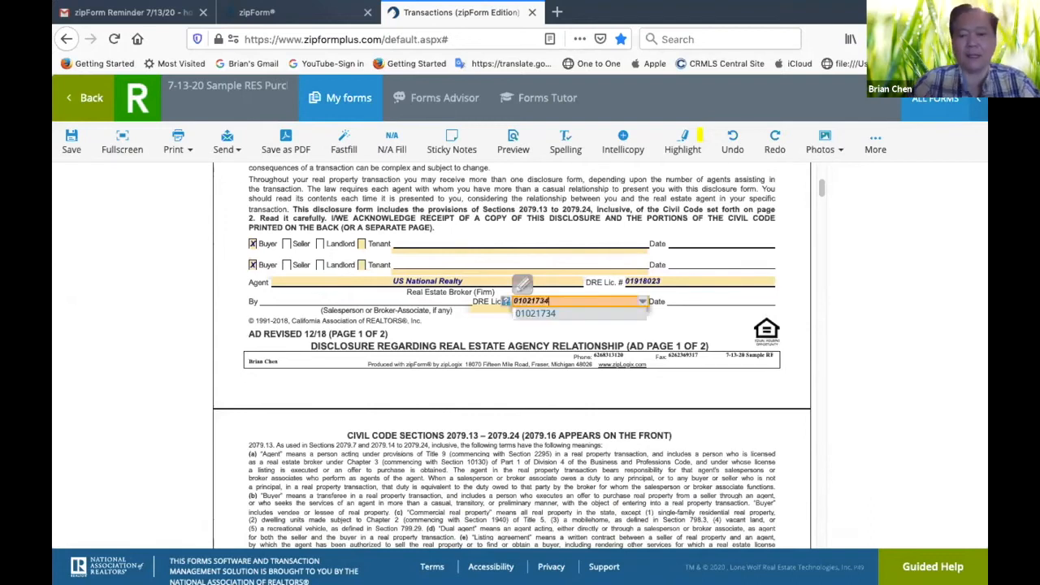
pyautogui.click(650, 339)
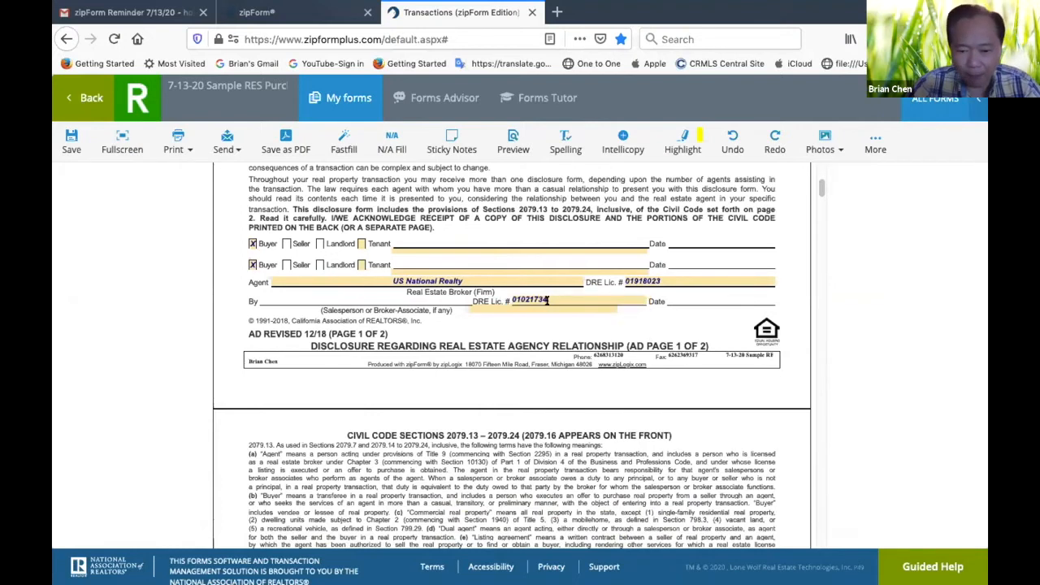
# Fill in the salesperson's full name below the agent signature line from the saved entries
pyautogui.click(548, 309)
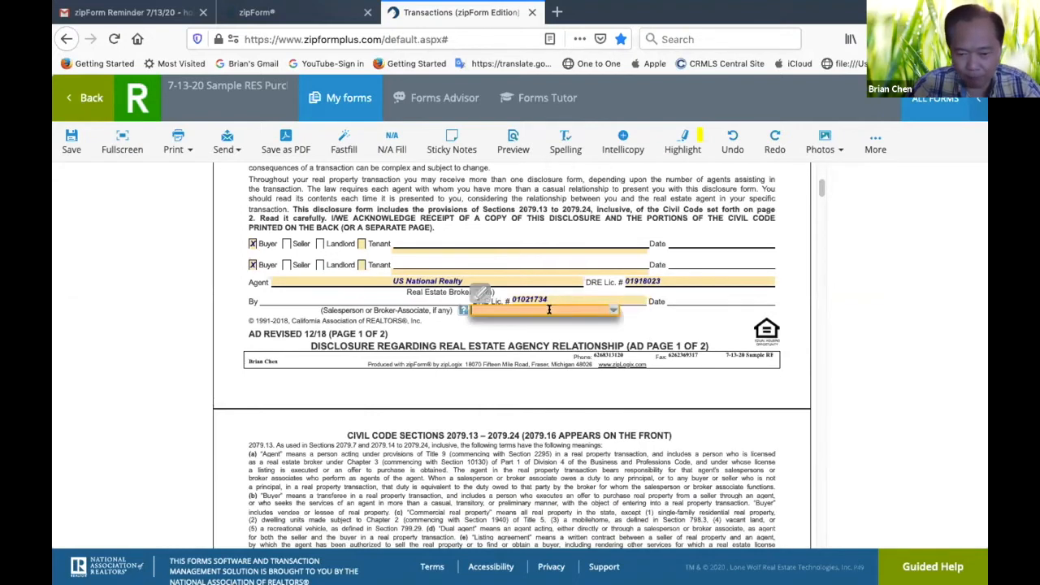
pyautogui.click(612, 311)
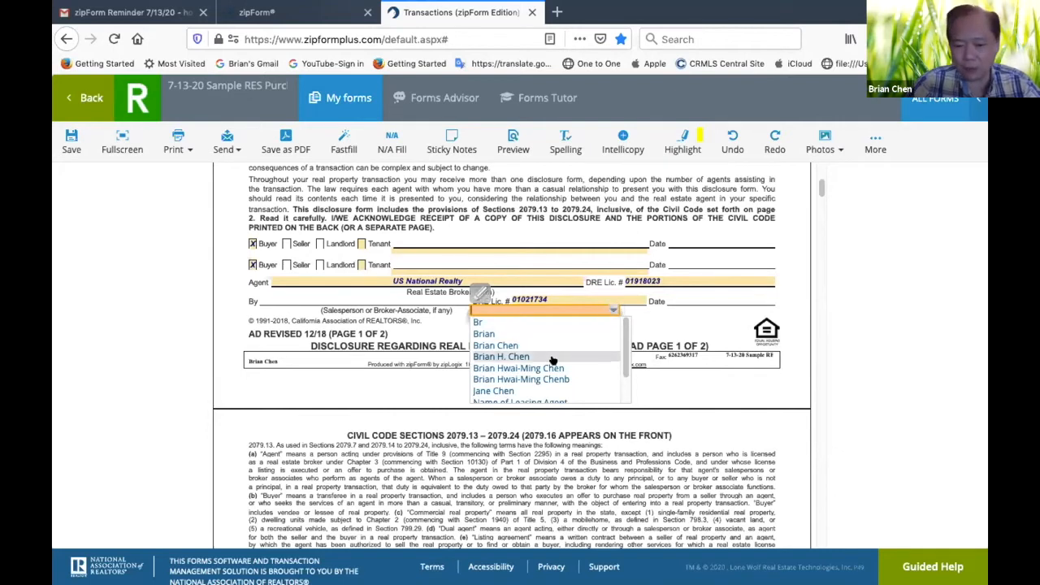
pyautogui.click(521, 371)
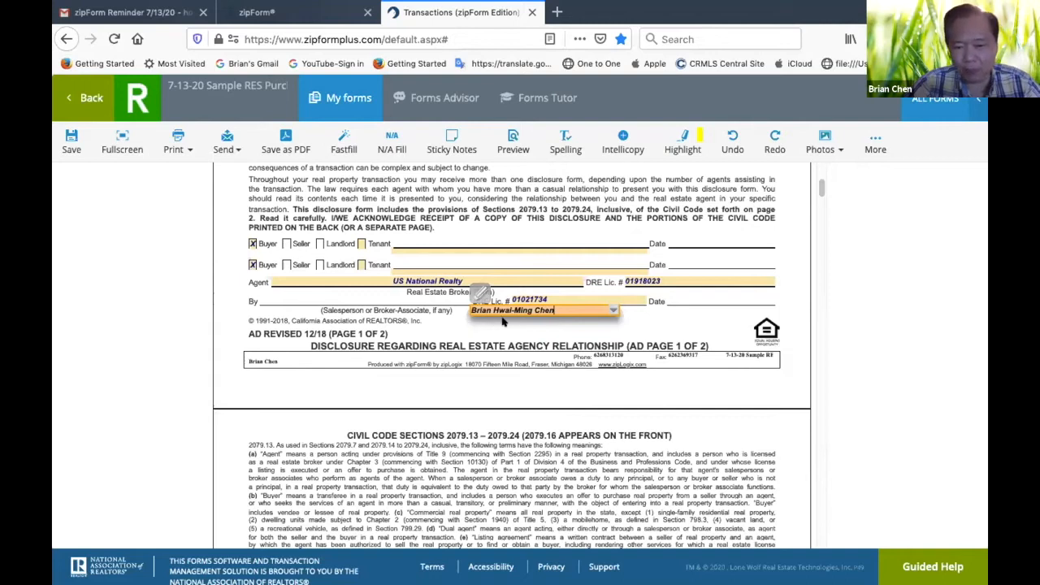
pyautogui.click(591, 344)
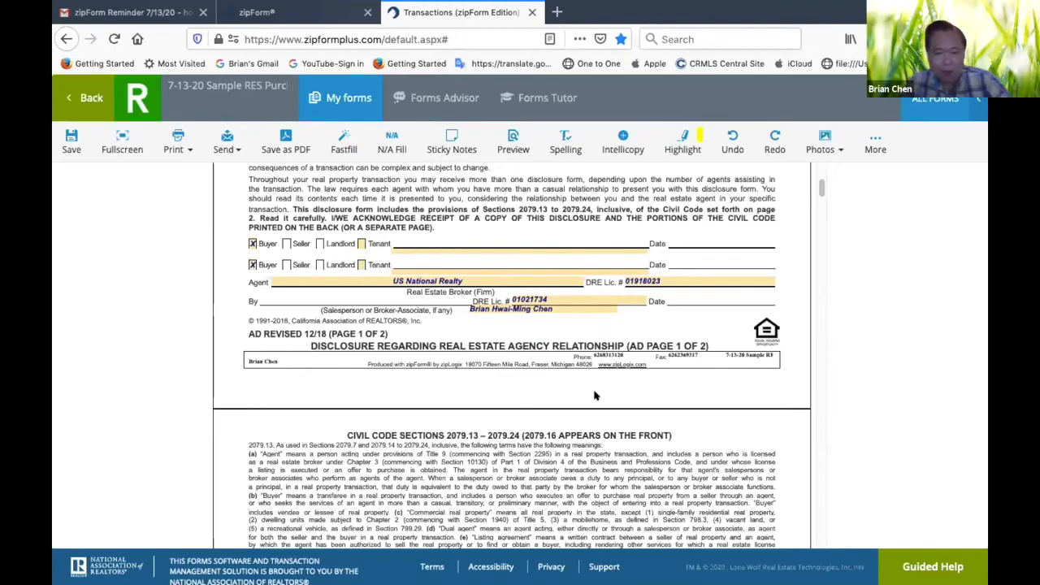
# Check how the brokerage and agent details carry over into the following forms, including the Possible Representation form and the purchase agreement
pyautogui.scroll(-10, 594, 395)
pyautogui.scroll(-8, 594, 396)
pyautogui.scroll(3, 593, 391)
pyautogui.scroll(15, 594, 393)
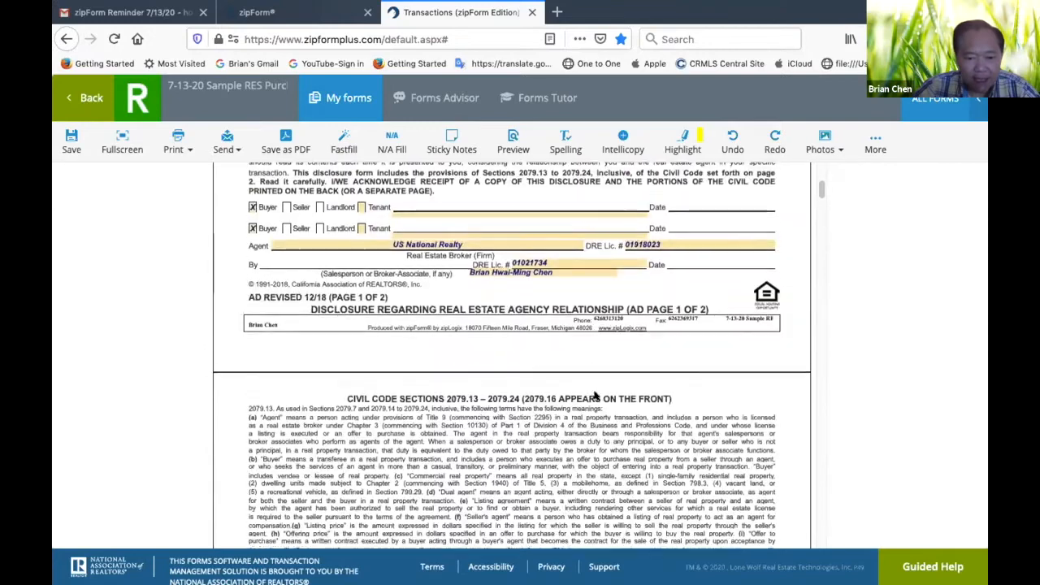
pyautogui.scroll(6, 593, 396)
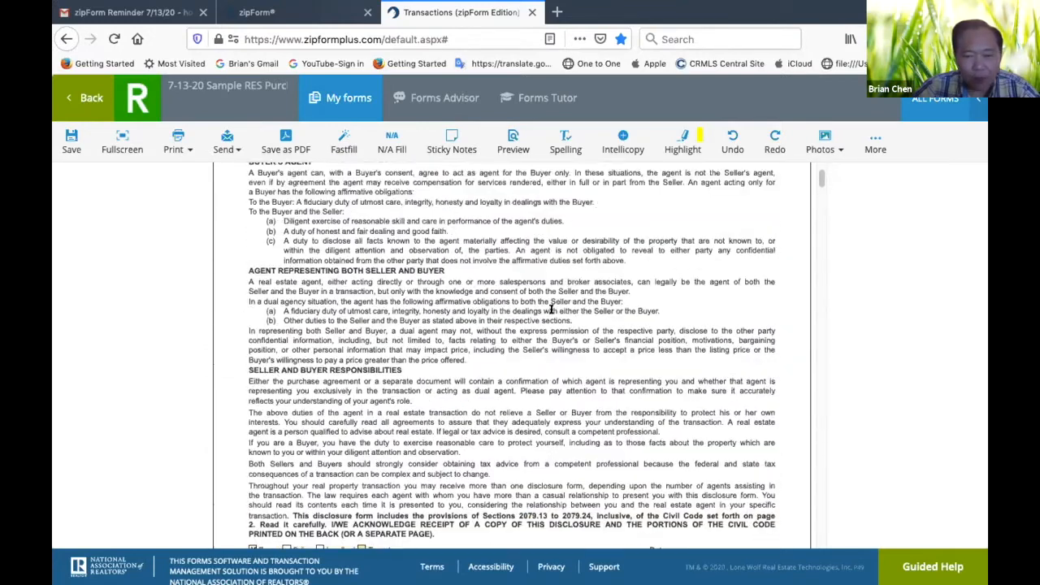
pyautogui.scroll(3, 550, 311)
pyautogui.scroll(-20, 551, 311)
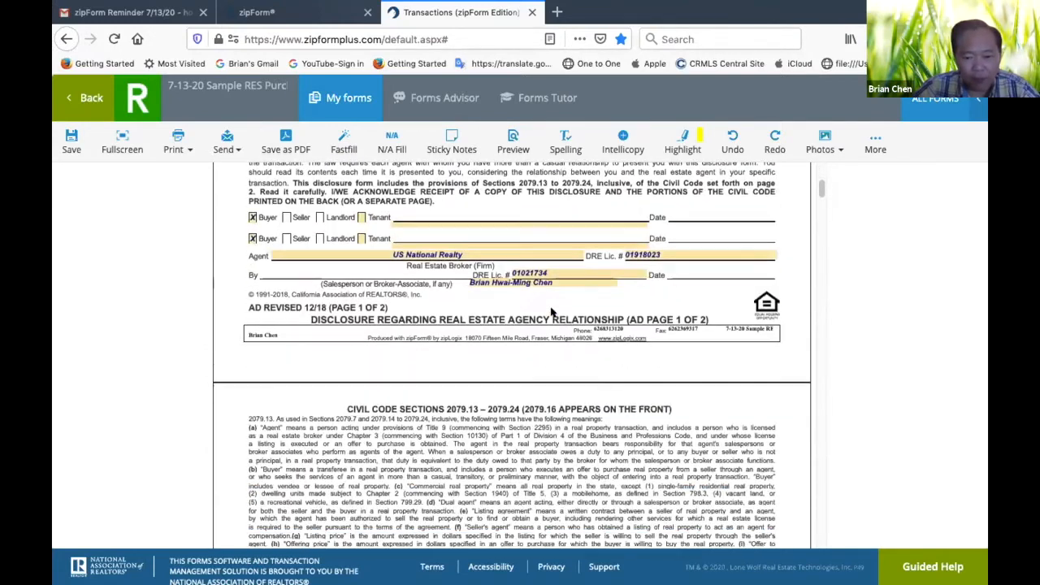
pyautogui.scroll(-5, 551, 311)
pyautogui.scroll(1, 551, 312)
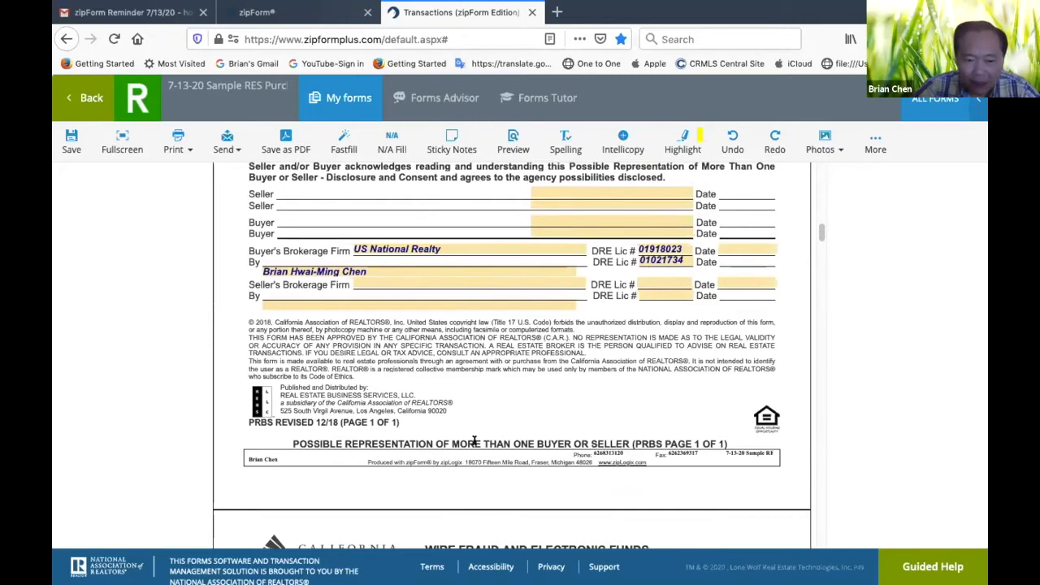
pyautogui.scroll(-15, 474, 441)
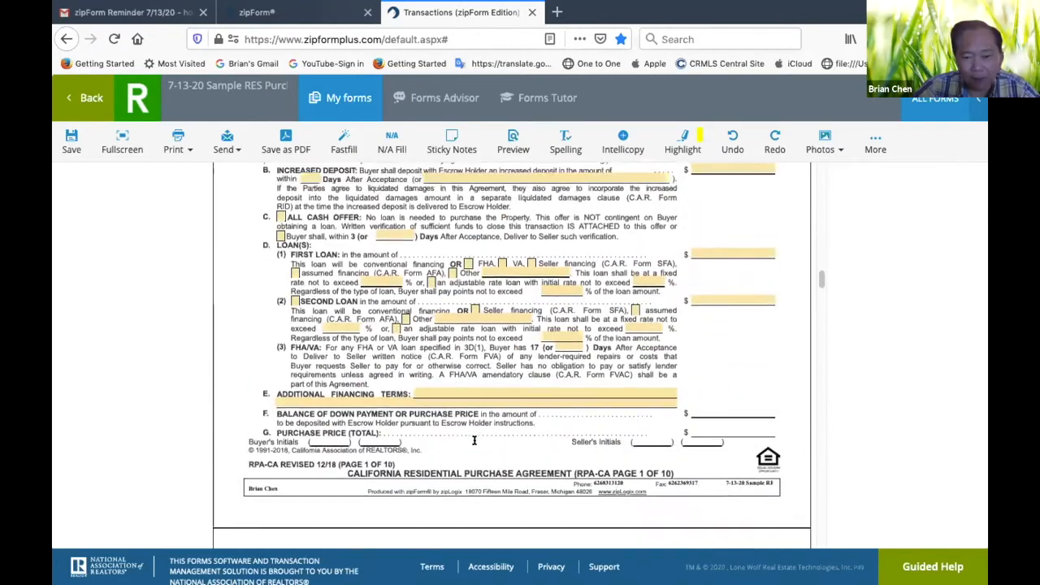
# In the purchase agreement, set close of escrow to 30 days after acceptance and mark the buyer's brokerage and agent as representing the buyer only
pyautogui.scroll(6, 474, 441)
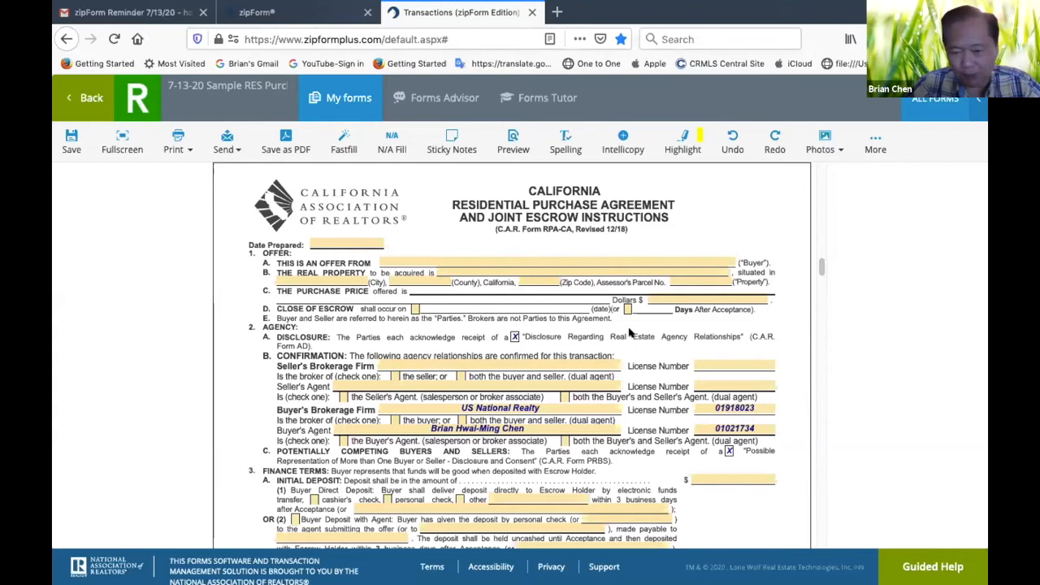
pyautogui.click(626, 308)
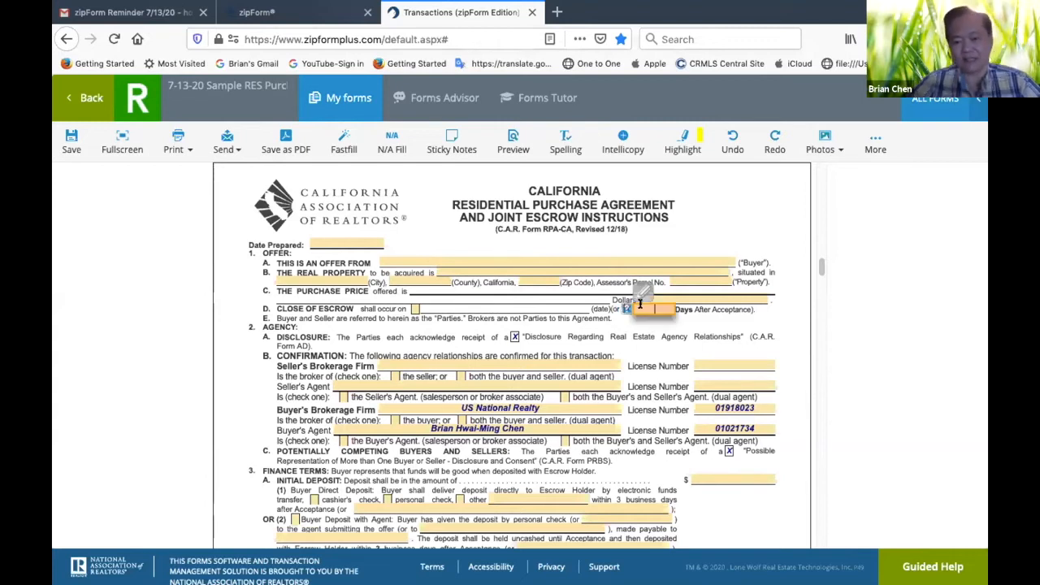
pyautogui.write('30')
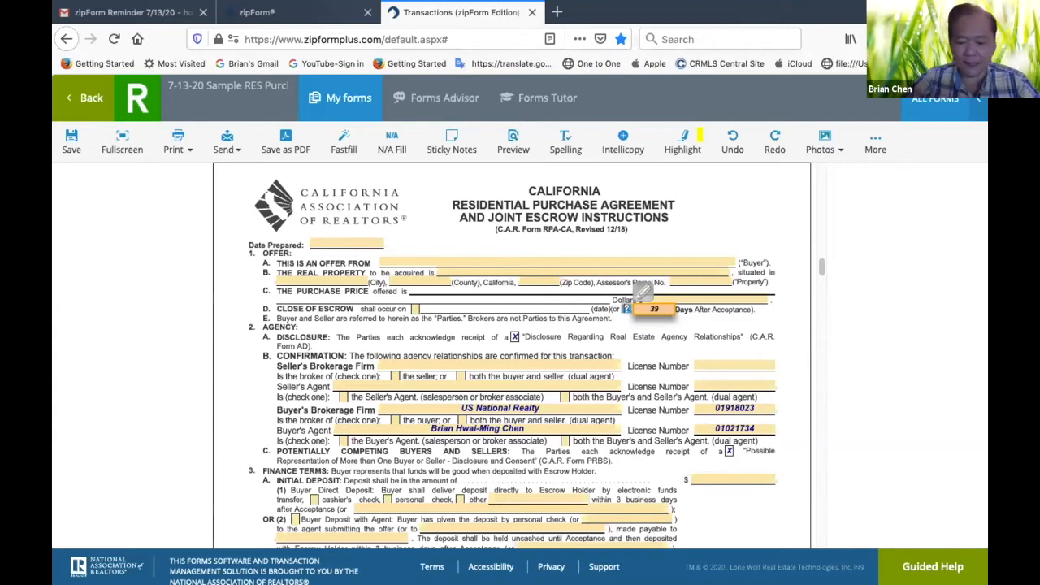
pyautogui.click(656, 360)
pyautogui.scroll(-3, 655, 404)
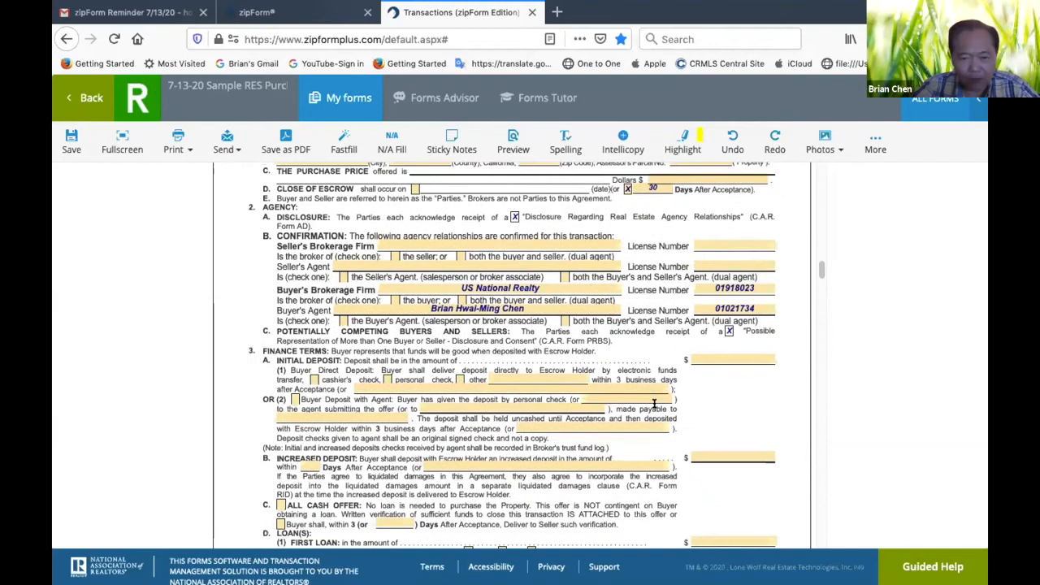
pyautogui.click(394, 299)
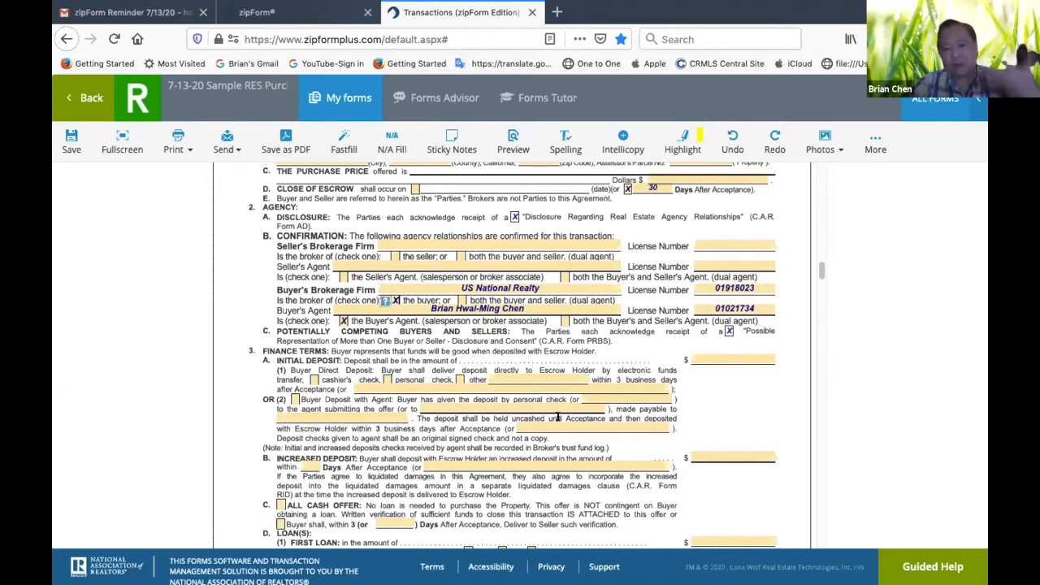
# Set the maximum points for the first loan to 1% of the loan amount in the finance terms
pyautogui.scroll(-1, 641, 404)
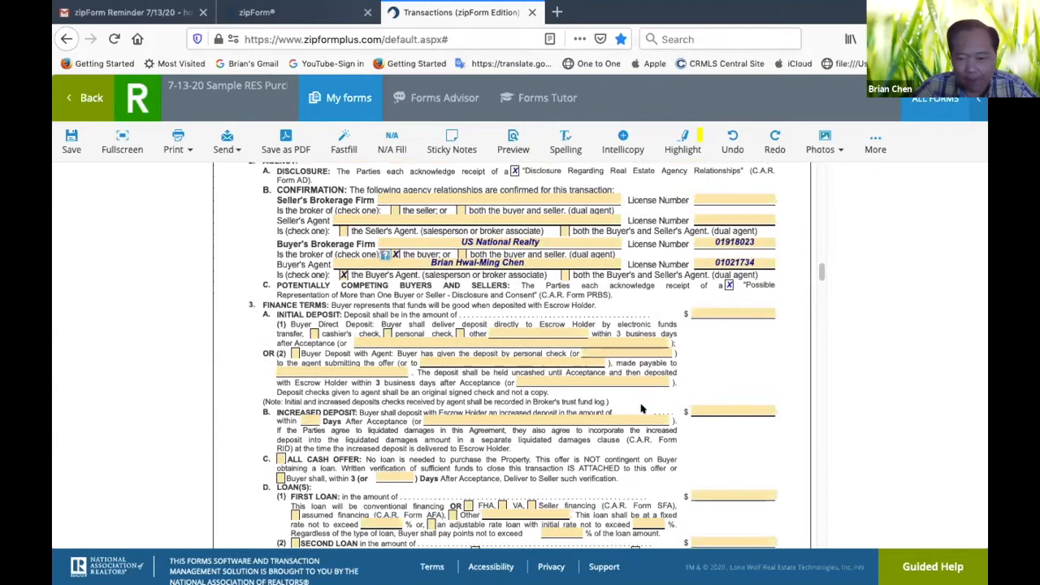
pyautogui.scroll(-4, 735, 409)
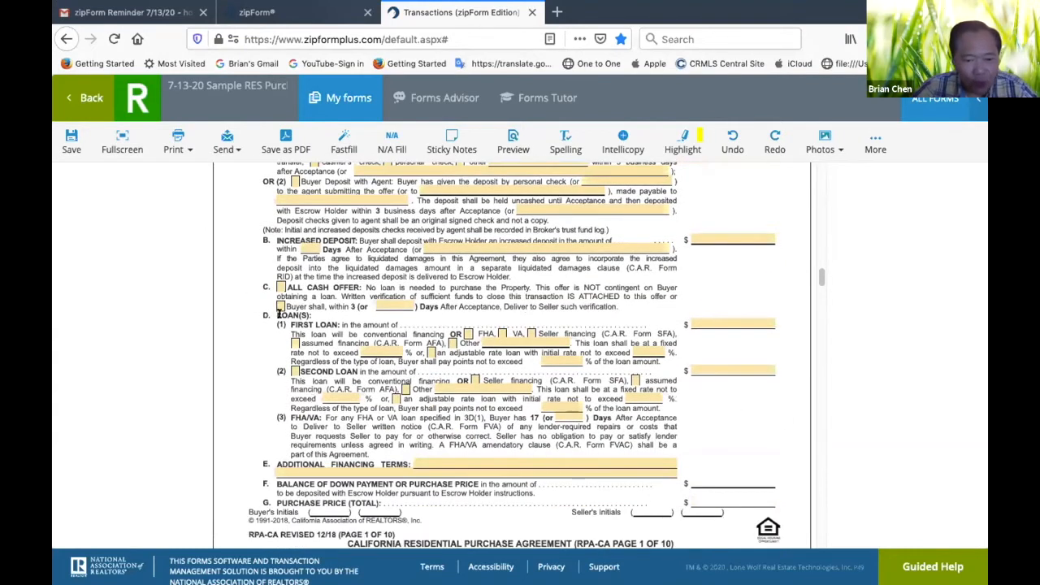
pyautogui.click(387, 346)
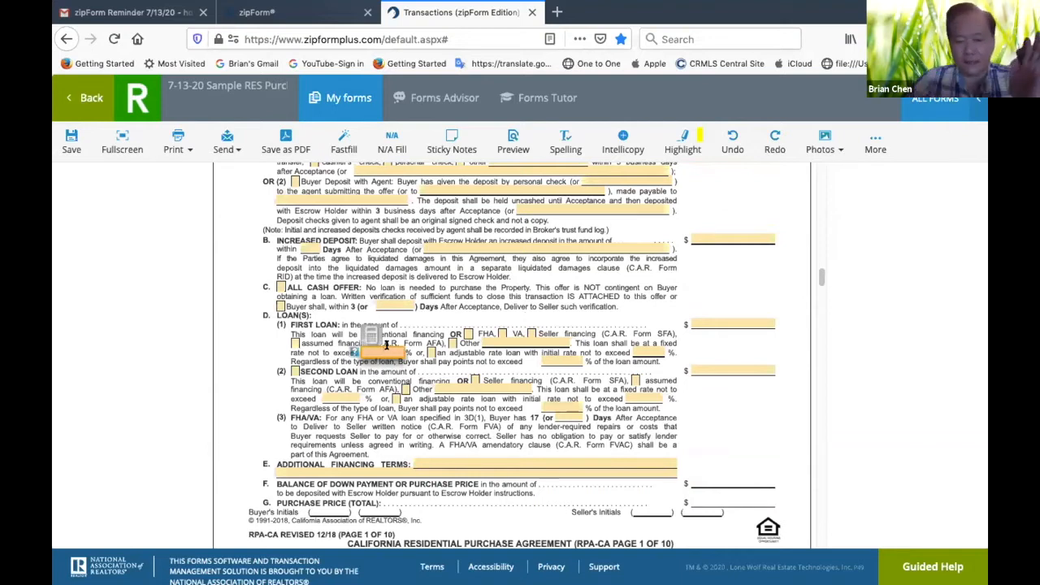
pyautogui.click(563, 359)
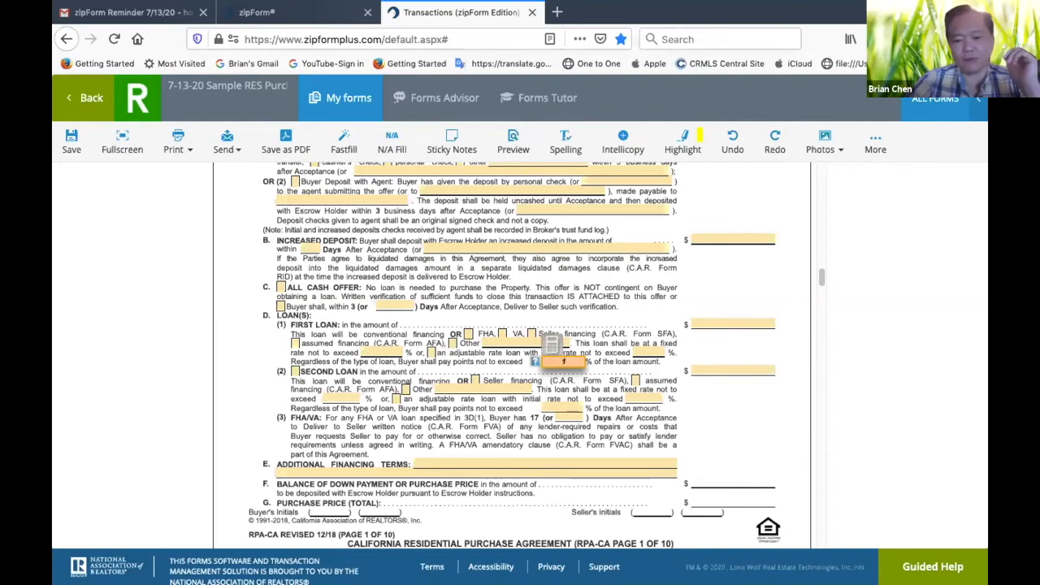
pyautogui.click(605, 371)
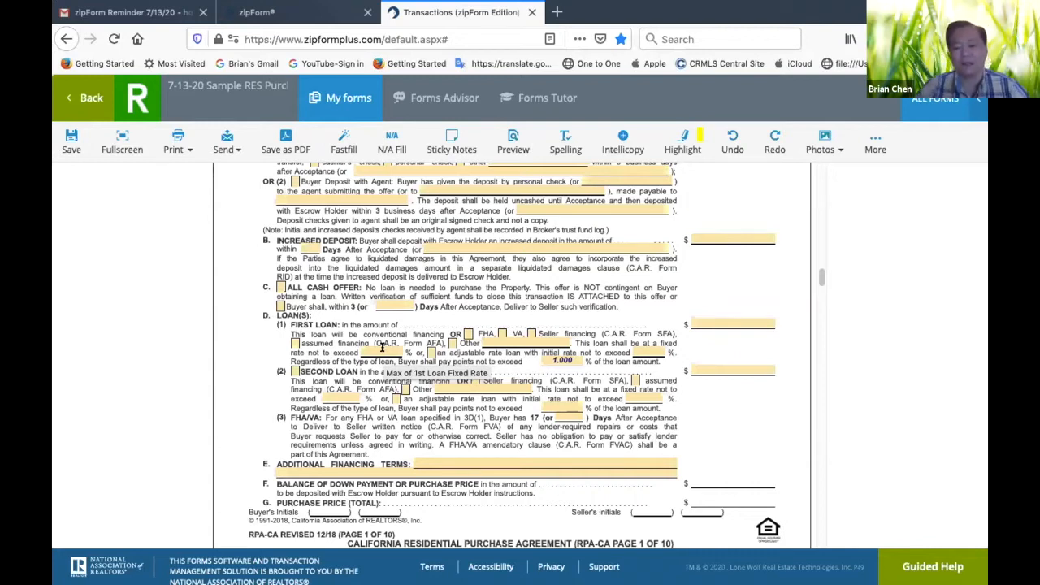
# In paragraph 7A(1), make the seller pay for the natural hazard zone disclosure report and set its preparer to "Seller's Choice"
pyautogui.scroll(-10, 593, 394)
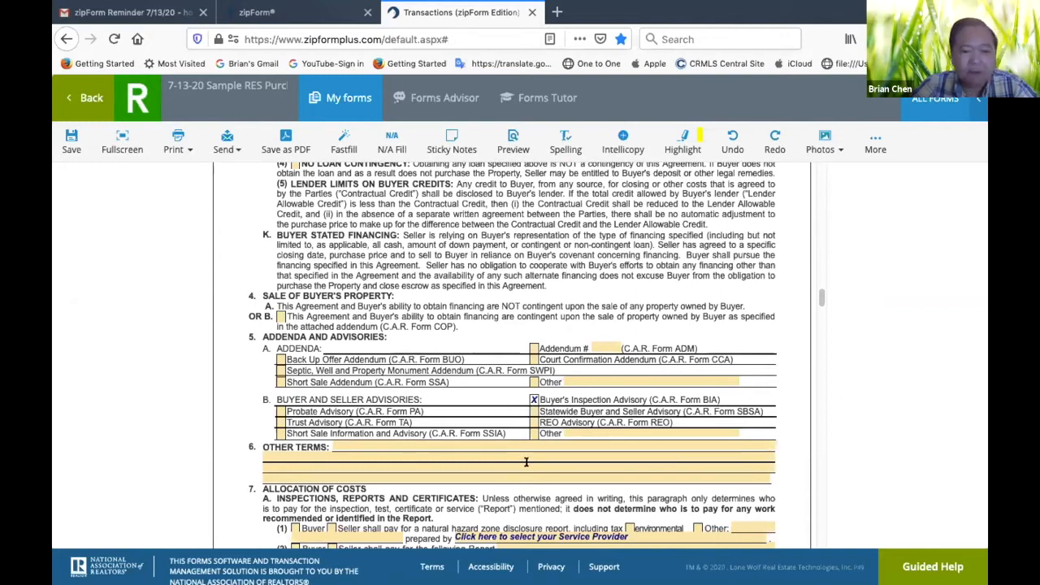
pyautogui.scroll(-1, 526, 462)
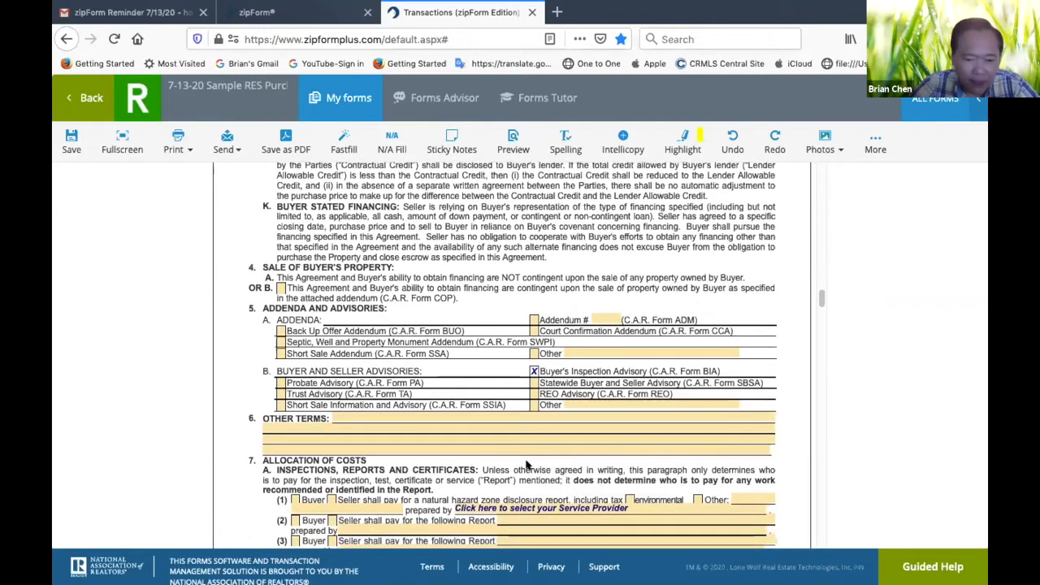
pyautogui.scroll(-2, 526, 462)
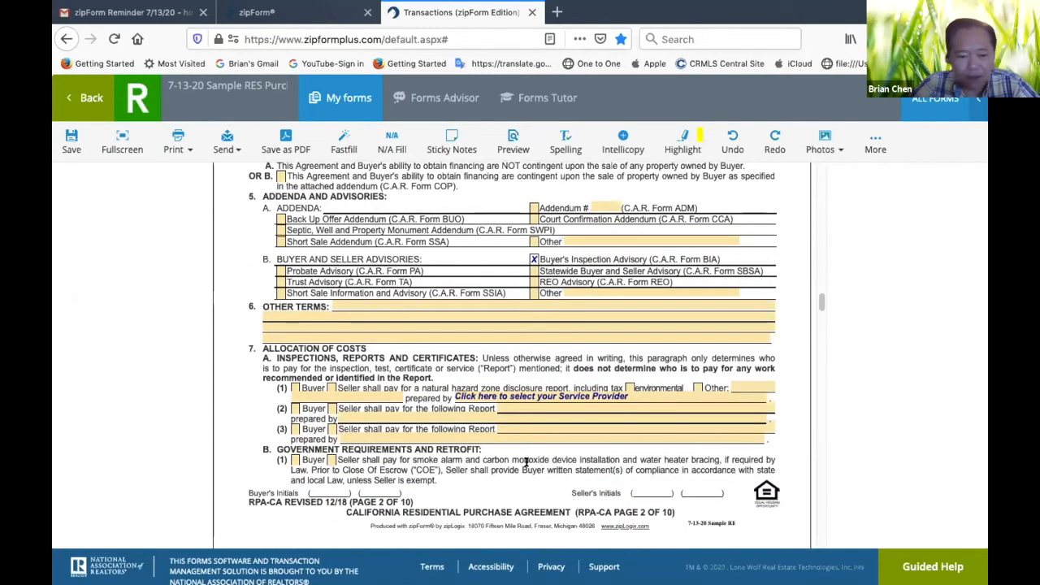
pyautogui.click(330, 389)
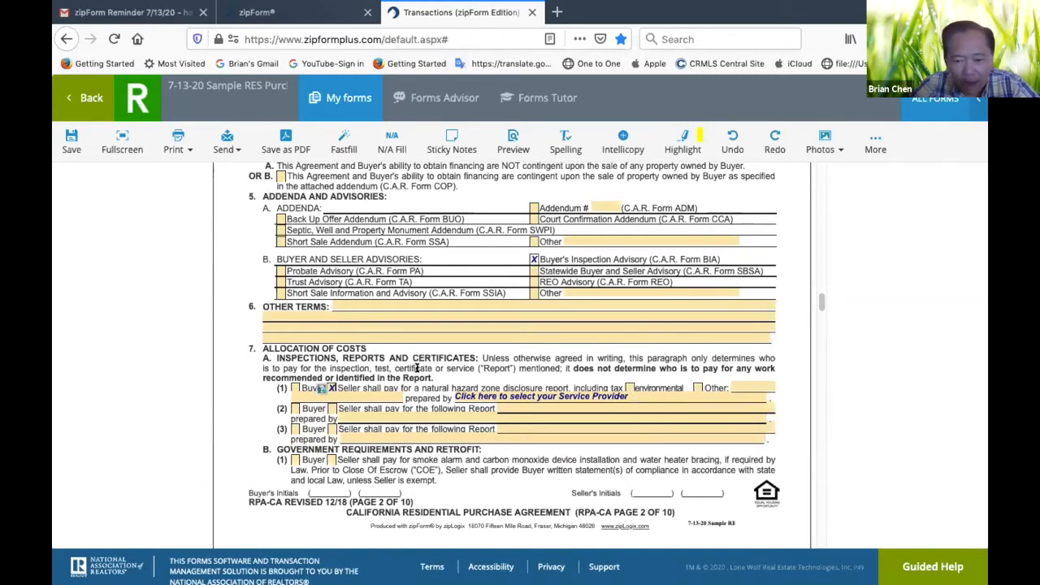
pyautogui.click(629, 397)
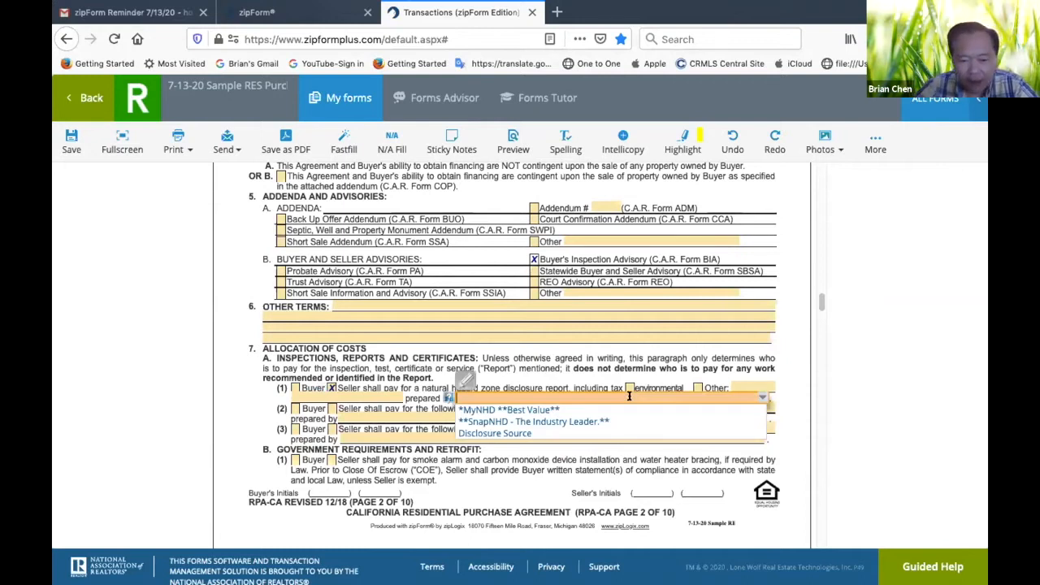
pyautogui.write('Selle')
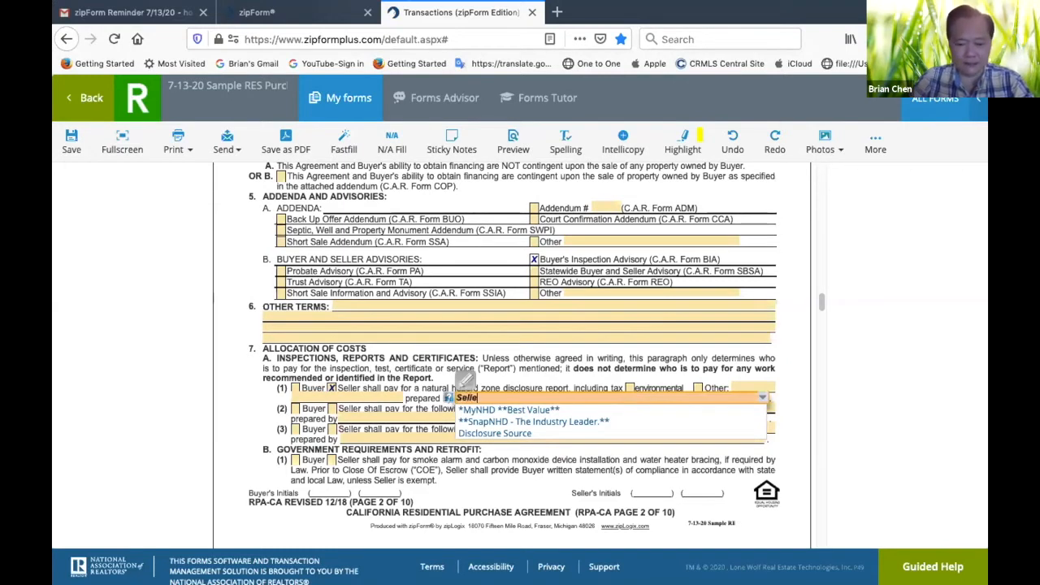
pyautogui.write("r's Choice")
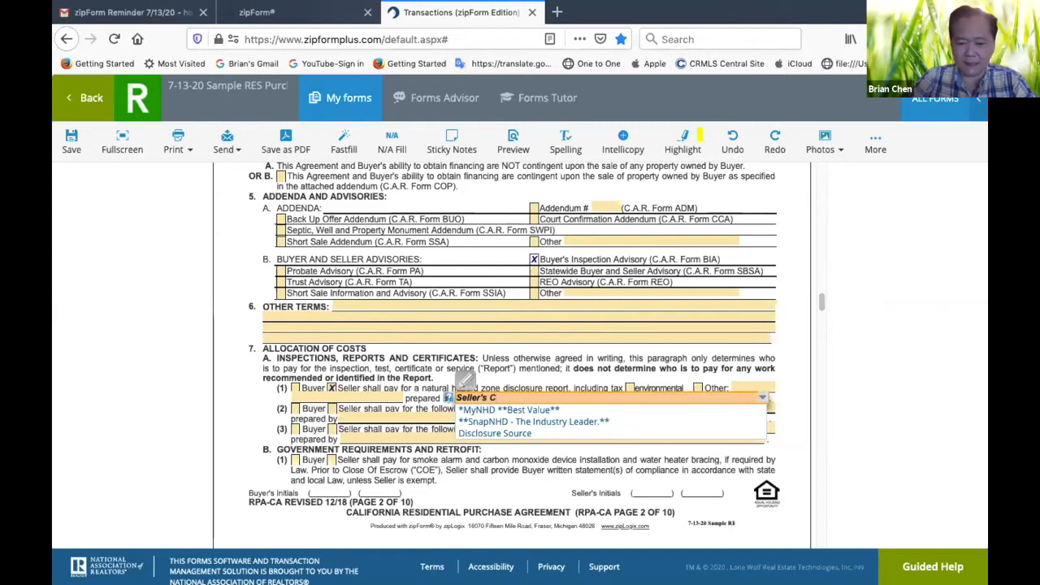
pyautogui.click(527, 486)
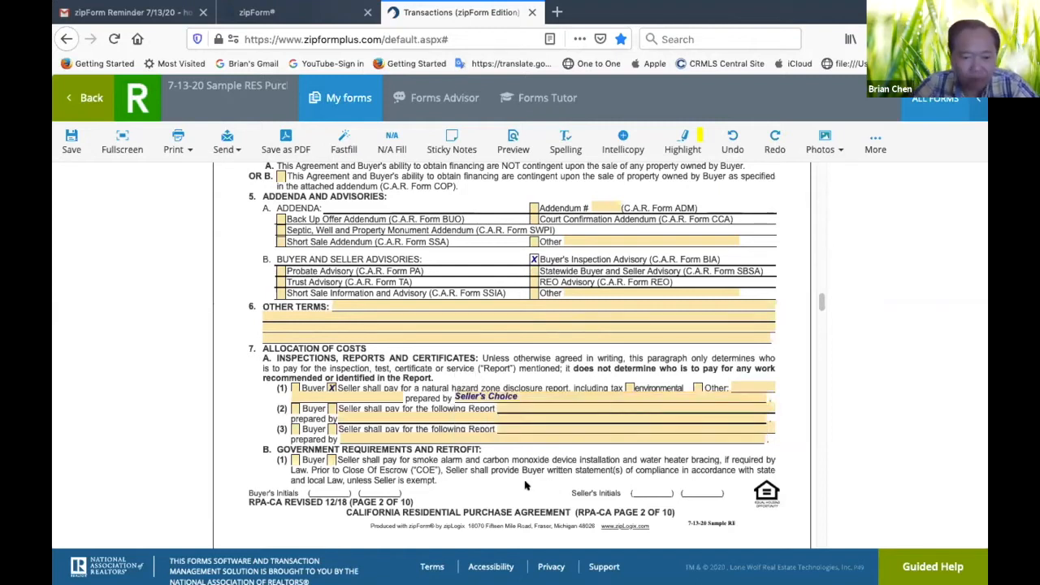
# In paragraph 7A(2), mark the seller as paying and enter "Termite Report" as the report
pyautogui.click(294, 409)
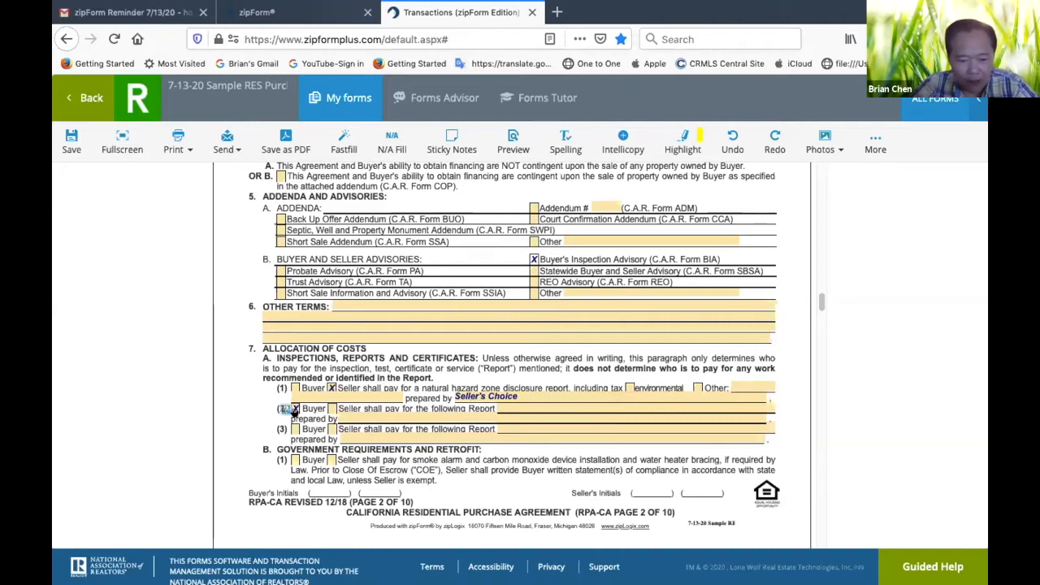
pyautogui.click(294, 410)
pyautogui.click(332, 408)
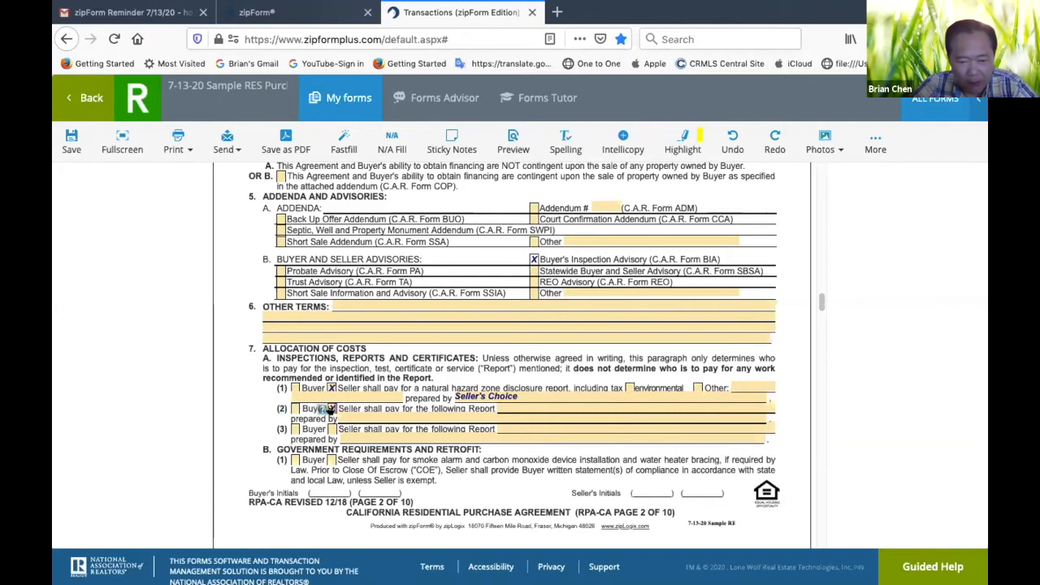
pyautogui.click(527, 404)
pyautogui.write('Ter')
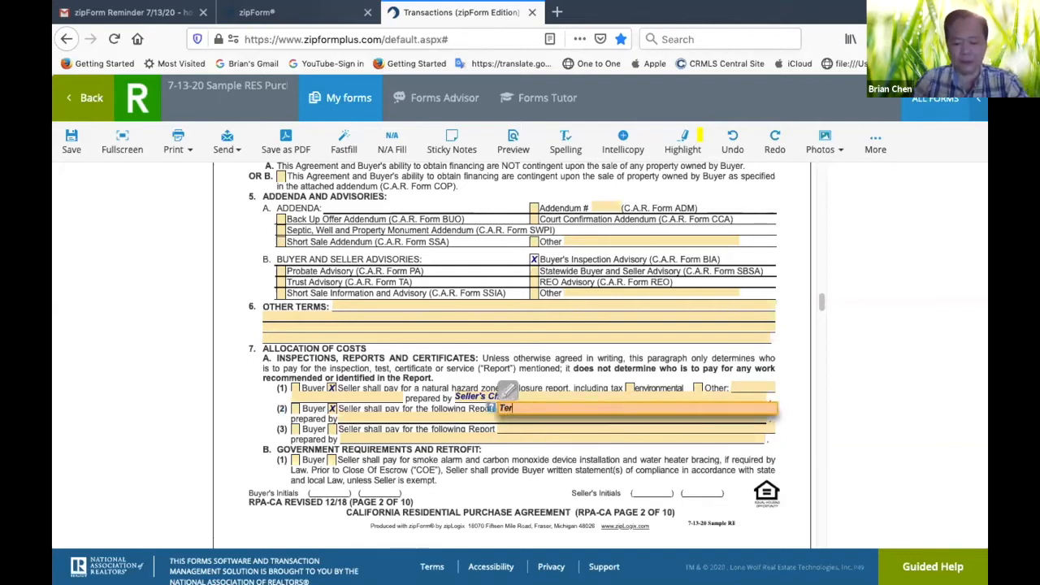
pyautogui.write('mite Report')
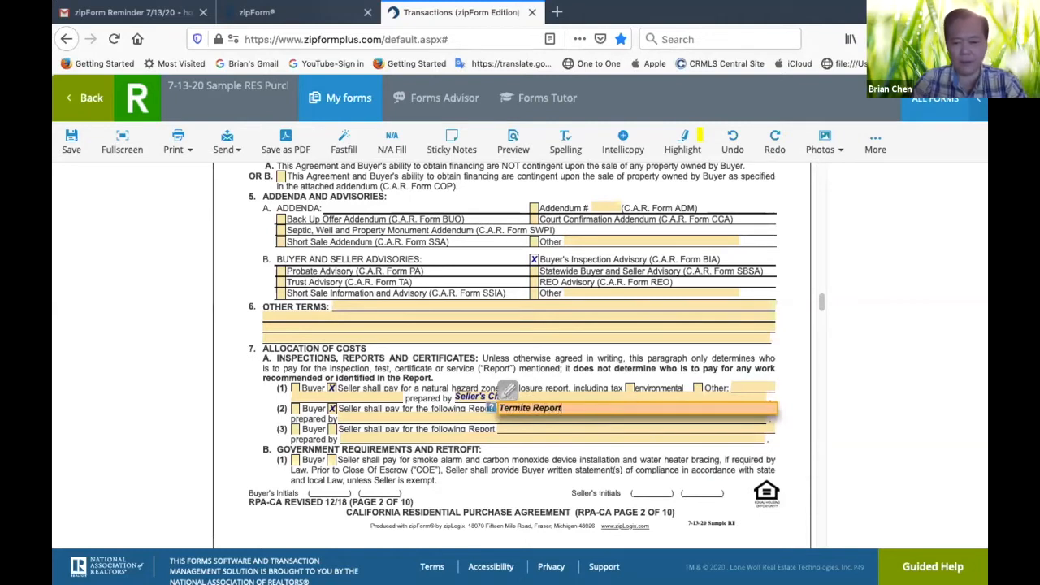
pyautogui.click(571, 463)
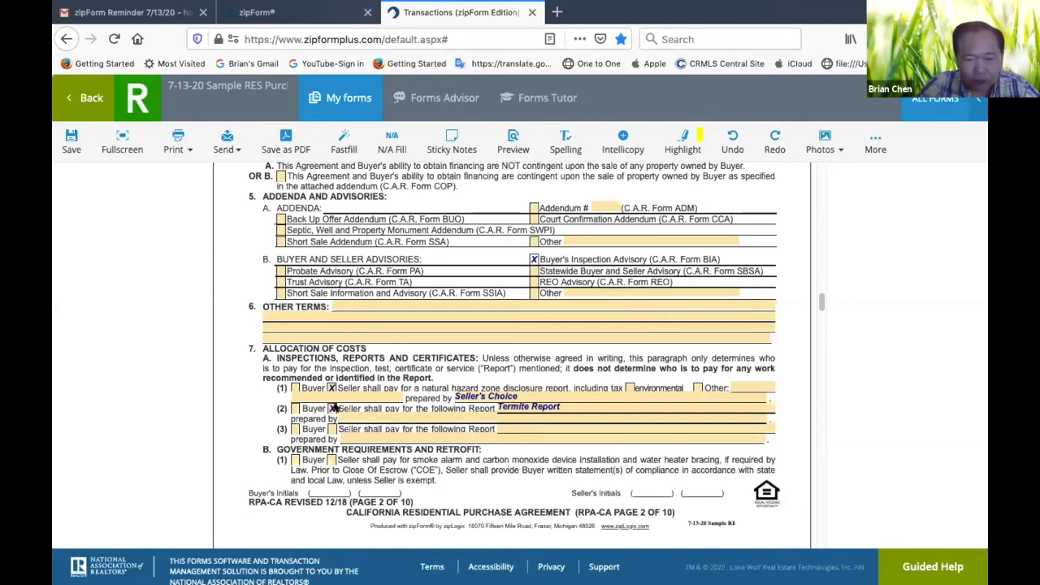
# Clear the seller mark and the report name from paragraph 7A(2)
pyautogui.click(333, 407)
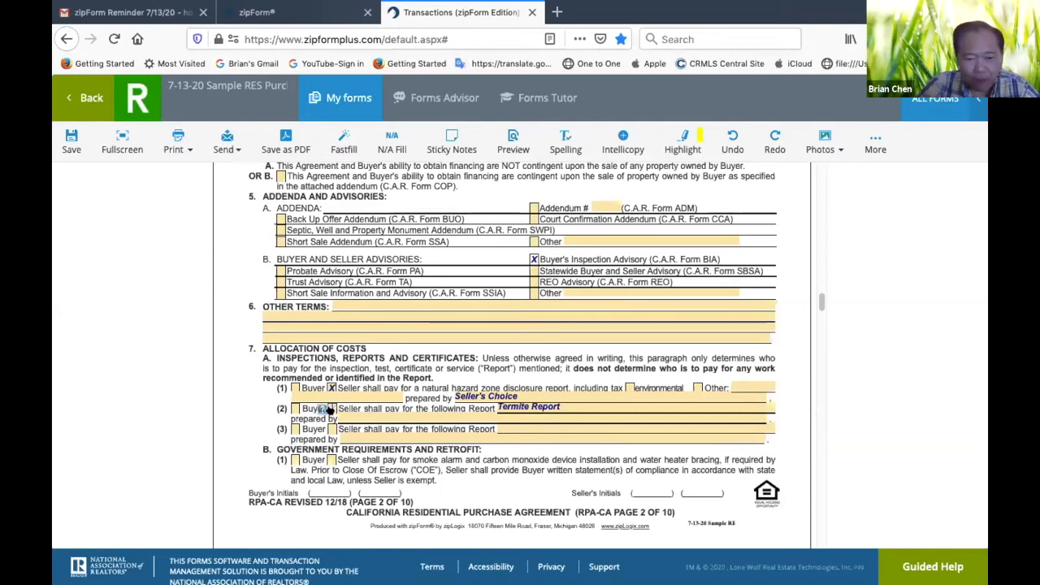
pyautogui.click(574, 407)
pyautogui.press('BackSpace')
pyautogui.press('BackSpace')
pyautogui.press('BackSpace')
pyautogui.press('BackSpace')
pyautogui.press('BackSpace')
pyautogui.press('BackSpace')
pyautogui.press('BackSpace')
pyautogui.press('BackSpace')
pyautogui.press('BackSpace')
pyautogui.press('BackSpace')
pyautogui.press('BackSpace')
pyautogui.press('BackSpace')
pyautogui.press('BackSpace')
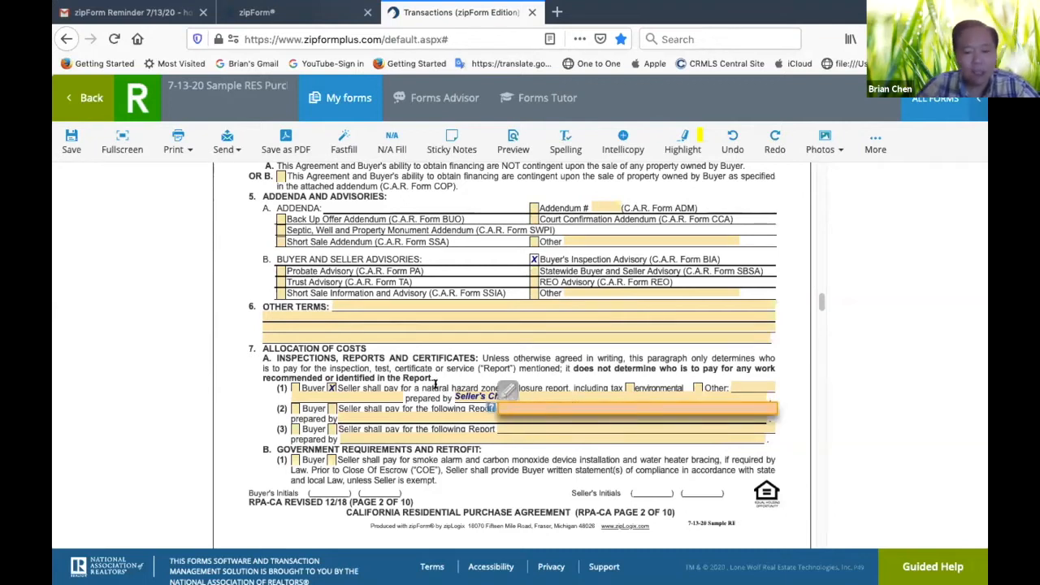
# In paragraph 7A(2), mark the buyer as paying and enter "Physical Inspection of the Property" as the report
pyautogui.click(293, 409)
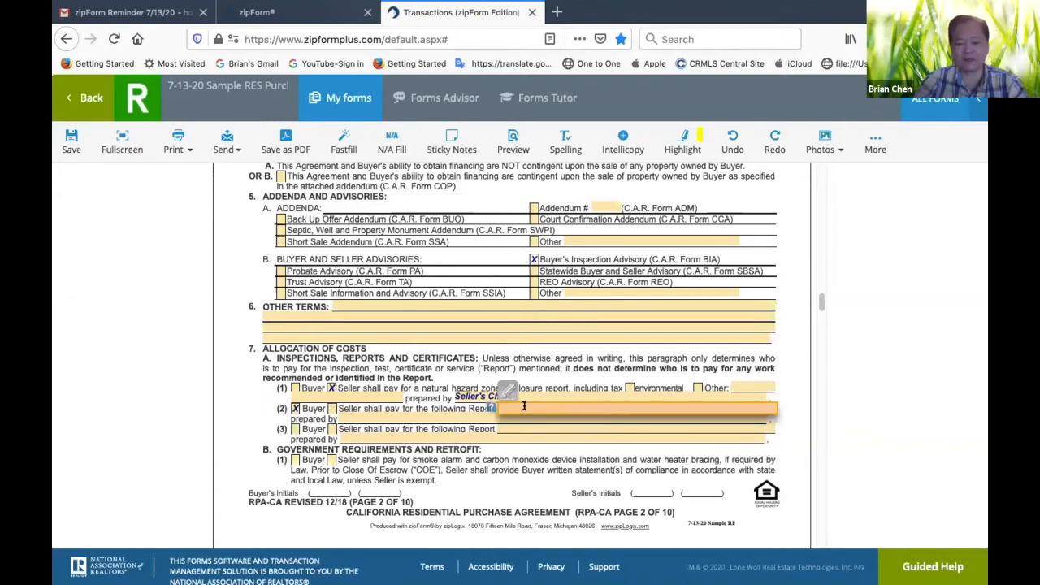
pyautogui.write('physical')
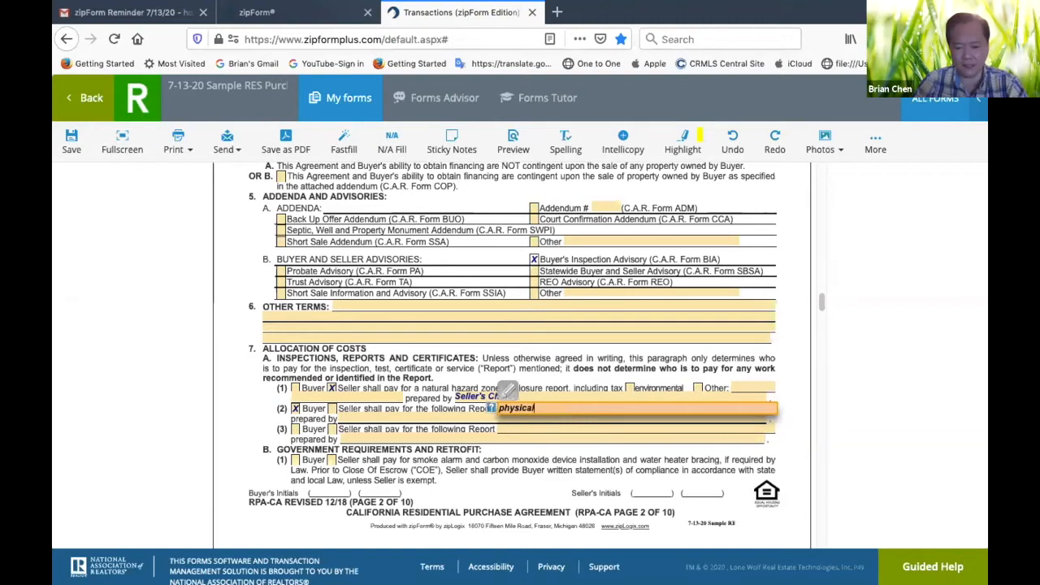
pyautogui.press('BackSpace')
pyautogui.press('BackSpace')
pyautogui.press('BackSpace')
pyautogui.press('BackSpace')
pyautogui.press('BackSpace')
pyautogui.press('BackSpace')
pyautogui.press('BackSpace')
pyautogui.write('Physic')
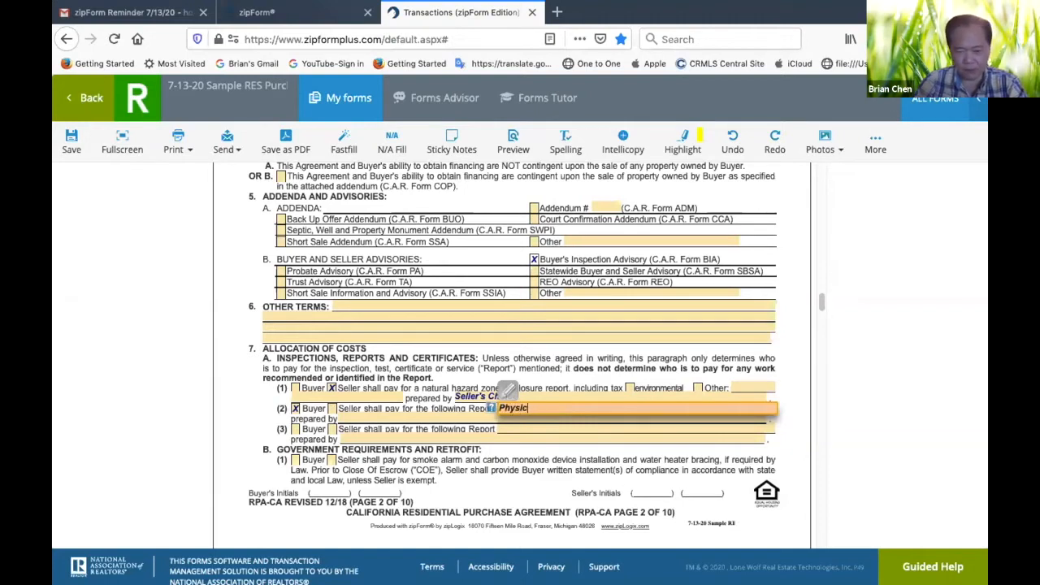
pyautogui.write('al Inspe')
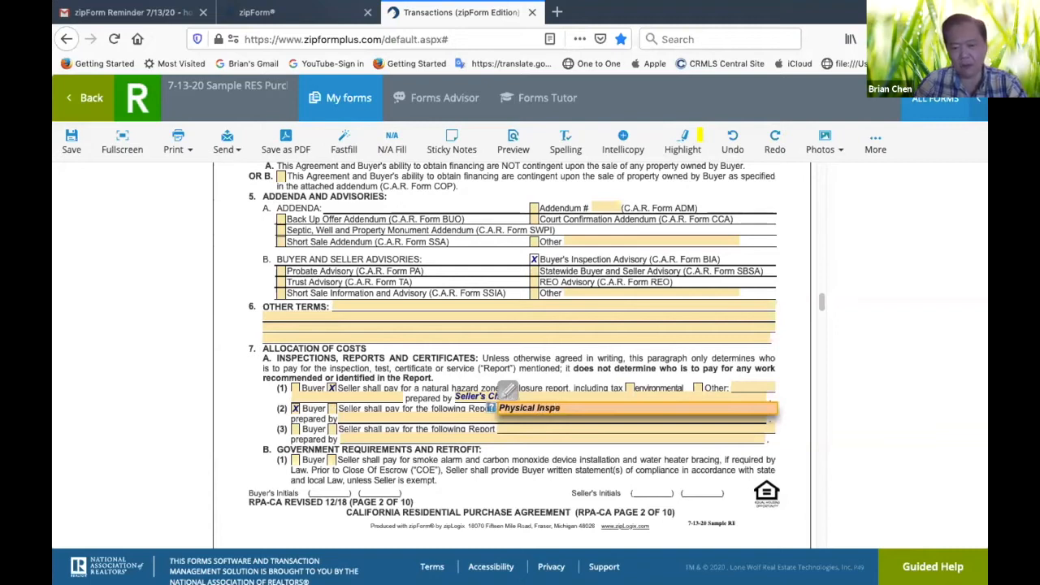
pyautogui.write('ction of the')
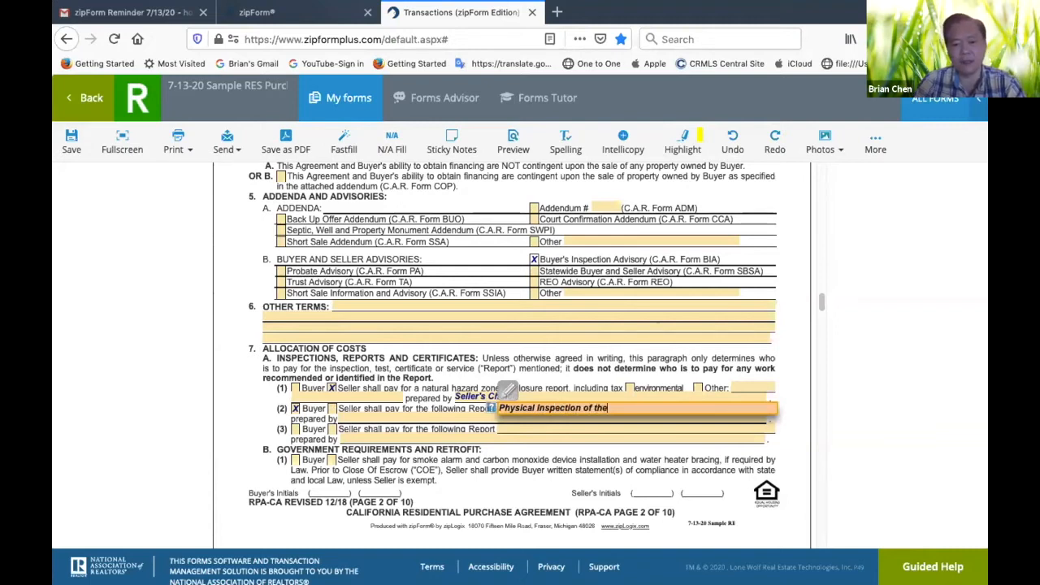
pyautogui.write(' Property')
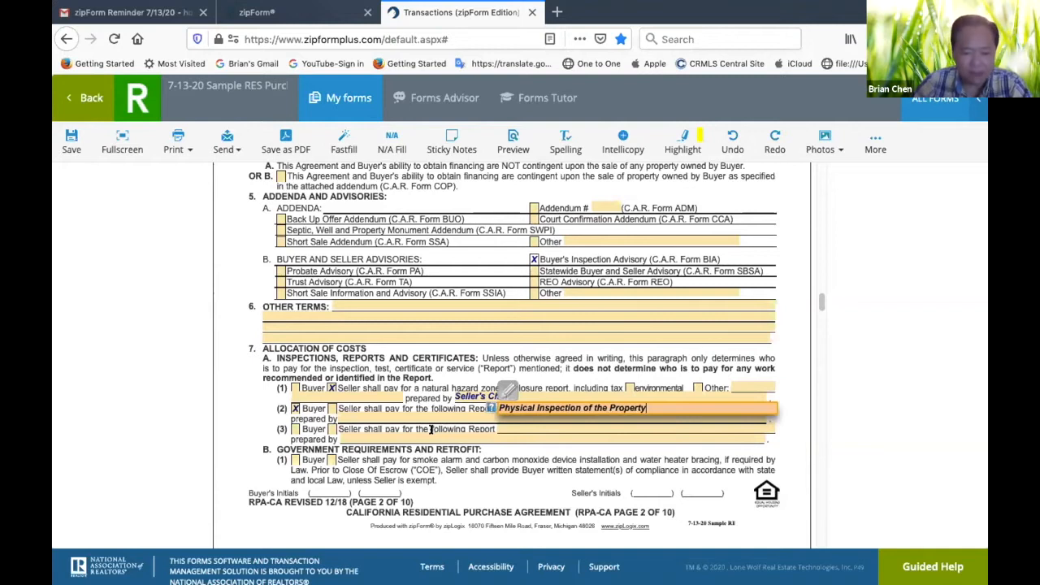
# Set the preparer of the physical inspection report to "Buyer's Choice"
pyautogui.press('Tab')
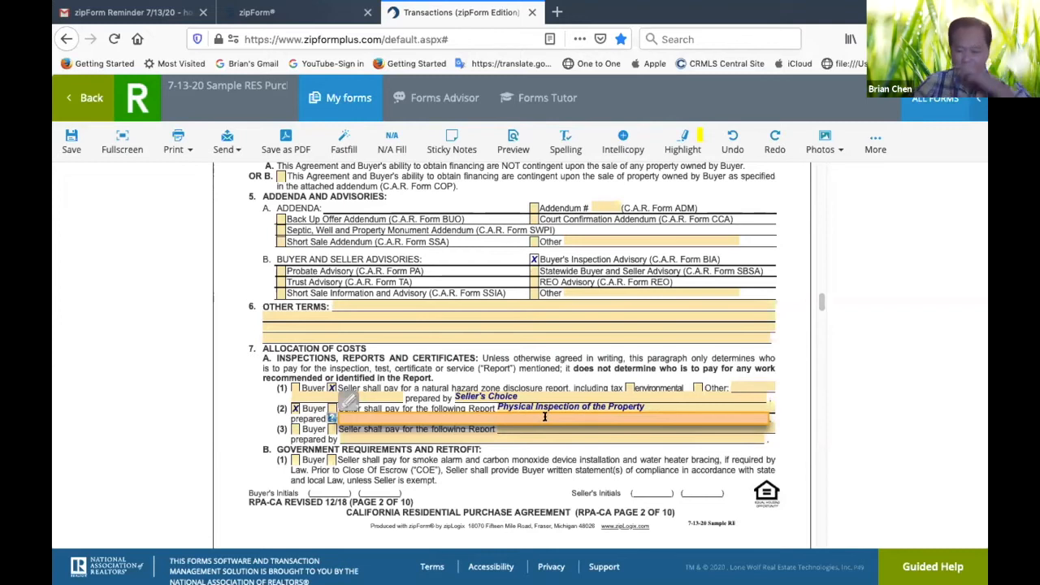
pyautogui.write('Bu')
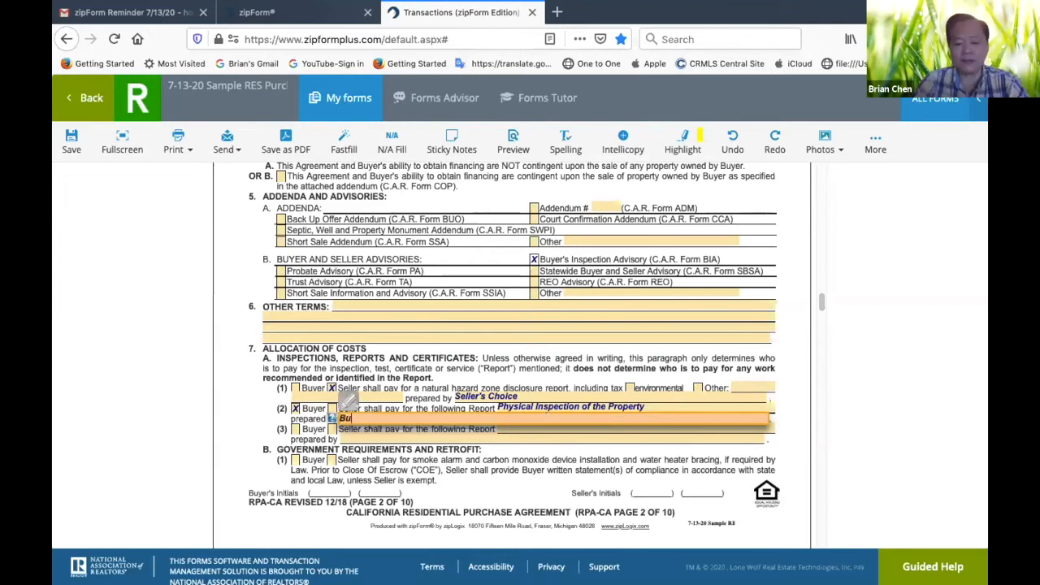
pyautogui.write("yer's C")
pyautogui.write('hoice')
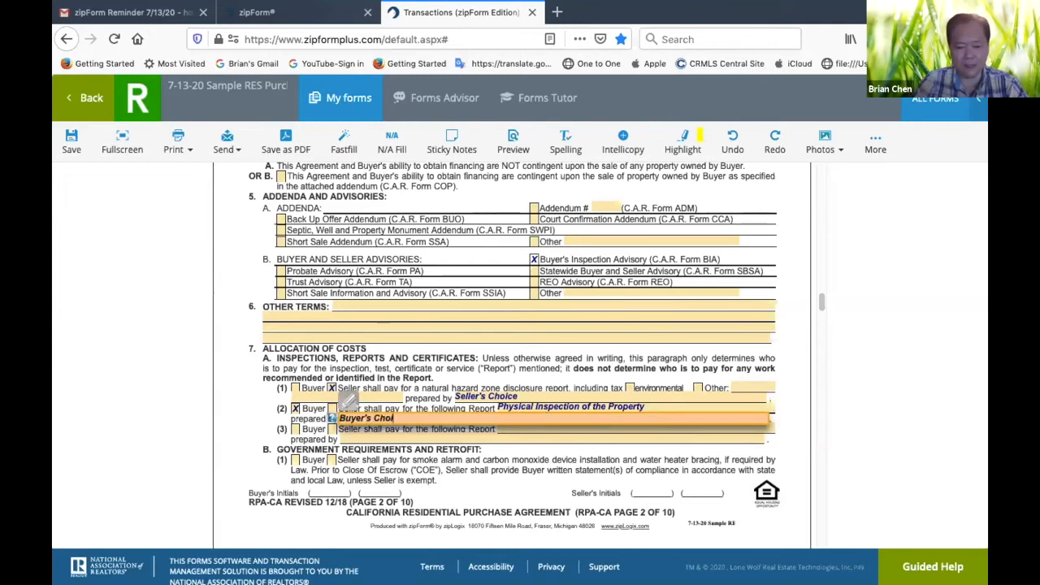
pyautogui.click(551, 477)
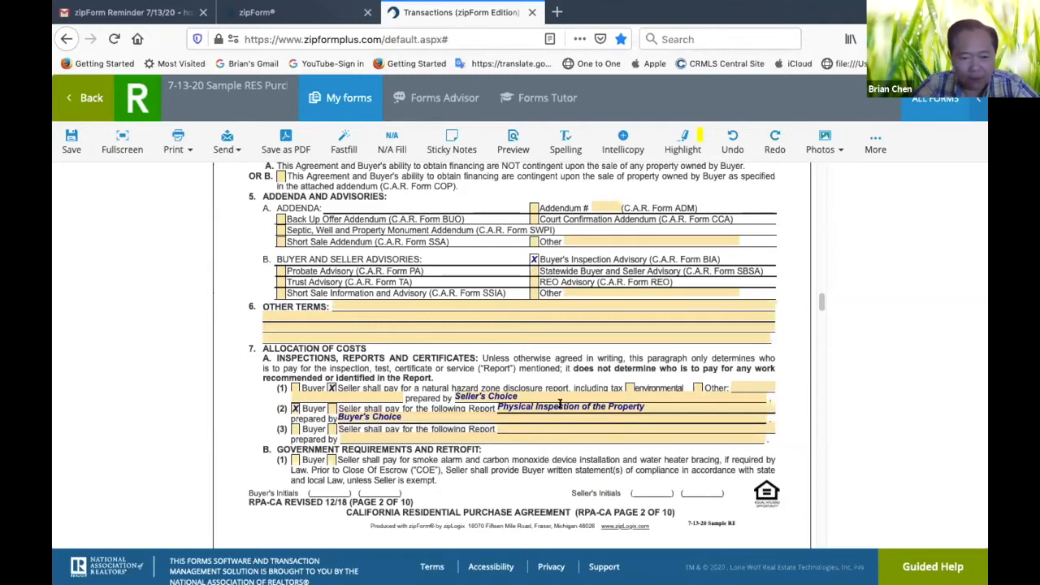
# In paragraph 7A(3), mark the seller as paying for "Termite Report, plus All Section I work identified by the Report"
pyautogui.click(331, 428)
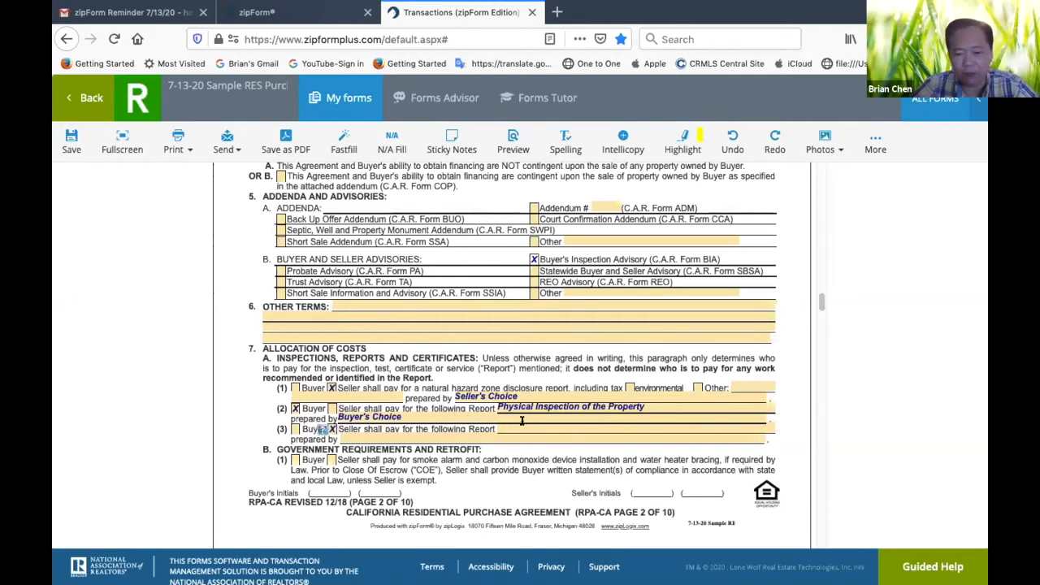
pyautogui.click(522, 422)
pyautogui.write('Termite Report,')
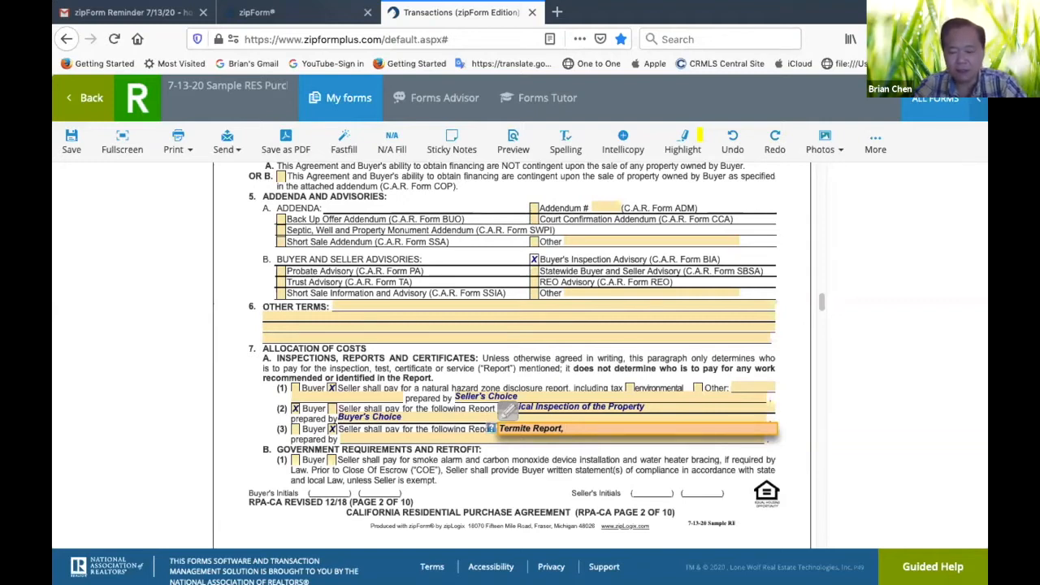
pyautogui.write('plus All Sec')
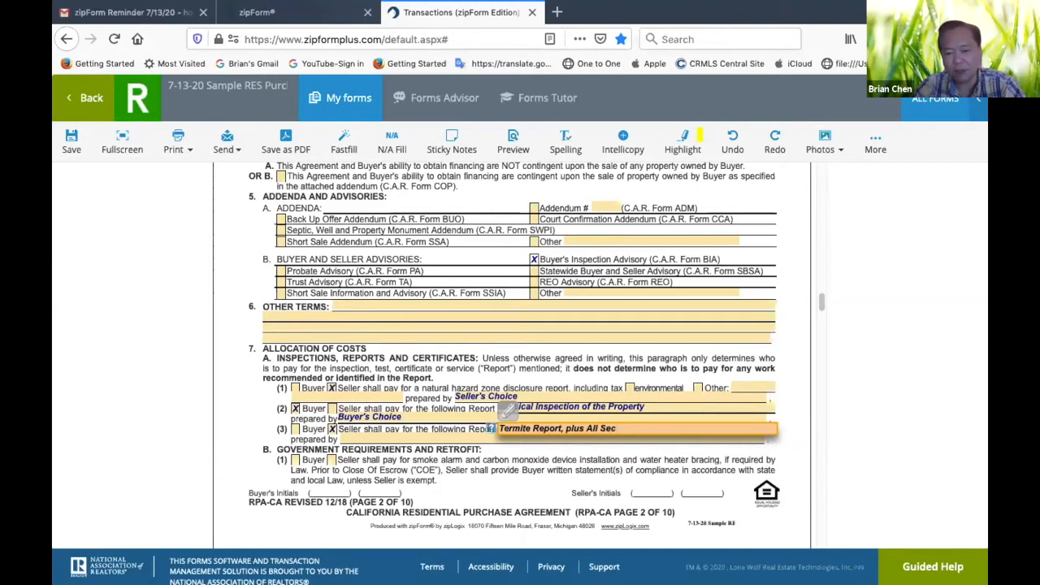
pyautogui.write('ion')
pyautogui.press('BackSpace')
pyautogui.press('BackSpace')
pyautogui.write('tion I')
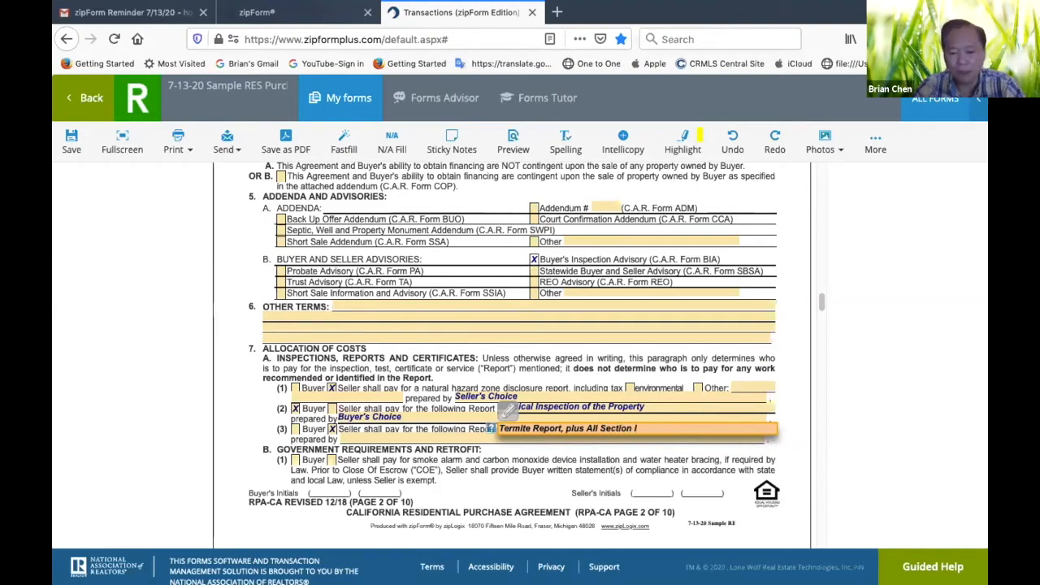
pyautogui.write(' work identi')
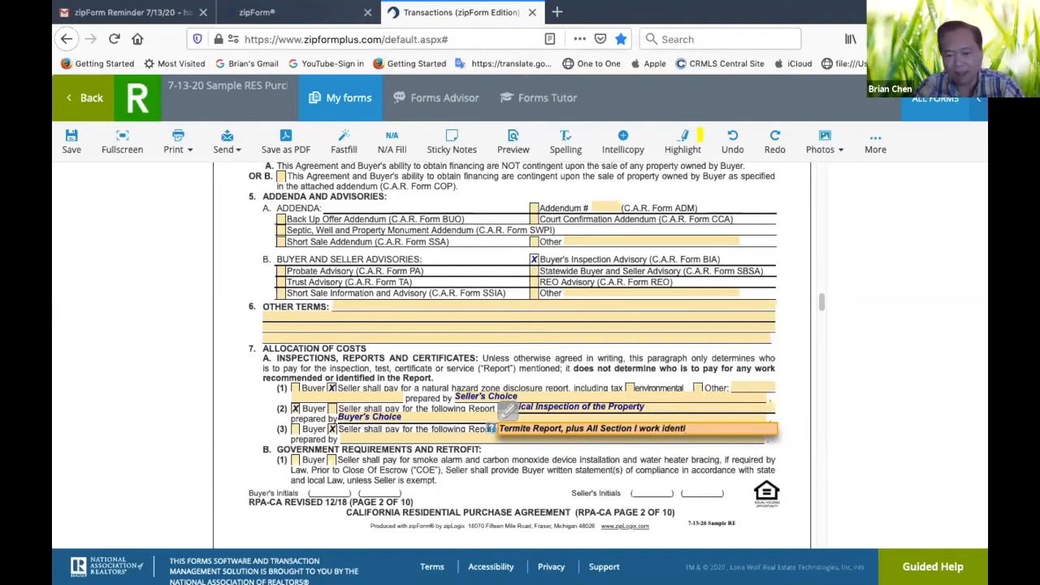
pyautogui.write('fied by the Report')
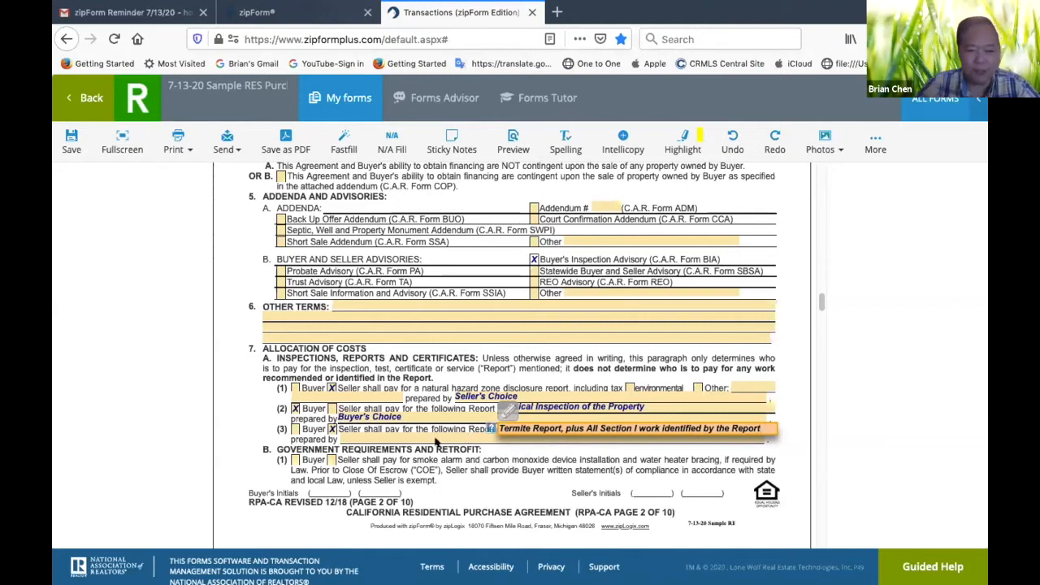
# Set the preparer of the termite report in paragraph 7A(3) to "Seller's Choice of a Licensed Pest Control Company"
pyautogui.press('Tab')
pyautogui.write("Seller's")
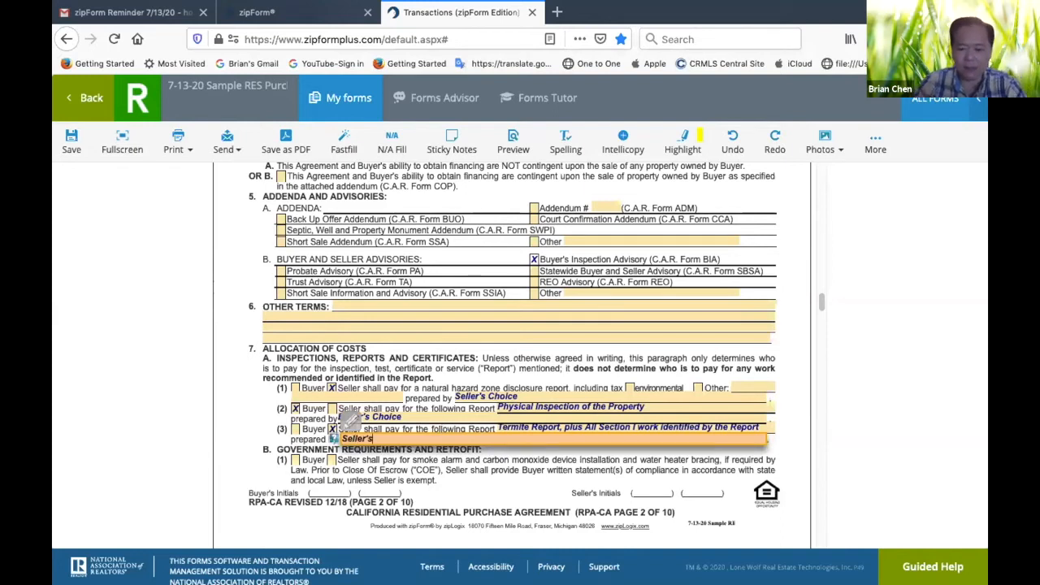
pyautogui.write(' Choice')
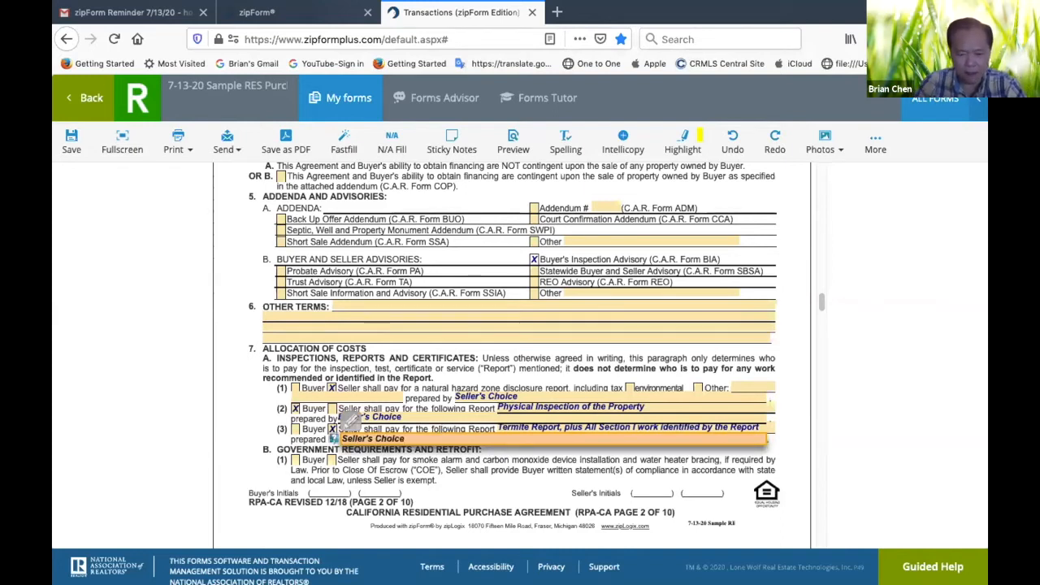
pyautogui.write(' of a')
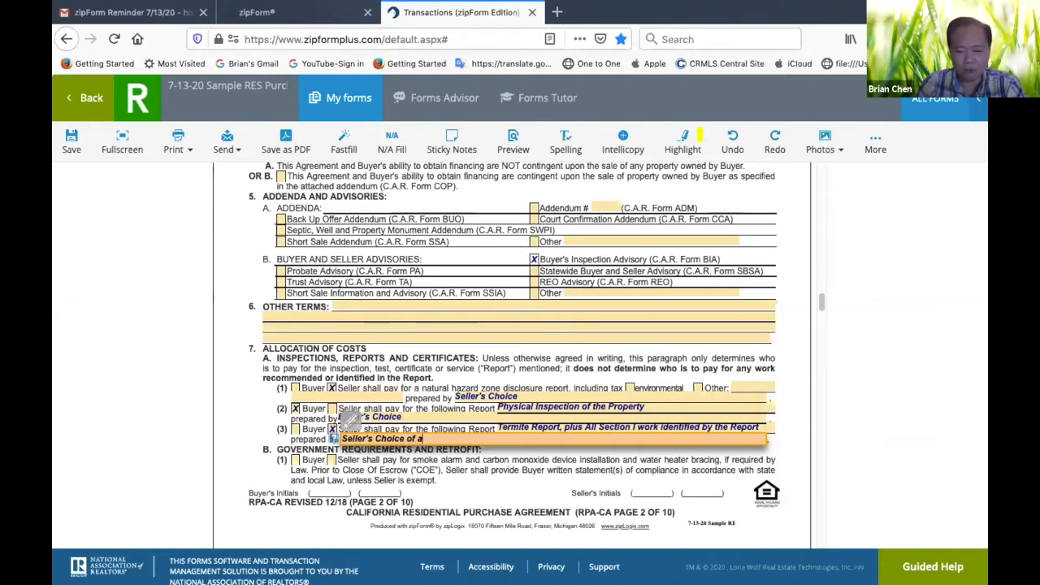
pyautogui.write(' Licensed ')
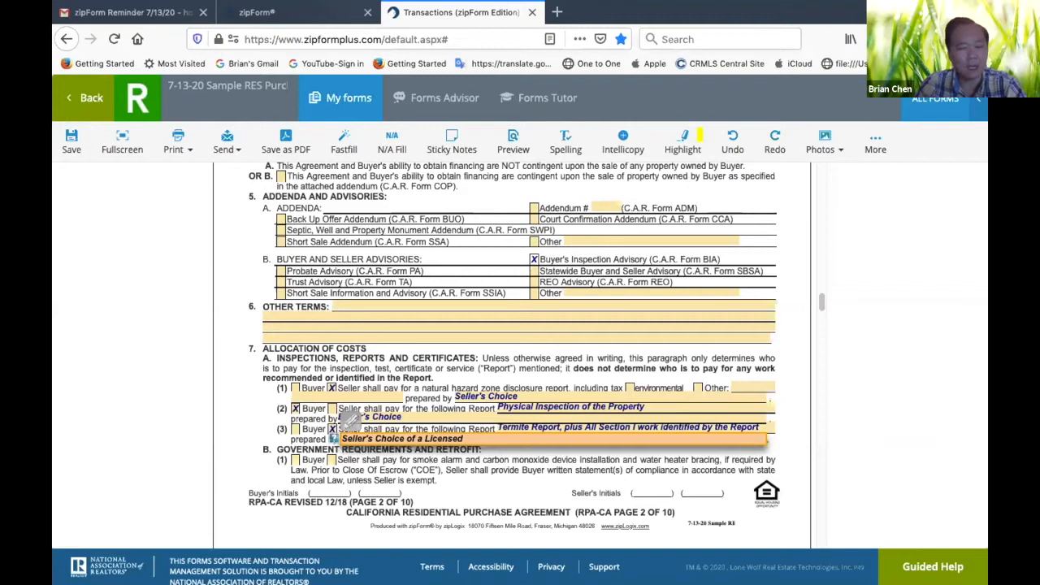
pyautogui.write('Pest Control Comp;an')
pyautogui.press('BackSpace')
pyautogui.press('BackSpace')
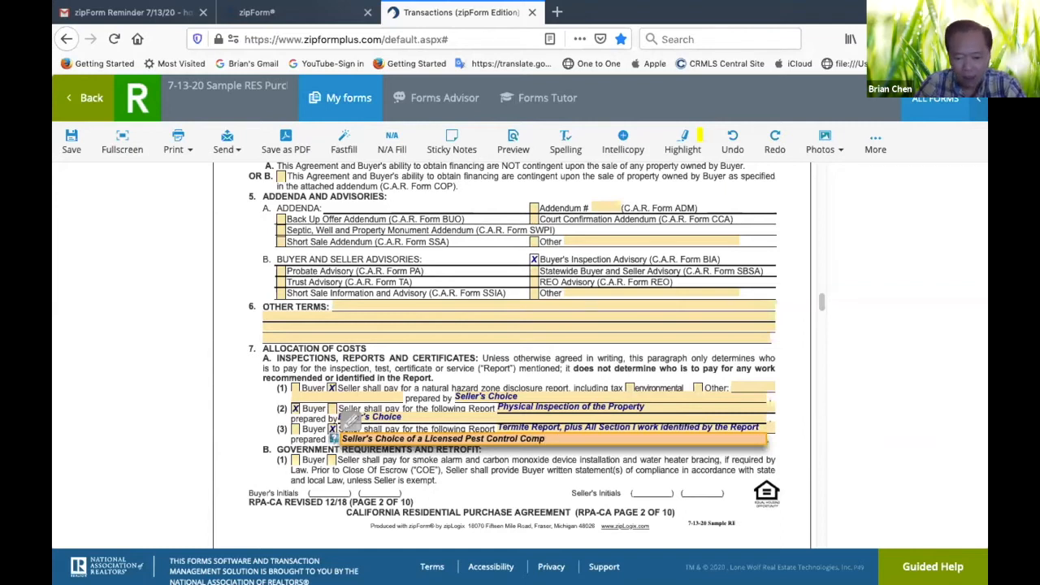
pyautogui.click(551, 485)
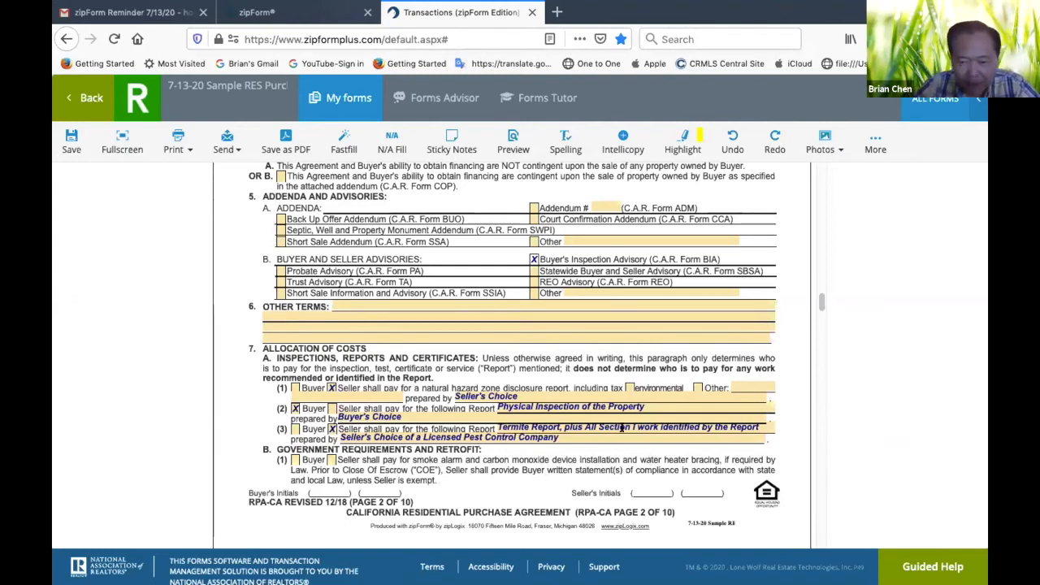
# In paragraph 7B(2)(i), mark the seller as paying for compliance with mandatory government inspections and reports
pyautogui.scroll(-4, 605, 453)
pyautogui.scroll(2, 605, 454)
pyautogui.scroll(-1, 605, 453)
pyautogui.scroll(-8, 605, 451)
pyautogui.scroll(3, 536, 406)
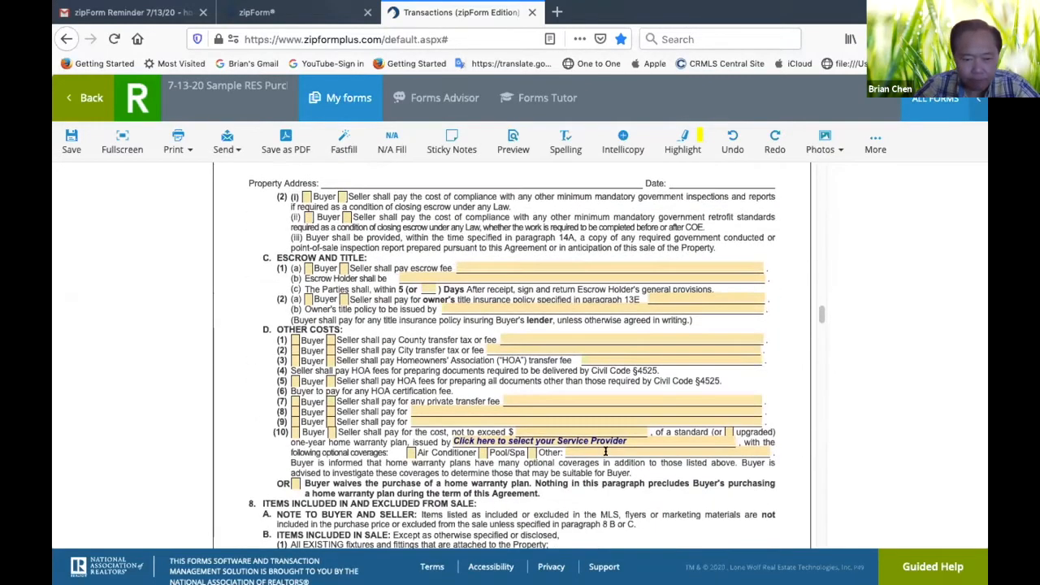
pyautogui.scroll(1, 467, 362)
pyautogui.scroll(3, 348, 268)
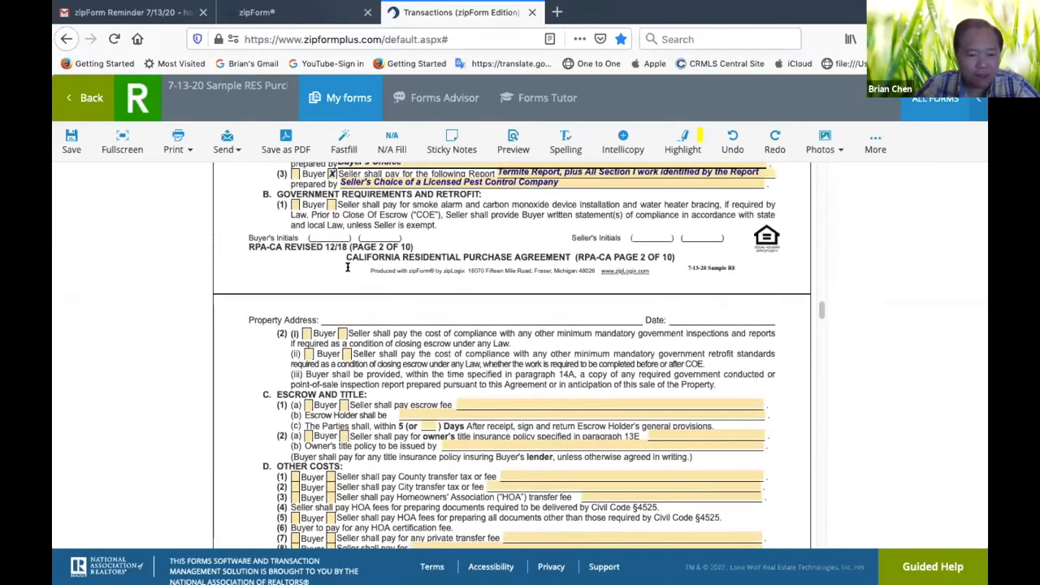
pyautogui.scroll(3, 347, 268)
pyautogui.scroll(-3, 348, 268)
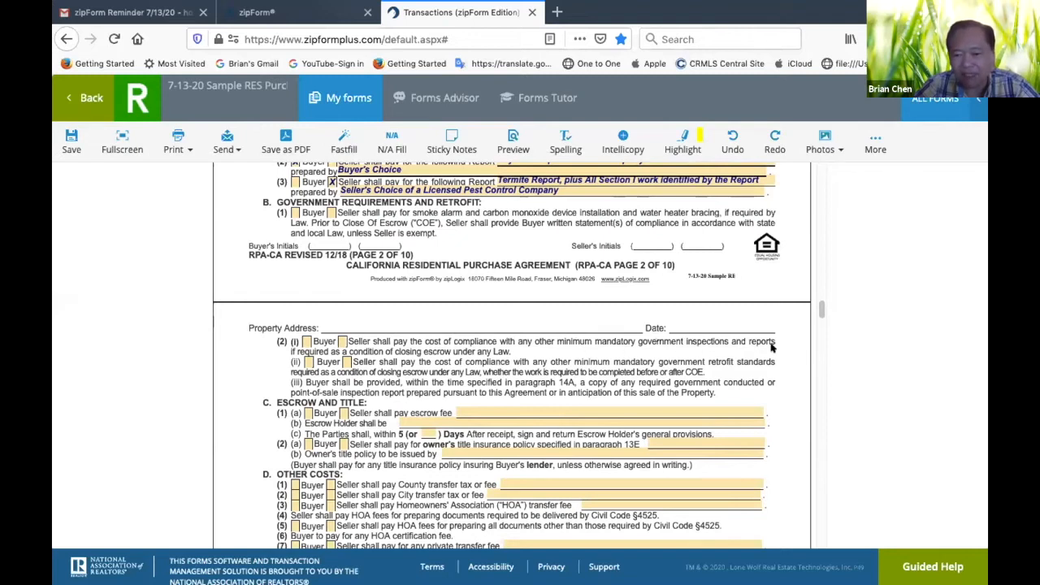
pyautogui.click(341, 341)
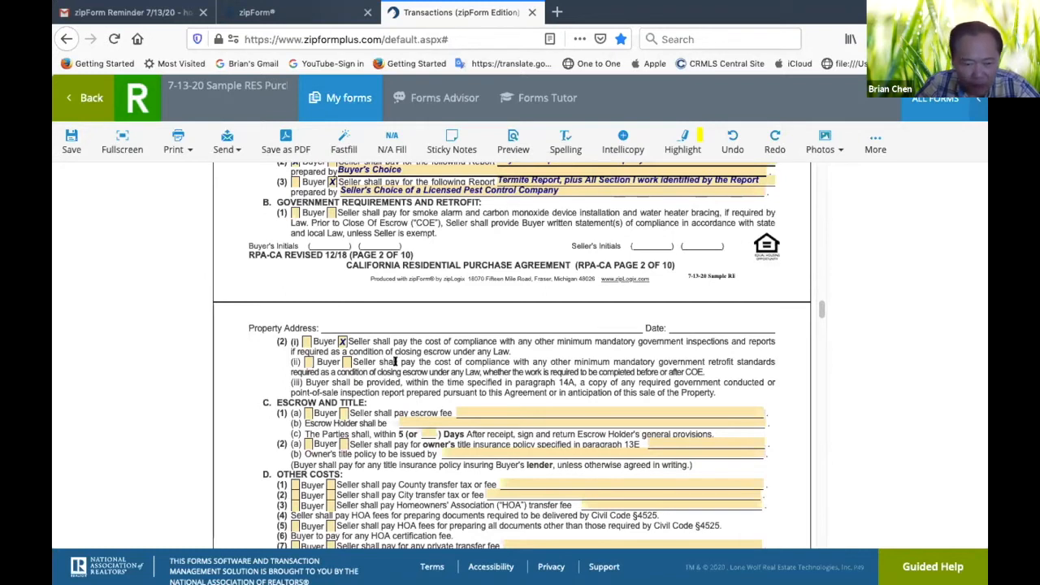
pyautogui.click(345, 362)
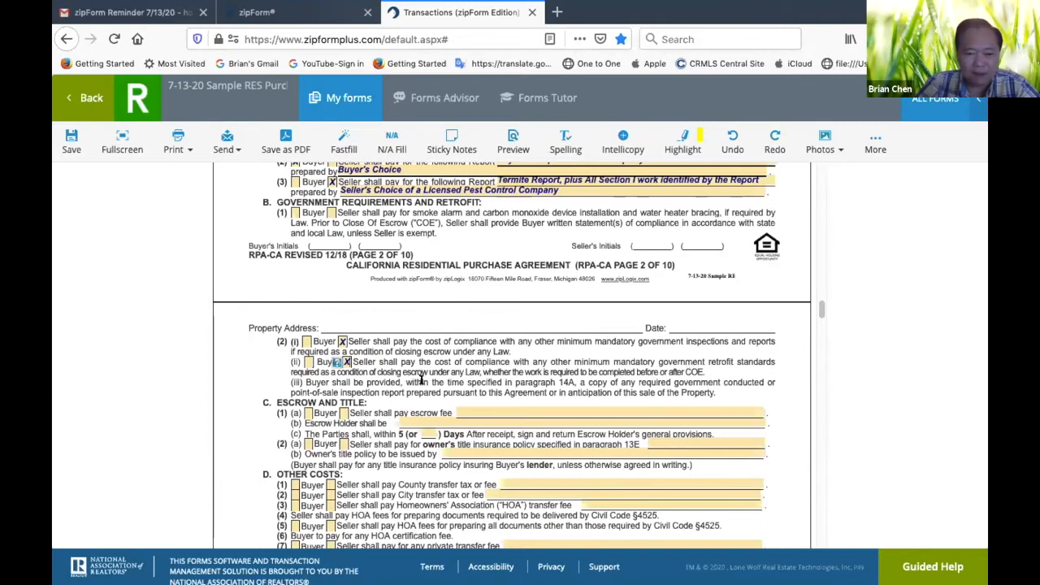
pyautogui.click(347, 361)
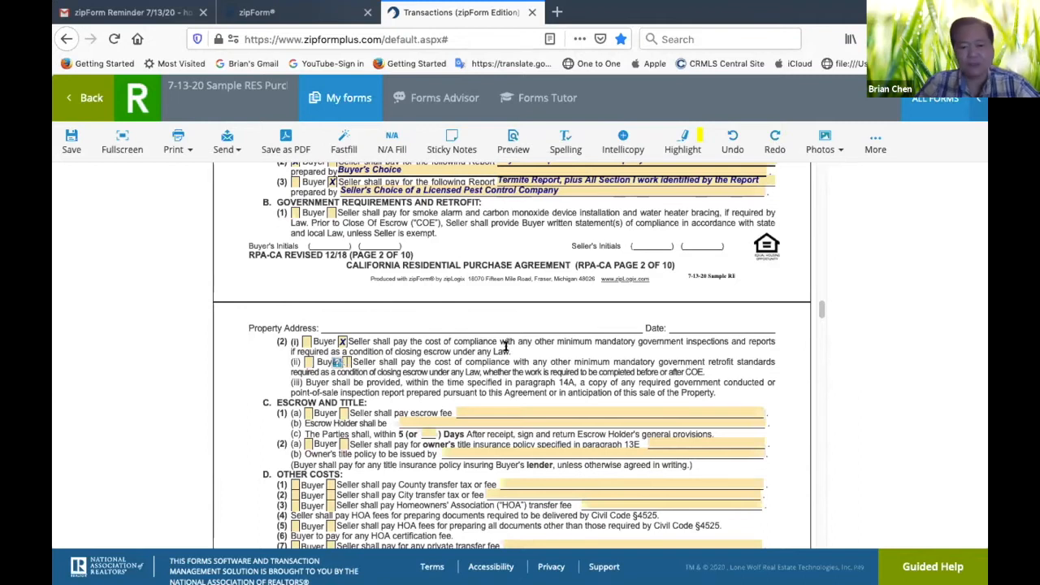
# Mark both the buyer and the seller as paying the escrow fee in paragraph 7C(1)(a)
pyautogui.scroll(-2, 771, 411)
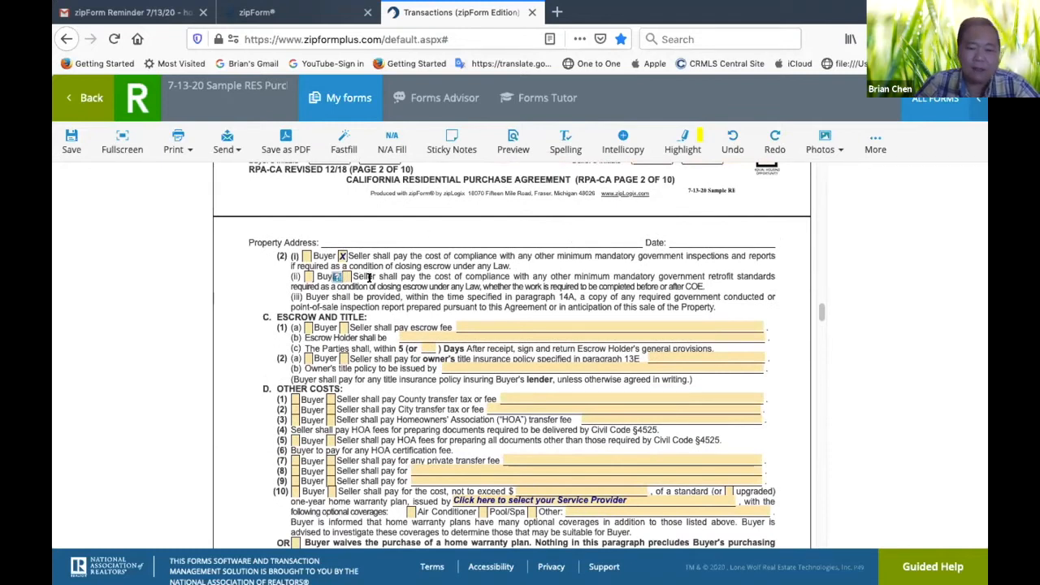
pyautogui.click(306, 327)
pyautogui.click(343, 327)
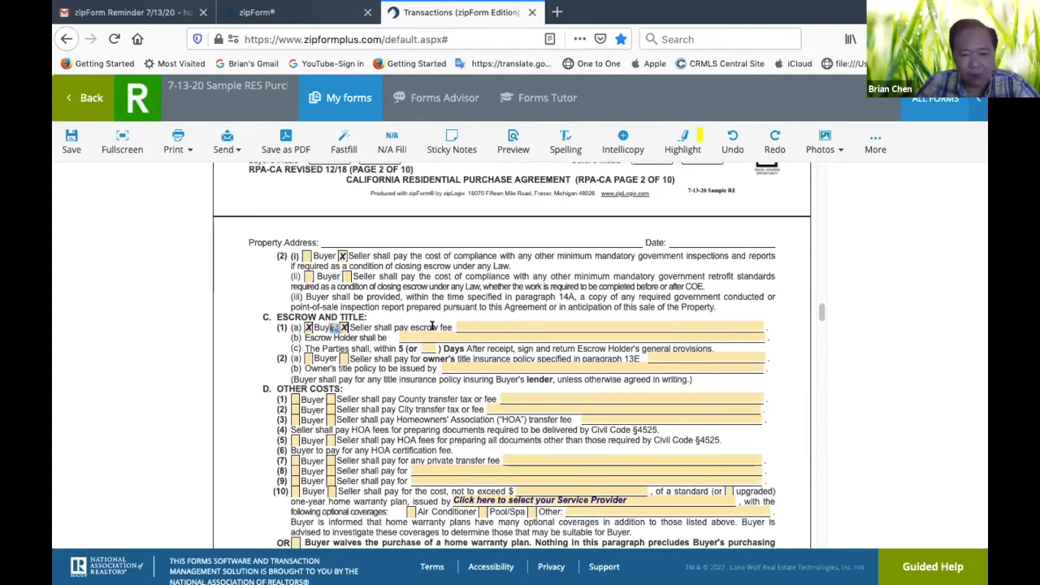
# Insert the saved "Escrow Fees Clause" from the Selling Agent category into the escrow fee line of paragraph 7C(1)(a)
pyautogui.click(502, 324)
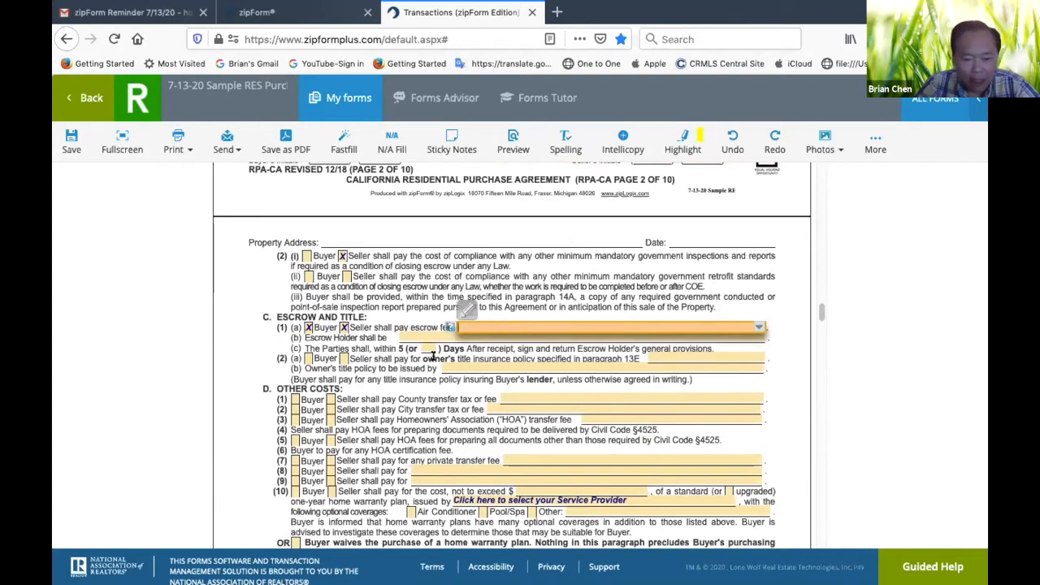
pyautogui.click(466, 307)
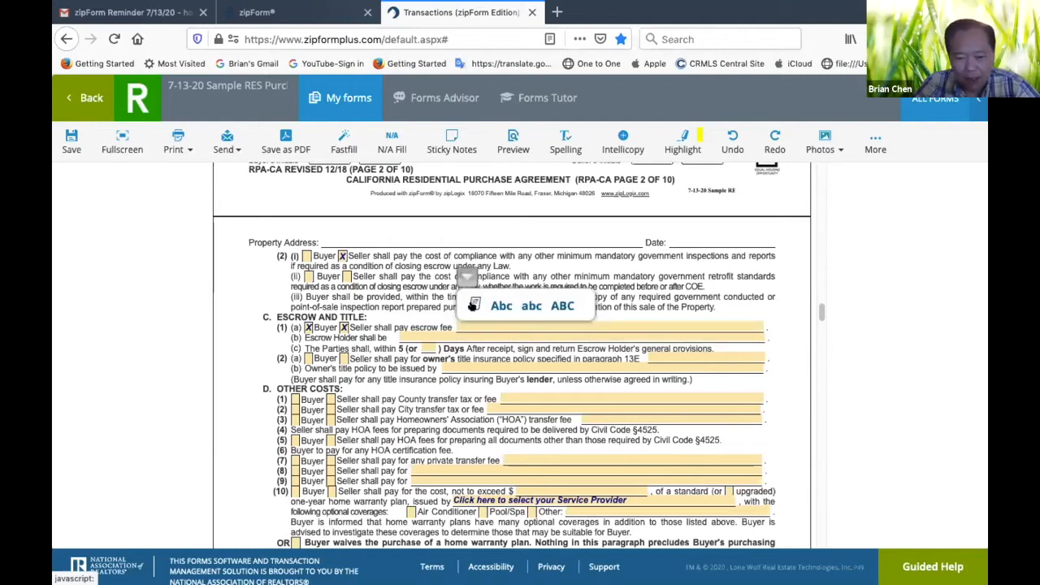
pyautogui.click(472, 305)
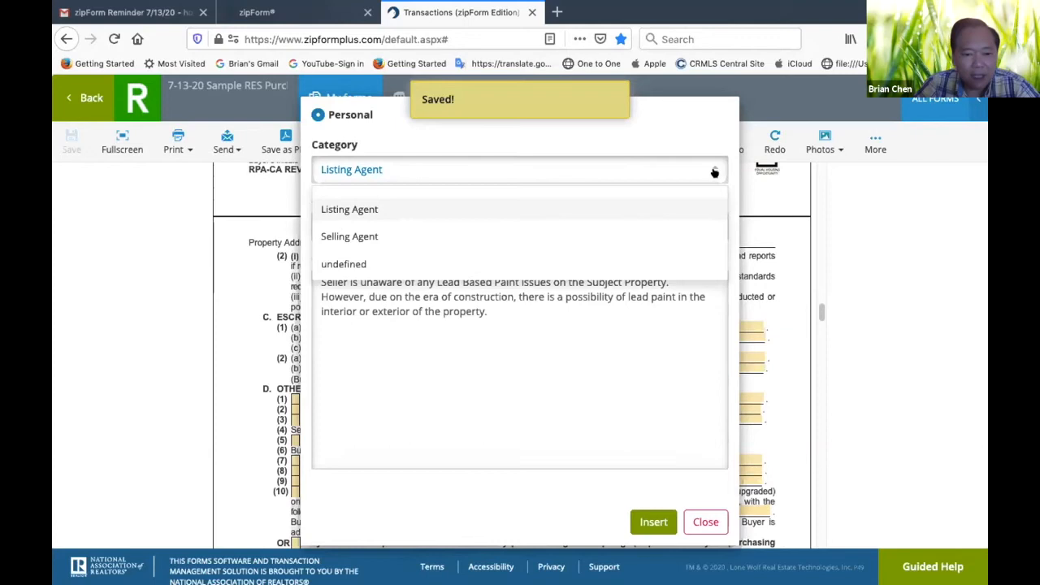
pyautogui.click(406, 237)
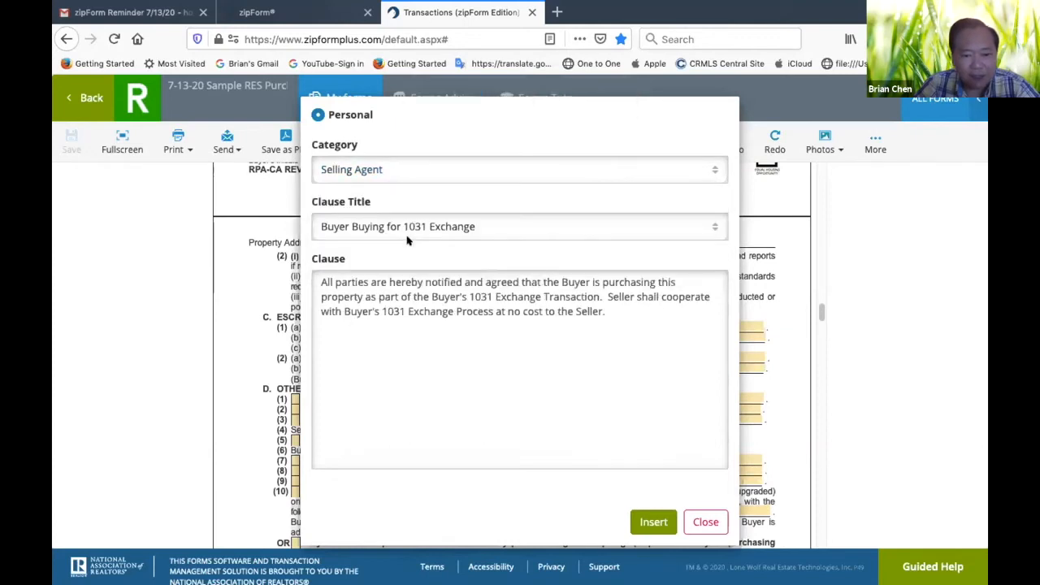
pyautogui.click(706, 225)
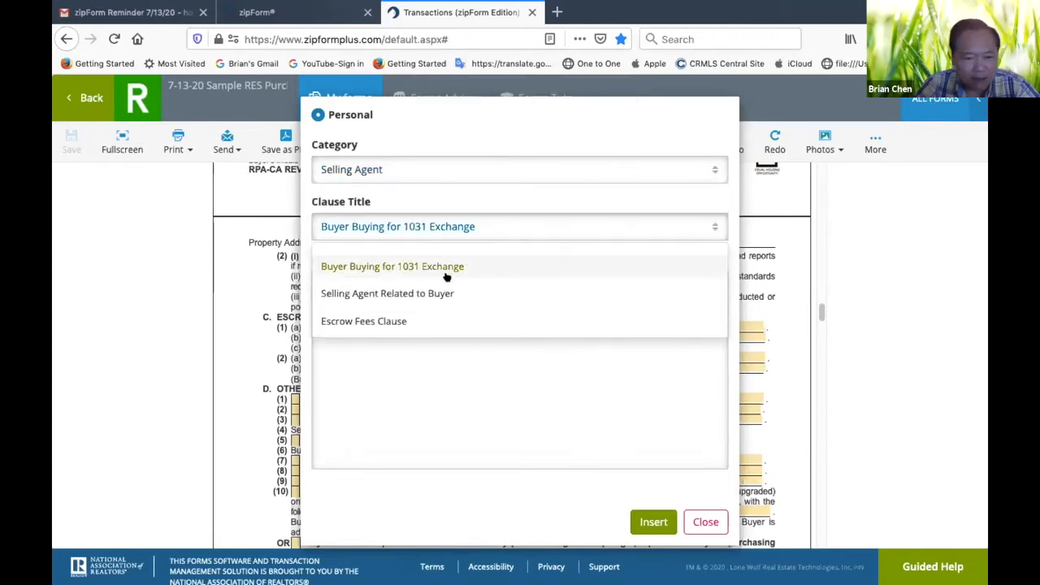
pyautogui.click(389, 321)
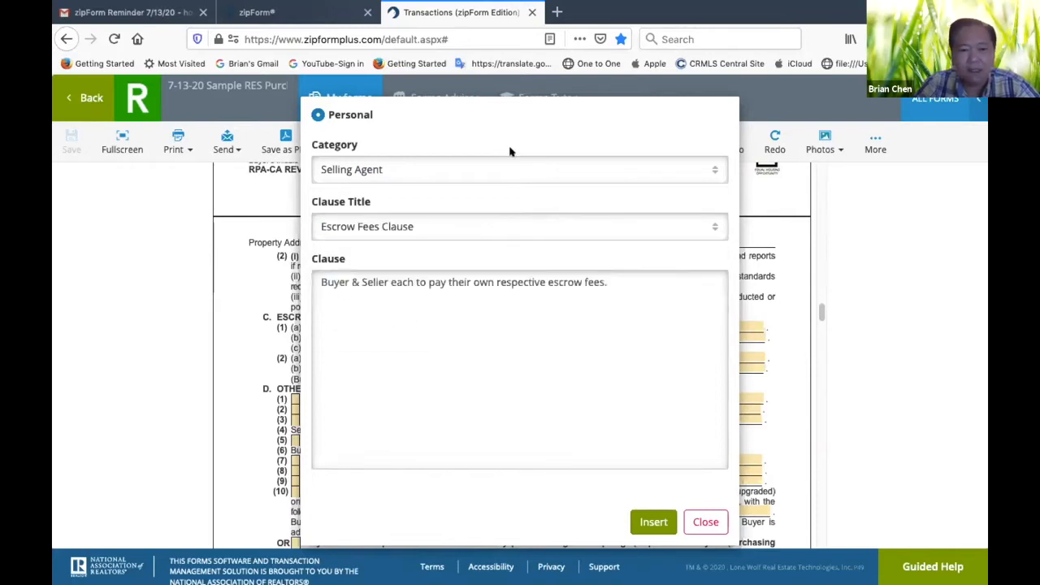
pyautogui.click(654, 521)
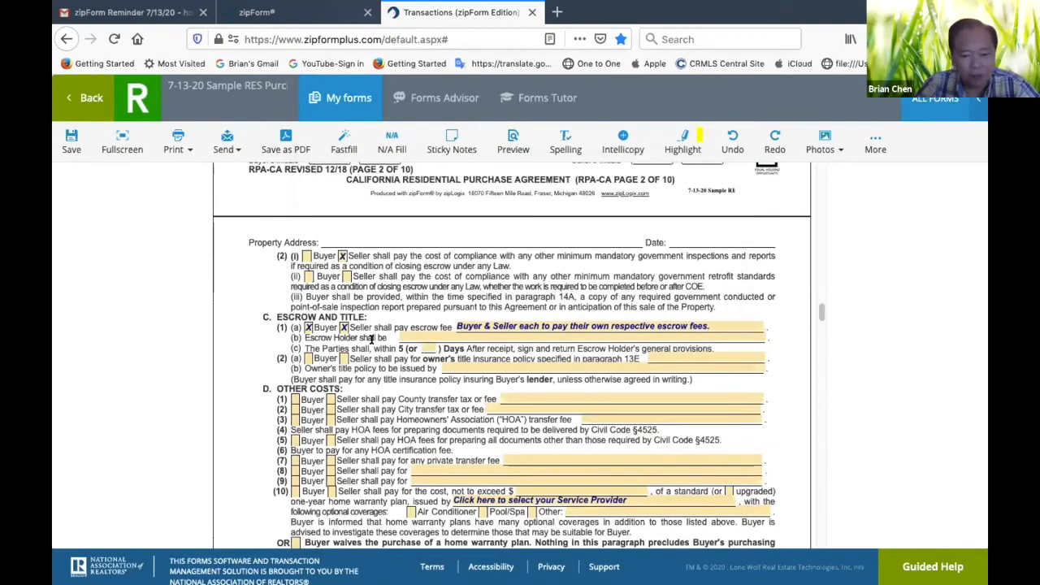
# Set the escrow holder in paragraph 7C(1)(b) to "Seller's Choice"
pyautogui.click(422, 334)
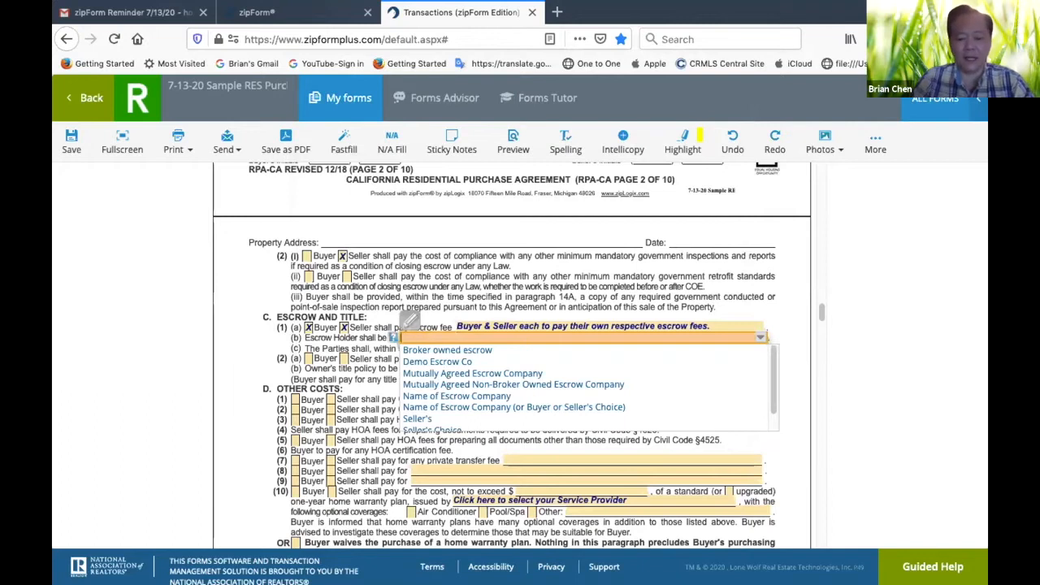
pyautogui.write("Seller's Choice")
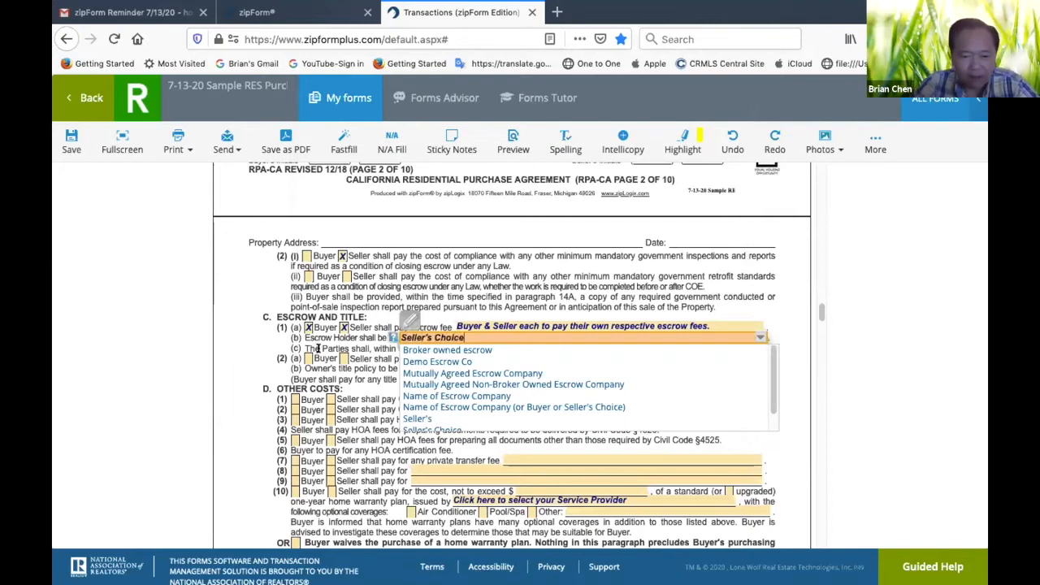
pyautogui.click(364, 356)
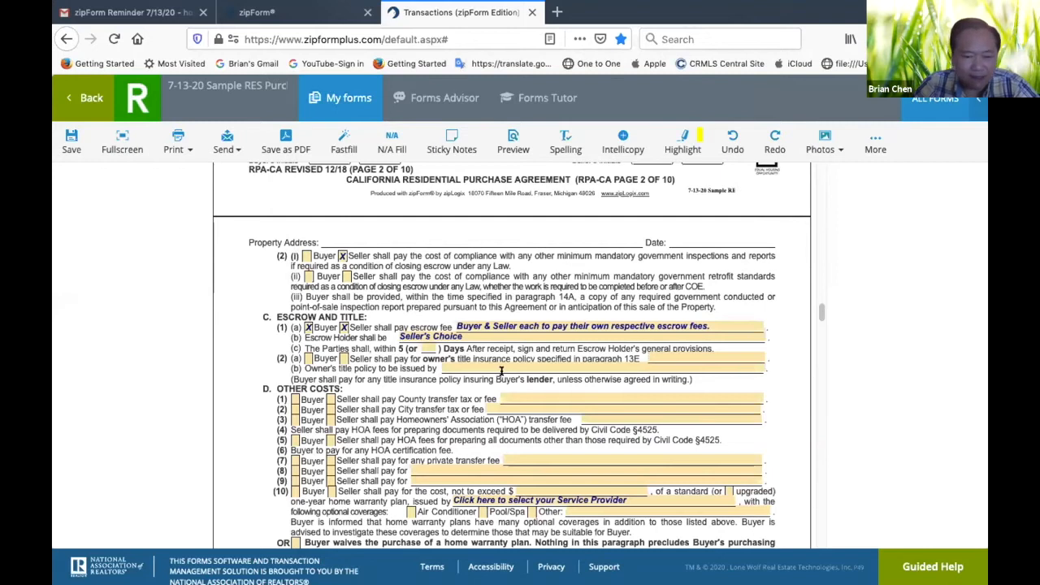
# In paragraph 7C(2), mark the seller as paying for the owner's title insurance policy and set its issuer to "Seller's Choice"
pyautogui.click(343, 358)
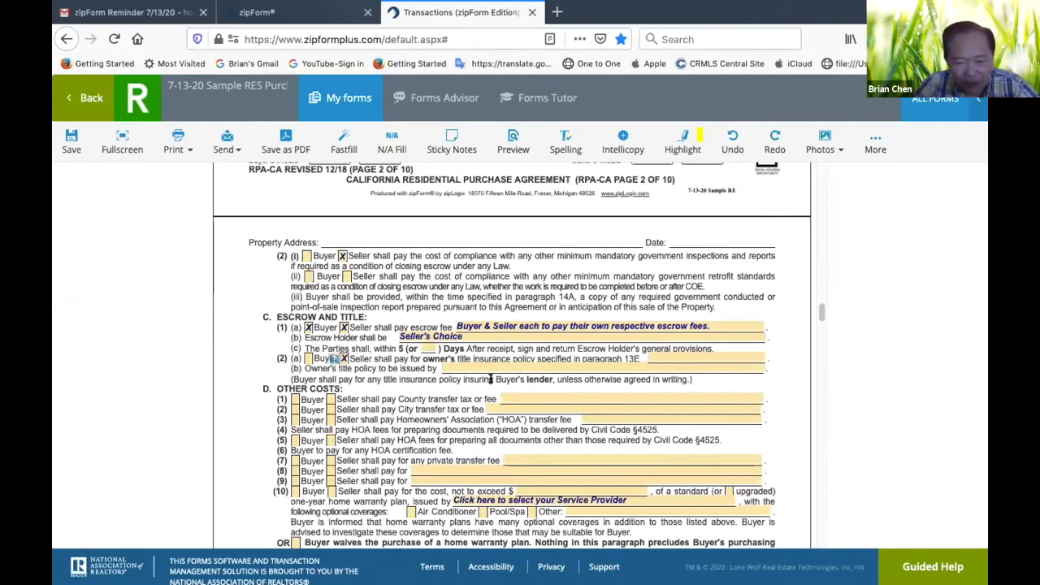
pyautogui.click(475, 363)
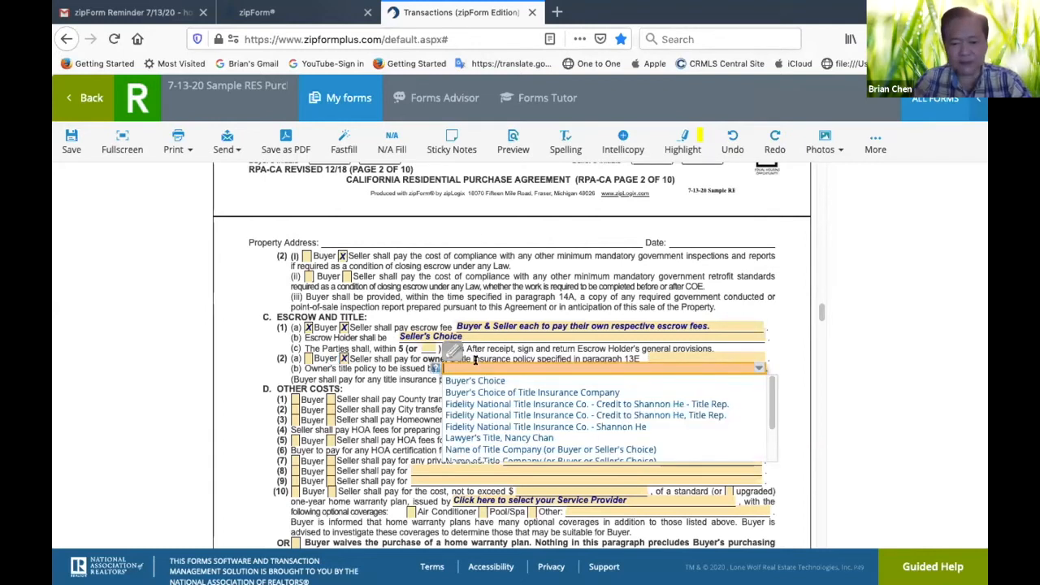
pyautogui.write("Seller's Choice")
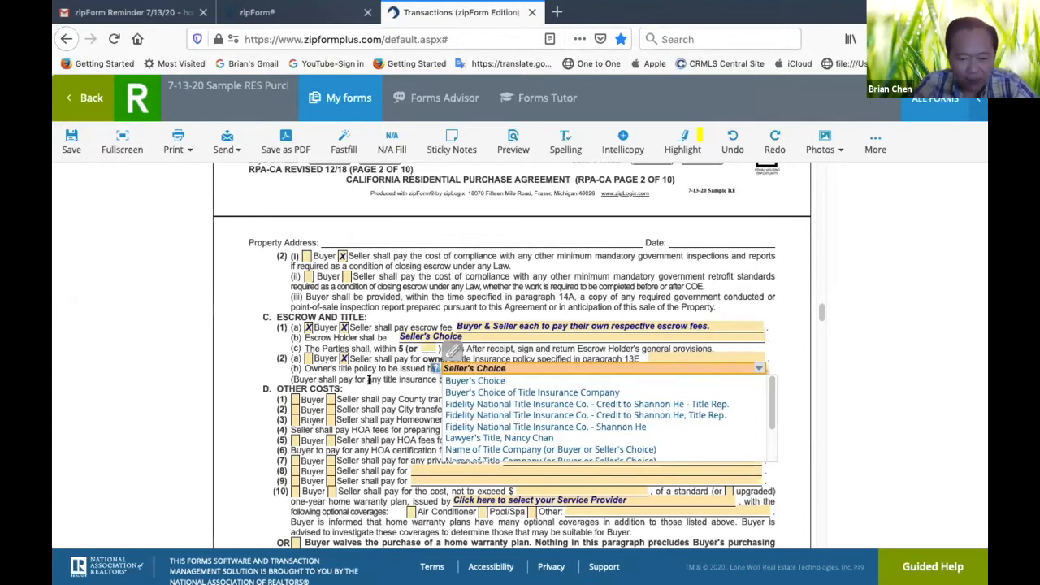
pyautogui.click(370, 379)
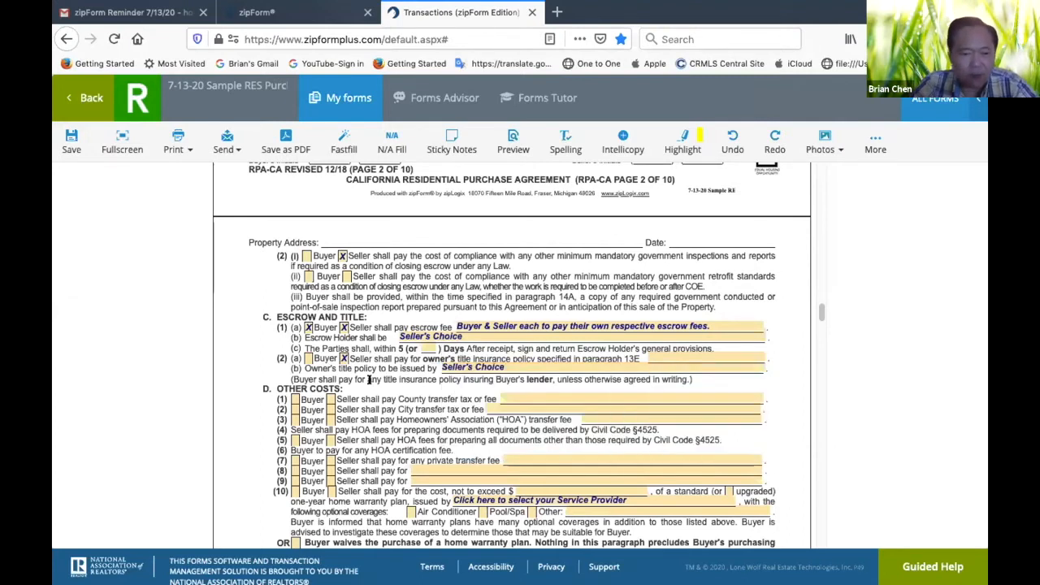
# In paragraph 7D, mark the seller as paying the County and City transfer taxes, and enter "If Any" for the City tax
pyautogui.click(324, 400)
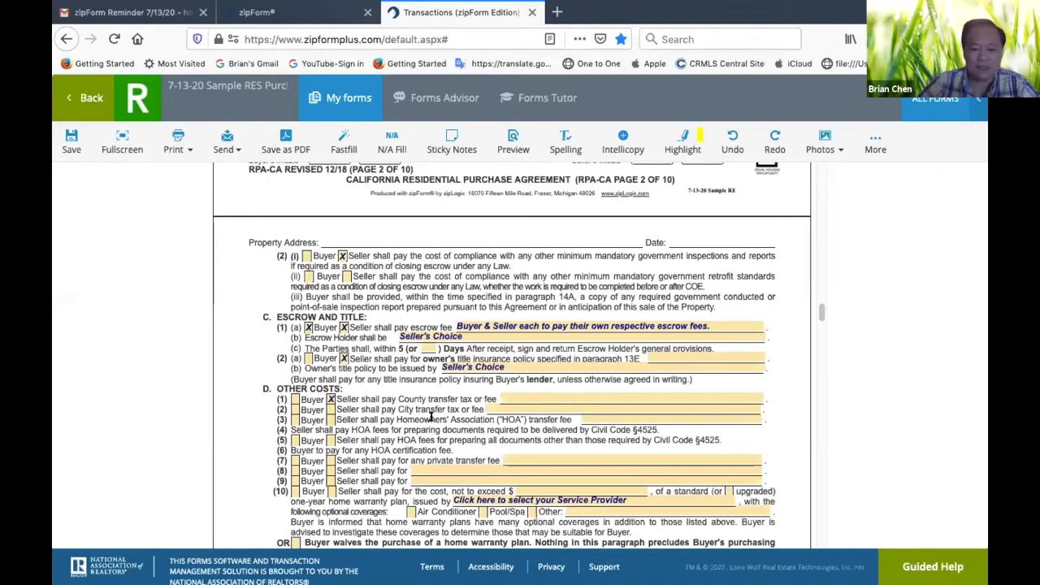
pyautogui.click(330, 408)
pyautogui.click(533, 404)
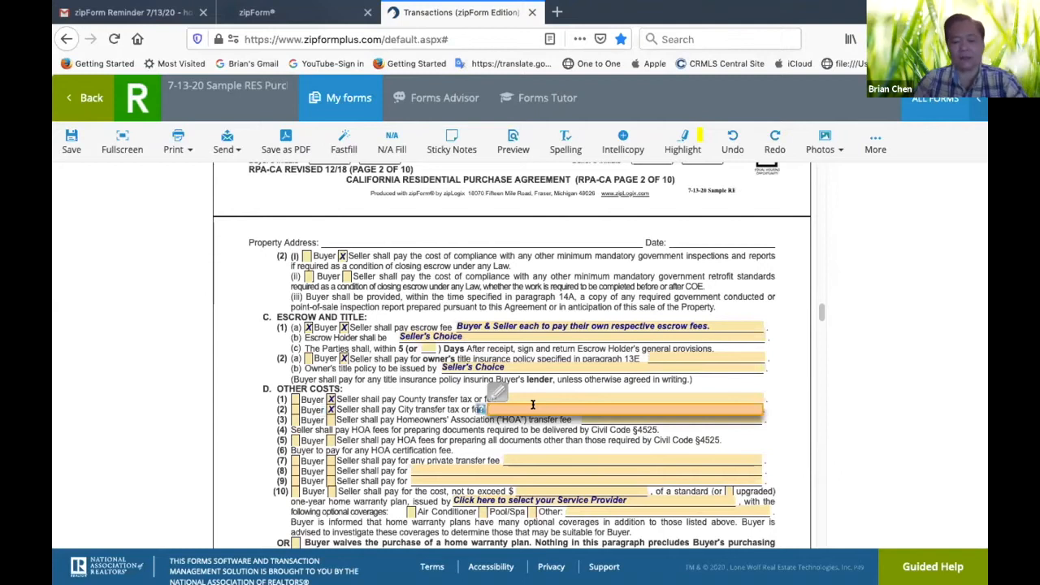
pyautogui.write('If Appl')
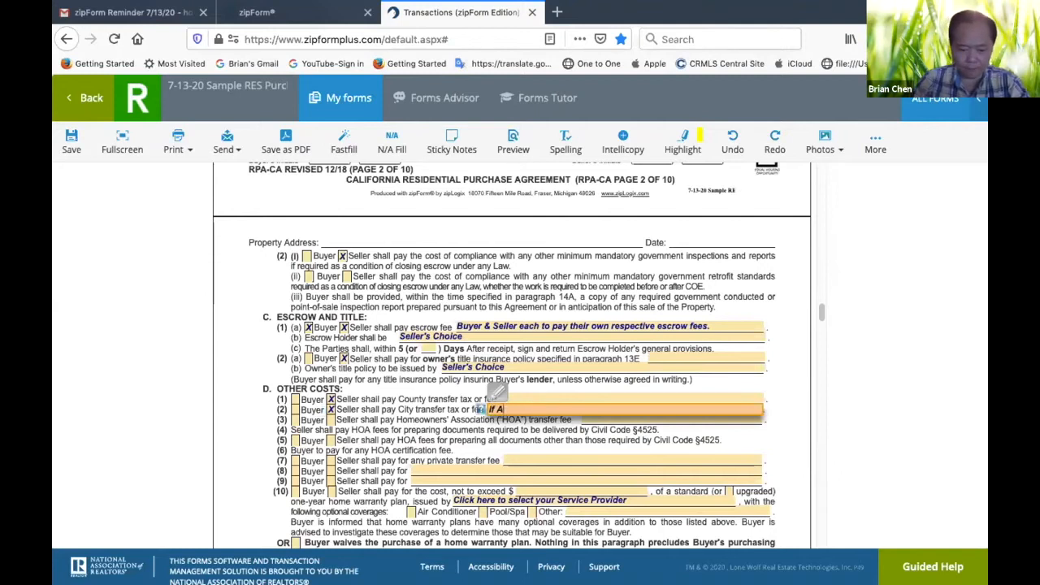
pyautogui.click(524, 438)
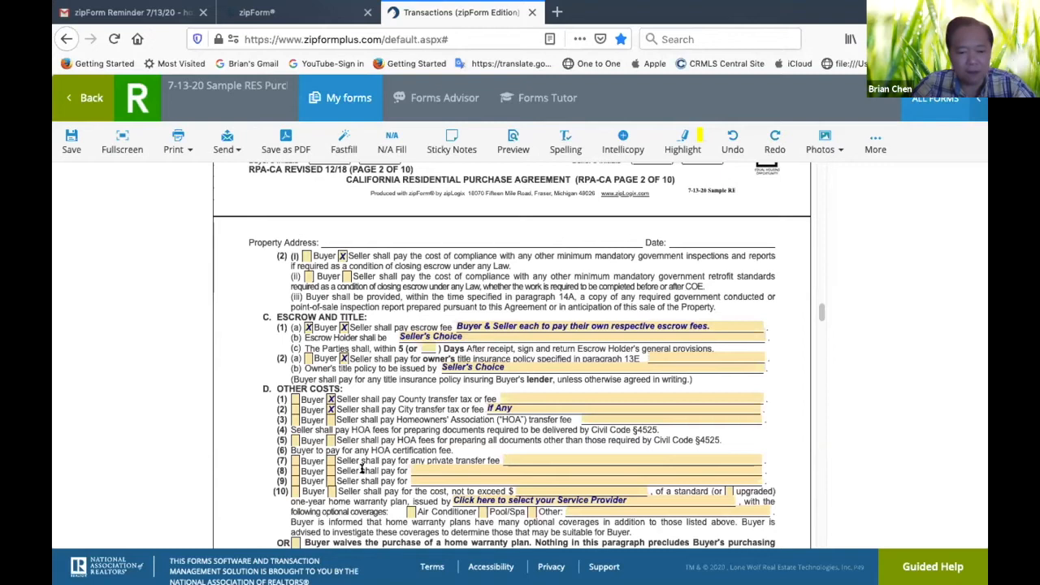
# In paragraph 7D(10), mark the seller as paying up to $600.00 for an upgraded home warranty plan with Air Conditioner coverage
pyautogui.scroll(-1, 407, 467)
pyautogui.scroll(-3, 408, 465)
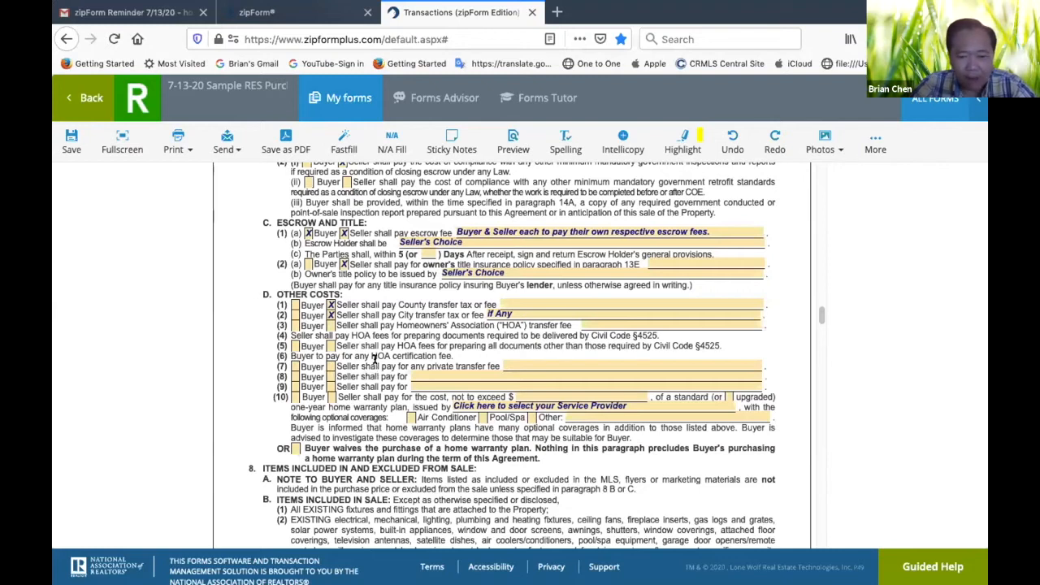
pyautogui.click(331, 396)
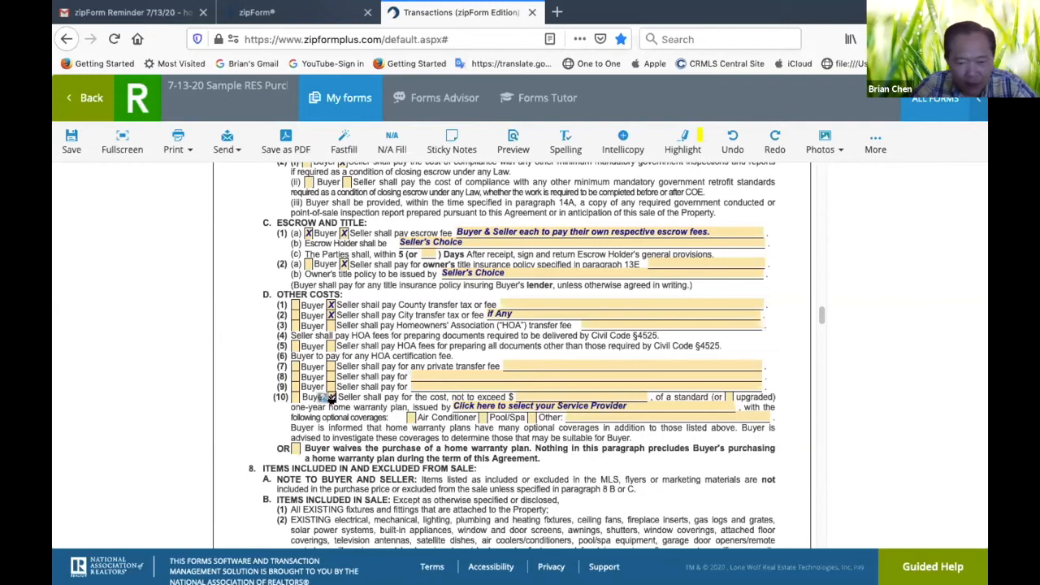
pyautogui.click(592, 396)
pyautogui.write('600.00')
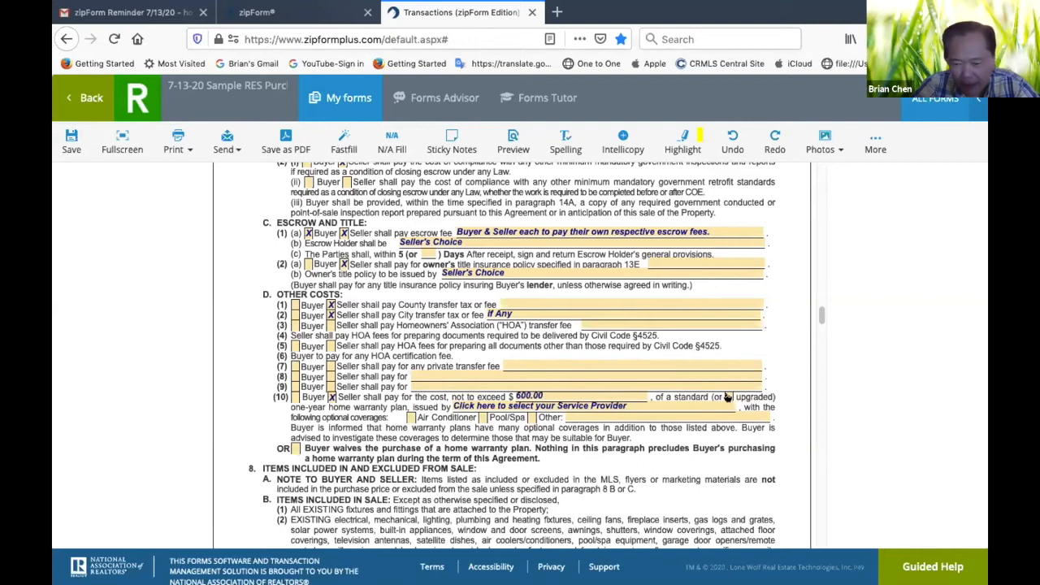
pyautogui.click(724, 396)
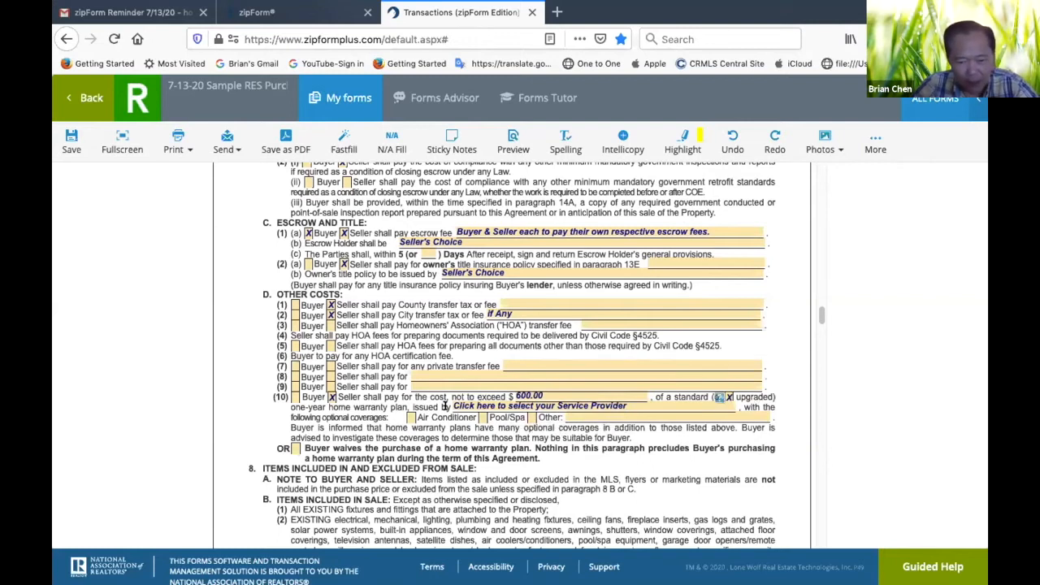
pyautogui.click(407, 418)
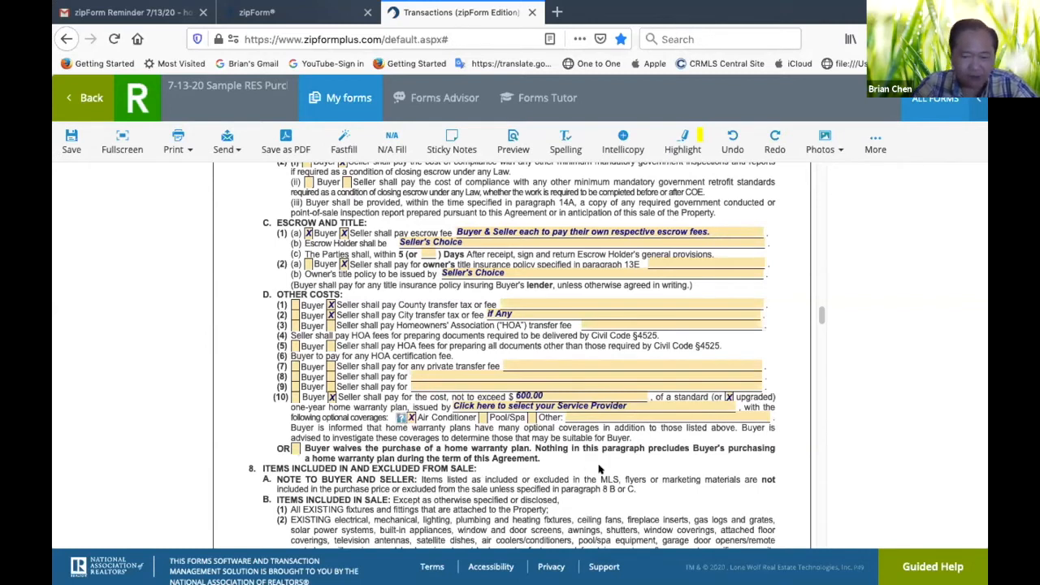
# Set the issuer of the one-year home warranty plan in paragraph 7D(10) to "Buyer's Choice"
pyautogui.click(650, 404)
pyautogui.write("Buyer's")
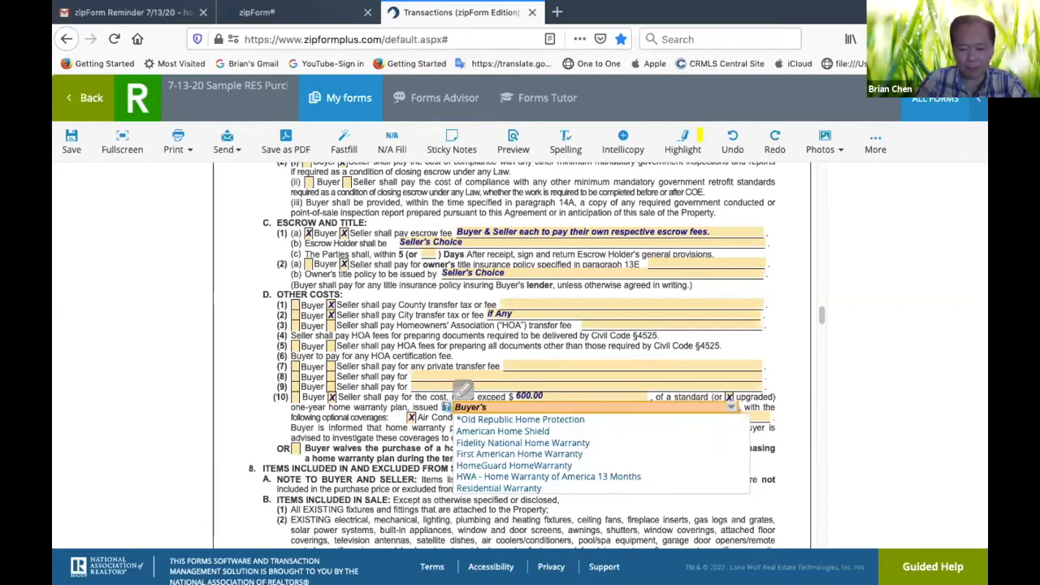
pyautogui.write(' Choice')
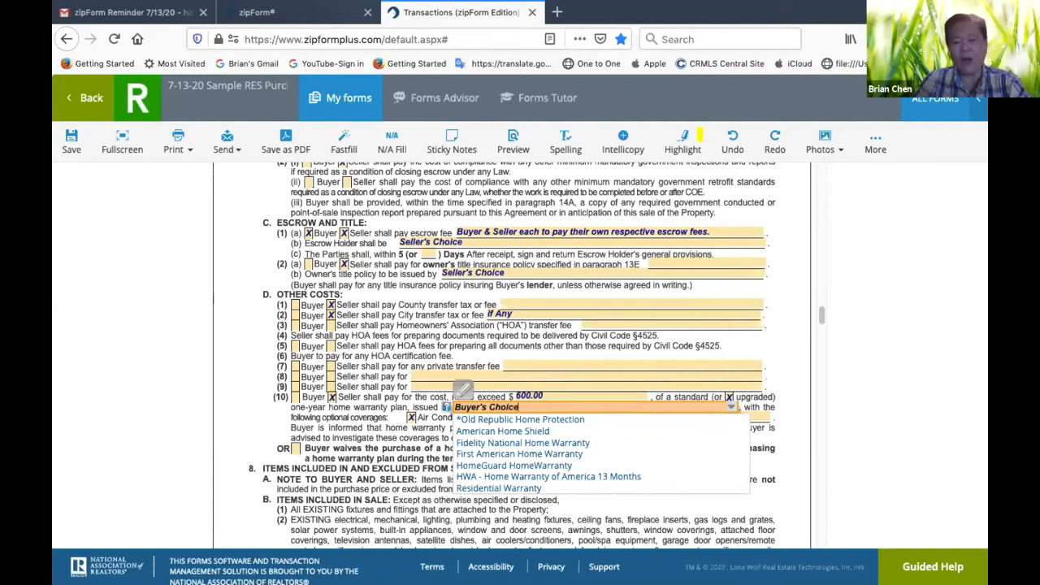
pyautogui.click(392, 431)
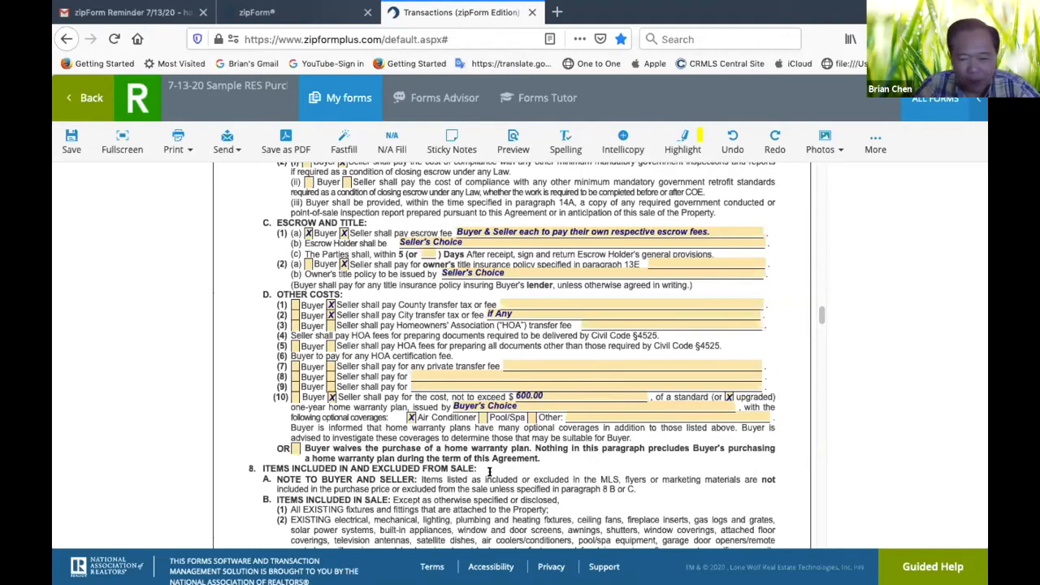
# Mark all stoves as included in the sale in paragraph 8B(2)
pyautogui.scroll(-5, 465, 463)
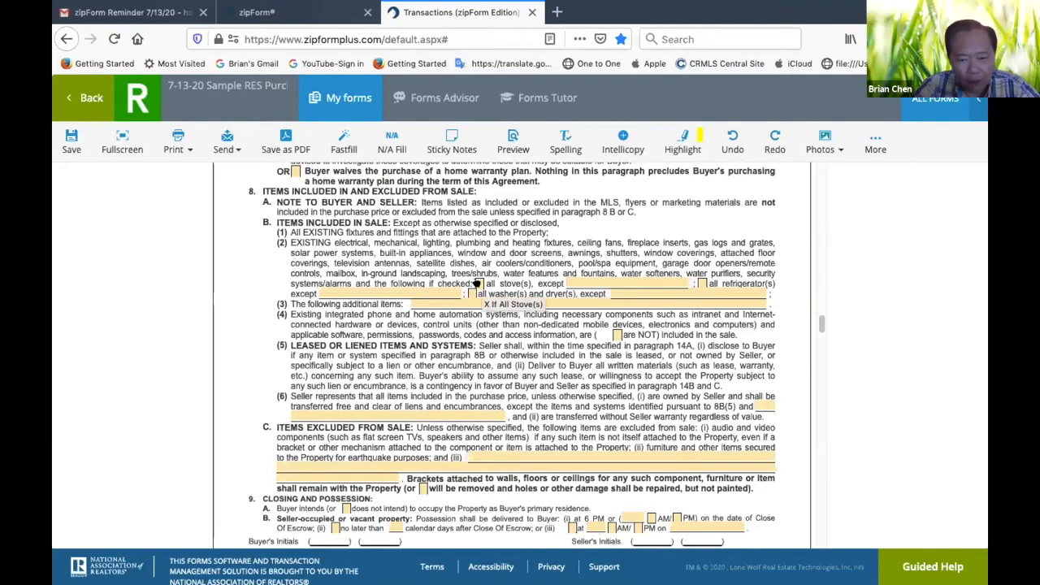
pyautogui.click(477, 283)
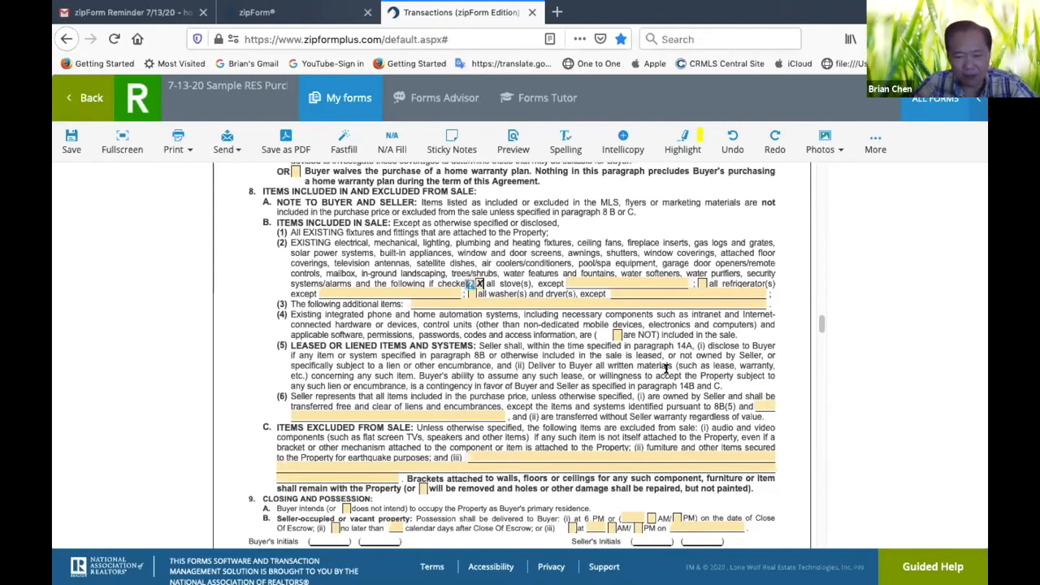
# Mark the "Other" addendum option under Addenda in paragraph 5A
pyautogui.scroll(-5, 794, 410)
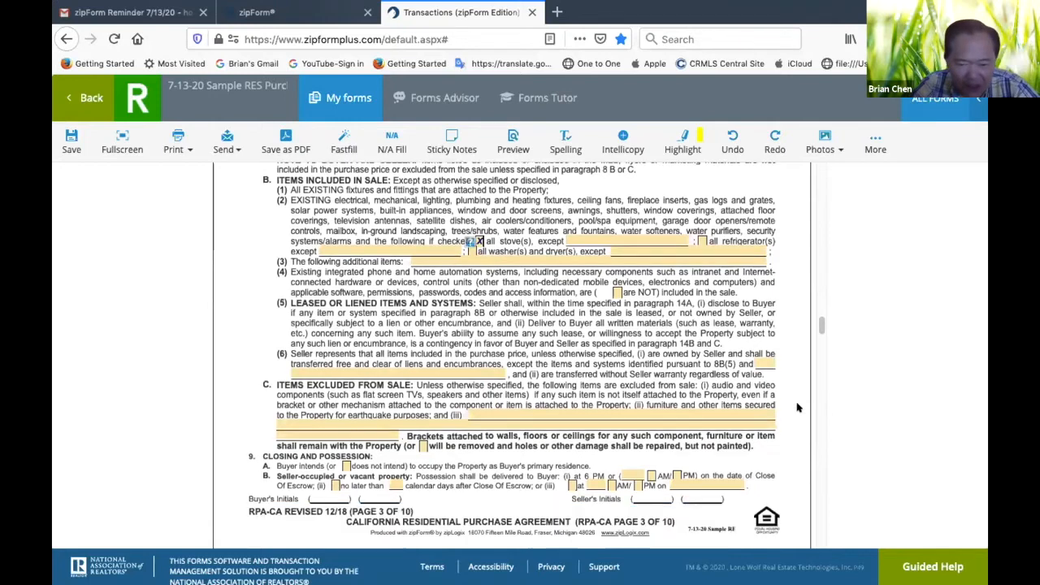
pyautogui.scroll(2, 798, 408)
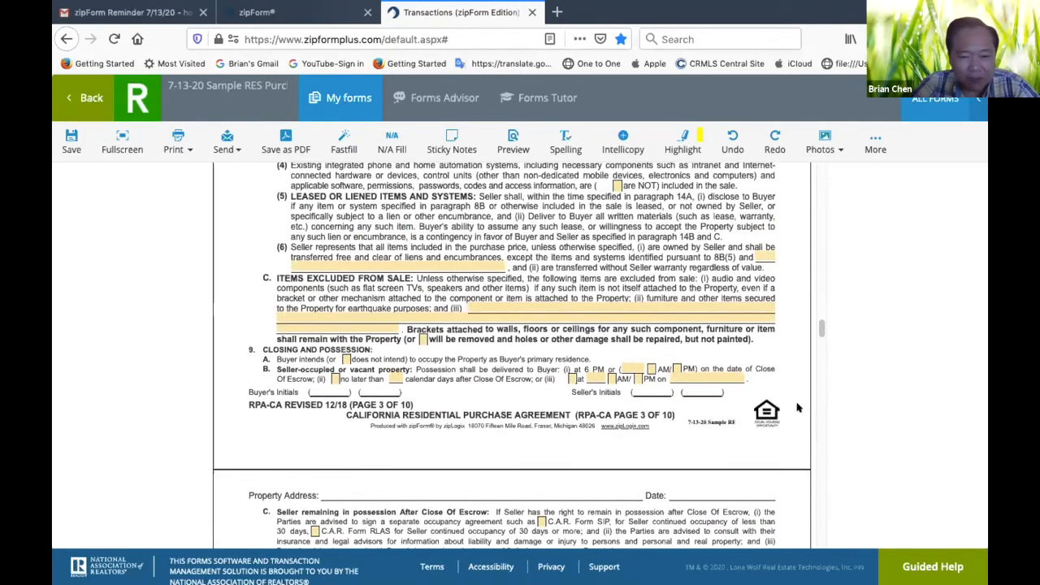
pyautogui.scroll(-15, 446, 392)
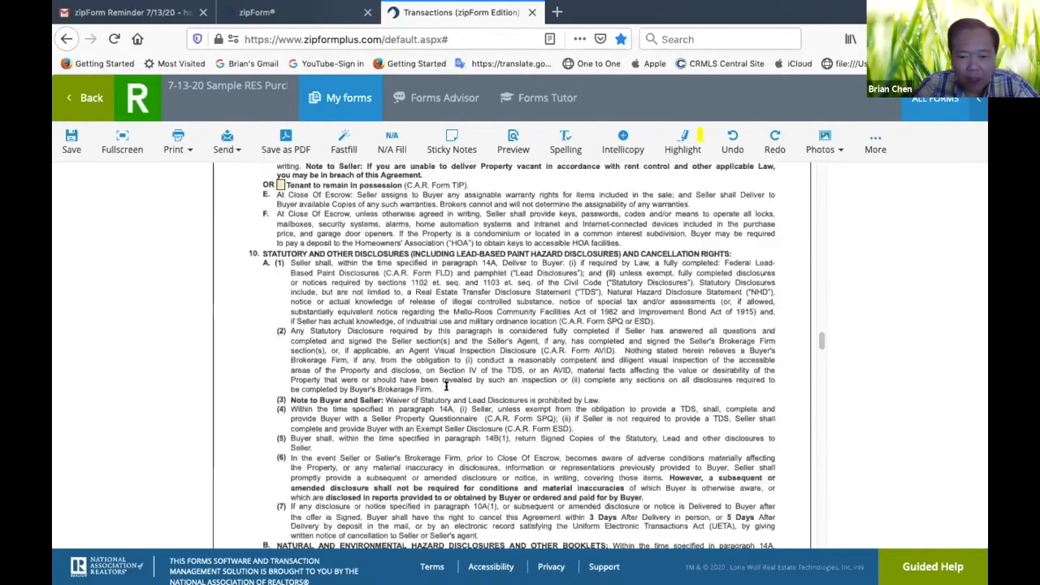
pyautogui.scroll(20, 445, 387)
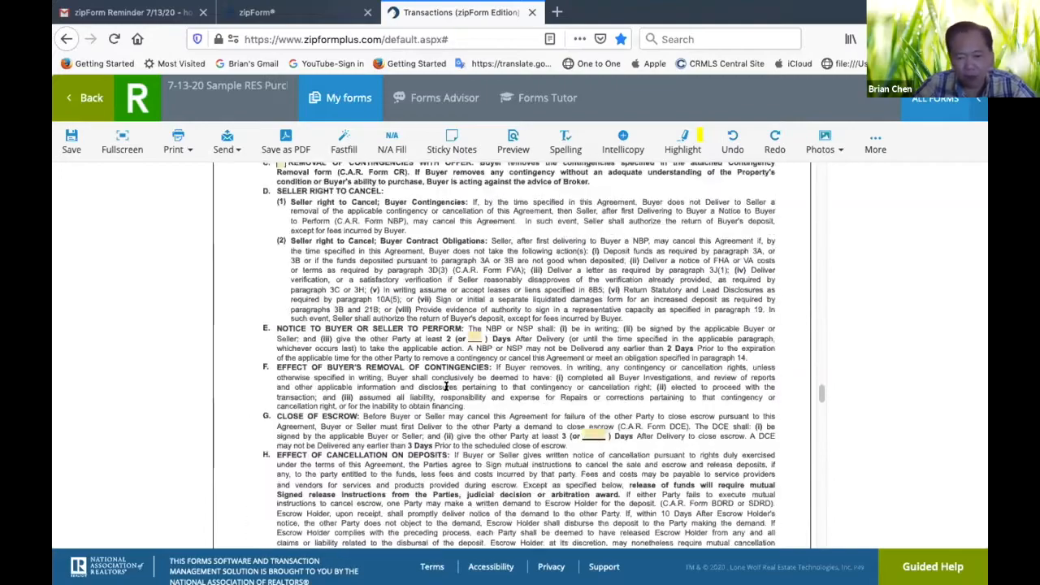
pyautogui.scroll(10, 445, 392)
pyautogui.scroll(-4, 445, 389)
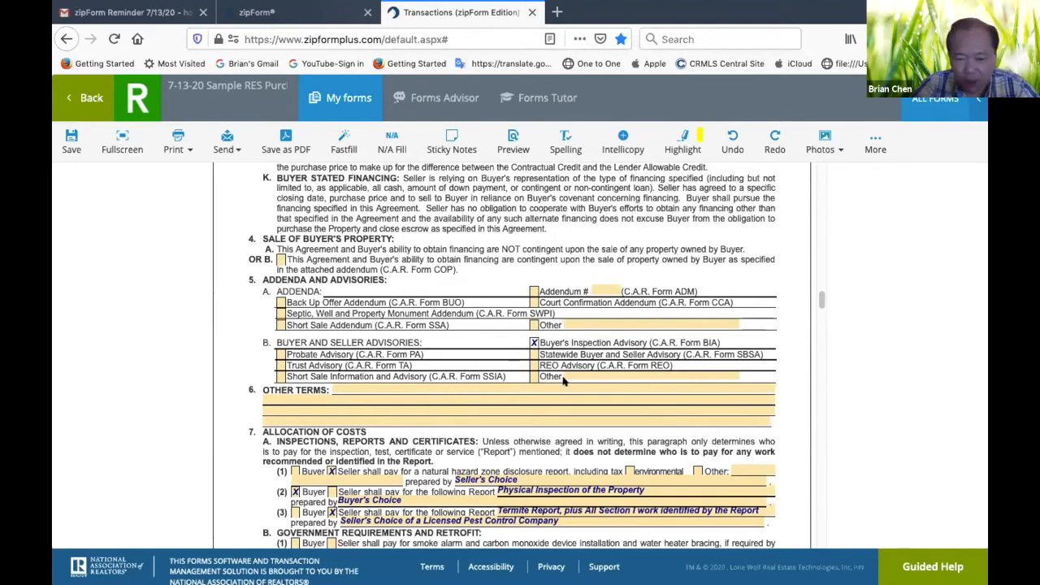
pyautogui.click(533, 325)
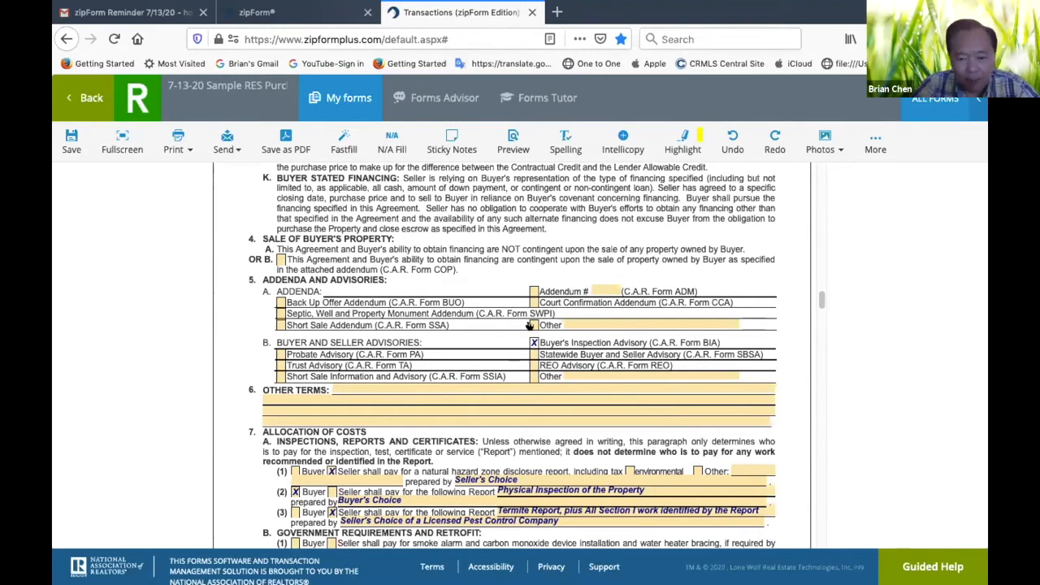
# Enter "Coronavirus Addendum or Amendment" as the description of the Other addendum in paragraph 5A
pyautogui.click(598, 322)
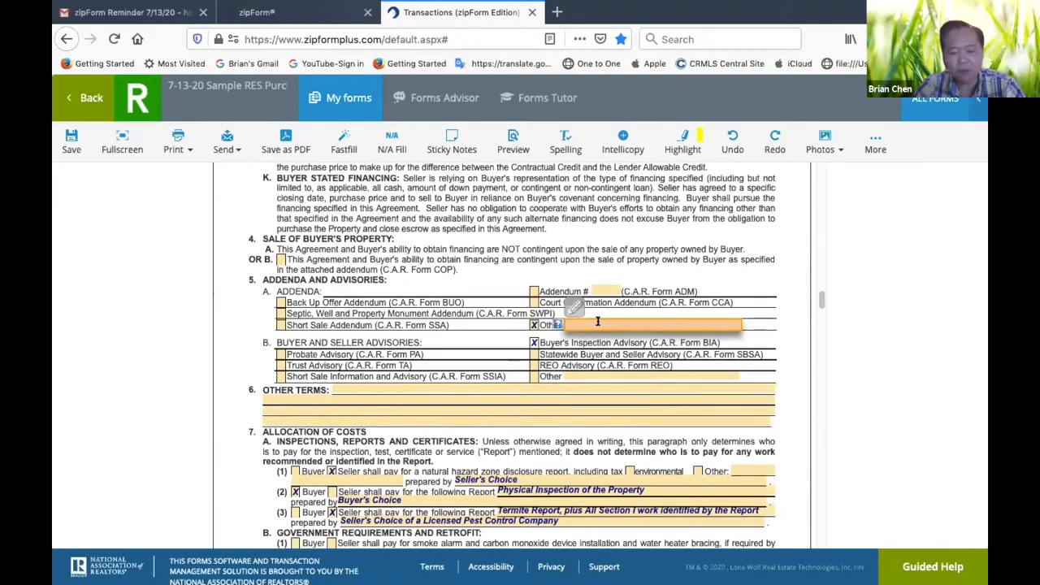
pyautogui.write('CV')
pyautogui.press('BackSpace')
pyautogui.press('BackSpace')
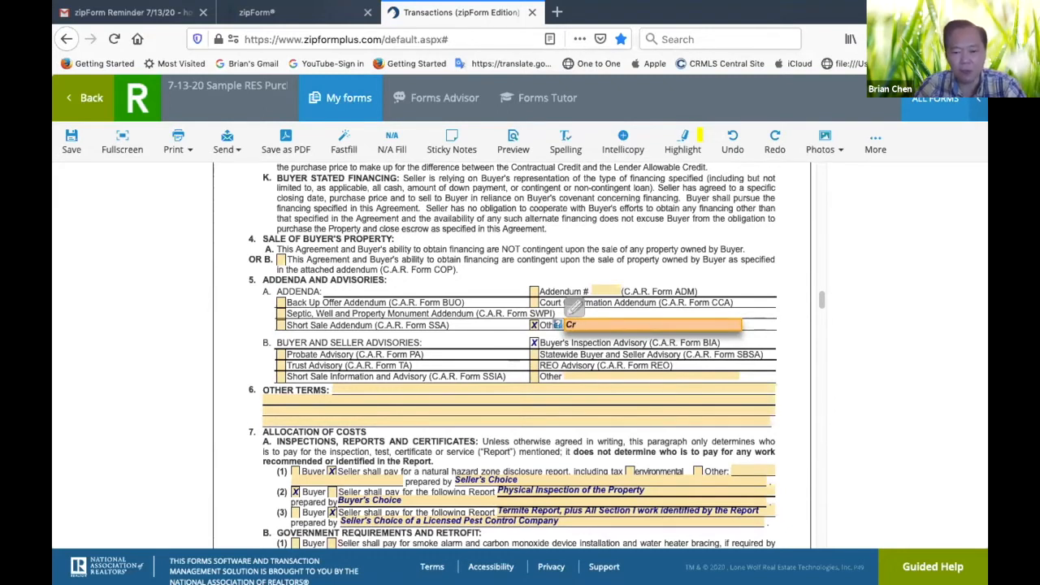
pyautogui.write('orona')
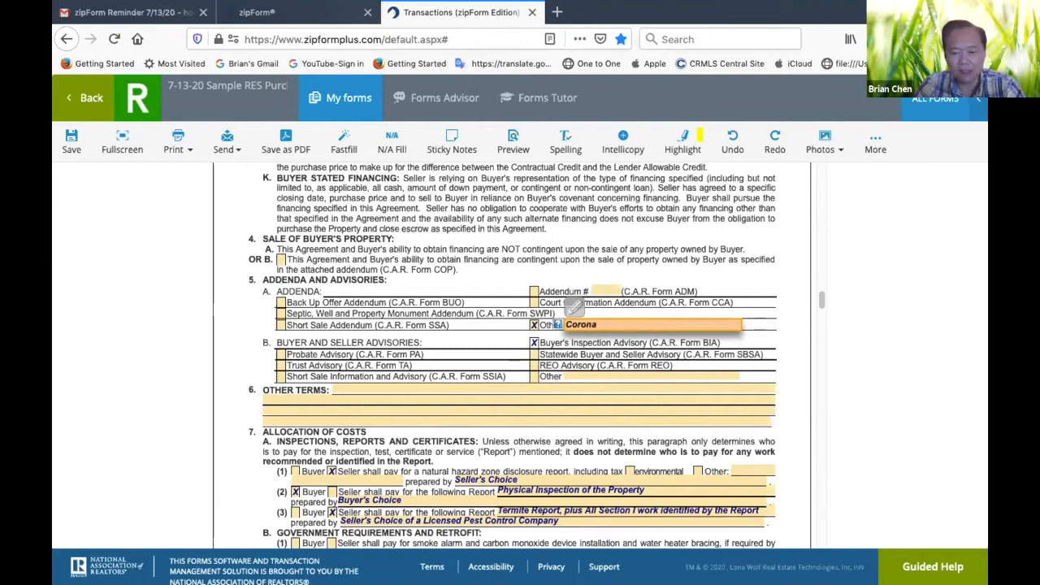
pyautogui.write('virus')
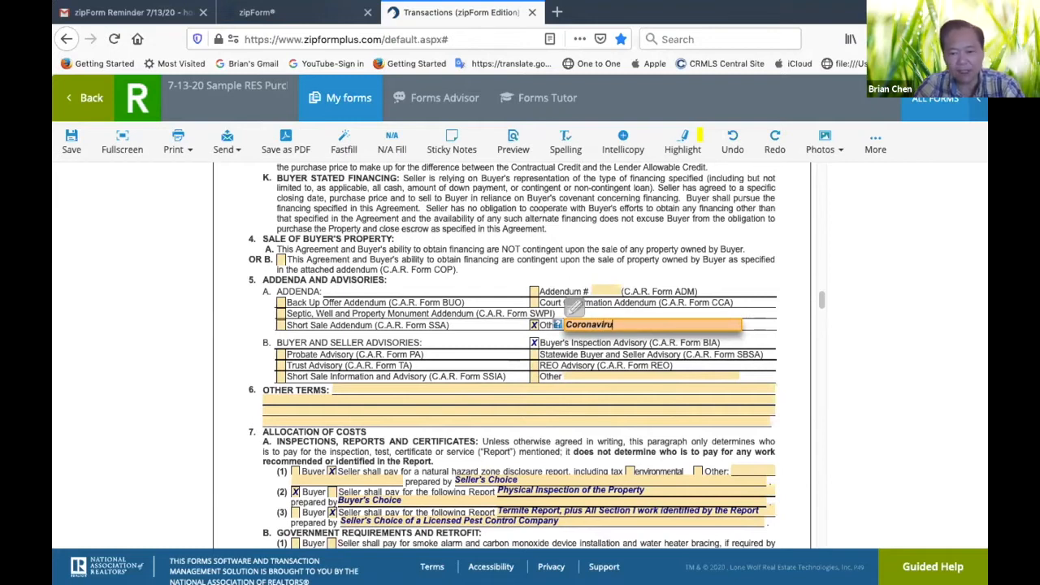
pyautogui.write('endum')
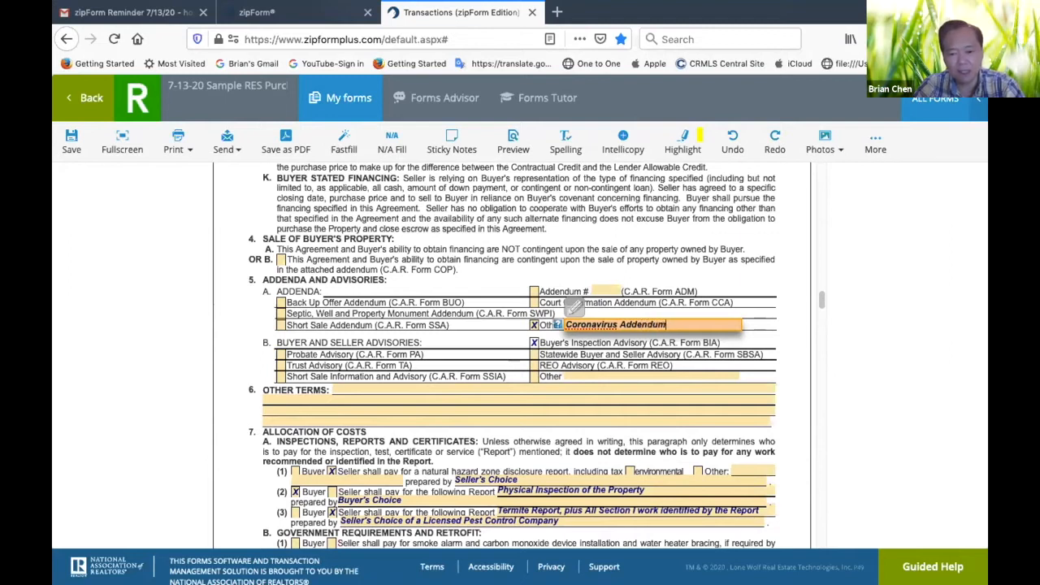
pyautogui.write(' or Am')
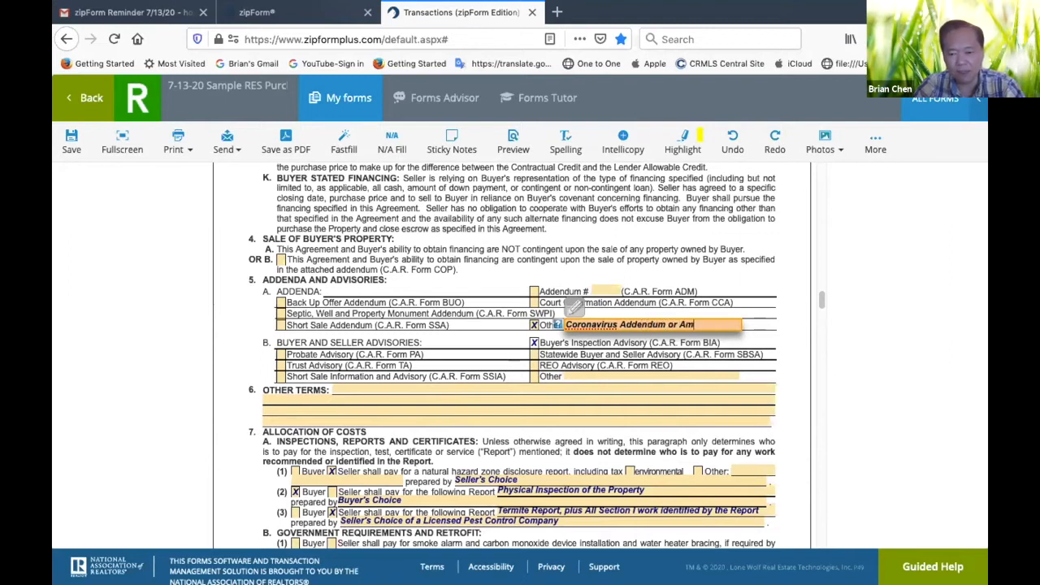
pyautogui.write('endment')
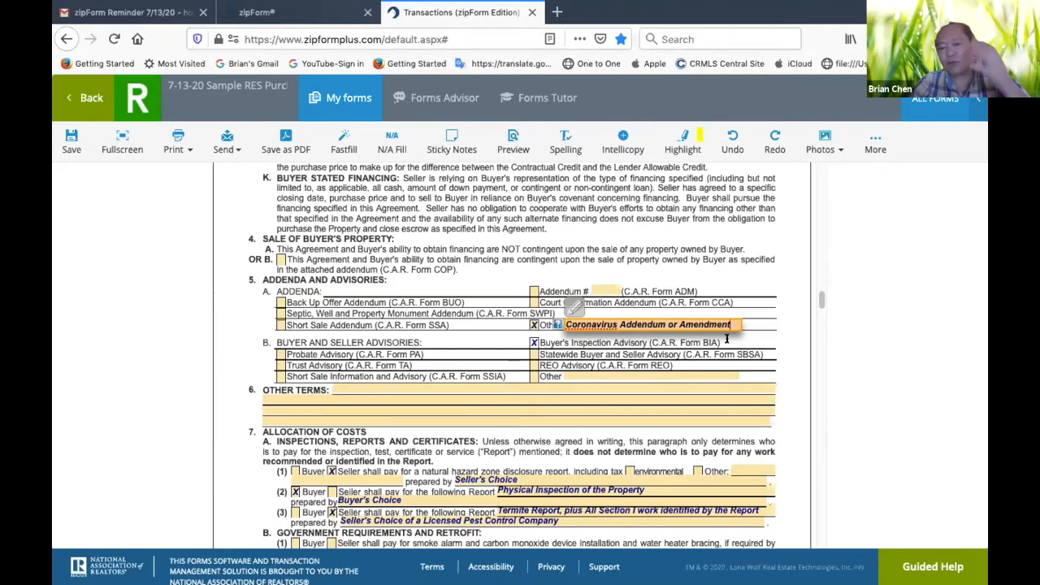
pyautogui.click(792, 351)
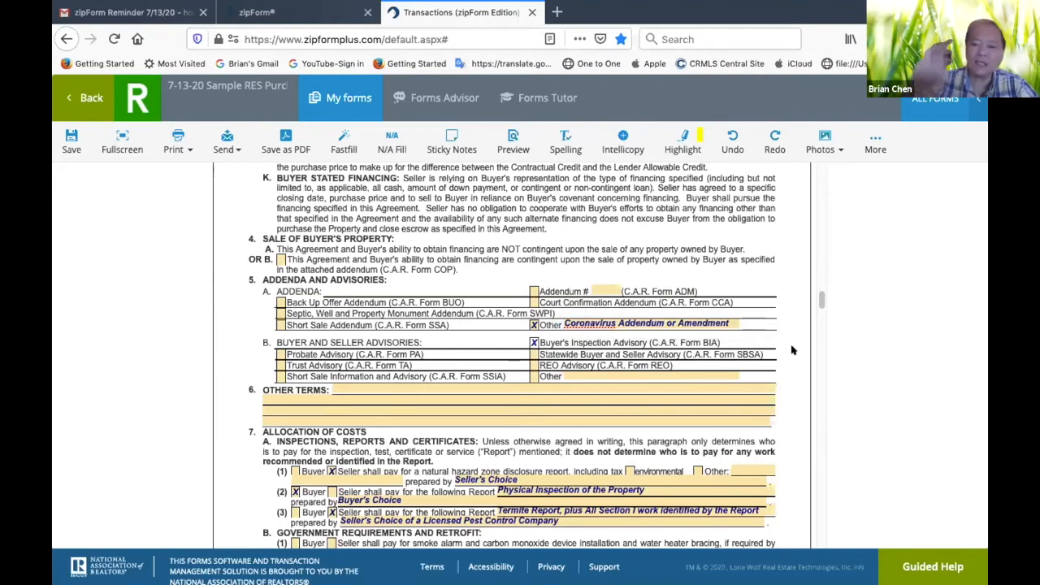
# Fill in the buyer's brokerage firm street address in the Real Estate Brokers section, picking the matching saved address
pyautogui.scroll(-3, 606, 398)
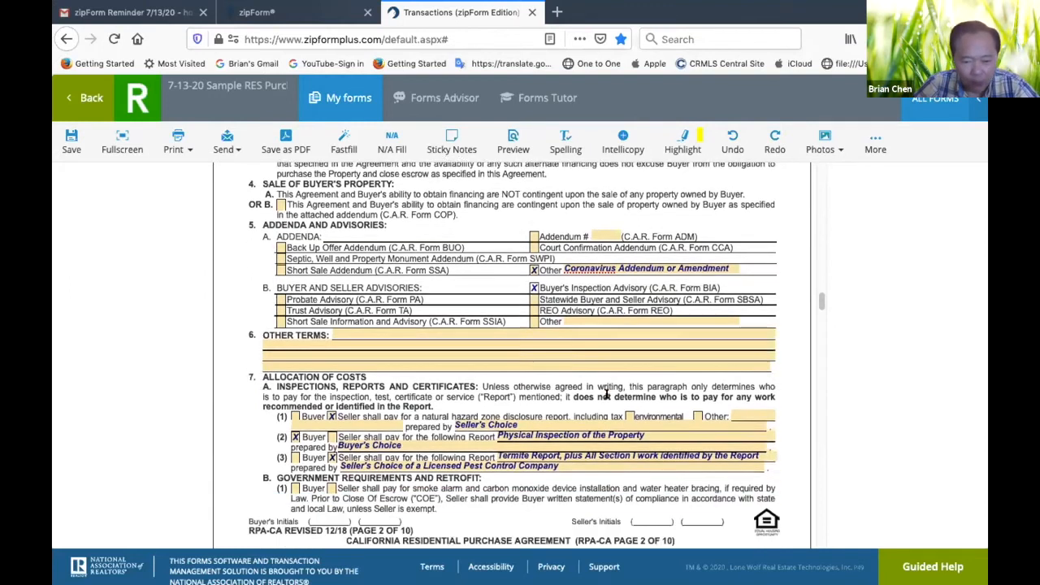
pyautogui.scroll(-5, 606, 398)
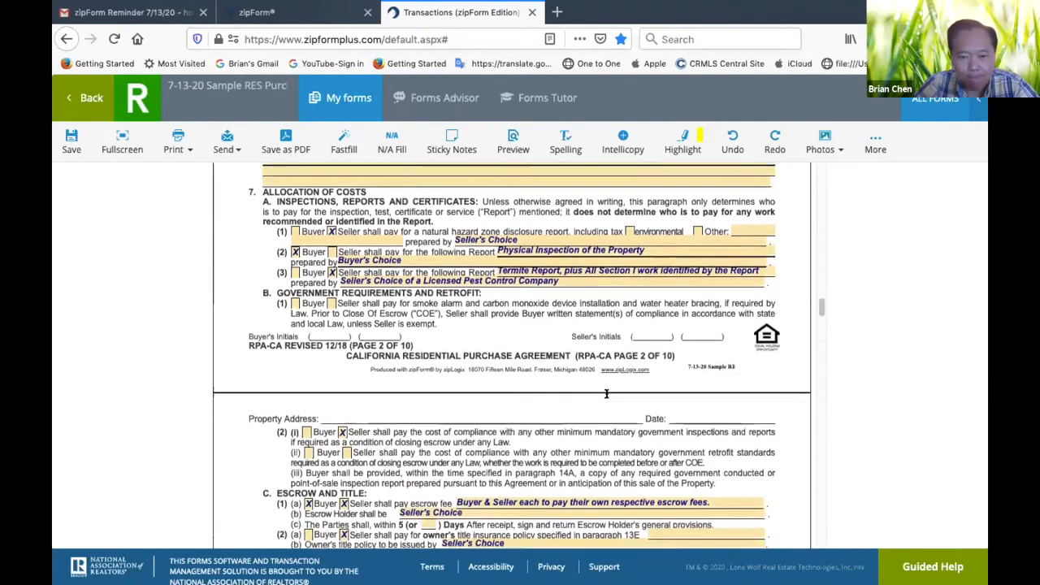
pyautogui.scroll(-12, 606, 396)
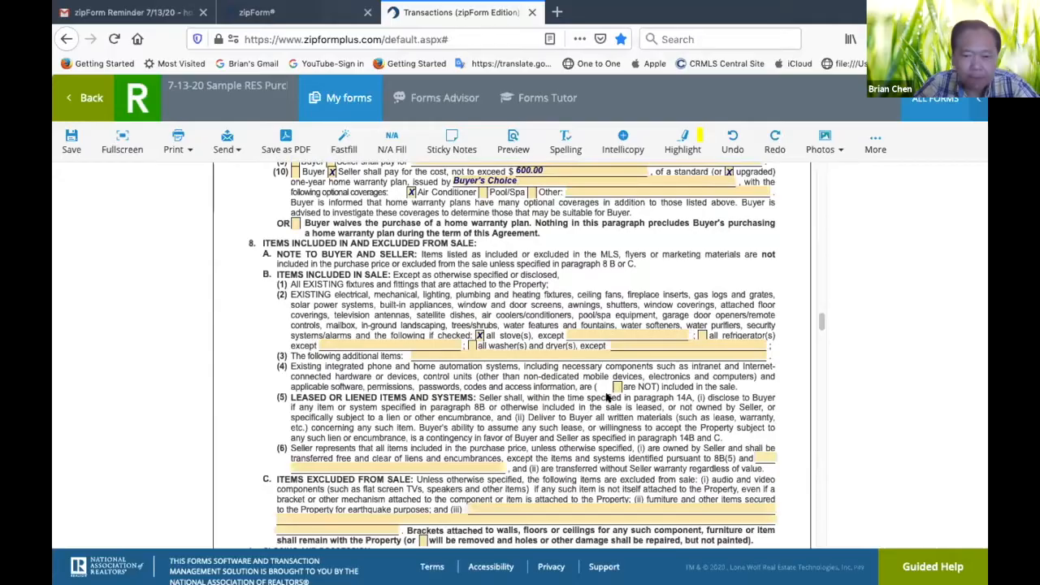
pyautogui.scroll(-15, 606, 396)
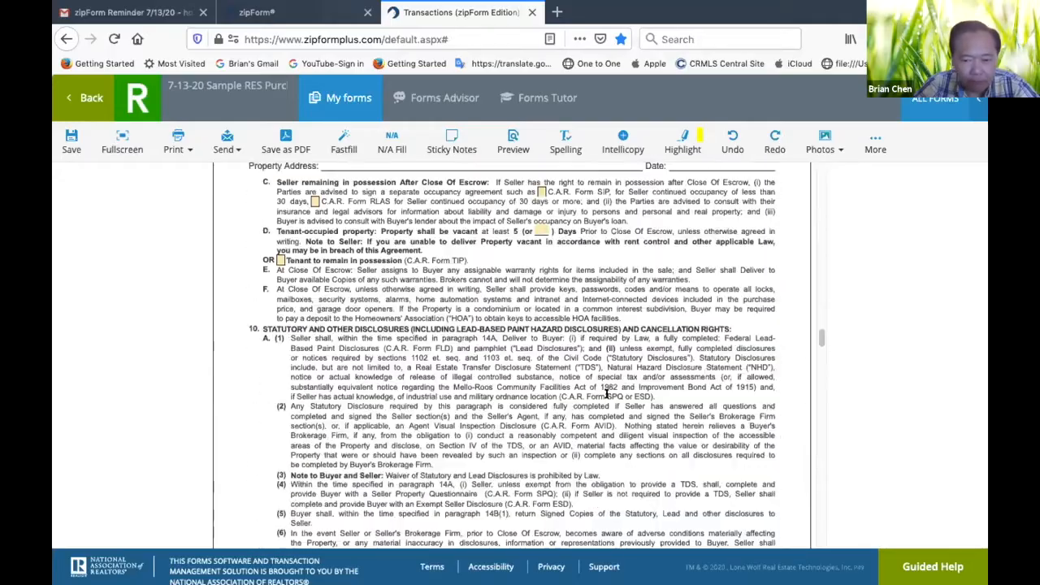
pyautogui.scroll(-20, 606, 396)
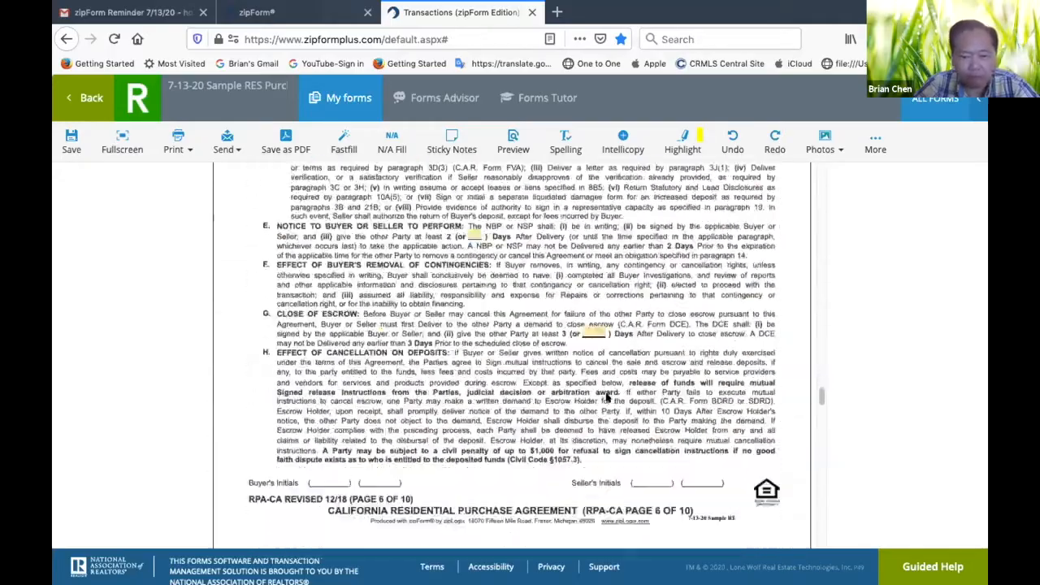
pyautogui.scroll(-15, 606, 397)
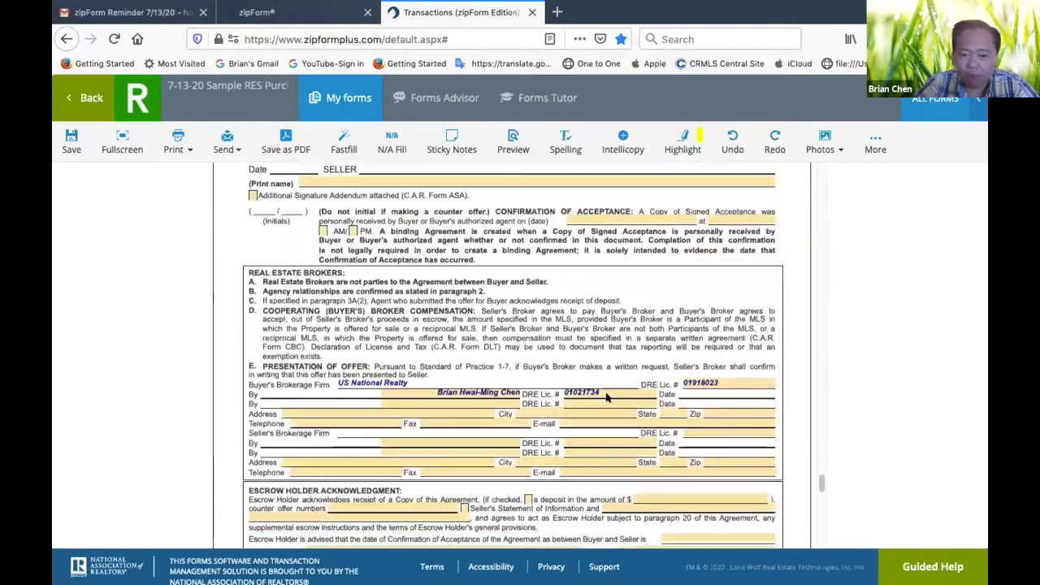
pyautogui.scroll(4, 606, 396)
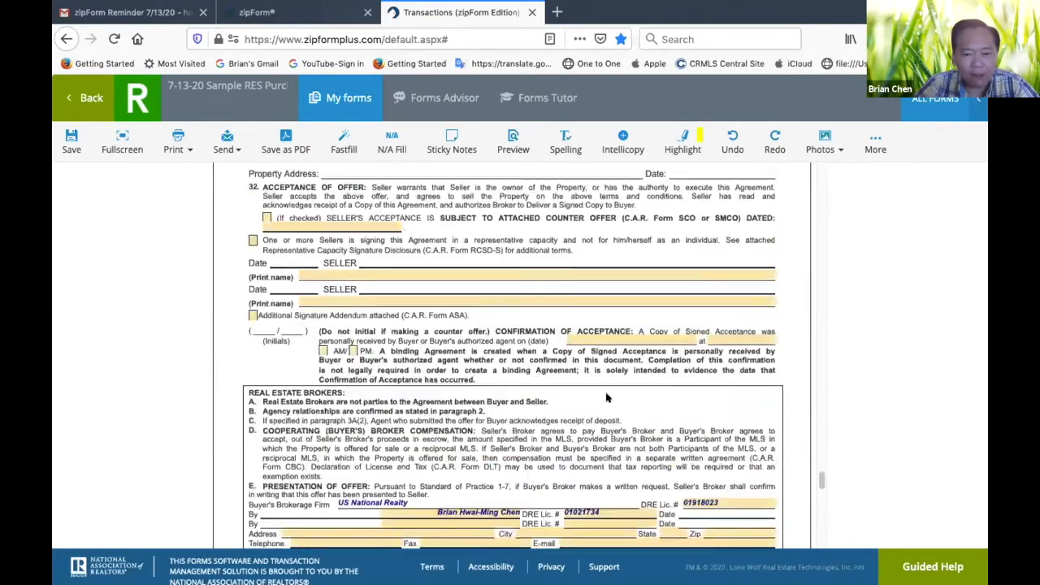
pyautogui.scroll(-4, 606, 397)
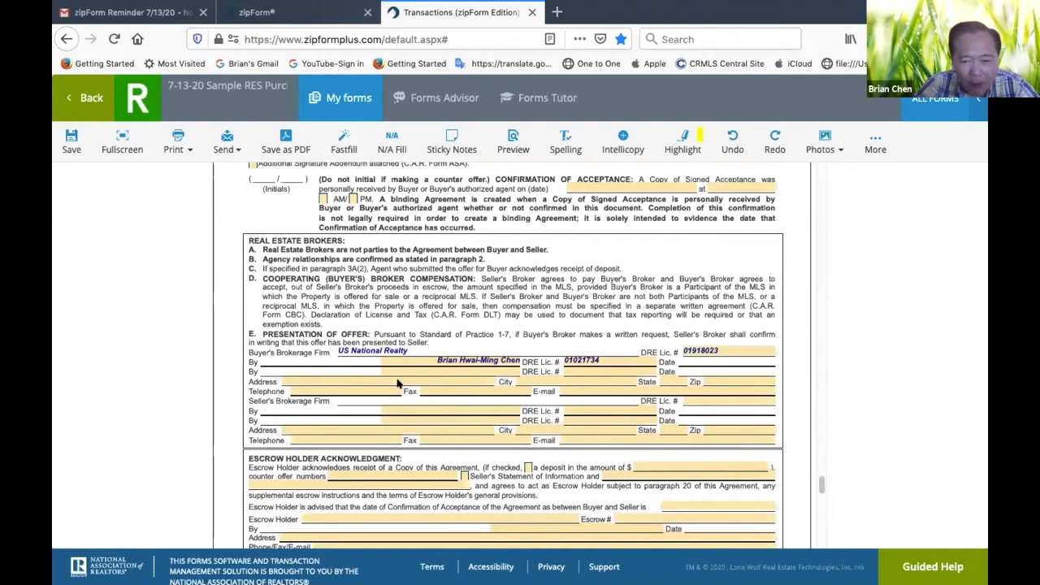
pyautogui.click(342, 376)
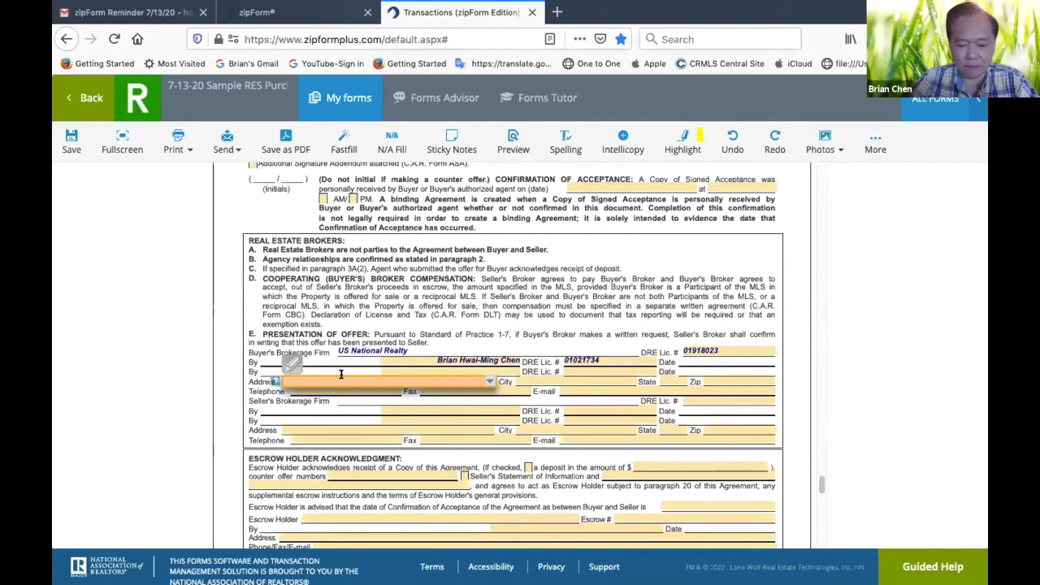
pyautogui.write('17426')
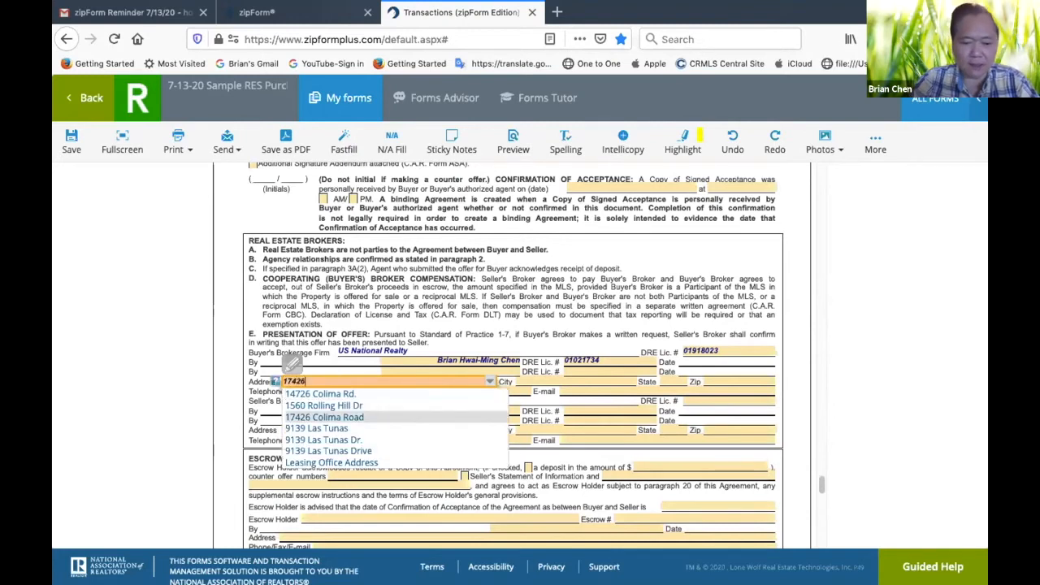
pyautogui.click(324, 416)
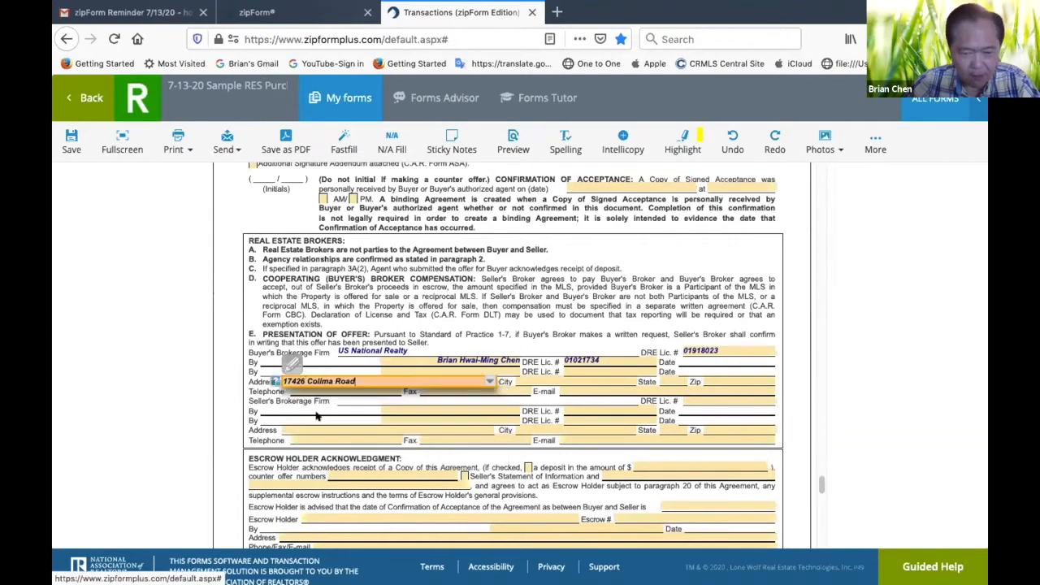
# Complete the buyer's brokerage address in the Real Estate Brokers section with the firm's city, state and zip code
pyautogui.click(569, 381)
pyautogui.write('R')
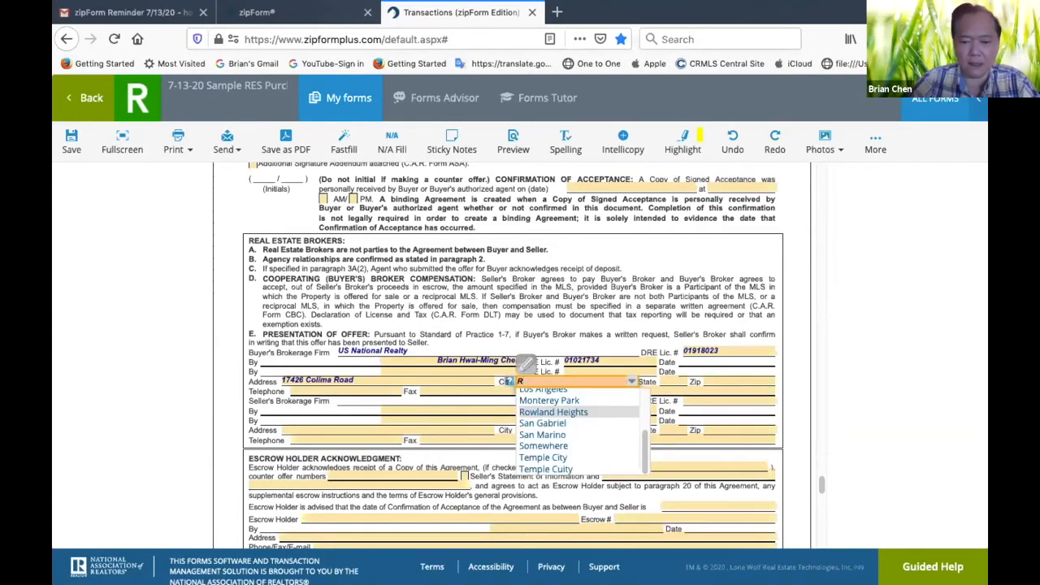
pyautogui.click(592, 412)
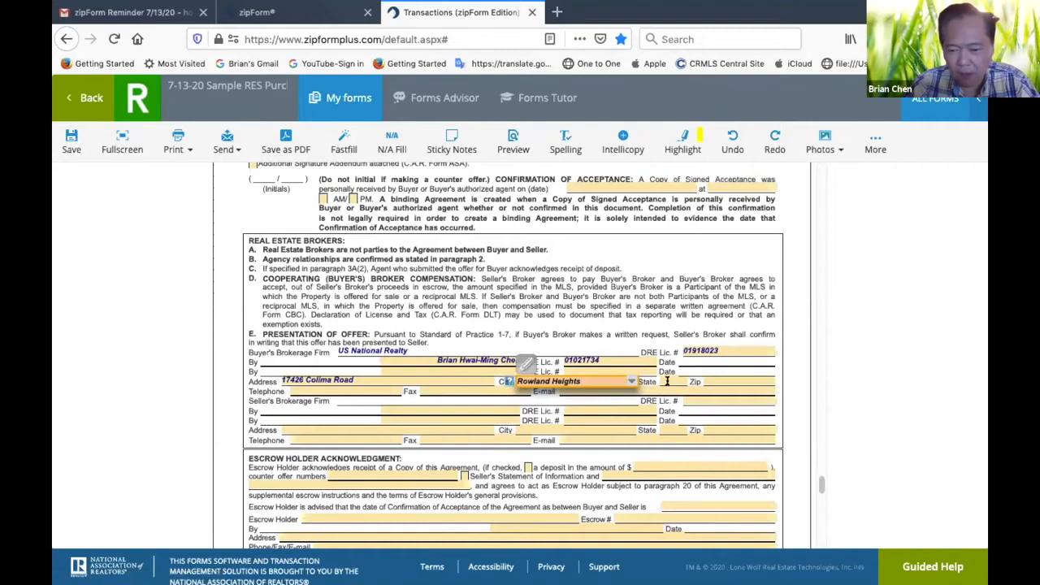
pyautogui.click(669, 380)
pyautogui.write('CA')
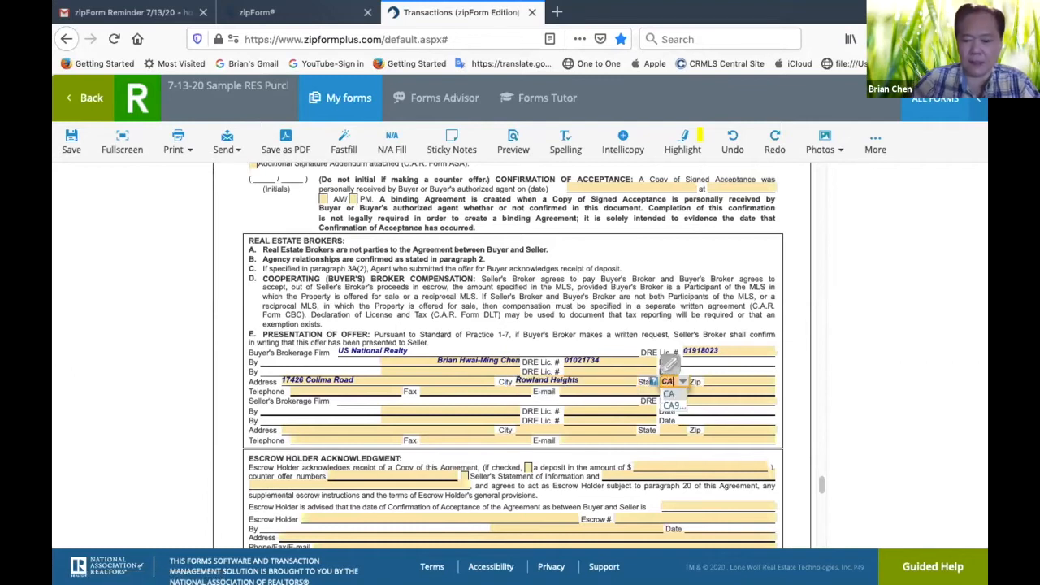
pyautogui.click(723, 378)
pyautogui.write('91')
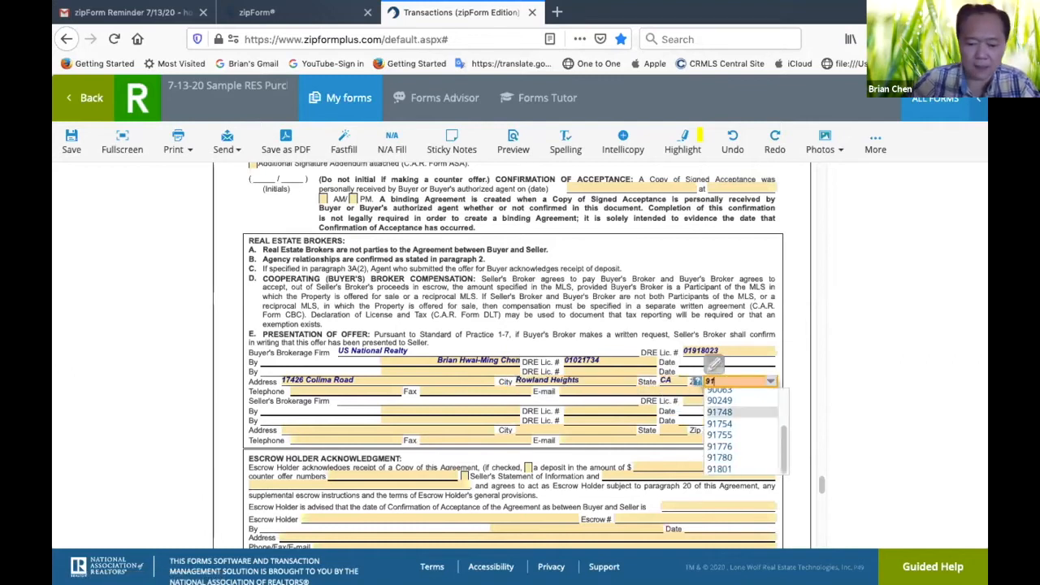
pyautogui.write('748')
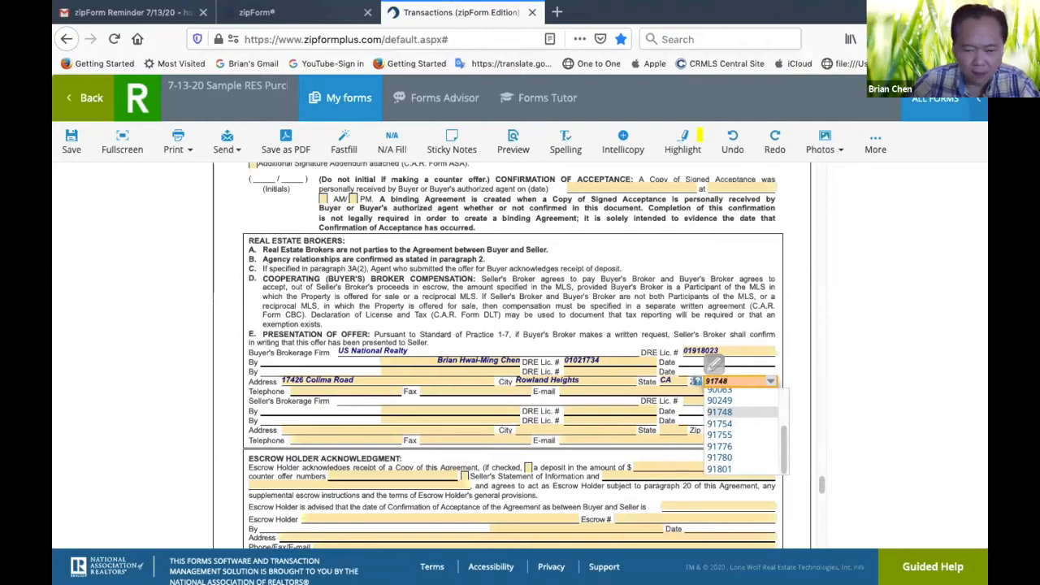
# Enter the buyer's broker telephone number and e-mail address in the Real Estate Brokers section
pyautogui.click(339, 389)
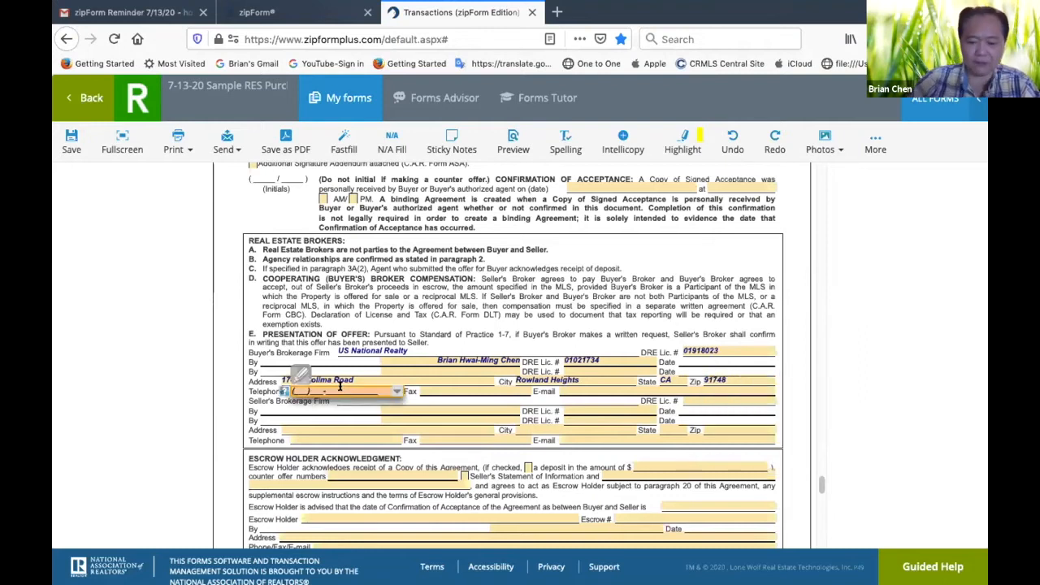
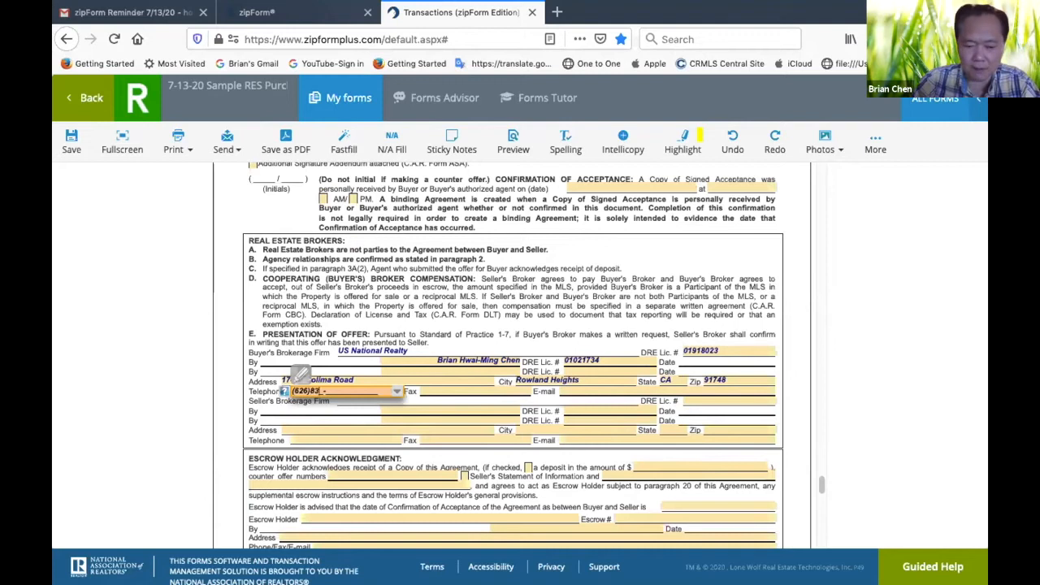
pyautogui.click(570, 388)
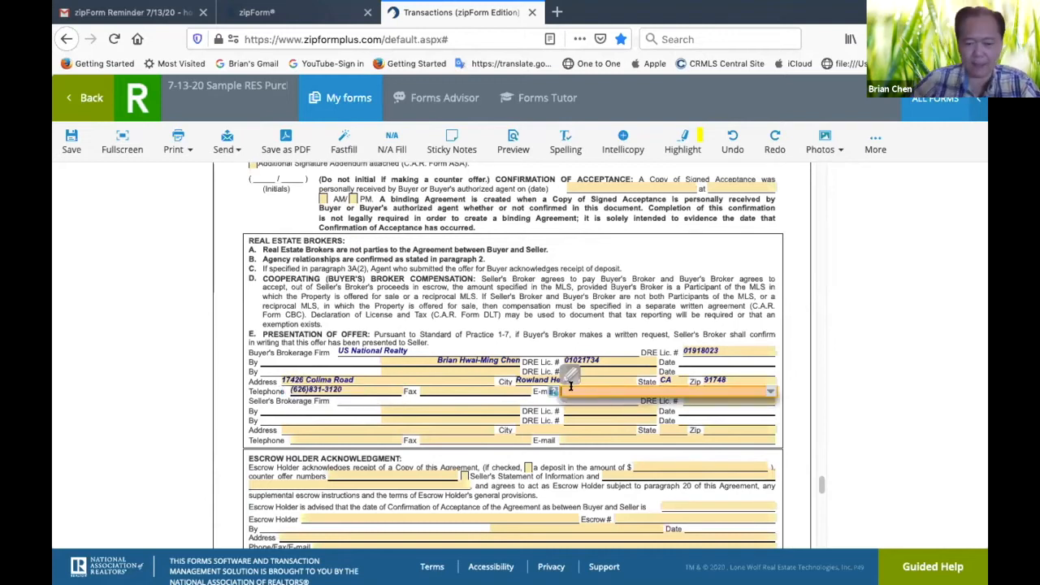
pyautogui.write('Homes')
pyautogui.click(591, 404)
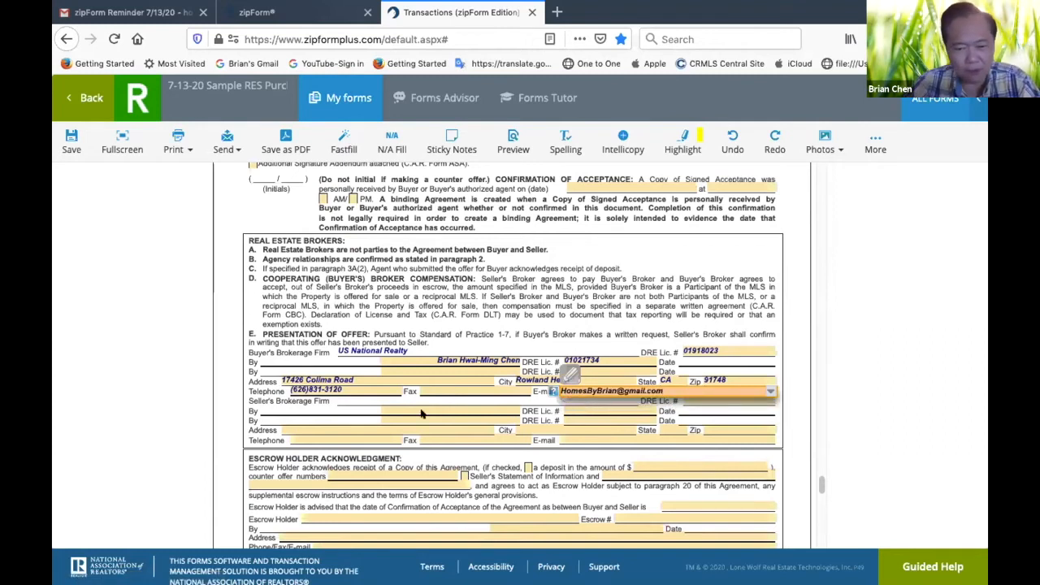
# Fill in the buyer's broker fax number by choosing the second saved fax entry
pyautogui.click(464, 388)
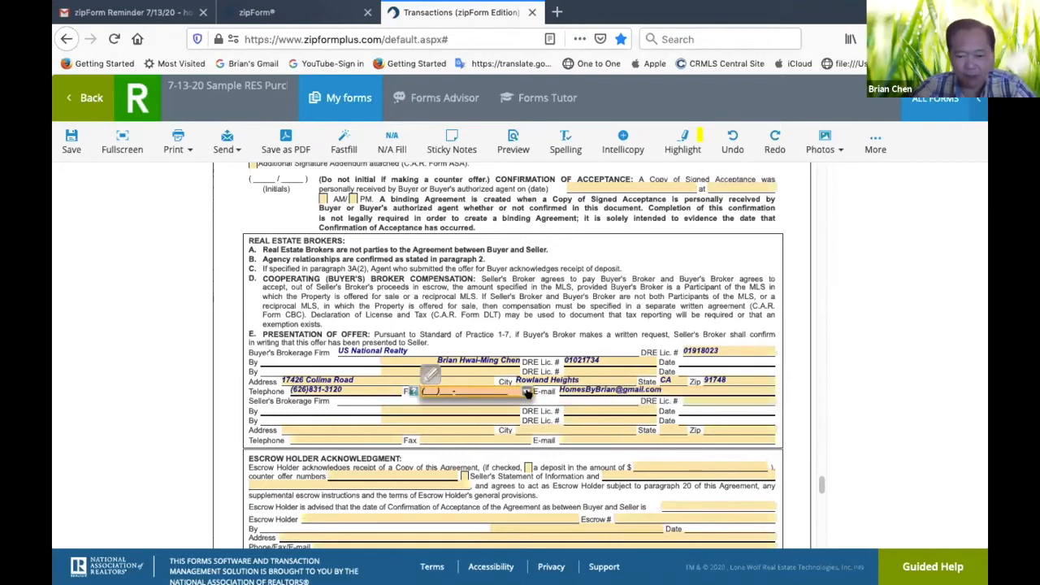
pyautogui.click(524, 391)
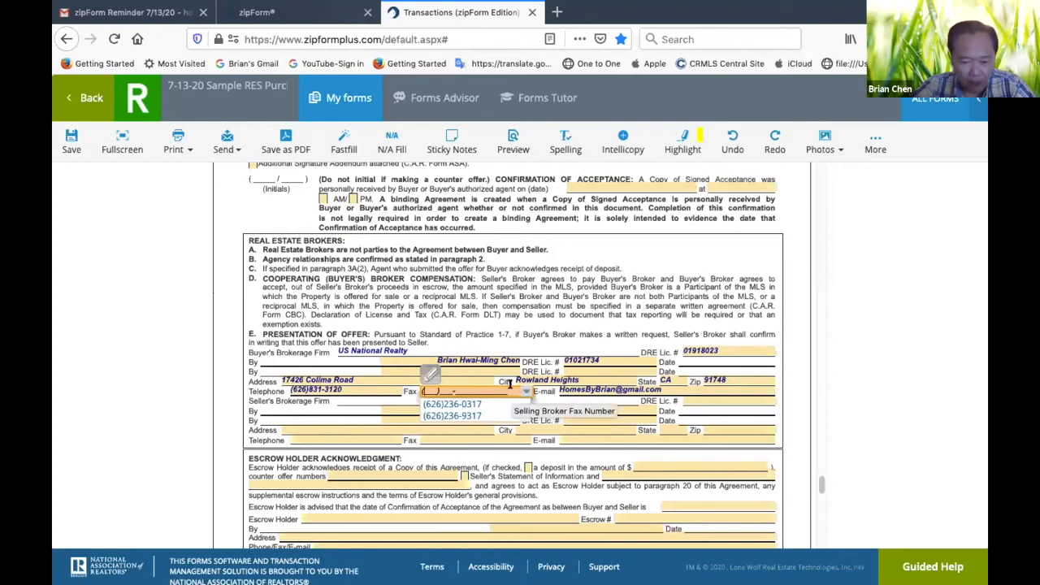
pyautogui.click(469, 416)
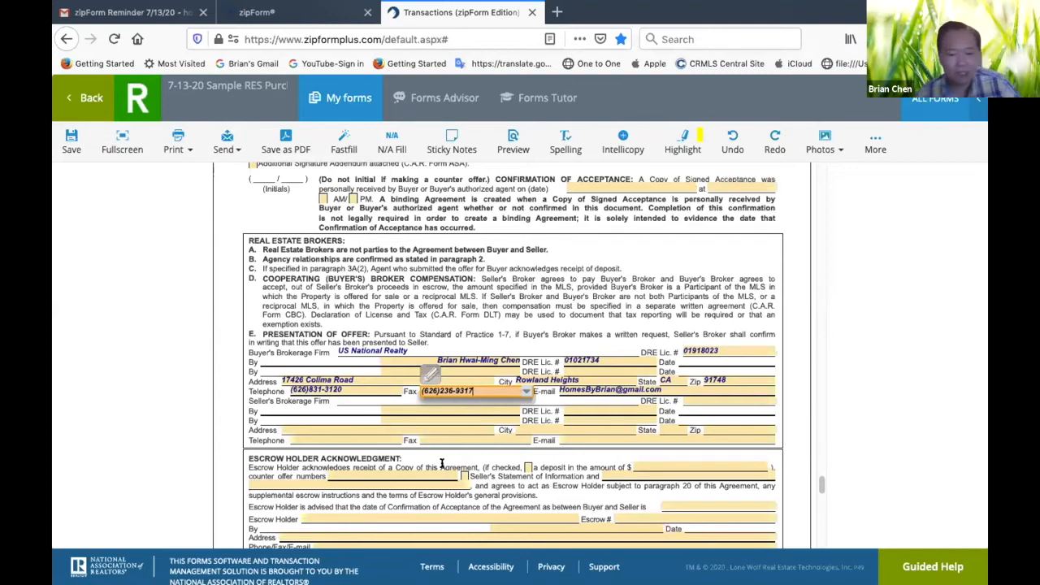
pyautogui.click(216, 378)
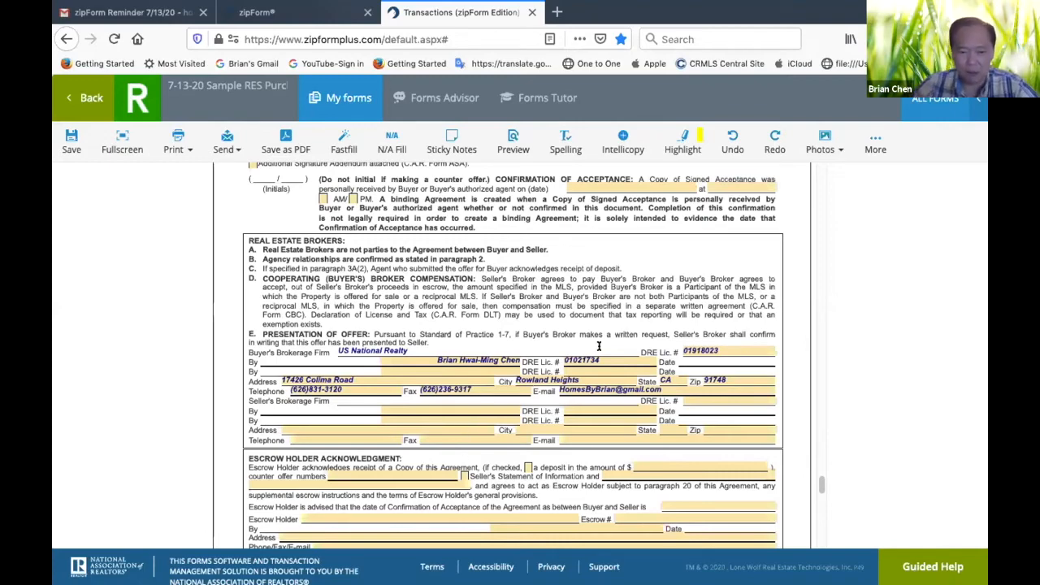
# Check the prefilled agency disclosure pages at the start of the form set and return to the template's document list
pyautogui.scroll(10, 639, 300)
pyautogui.scroll(15, 639, 301)
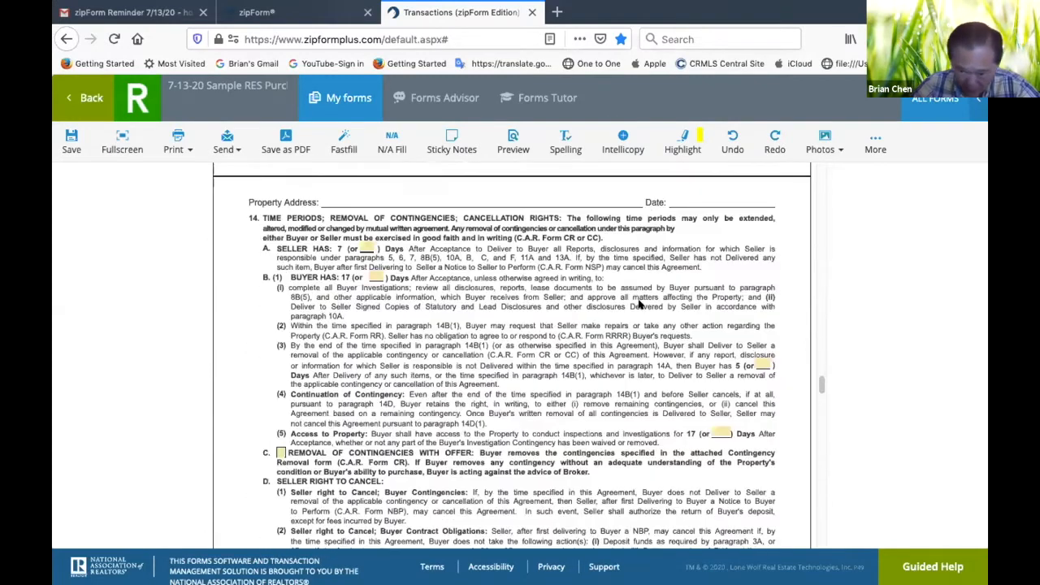
pyautogui.scroll(10, 639, 303)
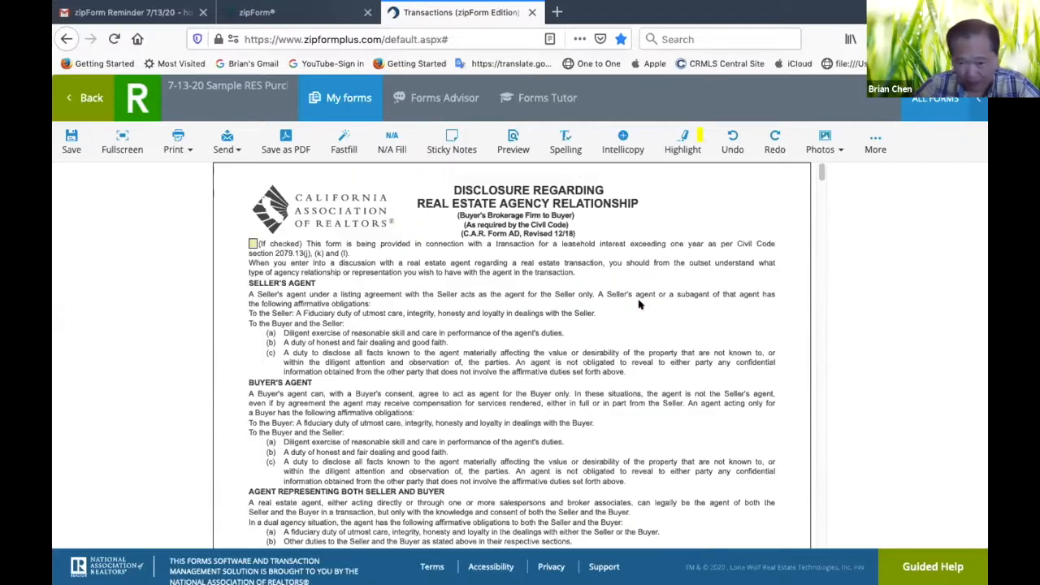
pyautogui.scroll(-6, 639, 303)
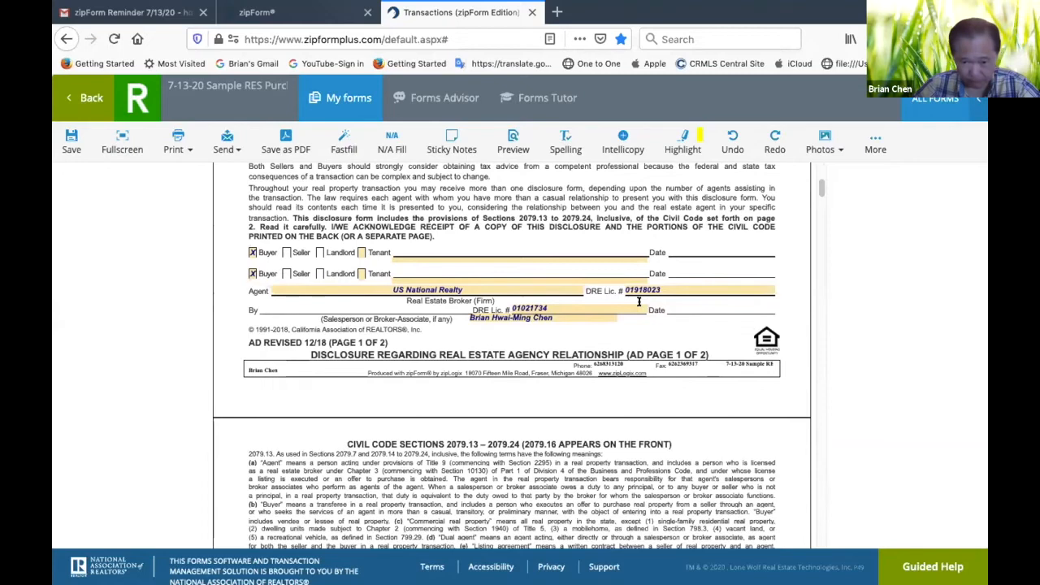
pyautogui.scroll(-1, 639, 302)
pyautogui.scroll(-10, 640, 304)
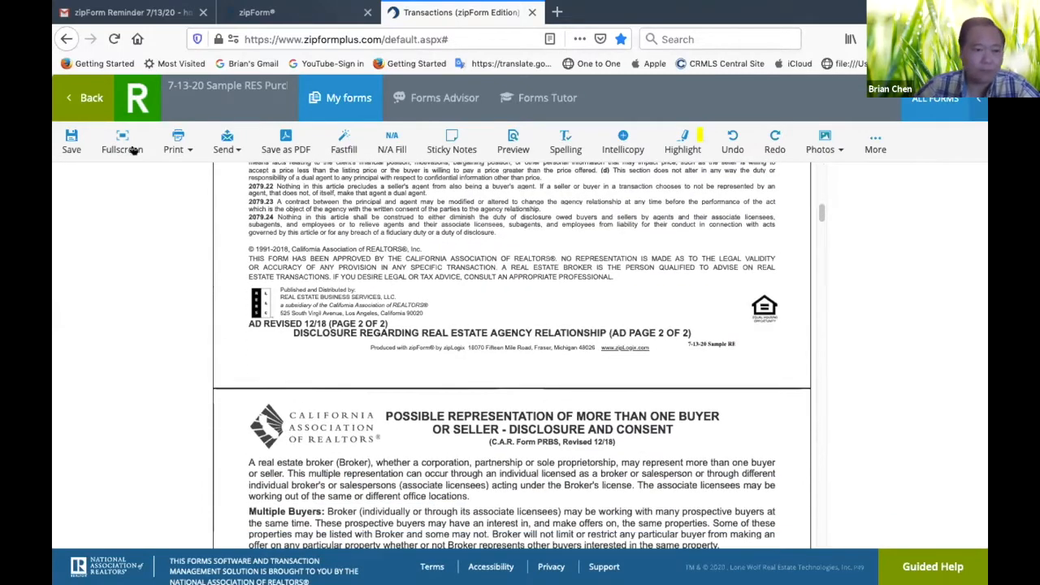
pyautogui.click(75, 95)
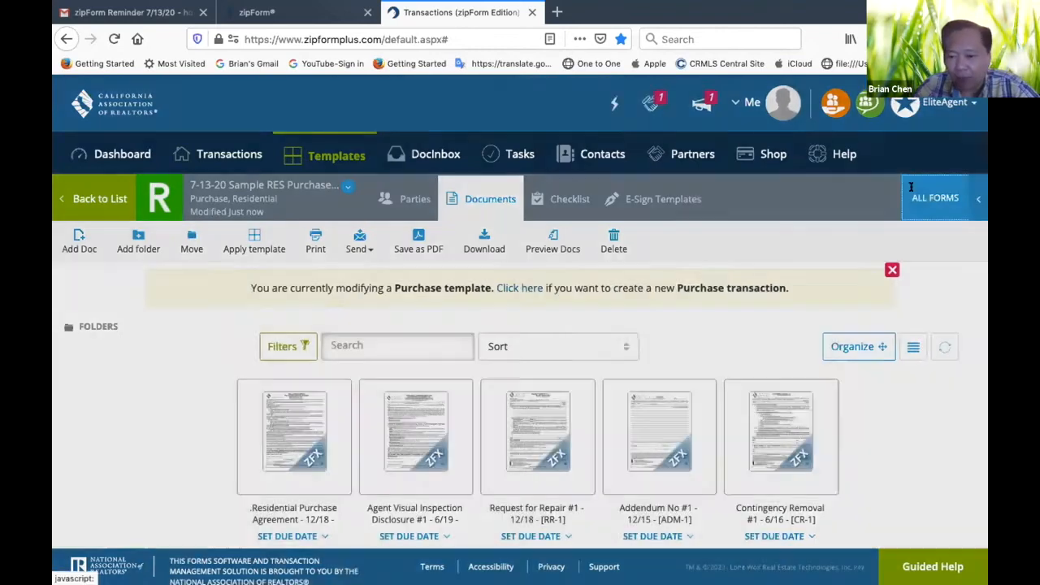
# Search the California Association of REALTORS form library for CVA and add the Coronavirus Addendum or Amendment to the template
pyautogui.click(911, 188)
pyautogui.click(825, 196)
pyautogui.press('BackSpace')
pyautogui.press('BackSpace')
pyautogui.press('BackSpace')
pyautogui.press('BackSpace')
pyautogui.press('BackSpace')
pyautogui.press('BackSpace')
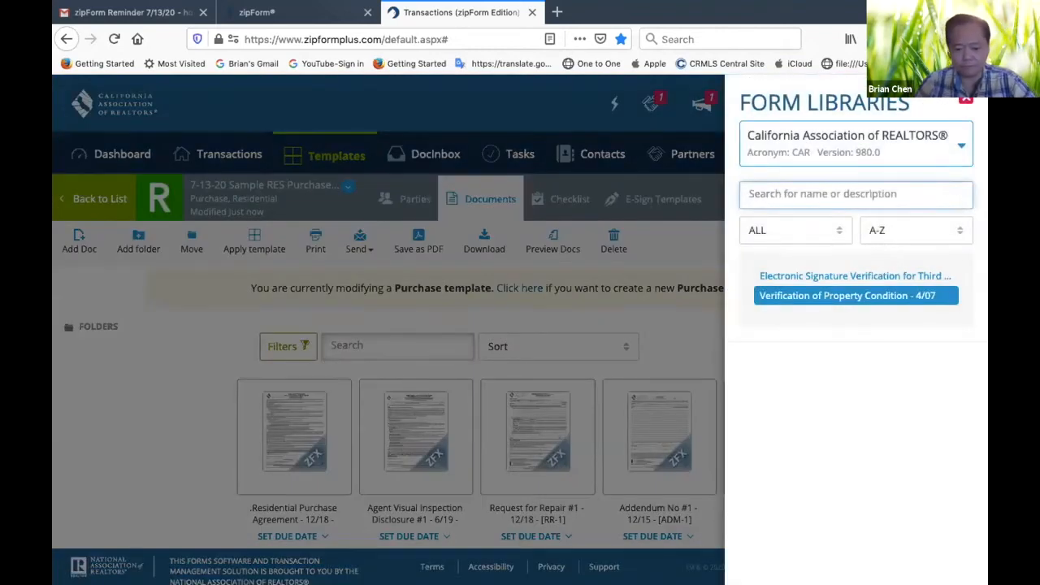
pyautogui.write('CVA')
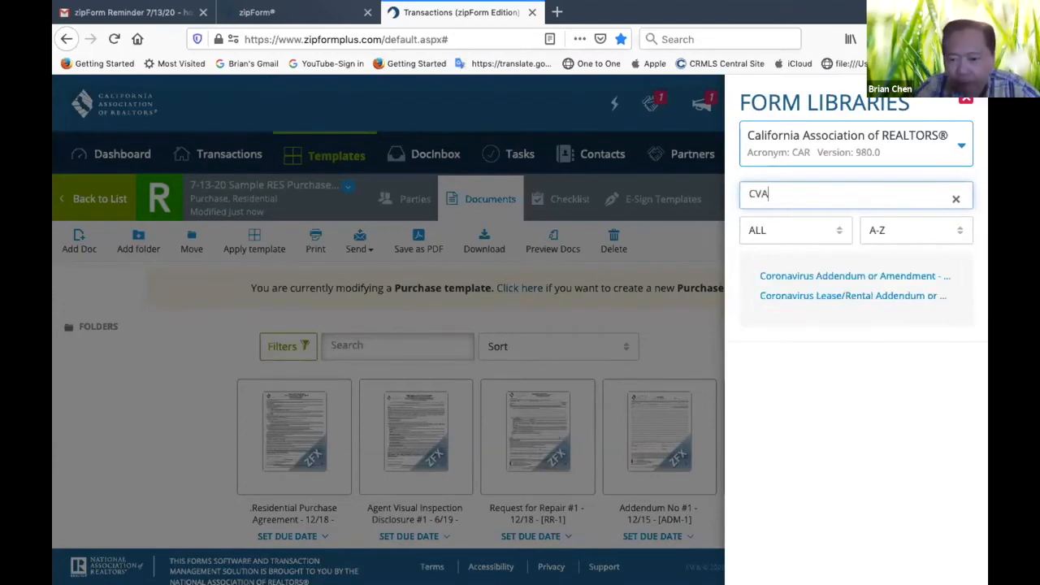
pyautogui.click(845, 275)
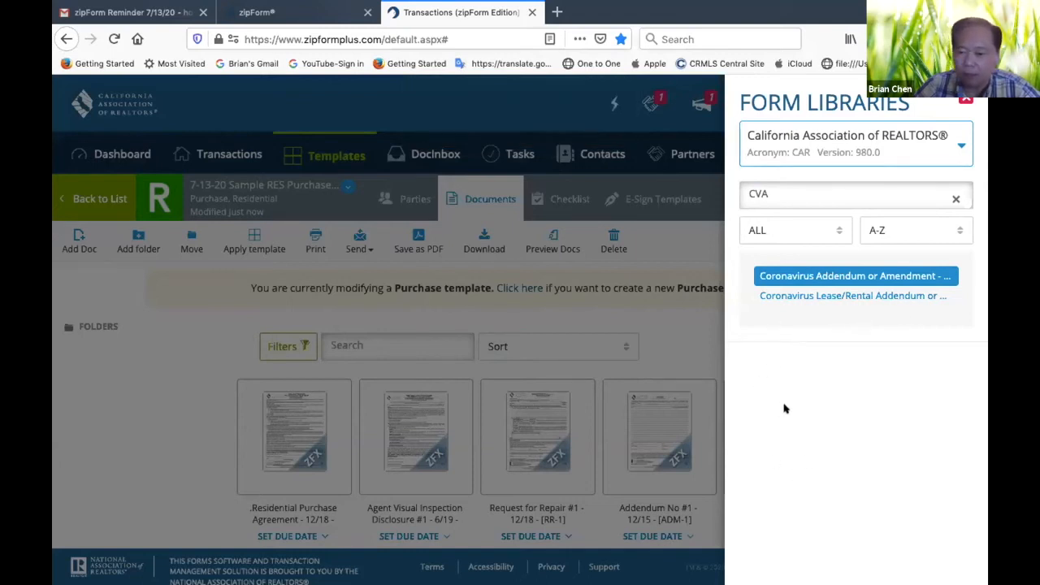
pyautogui.click(664, 356)
# Open the Coronavirus Addendum or Amendment and examine its NUCC notice, extension of time and immediate mutual cancellation terms
pyautogui.scroll(-5, 720, 371)
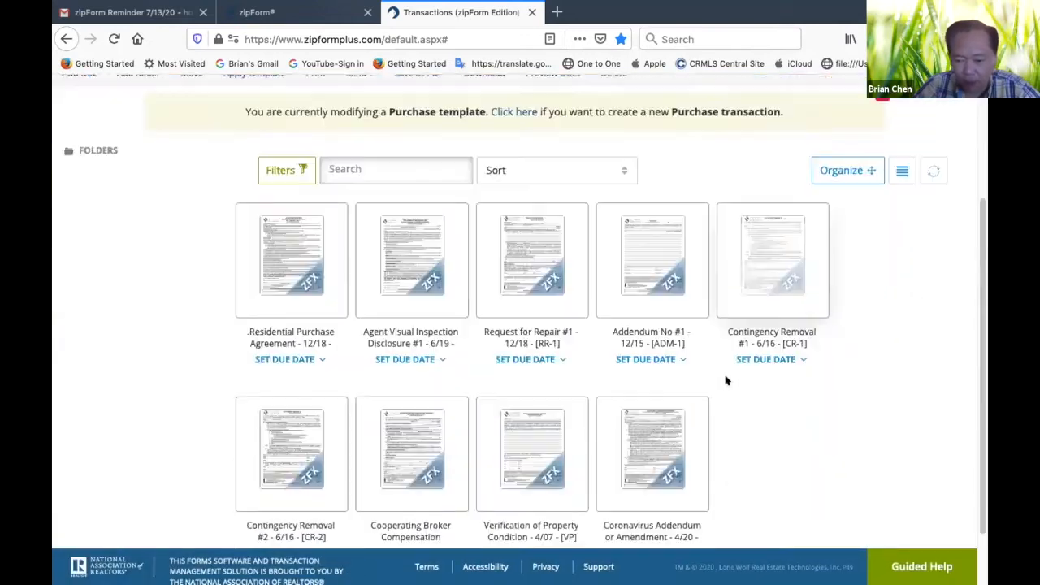
pyautogui.click(659, 403)
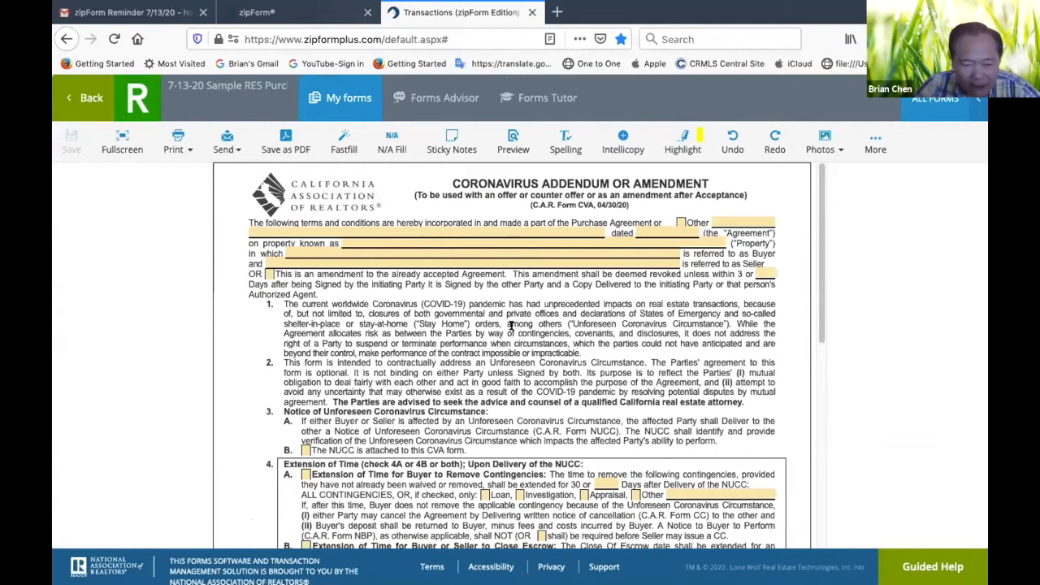
pyautogui.scroll(-3, 524, 359)
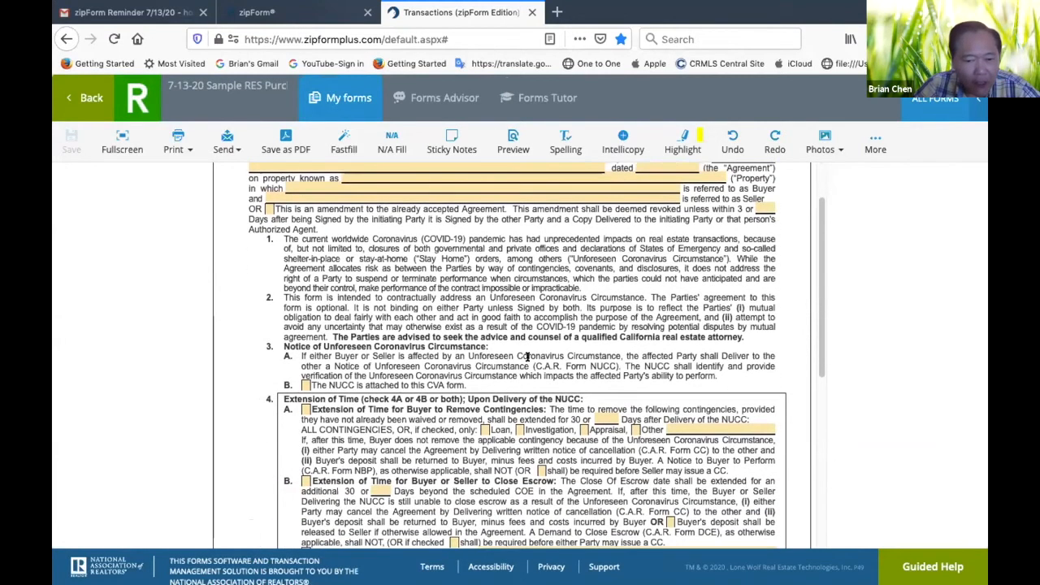
pyautogui.scroll(1, 526, 360)
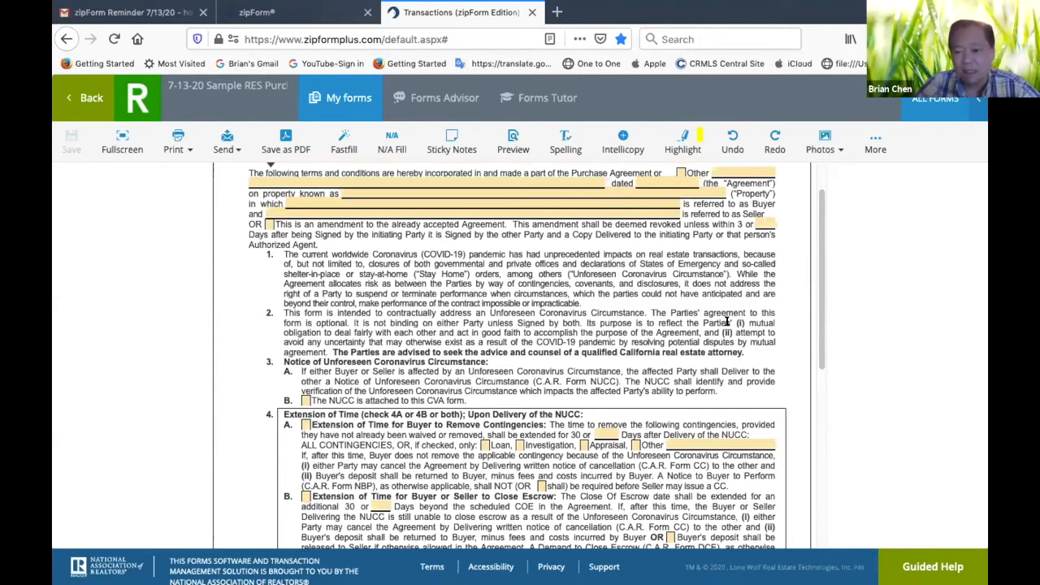
pyautogui.scroll(1, 727, 322)
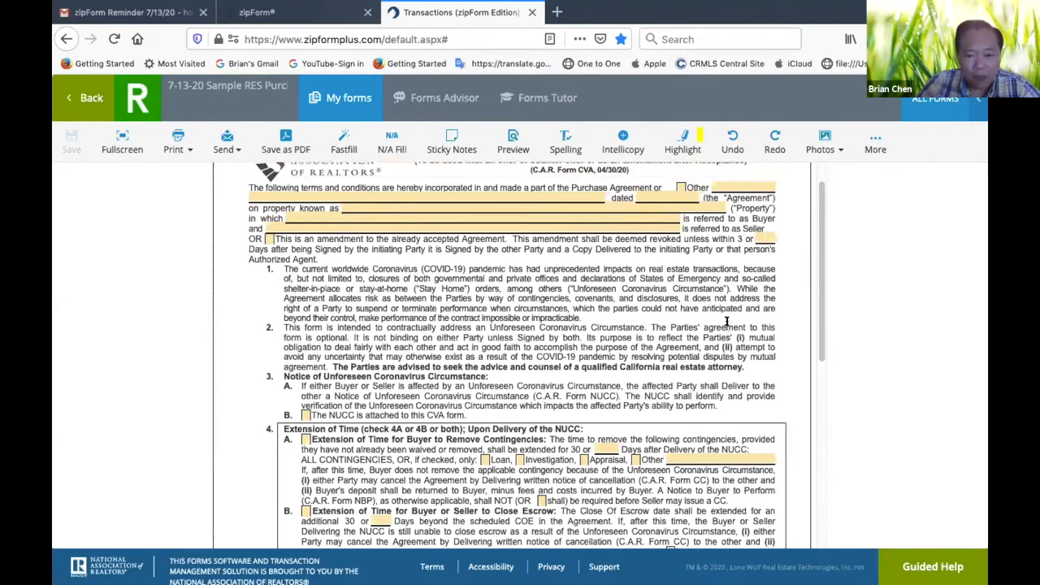
pyautogui.scroll(-6, 727, 321)
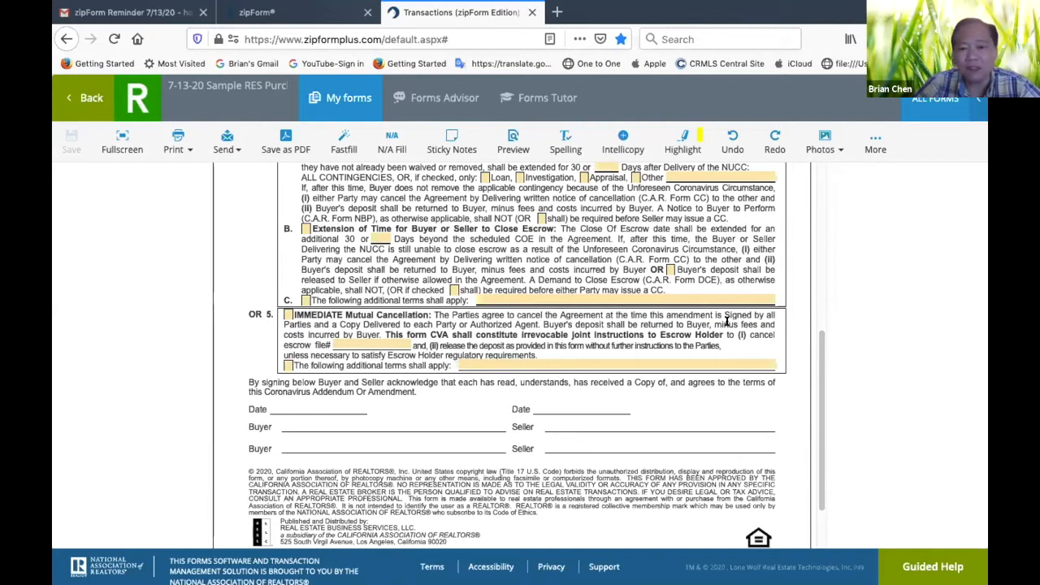
pyautogui.scroll(1, 749, 240)
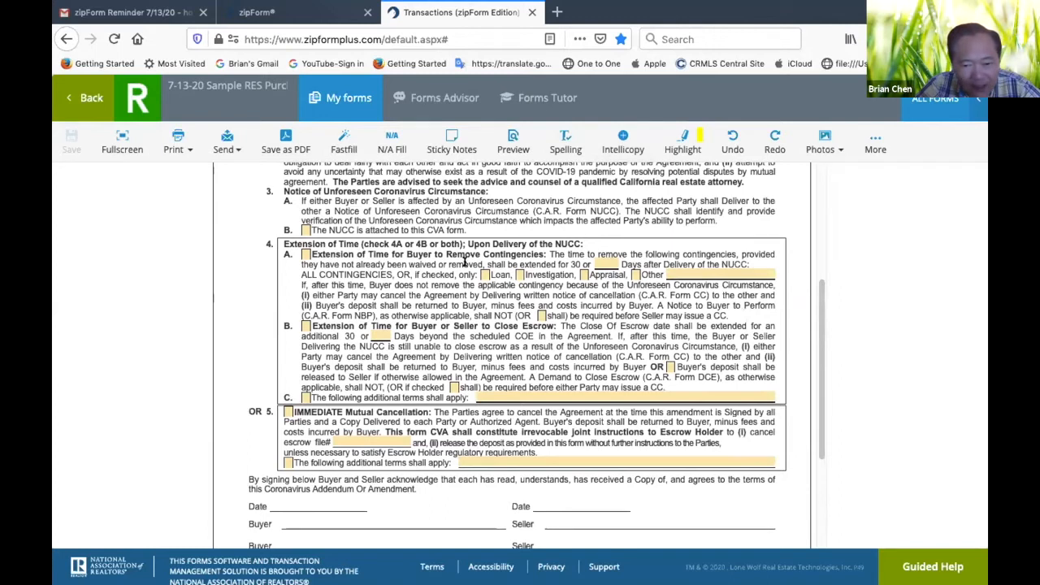
pyautogui.scroll(3, 495, 278)
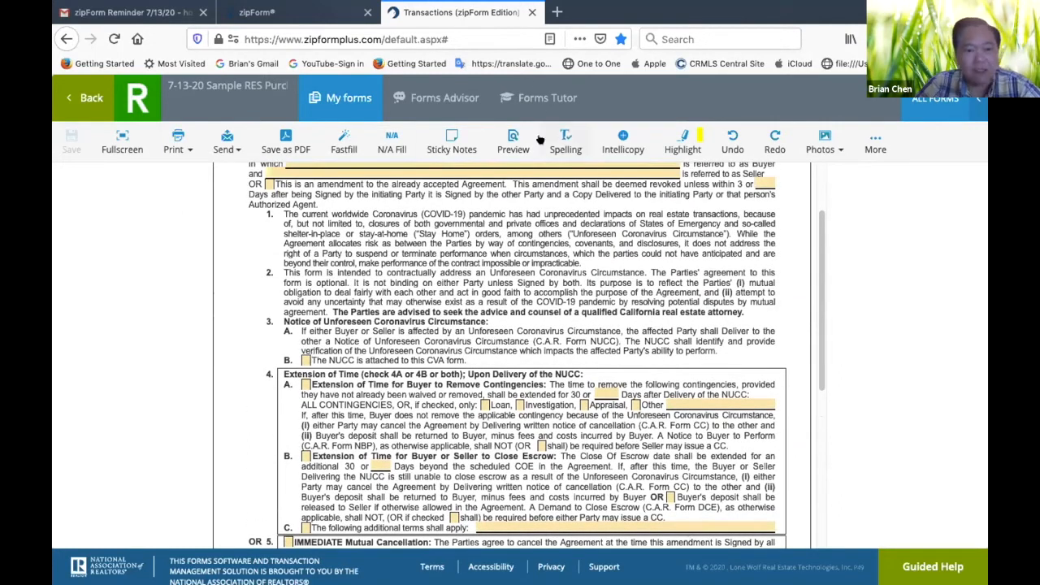
pyautogui.scroll(2, 512, 239)
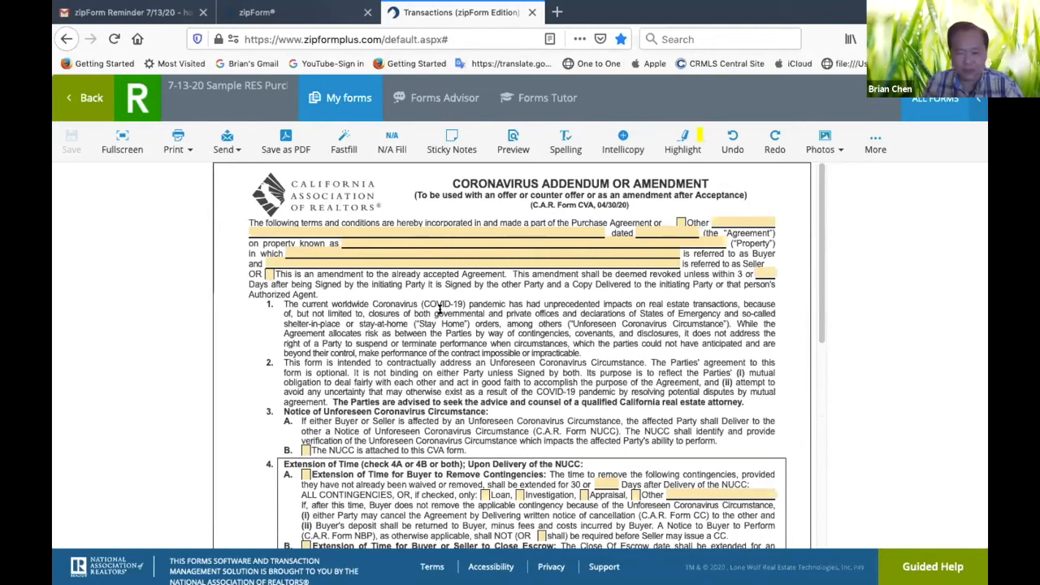
pyautogui.scroll(-1, 403, 311)
pyautogui.scroll(1, 404, 310)
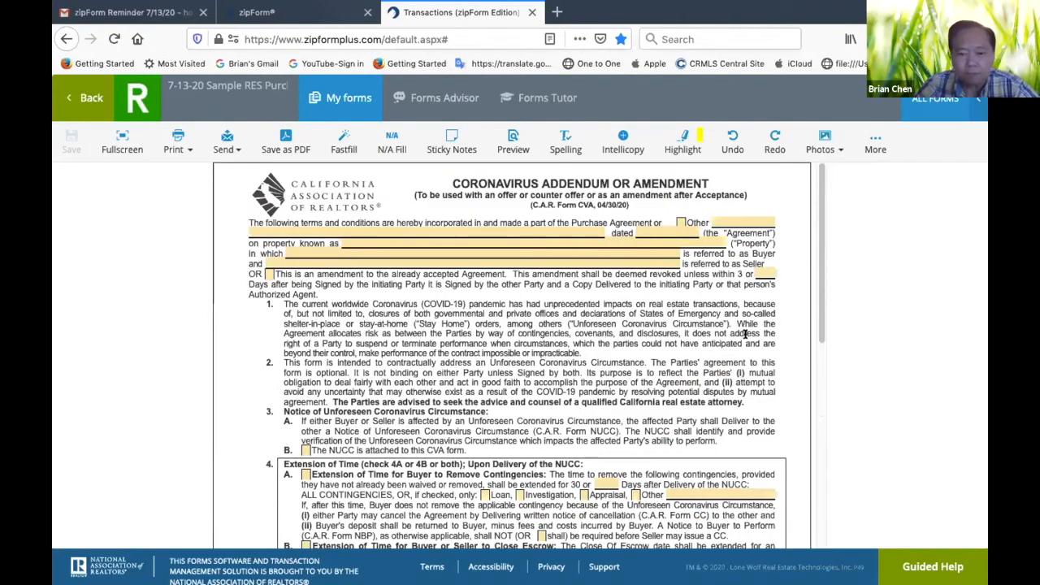
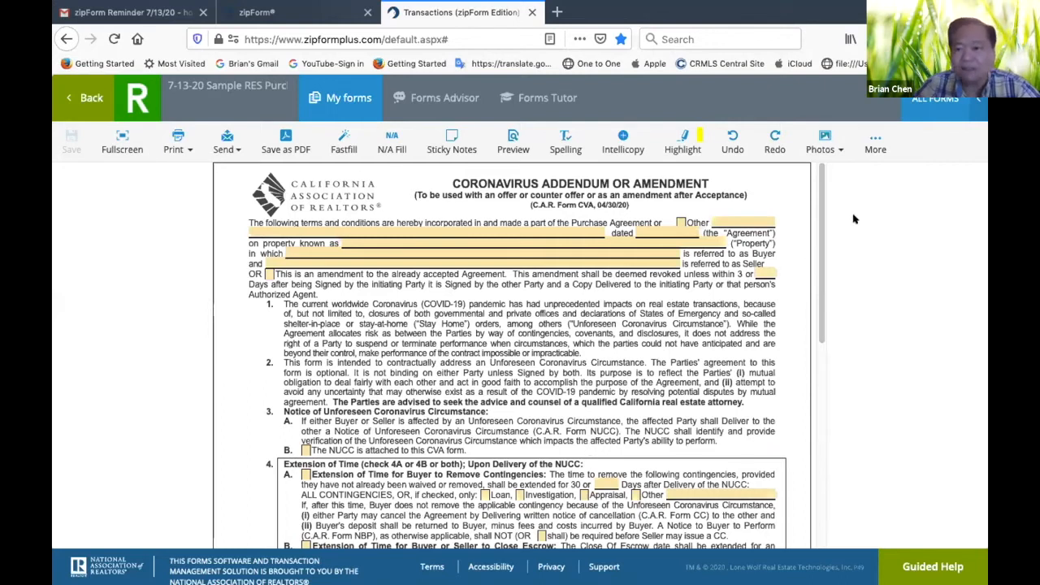
# Leave the coronavirus addendum, check the sample template's document list for it and return to the list of templates
pyautogui.click(86, 96)
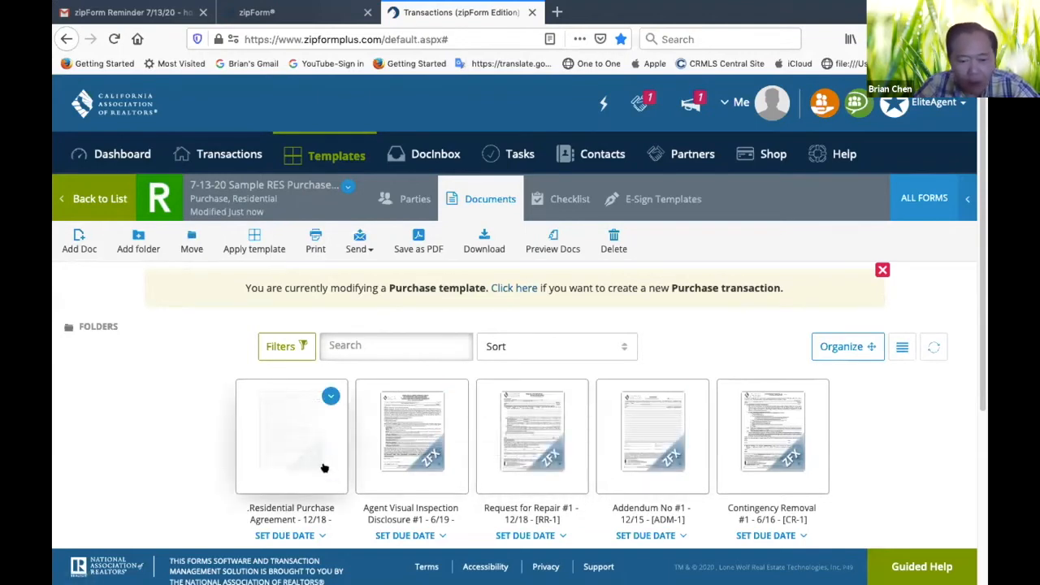
pyautogui.scroll(-3, 323, 463)
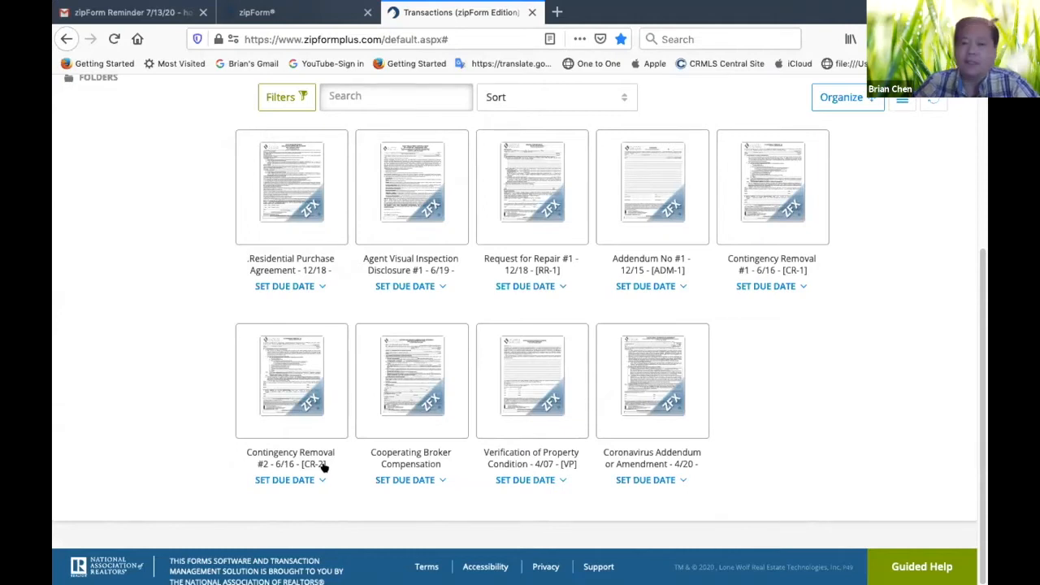
pyautogui.scroll(3, 323, 466)
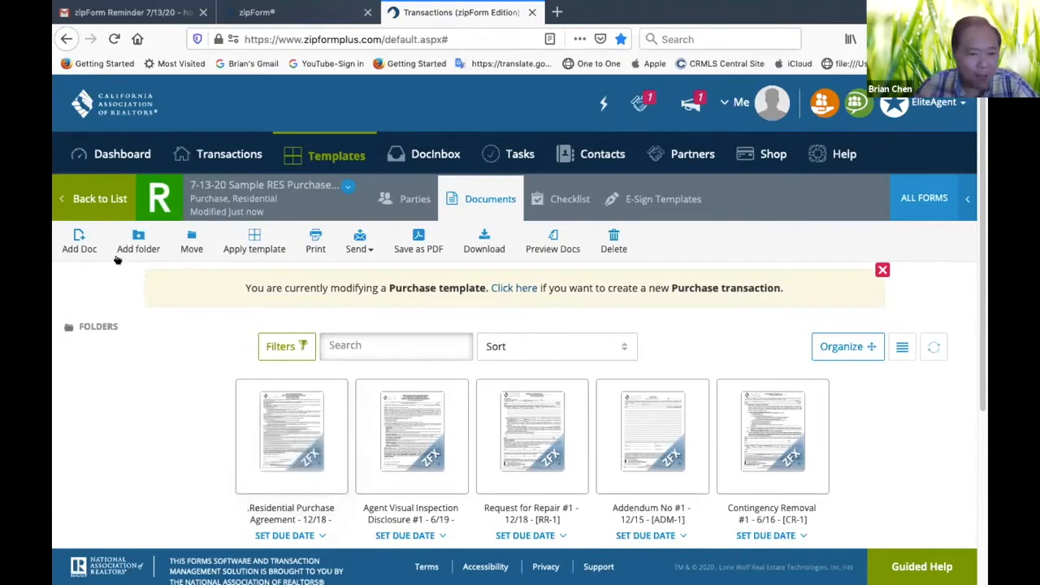
pyautogui.click(102, 200)
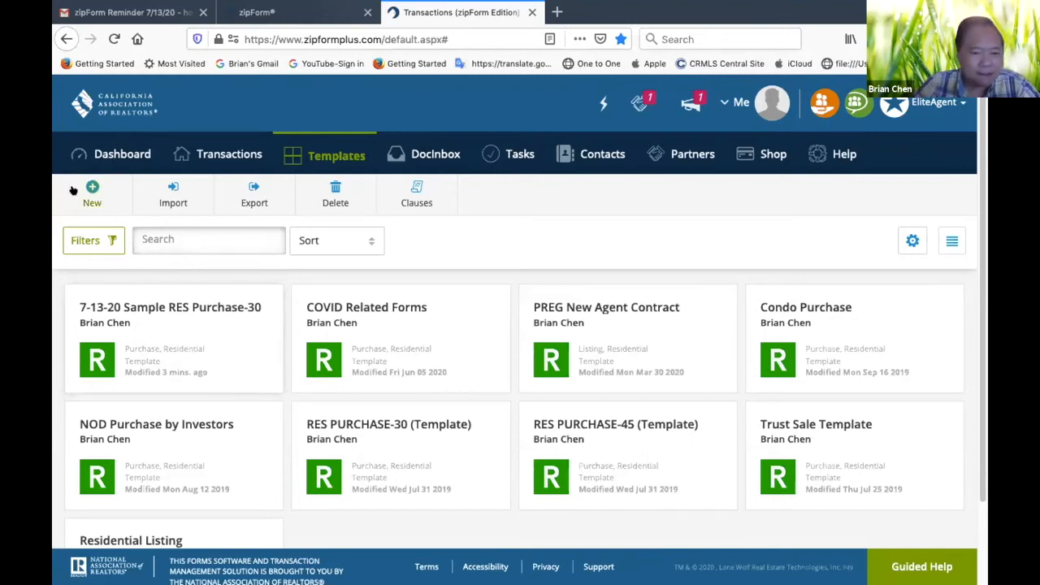
pyautogui.click(92, 189)
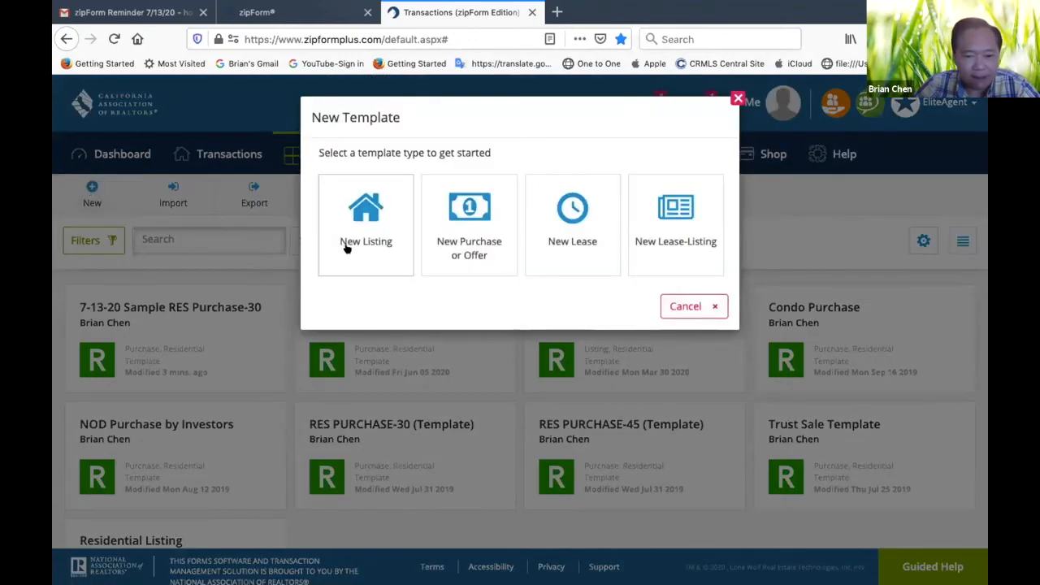
pyautogui.click(692, 312)
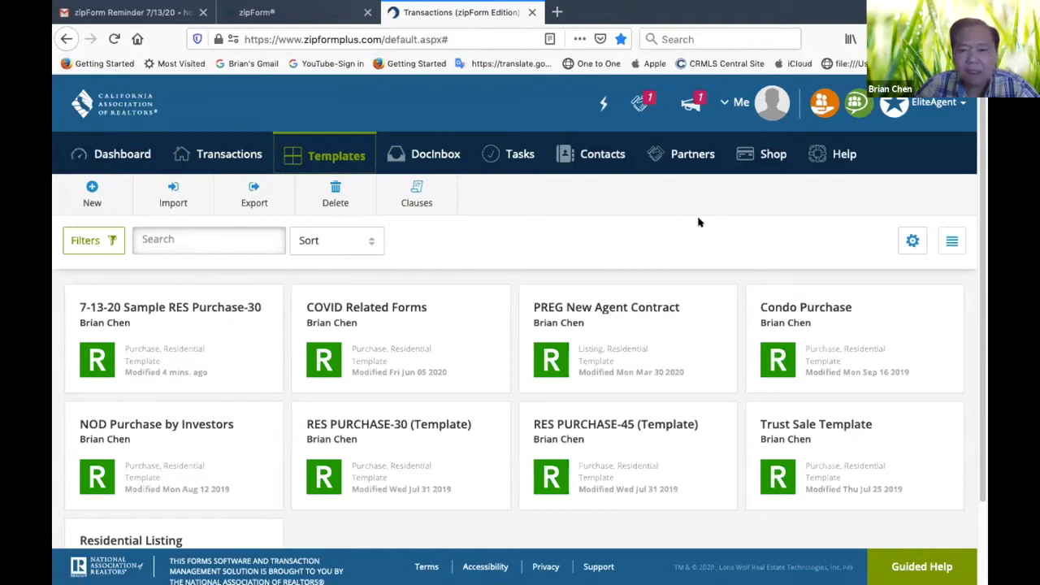
pyautogui.scroll(-1, 680, 232)
pyautogui.scroll(1, 680, 232)
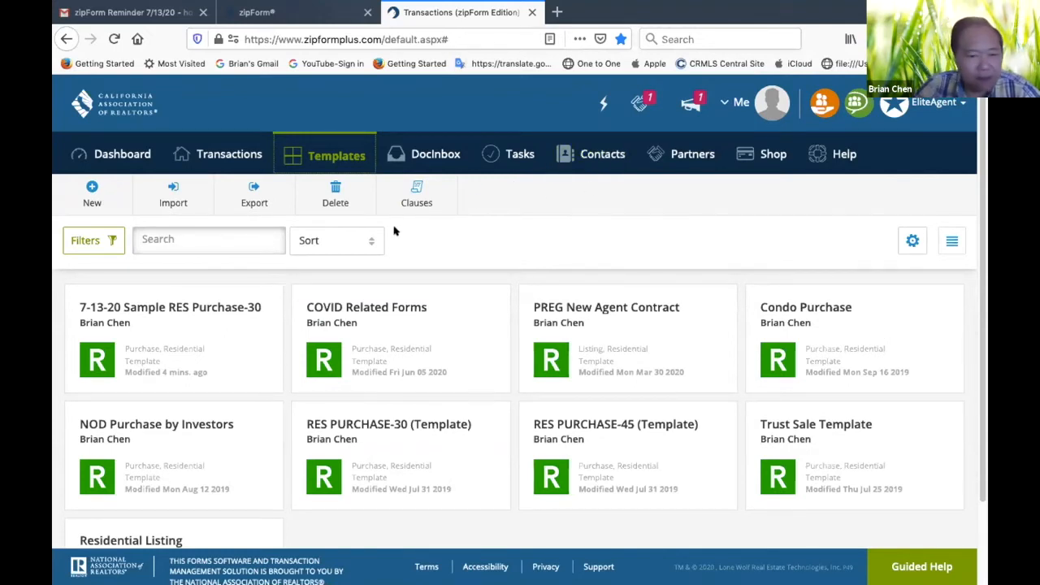
# Create a purchase template named temp with the Residential category
pyautogui.click(91, 195)
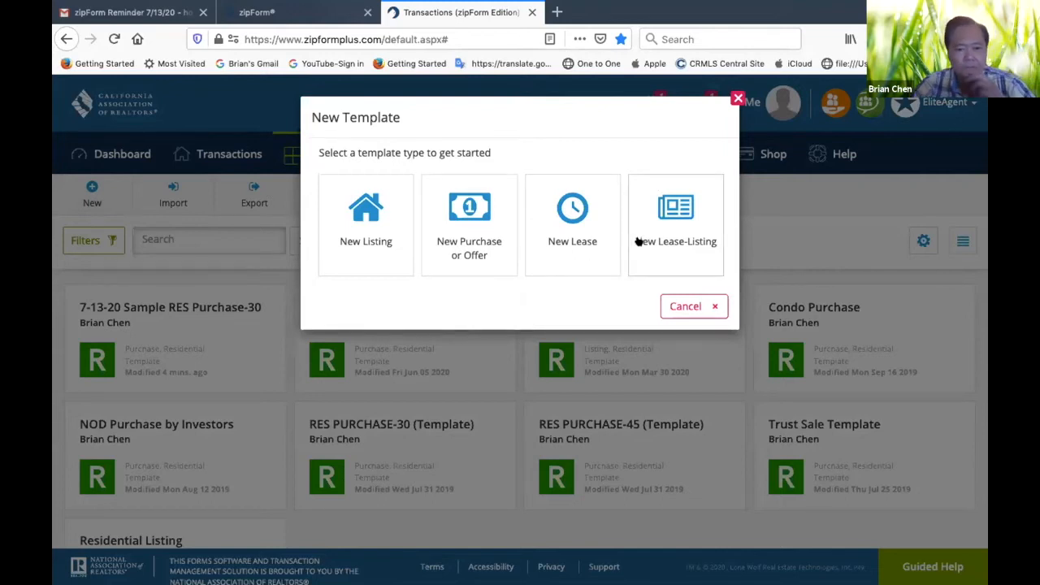
pyautogui.click(490, 242)
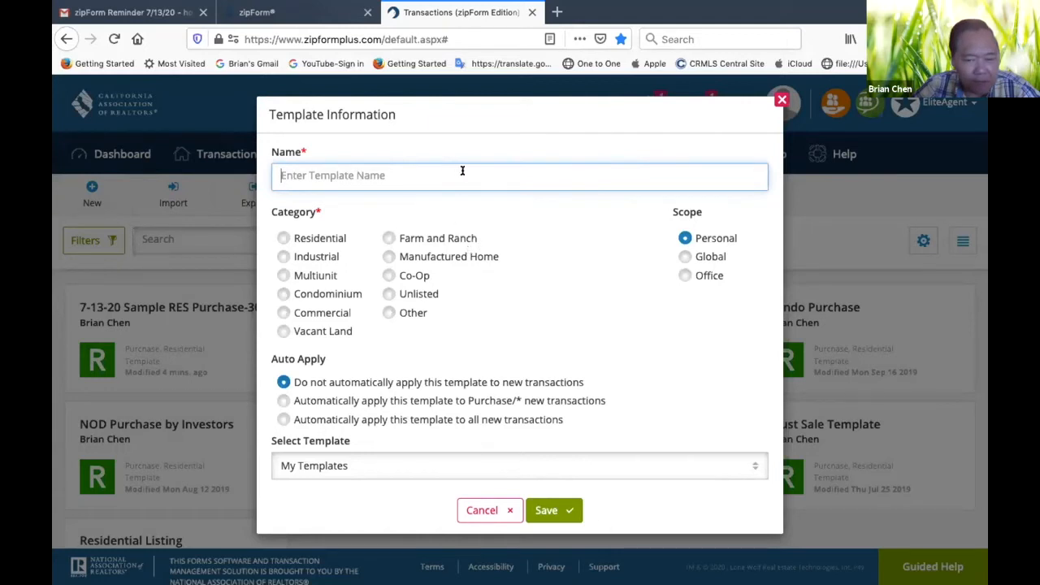
pyautogui.write('temp')
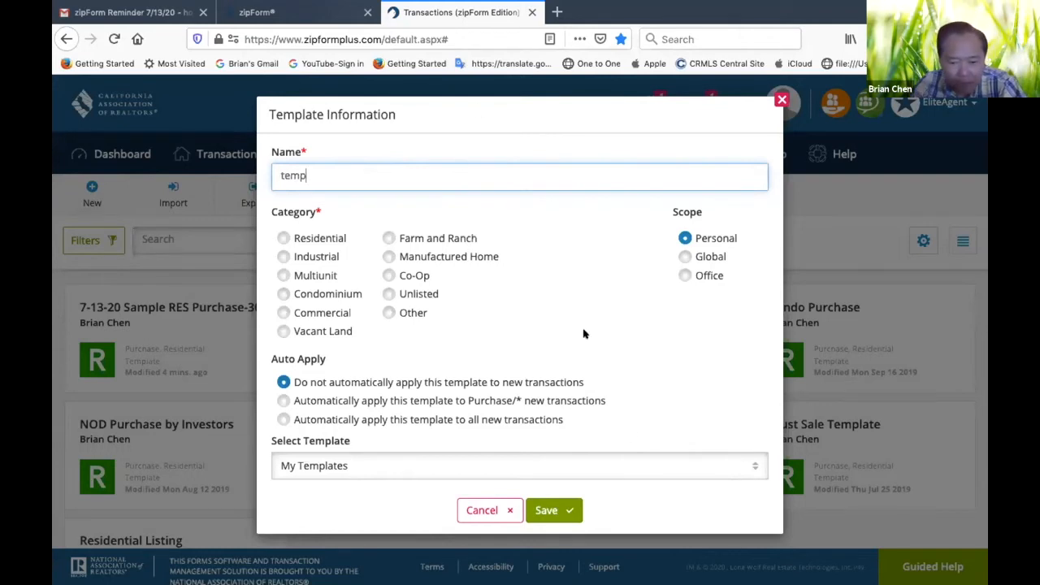
pyautogui.click(551, 506)
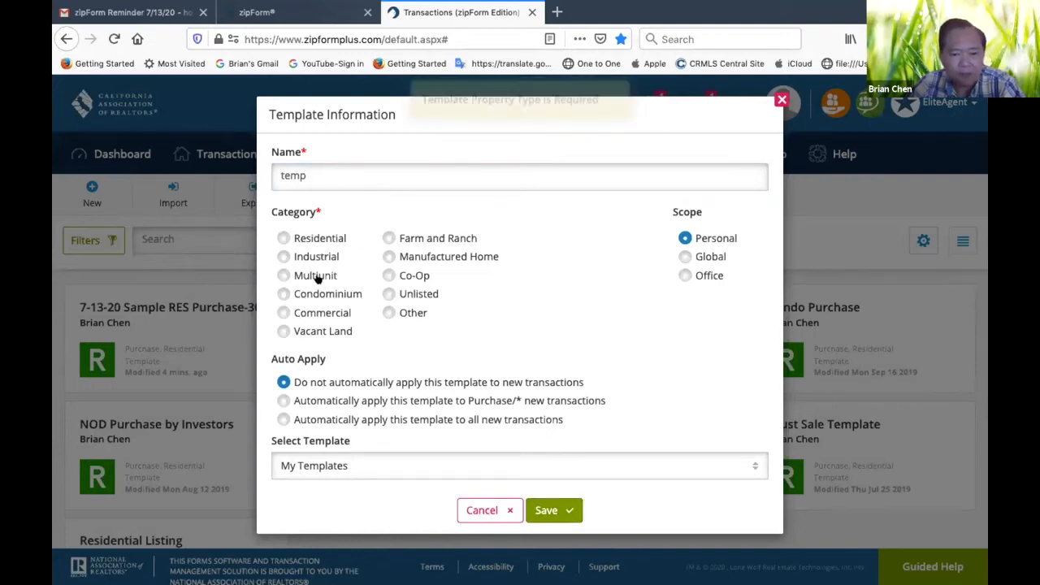
pyautogui.click(283, 238)
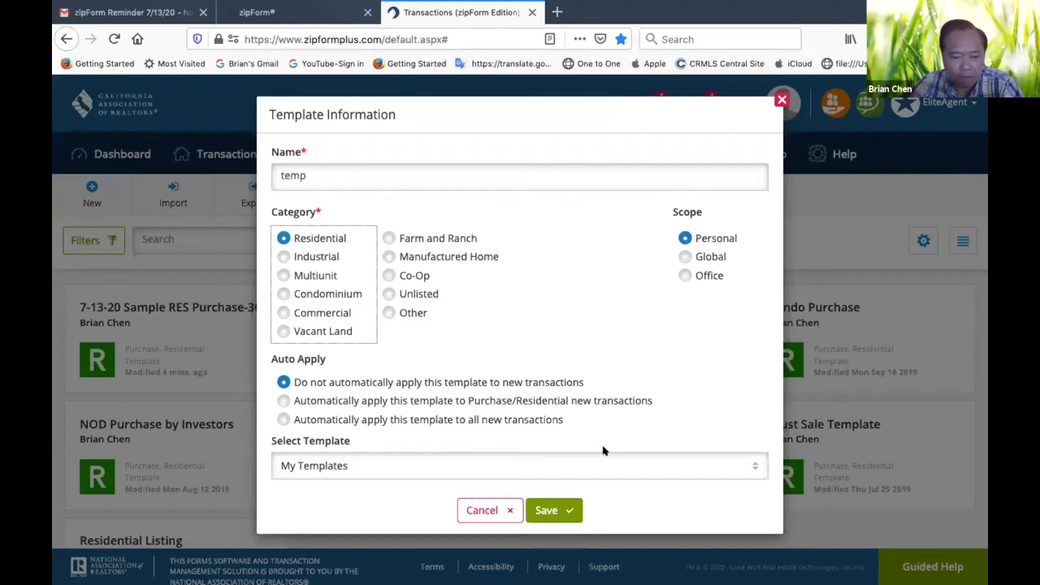
pyautogui.click(564, 512)
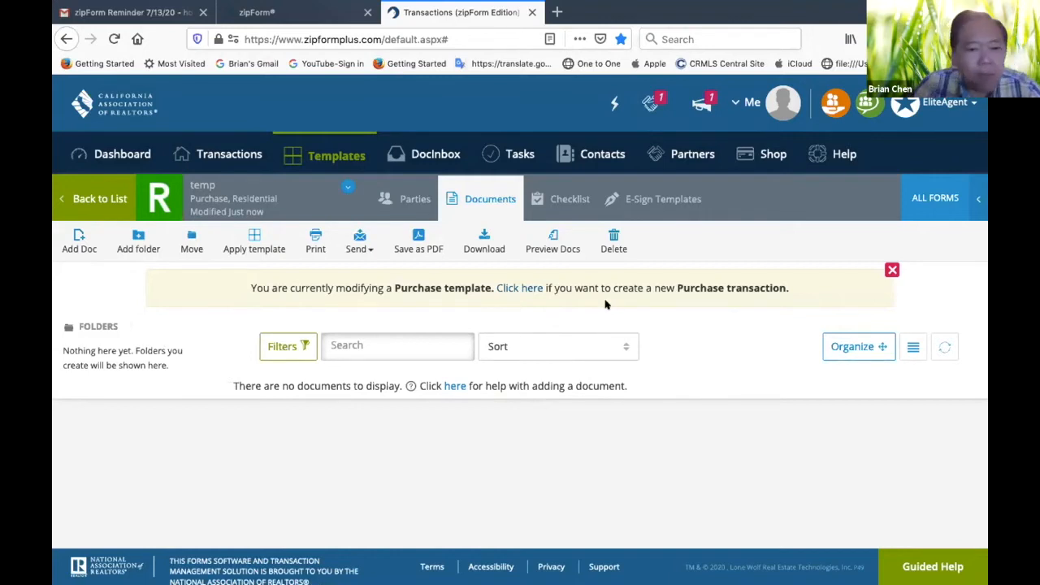
# Return to the template list and delete the temp template
pyautogui.click(84, 201)
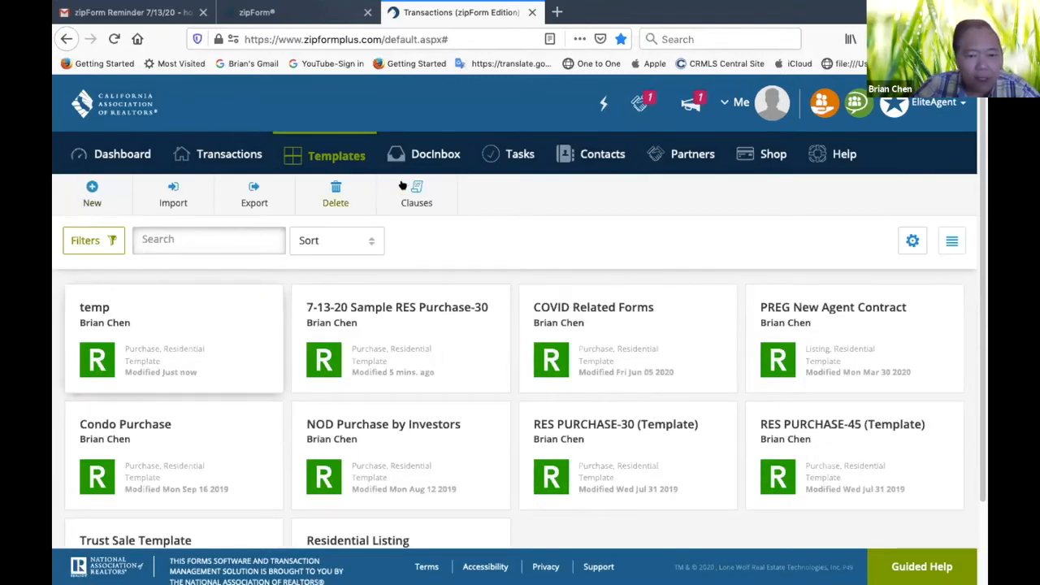
pyautogui.click(335, 195)
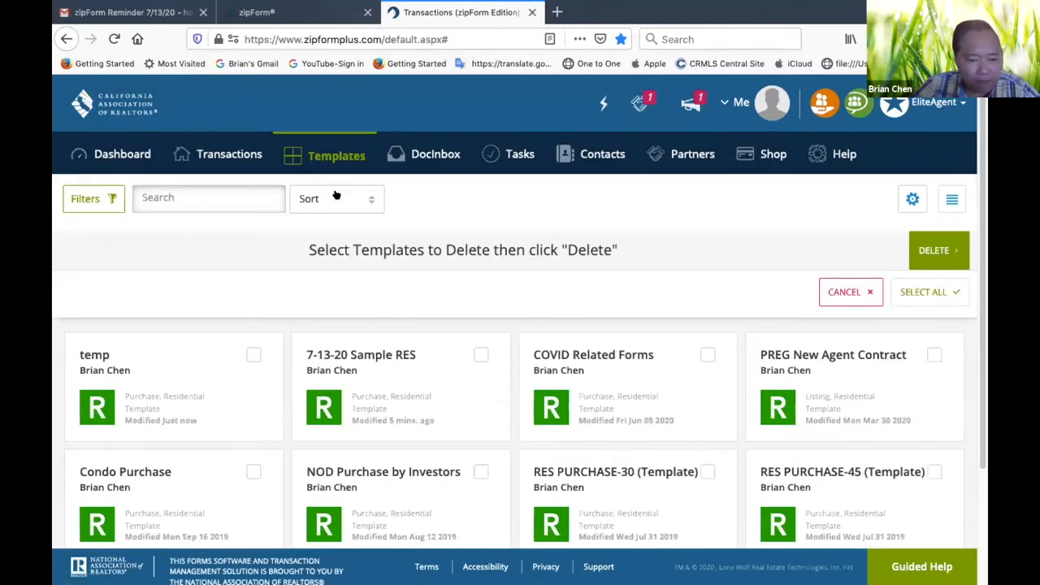
pyautogui.click(253, 354)
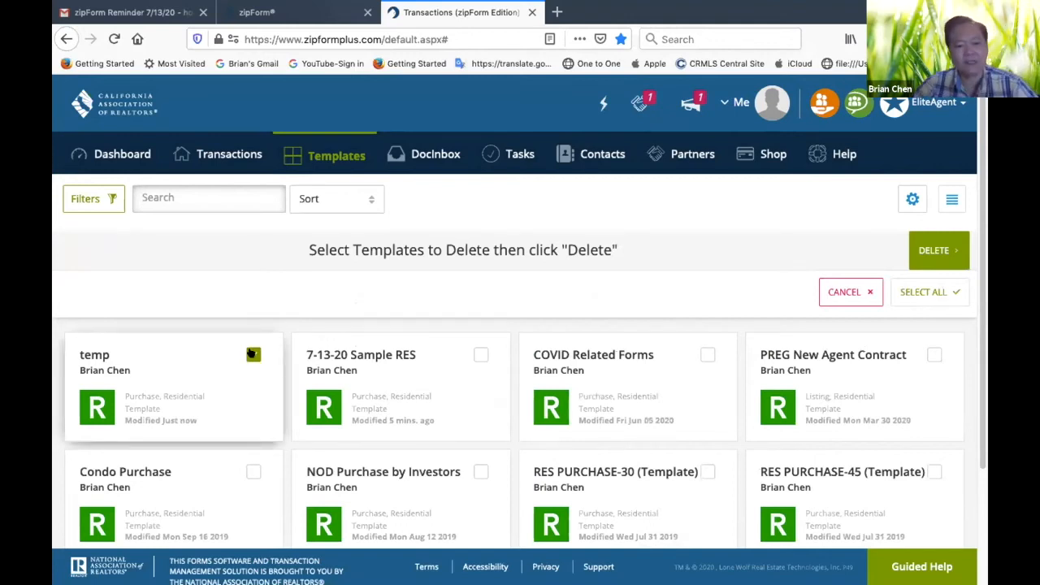
pyautogui.click(943, 254)
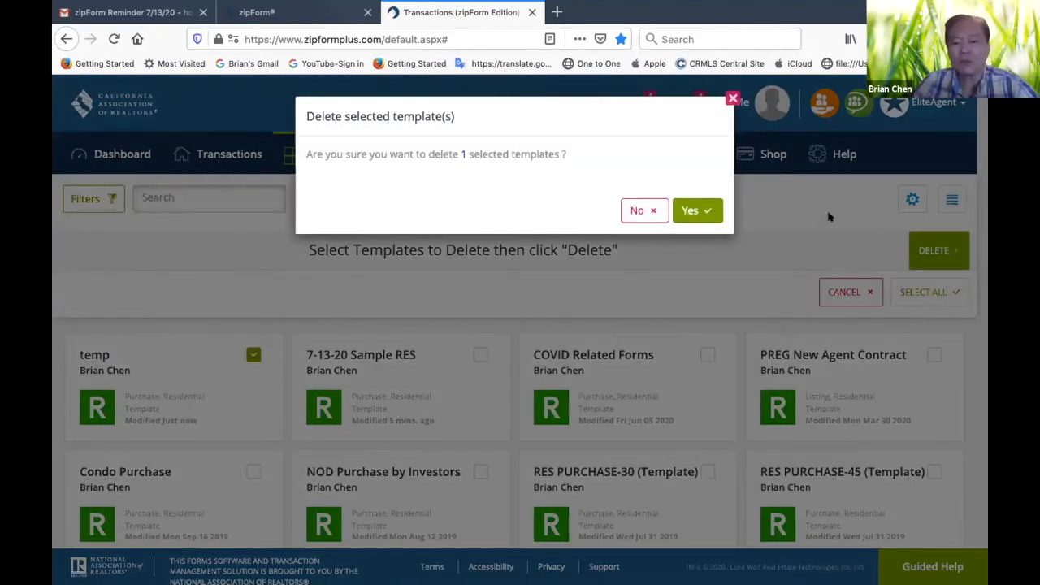
pyautogui.click(697, 211)
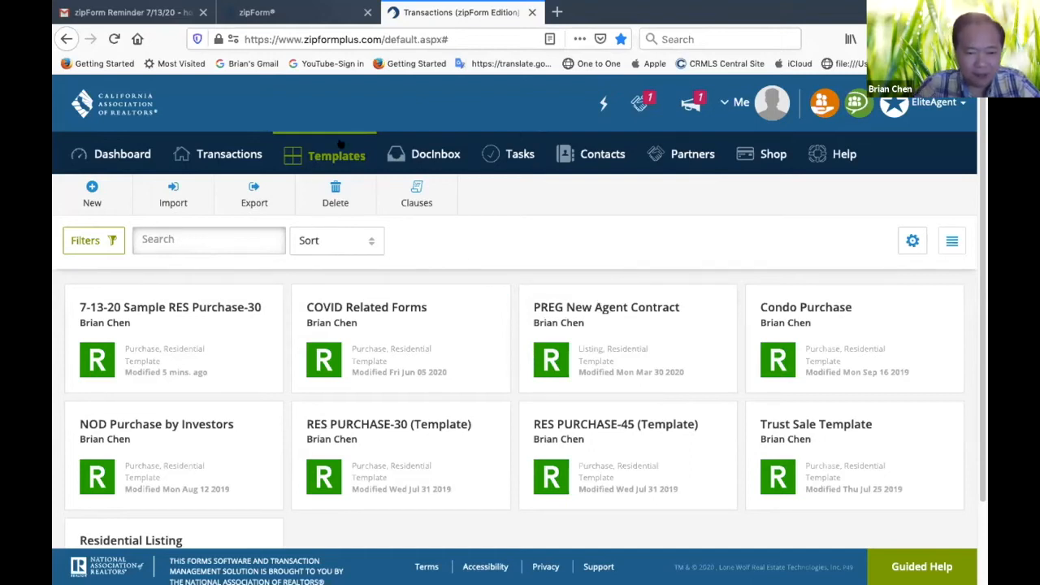
# Create a purchase template named Demo 30-Day Purchase Checklist with the Residential category
pyautogui.click(91, 192)
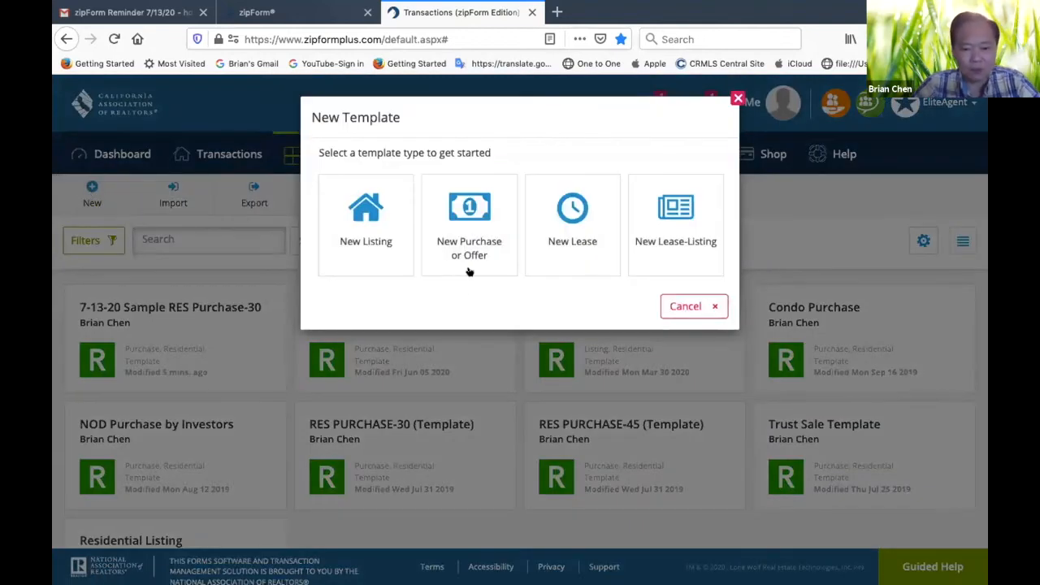
pyautogui.click(481, 243)
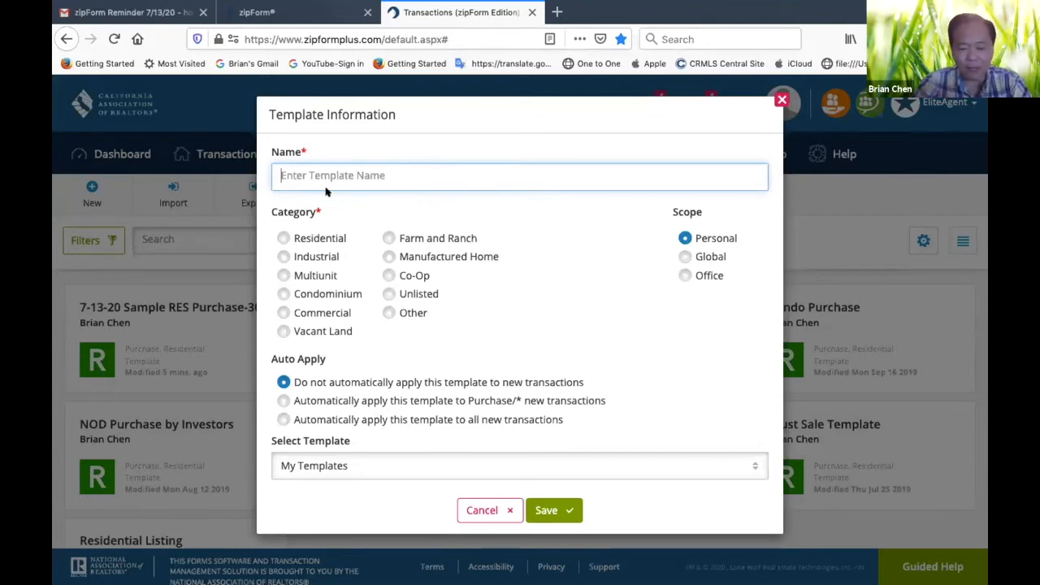
pyautogui.write('D')
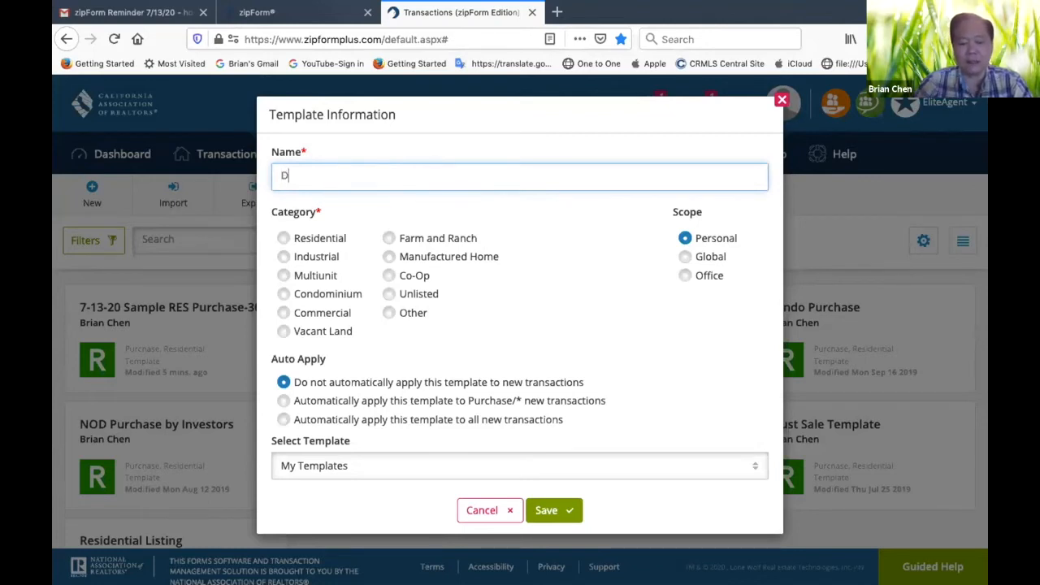
pyautogui.write('emo 30-Da')
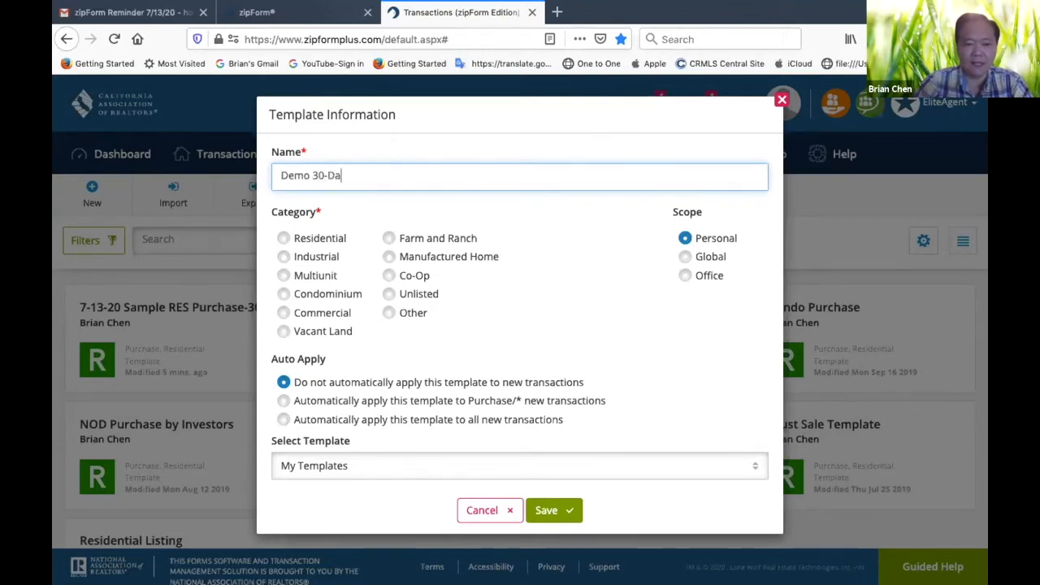
pyautogui.write('y Che')
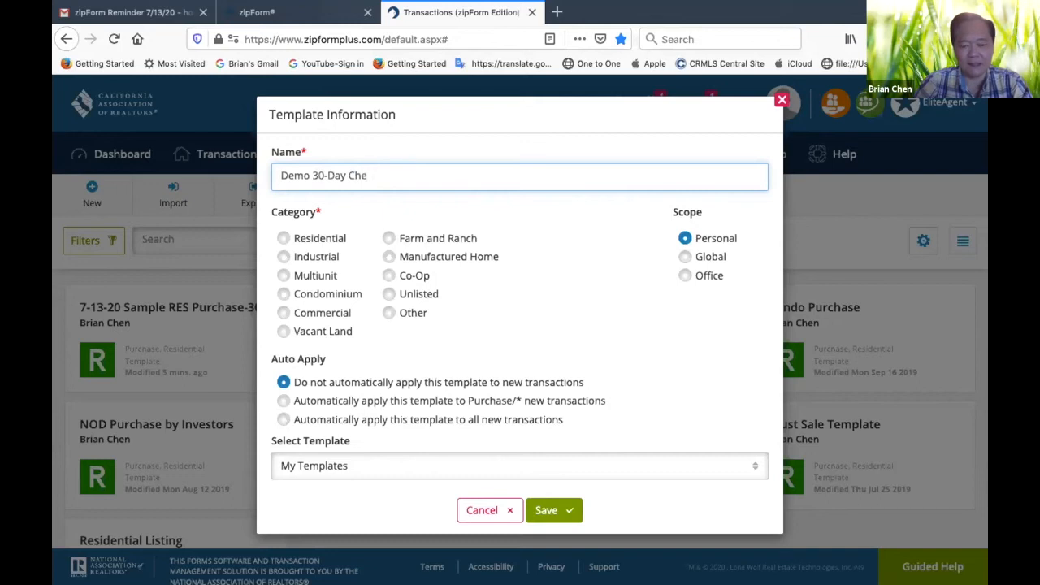
pyautogui.write('cklist')
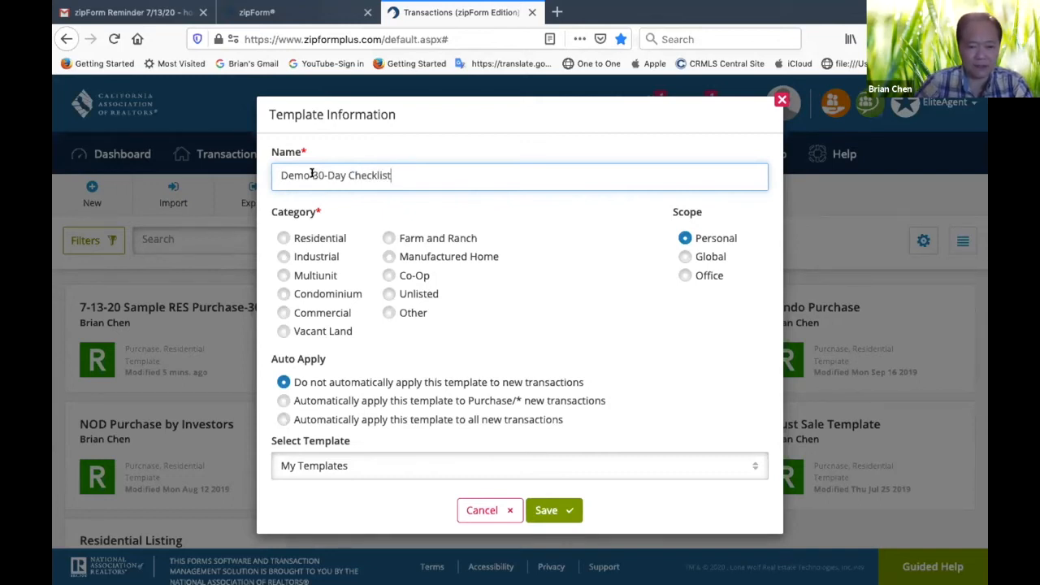
pyautogui.click(346, 175)
pyautogui.write('Purch')
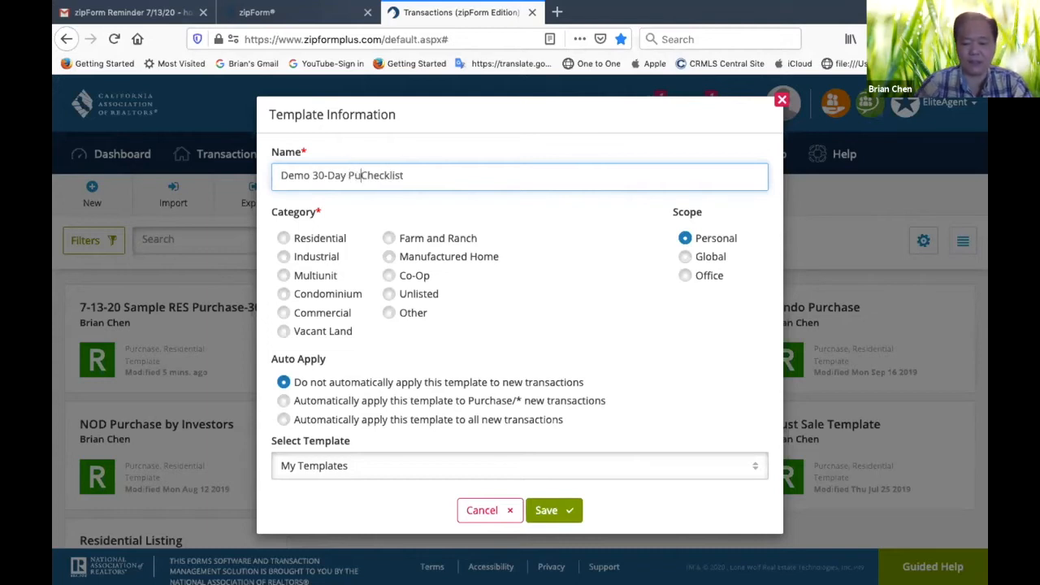
pyautogui.write('ase')
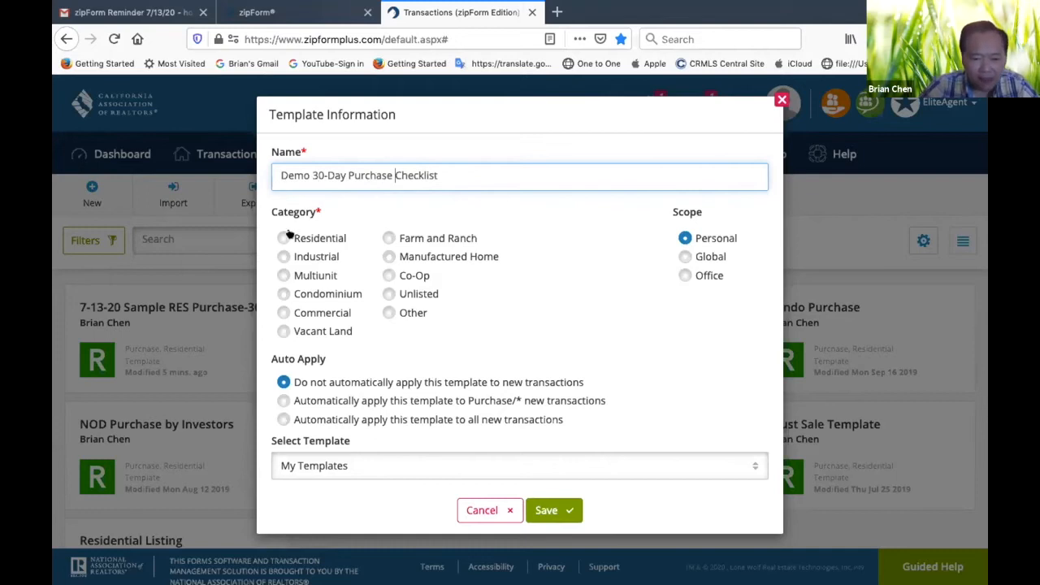
pyautogui.click(283, 237)
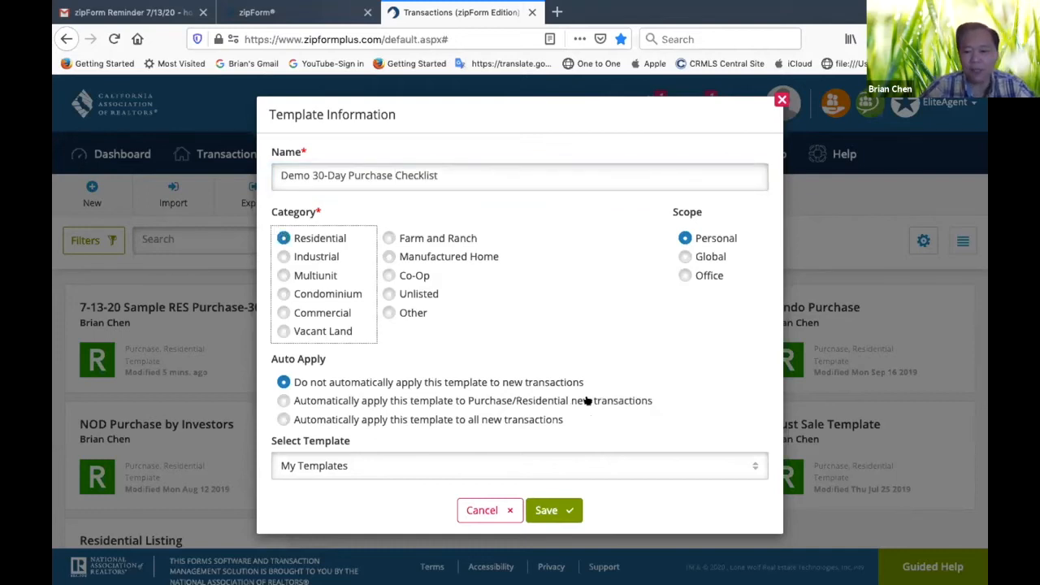
pyautogui.click(553, 510)
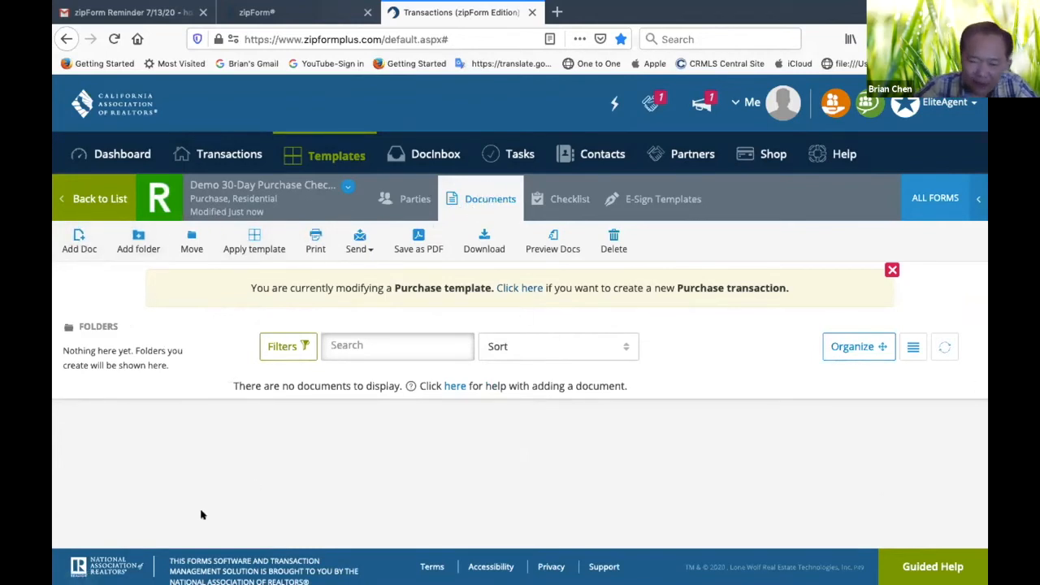
# Add a new checklist named Buyer's Tasks to the Demo 30-Day Purchase Checklist template
pyautogui.click(569, 197)
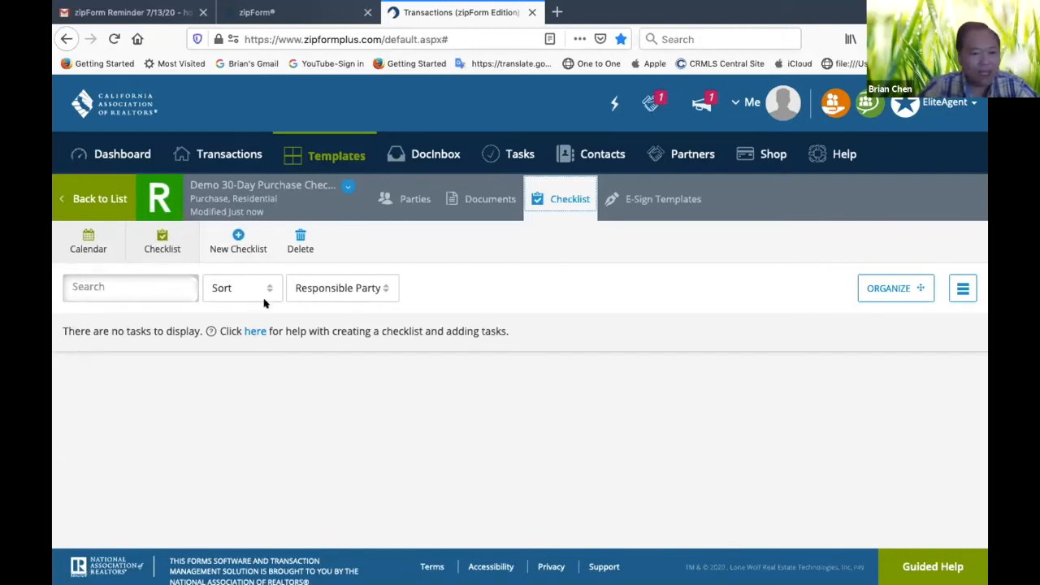
pyautogui.click(238, 236)
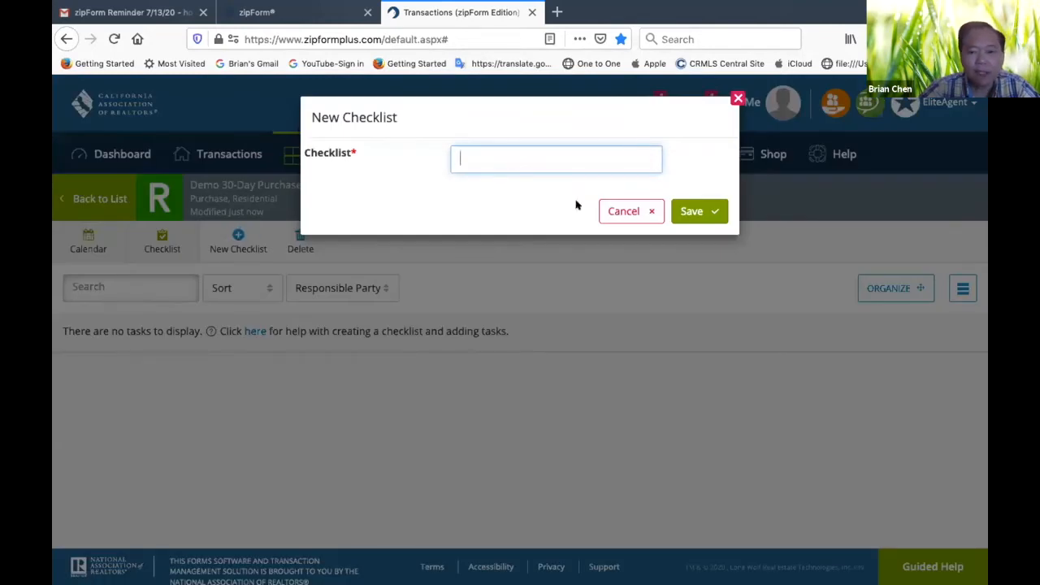
pyautogui.click(610, 209)
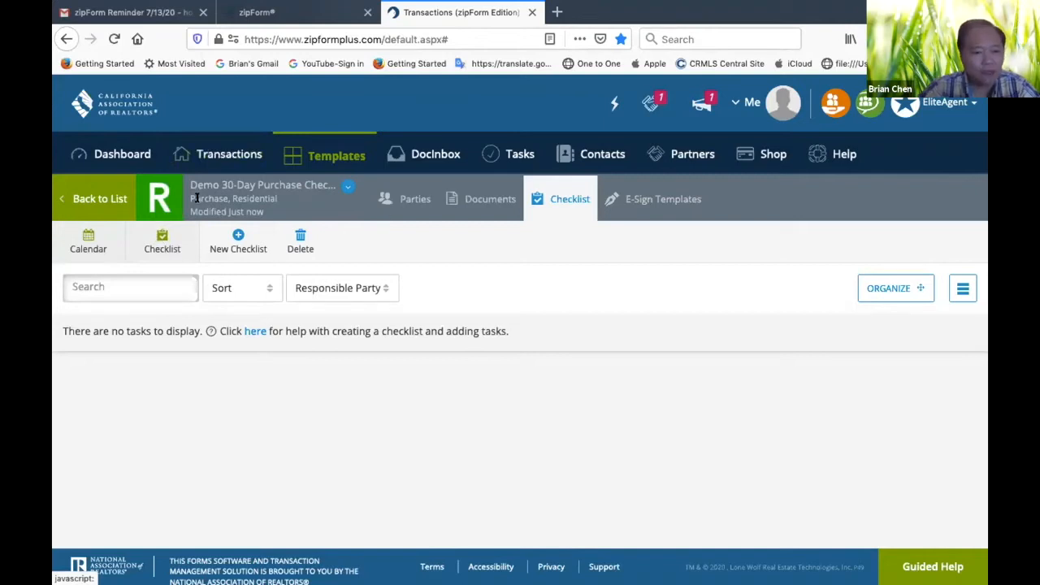
pyautogui.click(158, 236)
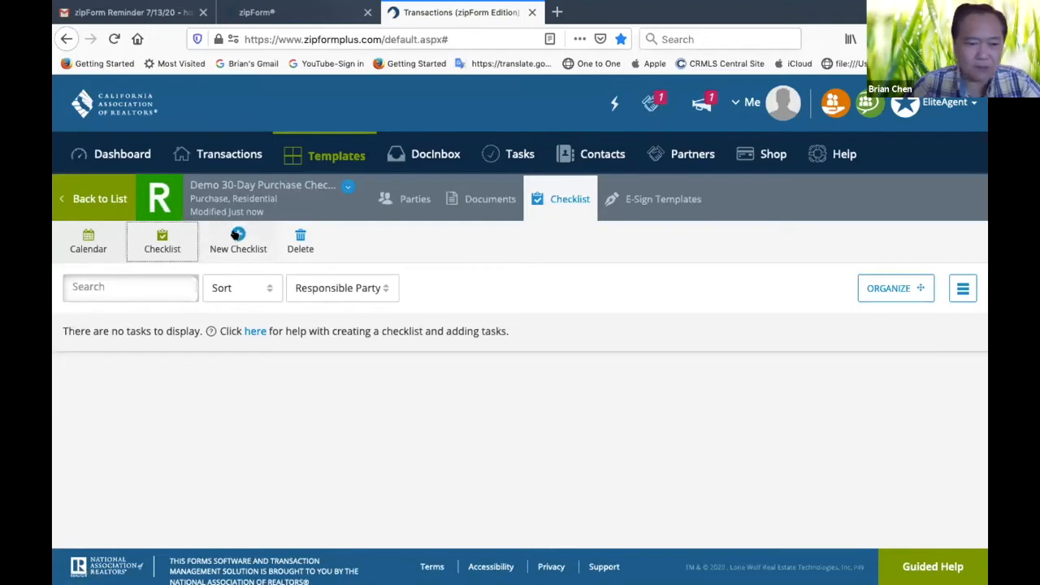
pyautogui.click(238, 236)
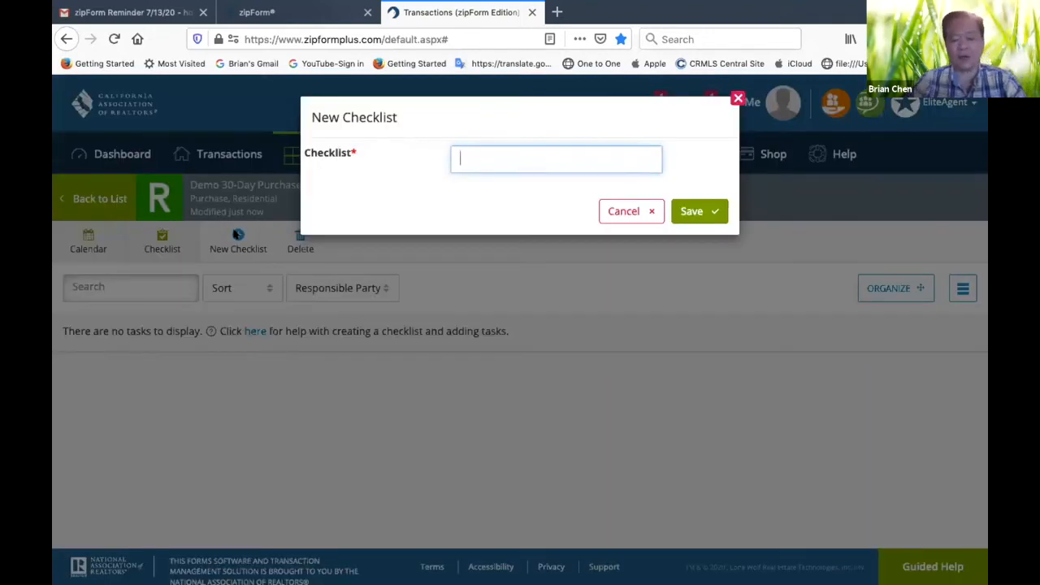
pyautogui.write("Buyer's Tasks")
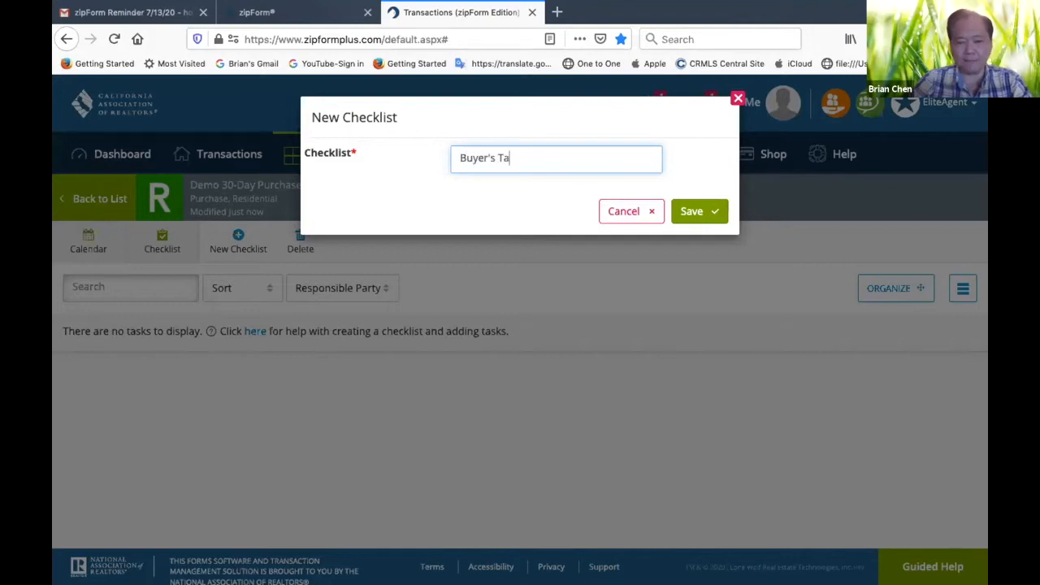
pyautogui.click(692, 211)
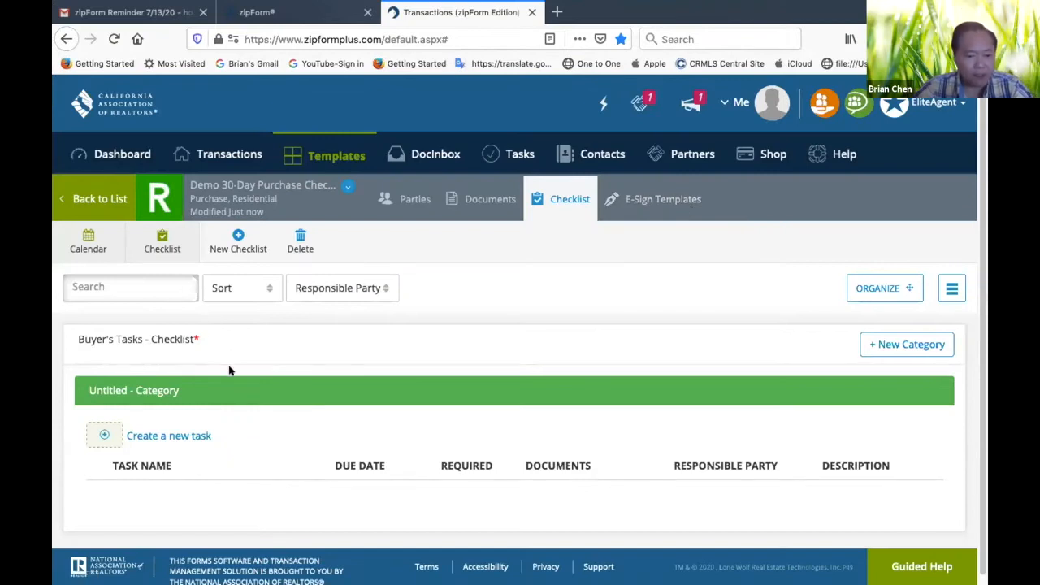
# Start a new task in the Buyer's Tasks checklist with a relative due date, named Buyer Initial Deposit Wire to Escrow
pyautogui.scroll(-1, 229, 370)
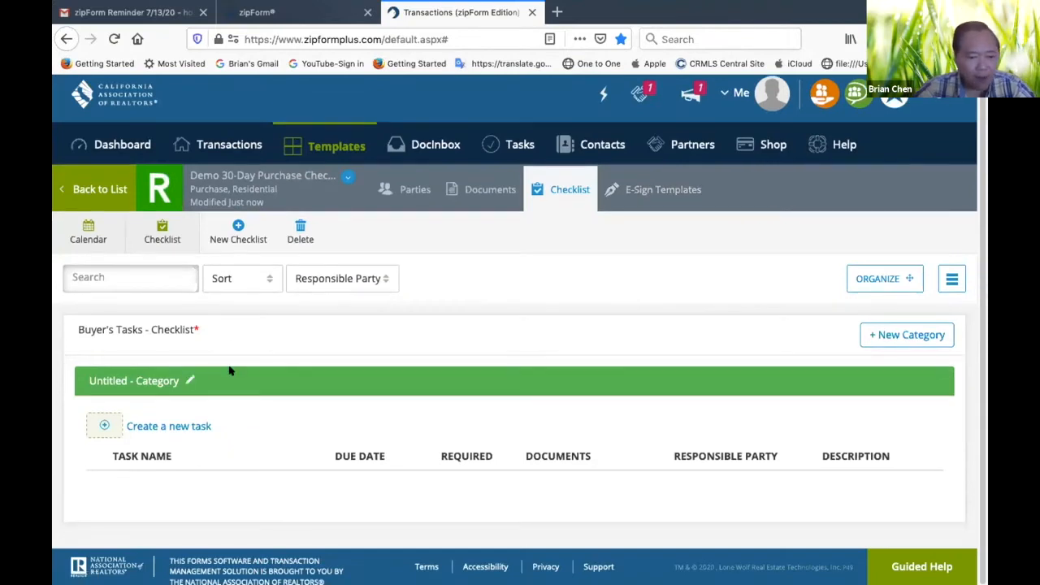
pyautogui.click(183, 424)
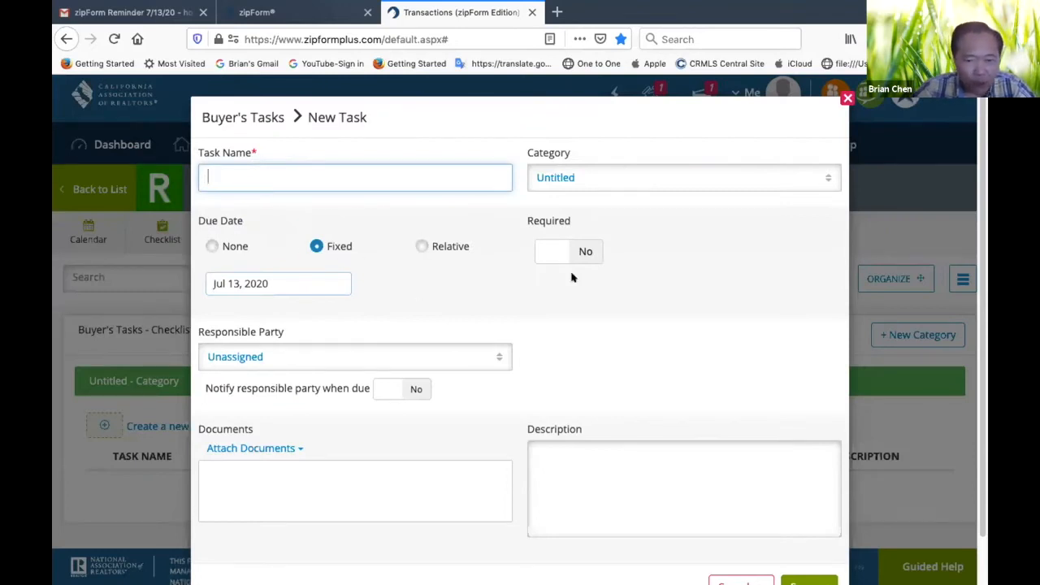
pyautogui.click(422, 245)
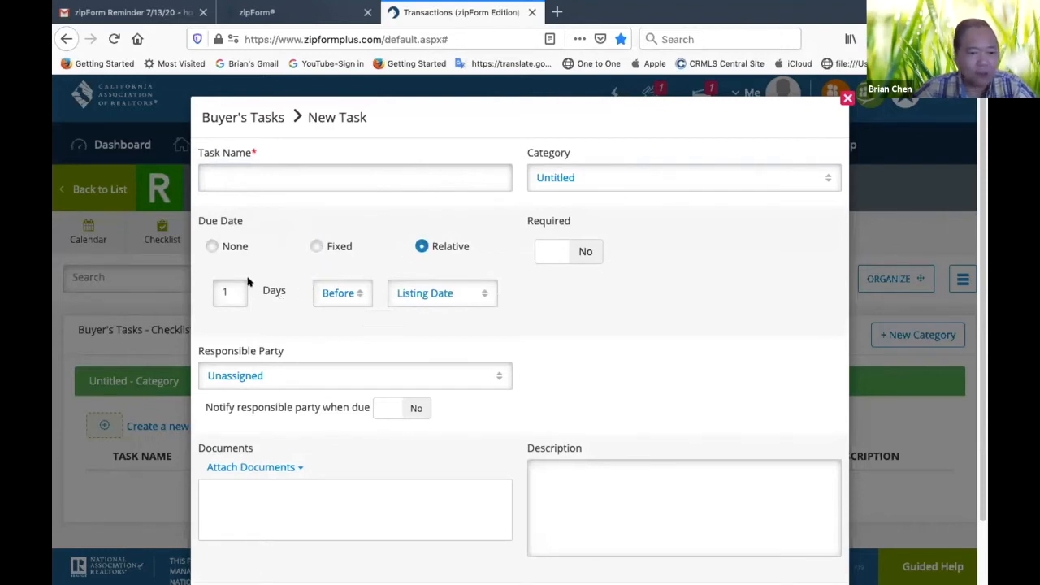
pyautogui.click(265, 171)
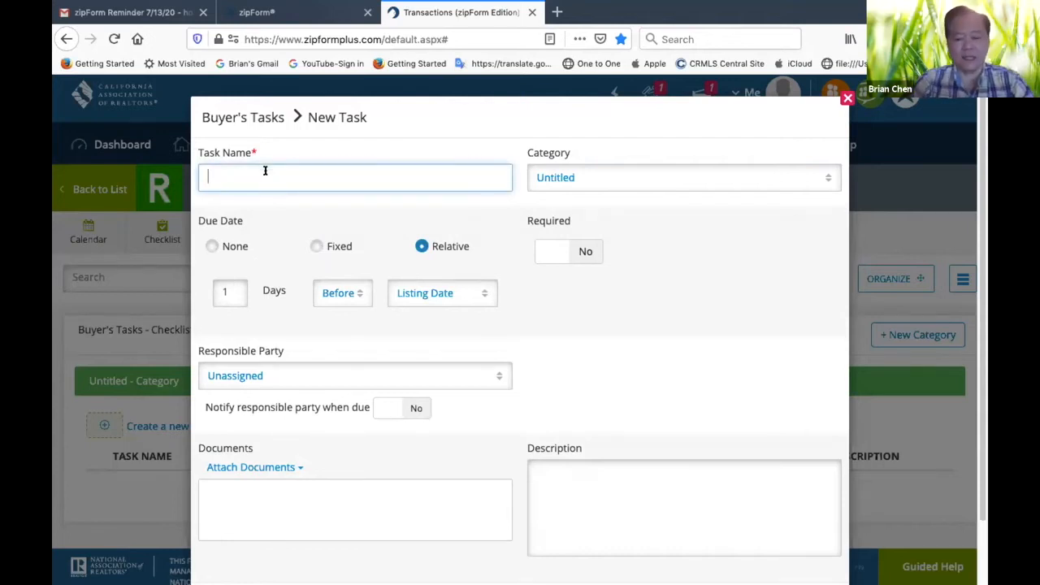
pyautogui.write('B')
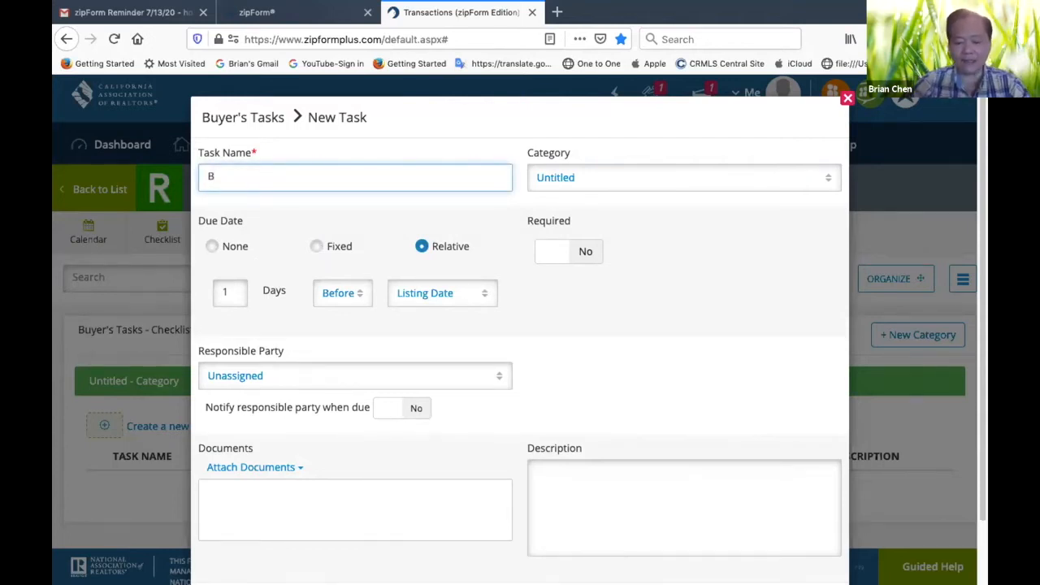
pyautogui.write('uyer Initial')
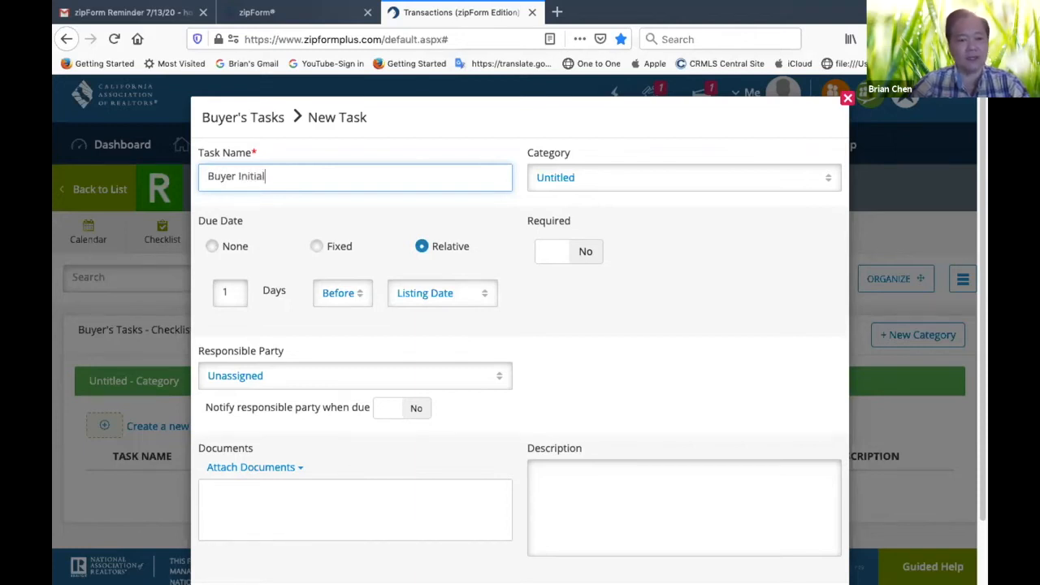
pyautogui.write(' Deposit ')
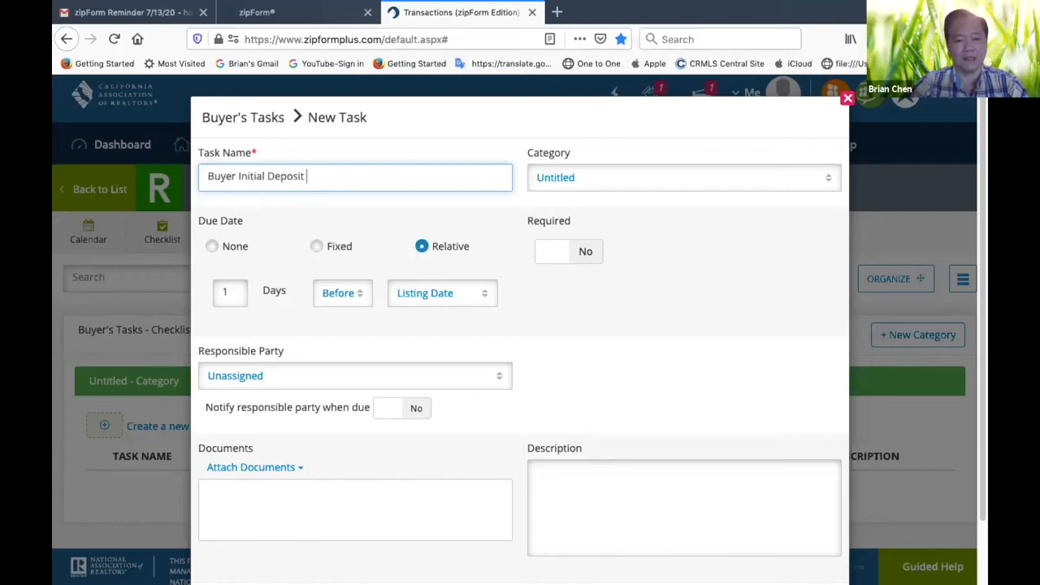
pyautogui.write('Wir')
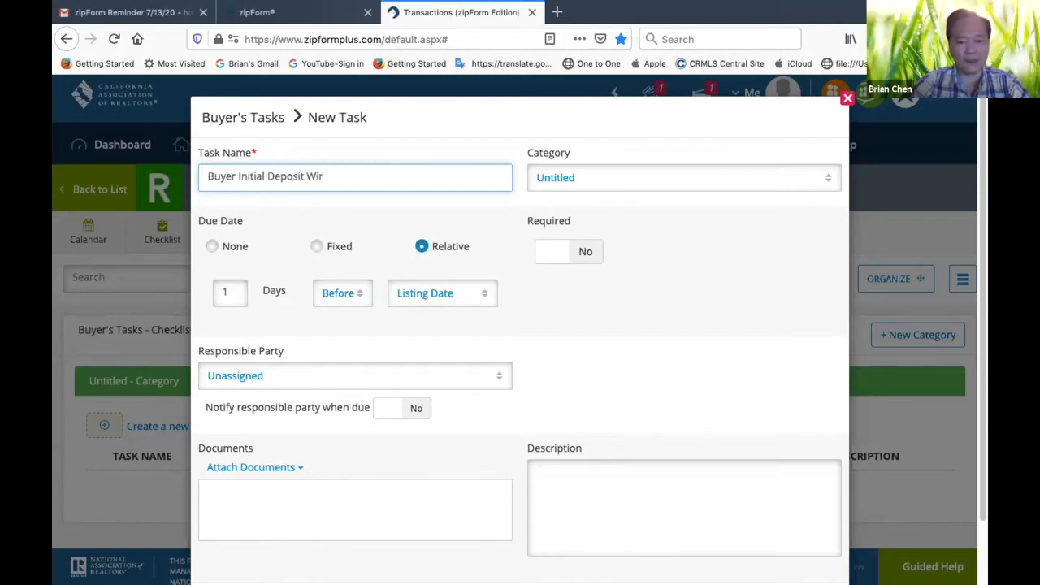
pyautogui.write('e to ')
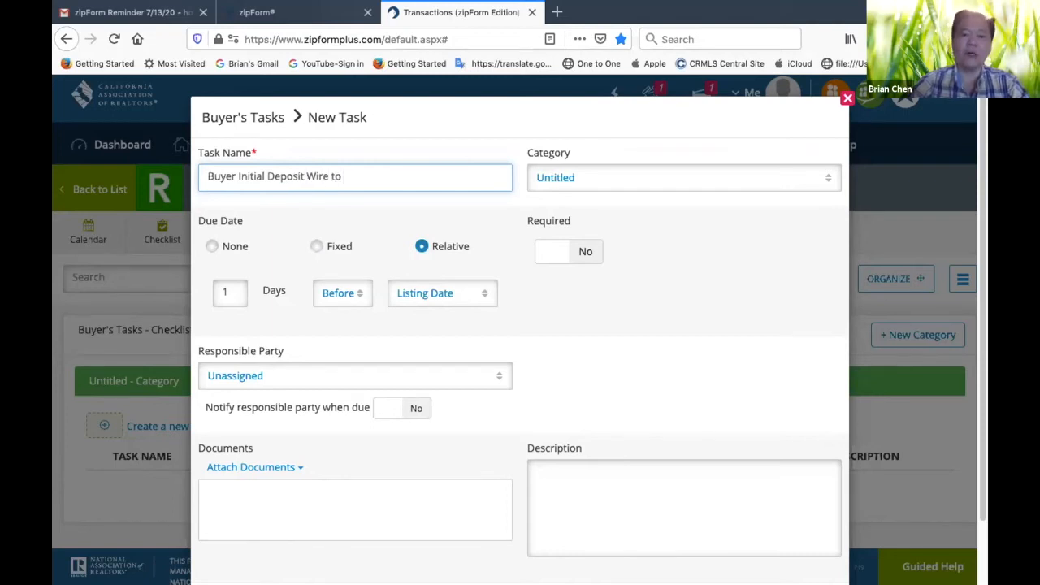
pyautogui.write('Escrow')
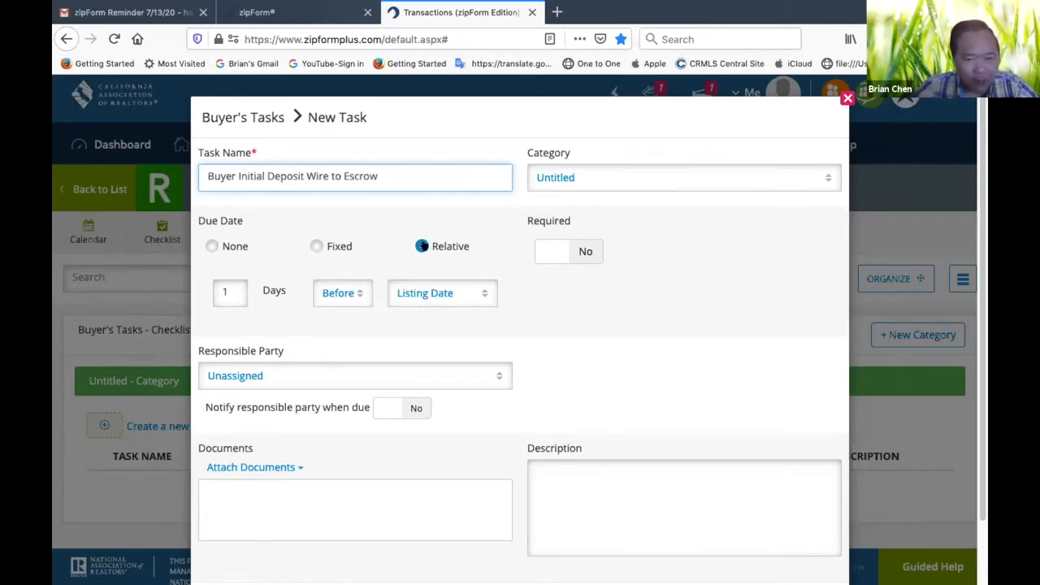
# Set the task's relative due date to 2 days after the Offer Acceptance Date
pyautogui.click(229, 290)
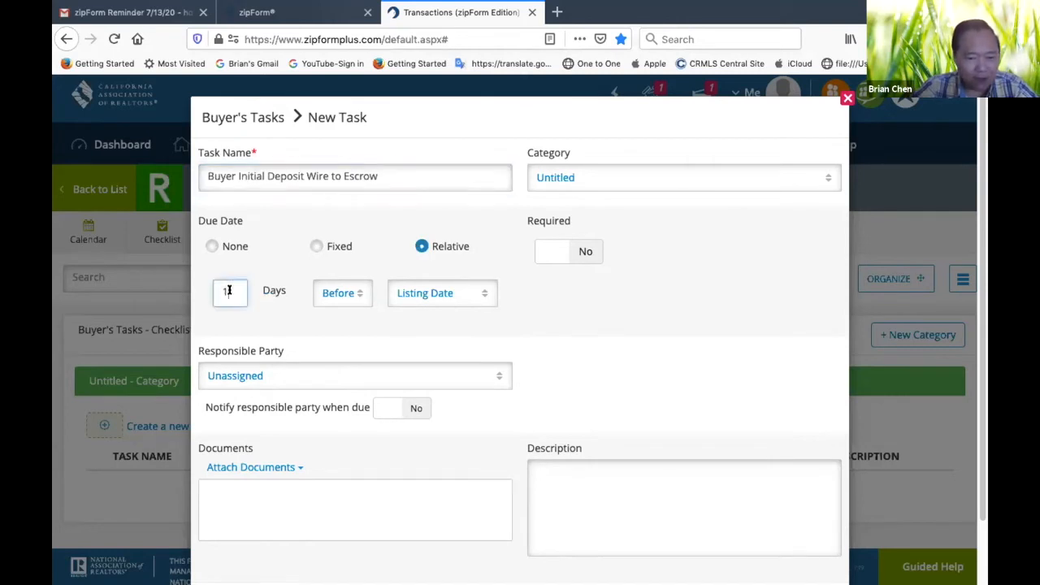
pyautogui.press('BackSpace')
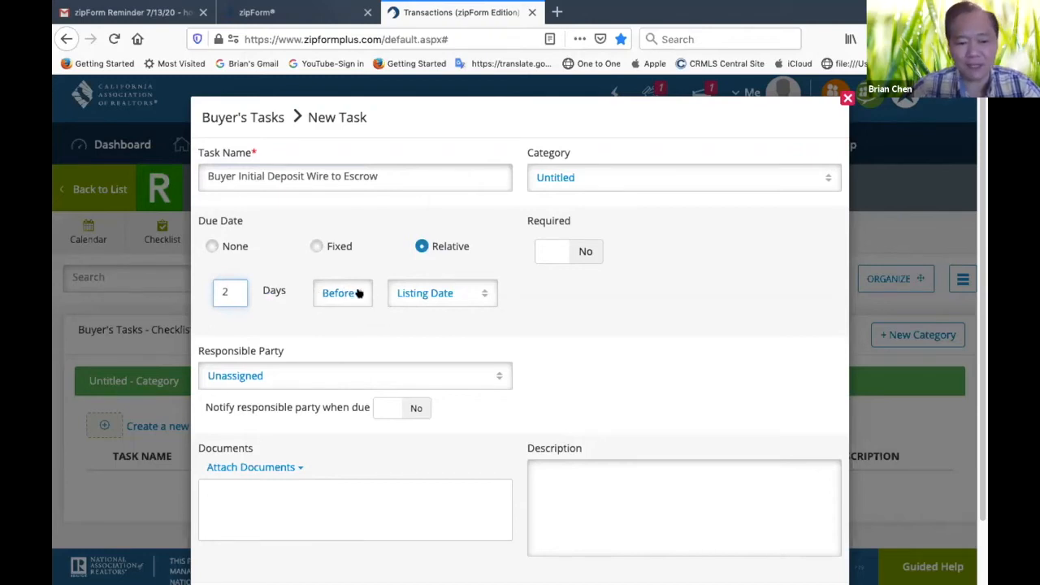
pyautogui.click(358, 293)
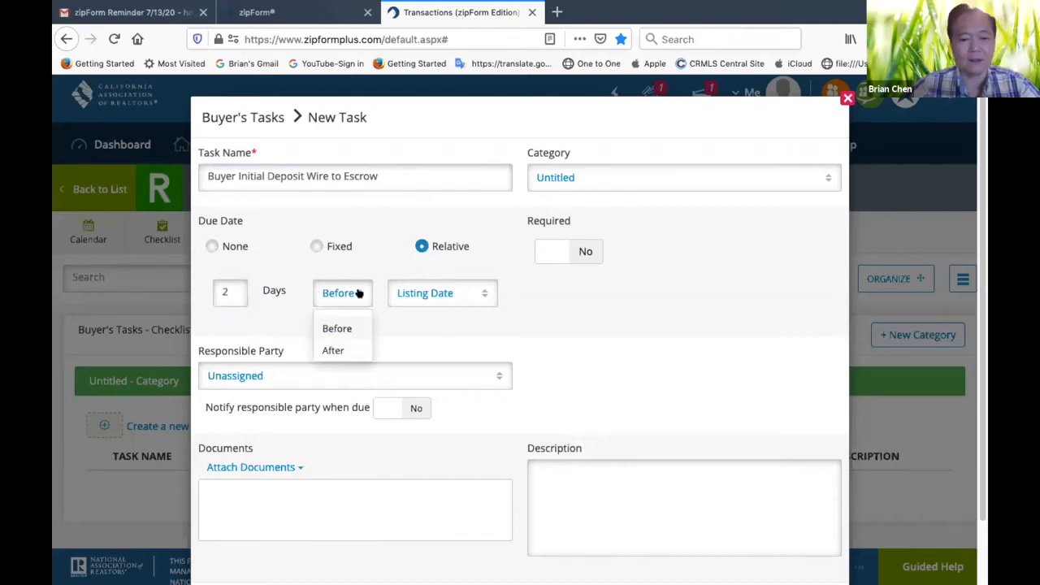
pyautogui.click(341, 351)
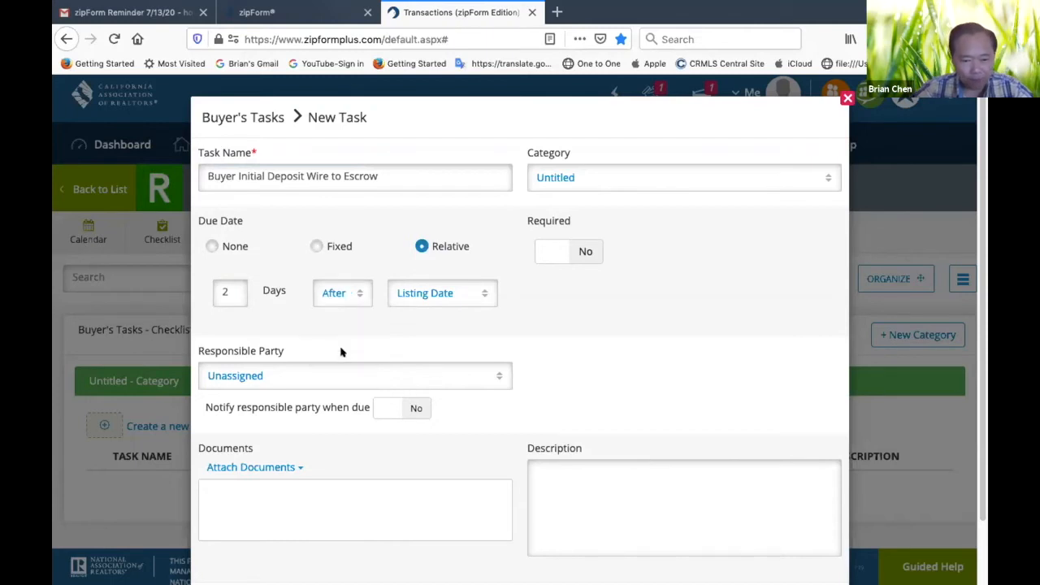
pyautogui.click(484, 293)
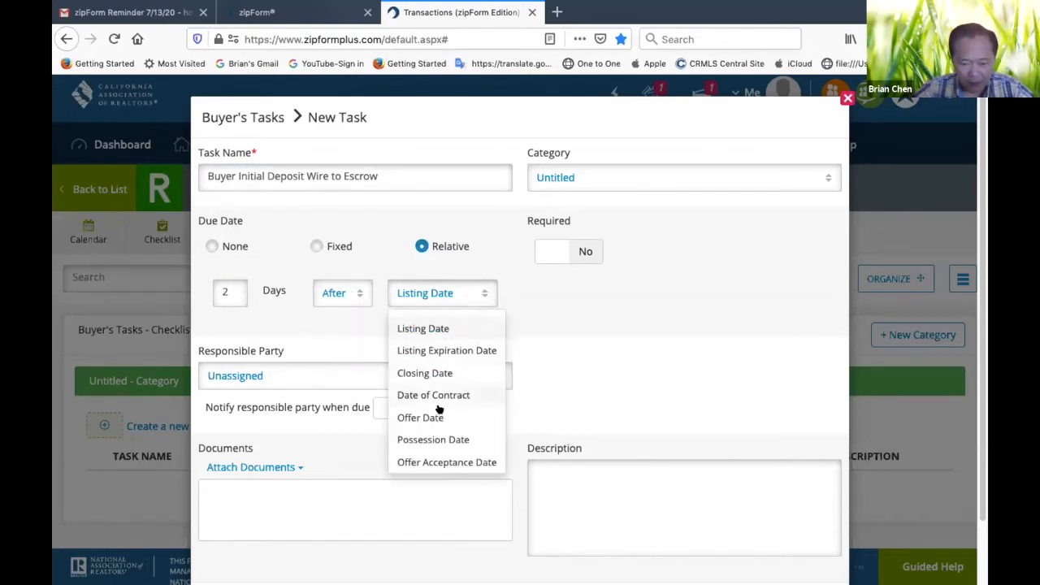
pyautogui.click(436, 463)
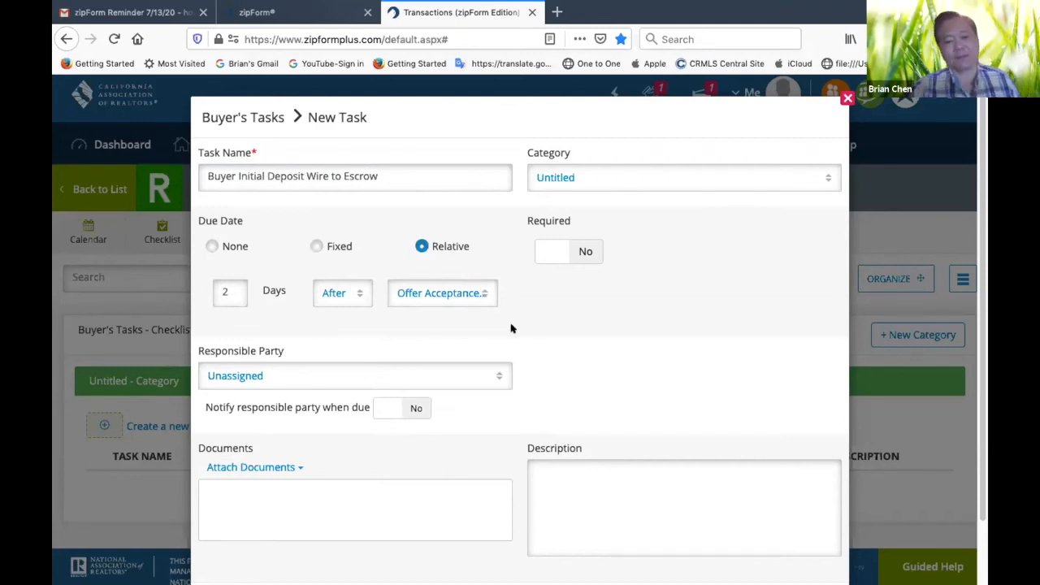
pyautogui.click(485, 291)
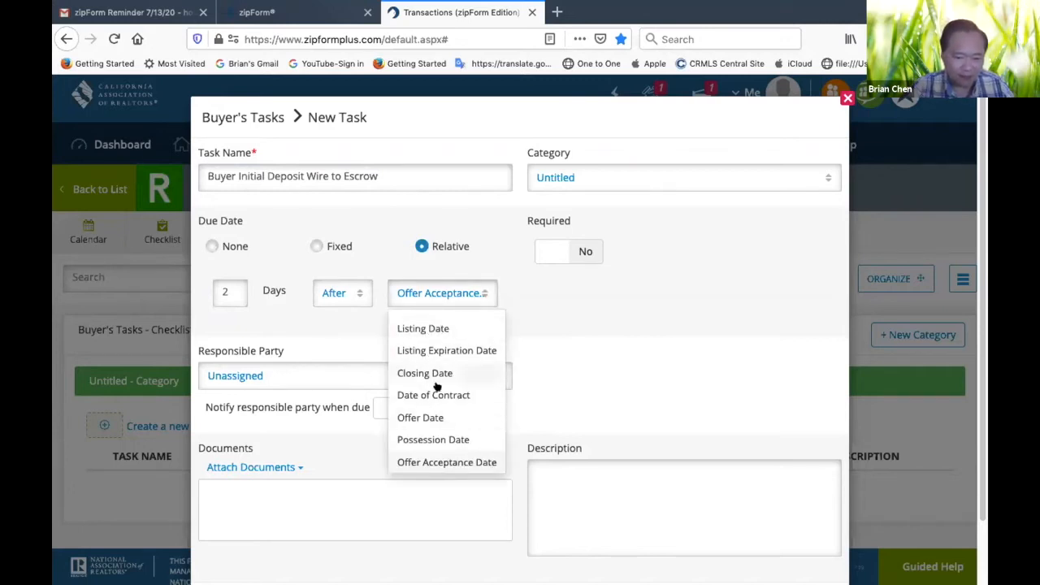
pyautogui.click(557, 298)
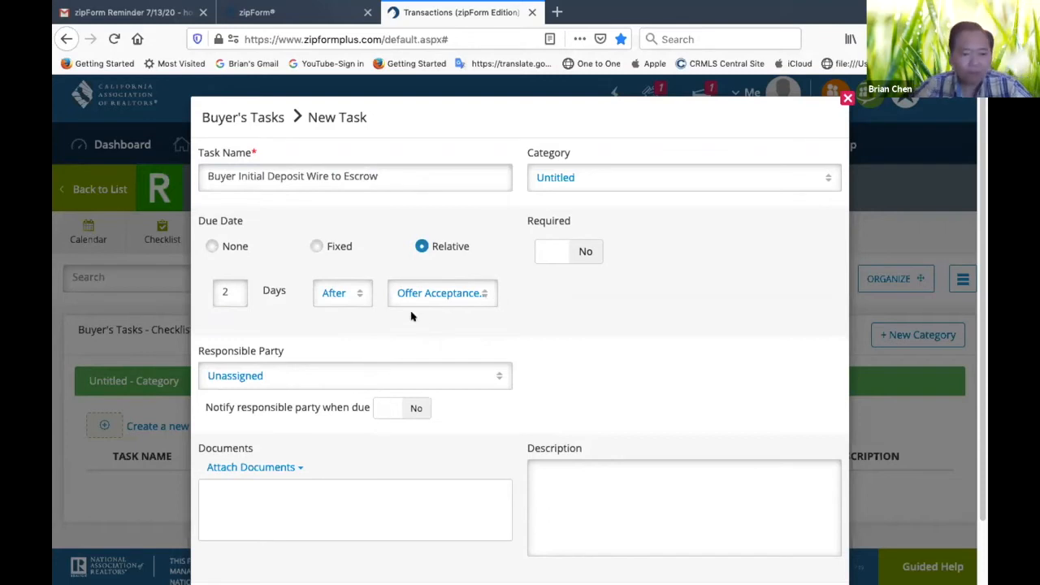
# Assign the Selling Agent as the task's responsible party and enable notification when the task is due
pyautogui.click(496, 375)
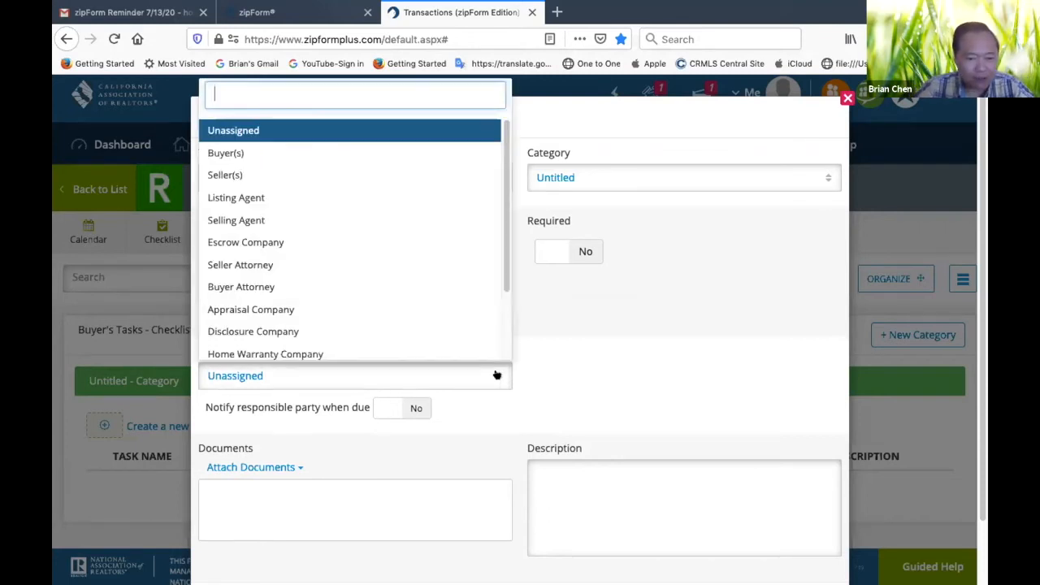
pyautogui.click(246, 221)
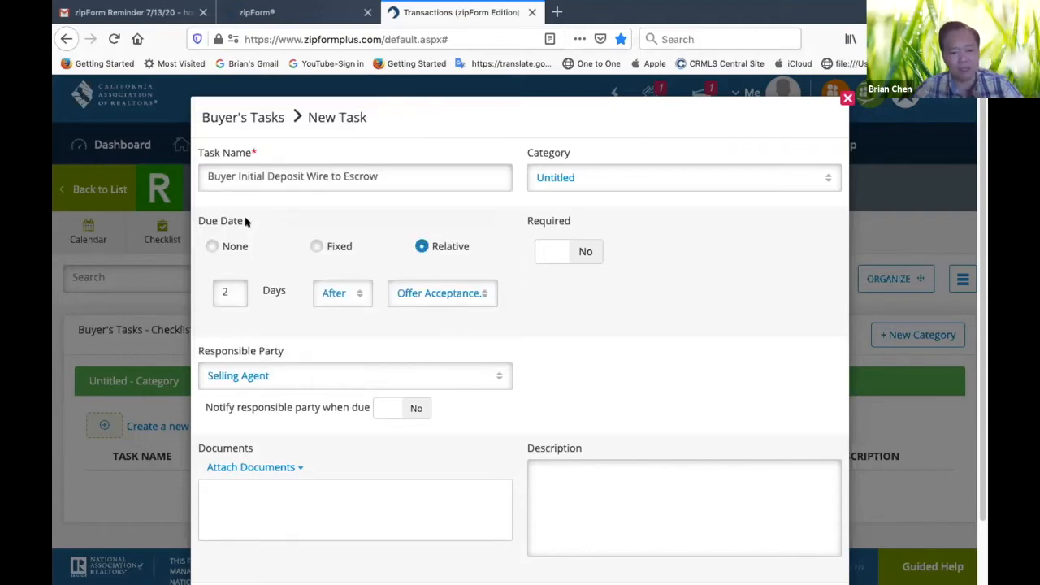
pyautogui.click(416, 407)
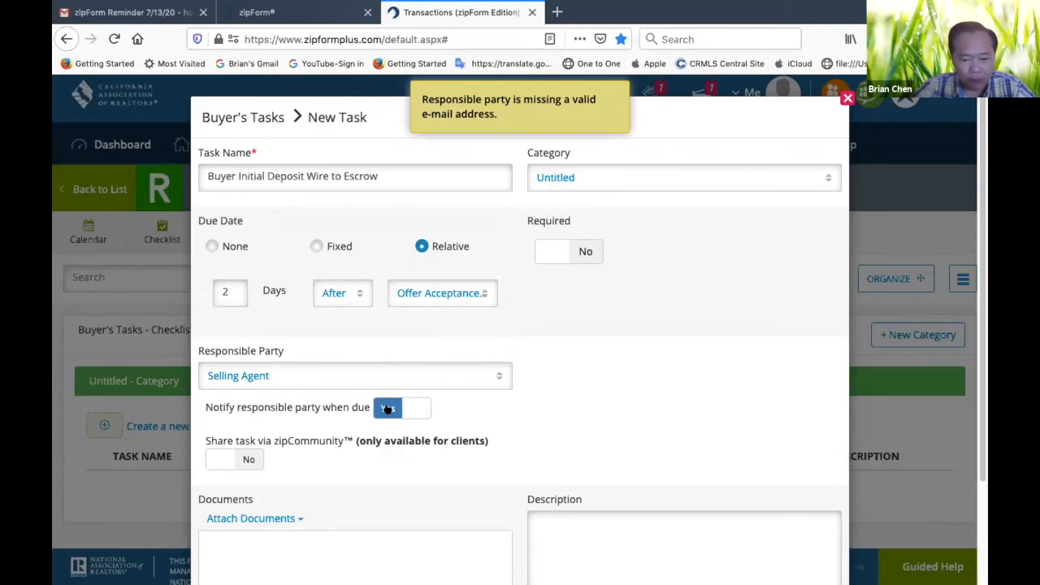
pyautogui.click(386, 409)
pyautogui.click(402, 408)
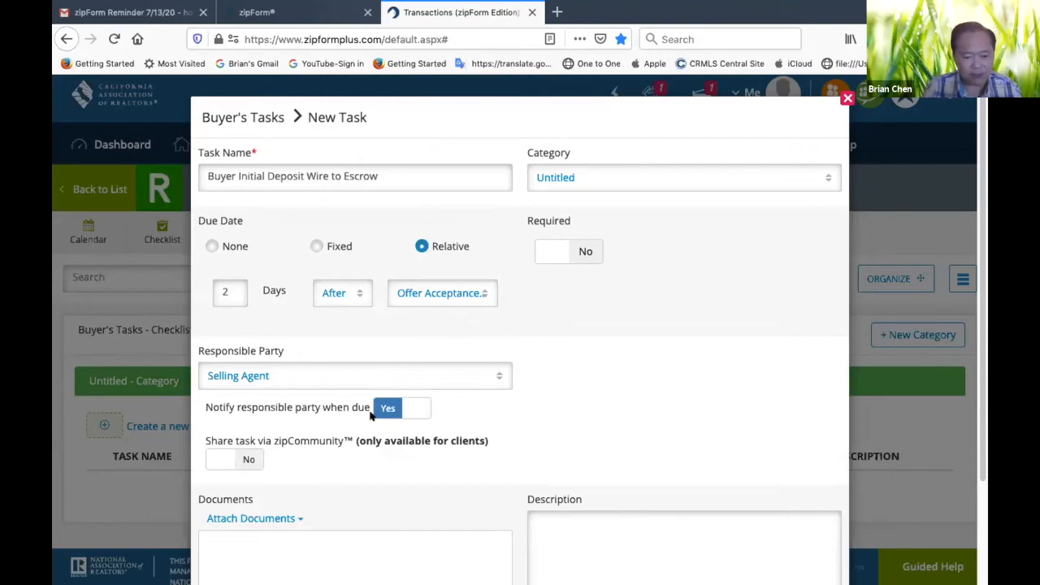
# Enter the task description "Remind Buyer to wire EMD to Escrow."
pyautogui.scroll(-3, 560, 419)
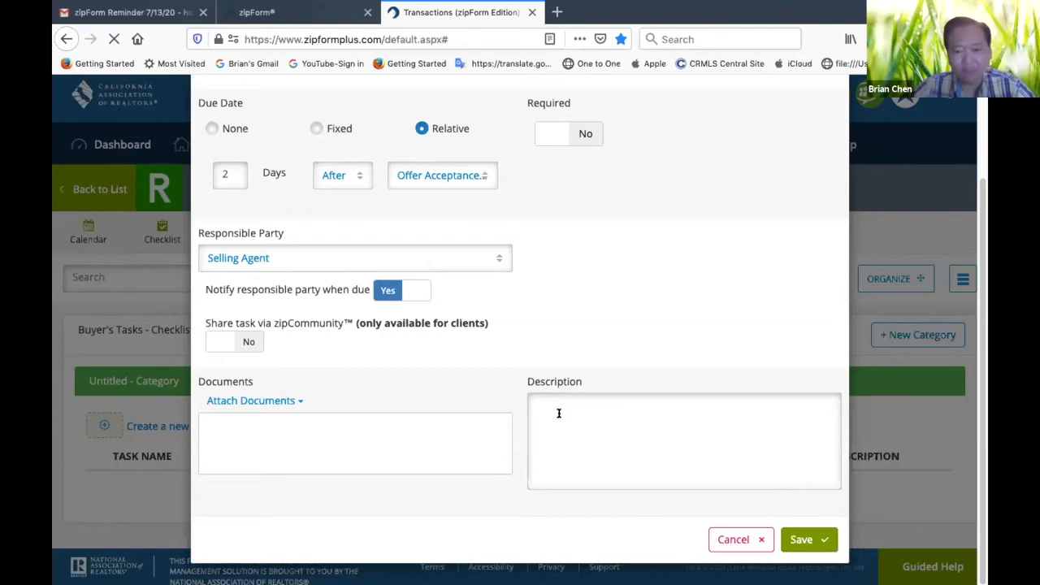
pyautogui.click(558, 413)
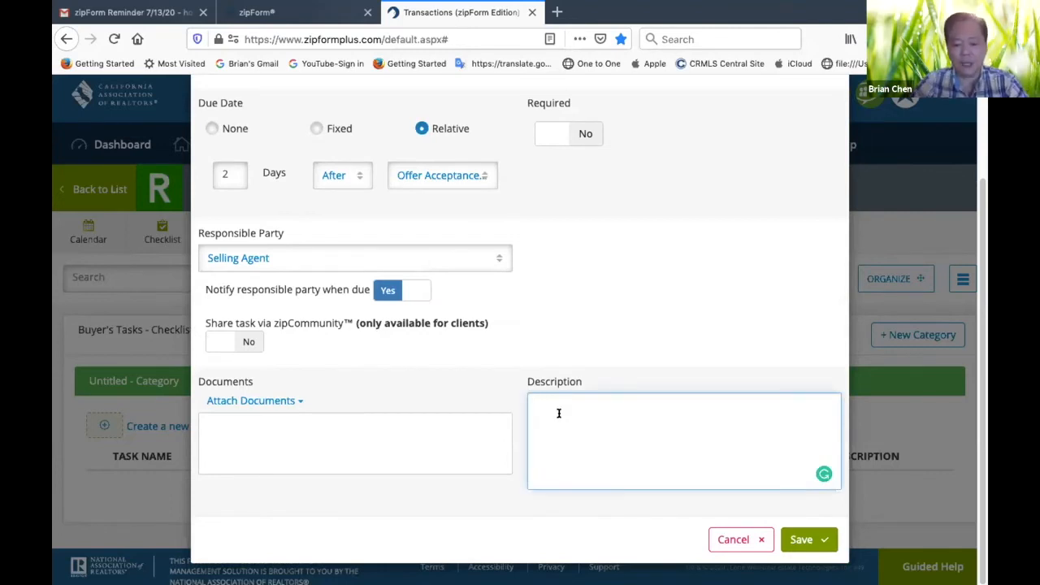
pyautogui.write('Wire')
pyautogui.press('BackSpace')
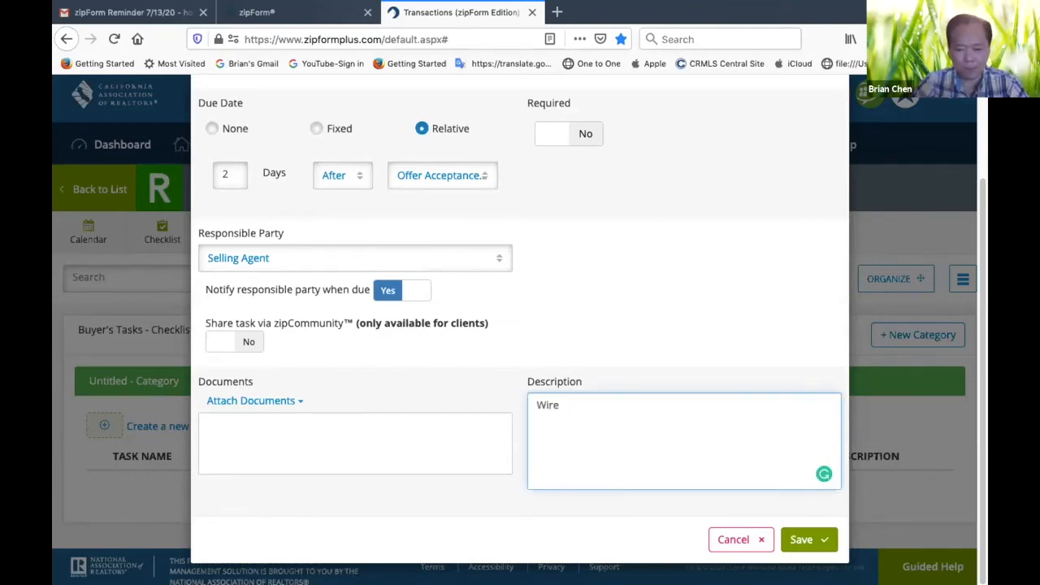
pyautogui.press('BackSpace')
pyautogui.press('BackSpace')
pyautogui.press('BackSpace')
pyautogui.write('Rem')
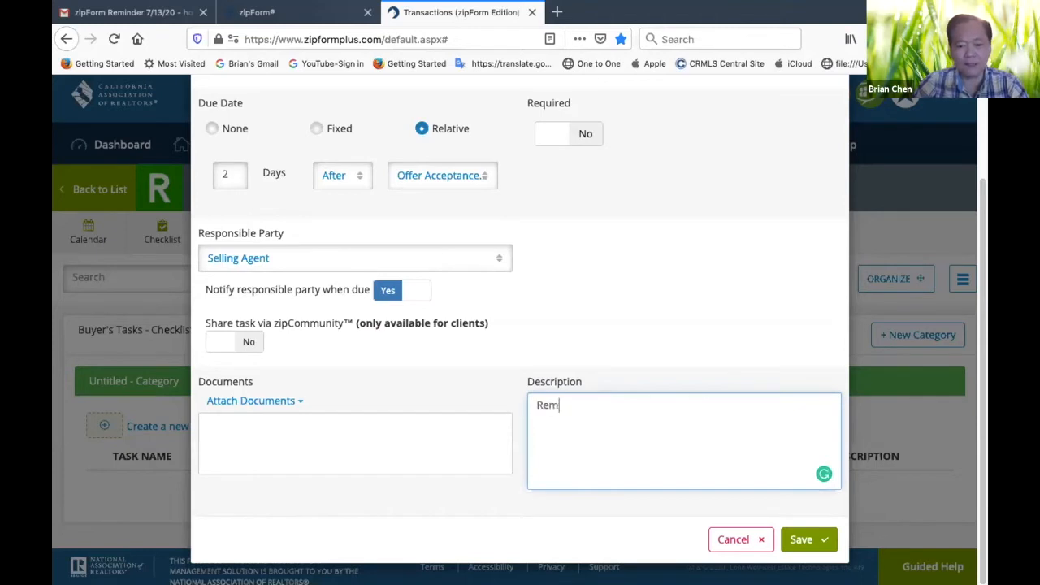
pyautogui.write('ind Buyer to ')
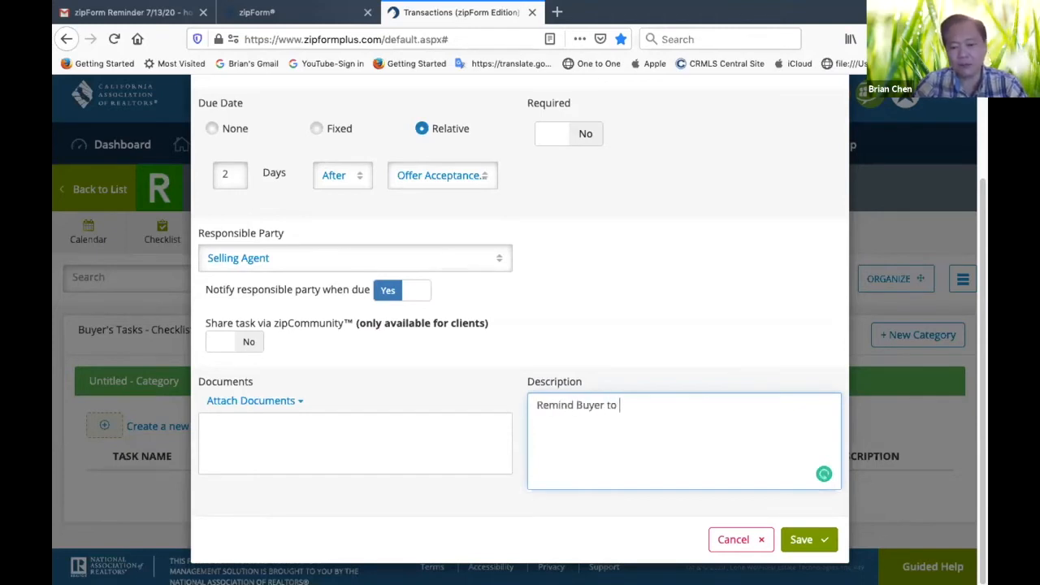
pyautogui.write('wire EMD')
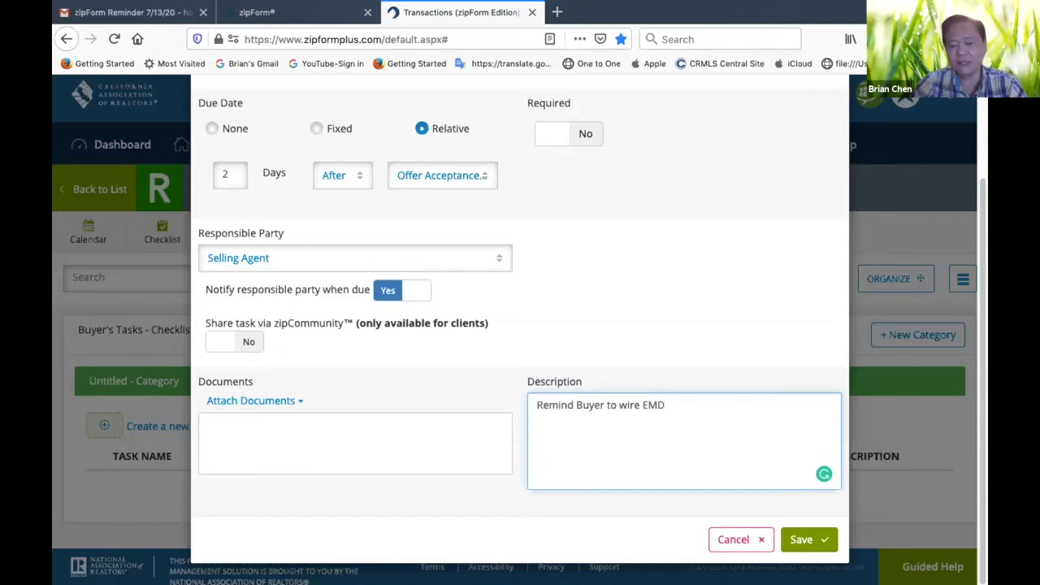
pyautogui.write(' to Escrow.')
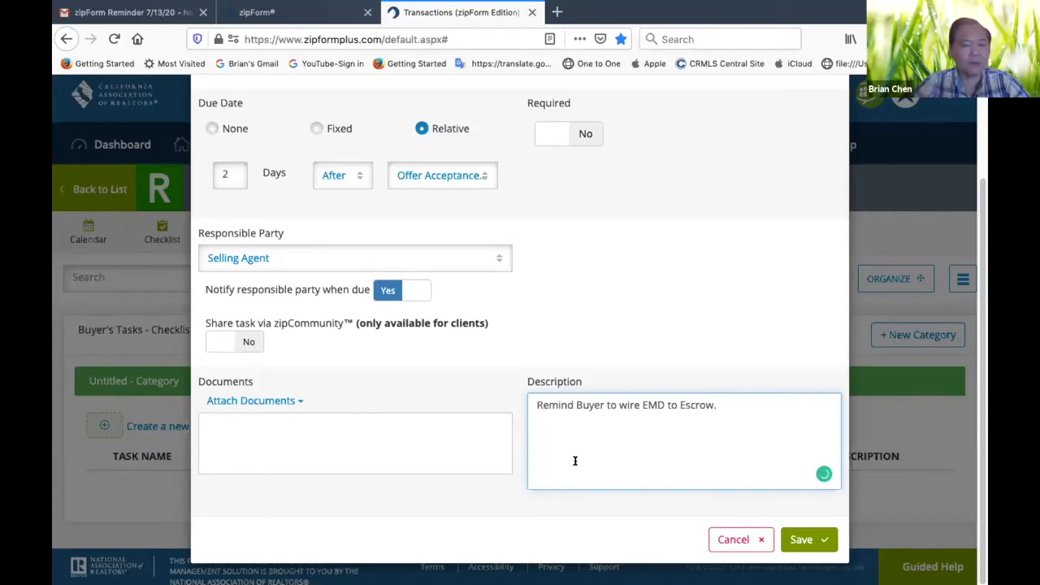
# Mark the initial deposit task as required and save it to the checklist
pyautogui.scroll(3, 609, 367)
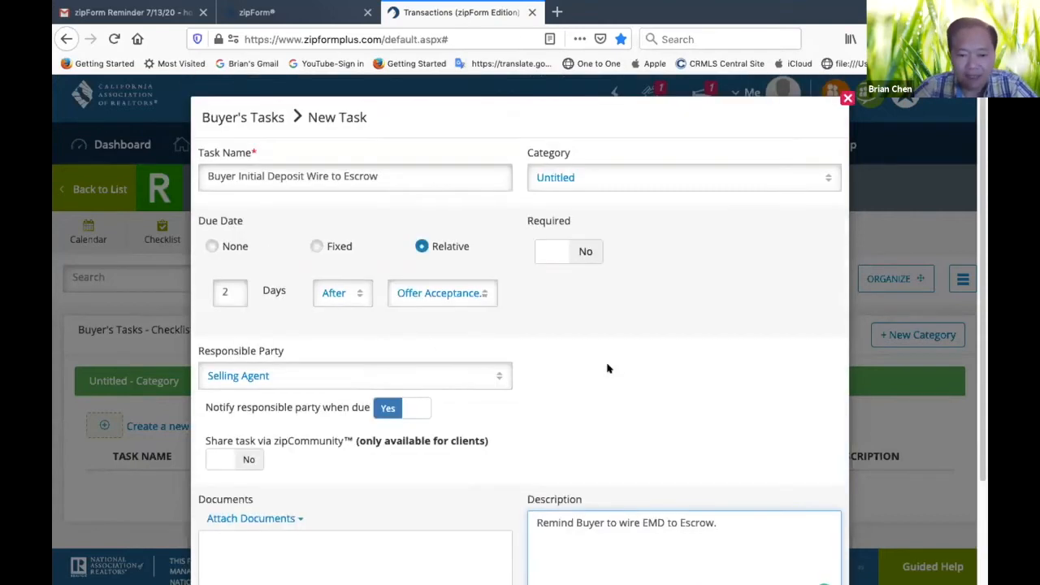
pyautogui.click(585, 250)
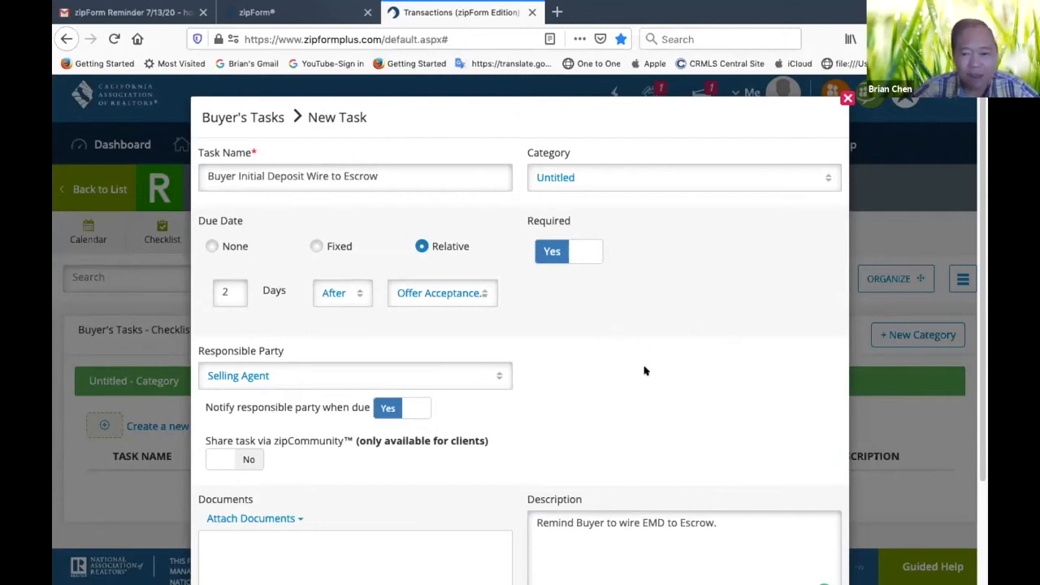
pyautogui.scroll(-3, 644, 371)
pyautogui.scroll(3, 644, 370)
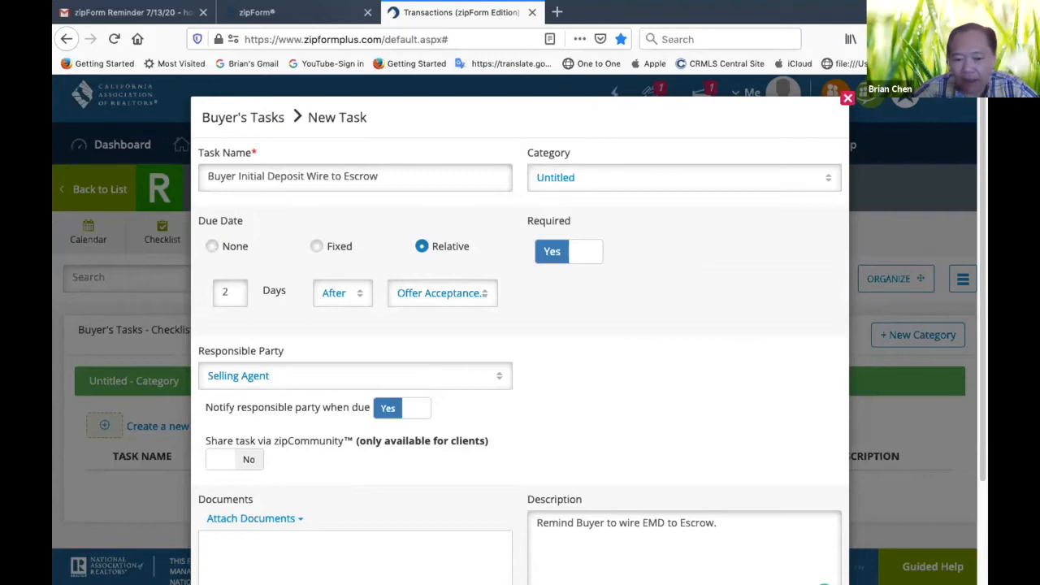
pyautogui.scroll(-3, 668, 408)
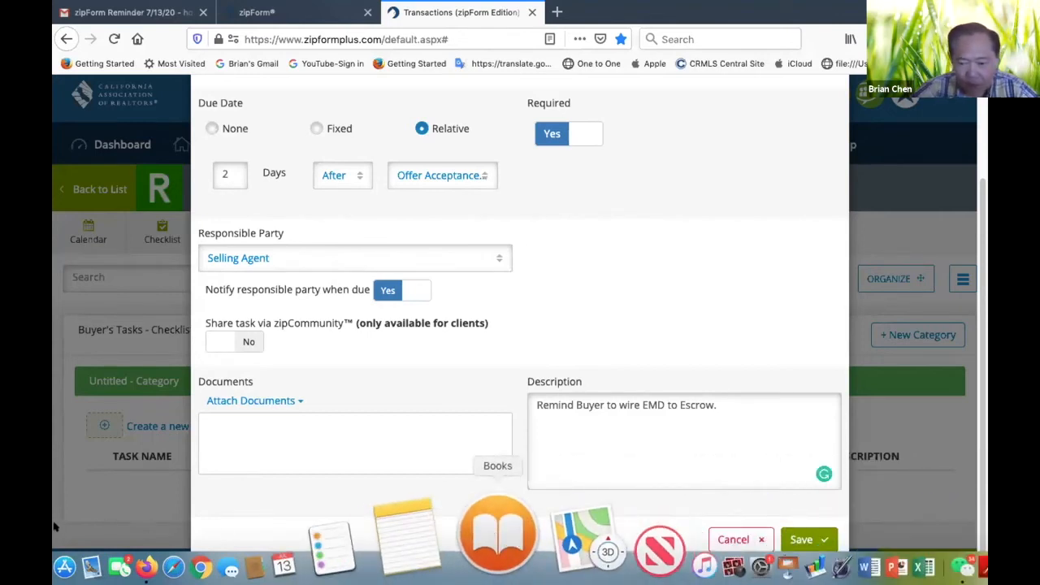
pyautogui.click(807, 539)
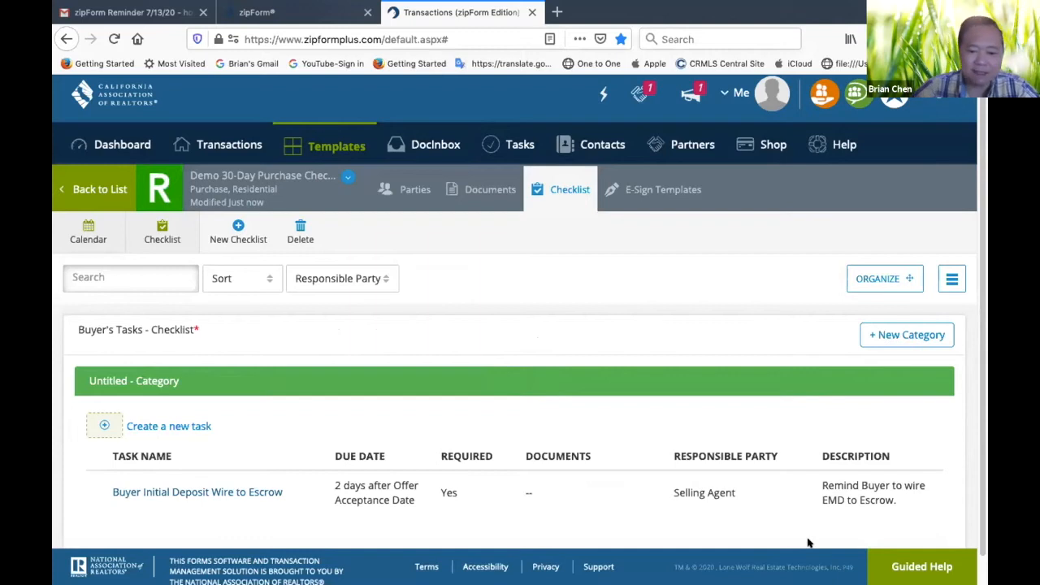
pyautogui.scroll(-1, 761, 508)
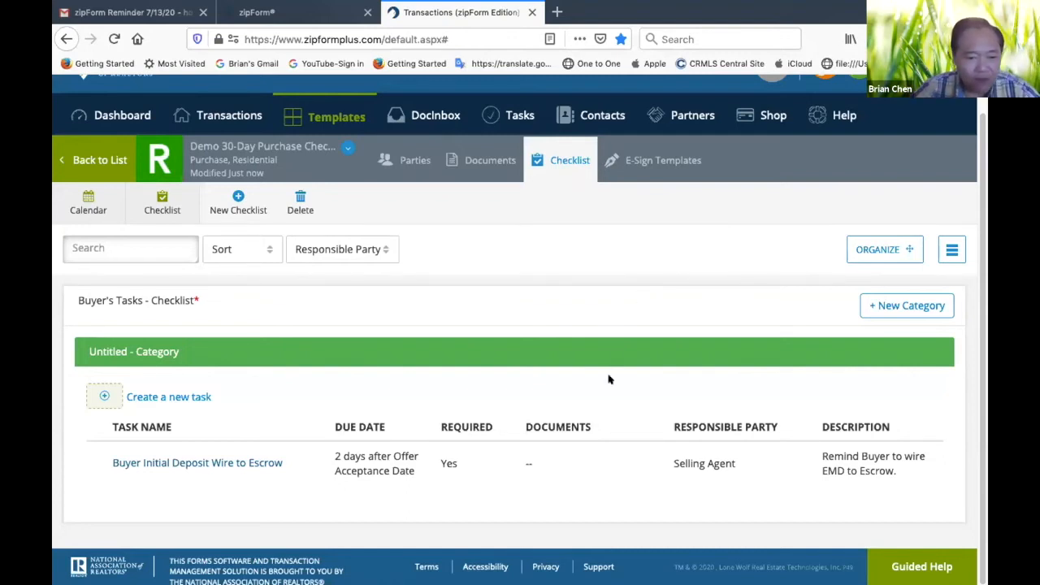
# Create a new task named "Schedule Inspection & AVID" in the Buyer's Tasks checklist
pyautogui.click(236, 205)
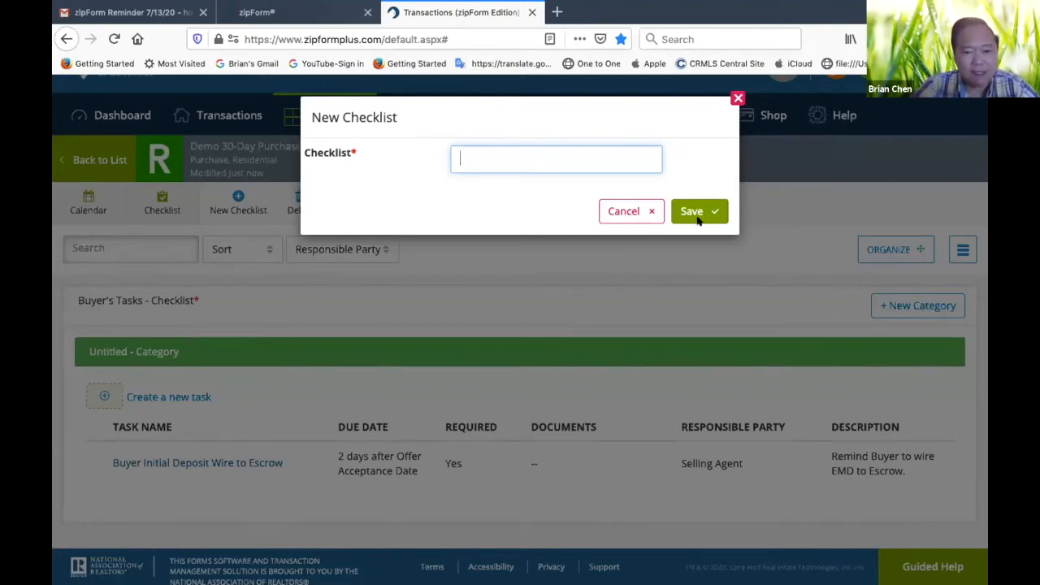
pyautogui.click(649, 212)
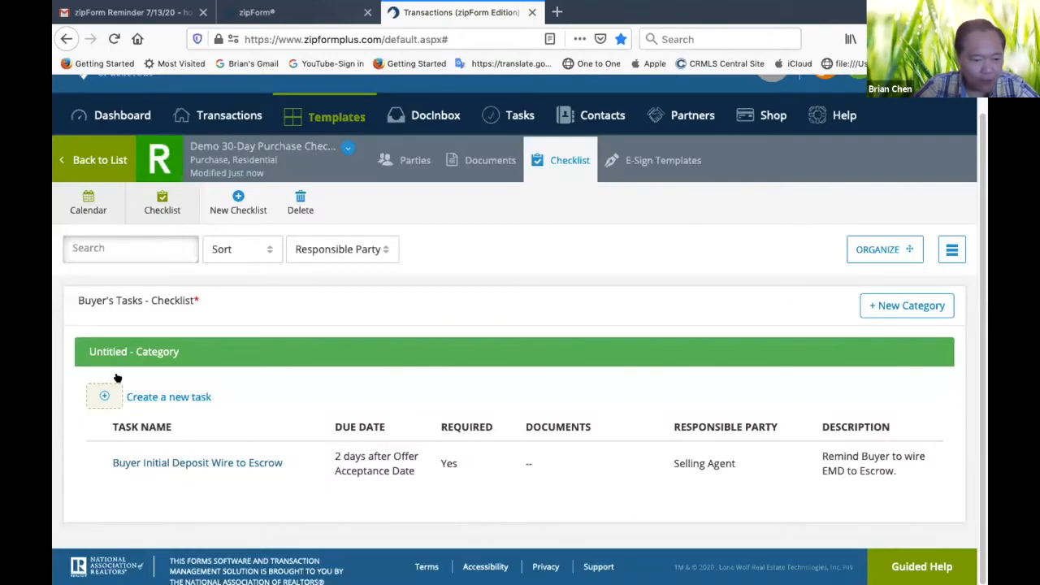
pyautogui.click(165, 397)
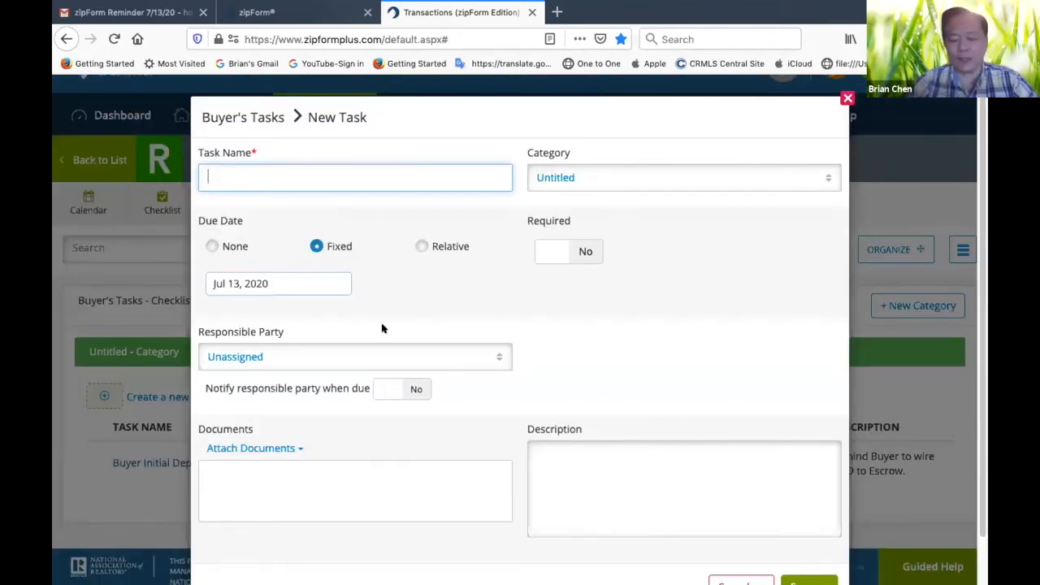
pyautogui.write('Schedul')
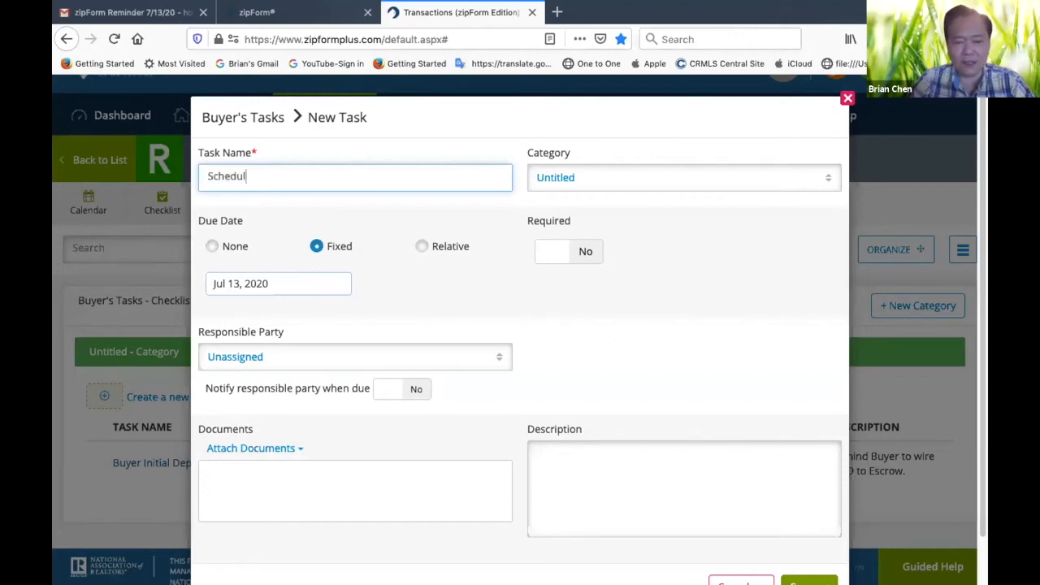
pyautogui.write('e Inspe')
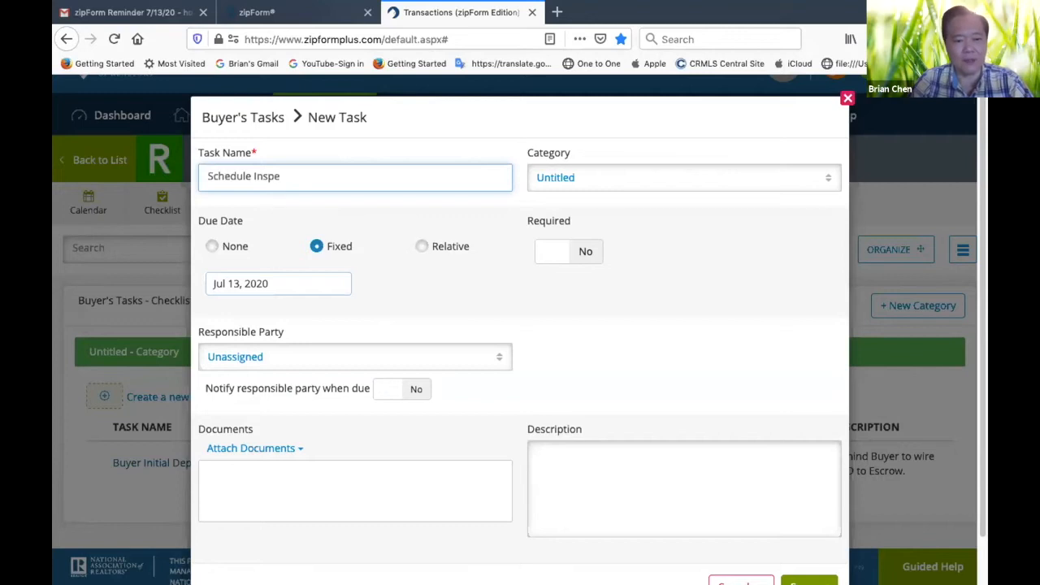
pyautogui.write('ction & AVID')
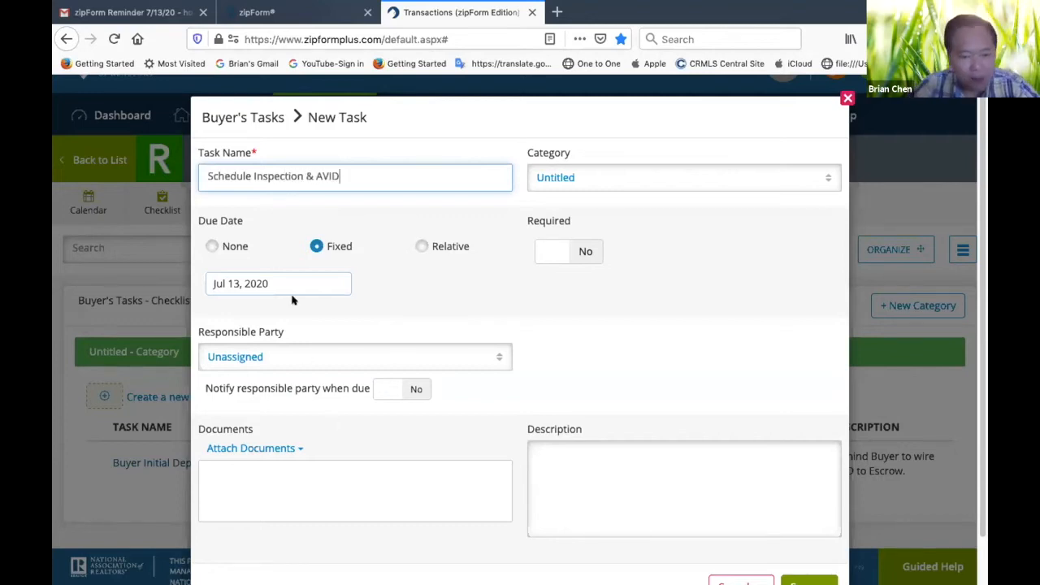
# Set the inspection task's relative due date to 2 days after the Offer Acceptance Date and mark it as required
pyautogui.click(421, 245)
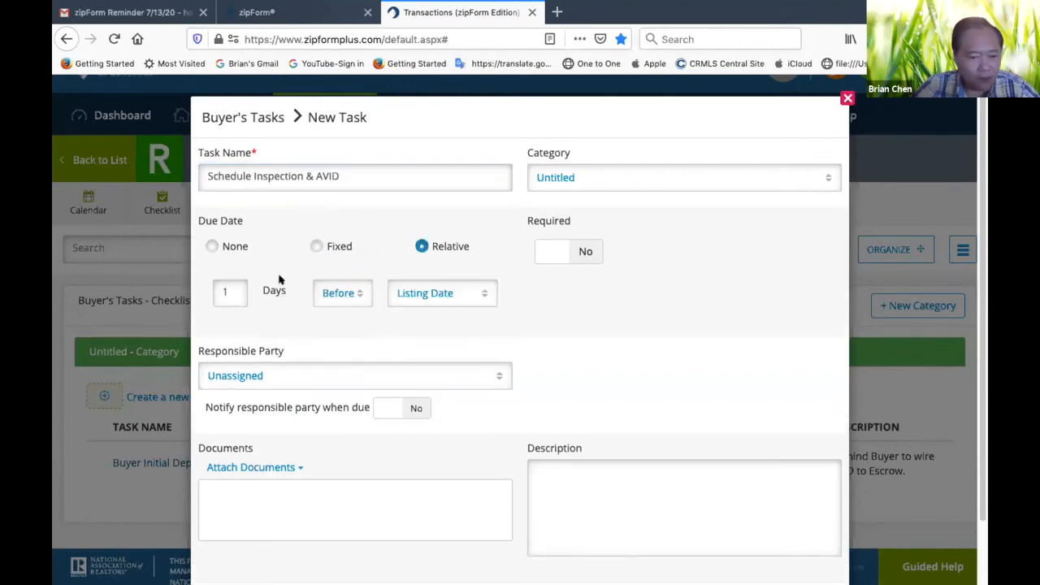
pyautogui.click(228, 288)
pyautogui.press('BackSpace')
pyautogui.write('2')
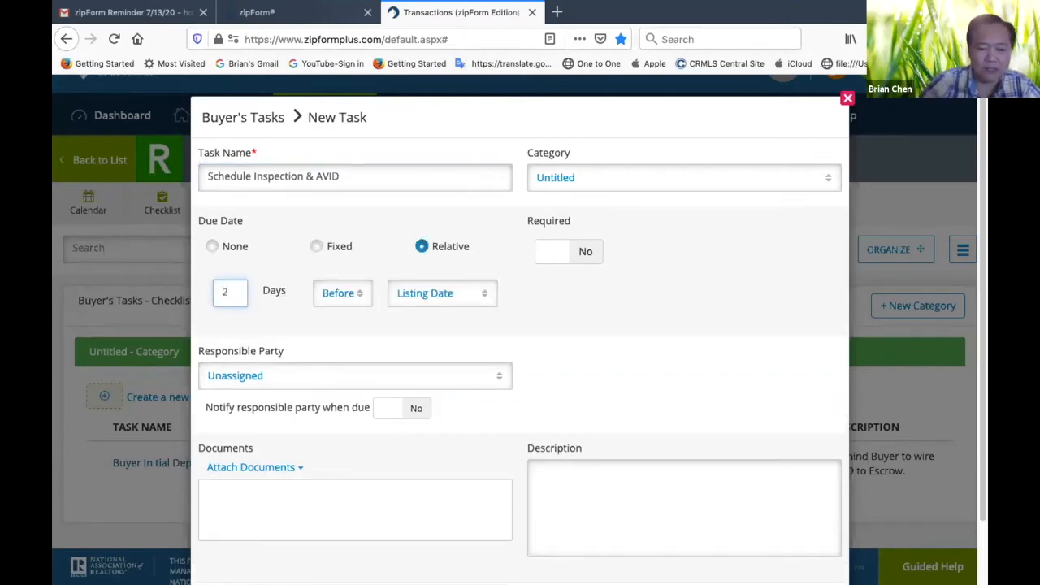
pyautogui.click(356, 286)
pyautogui.click(335, 351)
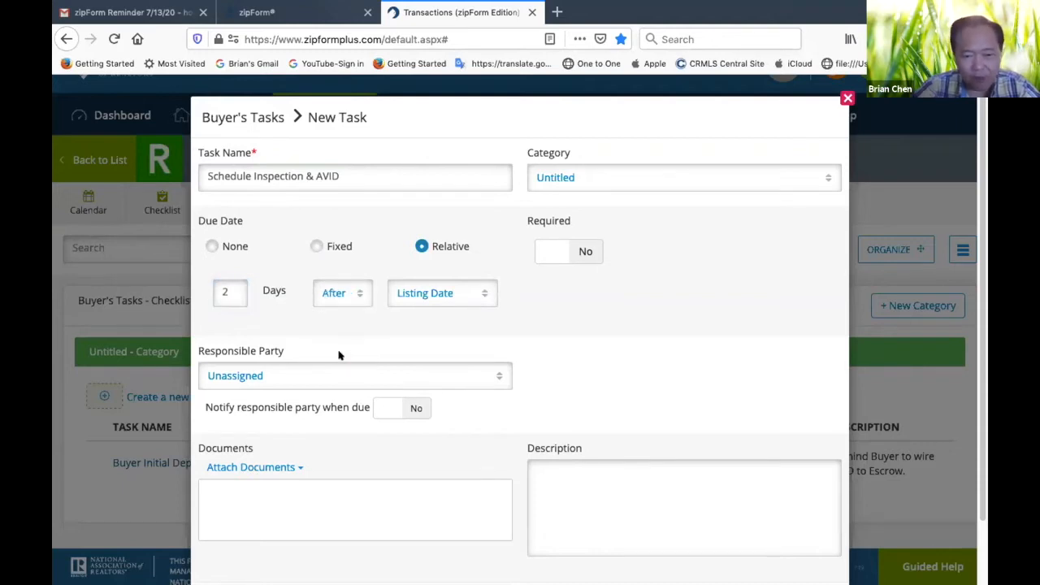
pyautogui.click(484, 292)
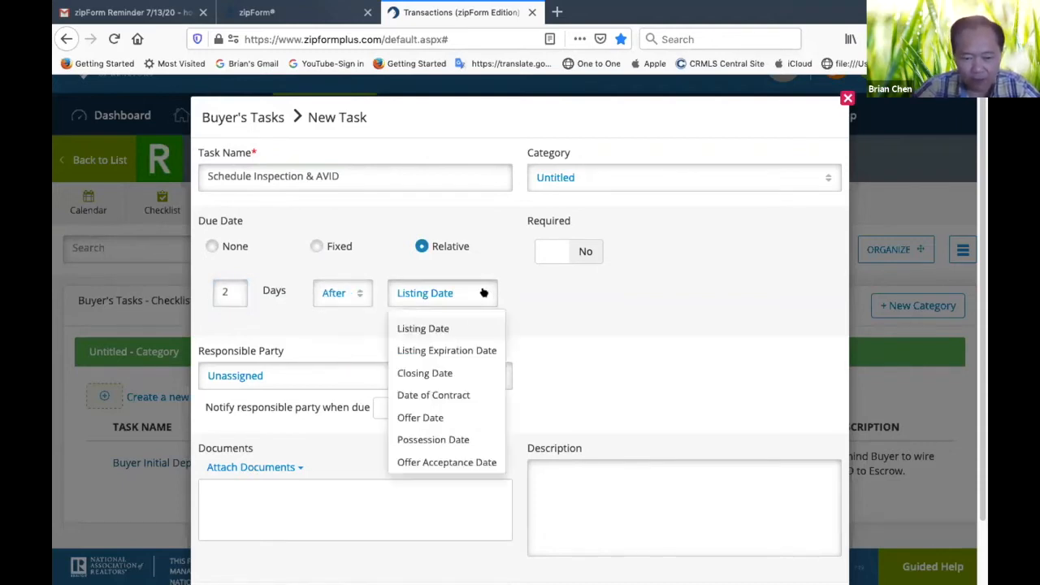
pyautogui.click(450, 462)
pyautogui.click(578, 253)
# Assign the Selling Agent as the inspection task's responsible party and enable notification when it is due
pyautogui.scroll(-2, 423, 402)
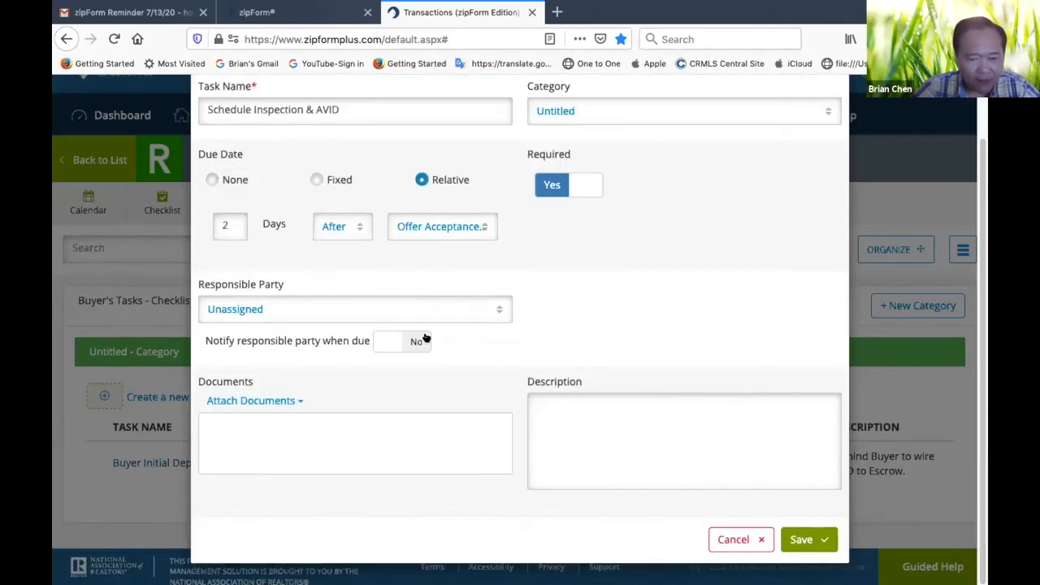
pyautogui.click(493, 307)
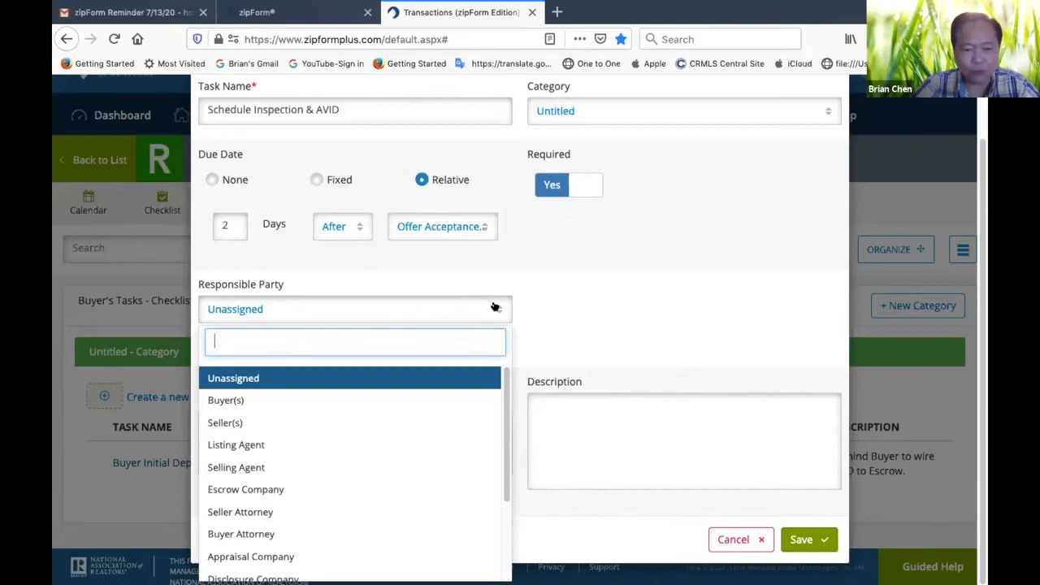
pyautogui.click(239, 469)
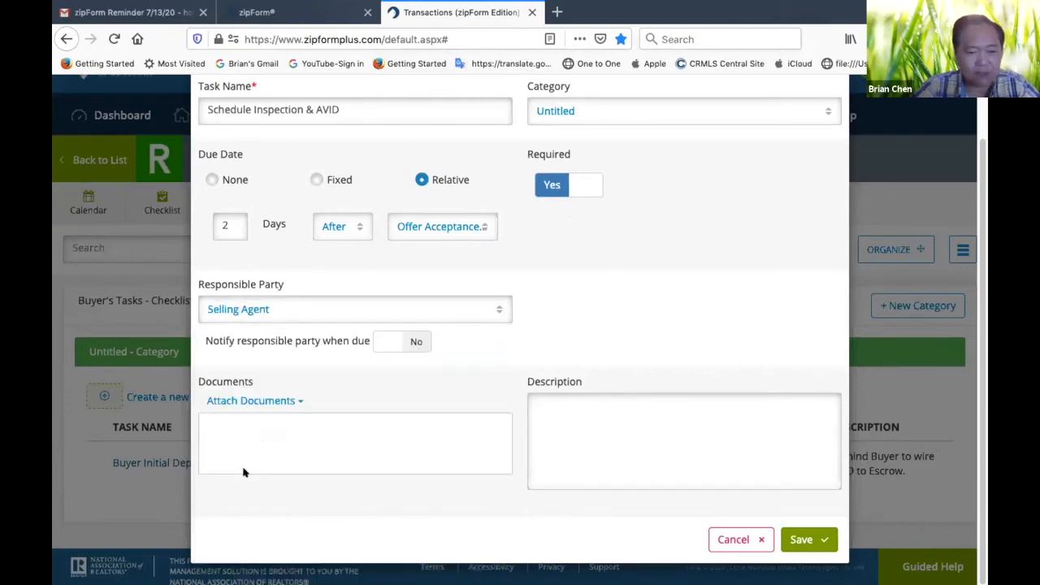
pyautogui.click(416, 343)
# Enter the description "Call Physical Inspection Company to make Appointment" and save the inspection task
pyautogui.click(665, 449)
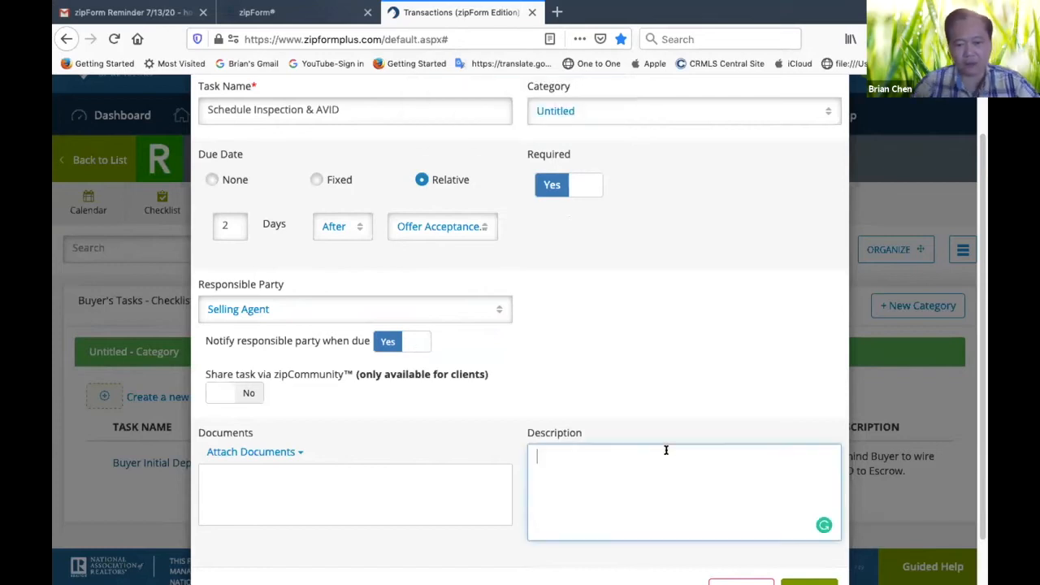
pyautogui.write('Call ')
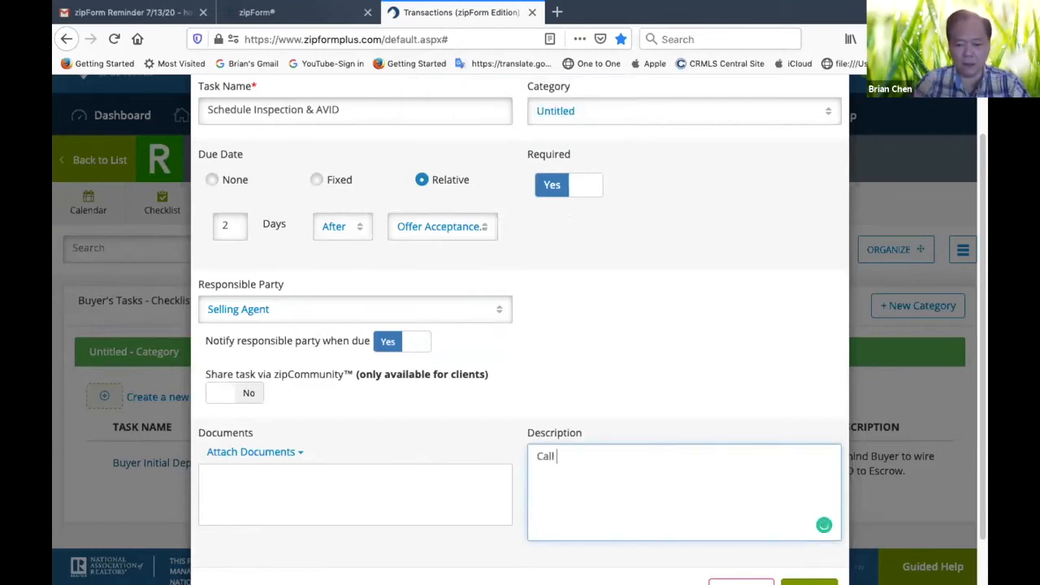
pyautogui.write('Physic')
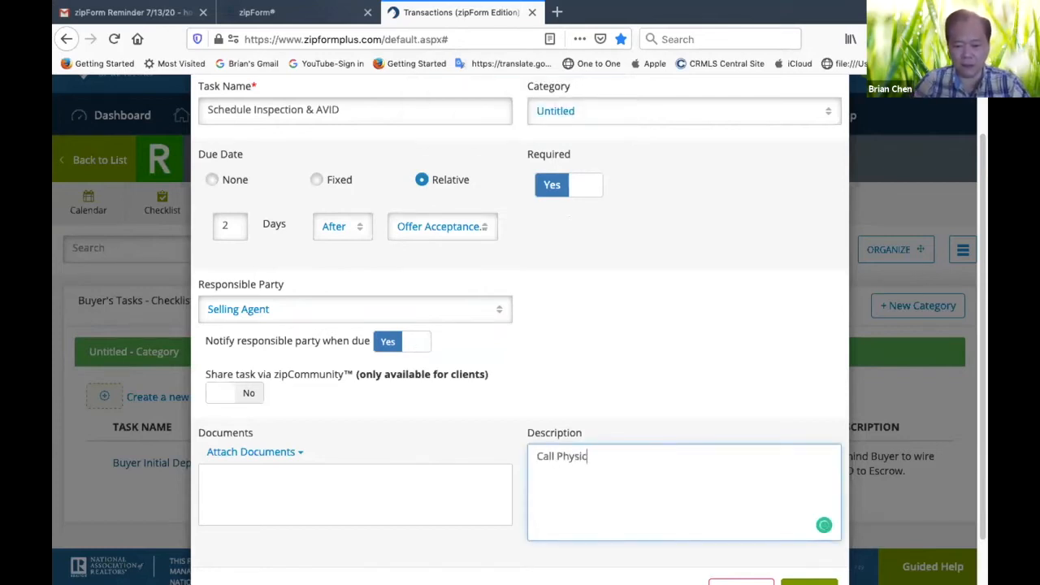
pyautogui.write('al Inspectio')
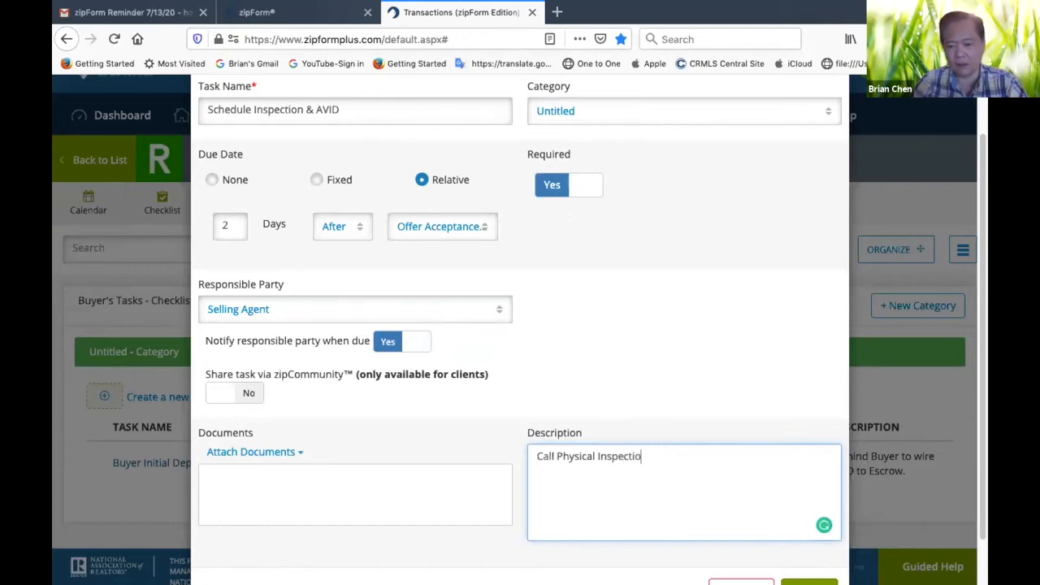
pyautogui.write('n Comp')
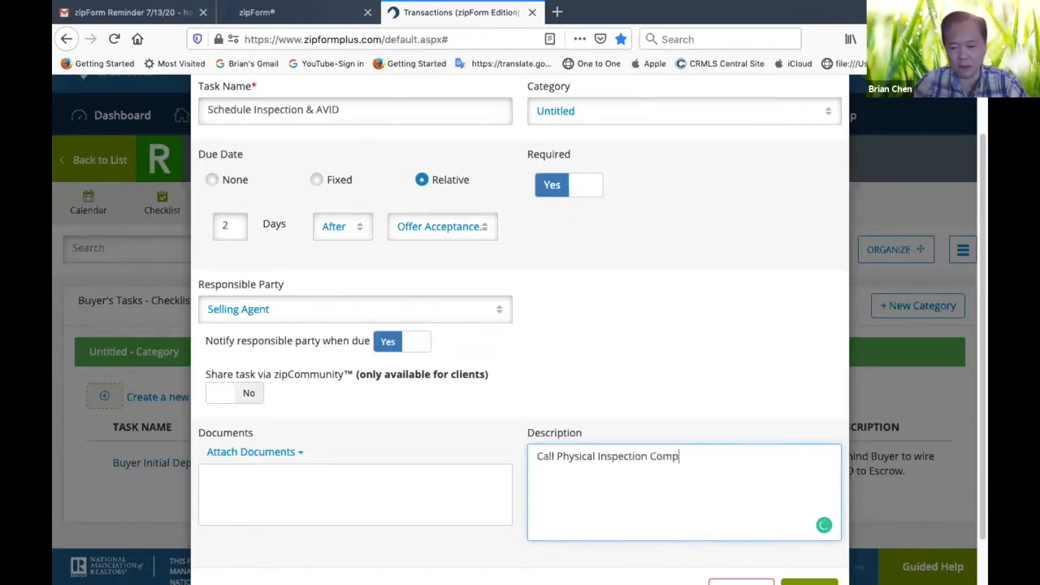
pyautogui.write('any to make')
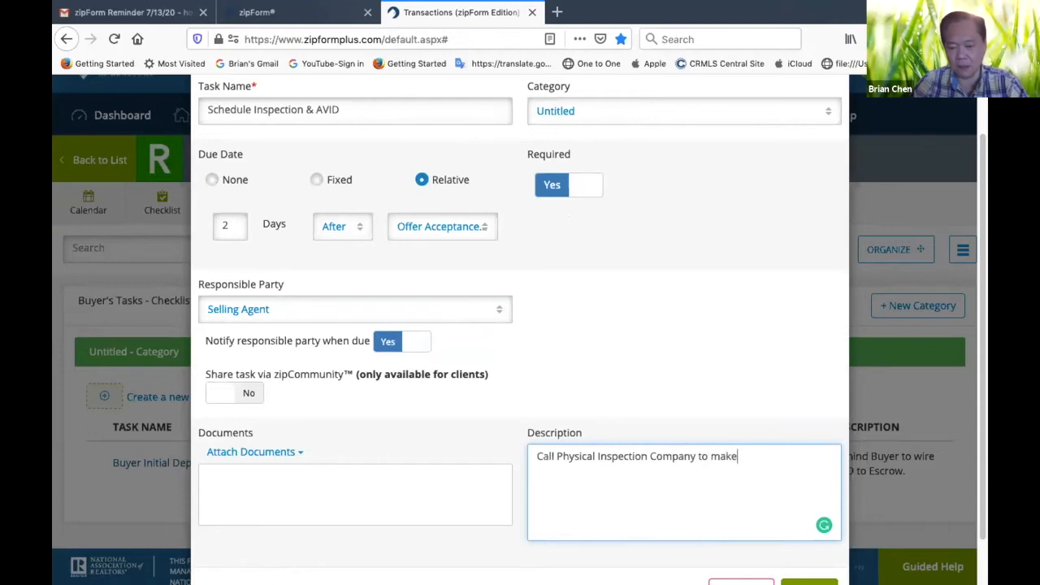
pyautogui.write(' Appointment')
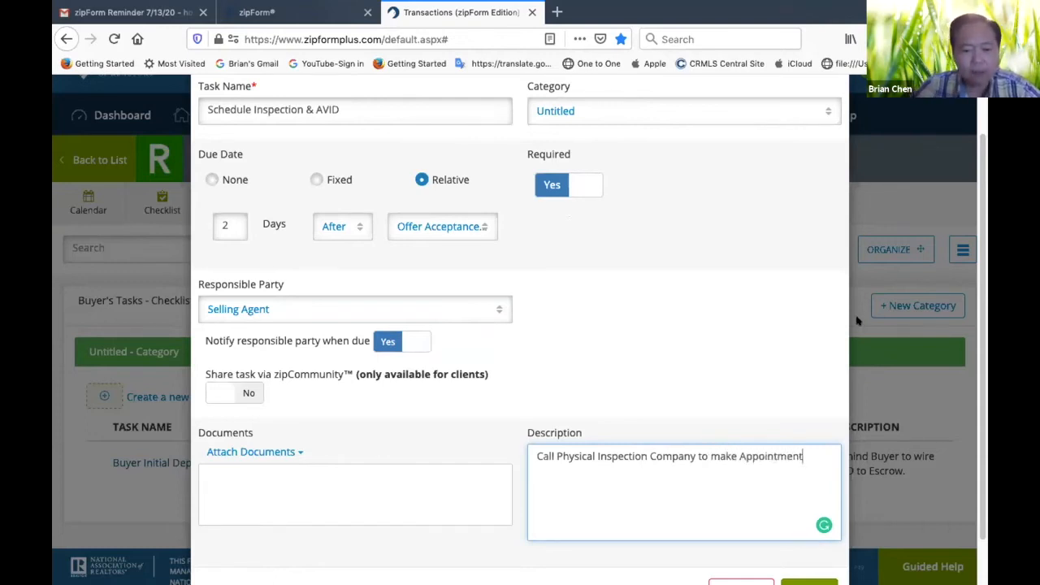
pyautogui.scroll(-2, 783, 340)
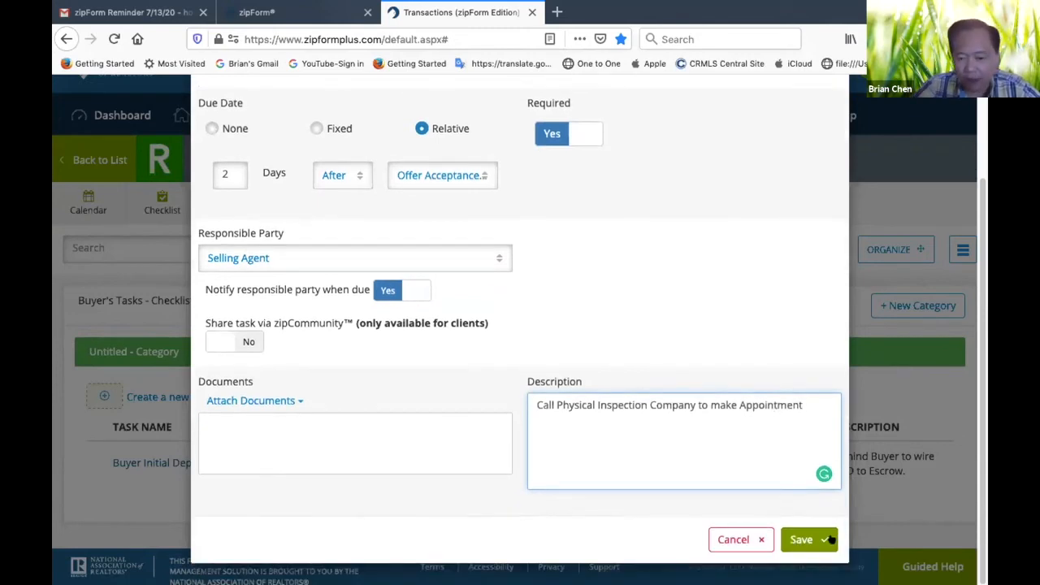
pyautogui.scroll(1, 596, 302)
pyautogui.scroll(-1, 596, 301)
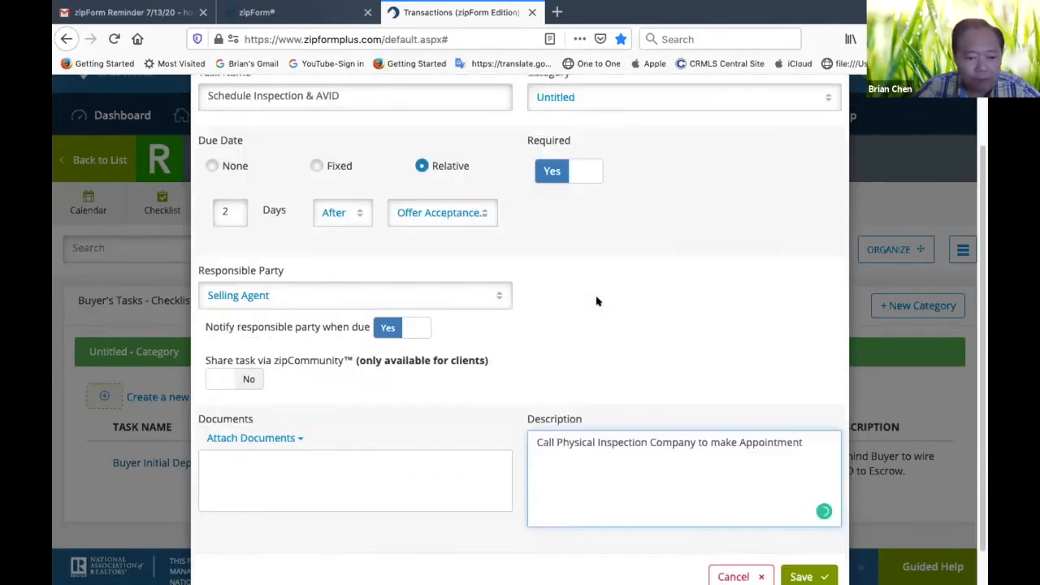
pyautogui.click(802, 540)
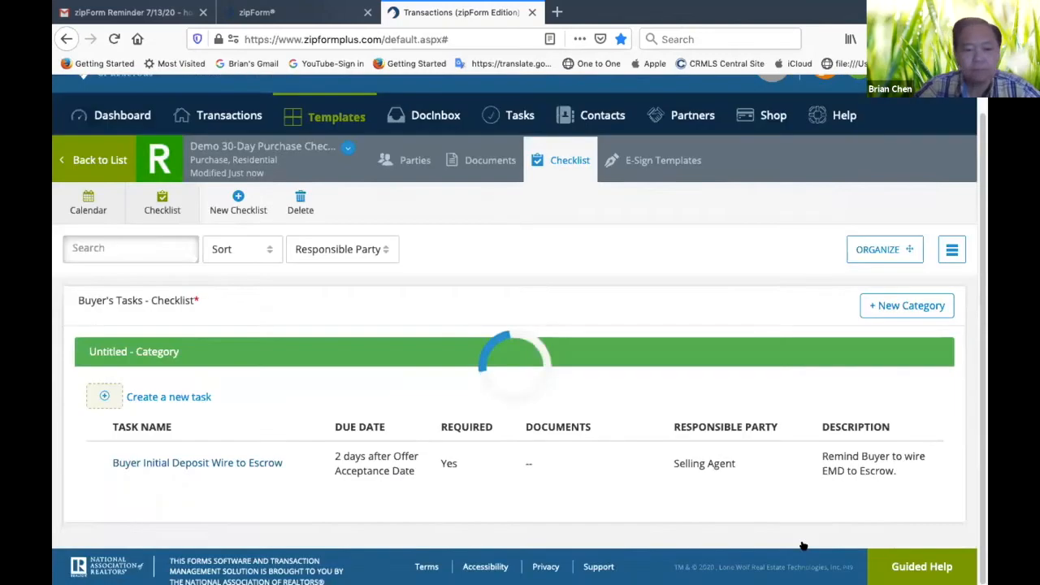
# Create another task named "Call LA on Seller Disclosure" in the Buyer's Tasks checklist
pyautogui.scroll(-2, 370, 467)
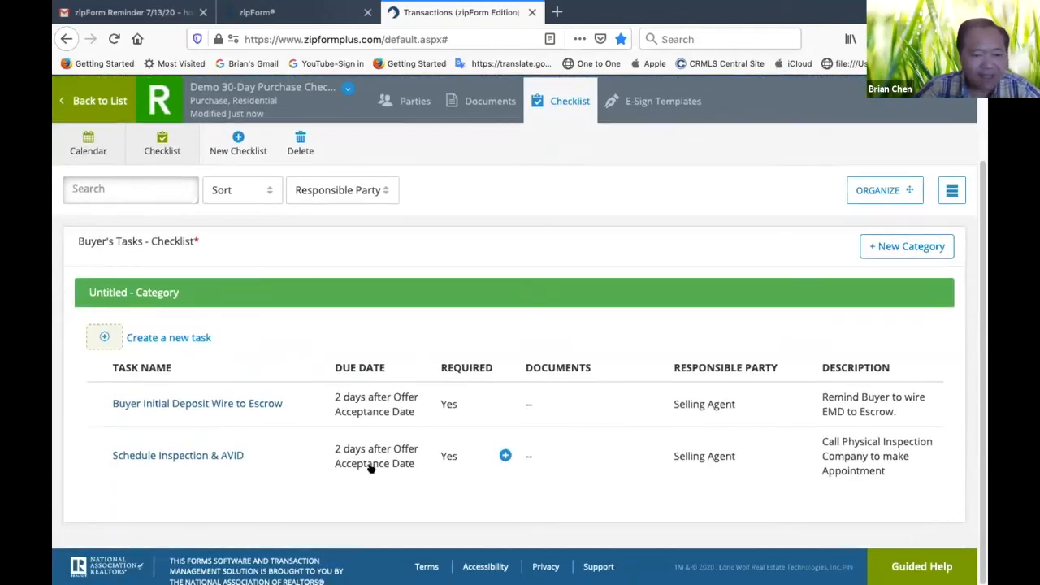
pyautogui.click(159, 338)
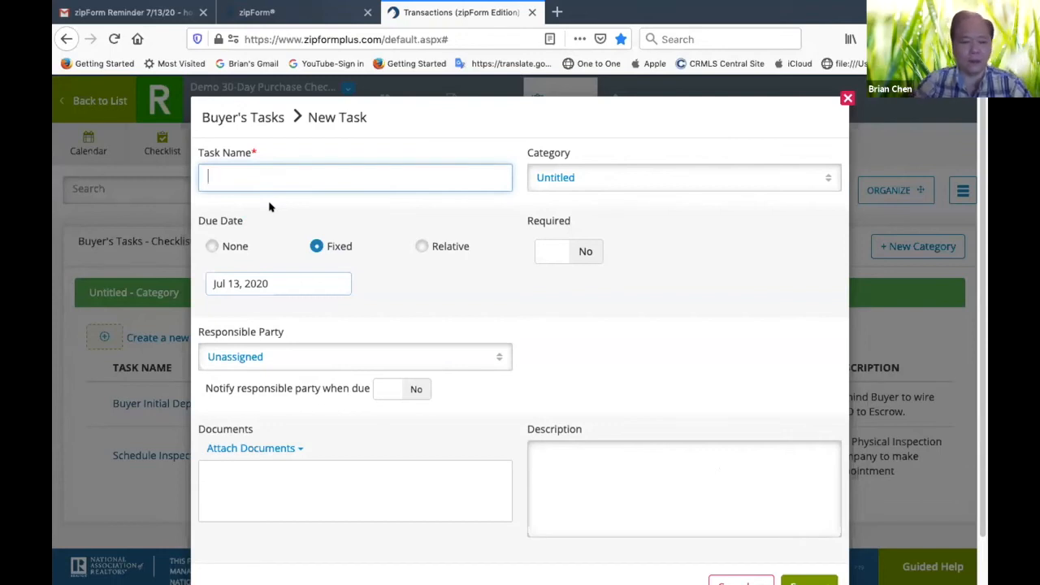
pyautogui.write('Ca')
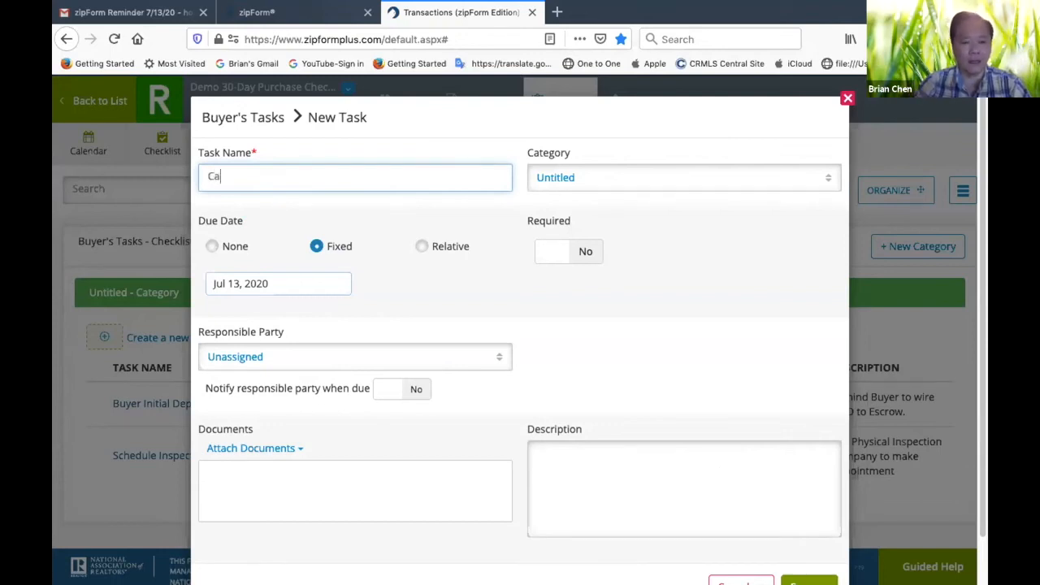
pyautogui.write('ll LA on Seller Disclosure')
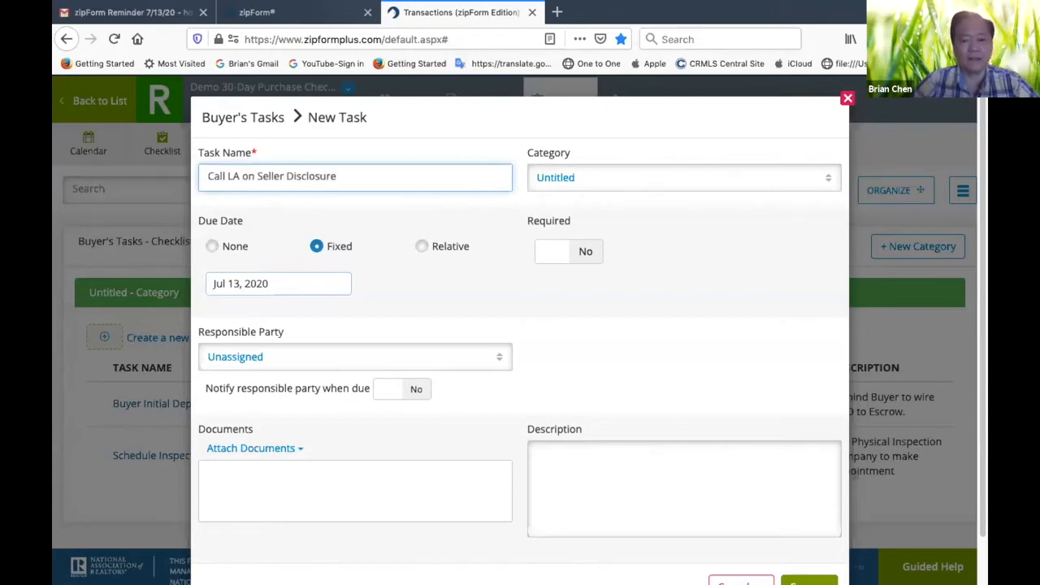
# Set the seller disclosure task's relative due date to 7 days after the Offer Acceptance Date and mark it as required
pyautogui.click(420, 246)
pyautogui.click(358, 294)
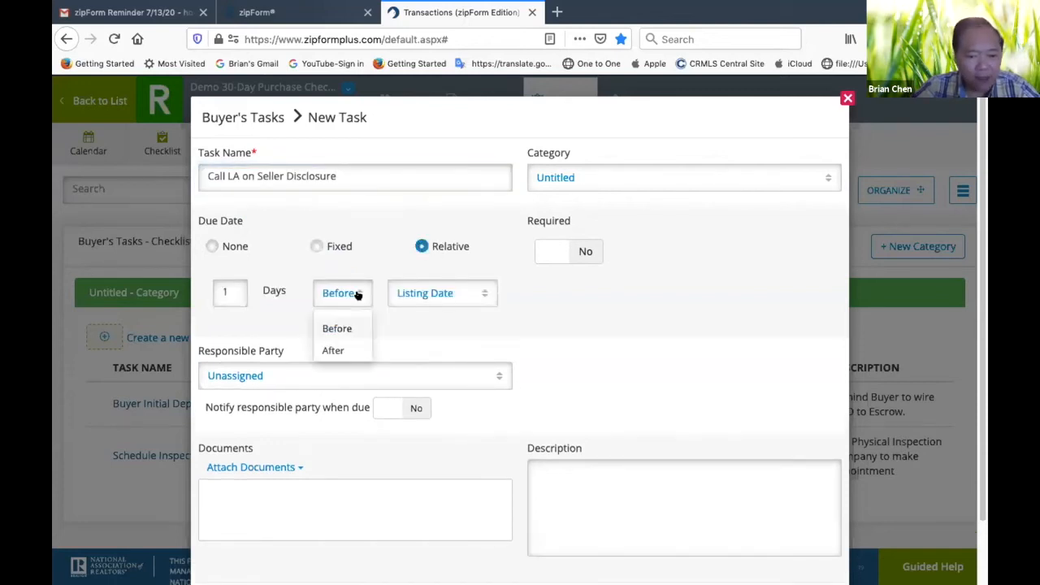
pyautogui.click(334, 352)
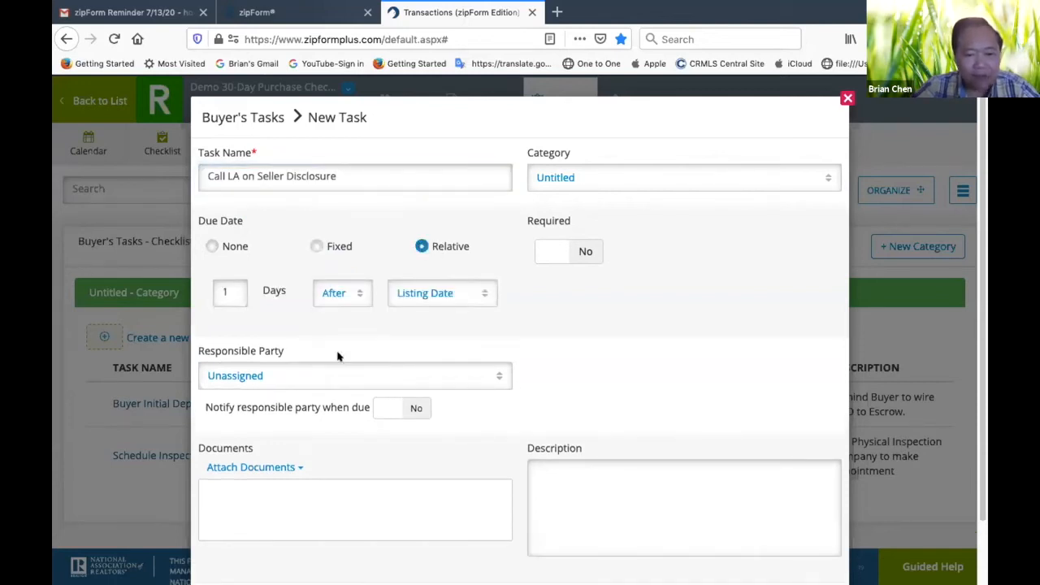
pyautogui.click(230, 297)
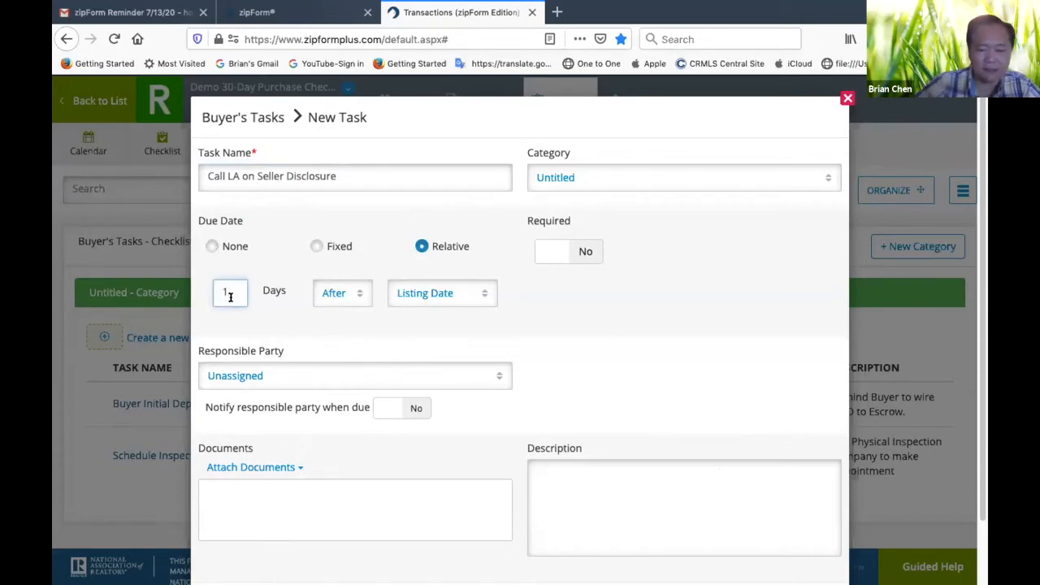
pyautogui.press('BackSpace')
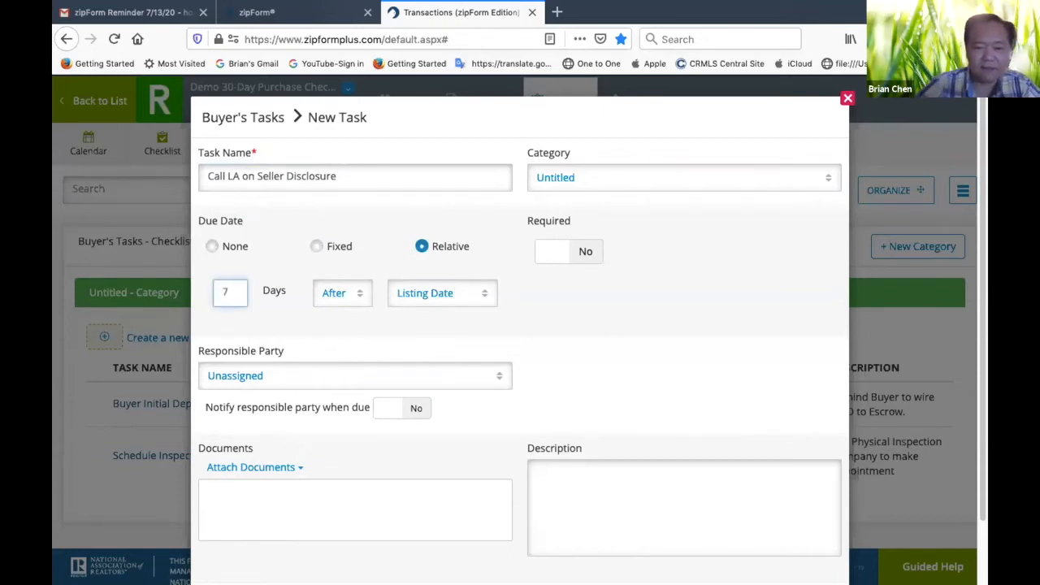
pyautogui.click(484, 297)
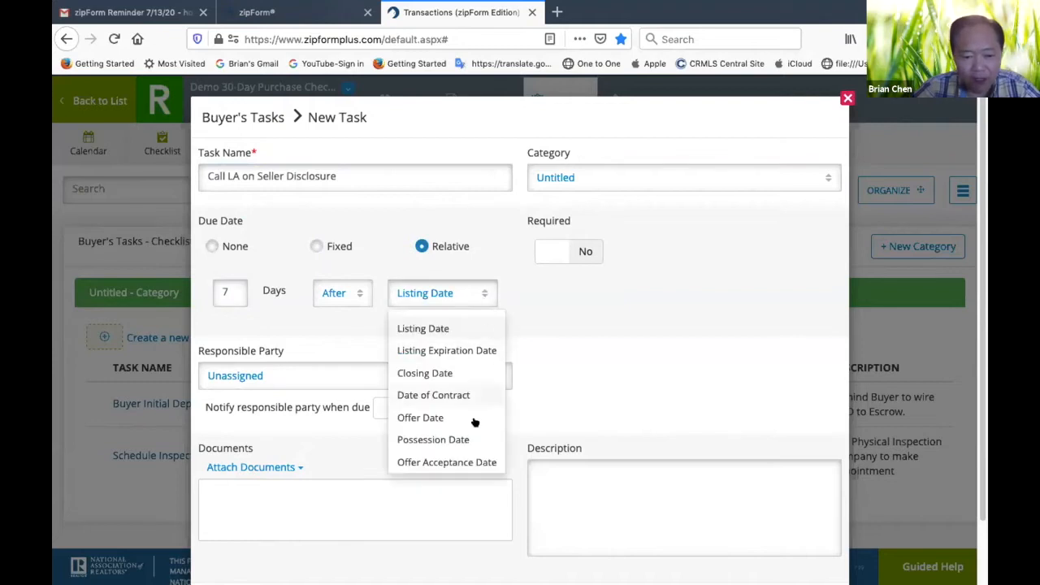
pyautogui.click(465, 460)
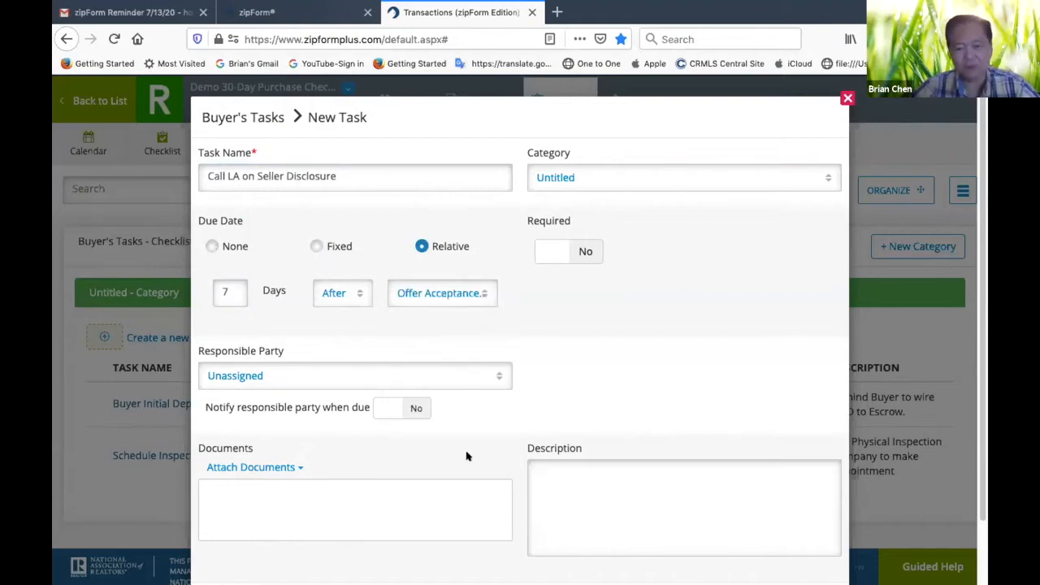
pyautogui.click(584, 252)
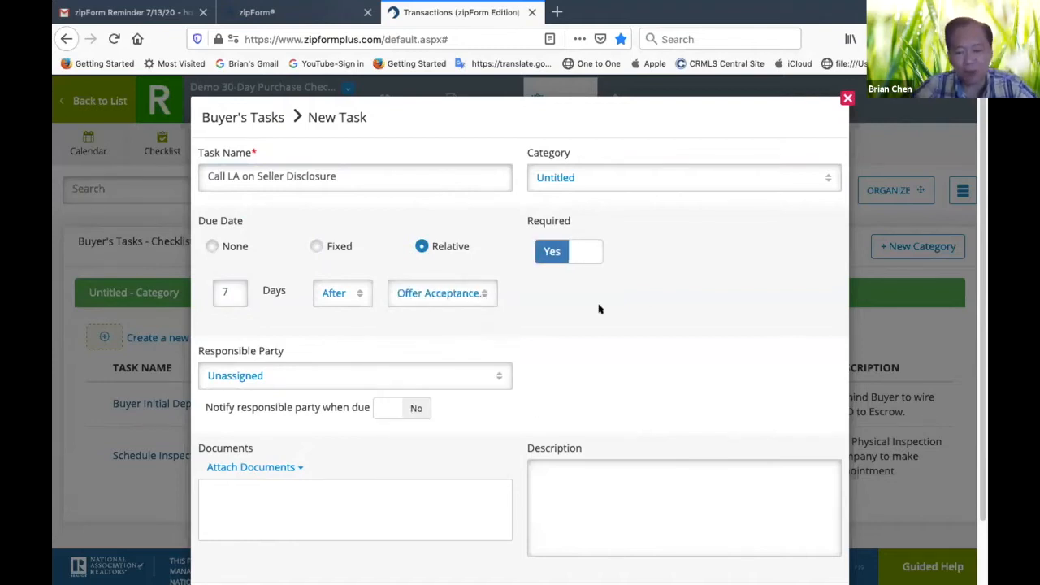
# Assign the Selling Agent as the seller disclosure task's responsible party
pyautogui.scroll(-1, 598, 304)
pyautogui.click(502, 313)
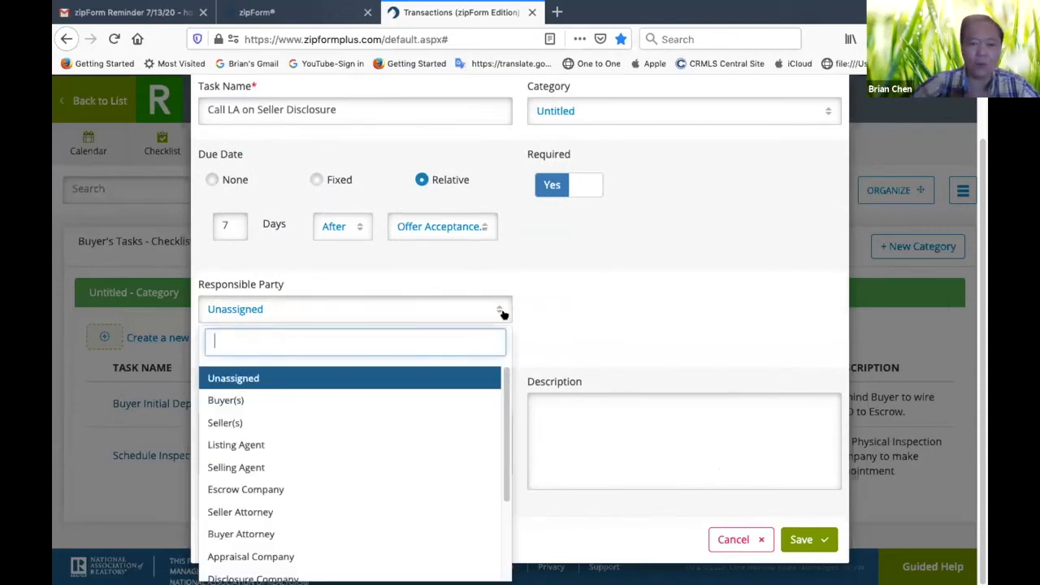
pyautogui.click(260, 468)
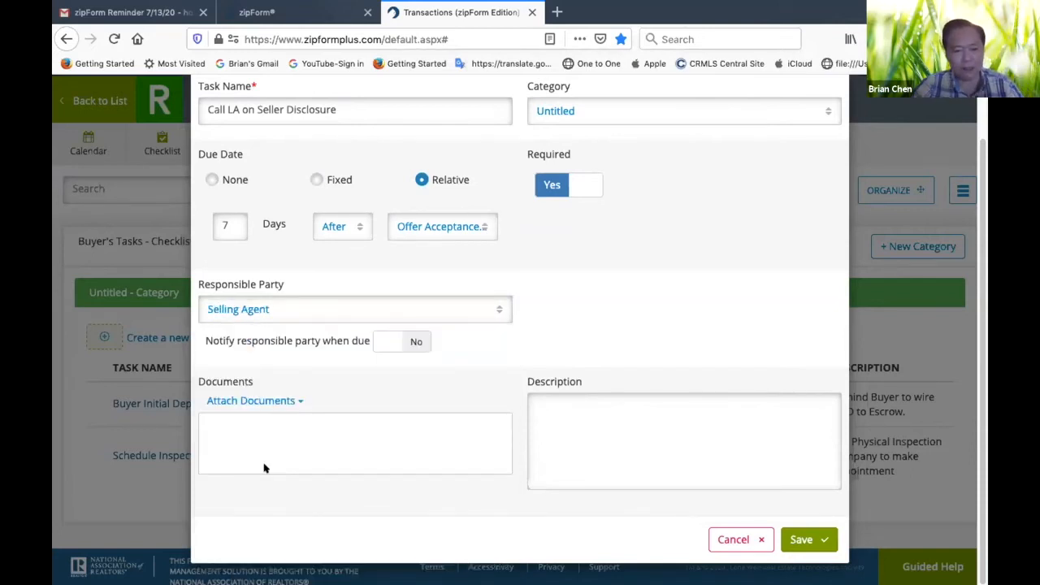
pyautogui.click(496, 313)
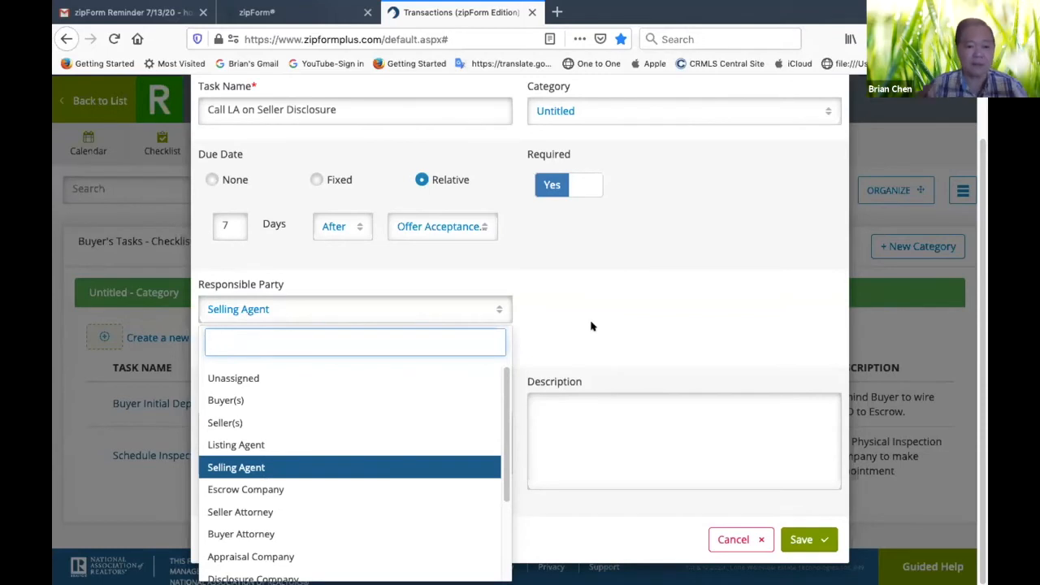
# Enter the description "Remind LA Seller Disclosures are Due on the 7th Day after acceptance." and save the seller disclosure task
pyautogui.click(595, 404)
pyautogui.write('Remind LA')
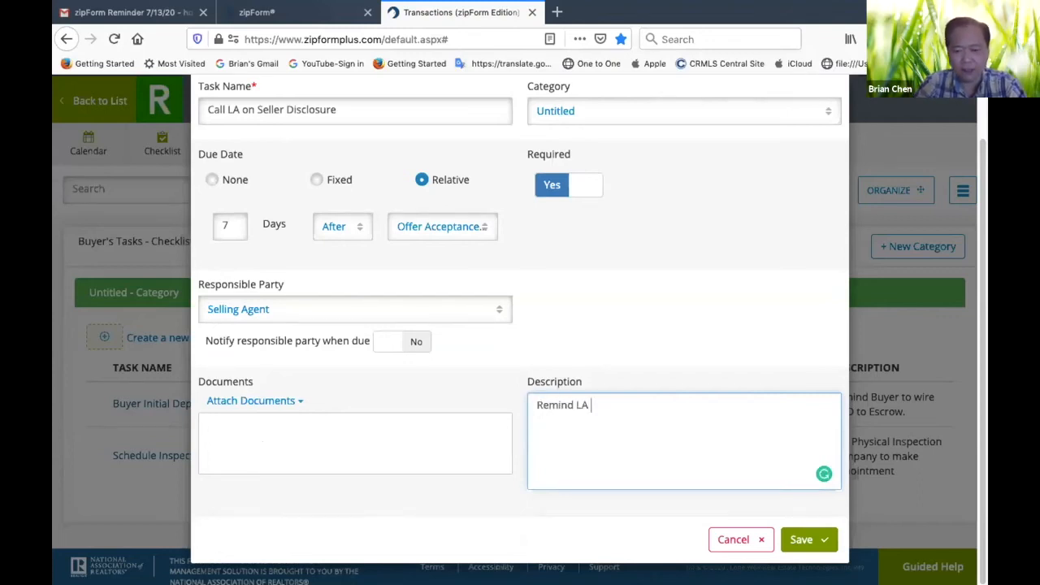
pyautogui.write(' to')
pyautogui.press('BackSpace')
pyautogui.press('BackSpace')
pyautogui.write('Seller Discl')
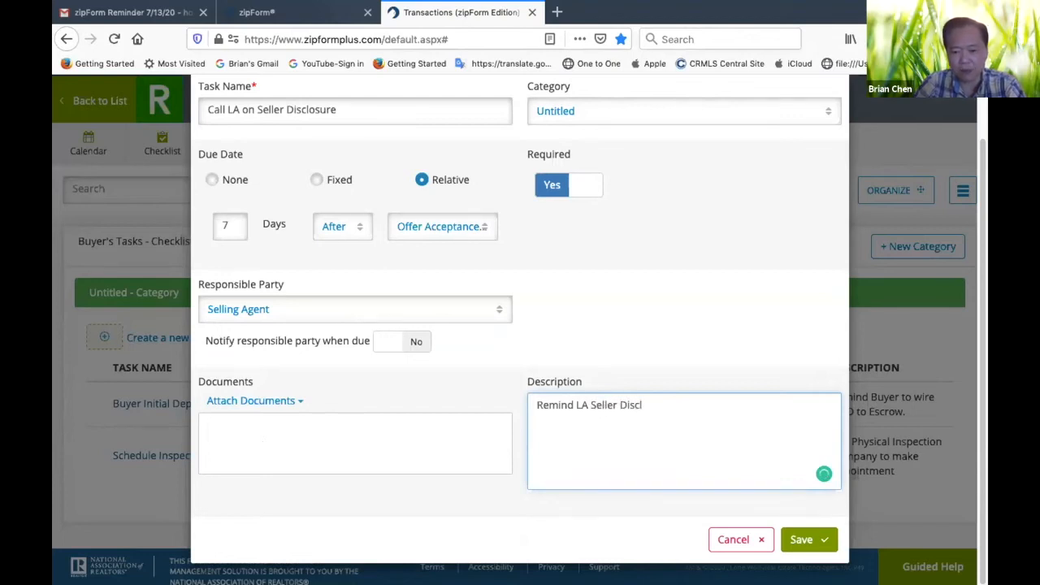
pyautogui.write('osures are')
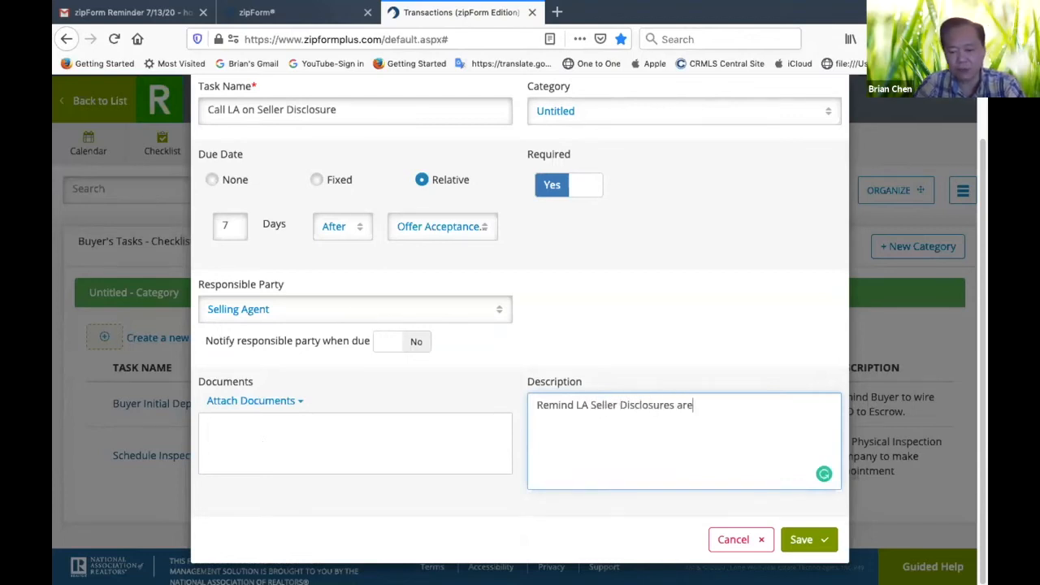
pyautogui.write(' Due on the 7th Day')
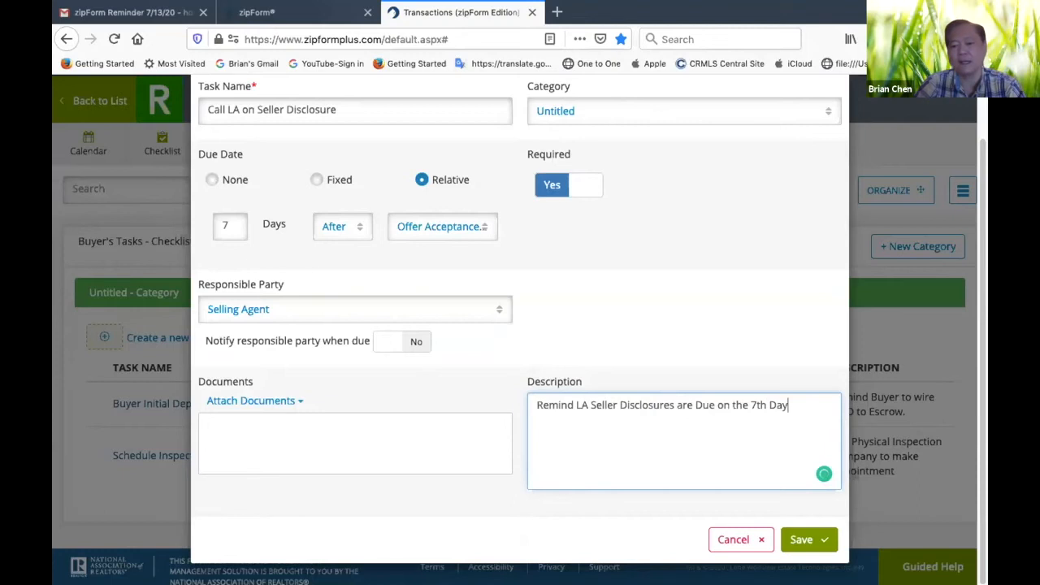
pyautogui.write(' a')
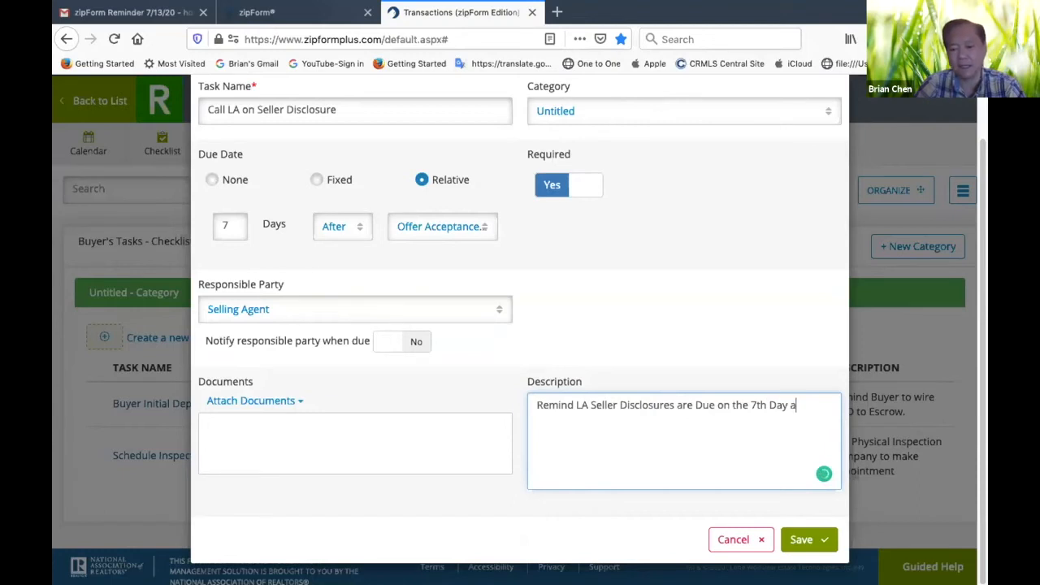
pyautogui.write('fter')
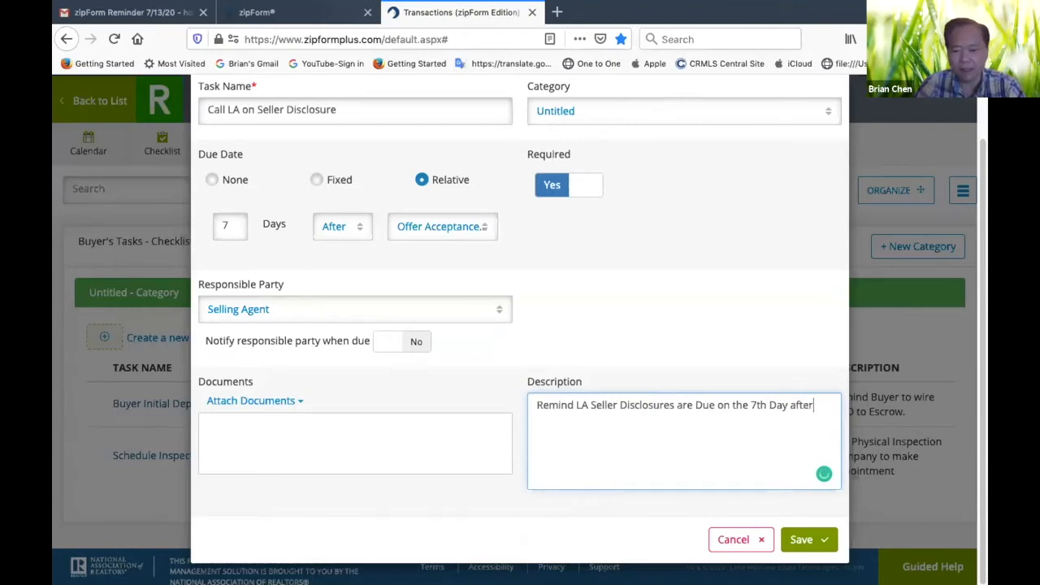
pyautogui.write(' acceptance')
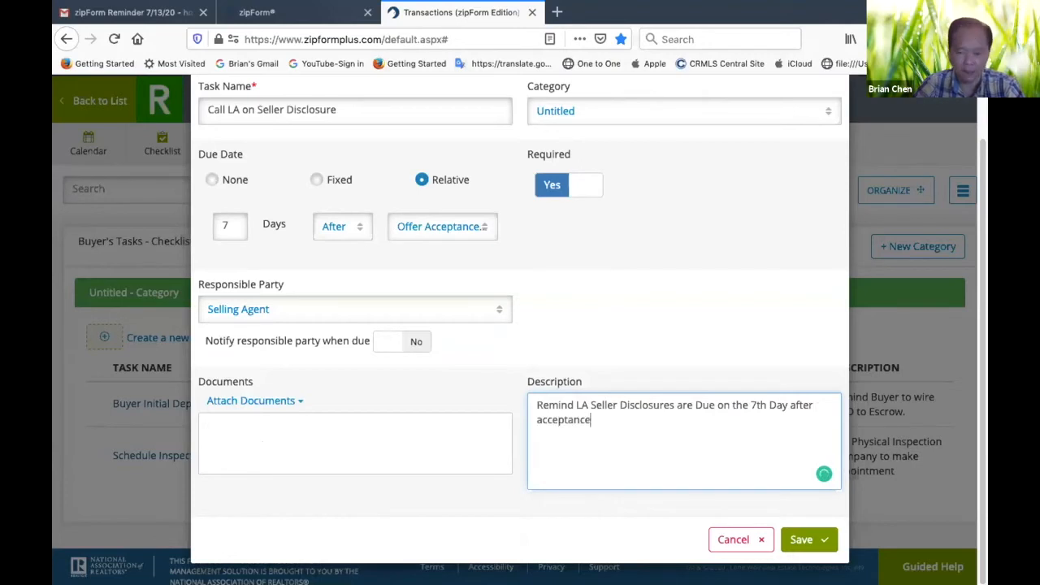
pyautogui.write('.')
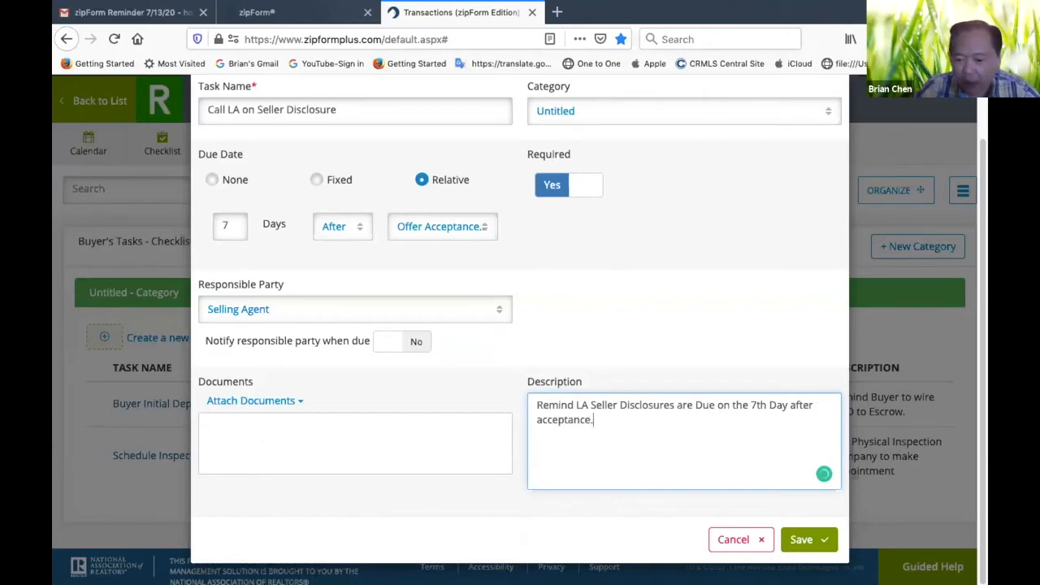
pyautogui.click(819, 540)
# Start a new task in the Buyer's Tasks checklist
pyautogui.scroll(-2, 596, 476)
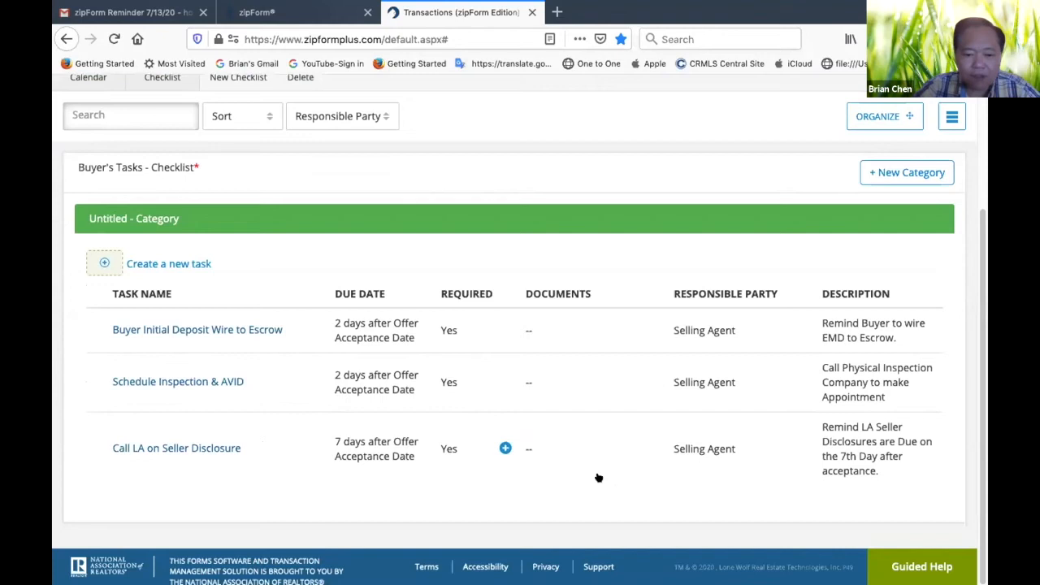
pyautogui.click(172, 265)
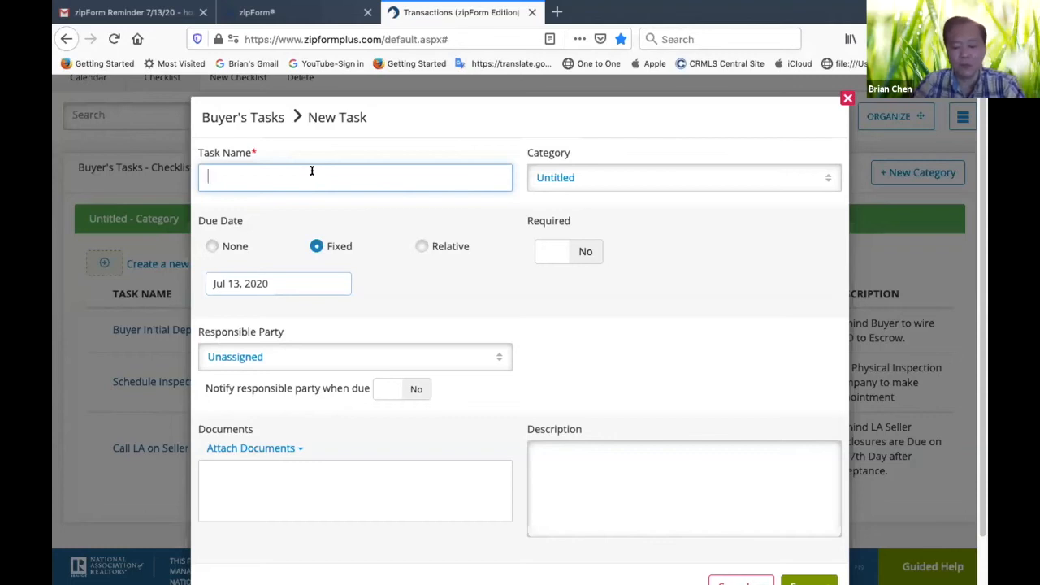
pyautogui.write('Formulate Reque')
pyautogui.press('BackSpace')
pyautogui.press('BackSpace')
pyautogui.press('BackSpace')
pyautogui.press('BackSpace')
pyautogui.press('BackSpace')
pyautogui.press('BackSpace')
pyautogui.press('BackSpace')
pyautogui.press('BackSpace')
pyautogui.press('BackSpace')
pyautogui.press('BackSpace')
pyautogui.press('BackSpace')
pyautogui.press('BackSpace')
pyautogui.press('BackSpace')
pyautogui.press('BackSpace')
pyautogui.press('BackSpace')
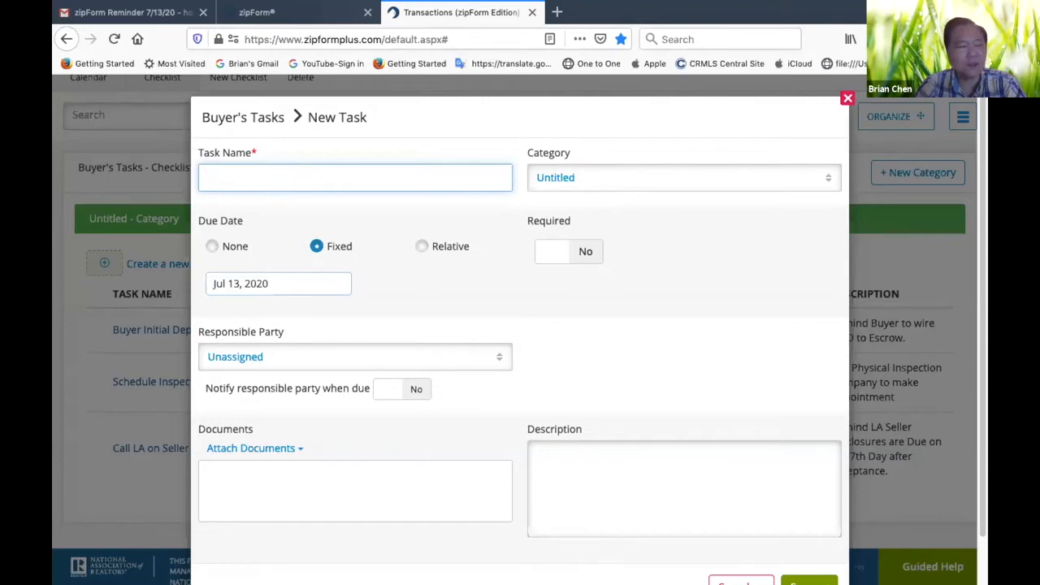
# Name the new task "Review All Disclosures & Create RR"
pyautogui.write('Review Seller')
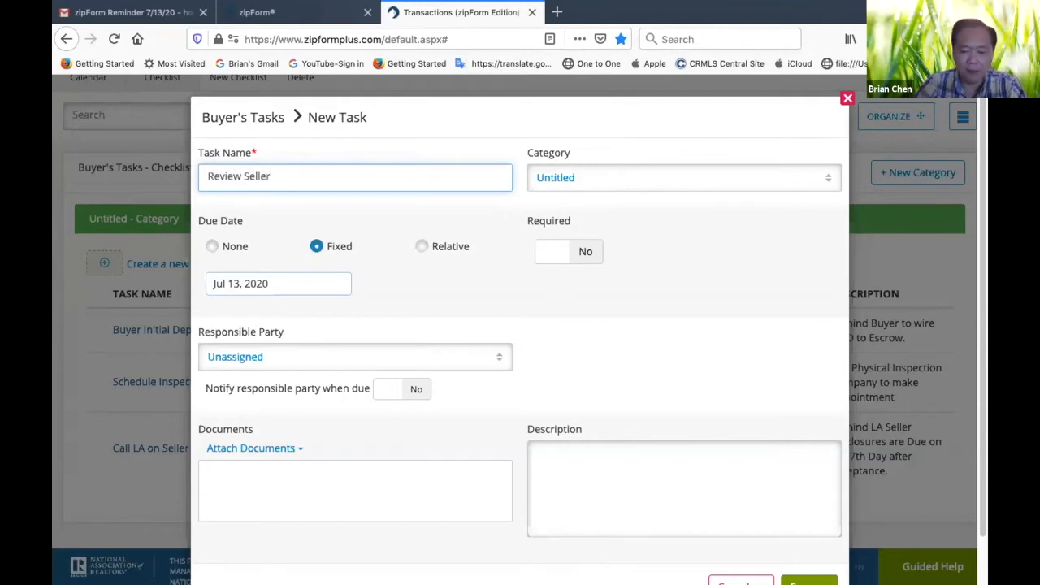
pyautogui.press('BackSpace')
pyautogui.press('BackSpace')
pyautogui.press('BackSpace')
pyautogui.press('BackSpace')
pyautogui.press('BackSpace')
pyautogui.press('BackSpace')
pyautogui.write('All Discl')
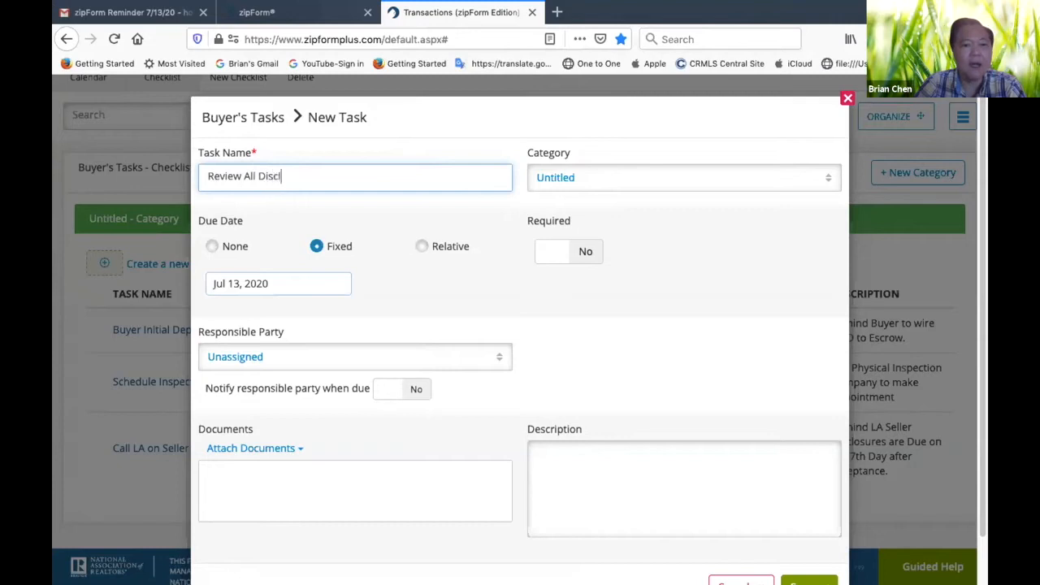
pyautogui.write('osures & Create RR')
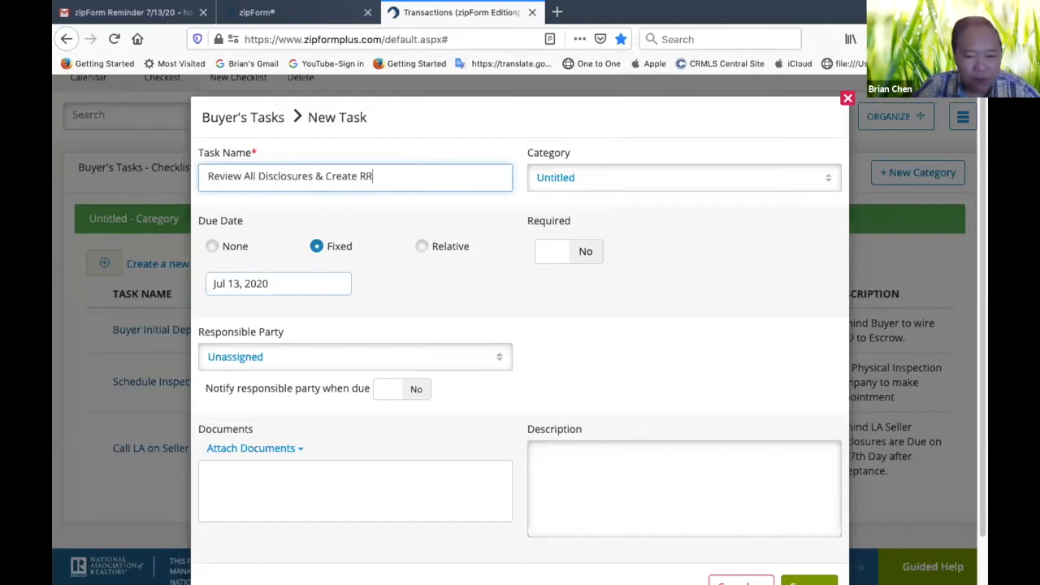
# Set the disclosure review task's relative due date to 10 days after the Offer Acceptance Date and mark it as required
pyautogui.click(418, 246)
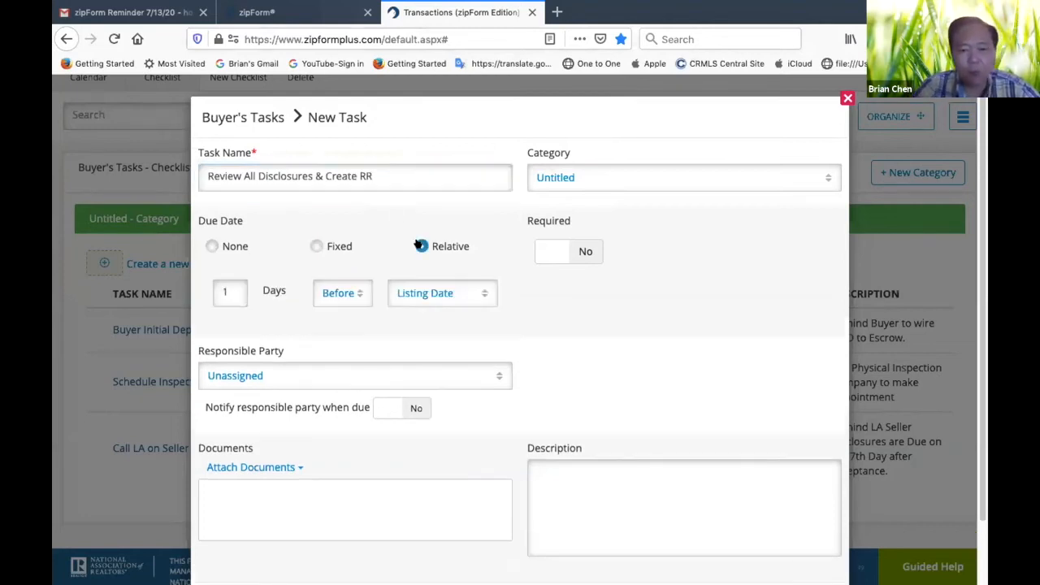
pyautogui.doubleClick(229, 291)
pyautogui.press('BackSpace')
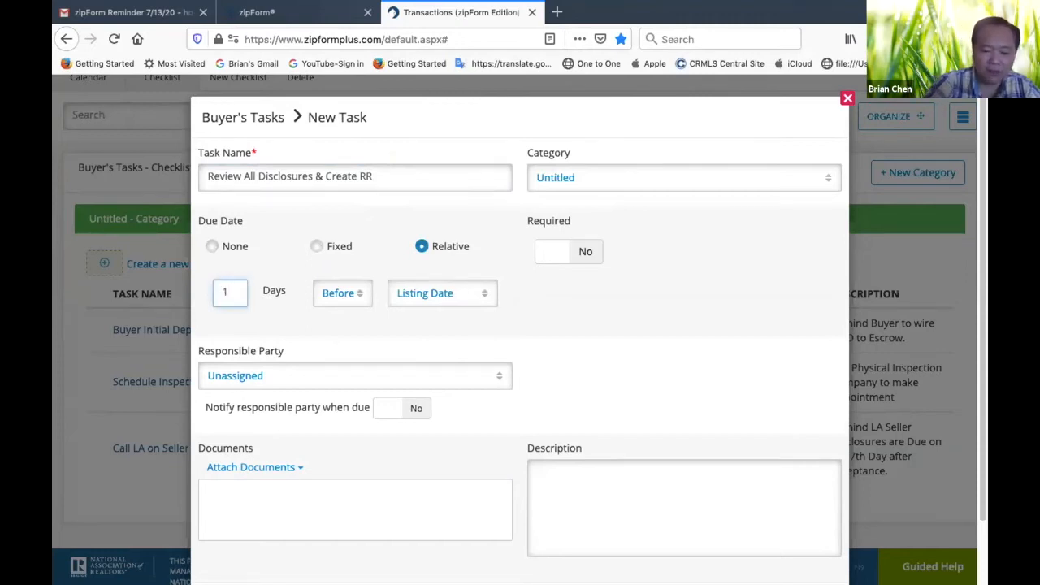
pyautogui.write('10')
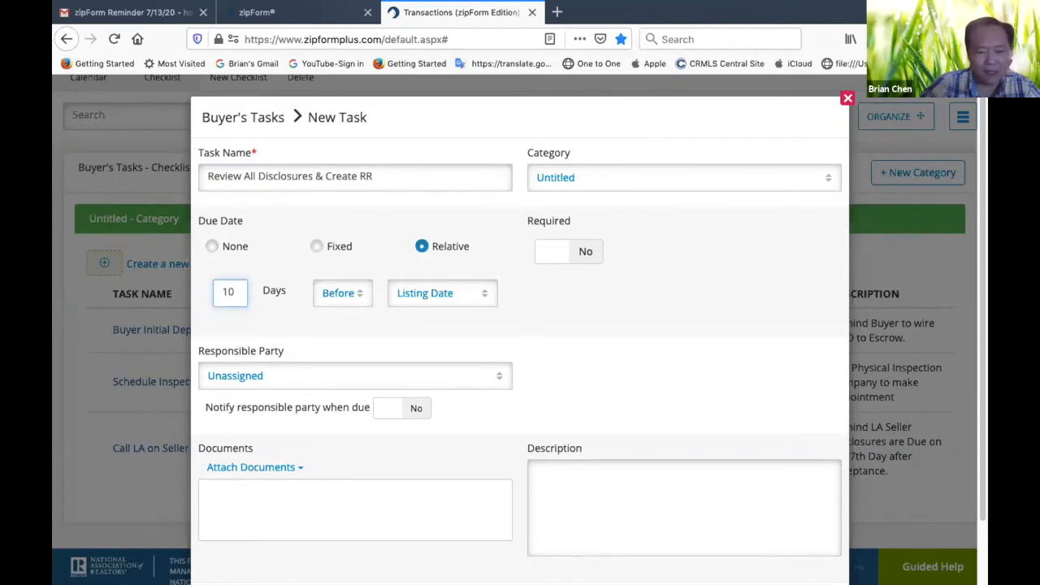
pyautogui.click(354, 297)
pyautogui.click(346, 352)
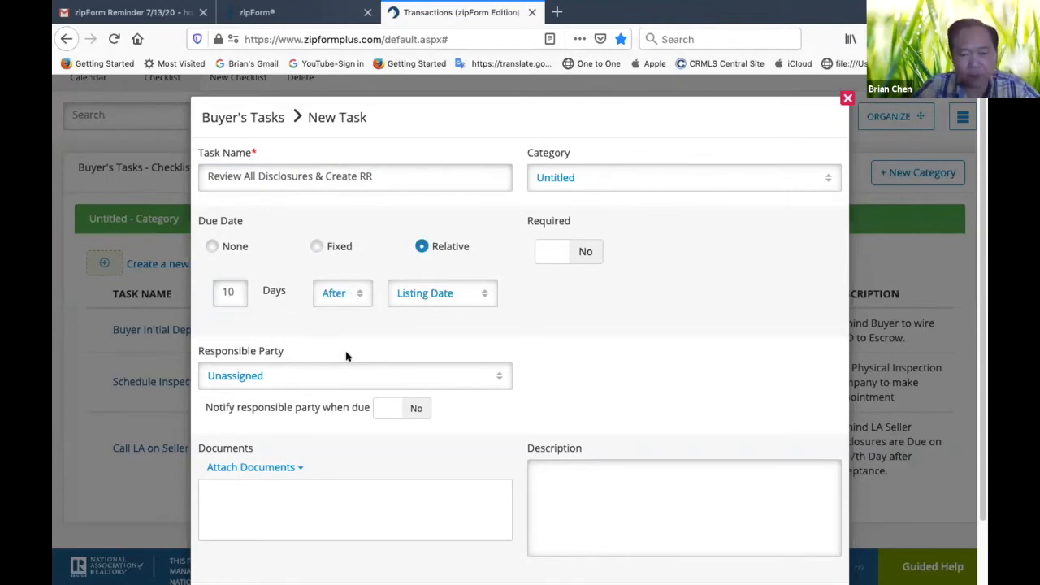
pyautogui.click(481, 294)
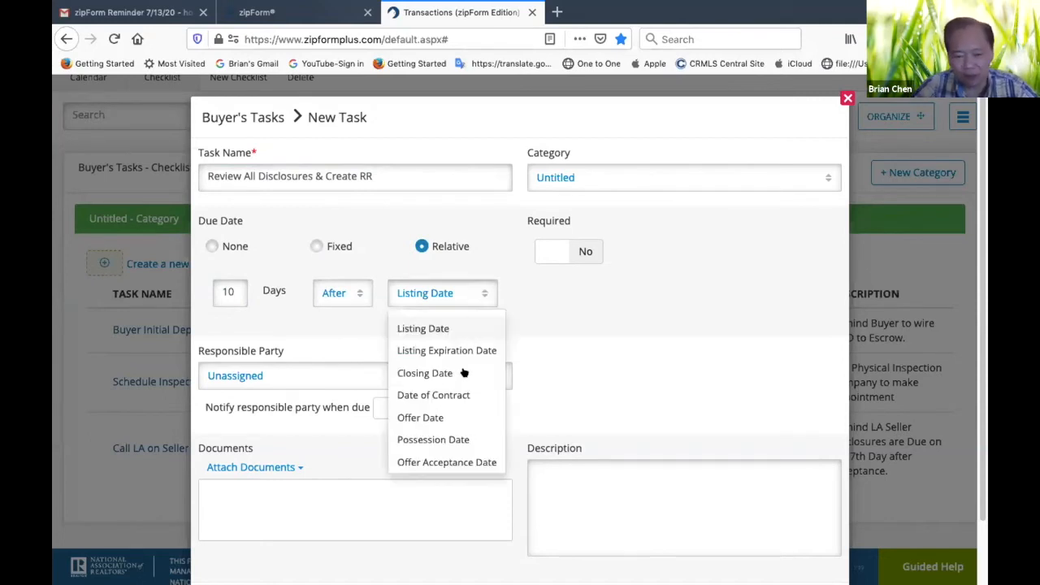
pyautogui.click(445, 462)
pyautogui.click(586, 254)
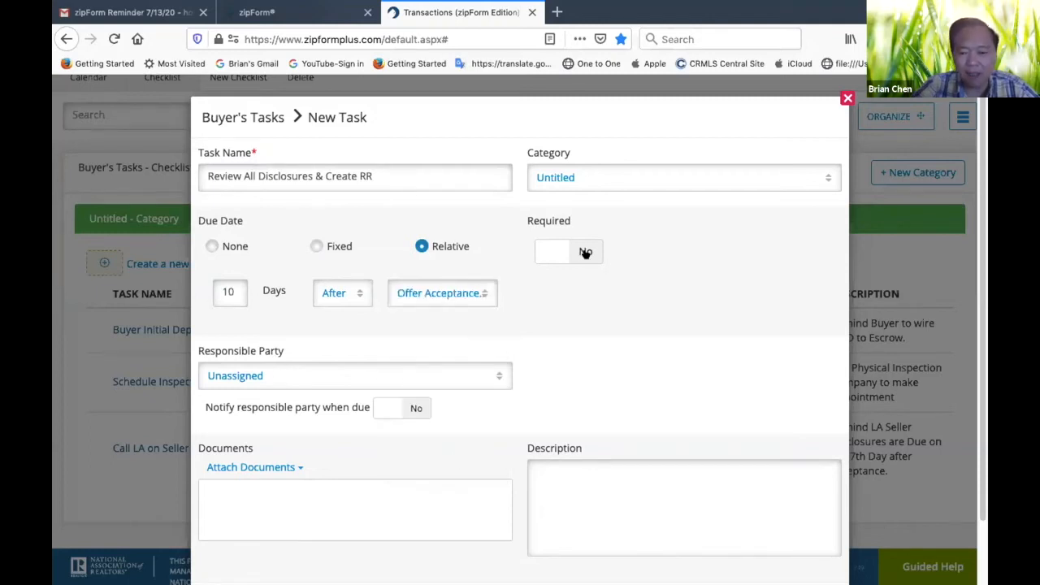
# Assign the Seller Attorney as the disclosure review task's responsible party and enable notification when it is due
pyautogui.click(499, 377)
pyautogui.click(276, 266)
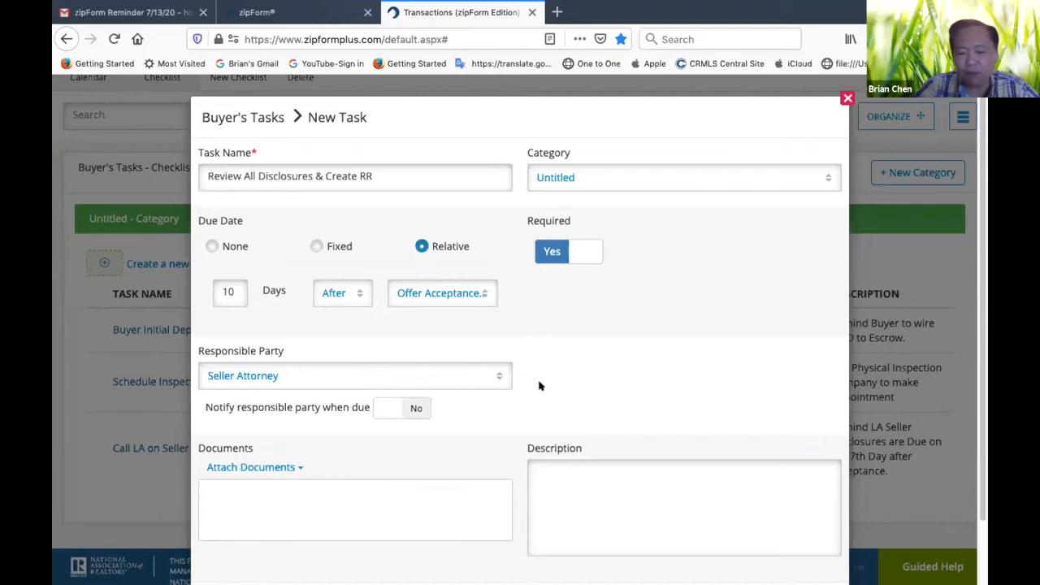
pyautogui.click(413, 412)
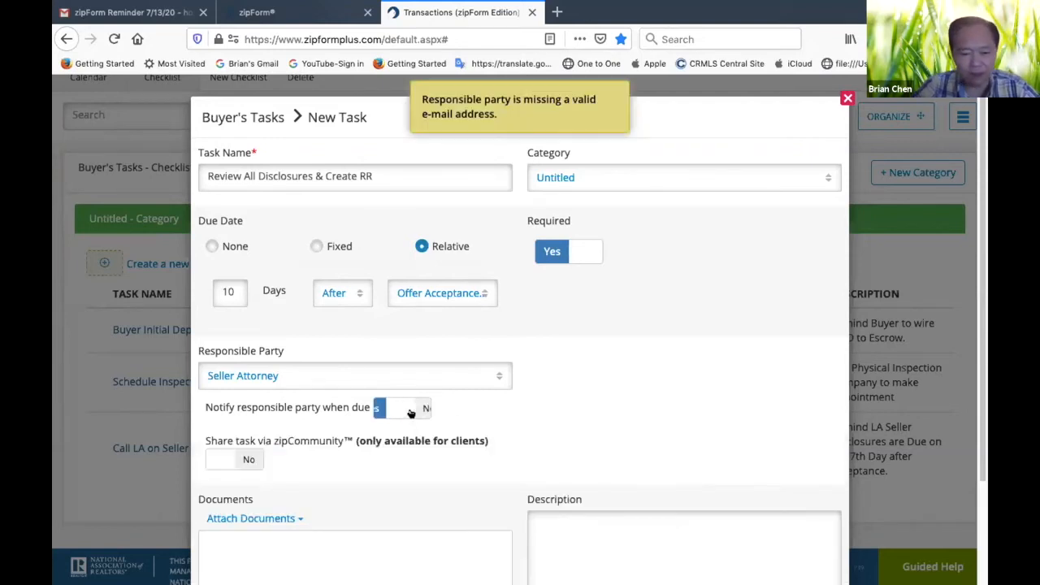
# Check the disclosure review task's settings and save it with a blank description
pyautogui.scroll(-3, 637, 427)
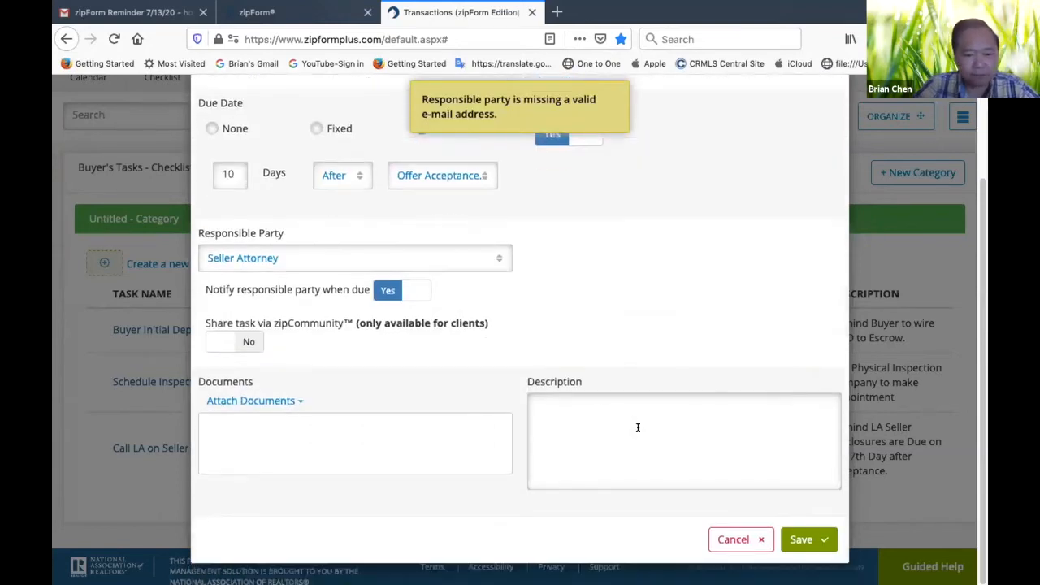
pyautogui.click(597, 405)
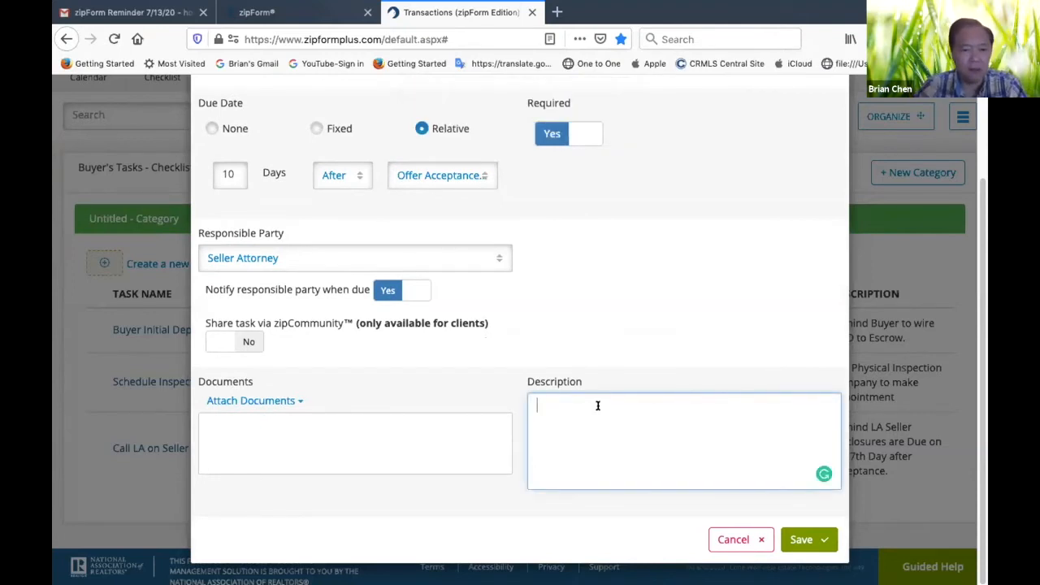
pyautogui.scroll(3, 638, 311)
pyautogui.scroll(-1, 633, 287)
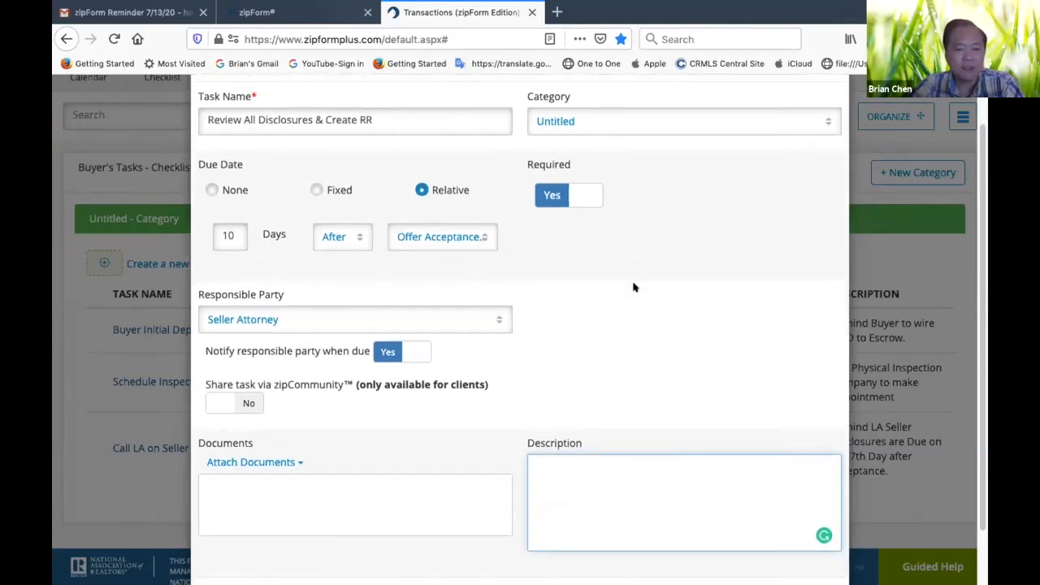
pyautogui.scroll(1, 634, 286)
pyautogui.scroll(-2, 634, 287)
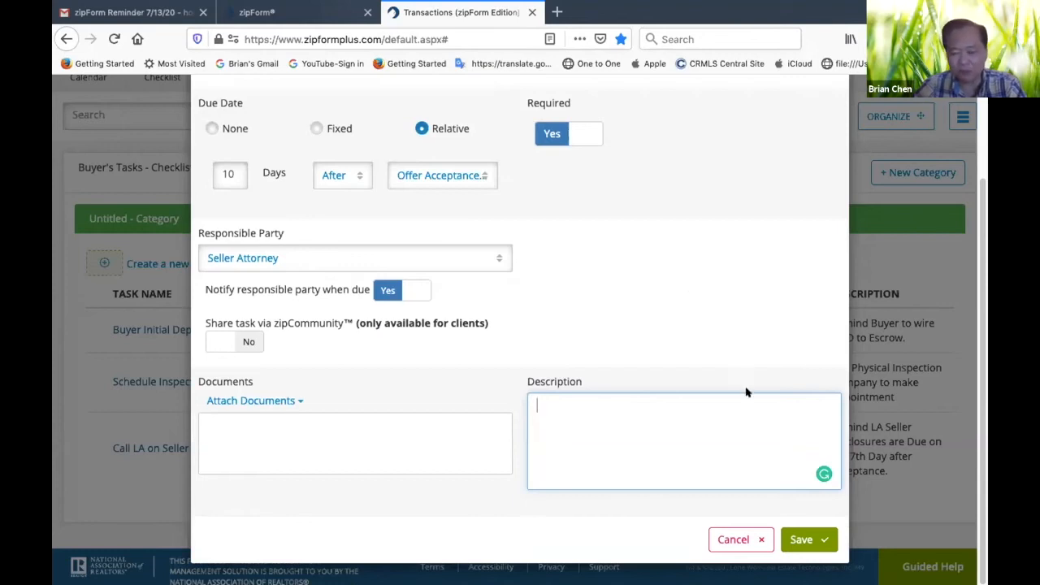
pyautogui.click(809, 539)
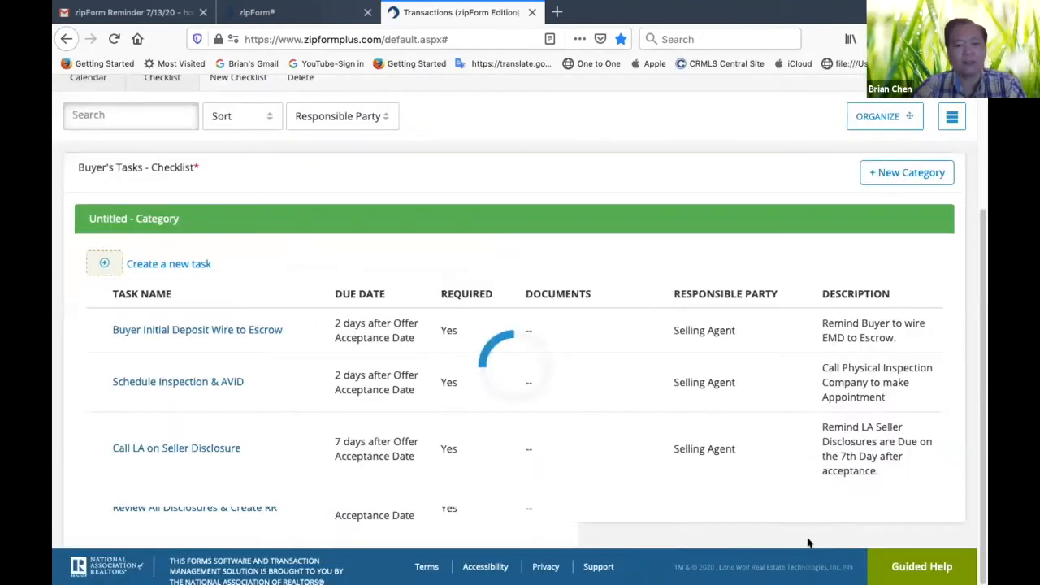
# Create another task named "Final Walkthrough" in the Buyer's Tasks checklist
pyautogui.scroll(-1, 638, 499)
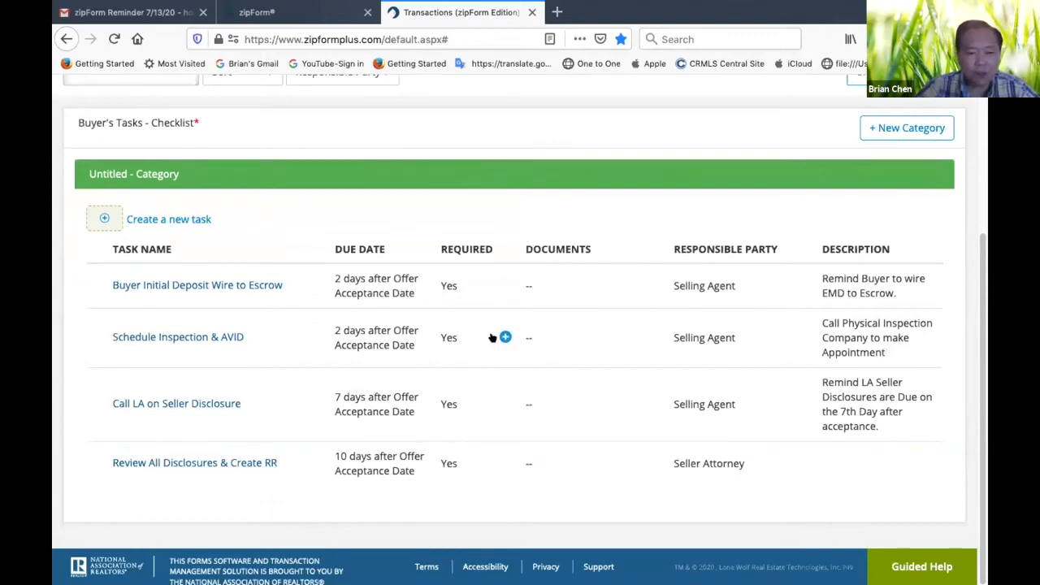
pyautogui.scroll(1, 491, 337)
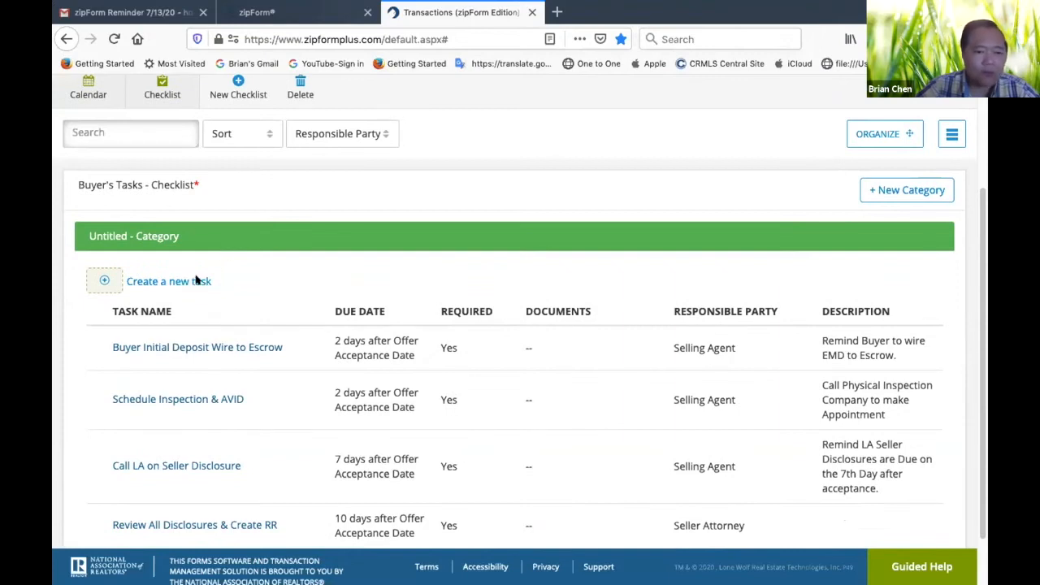
pyautogui.click(196, 281)
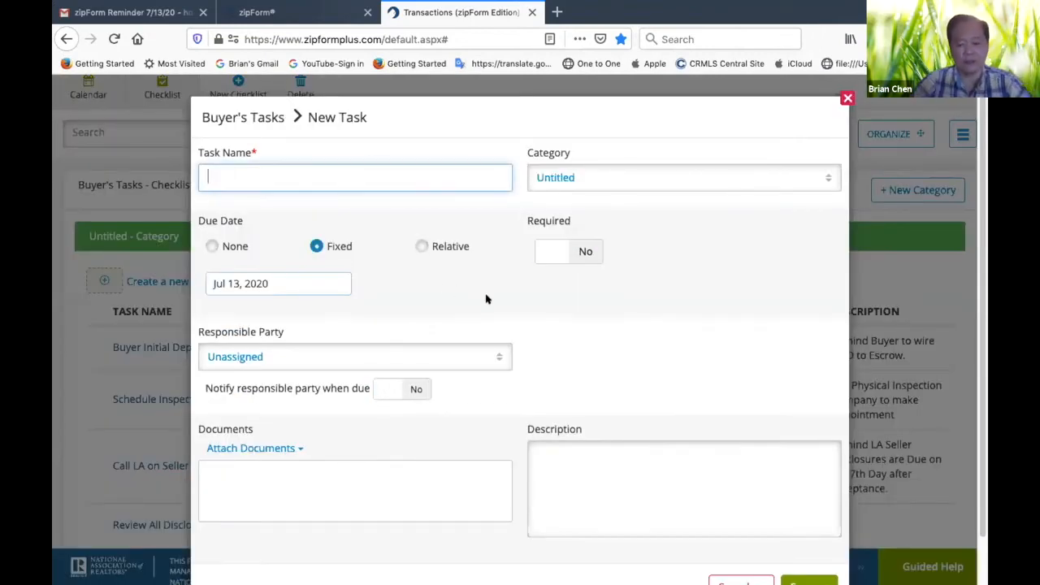
pyautogui.write('Final Walkthrough')
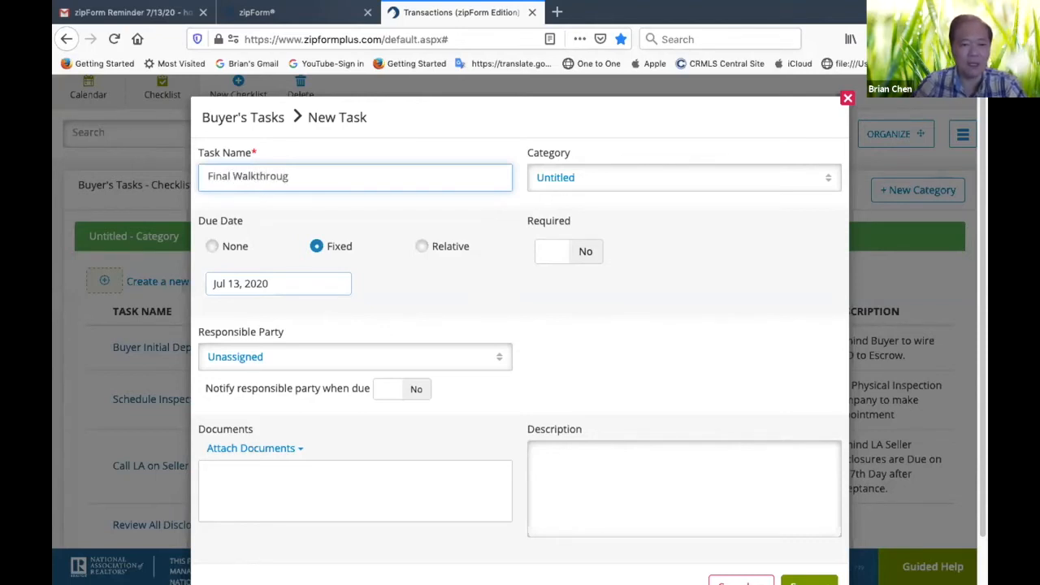
# Set the Final Walkthrough task's relative due date to 5 days before the Closing Date and mark it as required
pyautogui.click(421, 246)
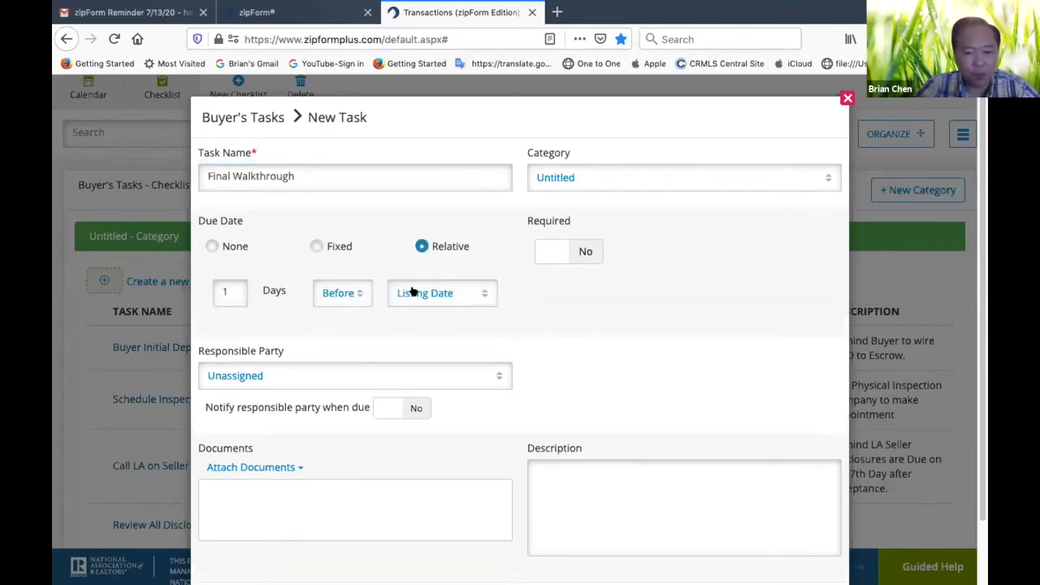
pyautogui.click(227, 290)
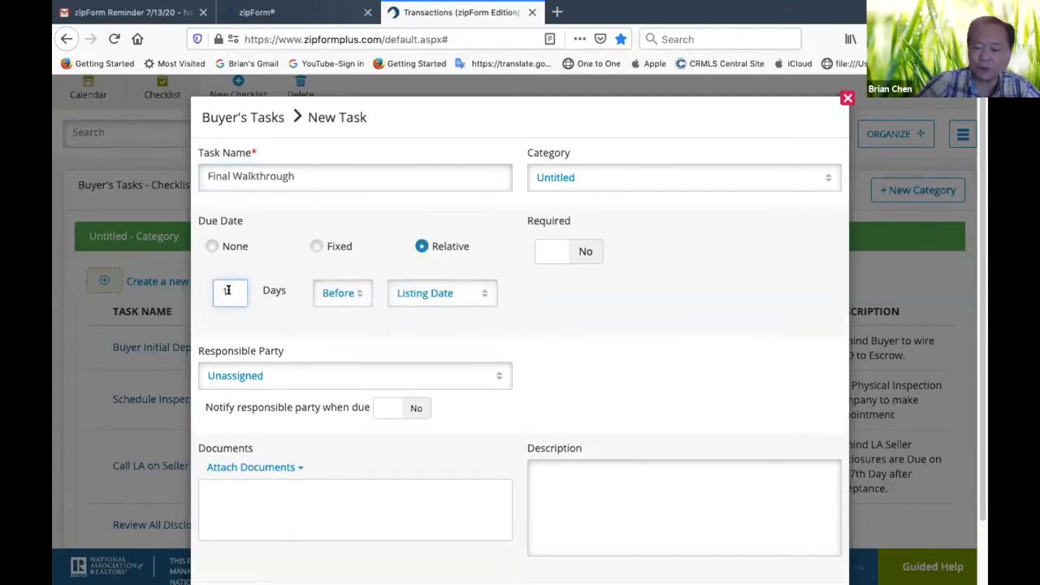
pyautogui.write('5')
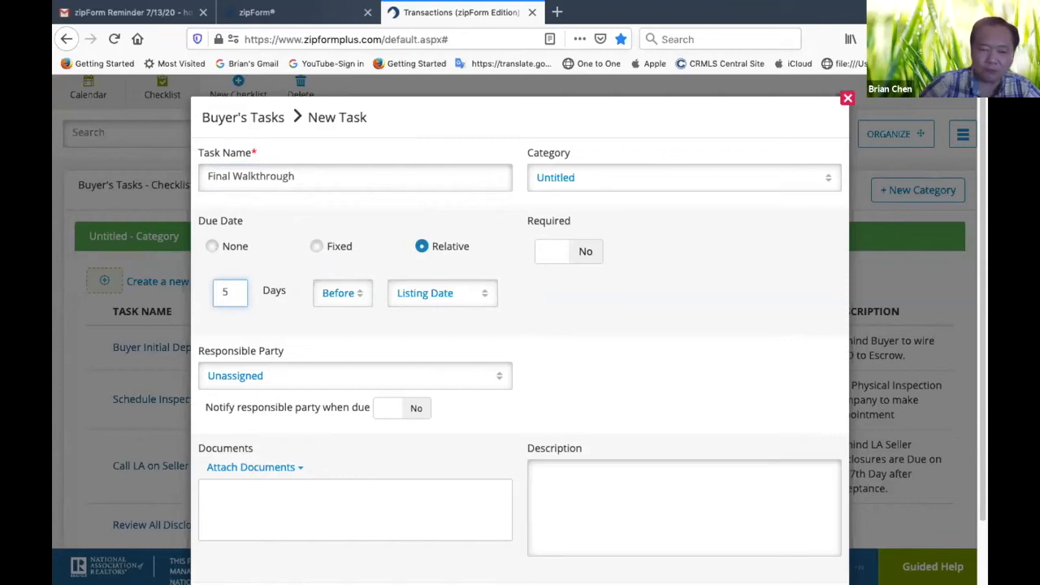
pyautogui.click(483, 291)
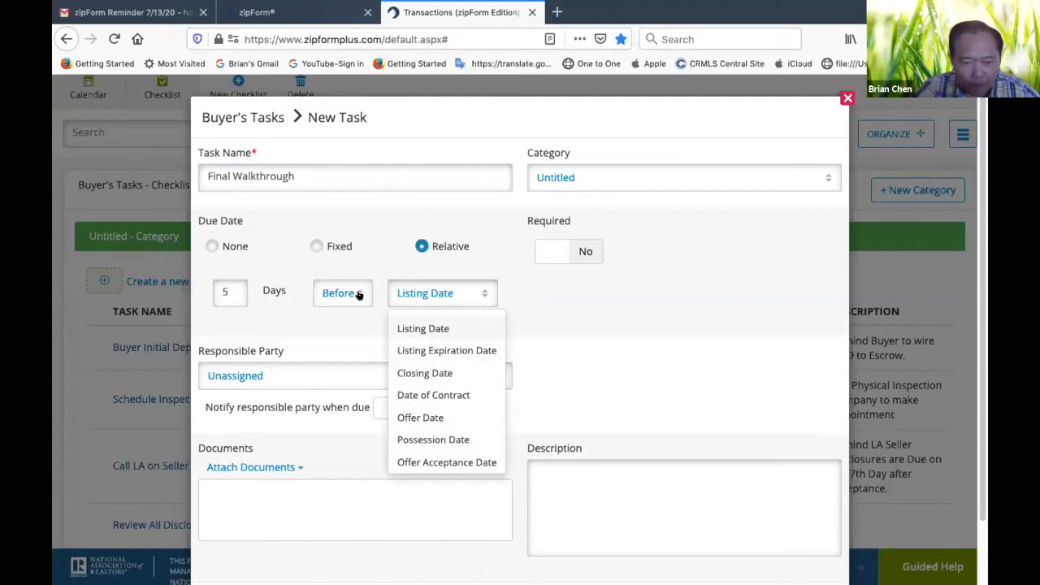
pyautogui.click(424, 373)
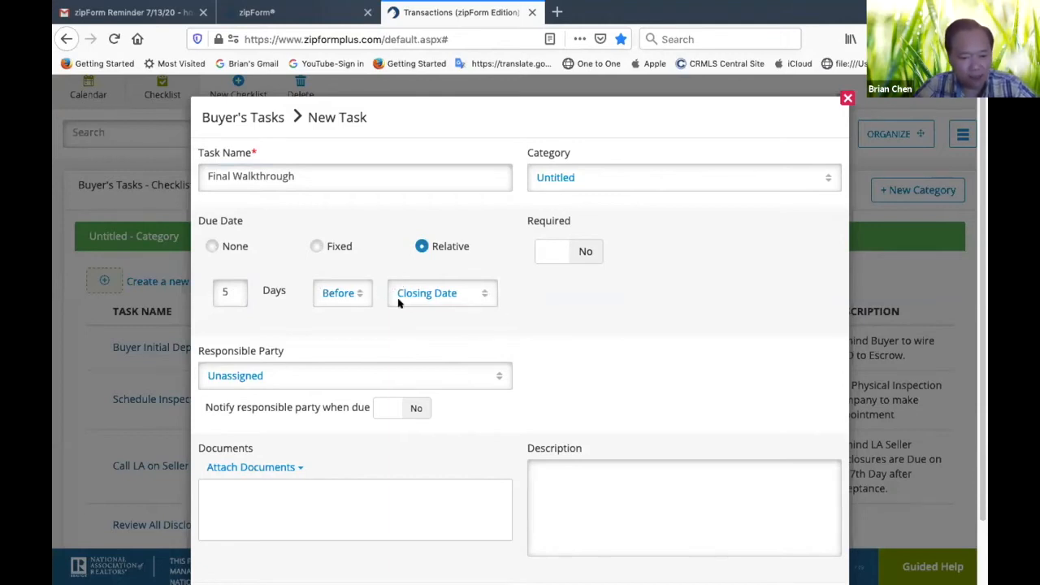
pyautogui.click(579, 253)
# Assign the Selling Agent as the Final Walkthrough task's responsible party and enable notification when it is due
pyautogui.scroll(-2, 586, 311)
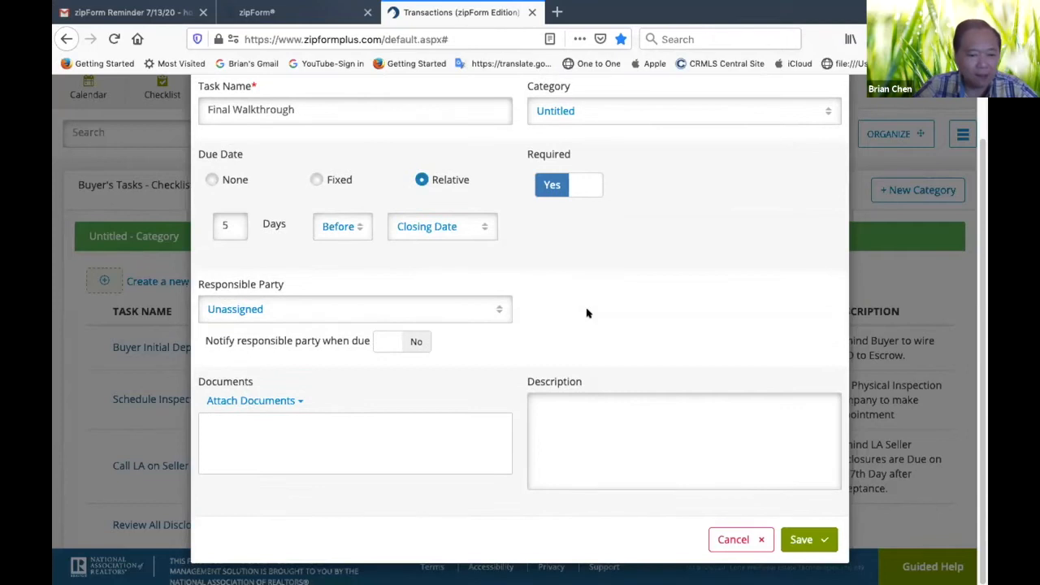
pyautogui.click(497, 311)
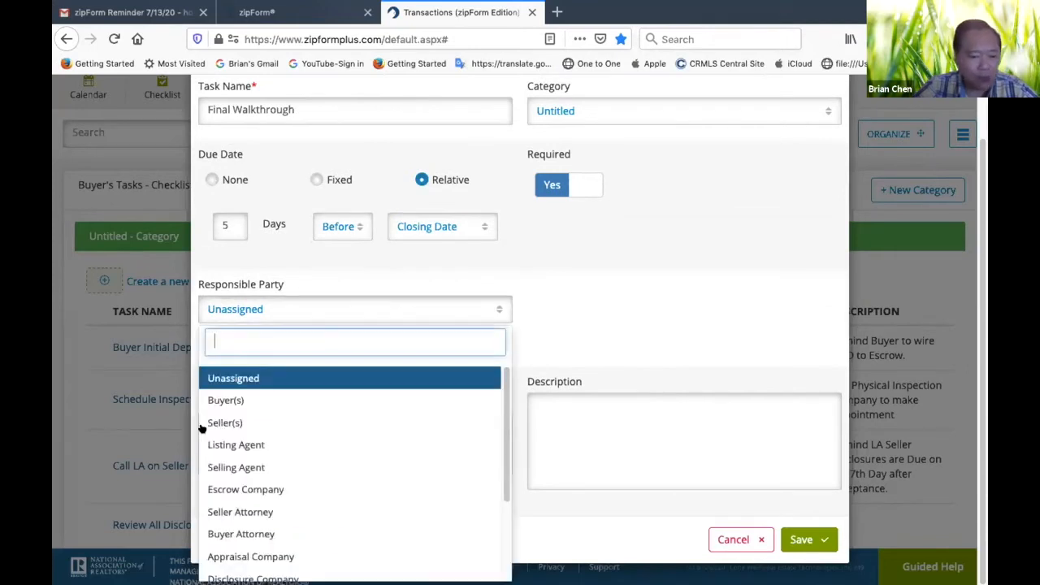
pyautogui.click(234, 469)
pyautogui.click(414, 342)
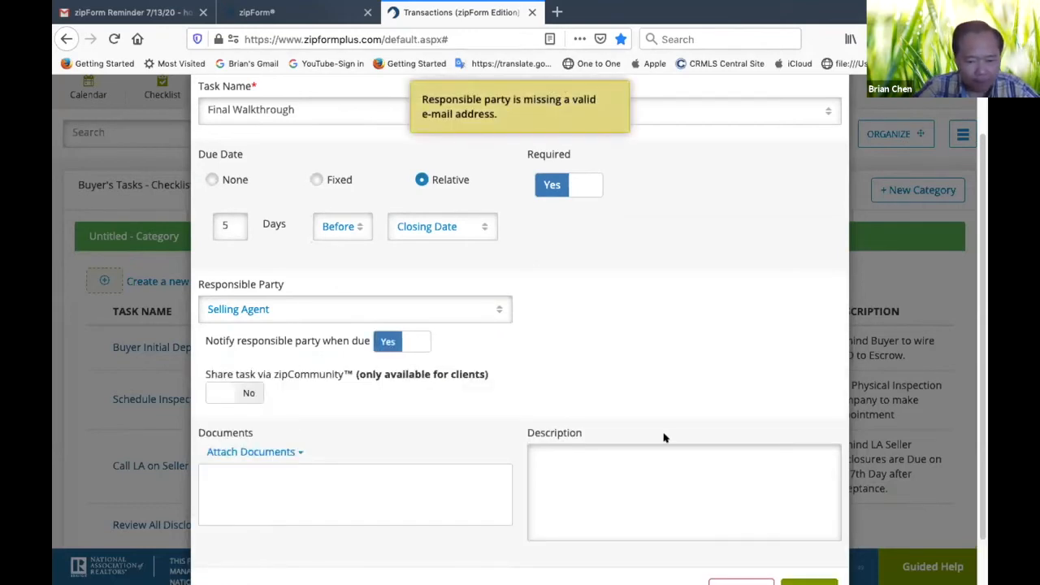
# Check the Final Walkthrough task's settings and save it with a blank description
pyautogui.click(610, 462)
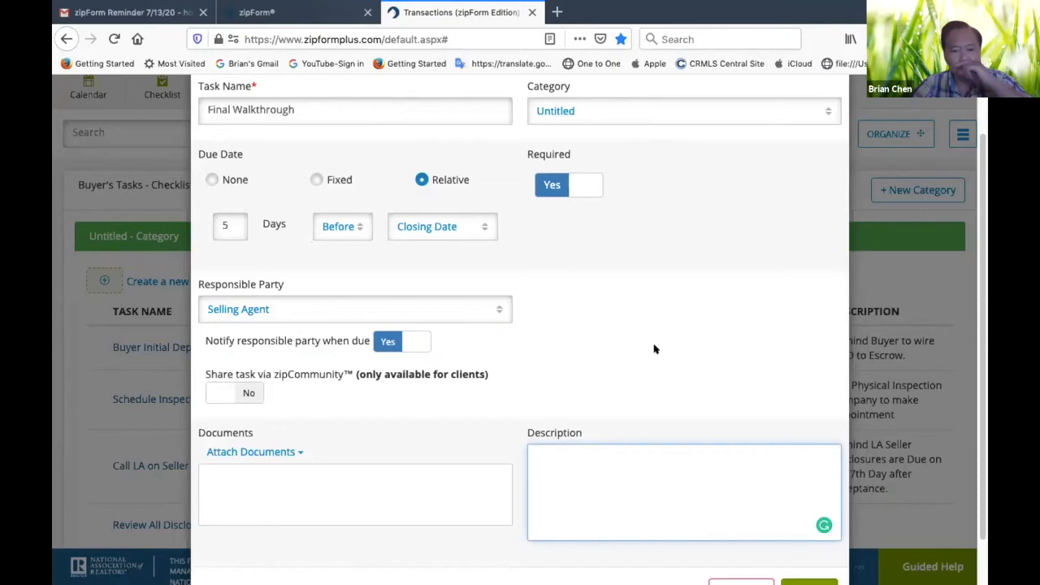
pyautogui.scroll(2, 652, 347)
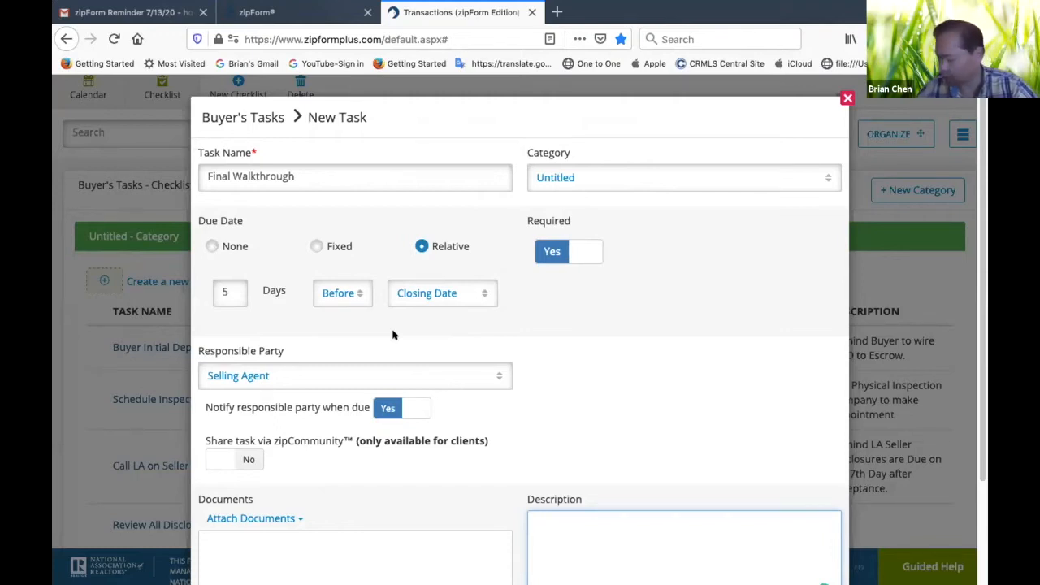
pyautogui.scroll(-3, 681, 362)
pyautogui.scroll(3, 681, 363)
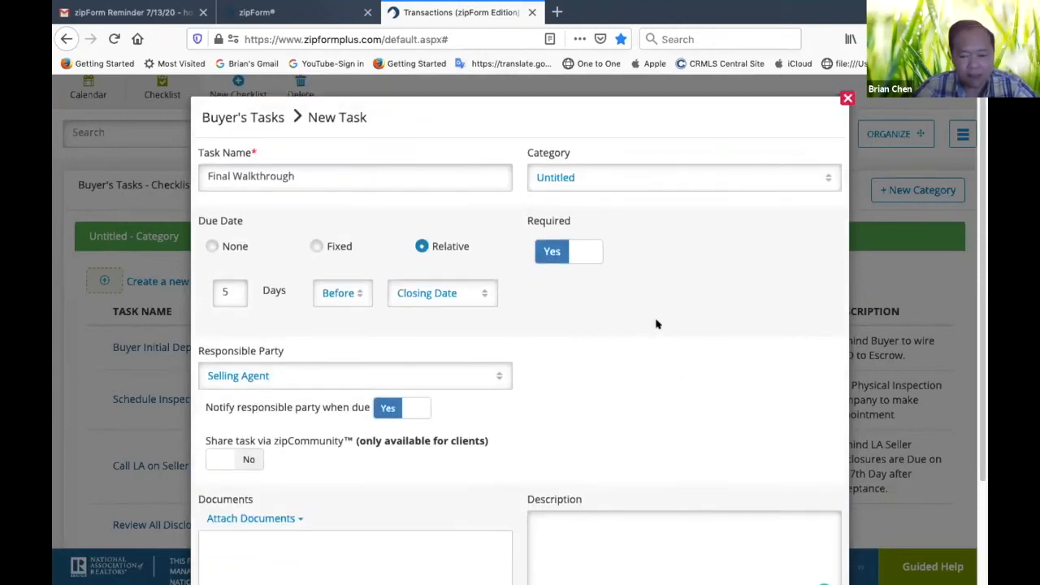
pyautogui.scroll(-3, 657, 324)
pyautogui.click(802, 538)
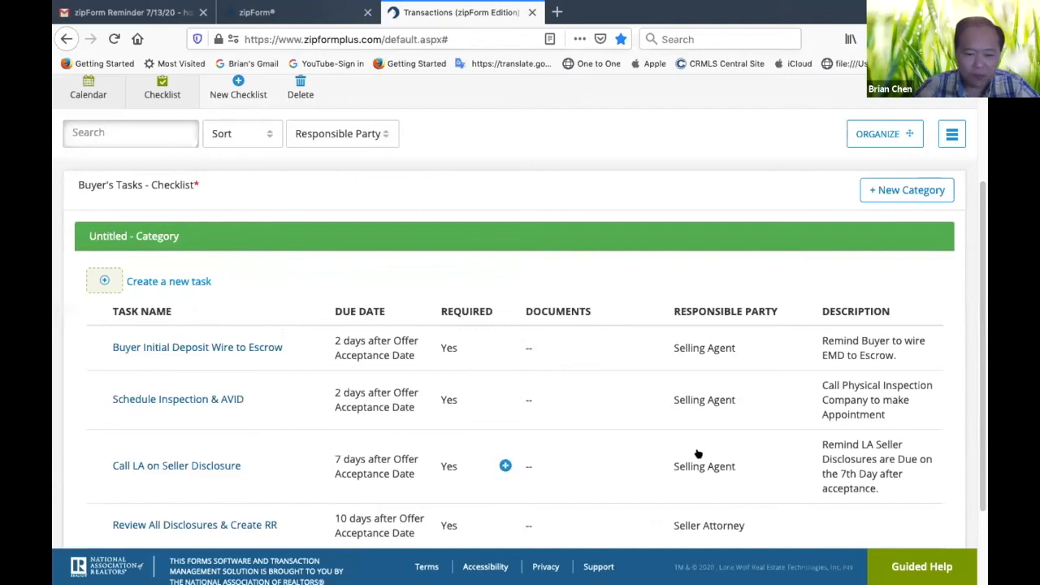
# Review the tasks in the Buyer's Tasks checklist and return to the list of templates
pyautogui.scroll(-2, 698, 455)
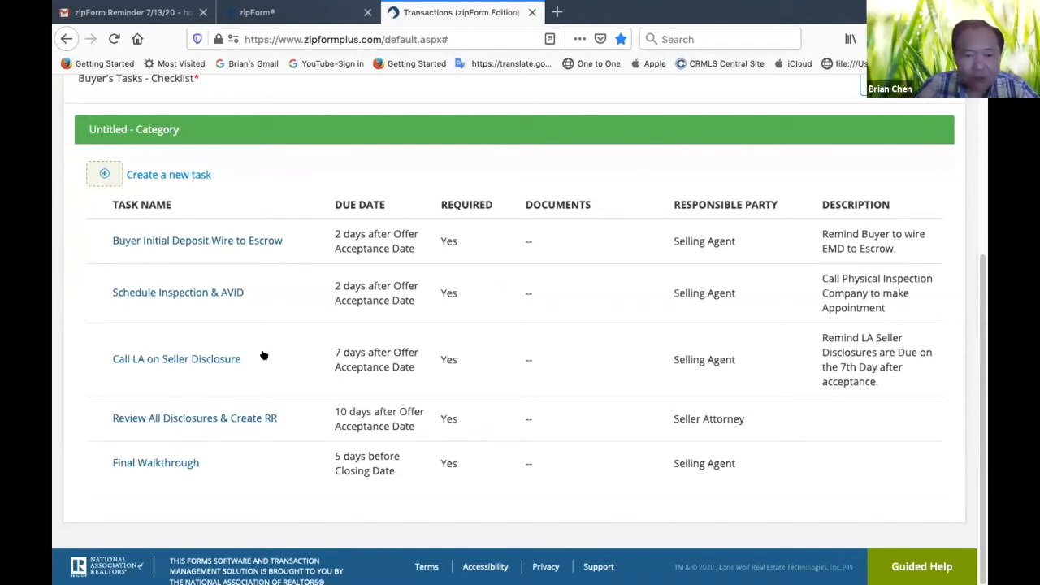
pyautogui.scroll(4, 576, 268)
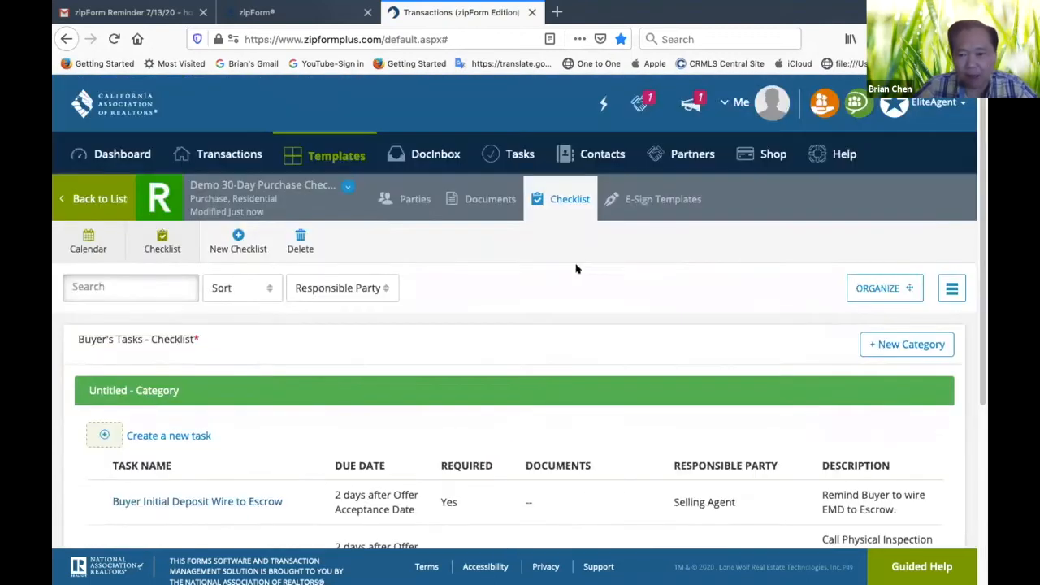
pyautogui.scroll(-2, 576, 269)
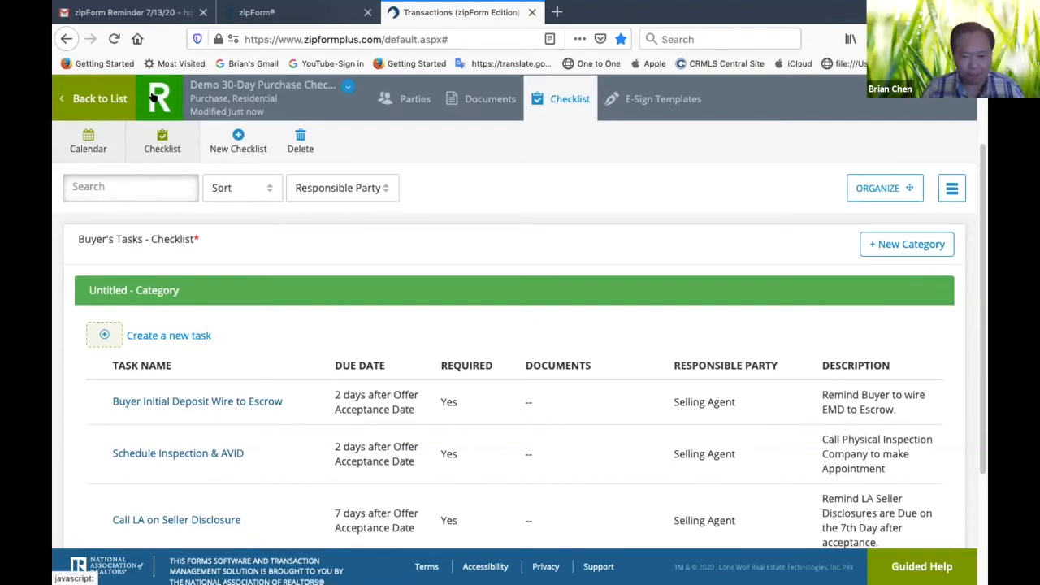
pyautogui.click(87, 98)
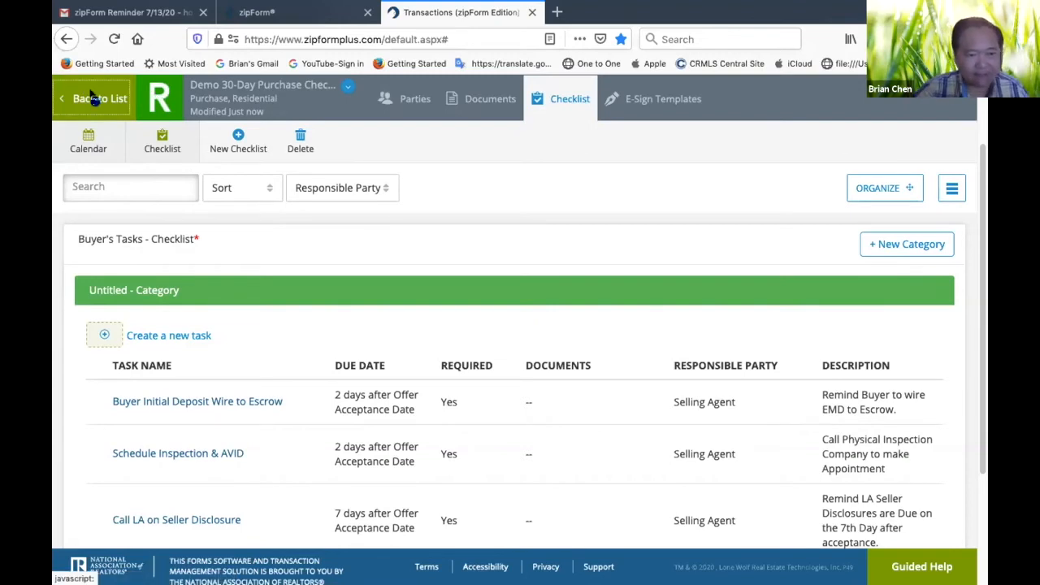
pyautogui.scroll(-2, 173, 183)
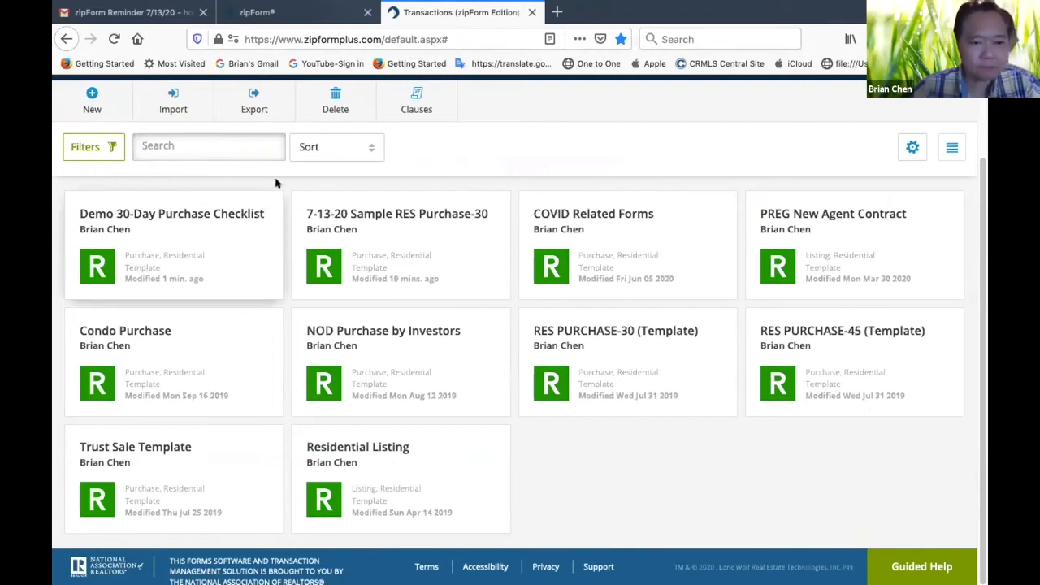
pyautogui.scroll(2, 393, 269)
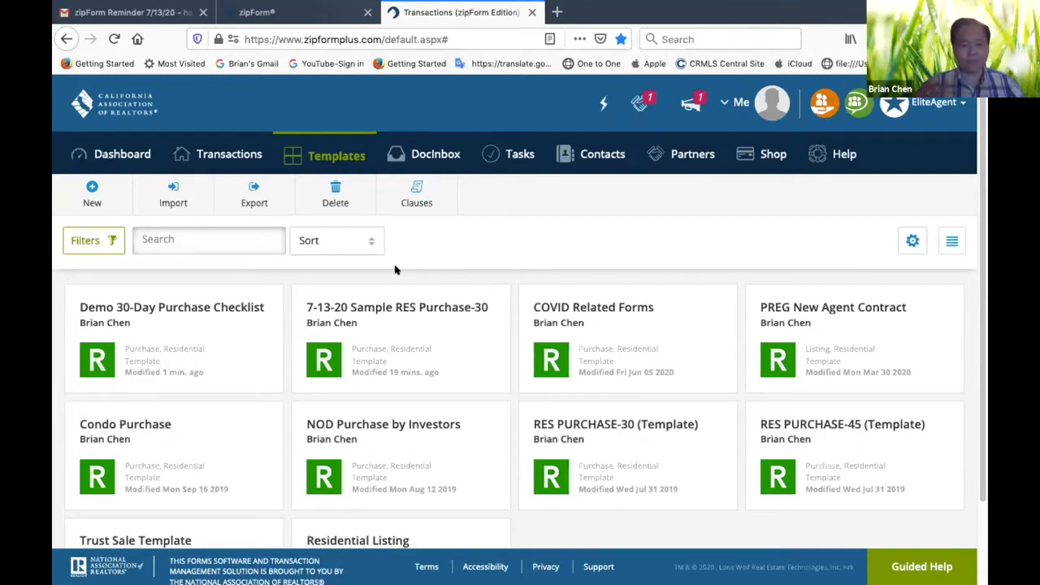
# Start a new purchase or offer transaction from the transactions list
pyautogui.click(238, 161)
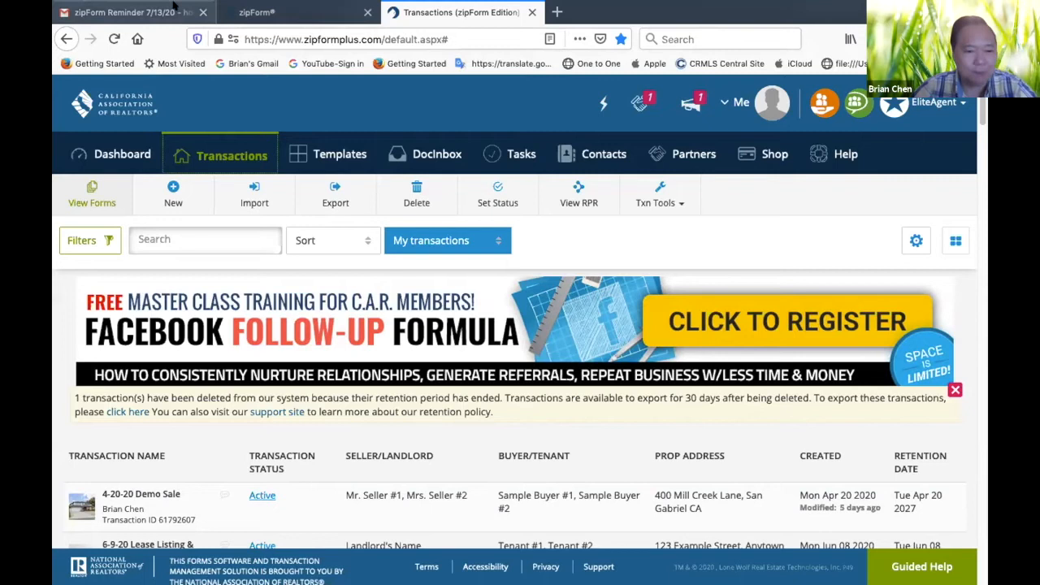
pyautogui.click(165, 198)
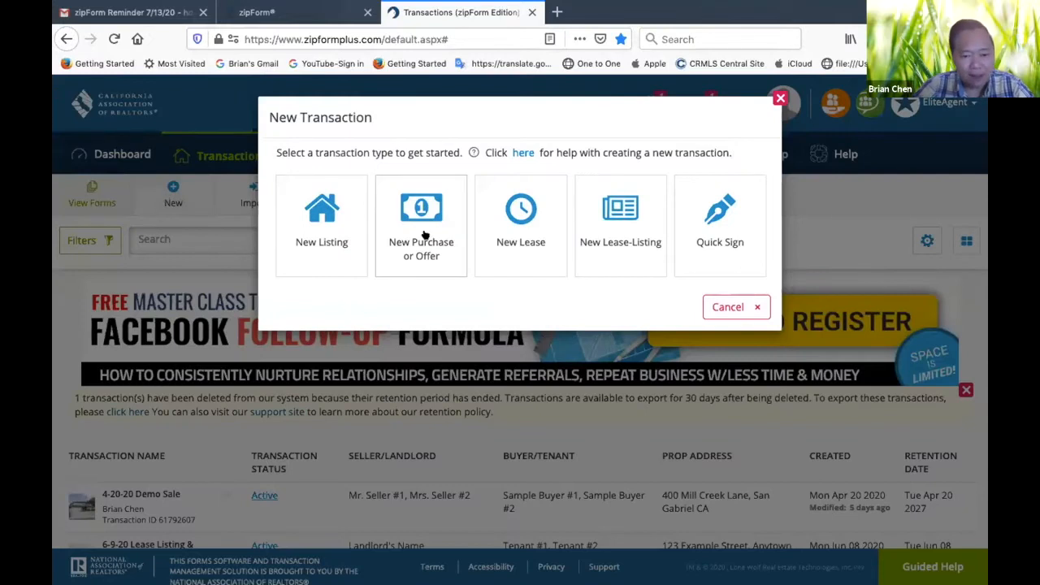
pyautogui.click(422, 234)
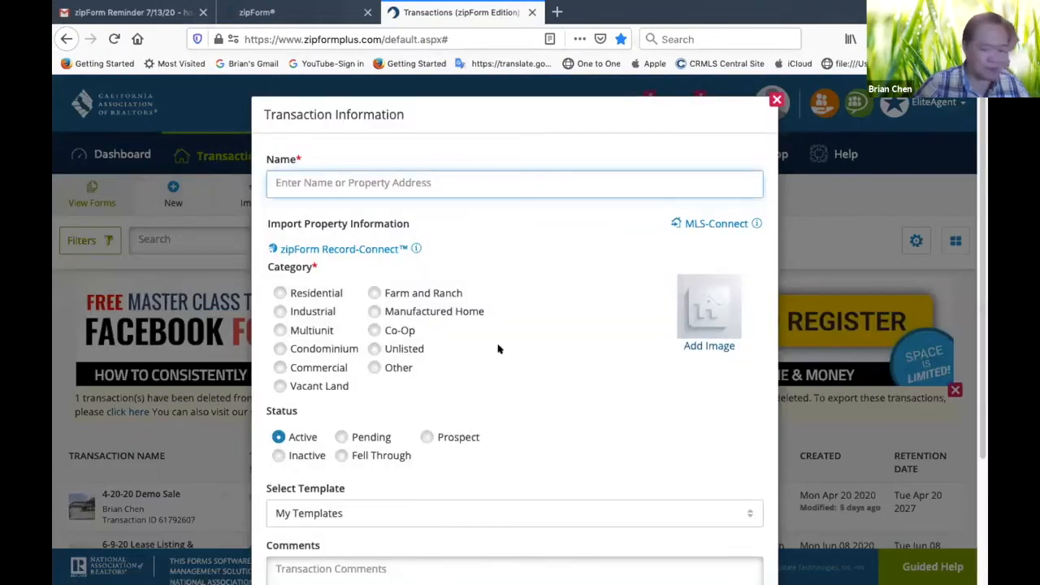
# Name the new transaction "Demo" followed by the property's full address, and set its category to Residential
pyautogui.write('D')
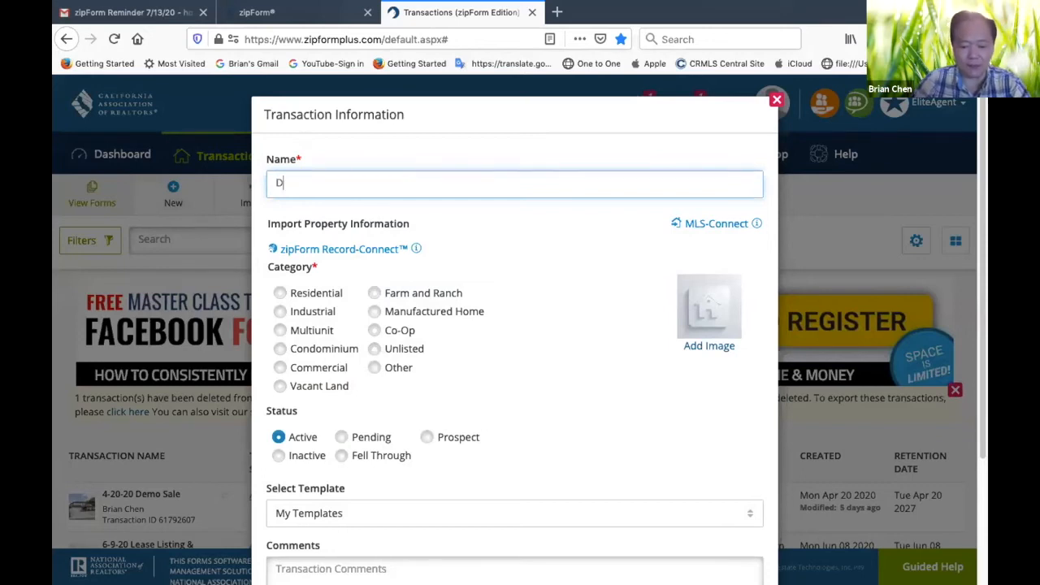
pyautogui.write('emo')
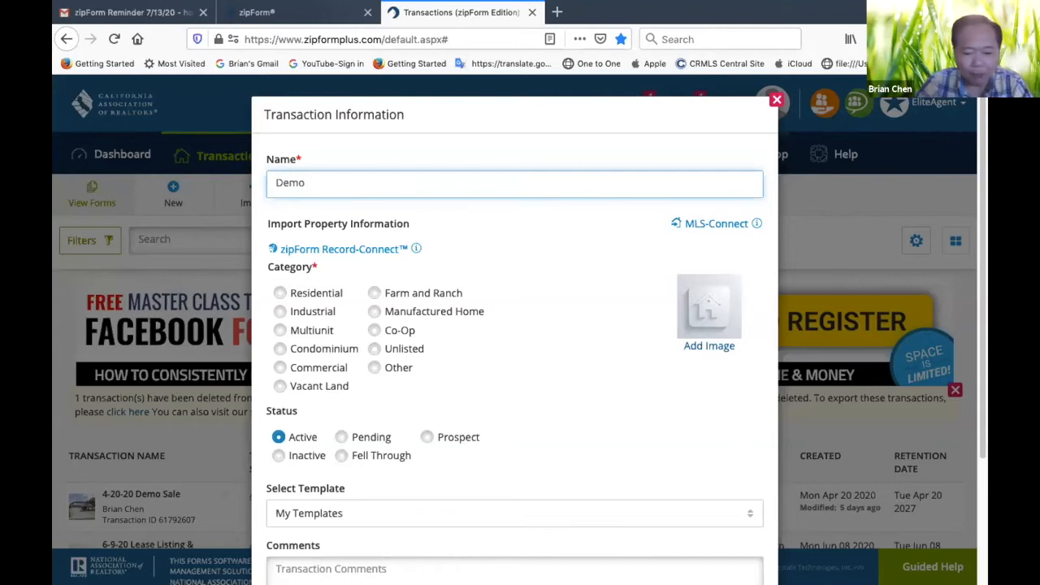
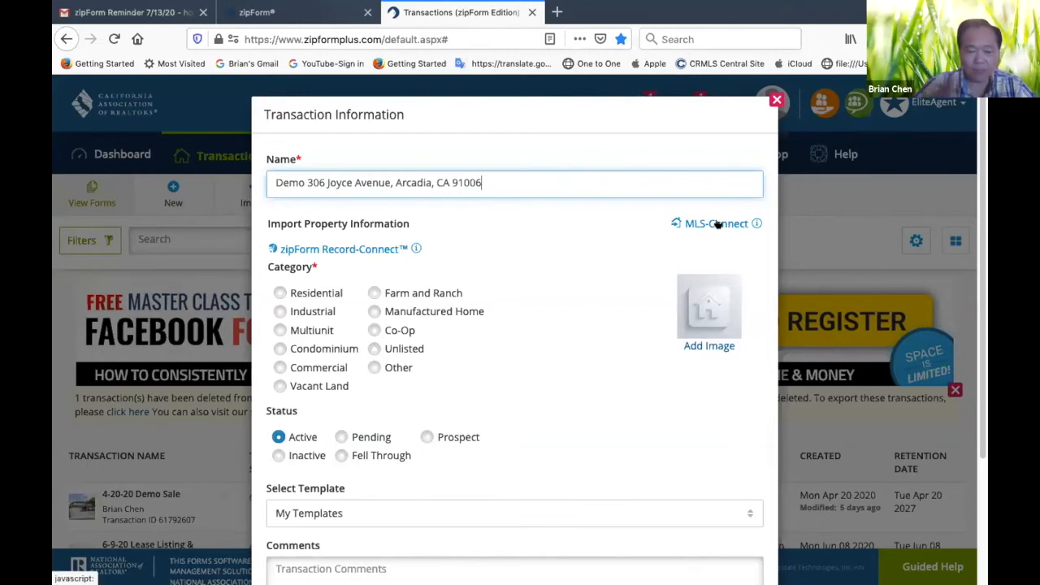
pyautogui.click(281, 293)
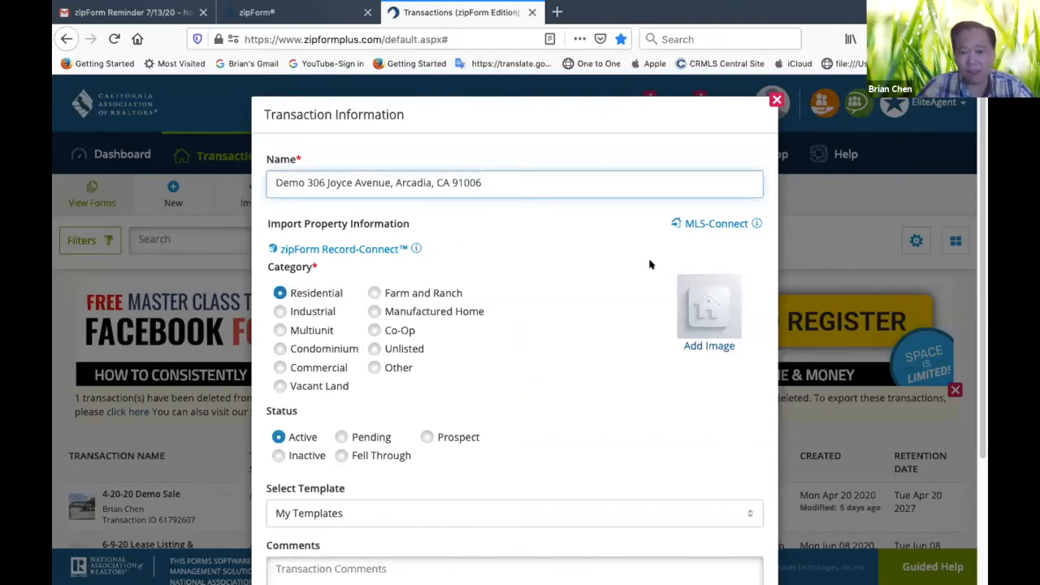
# Search CRMLS1 through MLS-Connect for Residential listing ID 82000176, with the property photo included
pyautogui.click(727, 225)
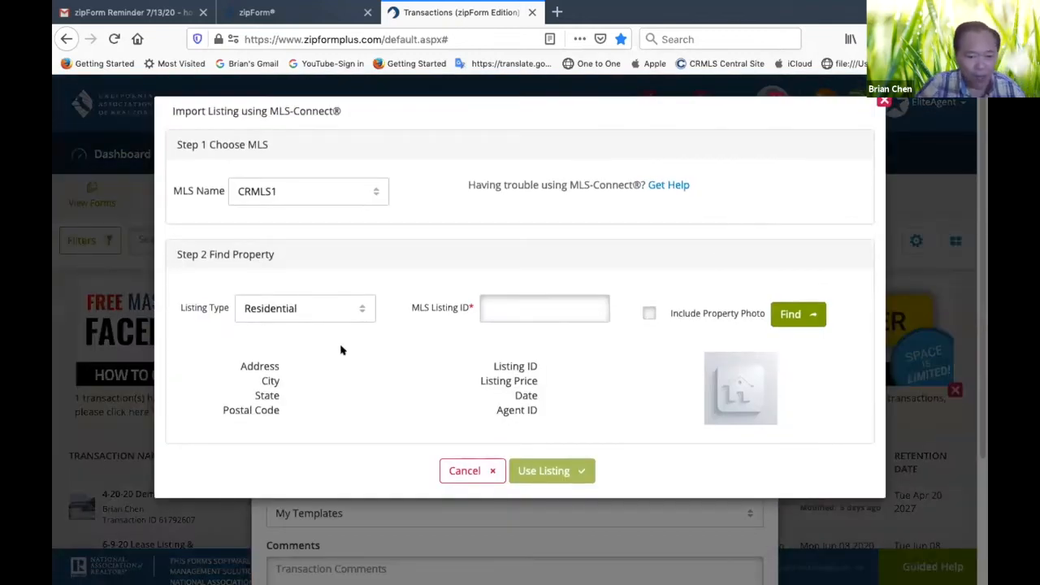
pyautogui.click(504, 309)
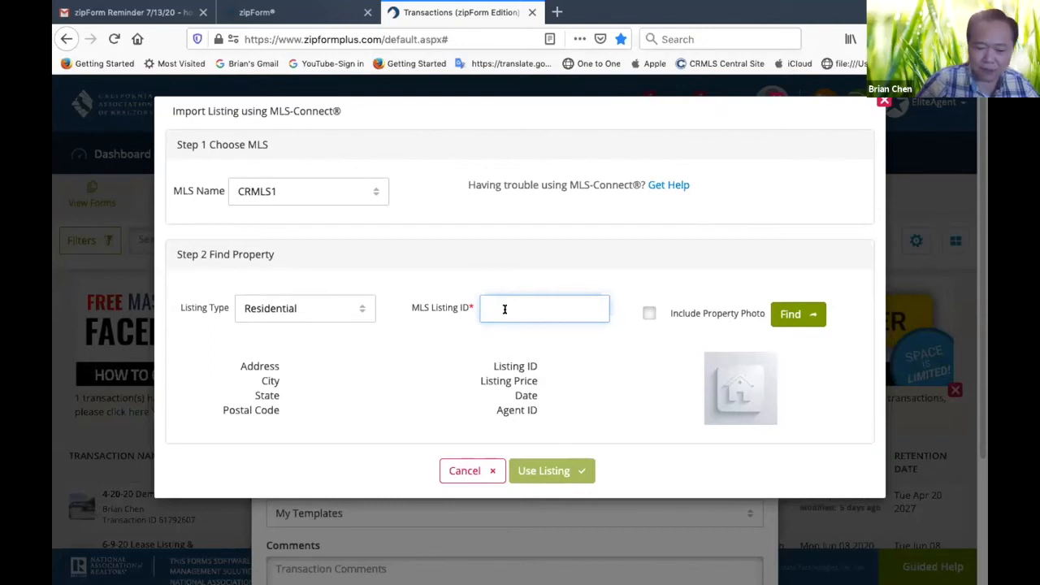
pyautogui.write('8')
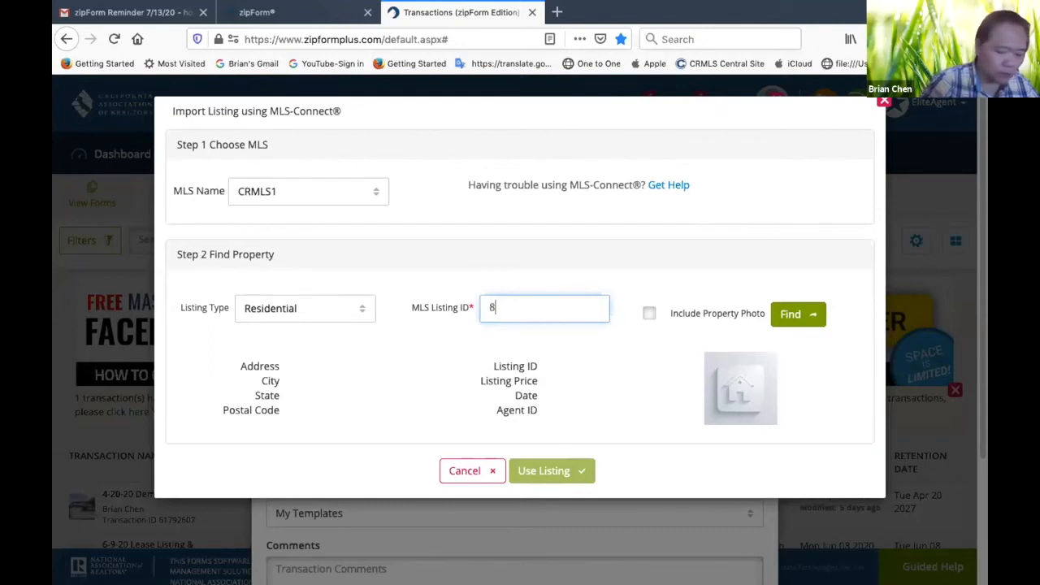
pyautogui.write('200')
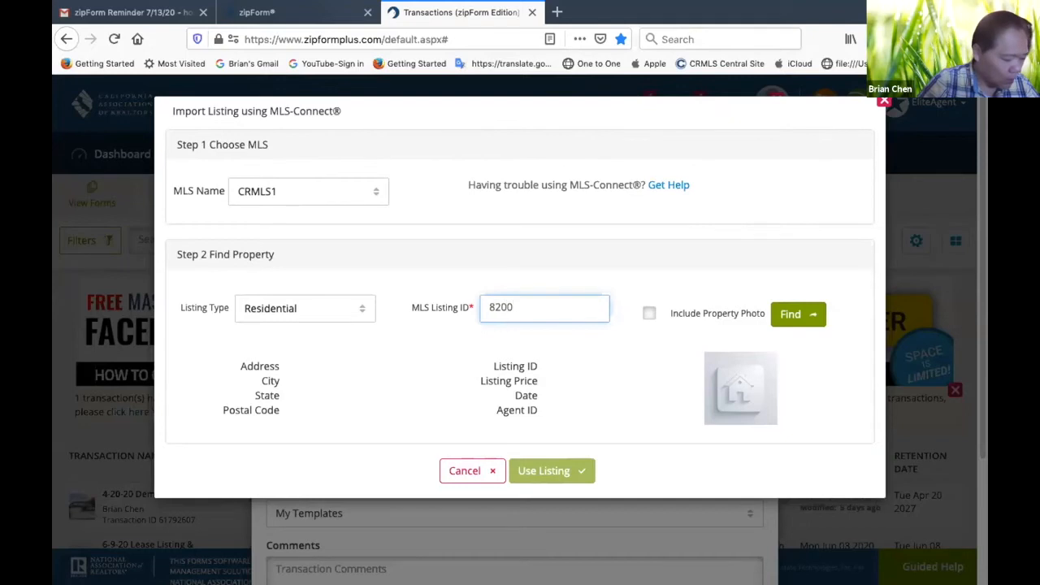
pyautogui.write('0176')
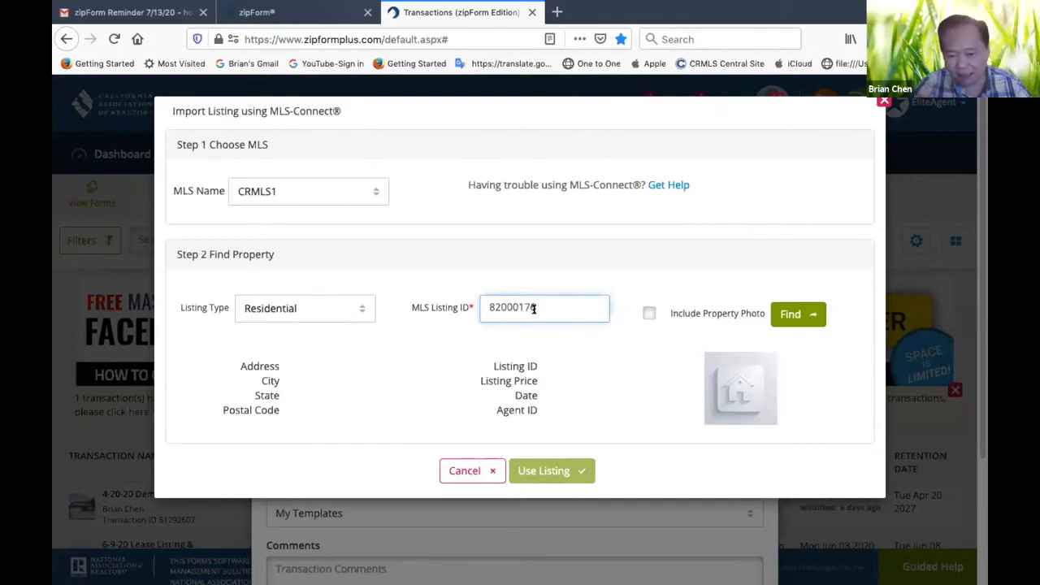
pyautogui.click(649, 313)
pyautogui.click(798, 315)
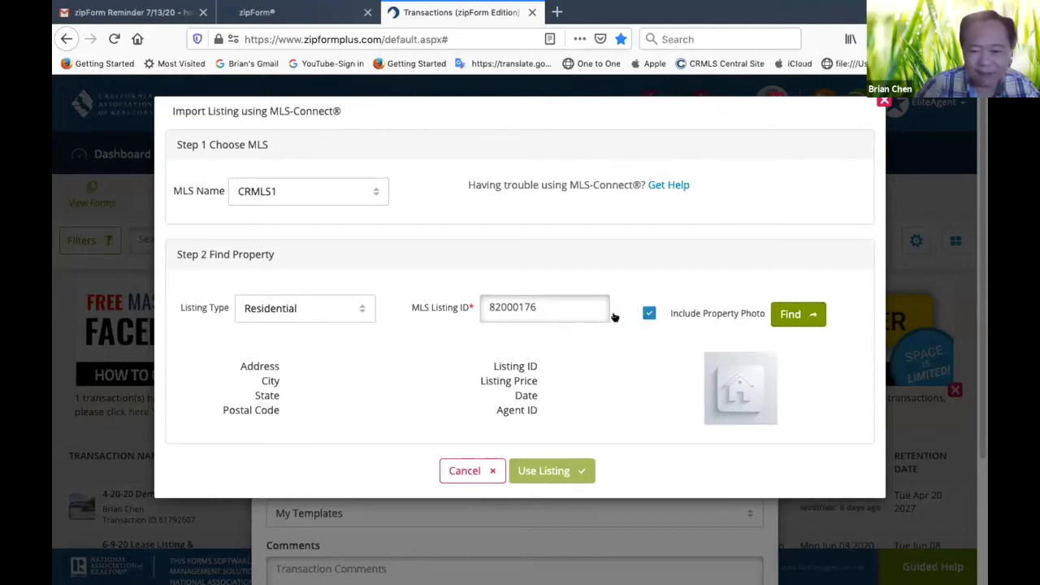
# Find the property under the corrected MLS listing ID 820001760 and use that listing for the transaction
pyautogui.click(559, 308)
pyautogui.write('0')
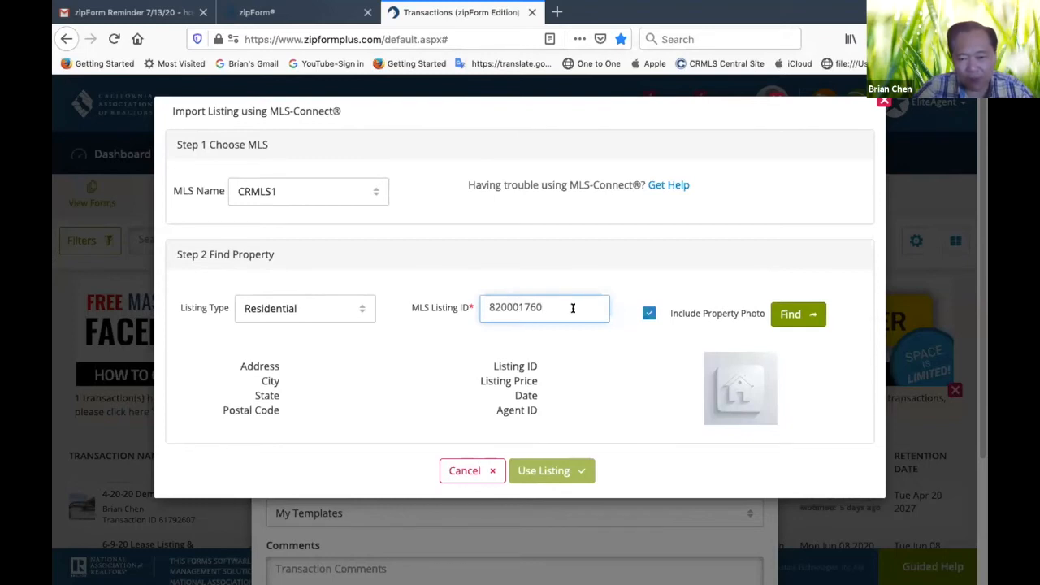
pyautogui.click(798, 317)
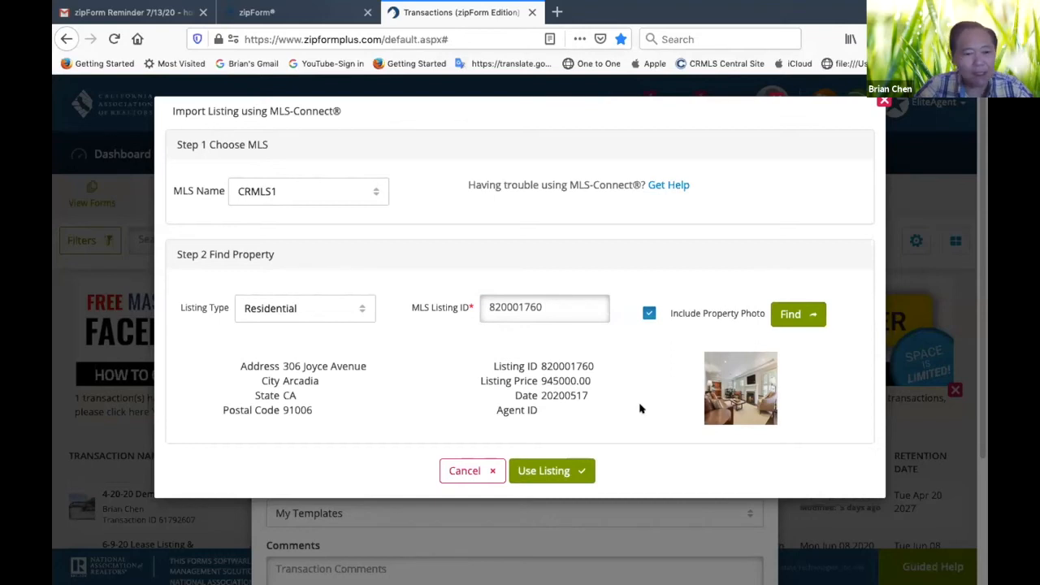
pyautogui.click(538, 470)
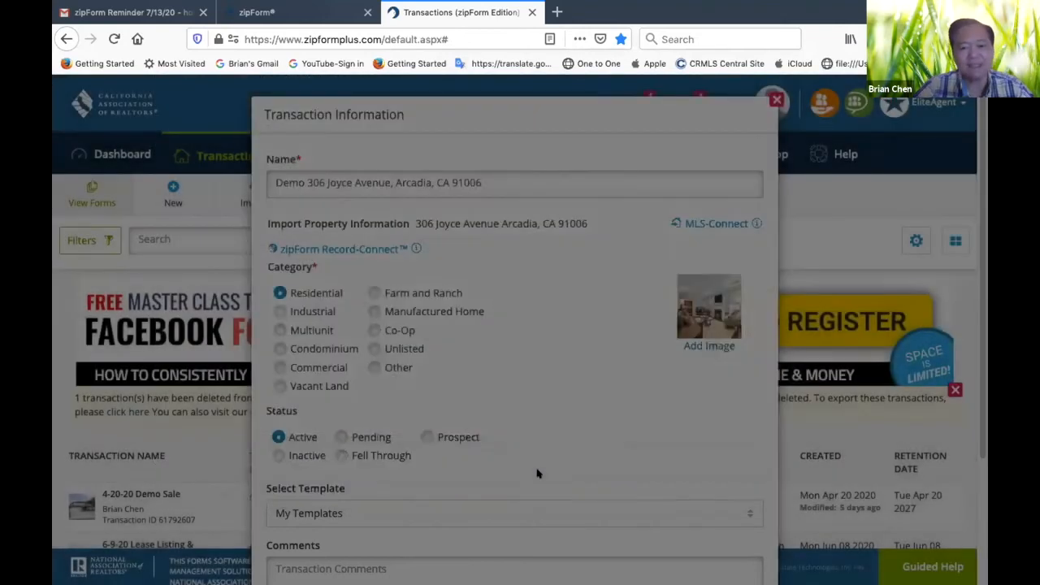
# Select the personal template "7-13-20 Sample RES Purchase-30" for the transaction and save it
pyautogui.scroll(-3, 515, 358)
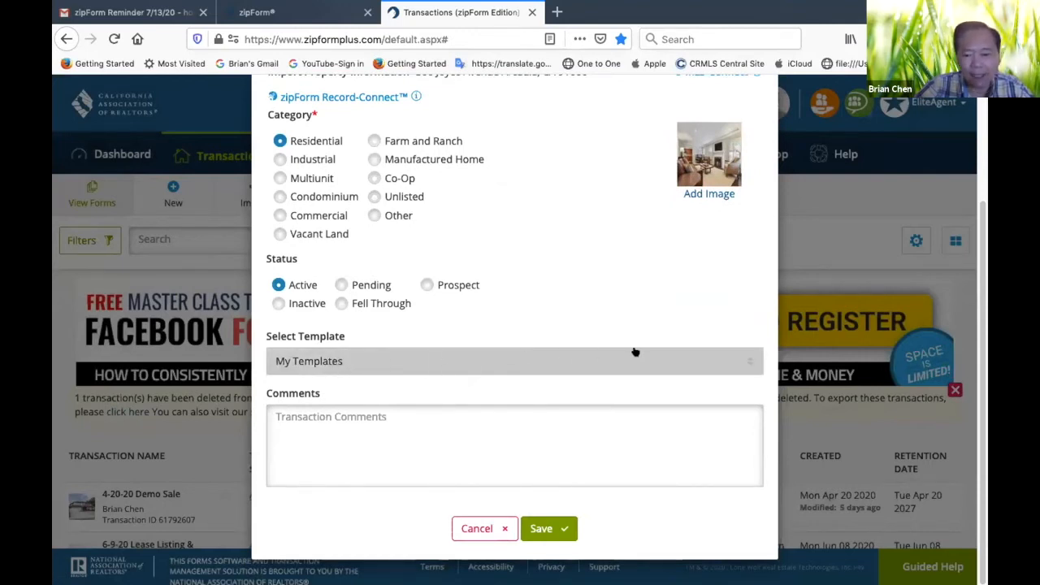
pyautogui.click(743, 363)
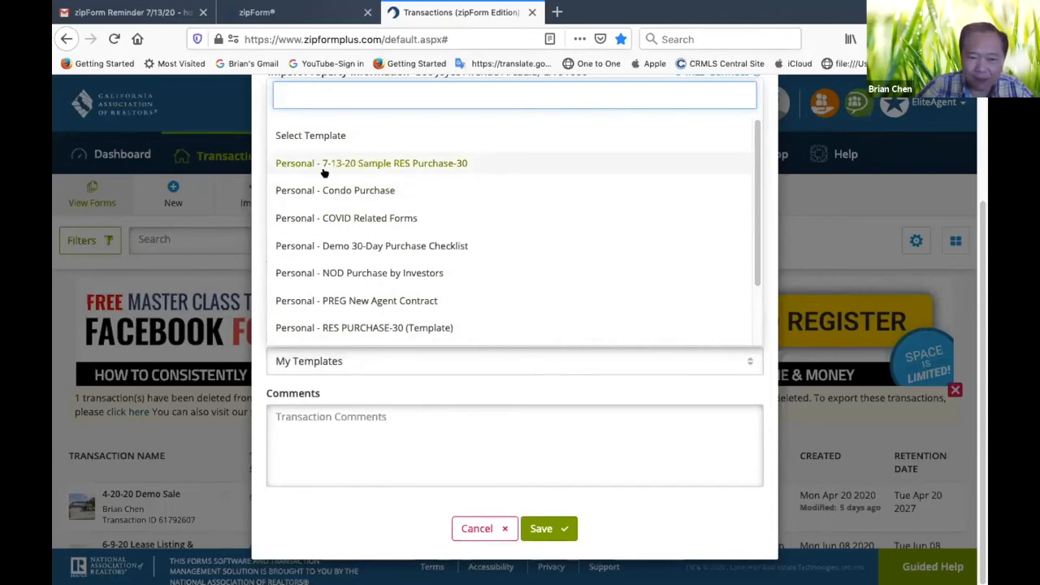
pyautogui.click(425, 165)
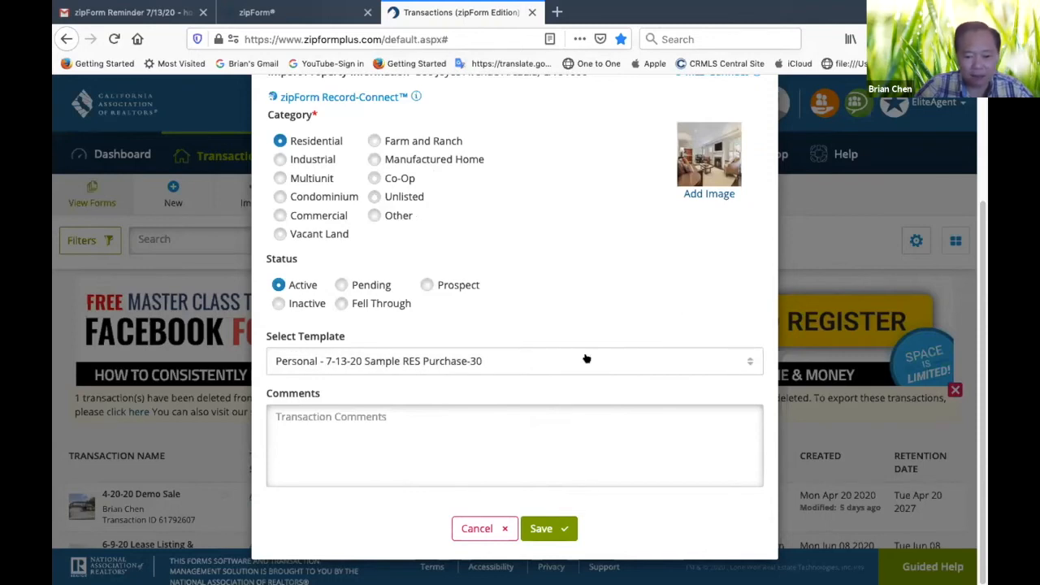
pyautogui.click(566, 529)
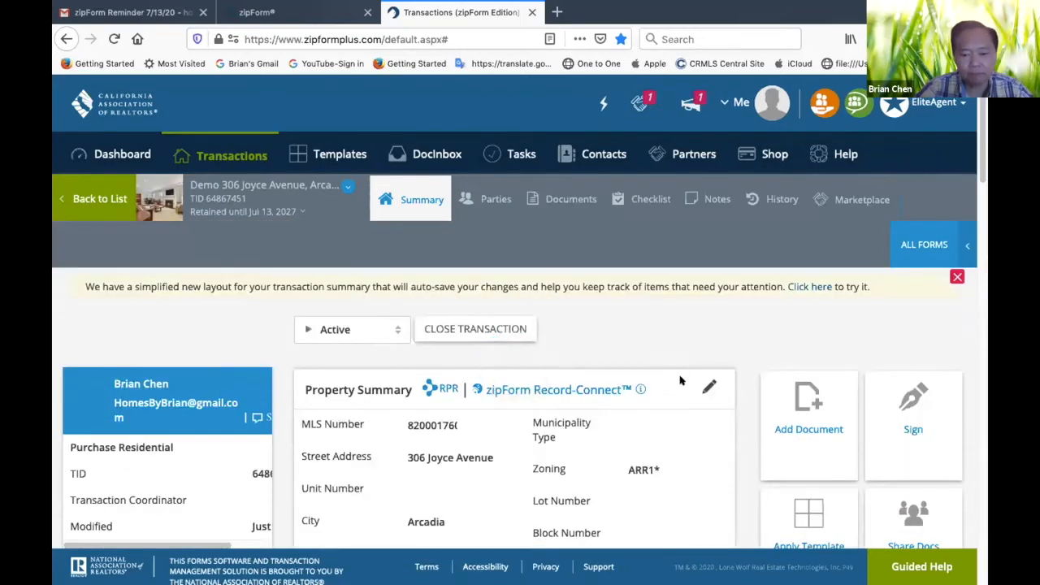
# Review the transaction's property summary and parties, including the imported listing agent and brokerage details, and close those details
pyautogui.scroll(-5, 685, 407)
pyautogui.scroll(2, 685, 407)
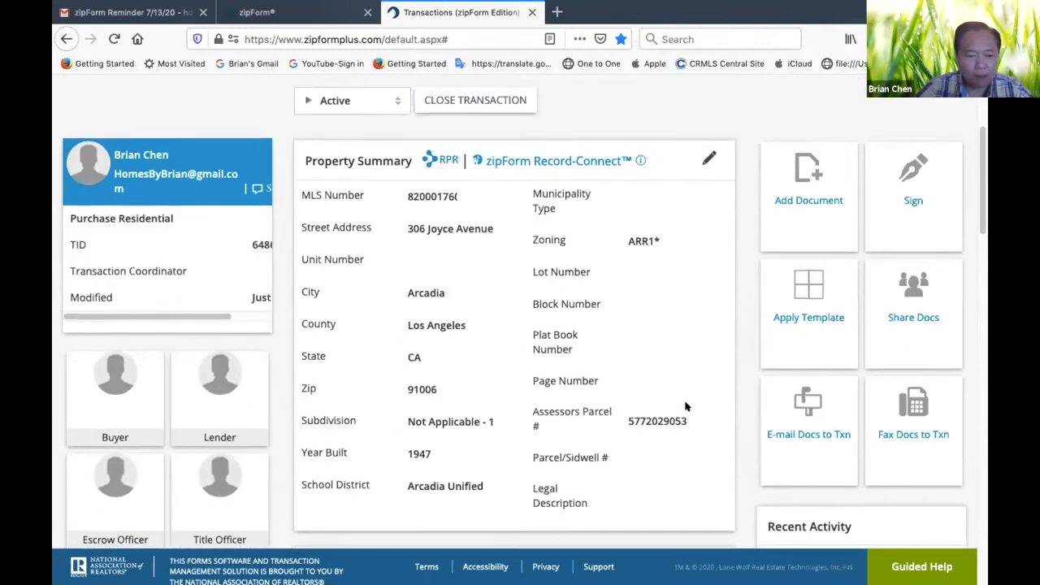
pyautogui.scroll(-1, 685, 406)
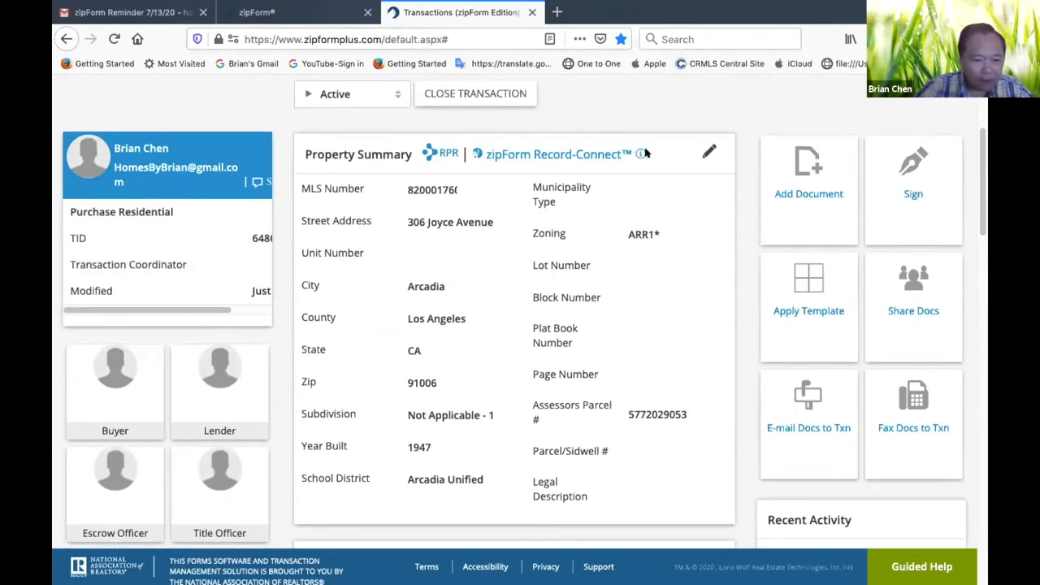
pyautogui.scroll(-2, 644, 152)
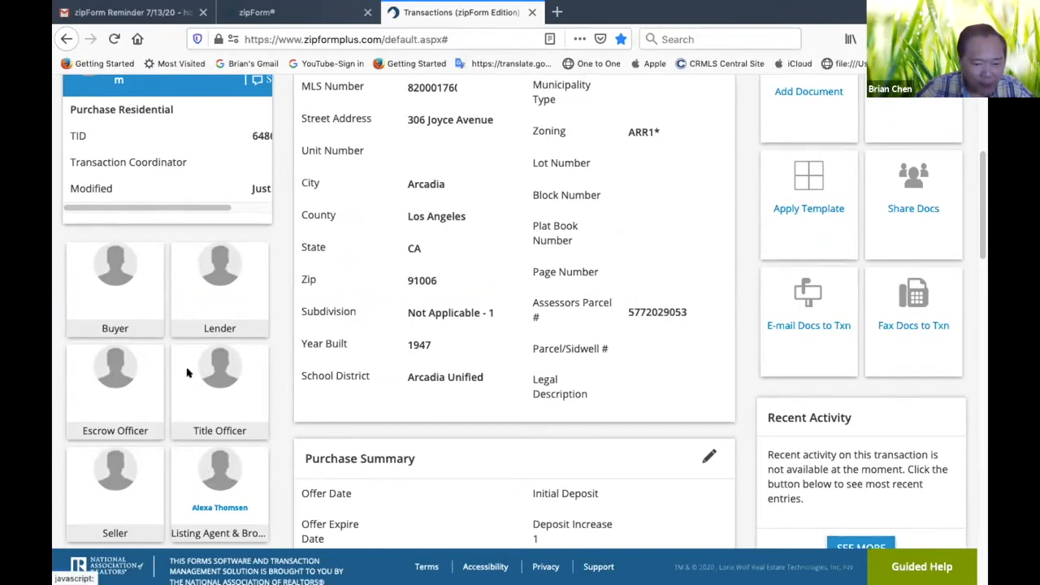
pyautogui.scroll(-3, 149, 416)
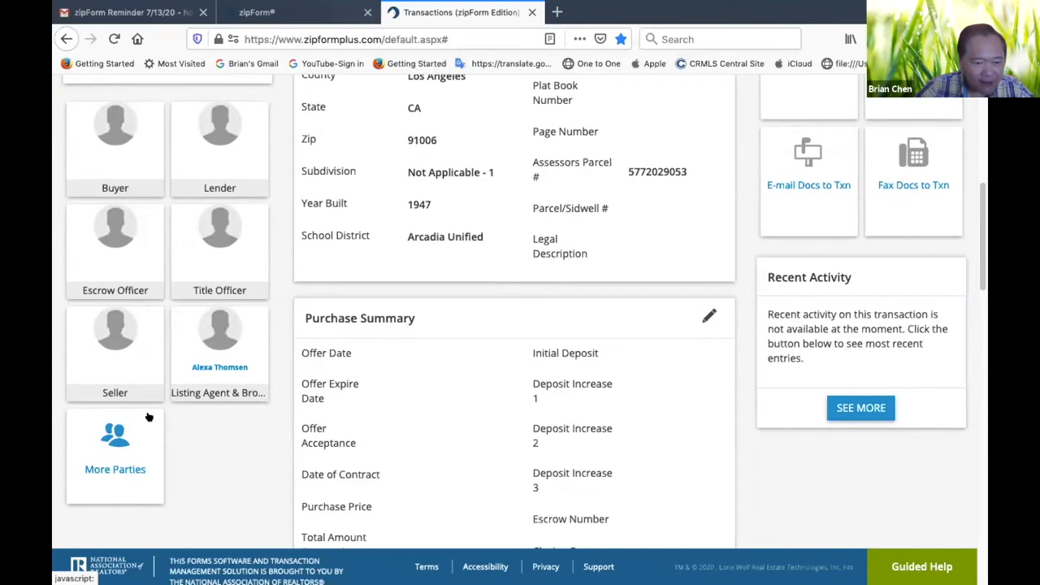
pyautogui.click(219, 370)
pyautogui.scroll(-5, 441, 390)
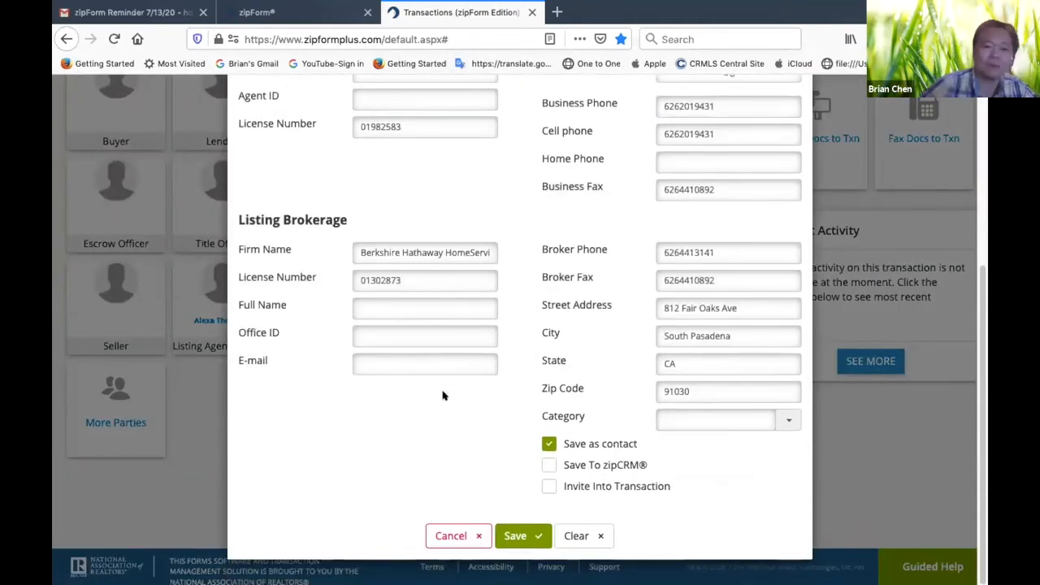
pyautogui.click(187, 384)
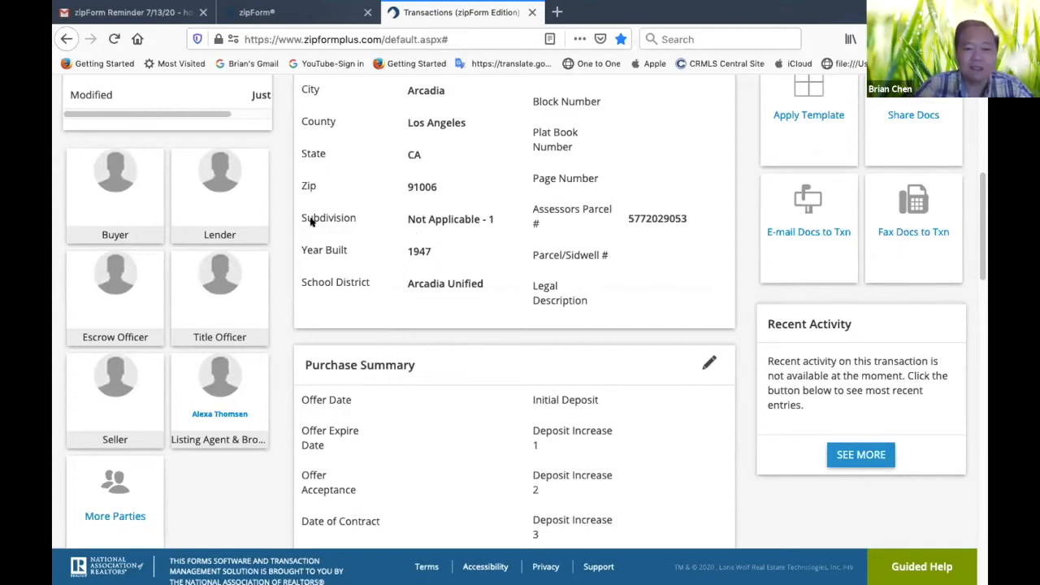
# Open the transaction's Buyer party and enter "Sample Buyer #1" as the first name
pyautogui.click(124, 207)
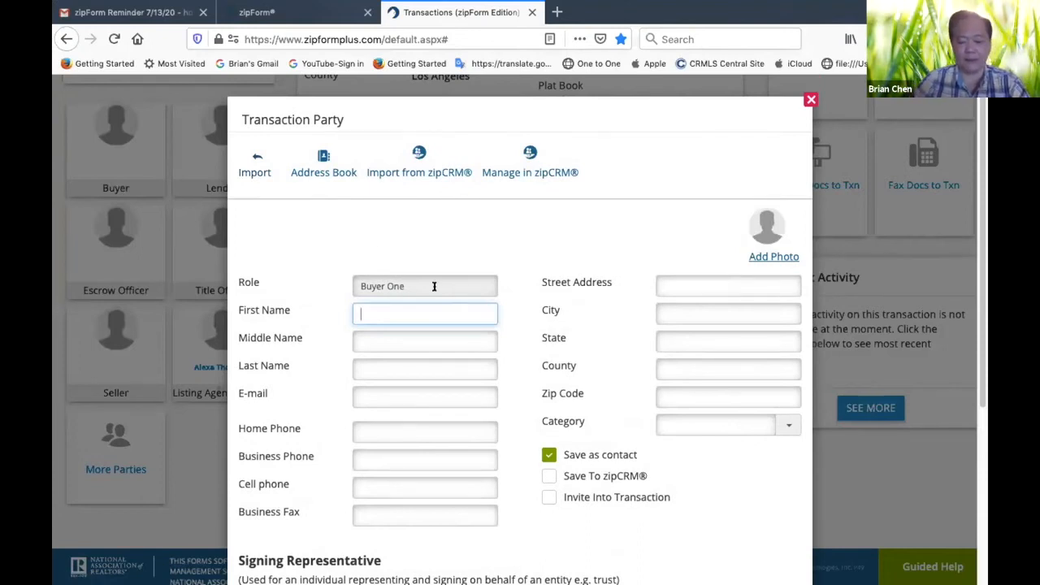
pyautogui.write('Sample Buyer #1')
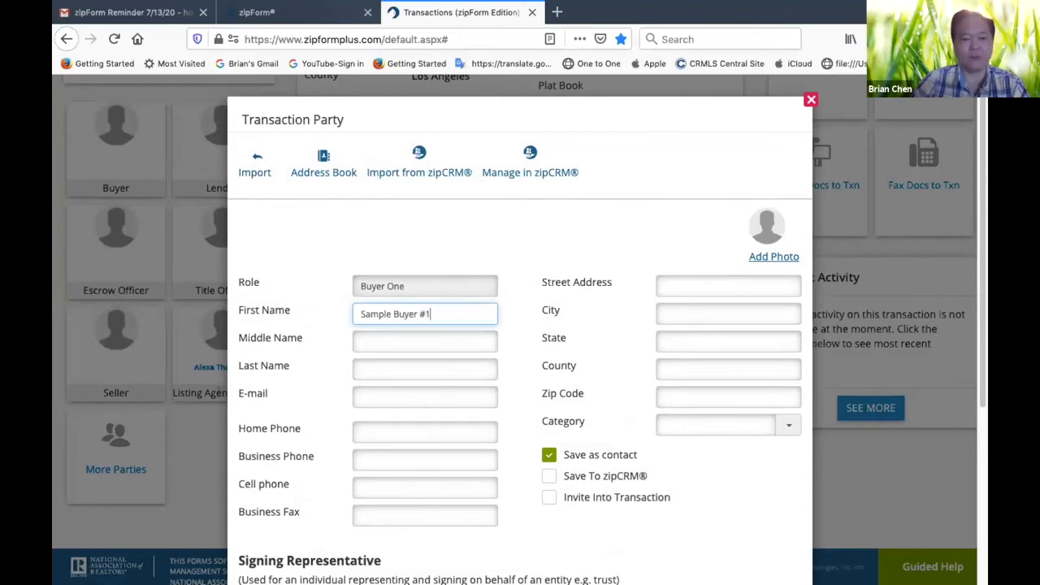
pyautogui.click(576, 241)
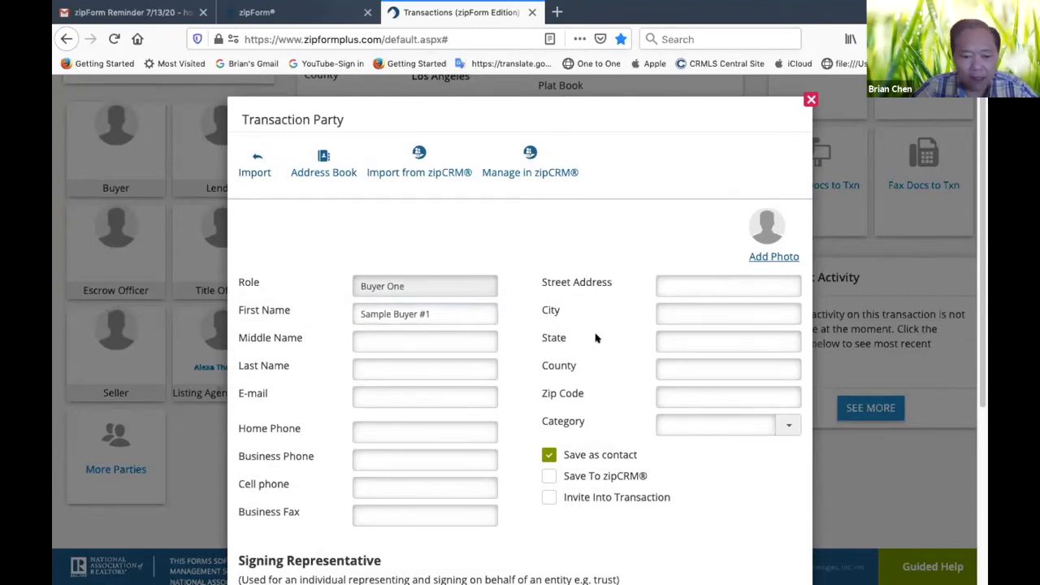
# Fill in the e-mail address for Buyer One
pyautogui.scroll(-3, 594, 337)
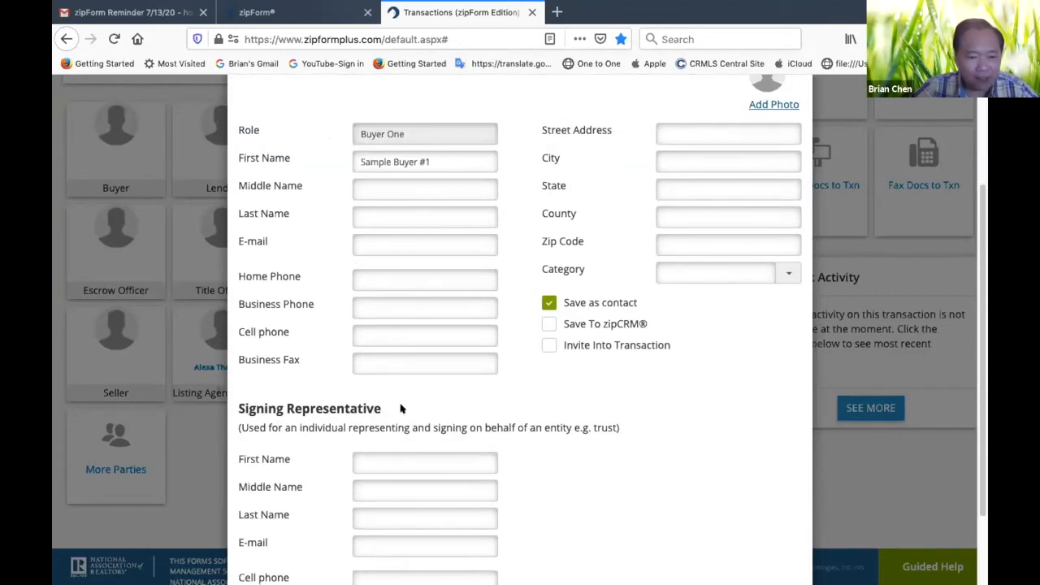
pyautogui.click(409, 242)
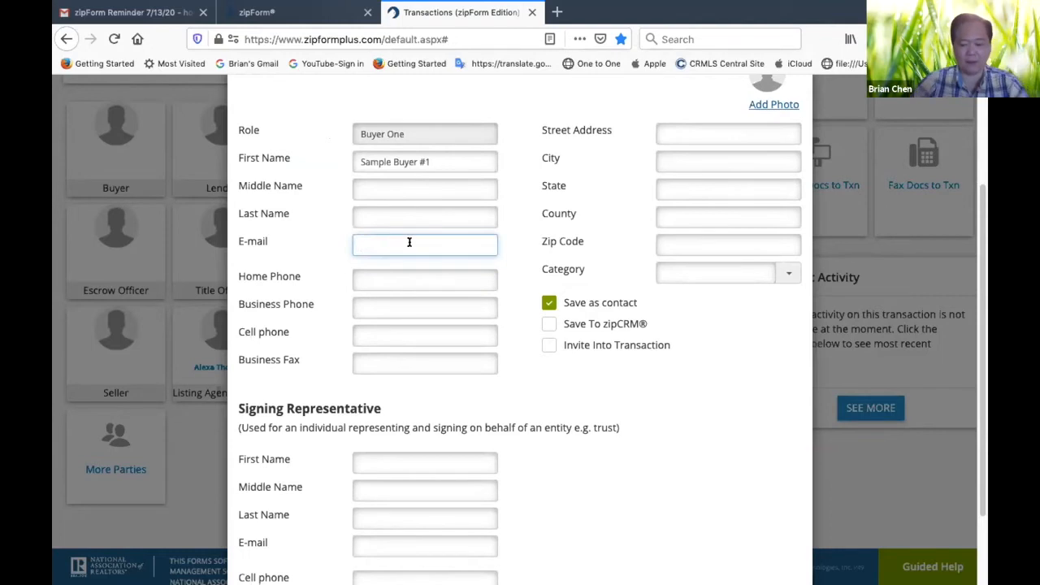
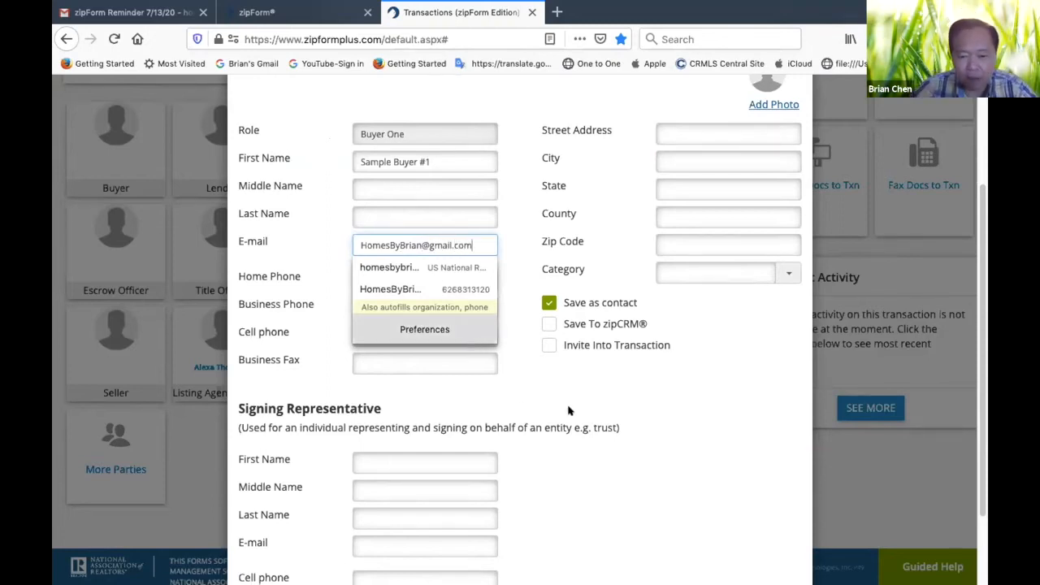
pyautogui.click(568, 411)
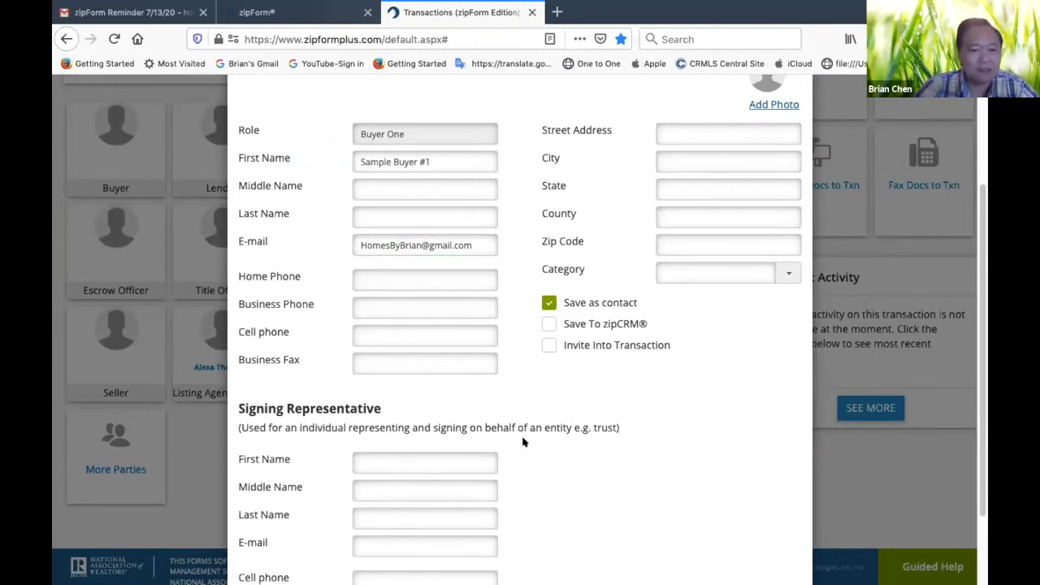
# Split Buyer One's name into first name "Sample Buyer" and last name "#1"
pyautogui.click(441, 159)
pyautogui.press('BackSpace')
pyautogui.press('BackSpace')
pyautogui.press('BackSpace')
pyautogui.press('BackSpace')
pyautogui.press('BackSpace')
pyautogui.press('BackSpace')
pyautogui.press('BackSpace')
pyautogui.press('BackSpace')
pyautogui.press('BackSpace')
pyautogui.press('BackSpace')
pyautogui.press('BackSpace')
pyautogui.press('BackSpace')
pyautogui.write('Sample Buyer')
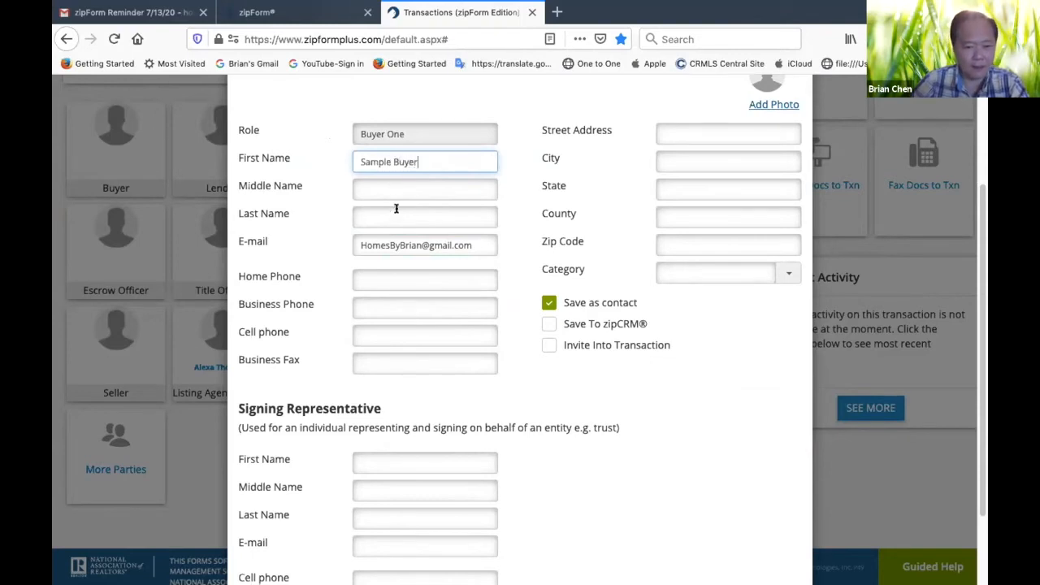
pyautogui.click(395, 214)
pyautogui.write('#1')
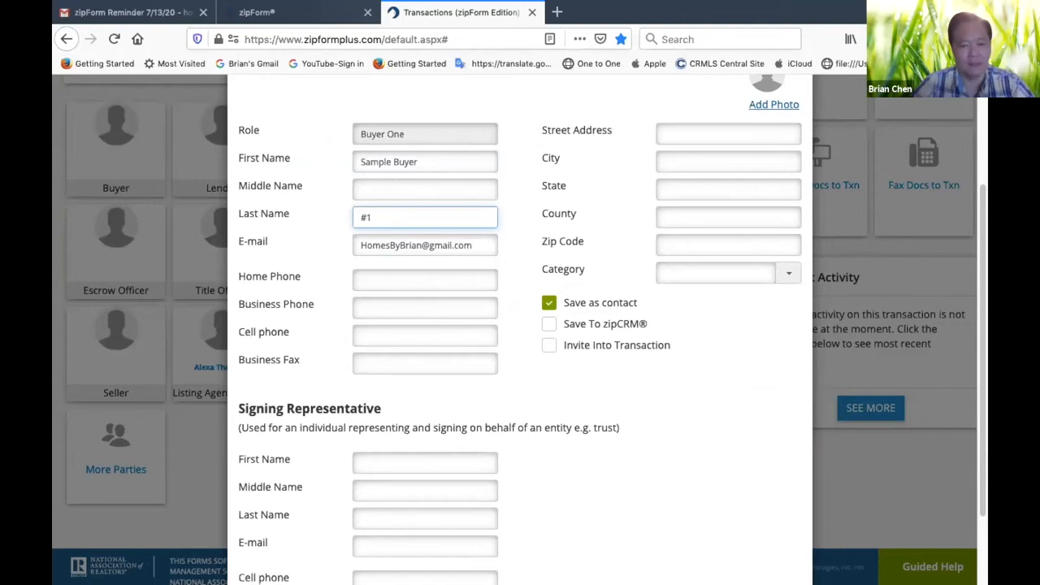
pyautogui.click(584, 394)
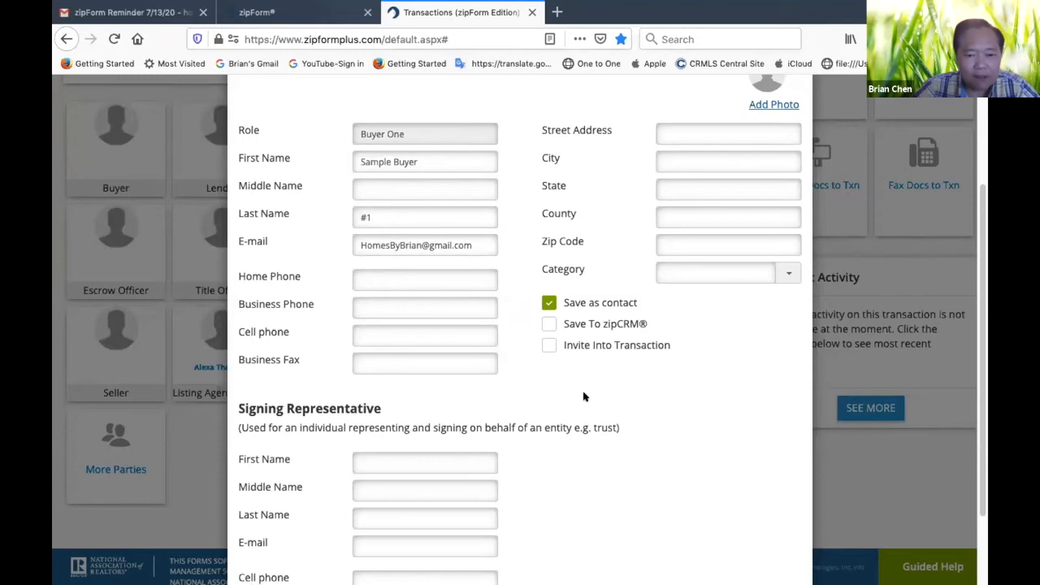
# Check the completed Buyer One details and save the party to the transaction
pyautogui.scroll(2, 583, 396)
pyautogui.scroll(-3, 583, 396)
pyautogui.scroll(3, 583, 396)
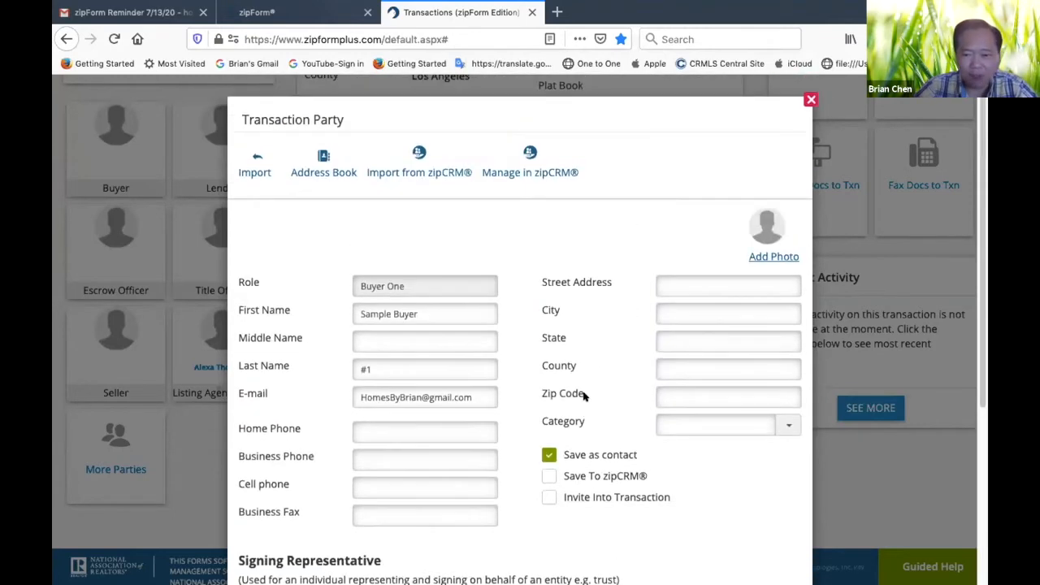
pyautogui.scroll(-3, 583, 396)
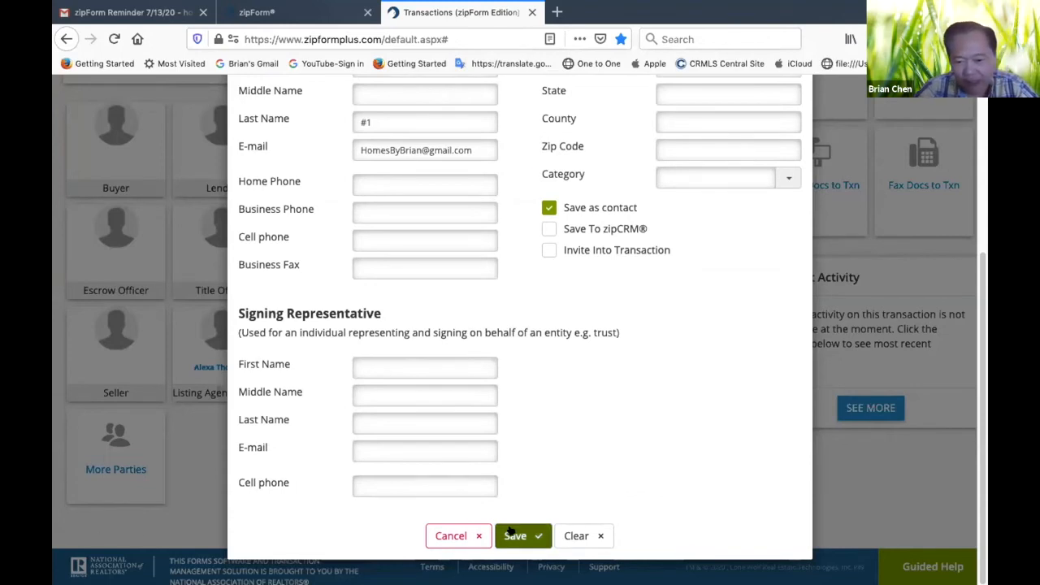
pyautogui.click(529, 547)
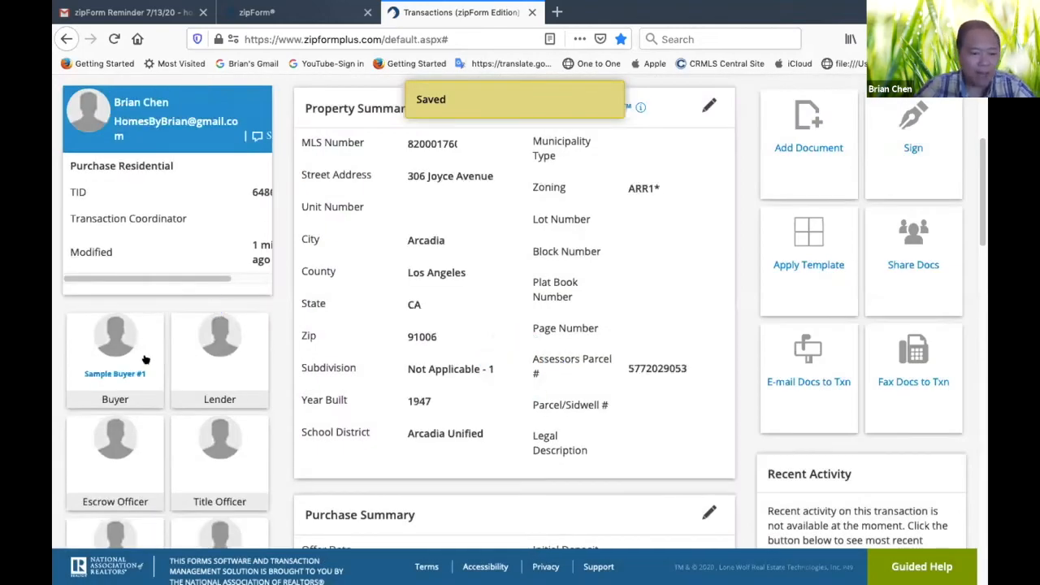
# Review the transaction summary, examining the party cards, property details and available transaction actions
pyautogui.scroll(-2, 218, 355)
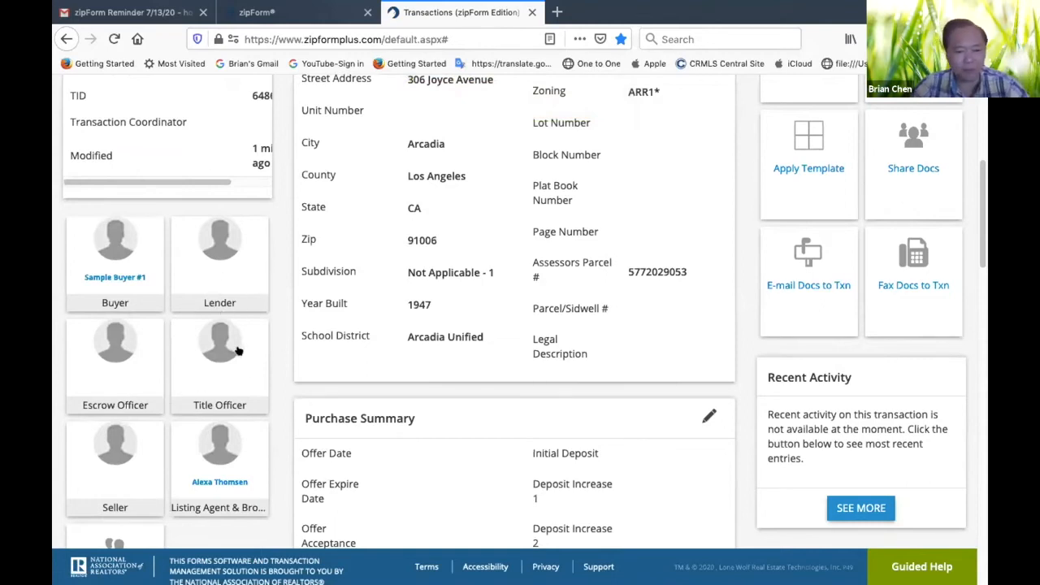
pyautogui.scroll(5, 524, 265)
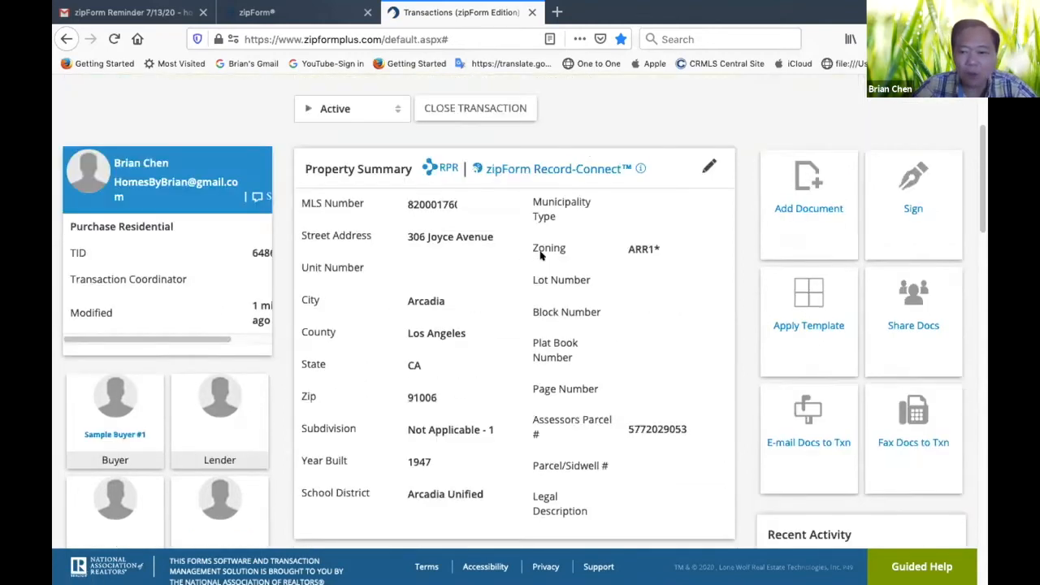
pyautogui.scroll(-4, 536, 259)
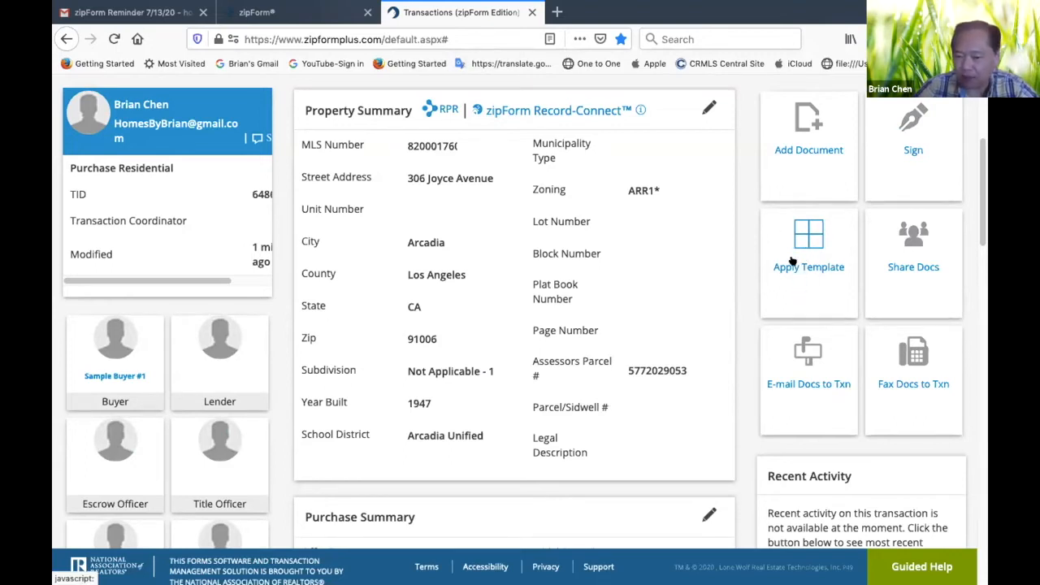
pyautogui.scroll(2, 607, 268)
pyautogui.scroll(3, 607, 268)
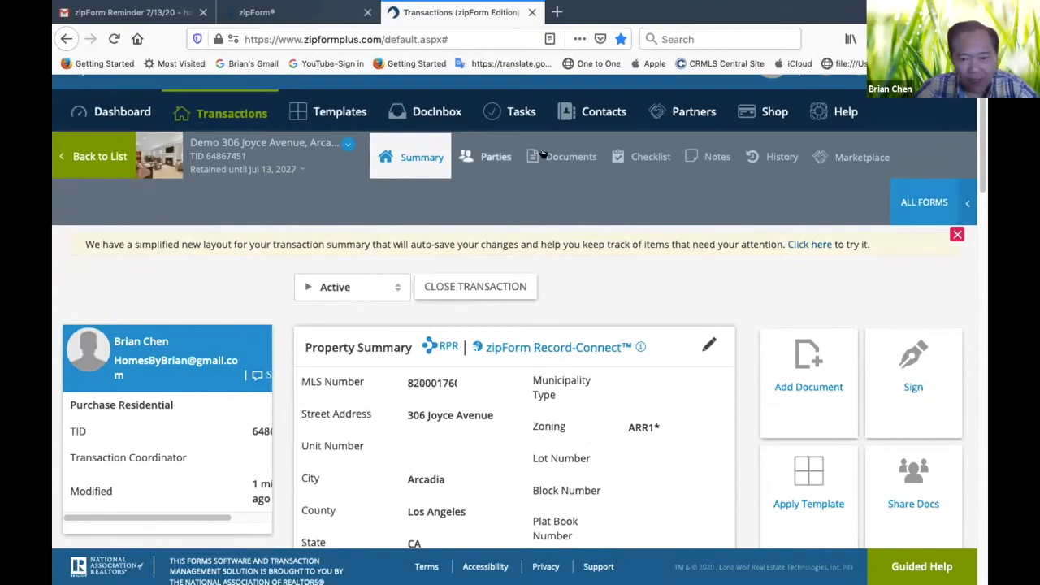
pyautogui.scroll(-3, 682, 383)
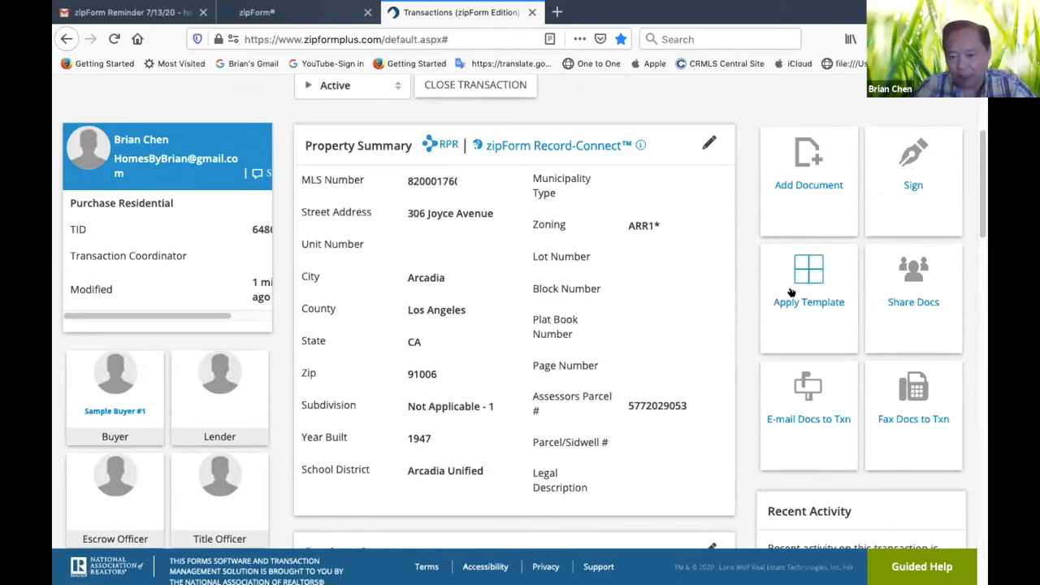
pyautogui.scroll(3, 784, 312)
pyautogui.scroll(-1, 618, 293)
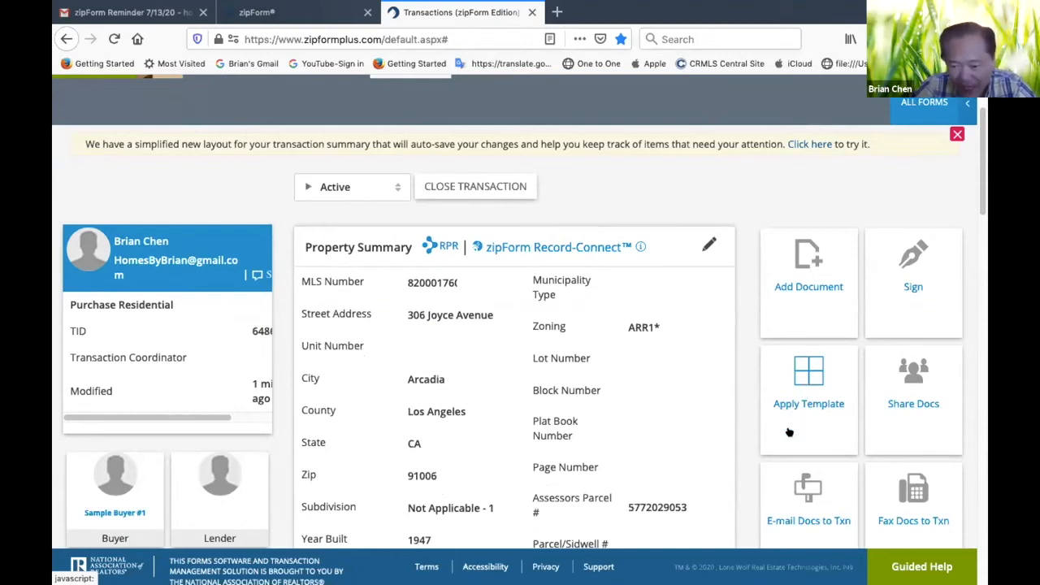
pyautogui.scroll(2, 733, 353)
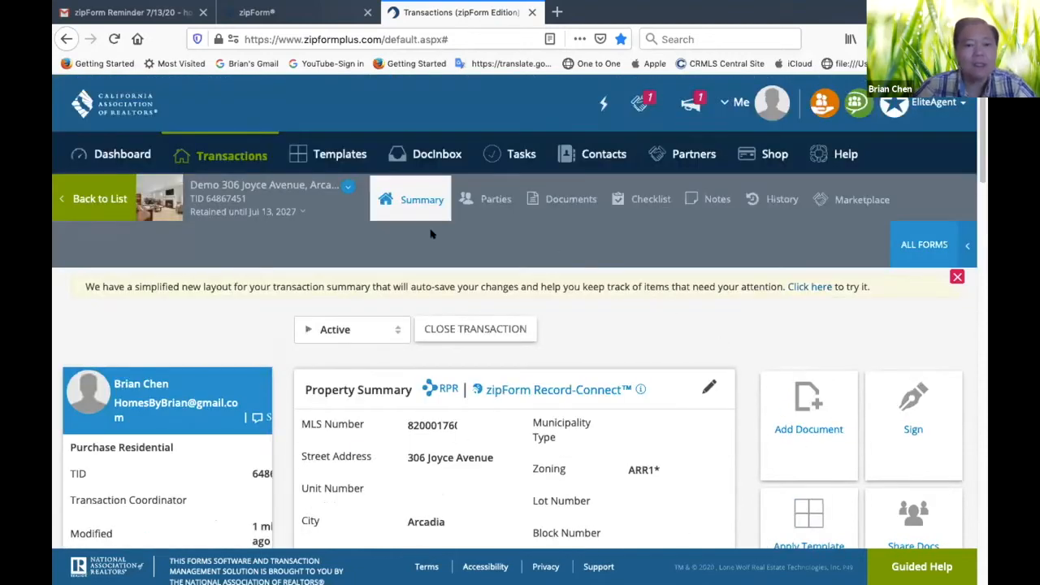
# Open the Residential Purchase Agreement from the transaction's documents
pyautogui.click(567, 200)
pyautogui.scroll(-3, 668, 360)
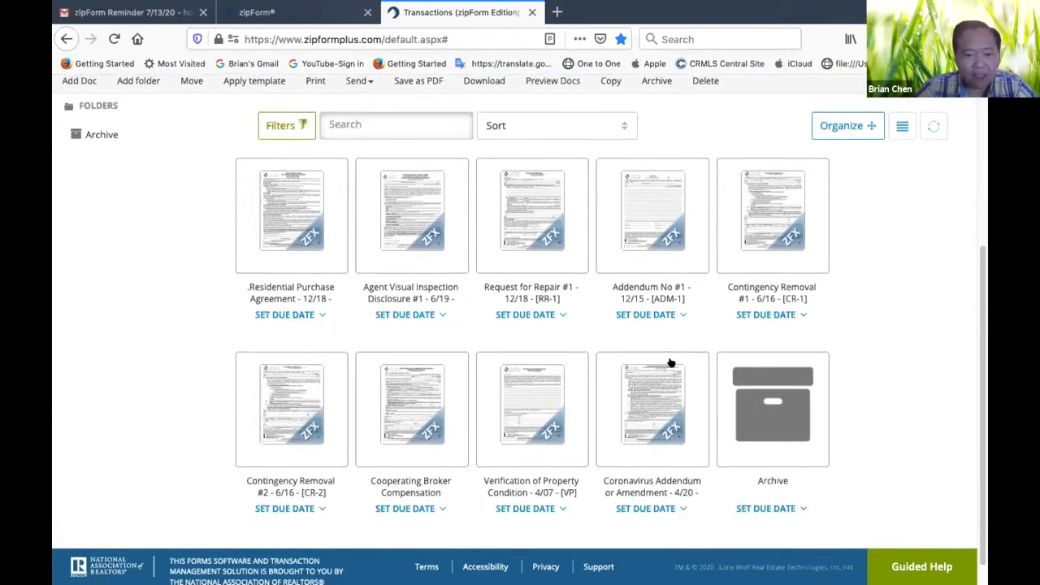
pyautogui.click(288, 221)
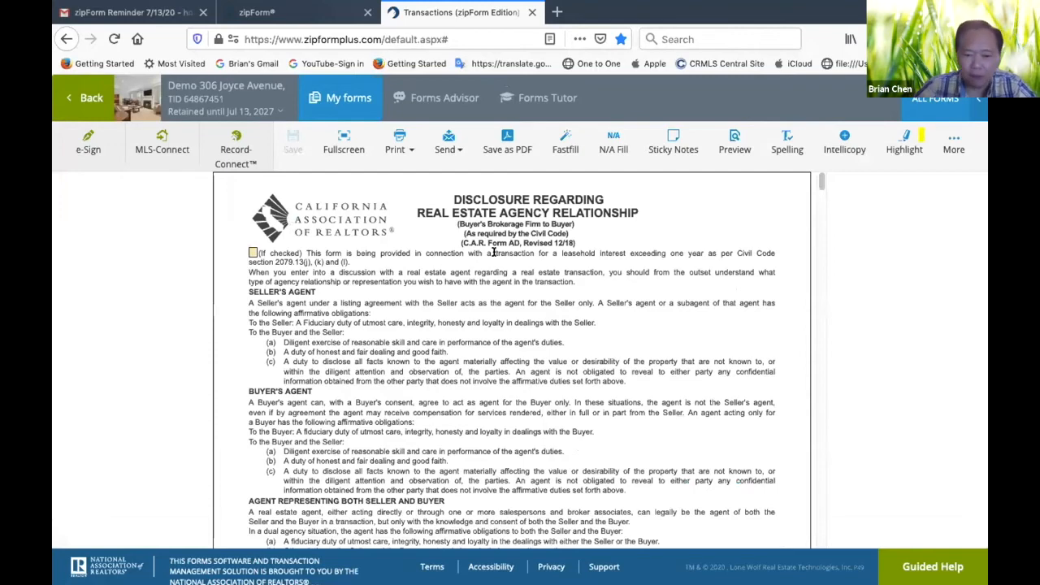
# Check the buyer, agent and property entries in the agency disclosure, multiple-representation and wire fraud advisory forms
pyautogui.scroll(-10, 493, 252)
pyautogui.scroll(2, 493, 252)
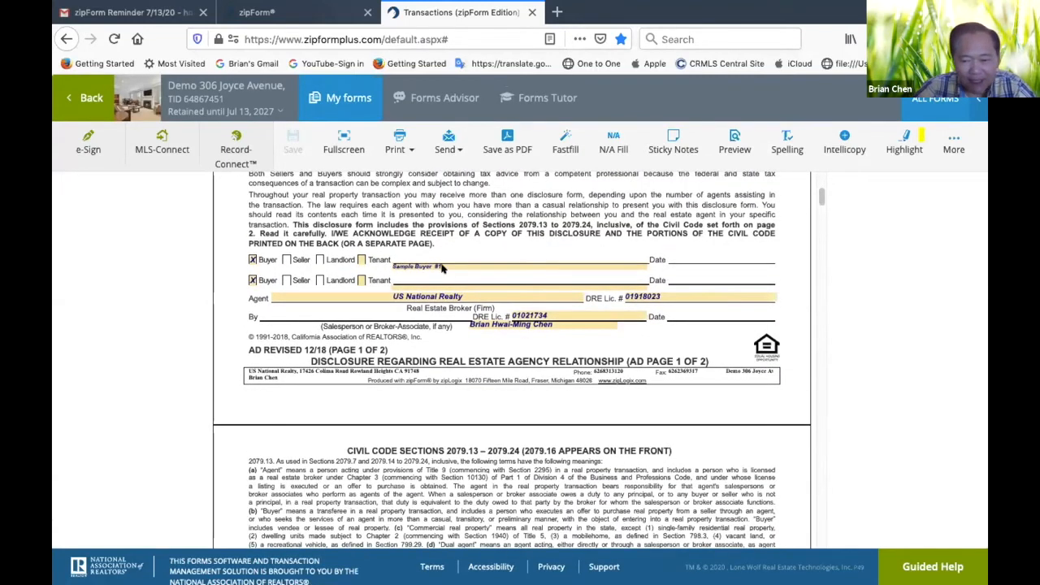
pyautogui.scroll(-10, 571, 359)
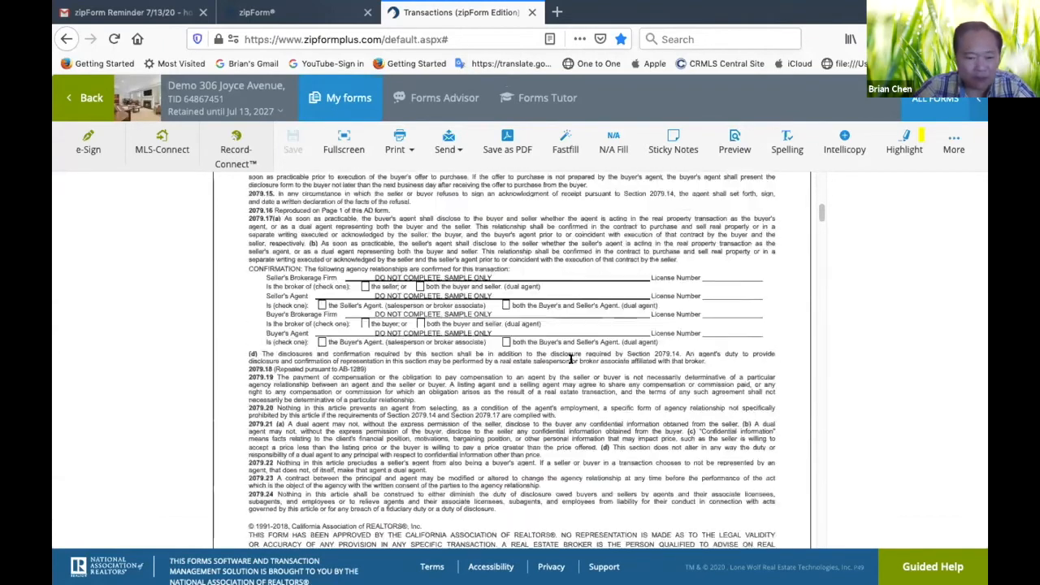
pyautogui.scroll(-7, 571, 358)
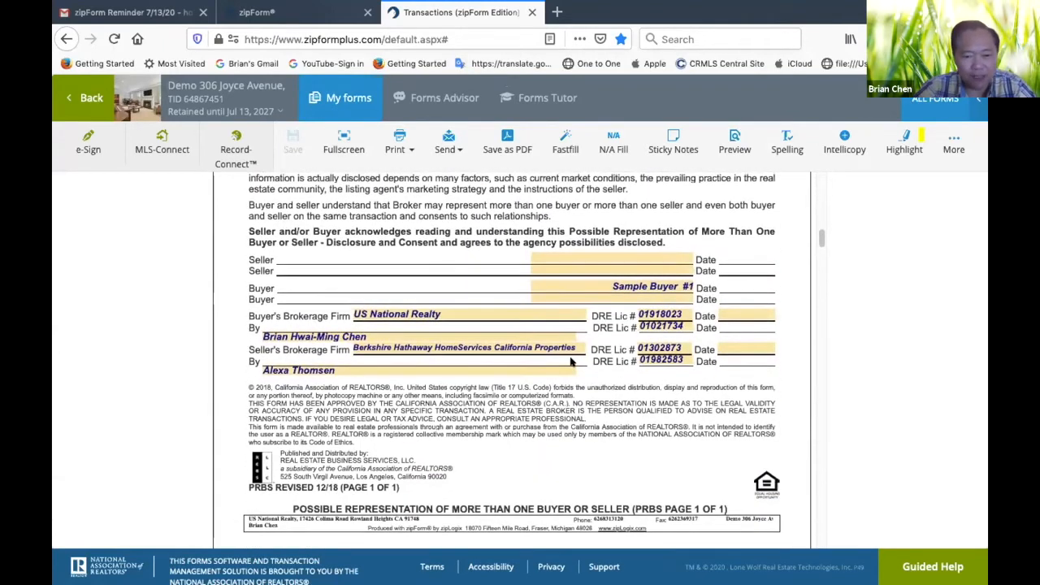
pyautogui.scroll(-10, 611, 333)
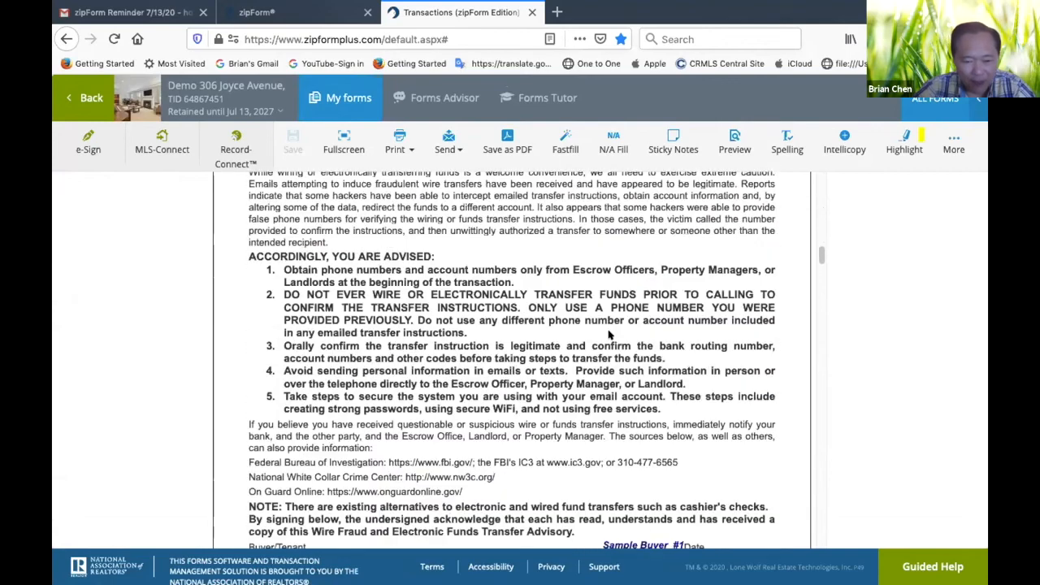
pyautogui.scroll(1, 608, 333)
pyautogui.scroll(-12, 609, 334)
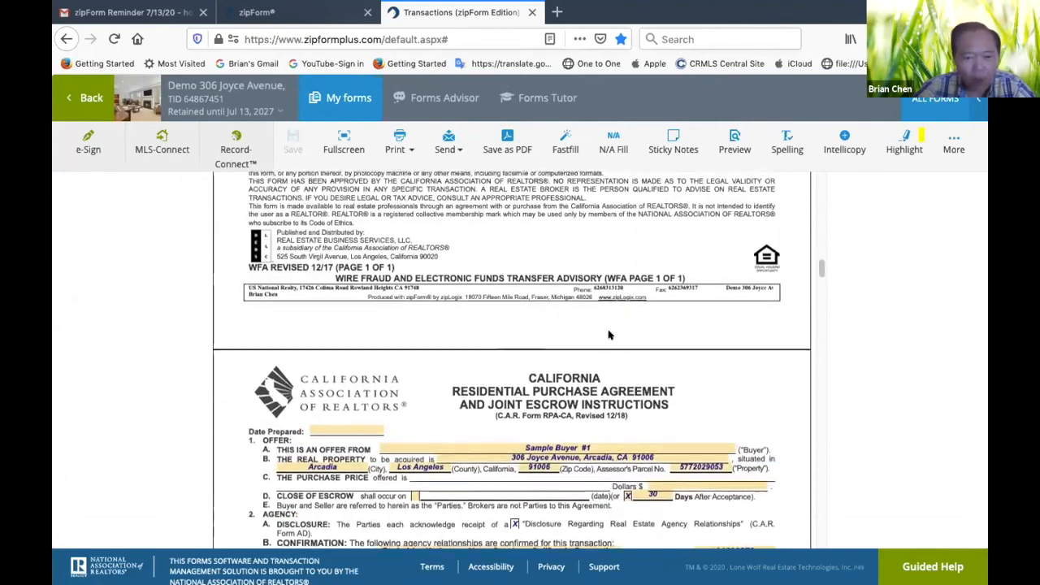
pyautogui.scroll(11, 609, 334)
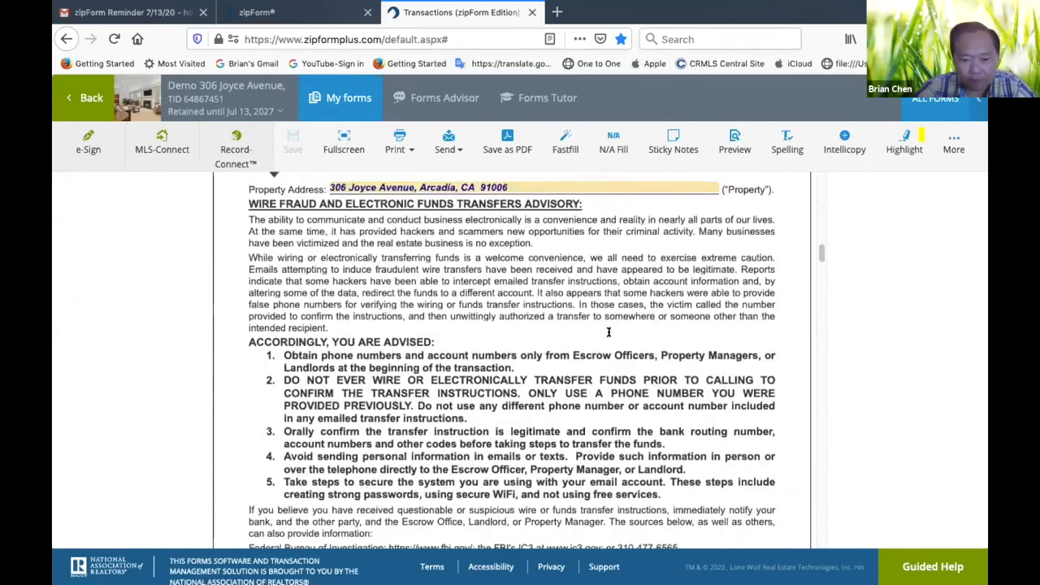
pyautogui.scroll(-10, 609, 334)
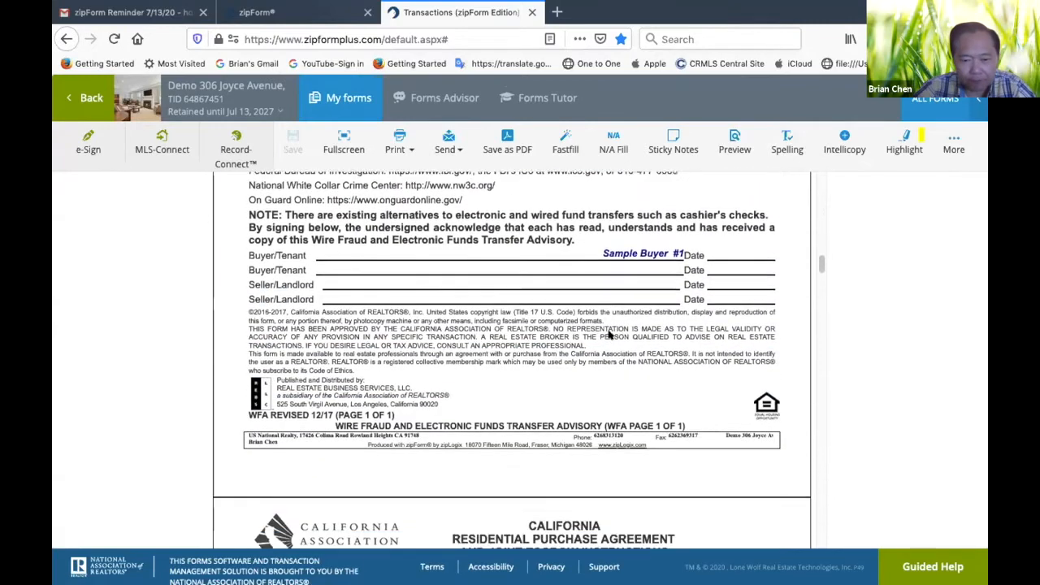
# Set the purchase price offered in the Residential Purchase Agreement's Offer section to 940000 dollars
pyautogui.scroll(-10, 609, 332)
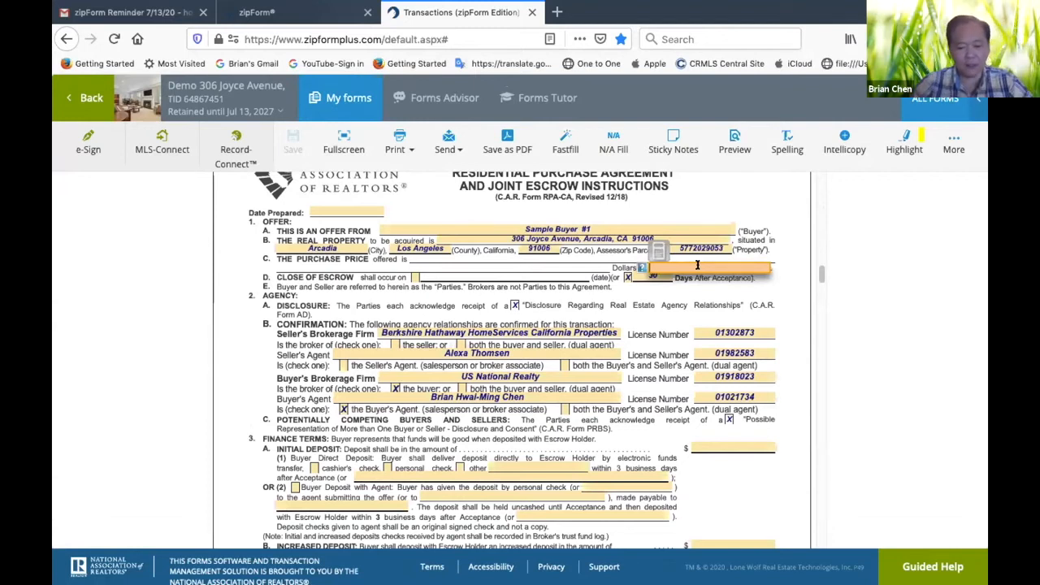
pyautogui.write('94')
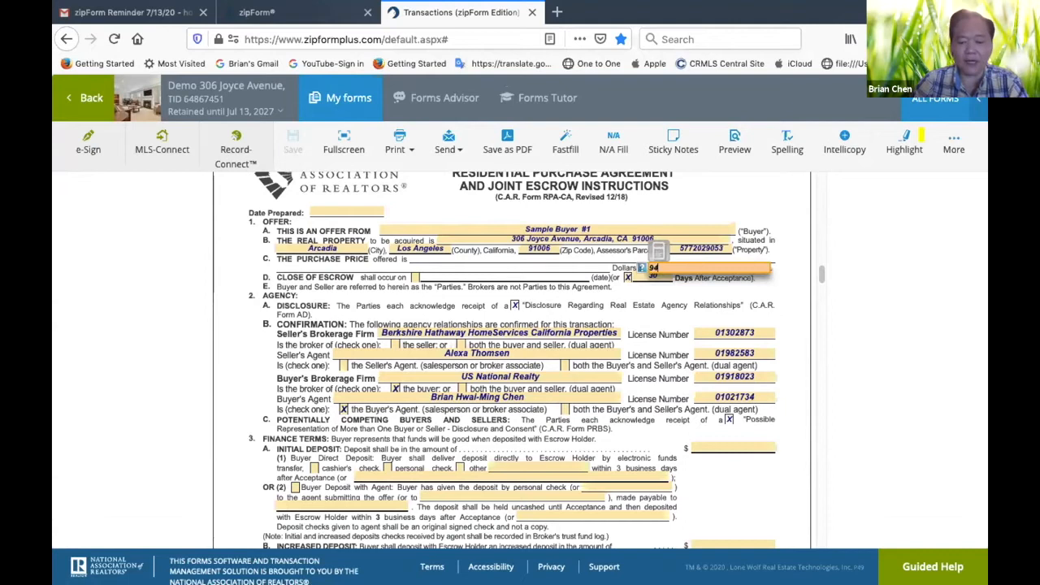
pyautogui.write('0000')
pyautogui.click(755, 313)
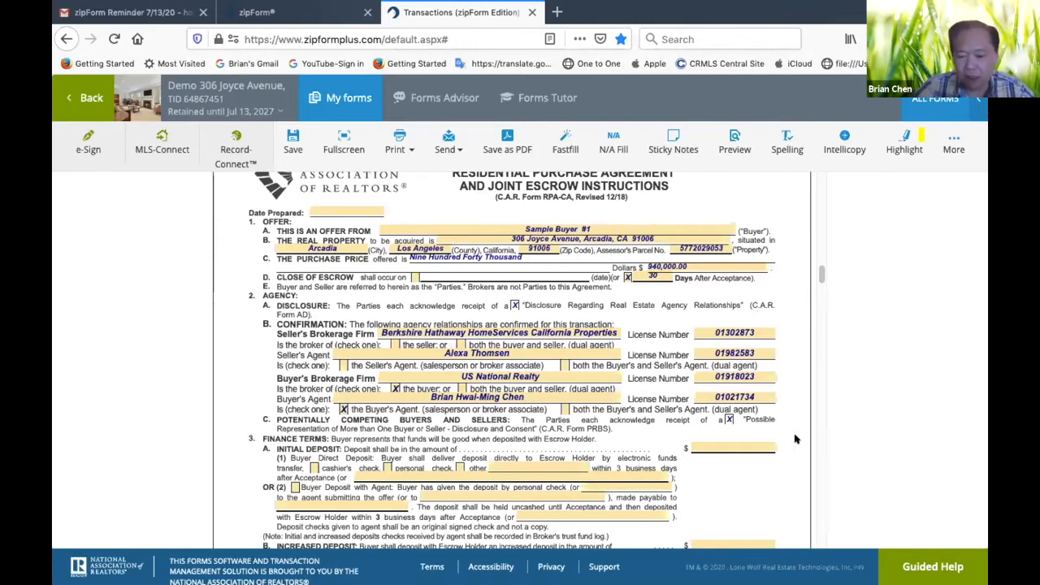
# Set the initial deposit under Finance Terms to 28200 dollars
pyautogui.click(736, 440)
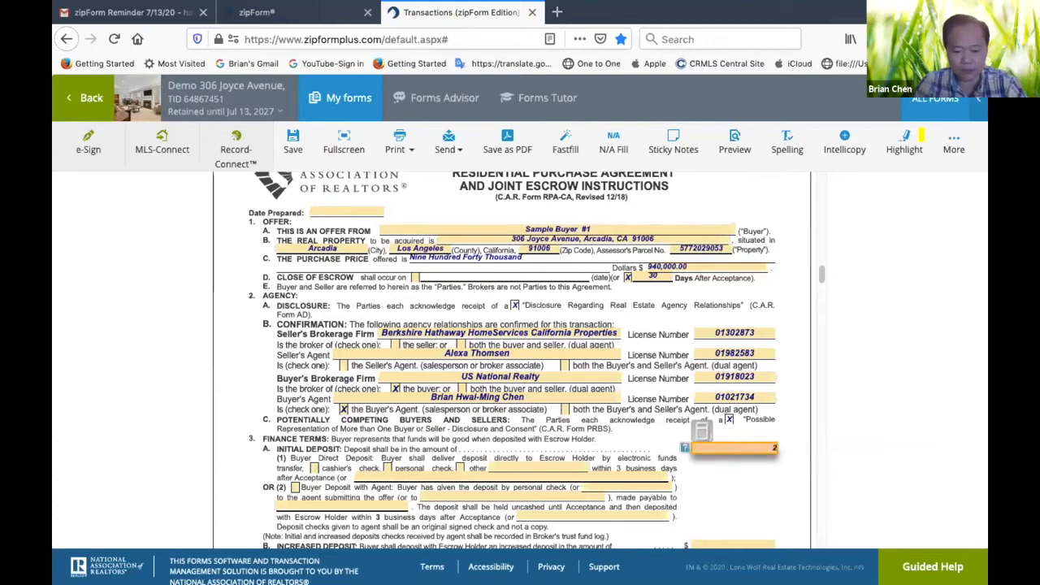
pyautogui.write('28,200')
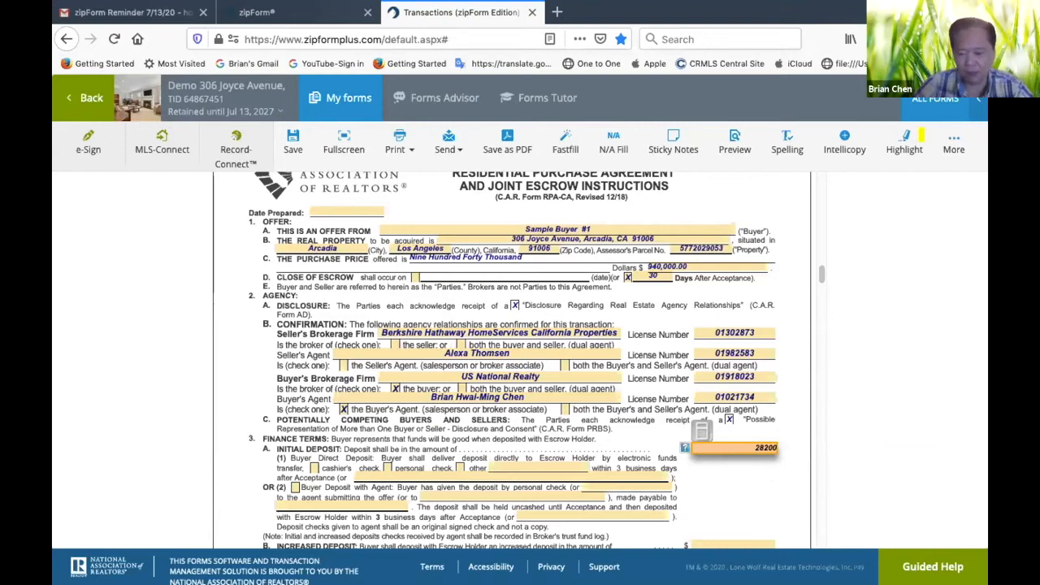
pyautogui.click(769, 485)
# Set the first loan's maximum fixed interest rate to 4.625%
pyautogui.scroll(-4, 581, 404)
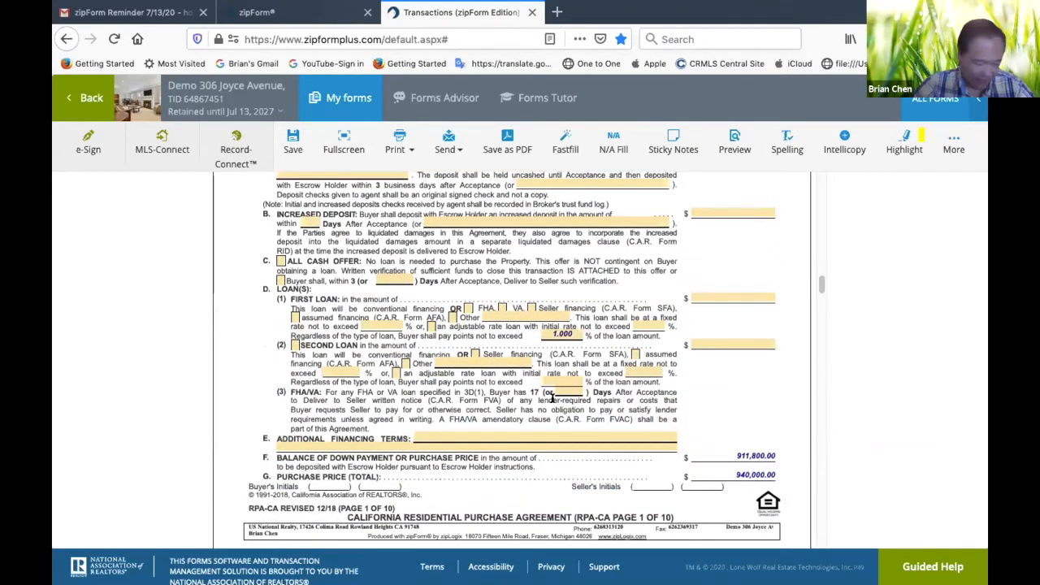
pyautogui.click(377, 323)
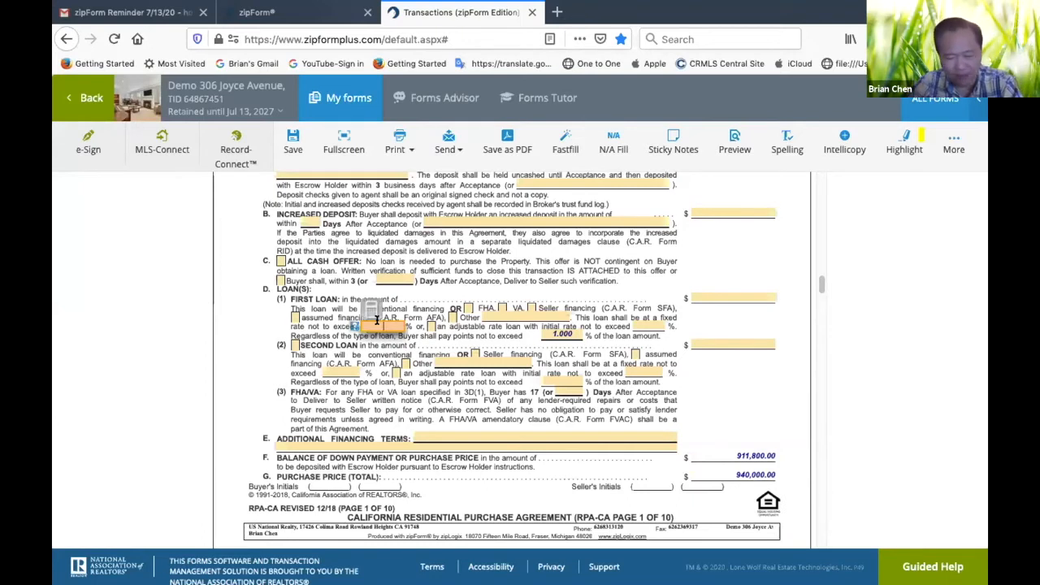
pyautogui.write('4.625')
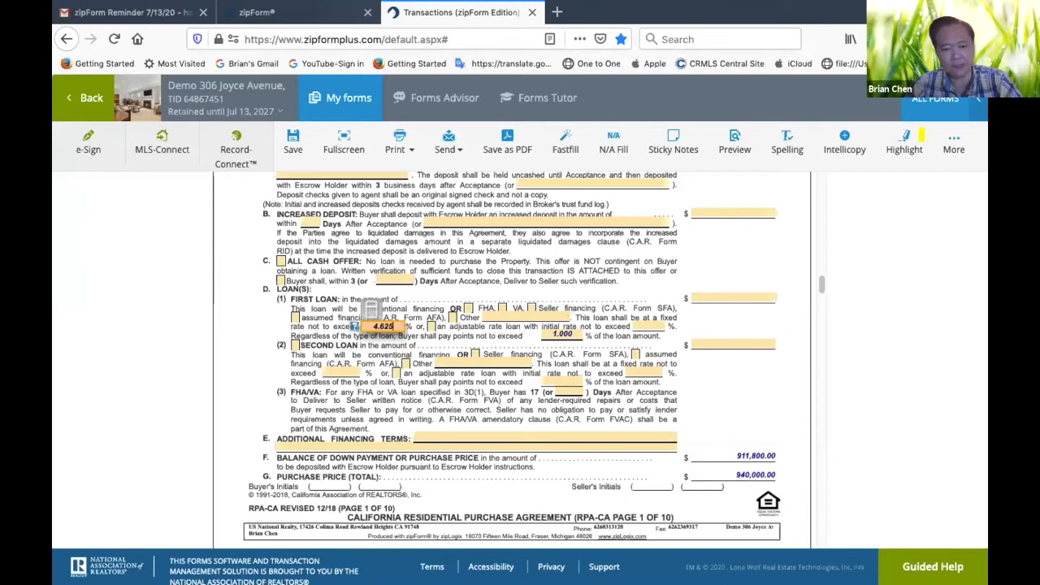
pyautogui.click(504, 340)
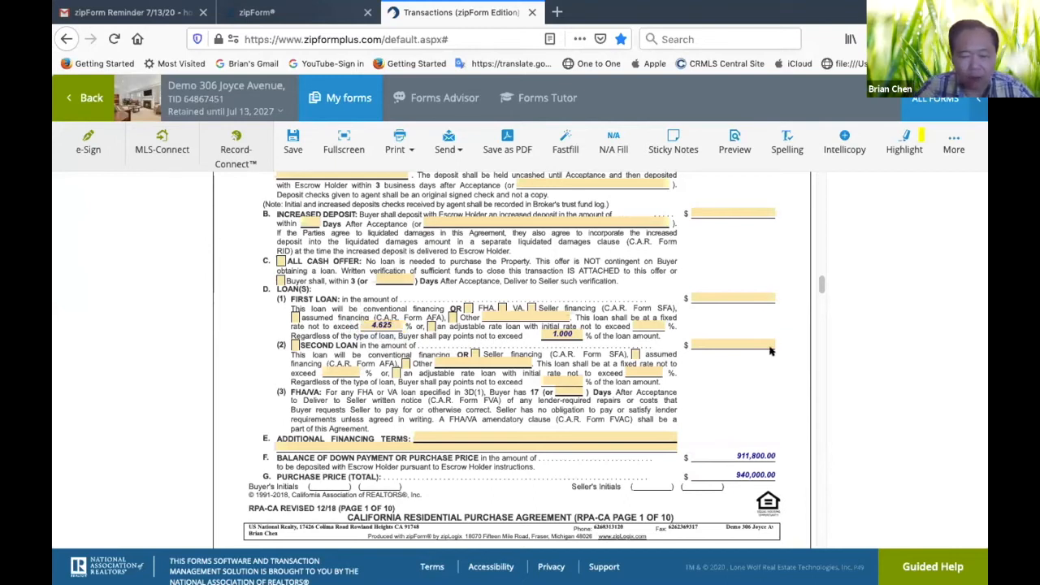
# Open the first loan's dollar amount for entry
pyautogui.click(727, 296)
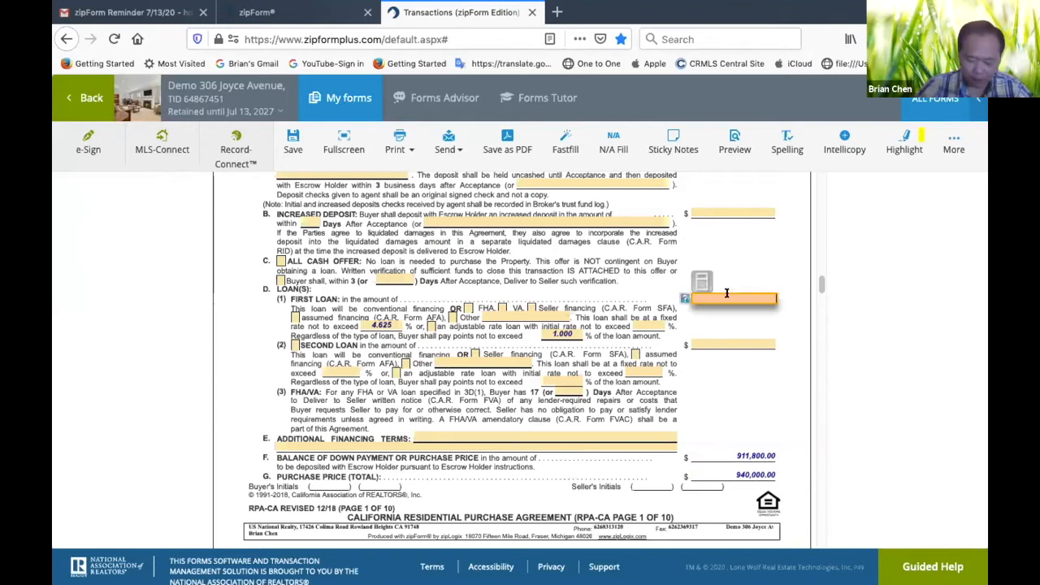
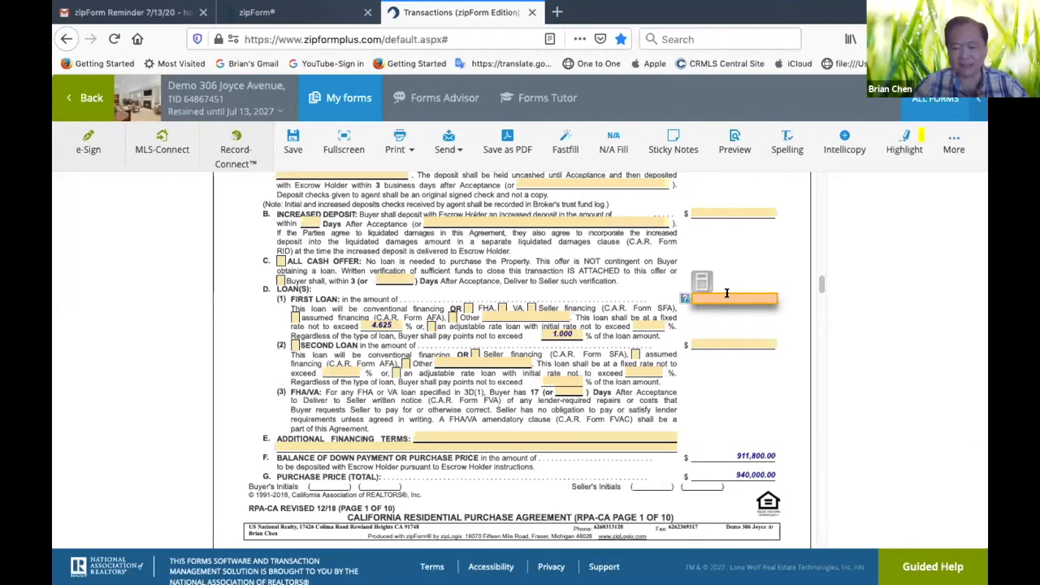
# Set the first loan amount to 658,000 dollars and check the down payment balance against the purchase price
pyautogui.write('000')
pyautogui.click(783, 371)
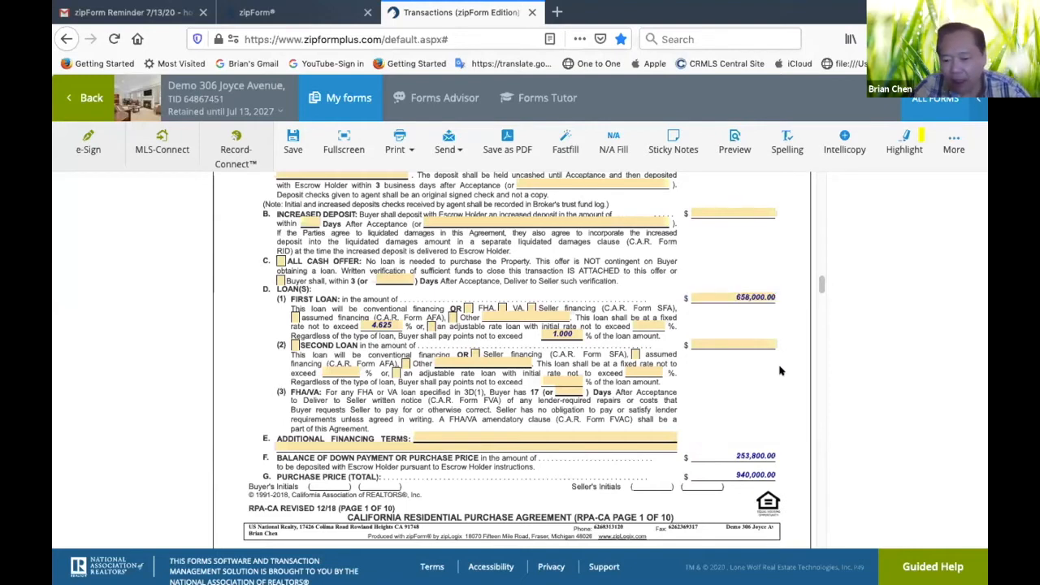
pyautogui.scroll(-2, 779, 365)
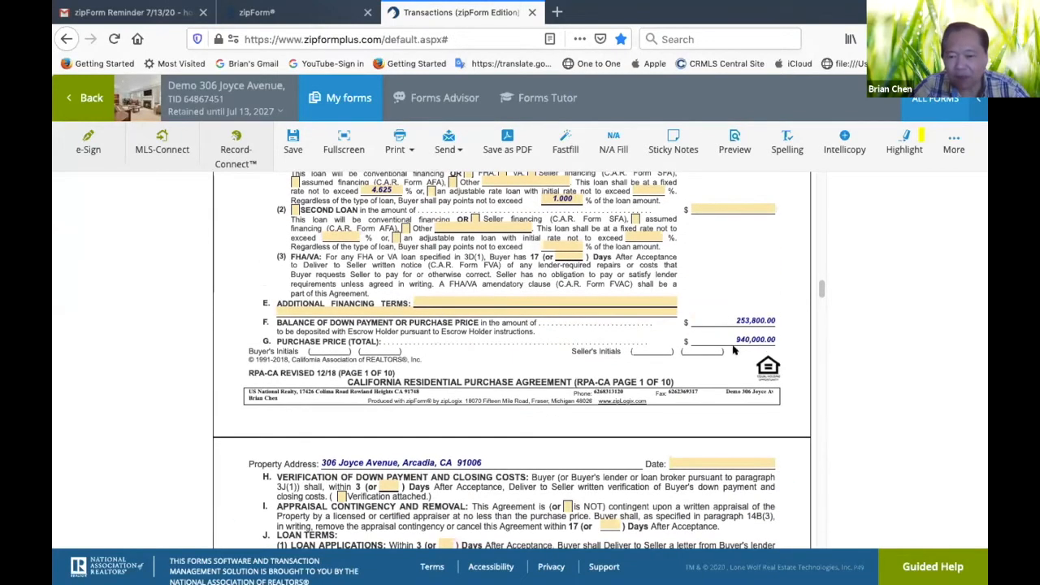
pyautogui.scroll(5, 733, 298)
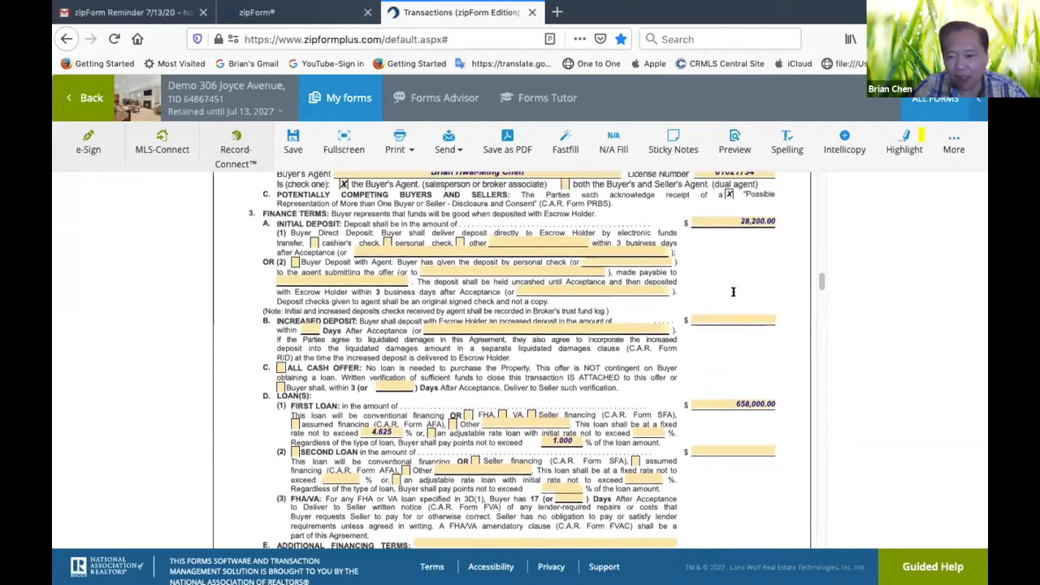
pyautogui.scroll(-4, 772, 363)
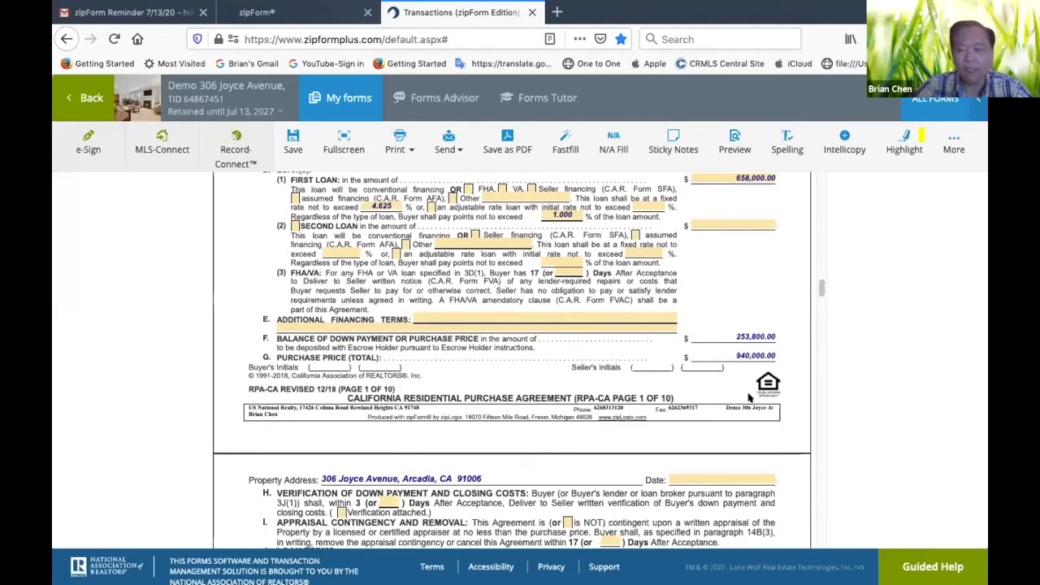
# Inspect the Additional Financing Terms field in the Finance Terms section, leaving it blank
pyautogui.scroll(-3, 745, 383)
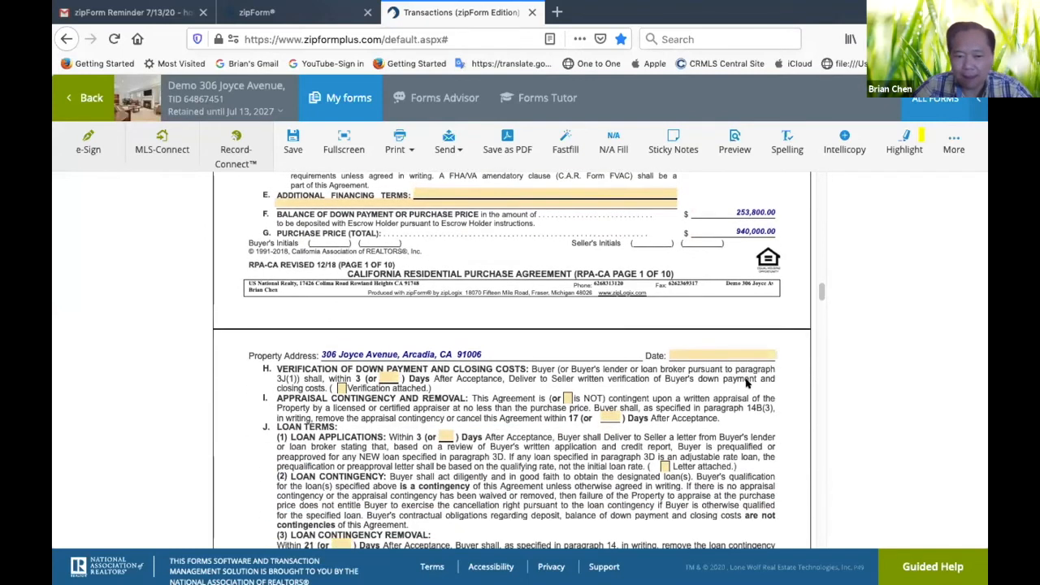
pyautogui.scroll(-1, 746, 383)
pyautogui.scroll(2, 536, 269)
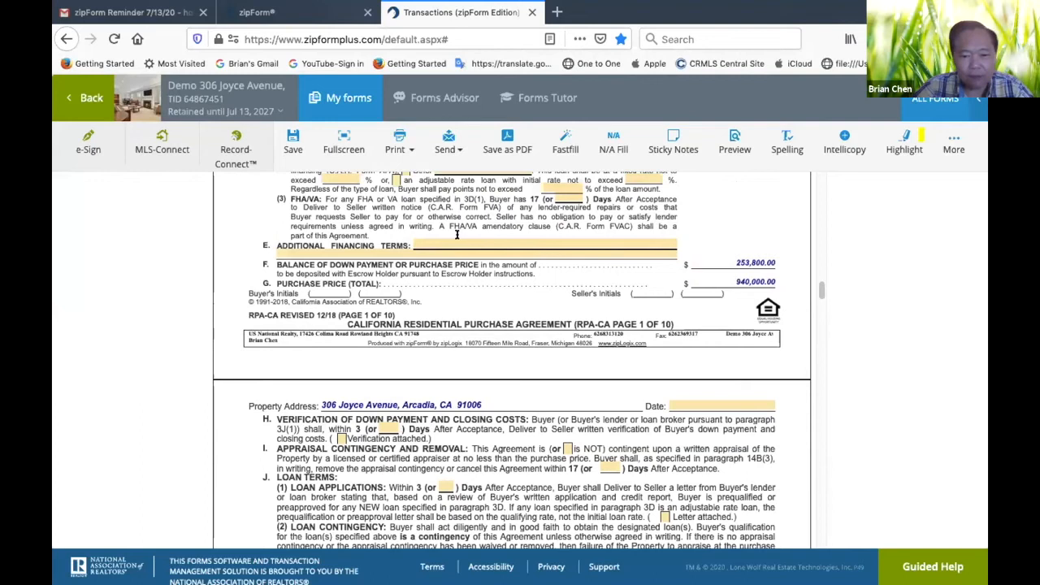
pyautogui.click(457, 243)
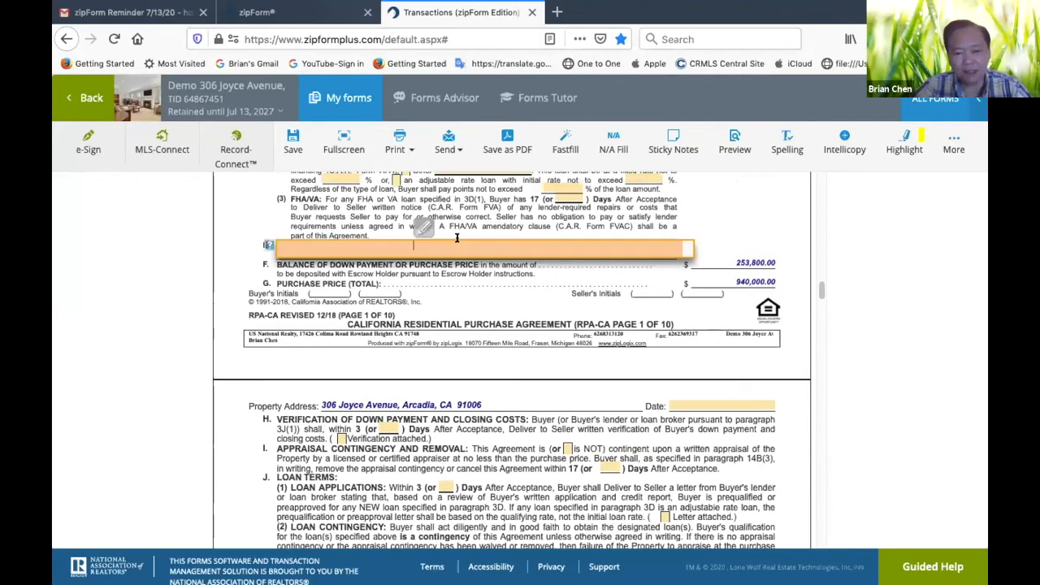
pyautogui.click(524, 289)
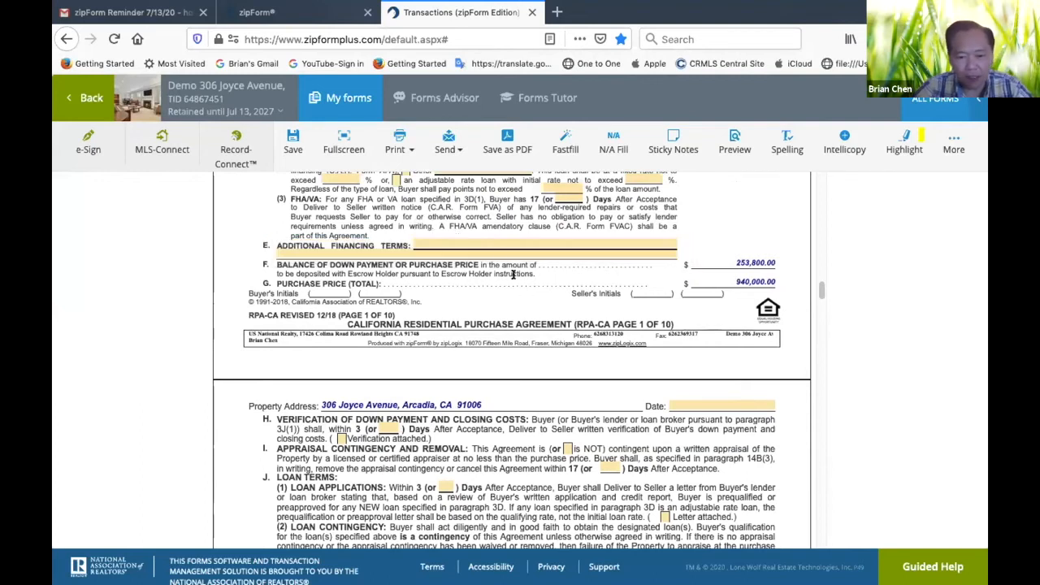
pyautogui.click(502, 239)
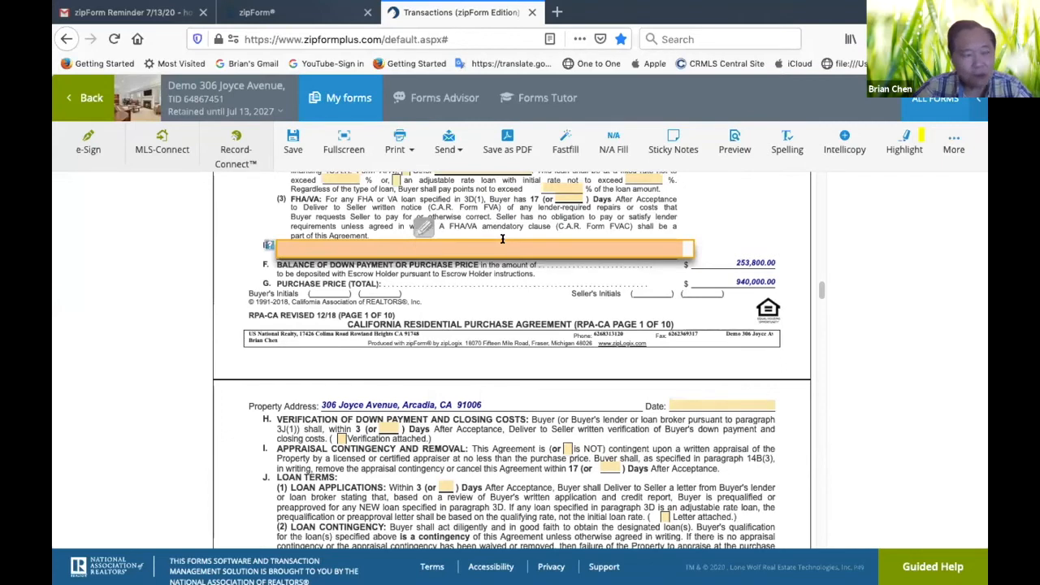
pyautogui.click(576, 311)
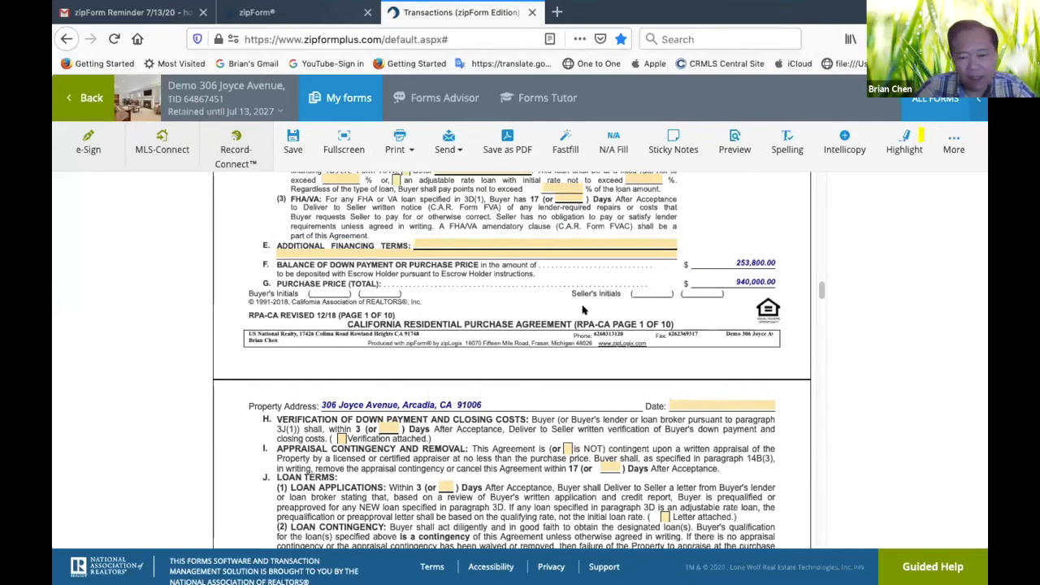
# Mark the down payment verification as attached and set the agreement date to July 13, 2020
pyautogui.scroll(-2, 644, 379)
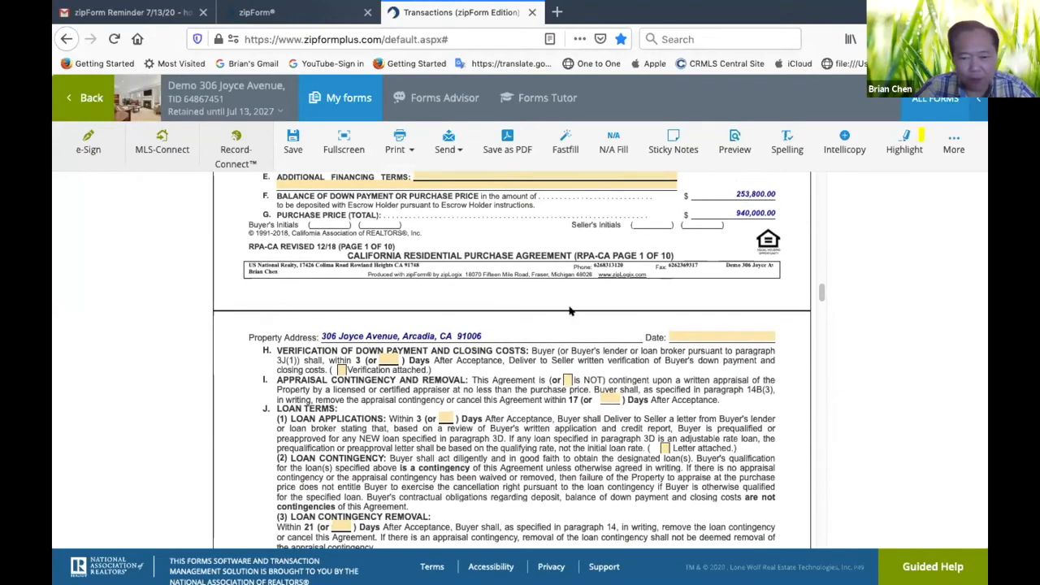
pyautogui.click(340, 370)
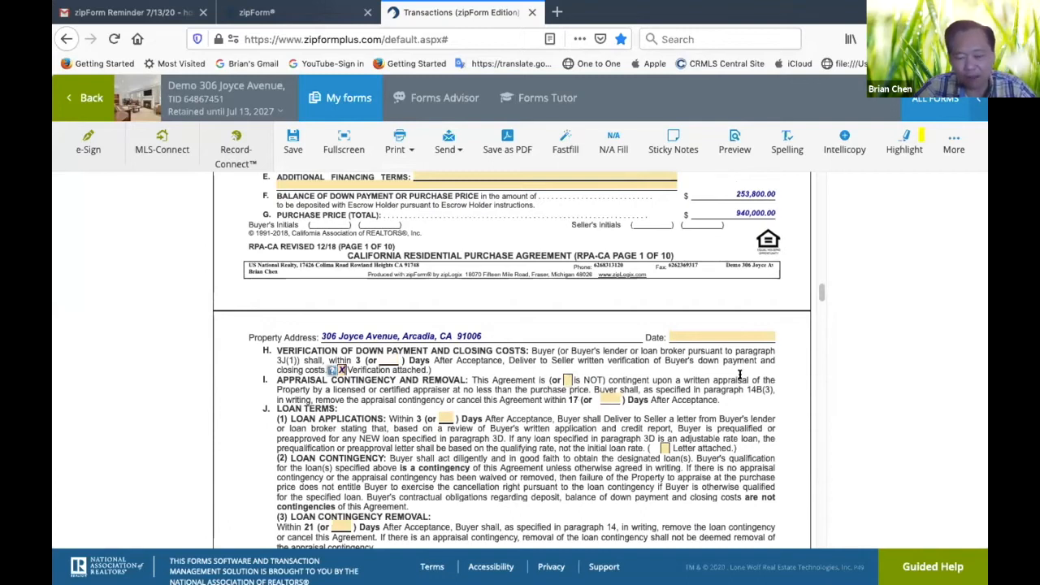
pyautogui.click(727, 336)
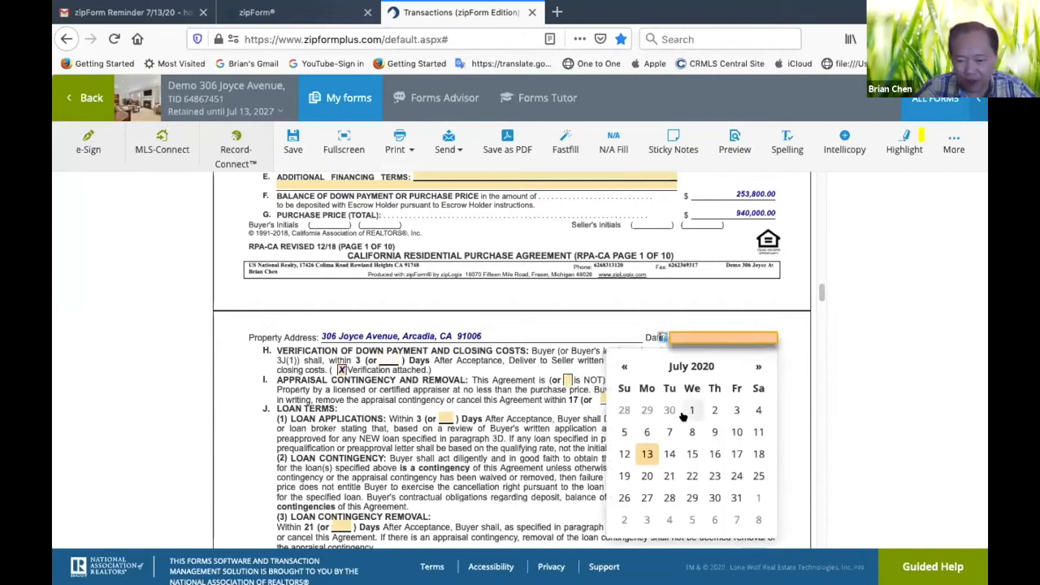
pyautogui.click(646, 454)
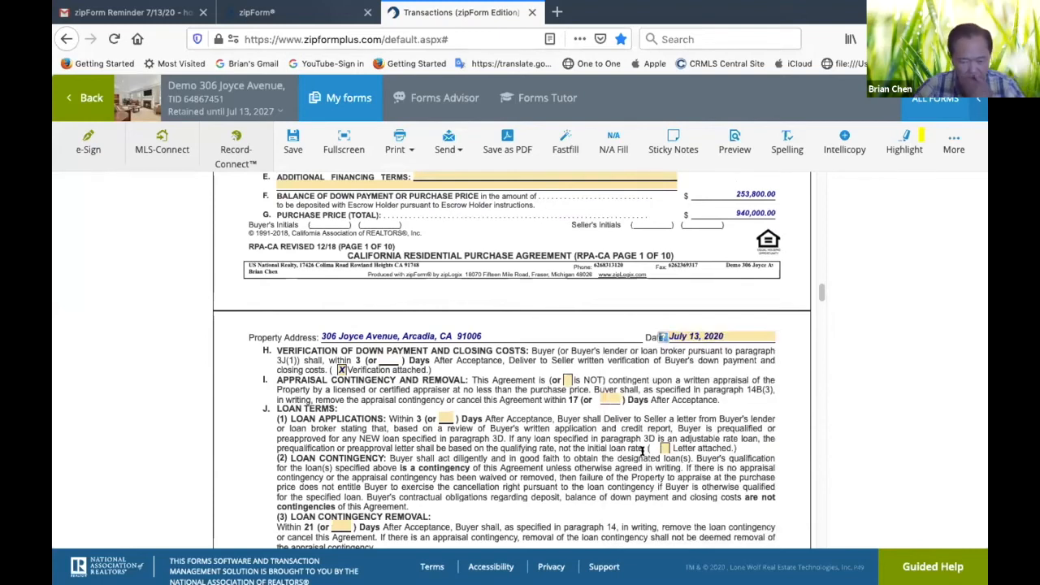
# Review the agreement's prepared date, addenda and advisories, cost allocation and included items, through to the Acceptance of Offer section
pyautogui.scroll(10, 696, 396)
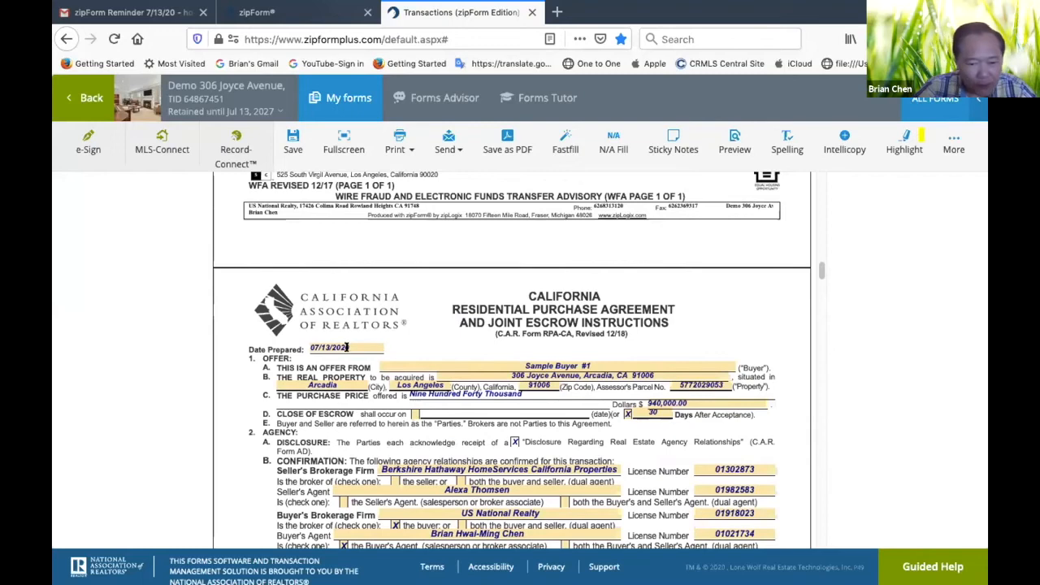
pyautogui.scroll(-5, 651, 441)
pyautogui.scroll(-5, 652, 441)
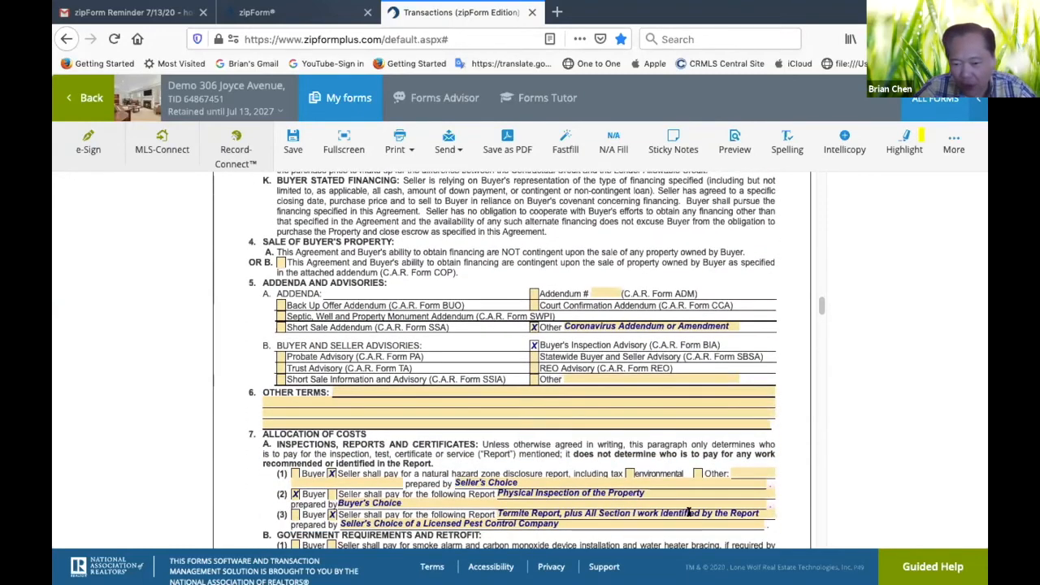
pyautogui.scroll(-4, 726, 431)
pyautogui.scroll(4, 711, 410)
pyautogui.scroll(-3, 711, 407)
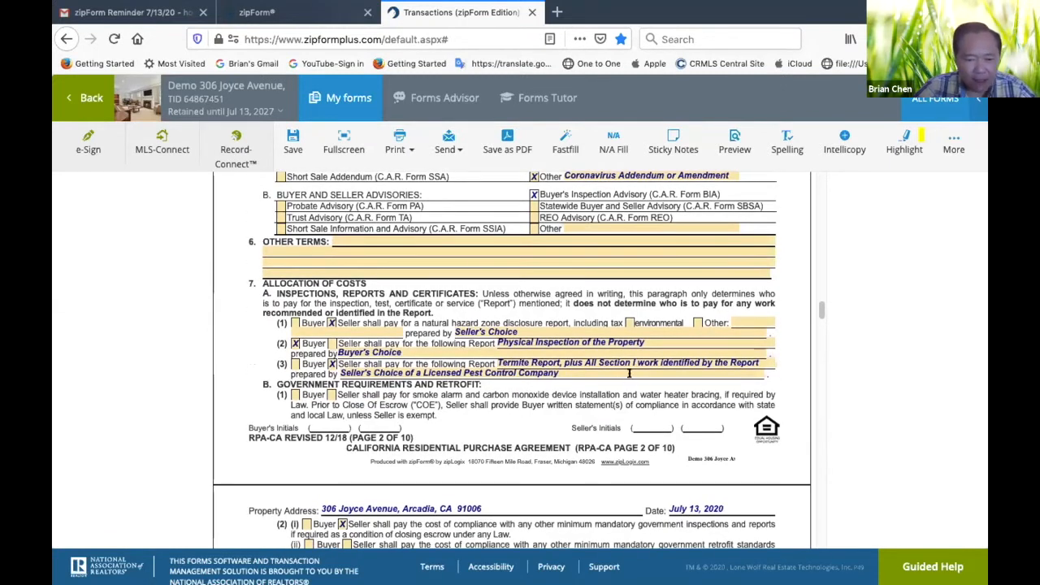
pyautogui.scroll(-5, 678, 421)
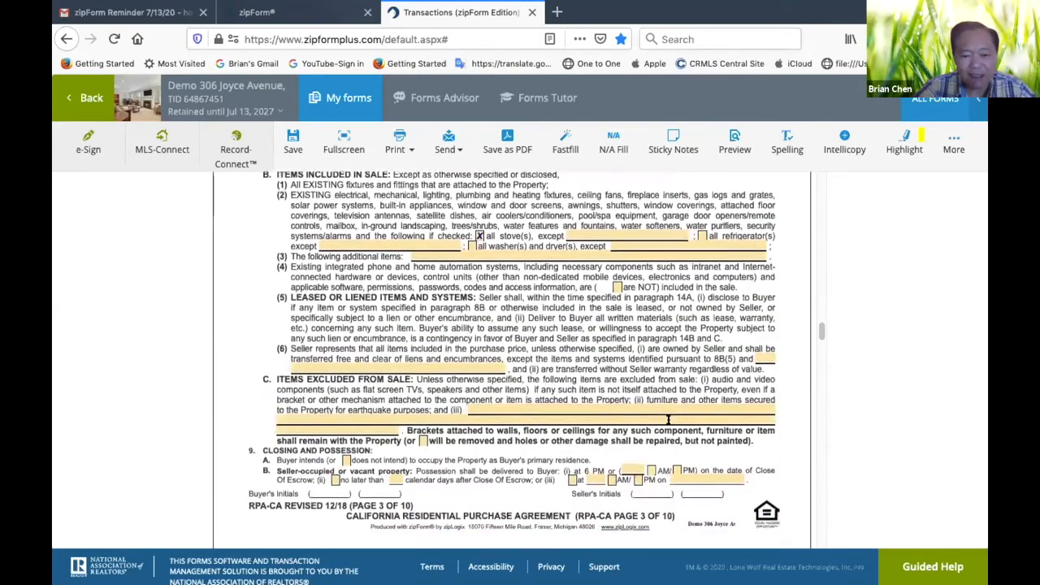
pyautogui.scroll(-12, 668, 419)
pyautogui.scroll(-15, 667, 419)
pyautogui.scroll(20, 668, 426)
pyautogui.scroll(-20, 668, 419)
pyautogui.scroll(-20, 668, 419)
pyautogui.scroll(20, 668, 419)
pyautogui.scroll(10, 668, 420)
pyautogui.scroll(-2, 442, 385)
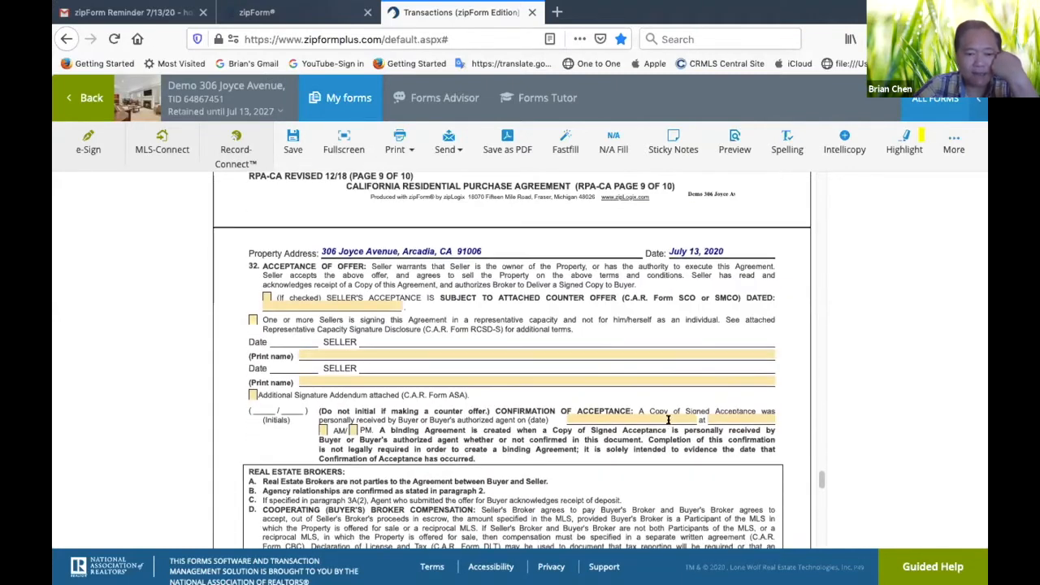
# Enter Demo Seller #1 as the first seller's printed name under Acceptance of Offer
pyautogui.click(440, 348)
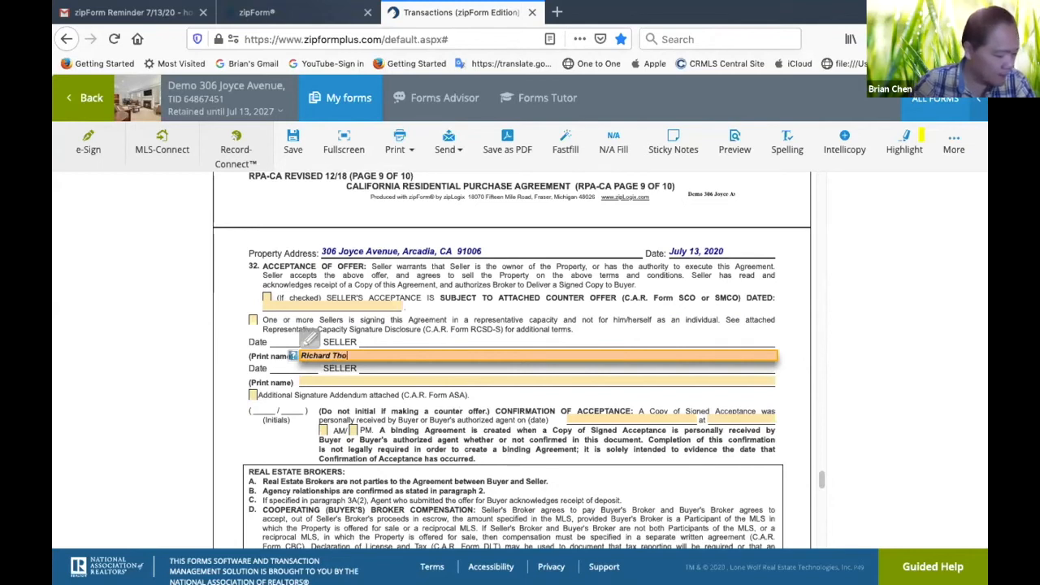
pyautogui.press('BackSpace')
pyautogui.press('BackSpace')
pyautogui.press('BackSpace')
pyautogui.press('BackSpace')
pyautogui.press('BackSpace')
pyautogui.press('BackSpace')
pyautogui.press('BackSpace')
pyautogui.press('BackSpace')
pyautogui.press('BackSpace')
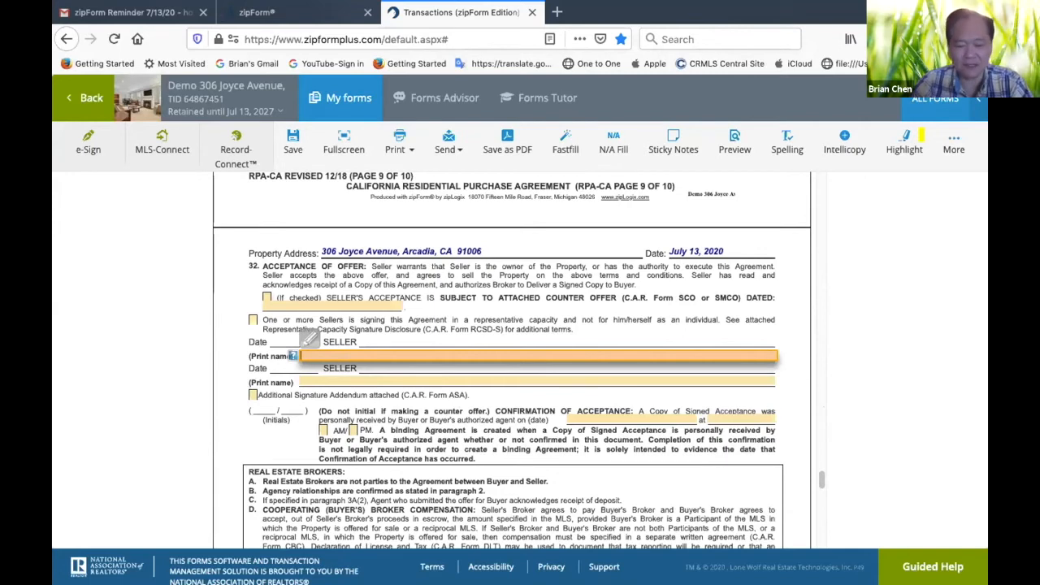
pyautogui.write('Demo')
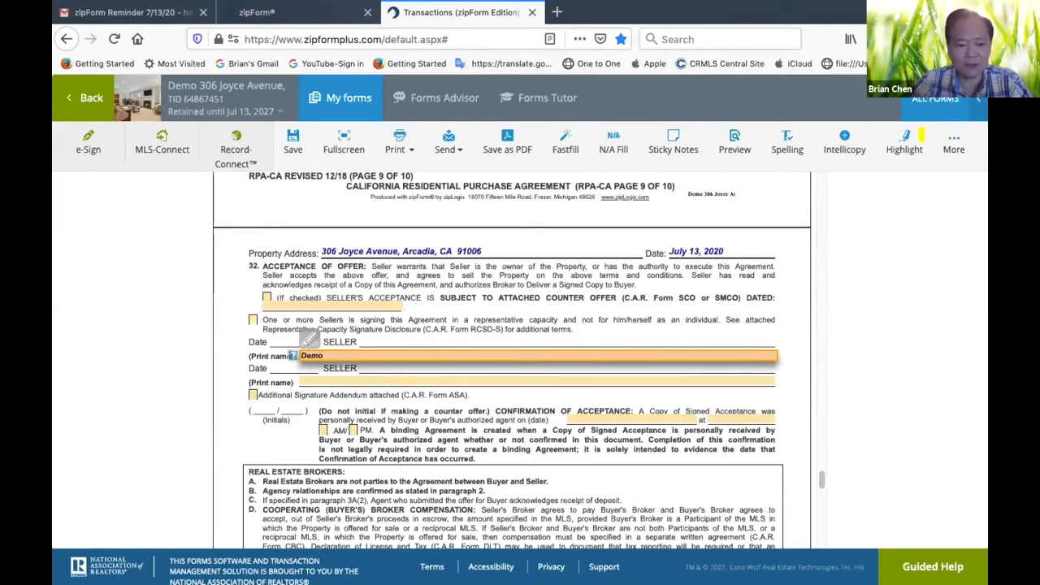
pyautogui.write(' Seller #1')
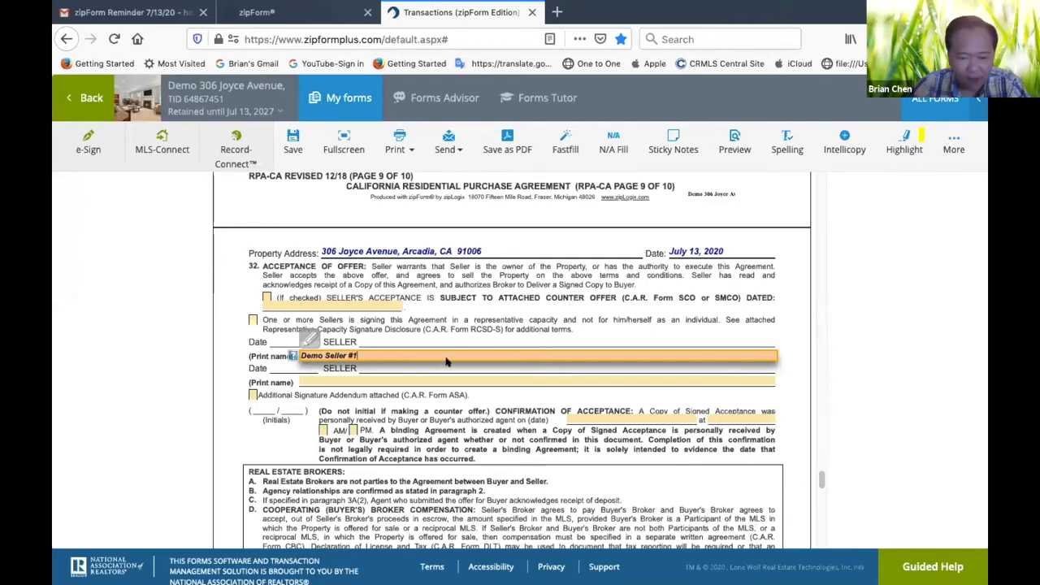
# Enter Demo Seller #2 as the second seller's printed name under Acceptance of Offer
pyautogui.click(433, 379)
pyautogui.write('De')
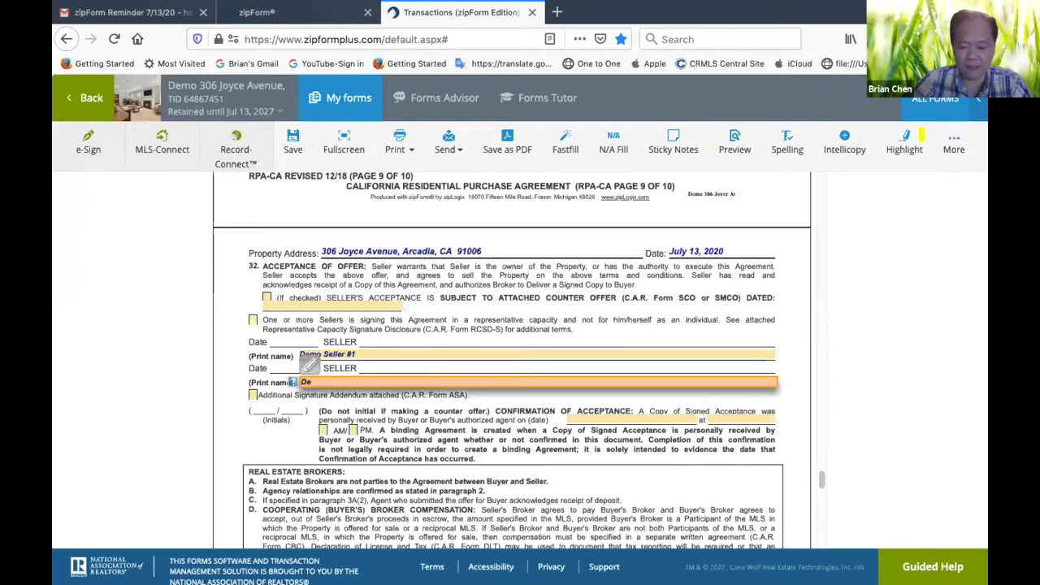
pyautogui.write('mo Seller ')
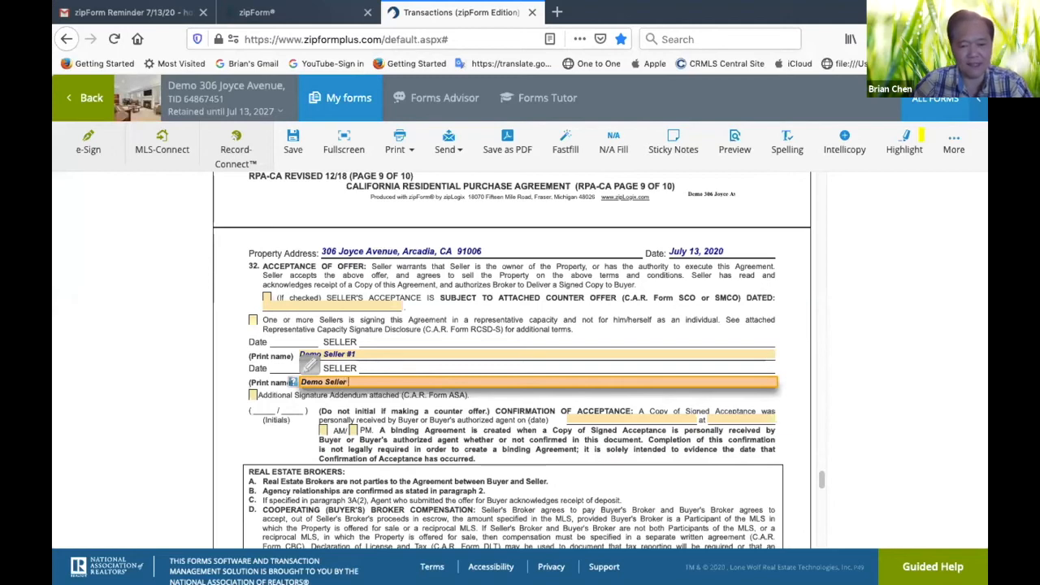
pyautogui.write('#2')
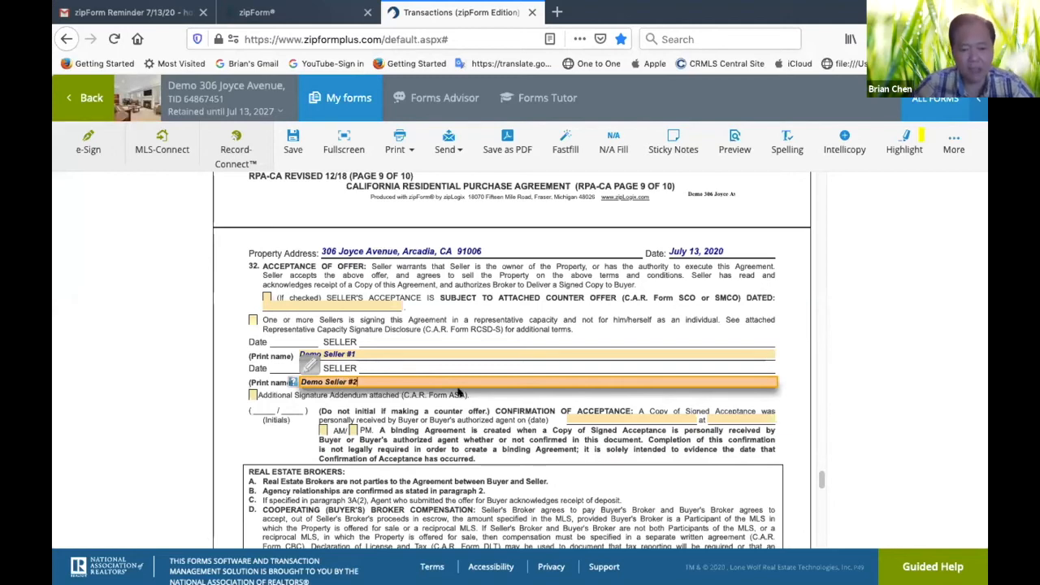
pyautogui.click(662, 469)
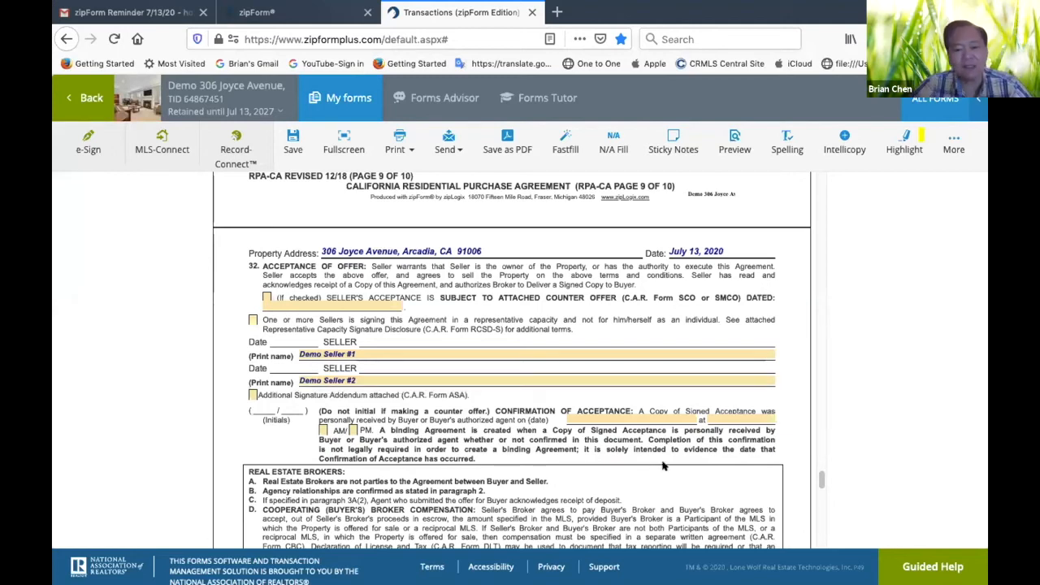
# Review the brokerage and escrow details on the last page, the earlier agreement pages, and the party names on the wire fraud advisory
pyautogui.scroll(-3, 662, 466)
pyautogui.scroll(-3, 662, 466)
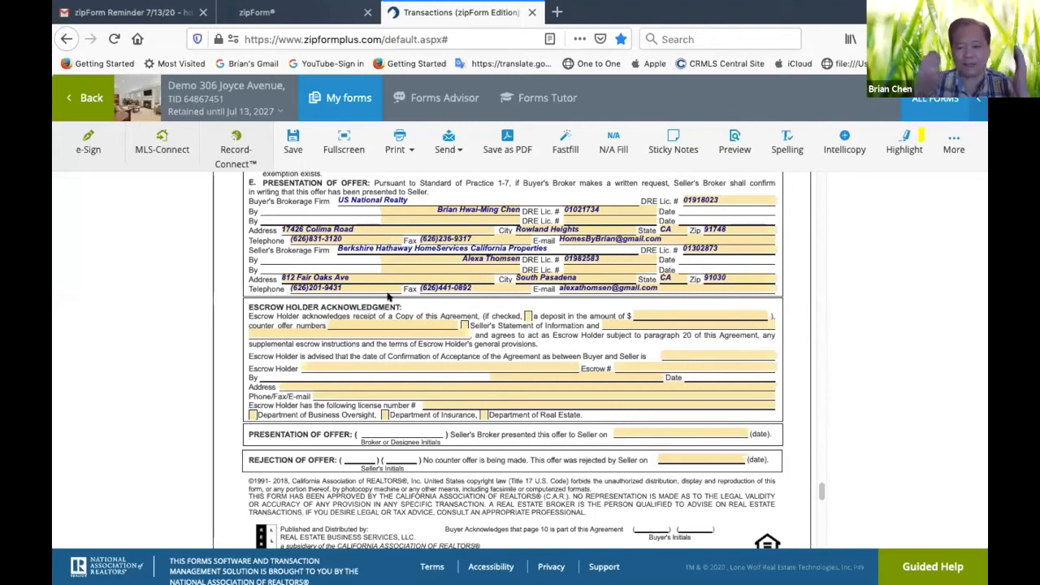
pyautogui.scroll(10, 517, 265)
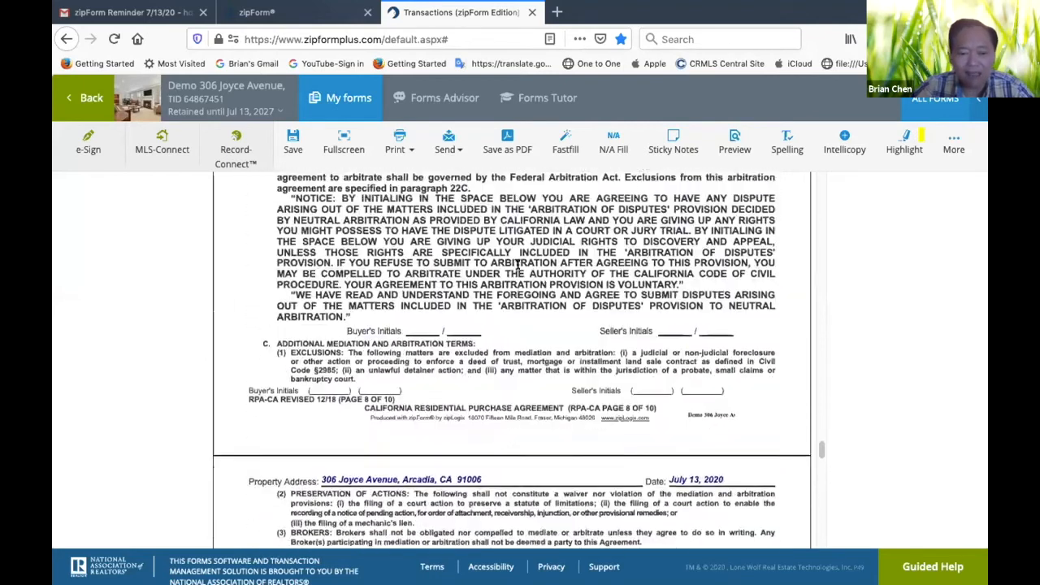
pyautogui.scroll(15, 517, 264)
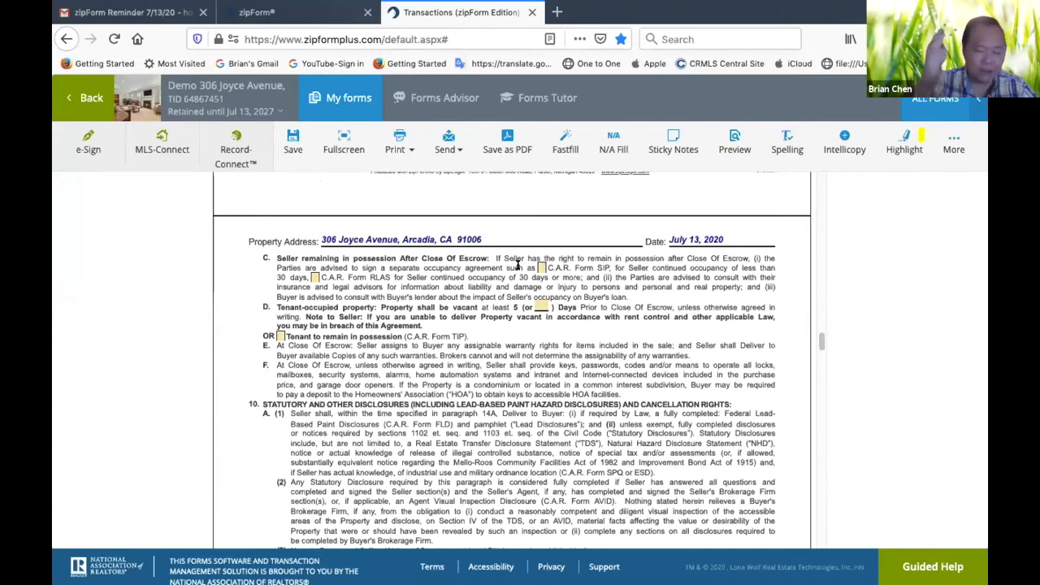
pyautogui.scroll(10, 516, 265)
pyautogui.scroll(5, 517, 265)
pyautogui.scroll(-6, 517, 265)
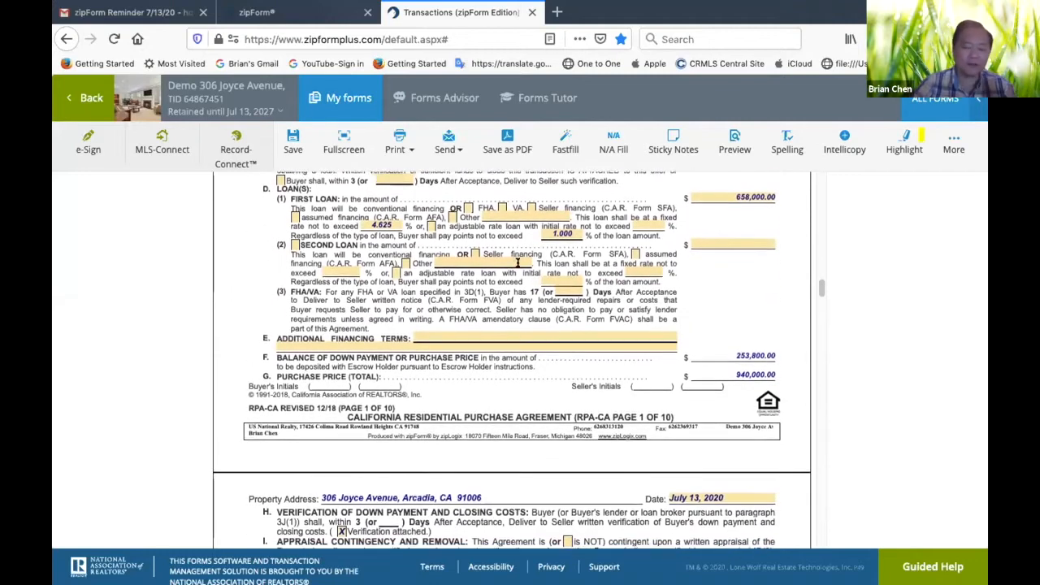
pyautogui.scroll(10, 516, 265)
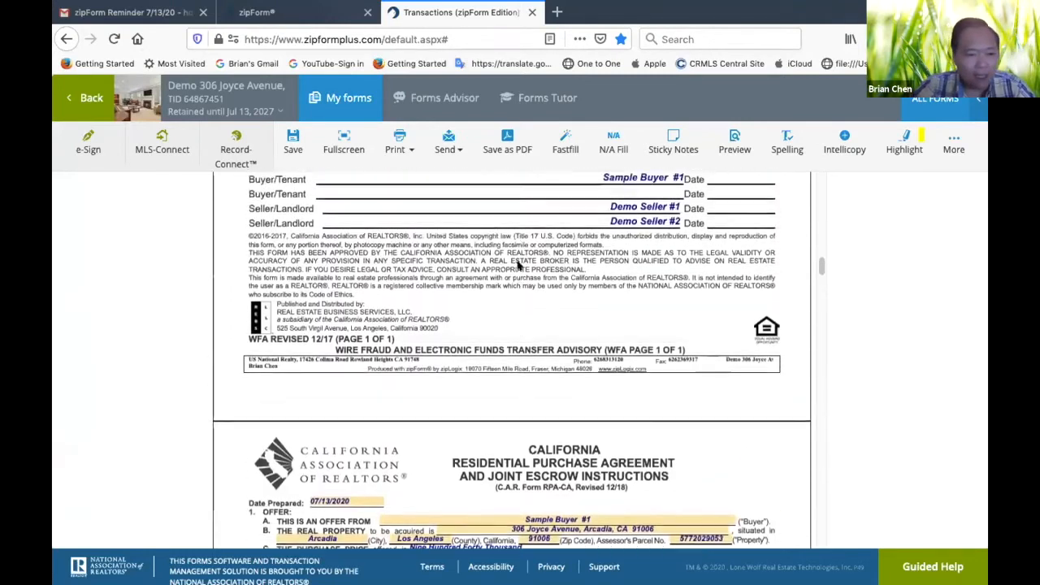
# Leave the purchase agreement form and return to the transaction's documents to look over its forms
pyautogui.click(85, 97)
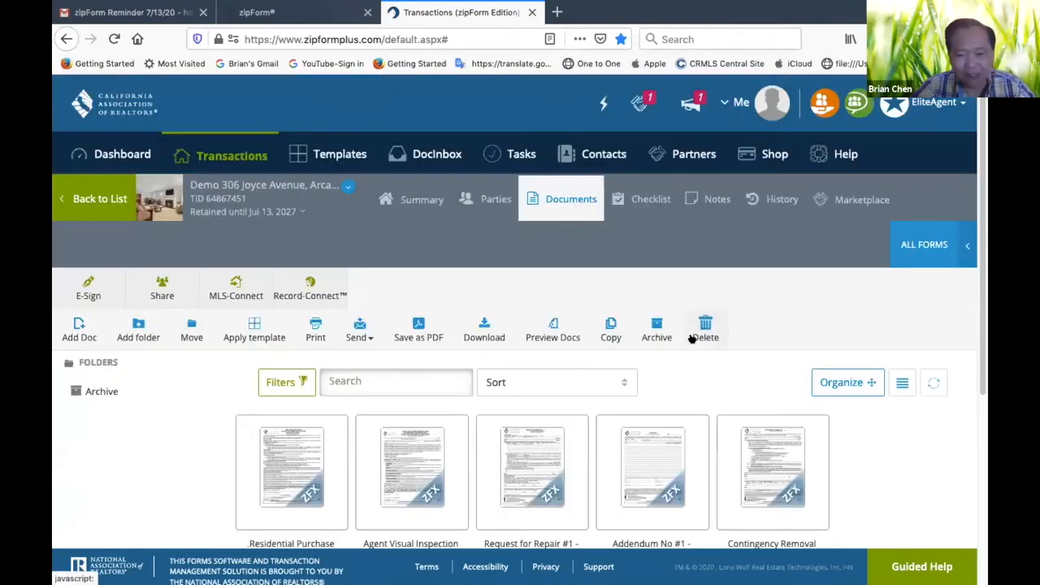
pyautogui.scroll(-3, 696, 406)
pyautogui.scroll(3, 696, 406)
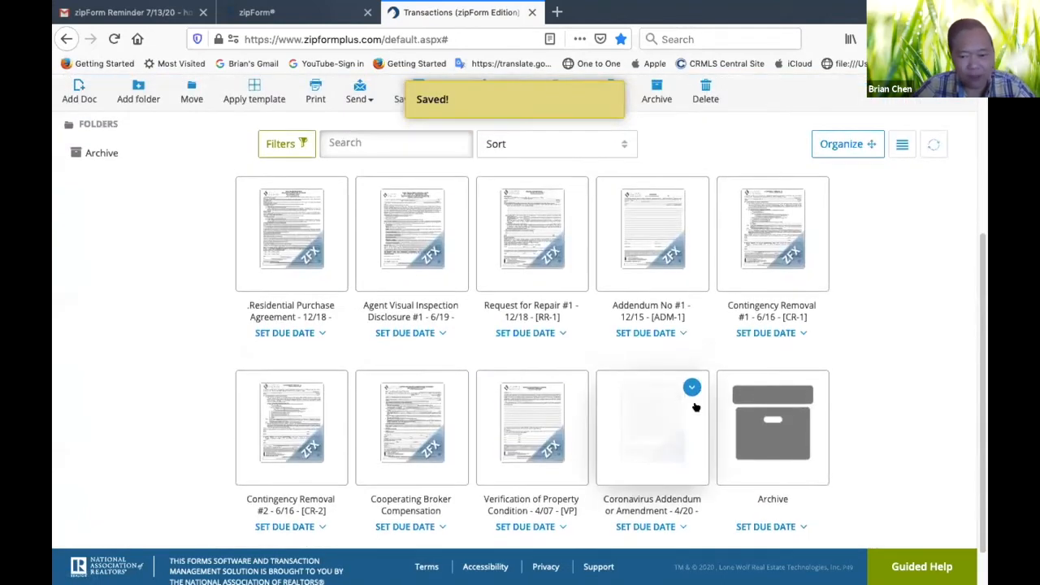
pyautogui.scroll(-1, 696, 406)
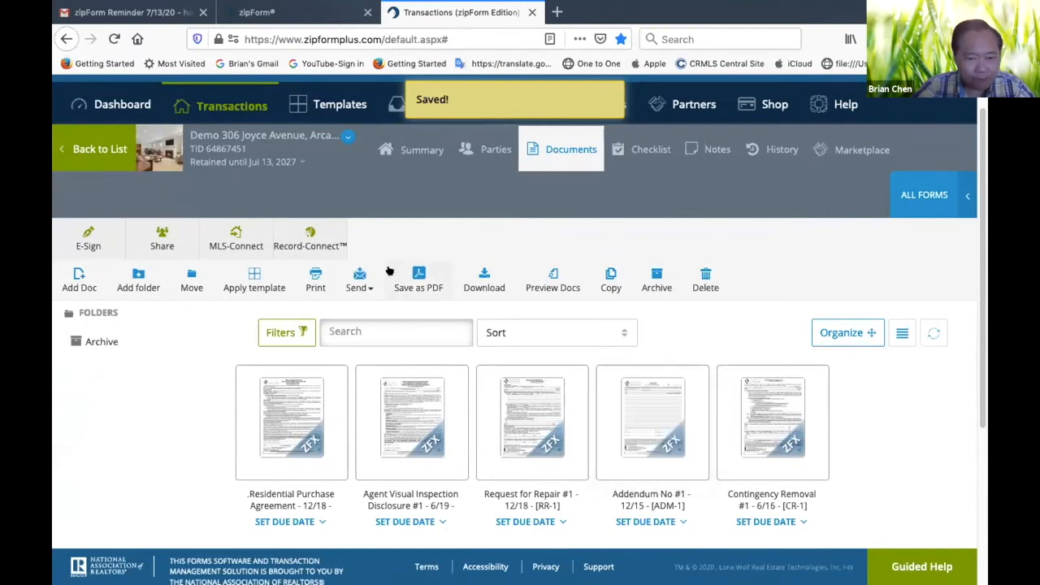
pyautogui.click(416, 153)
pyautogui.scroll(-5, 648, 256)
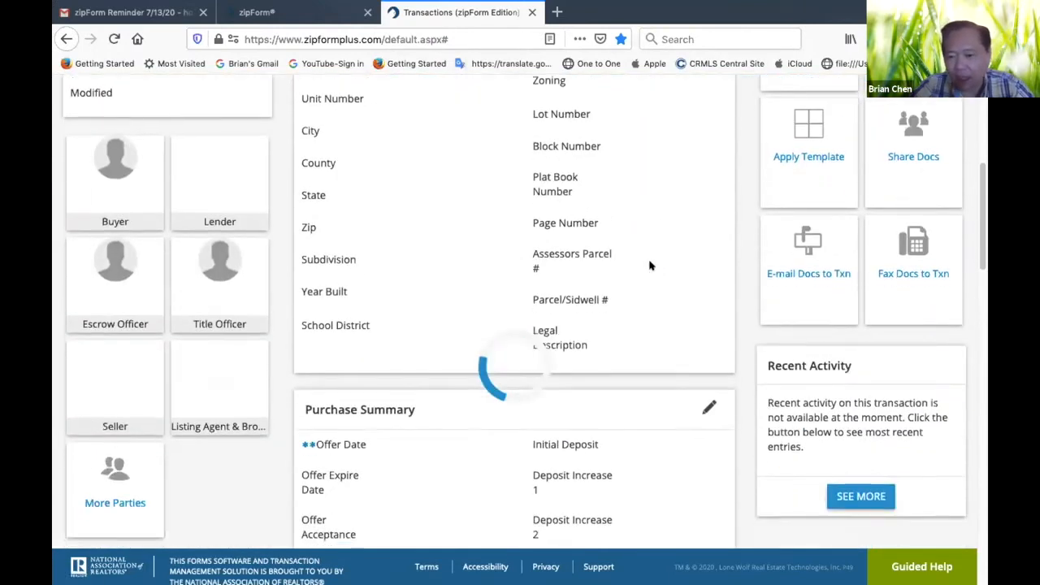
pyautogui.click(810, 185)
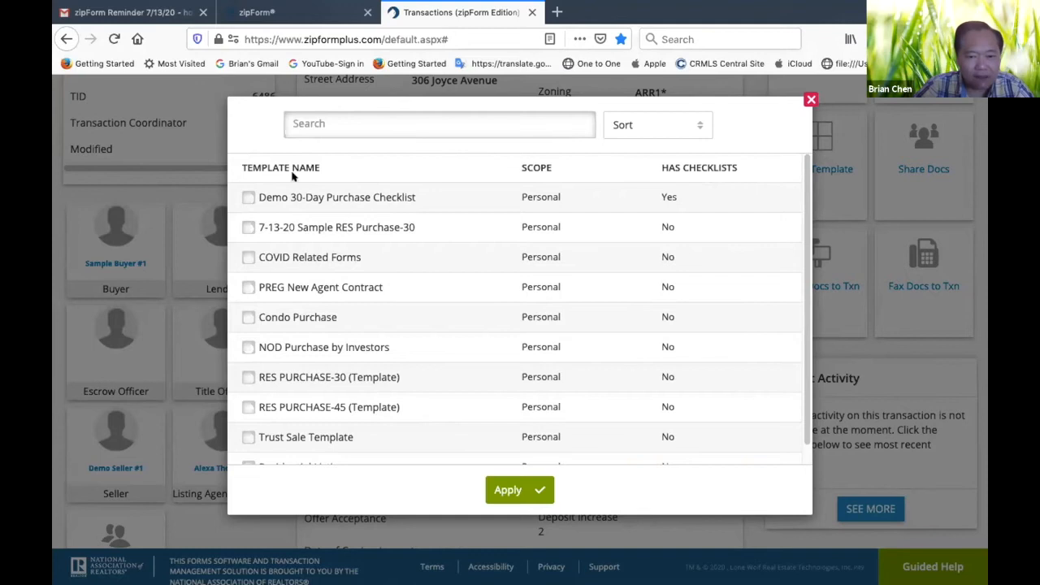
pyautogui.click(241, 197)
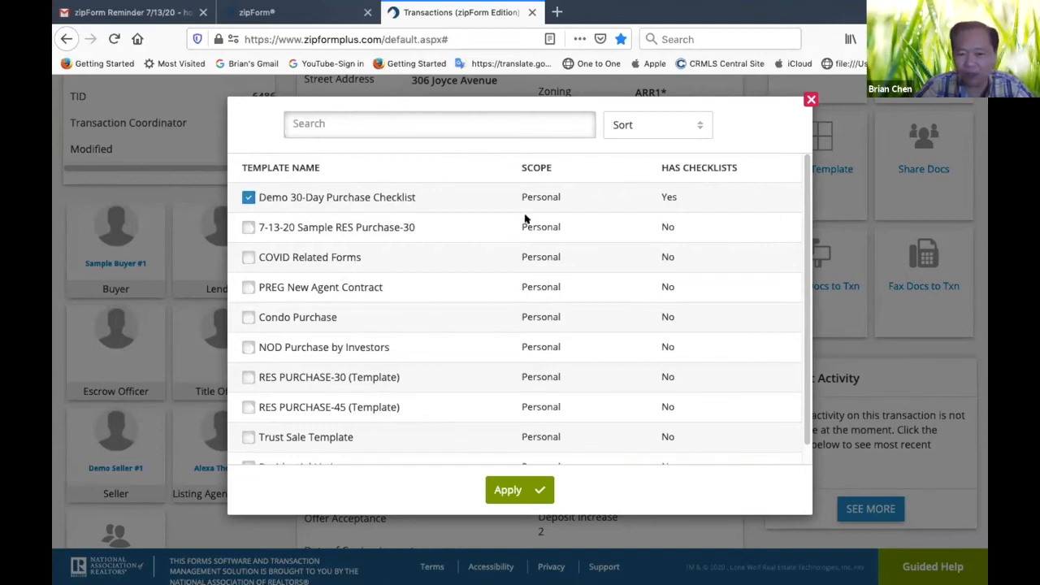
pyautogui.scroll(-1, 629, 218)
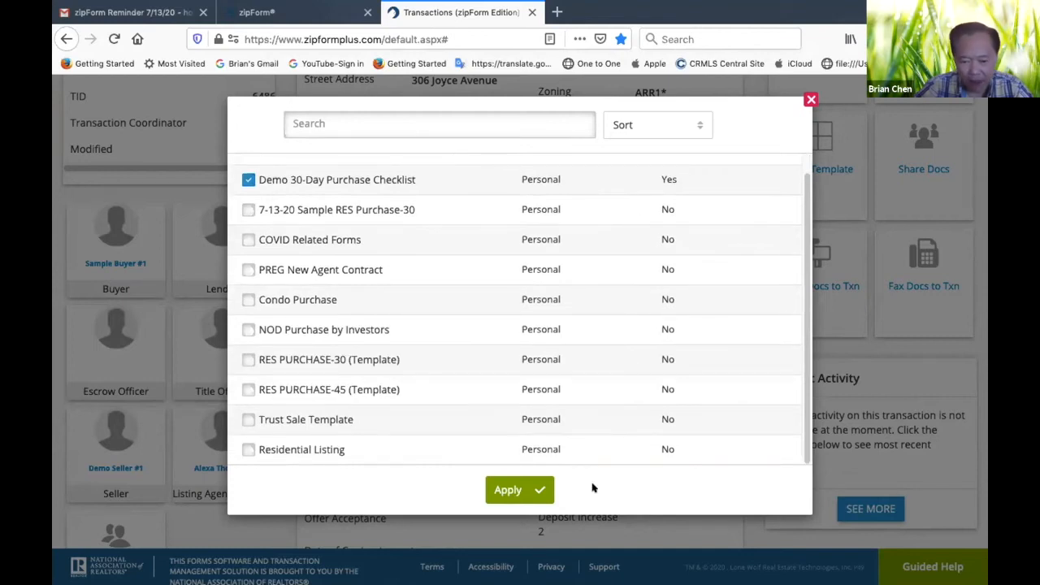
pyautogui.click(536, 497)
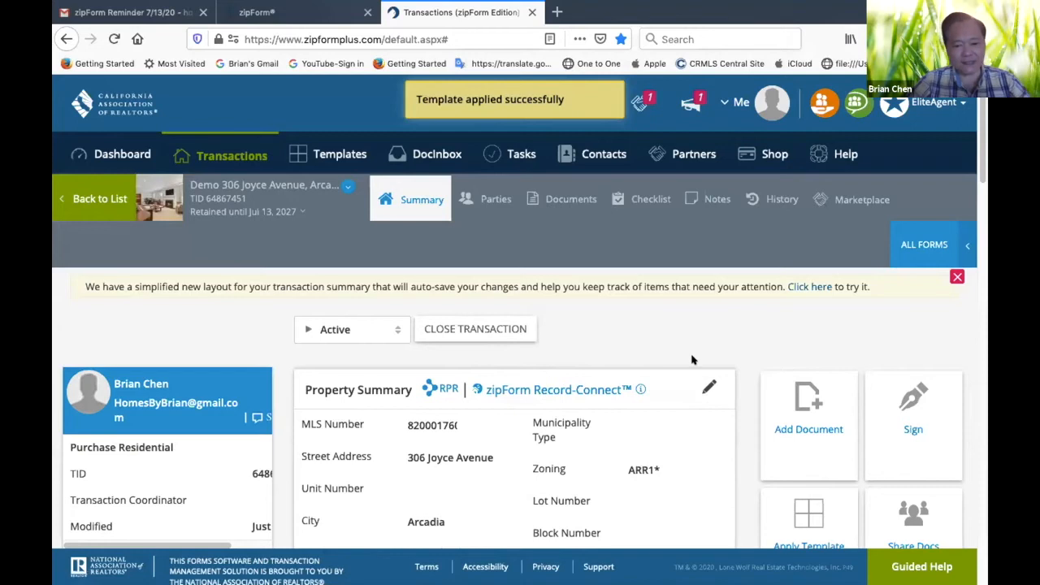
# Review the transaction summary's property, purchase, commission and listing sections
pyautogui.scroll(-6, 694, 358)
pyautogui.scroll(-2, 693, 360)
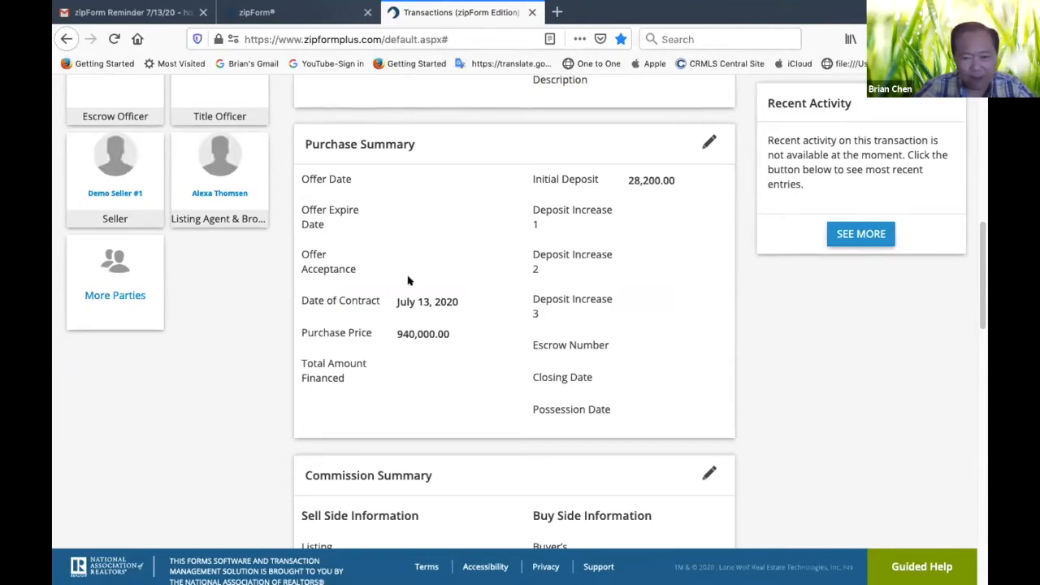
pyautogui.scroll(-5, 349, 311)
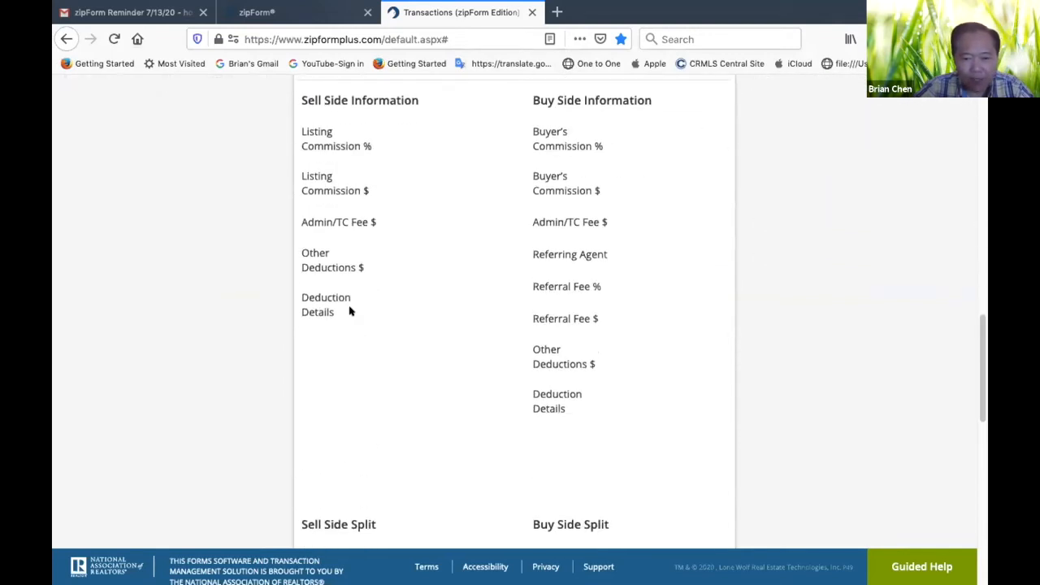
pyautogui.scroll(1, 350, 311)
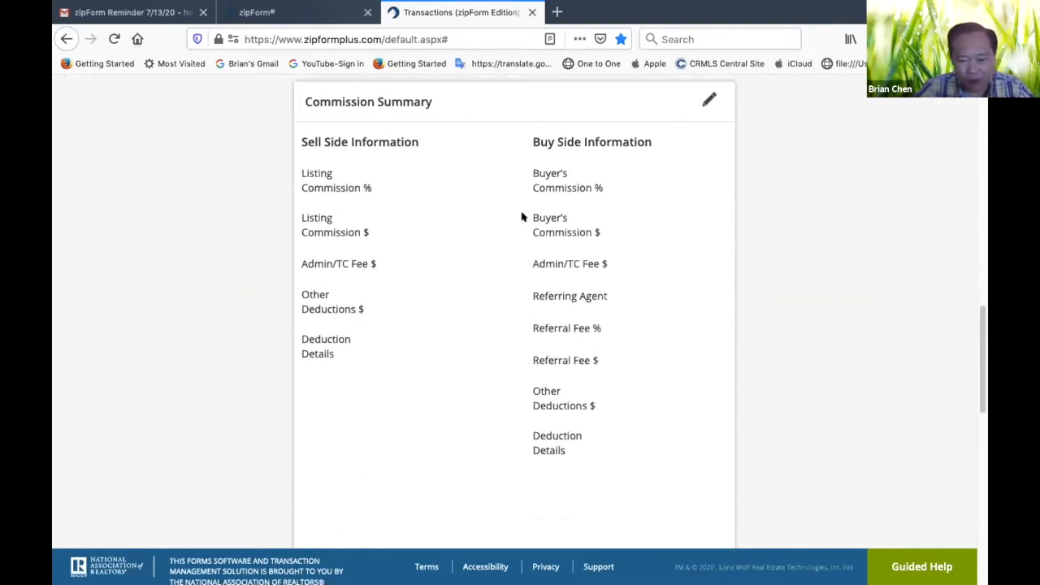
pyautogui.scroll(-5, 521, 216)
pyautogui.scroll(-1, 488, 275)
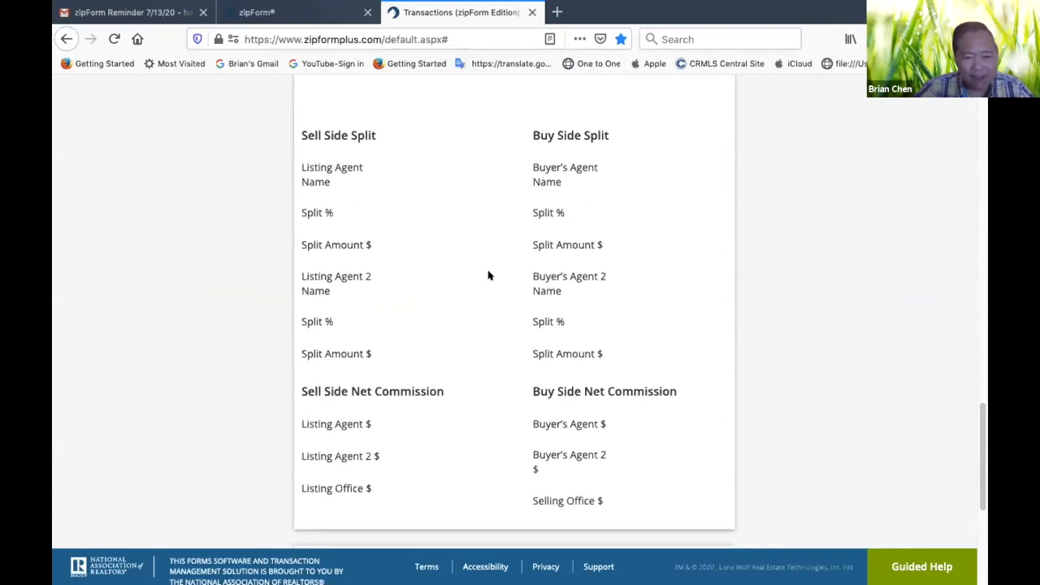
pyautogui.scroll(-4, 488, 274)
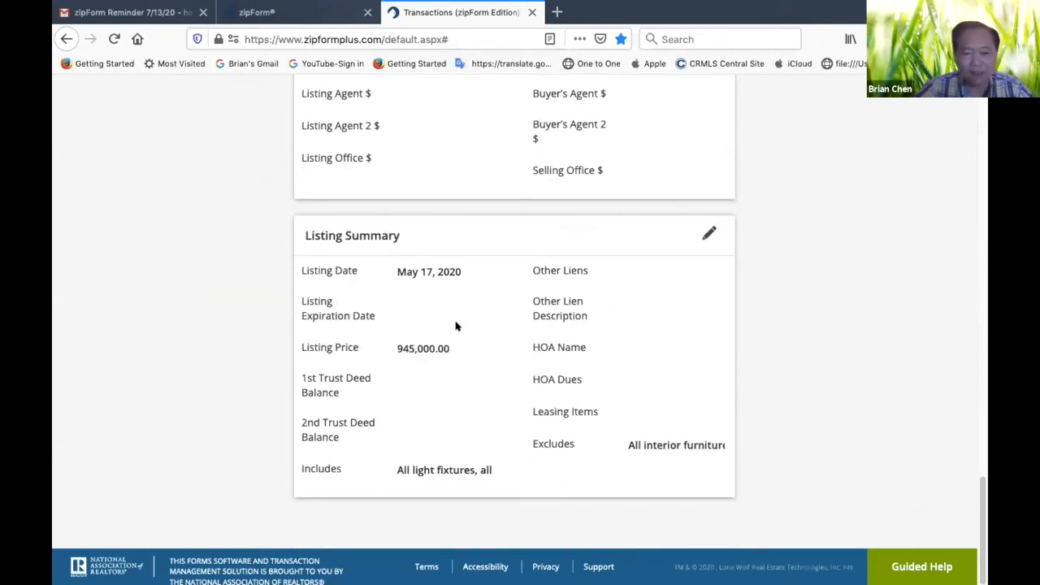
pyautogui.scroll(15, 501, 293)
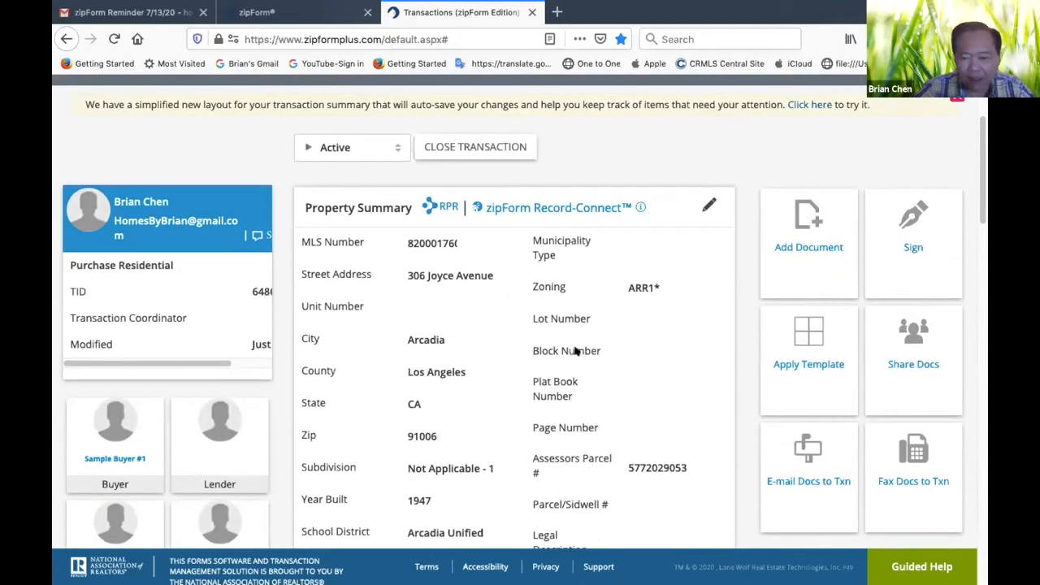
pyautogui.scroll(-2, 673, 355)
pyautogui.scroll(1, 674, 355)
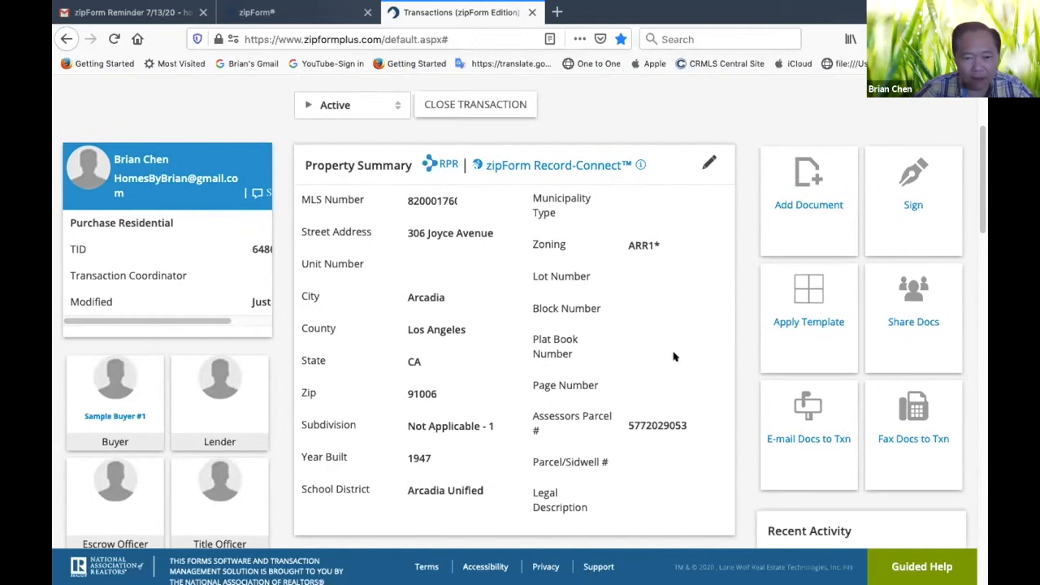
pyautogui.scroll(-1, 674, 355)
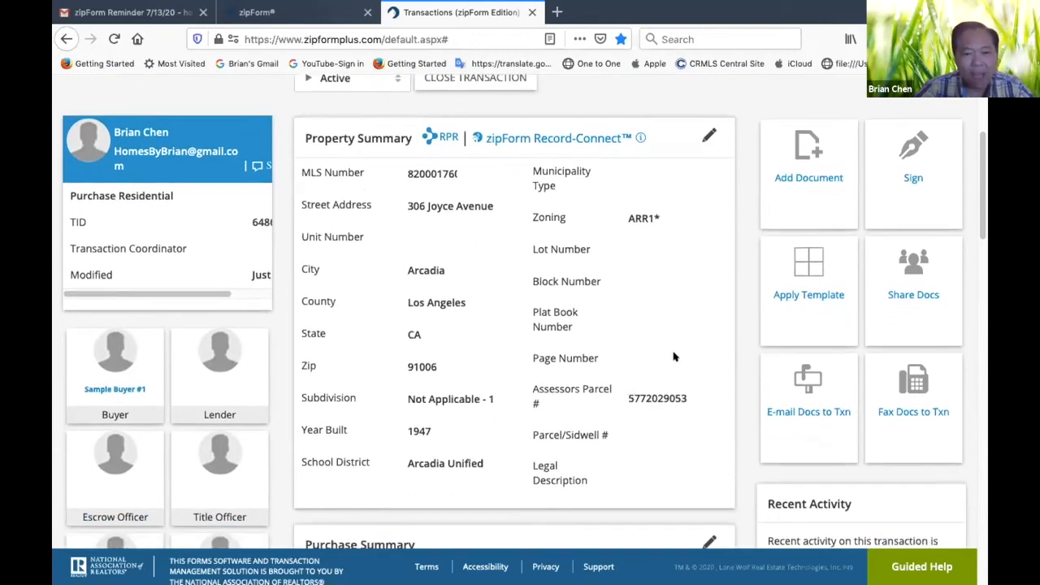
pyautogui.scroll(3, 492, 243)
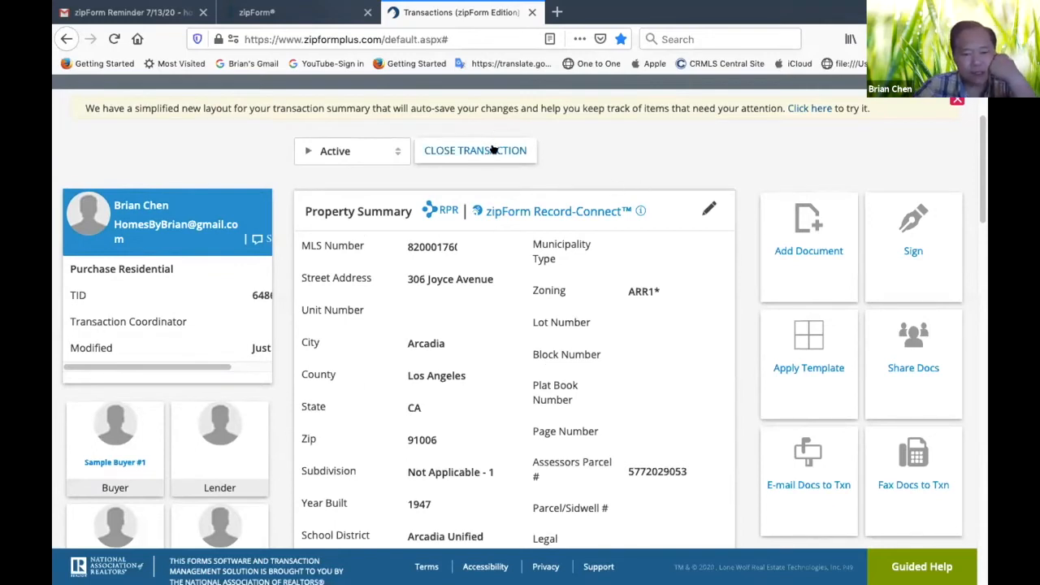
# Edit the Purchase Summary and set the Offer Acceptance date to July 14, 2020
pyautogui.scroll(-5, 588, 182)
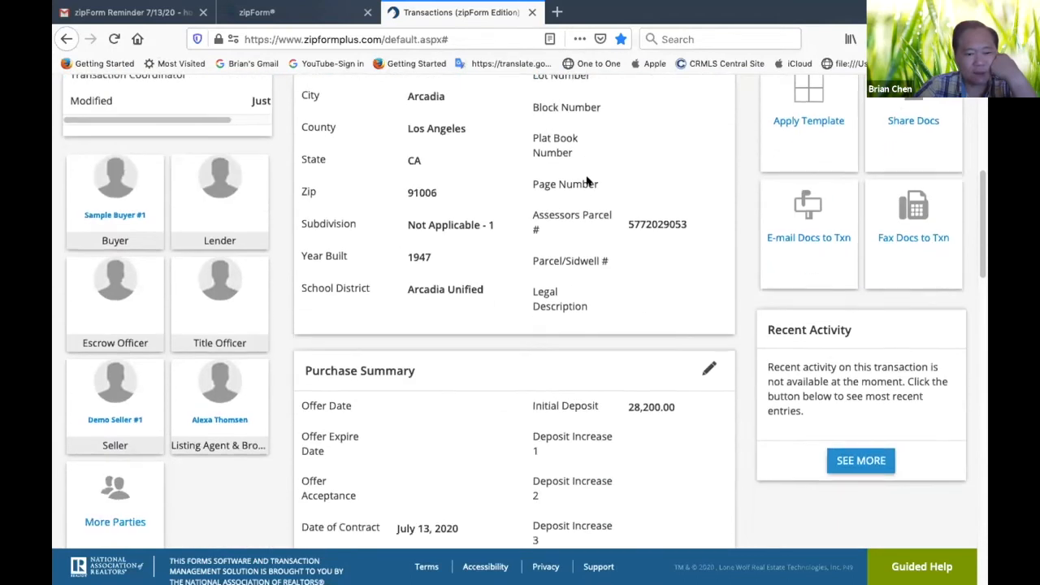
pyautogui.scroll(-1, 588, 181)
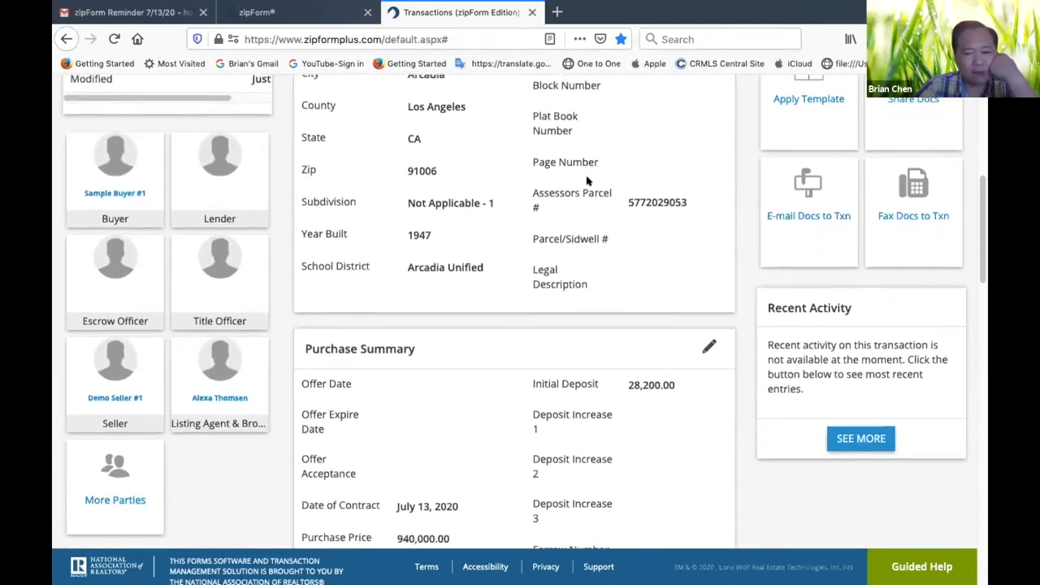
pyautogui.scroll(-2, 629, 303)
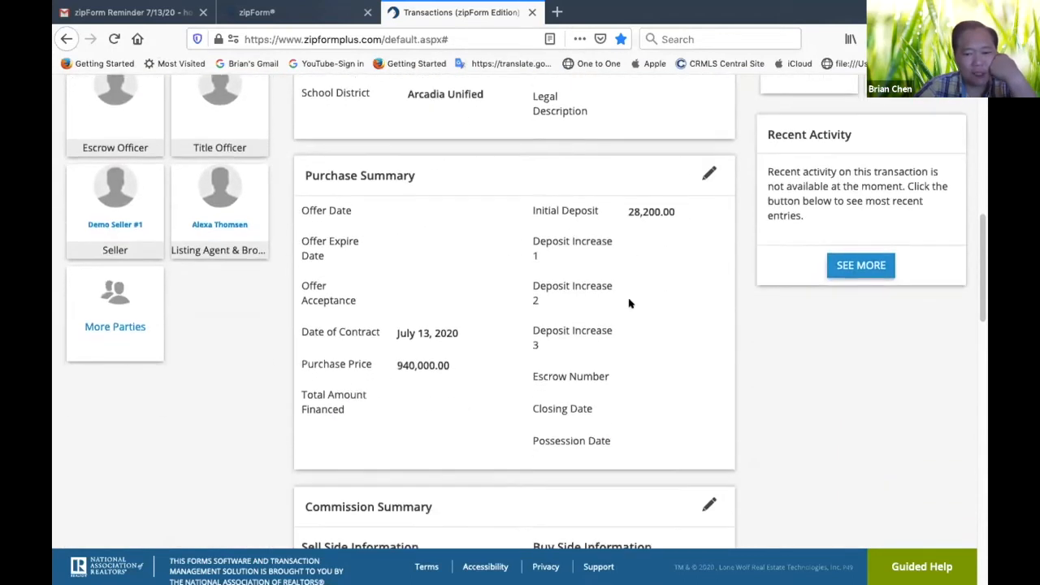
pyautogui.click(708, 172)
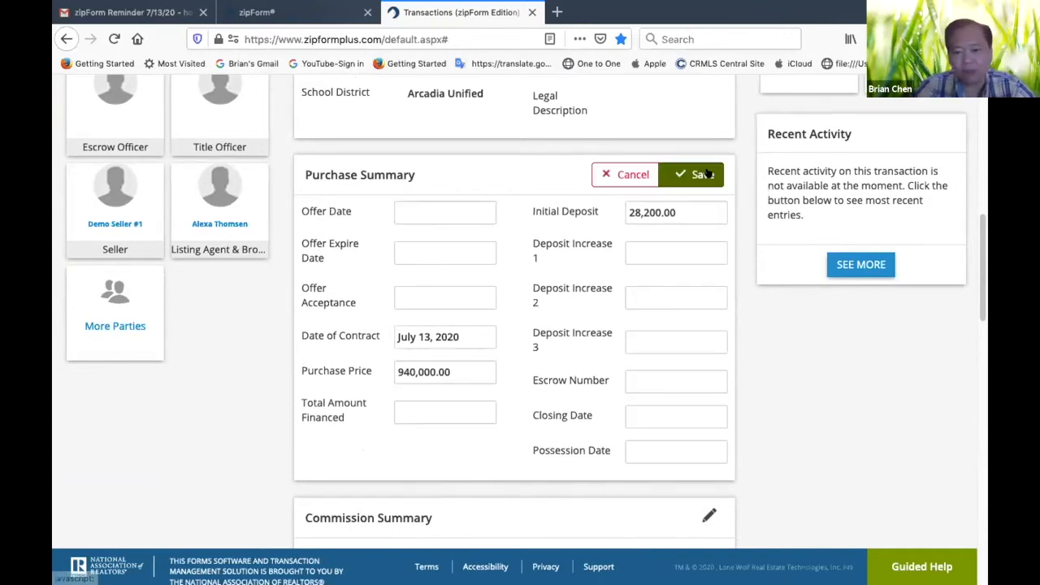
pyautogui.scroll(-1, 709, 270)
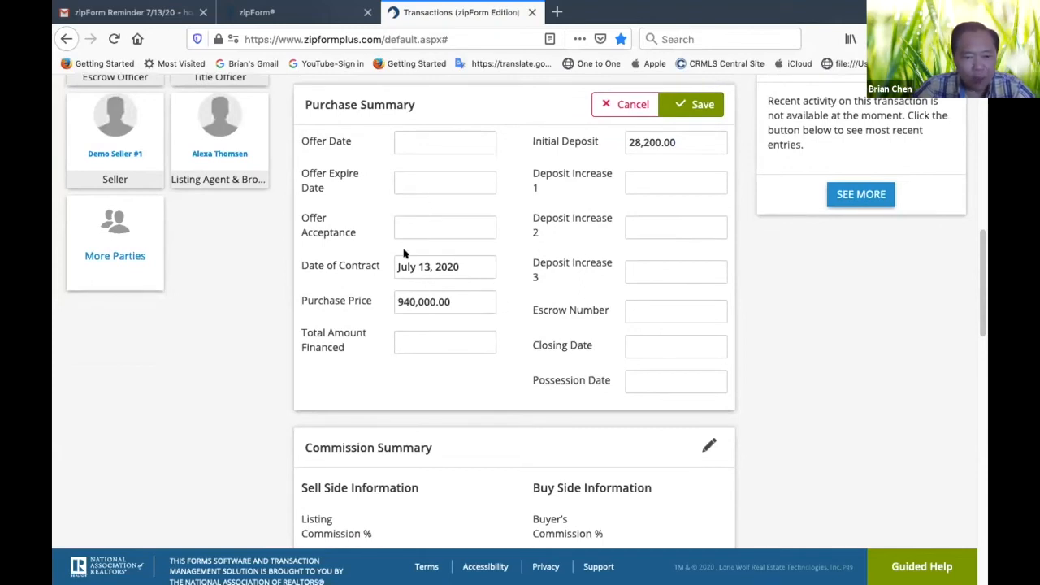
pyautogui.click(423, 223)
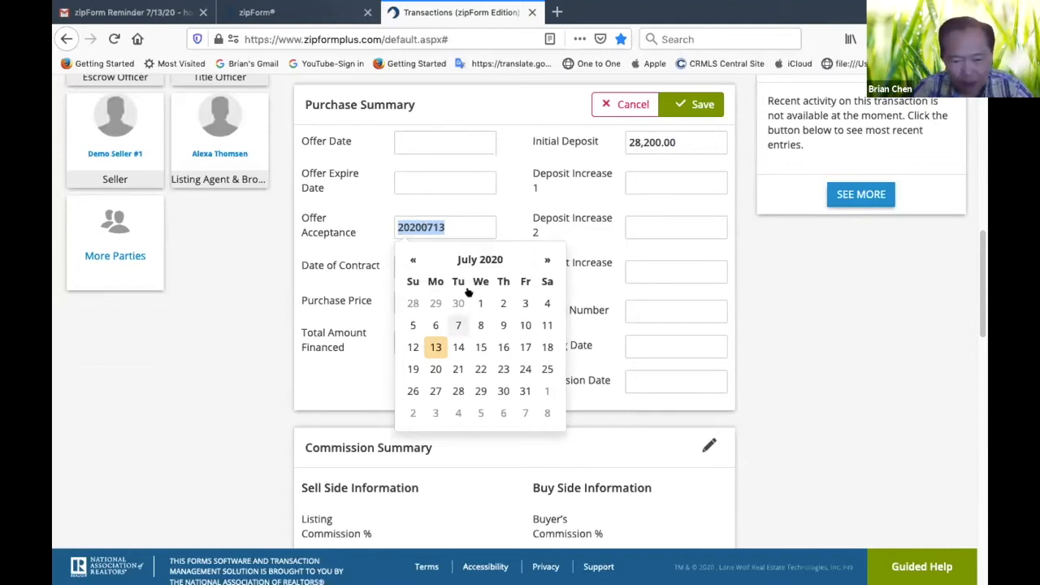
pyautogui.click(458, 348)
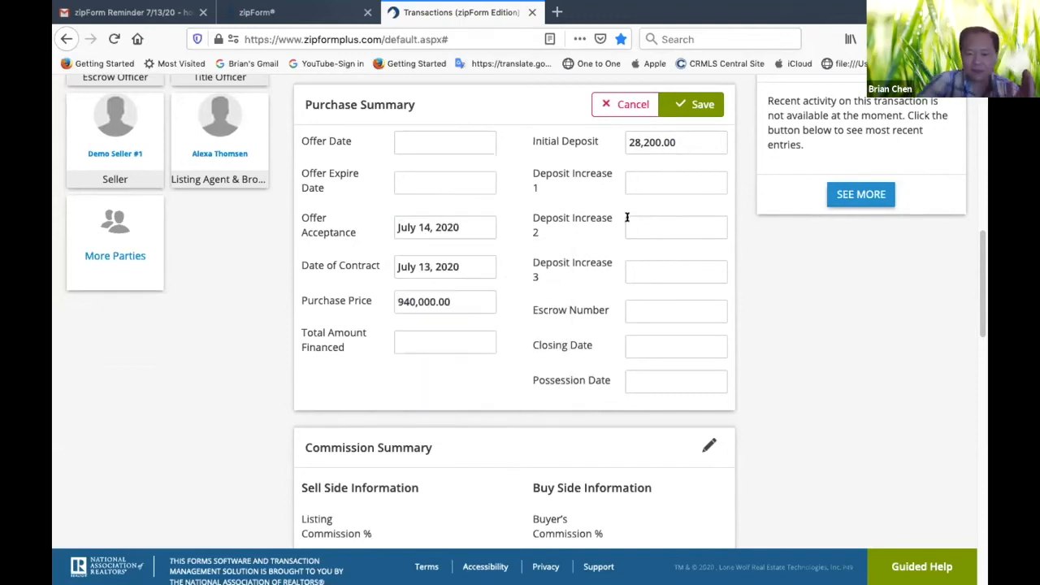
pyautogui.click(654, 346)
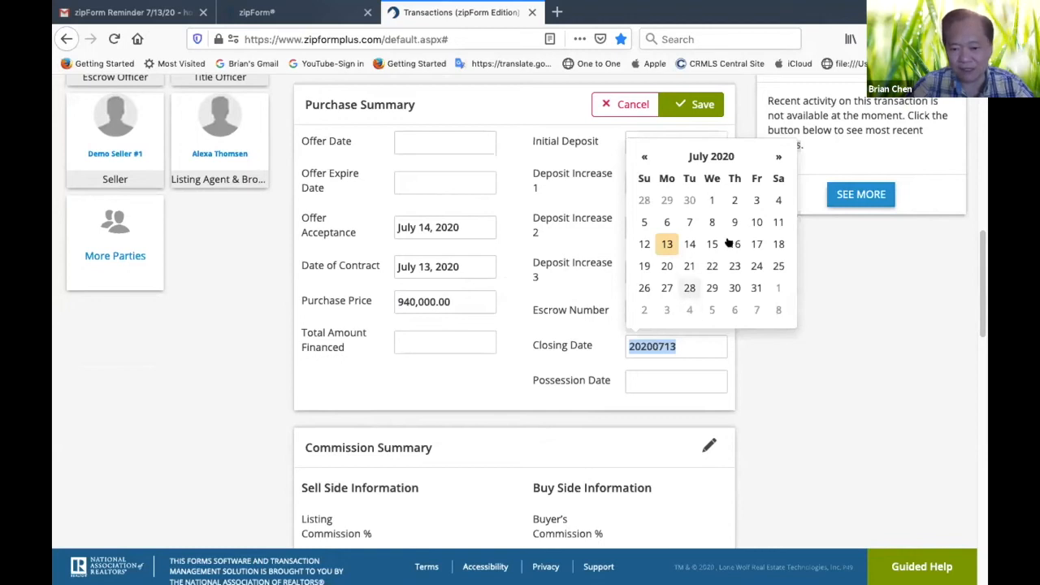
pyautogui.click(775, 155)
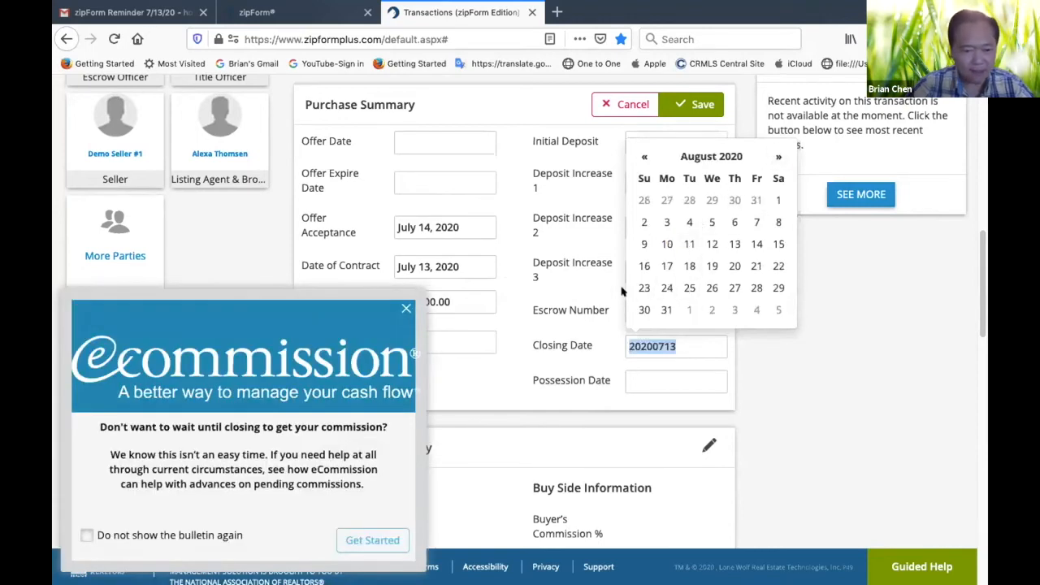
pyautogui.click(406, 309)
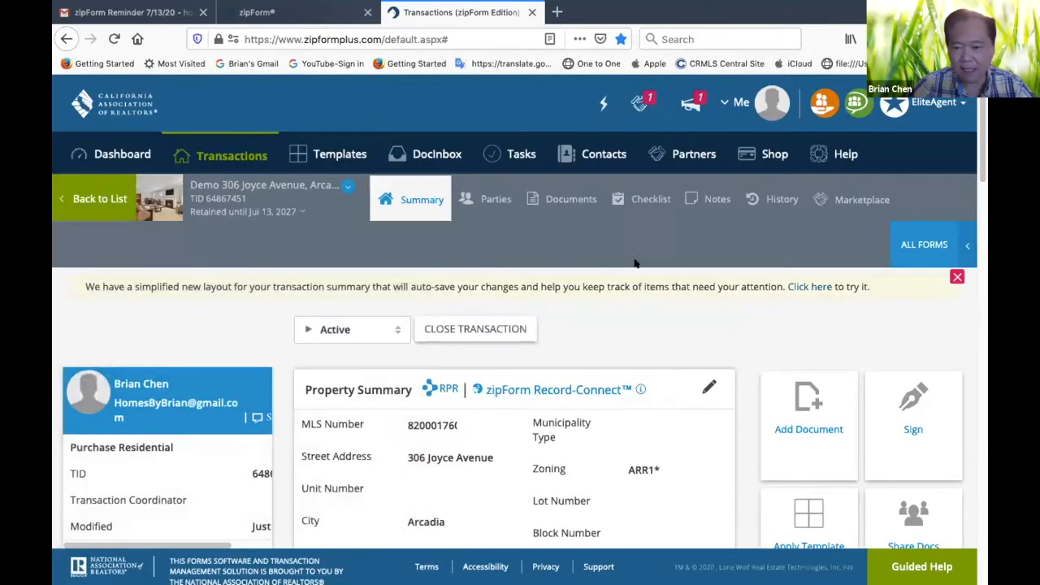
# Save the edited Purchase Summary
pyautogui.scroll(-5, 668, 406)
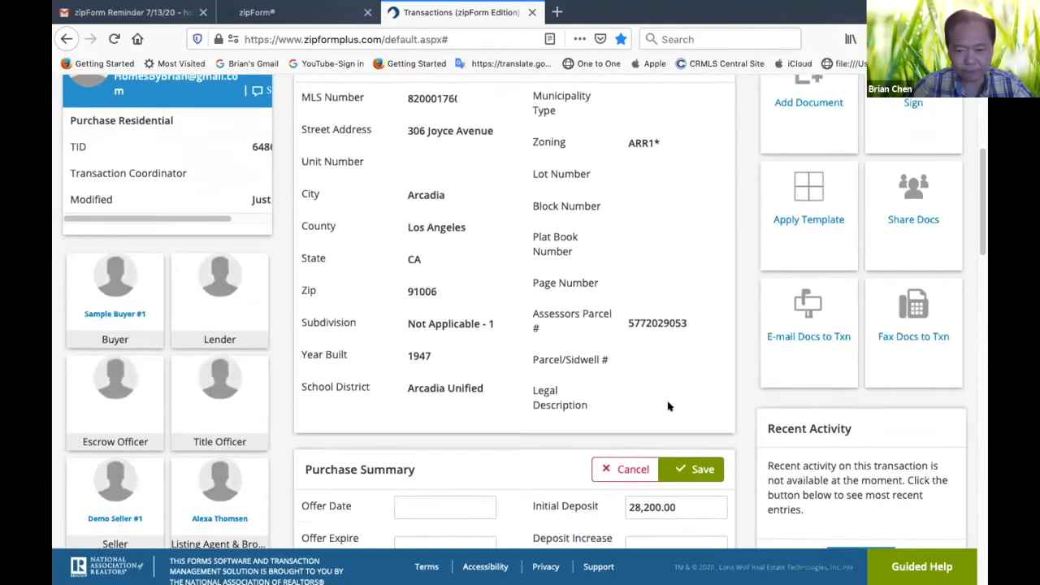
pyautogui.scroll(2, 668, 406)
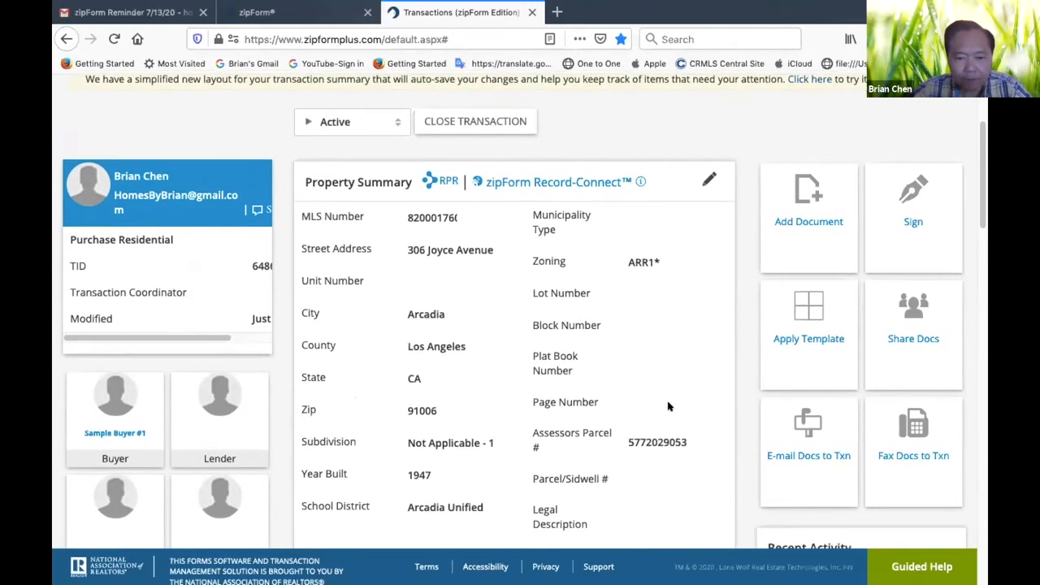
pyautogui.scroll(-5, 669, 406)
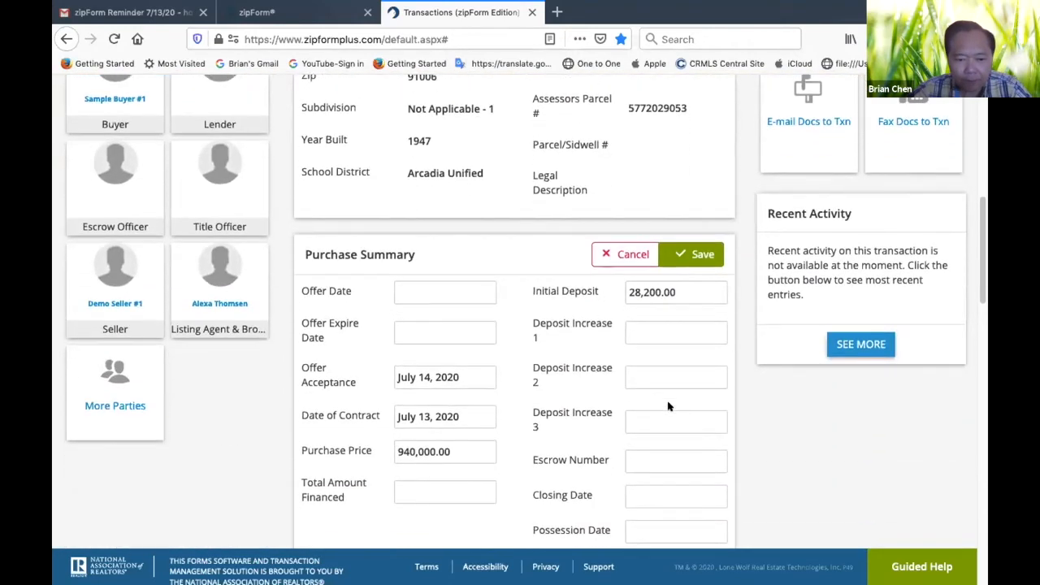
pyautogui.click(702, 255)
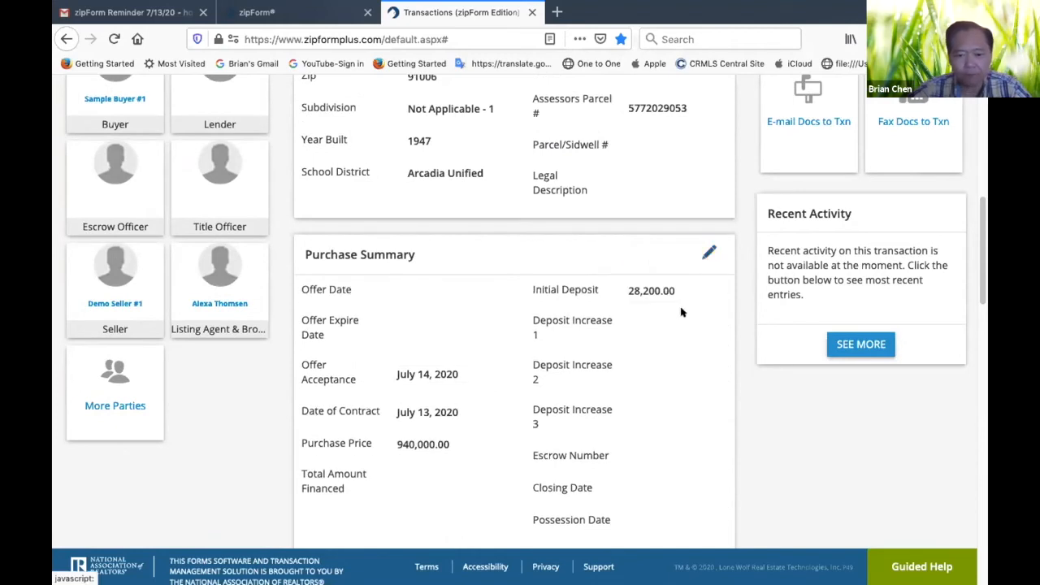
# Edit the Purchase Summary and set the Closing Date to August 13, 2020
pyautogui.scroll(-4, 697, 289)
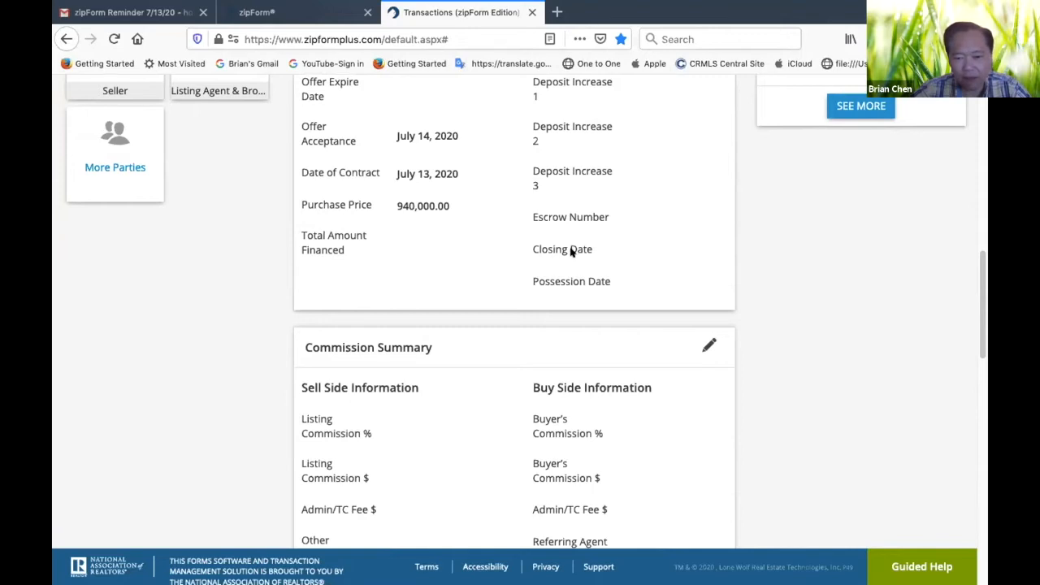
pyautogui.scroll(2, 662, 218)
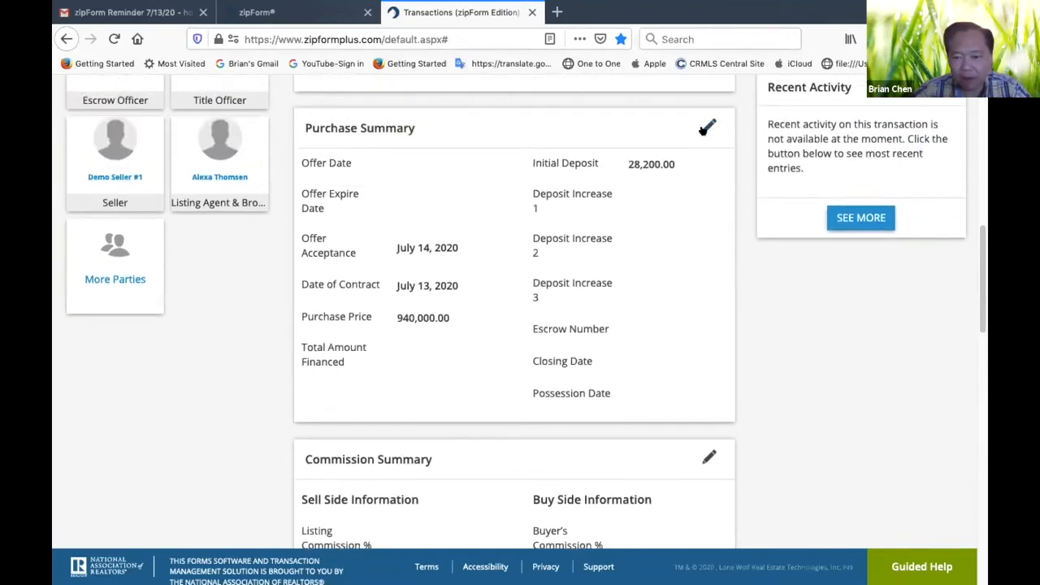
pyautogui.click(708, 127)
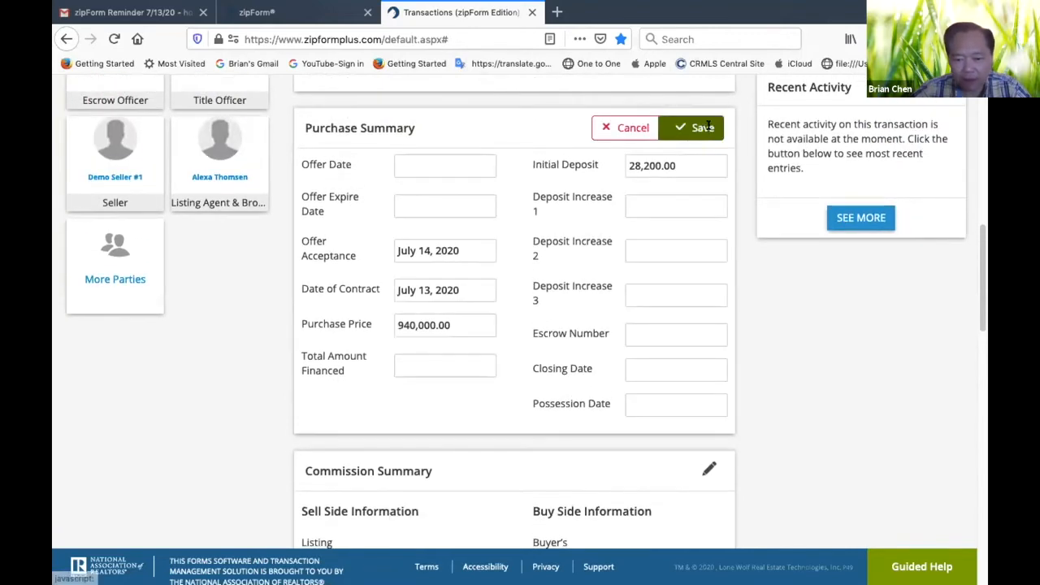
pyautogui.click(645, 363)
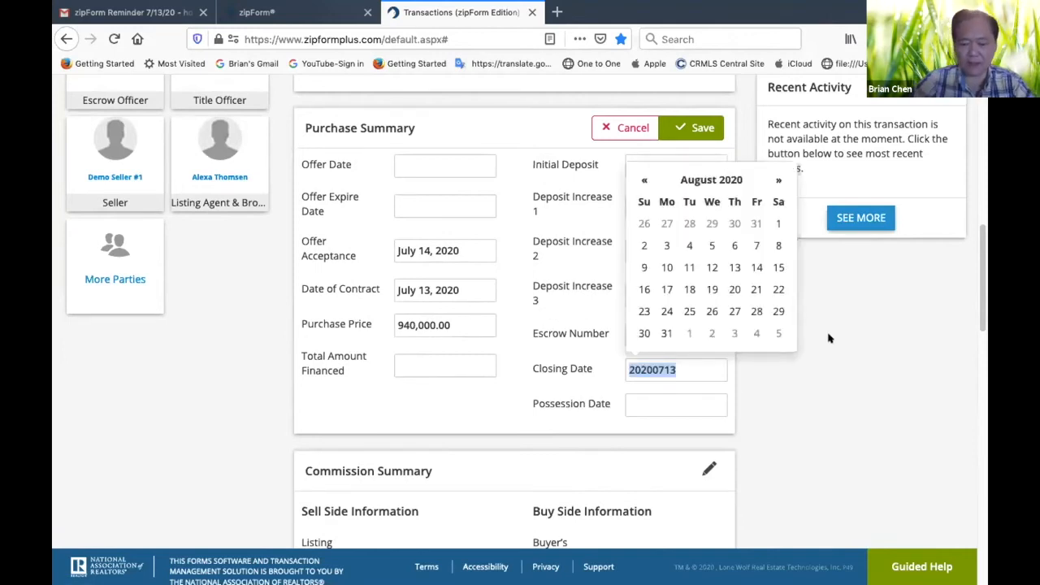
pyautogui.write('2020')
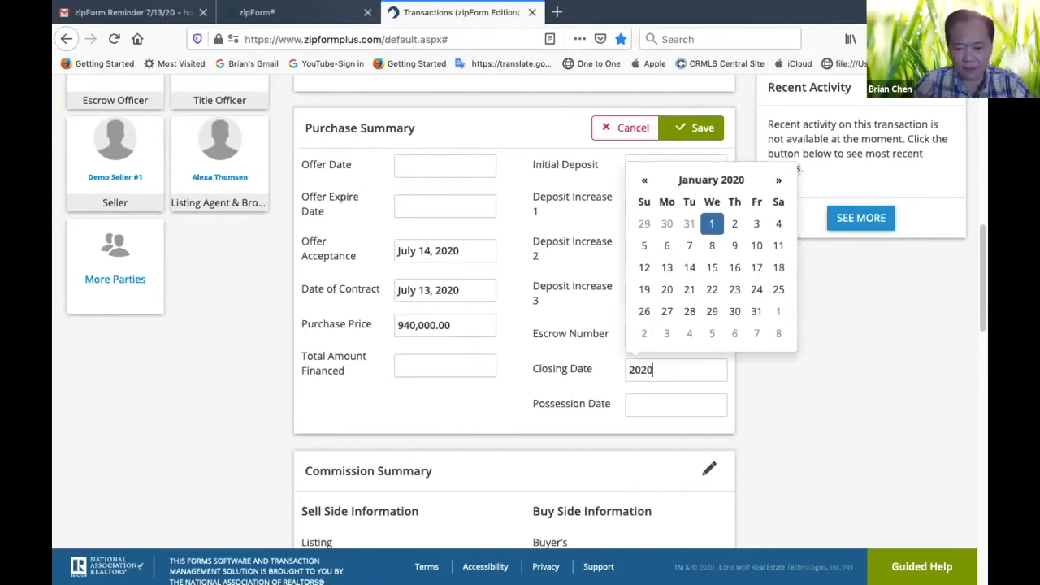
pyautogui.write('08')
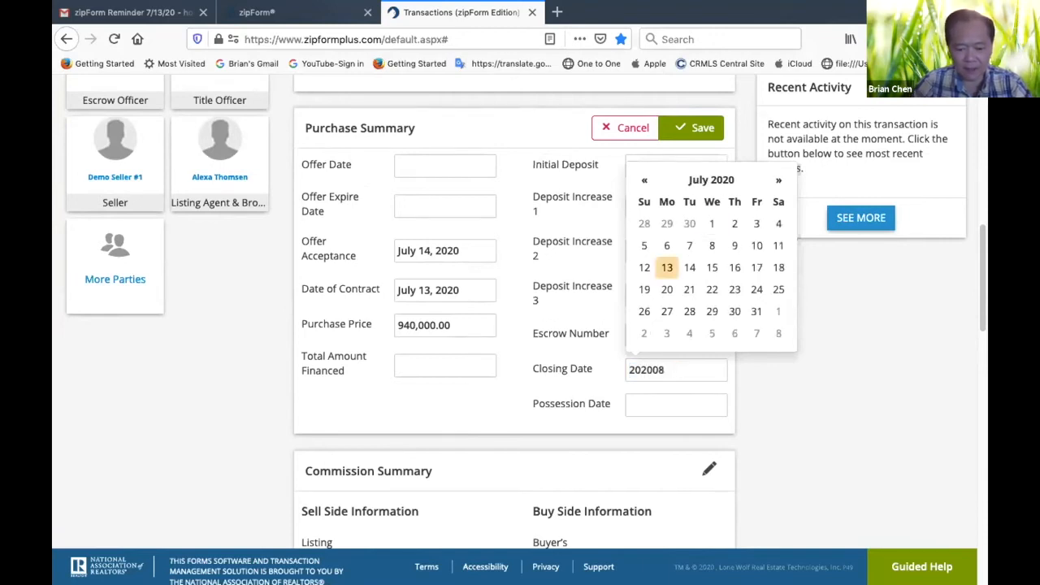
pyautogui.write('13')
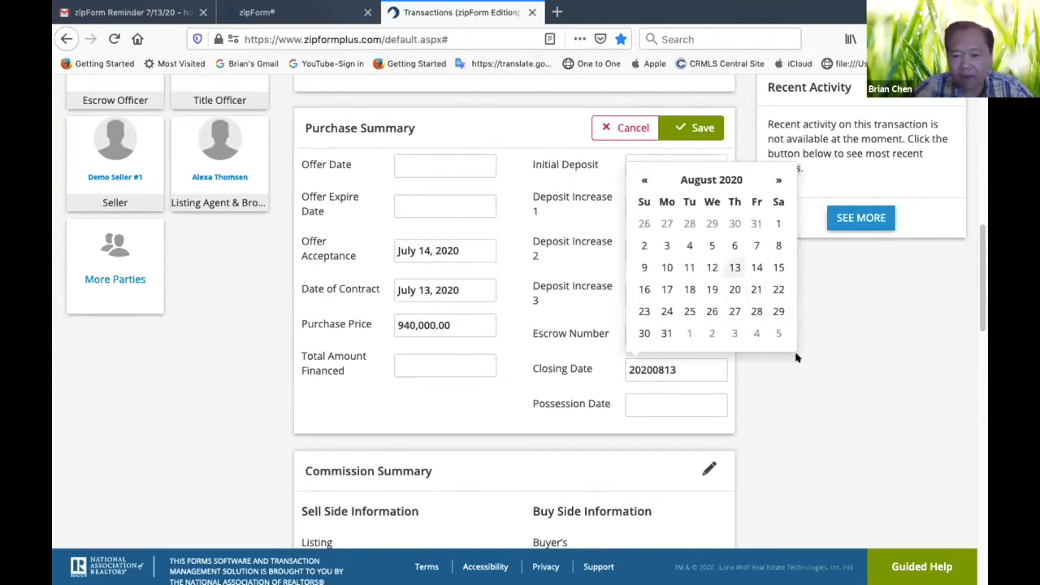
pyautogui.click(734, 268)
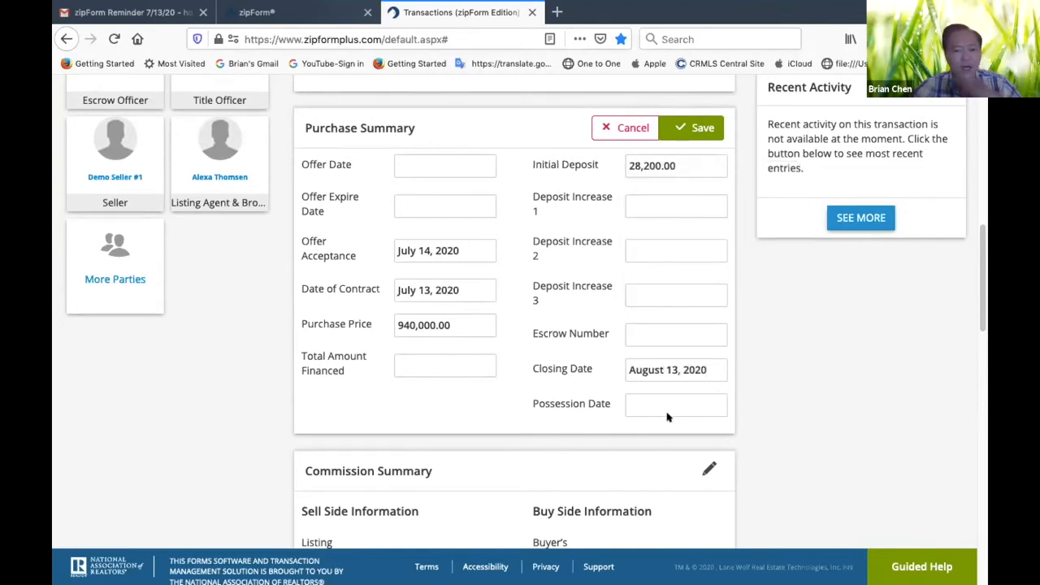
# Set the Possession Date in the Purchase Summary to August 13, 2020
pyautogui.scroll(-3, 534, 368)
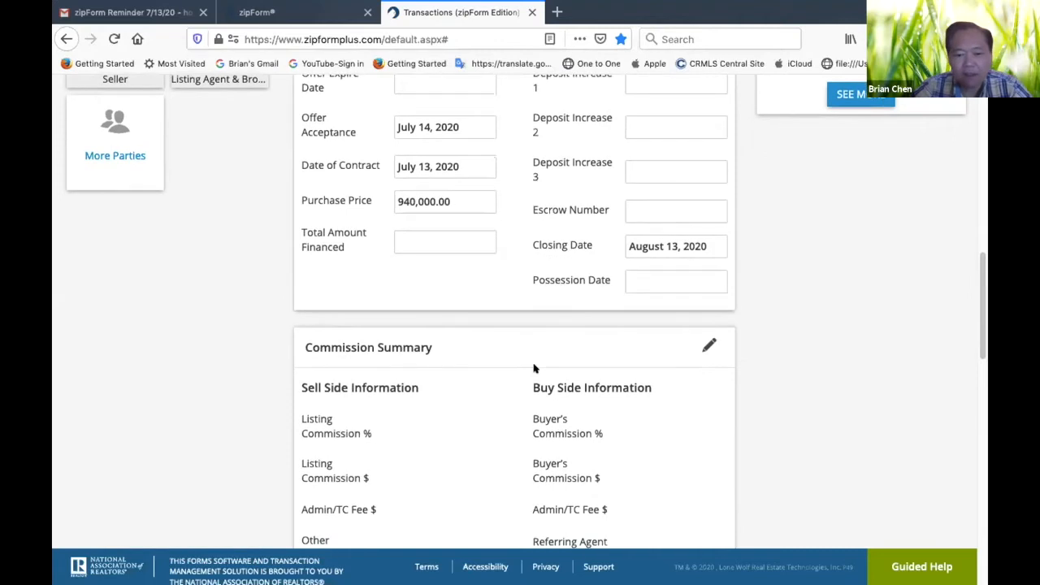
pyautogui.click(657, 277)
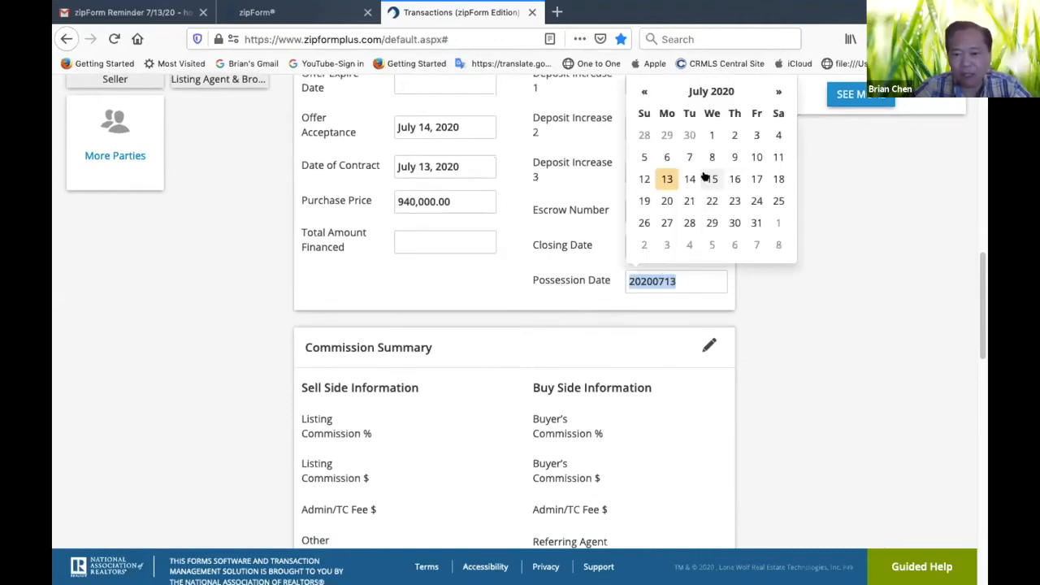
pyautogui.click(778, 92)
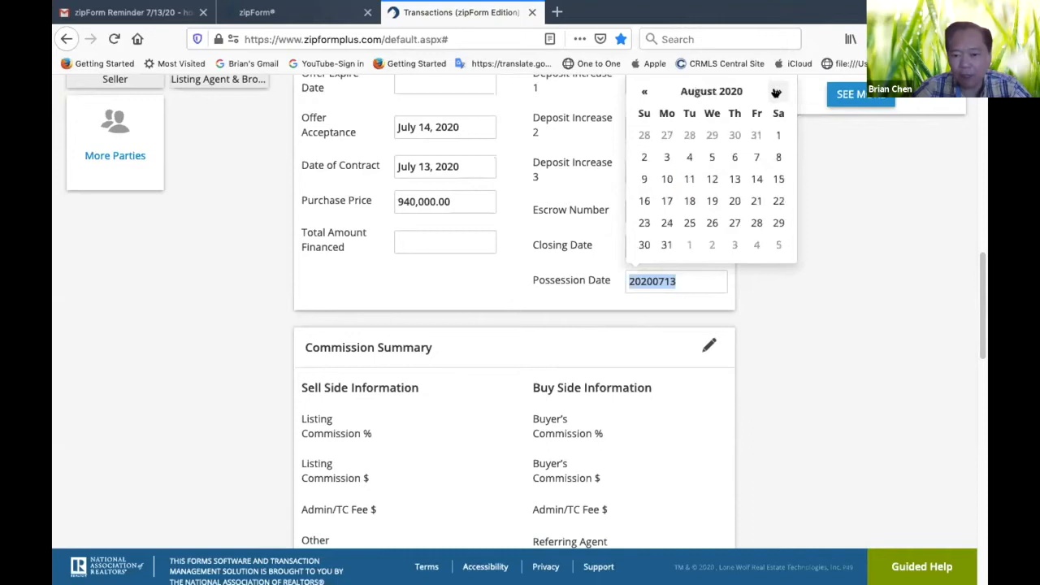
pyautogui.click(734, 179)
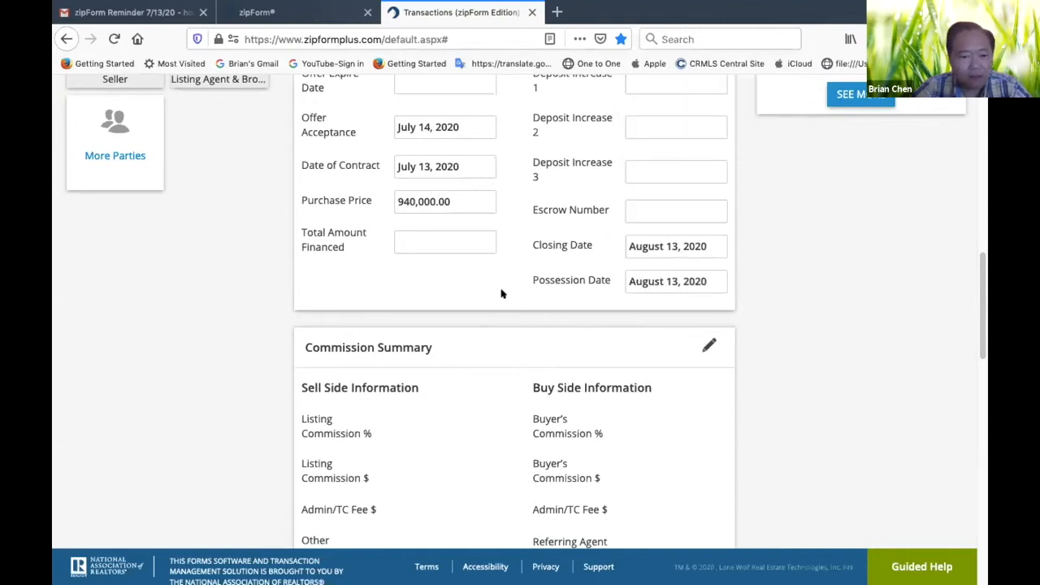
# Review the Commission Summary's sell and buy side fields and the Property Summary on the transaction's summary page
pyautogui.scroll(-2, 507, 298)
pyautogui.scroll(-1, 513, 301)
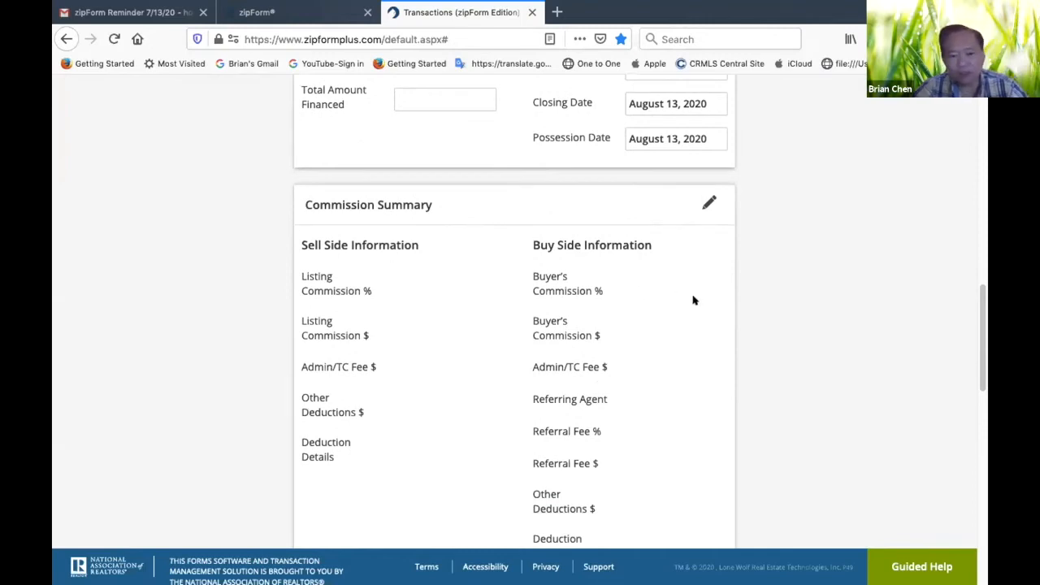
pyautogui.scroll(-2, 696, 336)
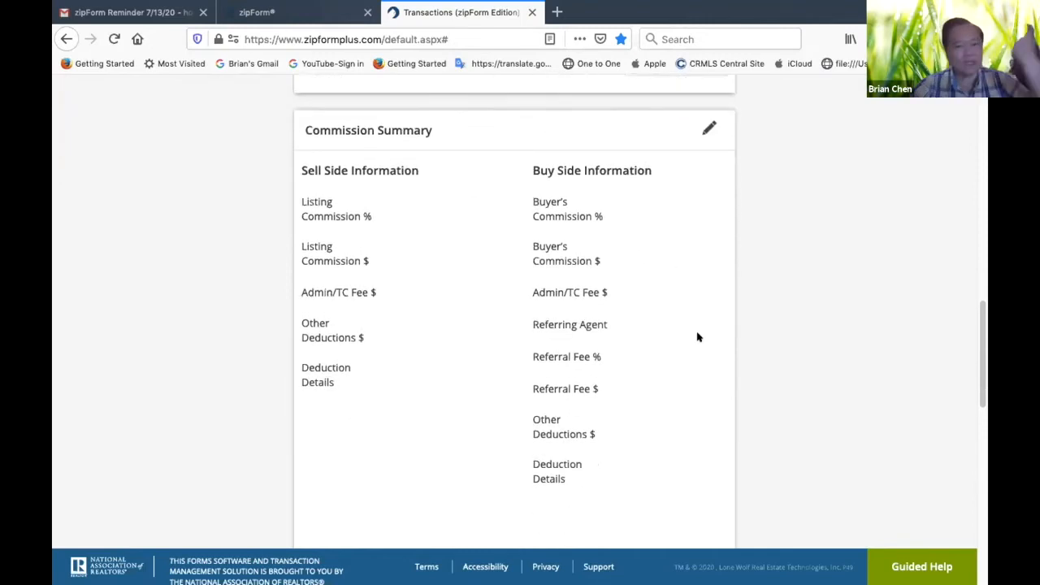
pyautogui.scroll(15, 696, 337)
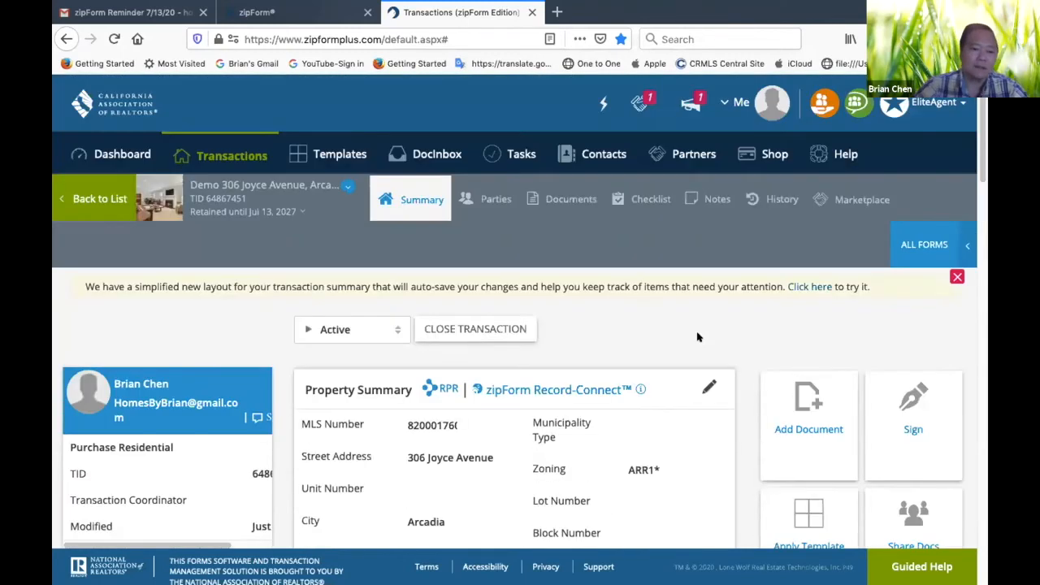
pyautogui.scroll(-5, 696, 336)
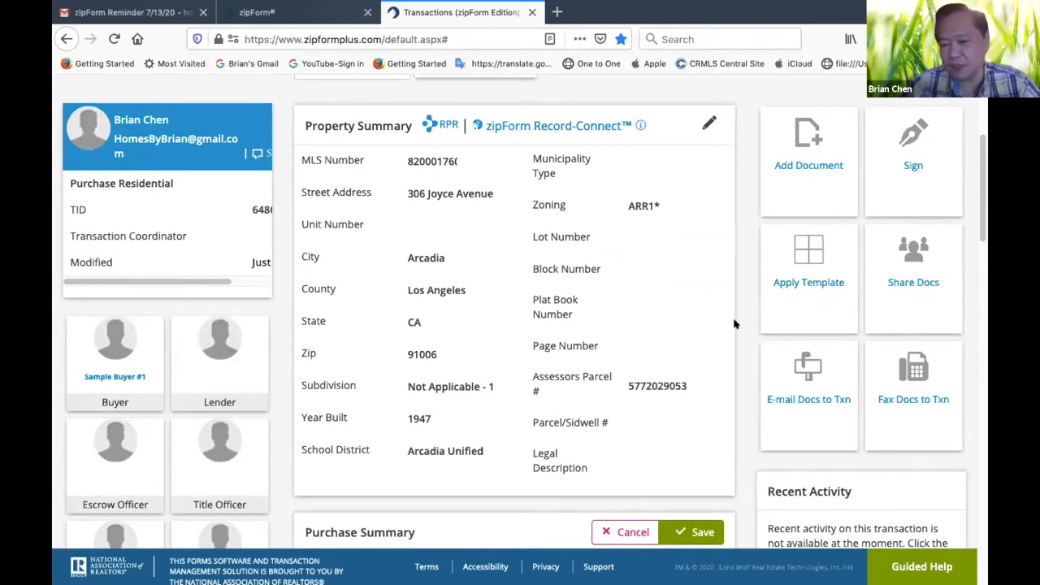
pyautogui.scroll(-3, 736, 301)
pyautogui.scroll(2, 737, 328)
pyautogui.scroll(5, 738, 328)
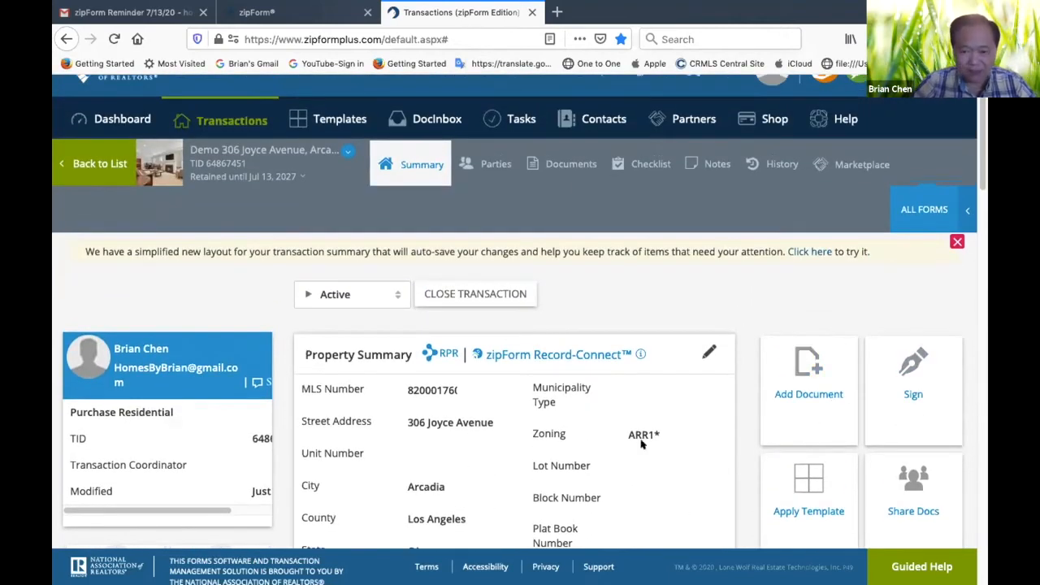
pyautogui.scroll(-10, 643, 444)
pyautogui.scroll(-2, 643, 444)
pyautogui.scroll(12, 644, 444)
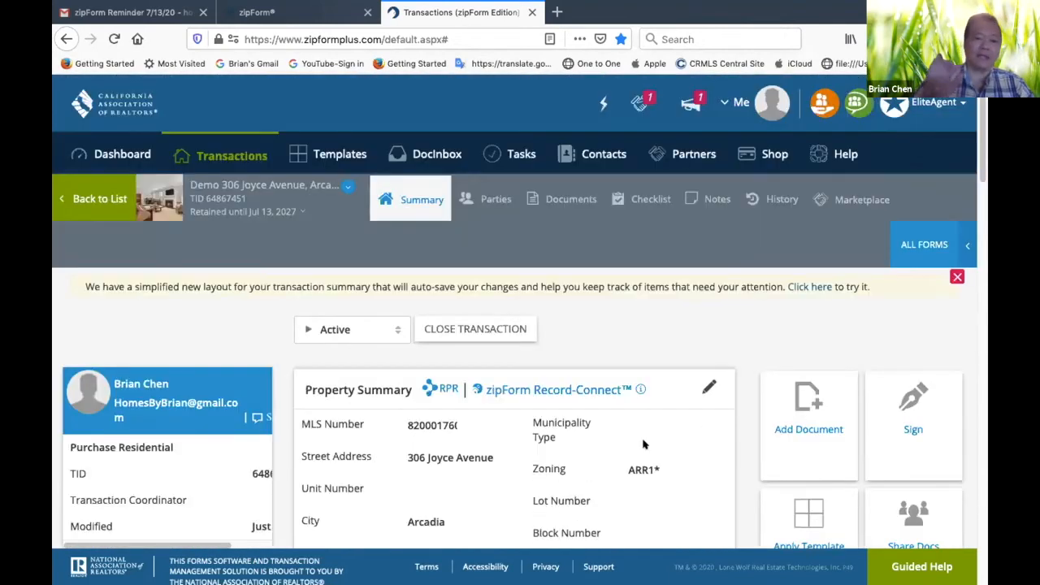
pyautogui.click(87, 203)
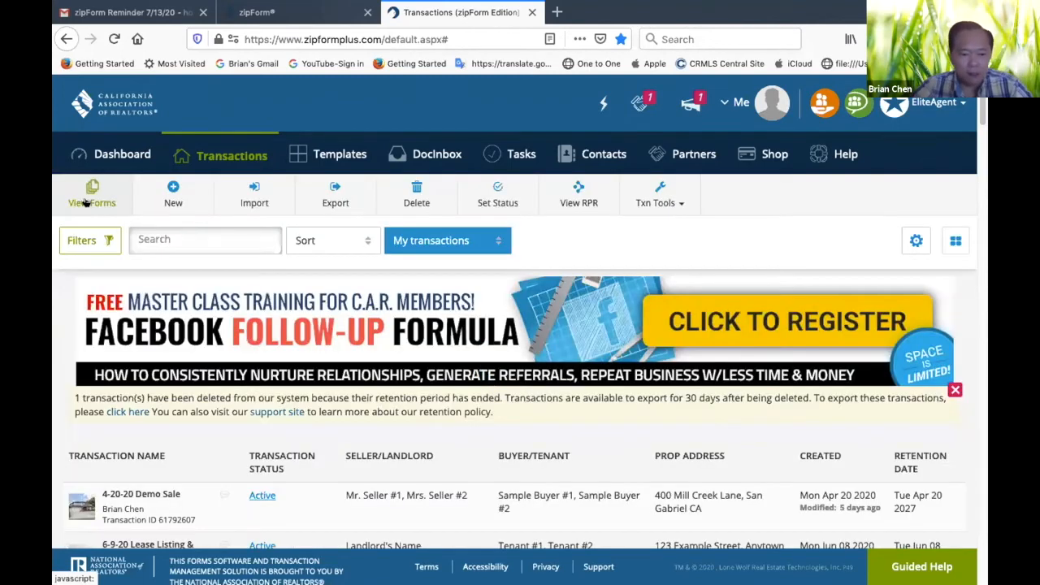
pyautogui.scroll(-3, 147, 290)
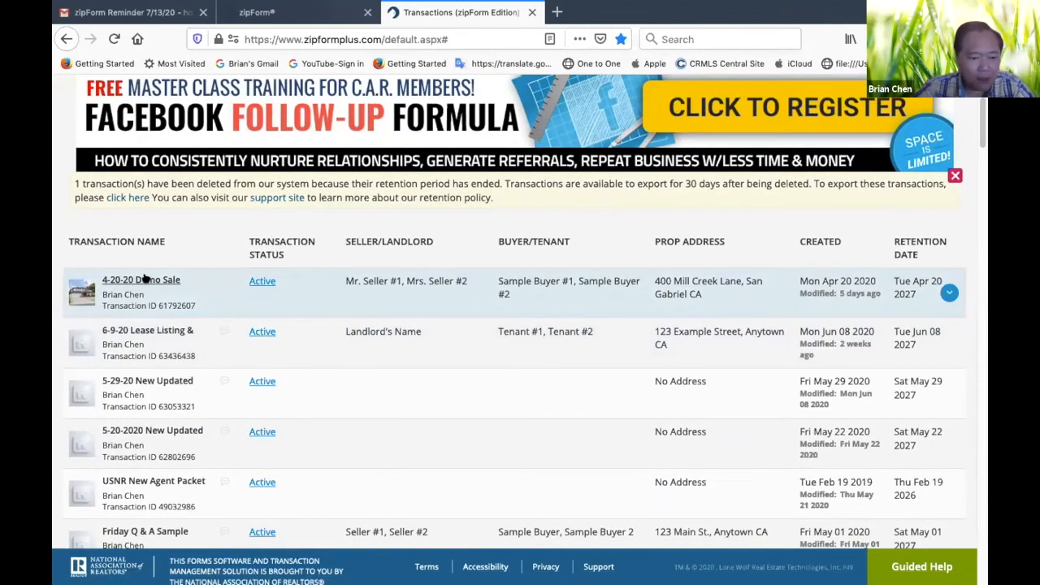
pyautogui.scroll(3, 143, 279)
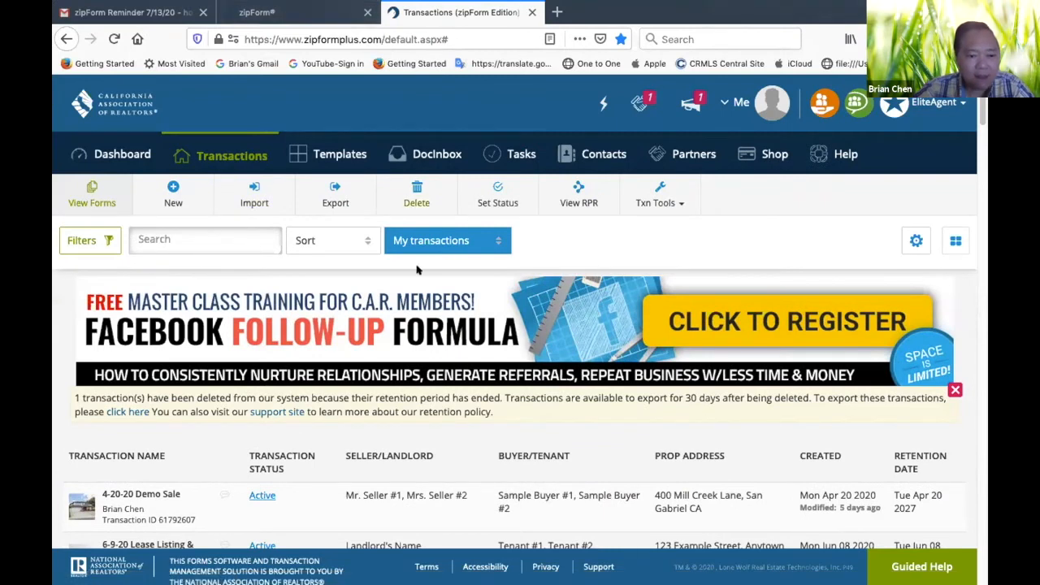
pyautogui.scroll(-3, 400, 304)
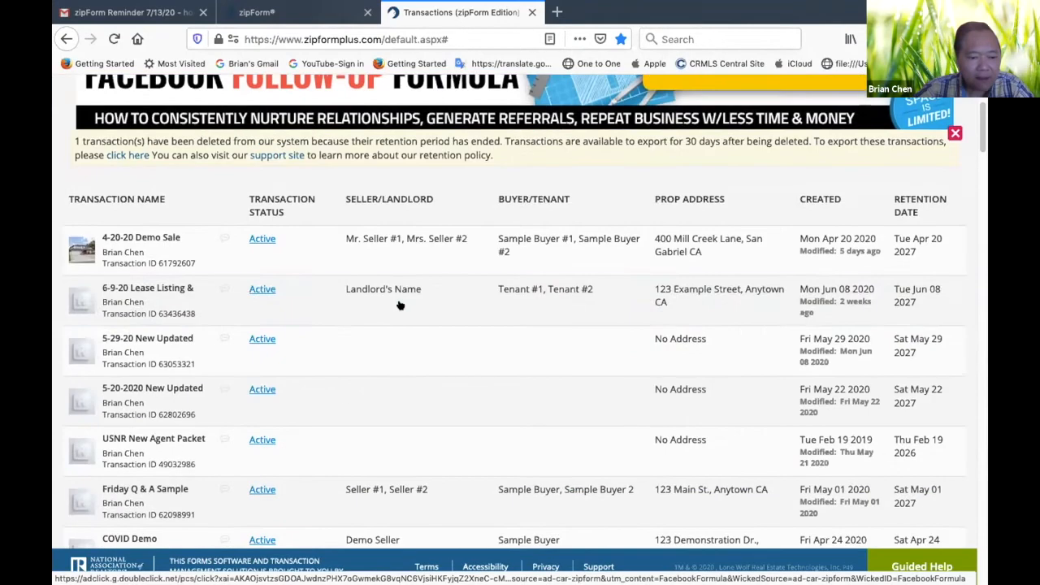
pyautogui.scroll(3, 400, 304)
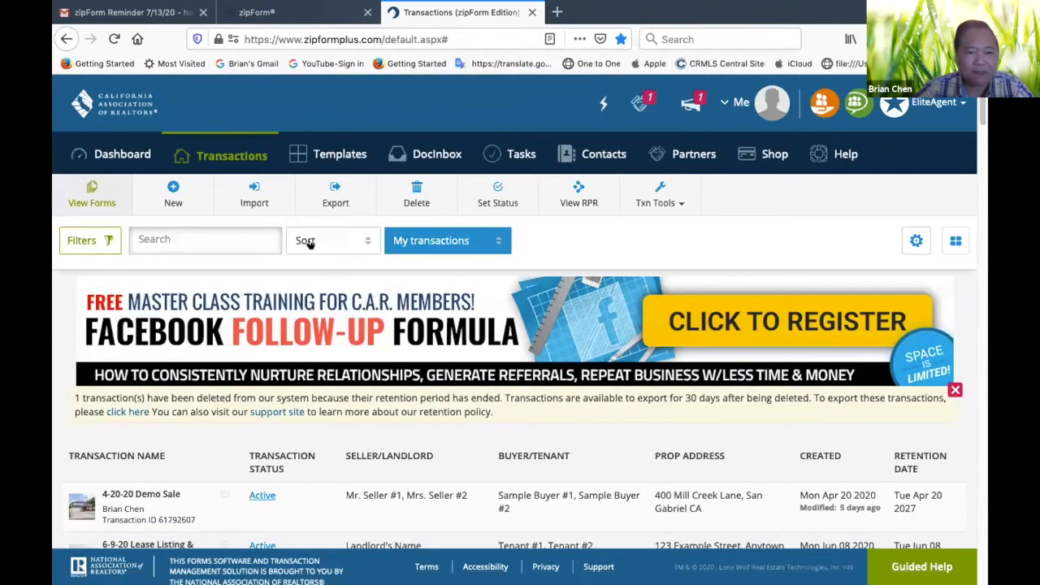
# Close the zipForm session page and open the Lone Wolf zipForm Edition page from the C.A.R. website's transaction products
pyautogui.click(531, 12)
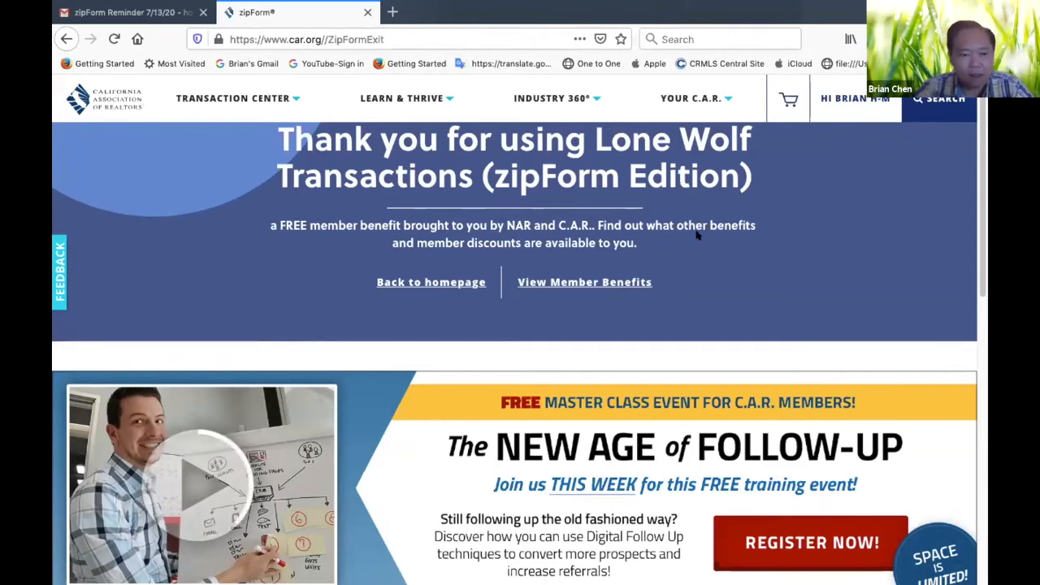
pyautogui.click(281, 99)
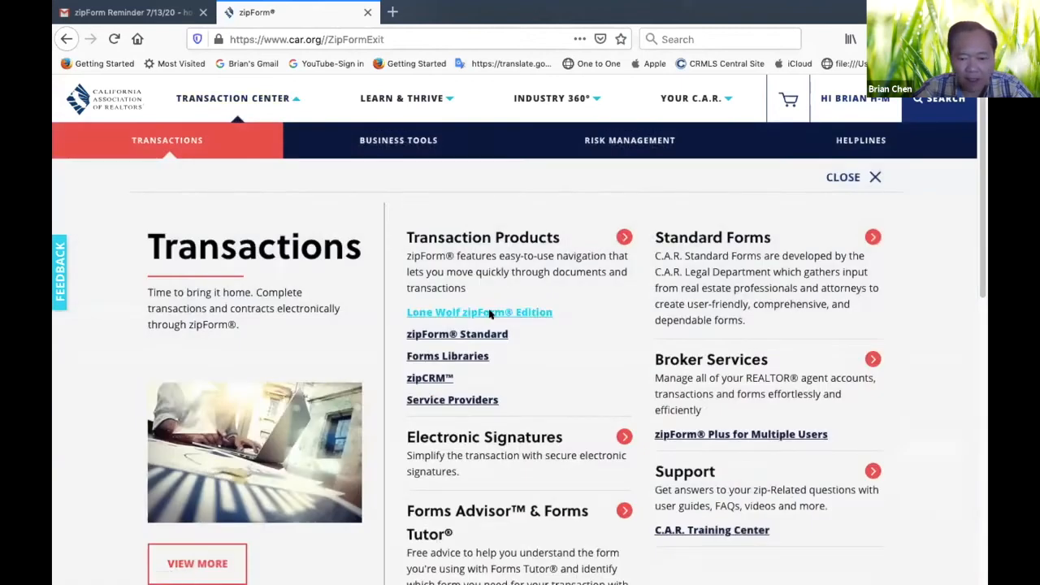
pyautogui.click(503, 309)
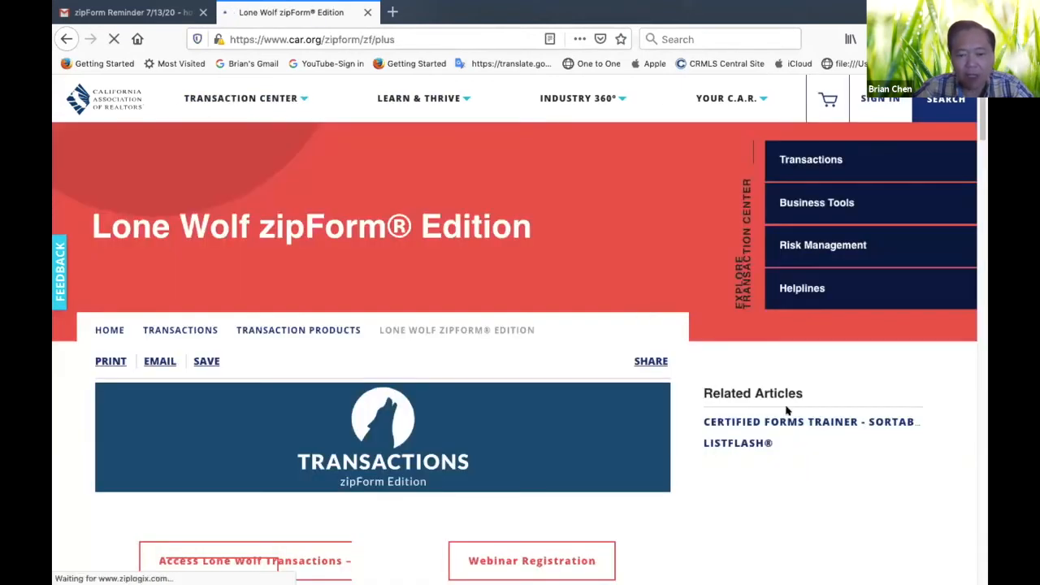
pyautogui.scroll(-7, 773, 487)
pyautogui.scroll(4, 772, 488)
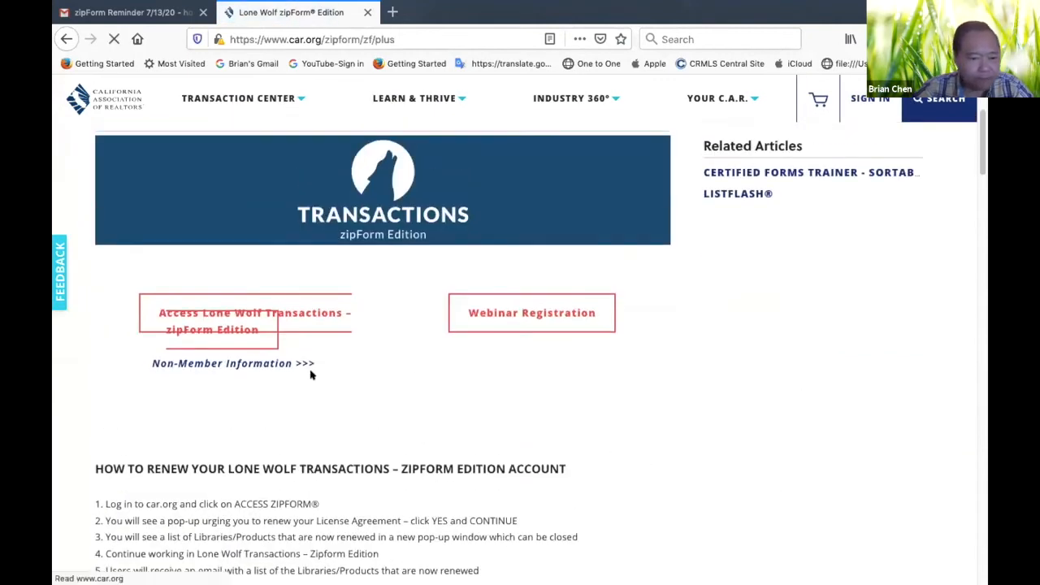
# Access Lone Wolf Transactions, sign in with the saved member credentials and continue to Transactions
pyautogui.click(327, 316)
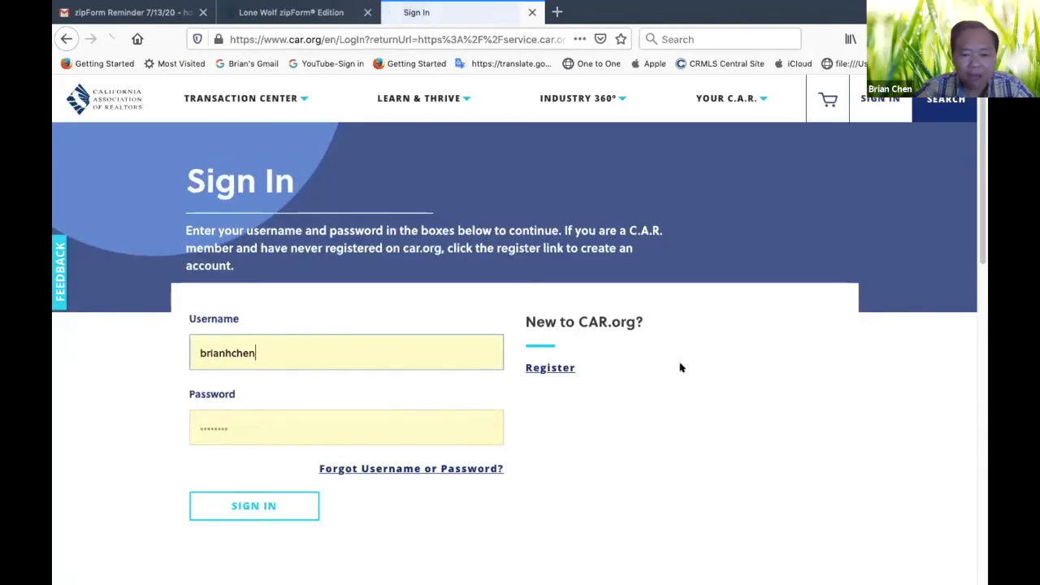
pyautogui.scroll(-3, 597, 378)
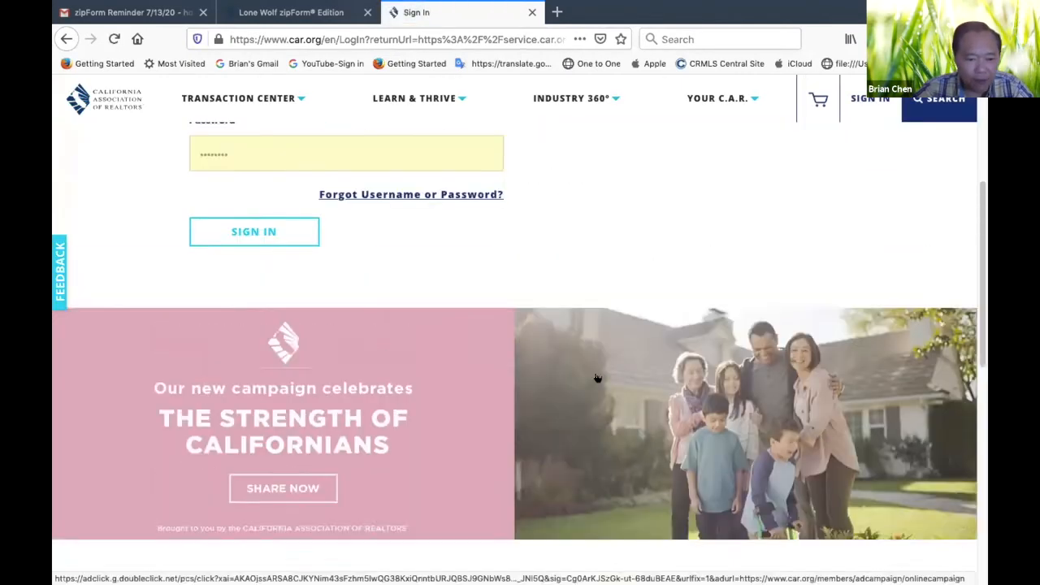
pyautogui.scroll(1, 597, 378)
pyautogui.click(255, 280)
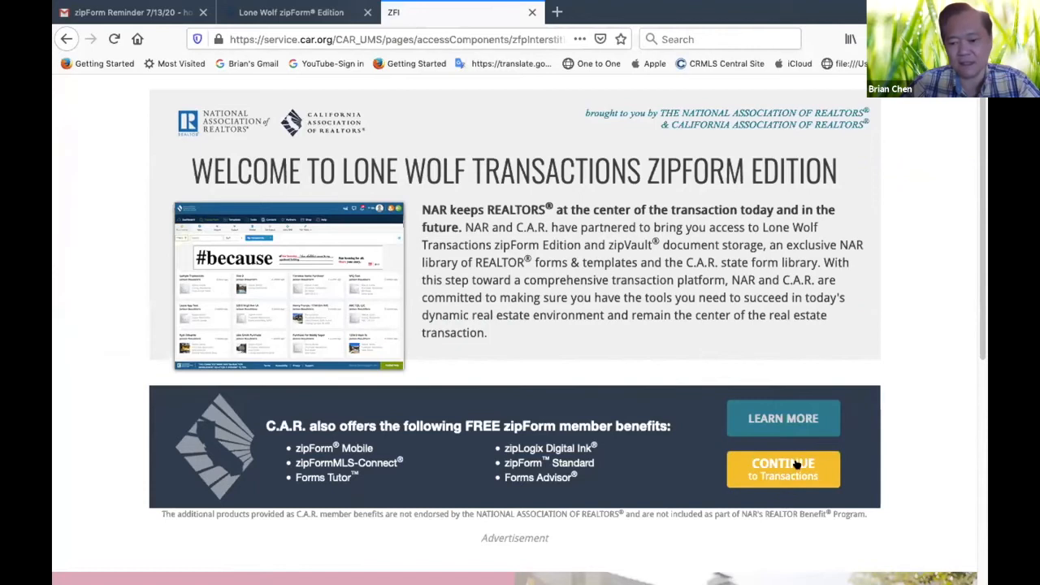
pyautogui.click(797, 464)
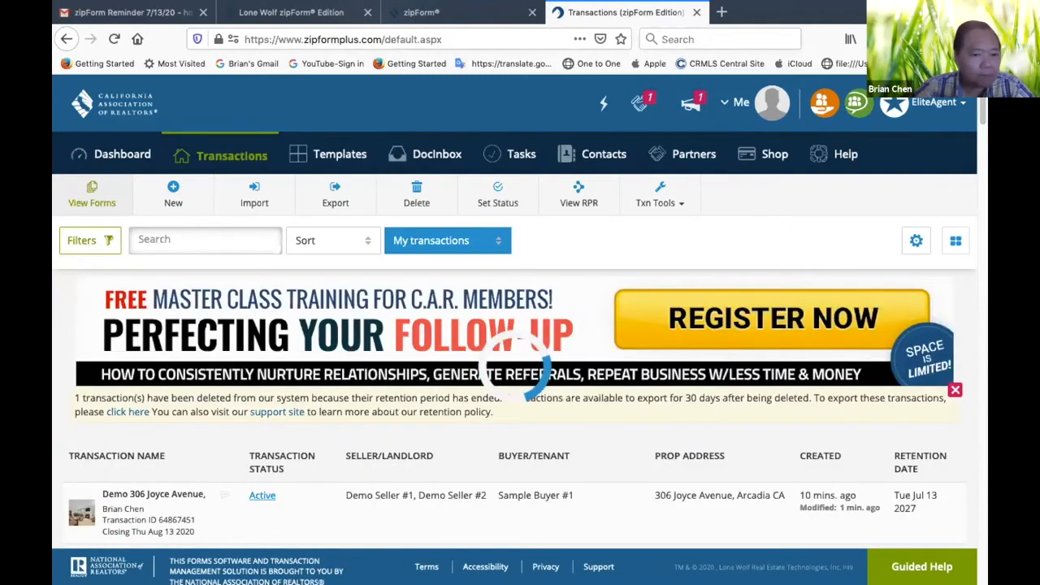
pyautogui.scroll(-2, 255, 249)
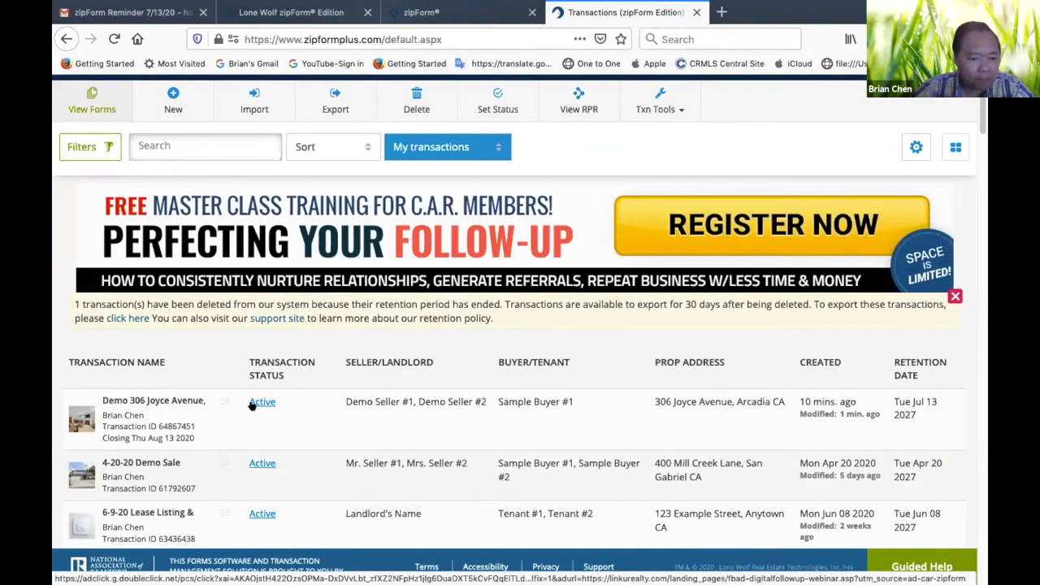
pyautogui.scroll(-2, 254, 402)
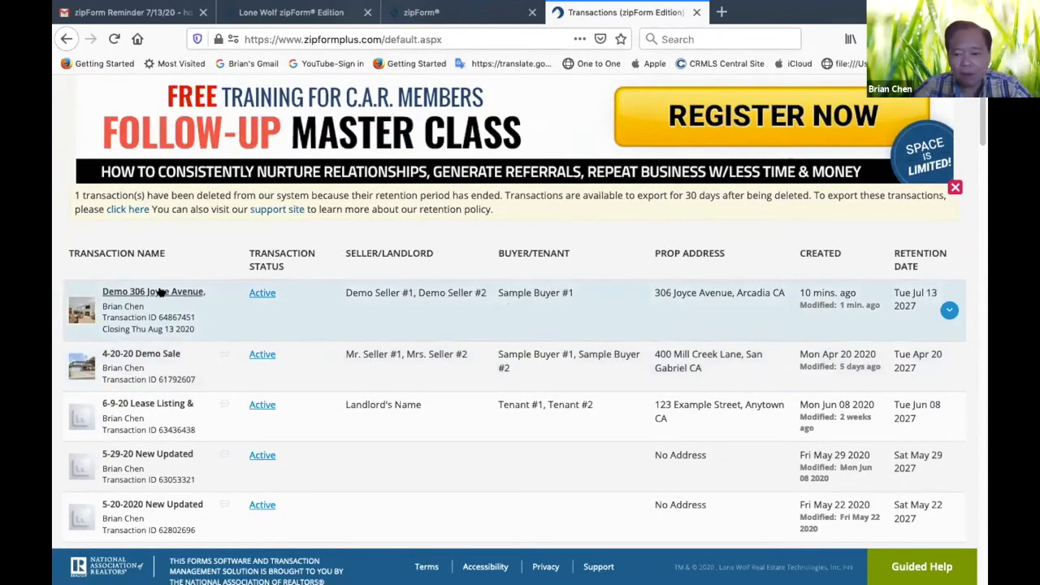
pyautogui.click(160, 292)
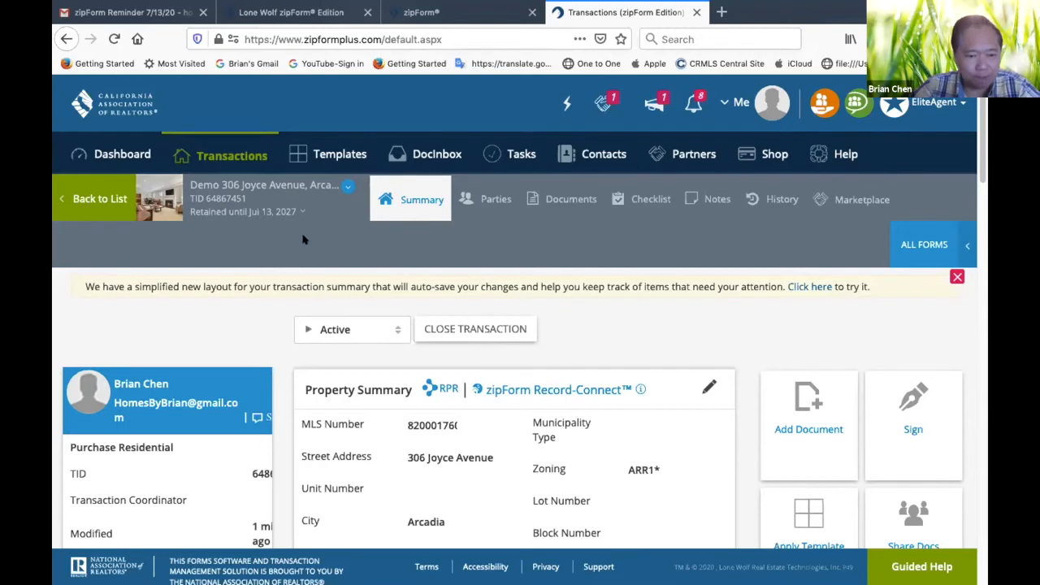
pyautogui.click(579, 200)
pyautogui.scroll(-3, 721, 394)
pyautogui.scroll(-3, 721, 394)
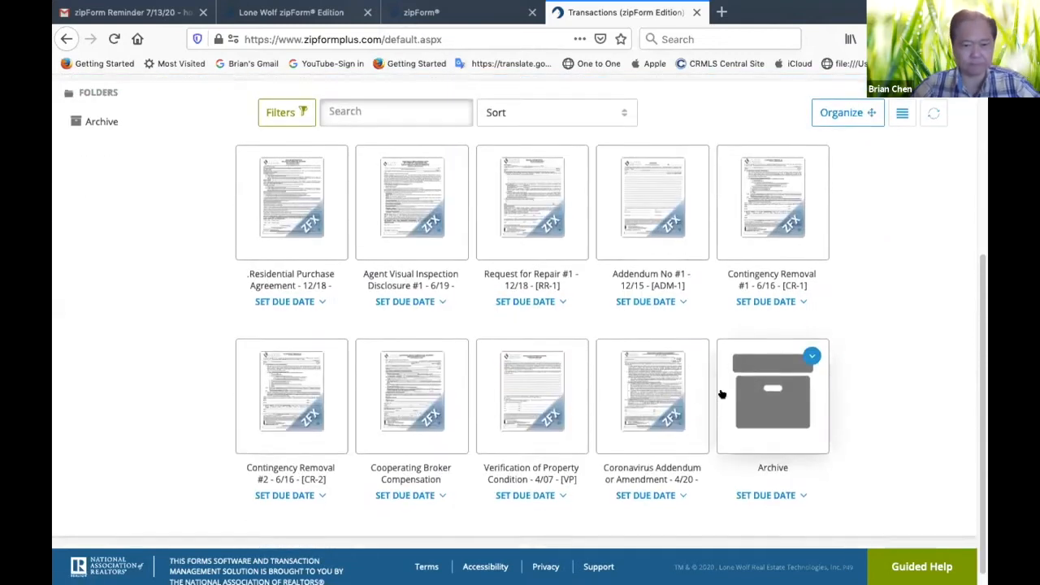
# Open the Residential Purchase Agreement, look over its agency disclosure page and return to the transaction's documents
pyautogui.click(287, 226)
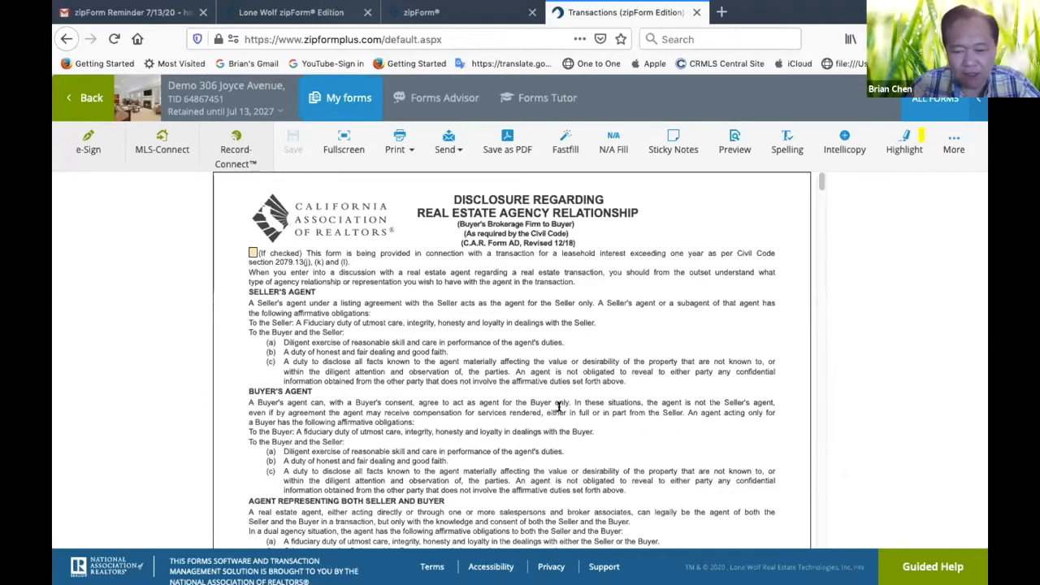
pyautogui.scroll(-2, 585, 396)
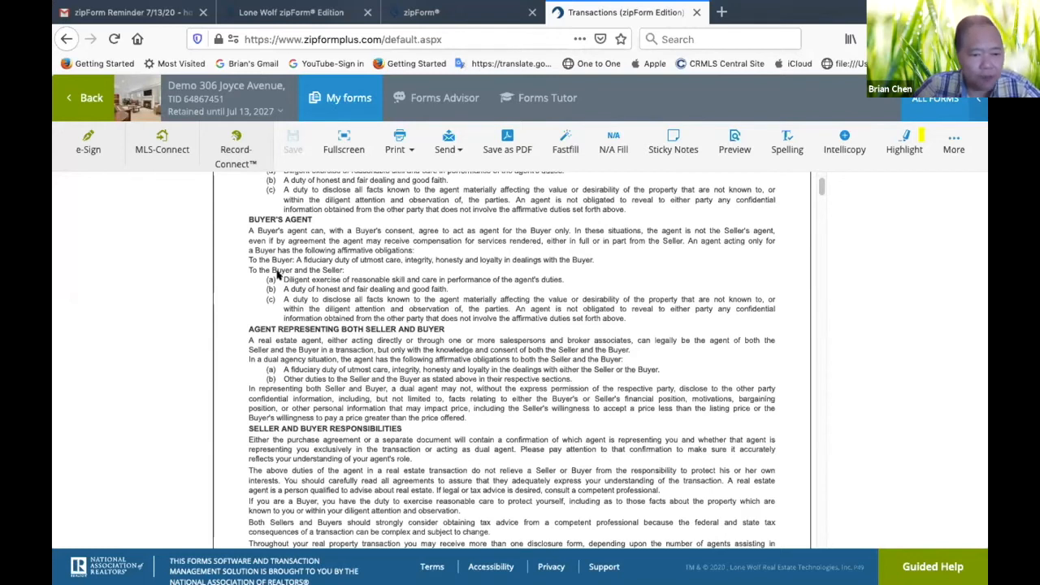
pyautogui.scroll(3, 278, 274)
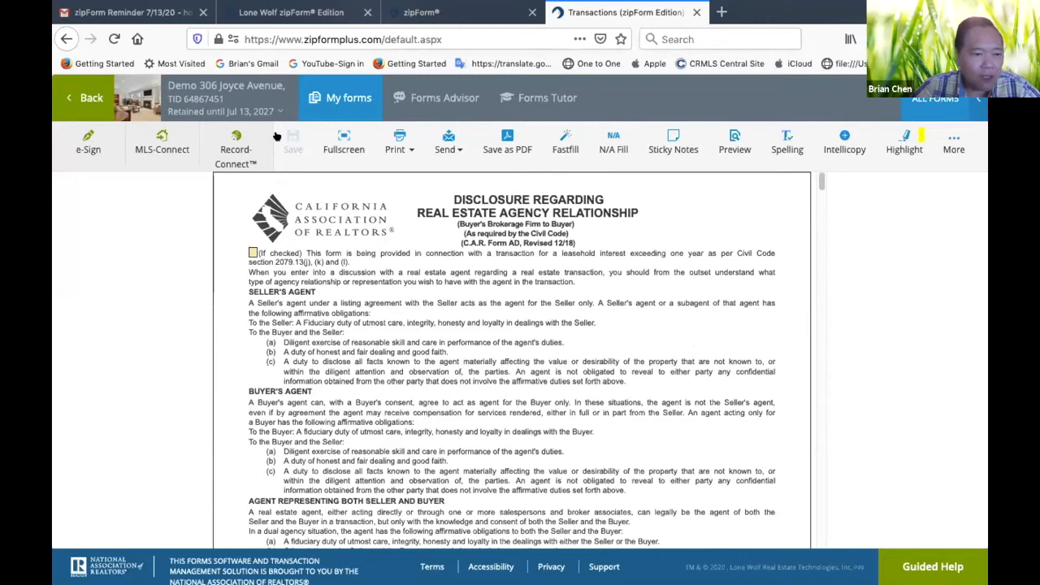
pyautogui.click(85, 98)
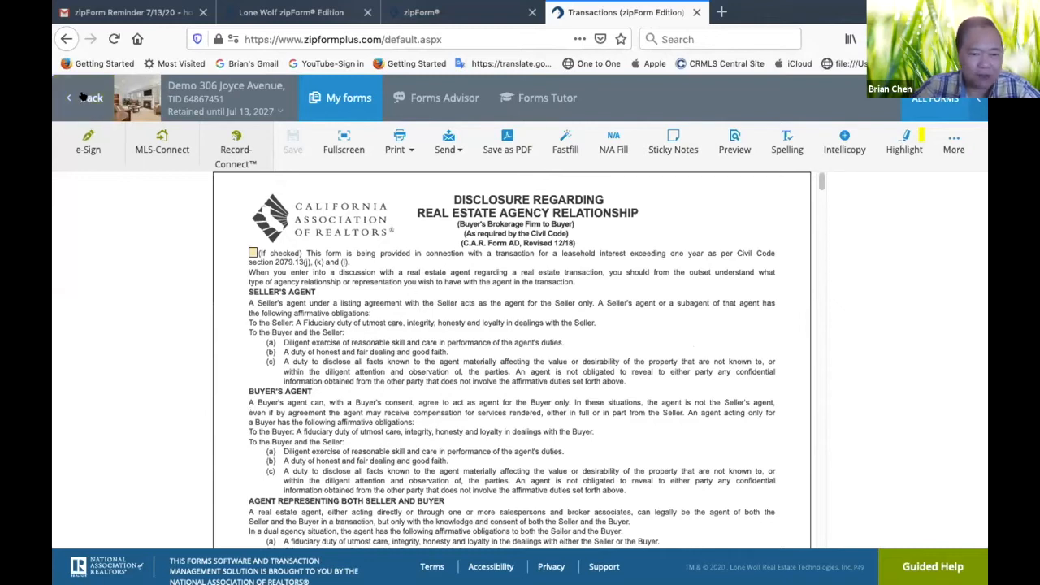
# Look through the transaction's forms, reopen the Residential Purchase Agreement briefly and go back to the document list
pyautogui.scroll(-1, 643, 418)
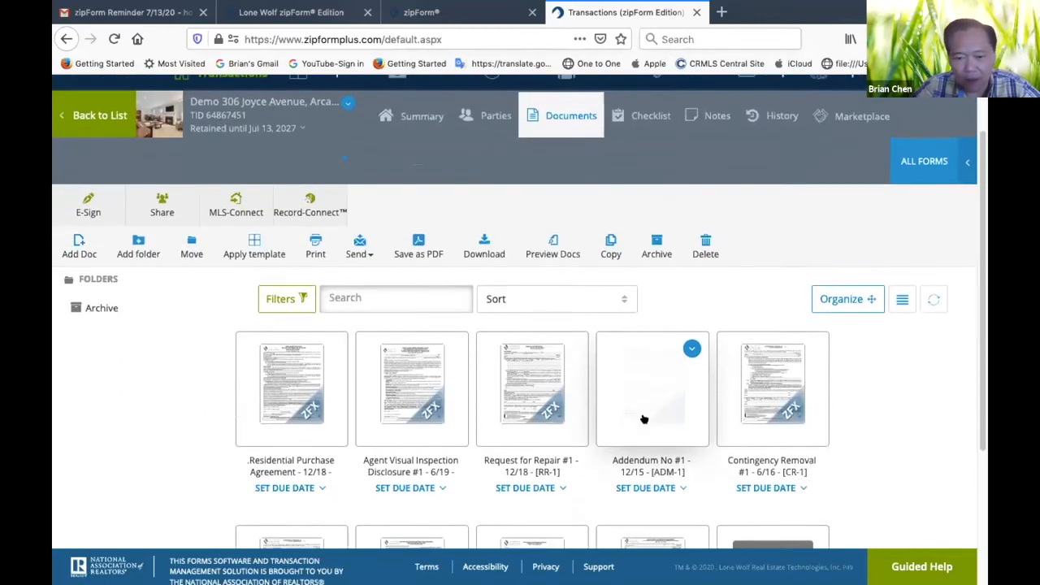
pyautogui.scroll(-2, 643, 419)
pyautogui.scroll(1, 643, 418)
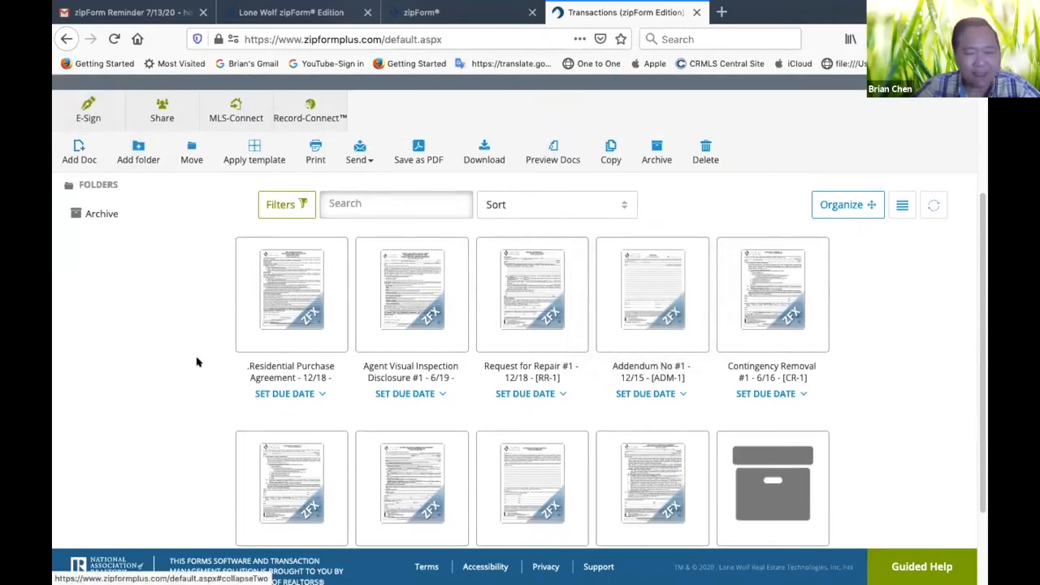
pyautogui.click(303, 306)
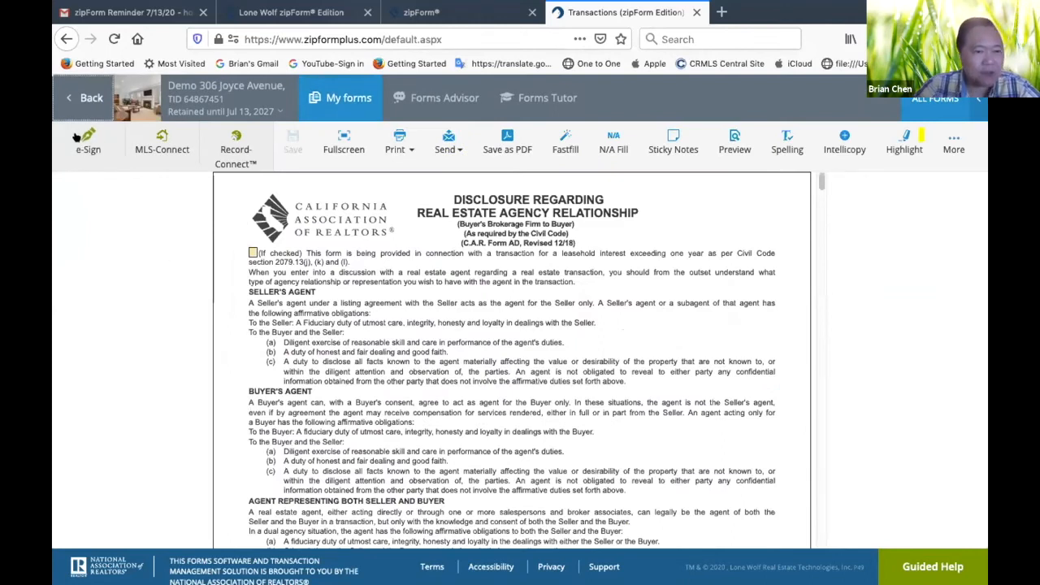
pyautogui.click(78, 94)
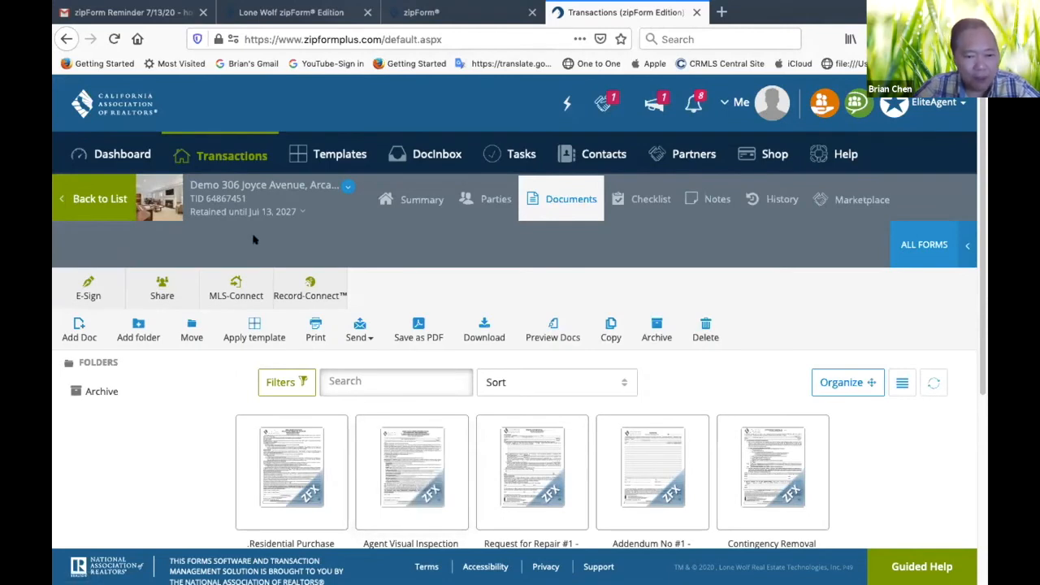
pyautogui.click(402, 200)
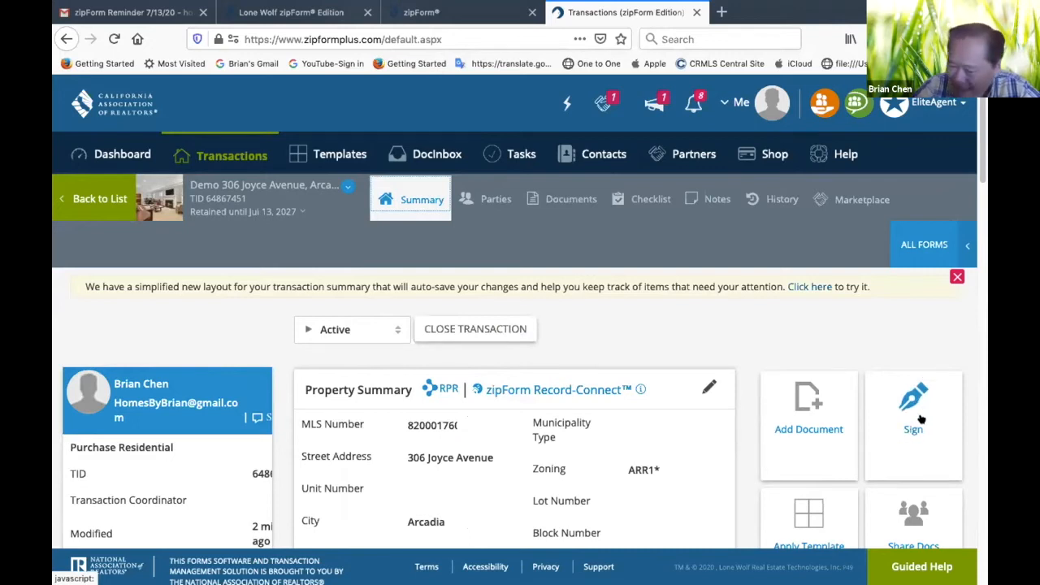
pyautogui.scroll(-2, 912, 431)
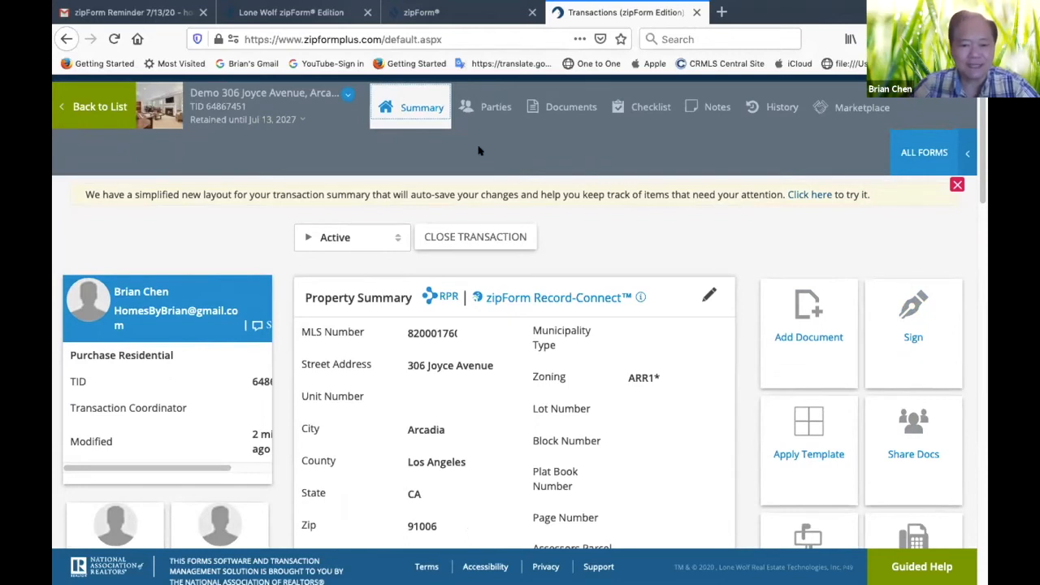
pyautogui.scroll(2, 481, 151)
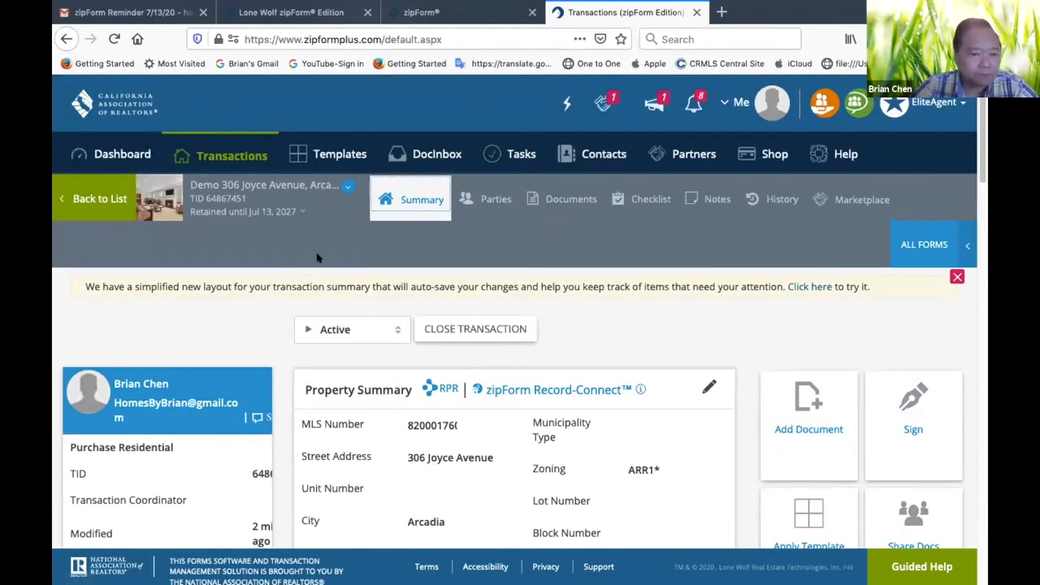
# Return to the transaction's documents and review the full set of forms and document tools
pyautogui.click(565, 198)
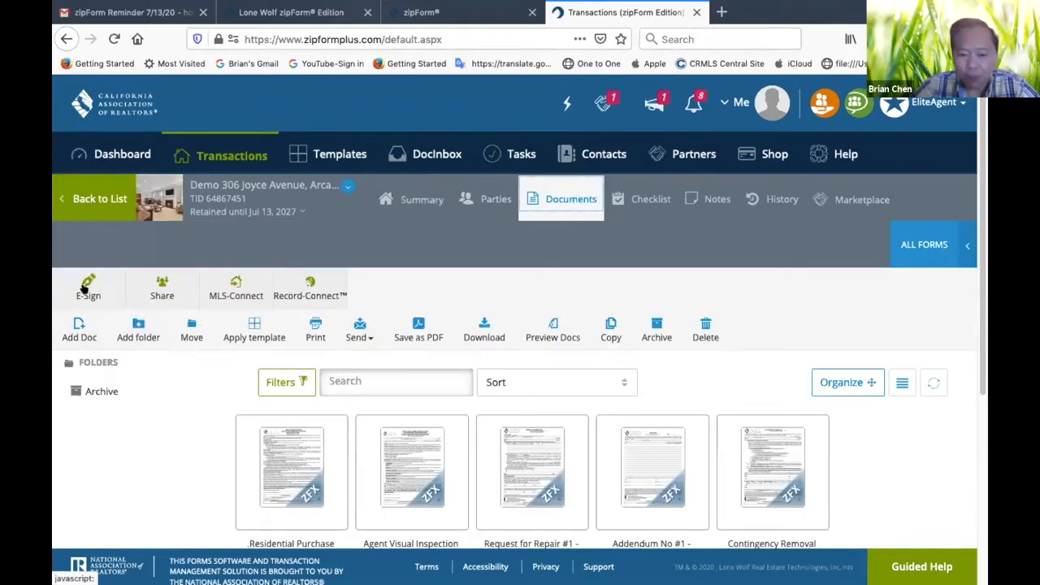
pyautogui.scroll(-3, 176, 405)
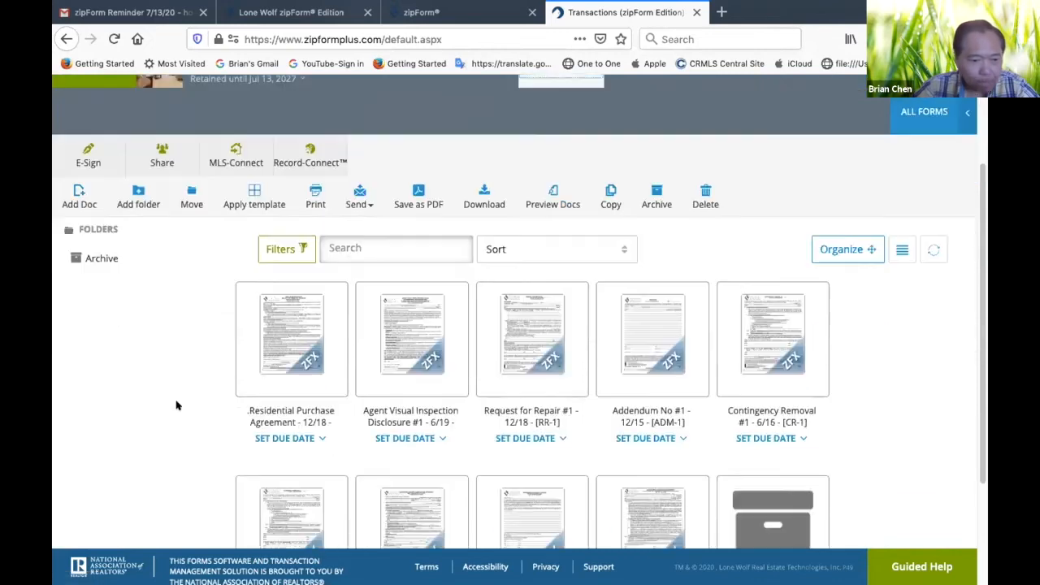
pyautogui.scroll(1, 177, 405)
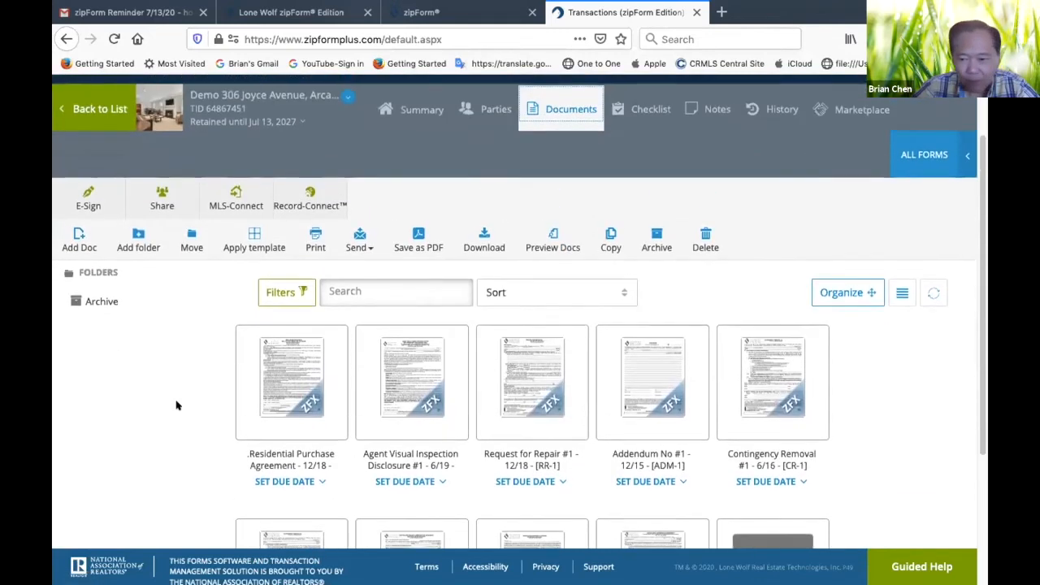
pyautogui.scroll(2, 176, 406)
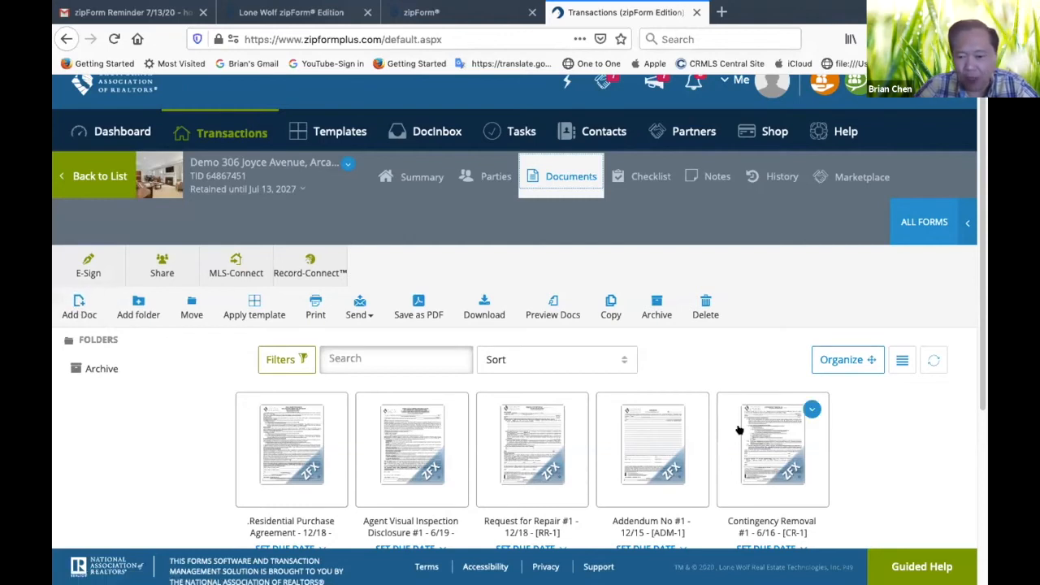
pyautogui.scroll(-5, 740, 430)
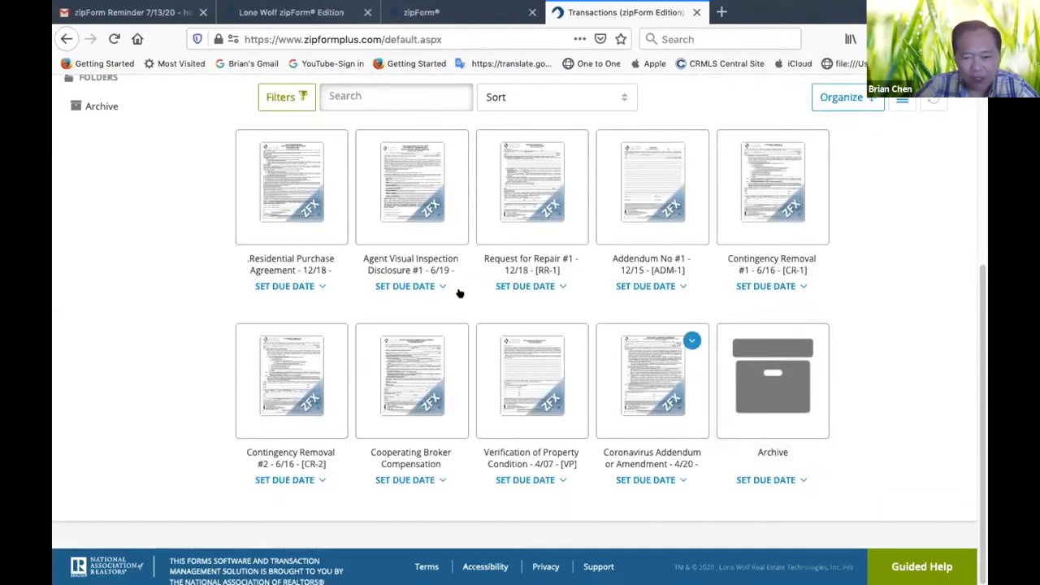
pyautogui.scroll(3, 531, 371)
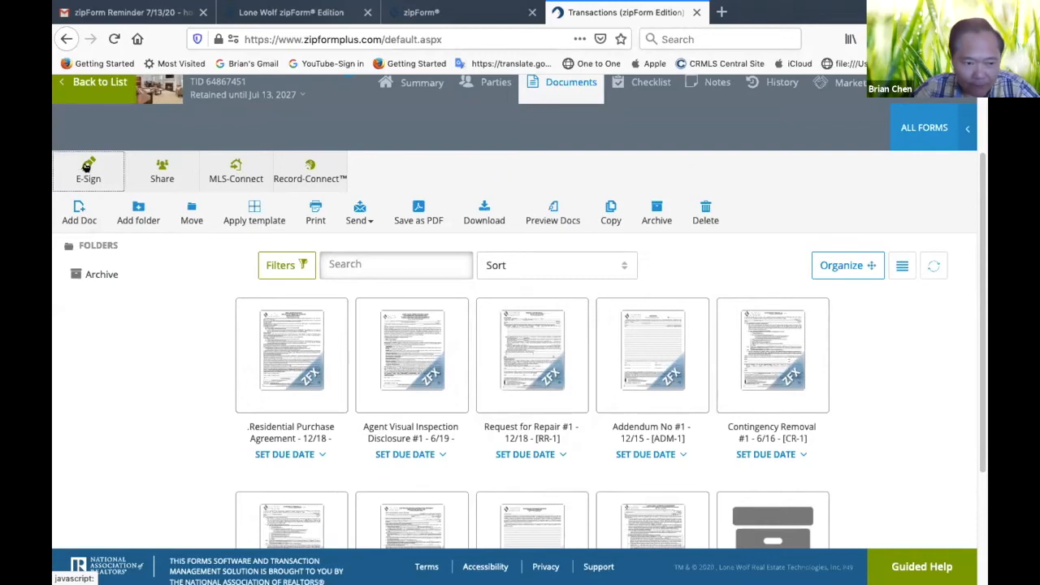
pyautogui.click(87, 165)
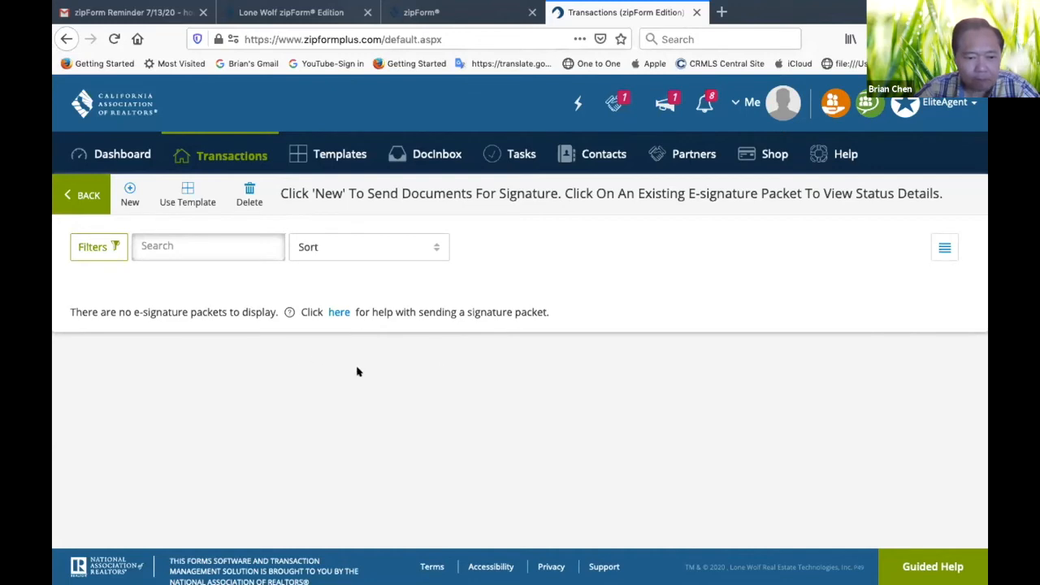
pyautogui.click(128, 189)
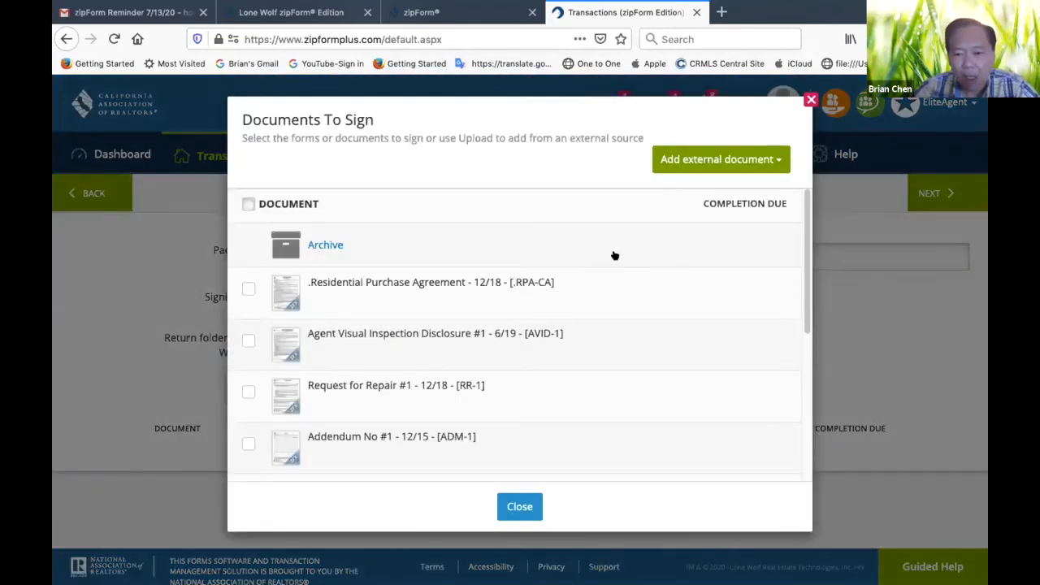
# Browse for an external document to sign and open the 7-13-20 9 AVID Photos folder in Downloads
pyautogui.click(709, 157)
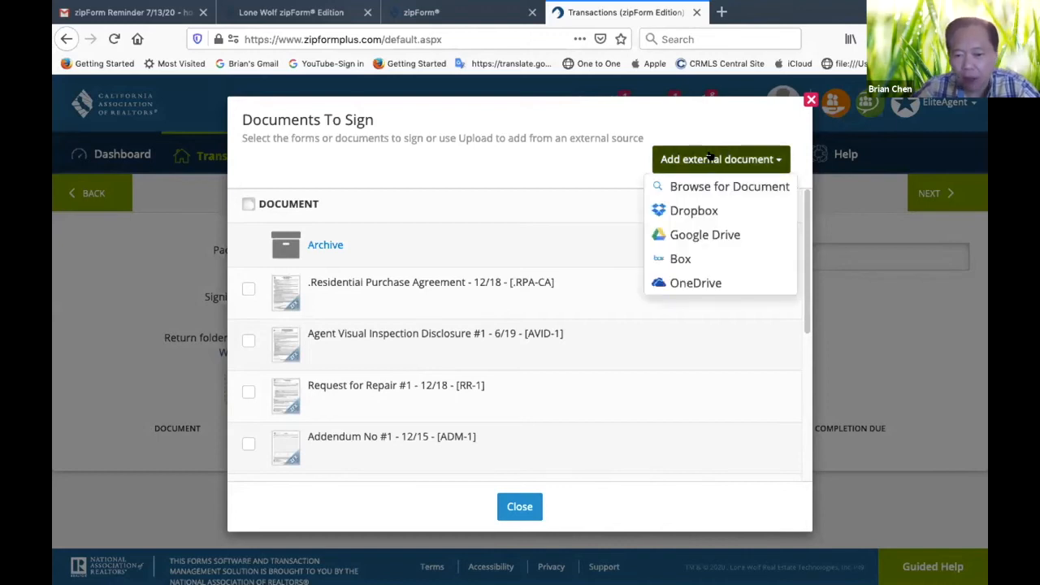
pyautogui.click(679, 184)
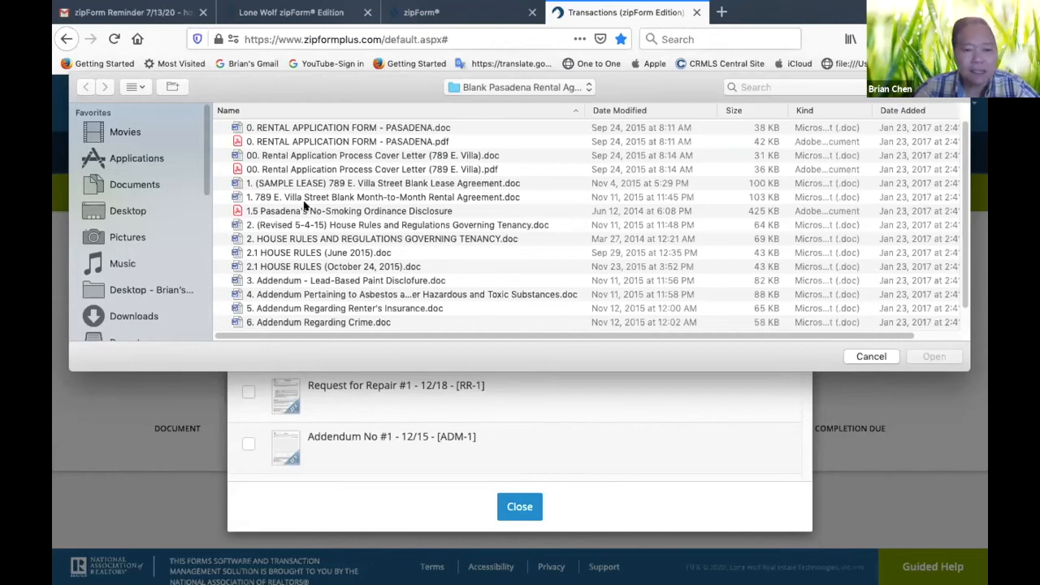
pyautogui.click(135, 316)
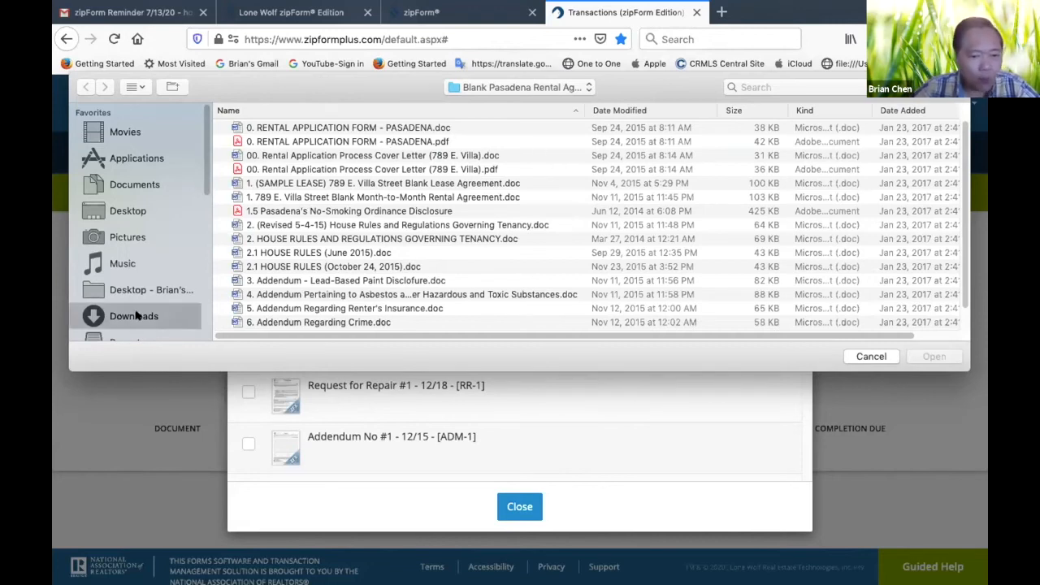
pyautogui.scroll(-15, 327, 265)
pyautogui.scroll(-15, 326, 265)
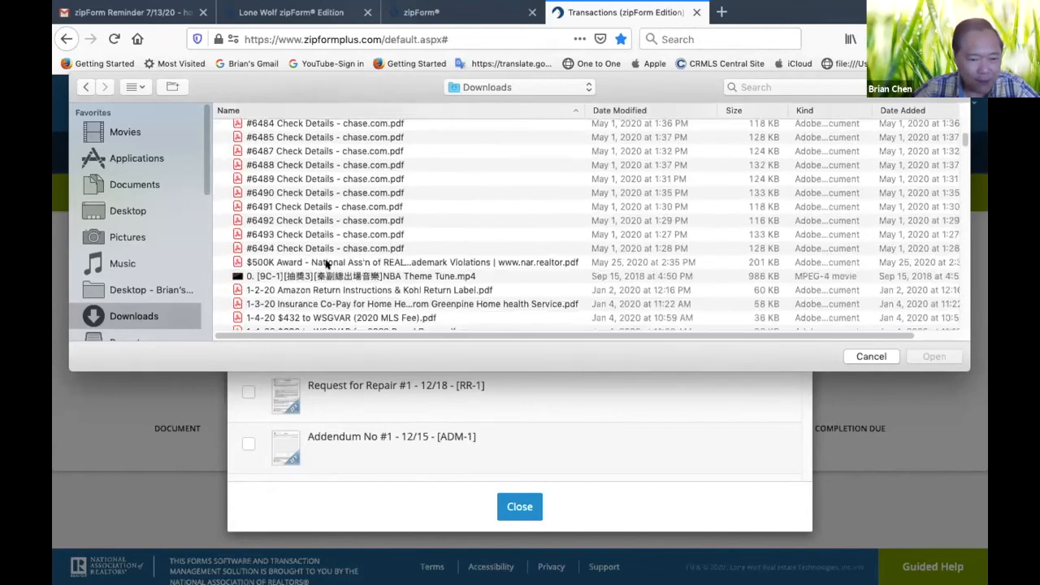
pyautogui.scroll(-15, 327, 265)
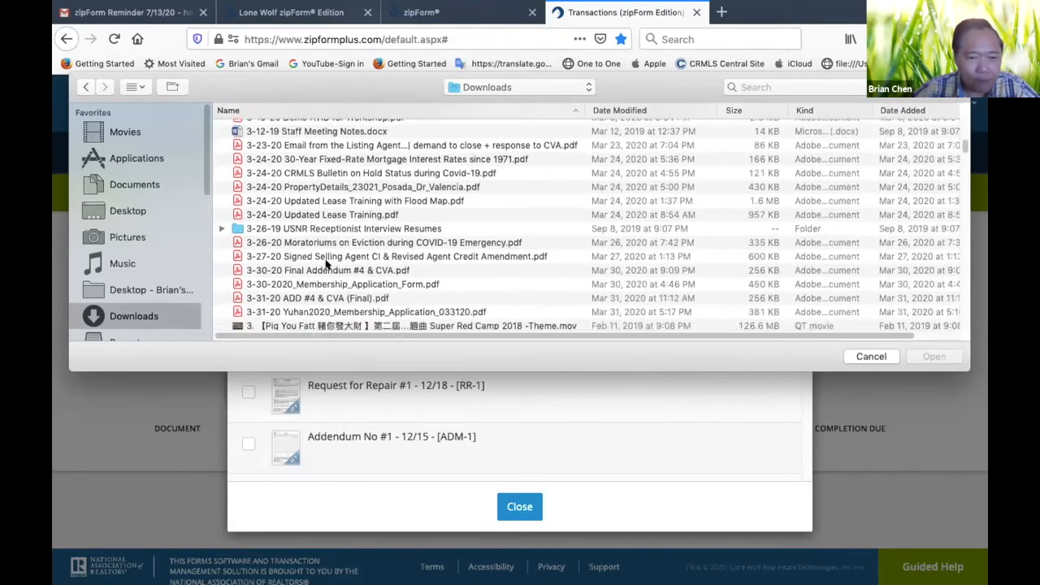
pyautogui.scroll(-15, 327, 265)
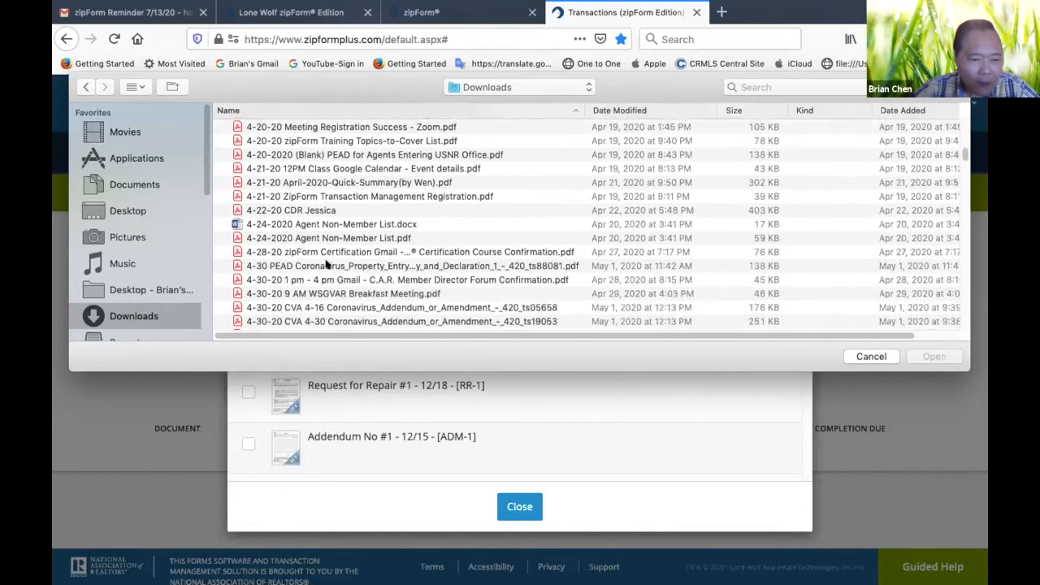
pyautogui.scroll(-15, 326, 265)
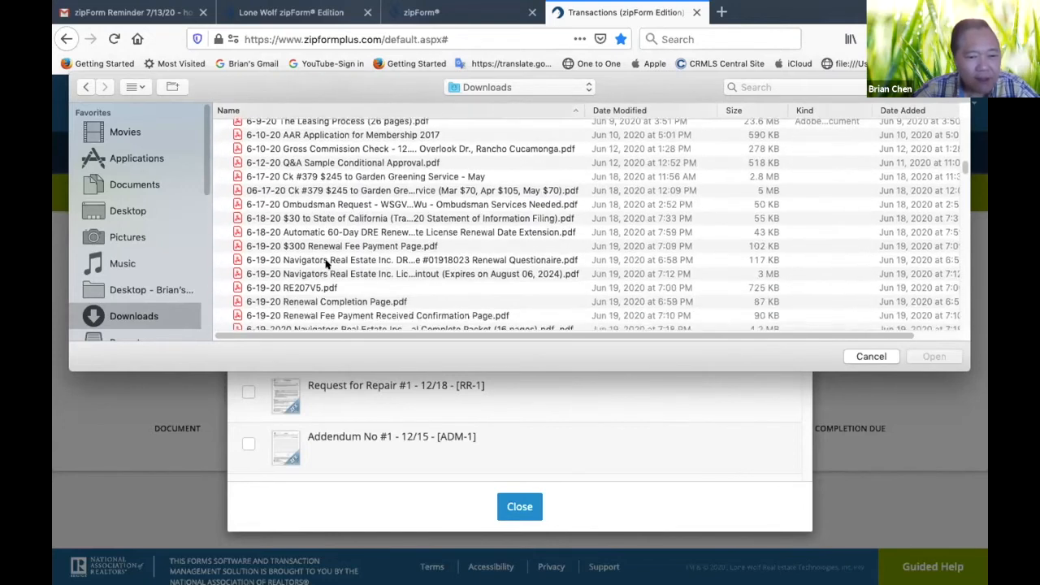
pyautogui.scroll(-5, 327, 265)
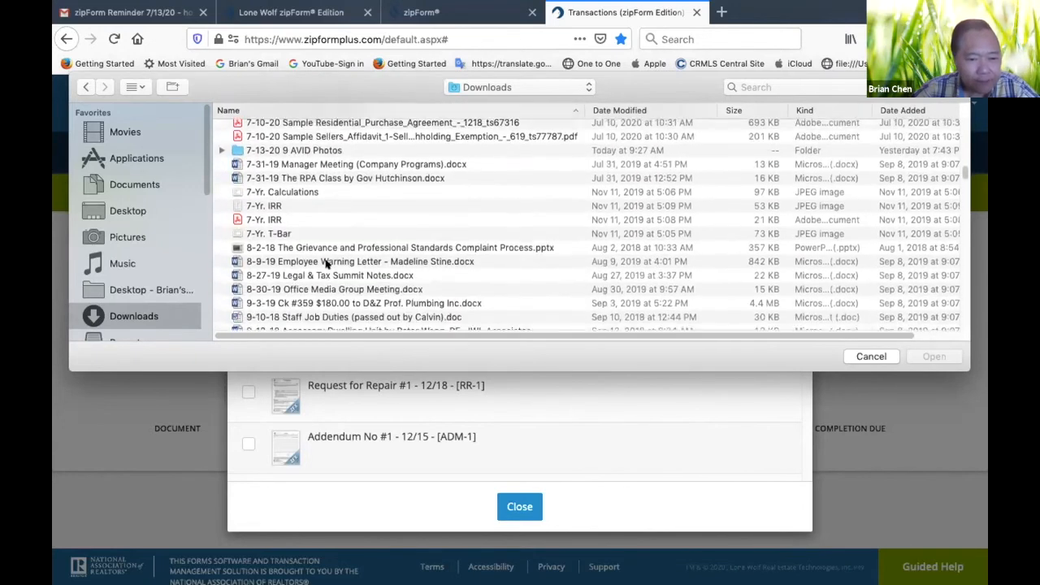
pyautogui.click(238, 162)
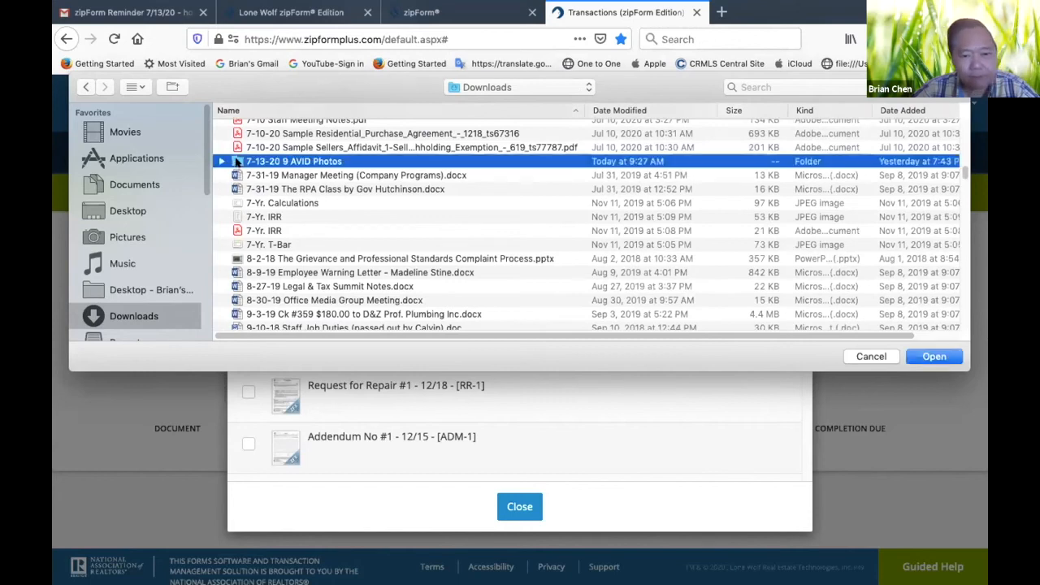
pyautogui.doubleClick(238, 161)
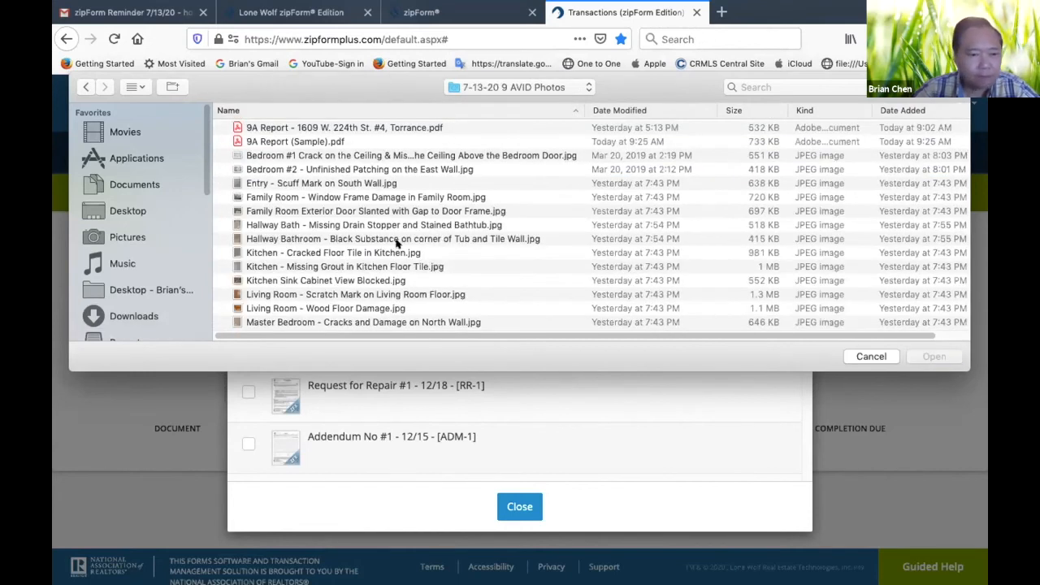
# Upload 9A Report (Sample).pdf to the signature packet with the display name 9A Report (Sample)
pyautogui.click(257, 140)
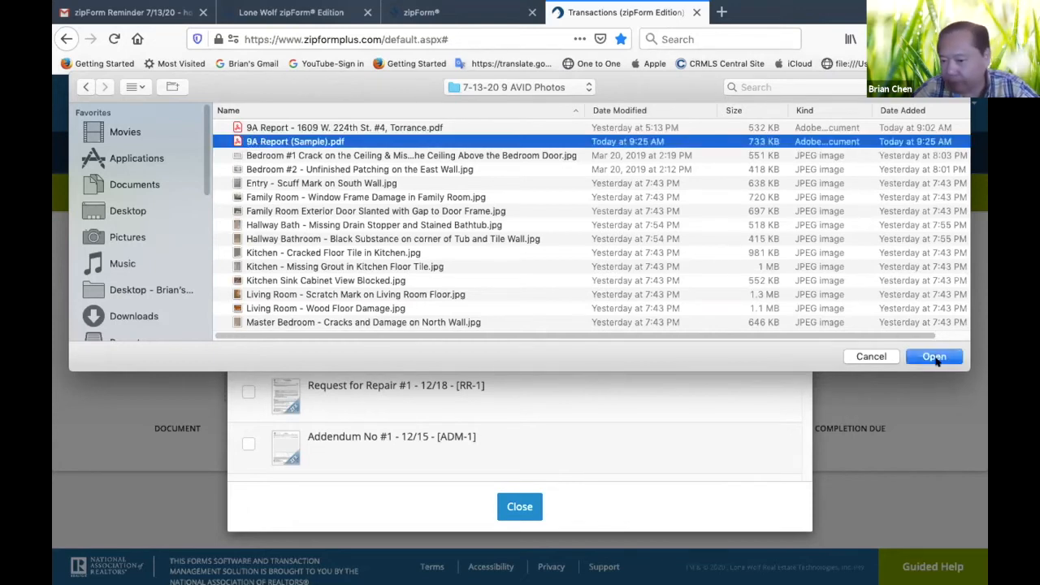
pyautogui.click(938, 358)
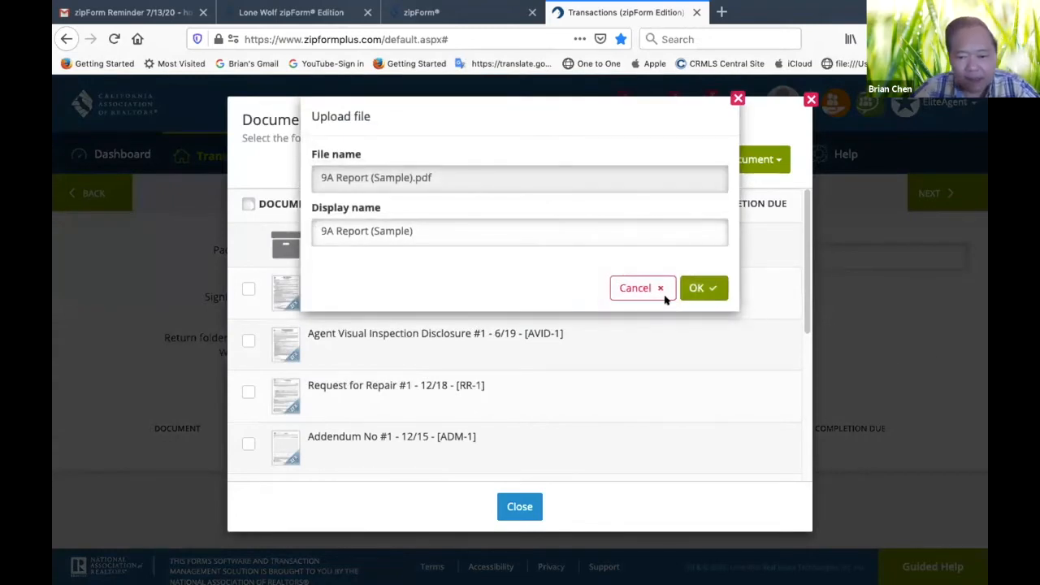
pyautogui.click(705, 287)
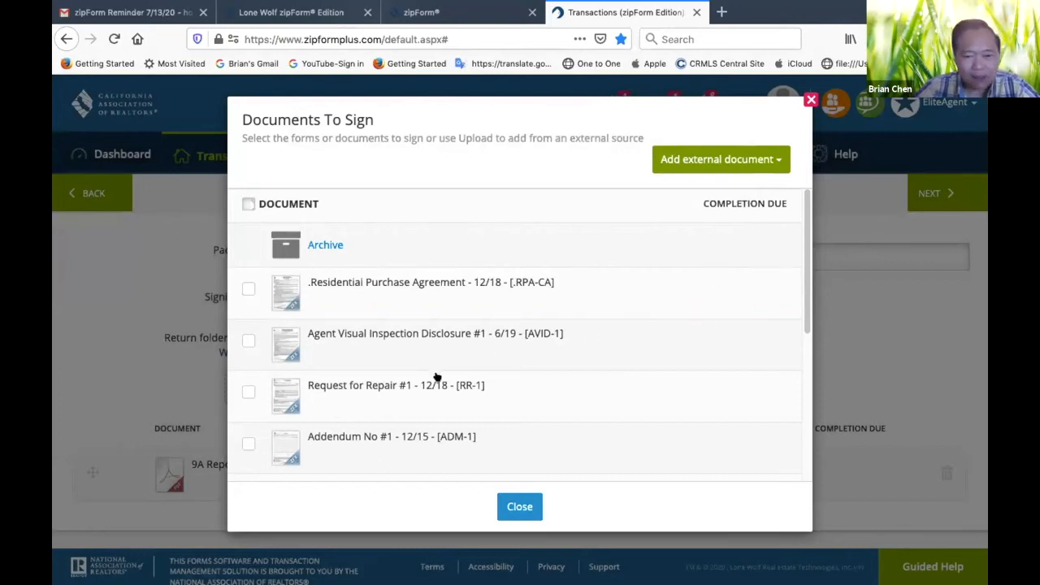
# Look through the transaction forms that can be added to the signature packet
pyautogui.scroll(-5, 439, 374)
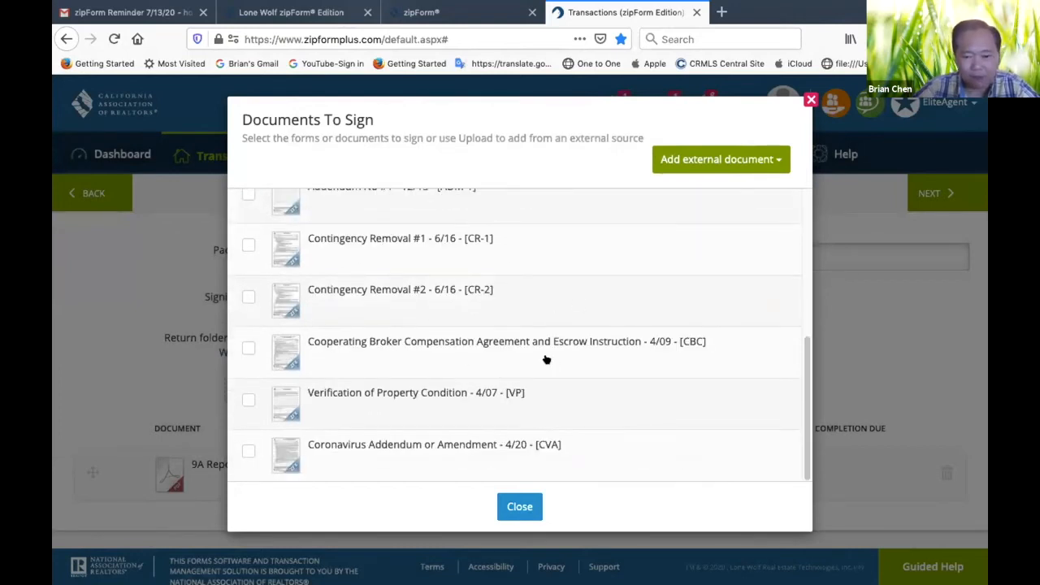
pyautogui.scroll(5, 544, 373)
pyautogui.scroll(-5, 543, 390)
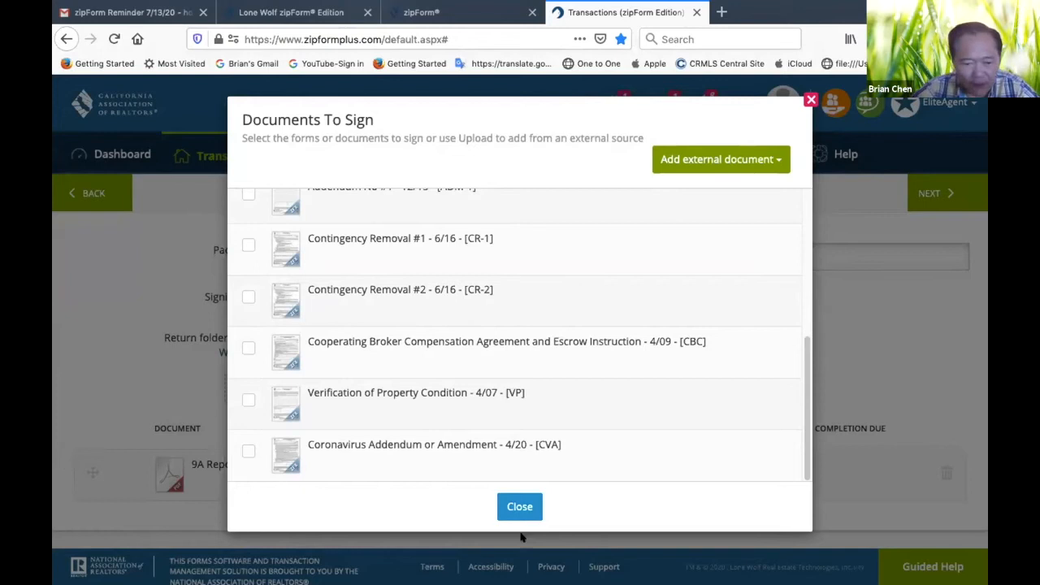
pyautogui.scroll(5, 476, 440)
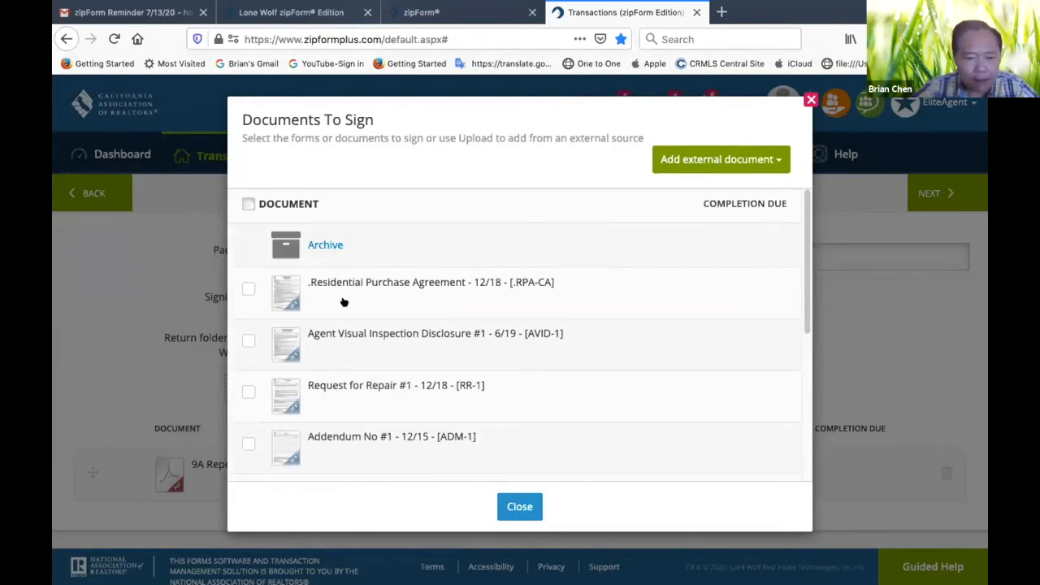
# Add the Residential Purchase Agreement - 12/18 form to the signature packet and continue to selecting the signing parties
pyautogui.click(246, 290)
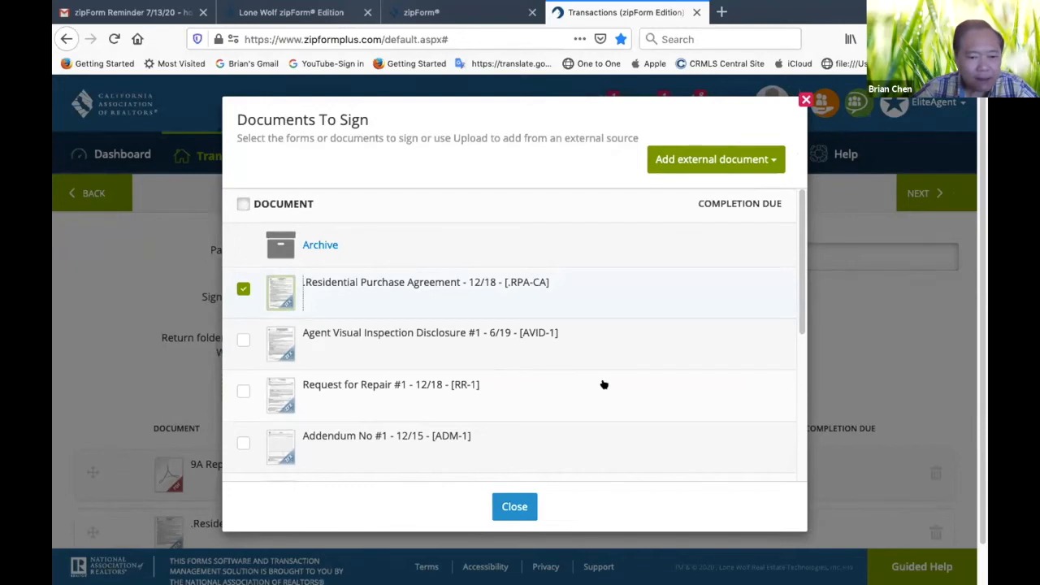
pyautogui.click(512, 506)
pyautogui.scroll(-1, 520, 398)
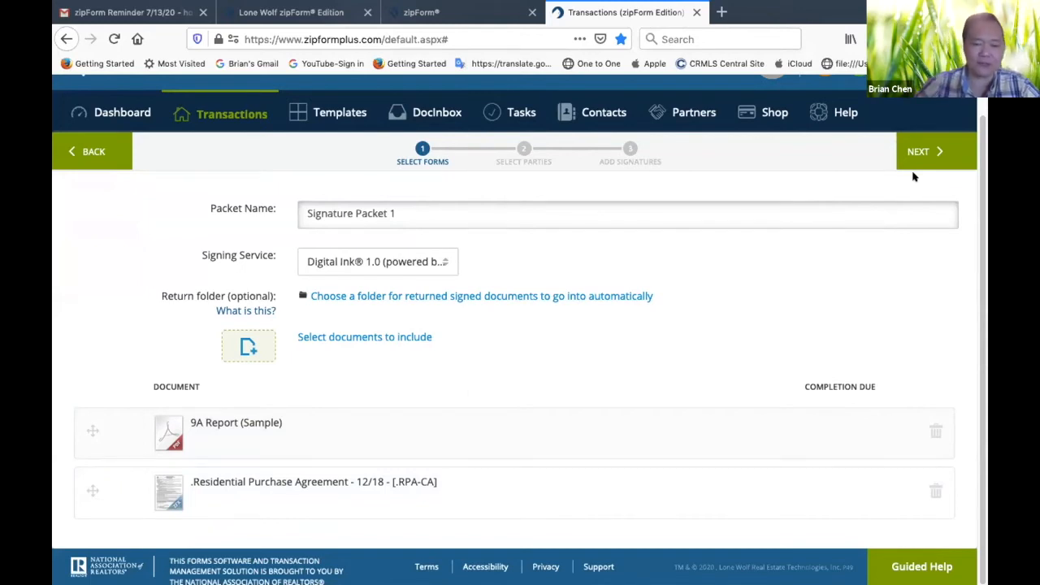
pyautogui.click(940, 153)
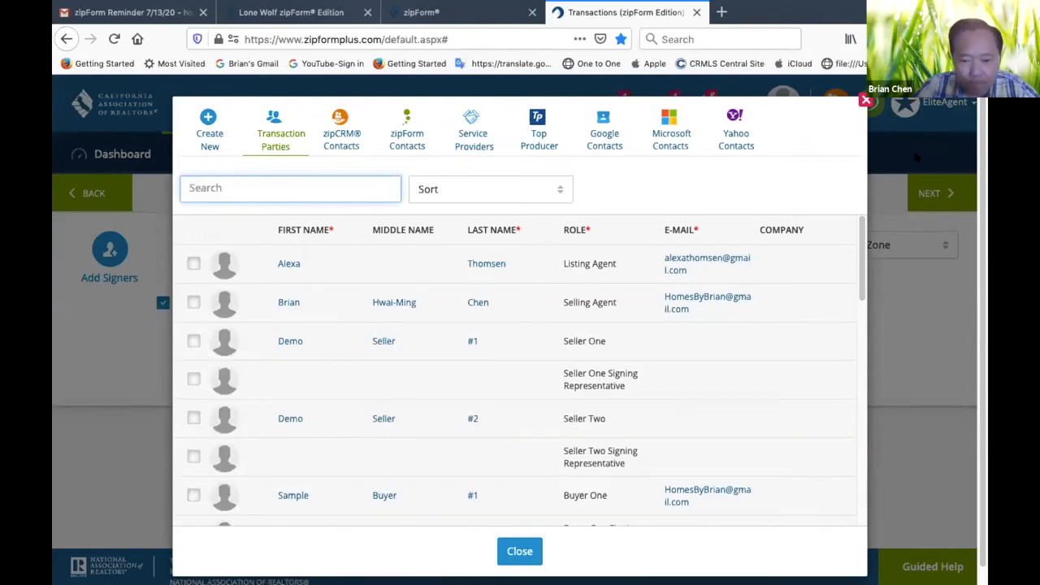
# Select the Selling Agent and Buyer One from the transaction parties as signers of the packet
pyautogui.scroll(-3, 692, 388)
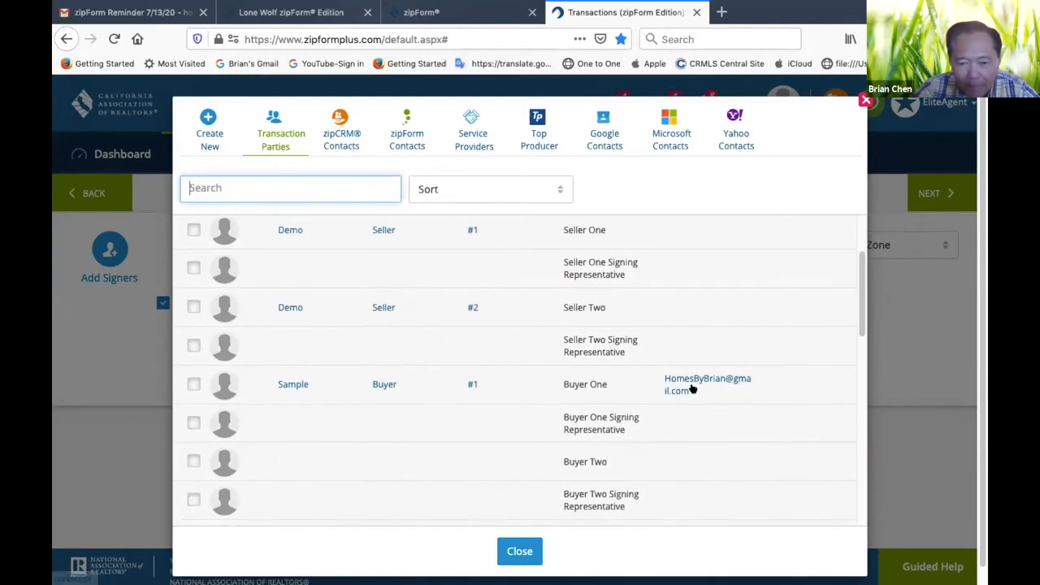
pyautogui.scroll(-2, 668, 457)
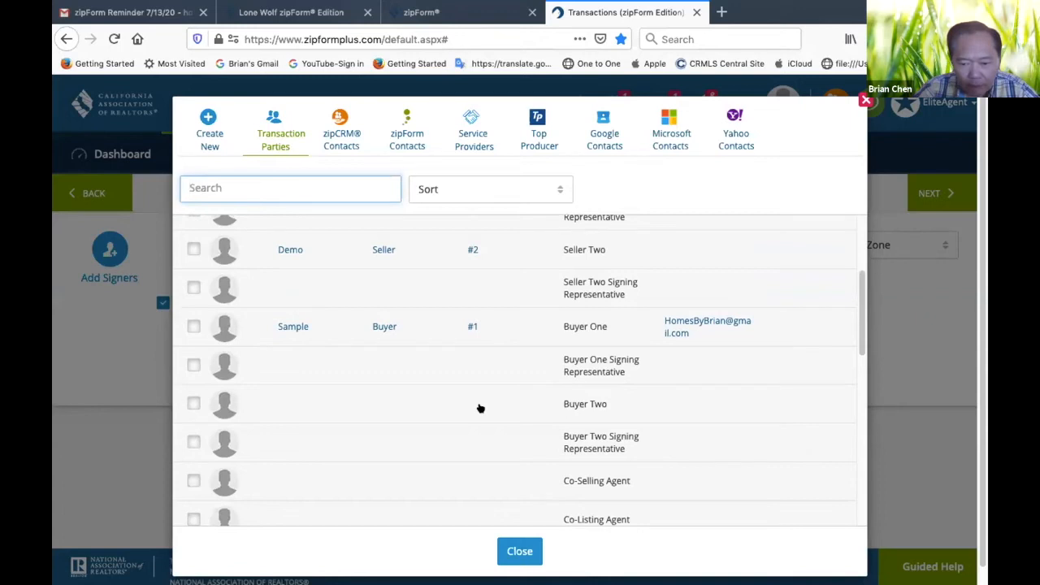
pyautogui.scroll(3, 480, 408)
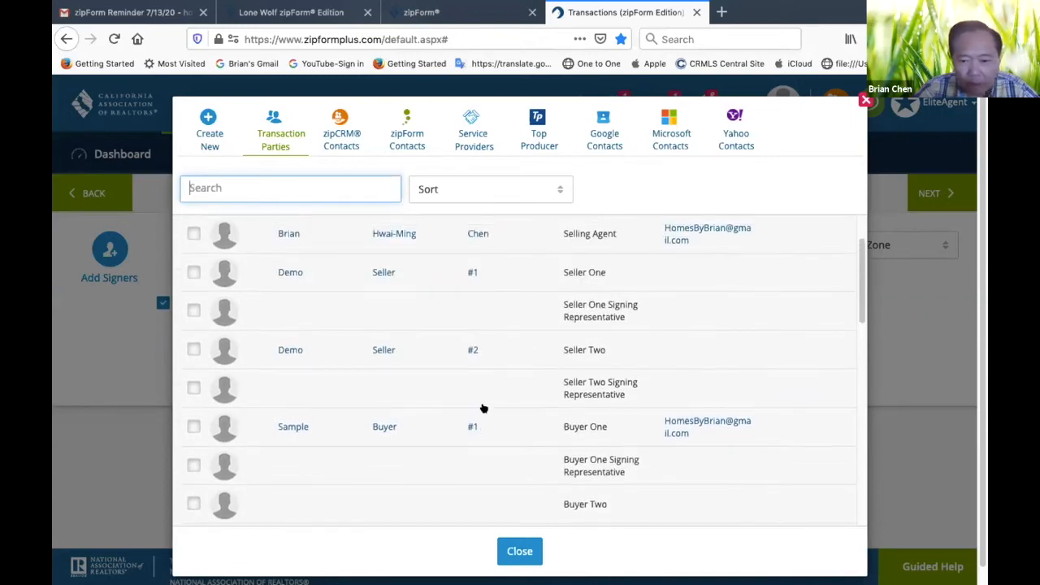
pyautogui.scroll(1, 483, 408)
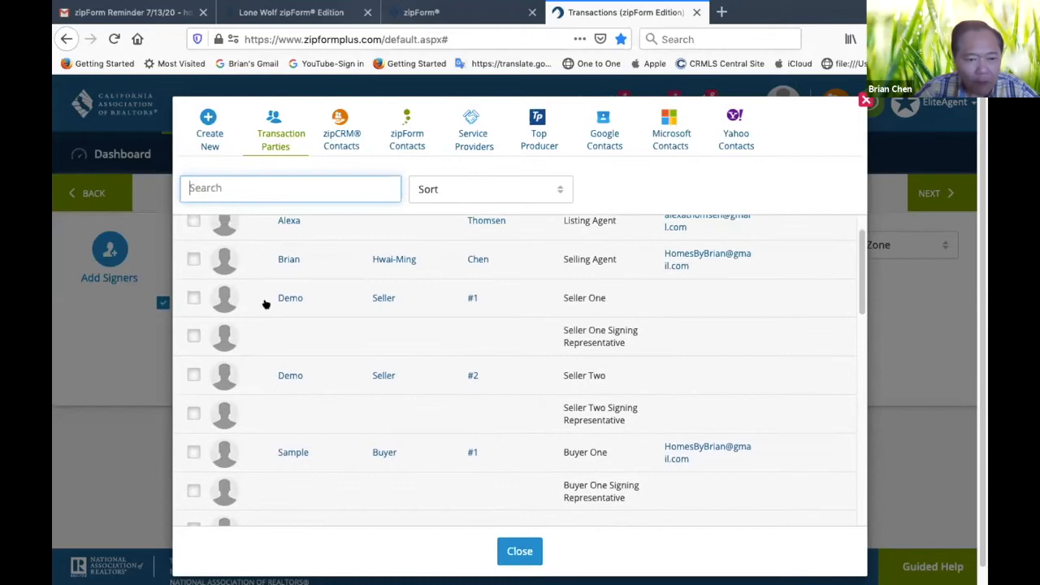
pyautogui.click(192, 258)
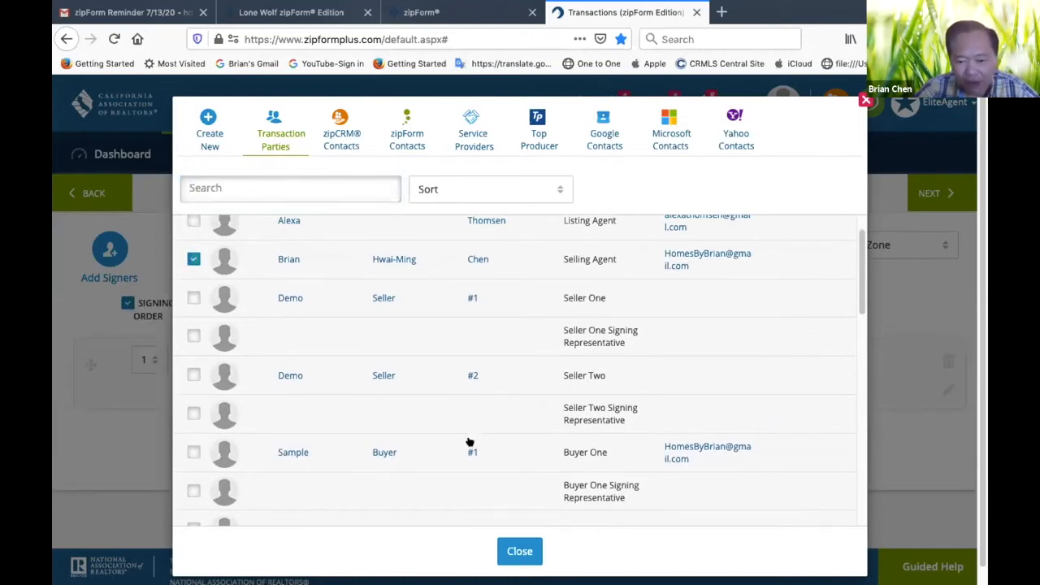
pyautogui.scroll(-1, 476, 443)
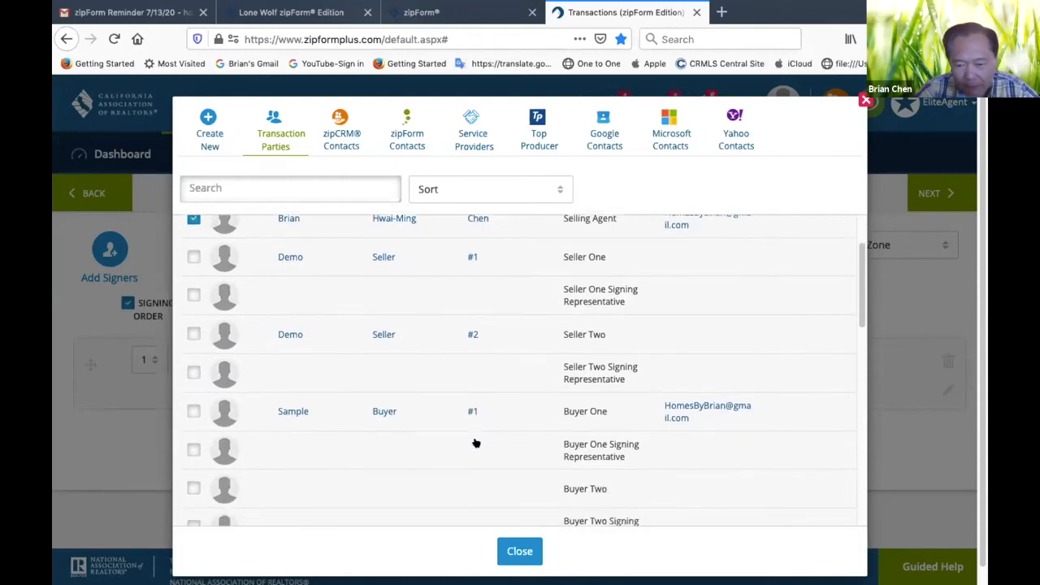
pyautogui.click(191, 411)
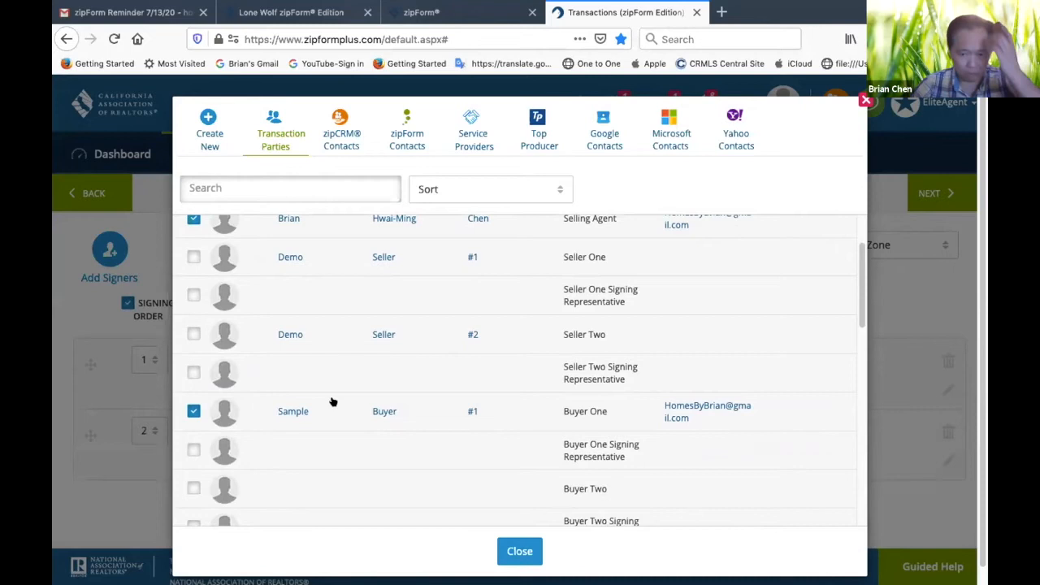
# Finish choosing signers and proceed to adding signatures, declining the two-factor authentication cybersecurity offer
pyautogui.scroll(2, 622, 288)
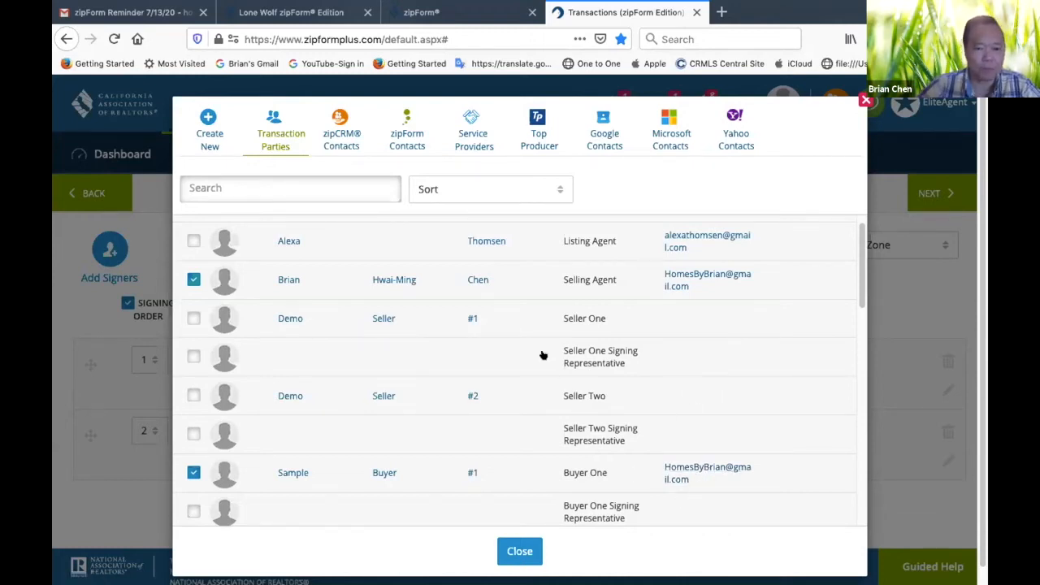
pyautogui.scroll(-5, 377, 305)
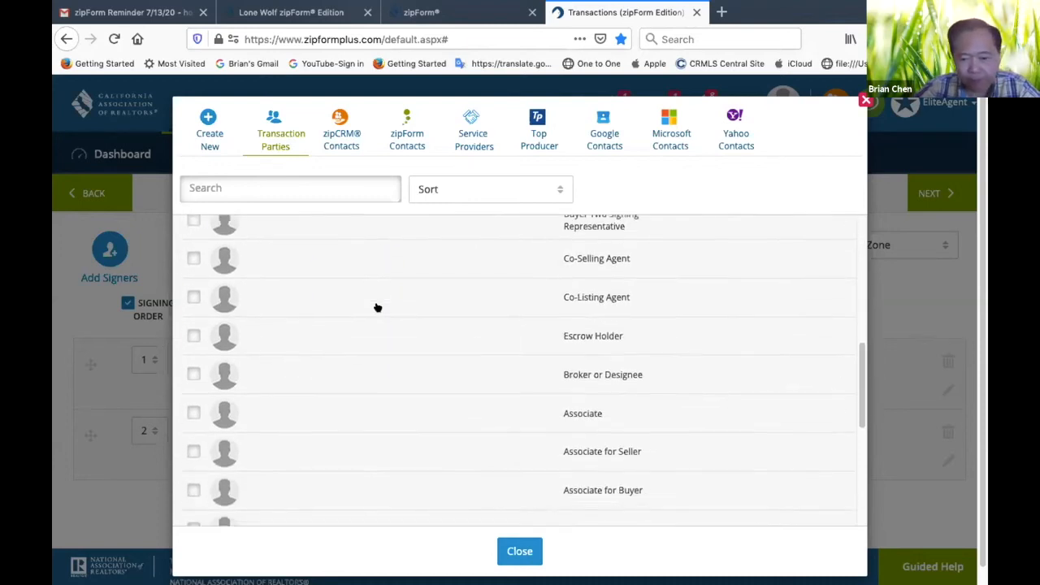
pyautogui.scroll(-5, 377, 306)
pyautogui.scroll(15, 378, 306)
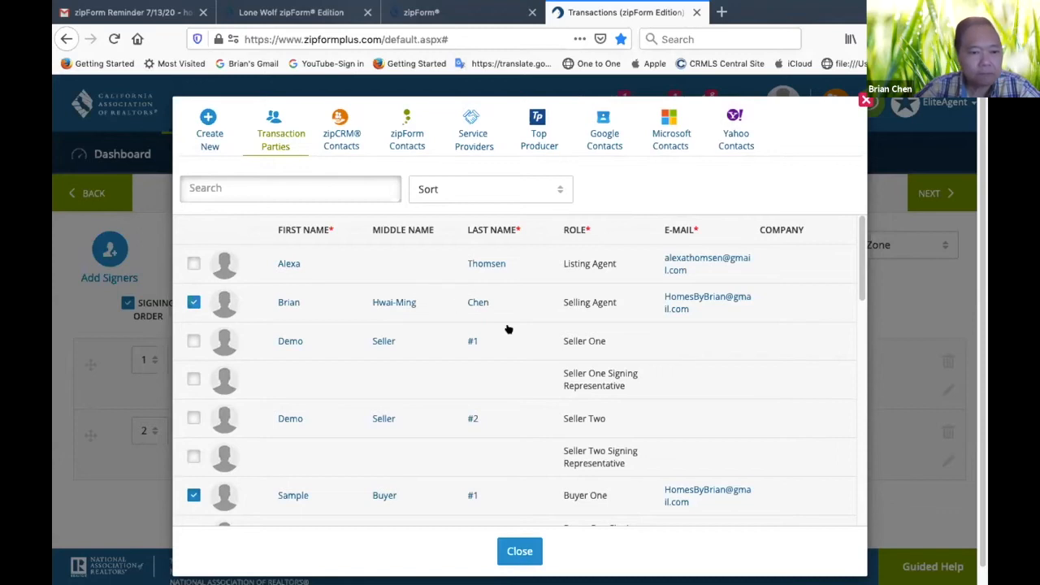
pyautogui.scroll(-1, 748, 196)
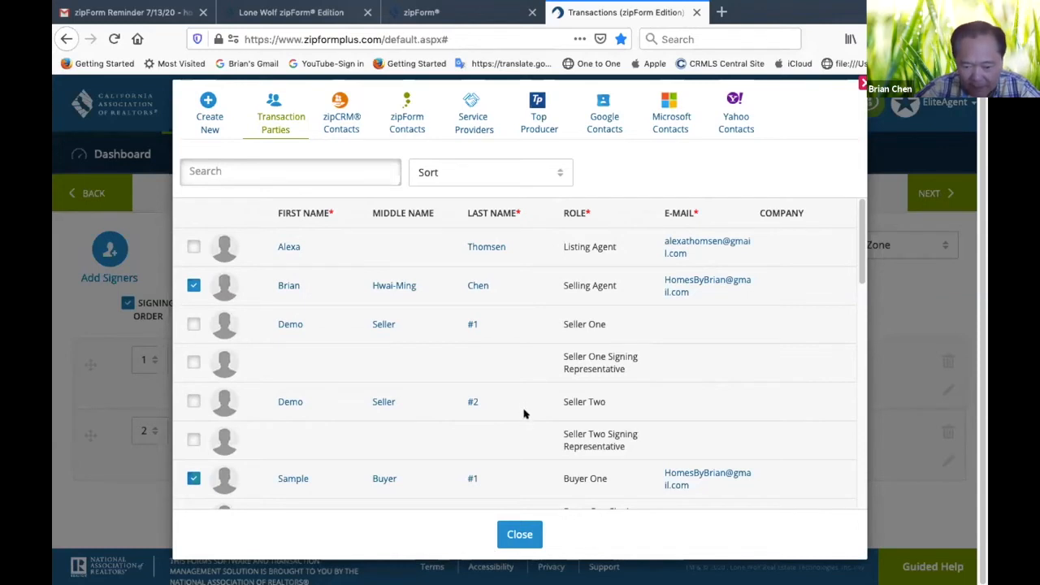
pyautogui.click(520, 536)
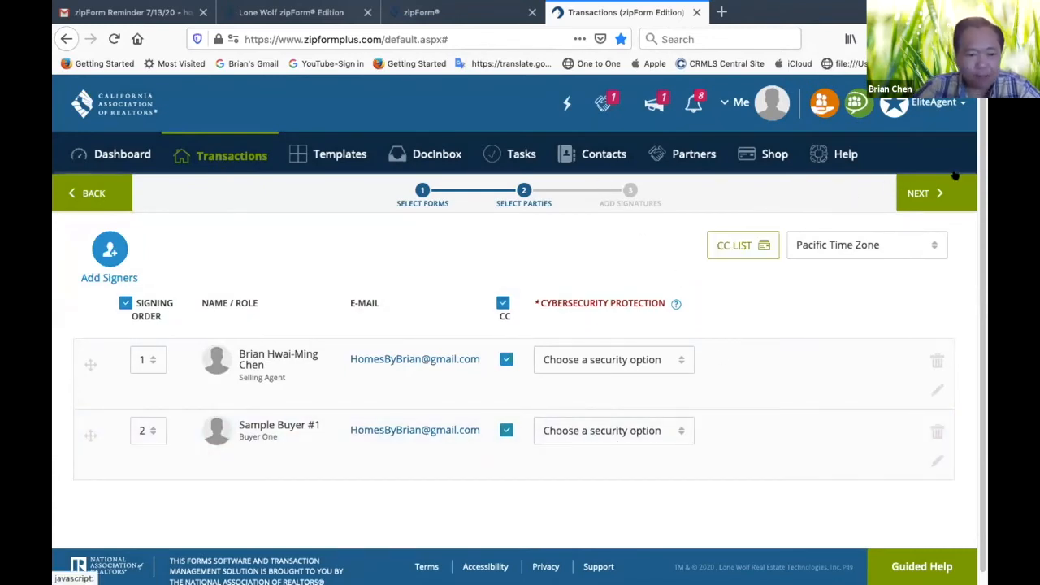
pyautogui.click(936, 192)
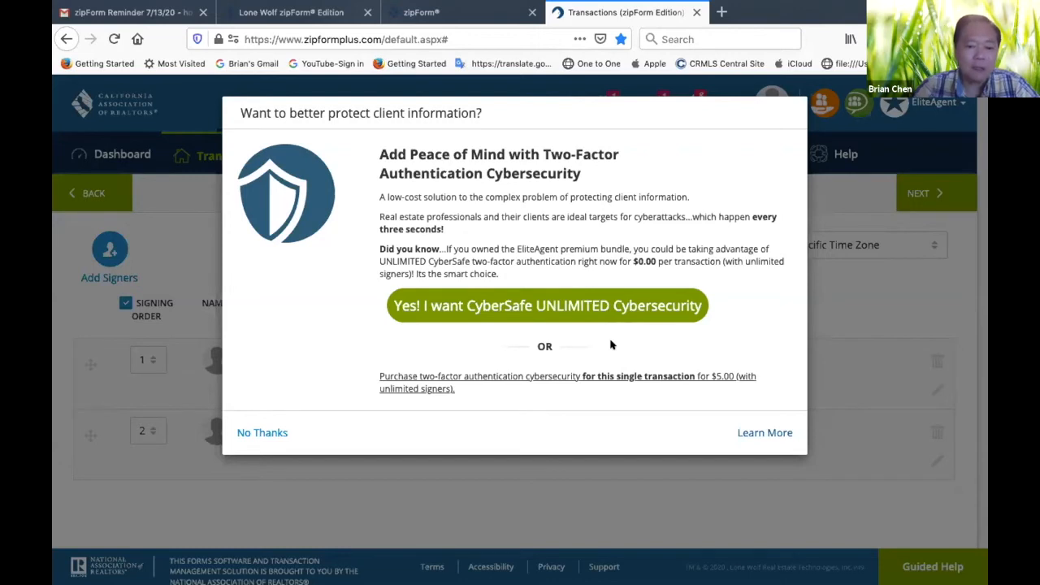
pyautogui.click(251, 432)
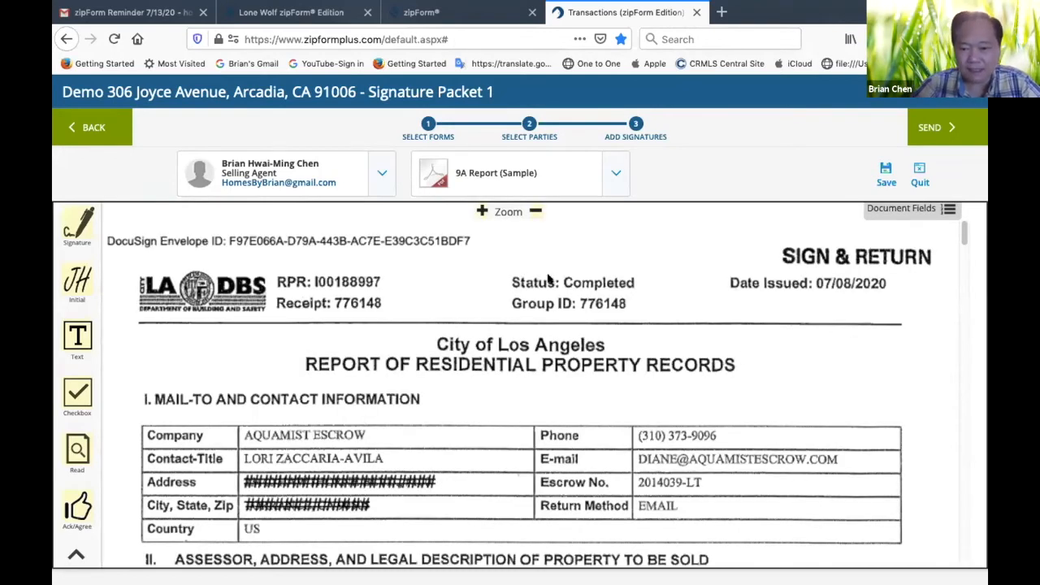
# Switch to Buyer One as signer and place a signature field on the Read and Approved line on page 1 of the 9A Report
pyautogui.scroll(-3, 493, 420)
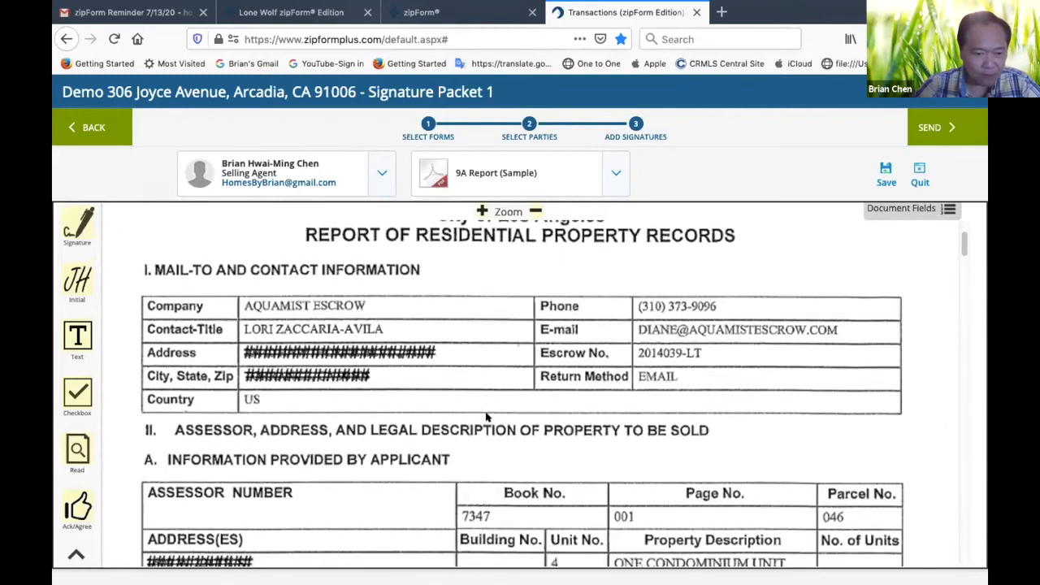
pyautogui.scroll(1, 488, 417)
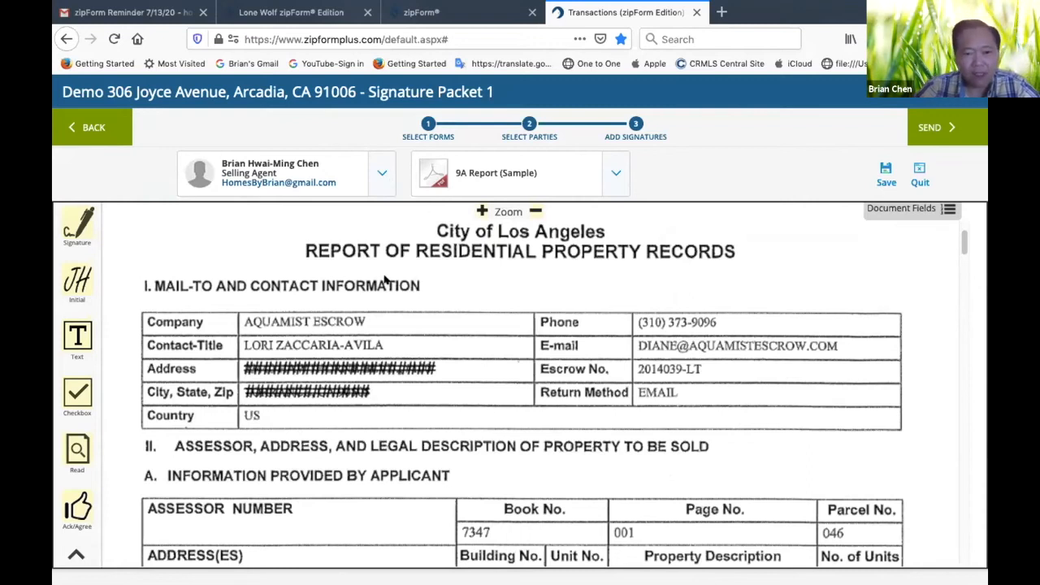
pyautogui.scroll(-1, 386, 279)
pyautogui.scroll(3, 386, 279)
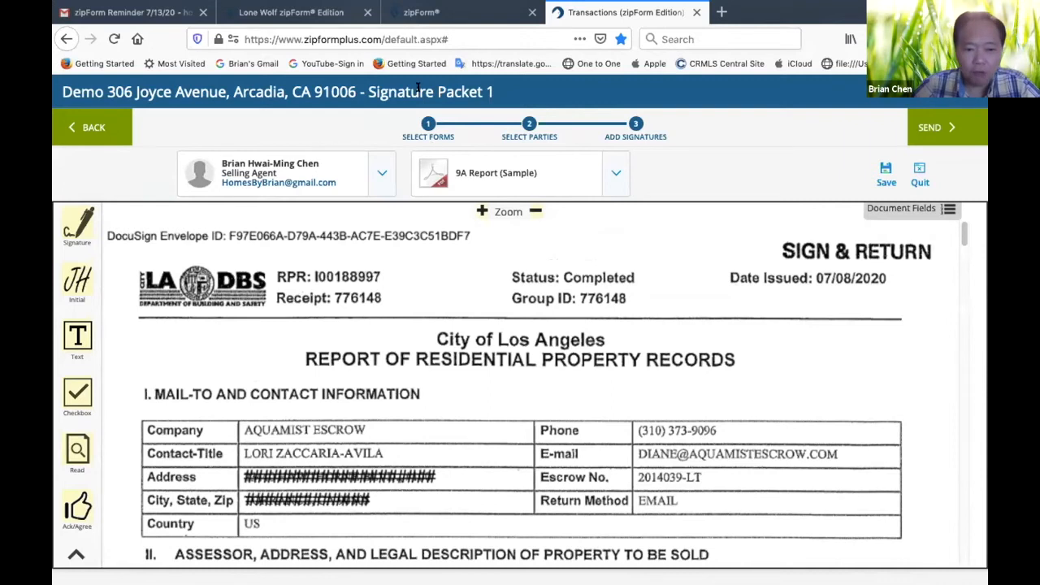
pyautogui.click(381, 178)
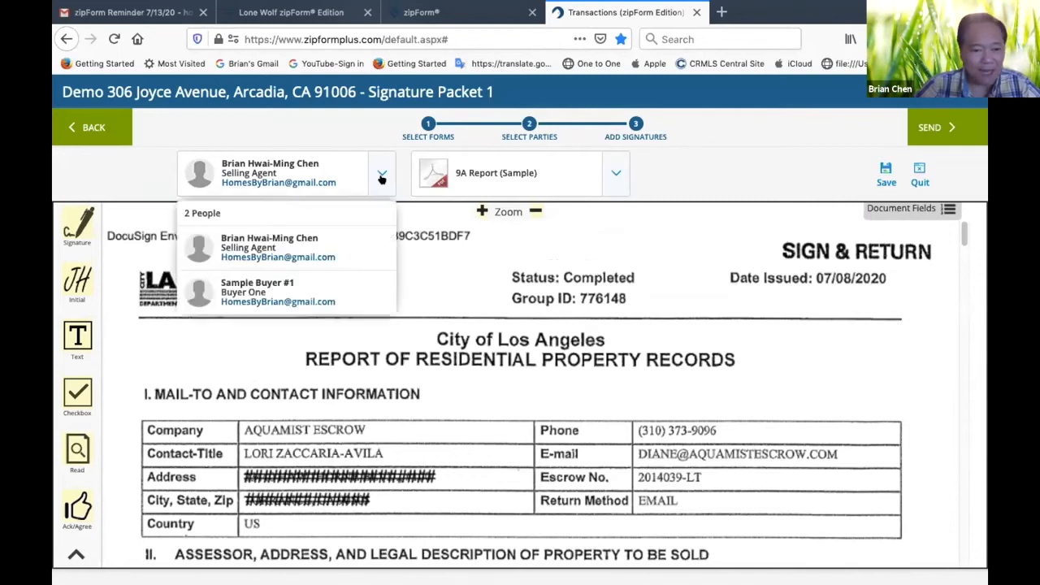
pyautogui.click(269, 292)
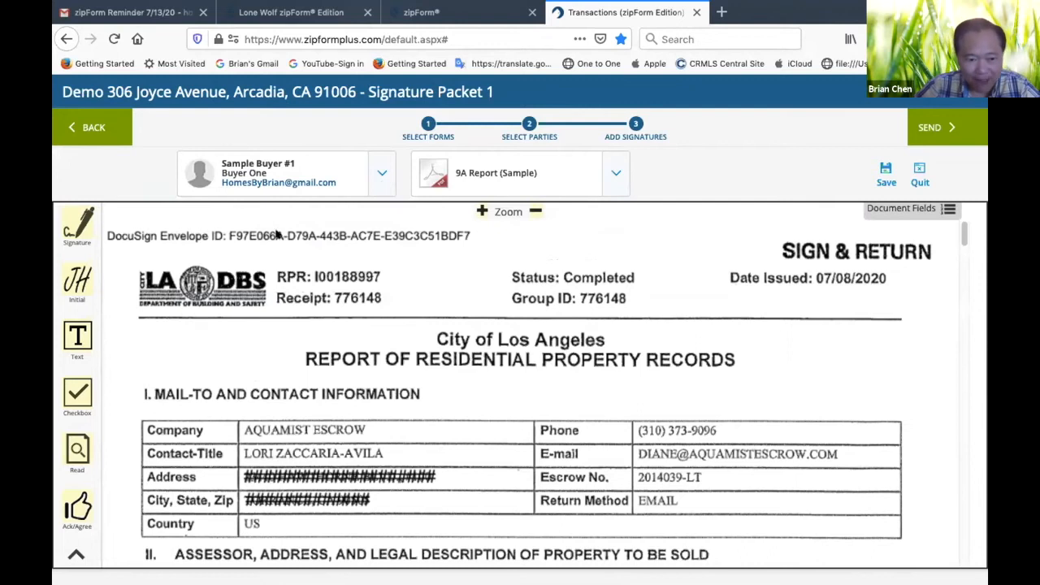
pyautogui.scroll(-15, 346, 350)
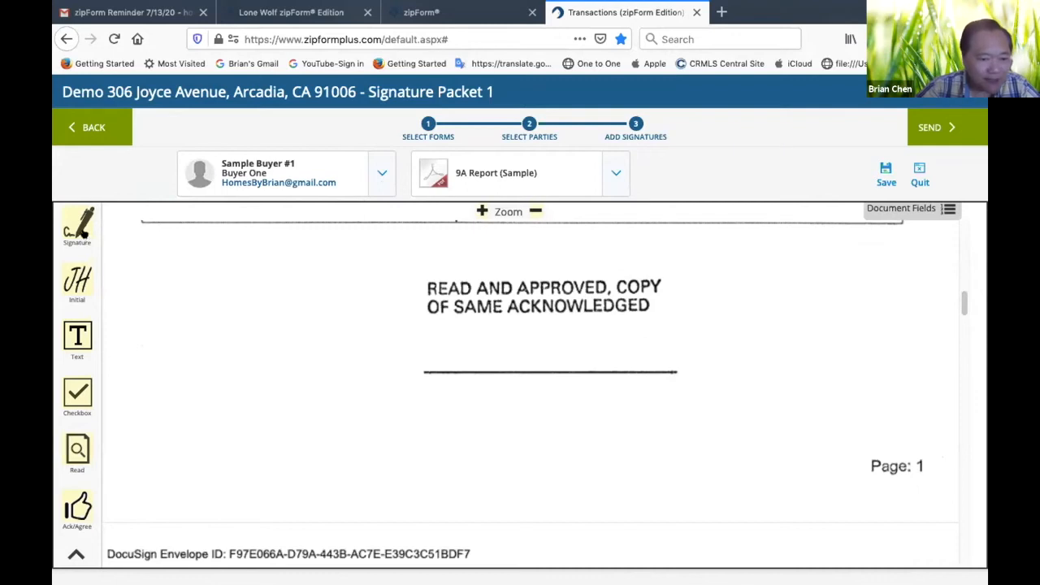
pyautogui.moveTo(78, 229); pyautogui.dragTo(434, 348)
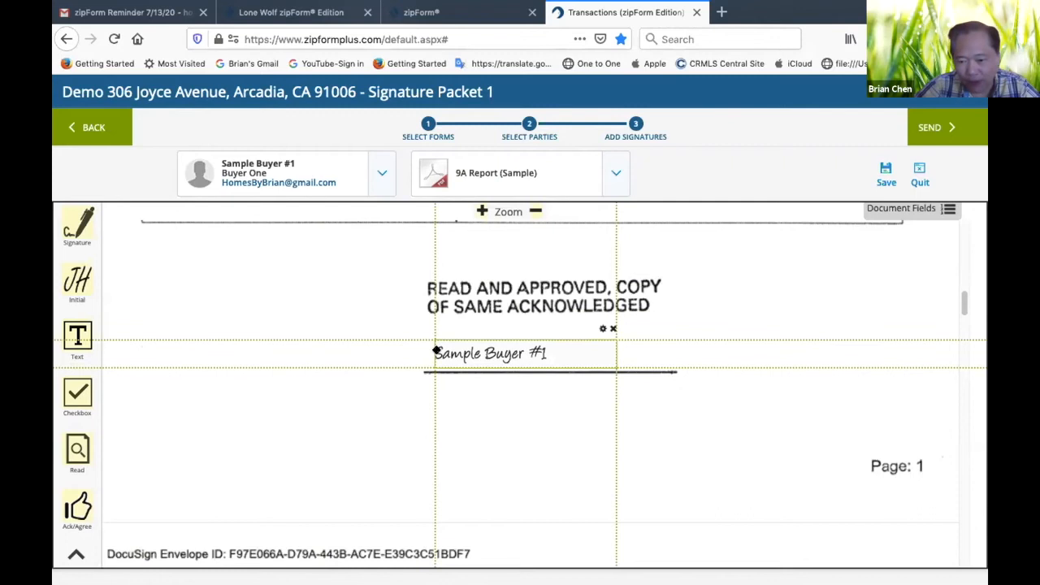
pyautogui.moveTo(435, 350); pyautogui.dragTo(437, 349)
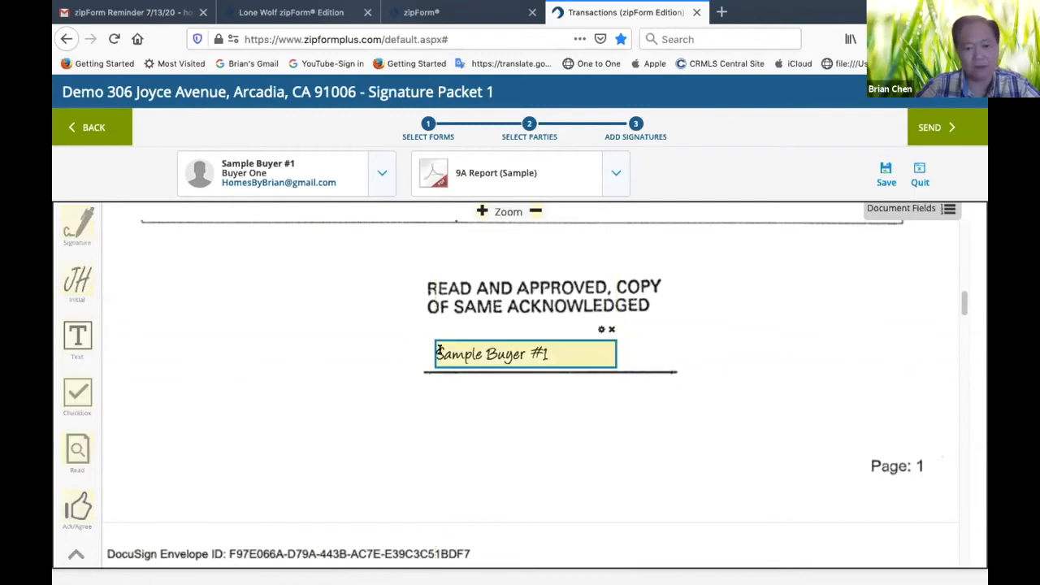
# Place an initial field for Buyer One in the 9A Report, below the date line of the owner's declaration page
pyautogui.scroll(-10, 410, 373)
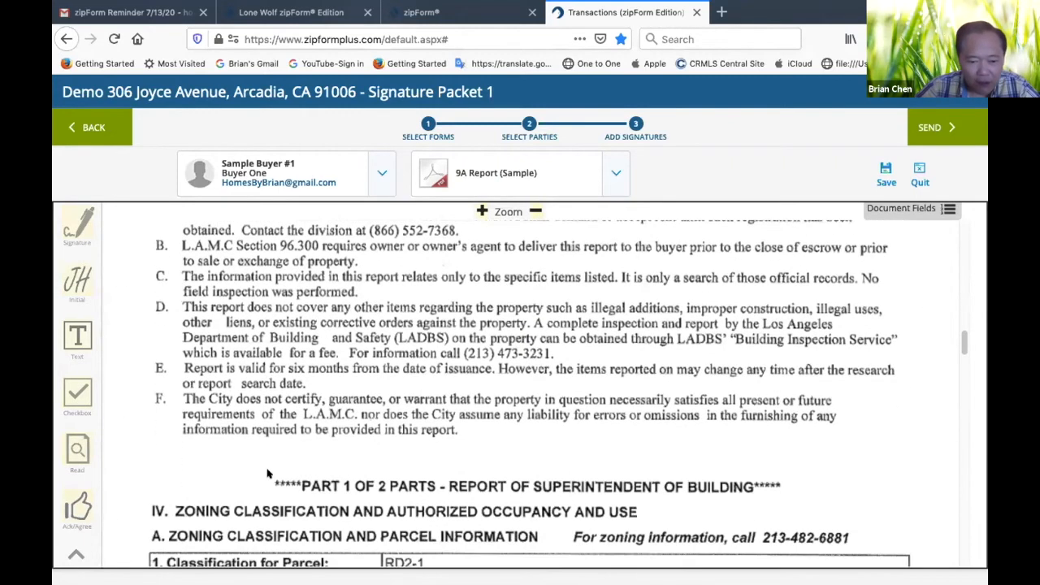
pyautogui.scroll(-10, 268, 474)
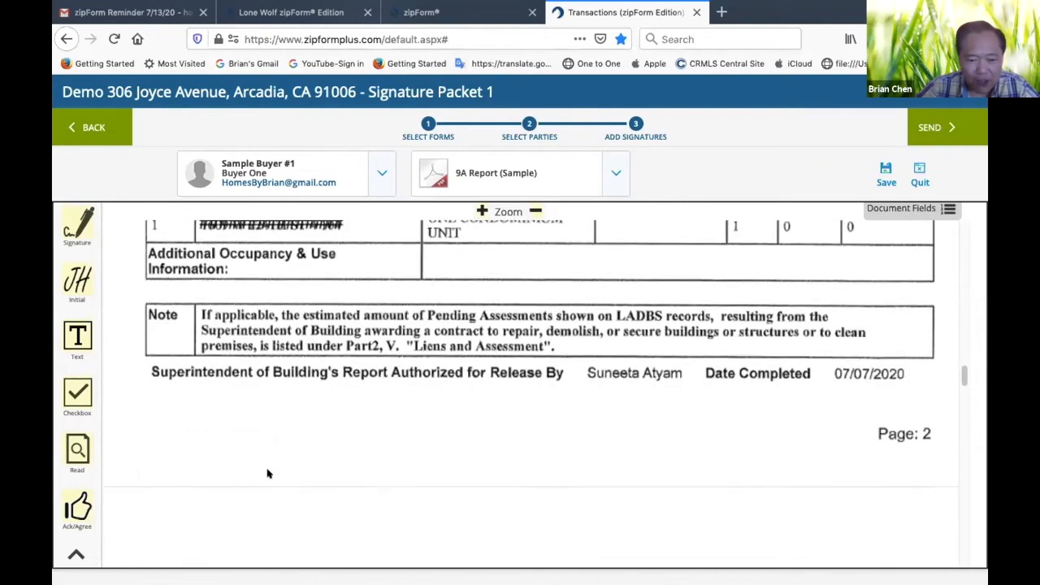
pyautogui.scroll(-10, 268, 474)
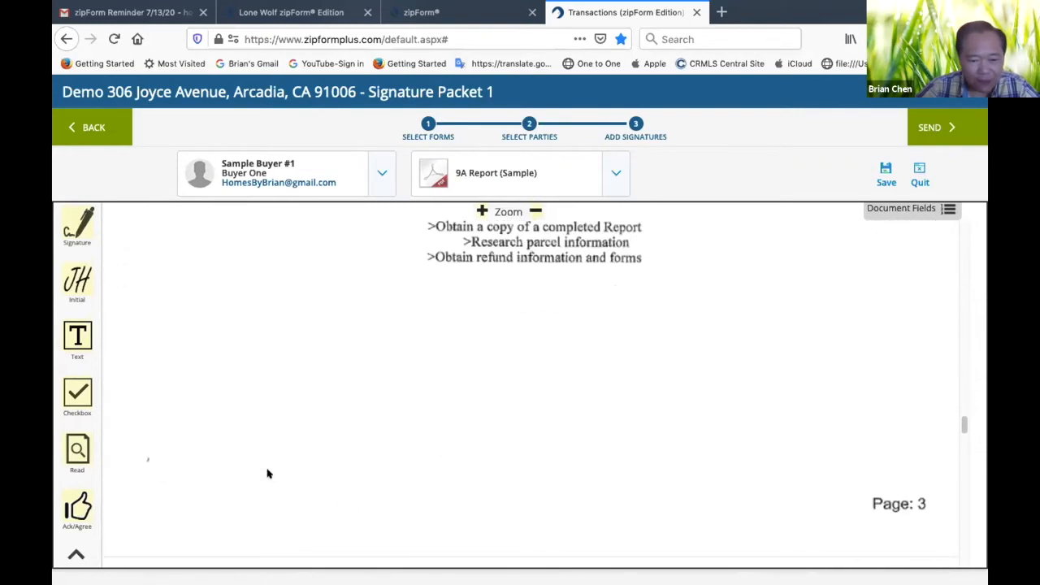
pyautogui.scroll(-10, 268, 473)
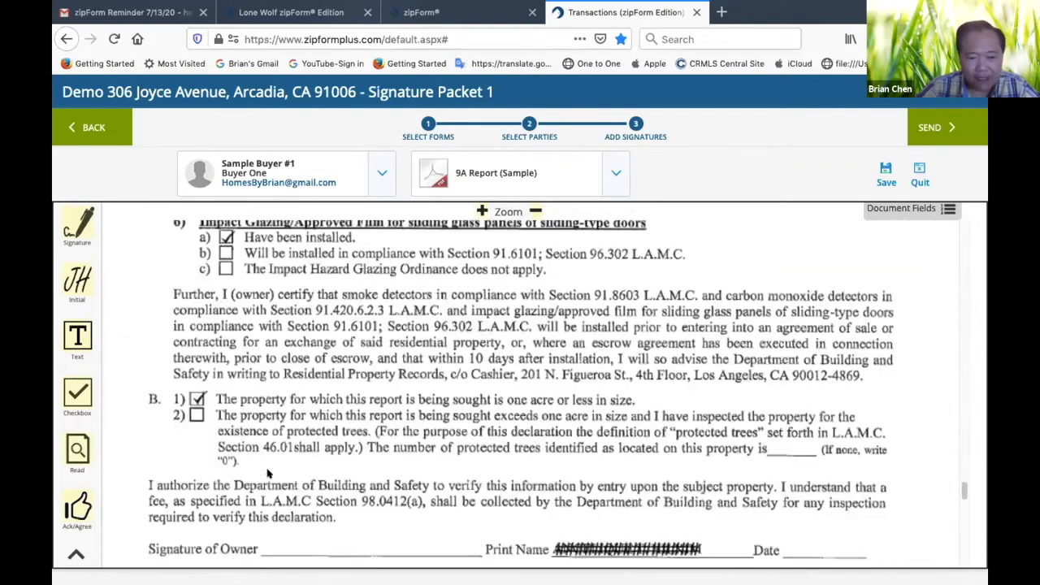
pyautogui.scroll(5, 268, 474)
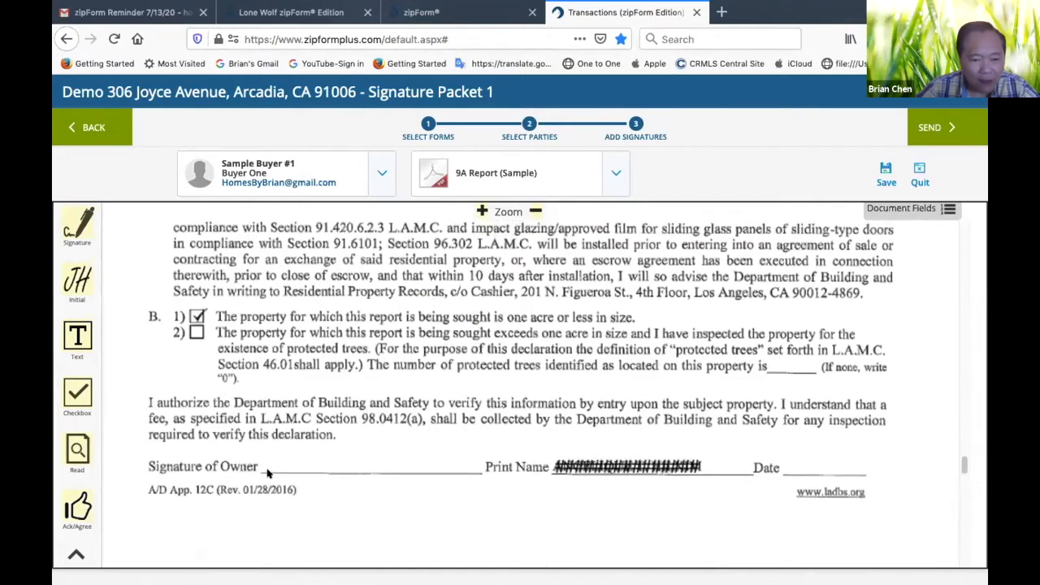
pyautogui.scroll(-5, 268, 474)
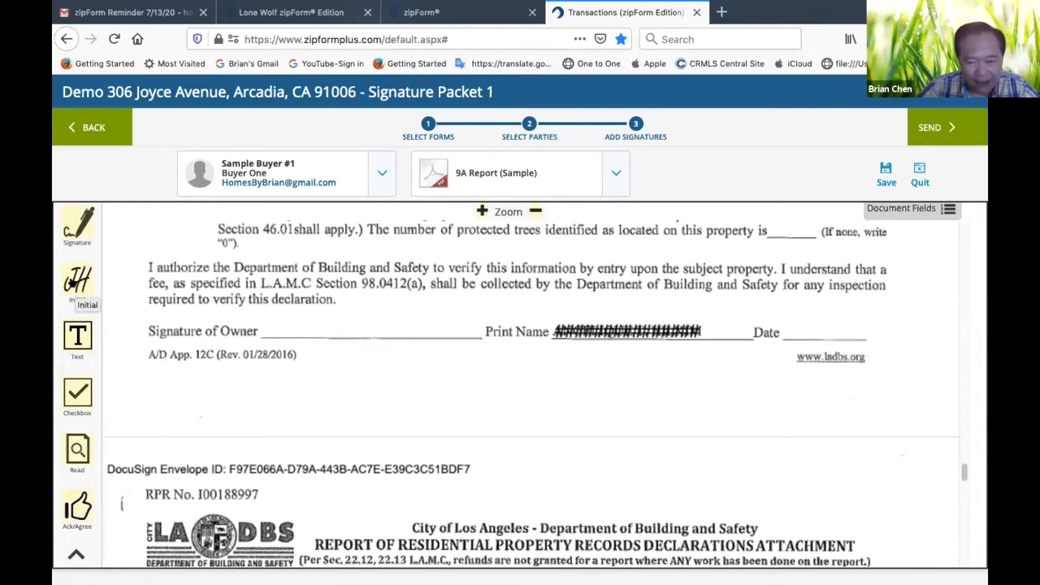
pyautogui.moveTo(77, 284); pyautogui.dragTo(317, 429)
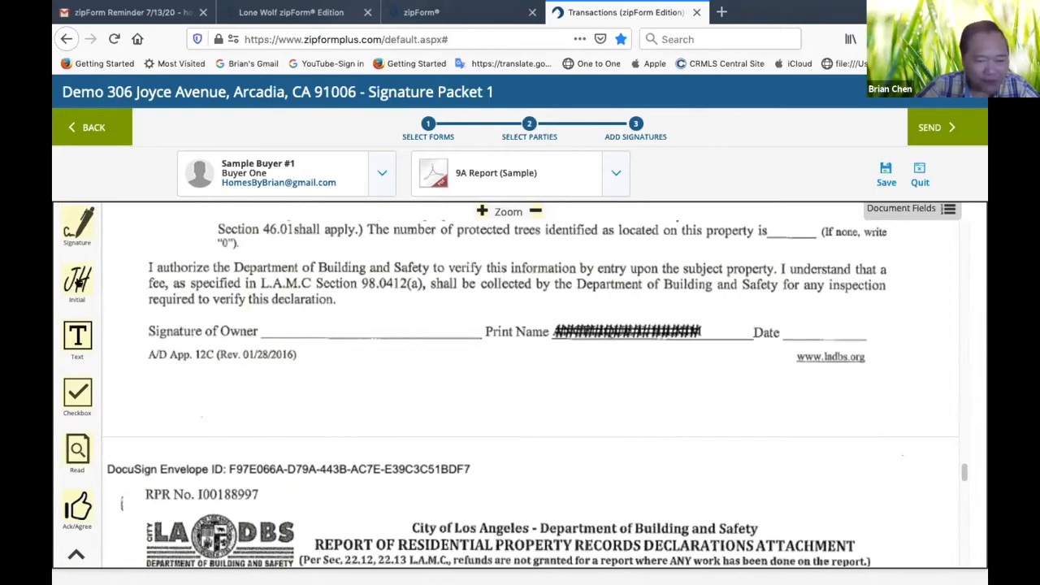
pyautogui.moveTo(77, 283); pyautogui.dragTo(88, 286)
pyautogui.moveTo(478, 509); pyautogui.dragTo(748, 392)
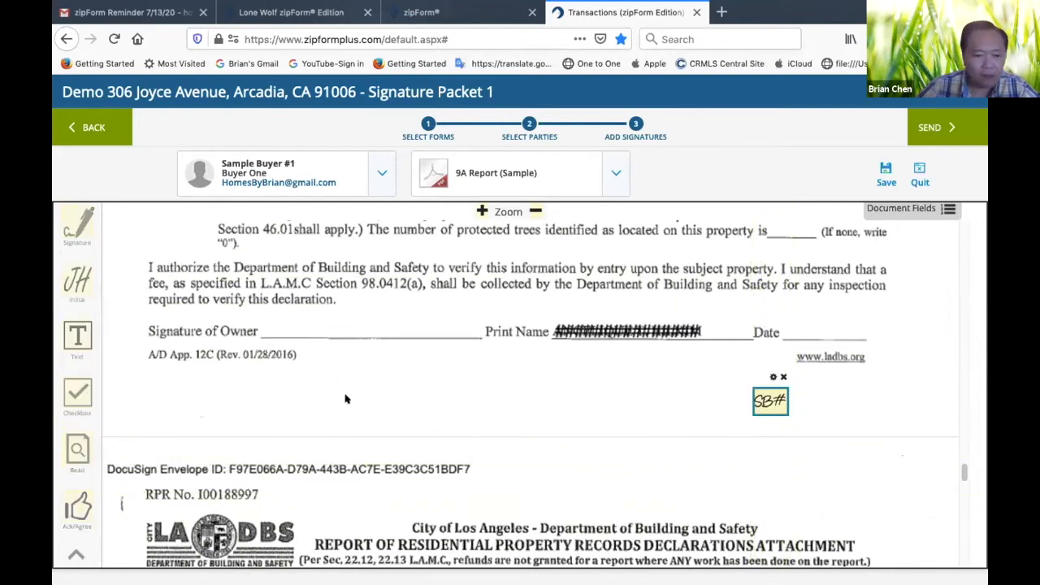
# Review the signature and date fields for the buyer and agent in the Residential Purchase Agreement's agency relationship and representation disclosures
pyautogui.scroll(-10, 478, 479)
pyautogui.scroll(-10, 475, 480)
pyautogui.scroll(20, 480, 501)
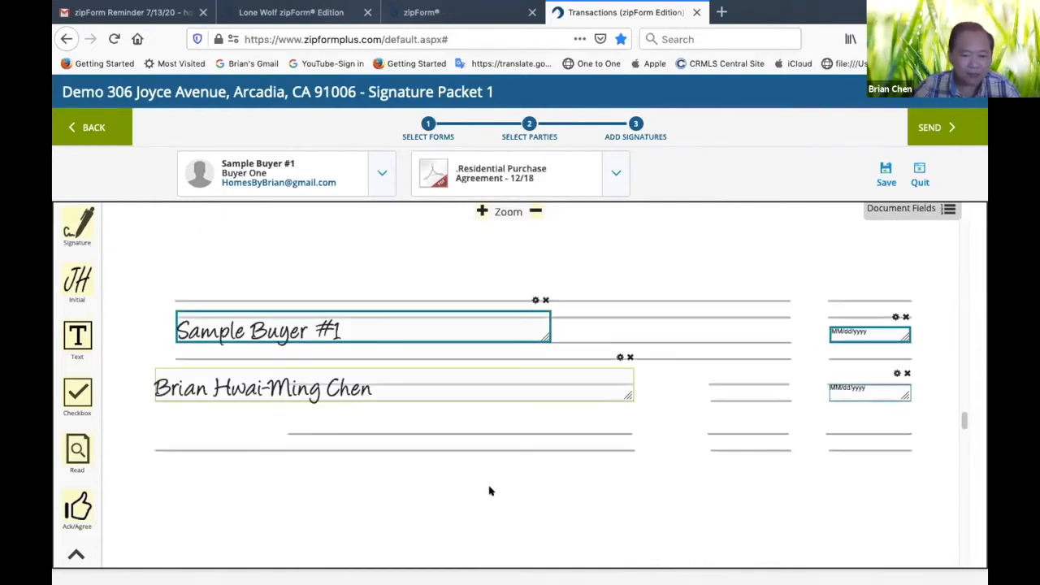
pyautogui.scroll(10, 489, 490)
pyautogui.scroll(15, 487, 487)
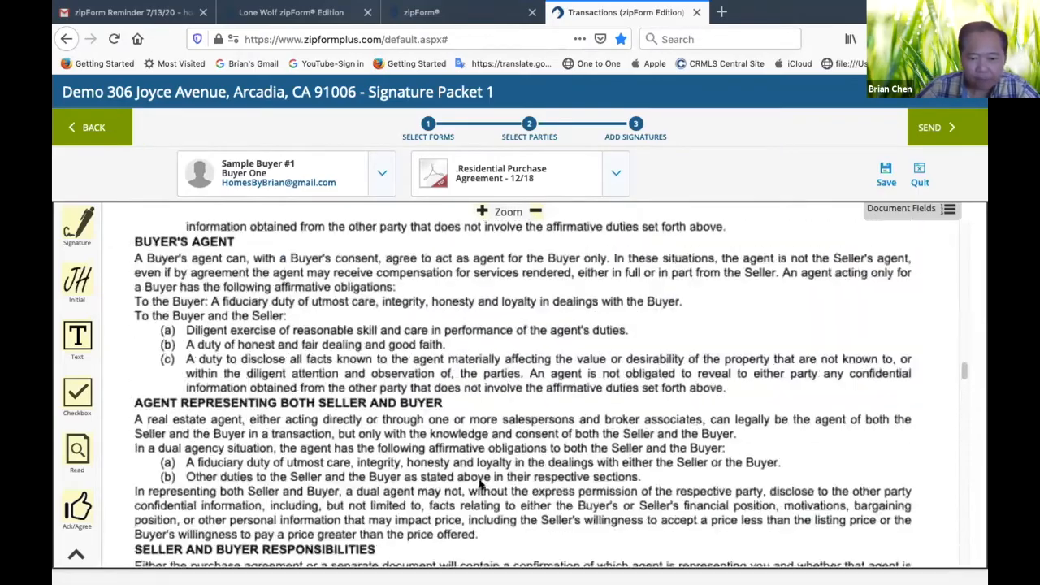
pyautogui.scroll(8, 480, 482)
pyautogui.scroll(-10, 481, 476)
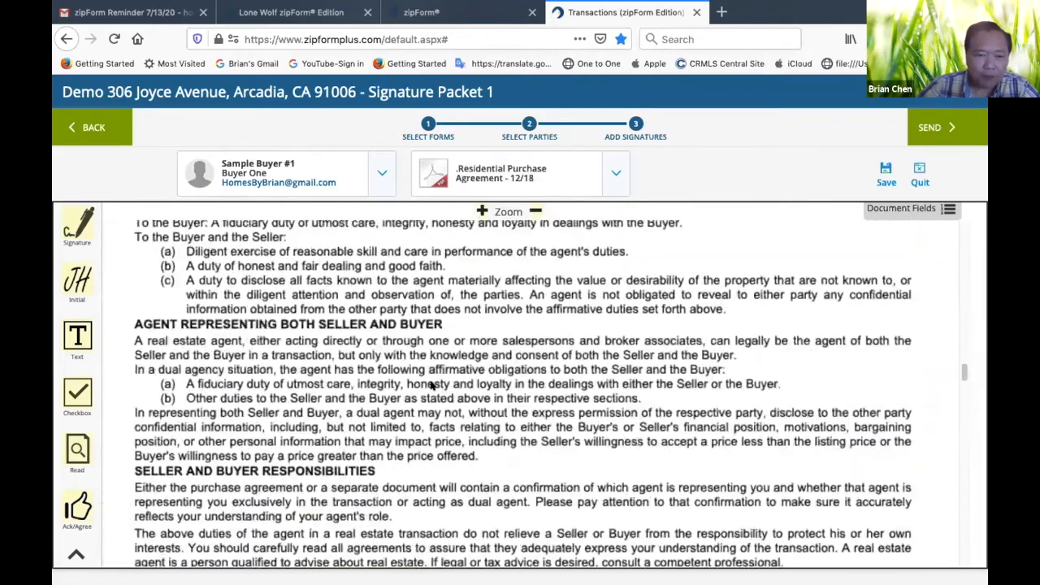
pyautogui.scroll(-4, 414, 398)
pyautogui.scroll(-20, 418, 384)
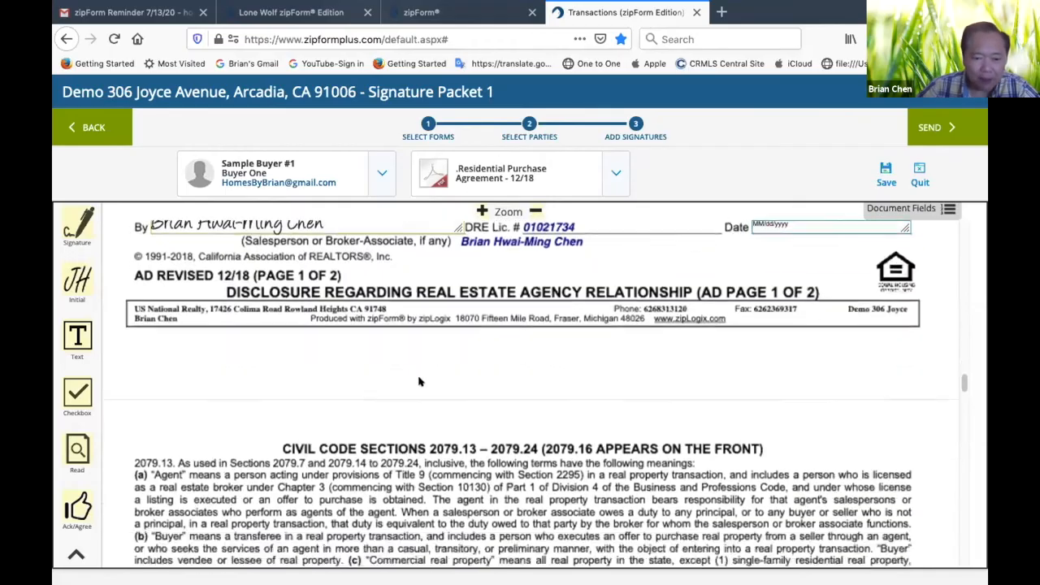
pyautogui.scroll(-10, 421, 381)
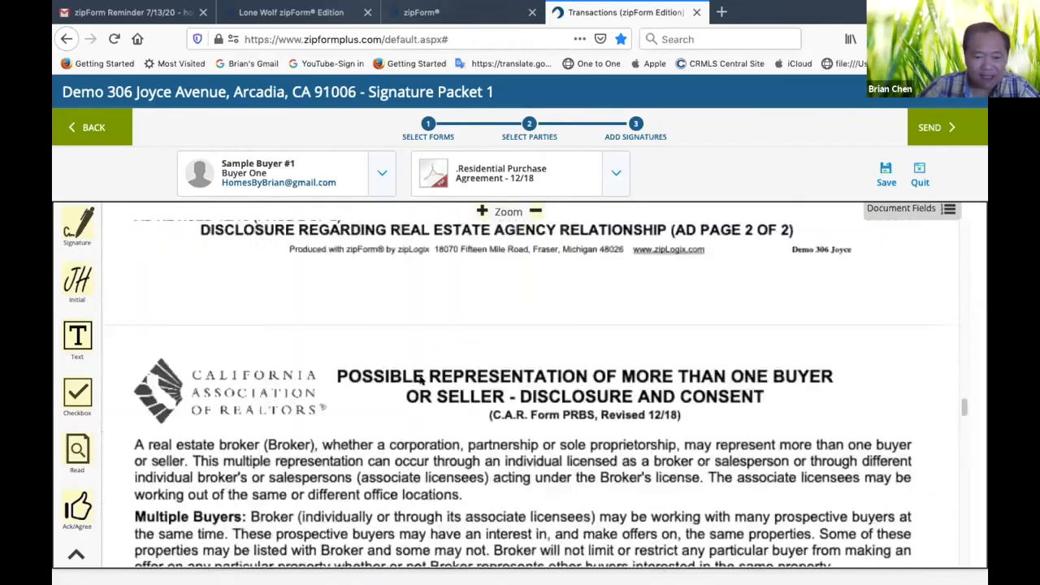
pyautogui.scroll(-10, 421, 380)
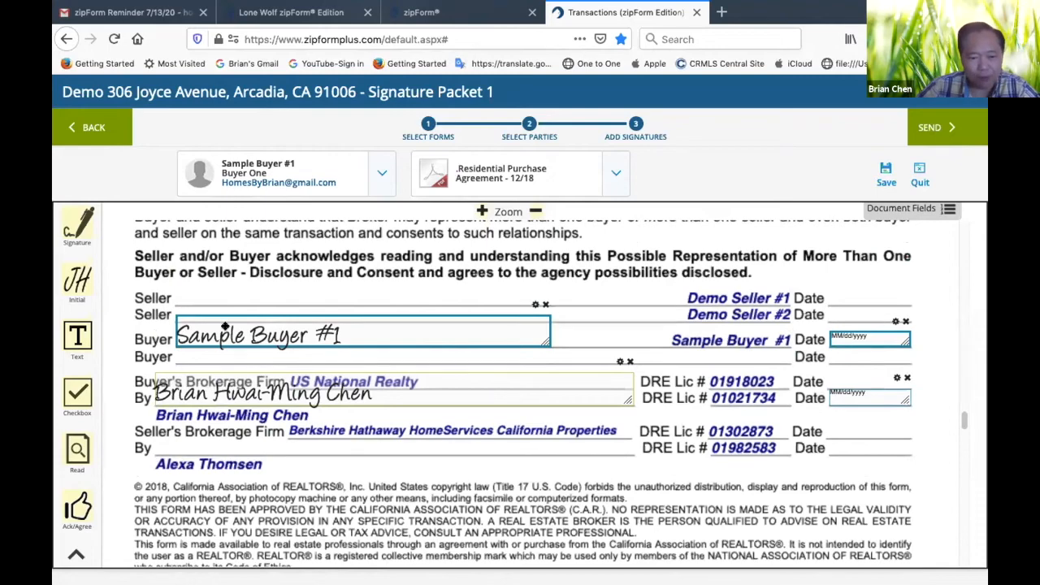
pyautogui.scroll(5, 471, 378)
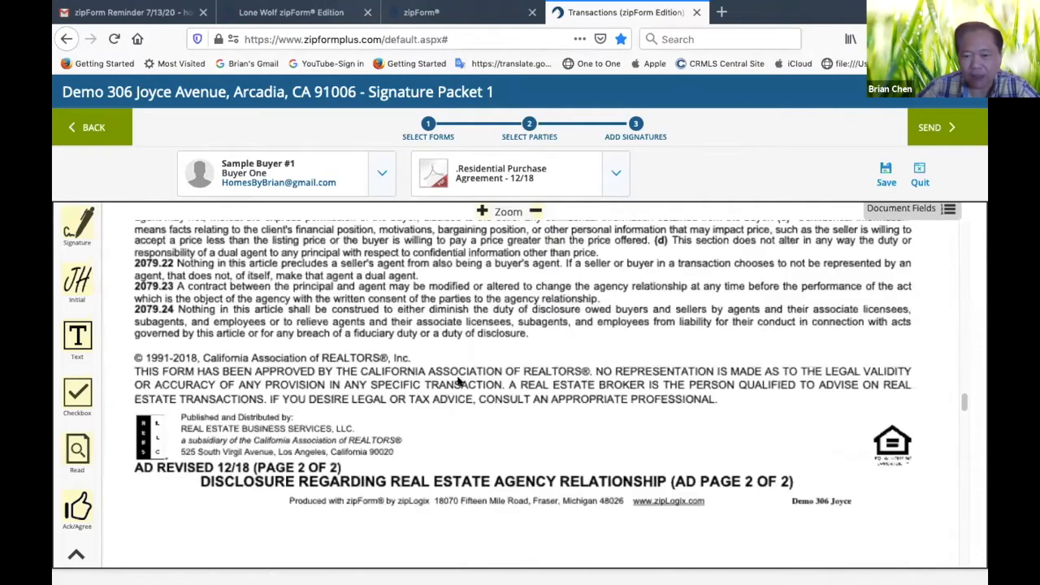
# Place a signature field for Buyer One on the Buyer line of the Amended Escrow Instructions in the 9A Report
pyautogui.scroll(20, 457, 383)
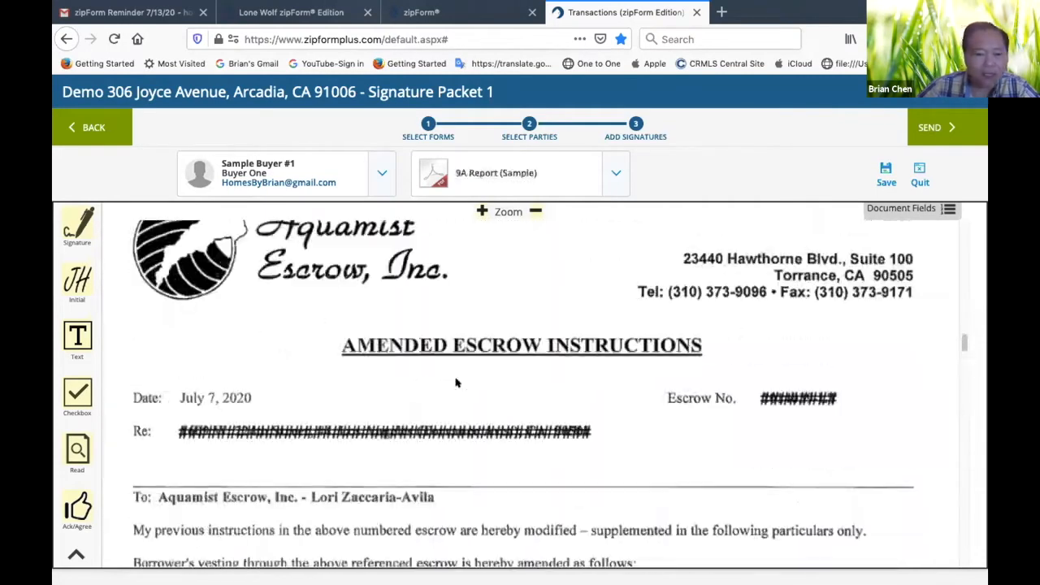
pyautogui.scroll(-14, 457, 383)
pyautogui.scroll(-8, 456, 381)
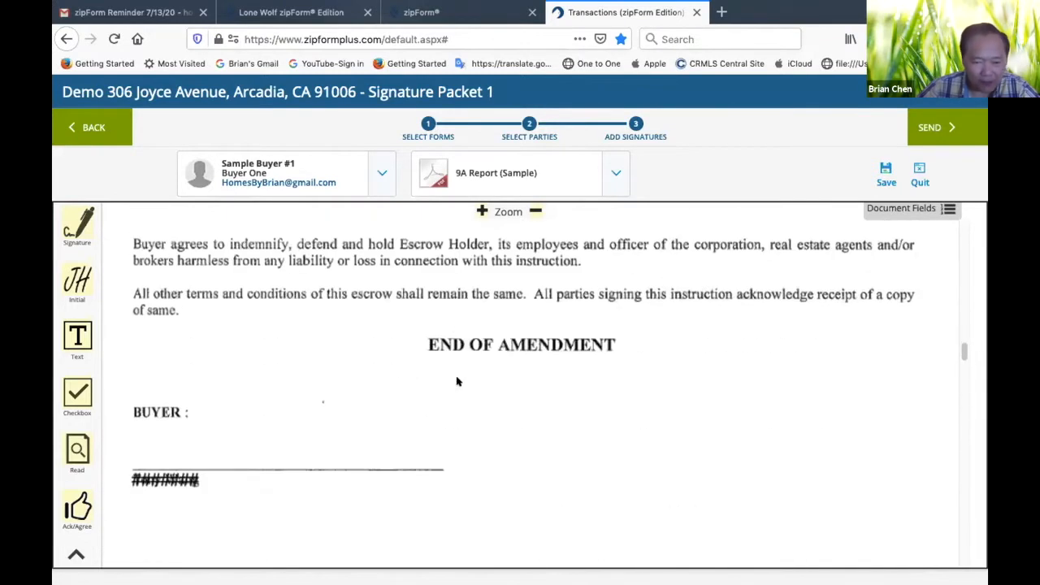
pyautogui.moveTo(86, 241)
pyautogui.mouseDown()
pyautogui.moveTo(139, 230)
pyautogui.moveTo(186, 420)
pyautogui.moveTo(151, 439)
pyautogui.moveTo(168, 444)
pyautogui.mouseUp()
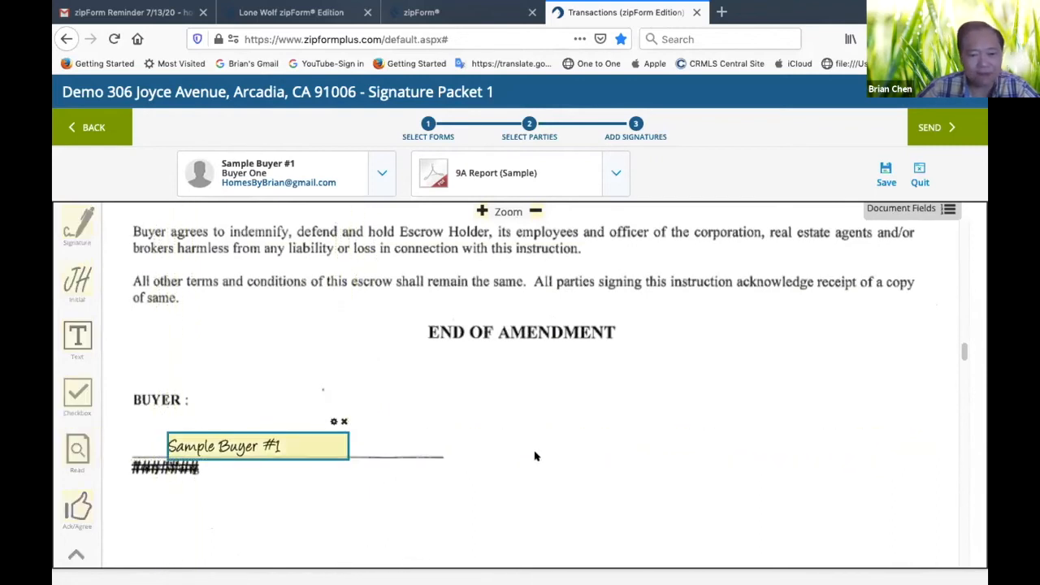
# Examine the 9A Report's Buyer's Declaration checkboxes and signature line, and compare them with the owner's declaration and the report's first page
pyautogui.scroll(-2, 536, 455)
pyautogui.scroll(3, 536, 455)
pyautogui.scroll(10, 534, 450)
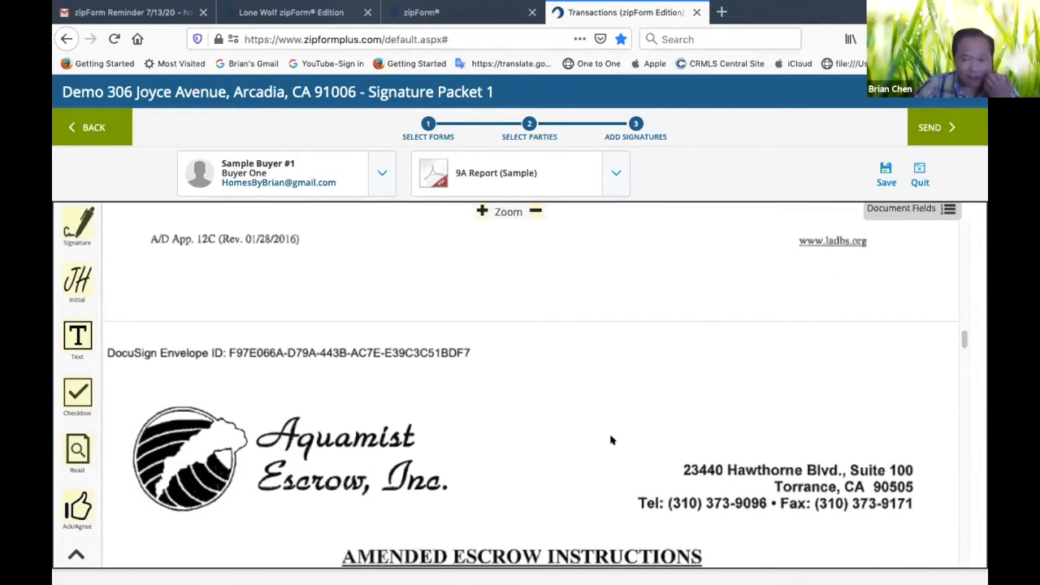
pyautogui.scroll(8, 611, 439)
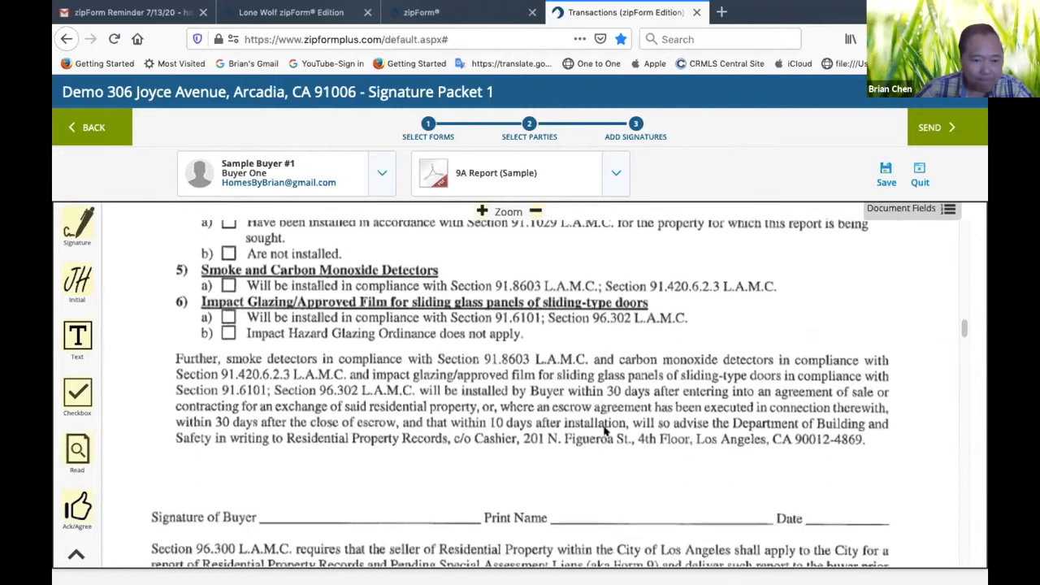
pyautogui.scroll(-1, 604, 431)
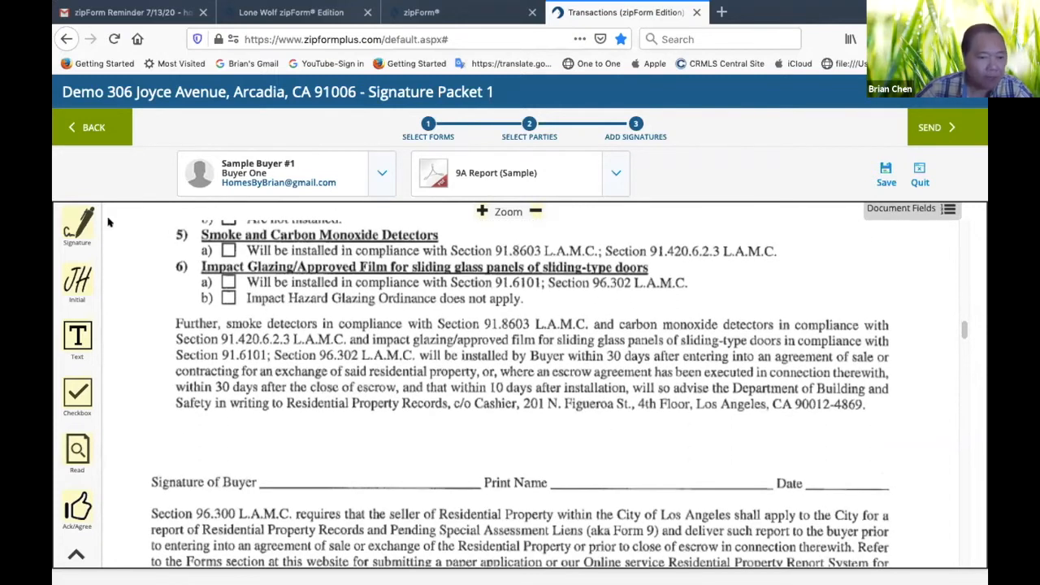
pyautogui.scroll(-1, 258, 336)
pyautogui.scroll(8, 257, 336)
pyautogui.scroll(-10, 258, 336)
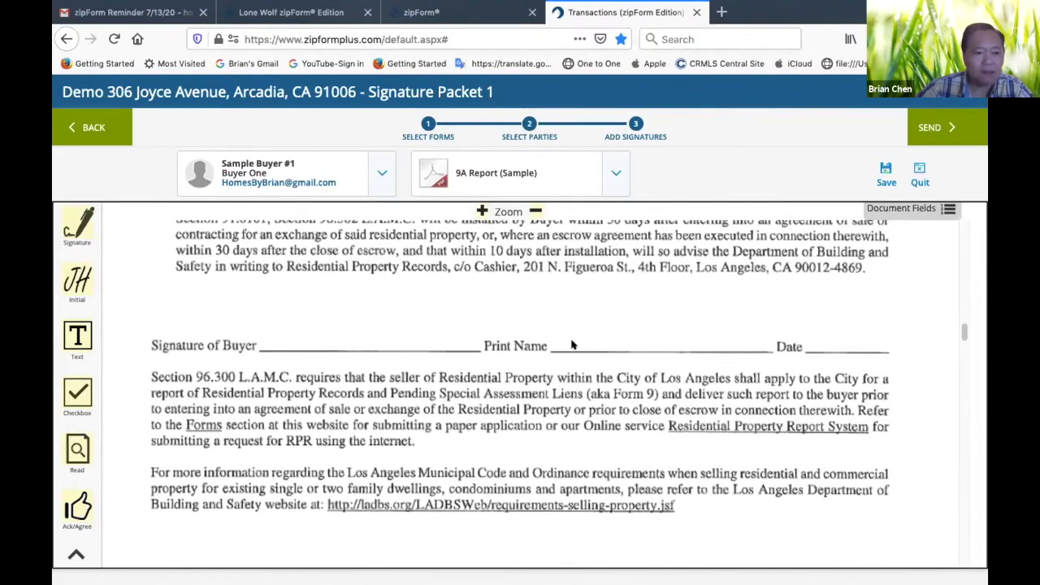
pyautogui.scroll(10, 536, 341)
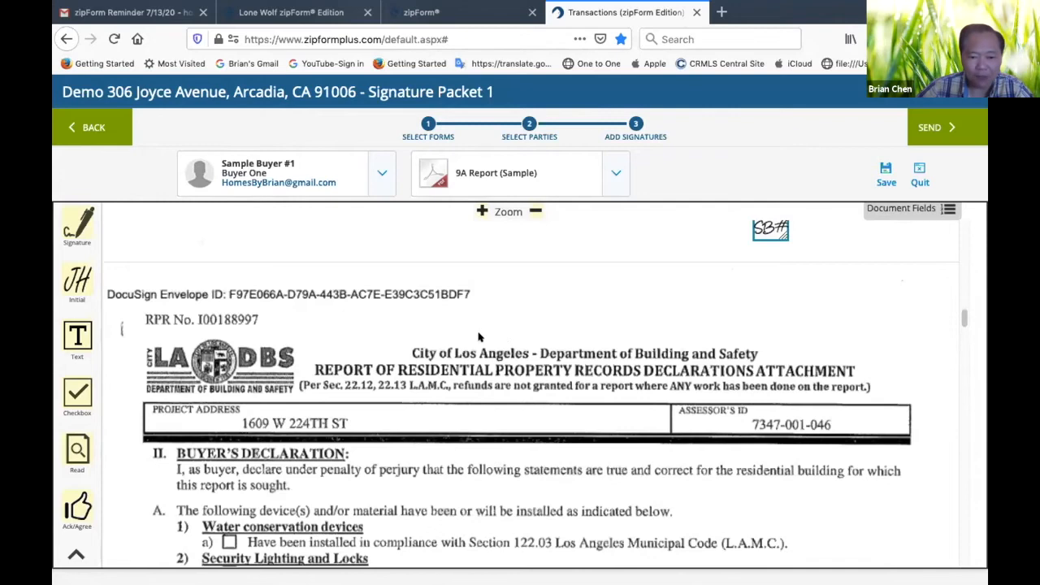
pyautogui.scroll(-10, 479, 336)
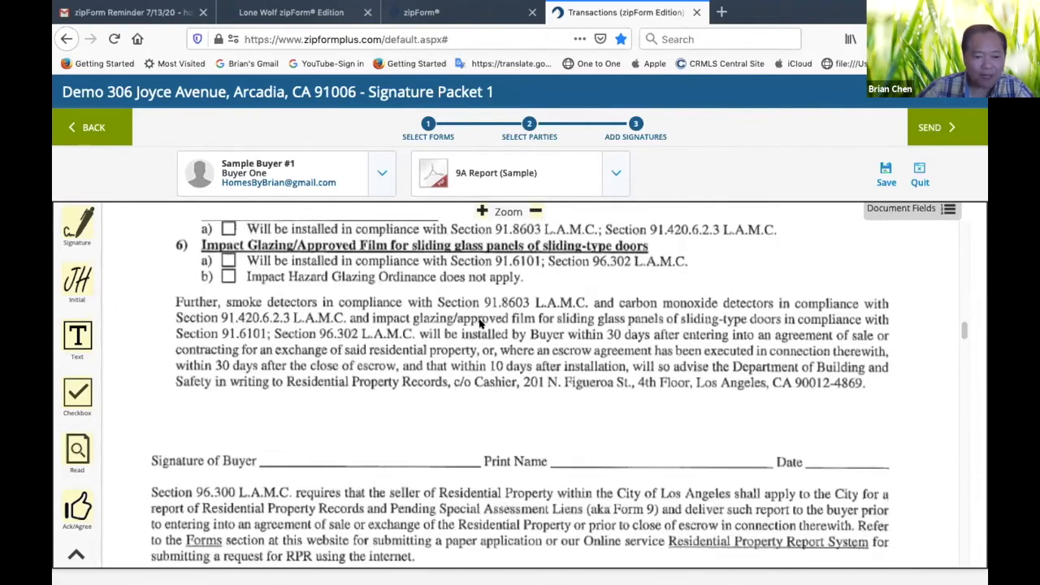
pyautogui.scroll(-3, 491, 335)
pyautogui.scroll(10, 382, 349)
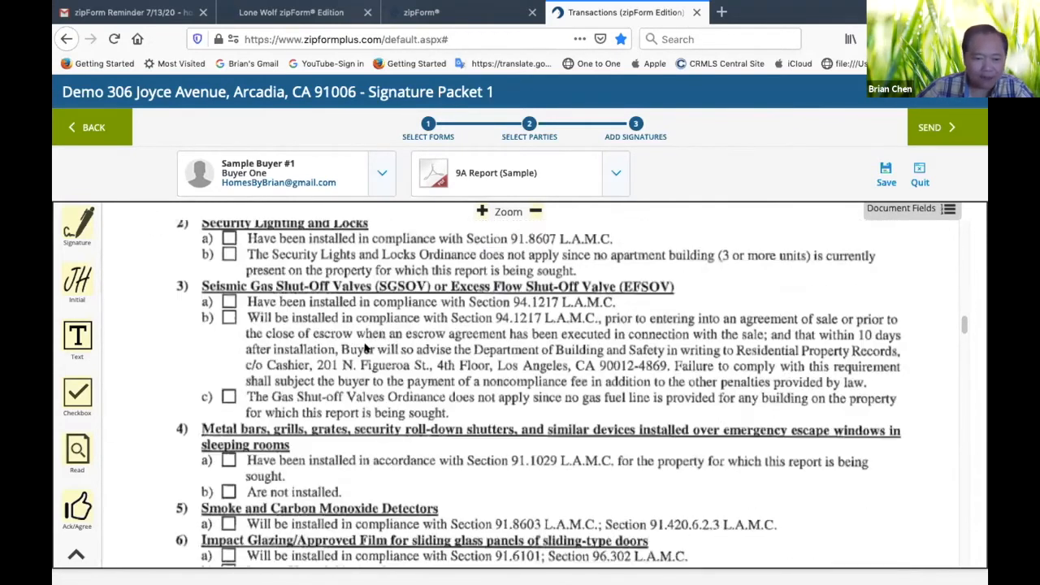
pyautogui.scroll(-5, 213, 428)
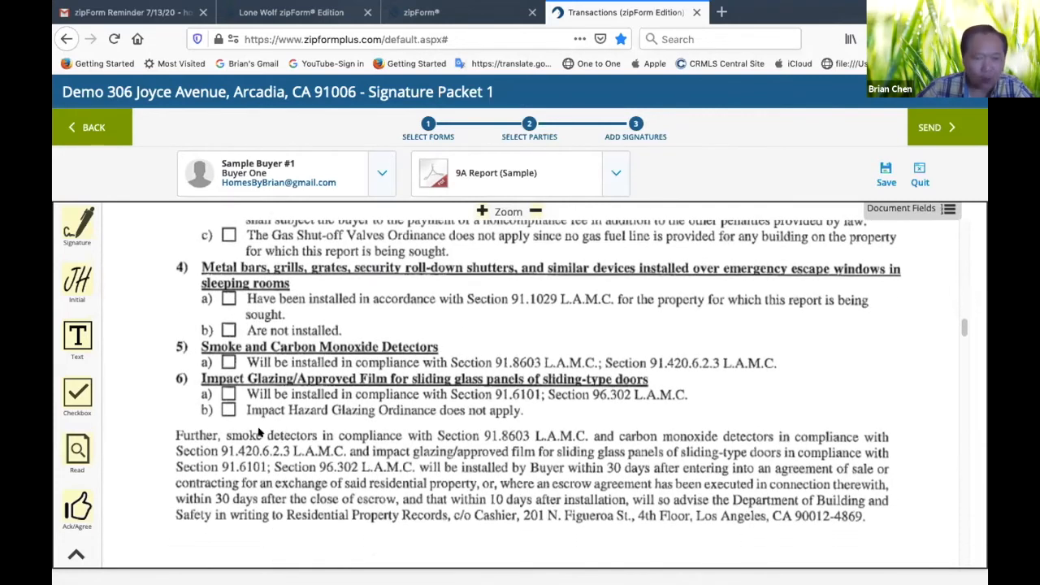
pyautogui.scroll(15, 276, 426)
pyautogui.scroll(1, 300, 390)
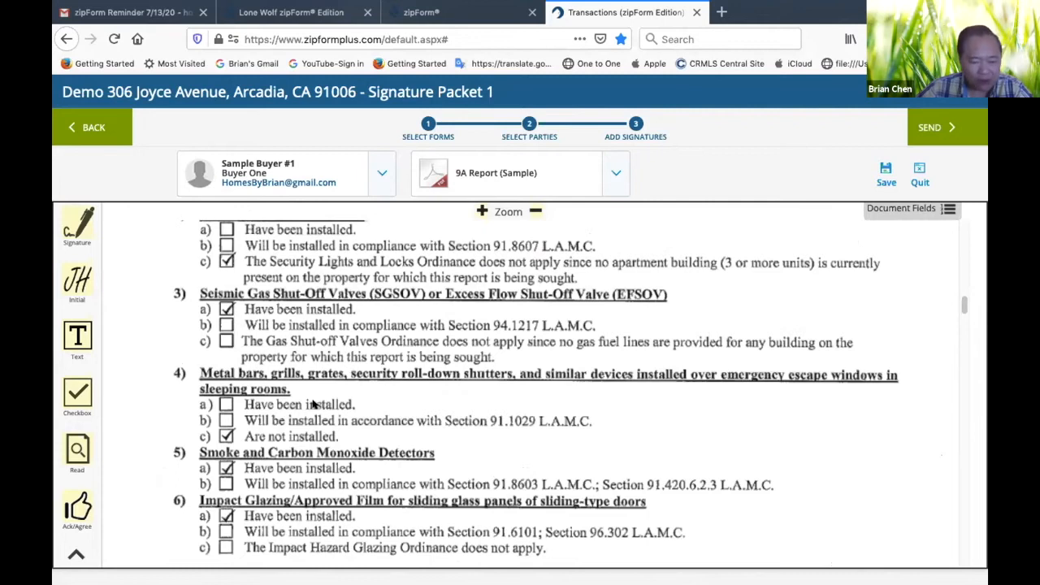
pyautogui.scroll(-15, 313, 403)
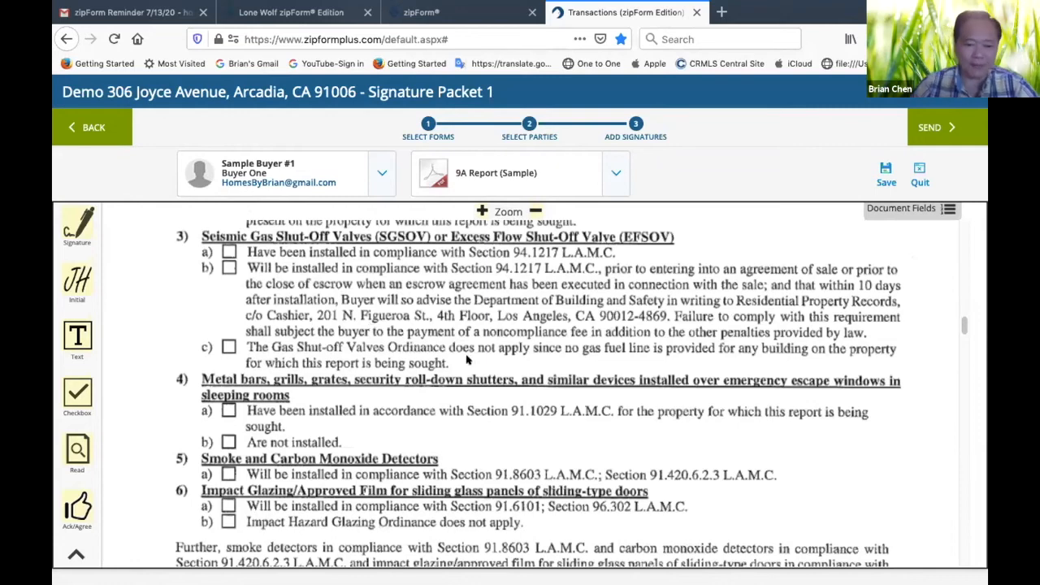
pyautogui.scroll(-8, 467, 358)
pyautogui.scroll(12, 468, 358)
pyautogui.scroll(20, 468, 358)
pyautogui.scroll(-2, 467, 355)
pyautogui.scroll(10, 467, 355)
pyautogui.scroll(20, 480, 350)
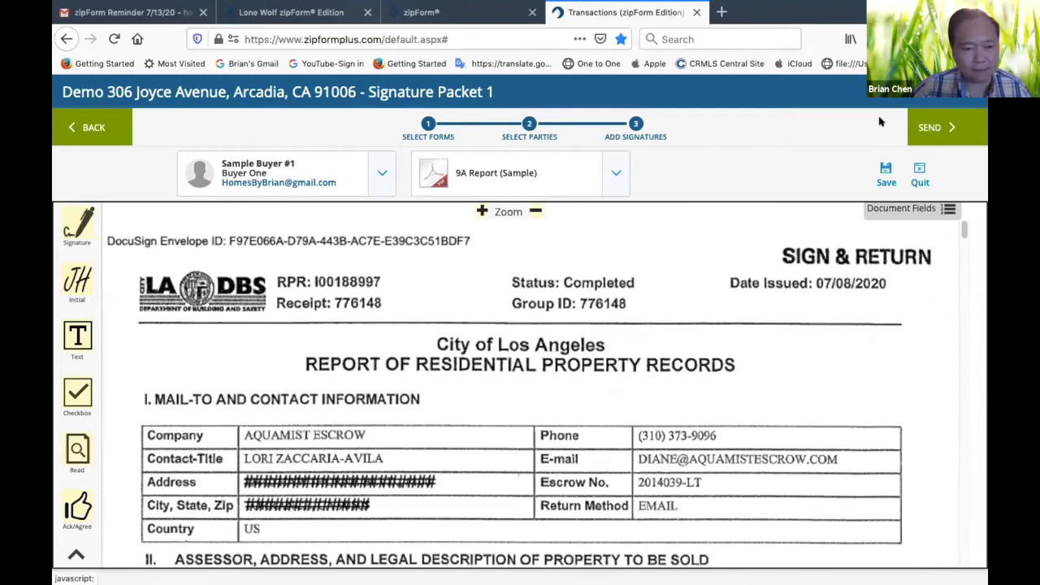
# Send the signing invitation for Signature Packet 1 with the default title and e-mail message
pyautogui.click(944, 133)
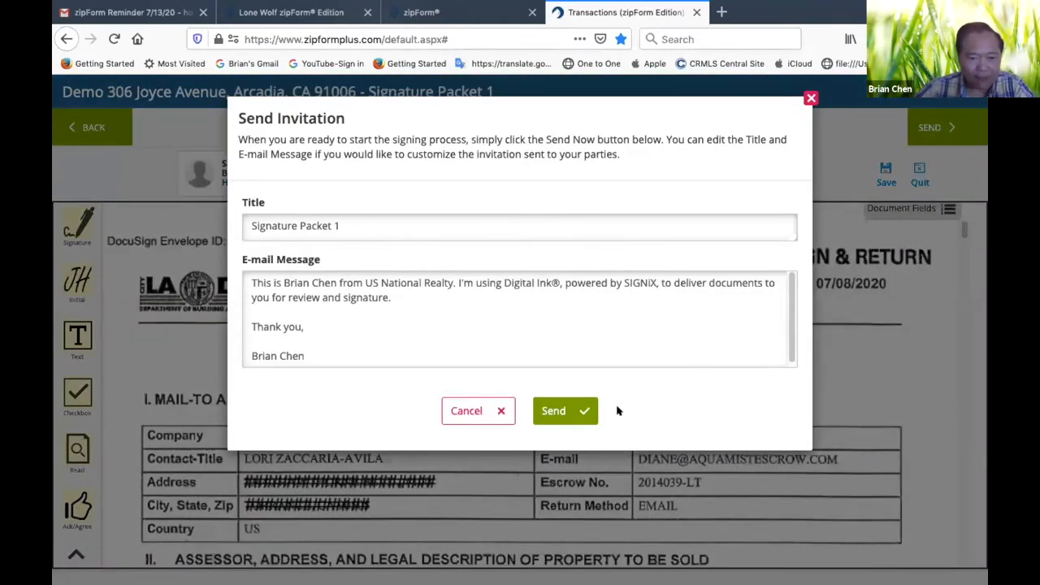
pyautogui.click(564, 416)
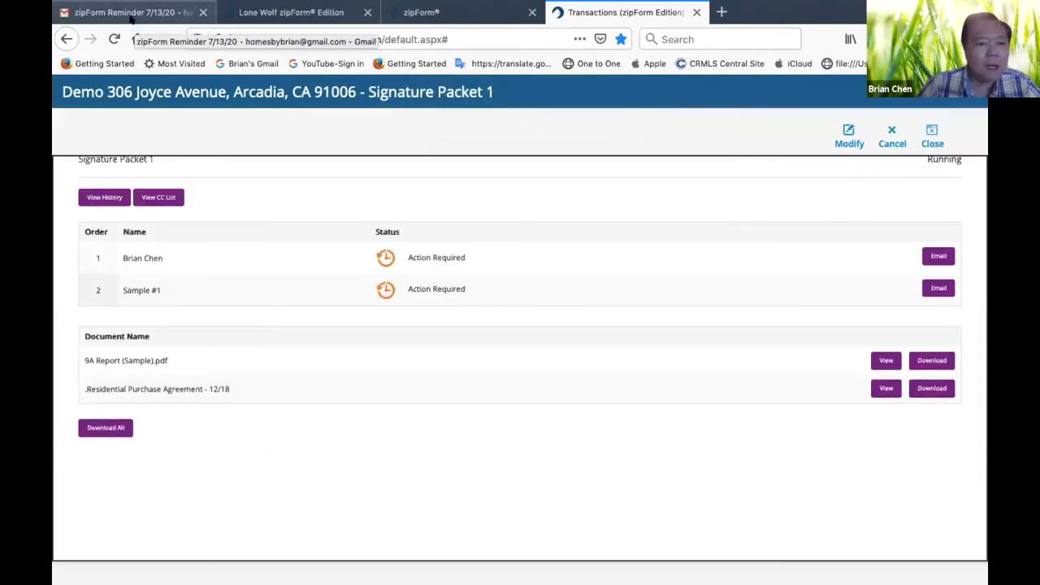
# Switch to Gmail, return to the inbox and refresh it to check for the signing invitation
pyautogui.click(130, 13)
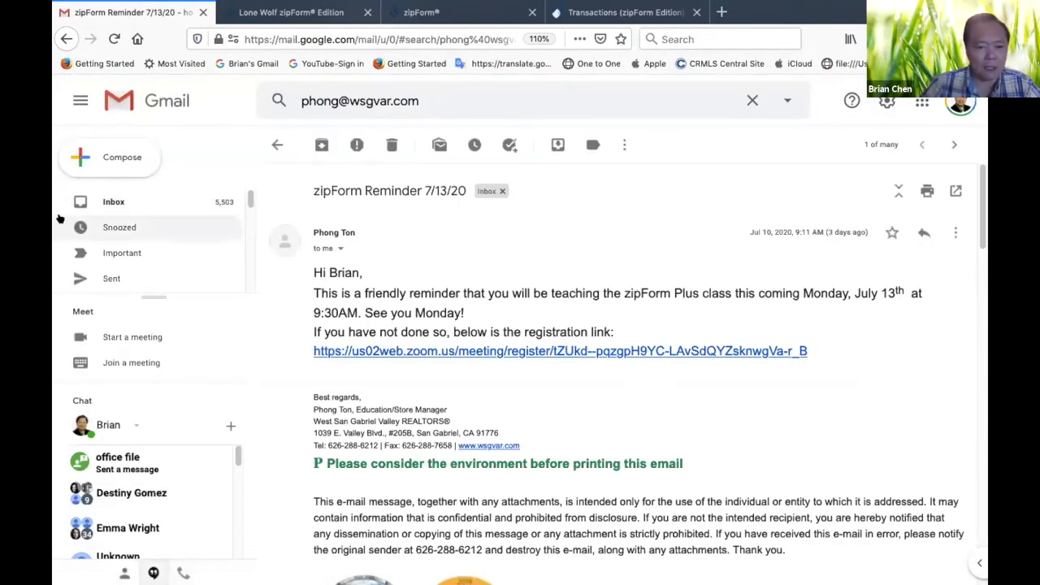
pyautogui.click(103, 204)
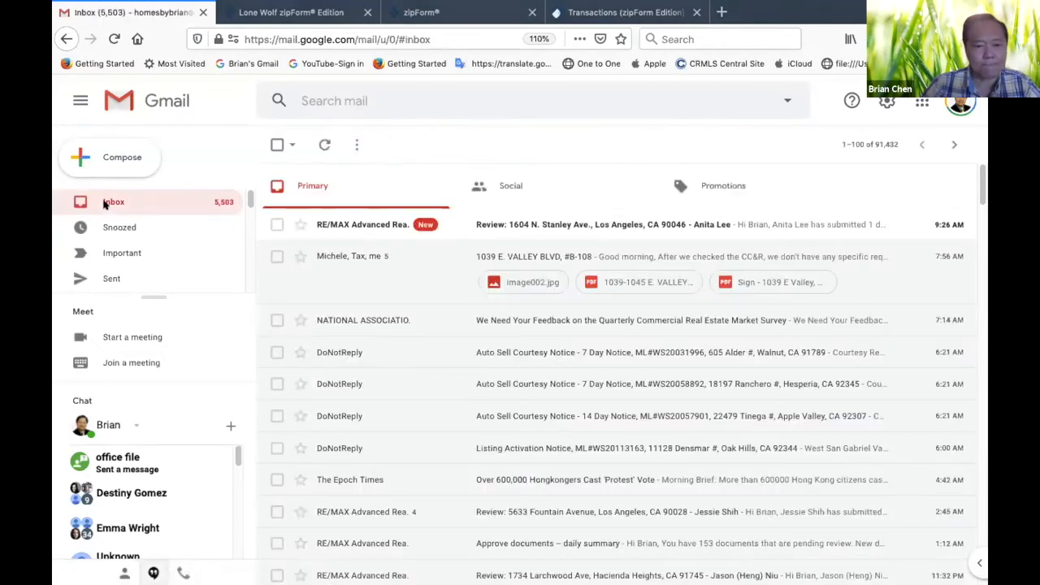
pyautogui.click(323, 143)
pyautogui.click(320, 142)
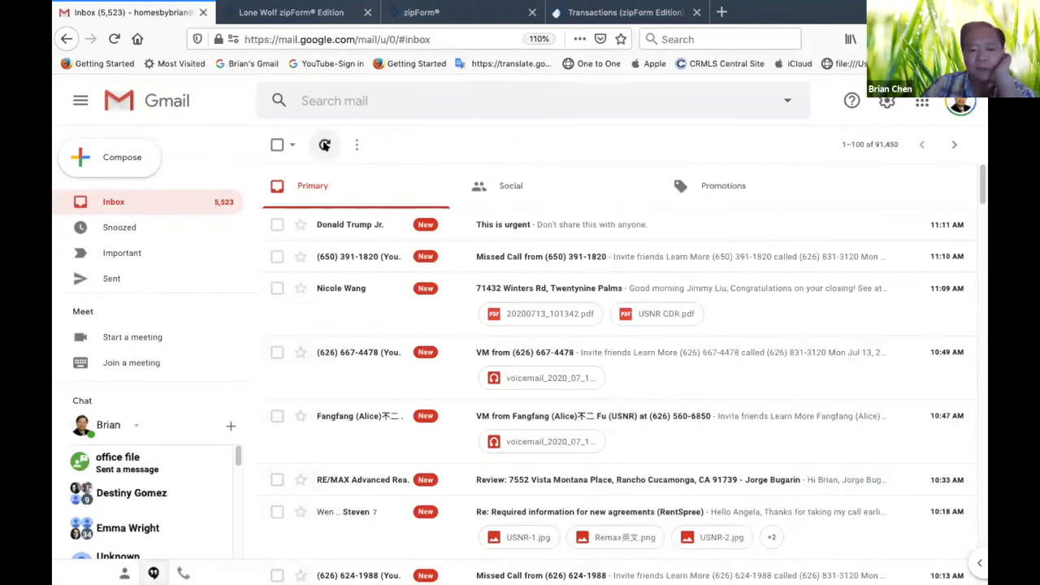
pyautogui.click(322, 146)
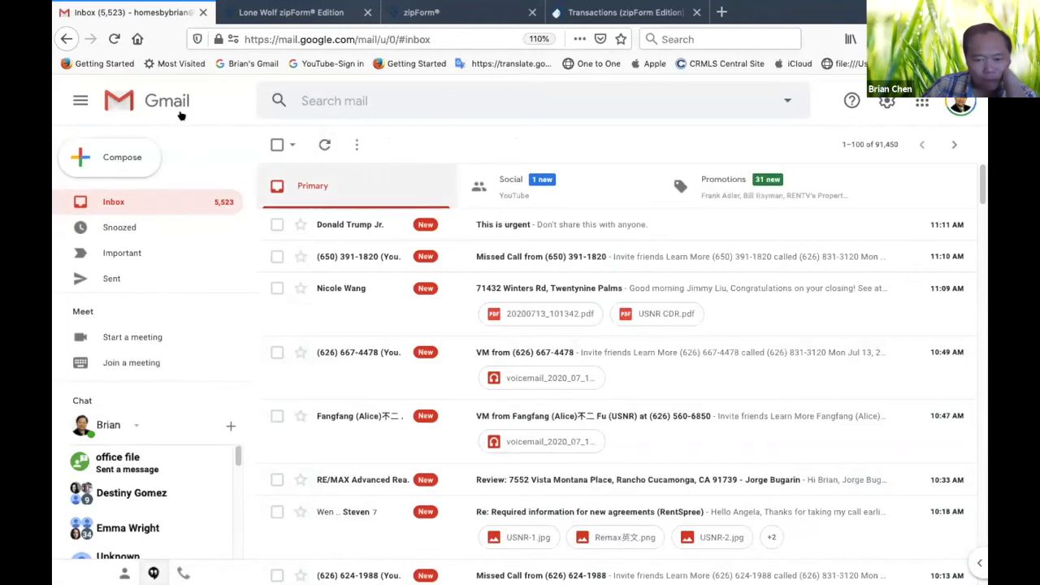
pyautogui.click(310, 142)
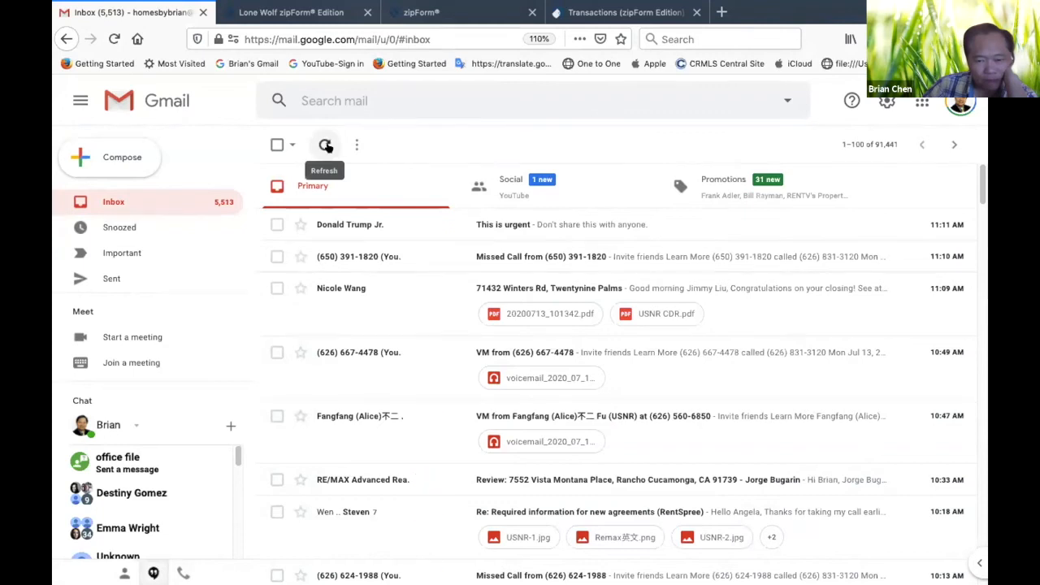
pyautogui.click(324, 145)
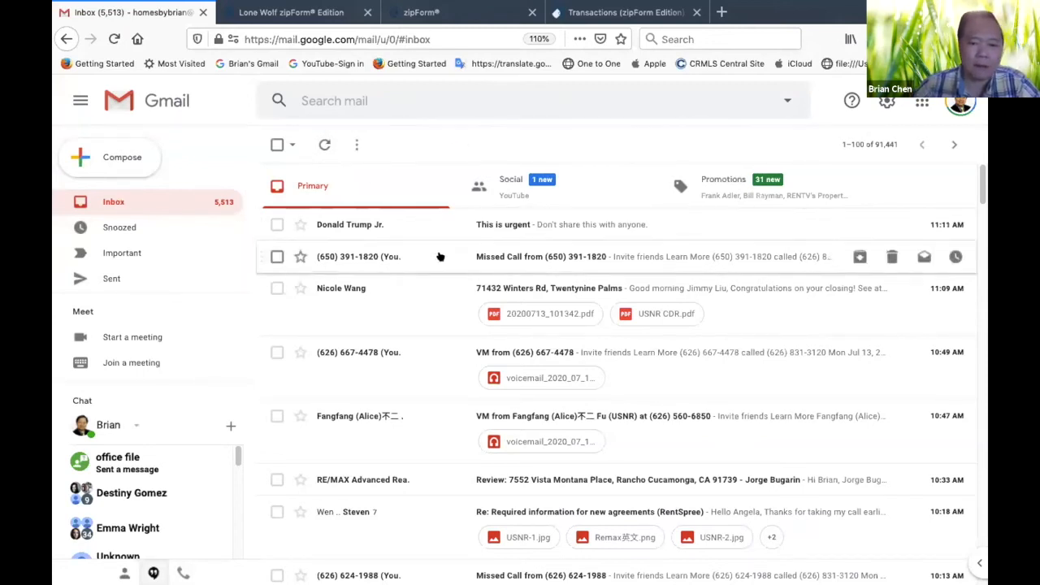
# Reload the inbox and open the "Your documents are ready to review: Signature Packet 1" e-mail to read its signing instructions
pyautogui.click(458, 34)
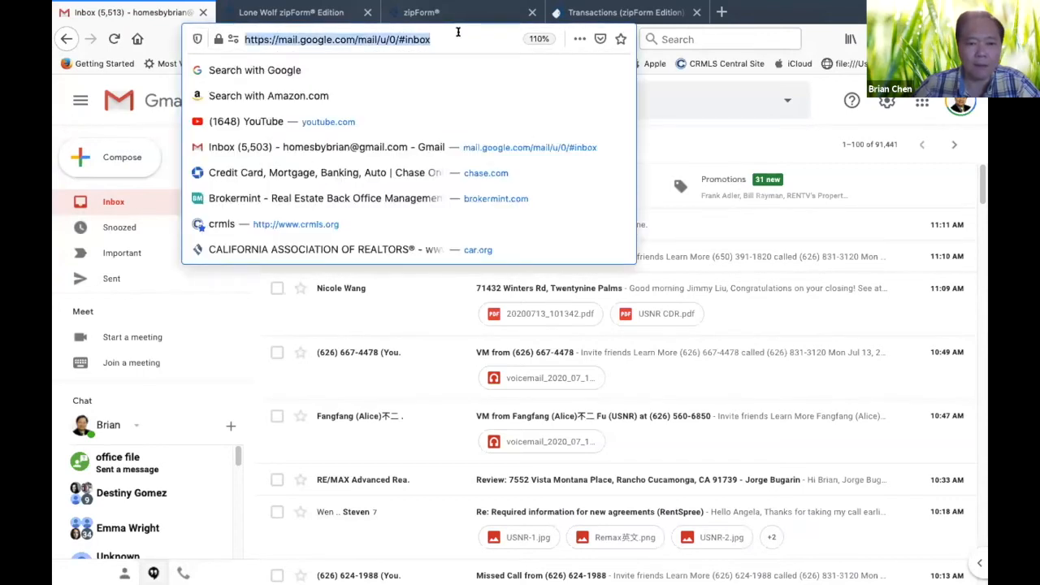
pyautogui.press('Escape')
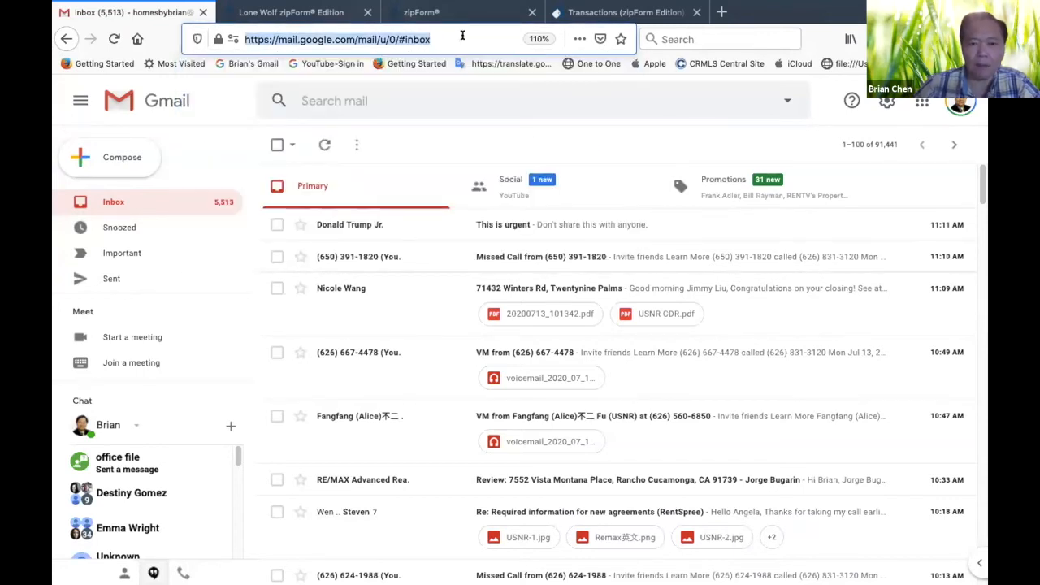
pyautogui.click(462, 35)
pyautogui.press('Return')
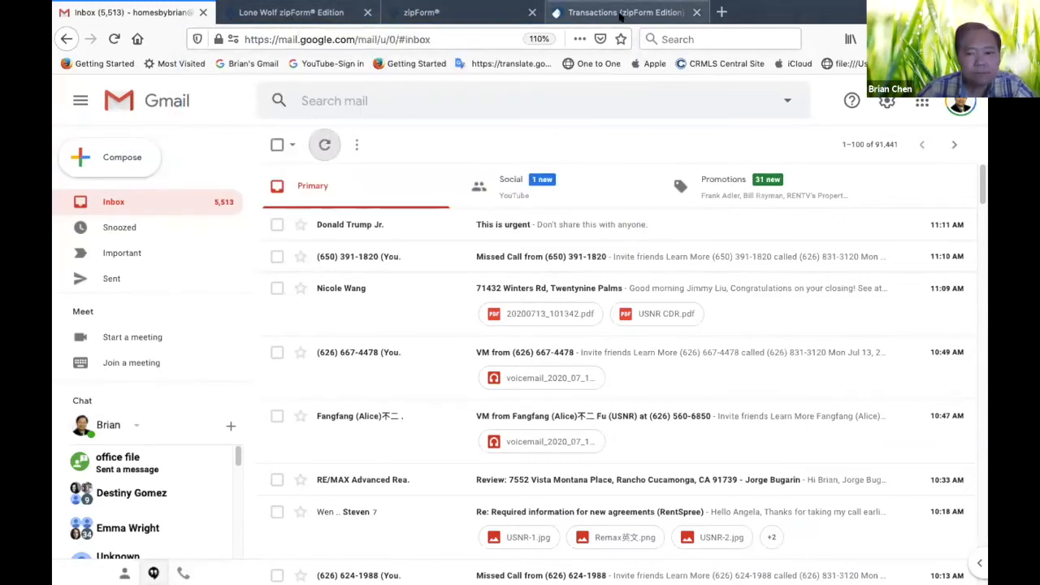
pyautogui.click(319, 144)
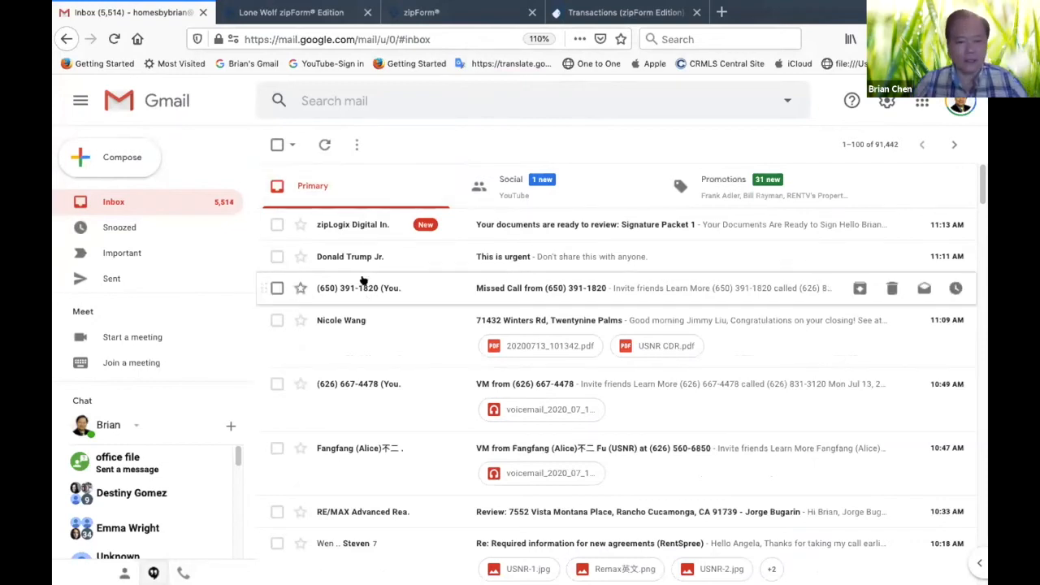
pyautogui.click(345, 226)
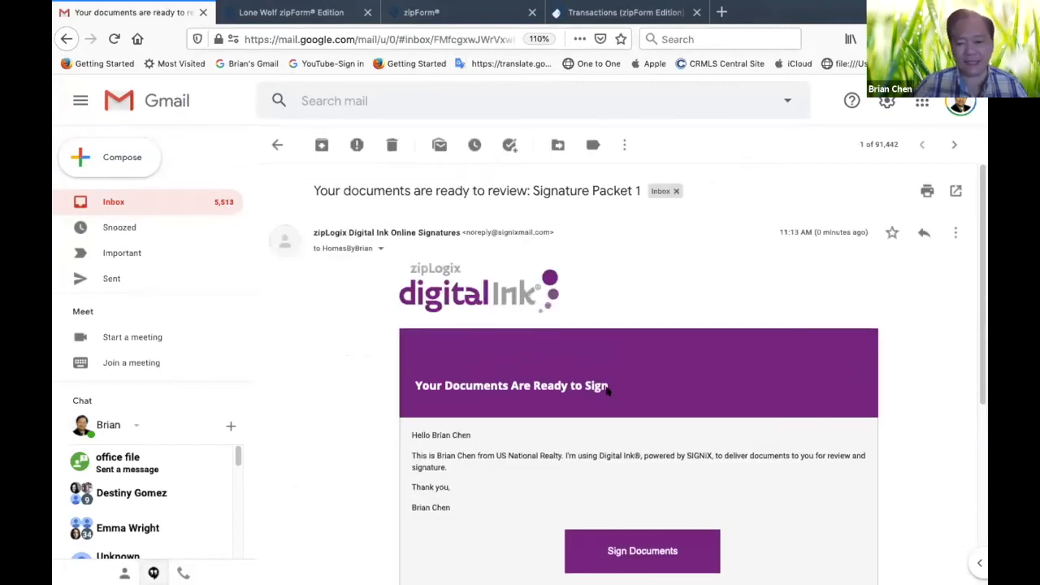
pyautogui.scroll(-4, 607, 389)
pyautogui.scroll(1, 569, 358)
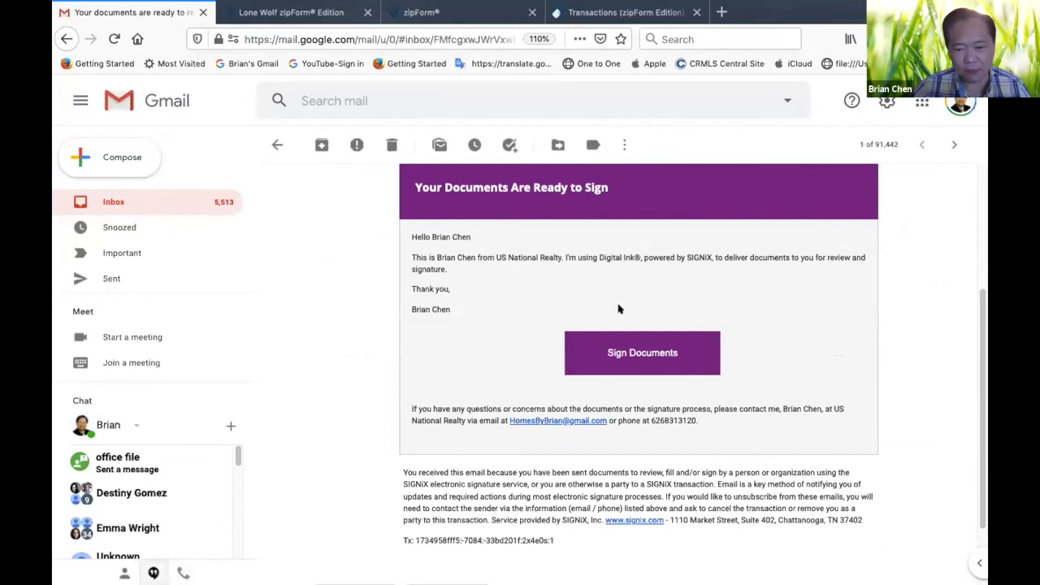
# Start the agent's guided signing session from the invitation e-mail, accepting the legal consent and using the default signature and initials
pyautogui.click(612, 360)
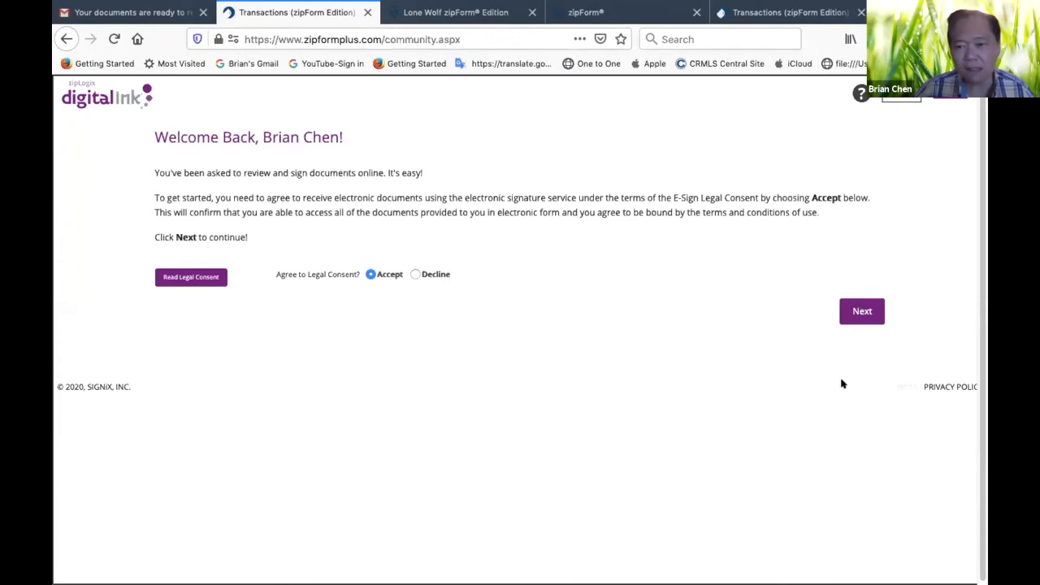
pyautogui.click(864, 311)
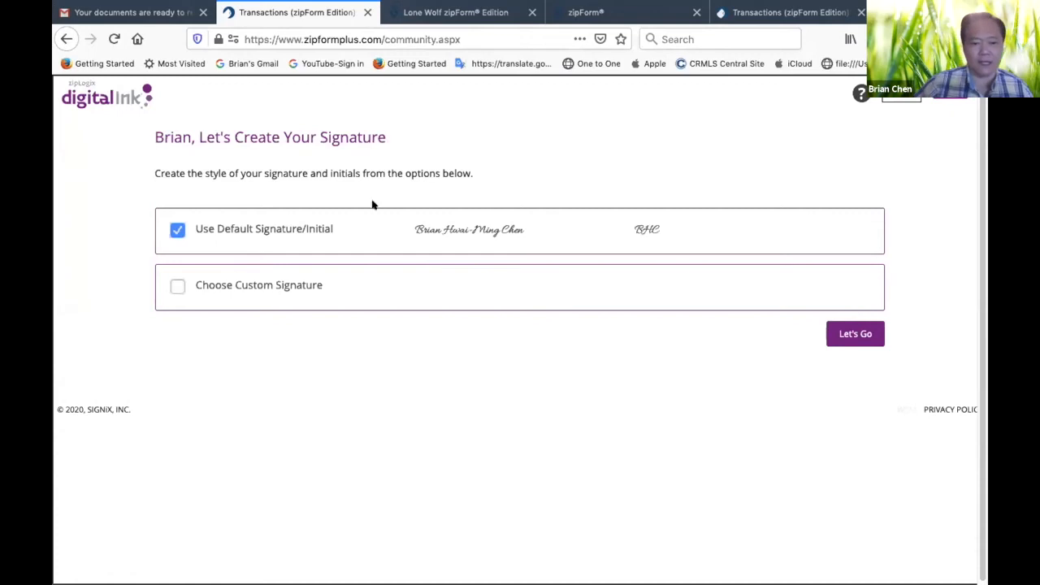
pyautogui.click(849, 336)
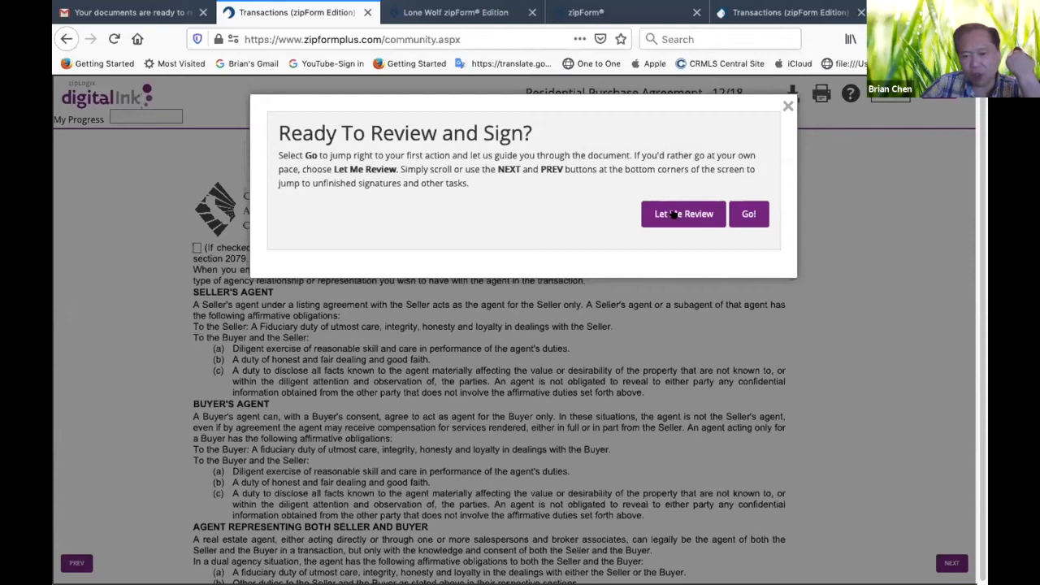
pyautogui.click(748, 213)
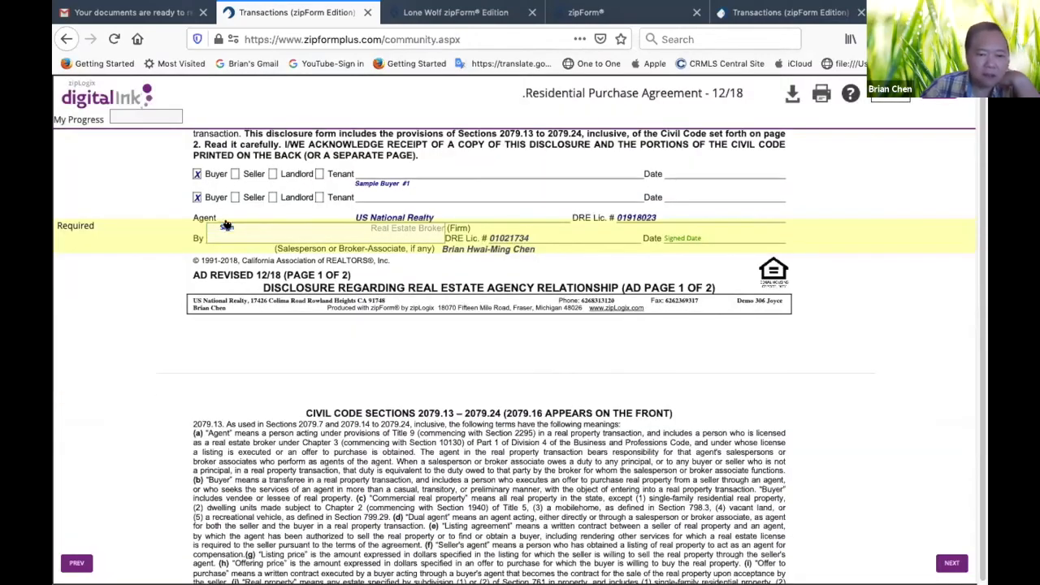
# Sign all the agent's required fields in the agency disclosure, representation form and purchase agreement, and submit the signatures
pyautogui.scroll(10, 574, 286)
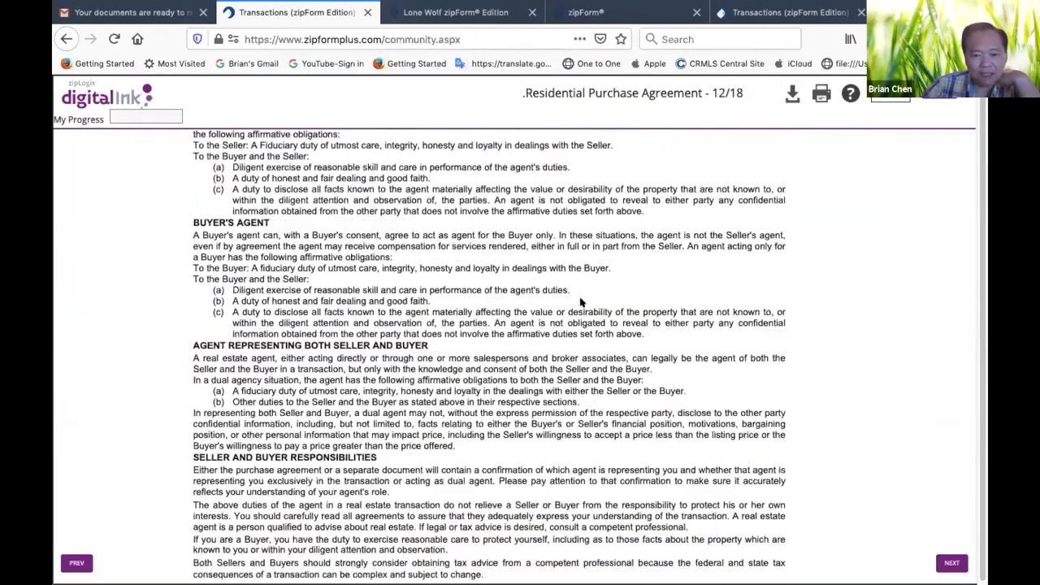
pyautogui.scroll(-10, 582, 297)
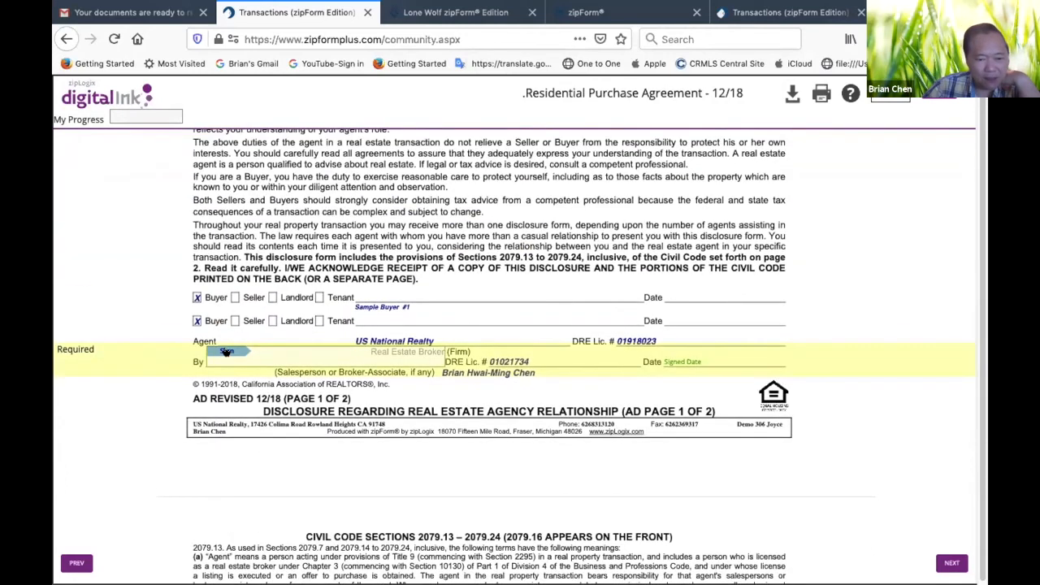
pyautogui.click(227, 351)
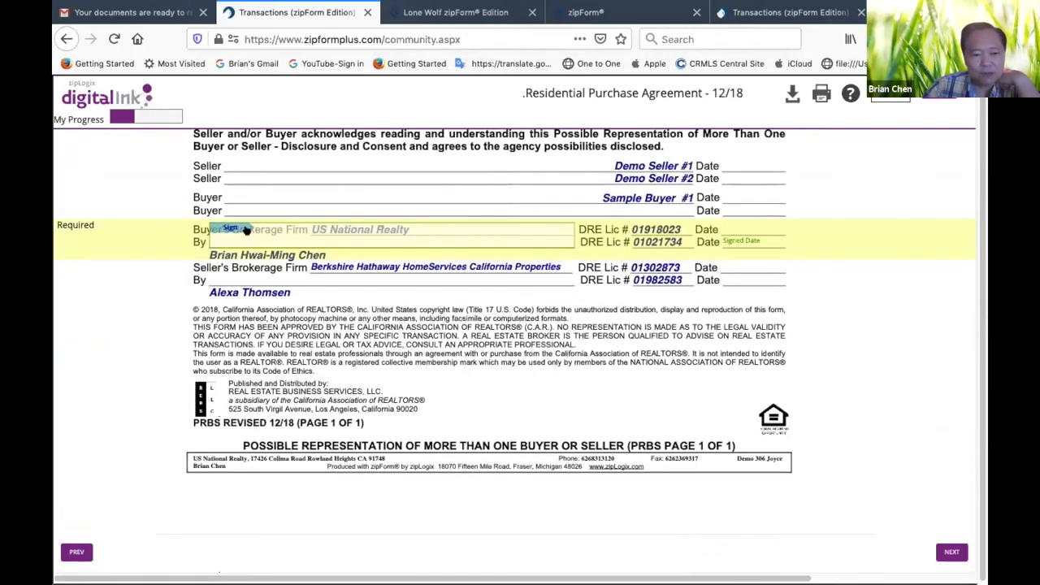
pyautogui.click(233, 231)
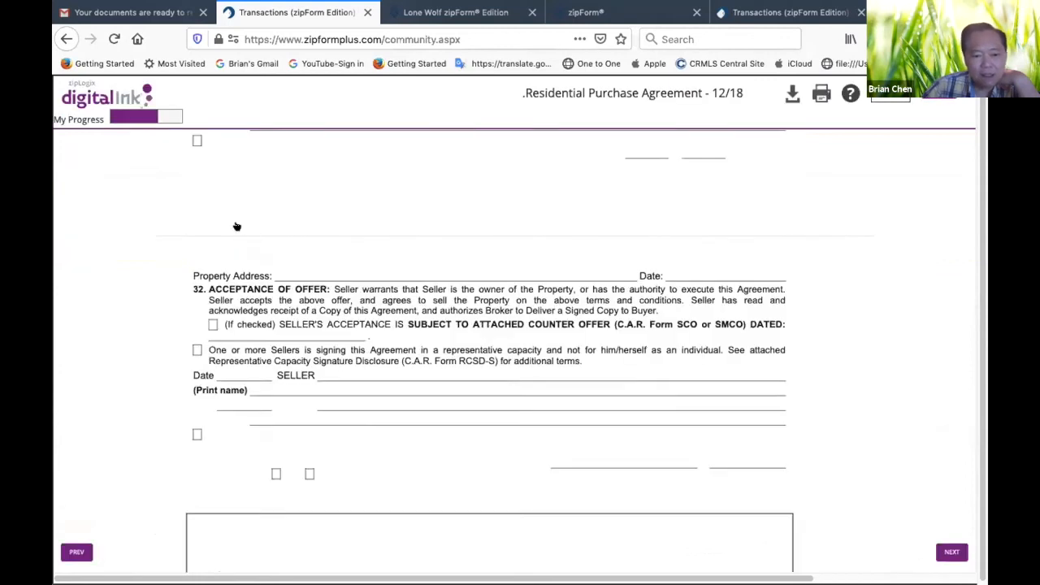
pyautogui.click(223, 229)
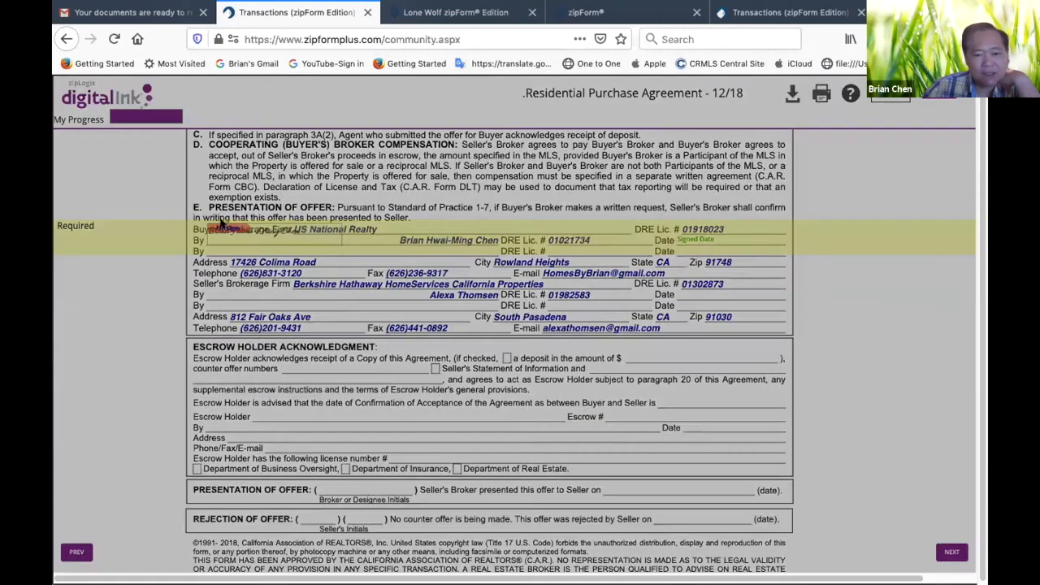
pyautogui.click(739, 214)
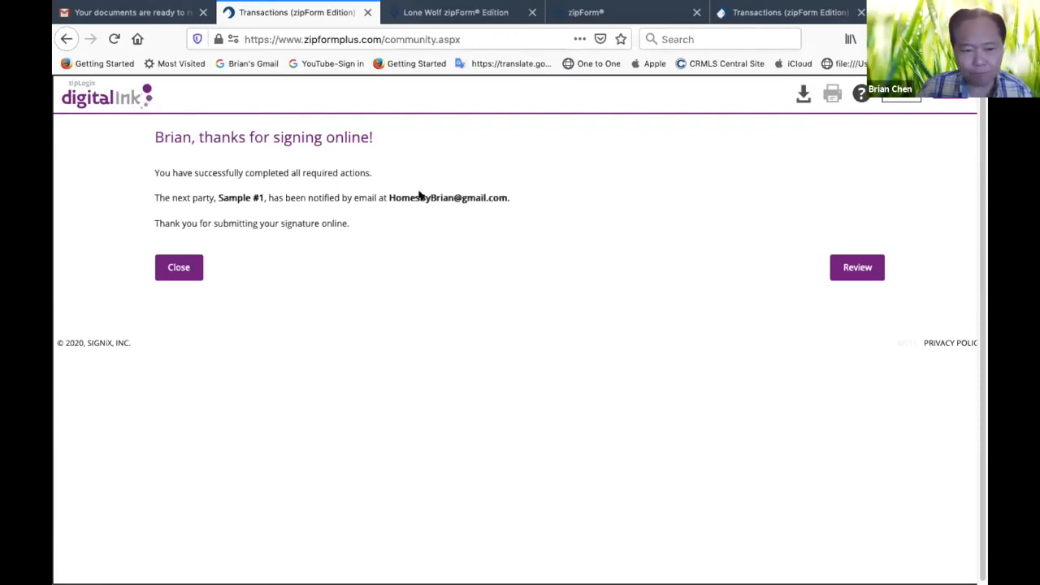
# Close the finished signing session without creating a zipCommunity account, and refresh the Gmail inbox
pyautogui.click(180, 272)
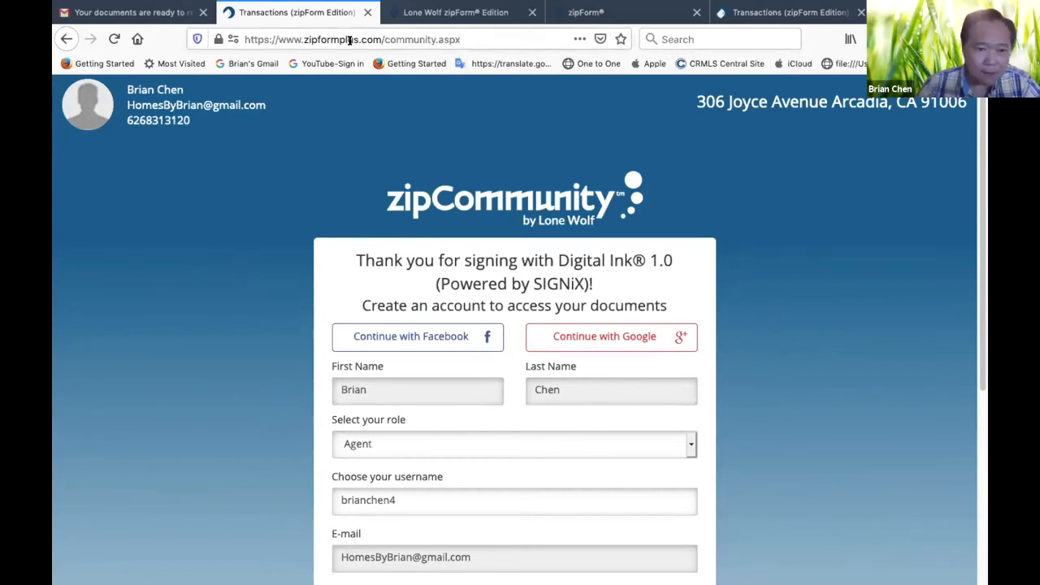
pyautogui.click(368, 12)
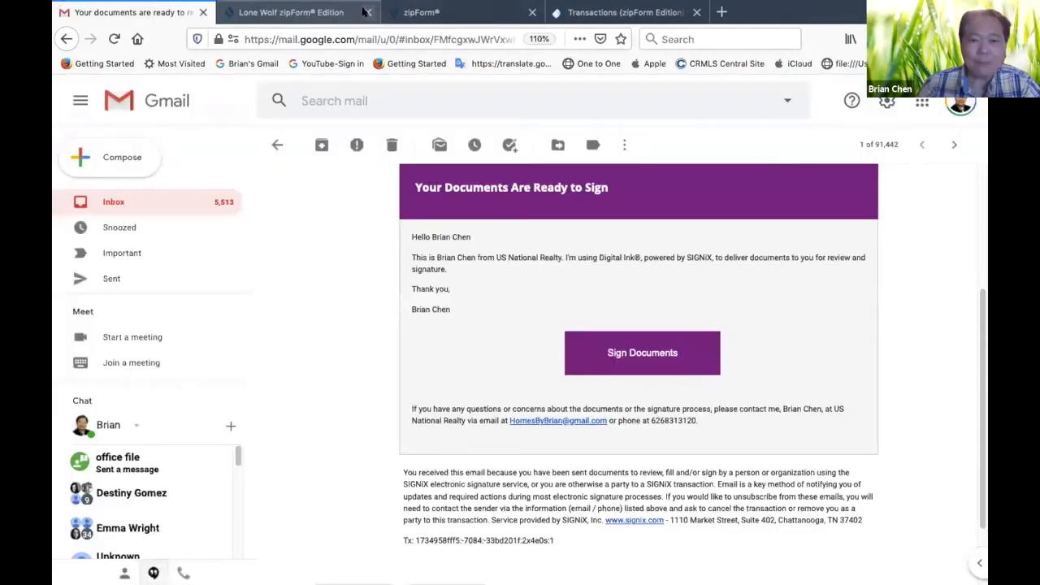
pyautogui.click(277, 145)
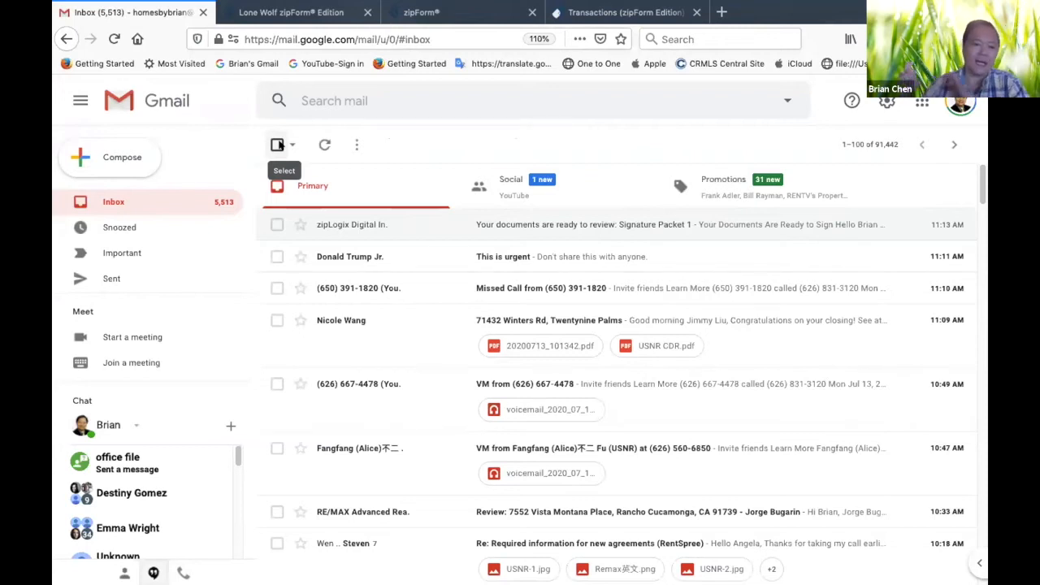
pyautogui.click(326, 144)
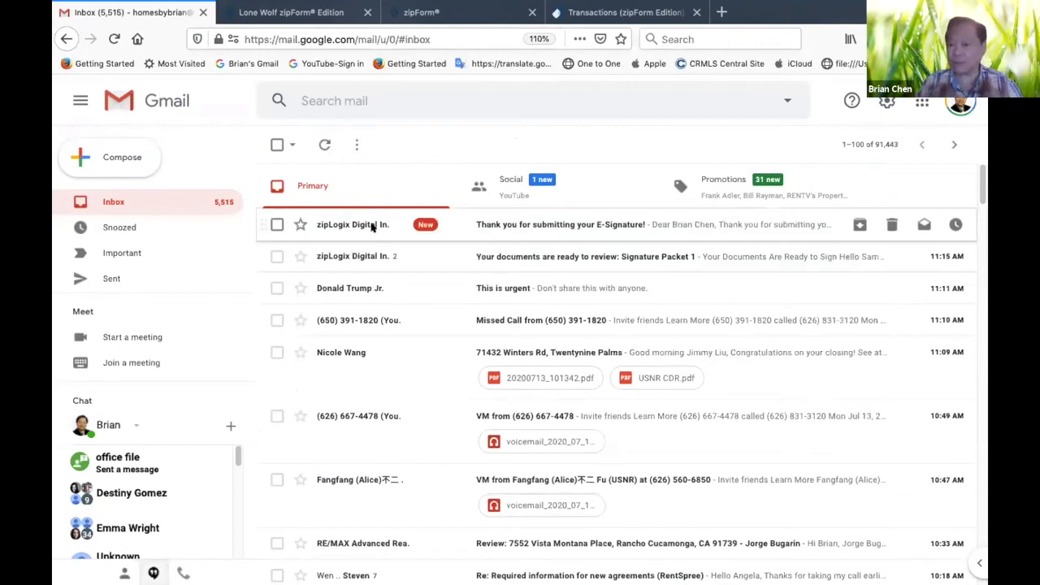
# Open the "Thank you for submitting your E-Signature!" e-mail and read the confirmation details
pyautogui.moveTo(373, 227)
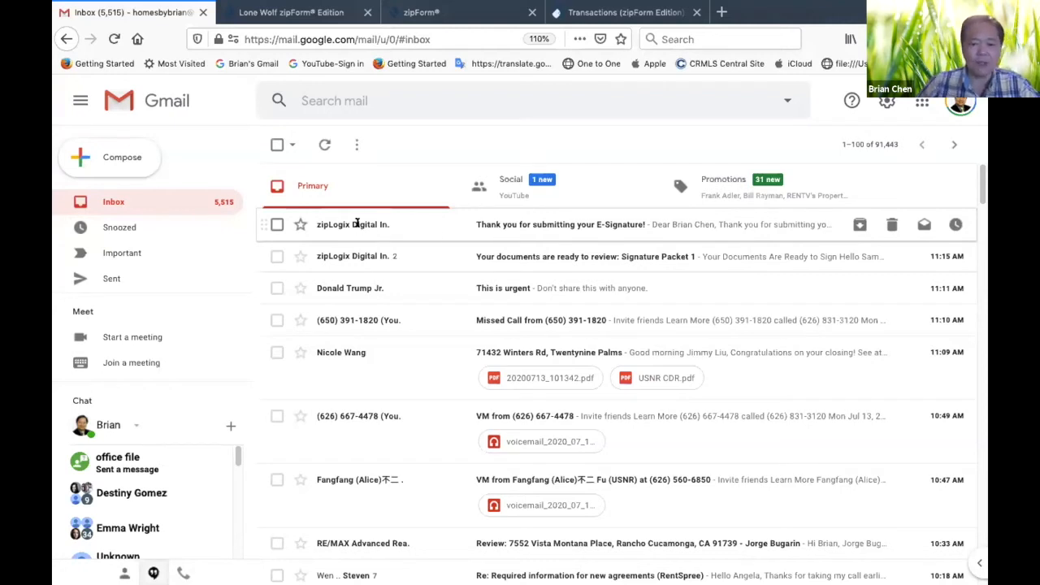
pyautogui.click(356, 224)
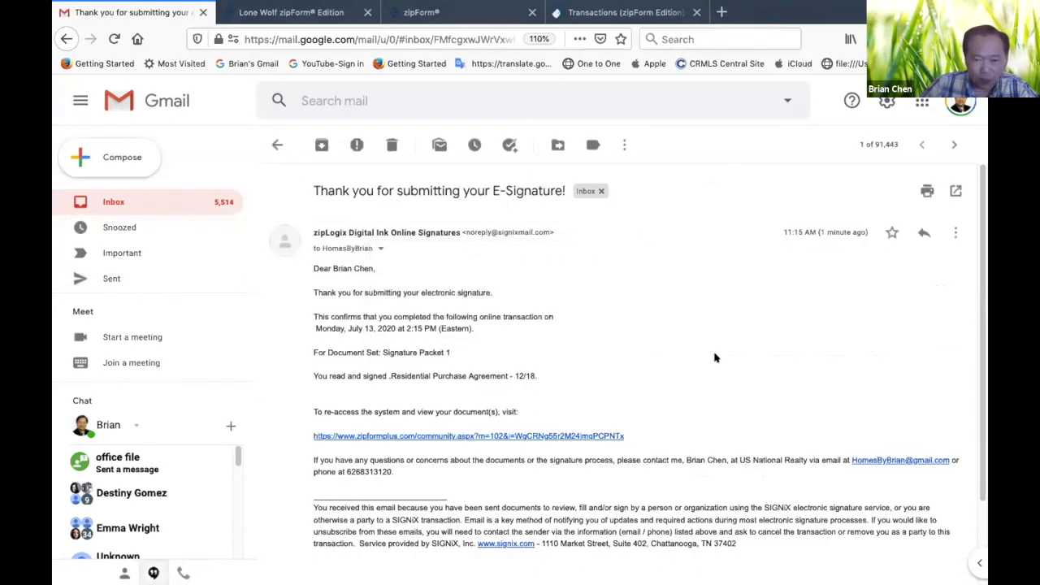
pyautogui.scroll(-3, 414, 252)
pyautogui.scroll(3, 420, 251)
pyautogui.scroll(-3, 418, 252)
pyautogui.scroll(3, 418, 251)
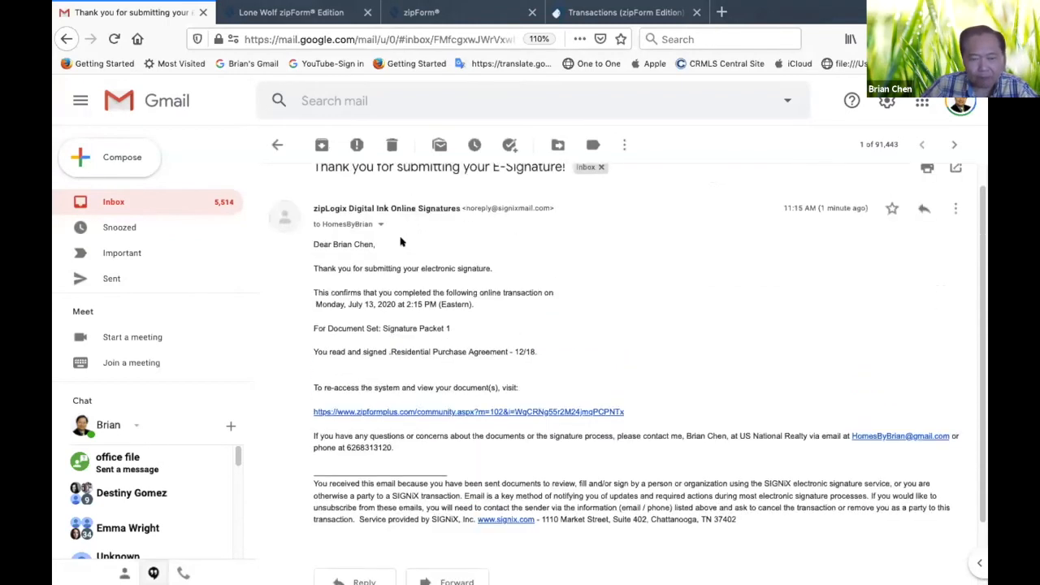
# Return to the inbox and open the newest Signature Packet 1 invitation, addressed to Sample #1, to read its signing instructions
pyautogui.click(277, 144)
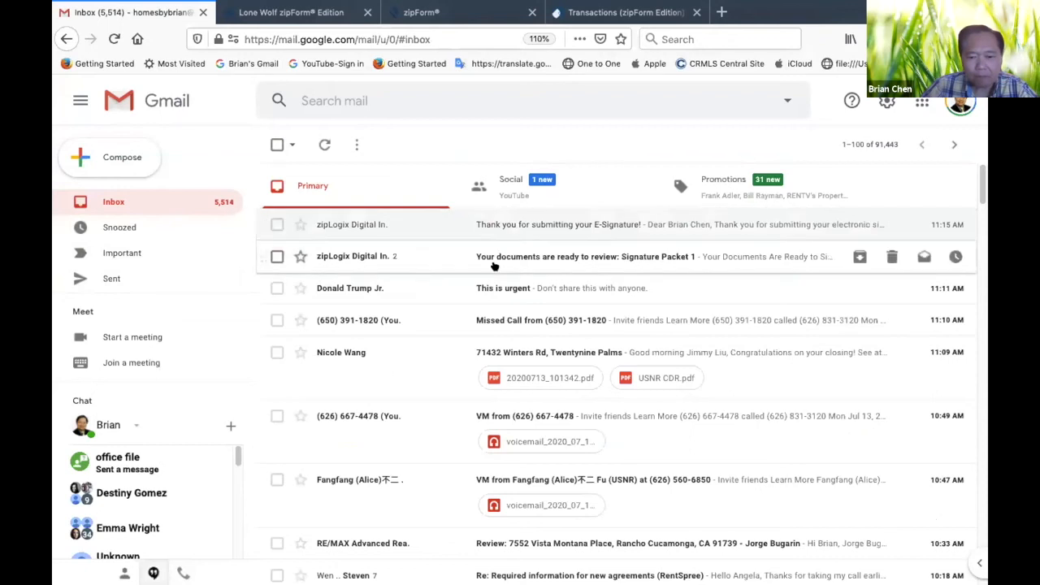
pyautogui.click(349, 256)
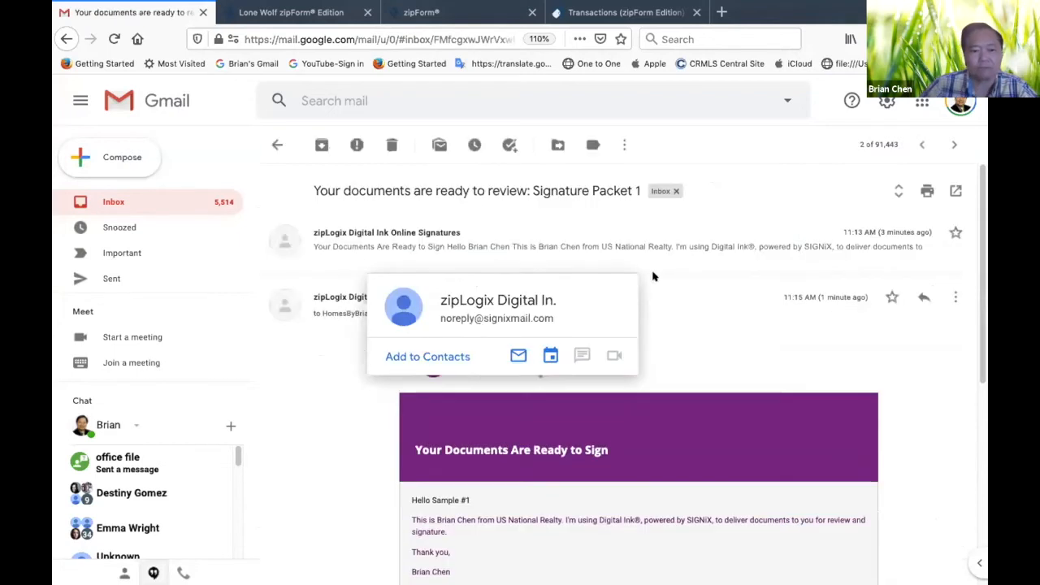
pyautogui.scroll(-4, 719, 297)
pyautogui.scroll(3, 713, 298)
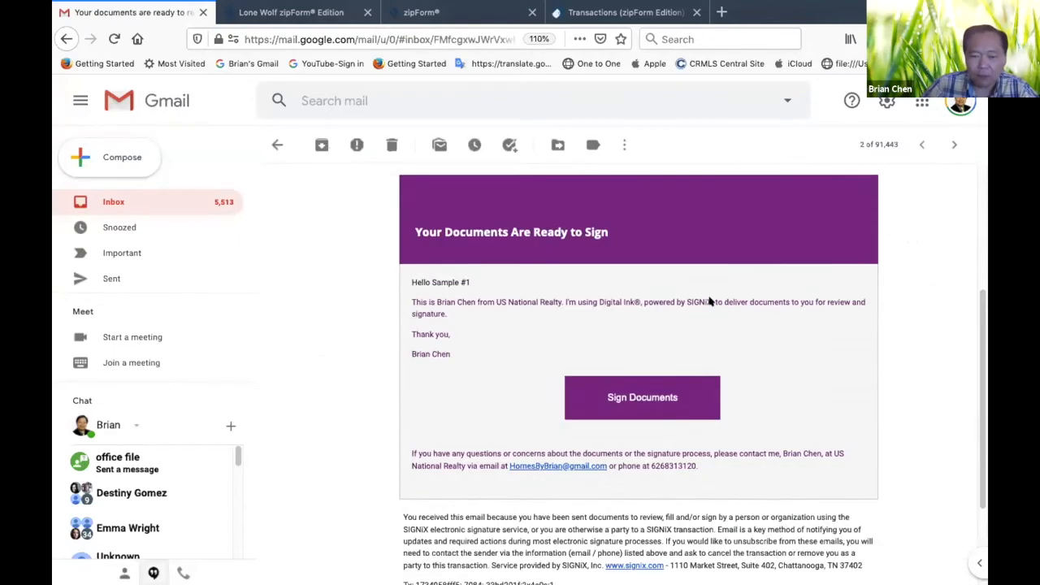
pyautogui.scroll(-1, 710, 299)
pyautogui.scroll(-2, 708, 301)
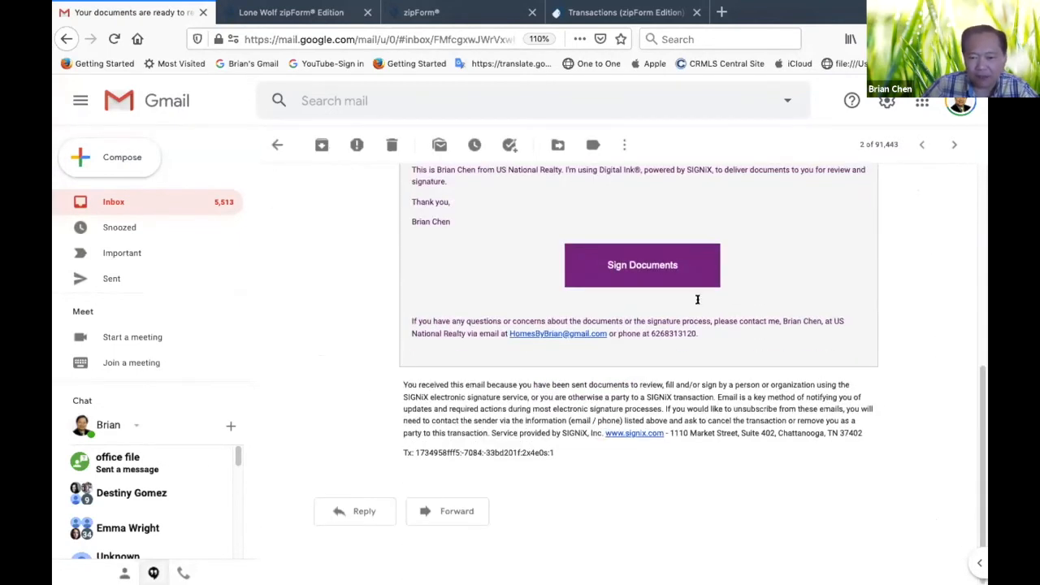
# Start Sample #1's signing session, accepting the legal consent and default signature, and choose to review the documents at one's own pace
pyautogui.click(622, 266)
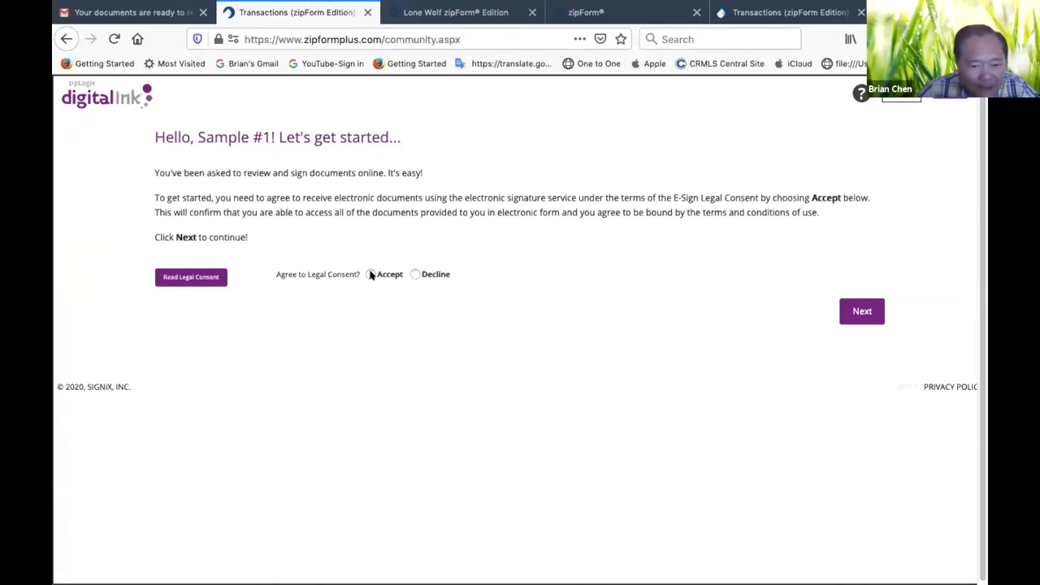
pyautogui.click(371, 274)
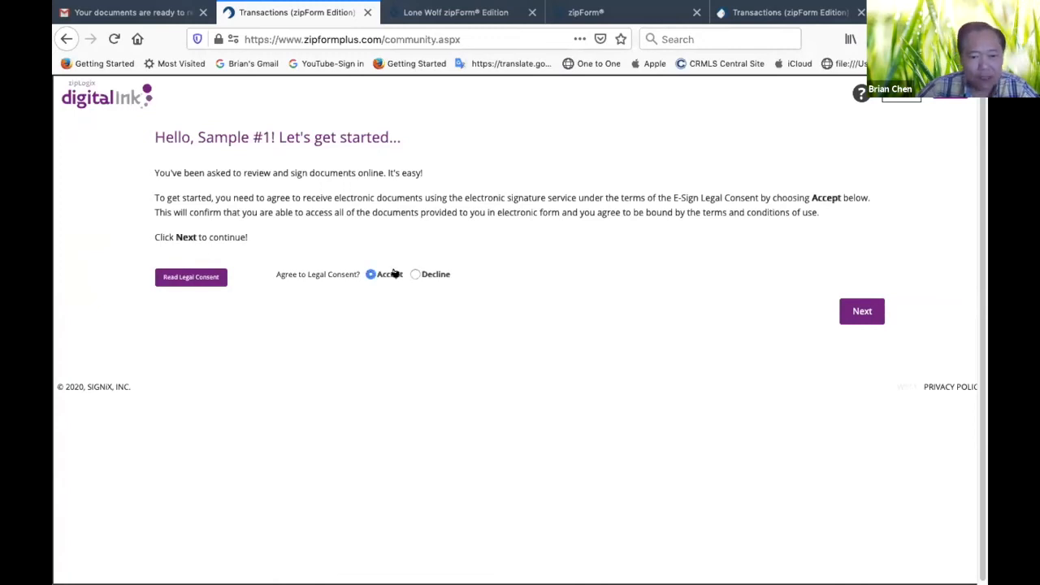
pyautogui.click(855, 310)
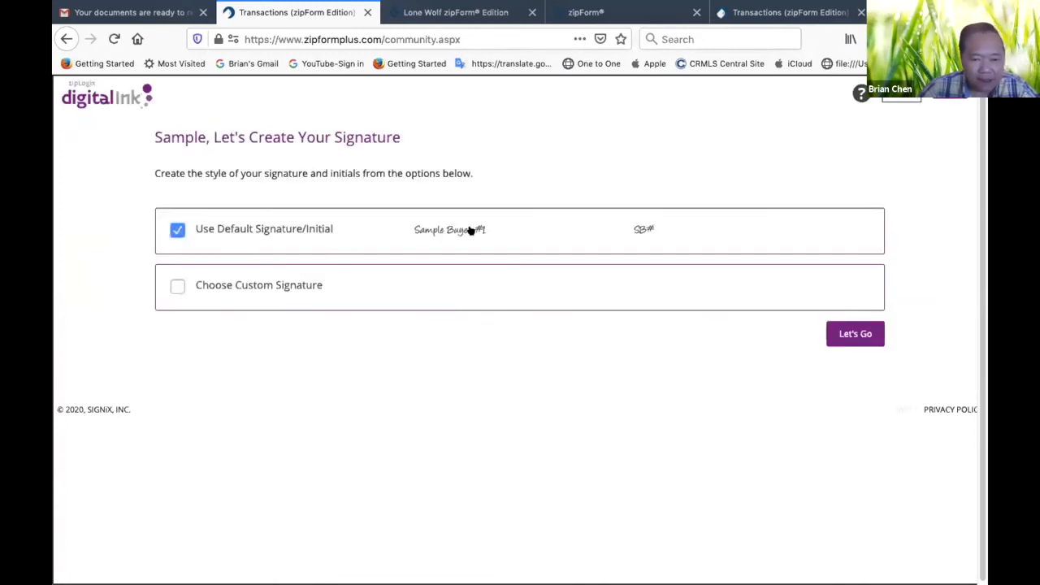
pyautogui.click(857, 334)
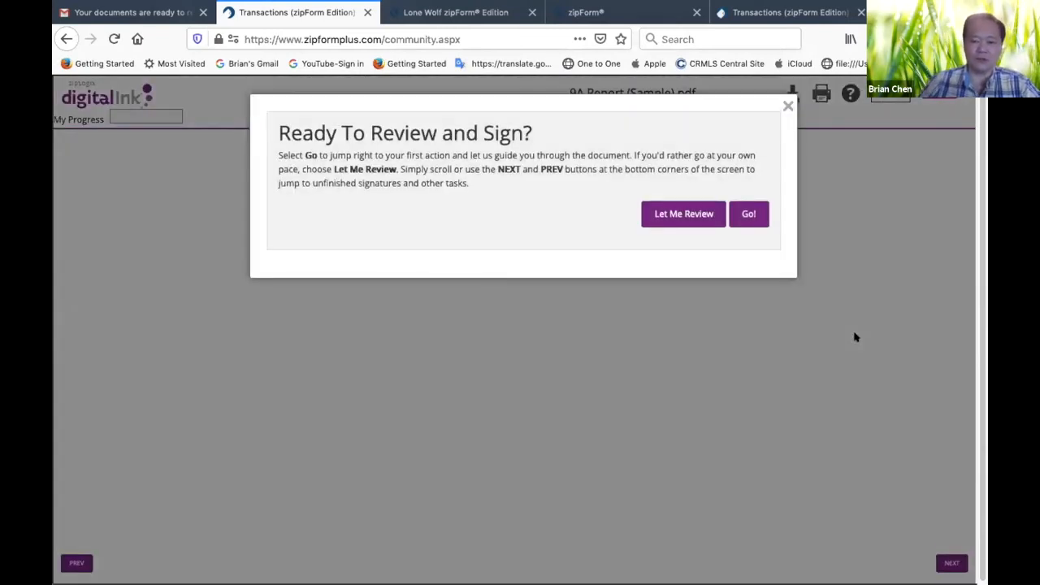
pyautogui.click(685, 213)
# Sign the "Read and approved" acknowledgment on page 1 of the 9A Report as Sample Buyer #1
pyautogui.scroll(-5, 562, 323)
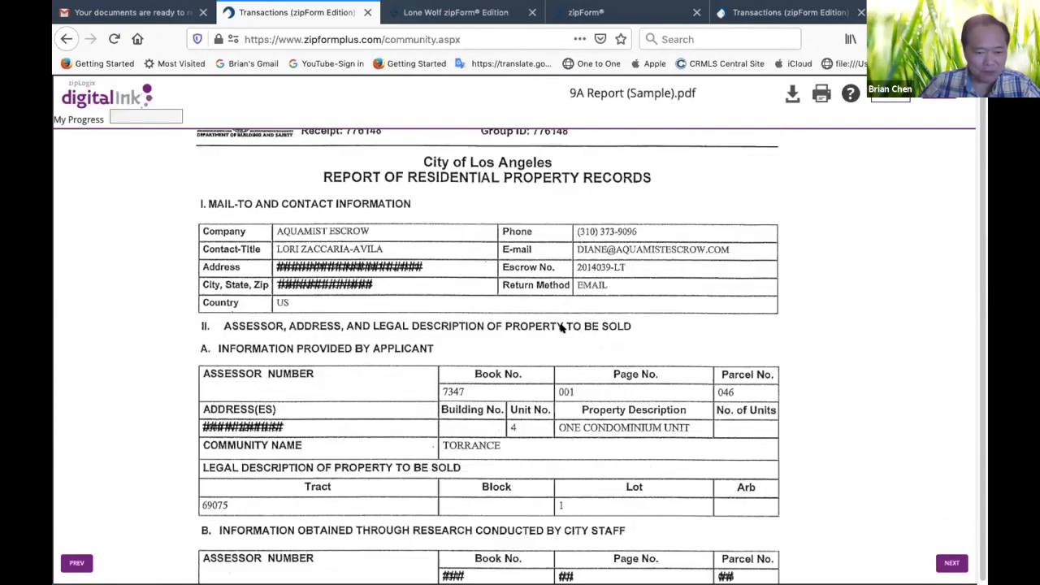
pyautogui.scroll(-5, 562, 323)
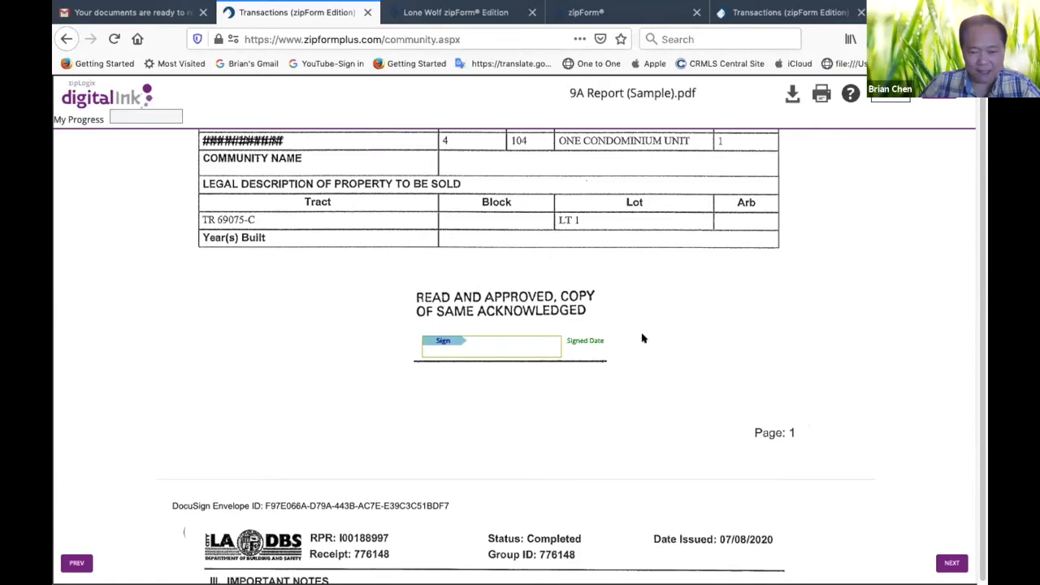
pyautogui.click(436, 341)
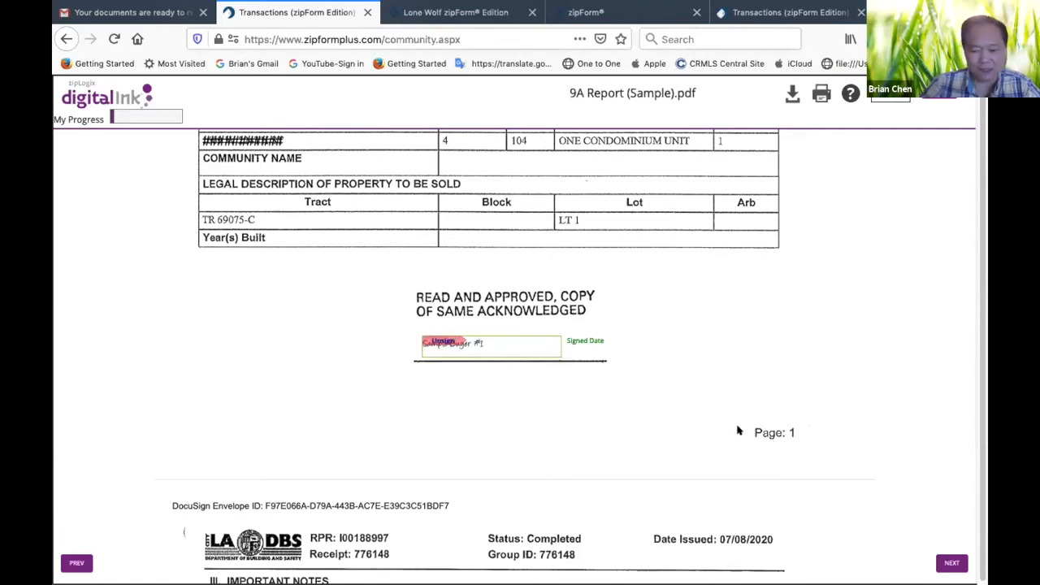
# Initial the Owner's Declaration page of the 9A Report as the buyer
pyautogui.scroll(-2, 736, 426)
pyautogui.scroll(-20, 736, 425)
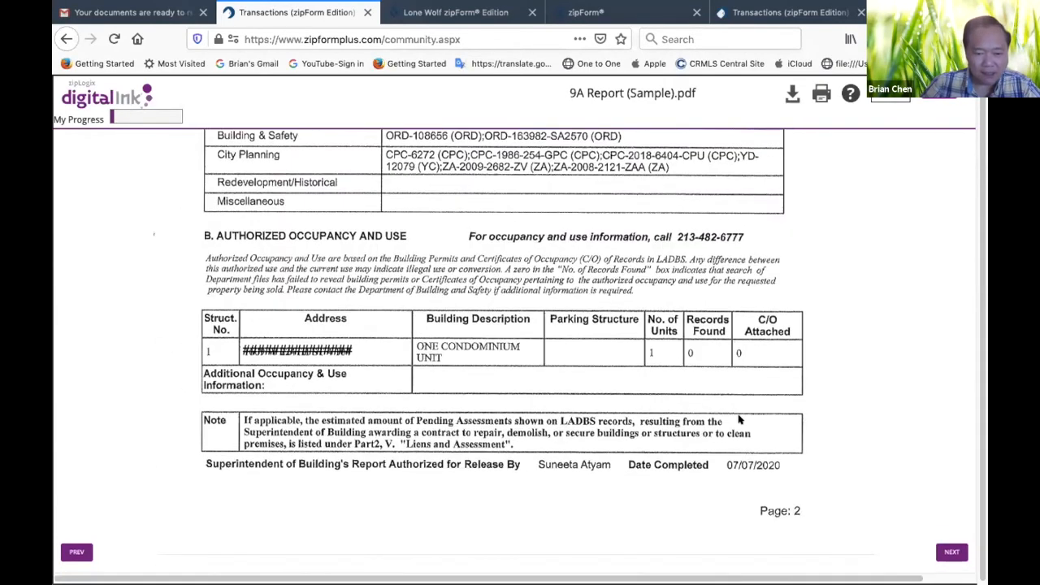
pyautogui.scroll(-15, 739, 420)
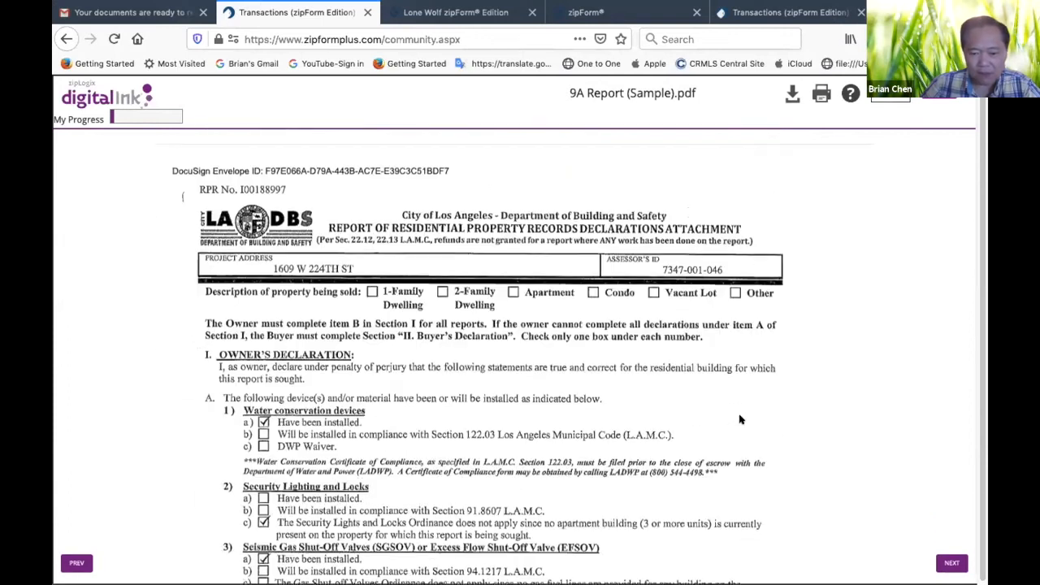
pyautogui.scroll(-6, 739, 419)
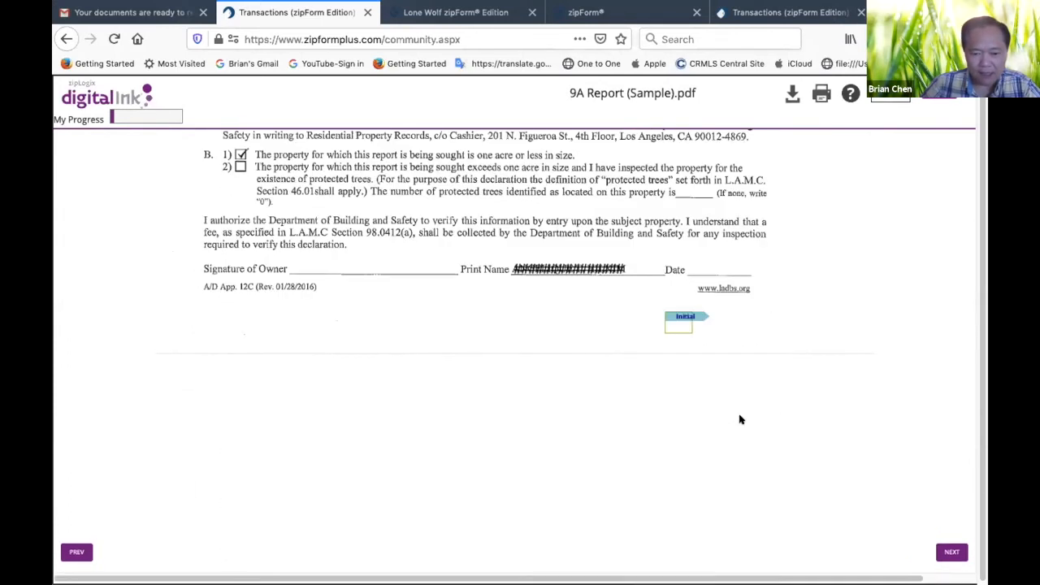
pyautogui.click(673, 317)
# Sign the buyer line at the end of the escrow amendment, and review the agency disclosure in the Residential Purchase Agreement
pyautogui.scroll(-6, 537, 416)
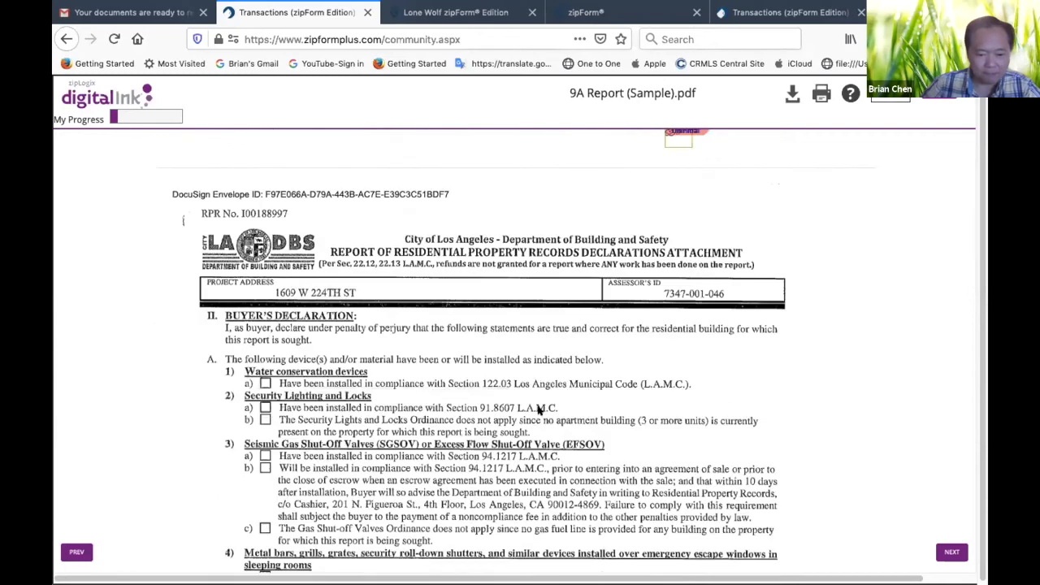
pyautogui.scroll(-18, 538, 410)
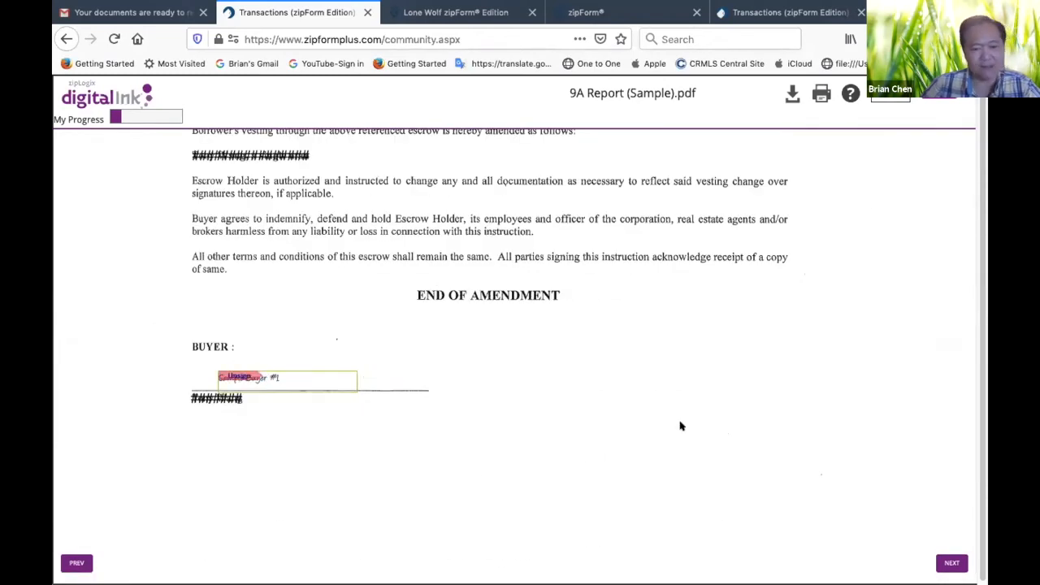
pyautogui.scroll(-20, 682, 430)
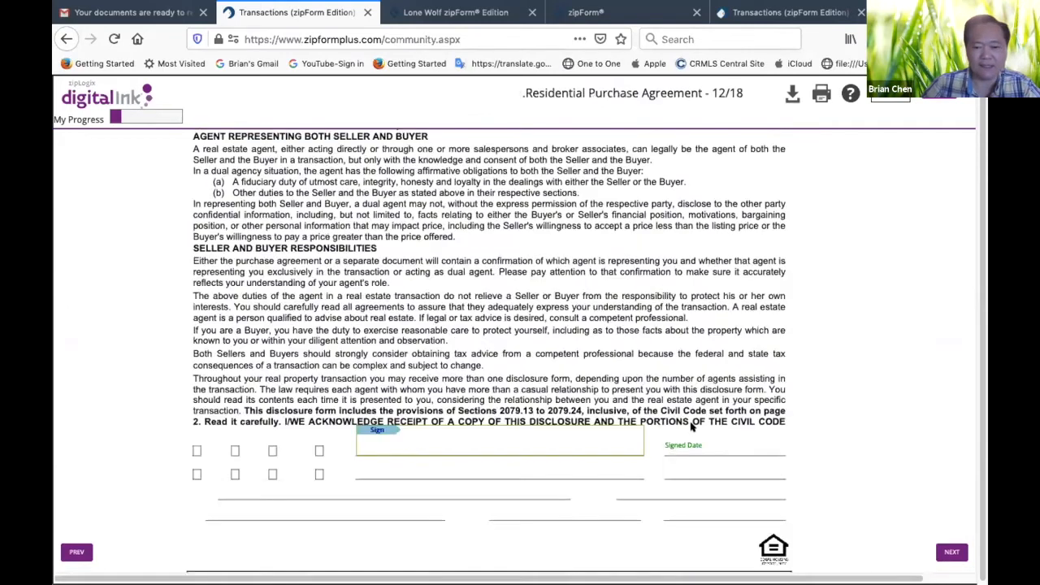
pyautogui.scroll(7, 692, 425)
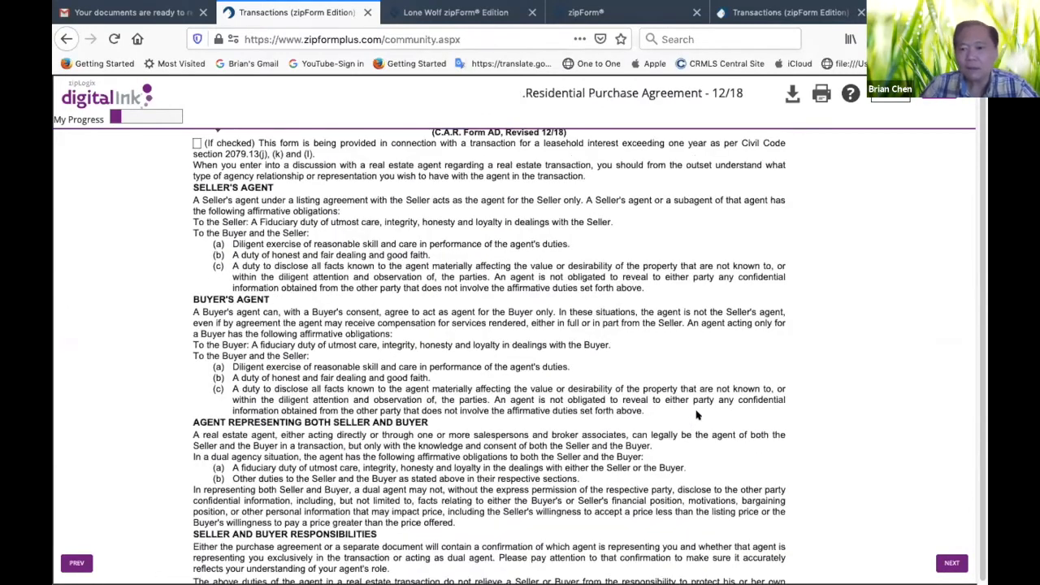
# Sign the buyer line on page 1 of the Disclosure Regarding Real Estate Agency Relationship as Sample Buyer #1
pyautogui.scroll(2, 696, 410)
pyautogui.scroll(-6, 696, 402)
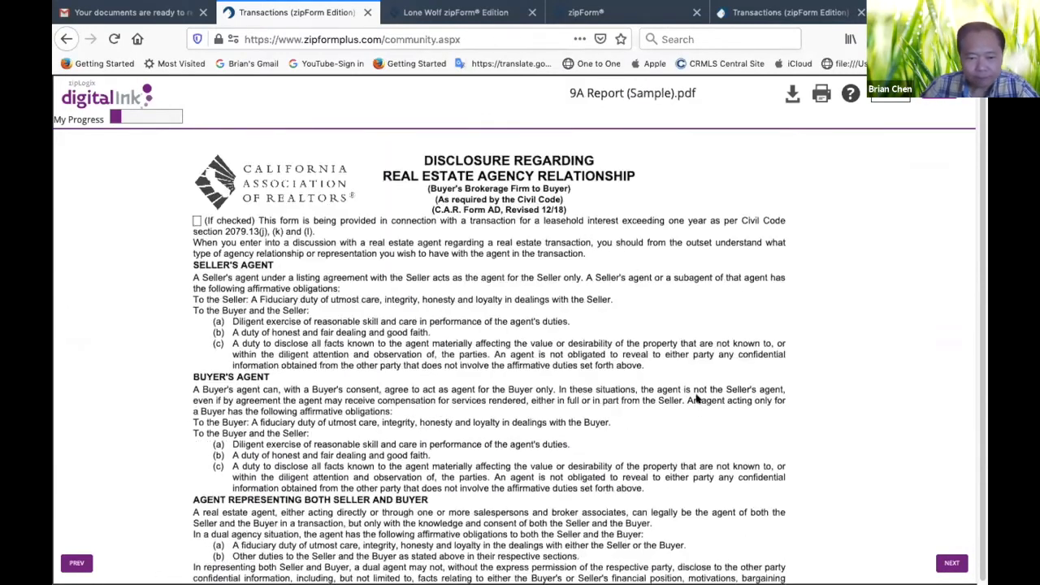
pyautogui.scroll(-4, 376, 291)
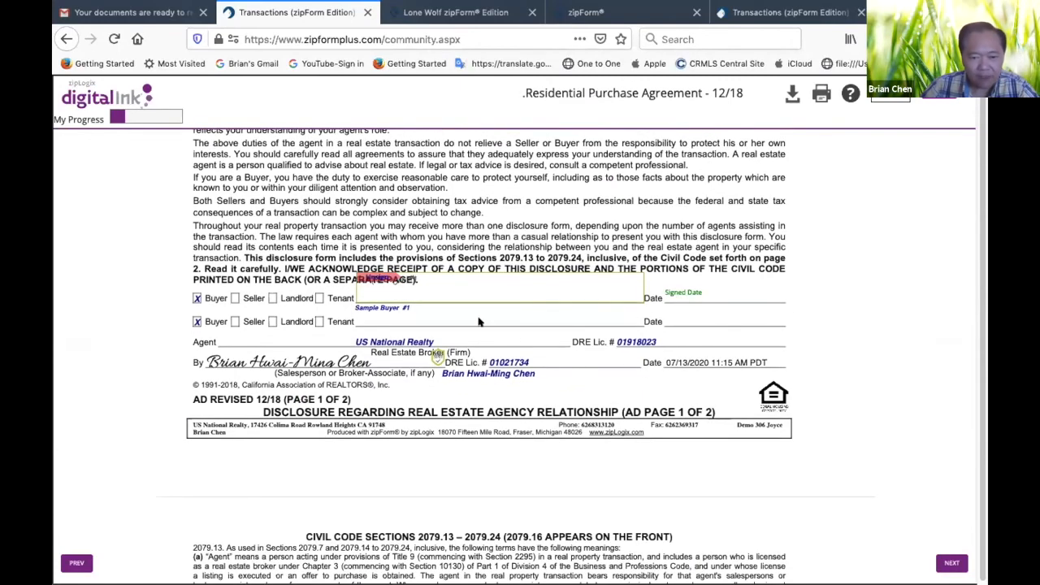
# Sign the buyer lines on the Possible Representation of More Than One Buyer or Seller disclosure and the Wire Fraud and Electronic Funds Transfer Advisory
pyautogui.scroll(-5, 619, 338)
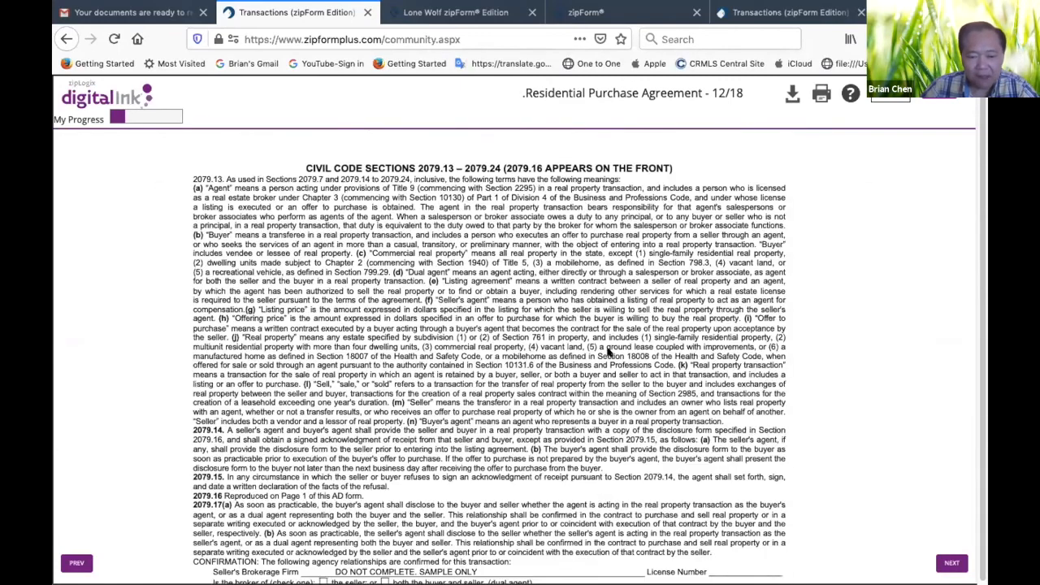
pyautogui.scroll(-15, 608, 351)
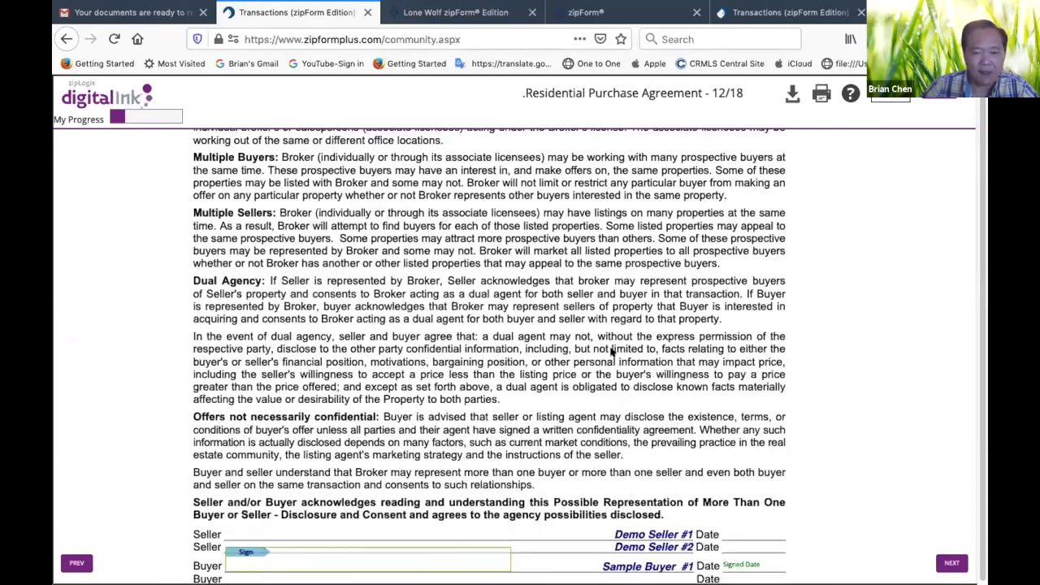
pyautogui.scroll(-3, 612, 351)
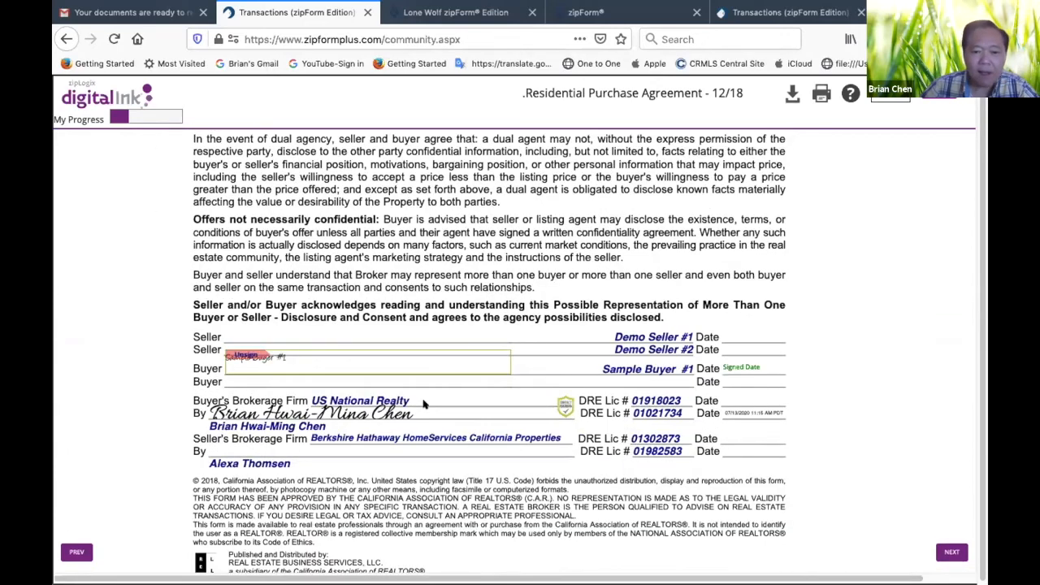
pyautogui.scroll(-10, 422, 404)
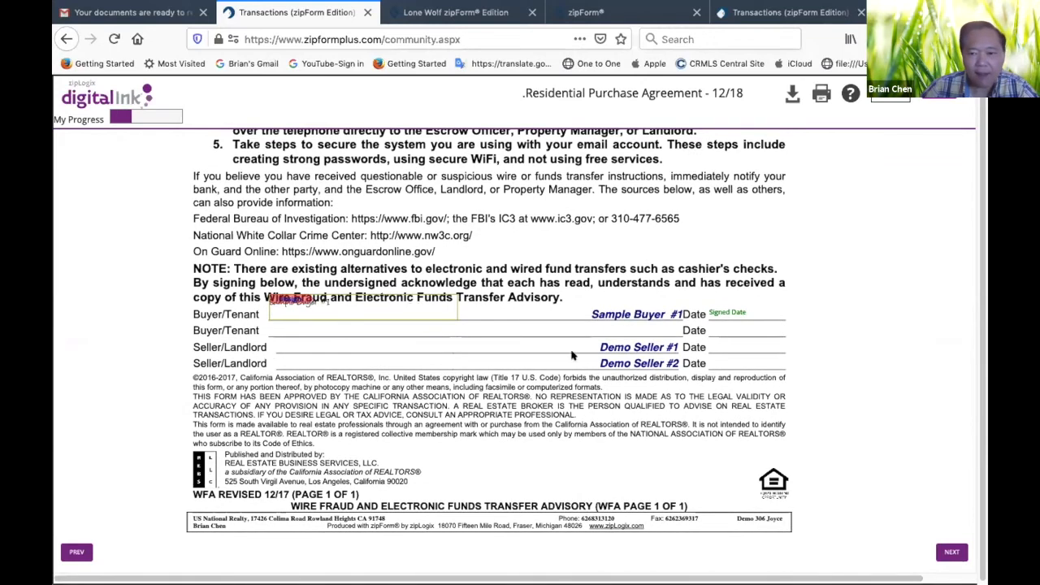
# Initial pages 1 through 5 of the California Residential Purchase Agreement in the first buyer's initials field
pyautogui.scroll(-6, 546, 367)
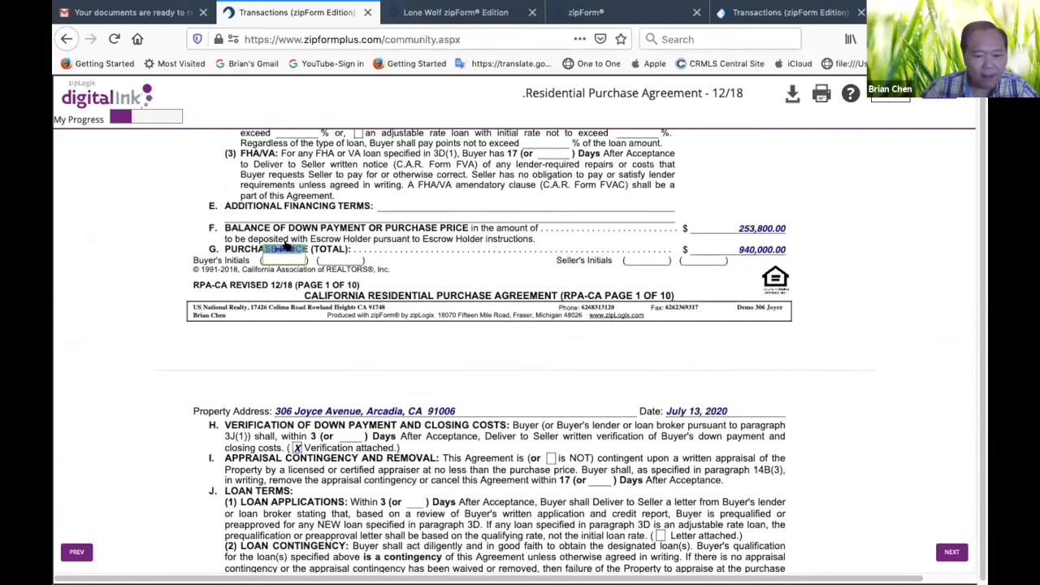
pyautogui.scroll(-10, 491, 366)
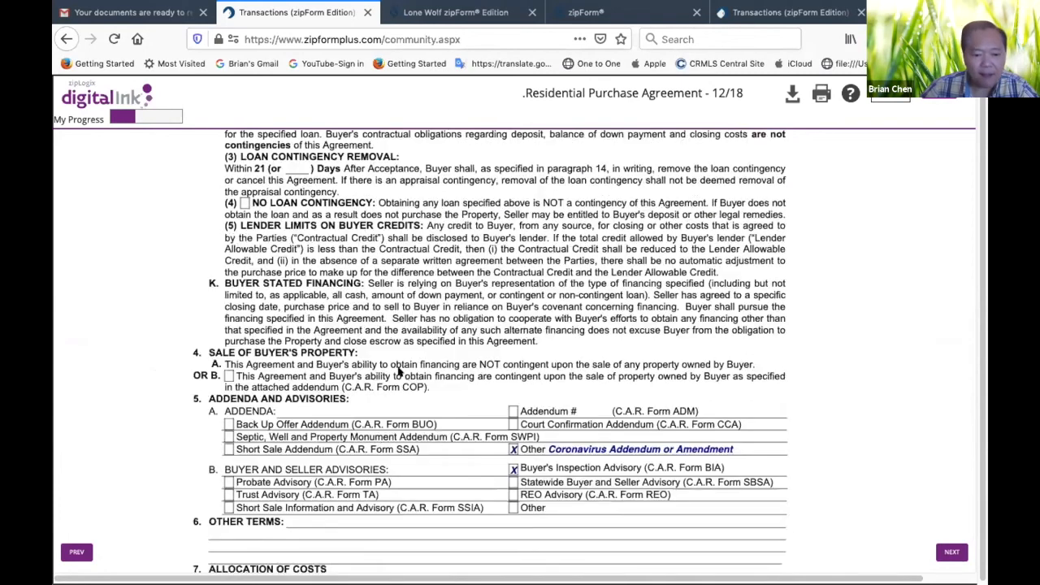
pyautogui.scroll(-5, 398, 370)
pyautogui.scroll(-12, 490, 398)
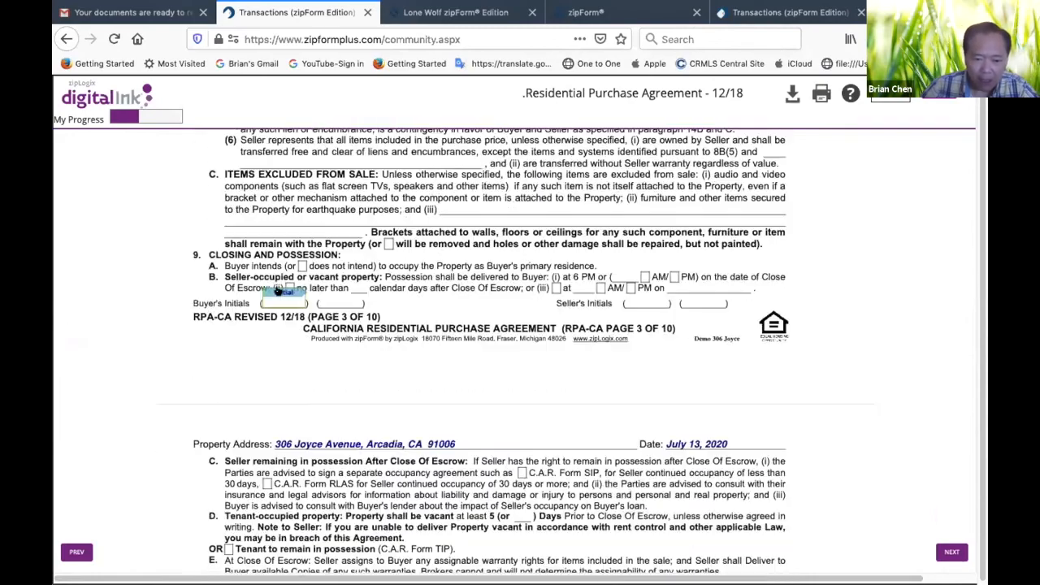
pyautogui.scroll(-2, 534, 379)
pyautogui.scroll(-10, 535, 379)
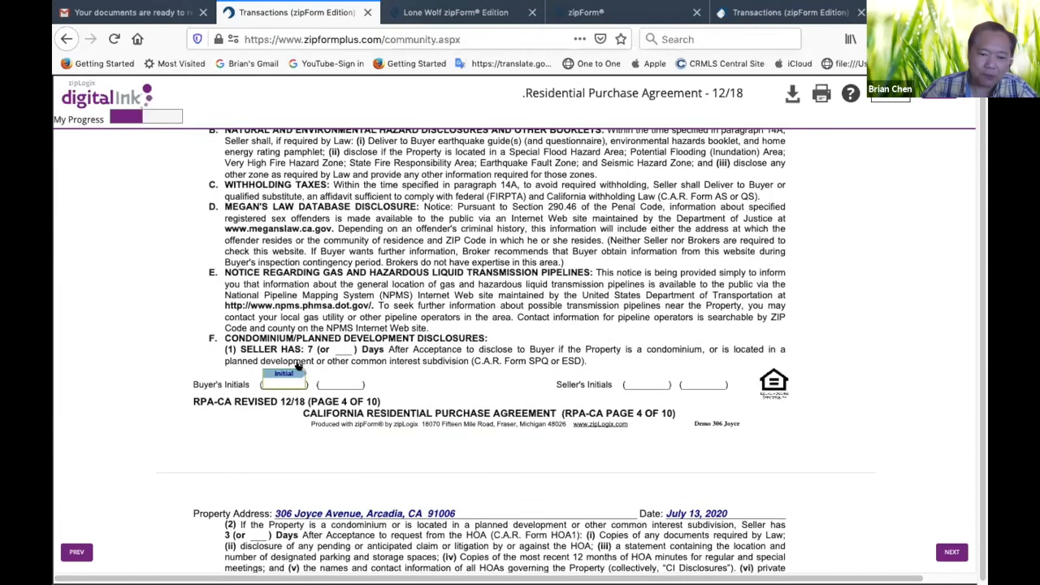
pyautogui.scroll(-15, 492, 386)
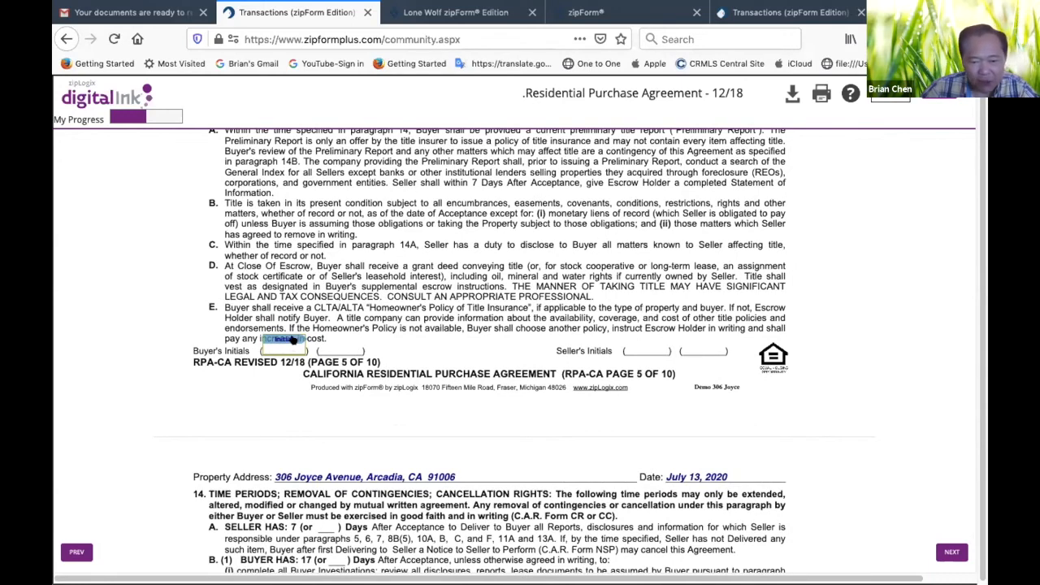
# Initial pages 6 and 7 of the Residential Purchase Agreement as the buyer, and go on to the Liquidated Damages clause in section 21
pyautogui.scroll(-5, 486, 396)
pyautogui.scroll(-10, 487, 399)
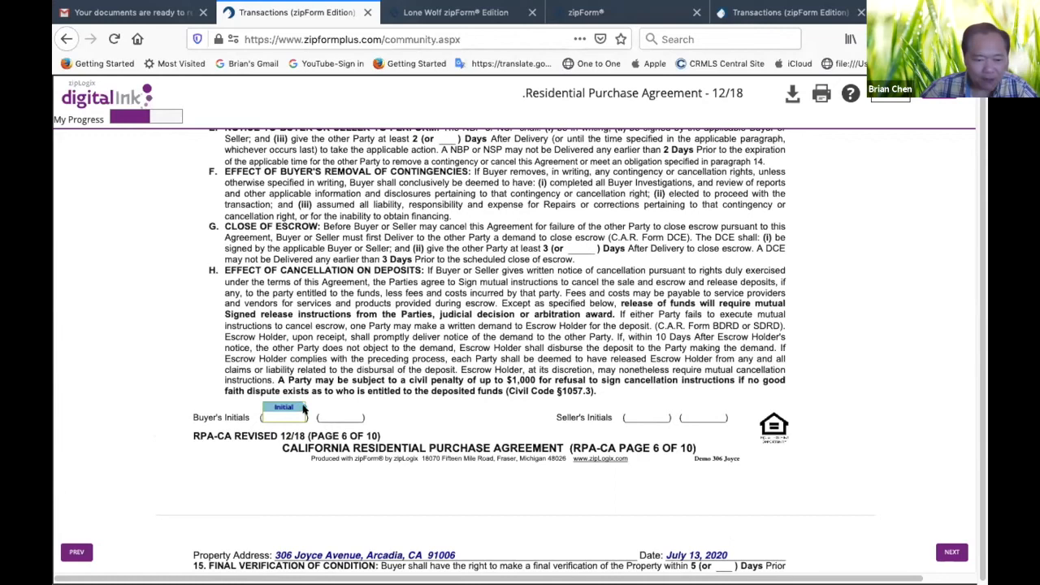
pyautogui.click(296, 407)
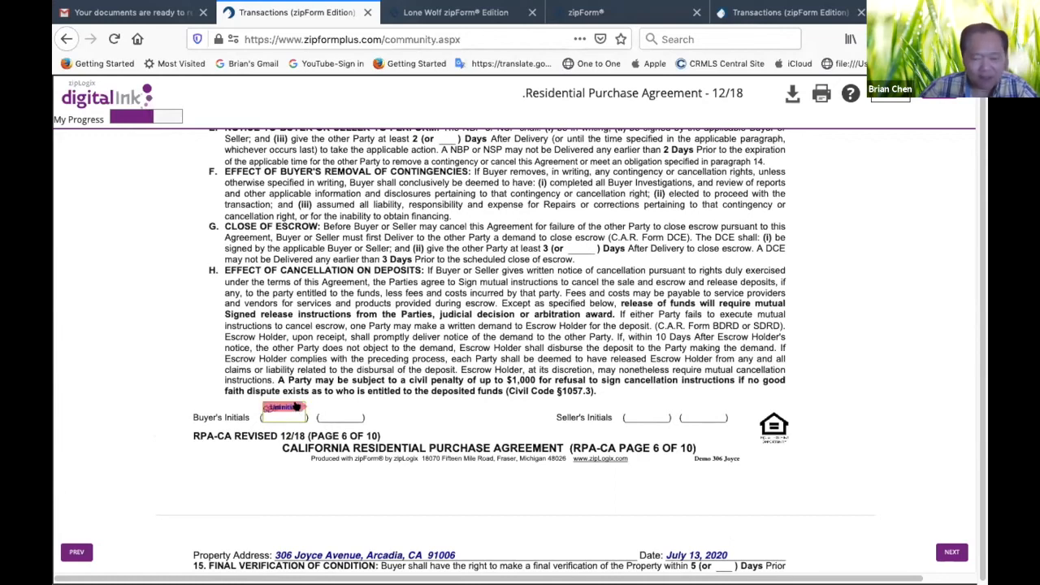
pyautogui.scroll(-4, 514, 442)
pyautogui.scroll(-10, 514, 443)
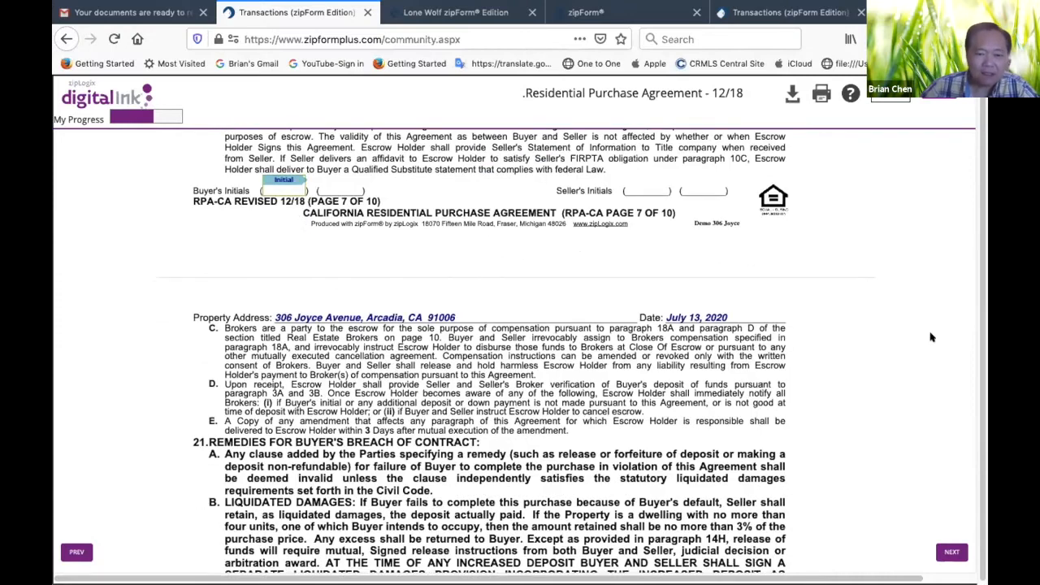
pyautogui.click(275, 185)
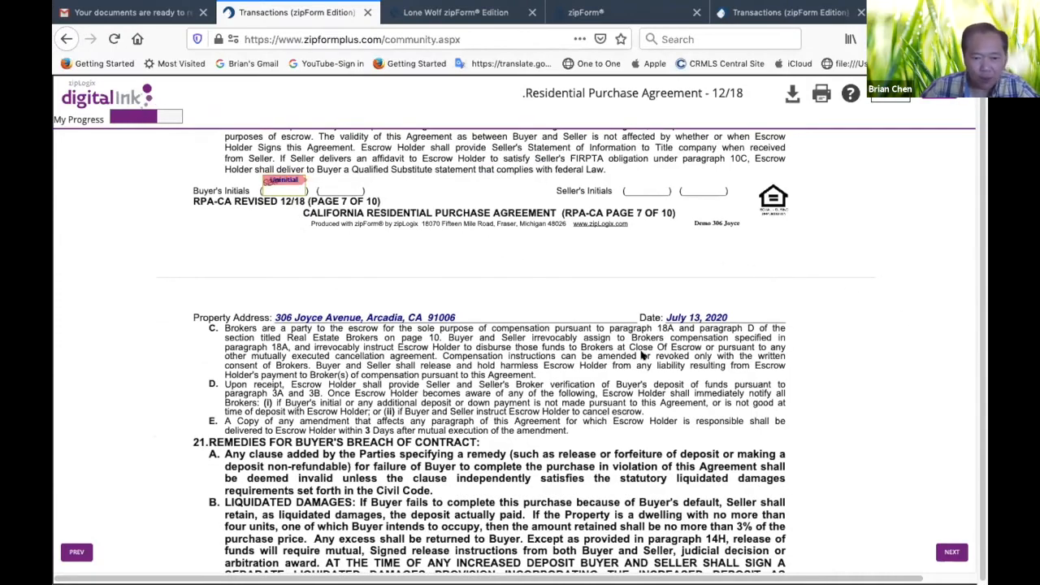
pyautogui.scroll(-4, 690, 416)
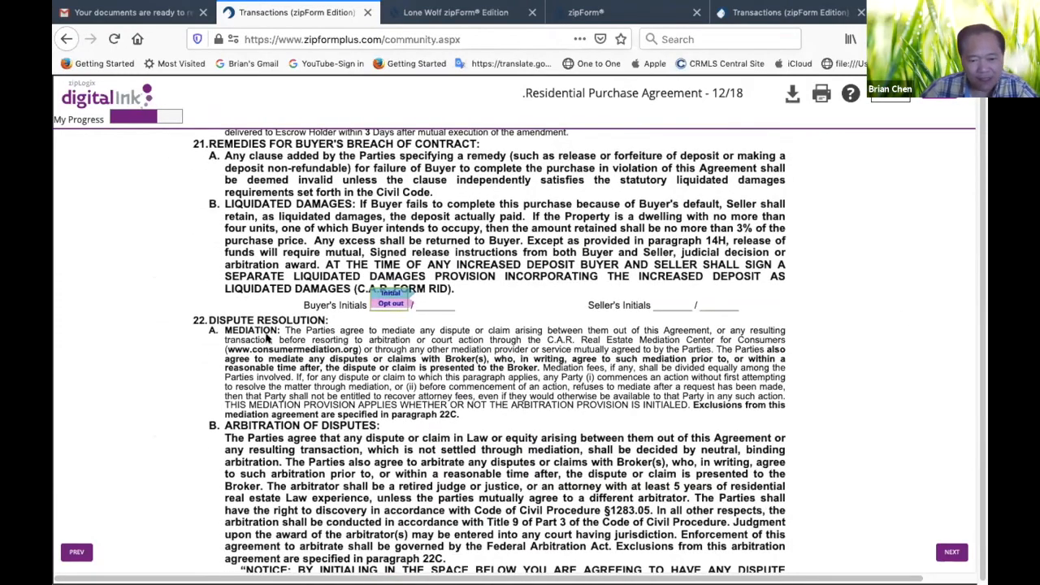
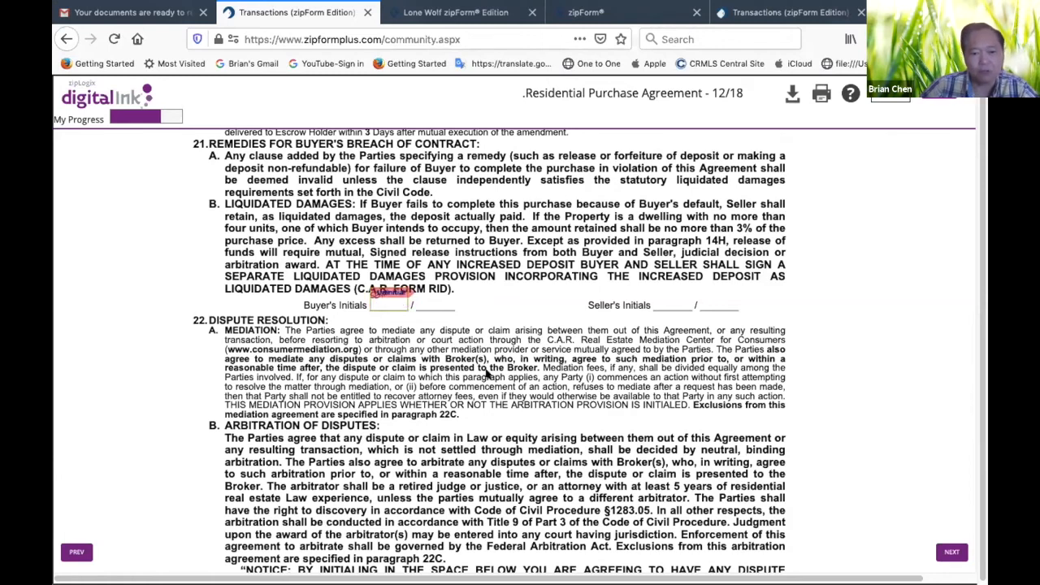
# Initial the buyer's fields for the arbitration of disputes clause and the page 8 footer of the Residential Purchase Agreement
pyautogui.scroll(-4, 434, 372)
pyautogui.scroll(-1, 435, 372)
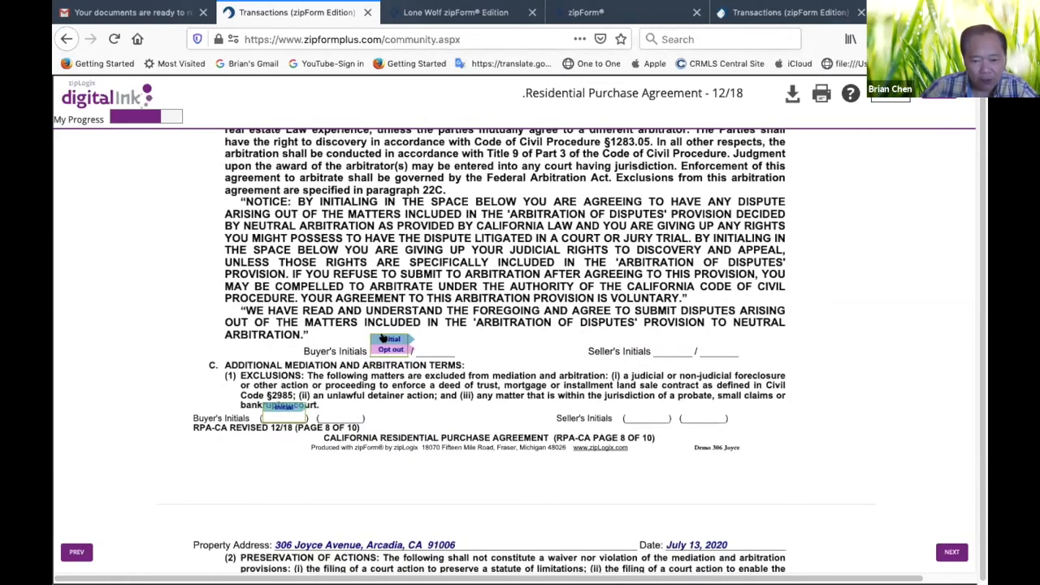
pyautogui.click(386, 339)
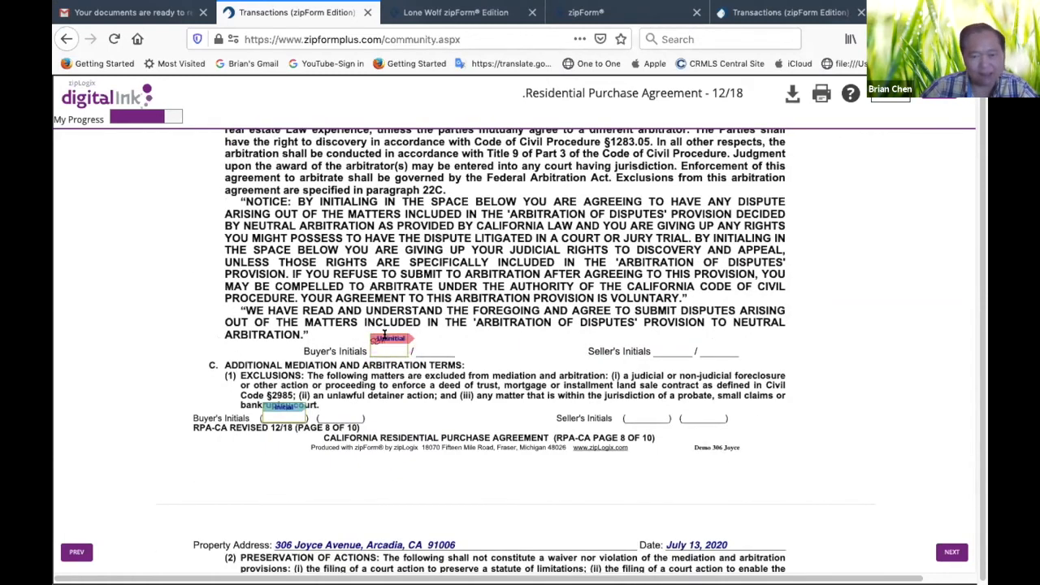
pyautogui.click(277, 404)
# Sign the first buyer signature field on page 9 of the Residential Purchase Agreement
pyautogui.scroll(-6, 475, 373)
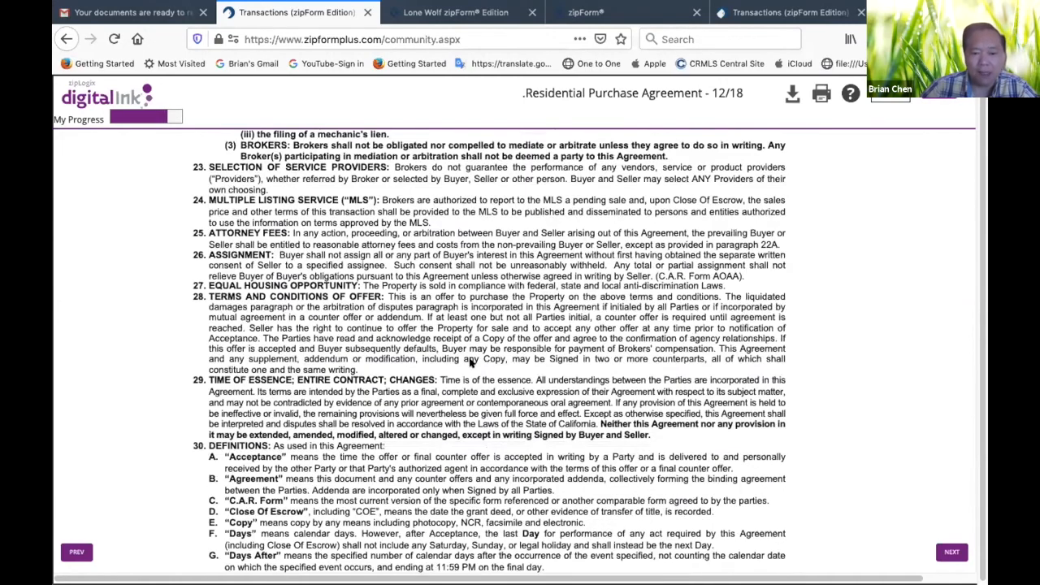
pyautogui.scroll(-6, 476, 361)
pyautogui.click(364, 312)
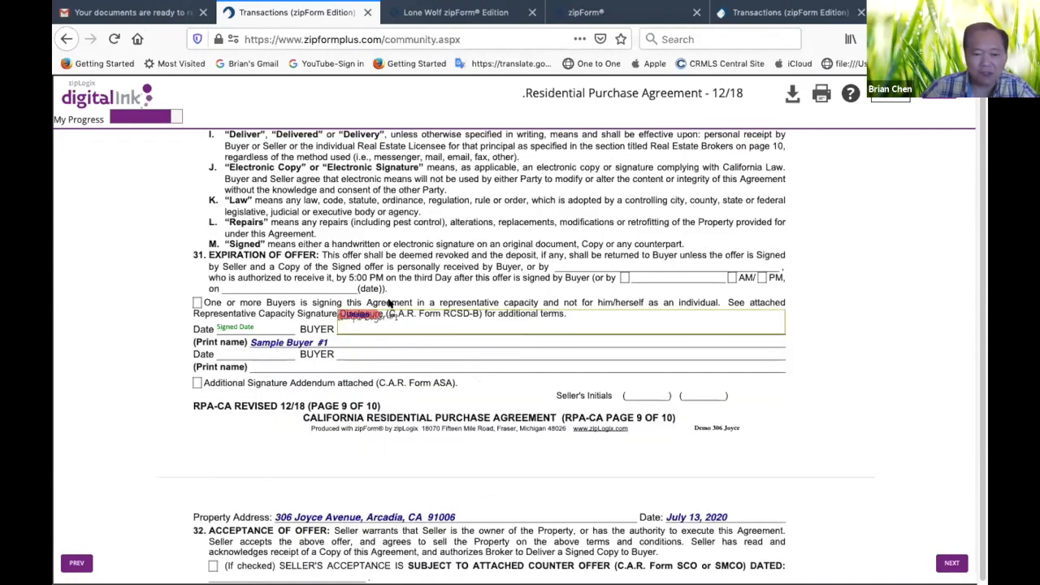
# Sign the buyer fields on the Buyer's Inspection Advisory and the California Consumer Privacy Act Advisory
pyautogui.scroll(-10, 498, 361)
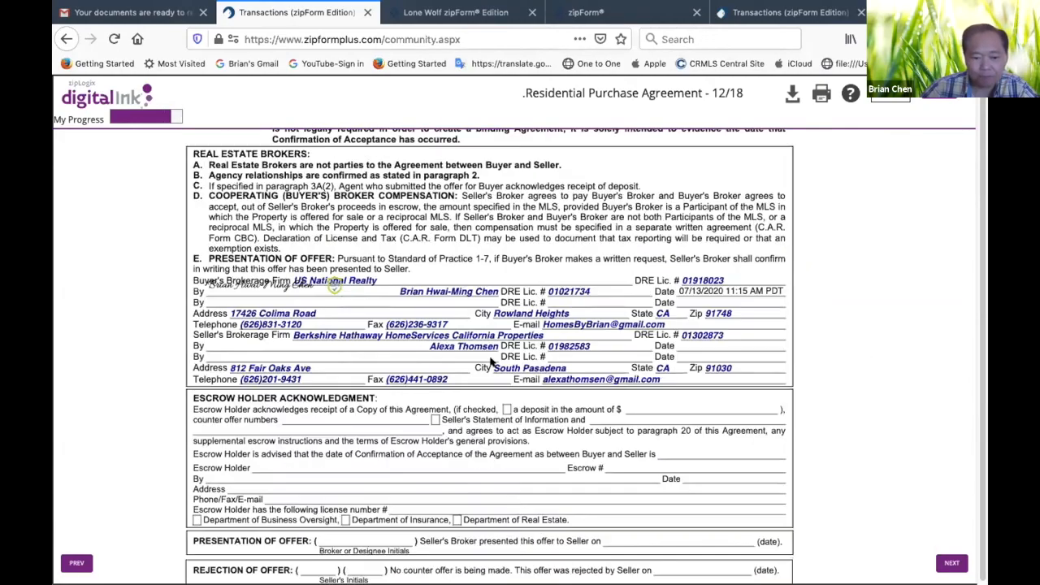
pyautogui.scroll(2, 491, 361)
pyautogui.scroll(-10, 492, 360)
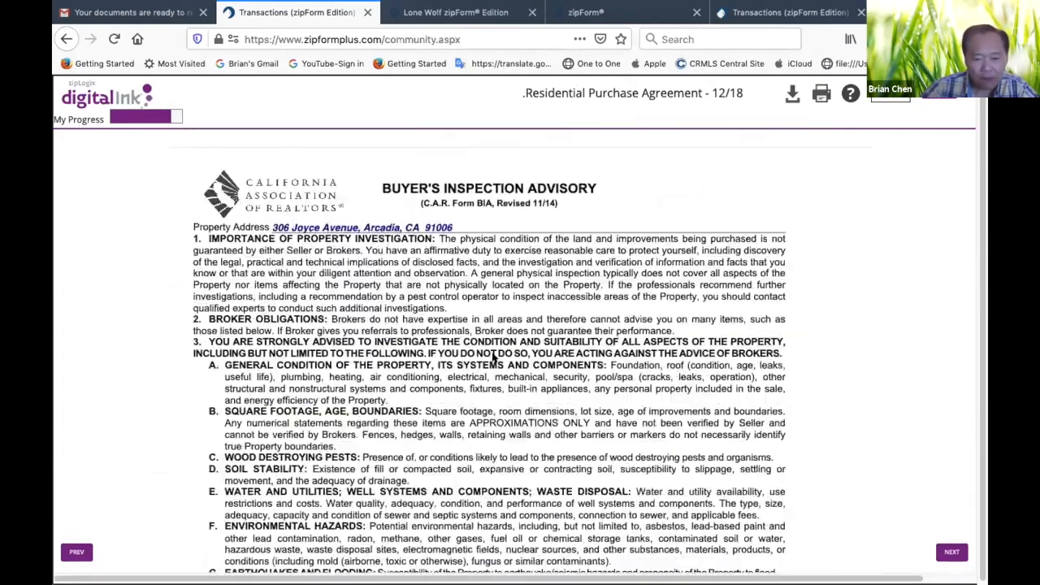
pyautogui.scroll(-5, 495, 358)
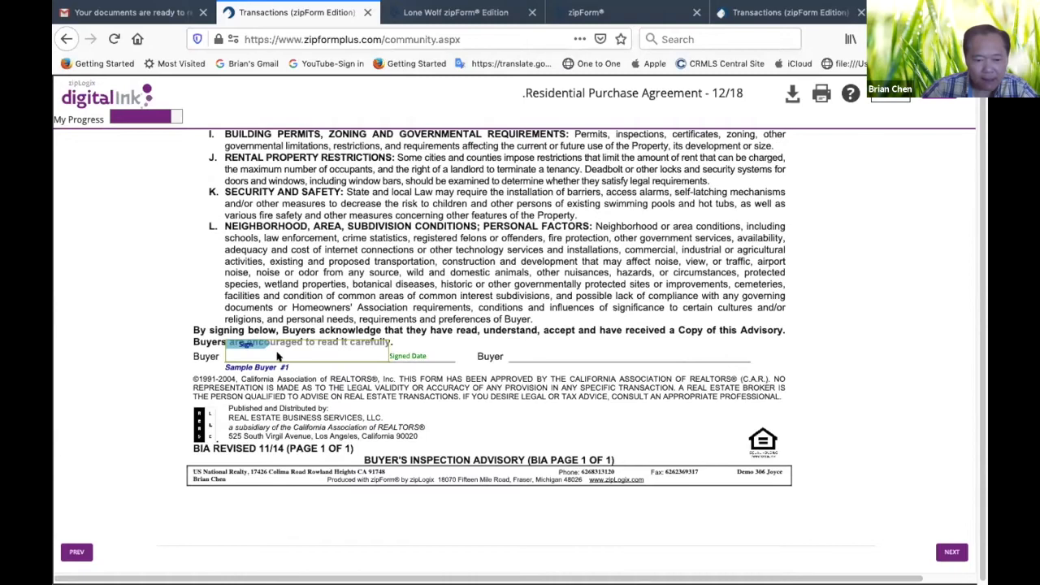
pyautogui.click(221, 346)
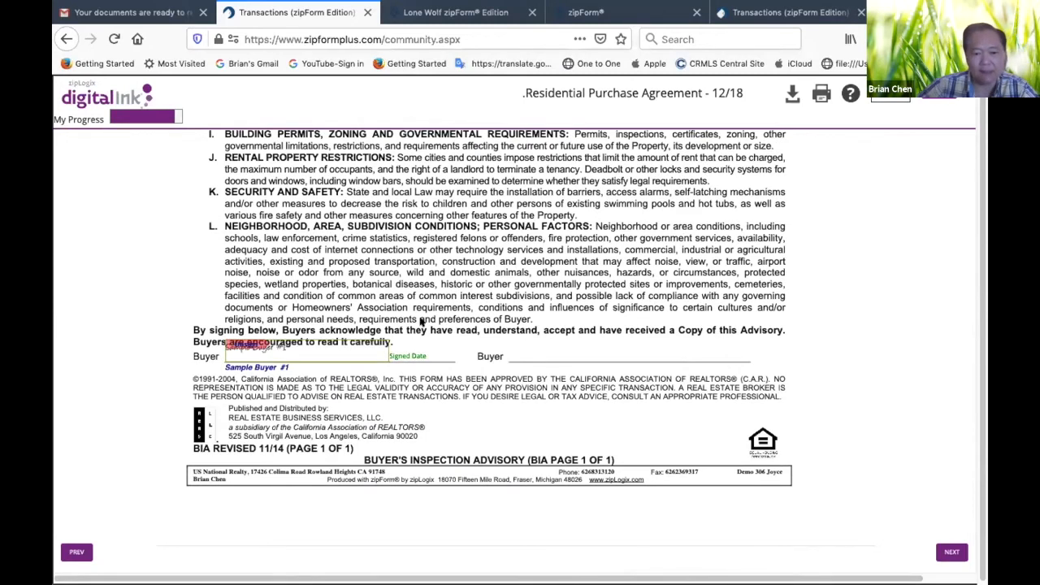
pyautogui.scroll(-15, 420, 323)
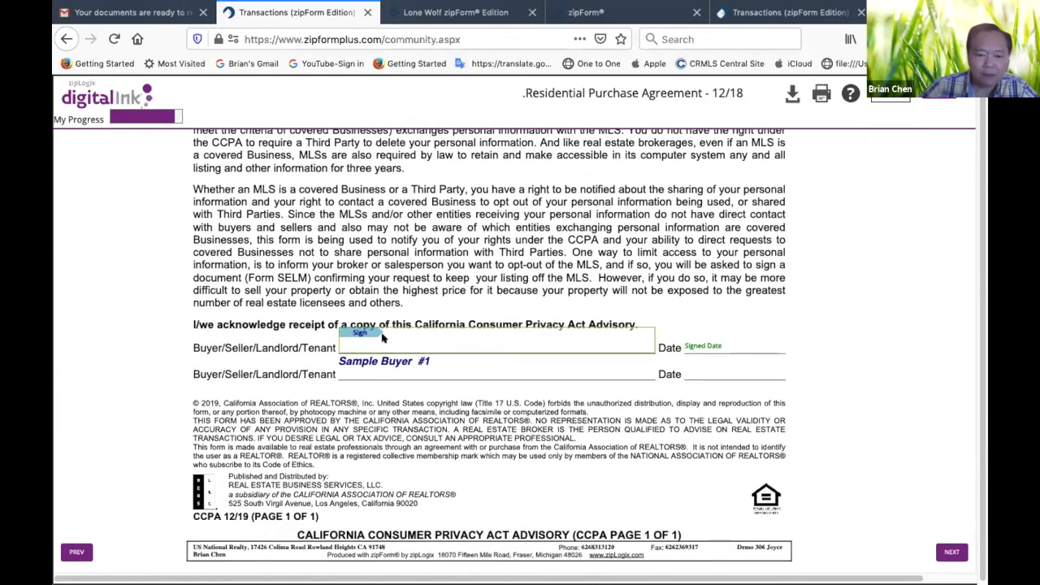
pyautogui.click(364, 333)
# Initial the skipped buyer's acknowledgement field on page 10 of the Residential Purchase Agreement
pyautogui.scroll(-5, 516, 368)
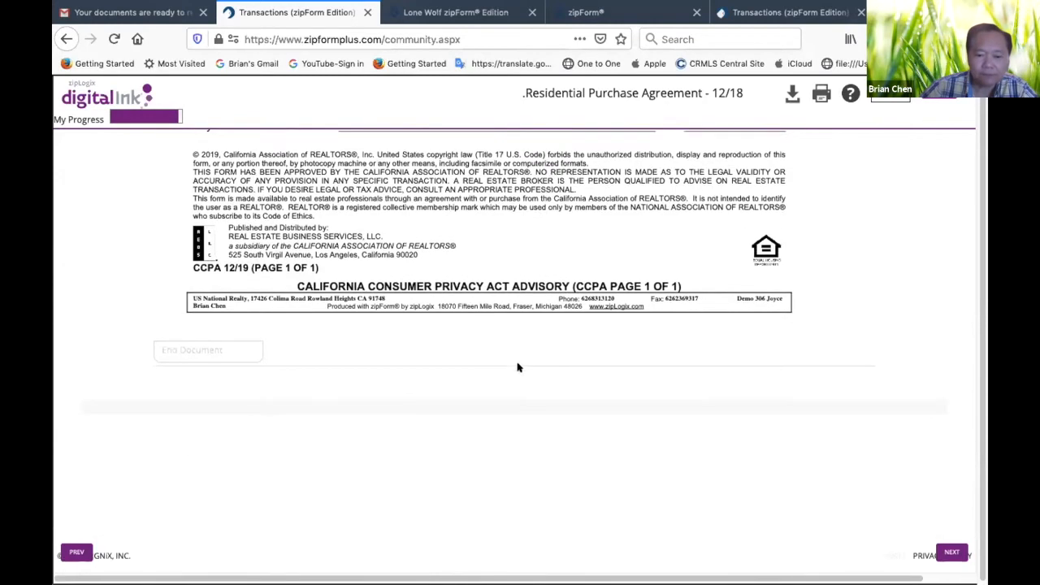
pyautogui.scroll(5, 517, 365)
pyautogui.scroll(10, 514, 355)
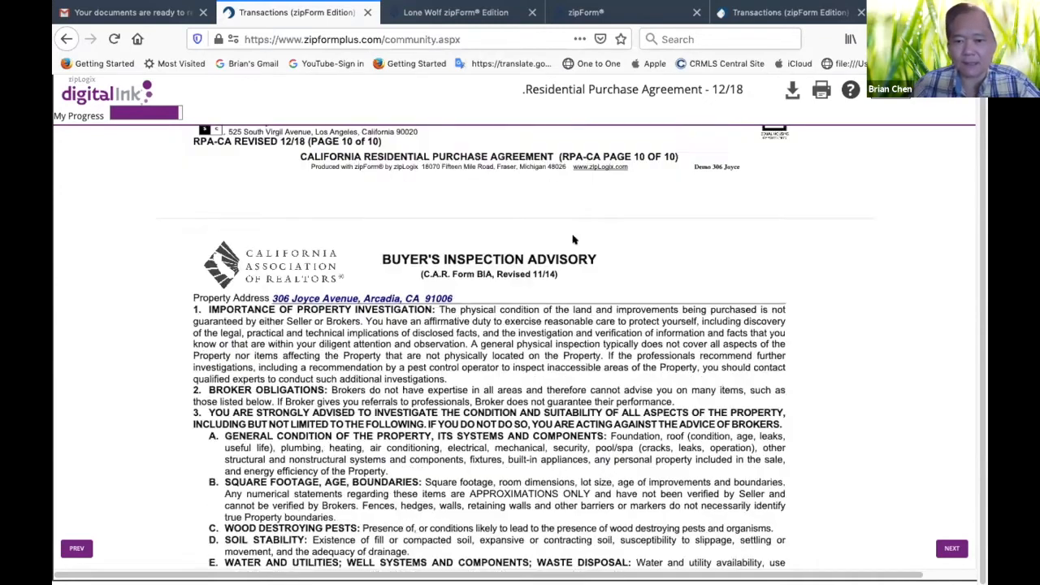
pyautogui.scroll(5, 573, 239)
pyautogui.scroll(-3, 578, 237)
pyautogui.click(653, 356)
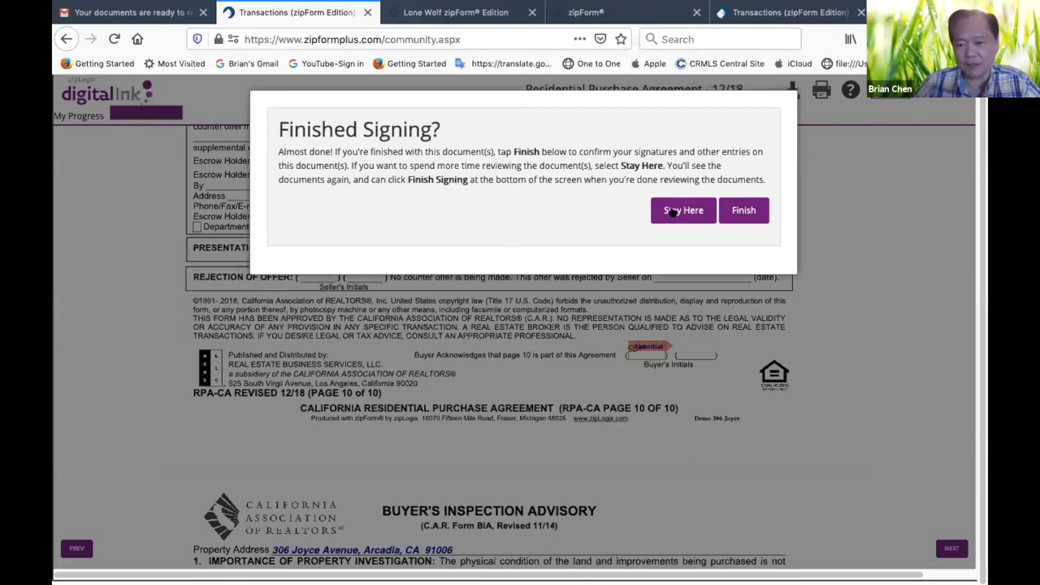
# Finish signing to submit the buyer's signatures, then exit the signing session and skip the account creation page
pyautogui.click(757, 211)
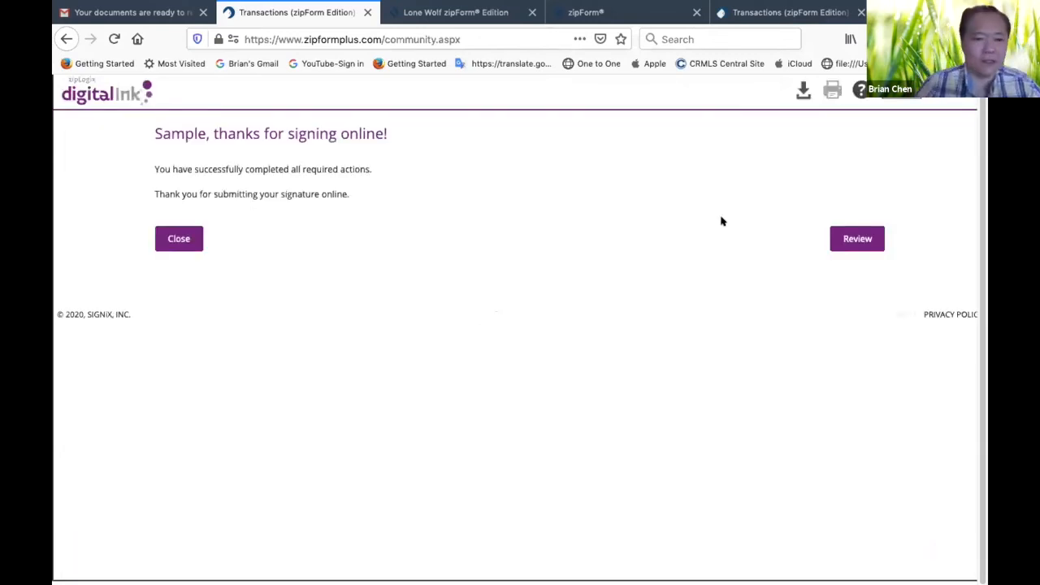
pyautogui.click(175, 238)
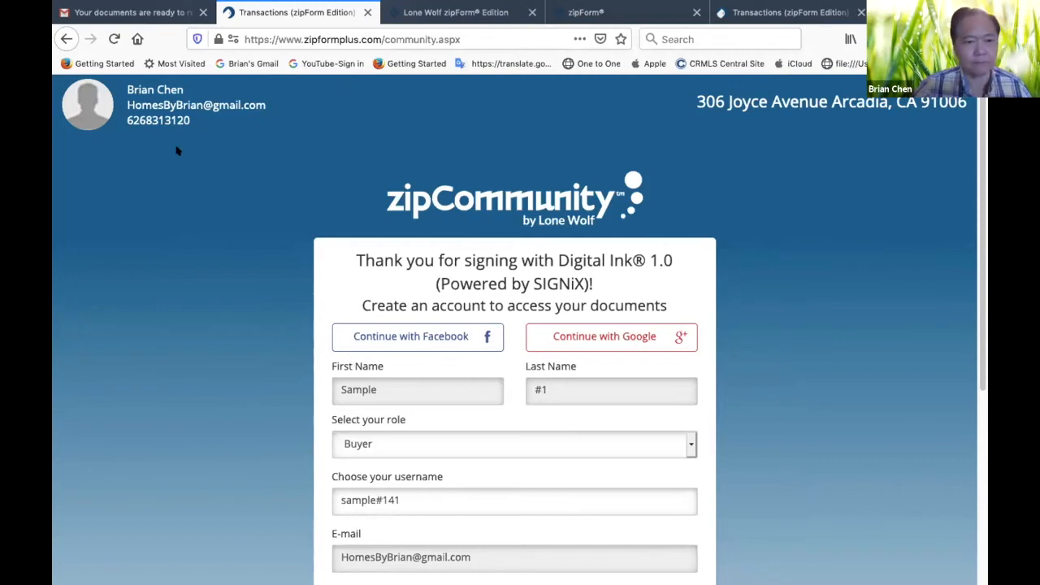
pyautogui.click(68, 38)
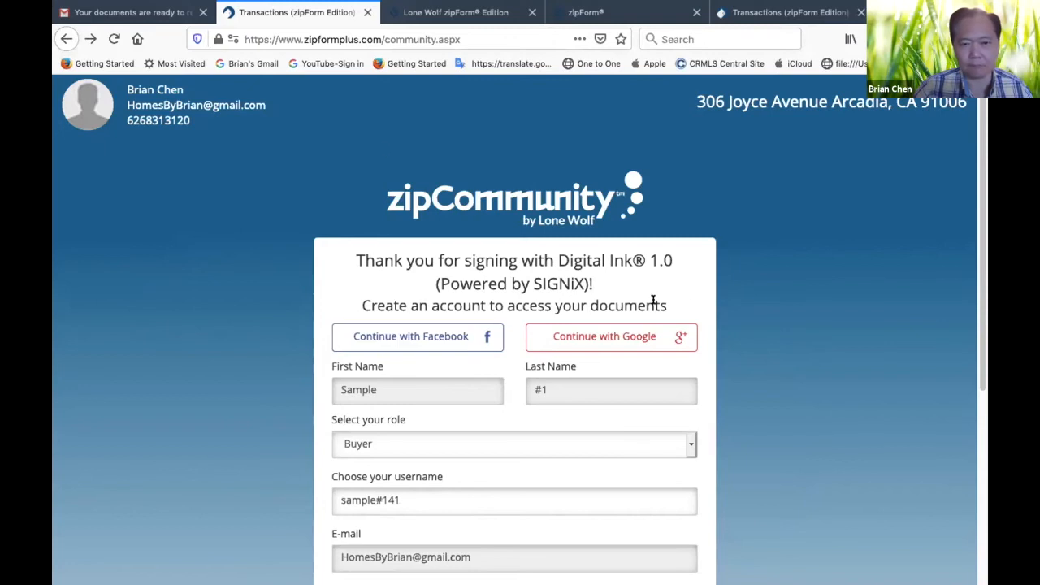
pyautogui.click(367, 13)
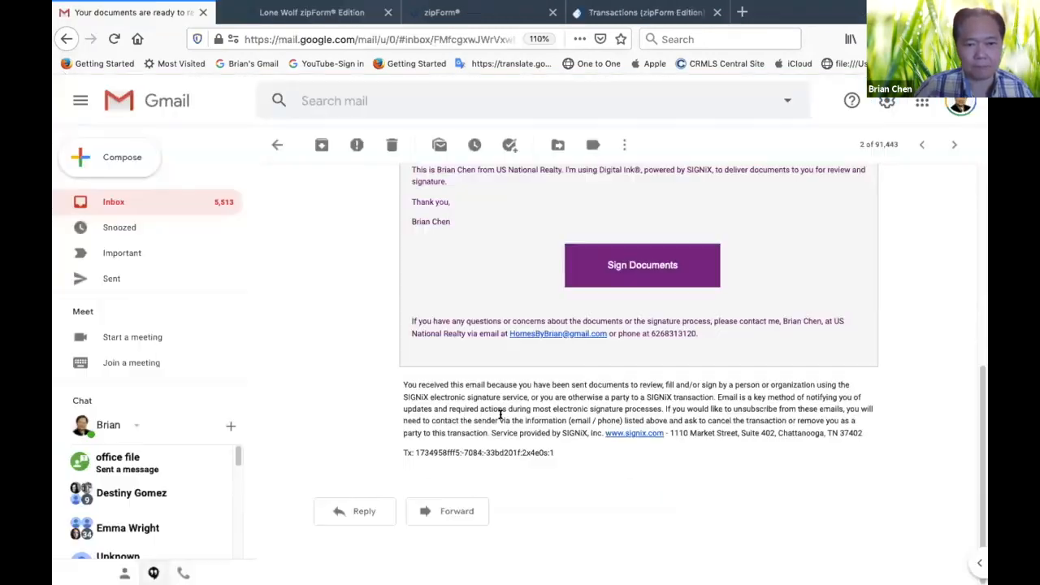
# Switch to the zipForm transaction, close the Signature Packet 1 status page and return to the transaction's documents
pyautogui.click(611, 12)
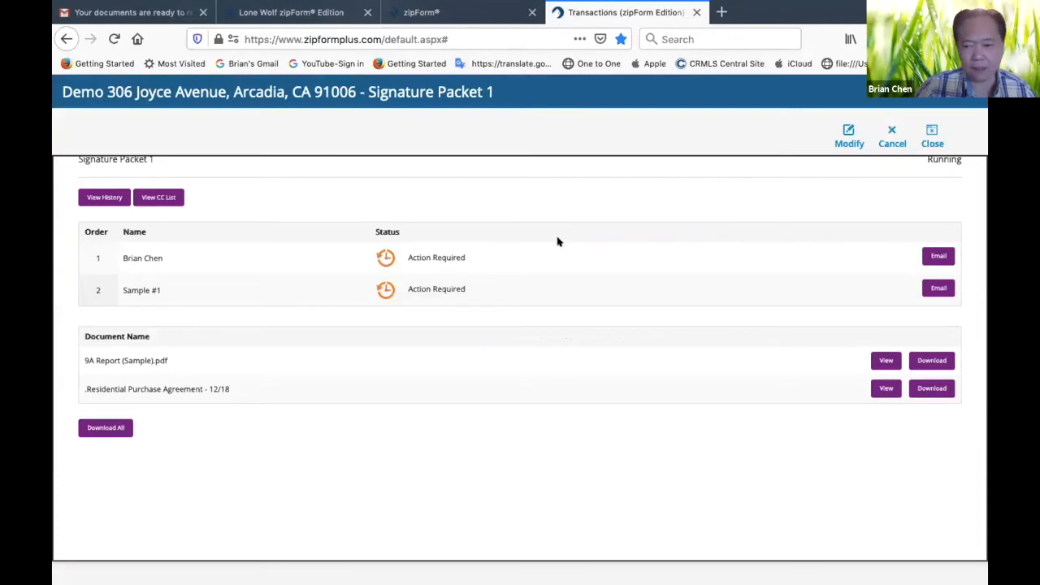
pyautogui.click(482, 14)
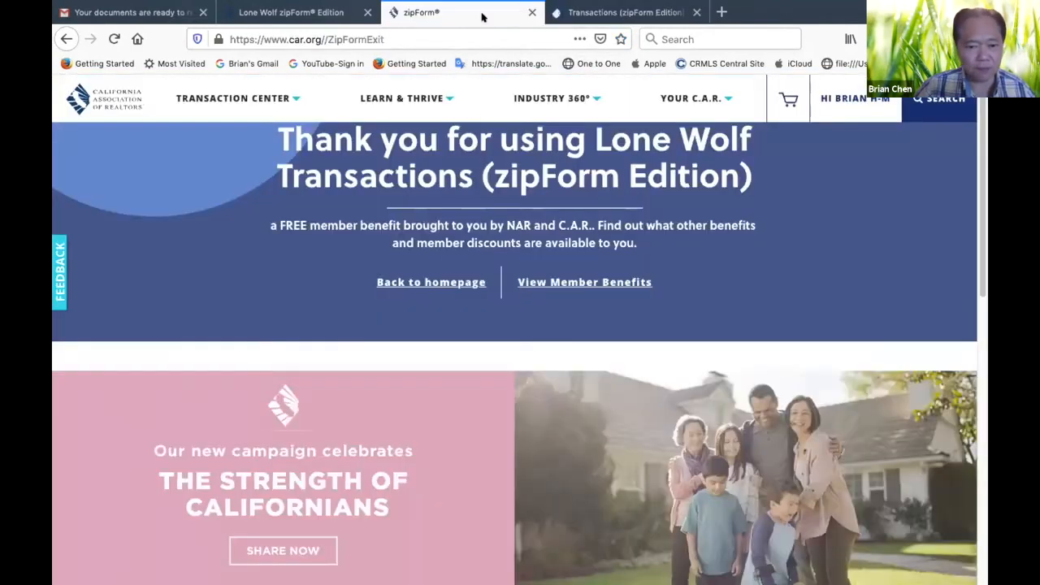
pyautogui.click(611, 15)
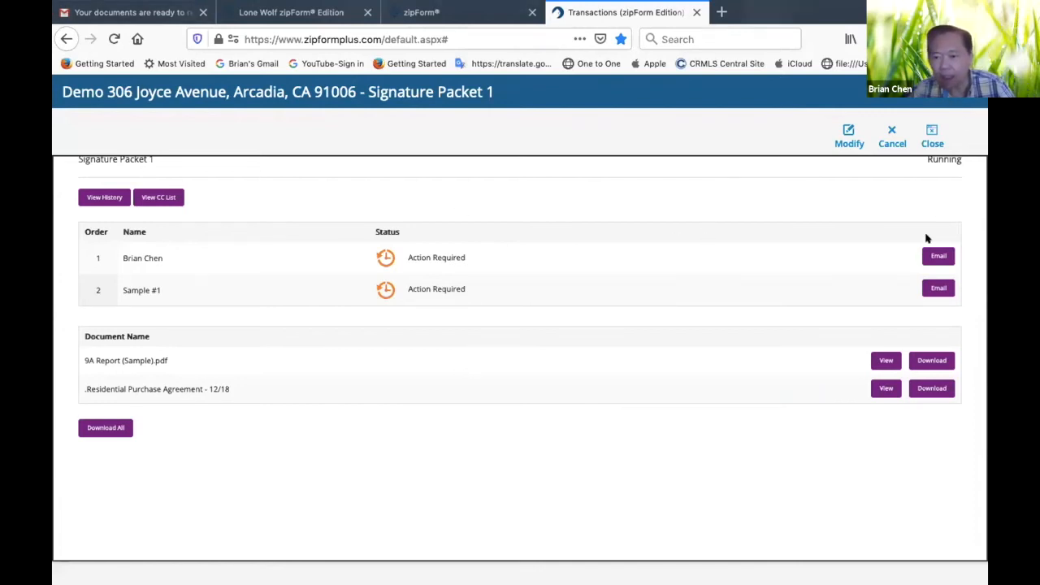
pyautogui.click(929, 137)
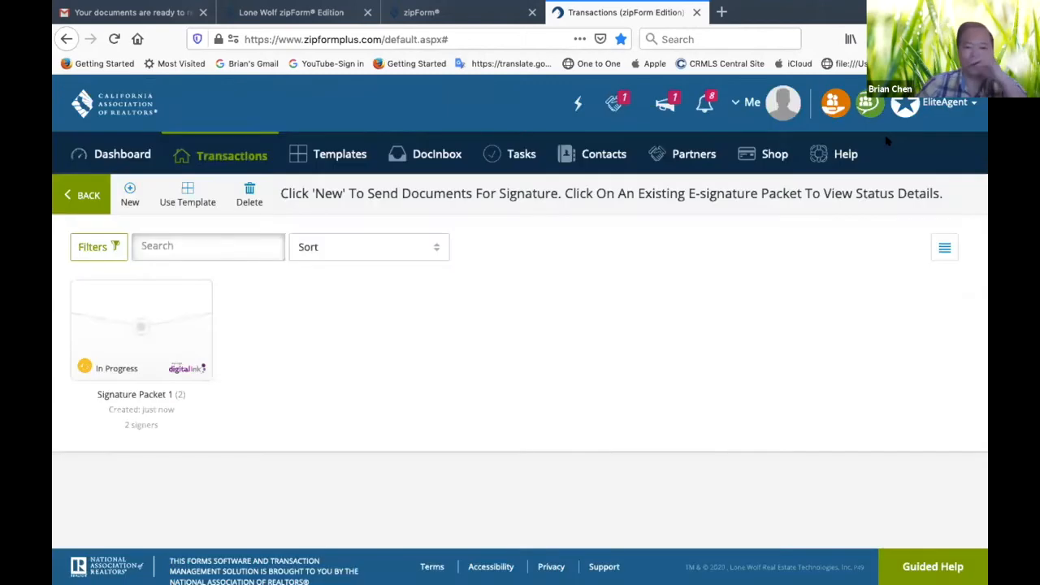
pyautogui.click(82, 199)
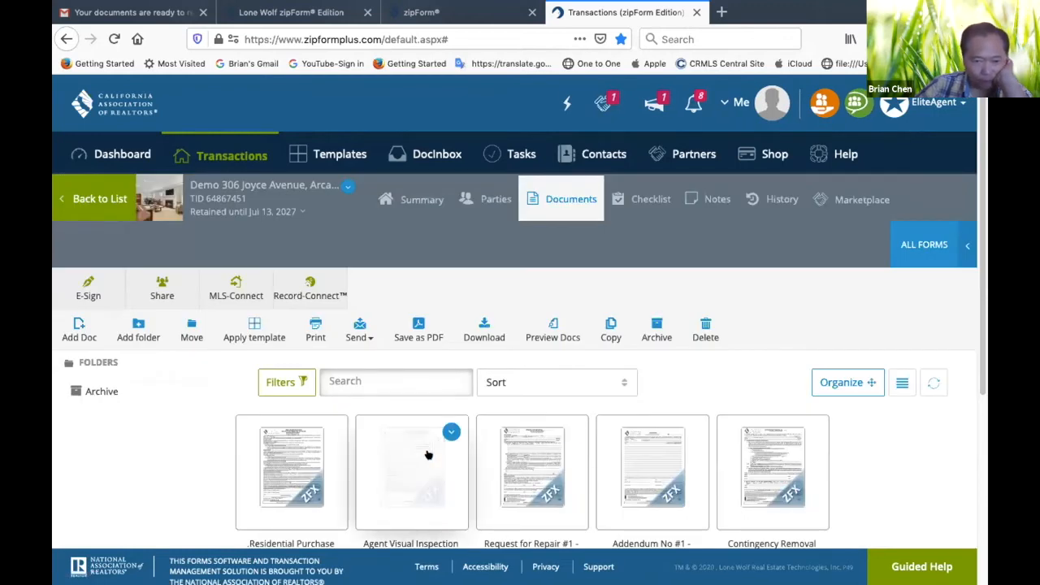
# Look through the transaction's document list for the signed documents
pyautogui.scroll(-4, 427, 455)
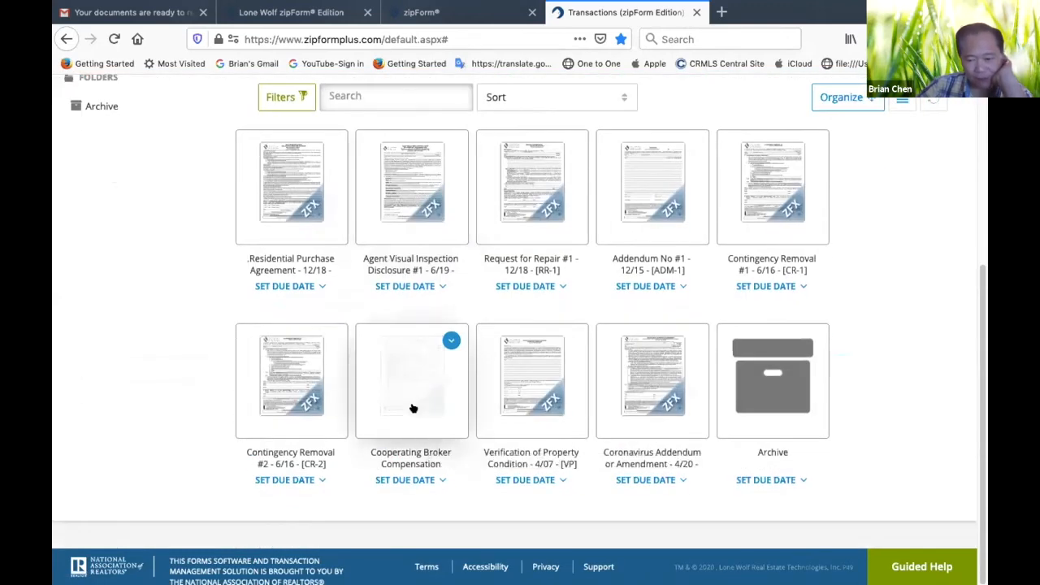
pyautogui.scroll(4, 411, 398)
pyautogui.scroll(-3, 411, 377)
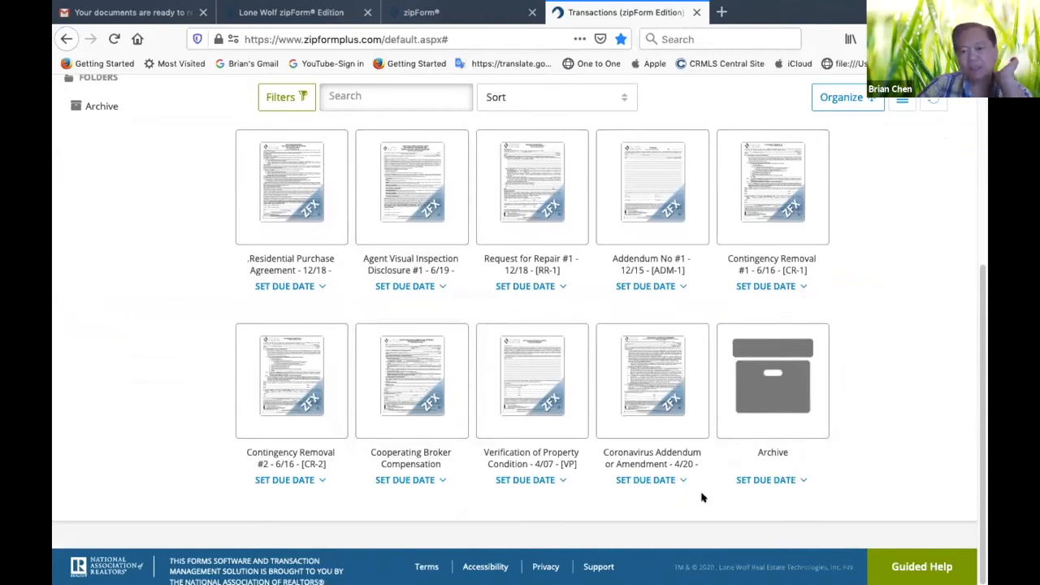
pyautogui.scroll(5, 497, 398)
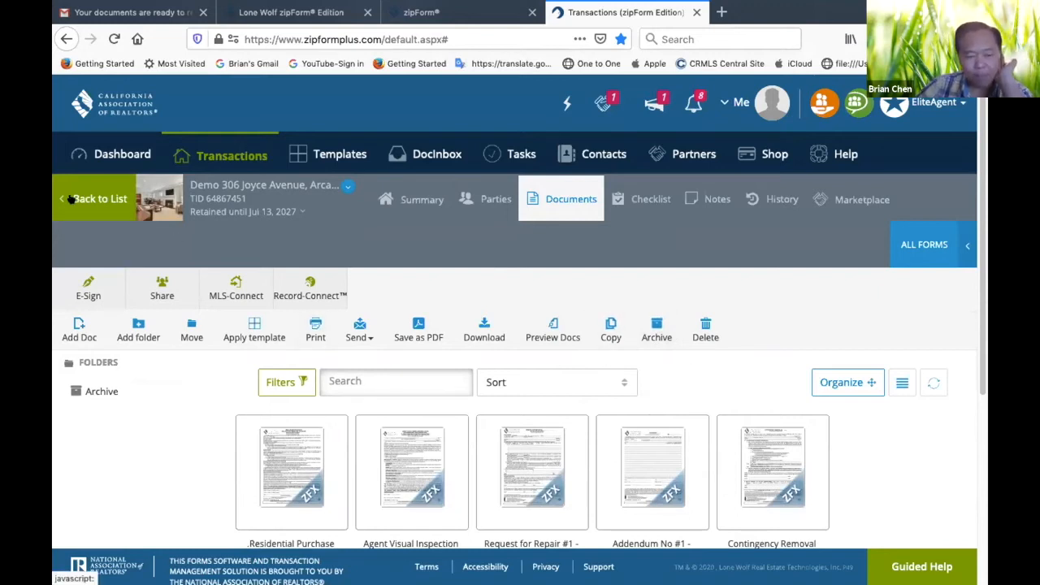
pyautogui.scroll(-2, 382, 443)
pyautogui.scroll(2, 349, 431)
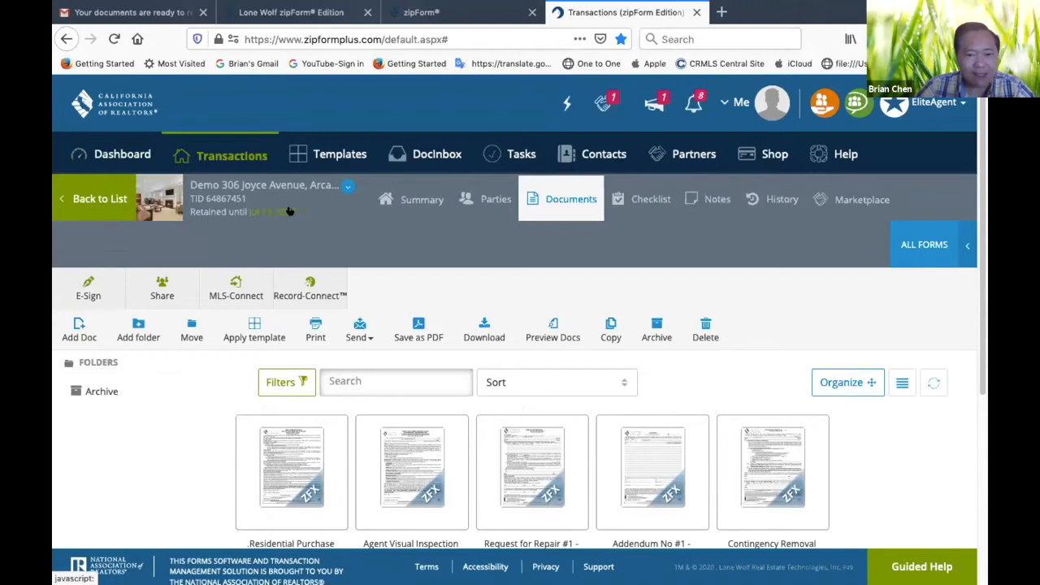
# Switch to Gmail, return to the inbox and refresh it for new signing notifications
pyautogui.click(130, 12)
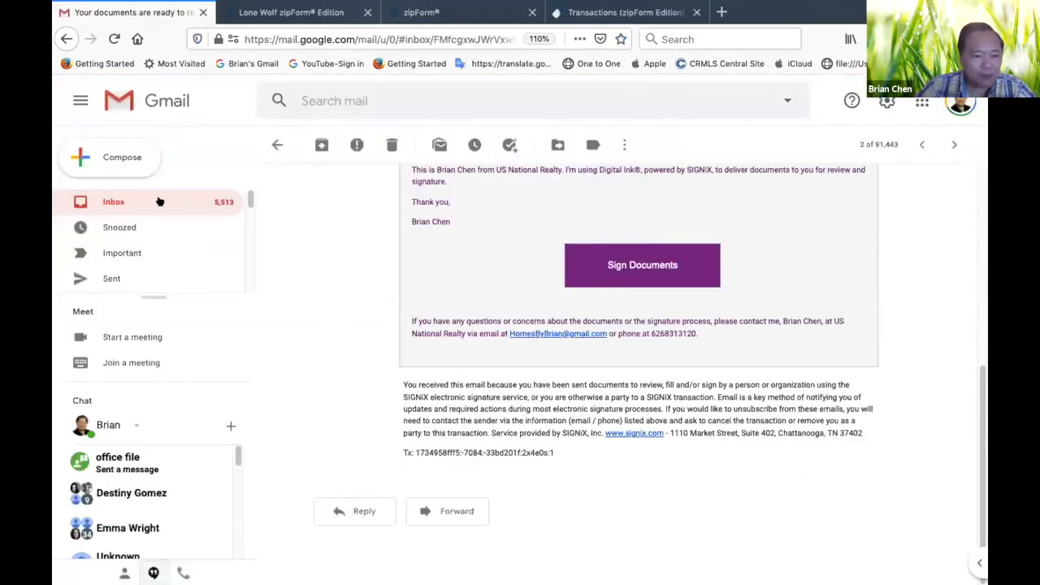
pyautogui.click(274, 142)
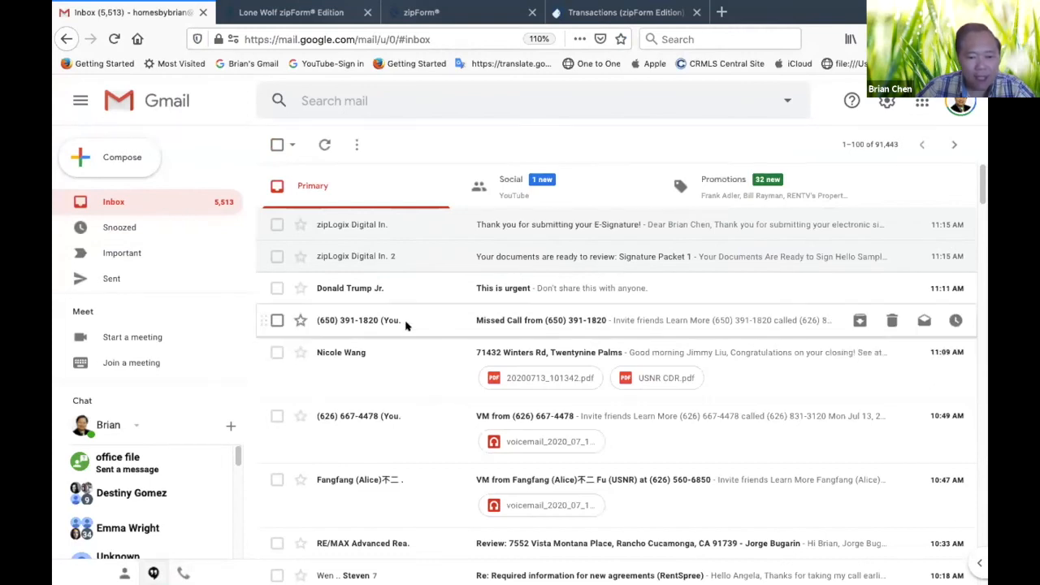
pyautogui.scroll(-1, 406, 324)
pyautogui.scroll(-4, 407, 326)
pyautogui.scroll(4, 394, 320)
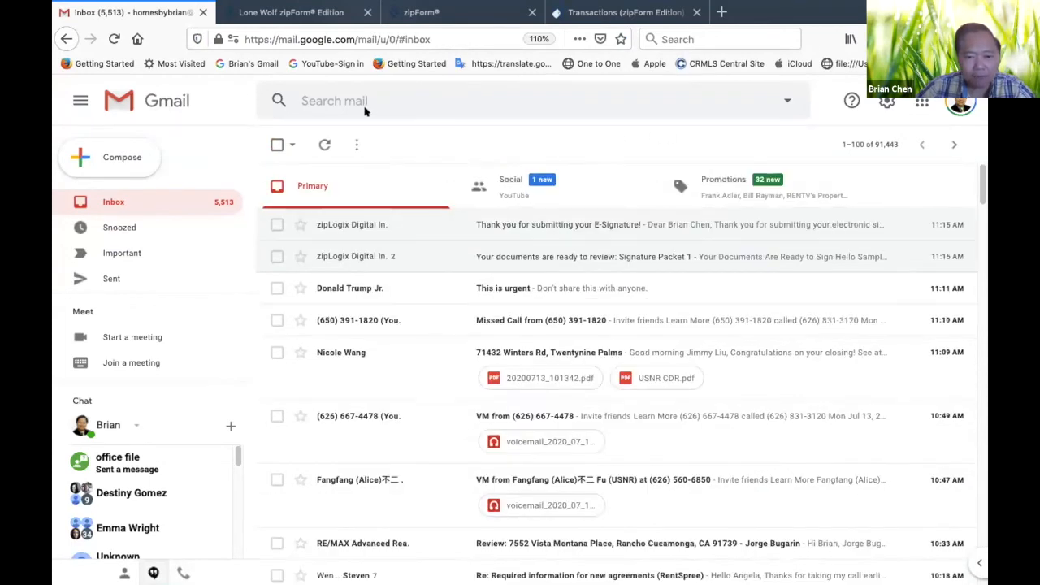
pyautogui.click(317, 143)
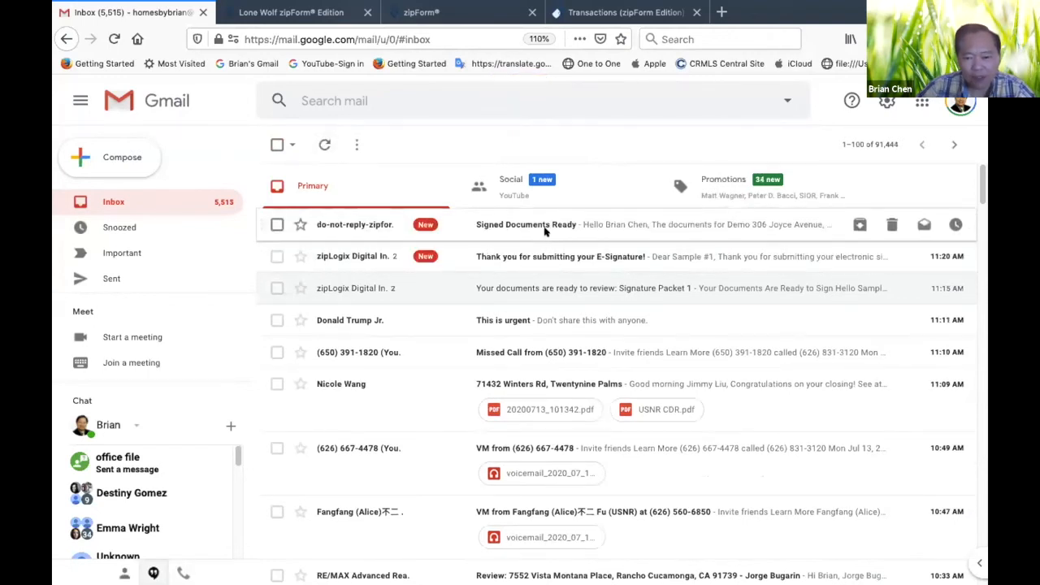
# Read the "Signed Documents Ready" email and return to the inbox
pyautogui.click(538, 223)
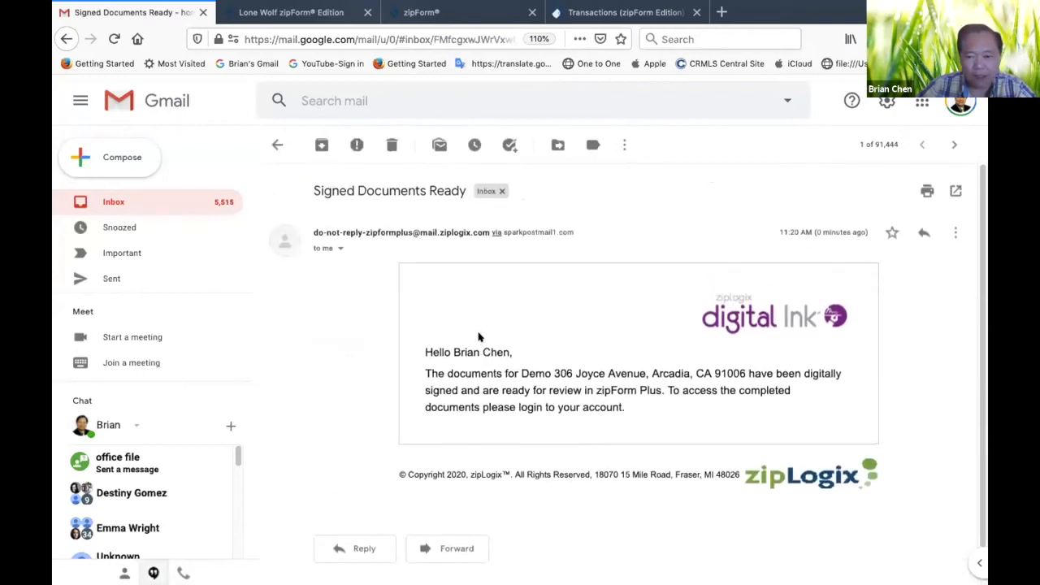
pyautogui.scroll(-1, 481, 333)
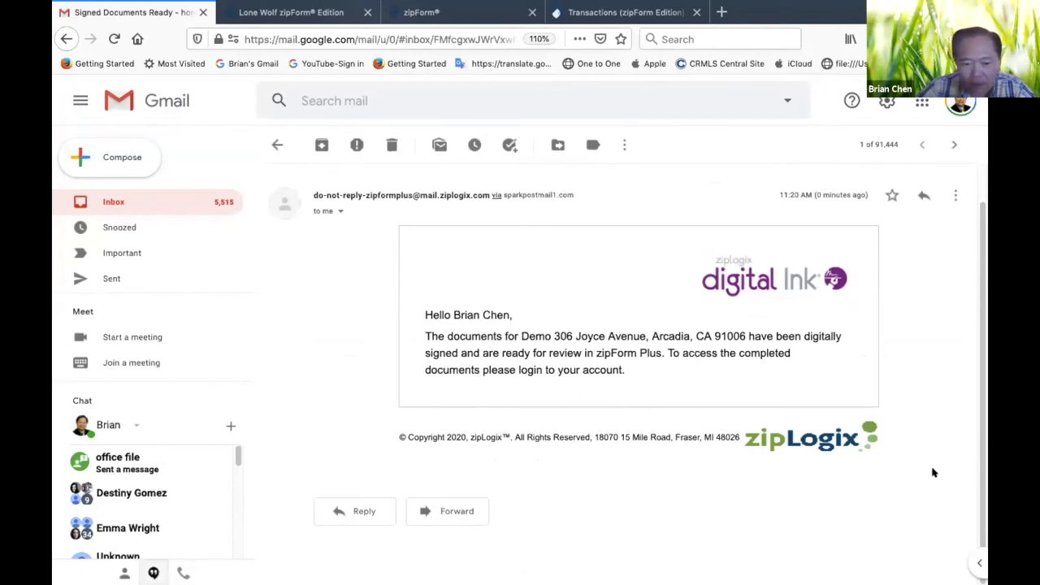
pyautogui.click(277, 145)
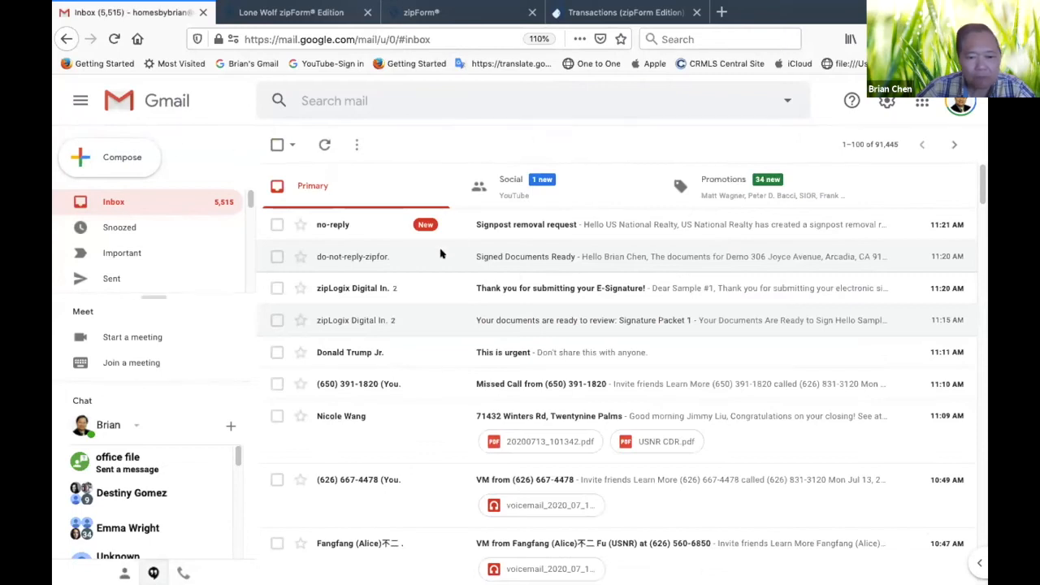
# Read the "Thank you for submitting your E-Signature!" email conversation and return to the inbox
pyautogui.click(539, 289)
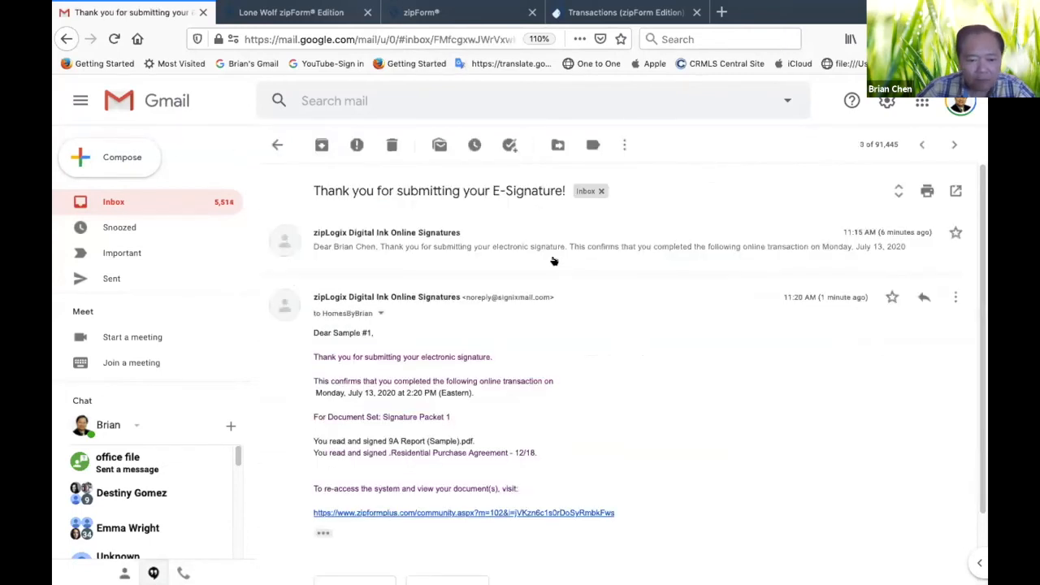
pyautogui.scroll(-2, 551, 259)
pyautogui.scroll(2, 548, 242)
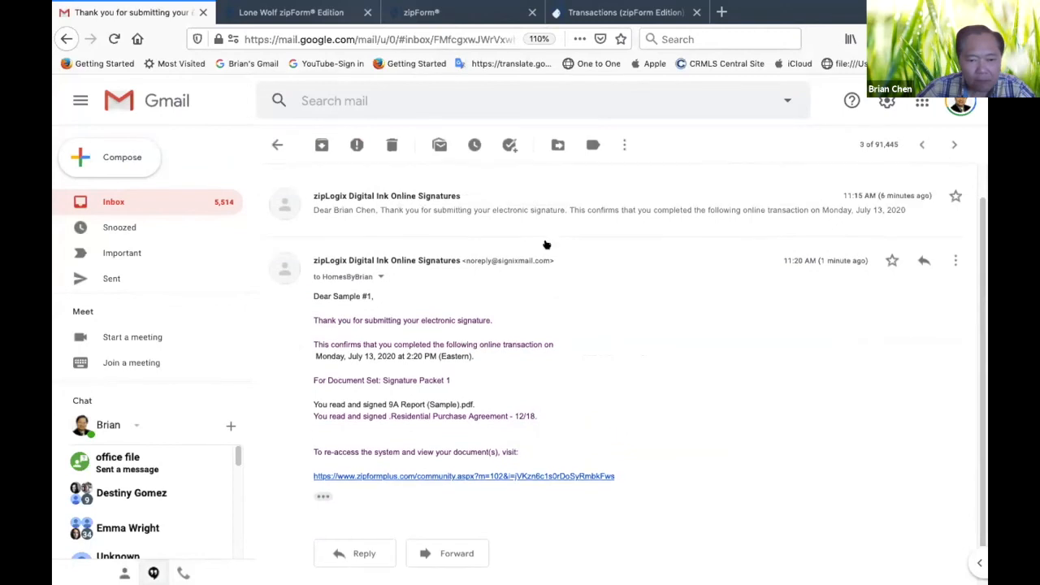
pyautogui.click(274, 144)
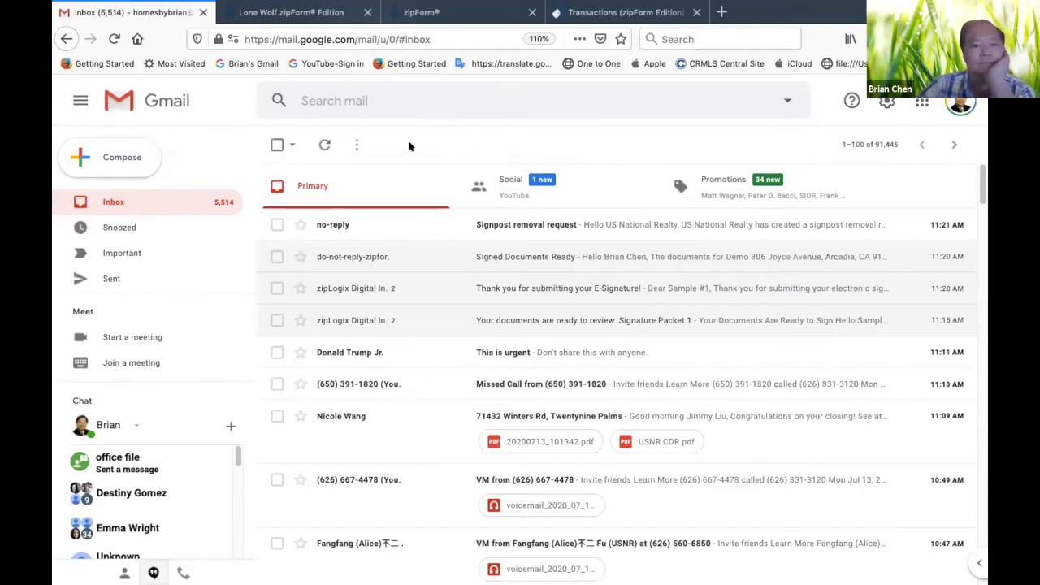
# Refresh the Gmail inbox for new signing notifications and switch back to the zipForm transaction
pyautogui.click(325, 144)
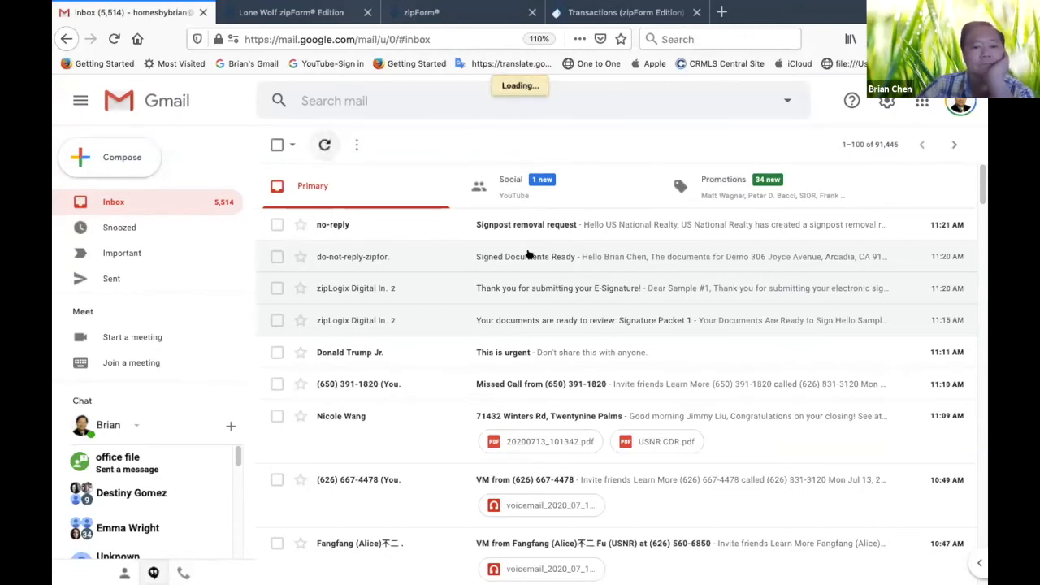
pyautogui.click(324, 145)
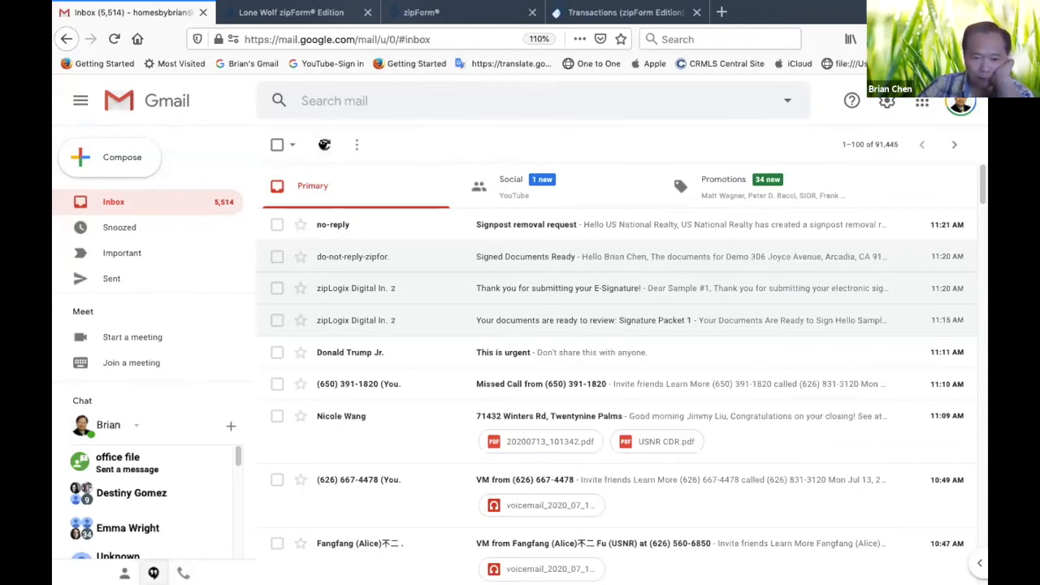
pyautogui.click(619, 11)
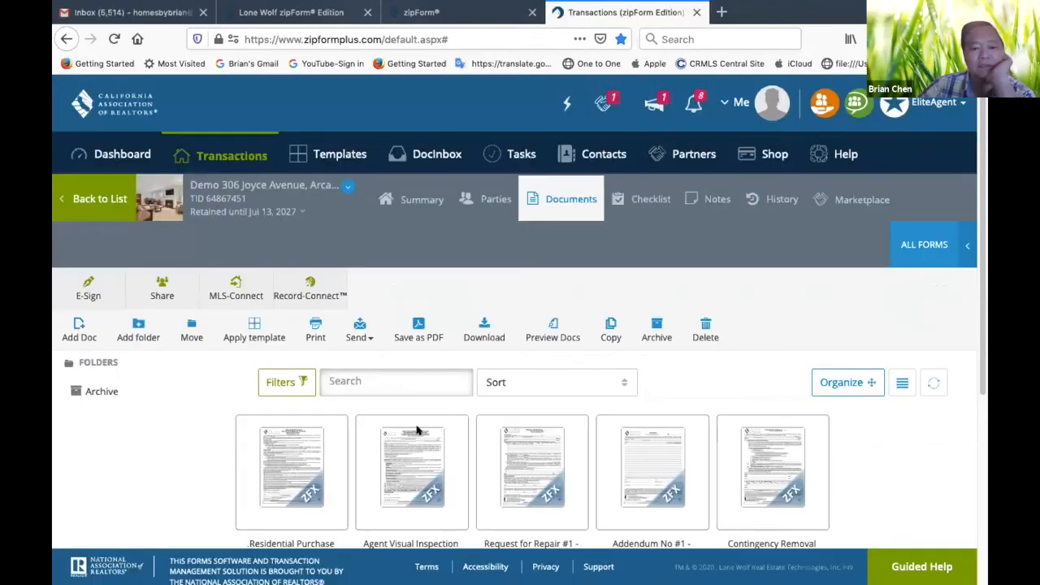
# Reload the newest demo transaction's documents from the transaction list and open its Signature Packet 1 folder
pyautogui.click(112, 208)
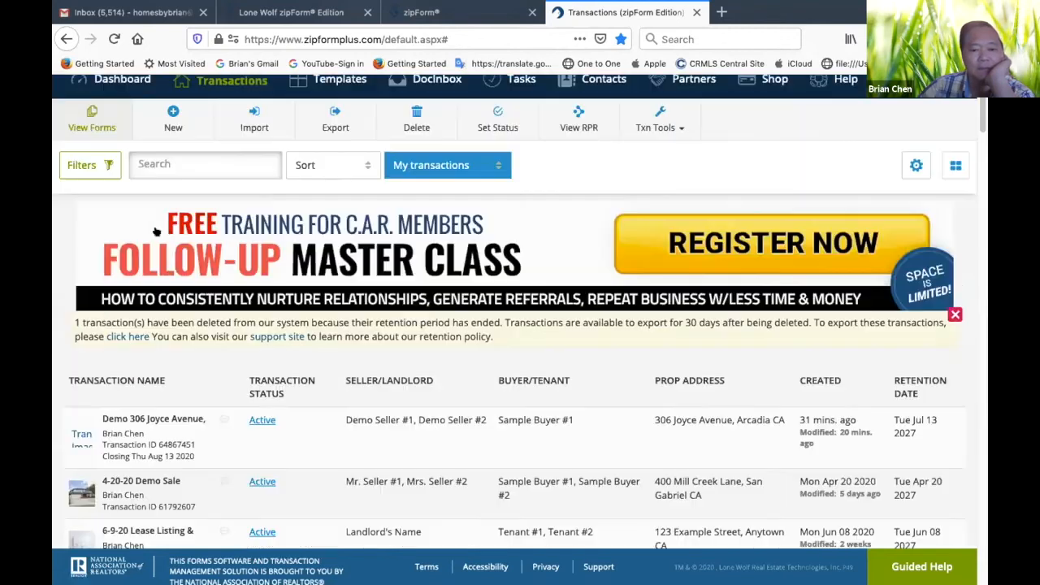
pyautogui.click(162, 420)
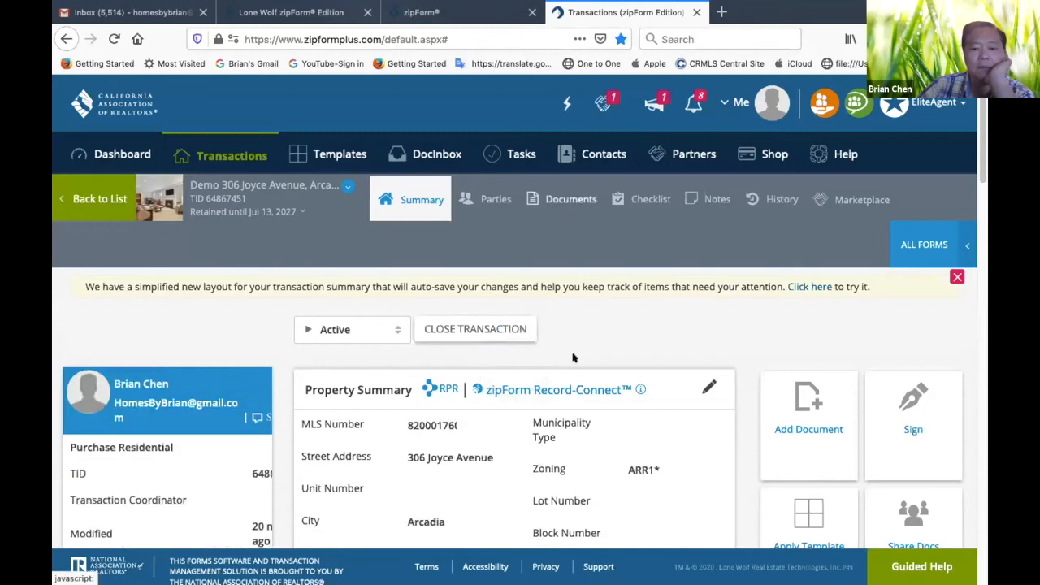
pyautogui.click(557, 199)
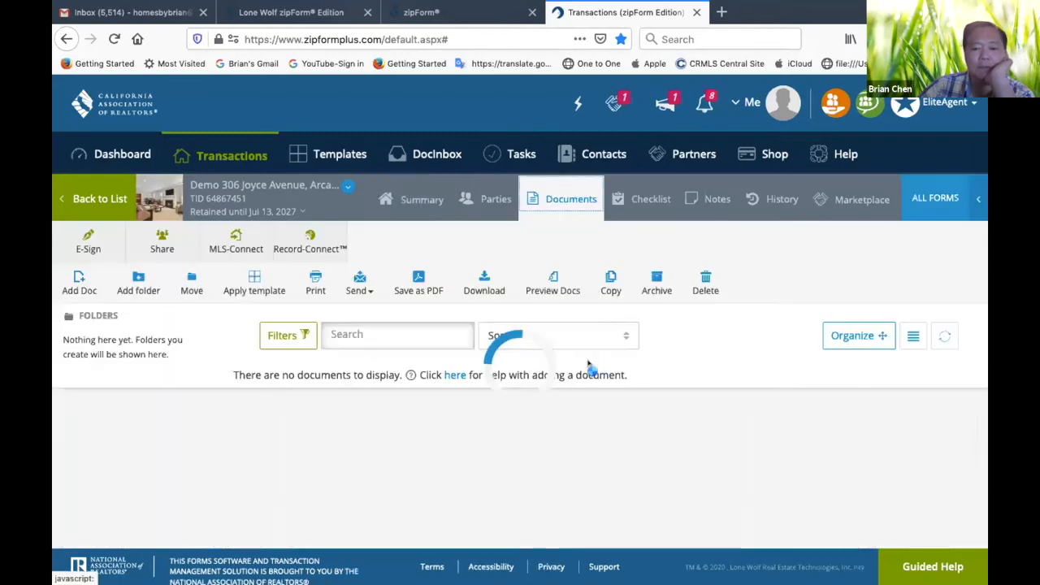
pyautogui.scroll(-5, 592, 353)
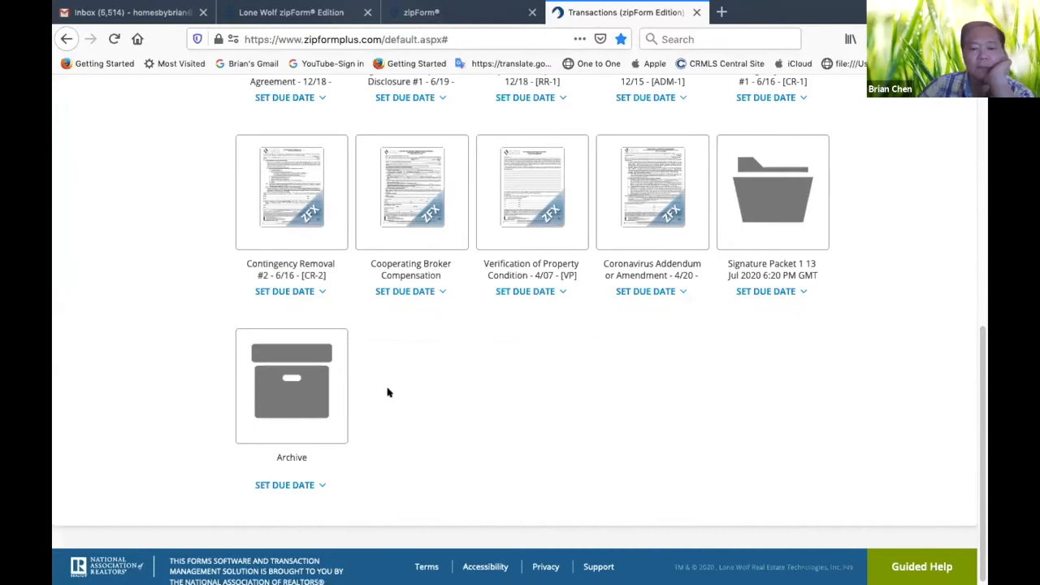
pyautogui.click(762, 231)
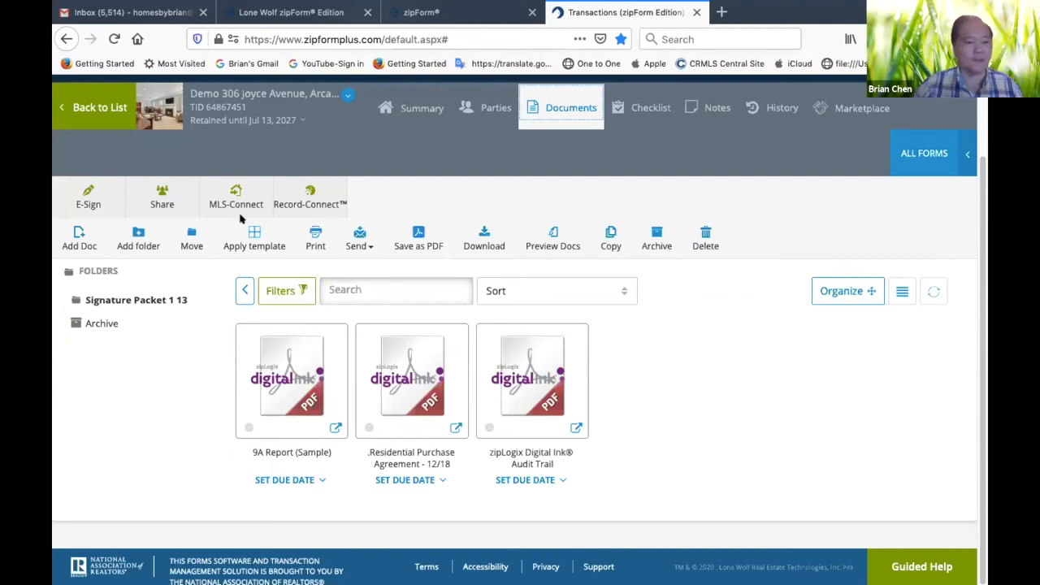
# Leave the signature packet, reopen the newest demo transaction's documents and open the Agent Visual Inspection Disclosure #1 form
pyautogui.click(87, 105)
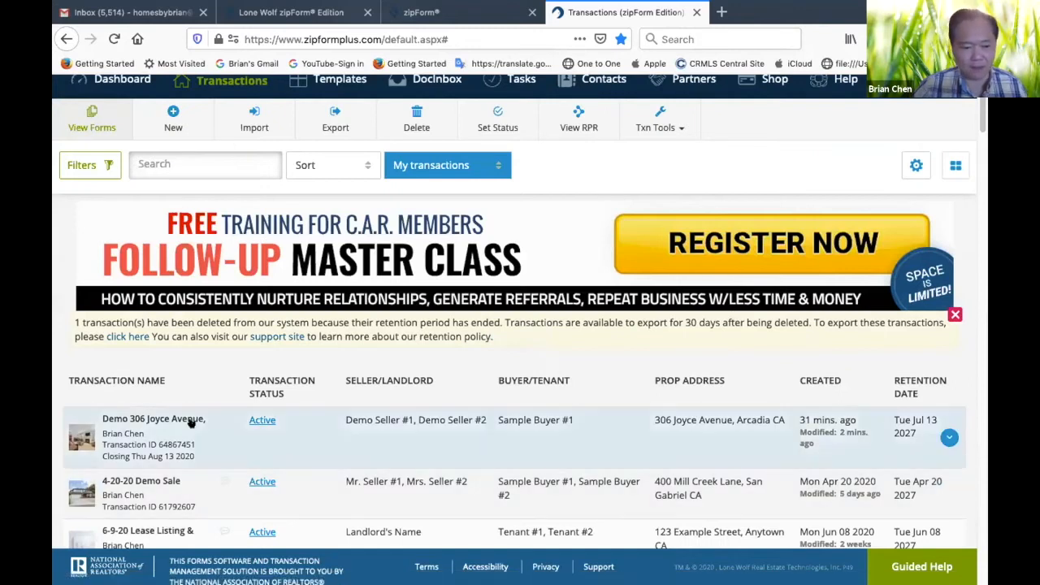
pyautogui.click(154, 419)
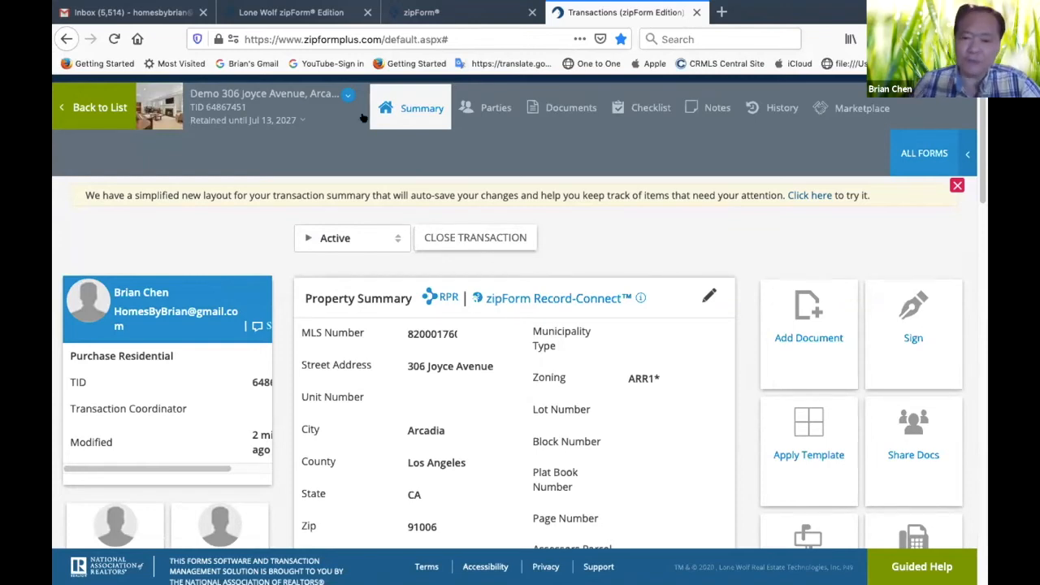
pyautogui.click(541, 116)
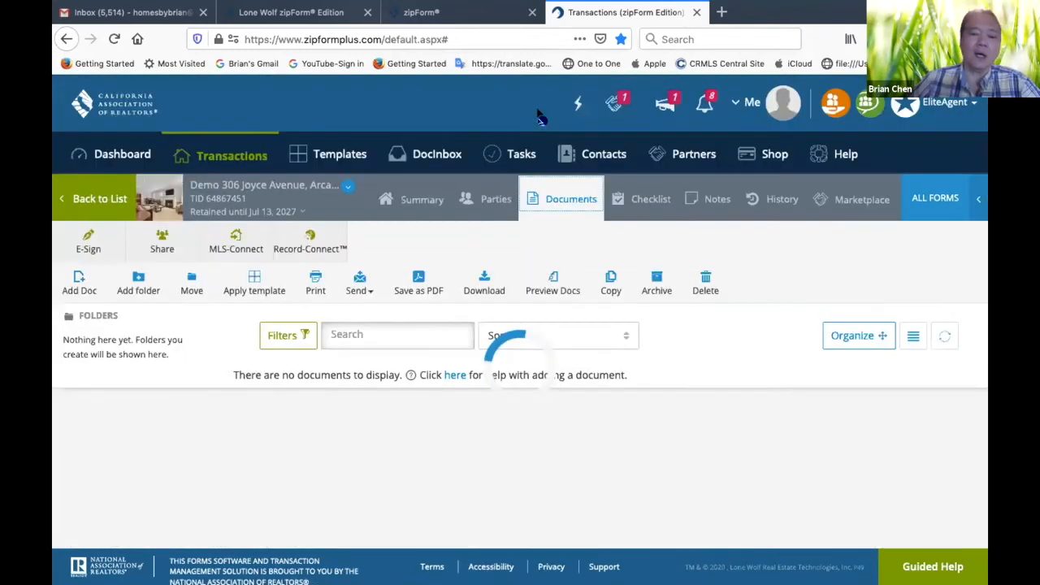
pyautogui.scroll(-5, 614, 443)
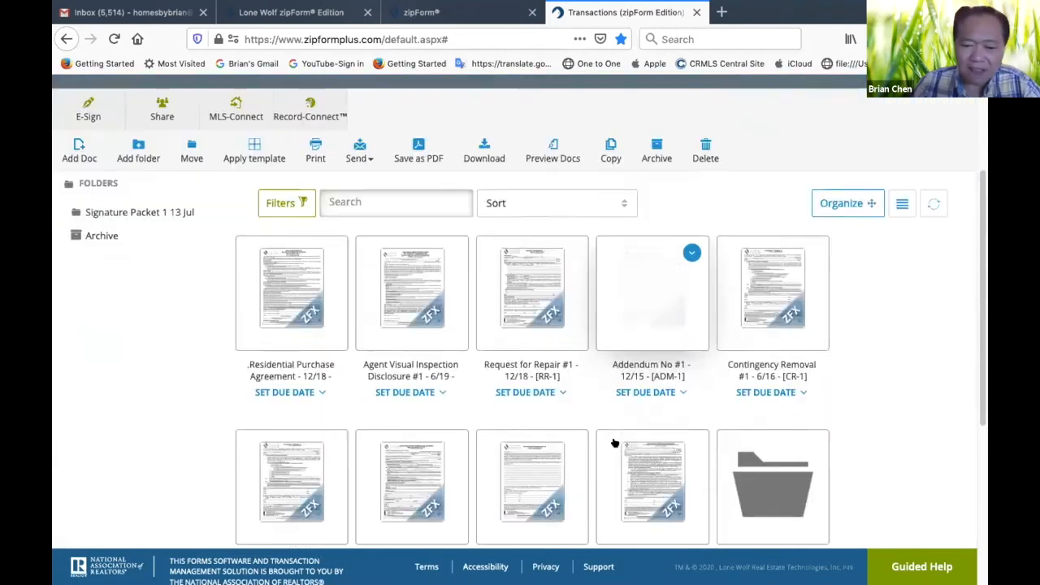
pyautogui.scroll(3, 610, 441)
pyautogui.scroll(-1, 614, 443)
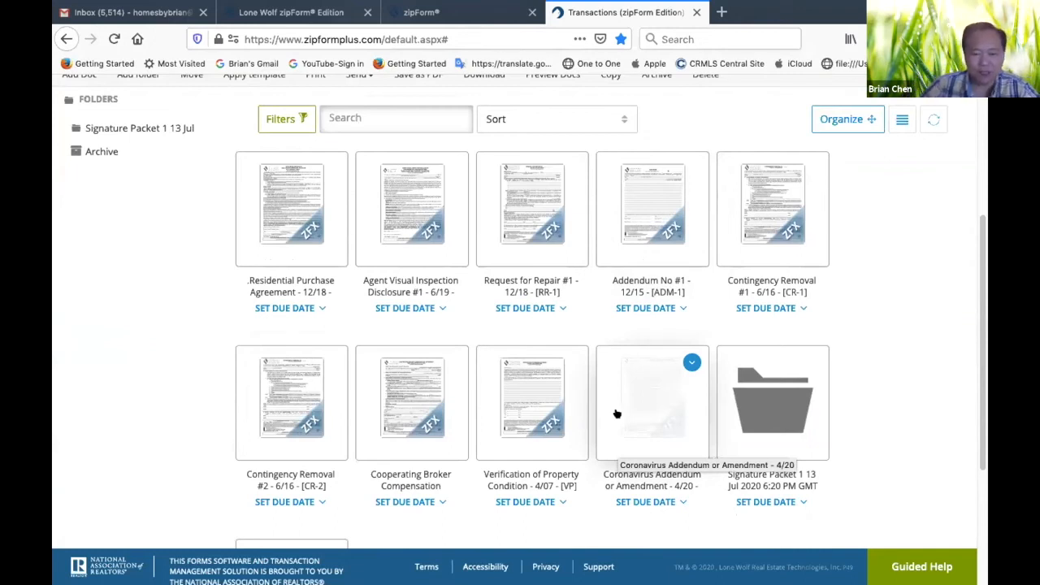
pyautogui.click(404, 256)
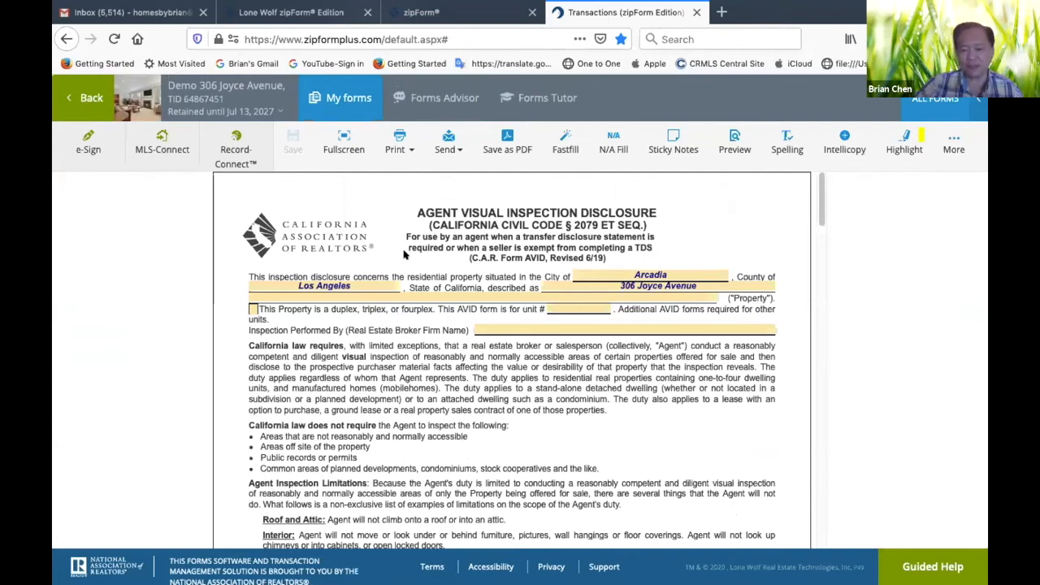
# Enter US National Realty as the real estate broker firm performing the inspection on the disclosure's first page
pyautogui.scroll(-3, 398, 345)
pyautogui.scroll(3, 398, 345)
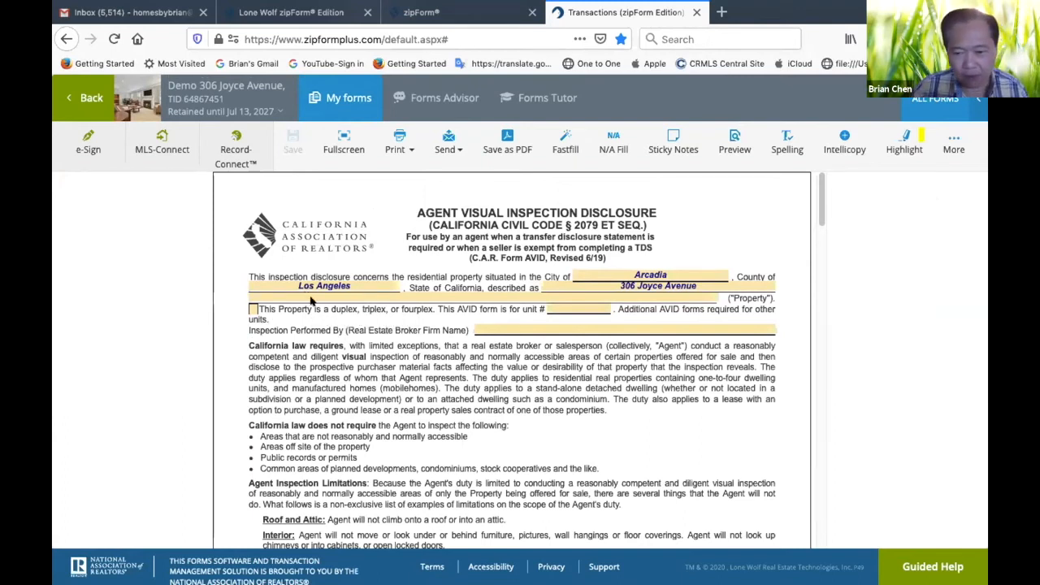
pyautogui.click(512, 327)
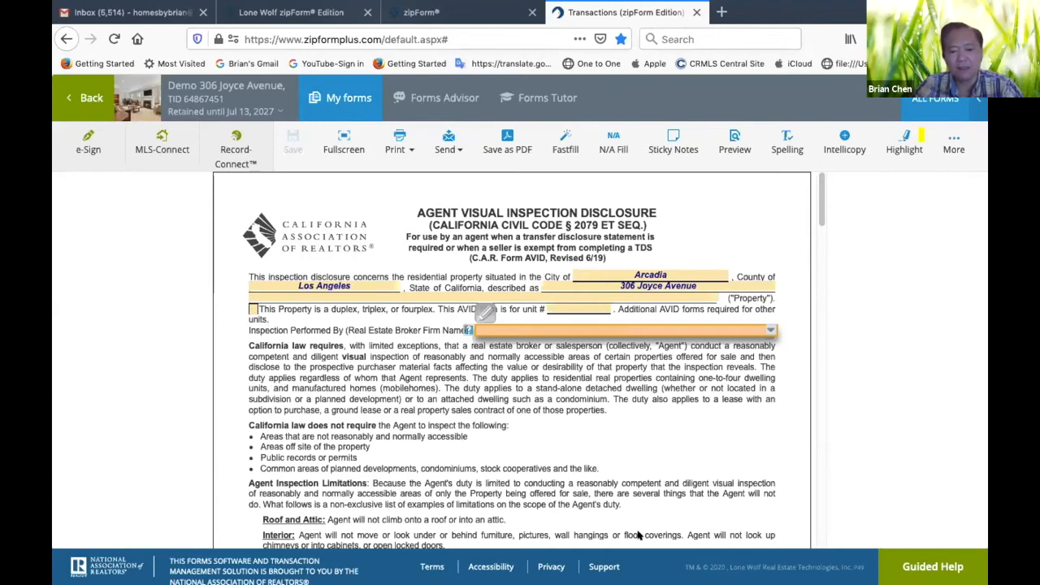
pyautogui.write('US N')
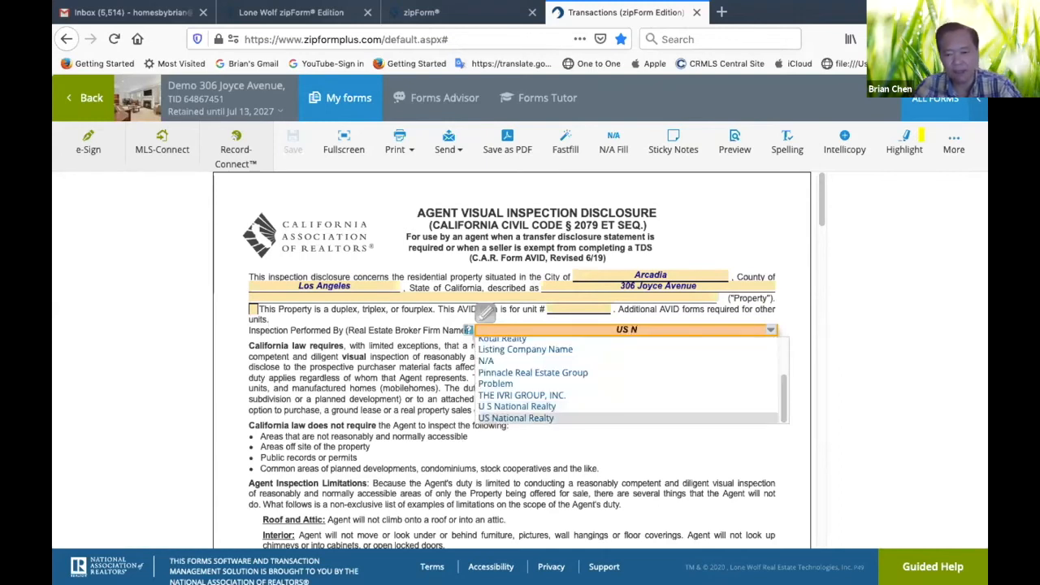
pyautogui.write('ational Realty')
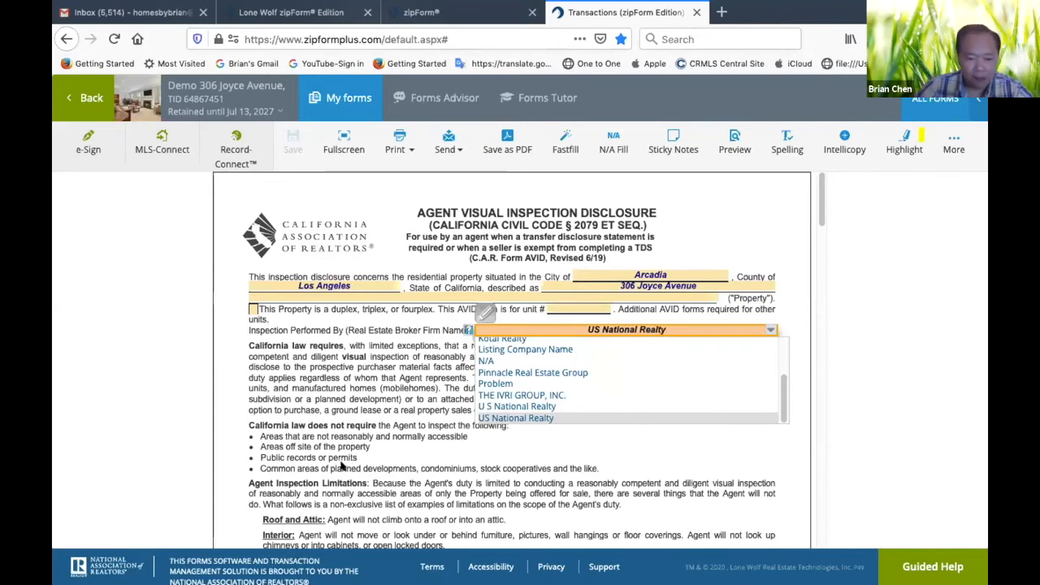
pyautogui.click(337, 428)
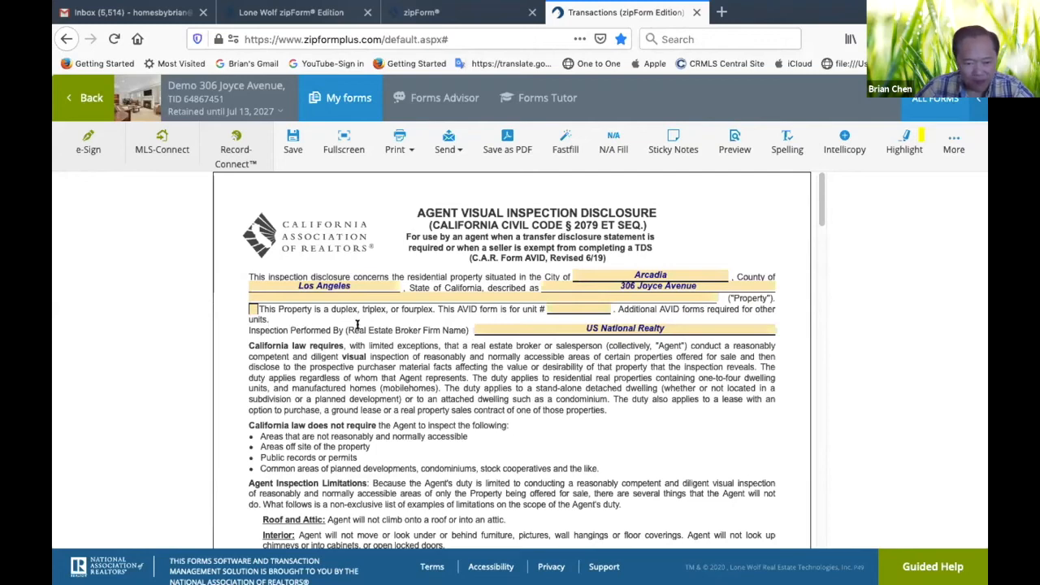
# Set the inspection date to 07/17/2020 and the time to 11:30 AM on the disclosure's second page
pyautogui.scroll(-10, 409, 499)
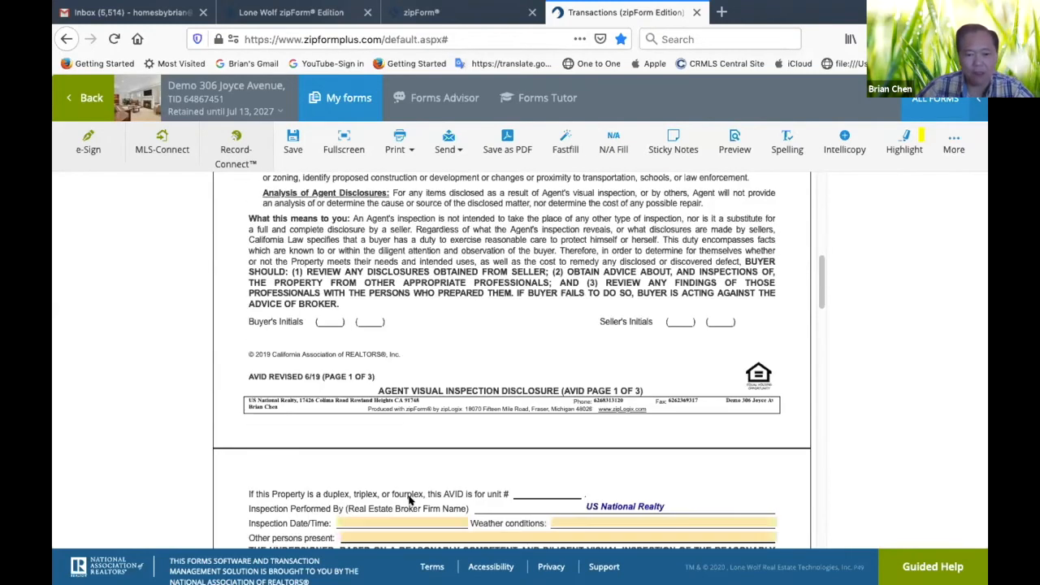
pyautogui.scroll(10, 409, 499)
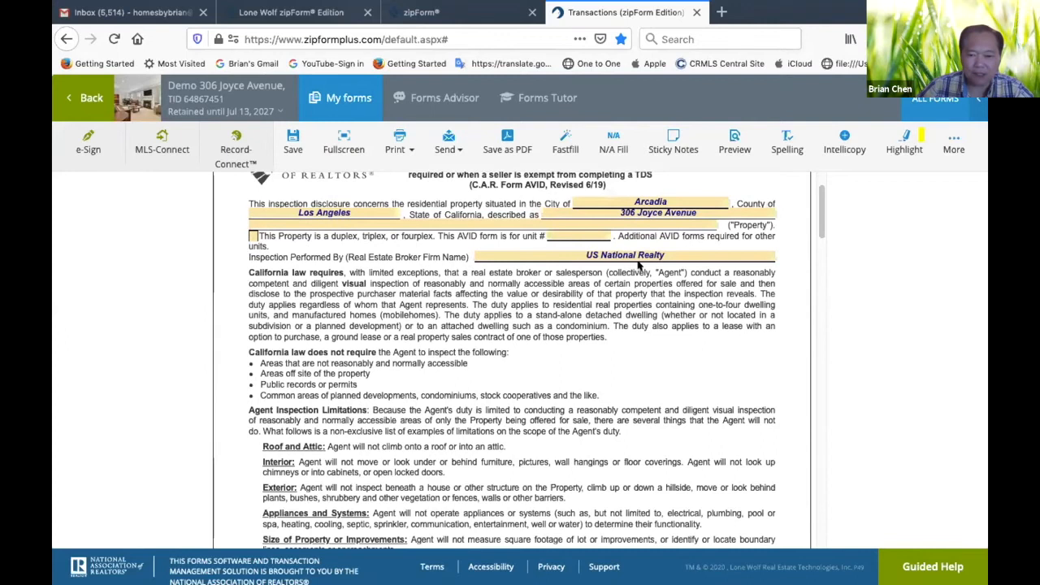
pyautogui.scroll(-10, 349, 323)
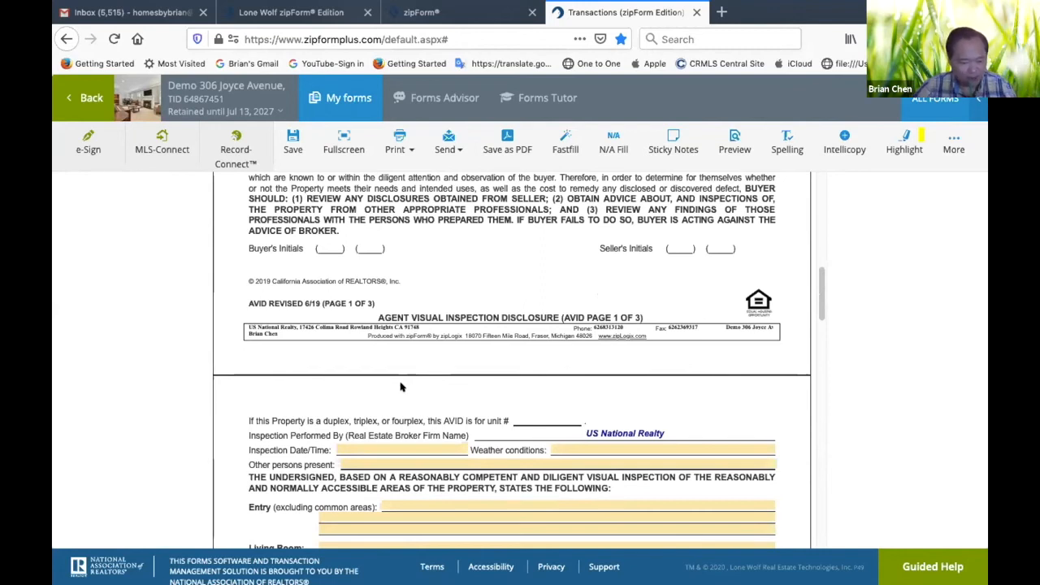
pyautogui.click(419, 448)
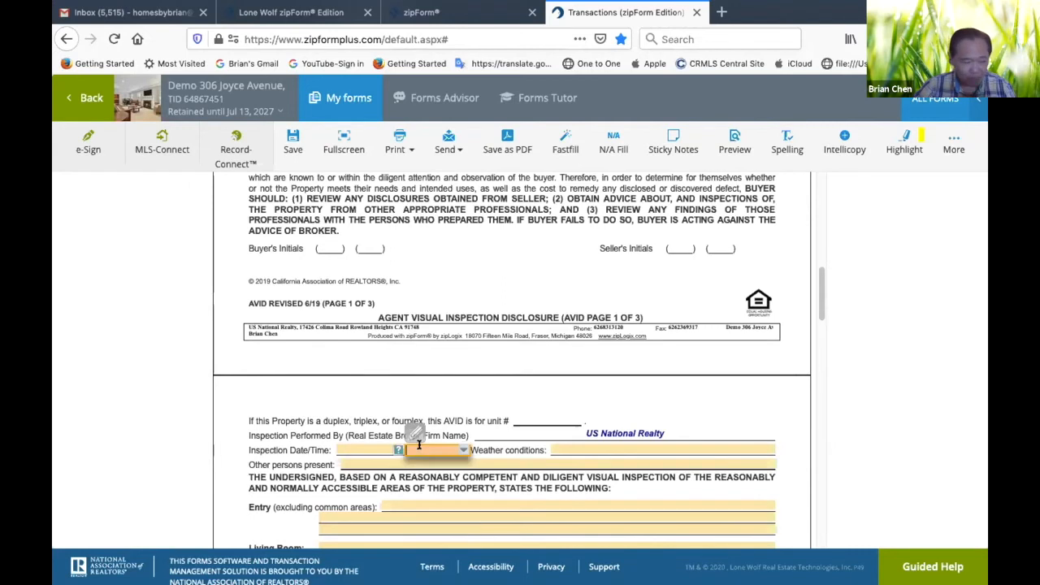
pyautogui.click(463, 450)
pyautogui.click(393, 447)
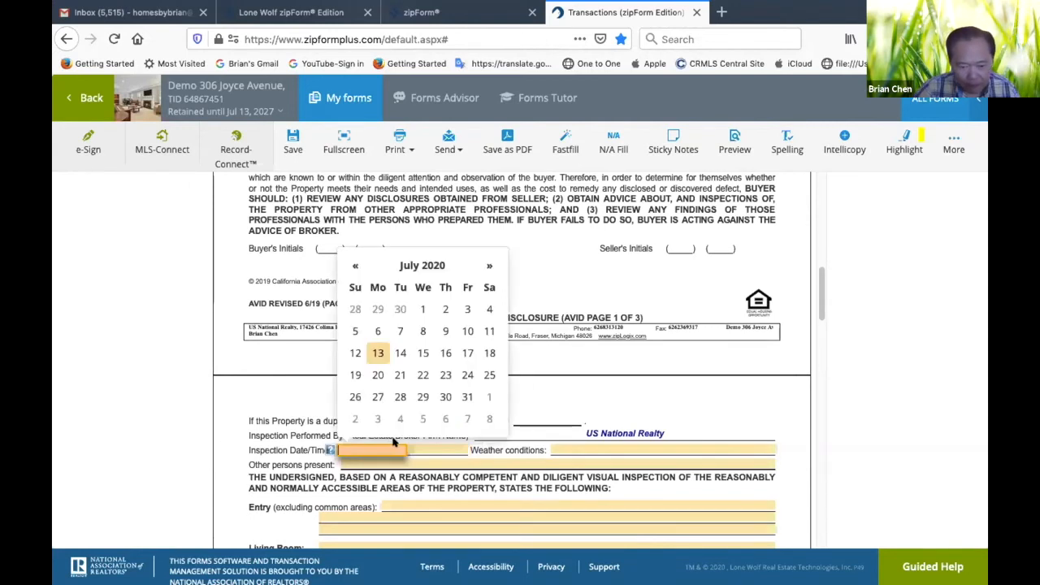
pyautogui.click(467, 352)
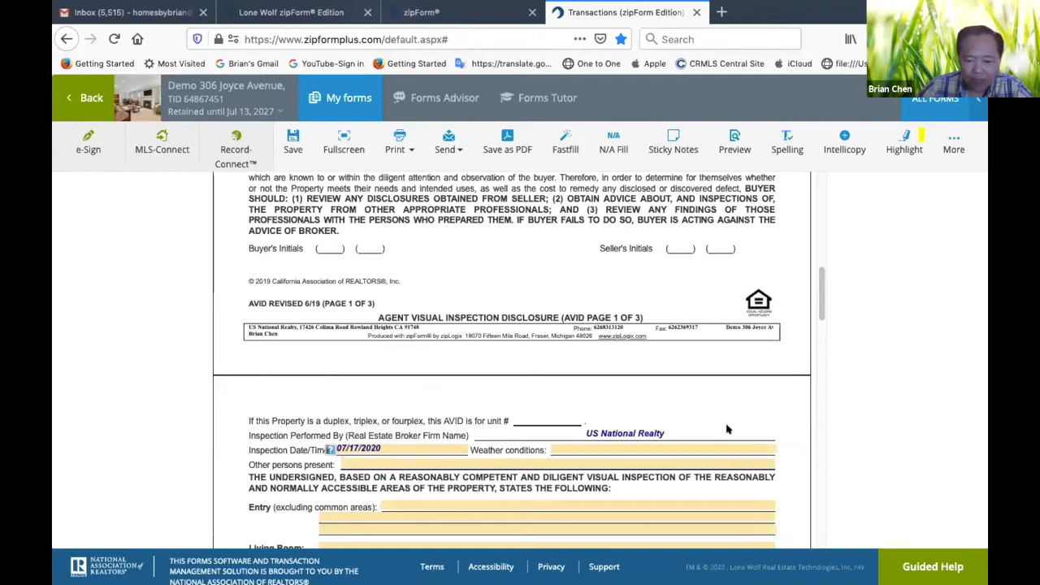
pyautogui.click(461, 450)
pyautogui.click(428, 396)
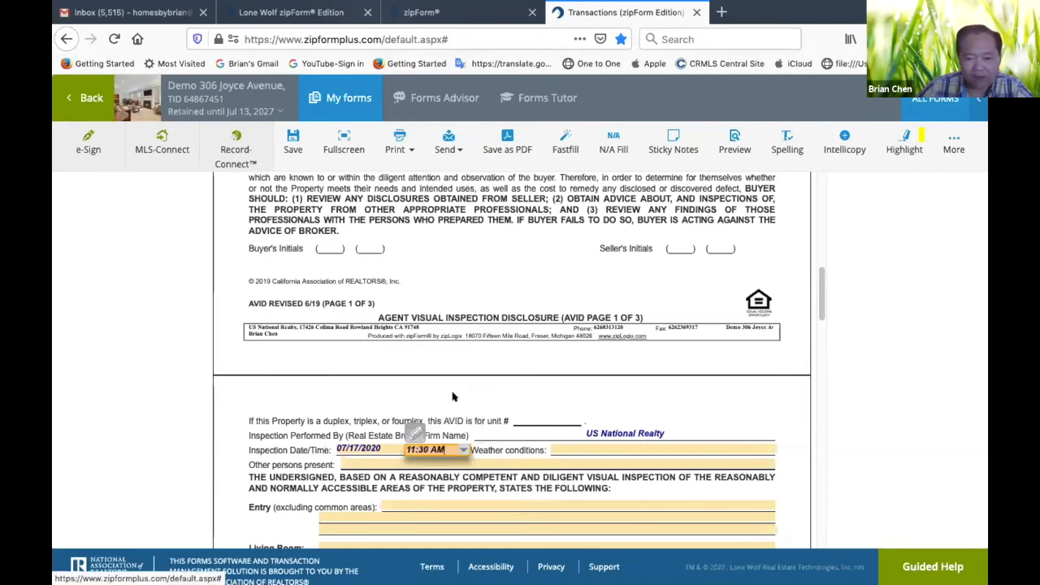
# Enter "Sunny & Clear" as the weather conditions for the inspection
pyautogui.click(643, 448)
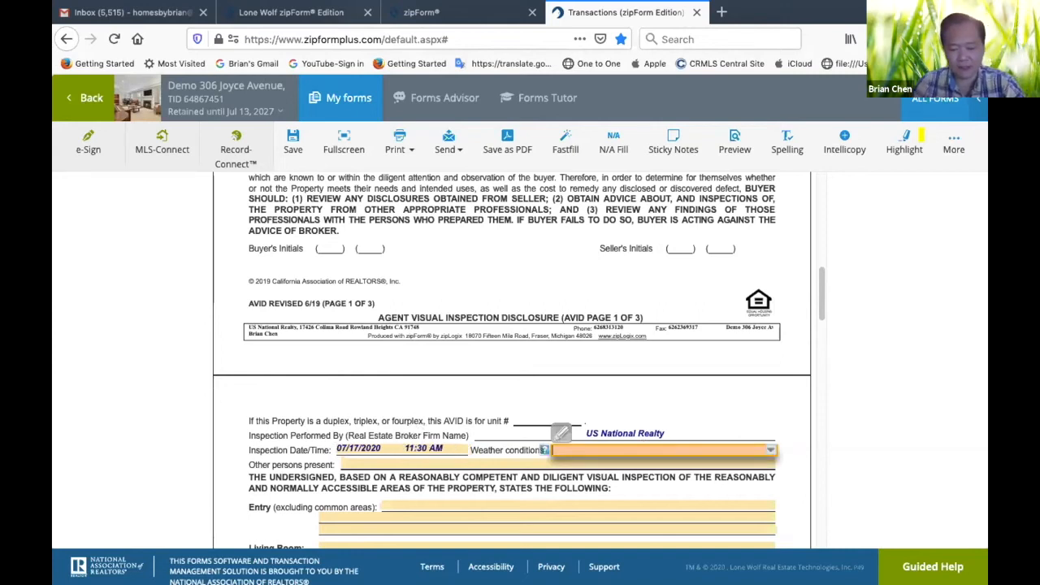
pyautogui.write('Sunny')
pyautogui.press('Down')
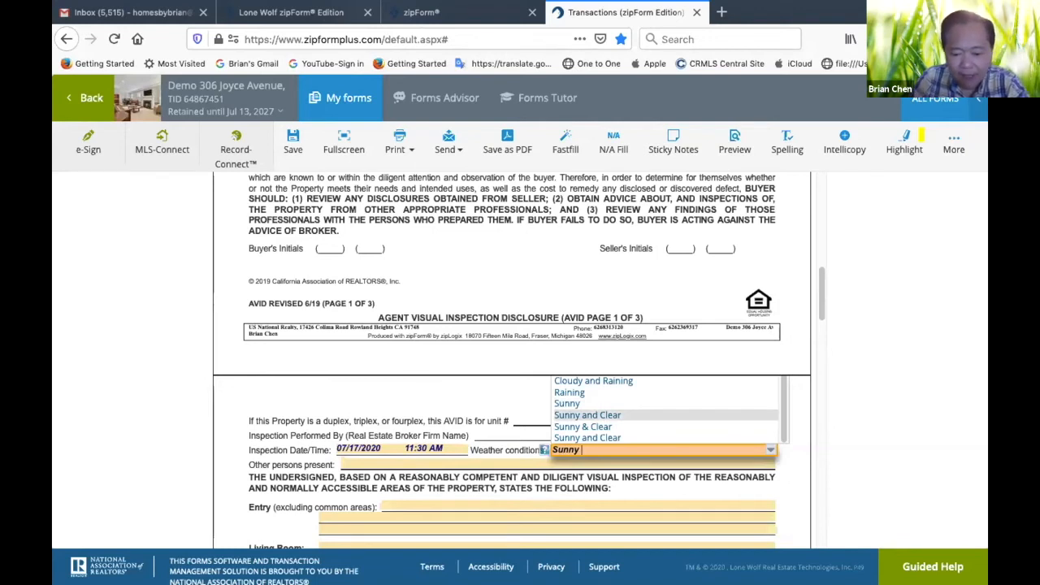
pyautogui.write('& C')
pyautogui.write('lear')
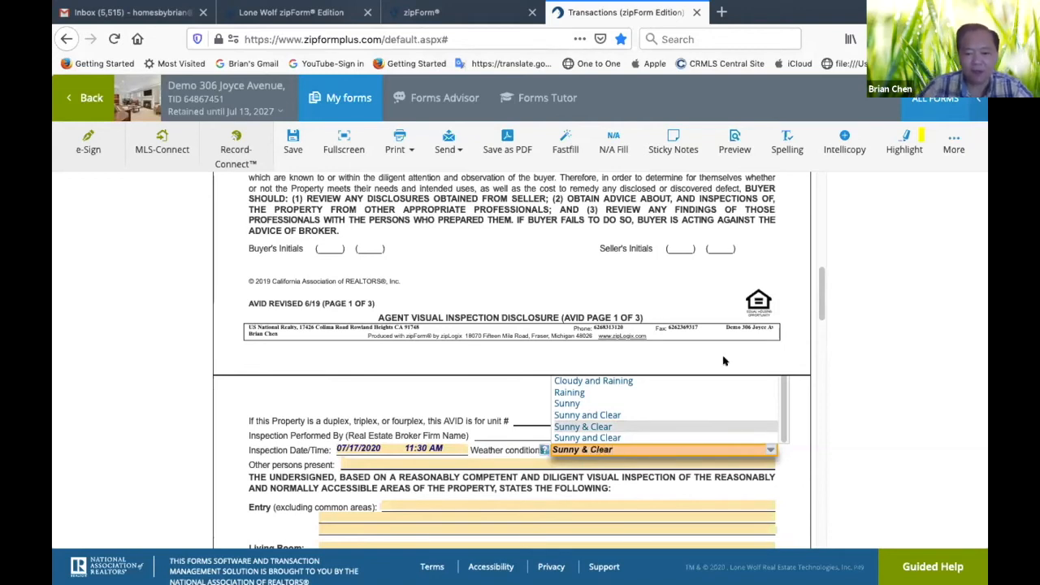
# Fill in the other persons present with the agent's full name, followed by Buyer #1, Home Inspector and Seller #1
pyautogui.click(498, 462)
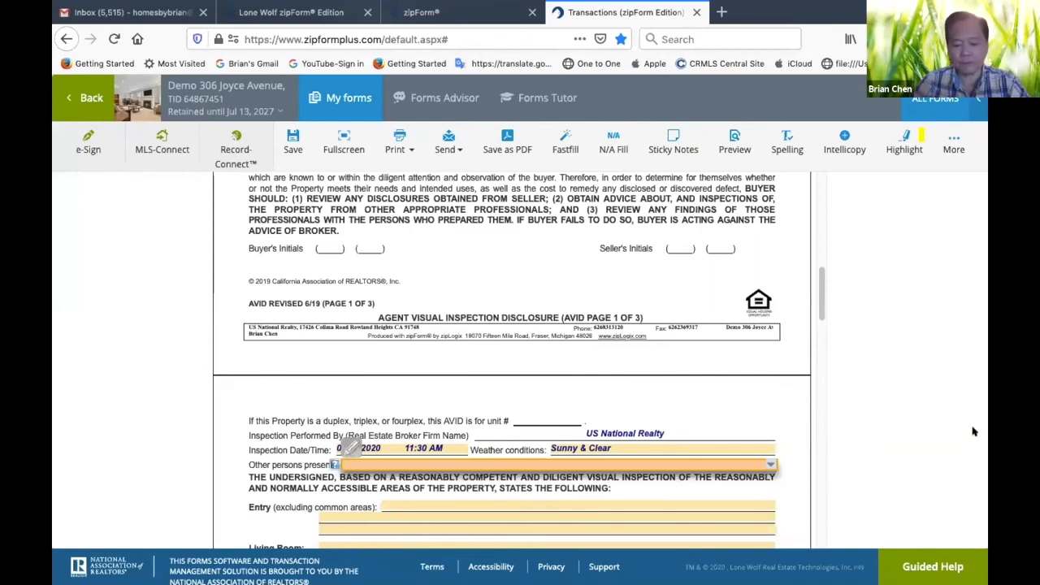
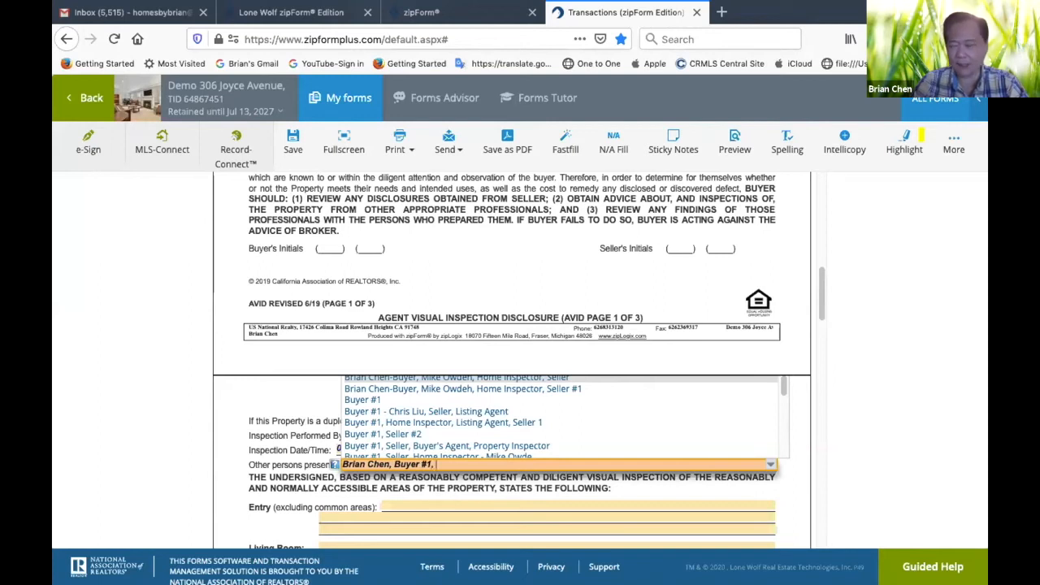
pyautogui.write(' Home Inspector')
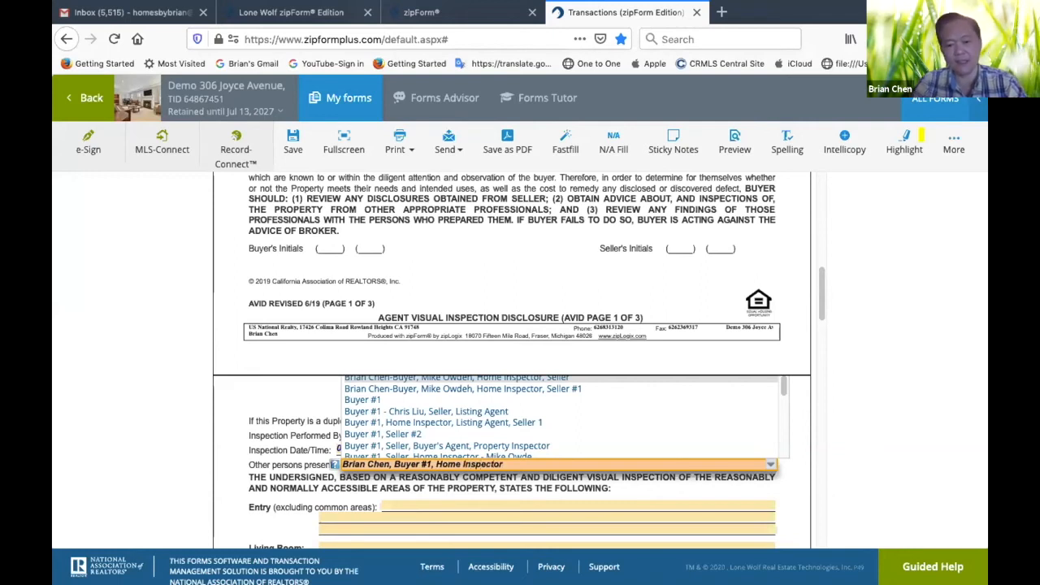
pyautogui.write(', Seller')
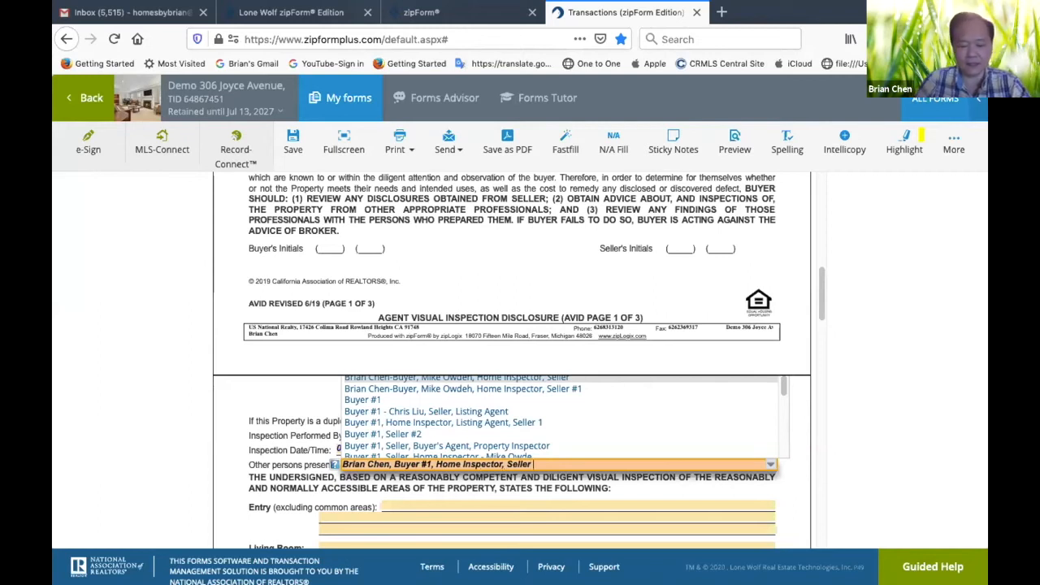
pyautogui.write(' #1')
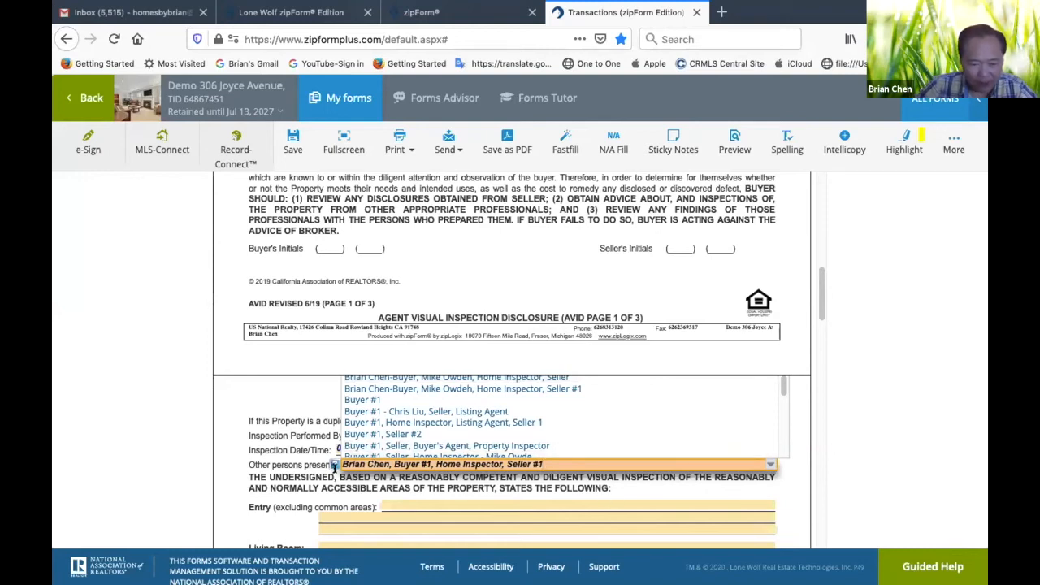
pyautogui.click(326, 486)
pyautogui.scroll(-3, 361, 441)
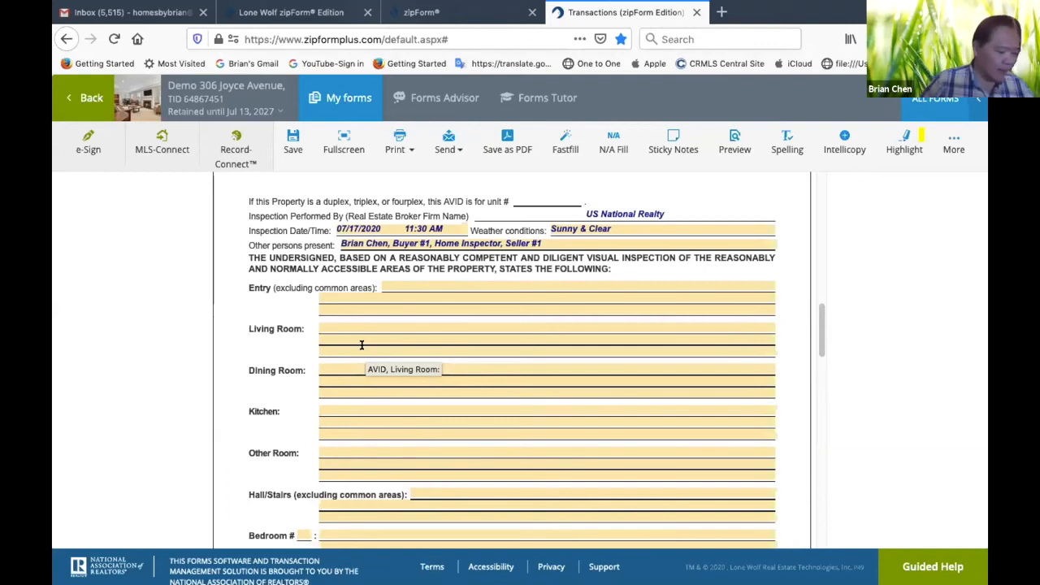
# Enter "Scuff Mark on the South Wall." as the Entry observation on the disclosure's second page
pyautogui.click(419, 290)
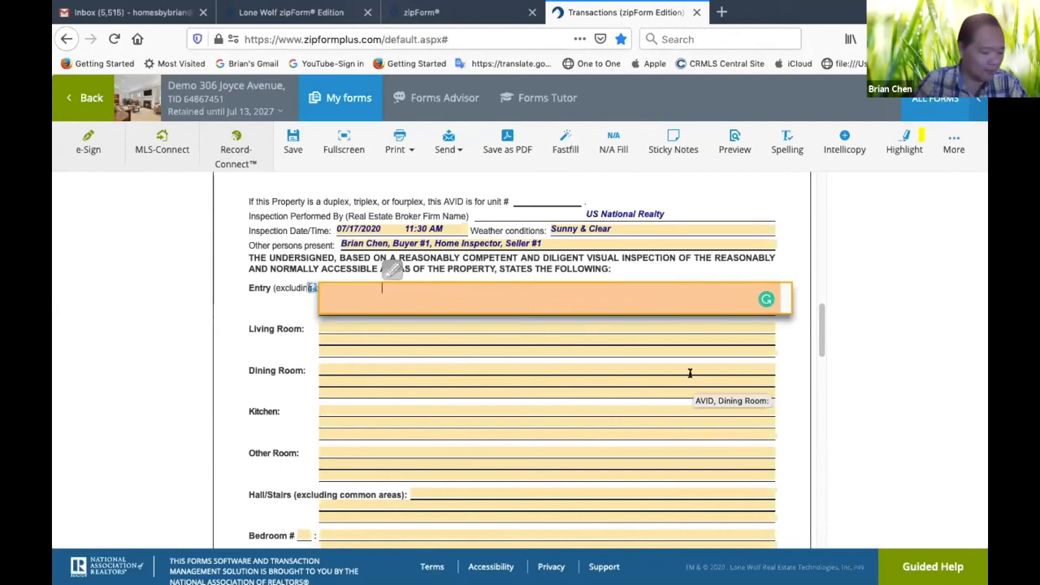
pyautogui.write('Scuff Mark on the ')
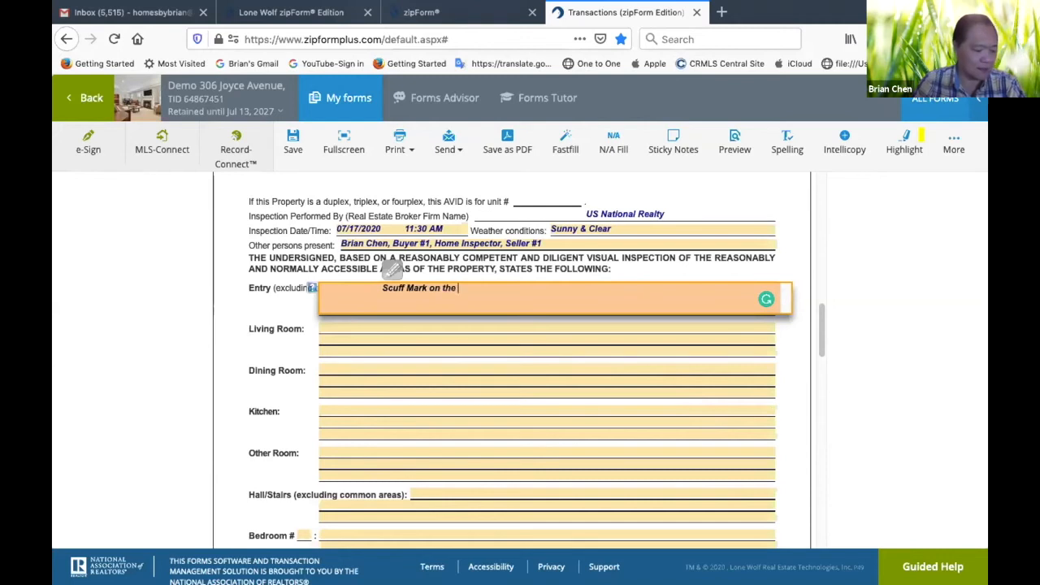
pyautogui.write('South W')
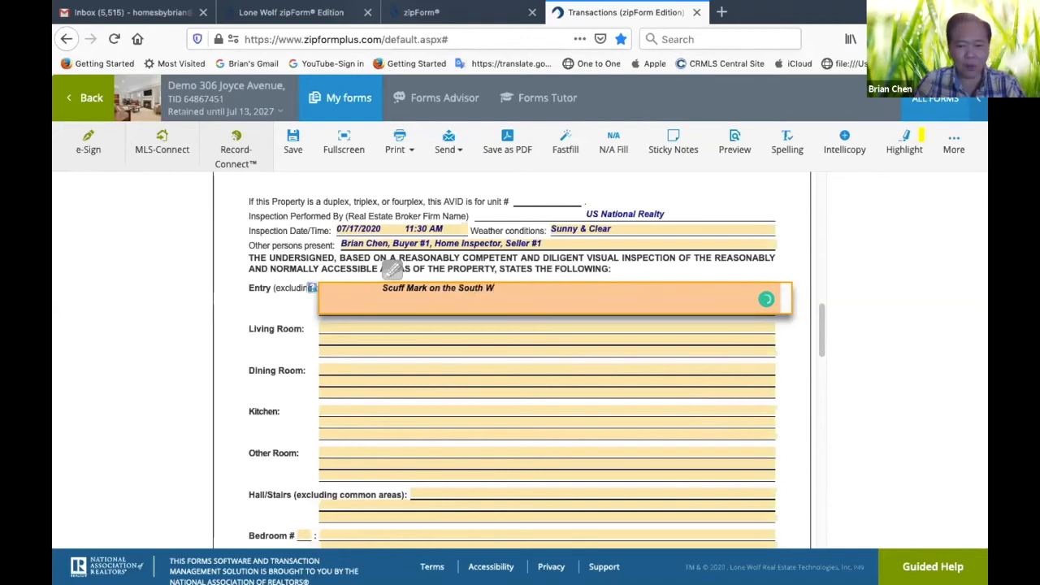
pyautogui.write('all.')
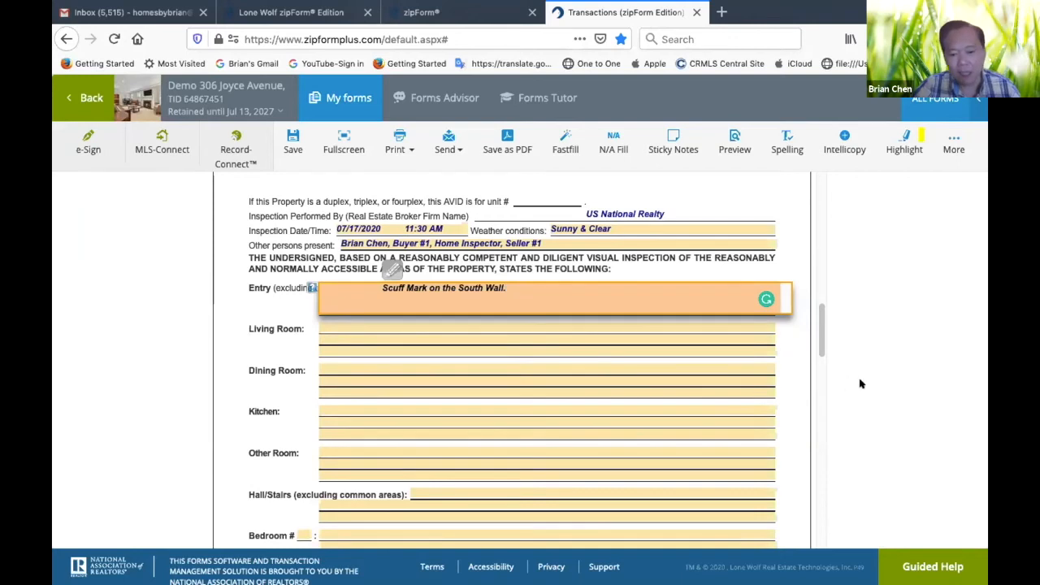
pyautogui.click(778, 265)
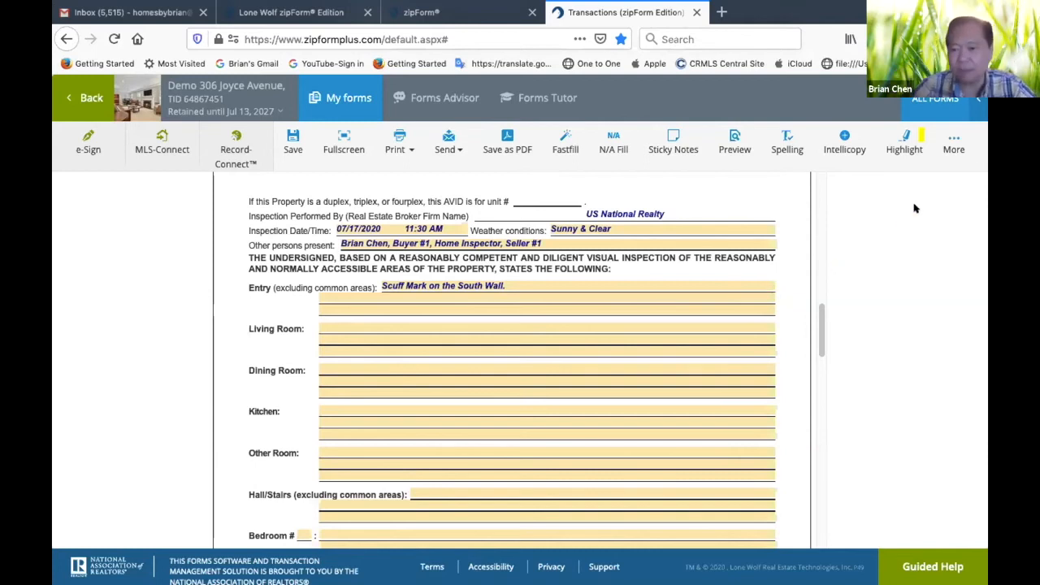
pyautogui.scroll(-1, 645, 288)
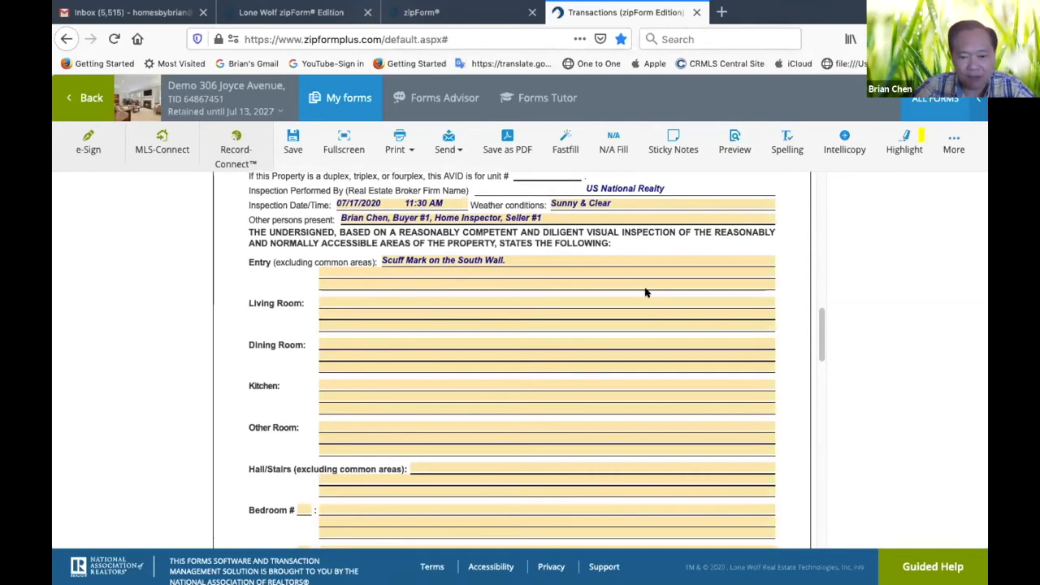
pyautogui.scroll(1, 647, 292)
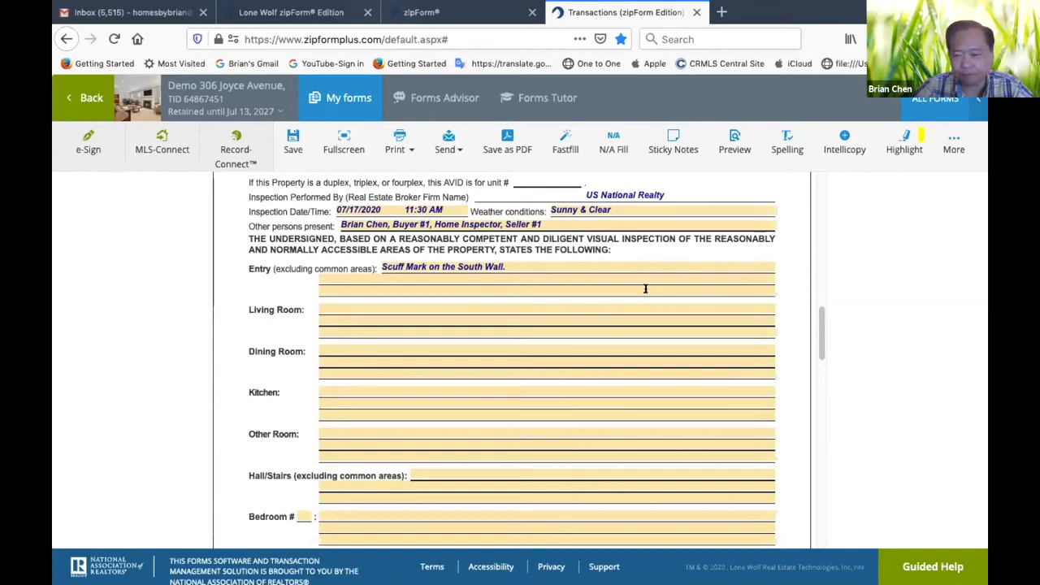
pyautogui.click(954, 143)
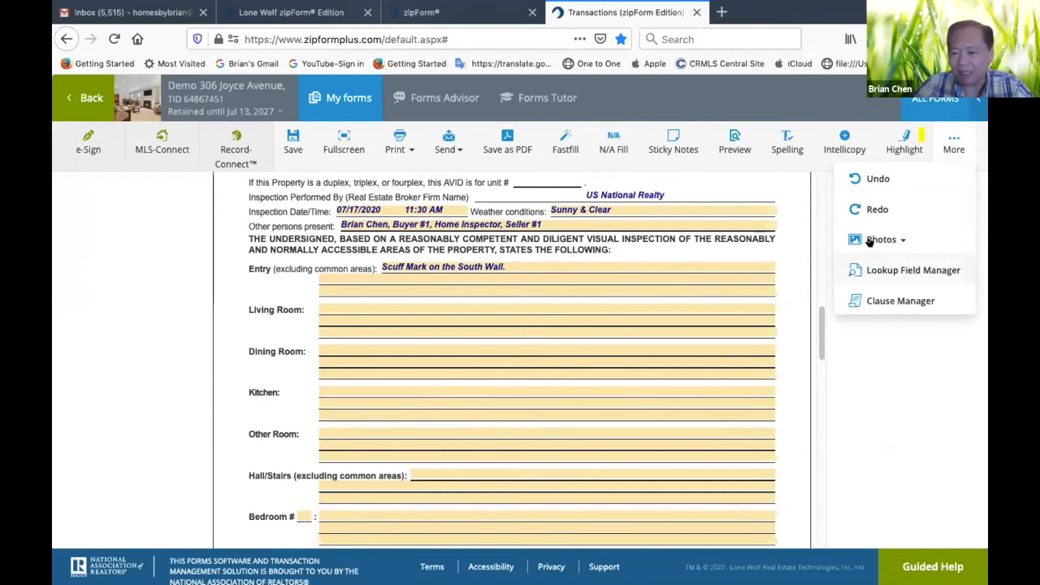
pyautogui.click(898, 239)
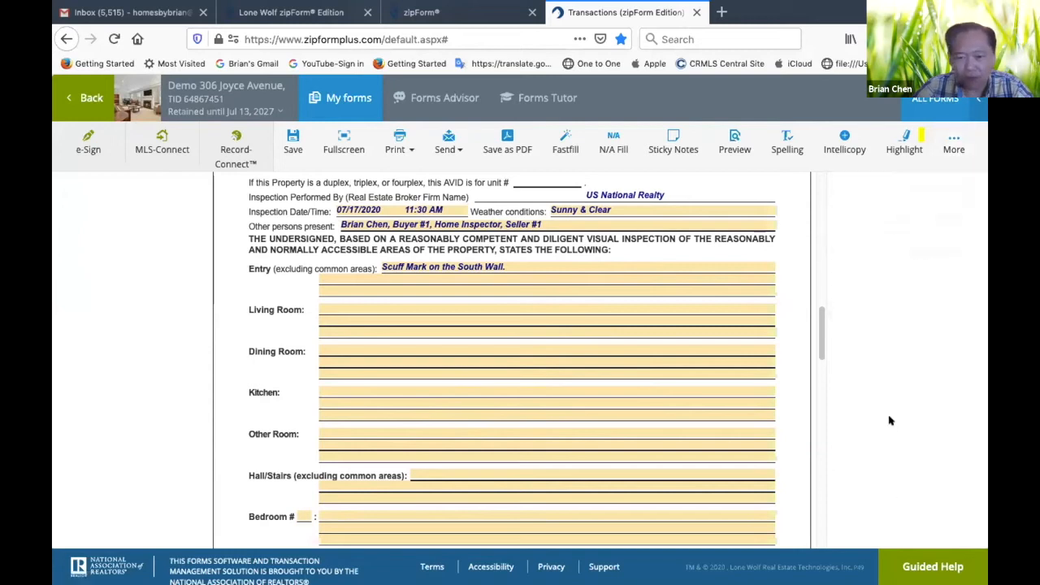
pyautogui.scroll(1, 419, 420)
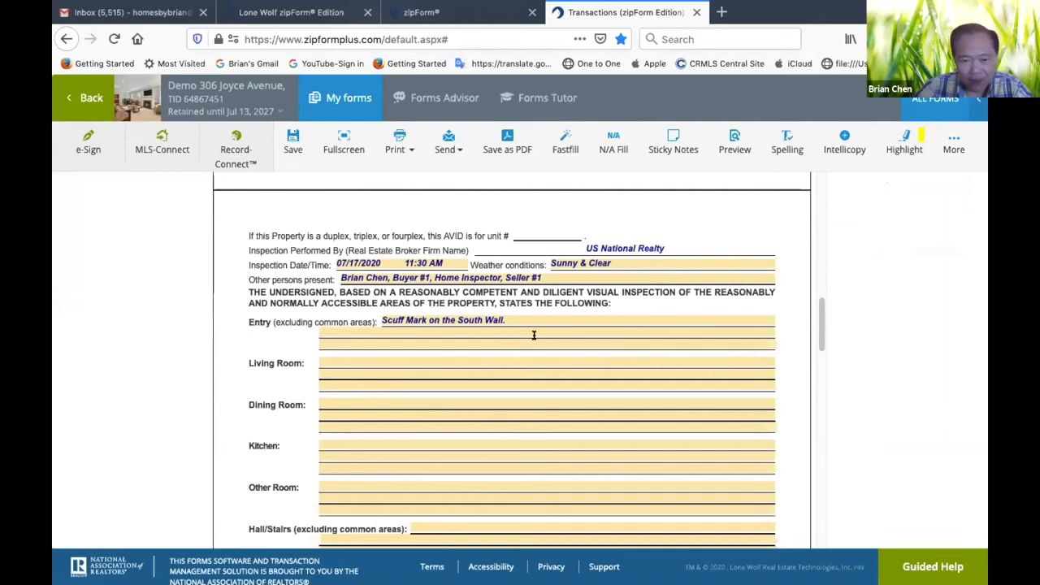
pyautogui.scroll(-1, 534, 335)
pyautogui.scroll(2, 534, 335)
pyautogui.scroll(-1, 534, 333)
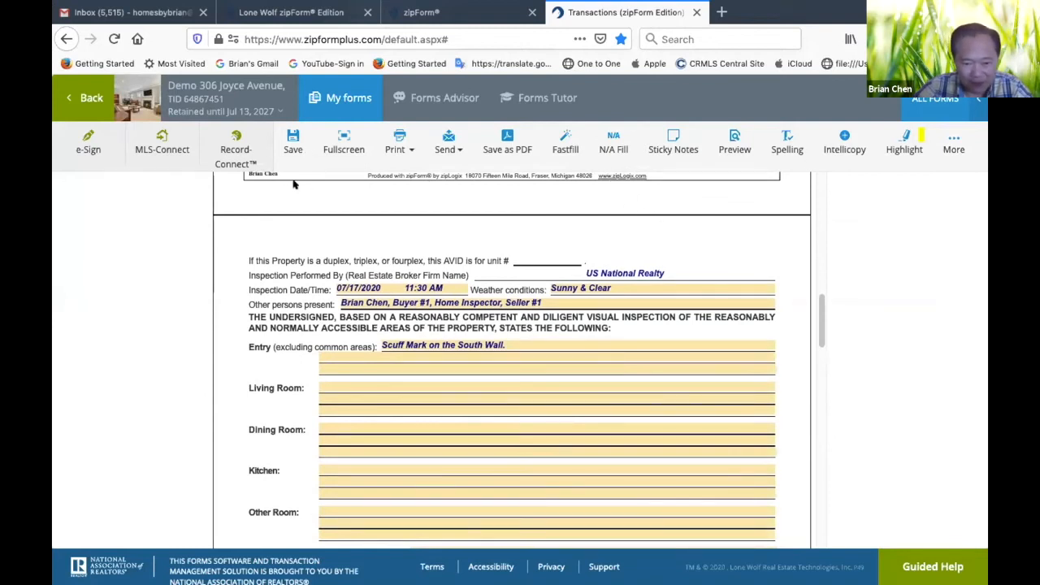
pyautogui.scroll(4, 294, 184)
pyautogui.scroll(-8, 299, 184)
pyautogui.scroll(1, 297, 186)
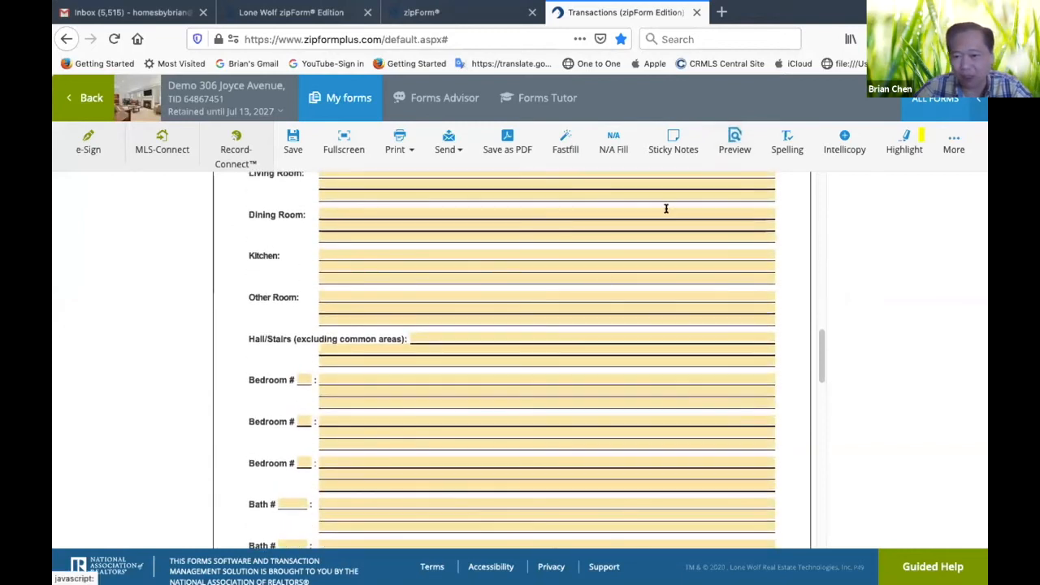
pyautogui.scroll(3, 606, 274)
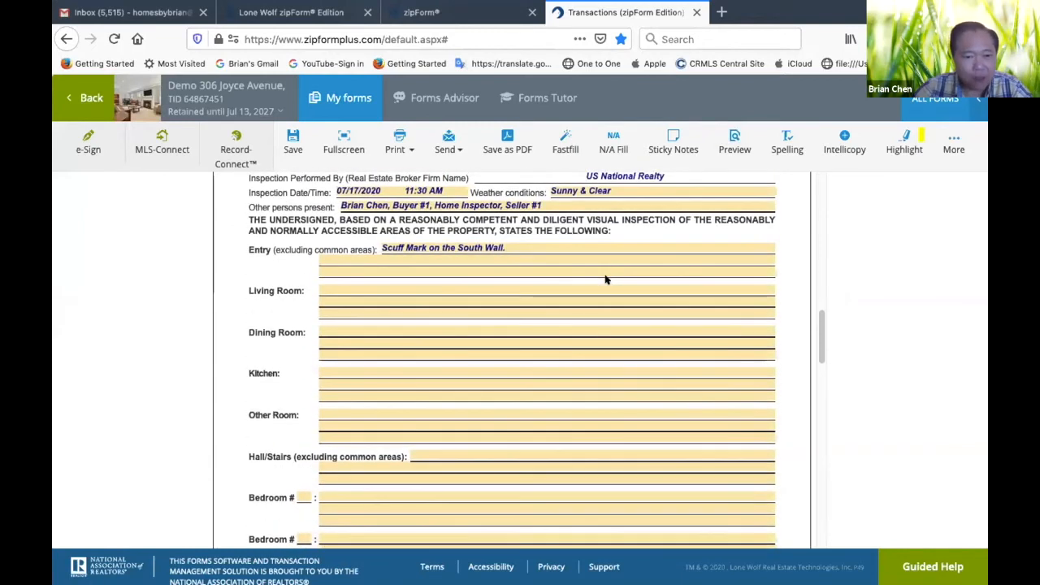
pyautogui.scroll(-2, 605, 280)
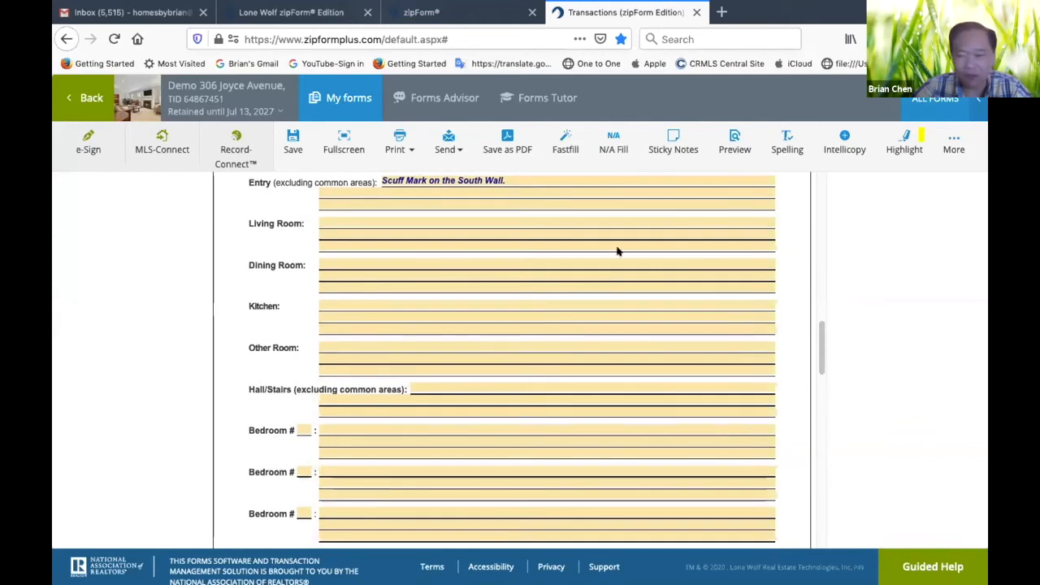
# Attach the photo "Entry - Scuff Mark on South Wall.jpg" to the disclosure, keeping the caption "Entry - Scuff Mark on South Wall"
pyautogui.click(954, 144)
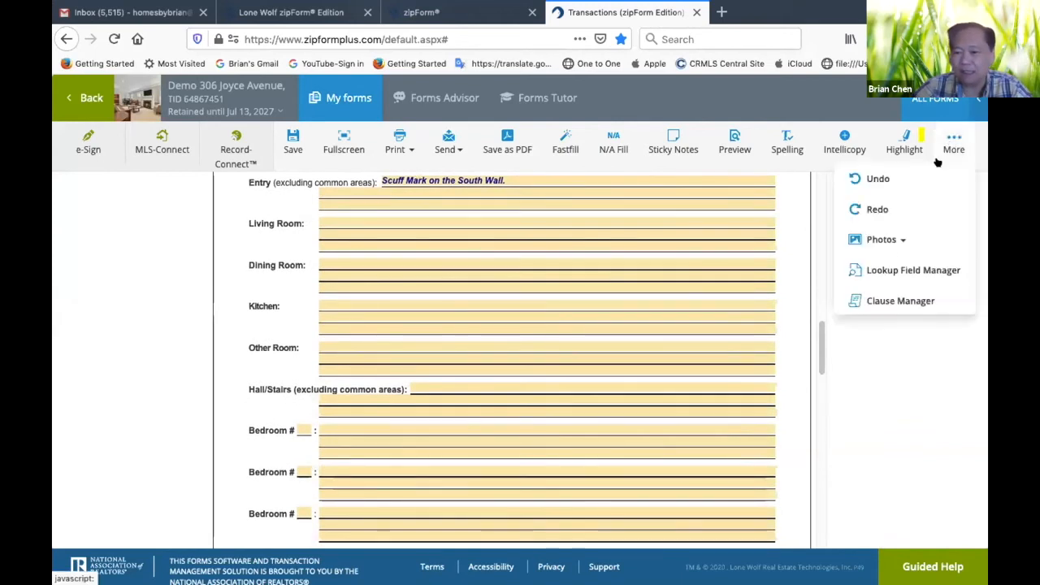
pyautogui.click(871, 240)
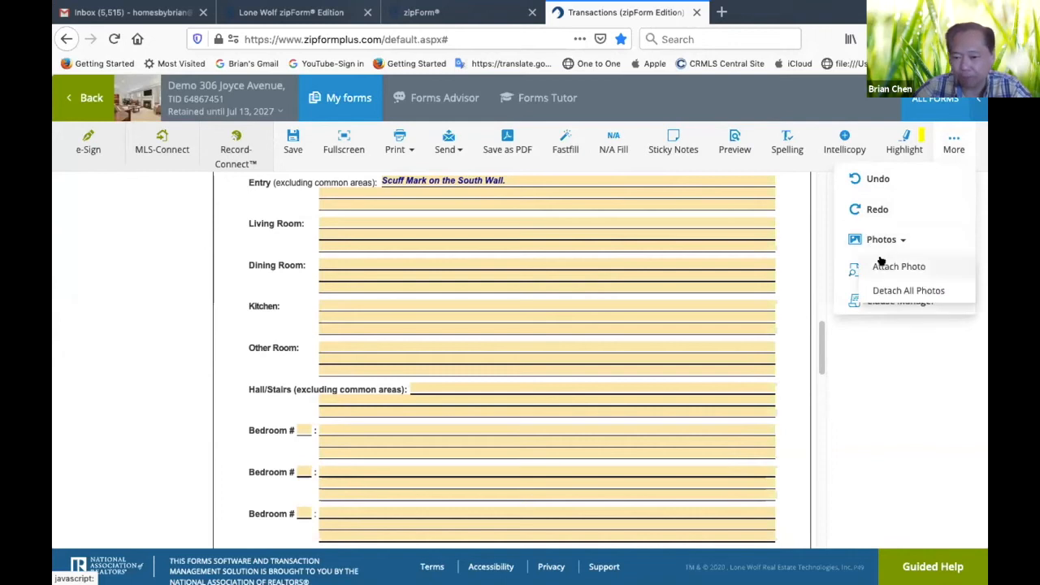
pyautogui.click(882, 265)
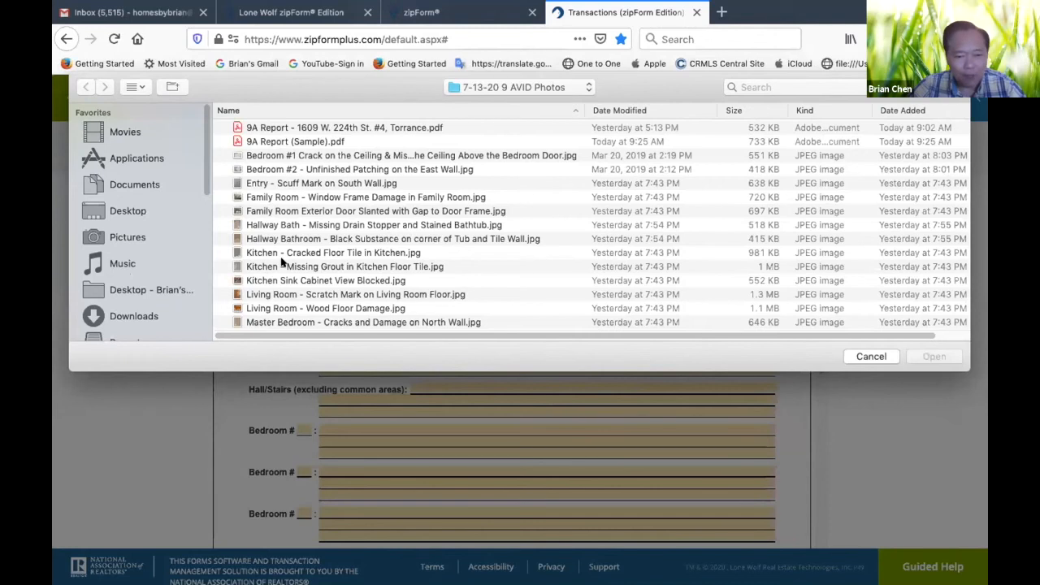
pyautogui.click(311, 184)
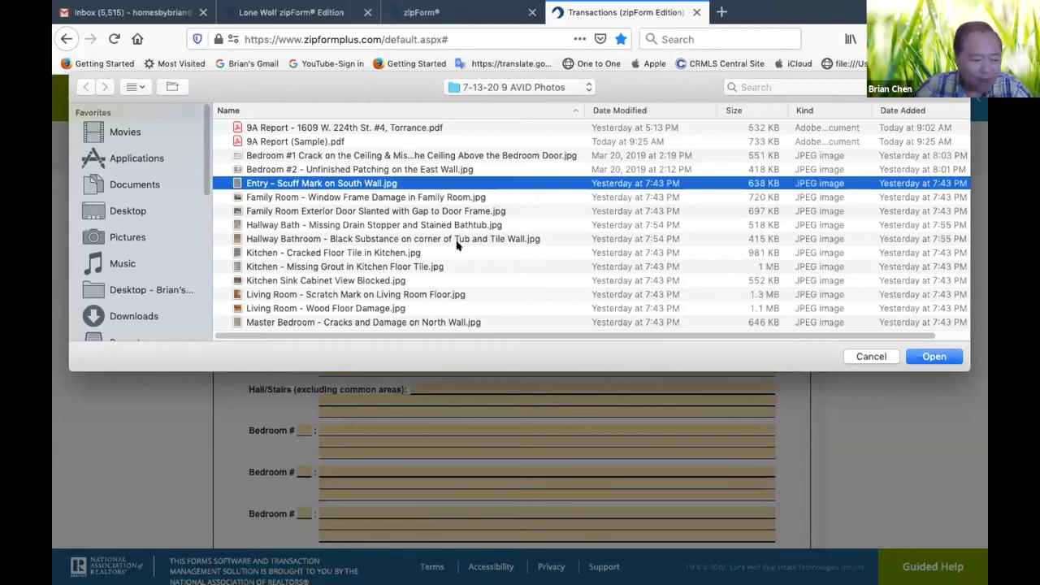
pyautogui.click(927, 358)
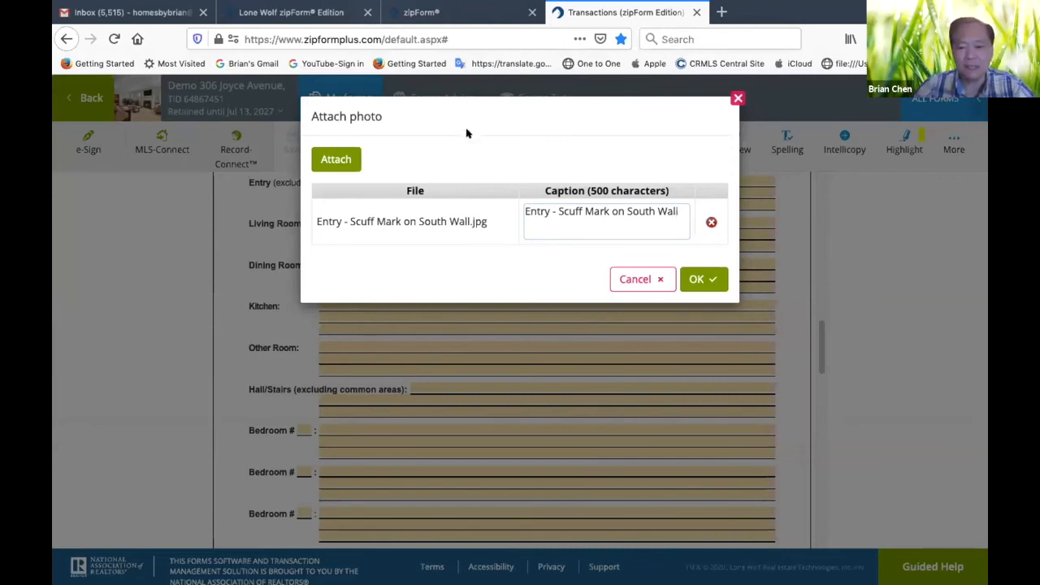
pyautogui.click(704, 280)
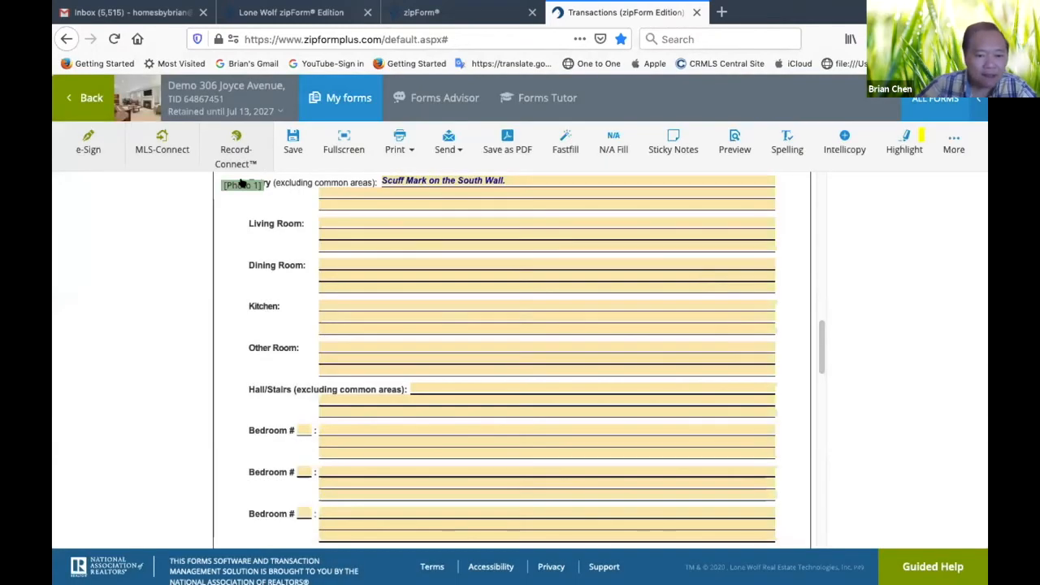
# Place the attached photo's marker directly after the scuff mark note on the Entry line
pyautogui.moveTo(234, 184); pyautogui.dragTo(337, 196)
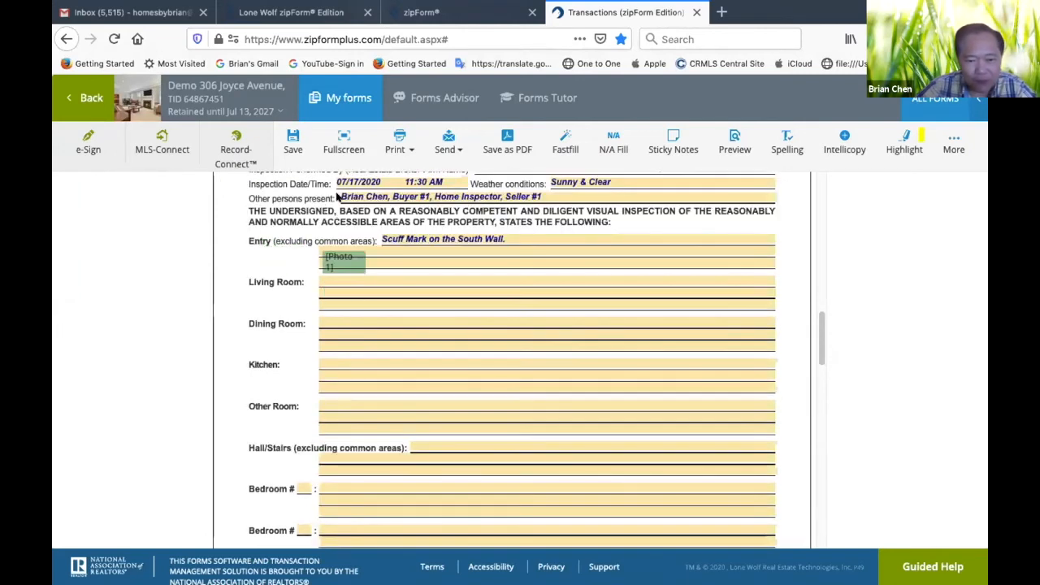
pyautogui.click(343, 268)
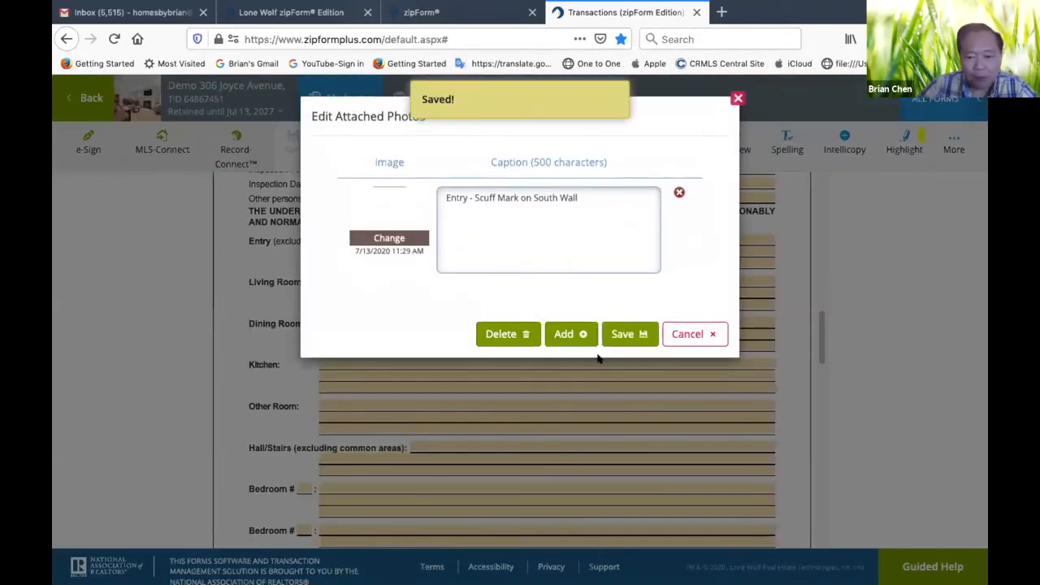
pyautogui.click(695, 334)
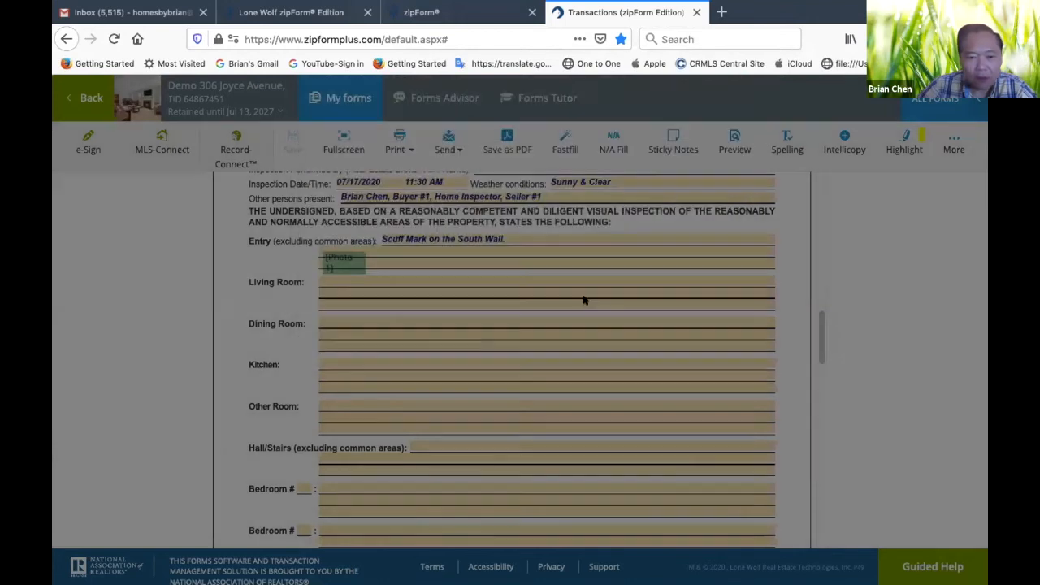
pyautogui.moveTo(345, 258); pyautogui.dragTo(527, 243)
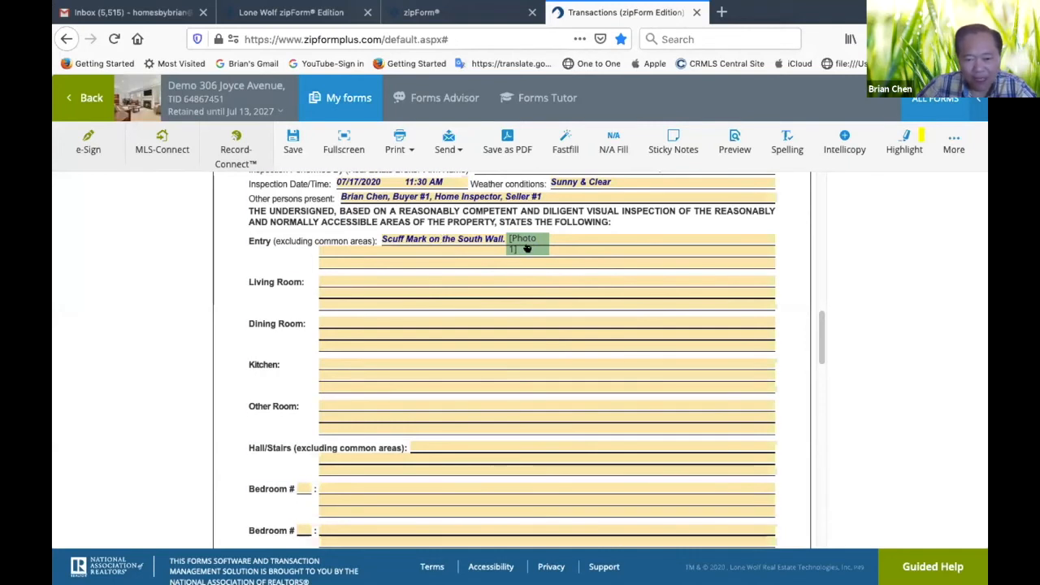
pyautogui.moveTo(523, 243)
pyautogui.mouseDown()
pyautogui.moveTo(411, 255)
pyautogui.moveTo(505, 263)
pyautogui.moveTo(526, 252)
pyautogui.moveTo(365, 248)
pyautogui.moveTo(534, 263)
pyautogui.moveTo(527, 243)
pyautogui.mouseUp()
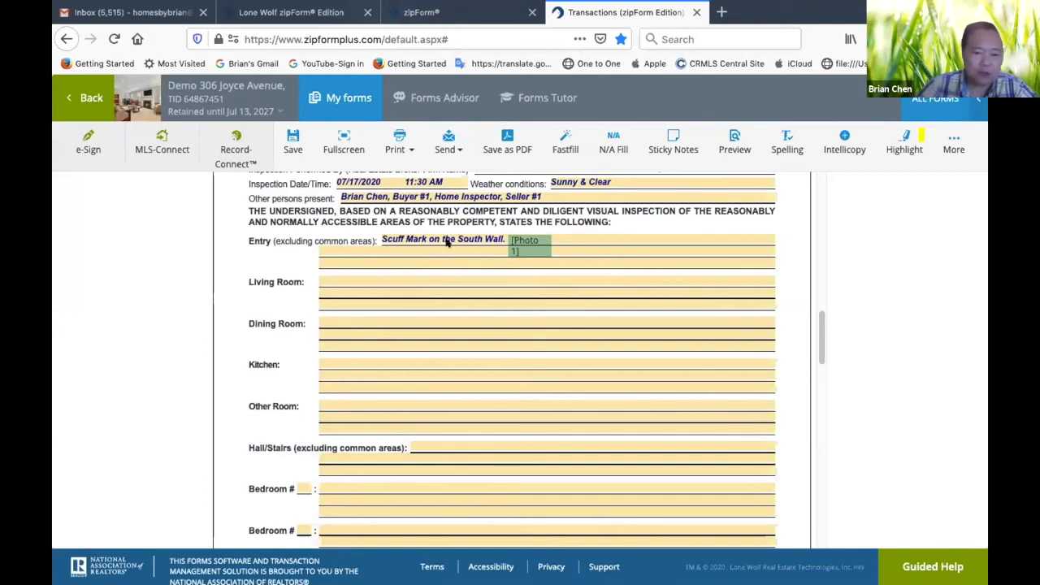
# Enter "Scratch mark on the wood floor. Wood Floor Damage" as the Living Room observation
pyautogui.click(388, 278)
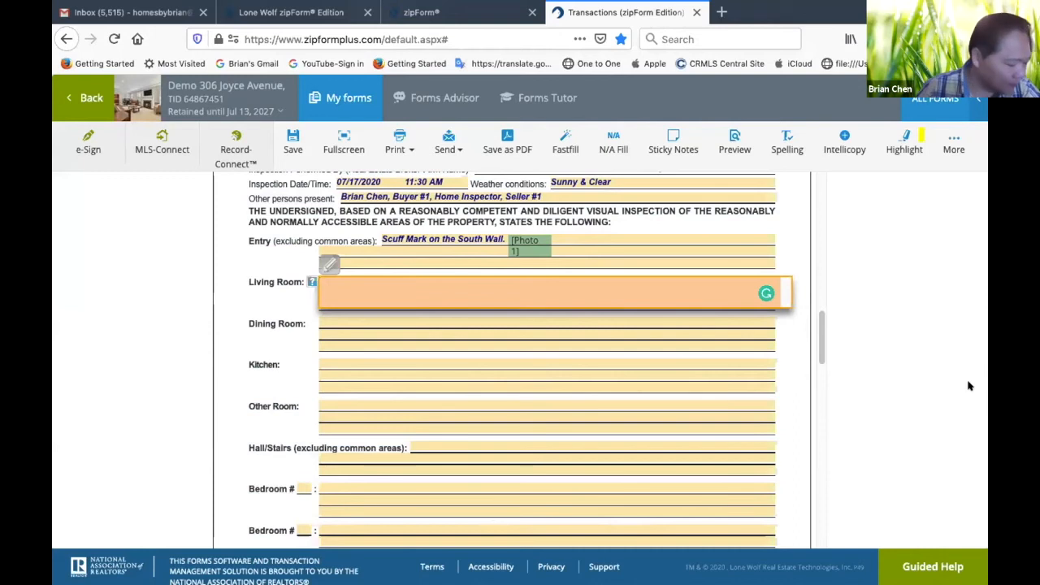
pyautogui.write('Sc')
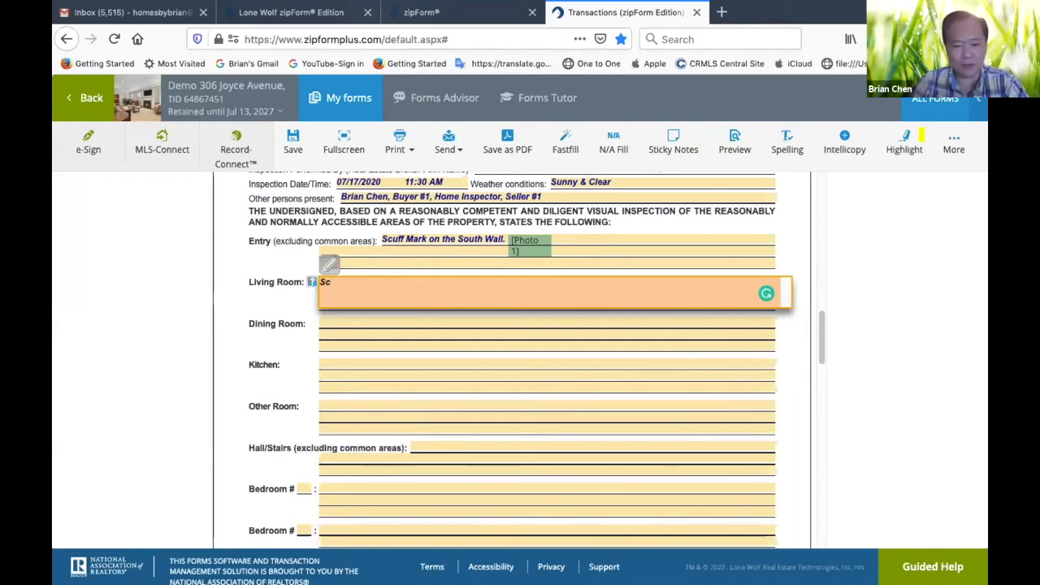
pyautogui.write('ratch')
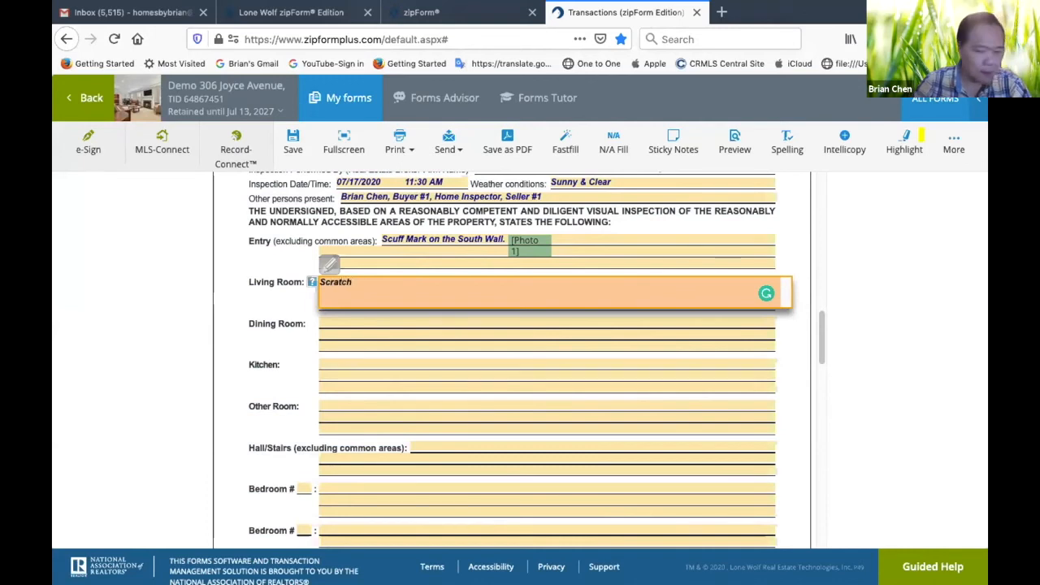
pyautogui.write(' mark')
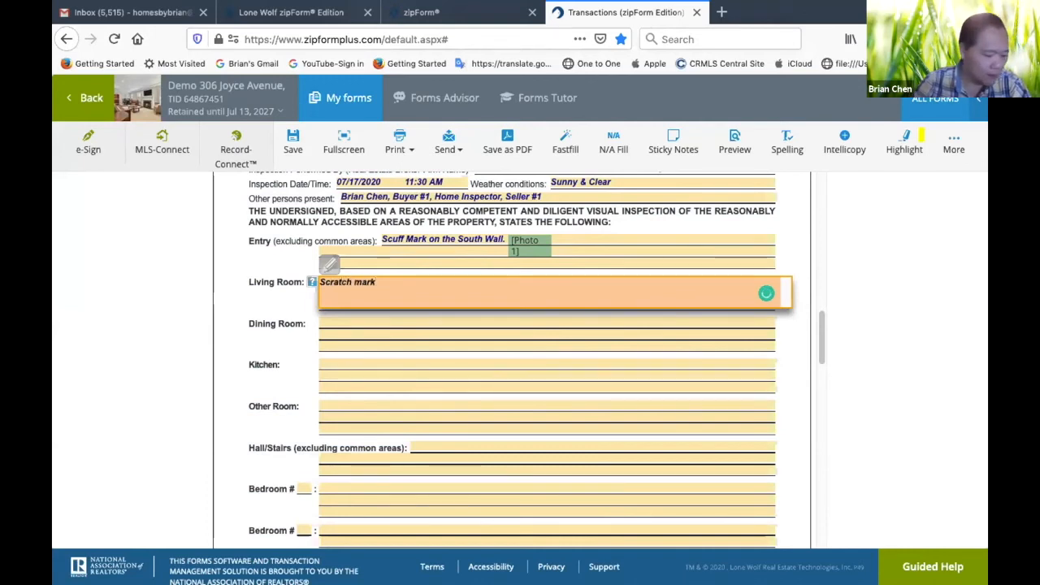
pyautogui.write(' on the wood floor.  Wood Flo')
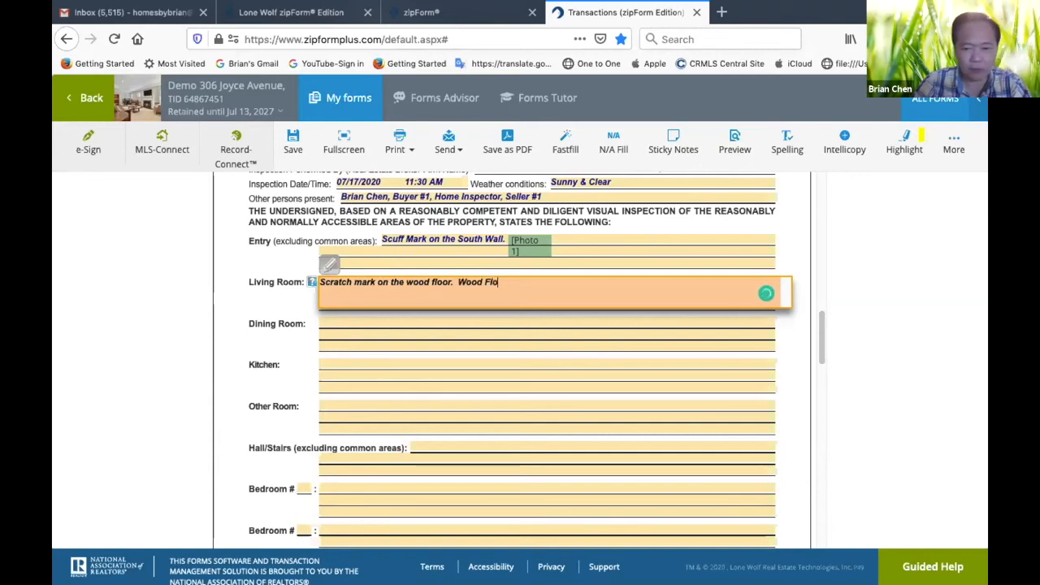
pyautogui.write('amage')
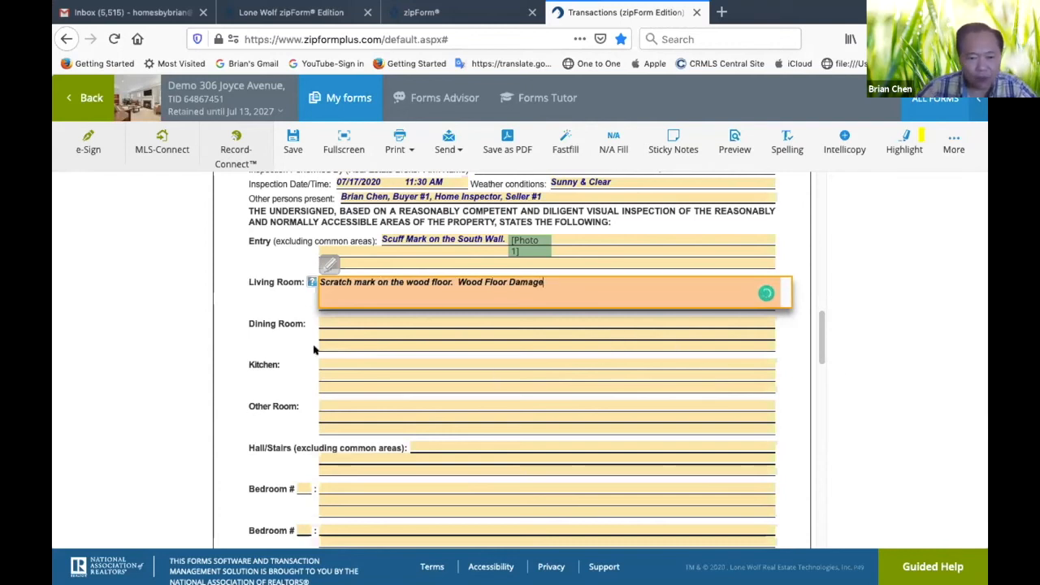
# Attach the photo "Living Room - Scratch Mark on Living Room Floor.jpg" with its default caption and place its marker below the Living Room scratch mark note
pyautogui.scroll(-5, 265, 309)
pyautogui.scroll(4, 269, 302)
pyautogui.scroll(-1, 265, 304)
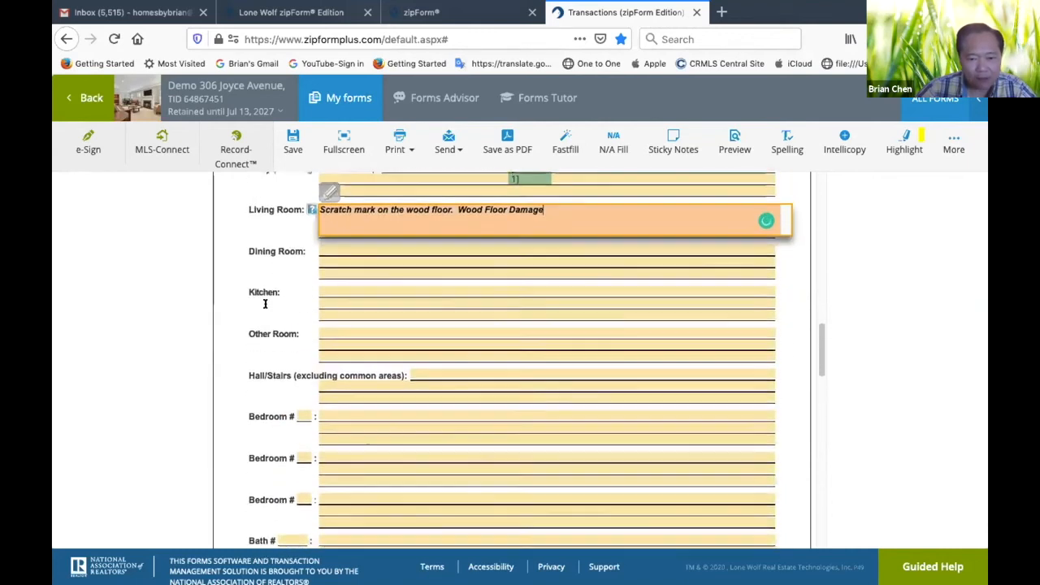
pyautogui.click(952, 151)
pyautogui.click(883, 239)
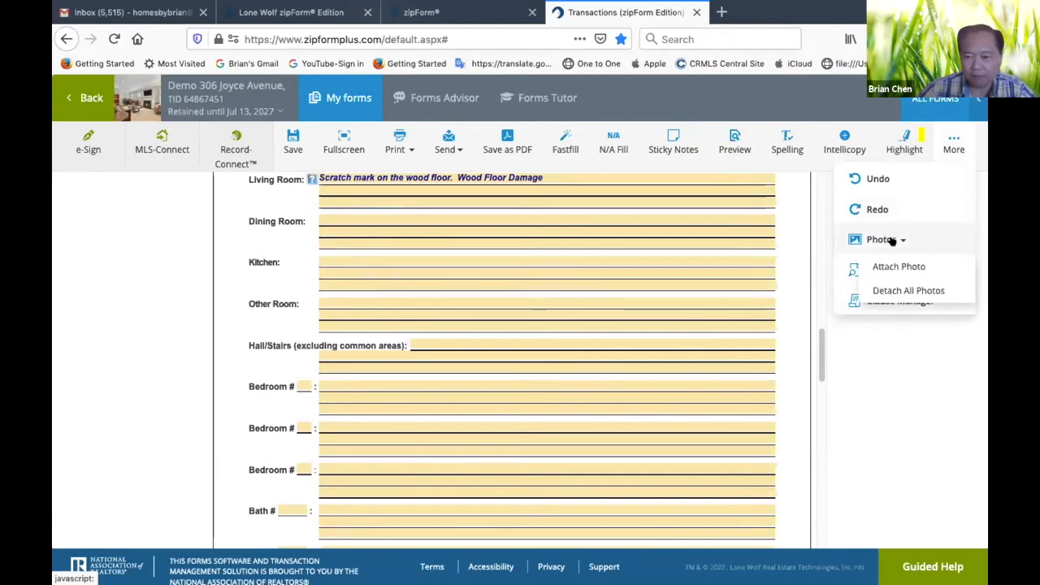
pyautogui.click(899, 266)
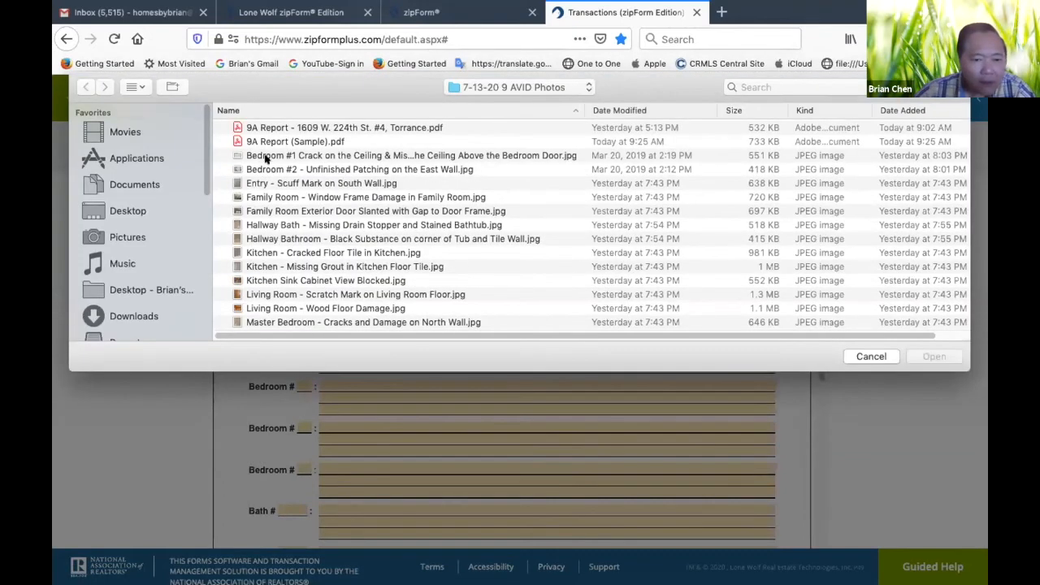
pyautogui.click(325, 294)
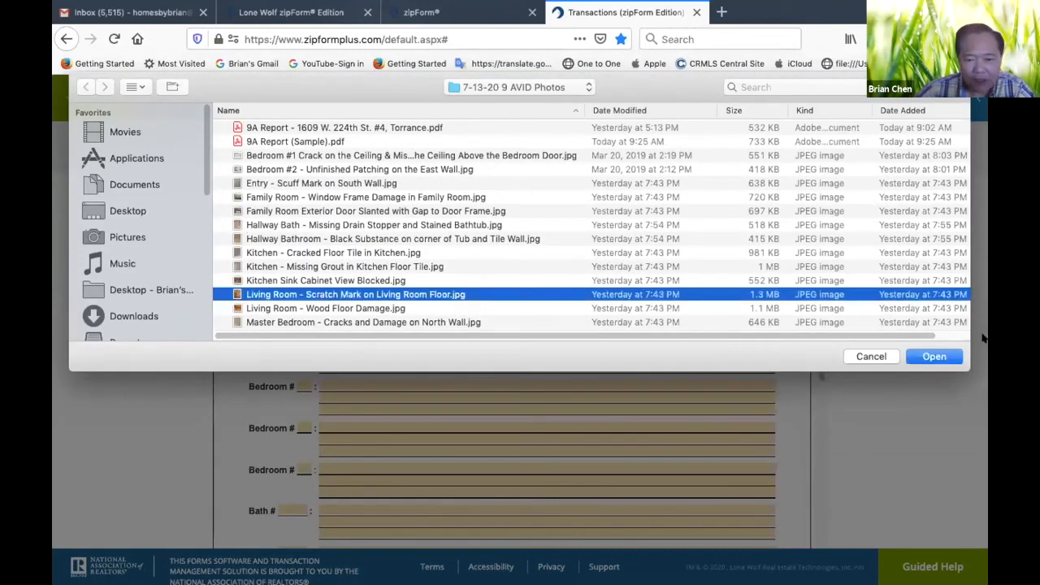
pyautogui.click(934, 357)
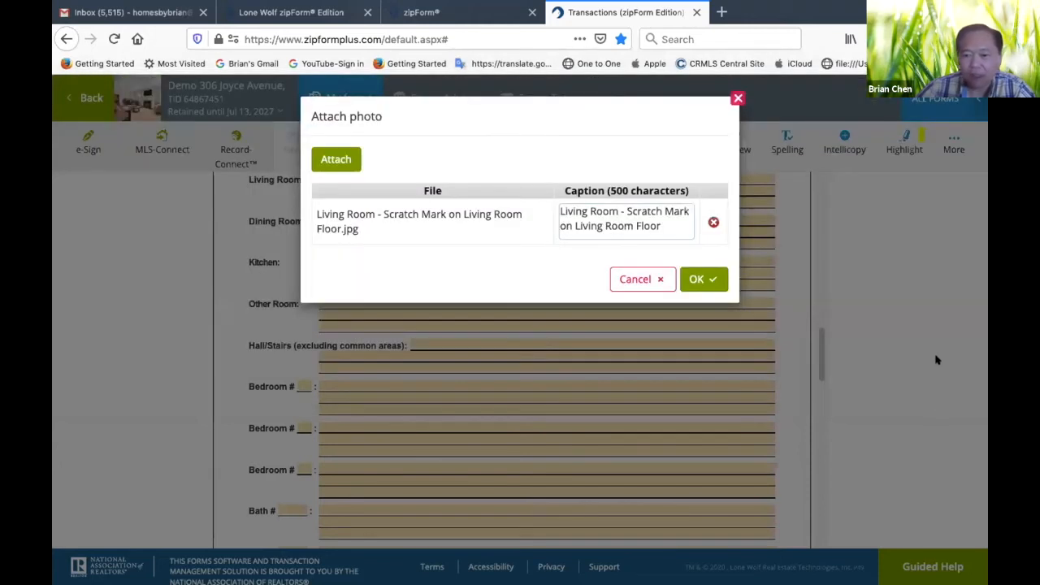
pyautogui.click(703, 280)
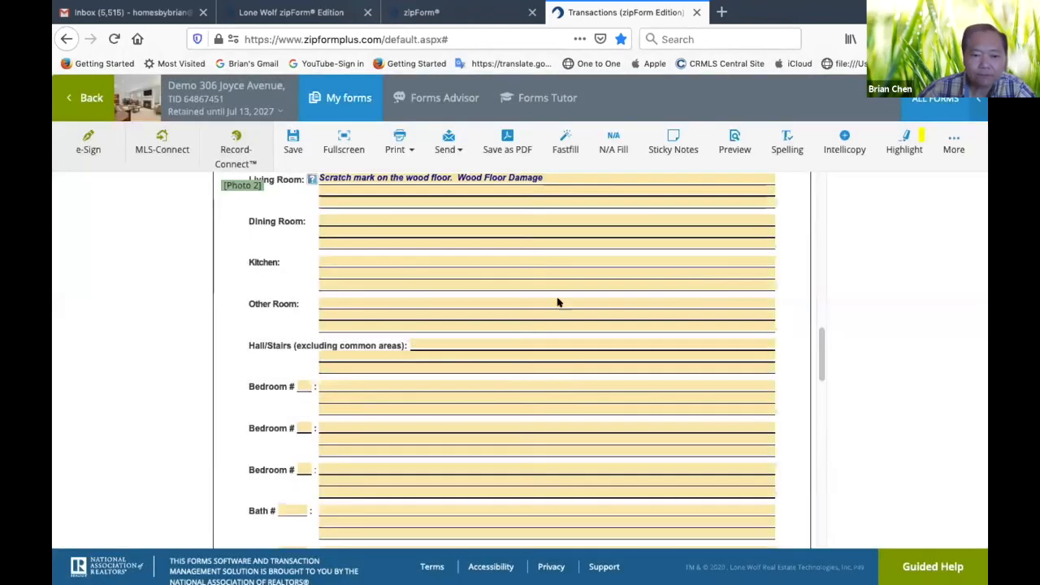
pyautogui.moveTo(240, 185); pyautogui.dragTo(337, 191)
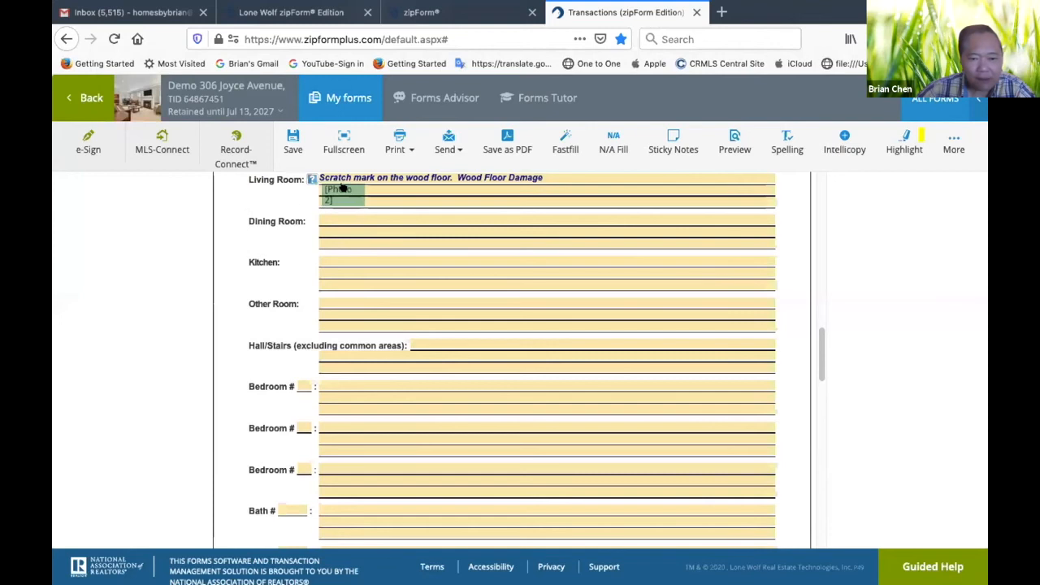
# Attach the photo "Living Room - Wood Floor Damage.jpg" and place its marker below the "Wood Floor Damage" note in the Living Room section
pyautogui.click(954, 140)
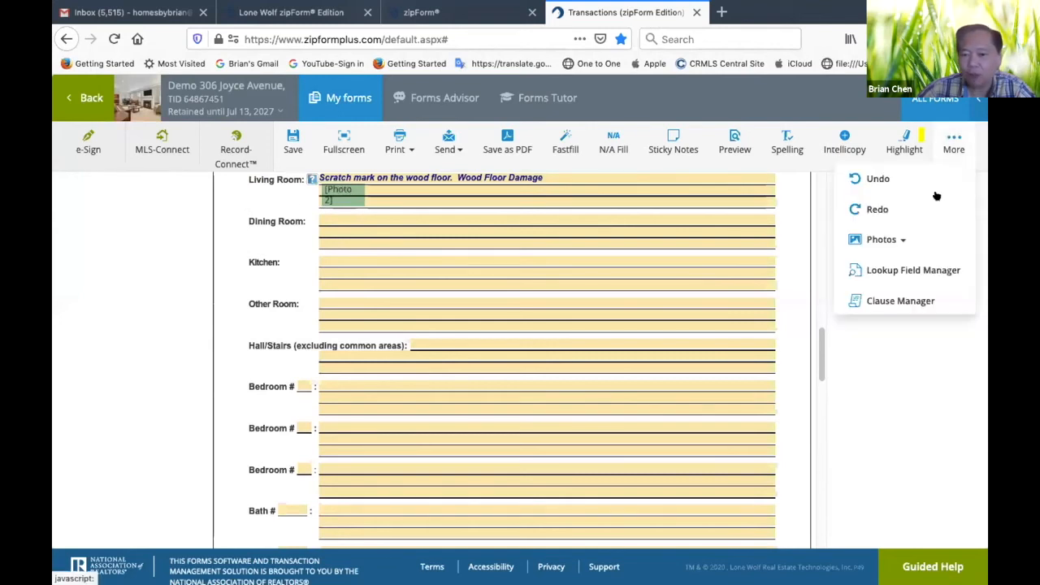
pyautogui.click(895, 241)
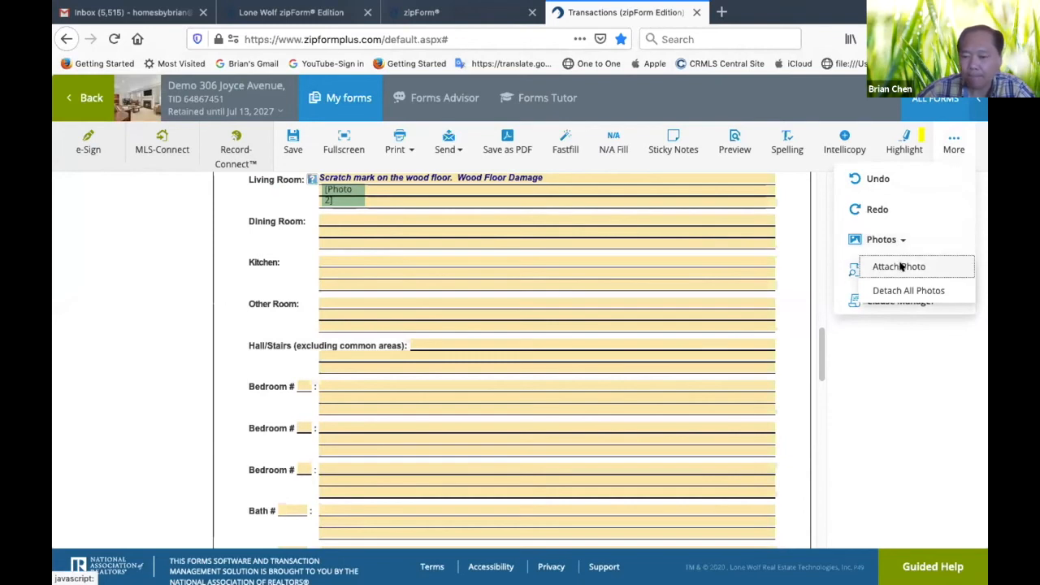
pyautogui.click(896, 267)
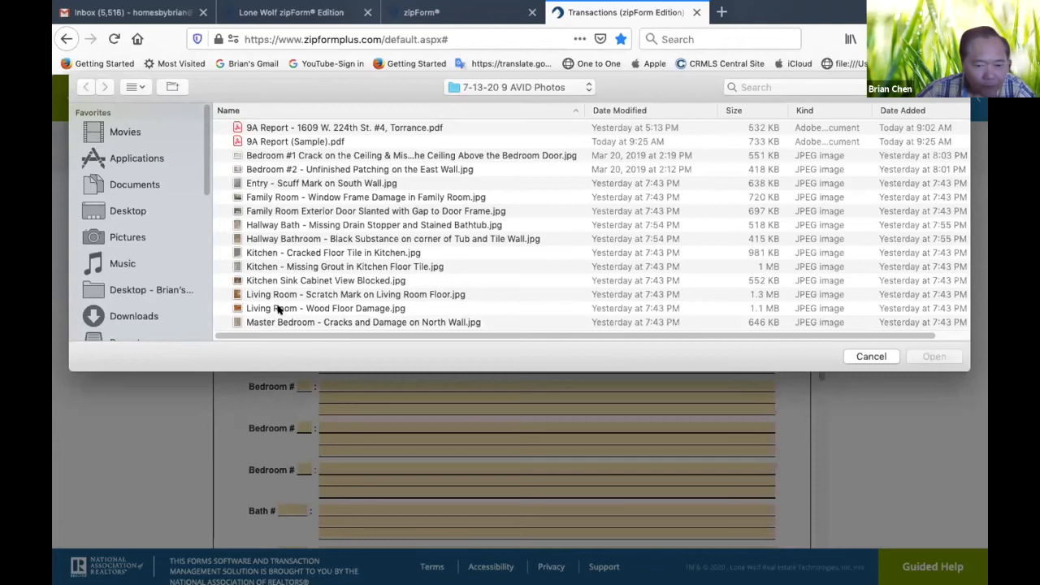
pyautogui.click(277, 309)
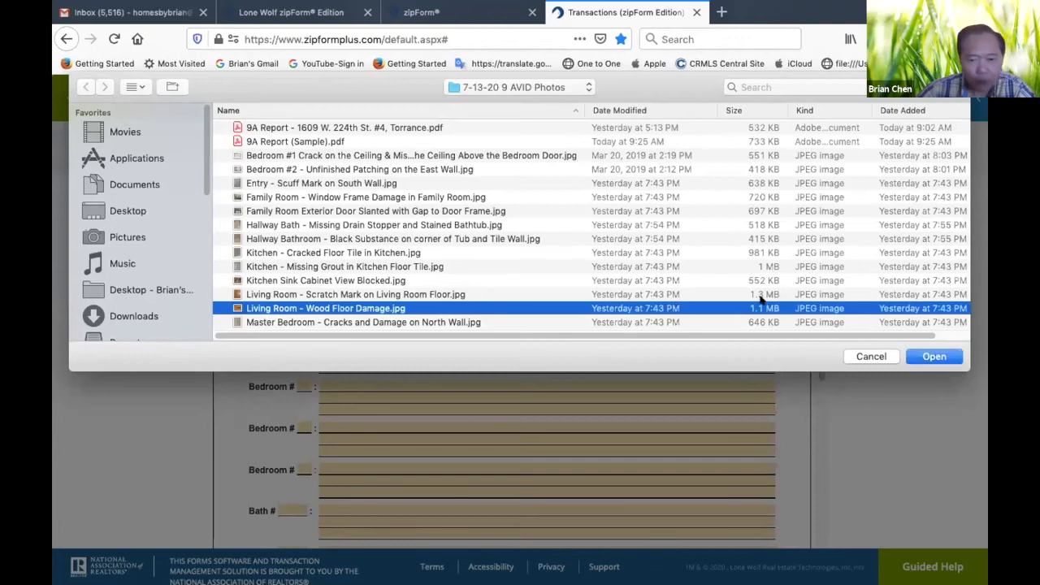
pyautogui.click(932, 356)
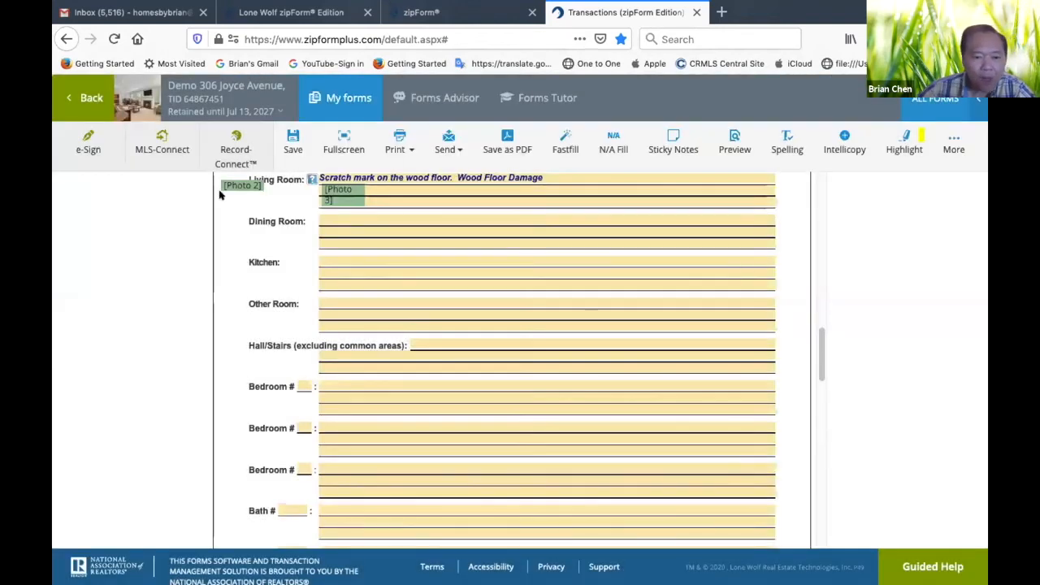
pyautogui.moveTo(231, 186); pyautogui.dragTo(404, 200)
pyautogui.moveTo(493, 194); pyautogui.dragTo(497, 196)
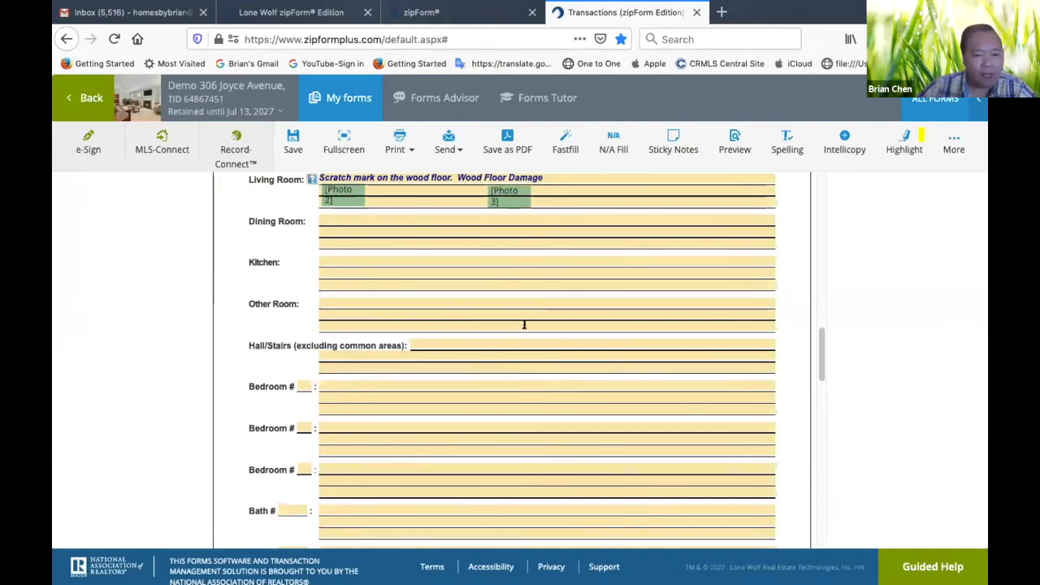
# Enter "No visual damages noted" as the Dining Room observation
pyautogui.click(411, 218)
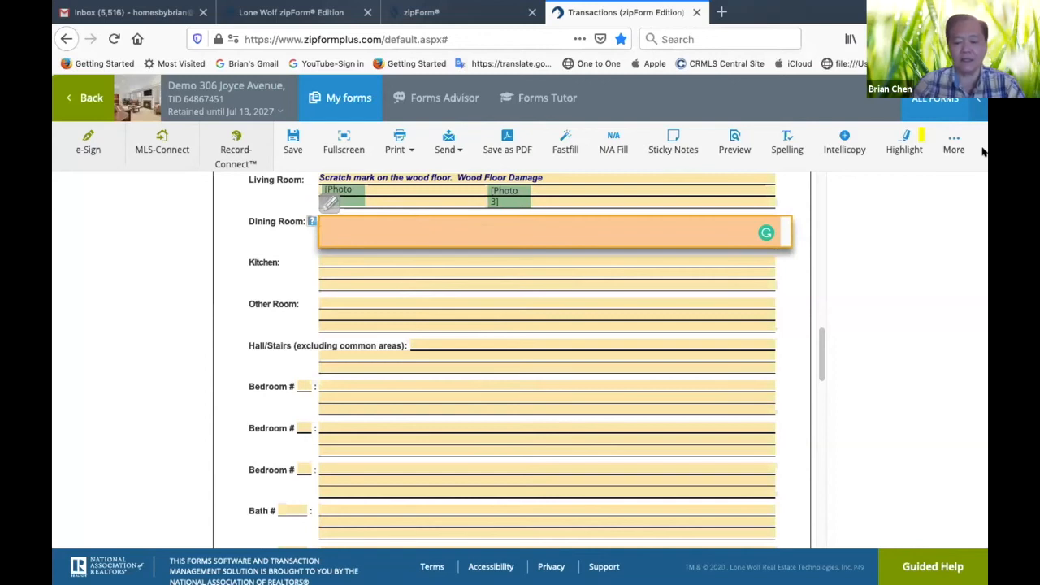
pyautogui.write('No visual')
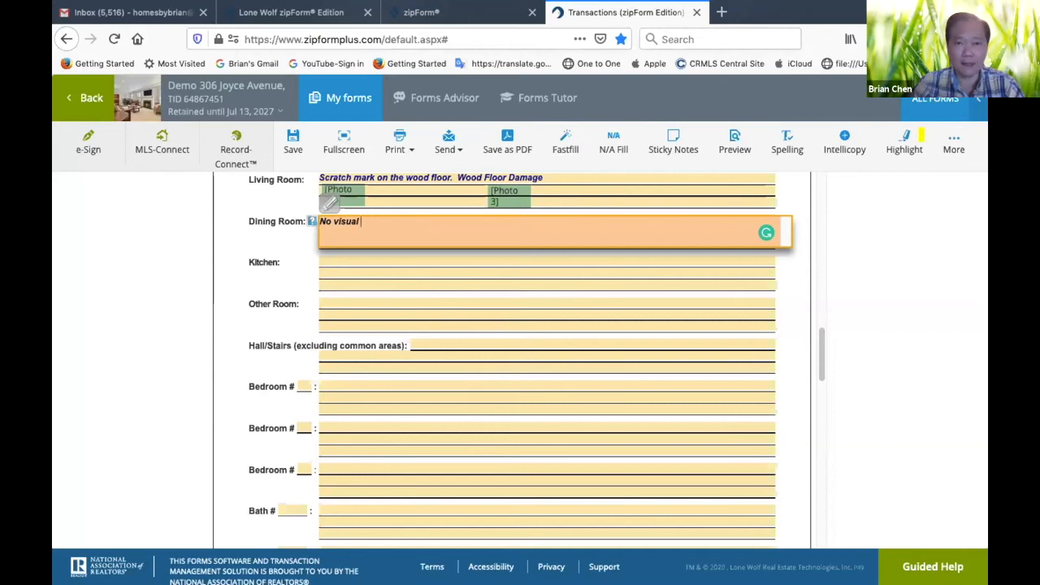
pyautogui.write(' damages noted')
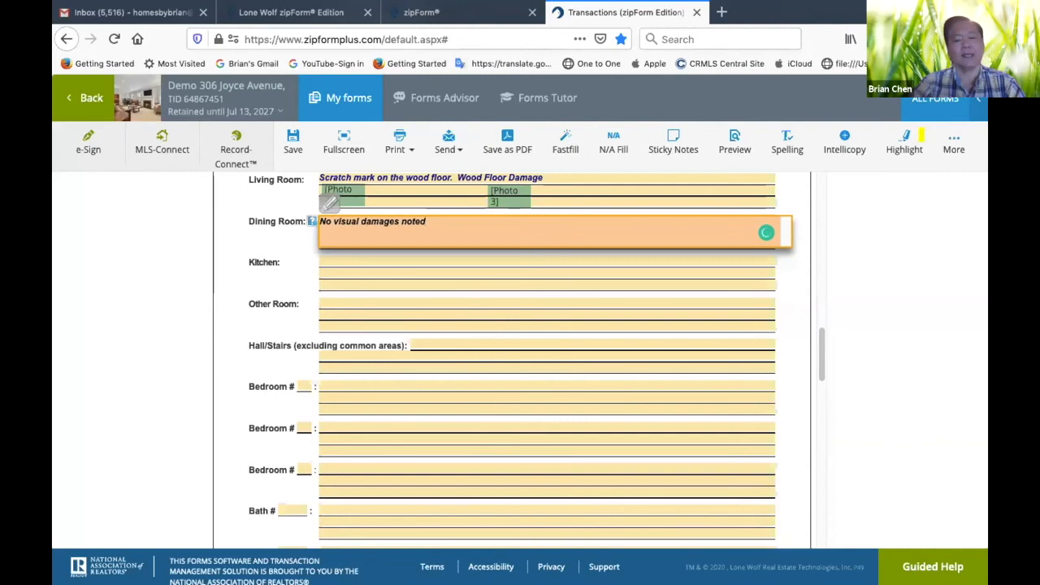
pyautogui.click(297, 243)
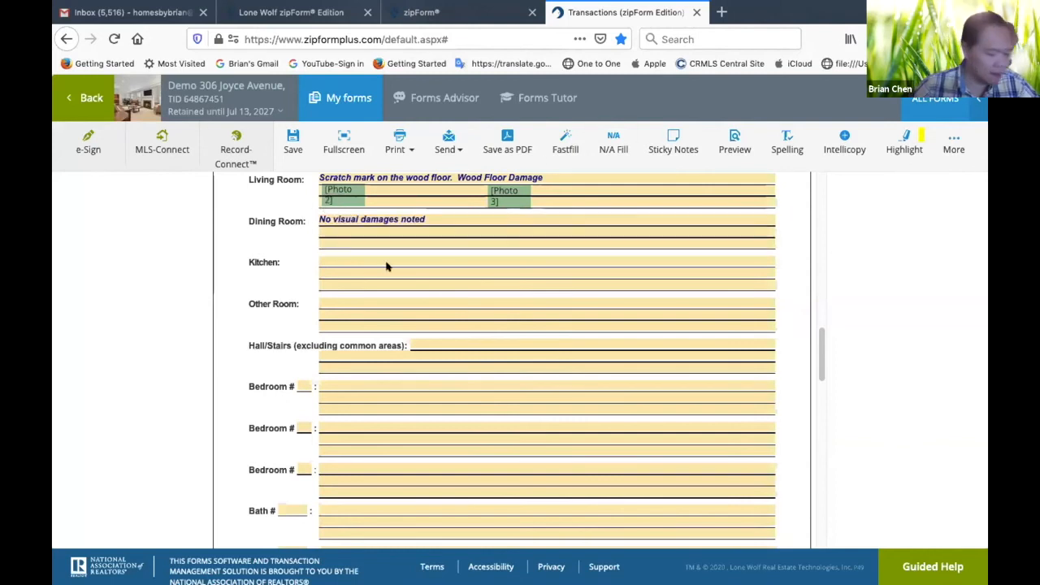
# Enter "Cracked Floor Tile, Kitchen Sink cabinet view blocked." as the Kitchen observation
pyautogui.click(473, 253)
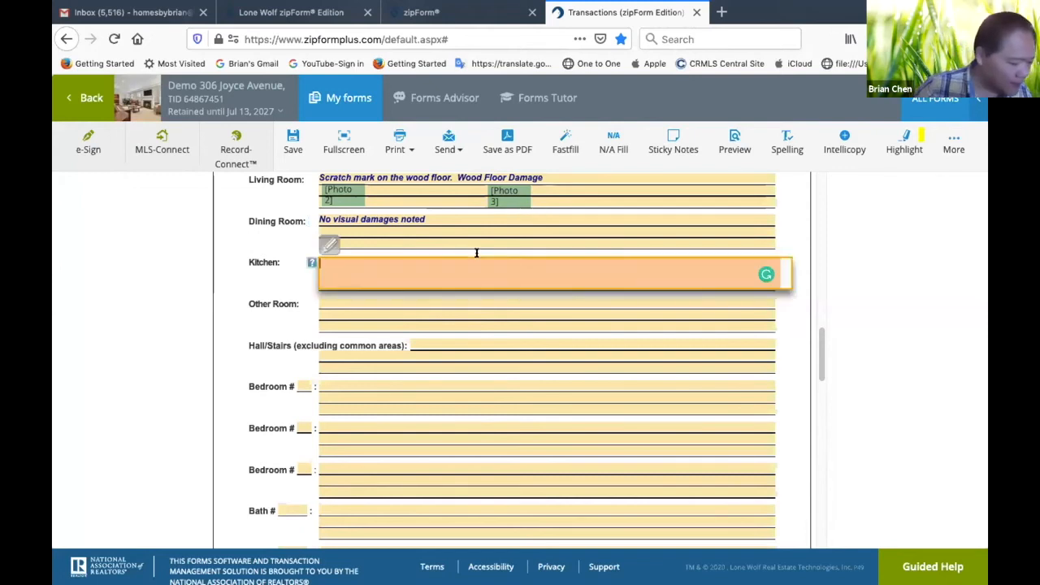
pyautogui.write('Cracked Floor Tile')
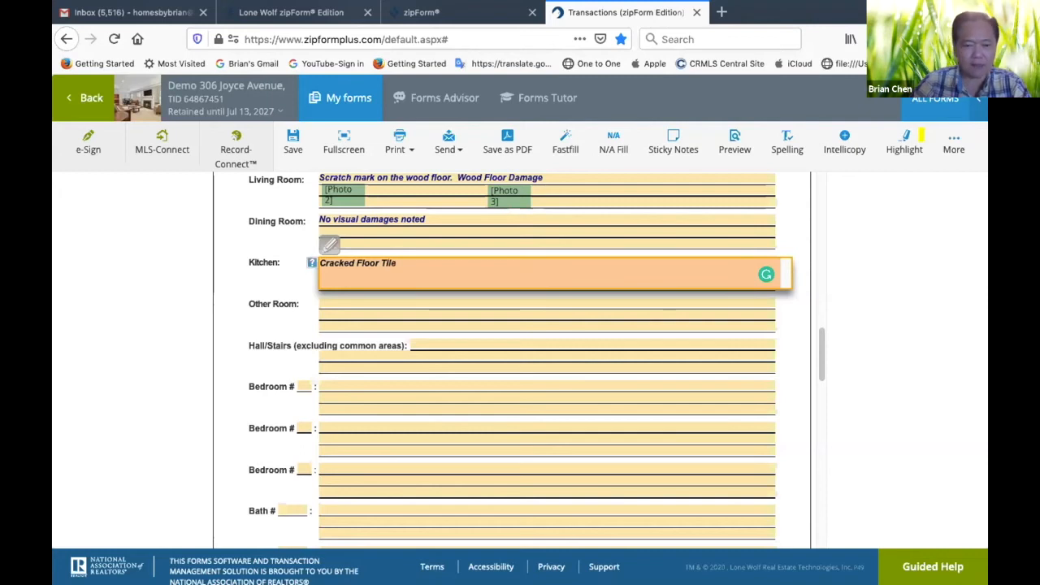
pyautogui.write(',')
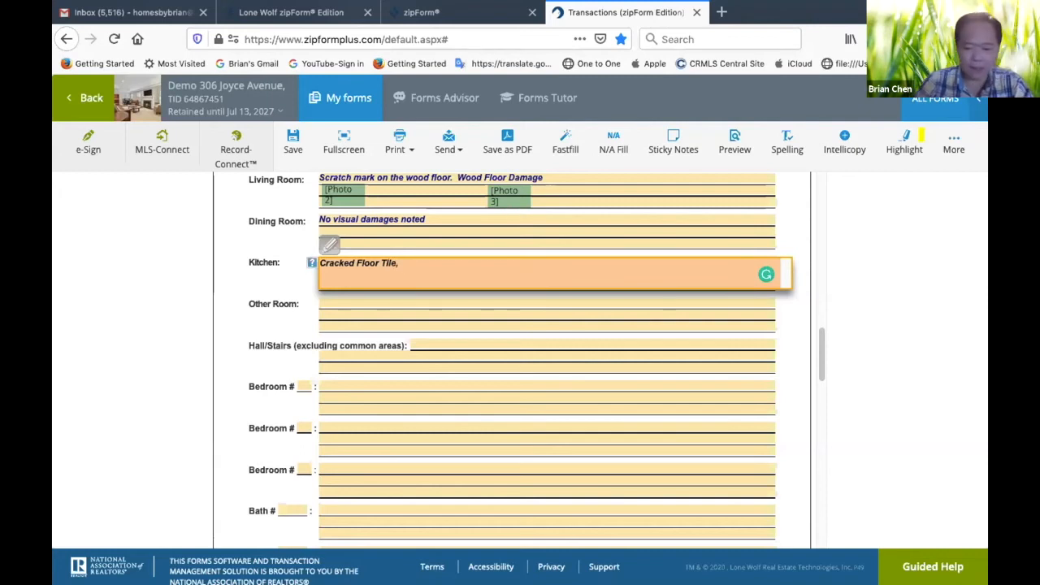
pyautogui.write('  Kitche')
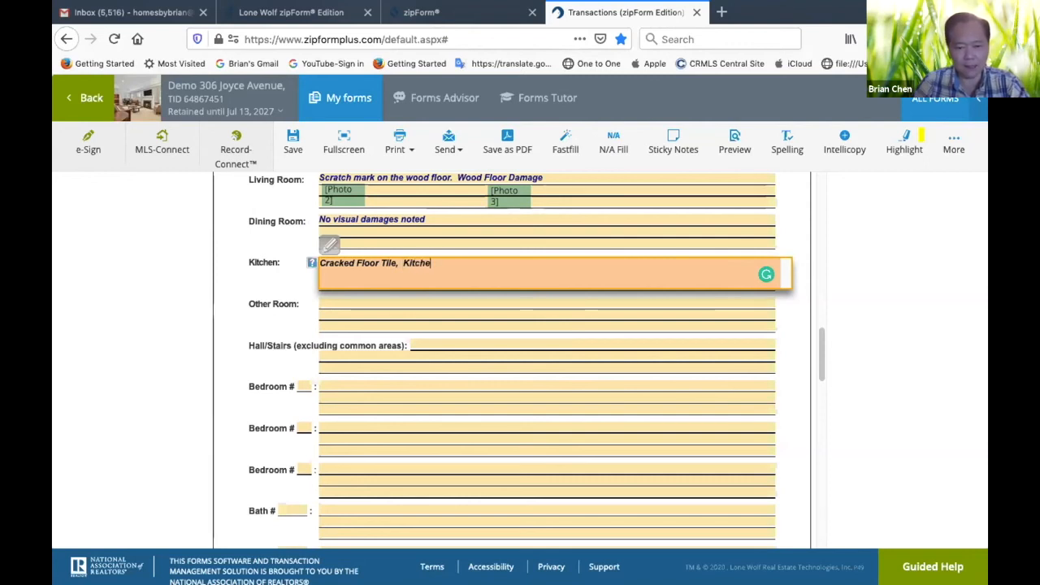
pyautogui.write('n Sink ')
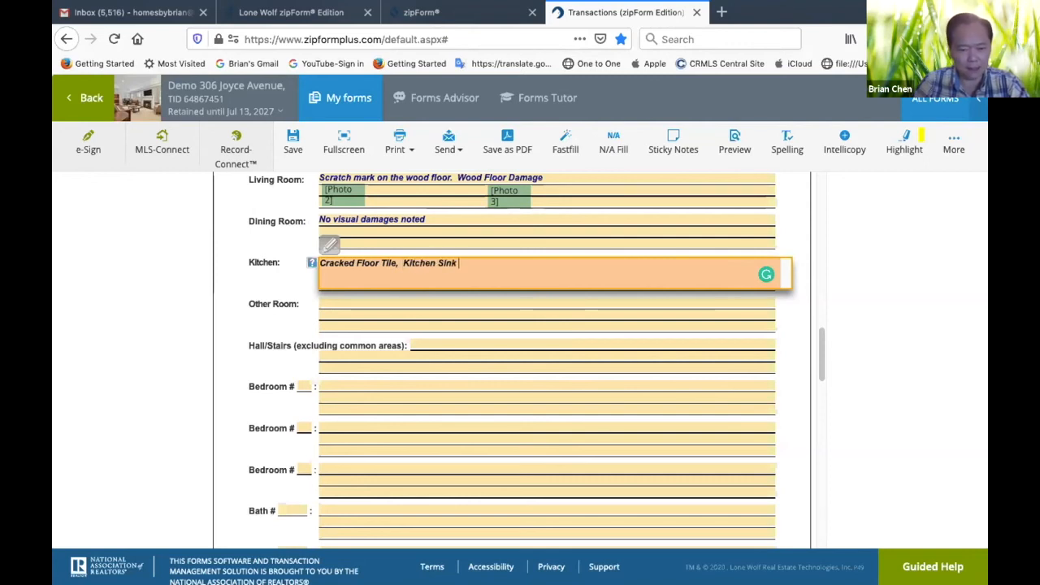
pyautogui.write('cab')
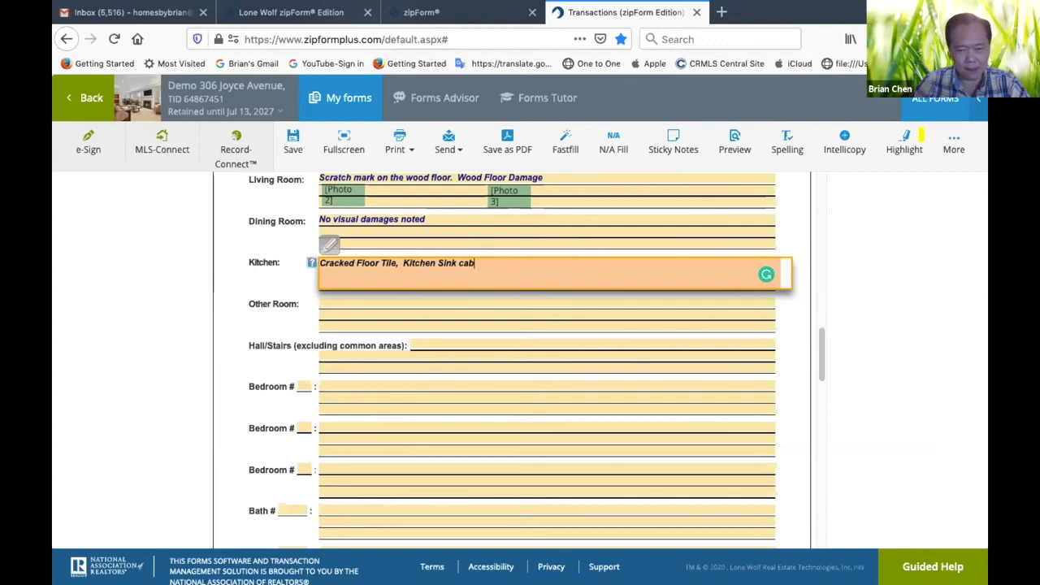
pyautogui.write('inet view')
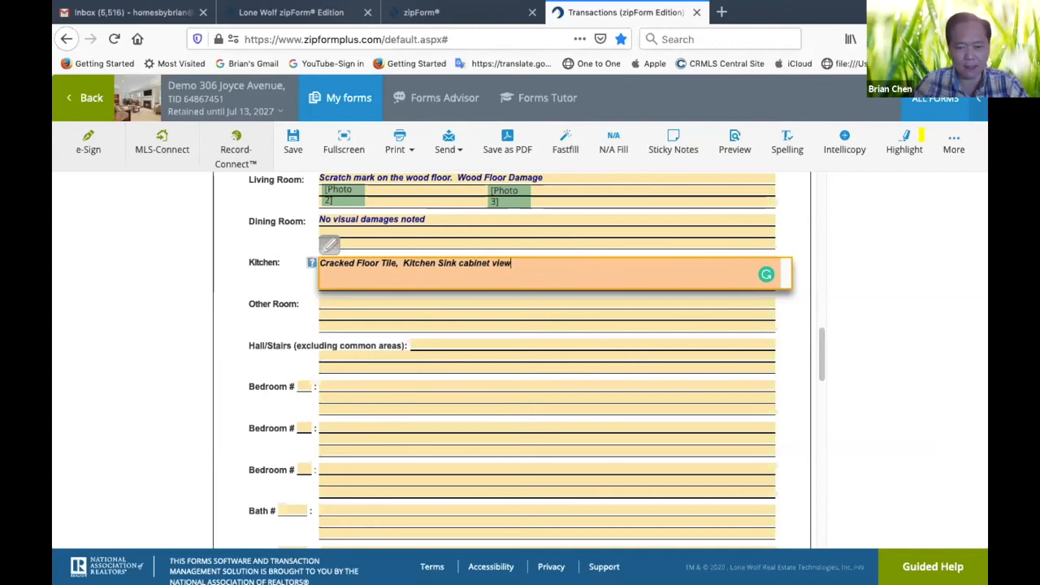
pyautogui.write(' block')
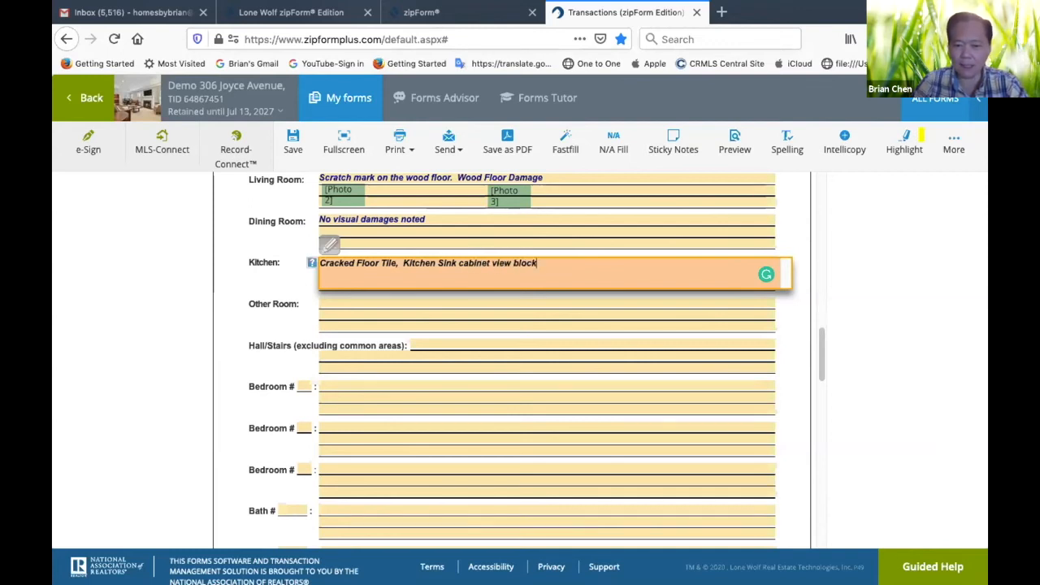
pyautogui.write('ed.')
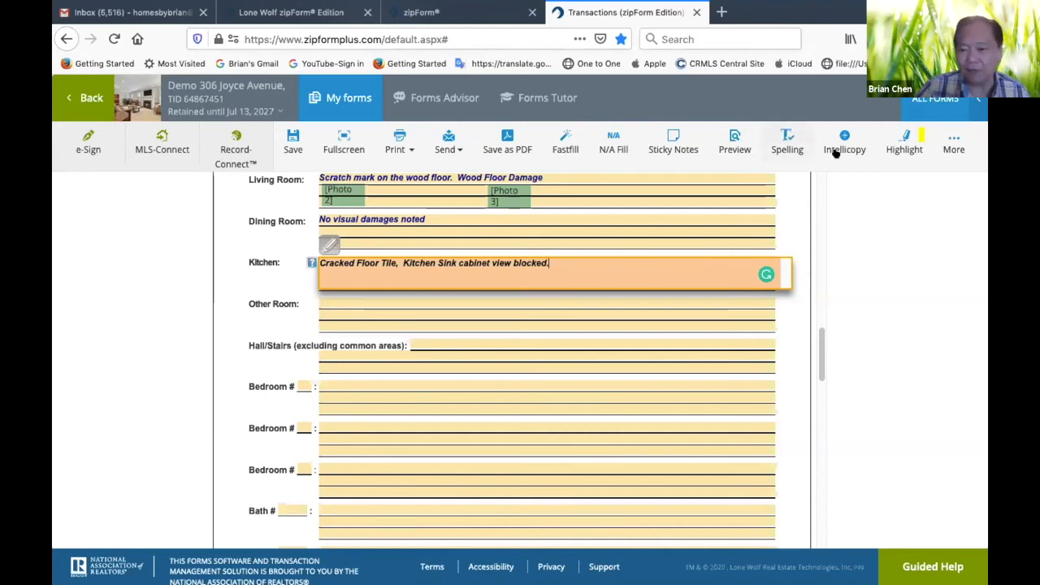
# Attach the photo "Kitchen - Missing Grout in Kitchen Floor Tile.jpg" and place its marker below the start of the Kitchen observation
pyautogui.click(953, 142)
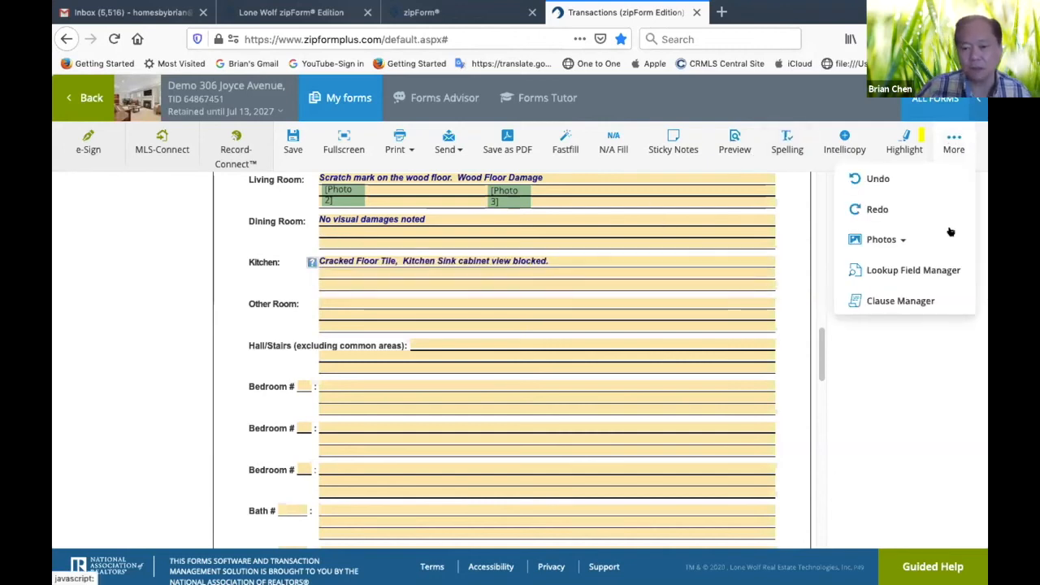
pyautogui.click(889, 241)
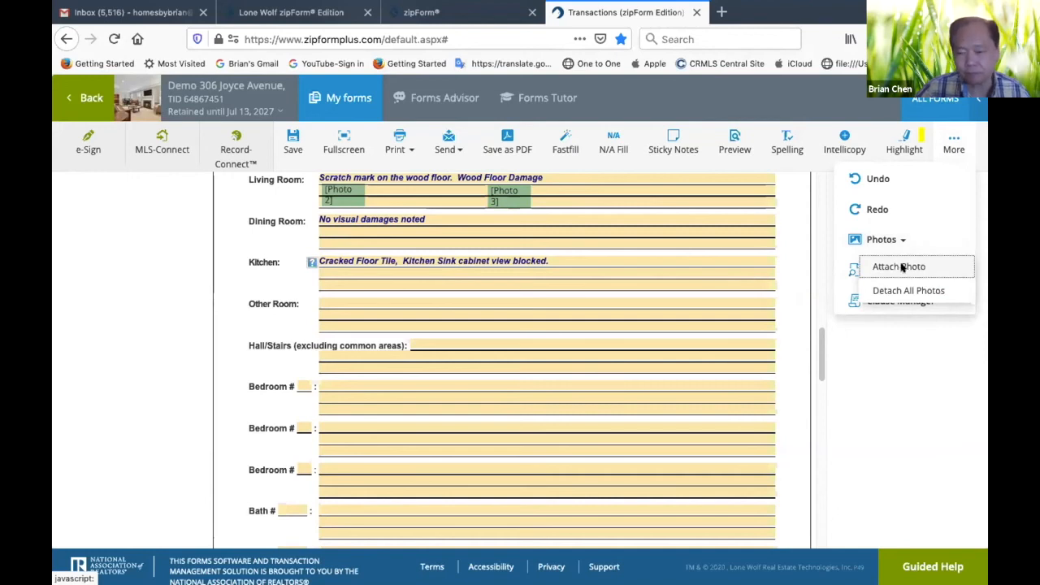
pyautogui.click(894, 267)
pyautogui.click(320, 156)
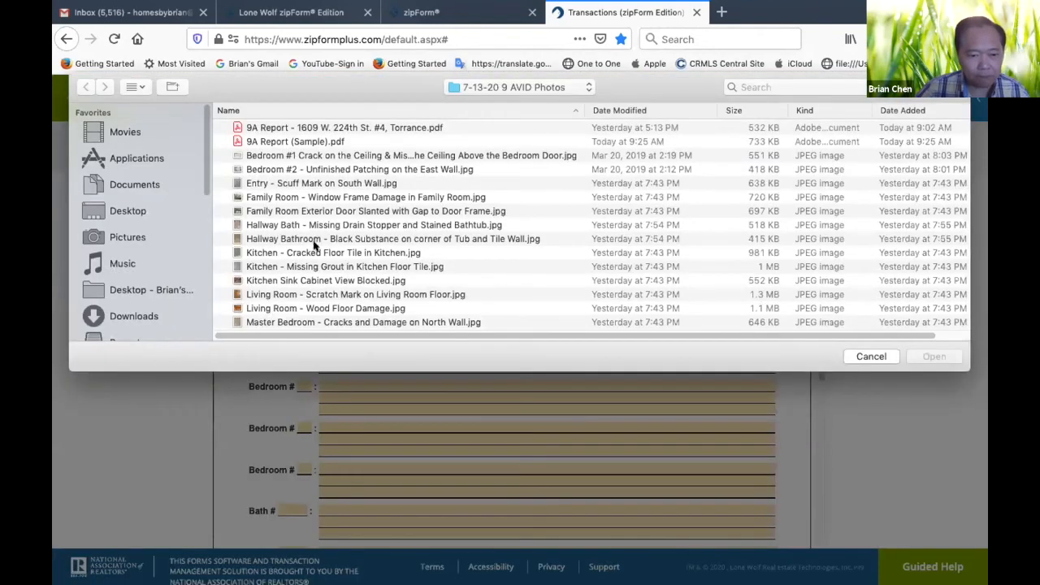
pyautogui.doubleClick(289, 268)
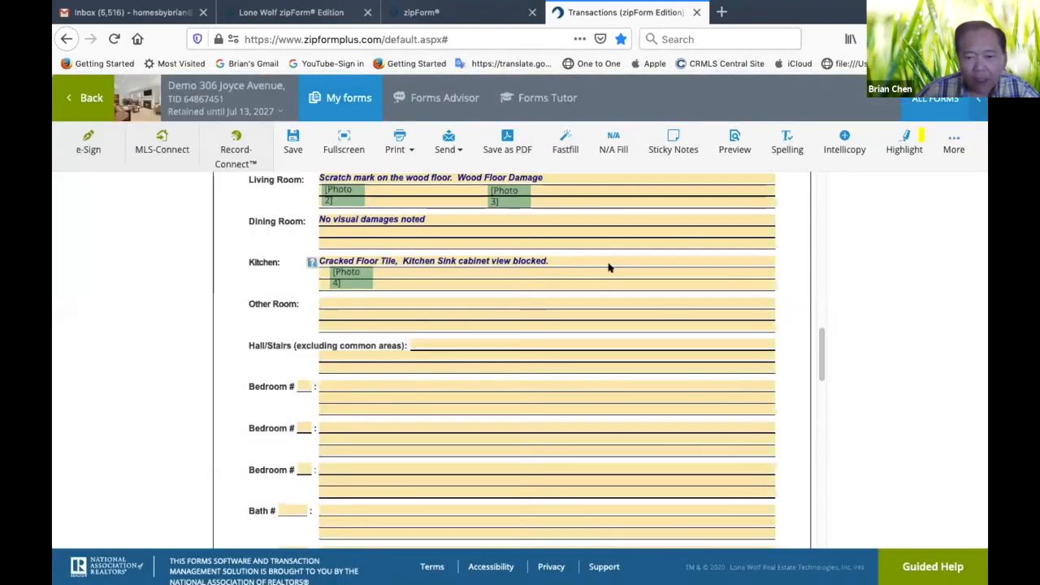
# Add "Missing Grout." to the end of the Kitchen observation
pyautogui.write('Missing ')
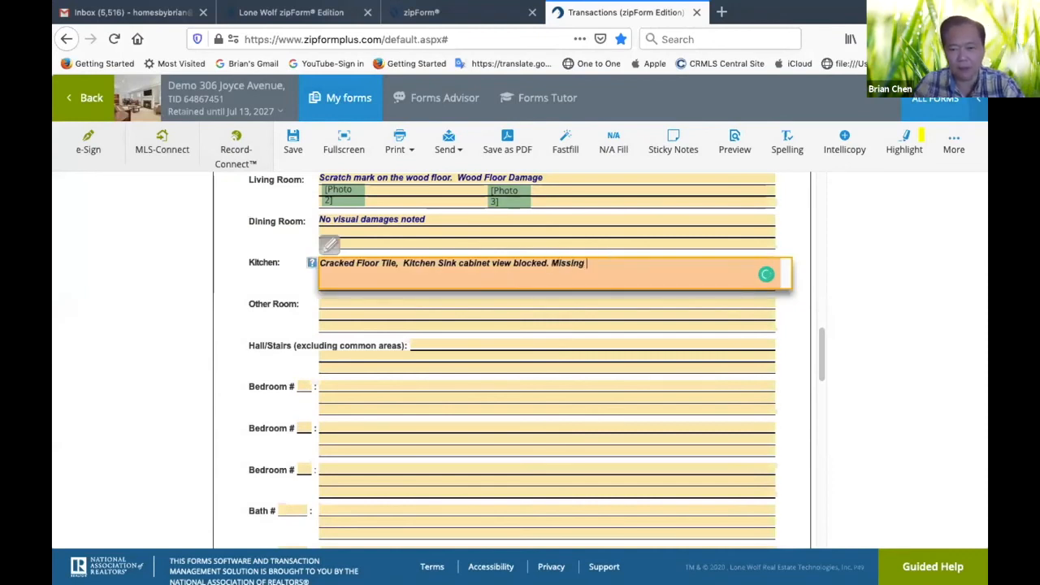
pyautogui.write('Grou')
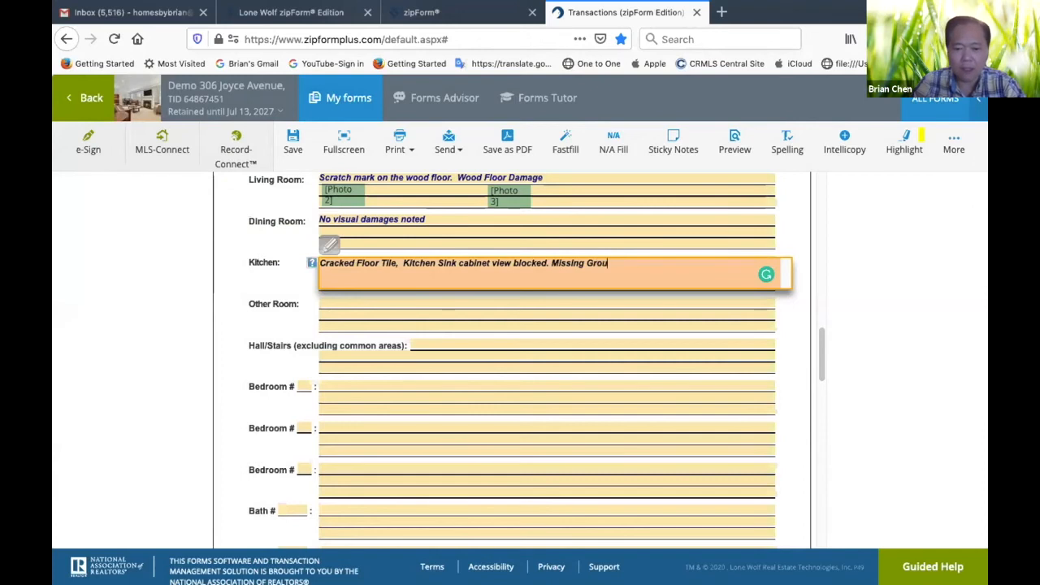
pyautogui.write('t.')
pyautogui.click(687, 323)
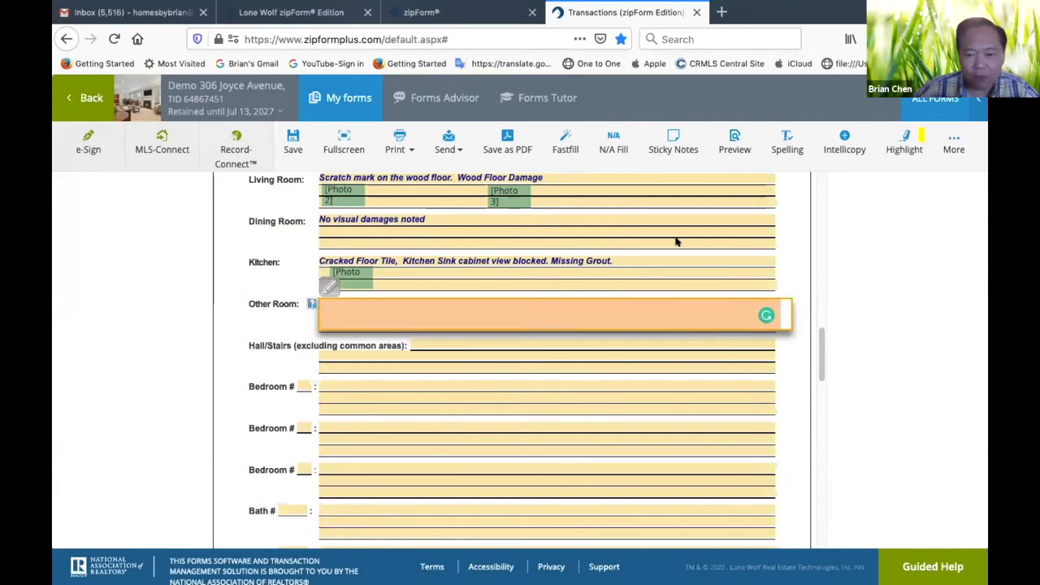
pyautogui.click(794, 242)
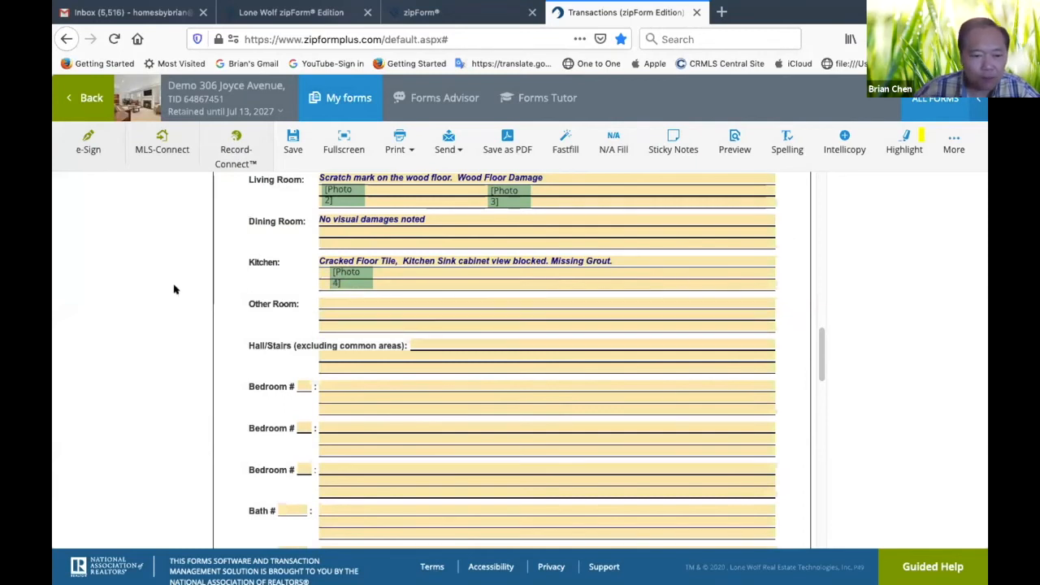
pyautogui.scroll(-4, 281, 297)
pyautogui.scroll(1, 282, 300)
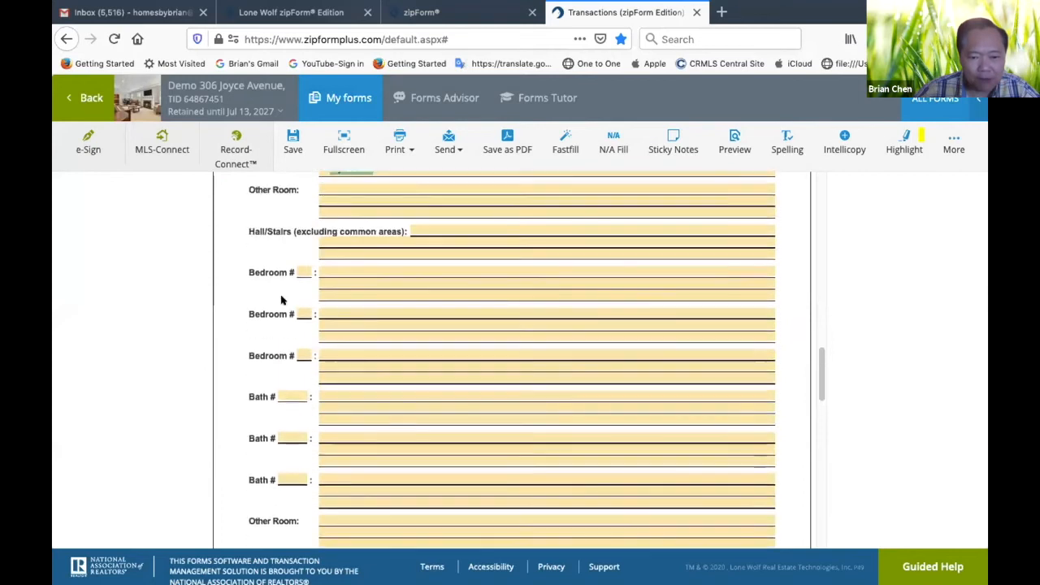
# Attach two more inspection photos and place their markers below the Kitchen observation, in line with the existing photo marker
pyautogui.scroll(1, 281, 299)
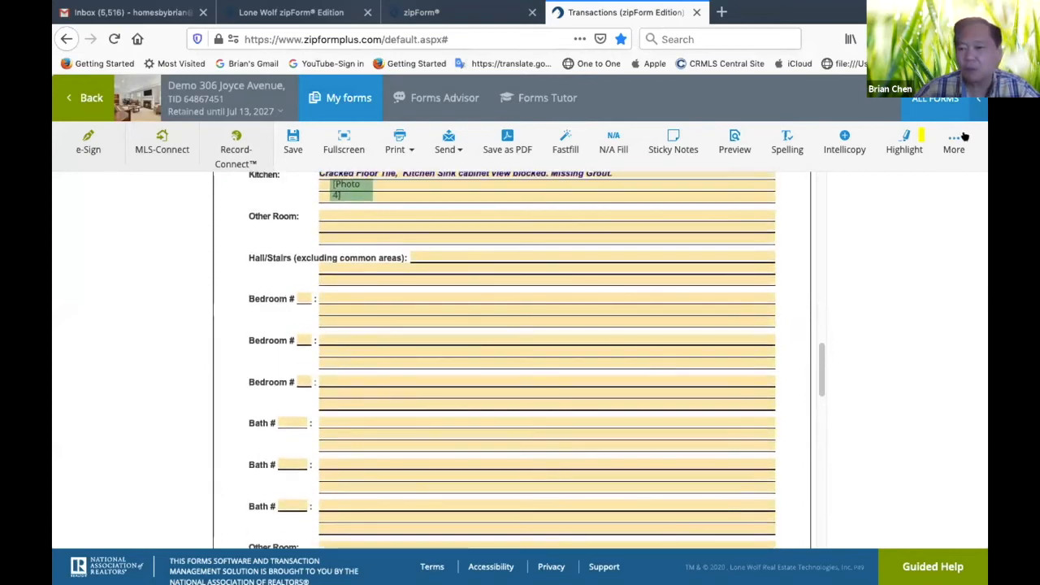
pyautogui.click(953, 140)
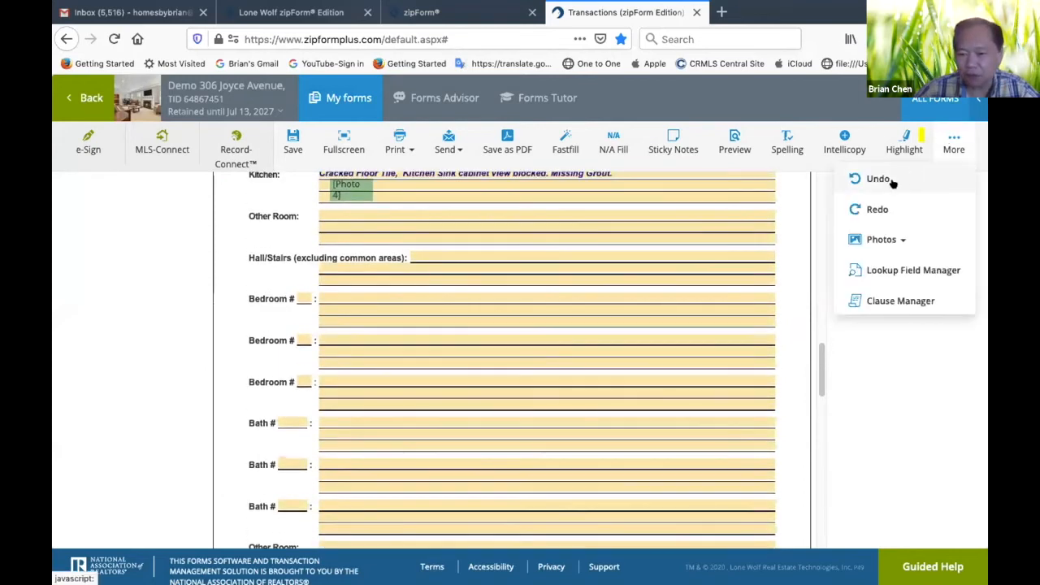
pyautogui.click(903, 239)
pyautogui.click(885, 266)
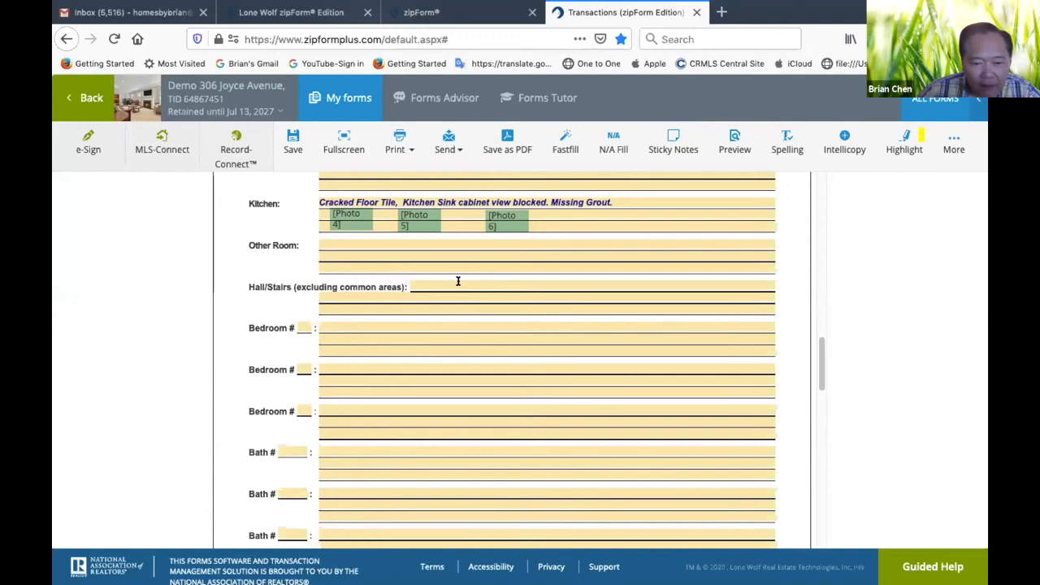
# Number the first Bedroom entry 1 and enter "Master Bedroom: No visual defects noted" as its observation
pyautogui.click(304, 325)
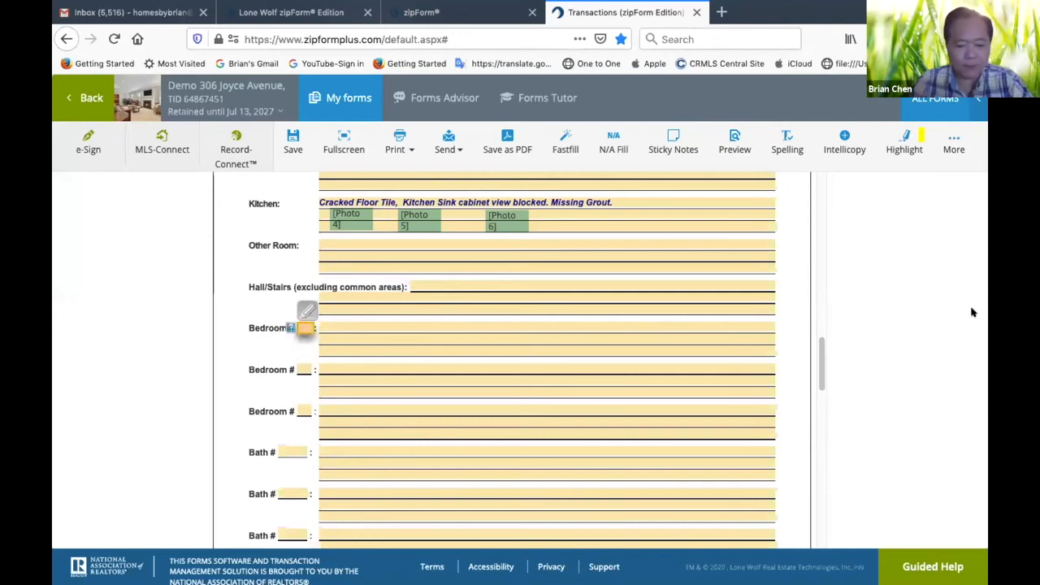
pyautogui.write('1')
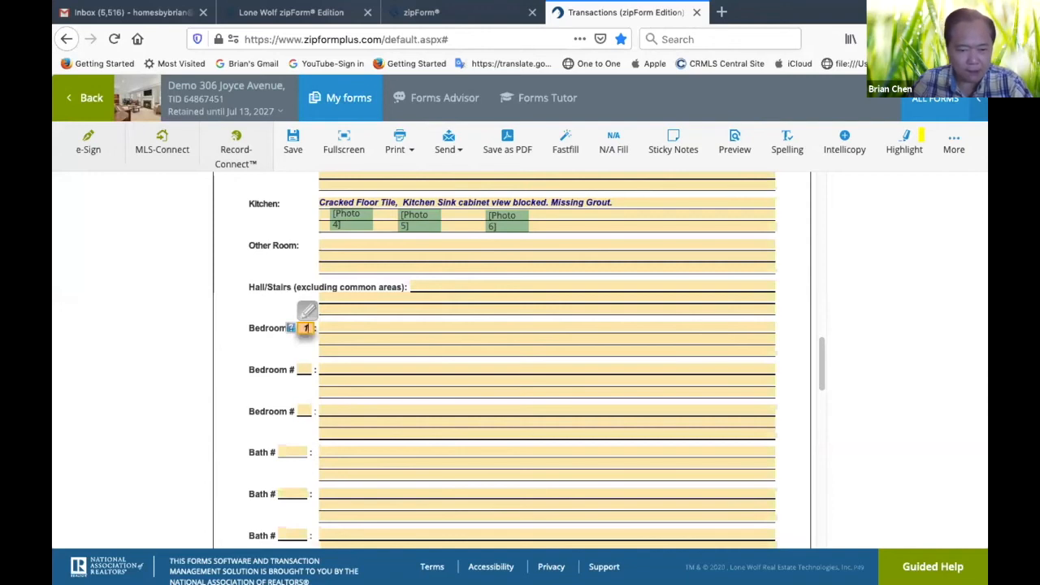
pyautogui.press('Tab')
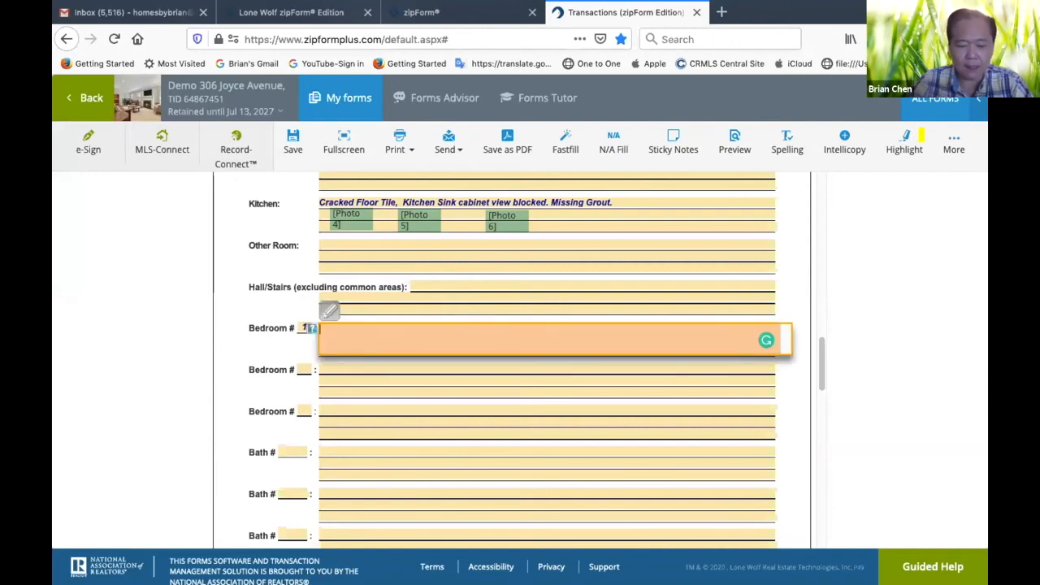
pyautogui.write('Master Bedroo')
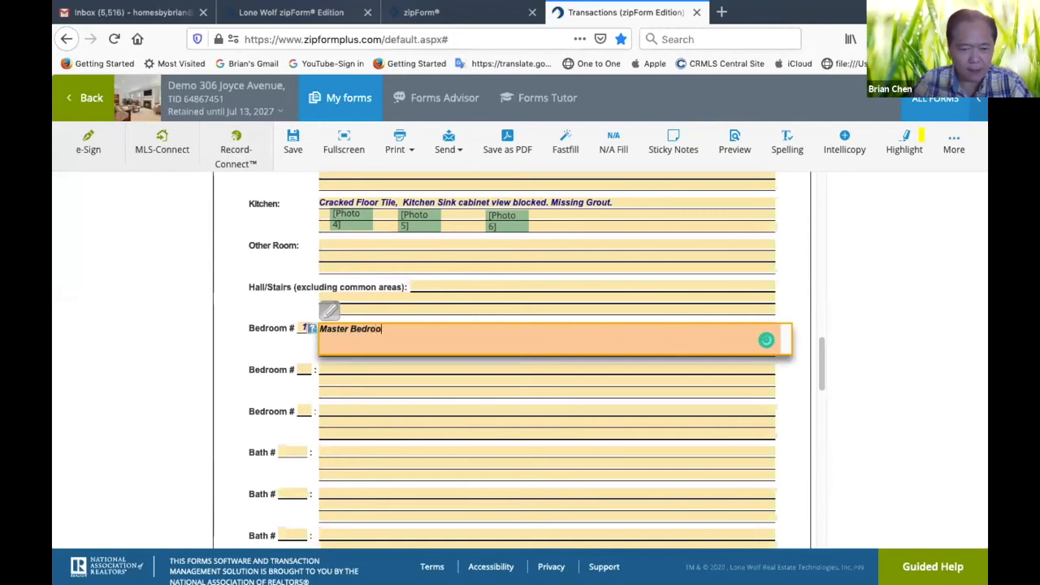
pyautogui.write('m:  No ')
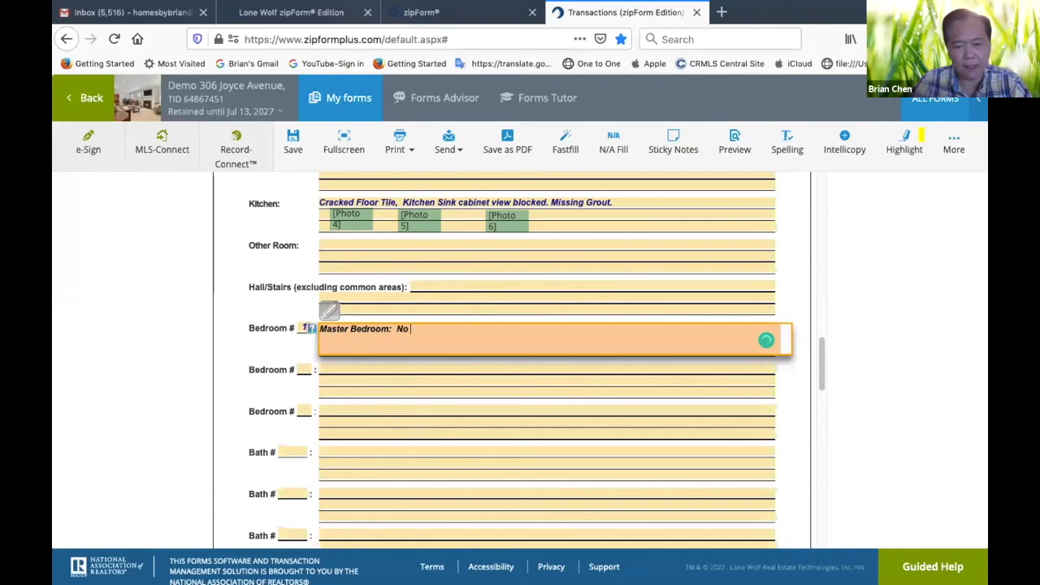
pyautogui.write('visual d')
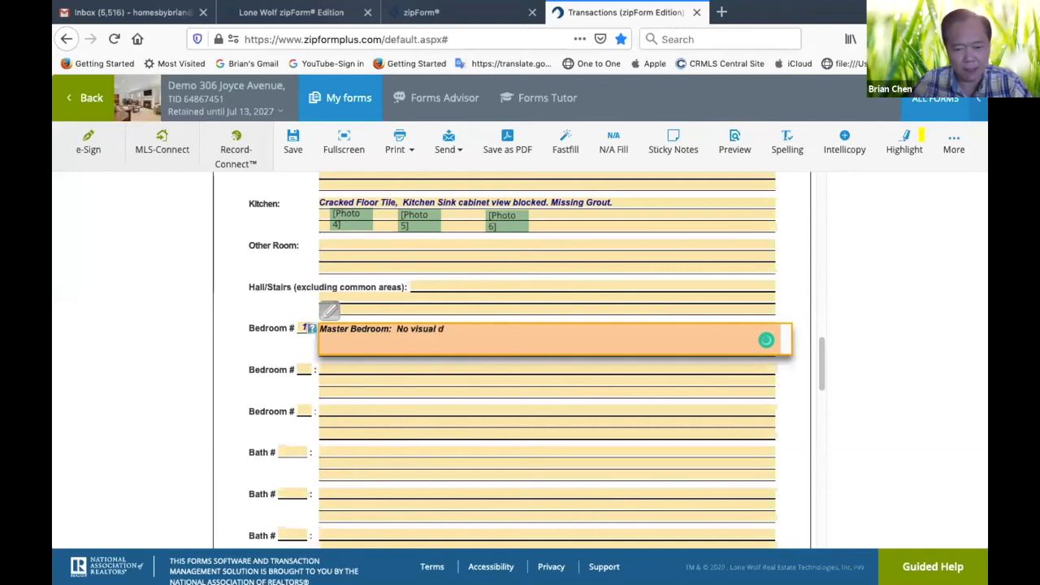
pyautogui.write('efects noted')
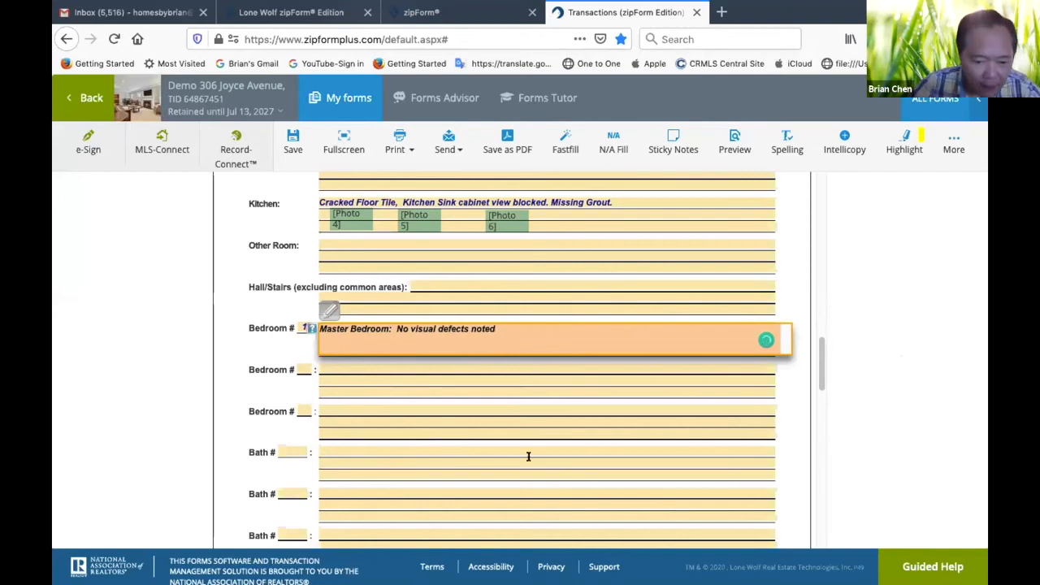
# Number the second Bedroom entry 2 and enter "Crack & Missing Smoke Detecter on the Ceiling above the Bedroom Door." as its observation
pyautogui.click(301, 369)
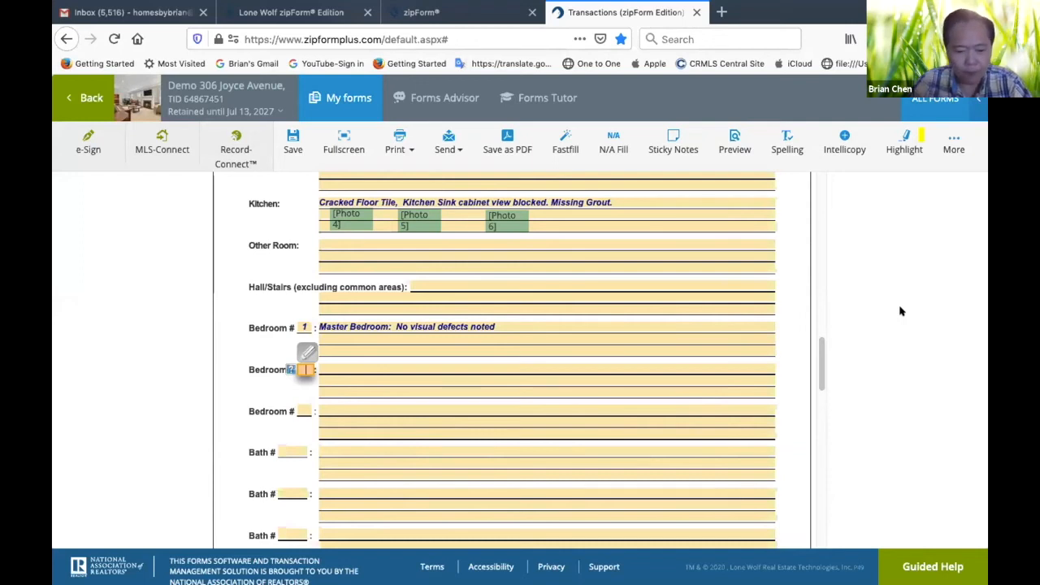
pyautogui.write('2')
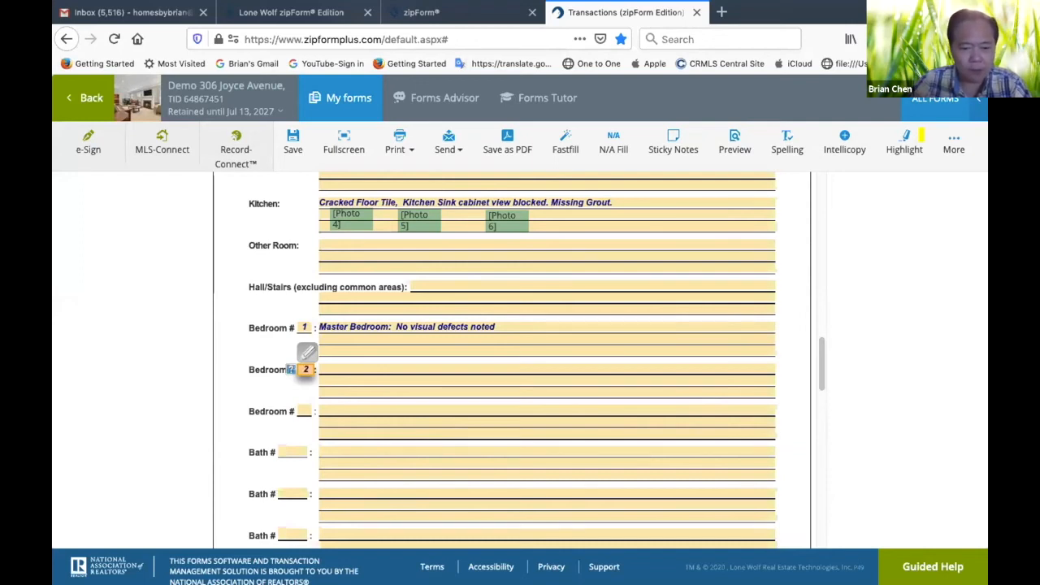
pyautogui.press('Tab')
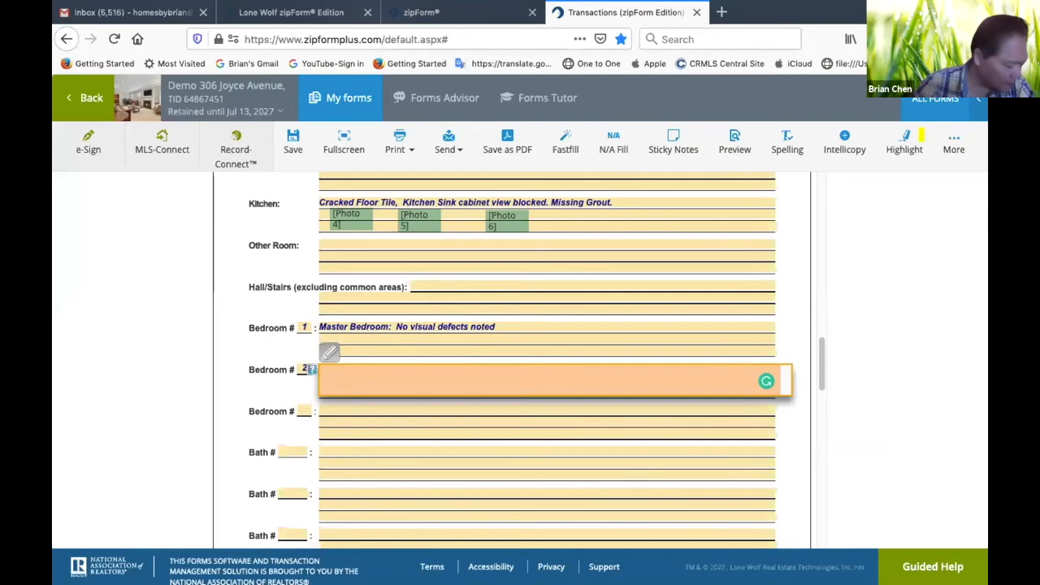
pyautogui.write('Cr')
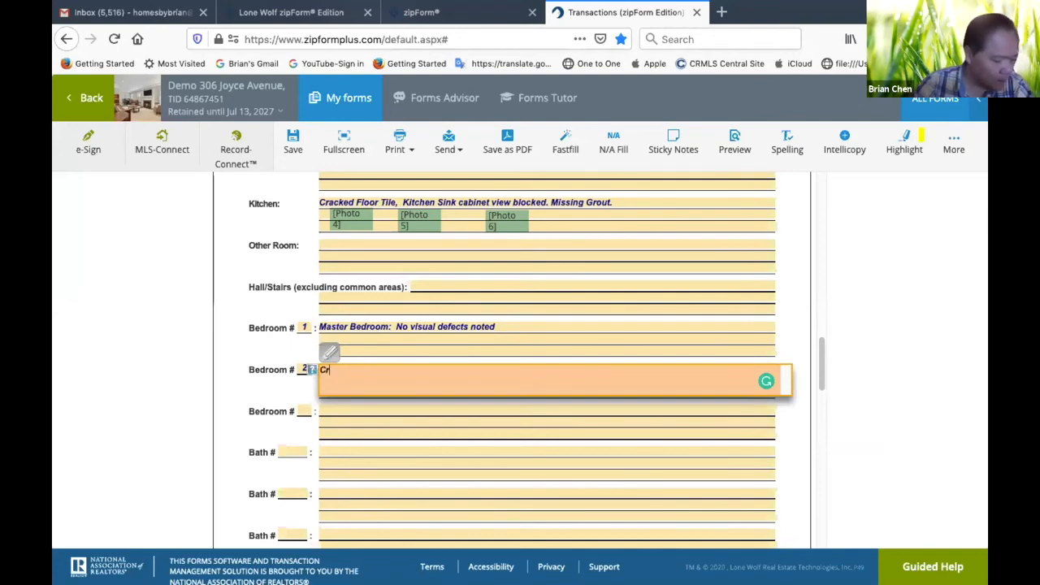
pyautogui.write('ack & Missing')
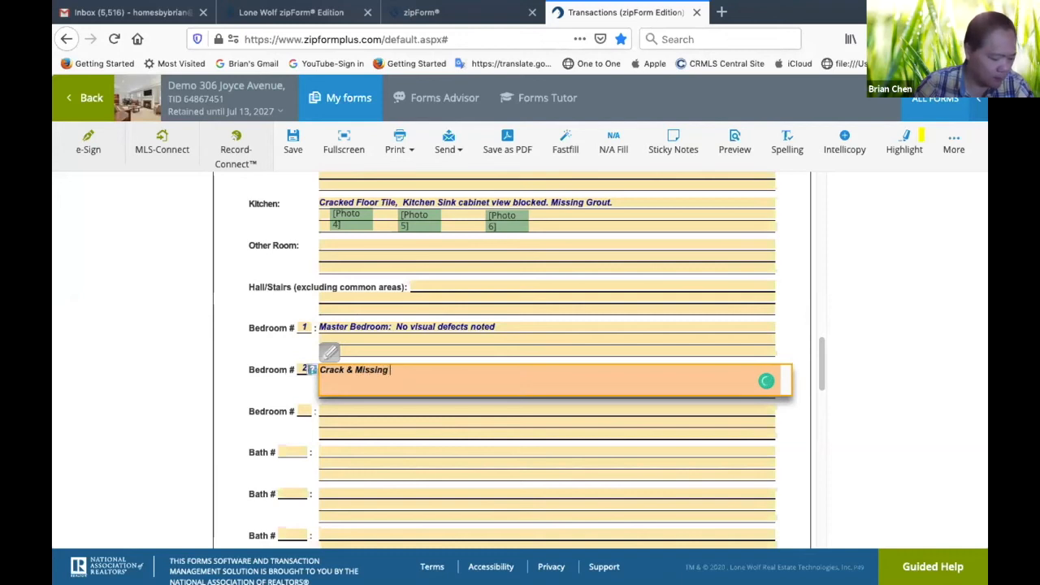
pyautogui.write(' Smoke D')
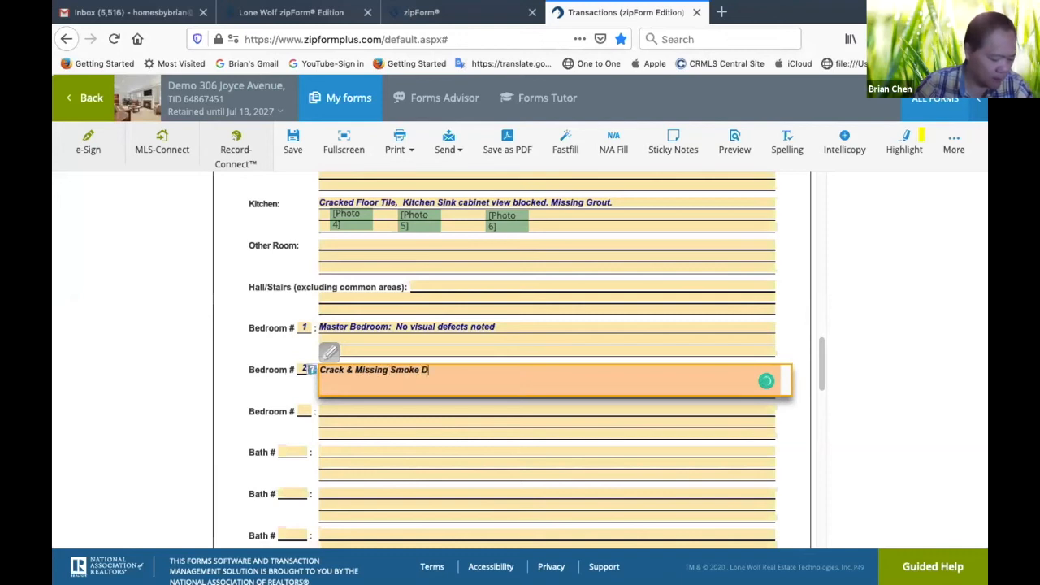
pyautogui.write('etecter on the C')
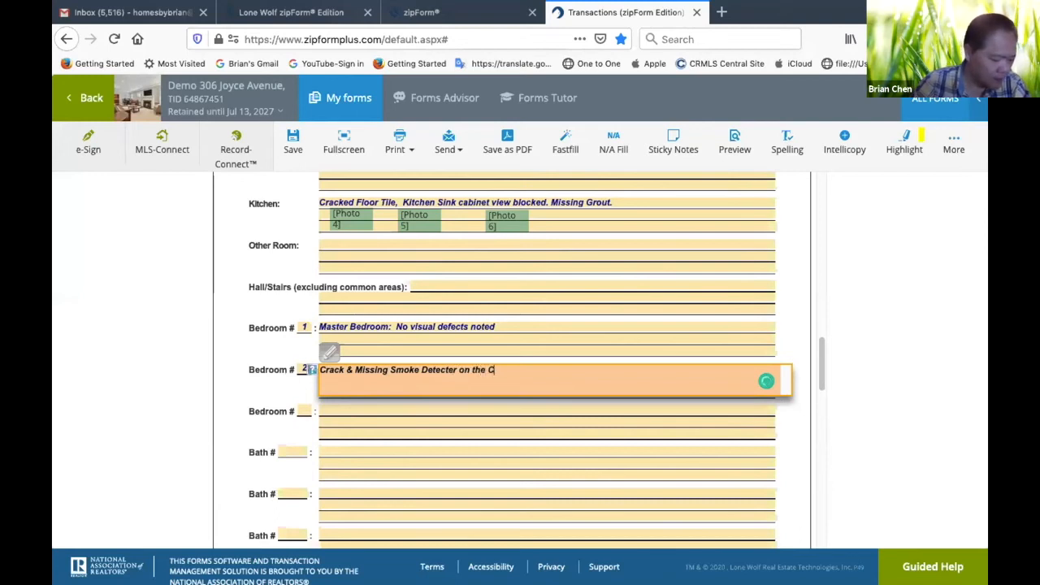
pyautogui.write('ing above the Bedroom Door.')
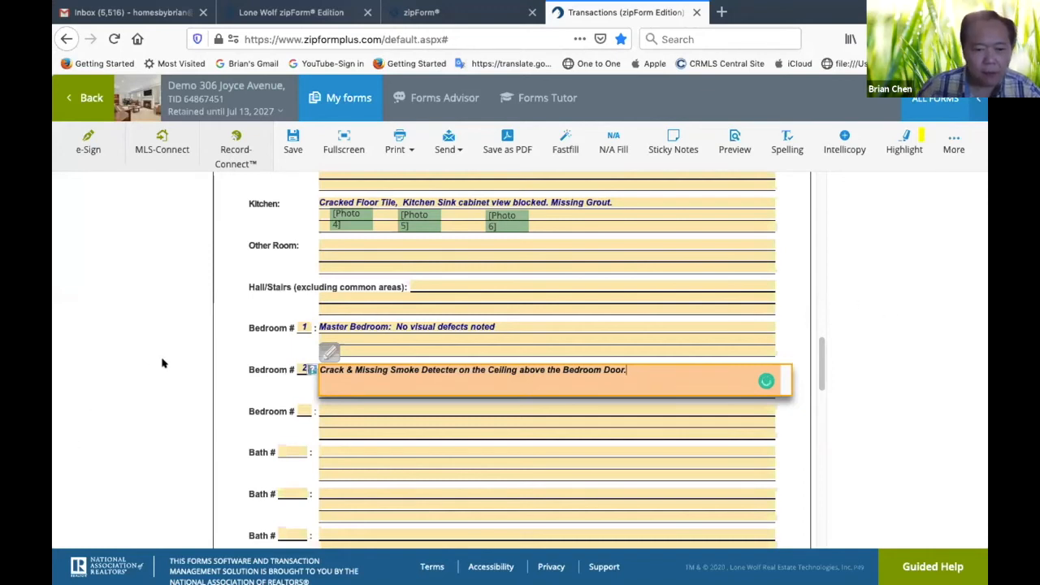
pyautogui.click(165, 312)
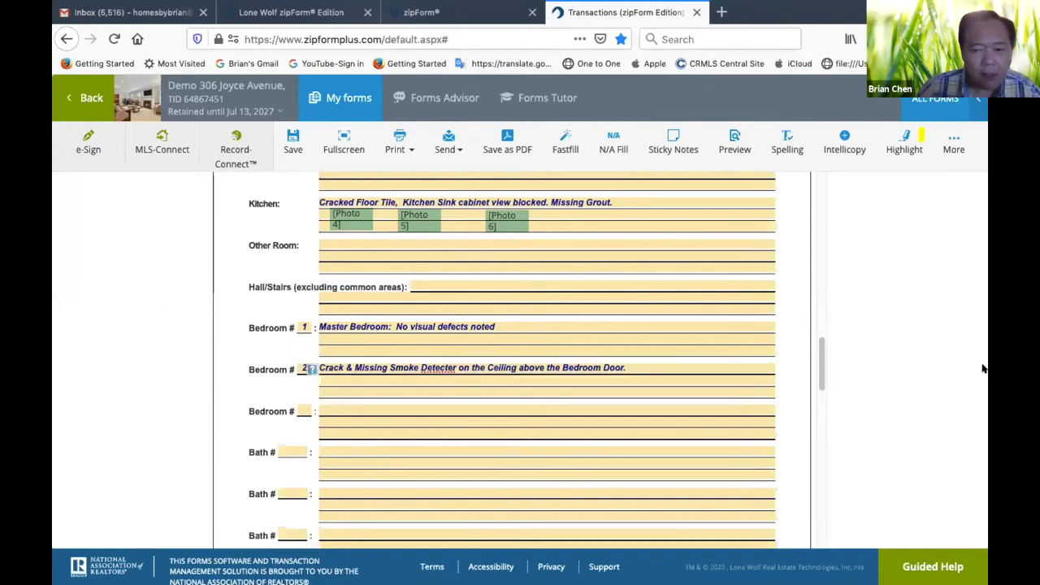
pyautogui.scroll(-2, 447, 368)
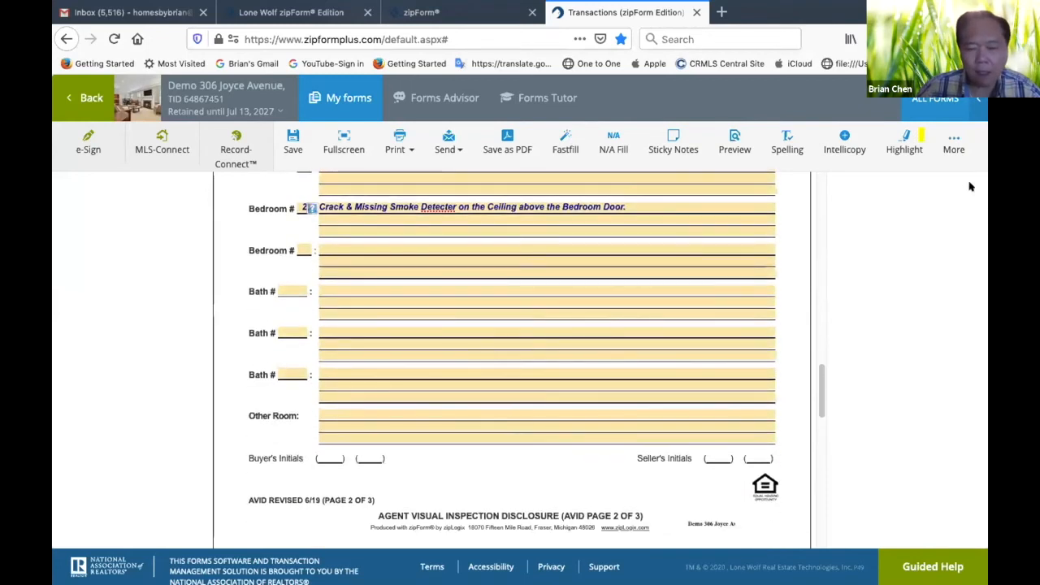
pyautogui.click(952, 138)
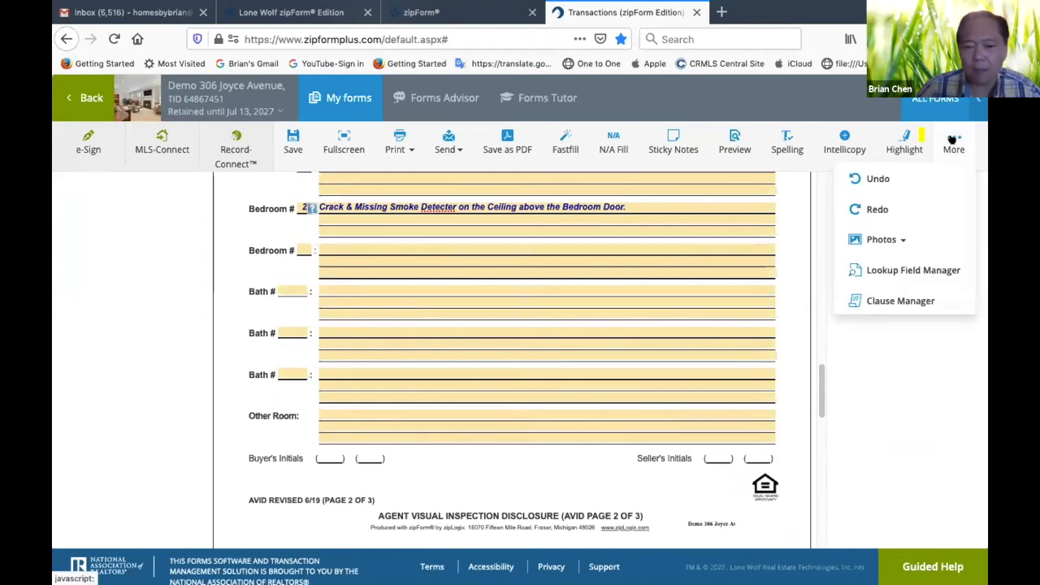
pyautogui.click(906, 240)
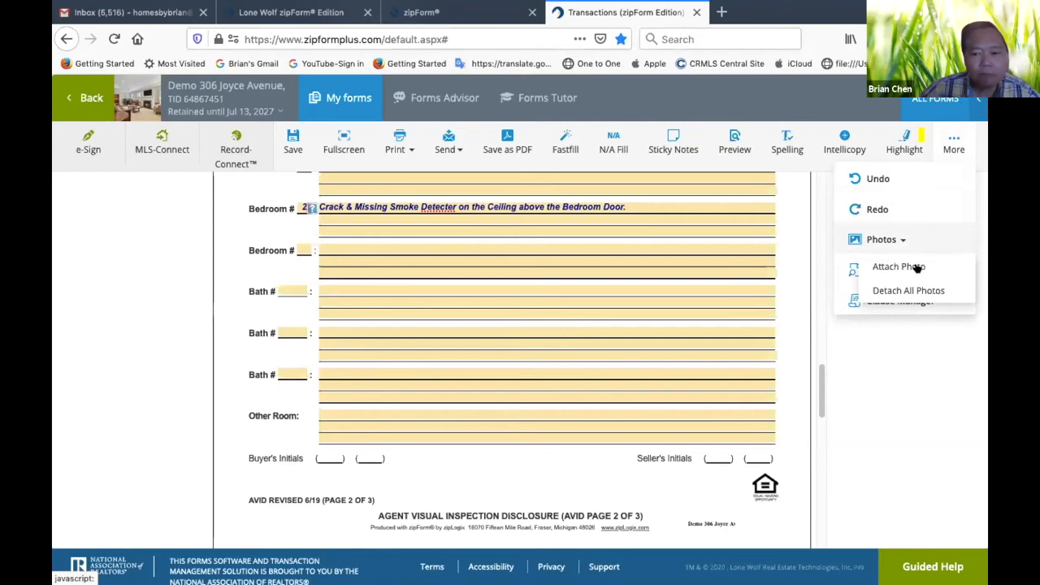
pyautogui.click(919, 266)
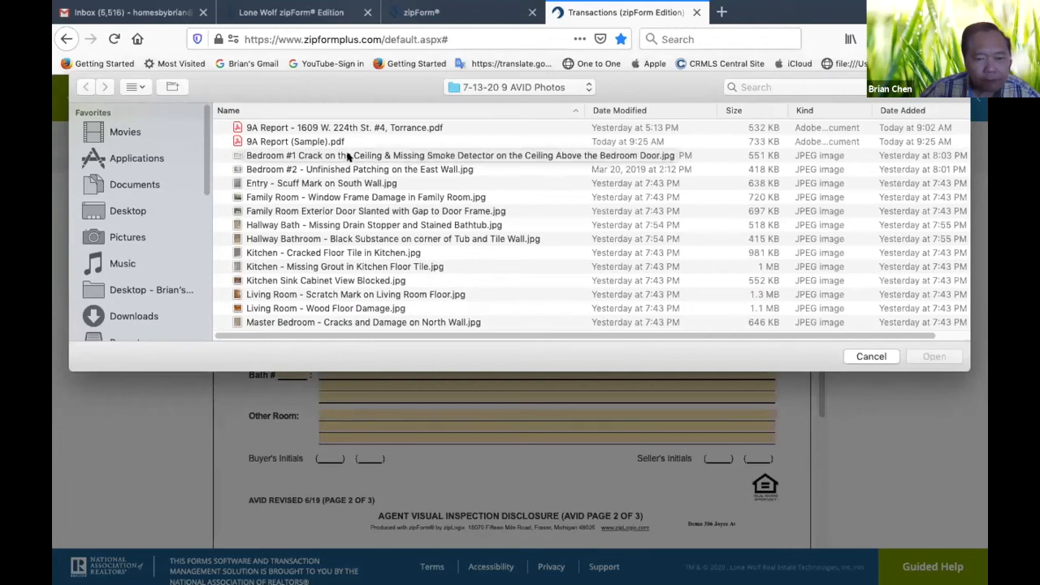
pyautogui.click(869, 357)
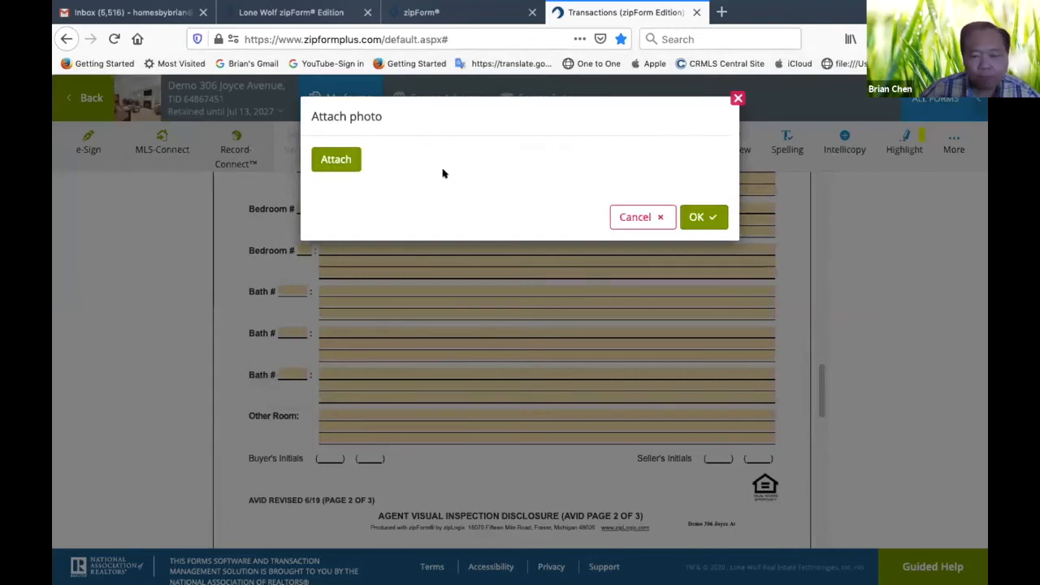
pyautogui.click(654, 217)
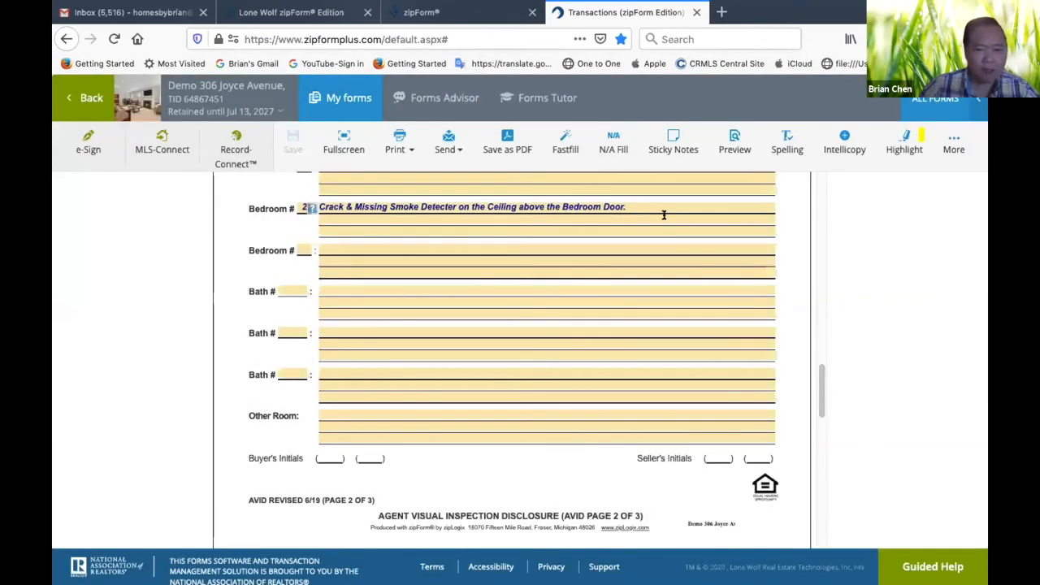
# Switch to Finder and change the bedroom number to #2 in the ceiling crack photo's file name in "7-13-20 9 AVID Photos"
pyautogui.hotkey('ctrl', 'Up')
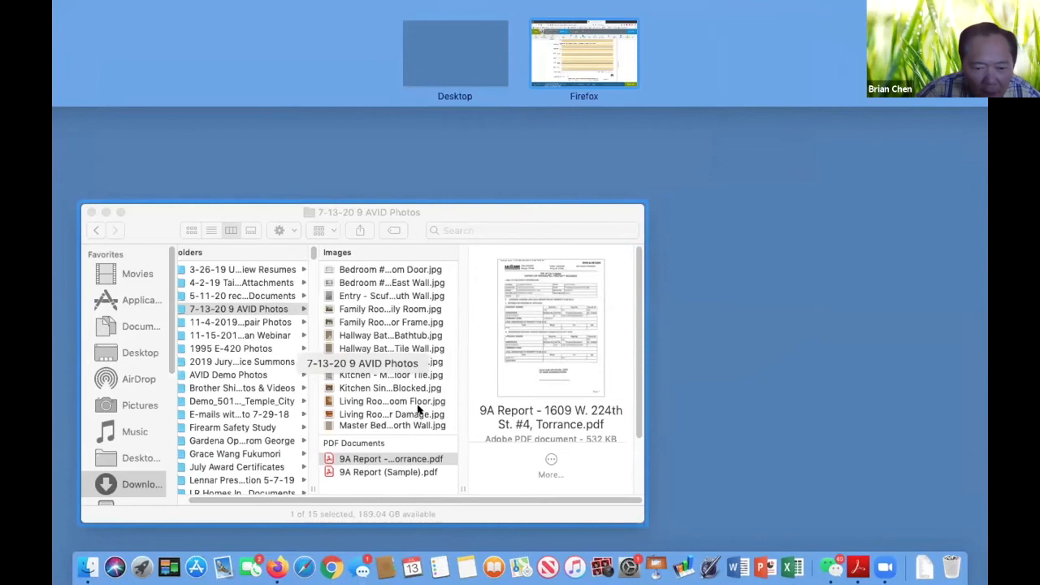
pyautogui.click(396, 406)
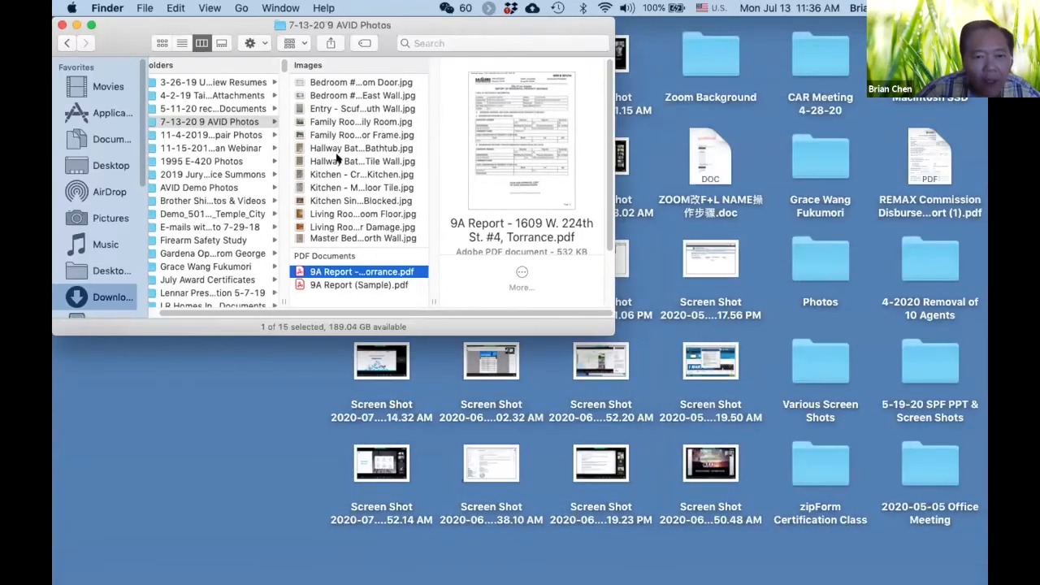
pyautogui.click(343, 82)
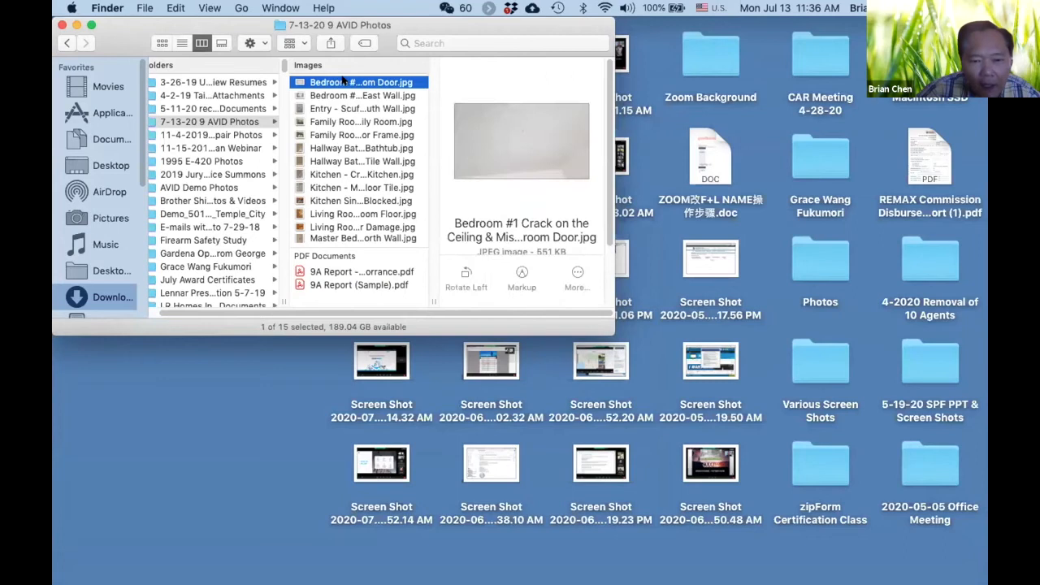
pyautogui.click(342, 82)
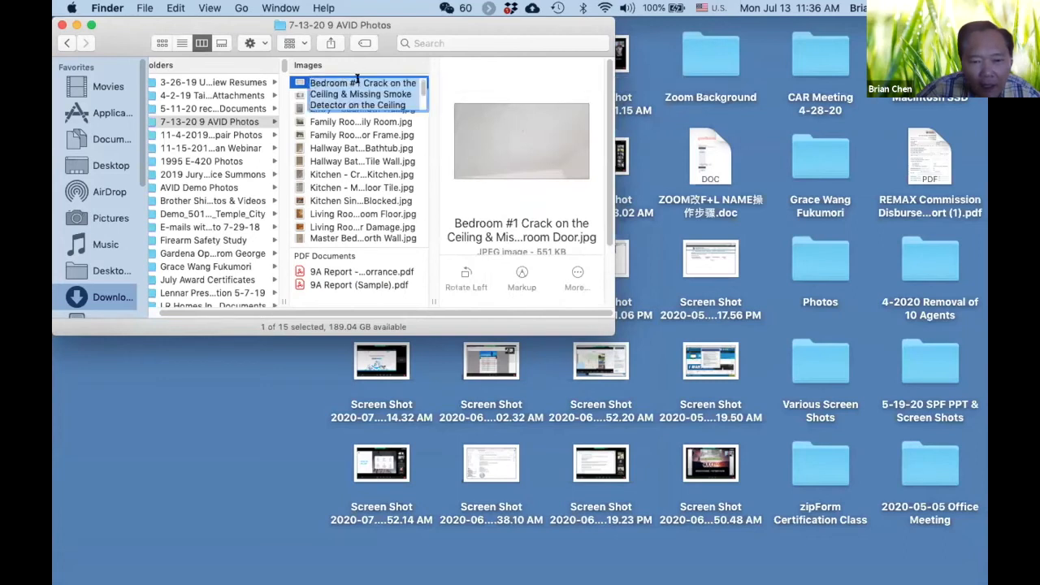
pyautogui.click(357, 82)
pyautogui.press('BackSpace')
pyautogui.write('2')
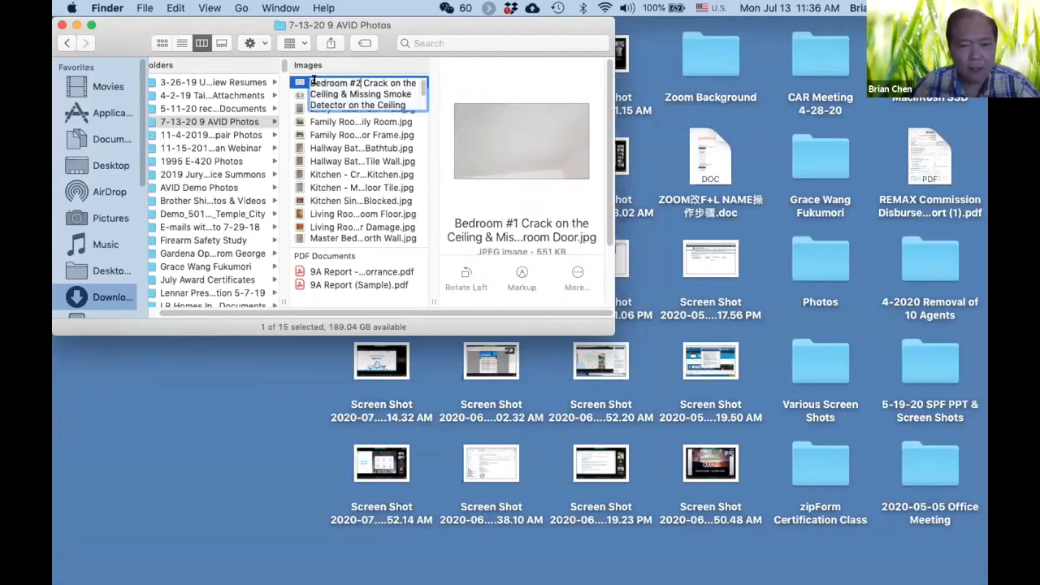
pyautogui.click(295, 93)
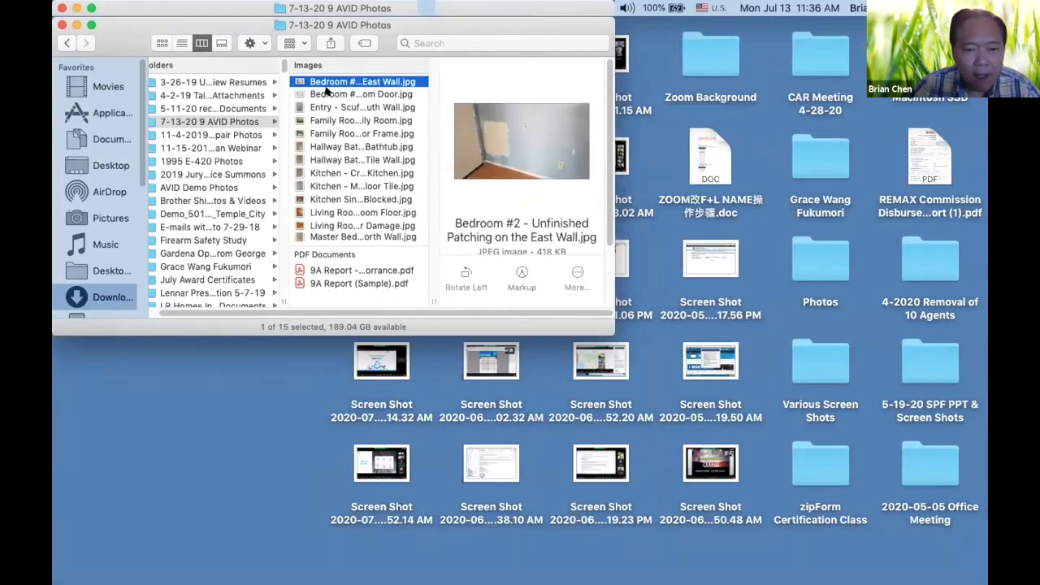
# Change the bedroom number to #3 in the file name of the photo showing unfinished patching on the east wall
pyautogui.click(326, 92)
pyautogui.click(329, 81)
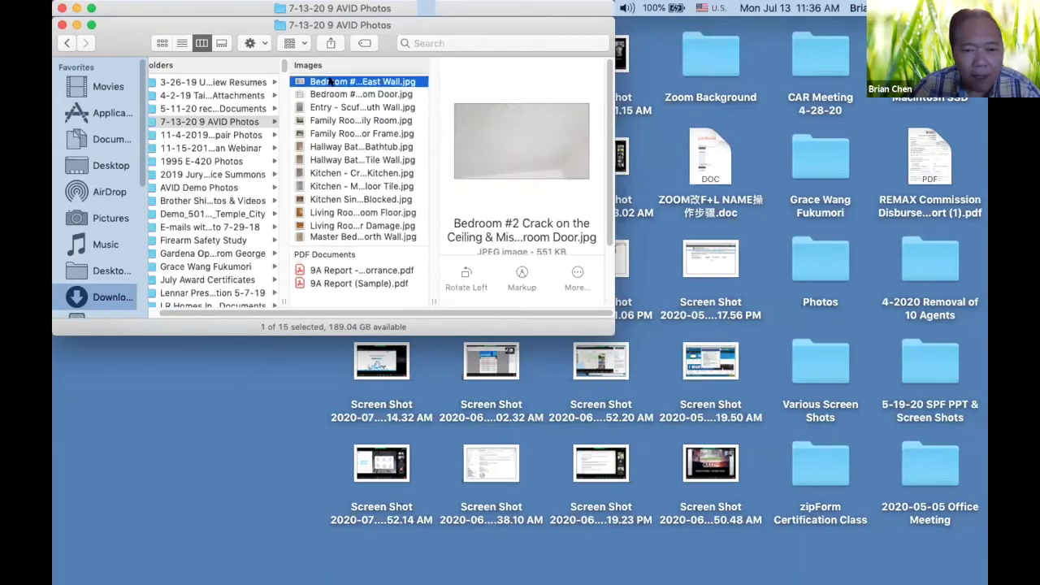
pyautogui.click(330, 81)
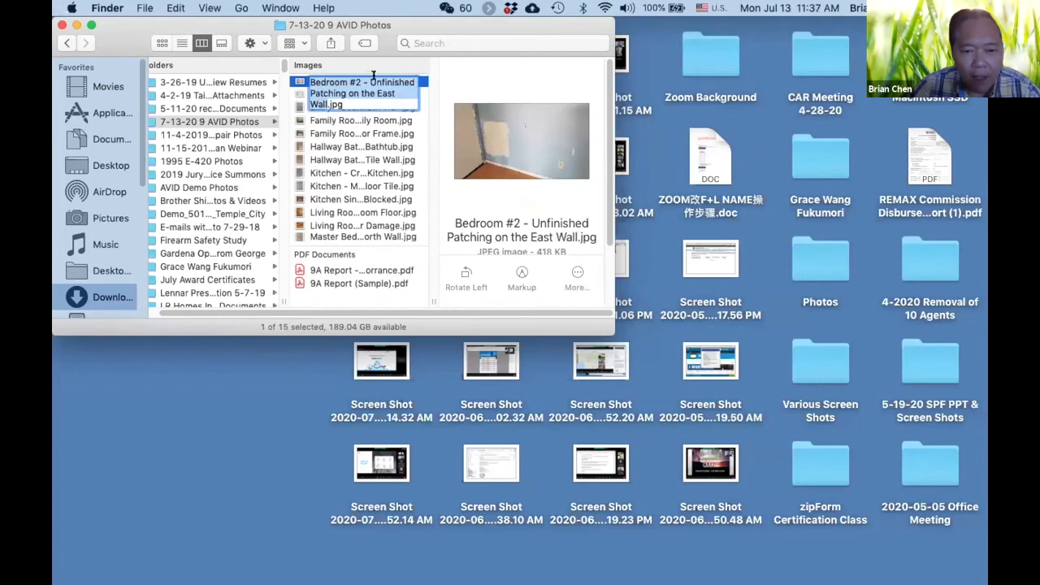
pyautogui.click(357, 81)
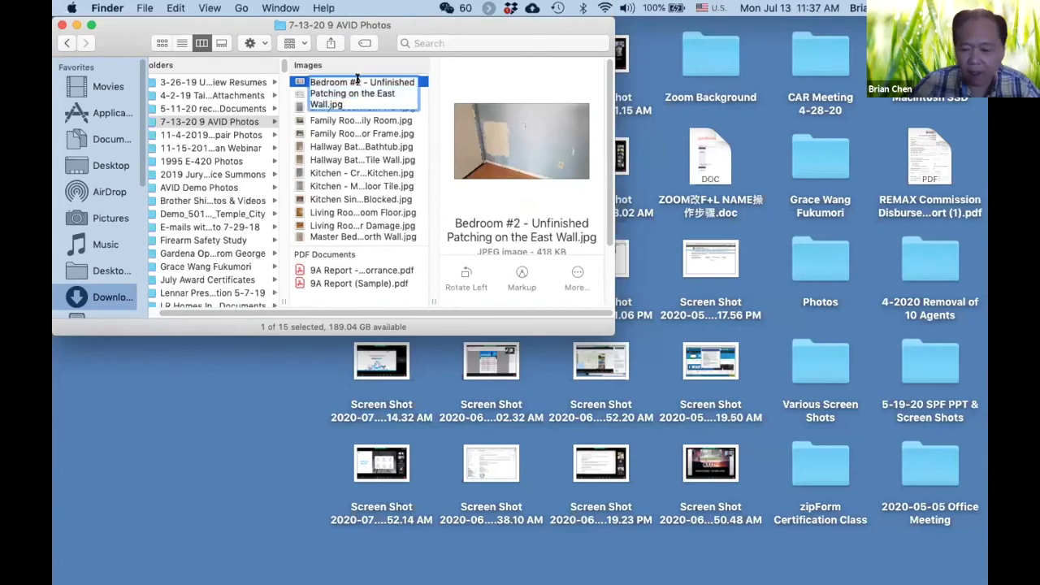
pyautogui.press('BackSpace')
pyautogui.write('3')
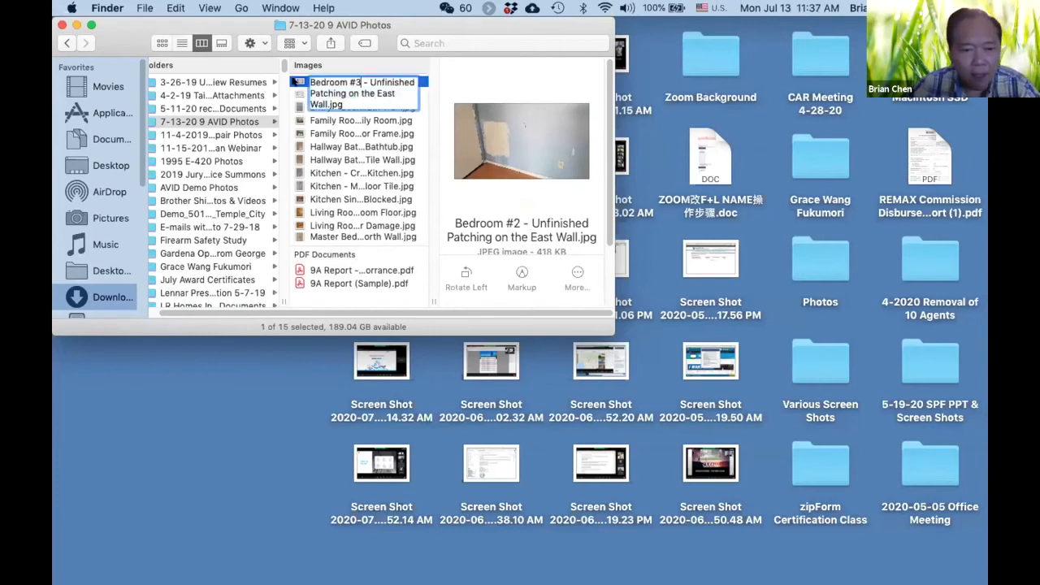
pyautogui.press('Return')
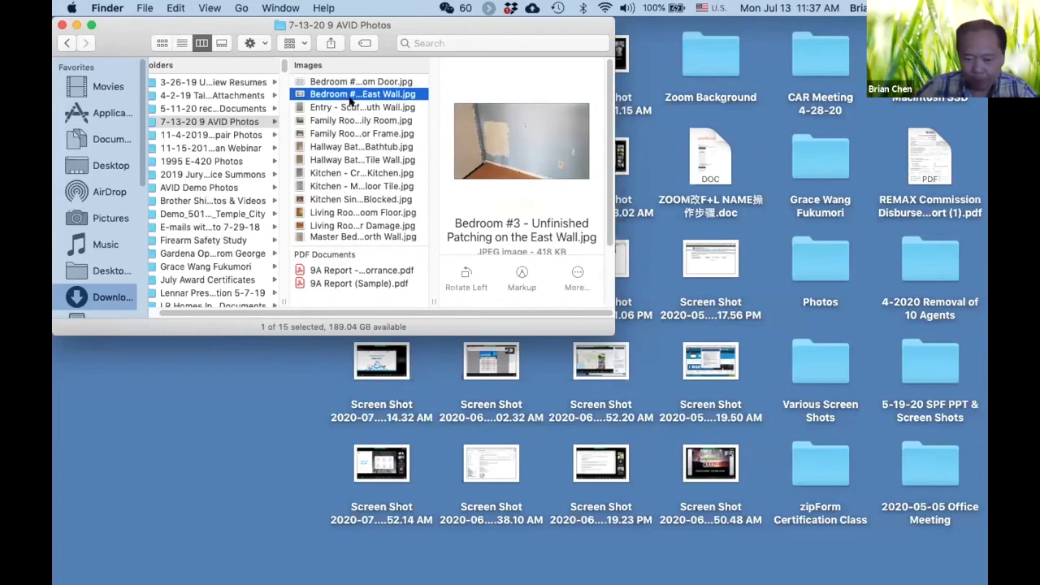
# Switch to Firefox, attach the Bedroom #2 ceiling crack photo to the form, and place its marker below the Bedroom 2 observation
pyautogui.hotkey('ctrl', 'Up')
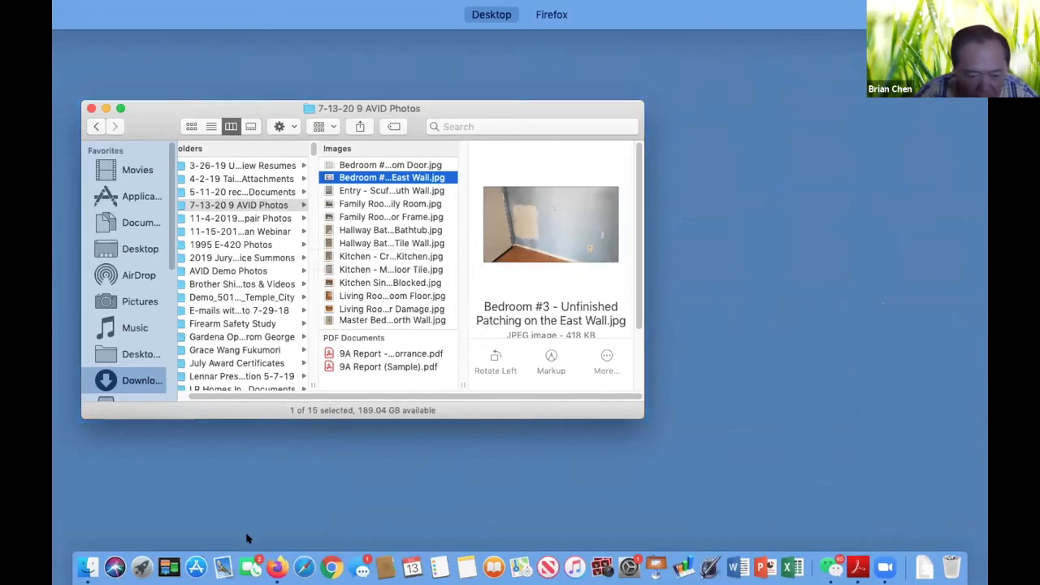
pyautogui.click(271, 554)
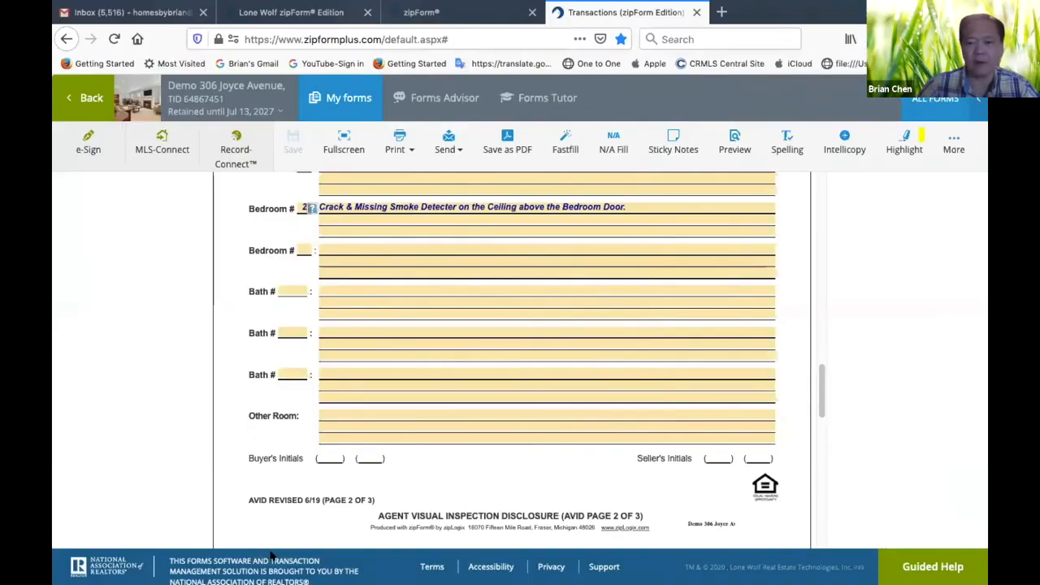
pyautogui.click(954, 140)
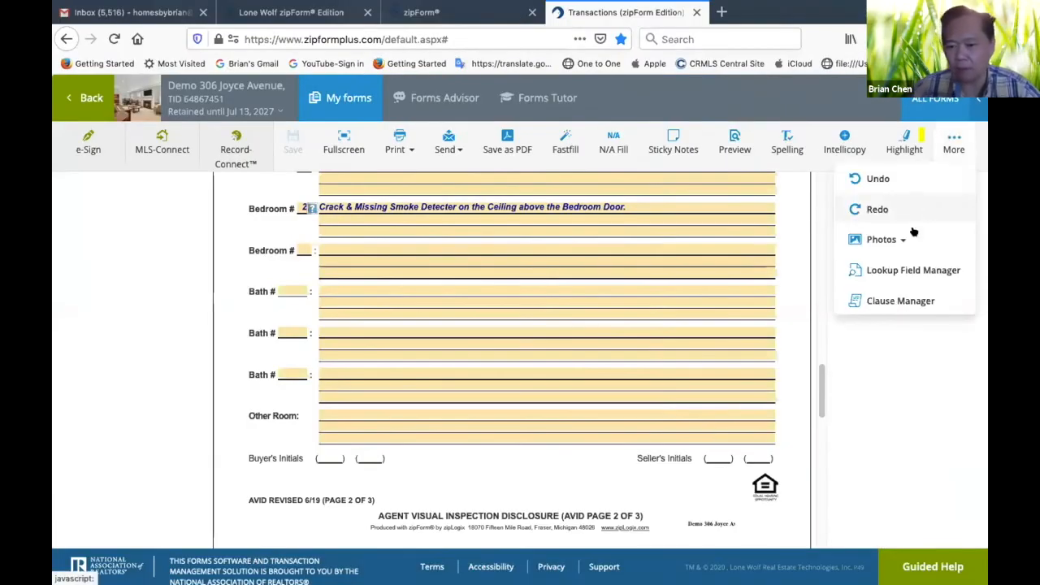
pyautogui.click(902, 240)
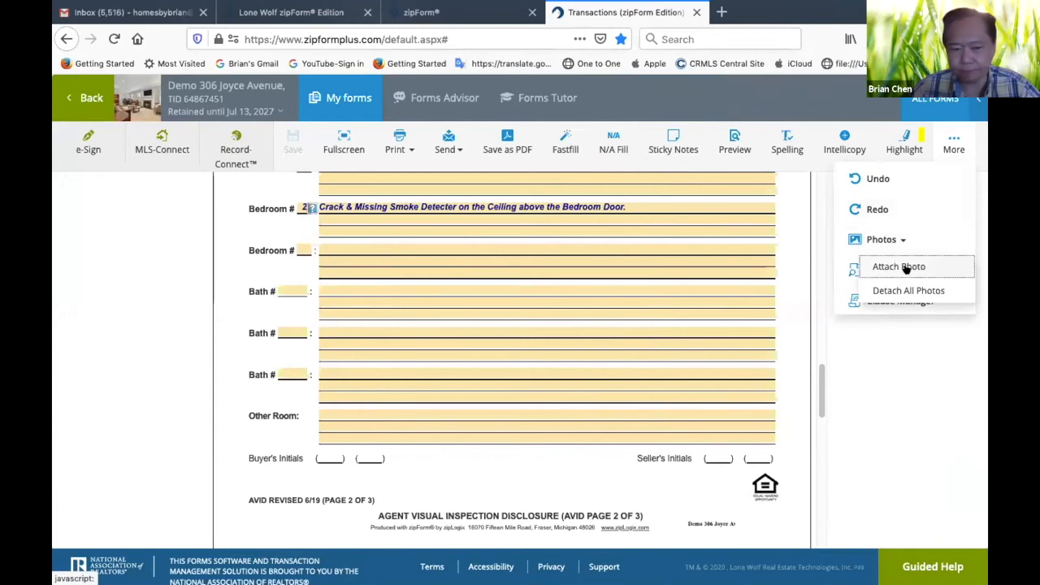
pyautogui.click(908, 269)
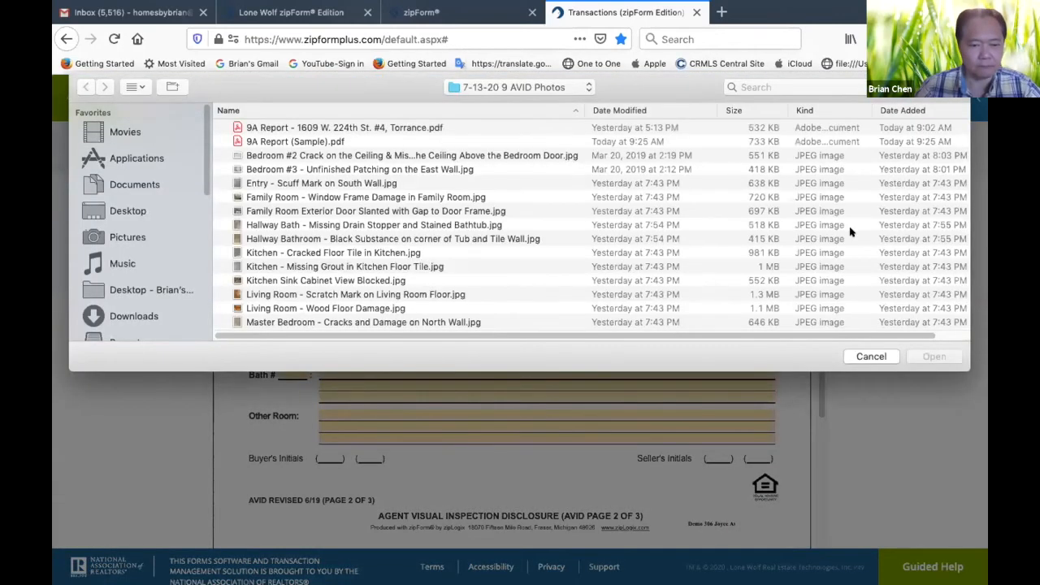
pyautogui.click(375, 157)
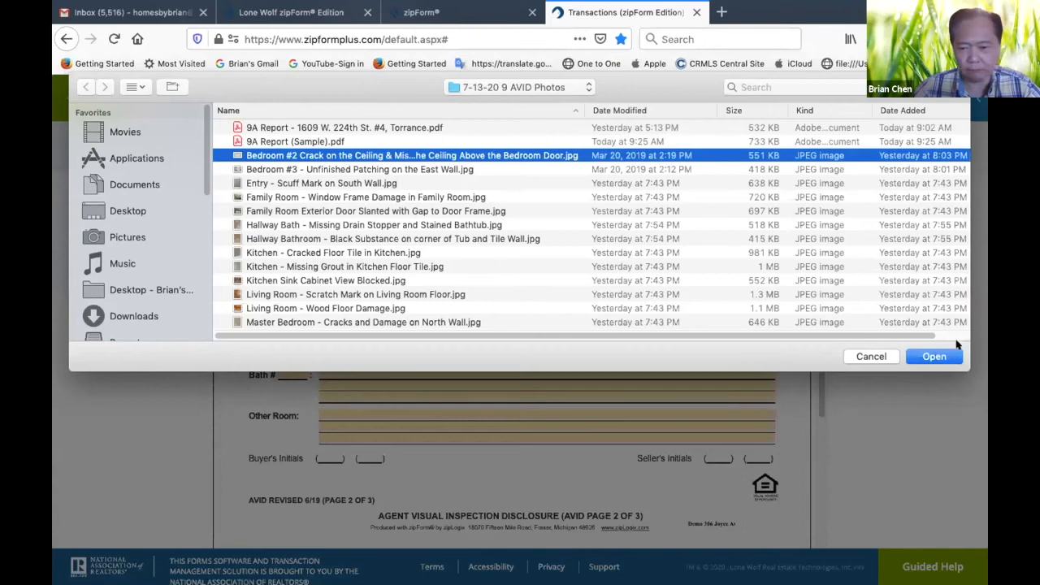
pyautogui.click(934, 356)
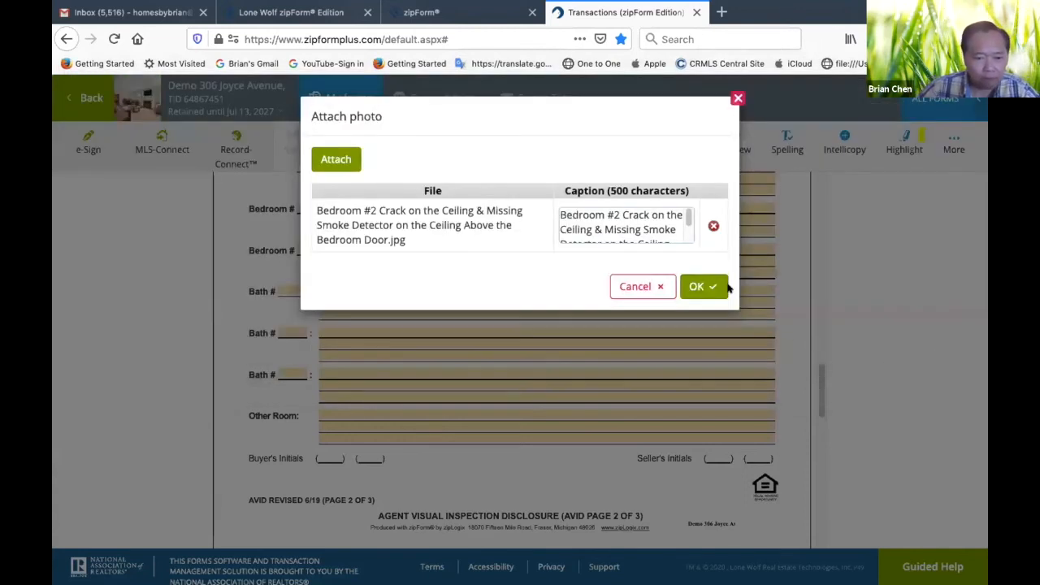
pyautogui.click(703, 286)
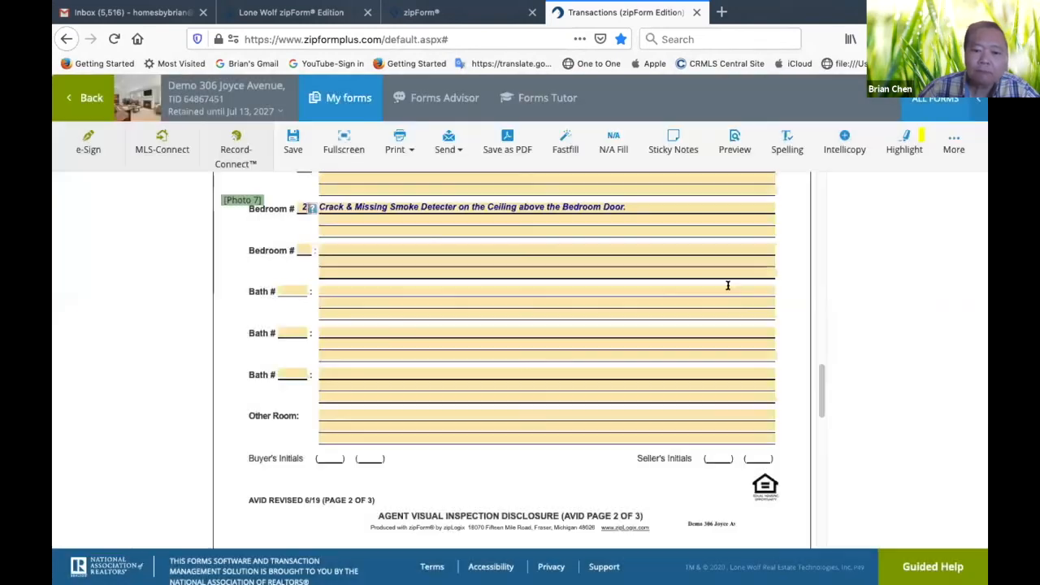
pyautogui.moveTo(329, 213); pyautogui.dragTo(358, 221)
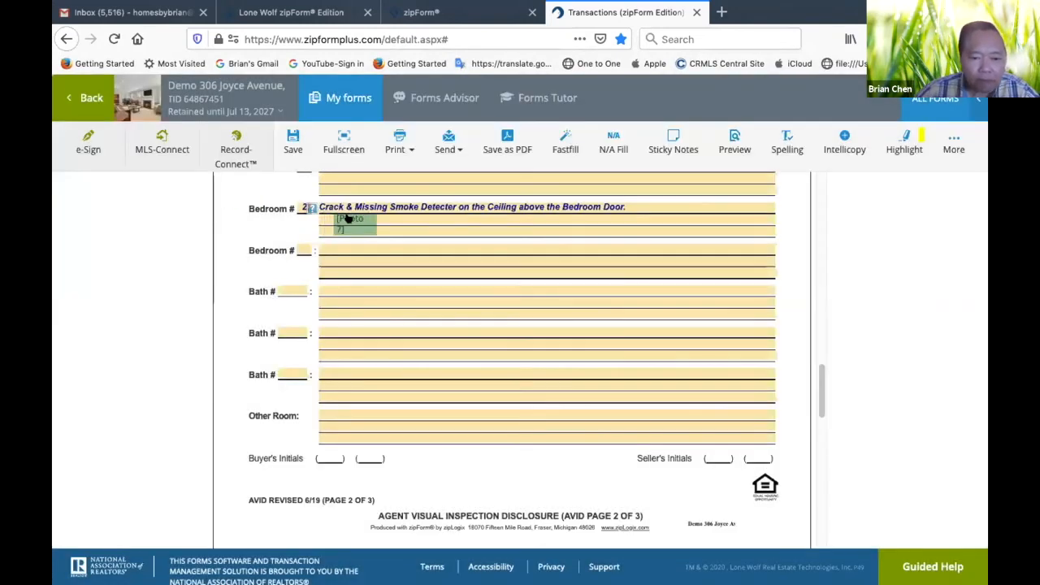
# Number the third Bedroom entry 3 and enter "Unfinished Patching on the East Wall." as its observation
pyautogui.click(301, 249)
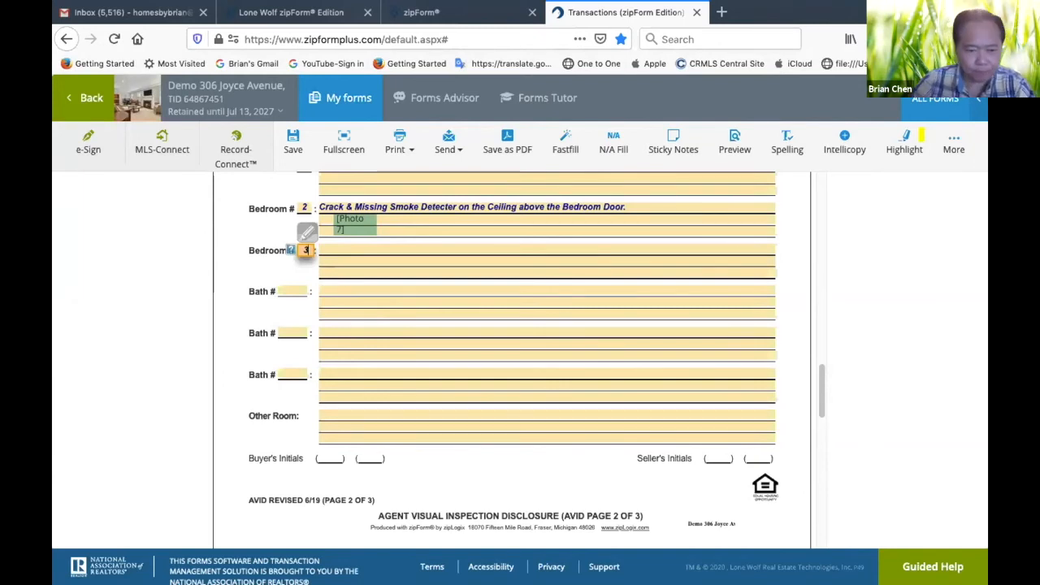
pyautogui.click(598, 244)
pyautogui.write('Unfinished Patching on the East Wall.')
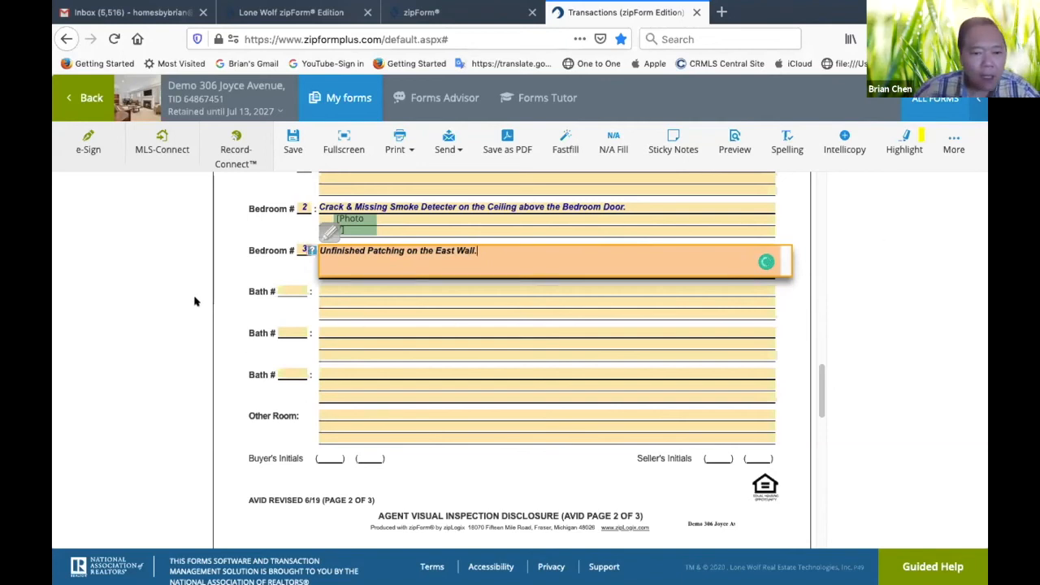
# Attach the photo "Bedroom #3 - Unfinished Patching on the East Wall.jpg" to the form, keeping its file name as caption
pyautogui.moveTo(820, 372); pyautogui.dragTo(820, 383)
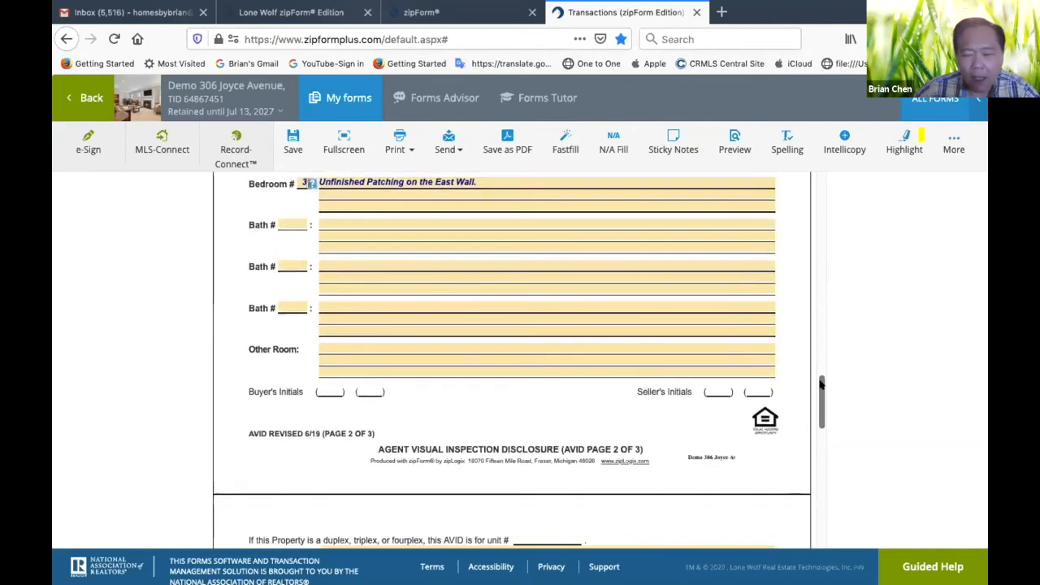
pyautogui.click(954, 145)
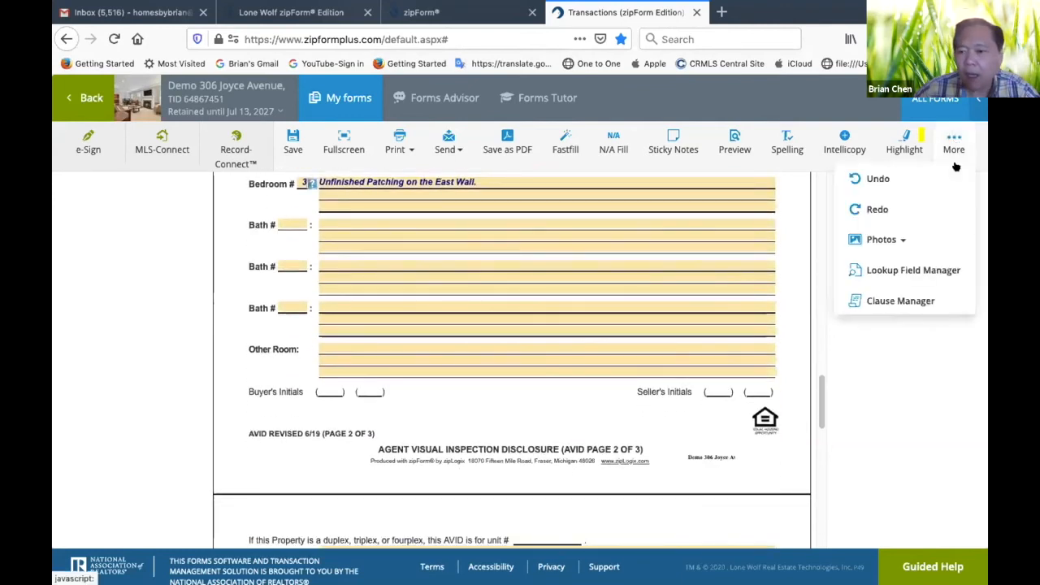
pyautogui.click(894, 239)
pyautogui.click(900, 268)
pyautogui.click(347, 155)
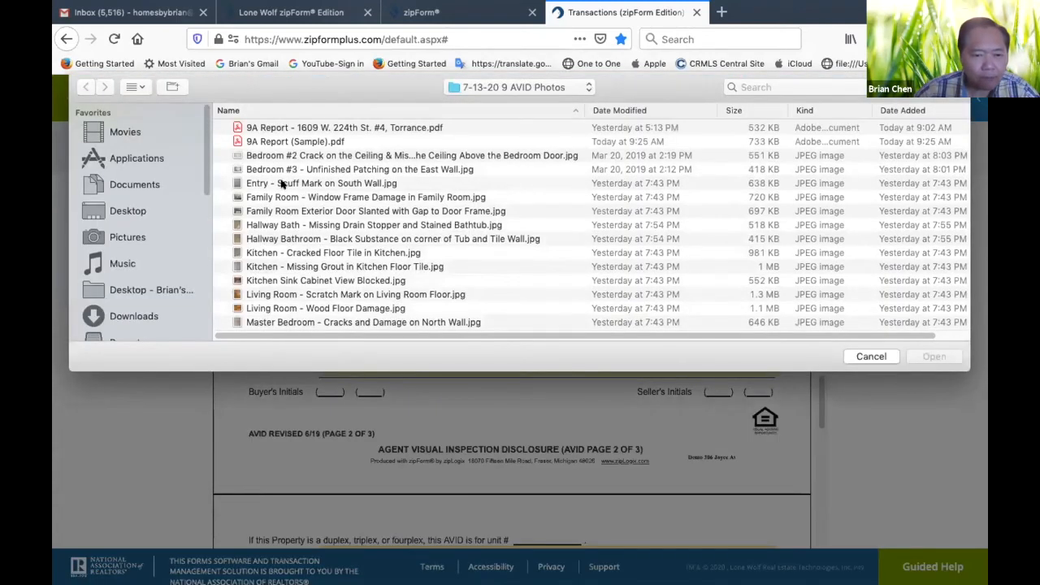
pyautogui.doubleClick(283, 171)
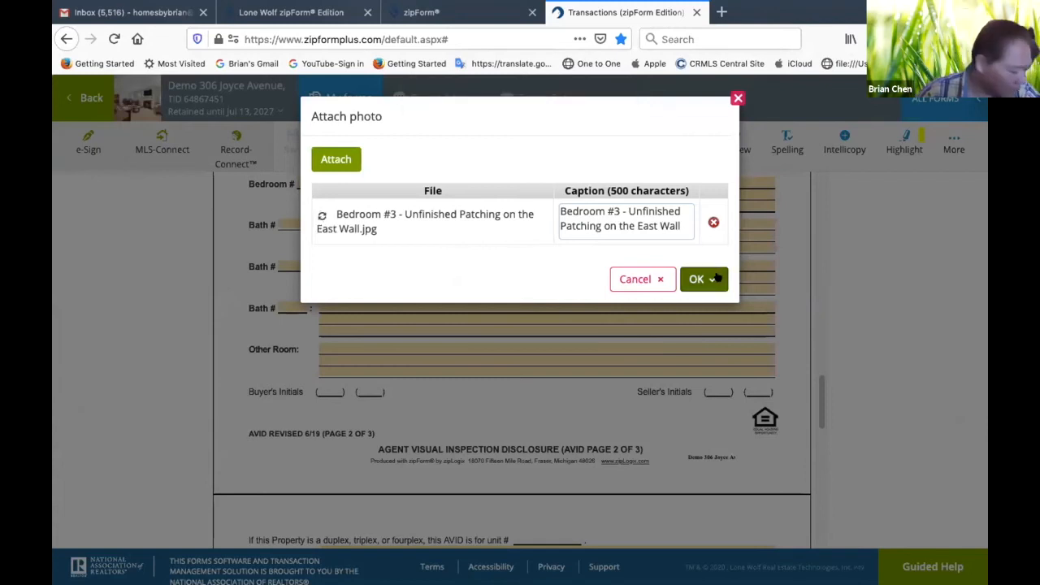
pyautogui.click(698, 279)
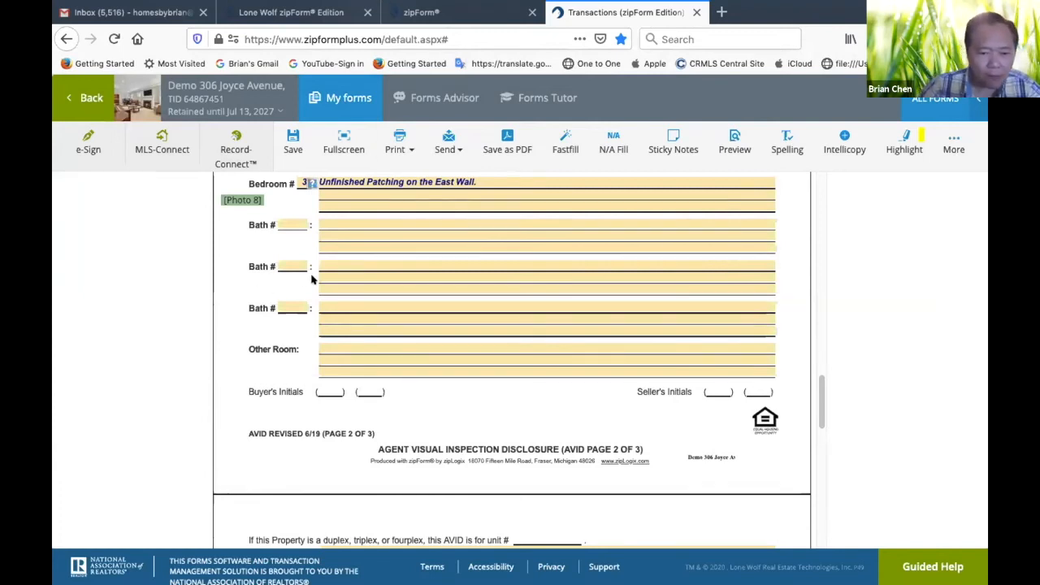
# Insert "South Bedroom:" at the start of the Bedroom 2 observation
pyautogui.click(289, 222)
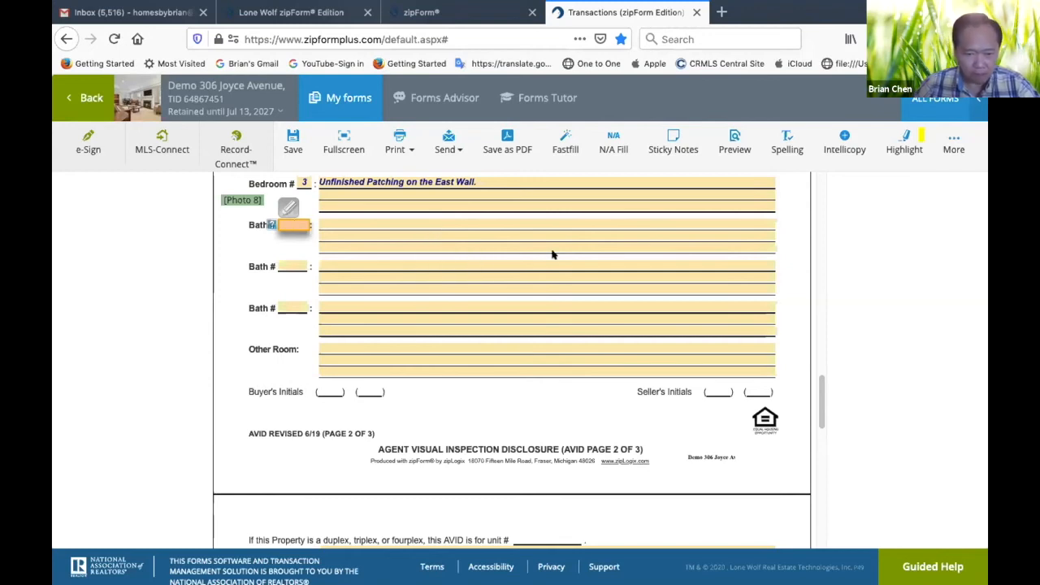
pyautogui.scroll(2, 552, 255)
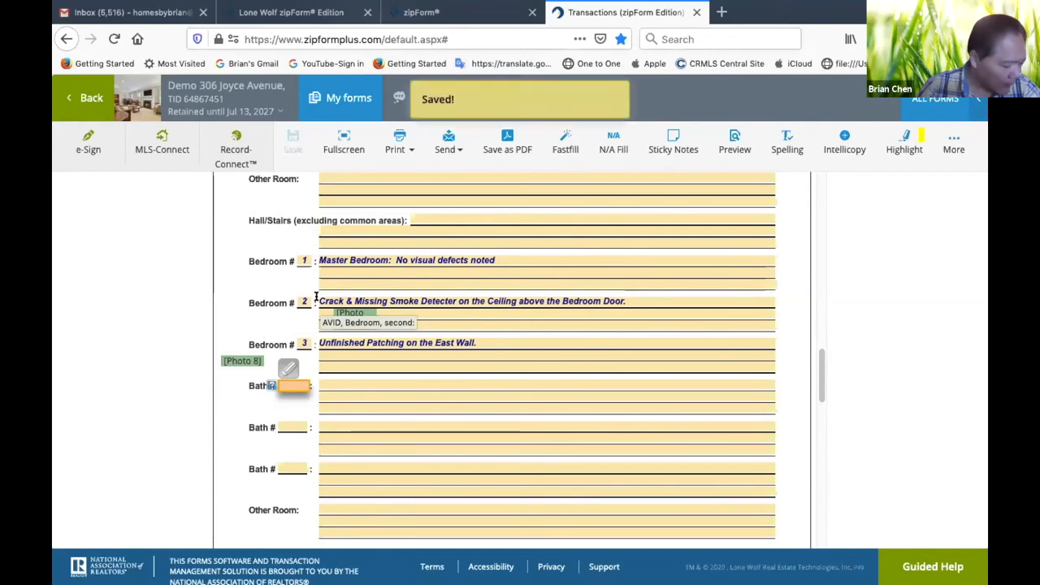
pyautogui.click(317, 301)
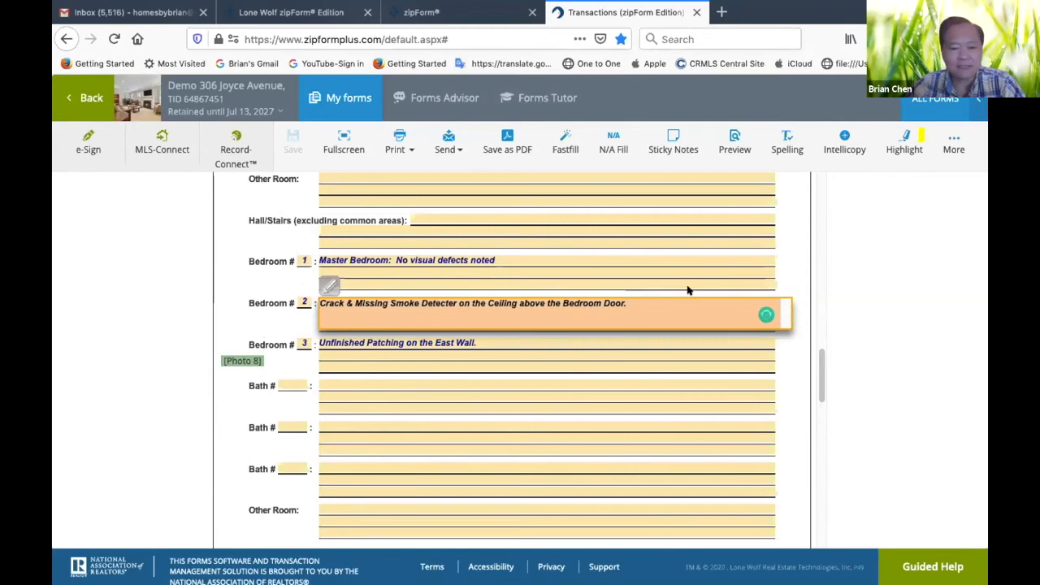
pyautogui.write('South Bed')
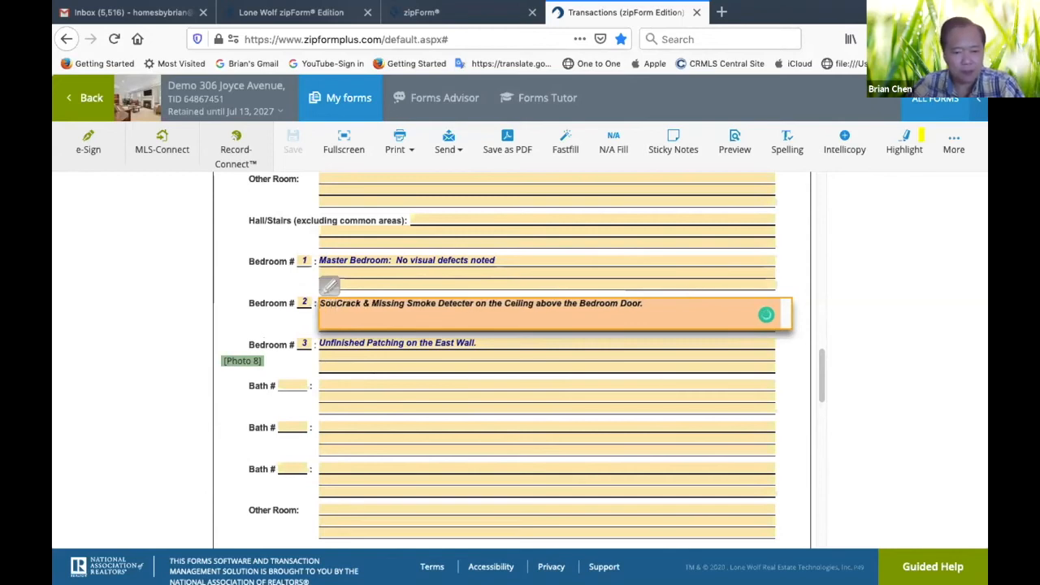
pyautogui.write('room:')
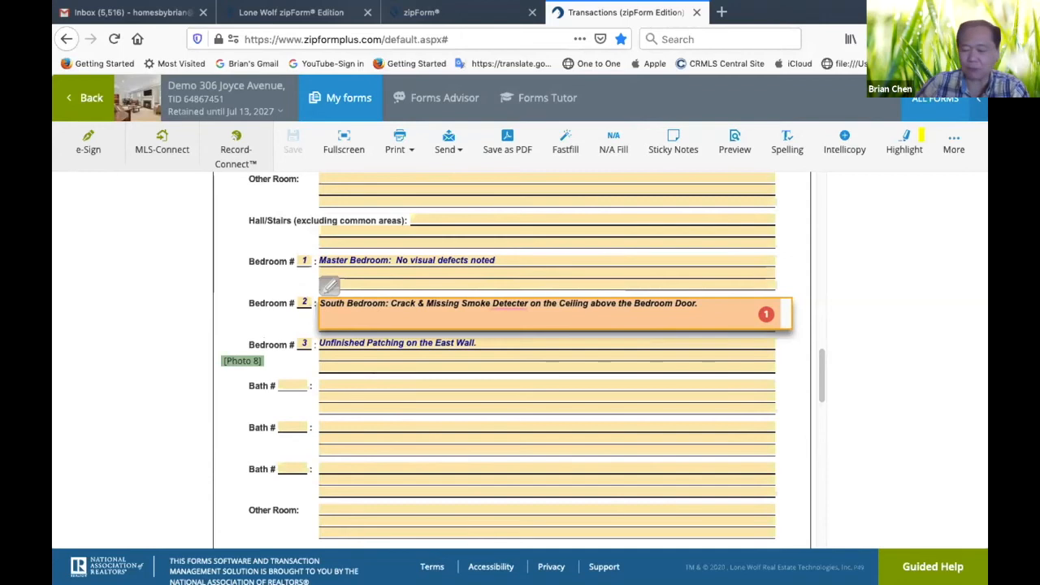
# Insert "Center Bedroom:" at the start of the Bedroom 3 observation
pyautogui.click(320, 340)
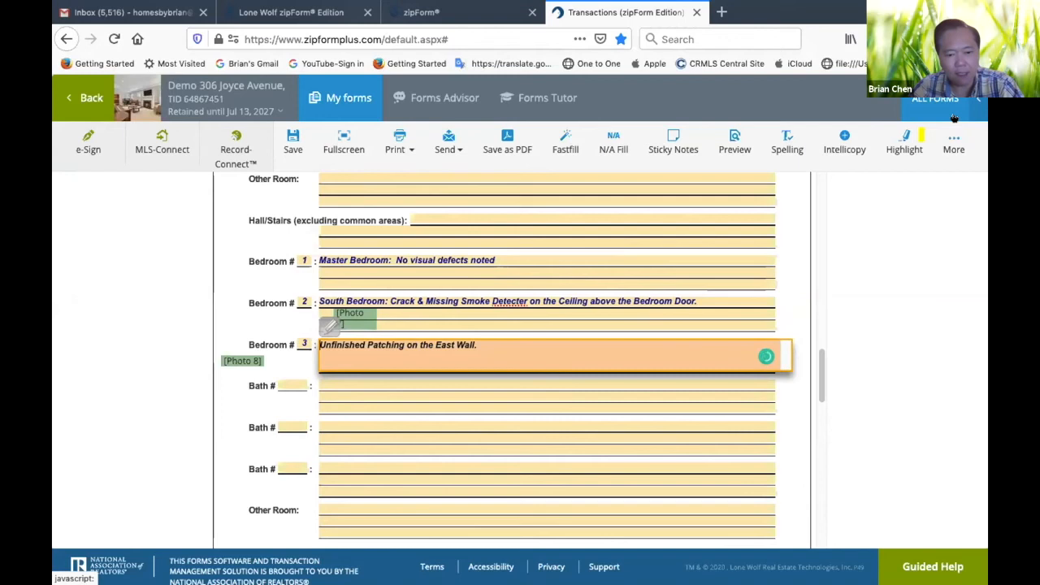
pyautogui.write('Cente')
pyautogui.write('r Bedro')
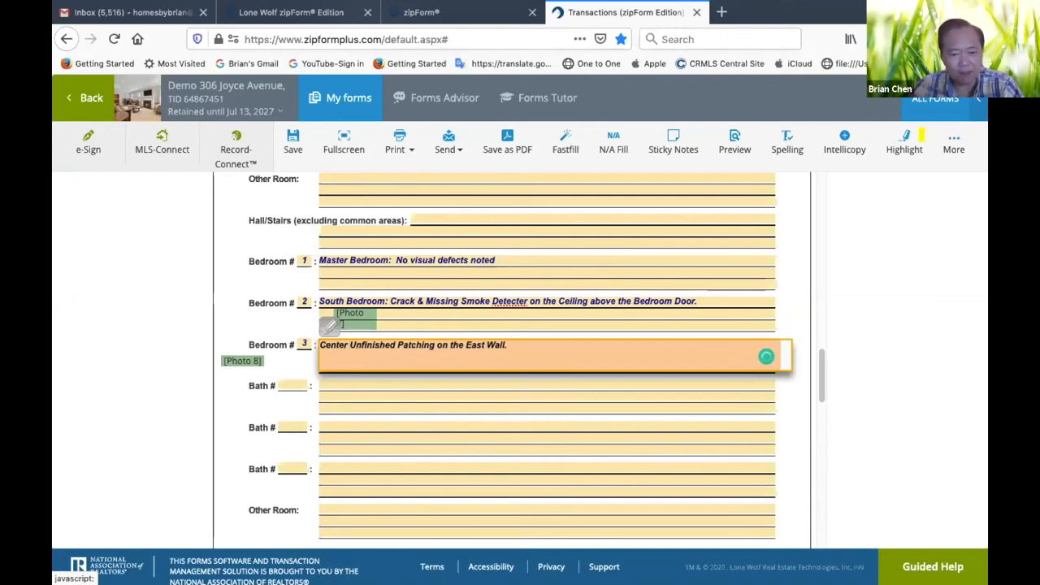
pyautogui.write('om')
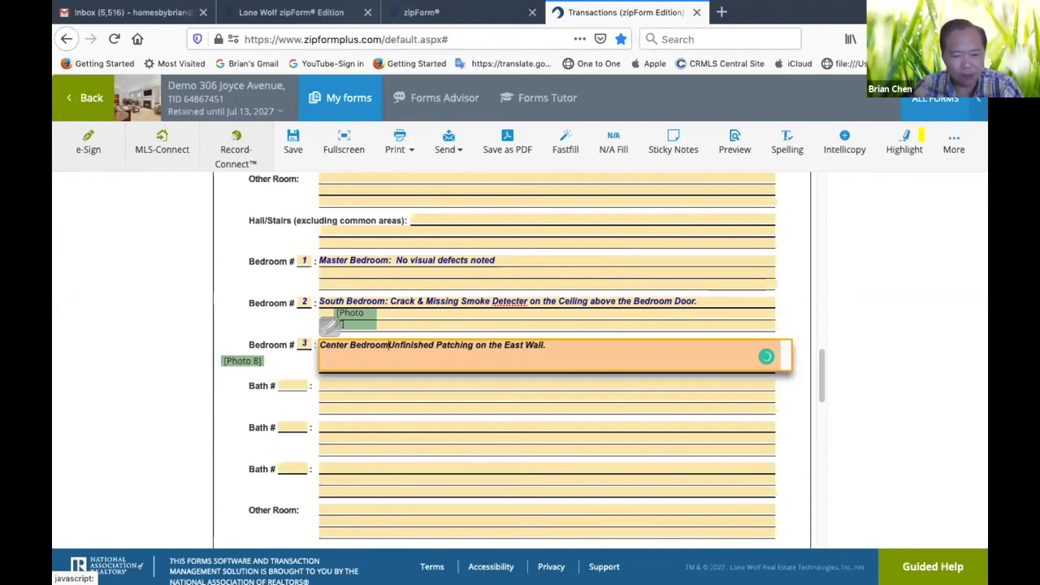
pyautogui.write(':')
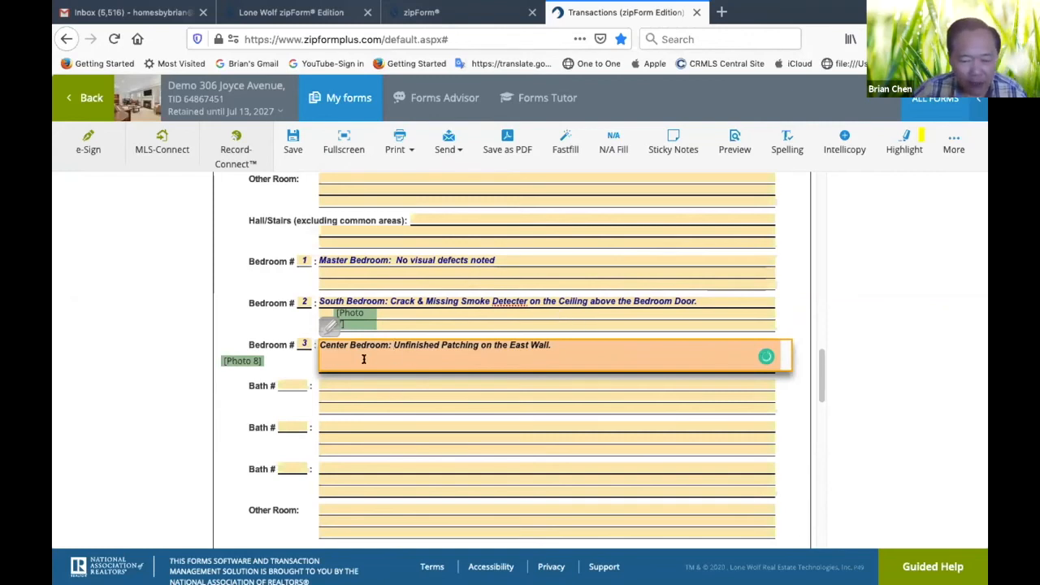
# Number the first Bath entry 1 and enter "Master Bathroom: No Visual Defect Noted" as its observation
pyautogui.click(395, 403)
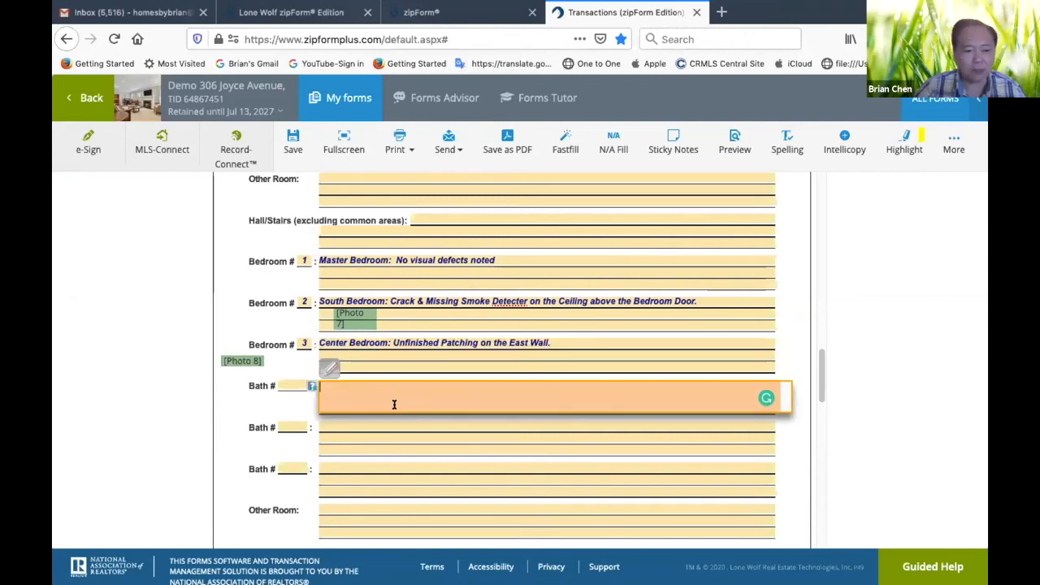
pyautogui.click(297, 386)
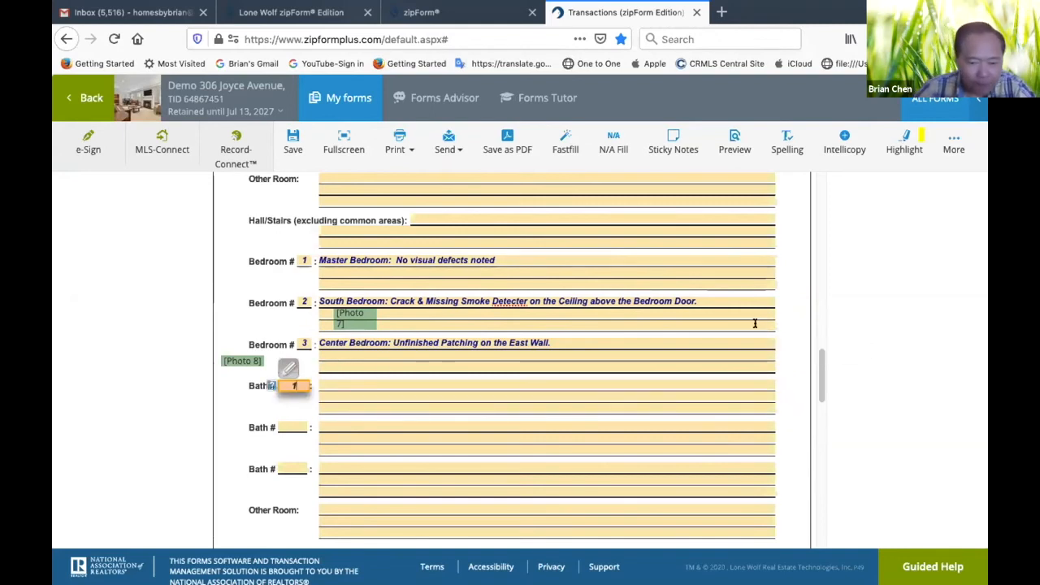
pyautogui.click(534, 382)
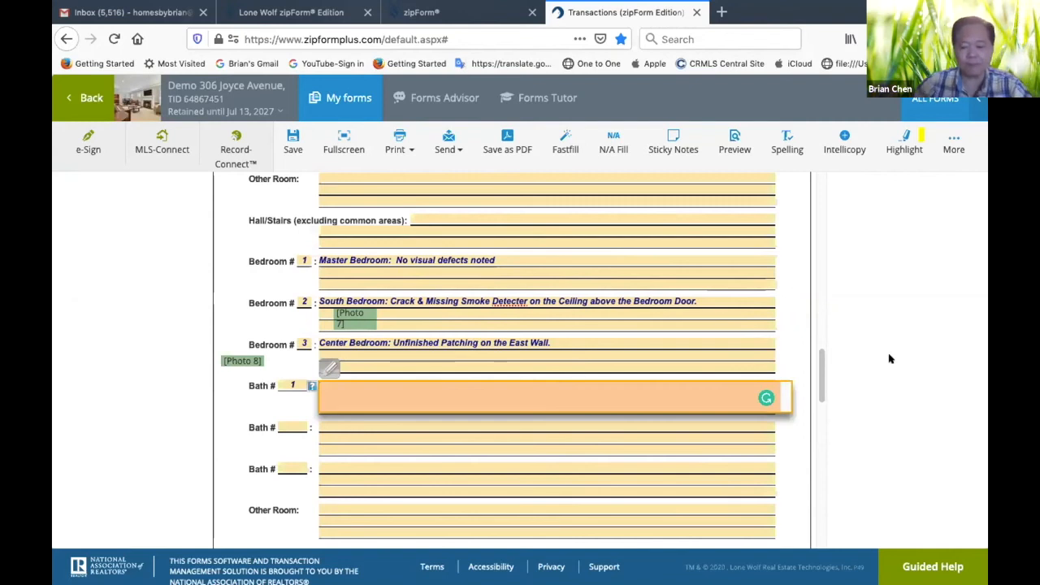
pyautogui.write('st')
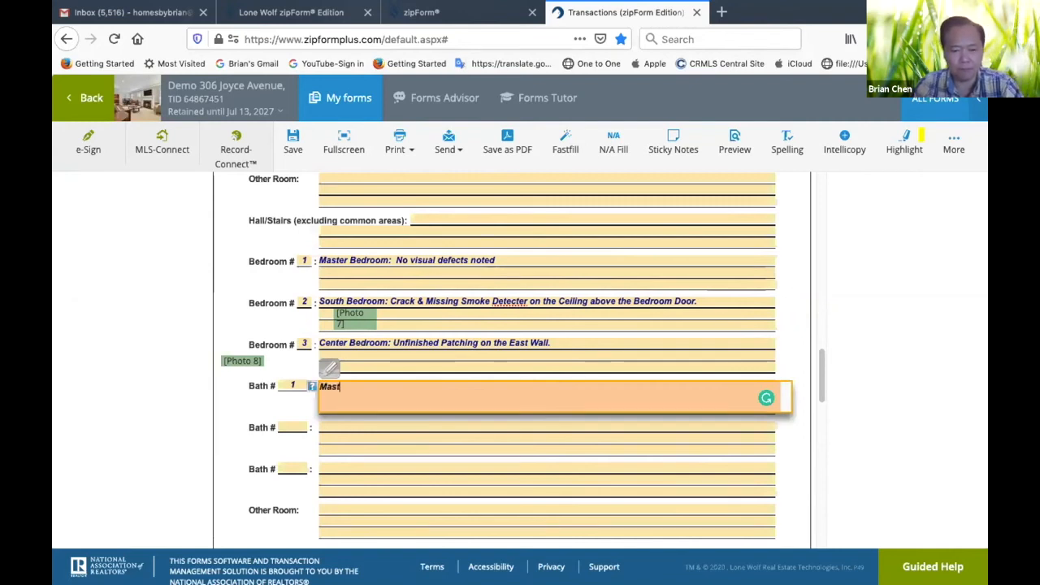
pyautogui.write('er Bath')
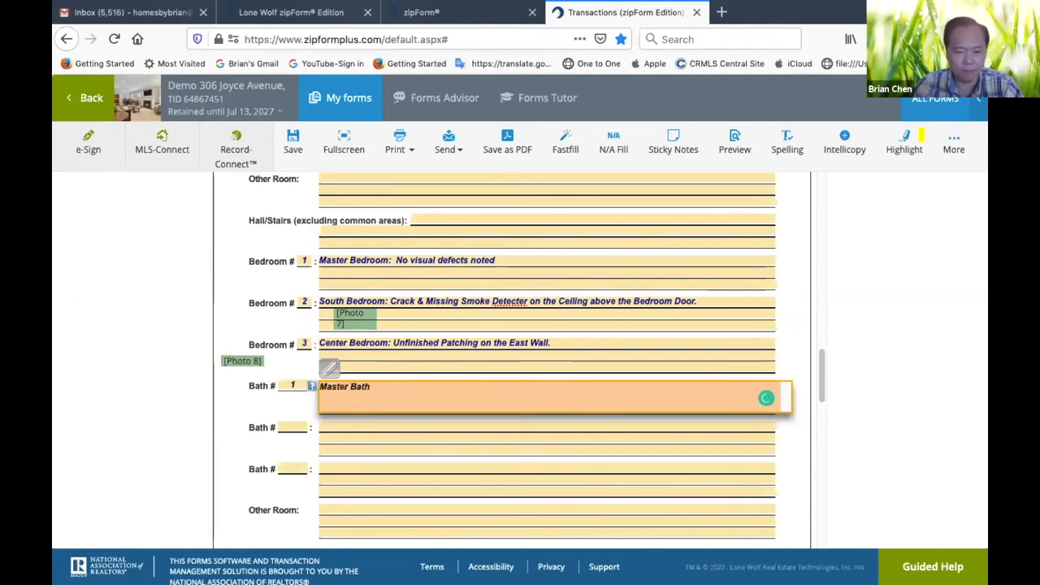
pyautogui.write('room:  No V')
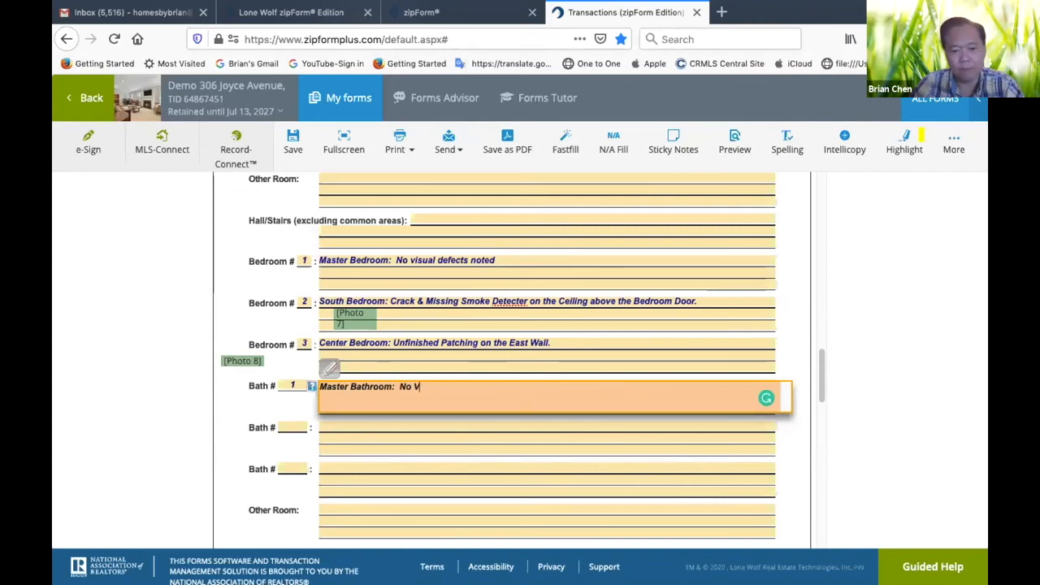
pyautogui.write('isual Defect')
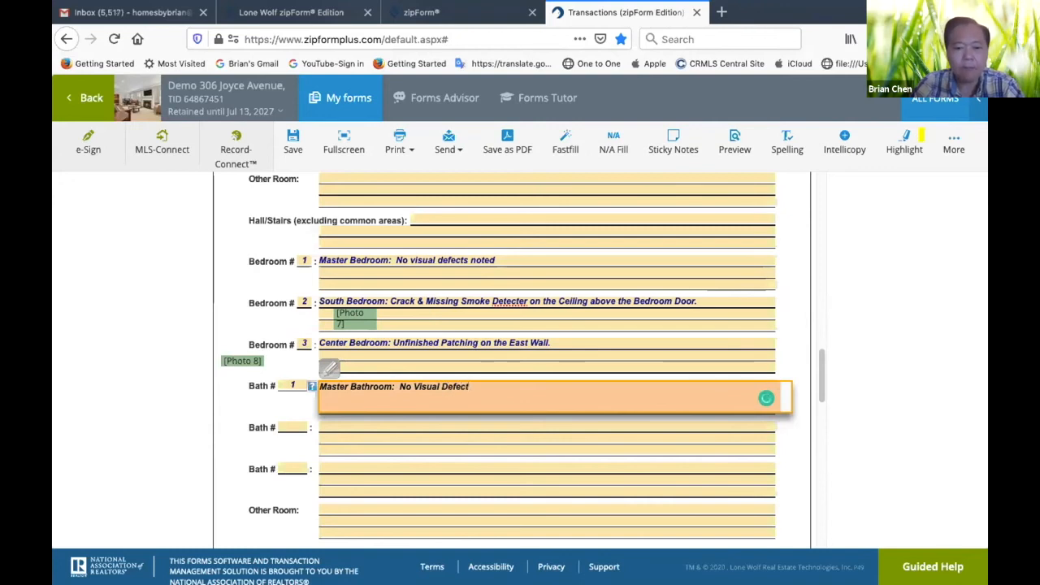
pyautogui.write(' Noted')
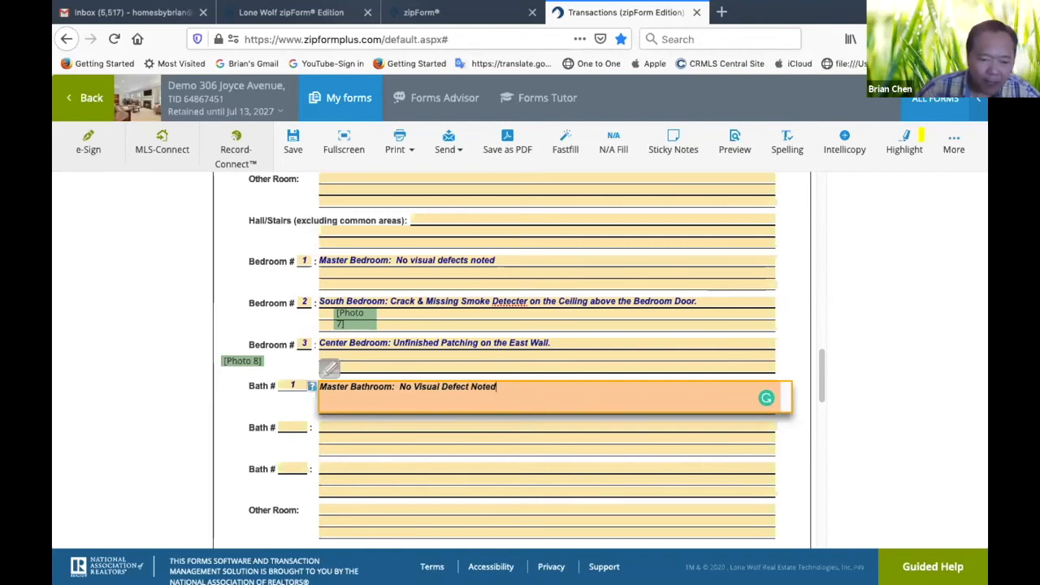
# Number the second Bath entry 2 and start its observation with "Hallway Bathroom:"
pyautogui.click(288, 425)
pyautogui.write('2')
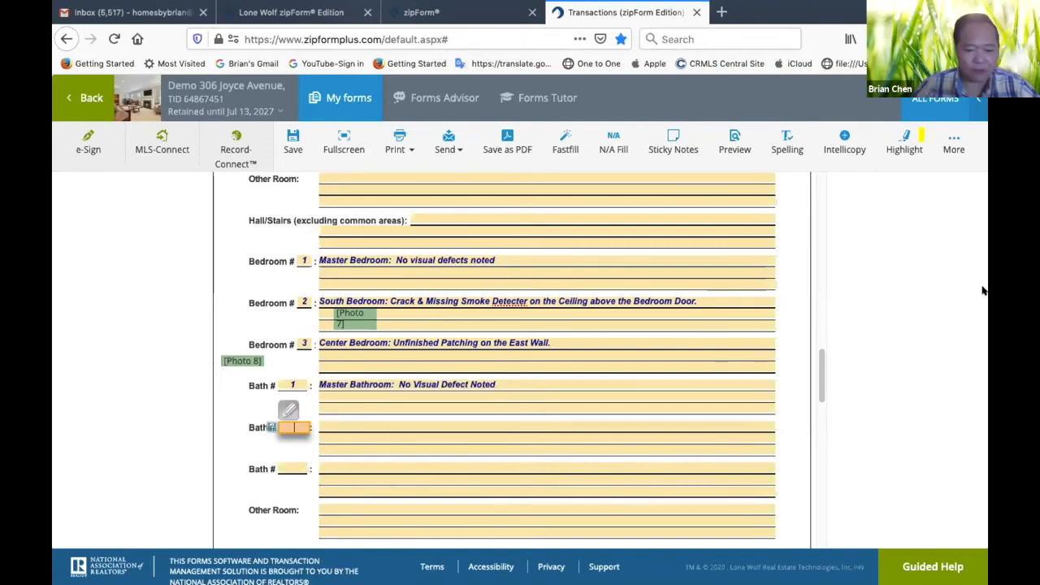
pyautogui.click(580, 425)
pyautogui.write('Hallway Bathroom:')
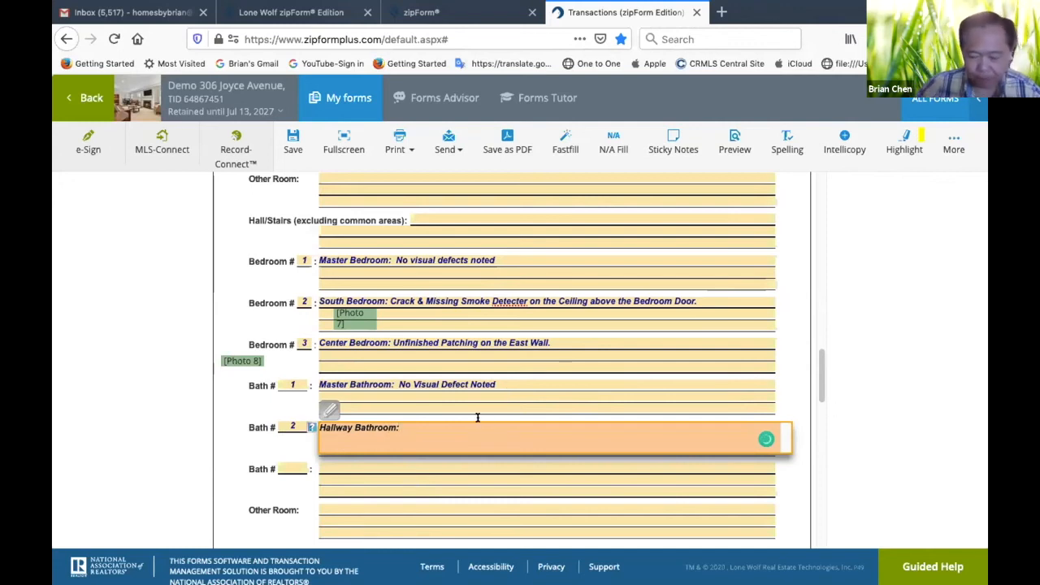
# Continue the Bath 2 observation with "Black substance on the corner of Bathtub and Tile Wall. Missing Draine Stopper."
pyautogui.write('B')
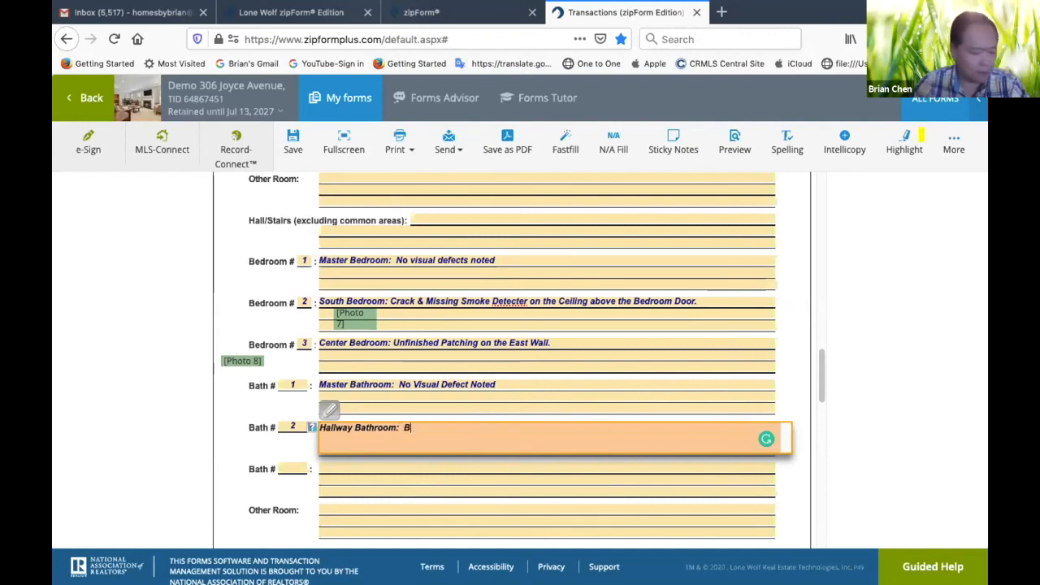
pyautogui.write('lack su')
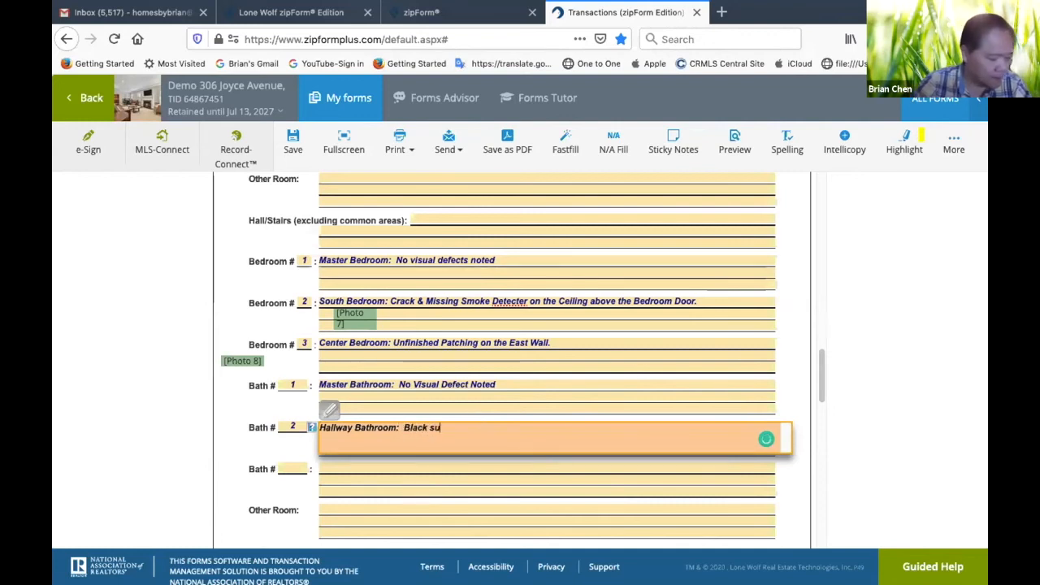
pyautogui.write('bstance on ')
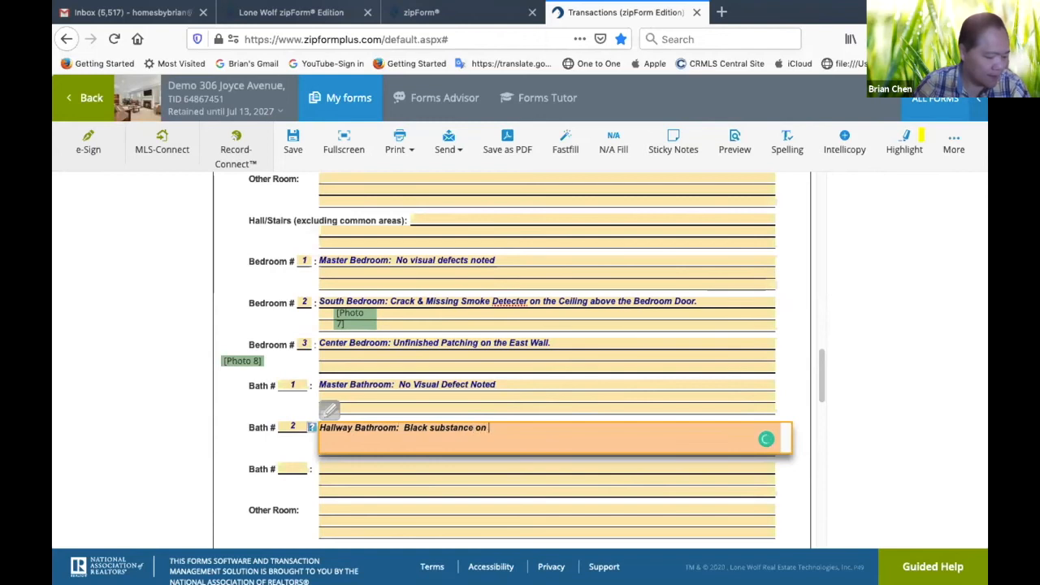
pyautogui.write('the c')
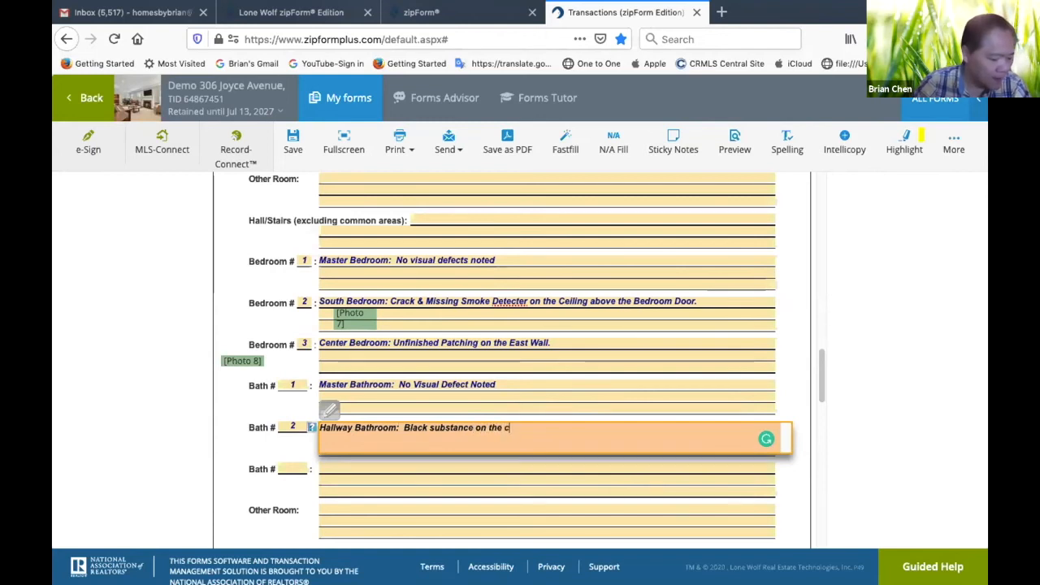
pyautogui.write('orner of')
pyautogui.write(' Bath')
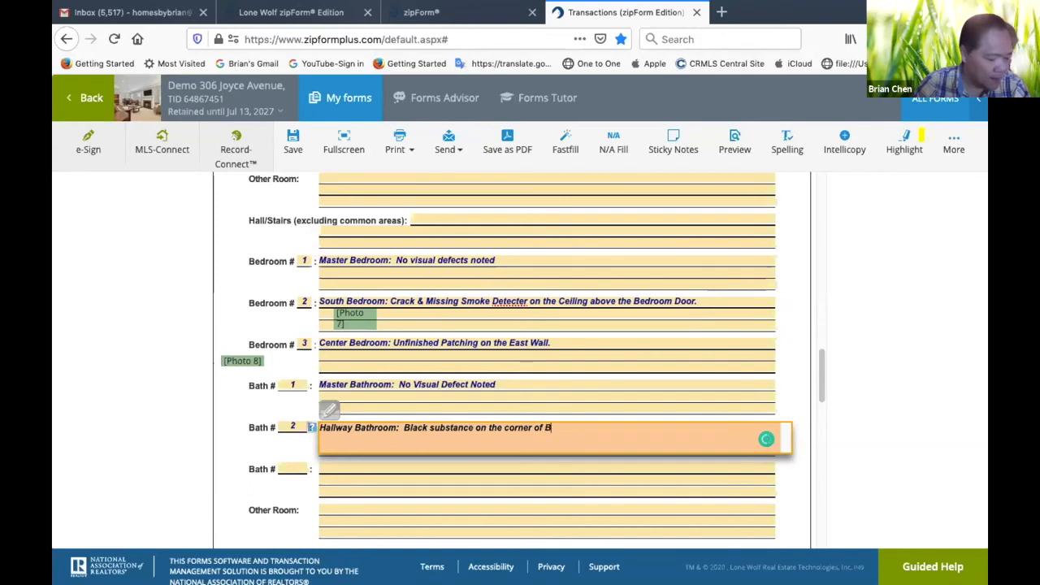
pyautogui.write('tub and Tile Wall.')
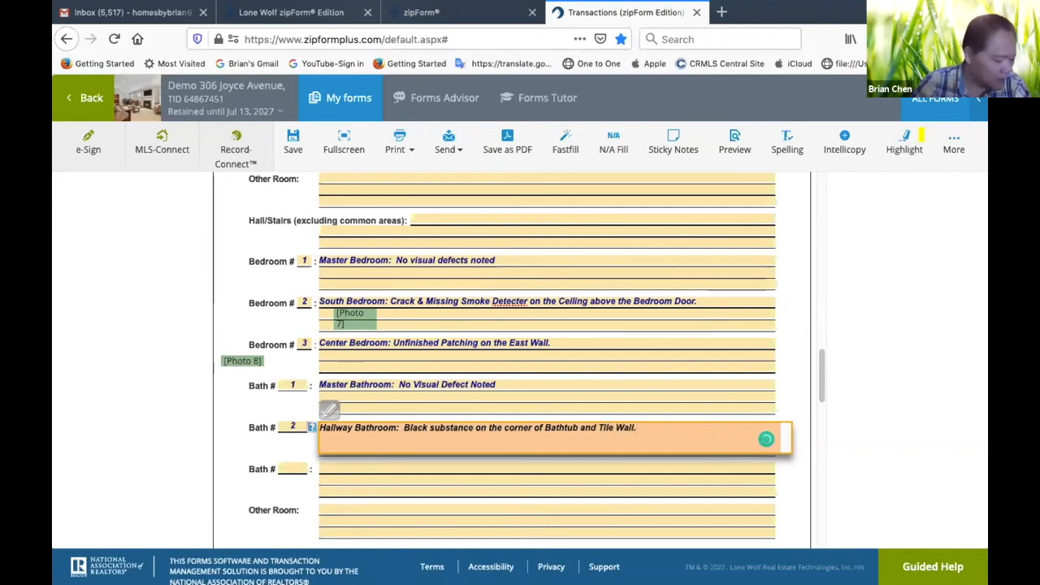
pyautogui.write('  Missing Draine Stopper.')
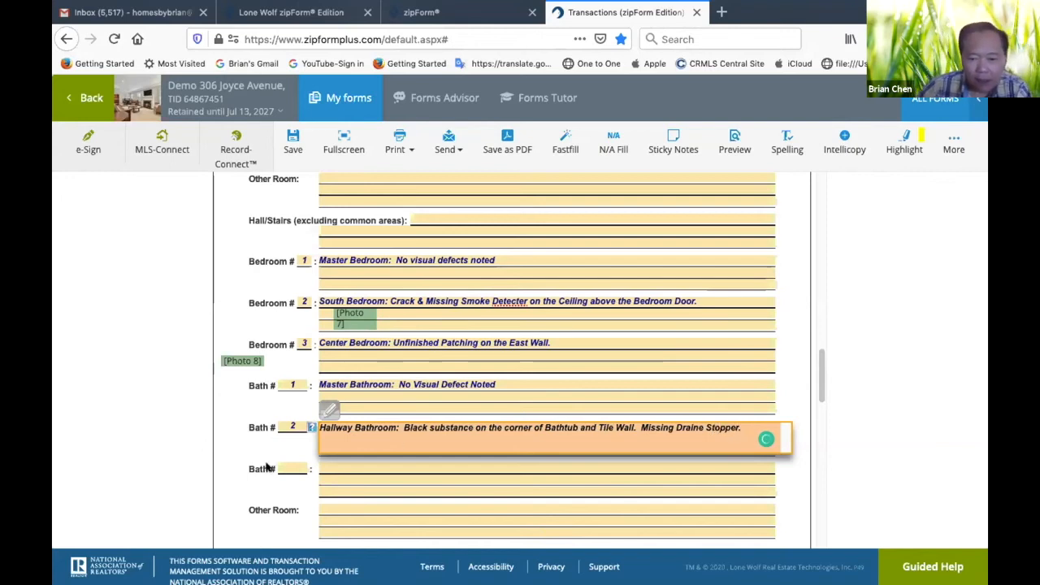
# Append "No sign of water damage under the bathroom sink." to the Bath 2 observation
pyautogui.click(534, 383)
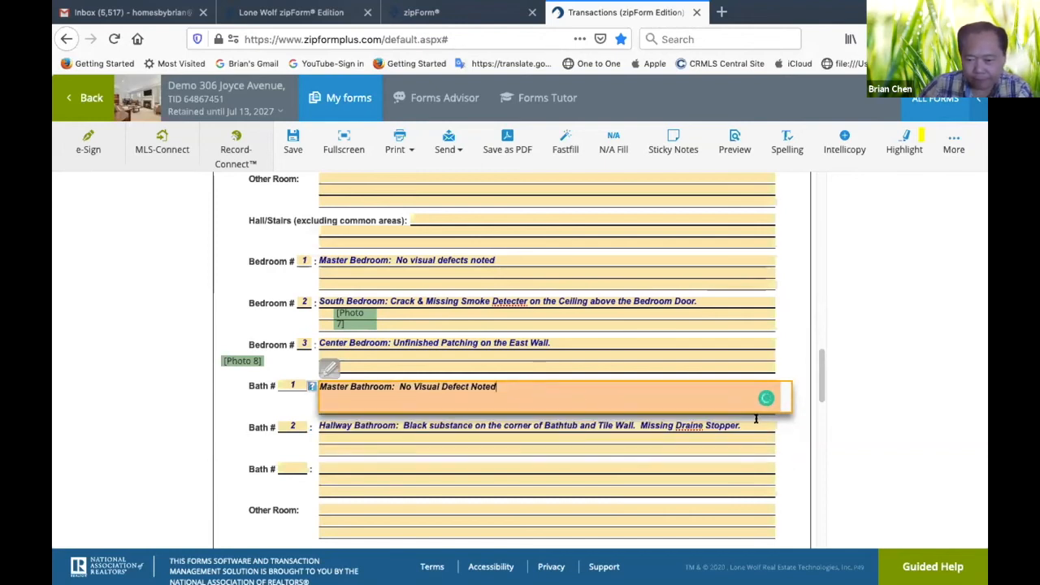
pyautogui.click(718, 428)
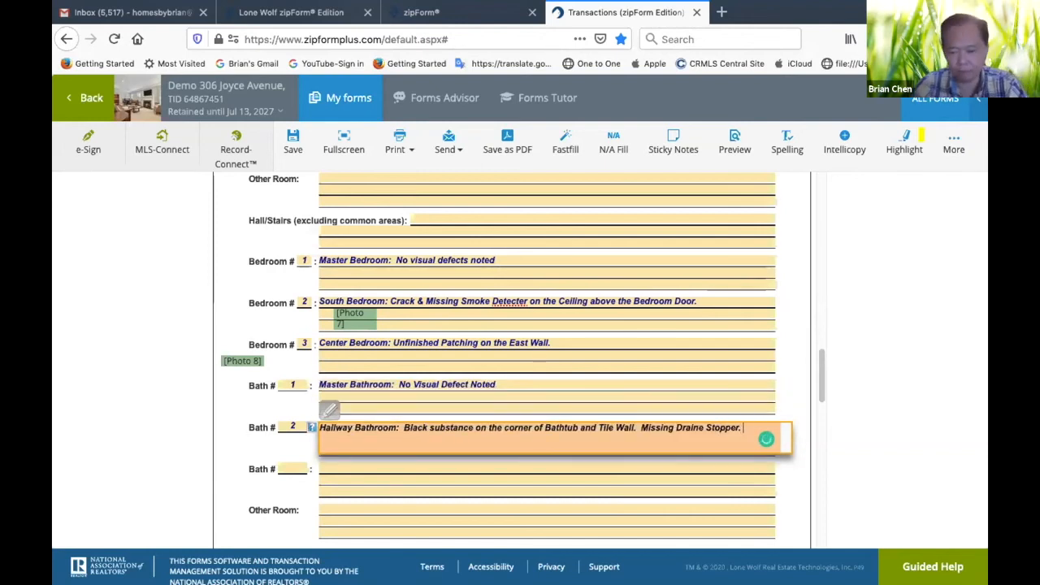
pyautogui.write('No sign of')
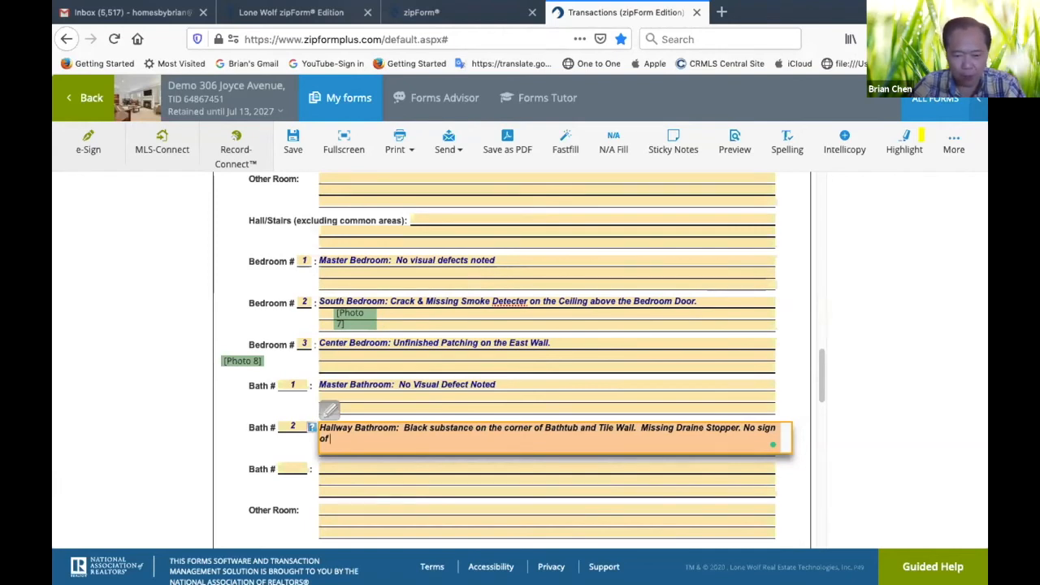
pyautogui.write('water da')
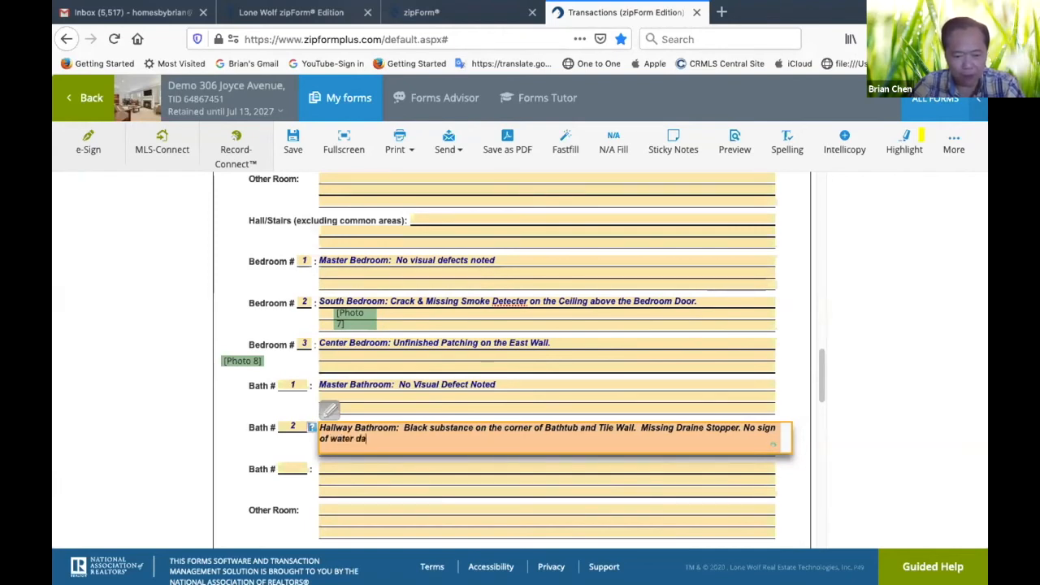
pyautogui.write('mage under the bathroom')
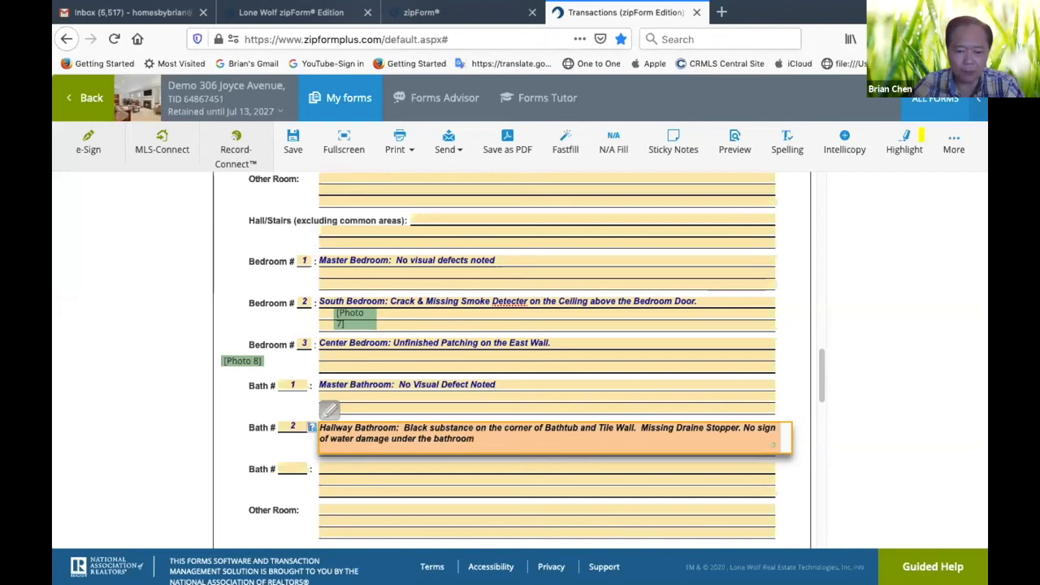
pyautogui.write(' sin')
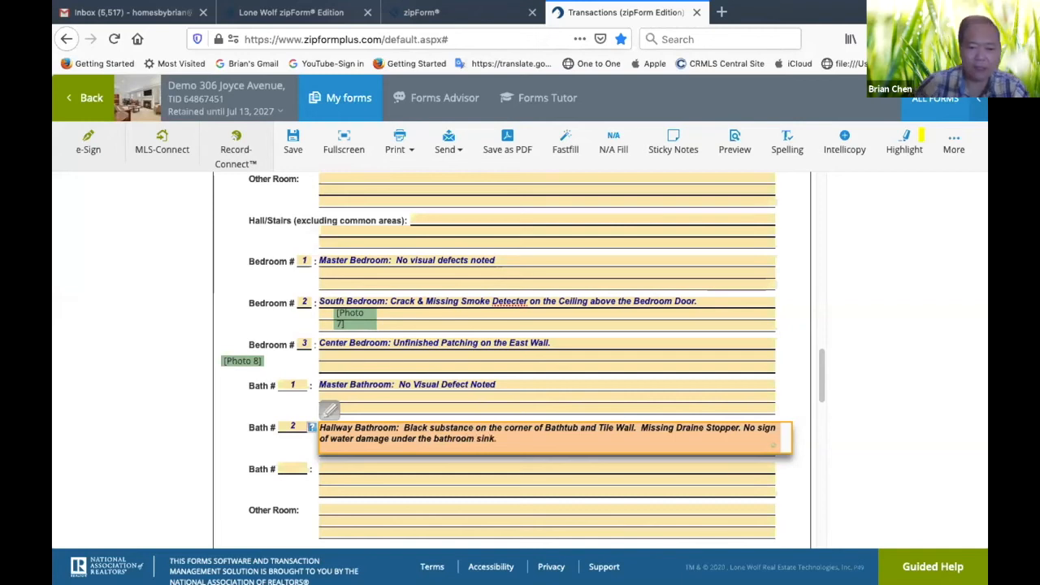
pyautogui.write('k.')
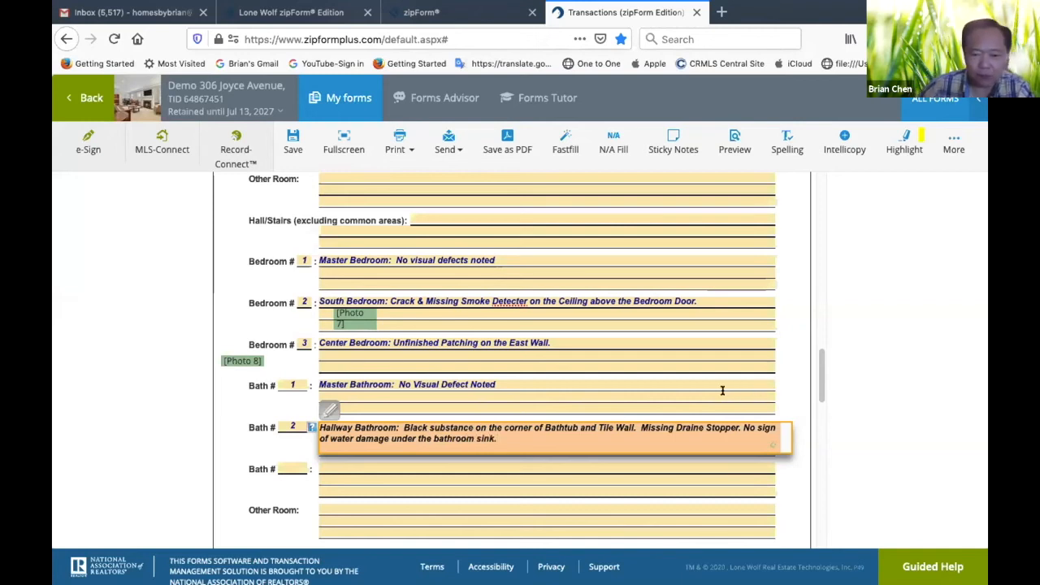
# End the Bath 1 observation's sentence with a period and add "No sign of water damage under the bathroom sink."
pyautogui.click(582, 380)
pyautogui.write('M')
pyautogui.write('o')
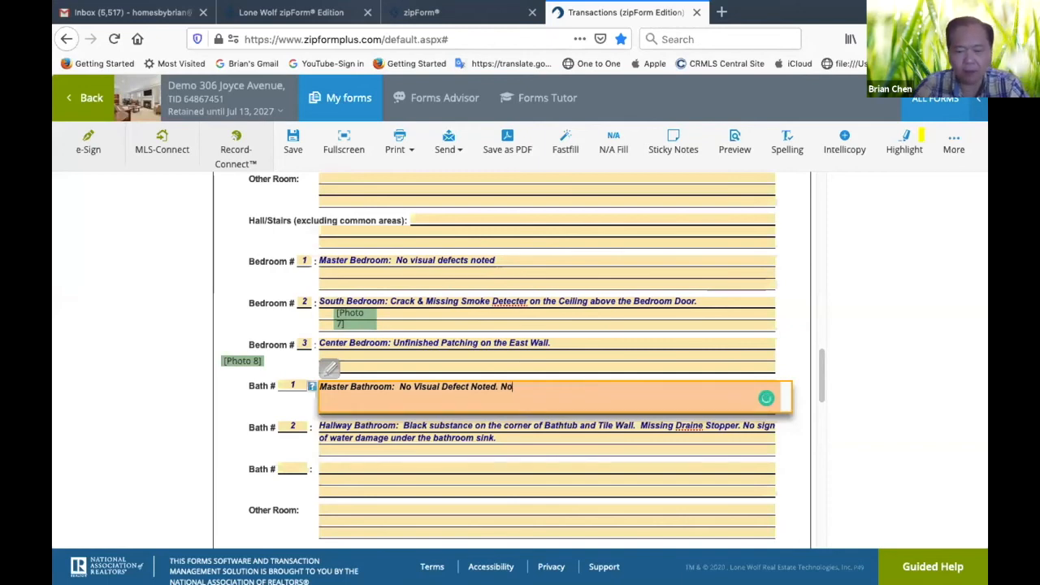
pyautogui.write(' sign of wa')
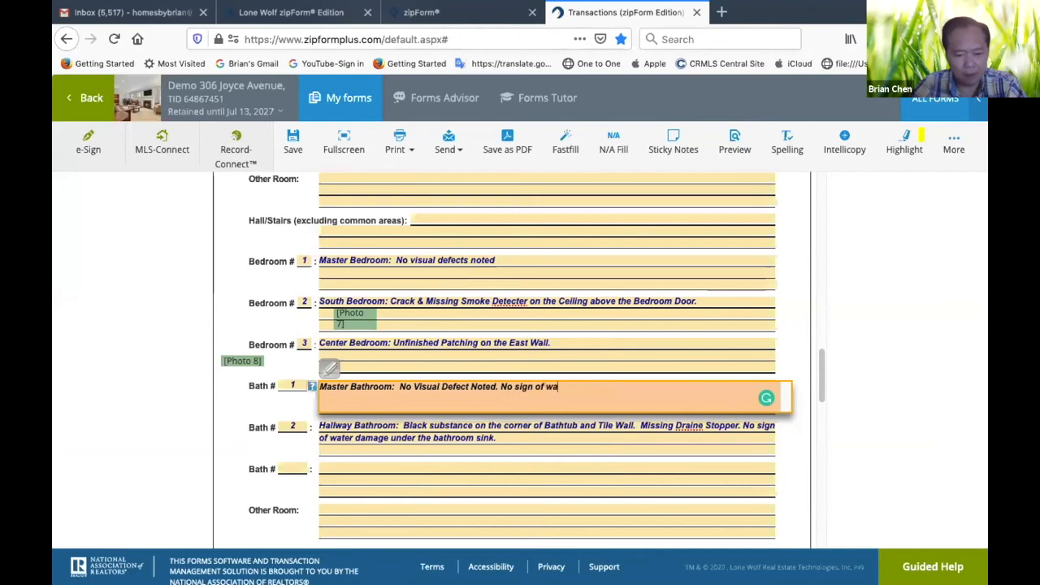
pyautogui.write('ter damage under the bathroom sink.')
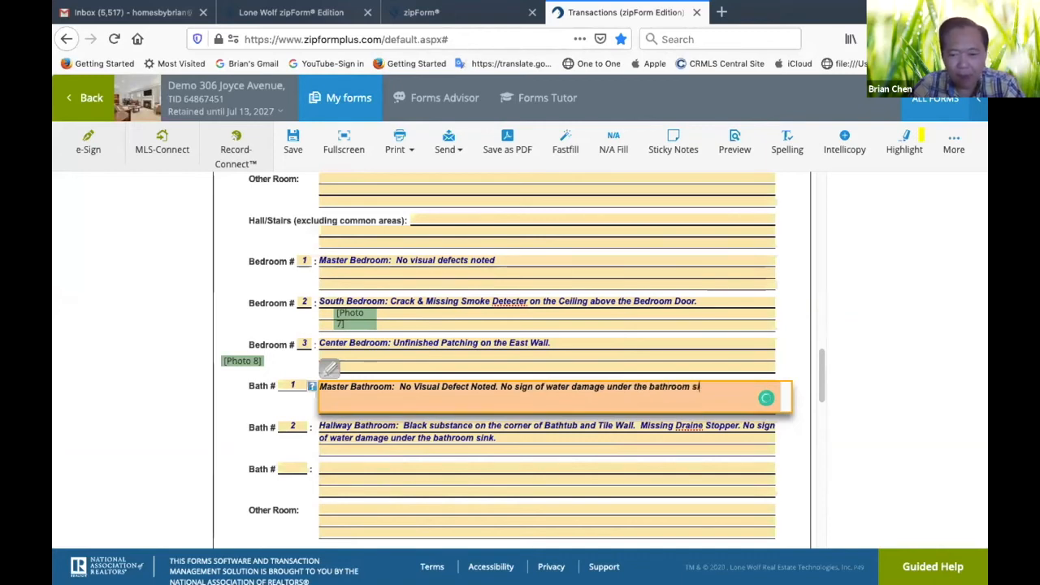
# Enter "No visual defect noted" as the Hall/Stairs observation
pyautogui.click(595, 472)
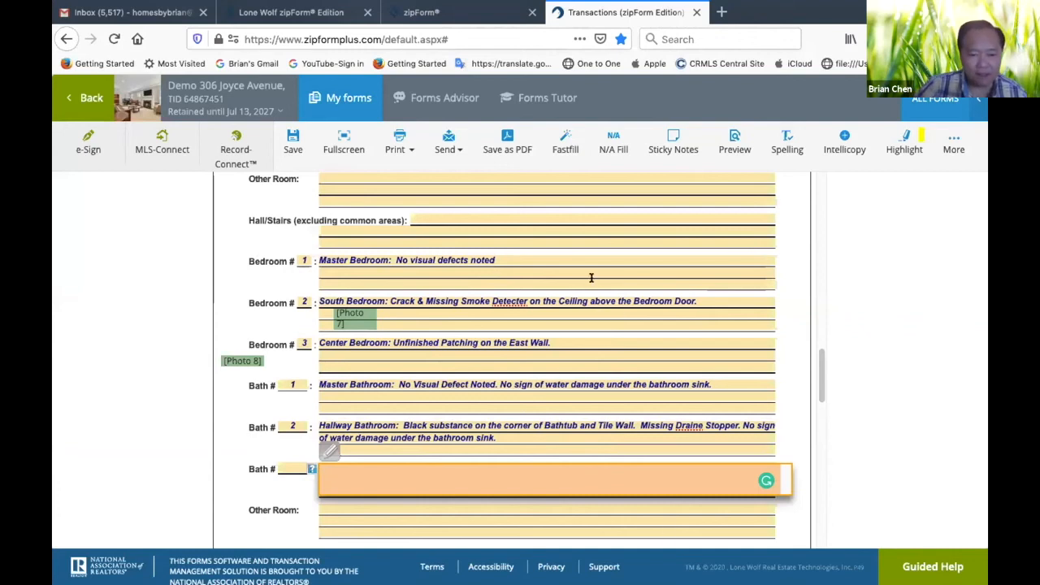
pyautogui.scroll(3, 591, 278)
pyautogui.click(369, 341)
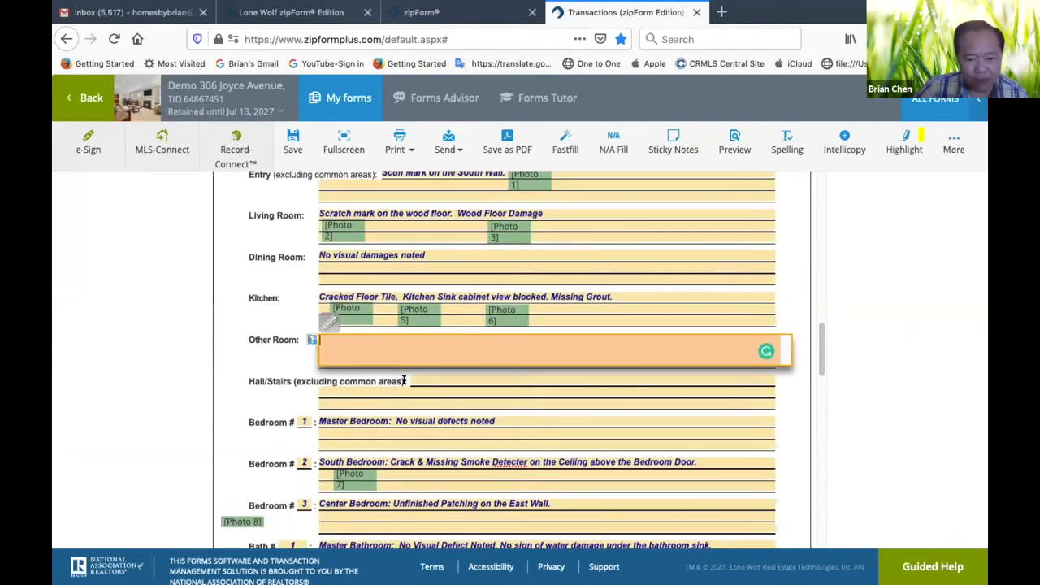
pyautogui.click(466, 379)
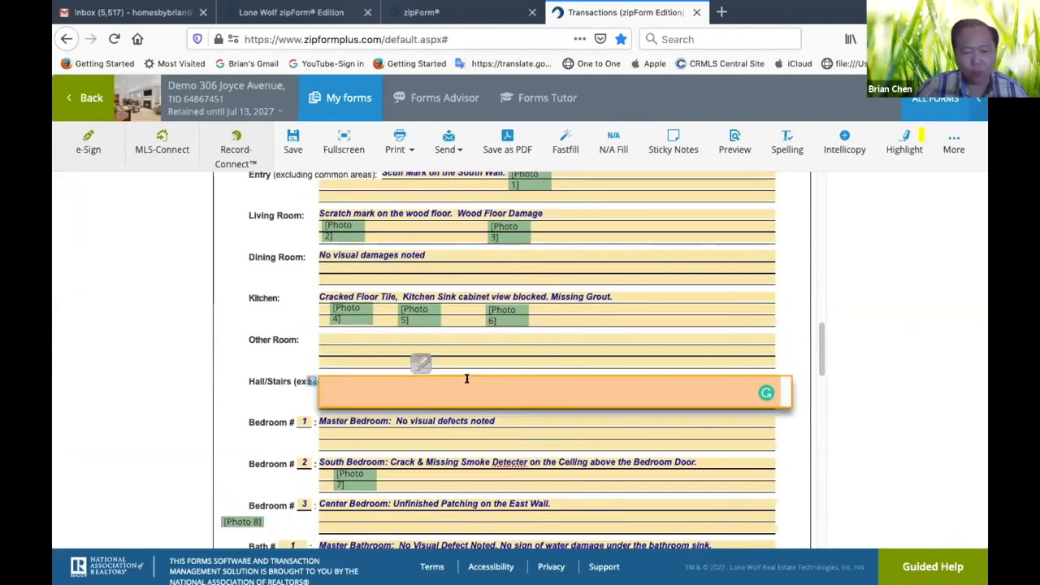
pyautogui.write('No v')
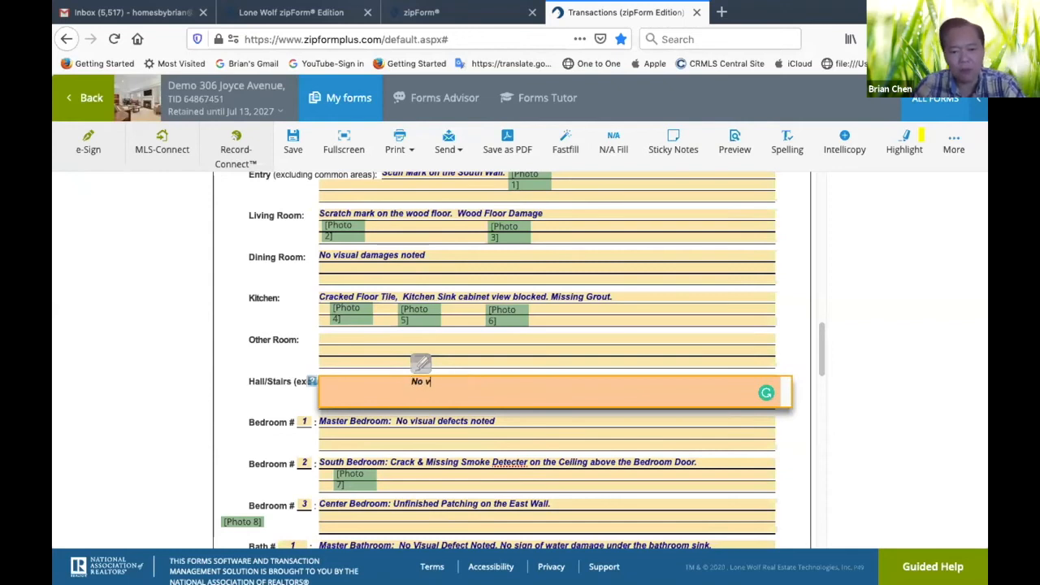
pyautogui.write('isual defec')
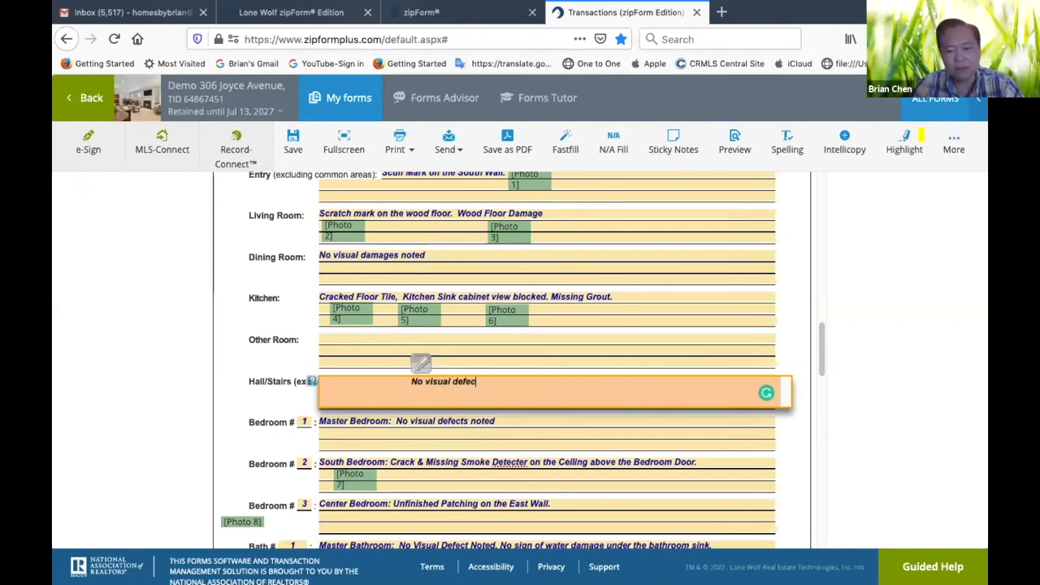
pyautogui.write('ts no')
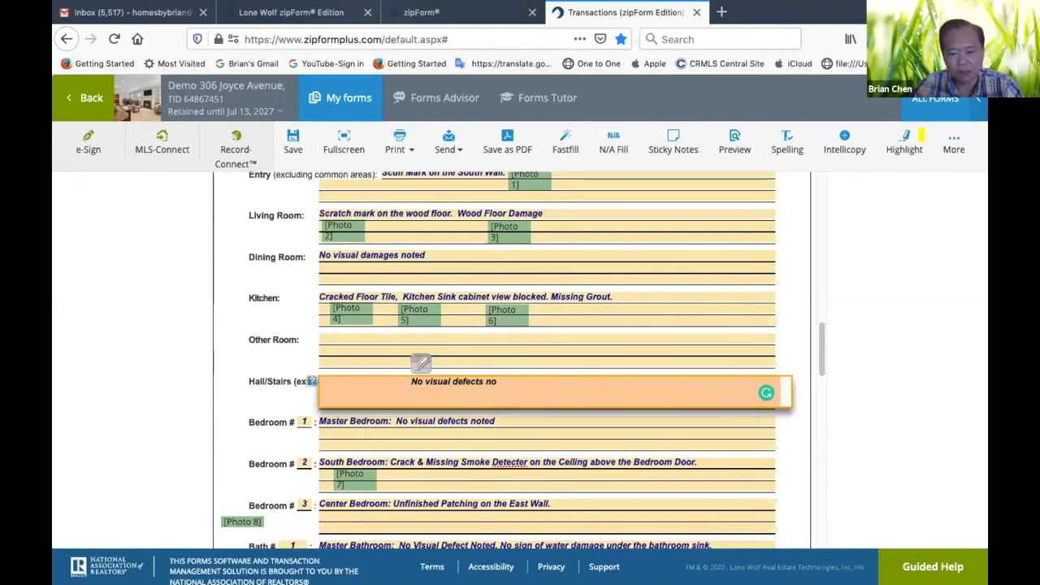
pyautogui.press('BackSpace')
pyautogui.press('BackSpace')
pyautogui.press('BackSpace')
pyautogui.press('BackSpace')
pyautogui.write('no')
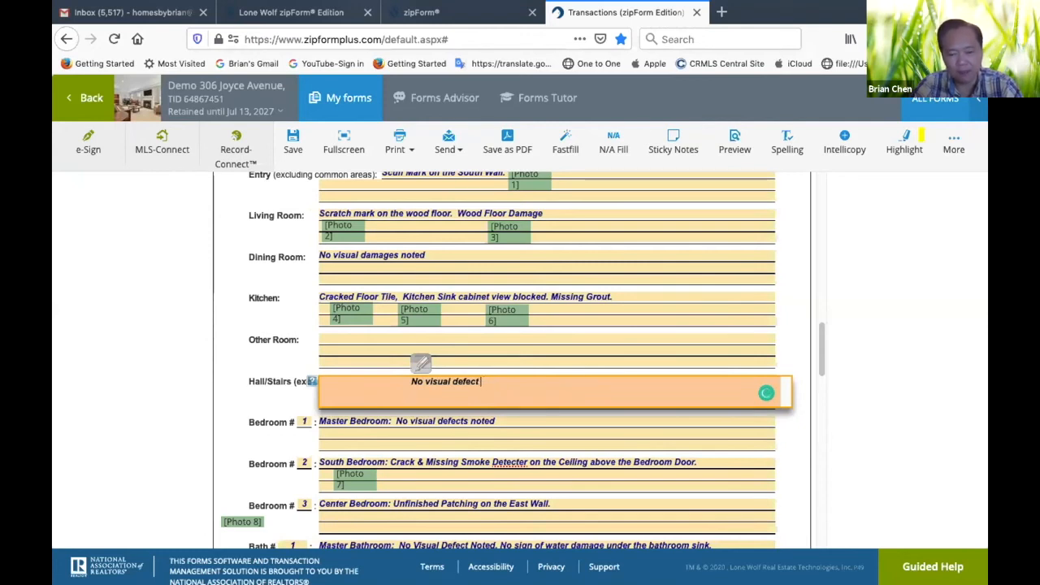
pyautogui.write('ted')
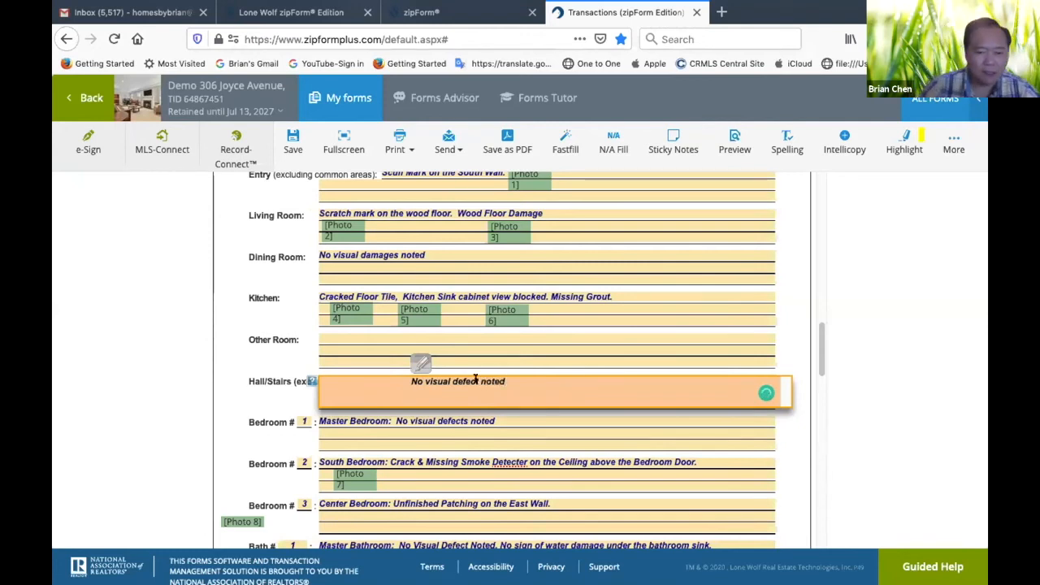
# Enter "oil stain on the ground." as the Garage/Parking observation on page 3
pyautogui.click(195, 405)
pyautogui.scroll(-5, 267, 398)
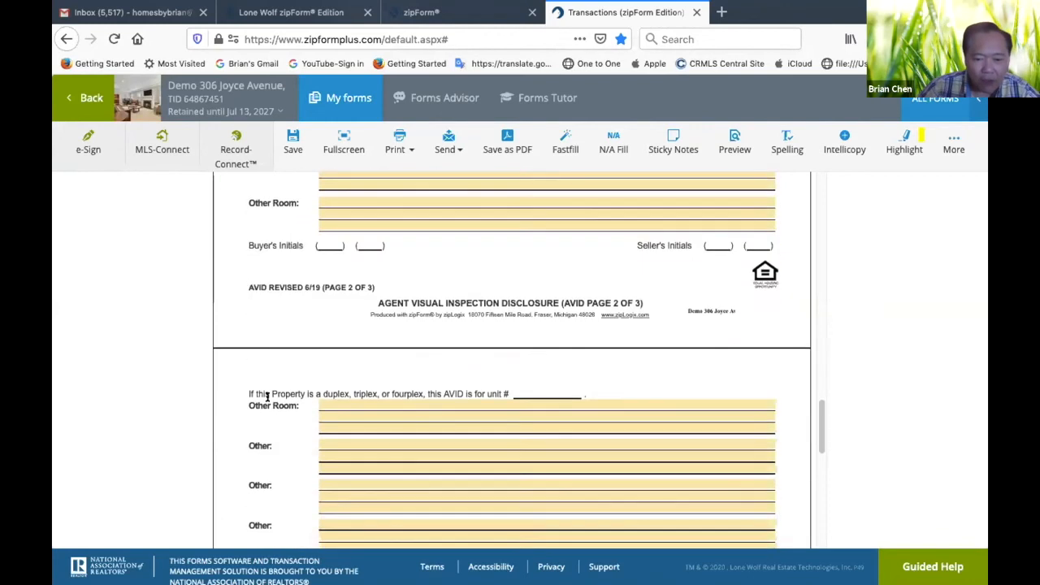
pyautogui.scroll(3, 262, 399)
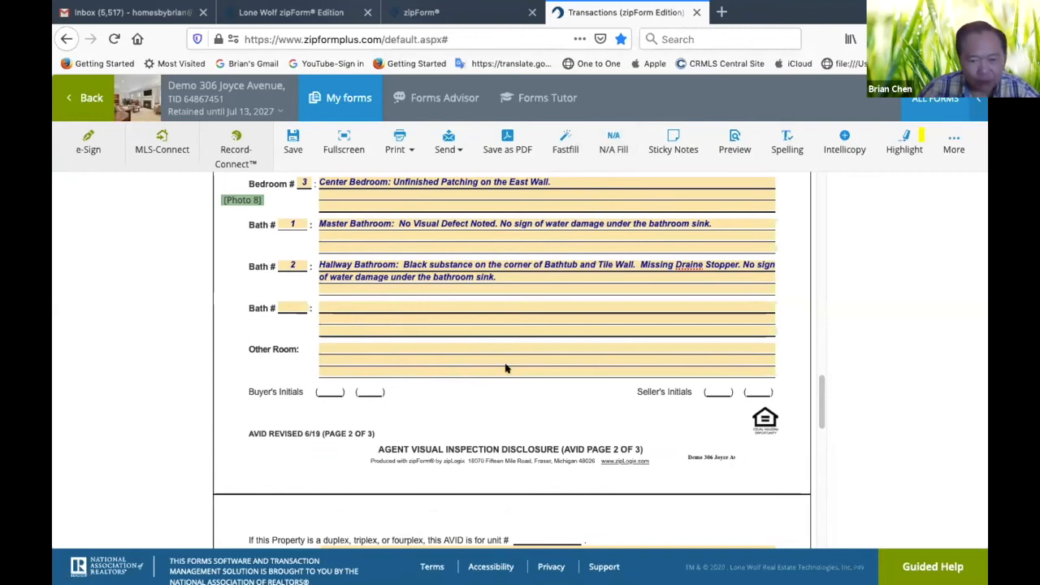
pyautogui.scroll(-5, 510, 362)
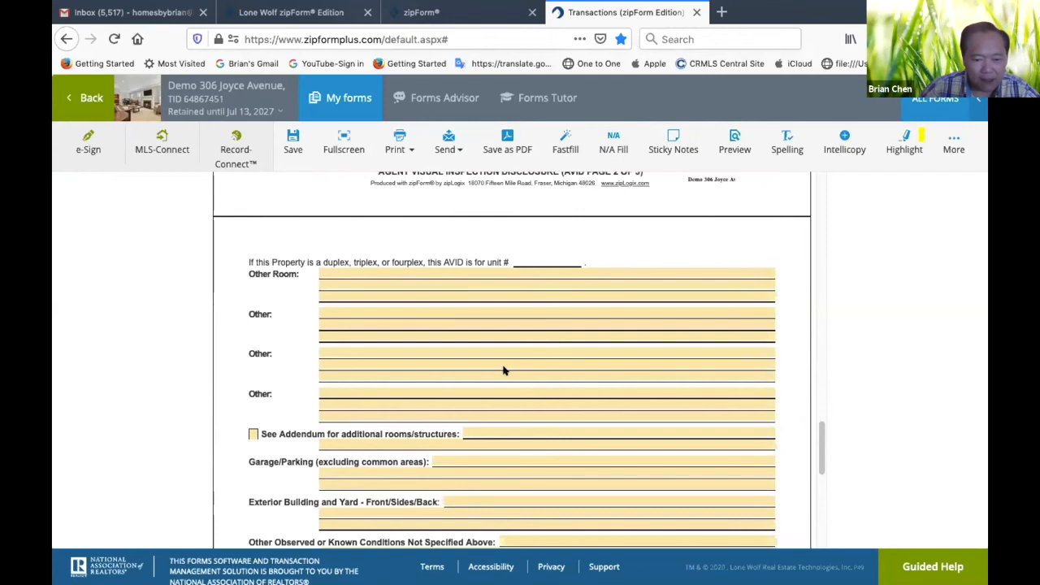
pyautogui.scroll(-1, 495, 390)
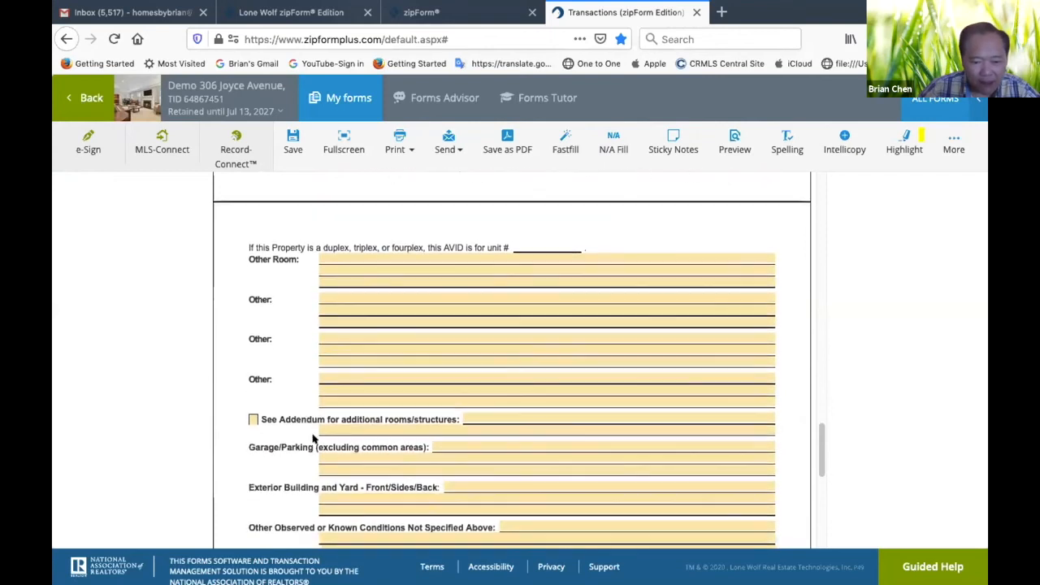
pyautogui.click(467, 443)
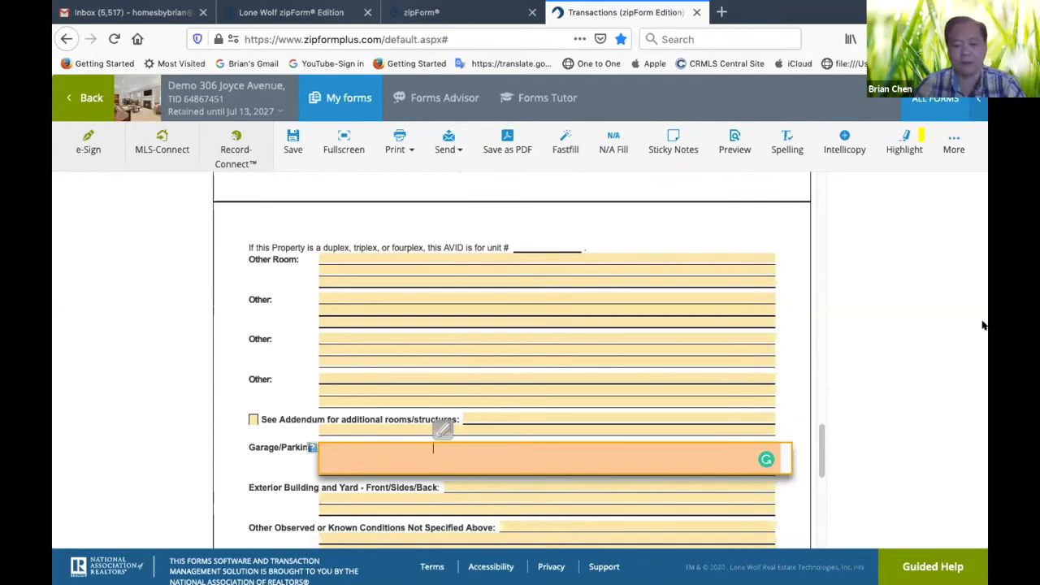
pyautogui.write('sligh')
pyautogui.press('BackSpace')
pyautogui.press('BackSpace')
pyautogui.press('BackSpace')
pyautogui.press('BackSpace')
pyautogui.press('BackSpace')
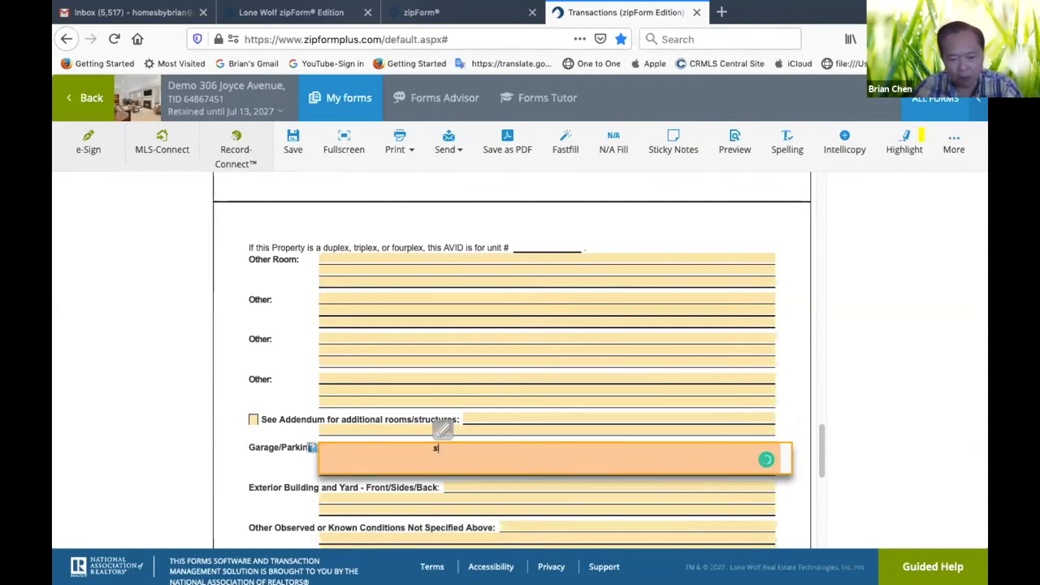
pyautogui.write('ofl stain on t')
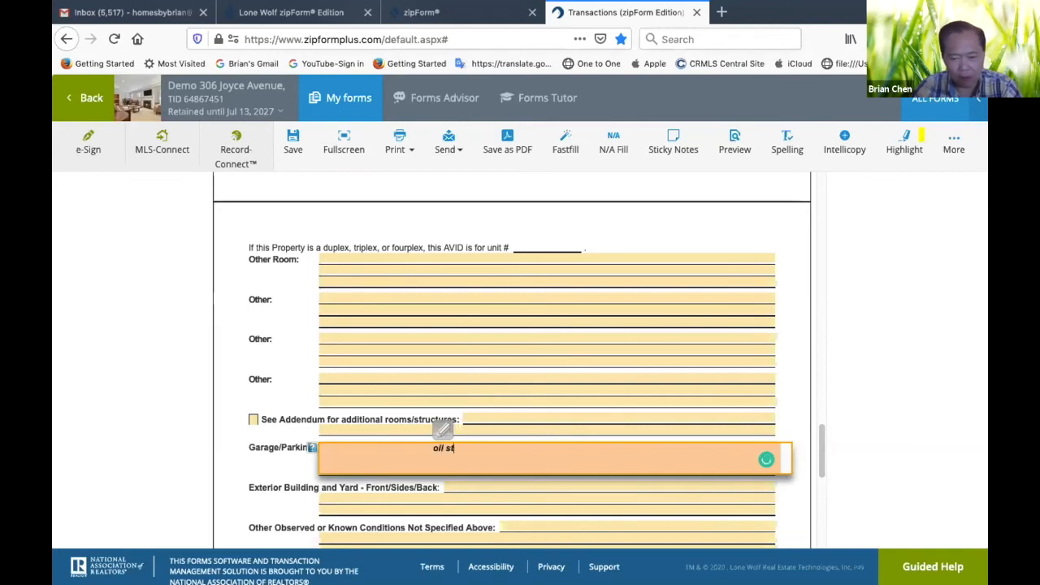
pyautogui.write('he ')
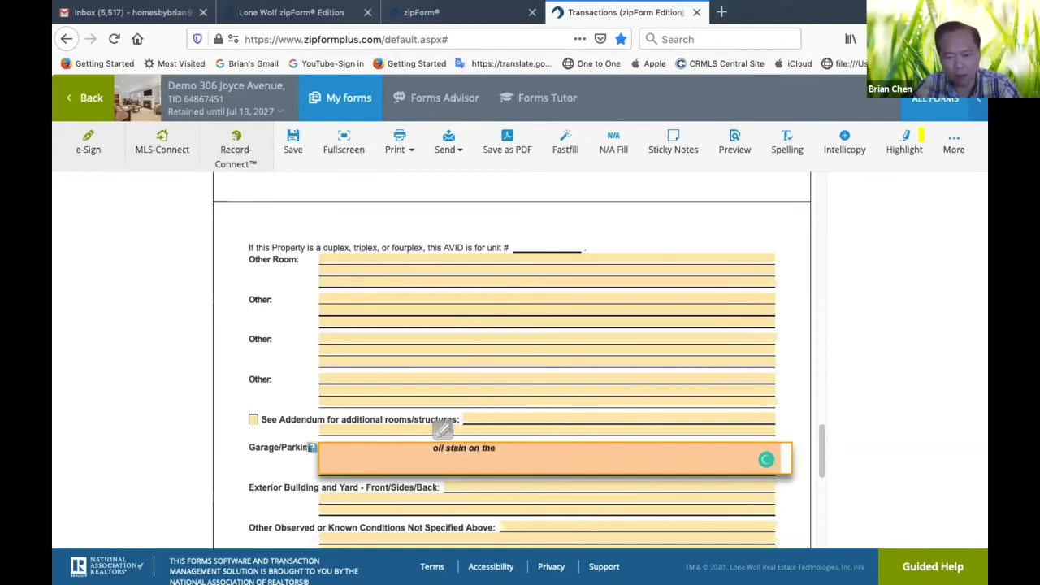
pyautogui.write('ground.')
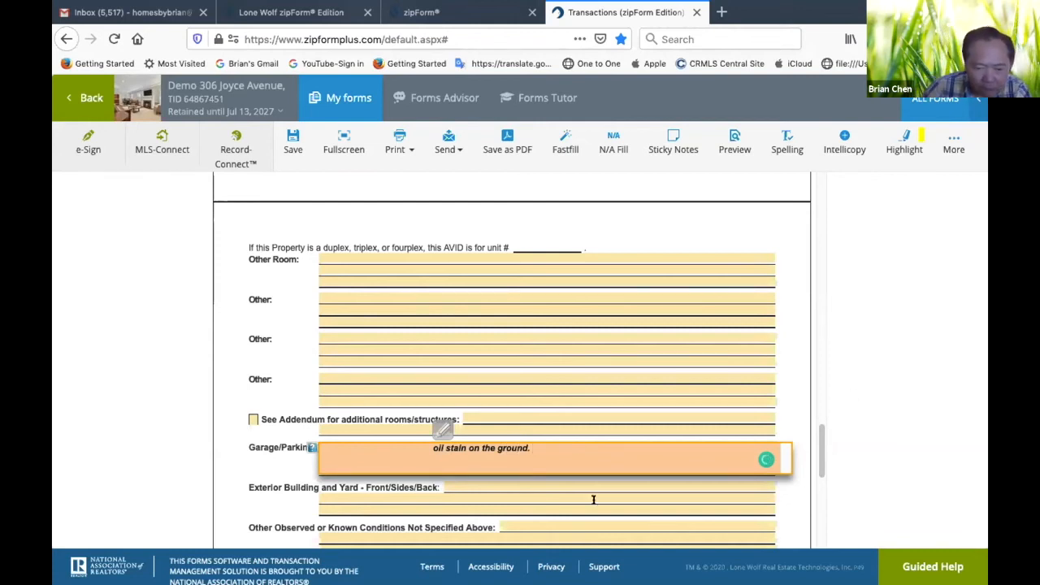
# Enter "various cracks on the stucco wall, old deteriorated concrete walkway." as the Exterior Building and Yard observation
pyautogui.click(511, 484)
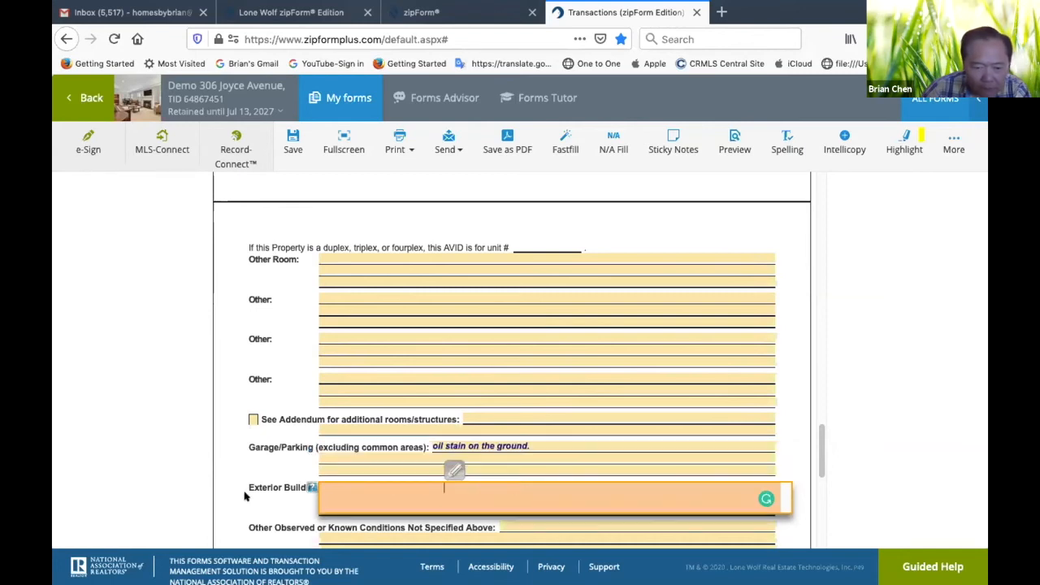
pyautogui.scroll(-3, 247, 491)
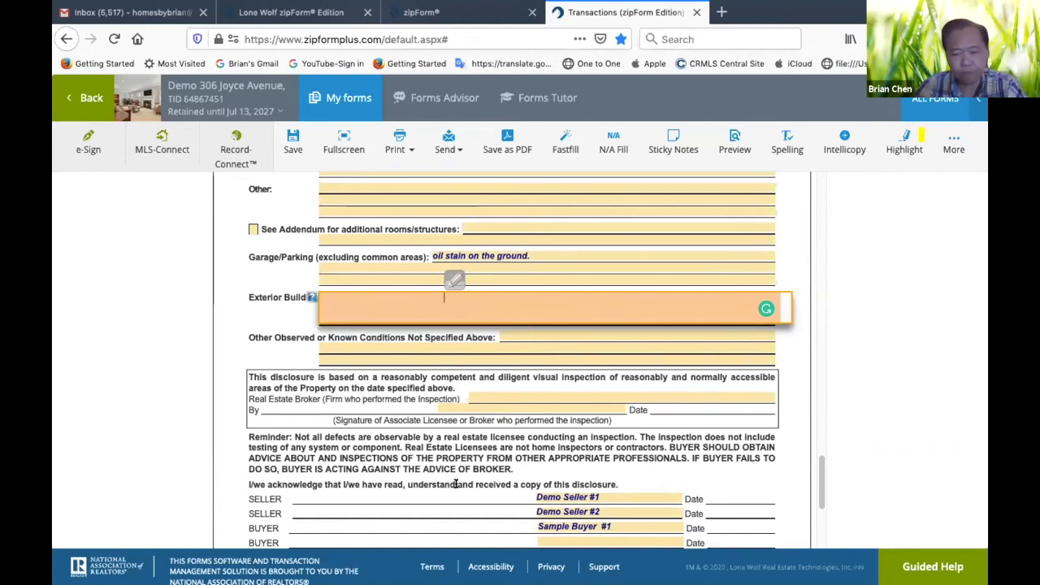
pyautogui.write('various cra')
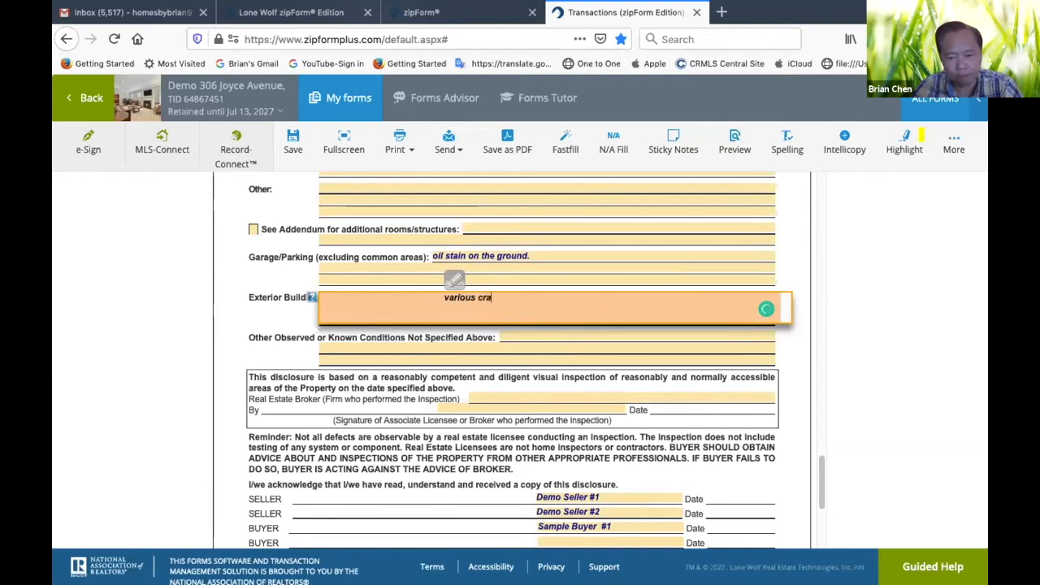
pyautogui.write('cks on the')
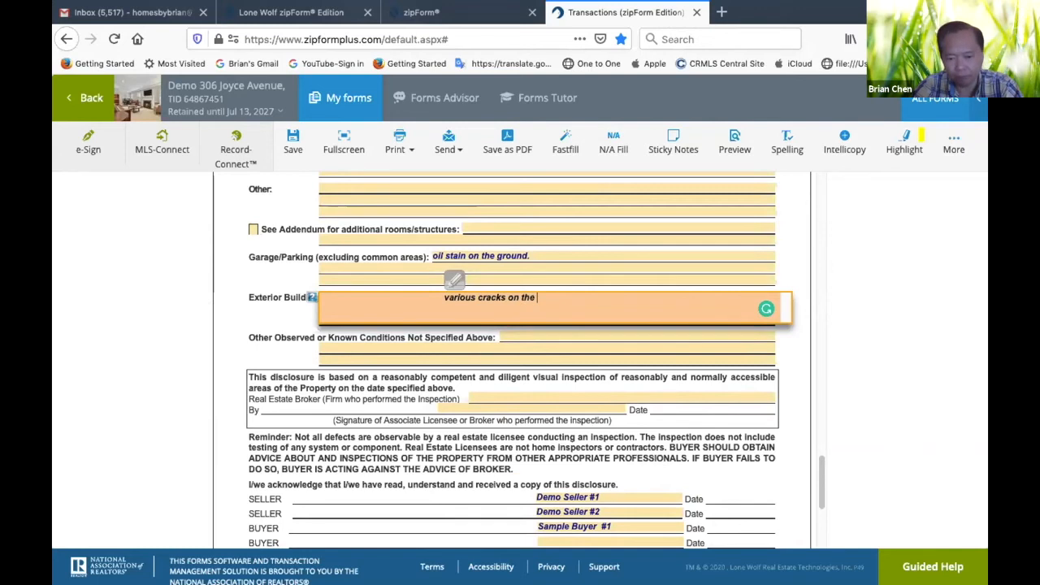
pyautogui.write(' stucco wall,')
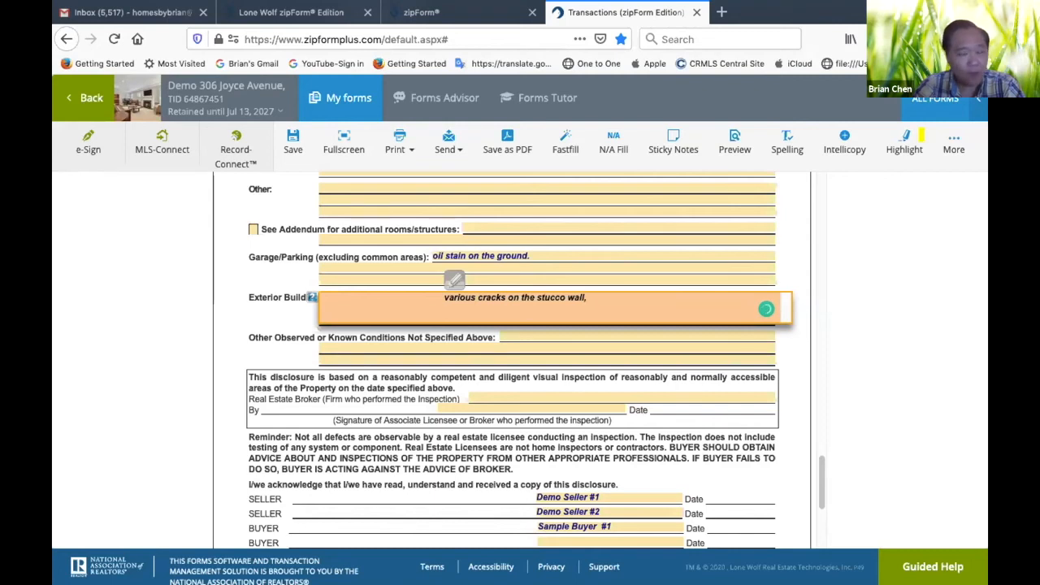
pyautogui.write('old')
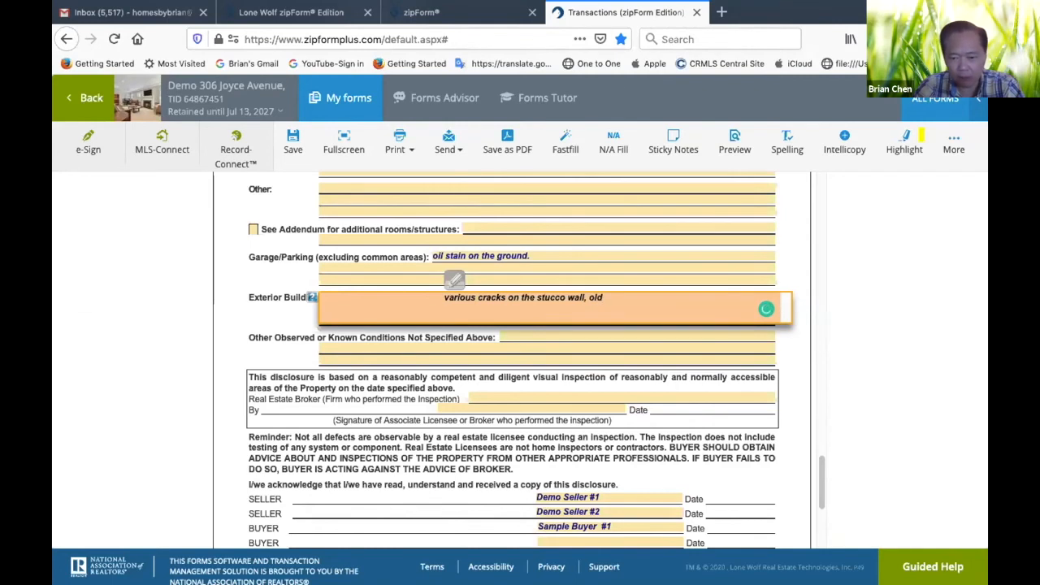
pyautogui.write(' deteriorated concret')
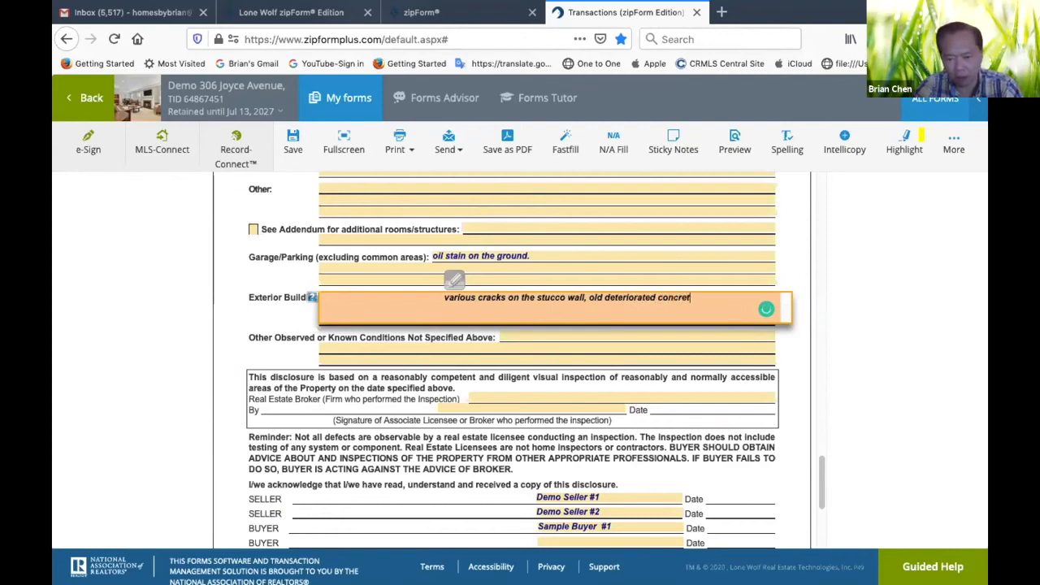
pyautogui.write('e walkway.')
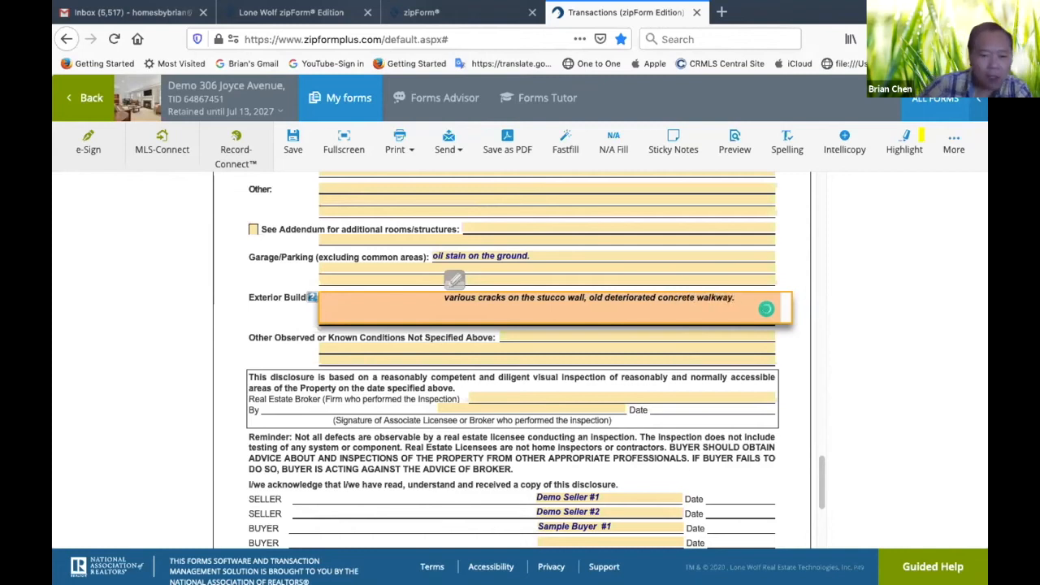
pyautogui.click(245, 401)
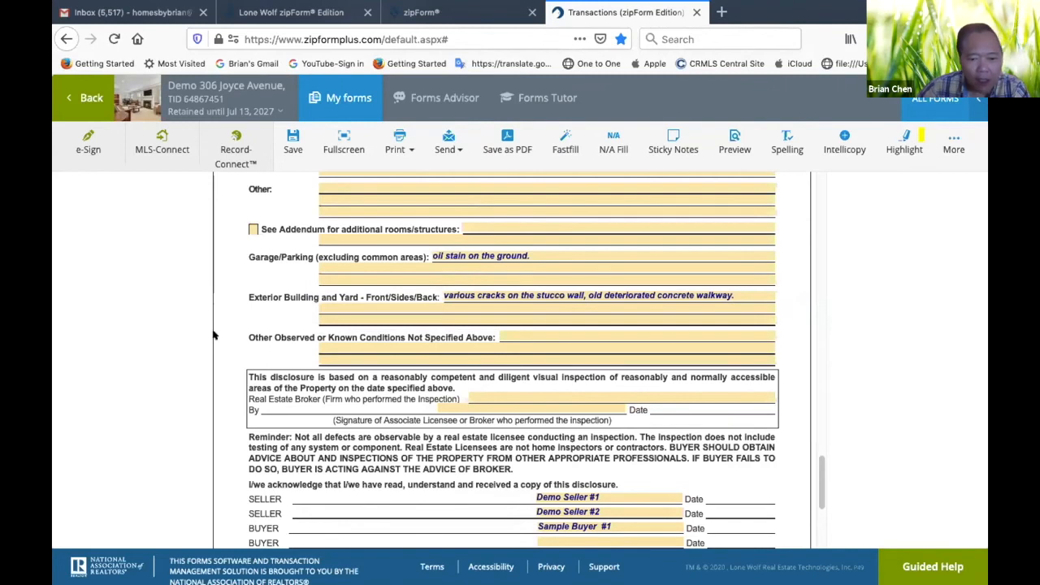
# Move the Photo 8 marker from the page margin into the Bedroom 3 field, below the word "Patching"
pyautogui.scroll(3, 219, 312)
pyautogui.scroll(-1, 222, 309)
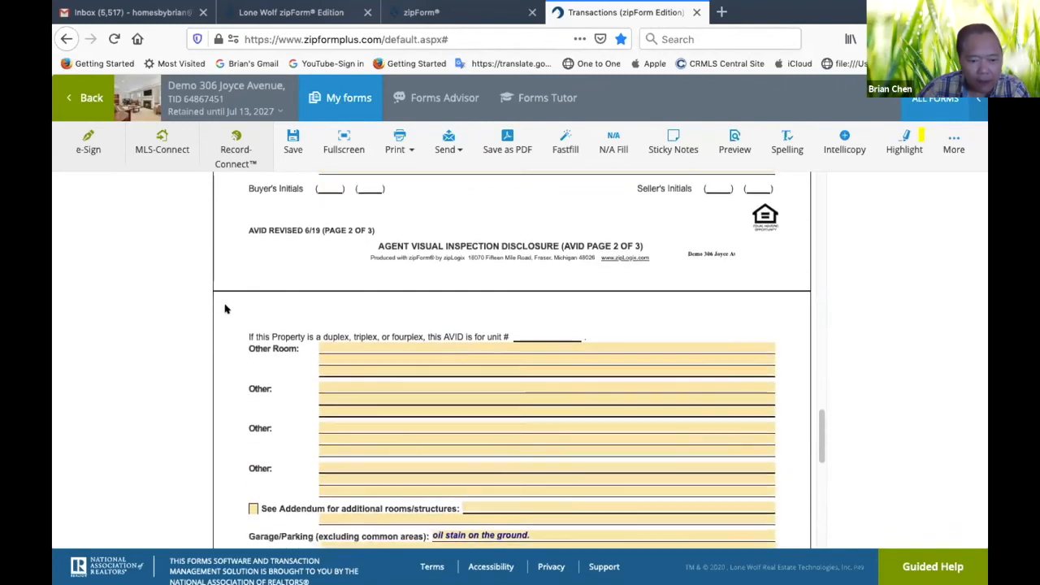
pyautogui.scroll(5, 223, 307)
pyautogui.scroll(5, 228, 303)
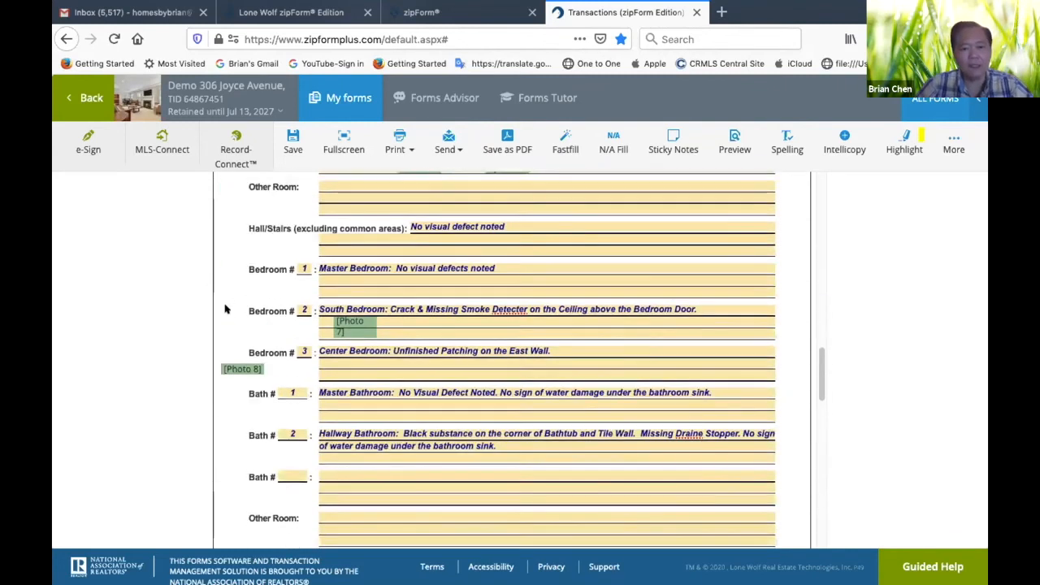
pyautogui.scroll(-6, 267, 300)
pyautogui.scroll(-1, 267, 301)
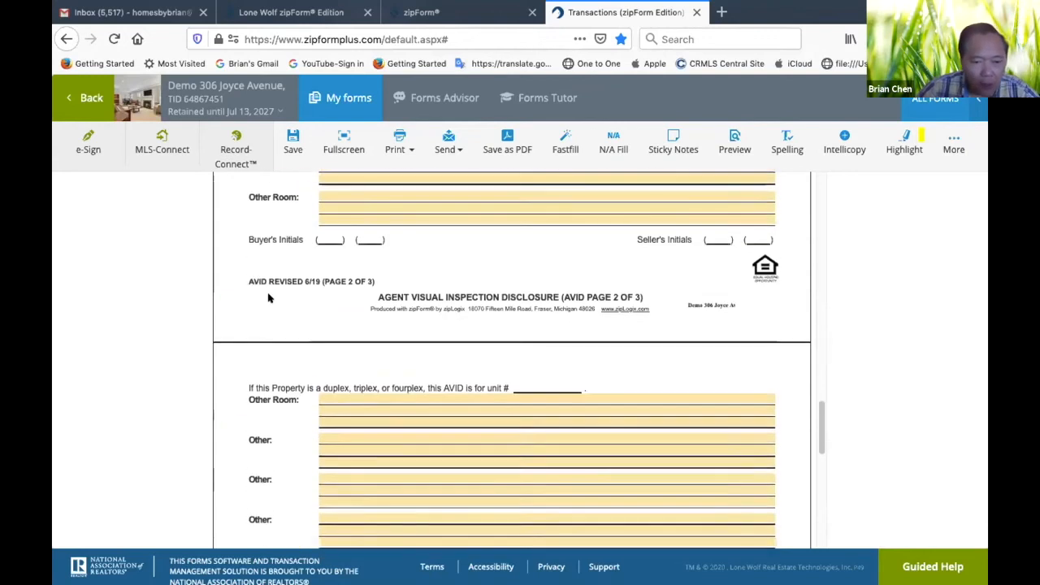
pyautogui.scroll(3, 252, 302)
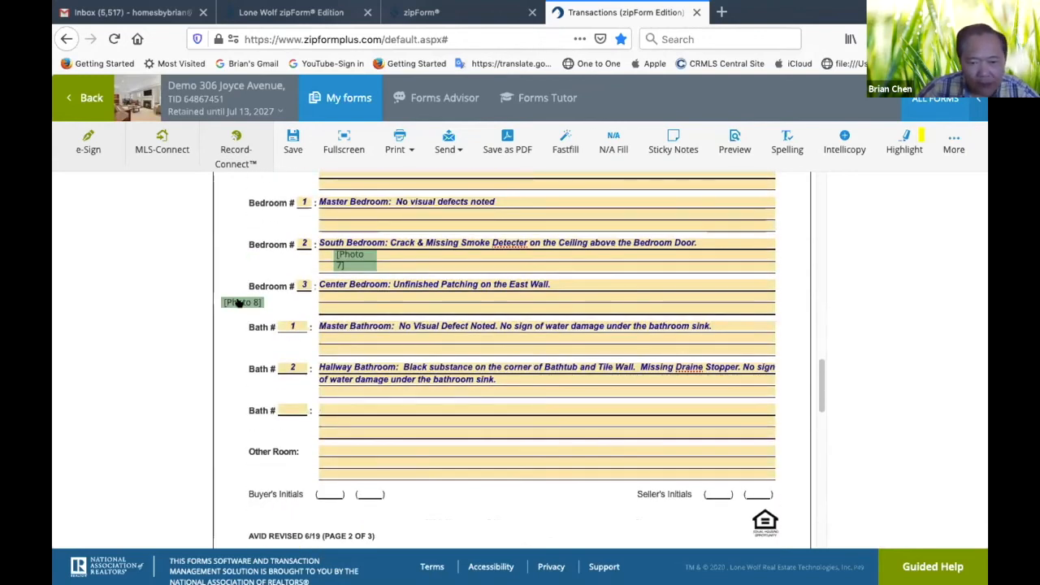
pyautogui.moveTo(238, 302); pyautogui.dragTo(465, 296)
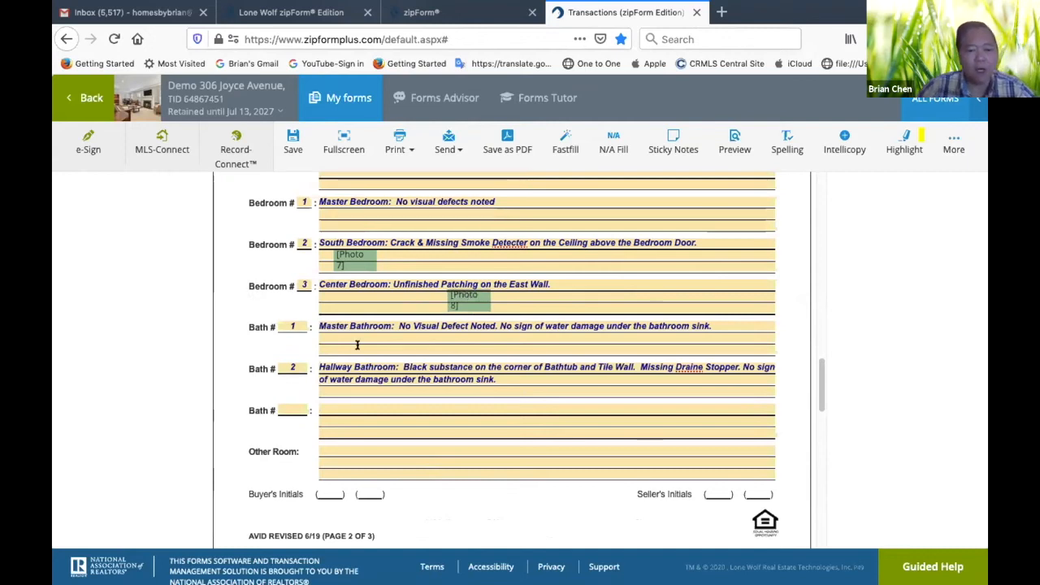
# Fill all remaining blank fields of the disclosure with "N/A" using N/A Fill
pyautogui.scroll(8, 349, 333)
pyautogui.scroll(-10, 351, 344)
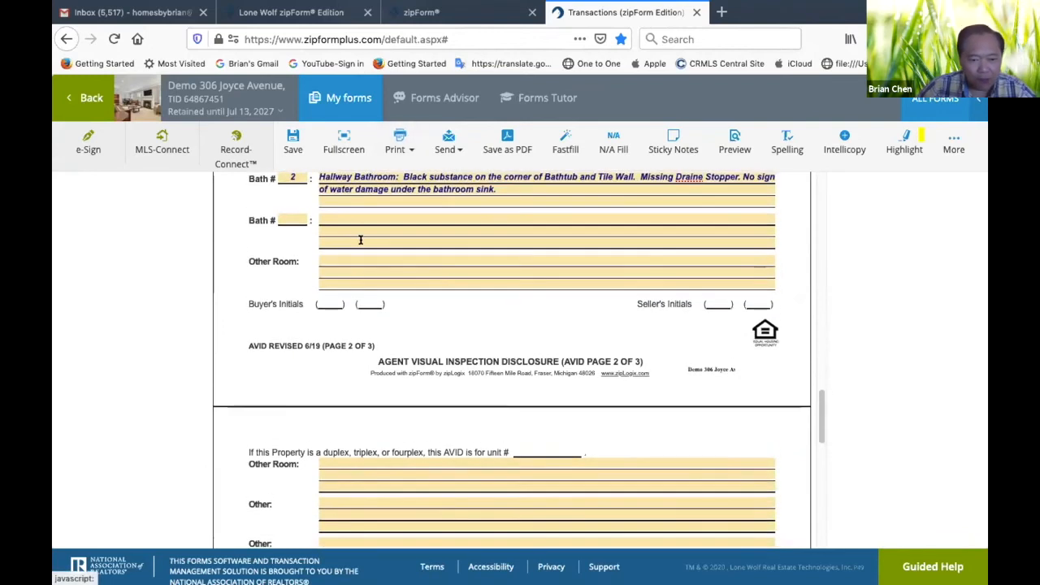
pyautogui.scroll(5, 477, 298)
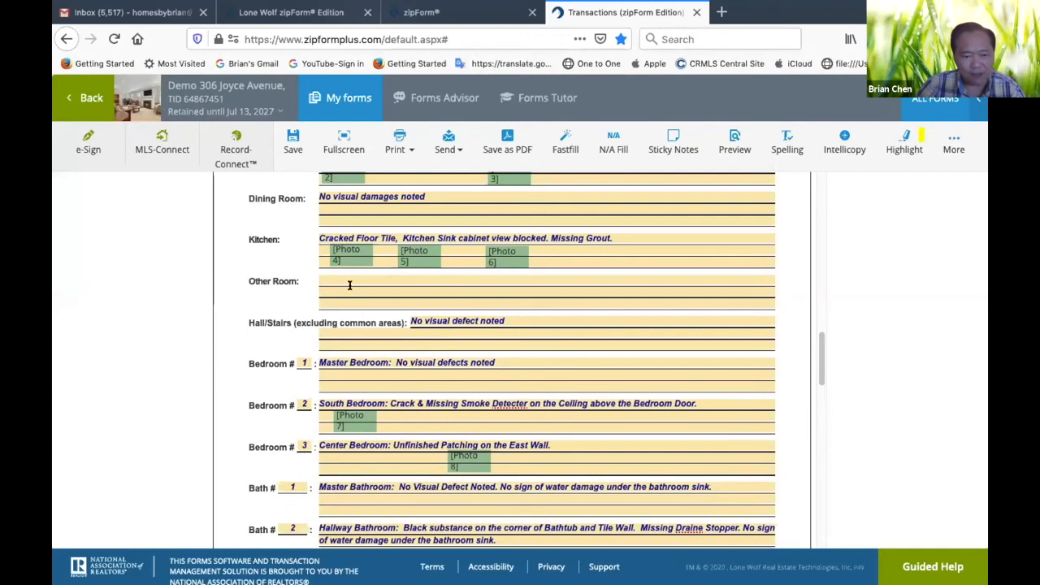
pyautogui.scroll(3, 353, 296)
pyautogui.scroll(-5, 353, 300)
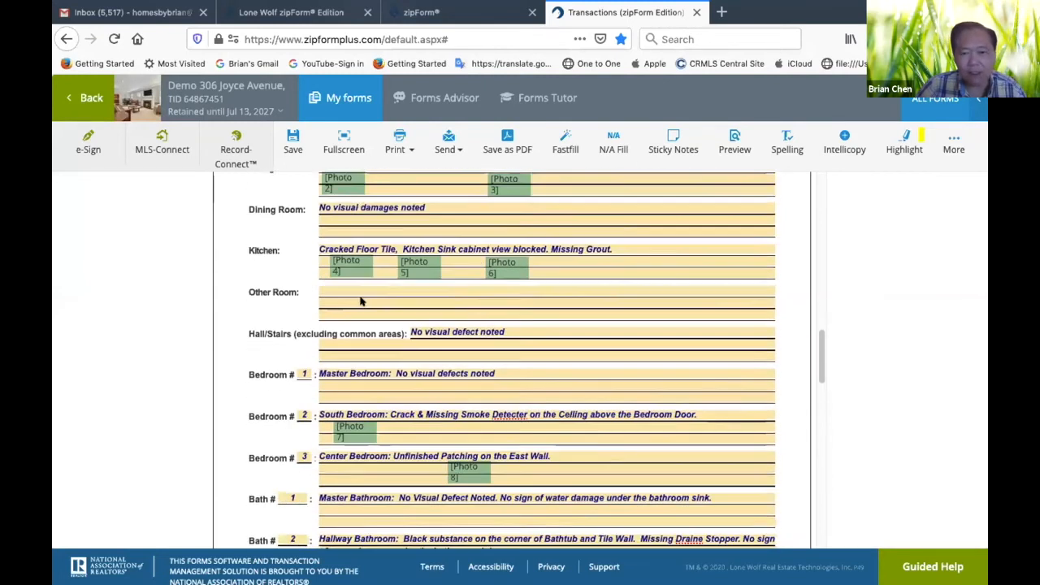
pyautogui.click(605, 138)
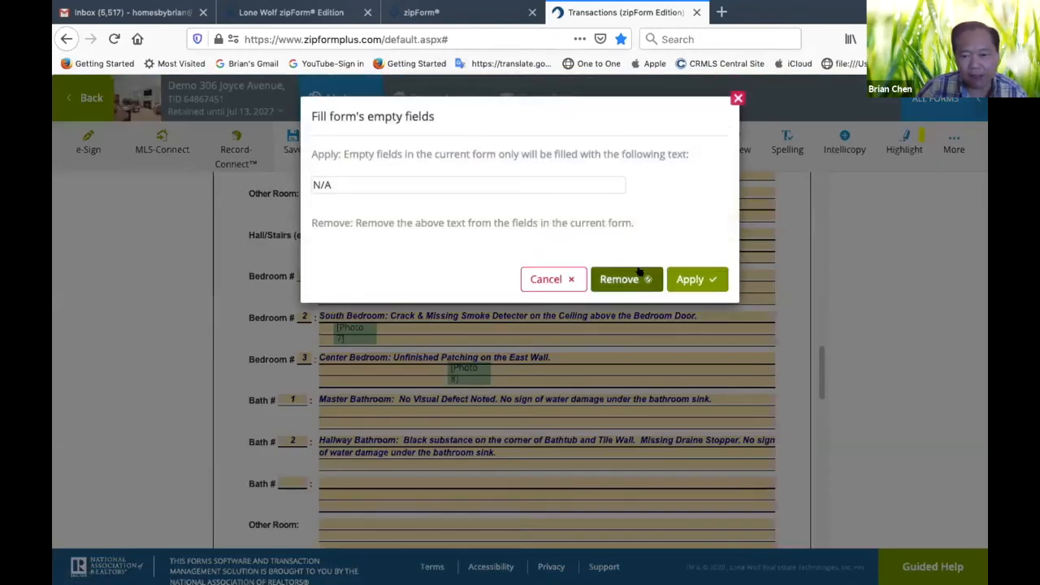
pyautogui.click(698, 281)
# Review the room, bath, garage and exterior entries on pages 2 and 3, including the fields filled with N/A
pyautogui.scroll(2, 374, 268)
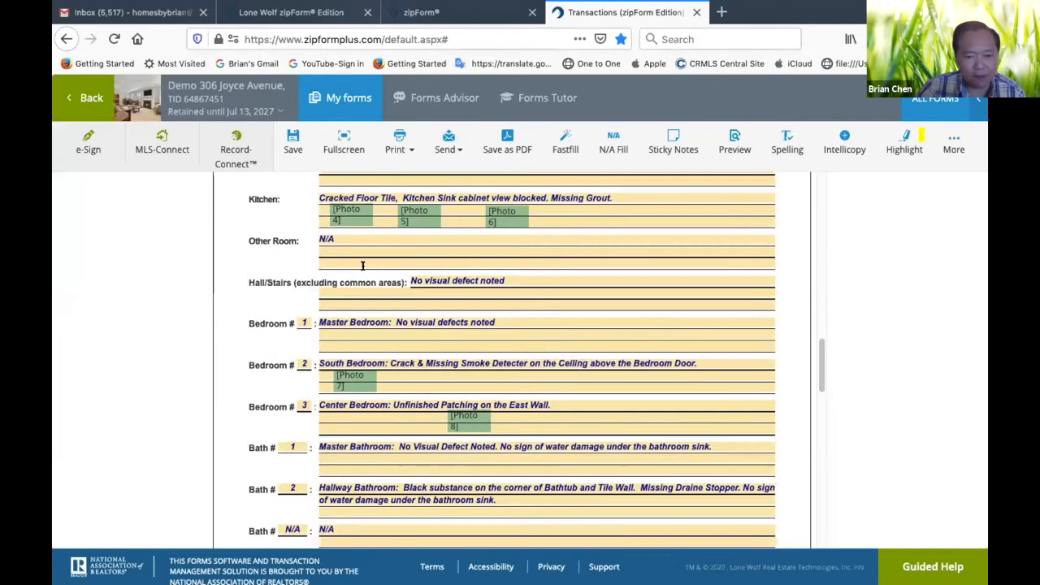
pyautogui.scroll(-6, 582, 287)
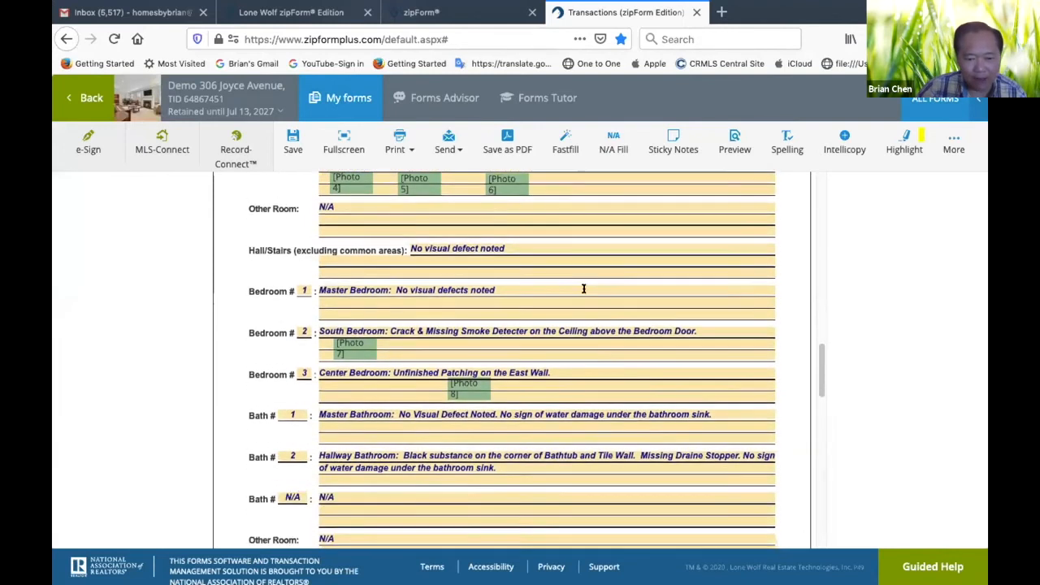
pyautogui.scroll(-8, 406, 357)
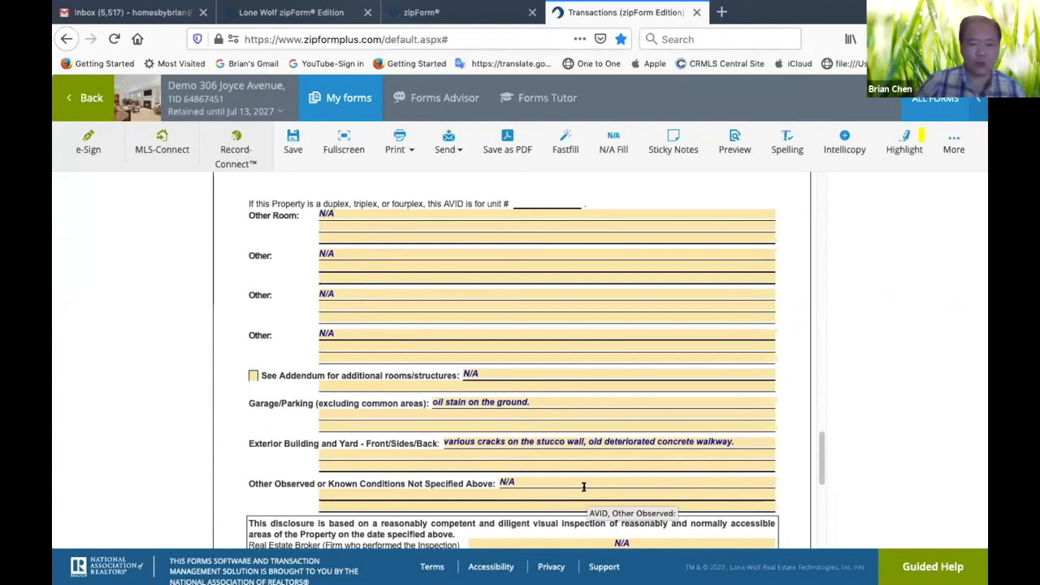
pyautogui.scroll(1, 575, 355)
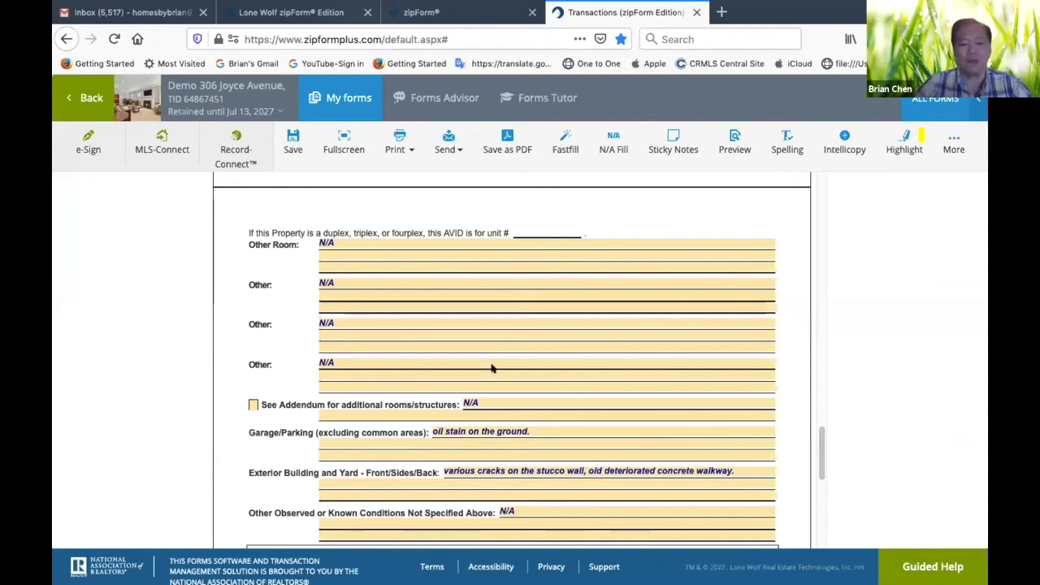
pyautogui.scroll(5, 501, 352)
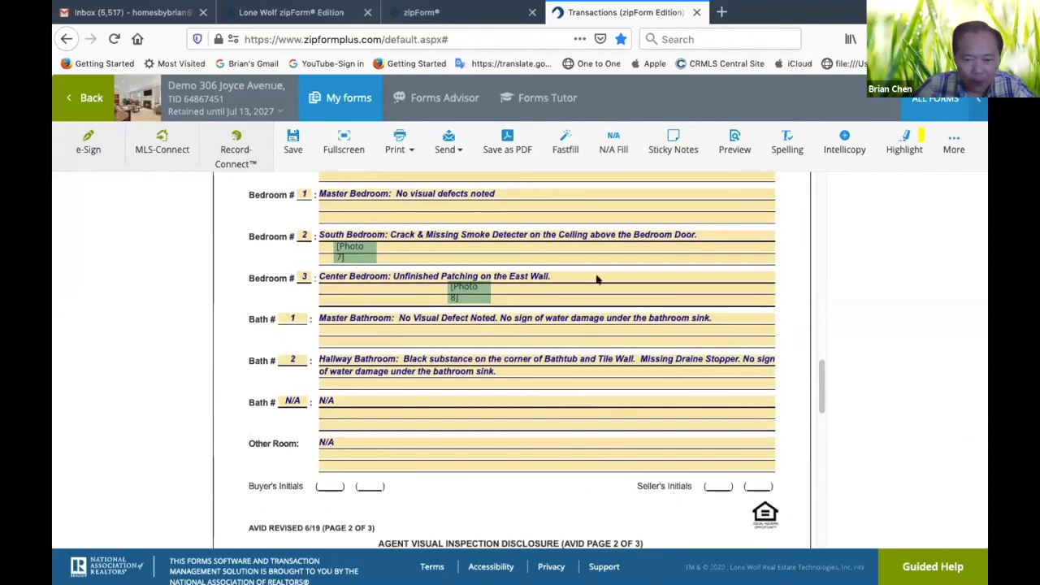
pyautogui.scroll(2, 637, 281)
pyautogui.scroll(2, 634, 279)
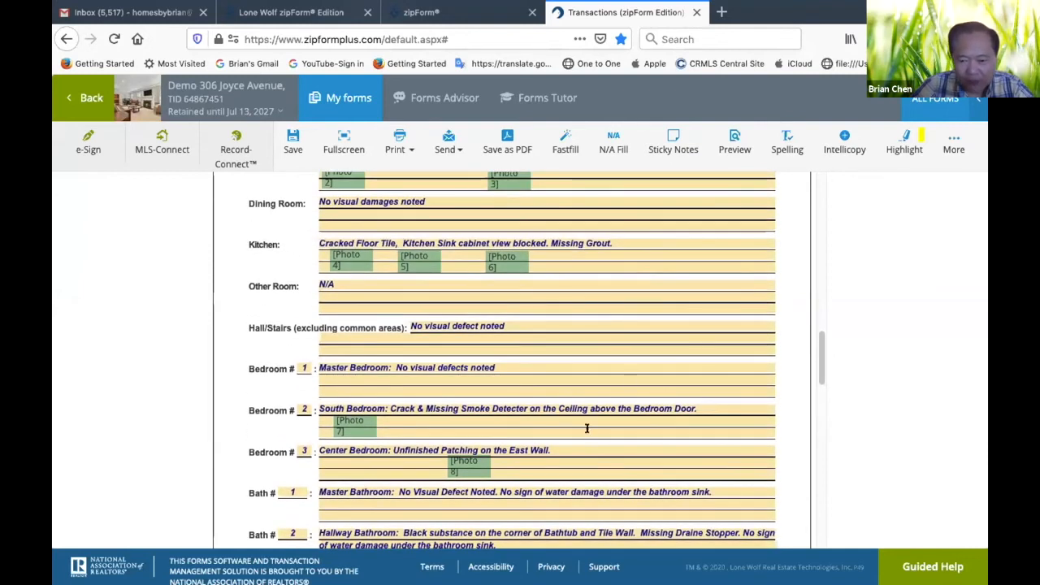
pyautogui.scroll(-2, 678, 420)
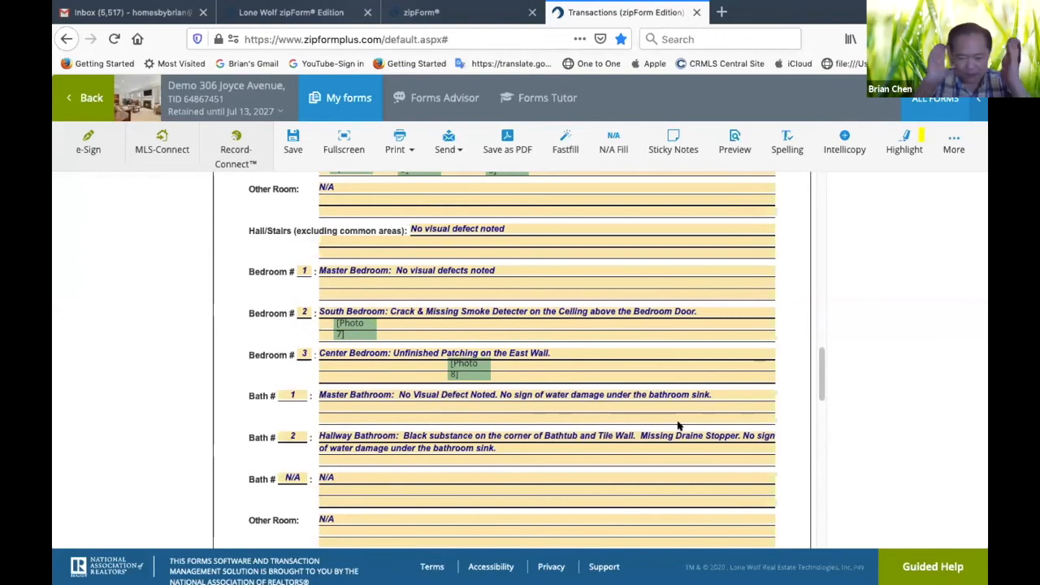
pyautogui.scroll(-1, 679, 422)
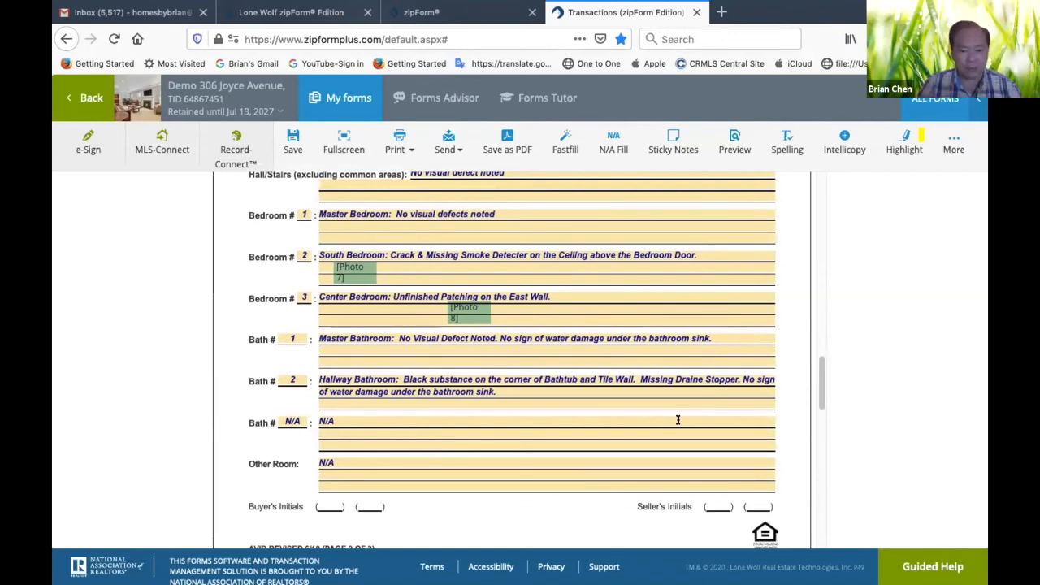
# Move the Photo 8 marker to the beginning of the Bedroom 3 field, under "Center Bedroom"
pyautogui.scroll(2, 677, 419)
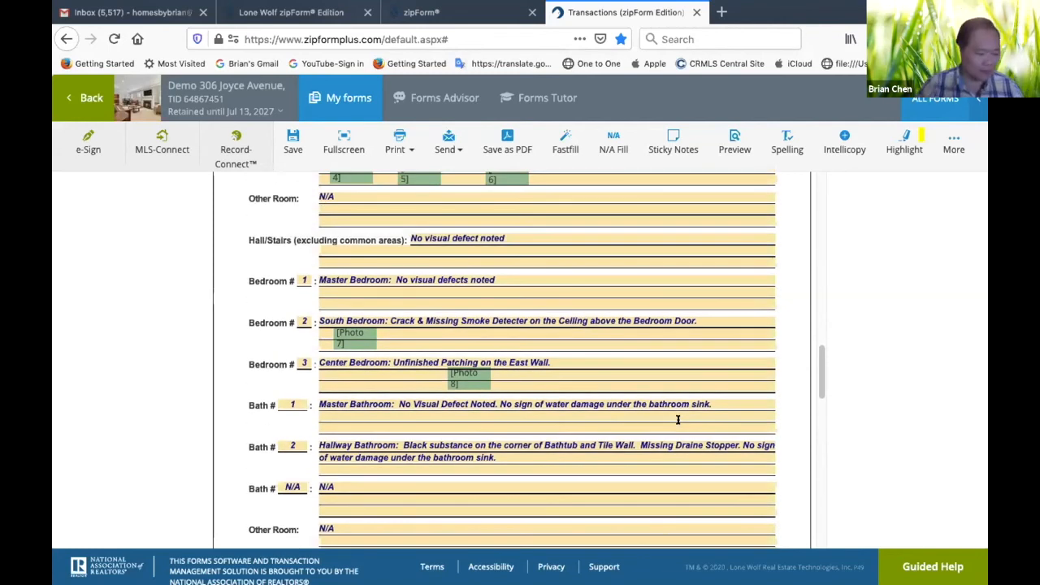
pyautogui.scroll(2, 678, 419)
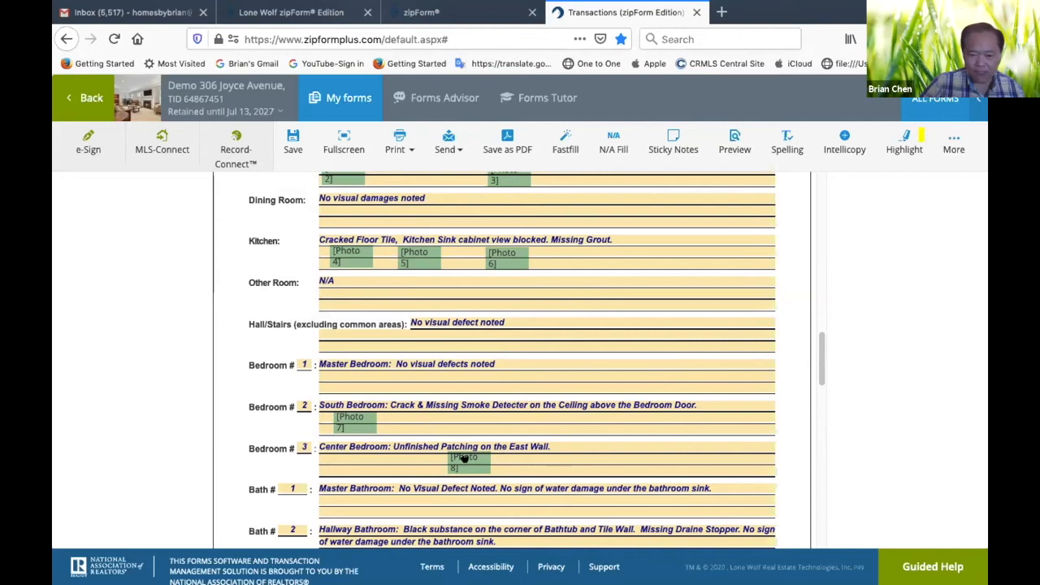
pyautogui.moveTo(464, 460); pyautogui.dragTo(328, 465)
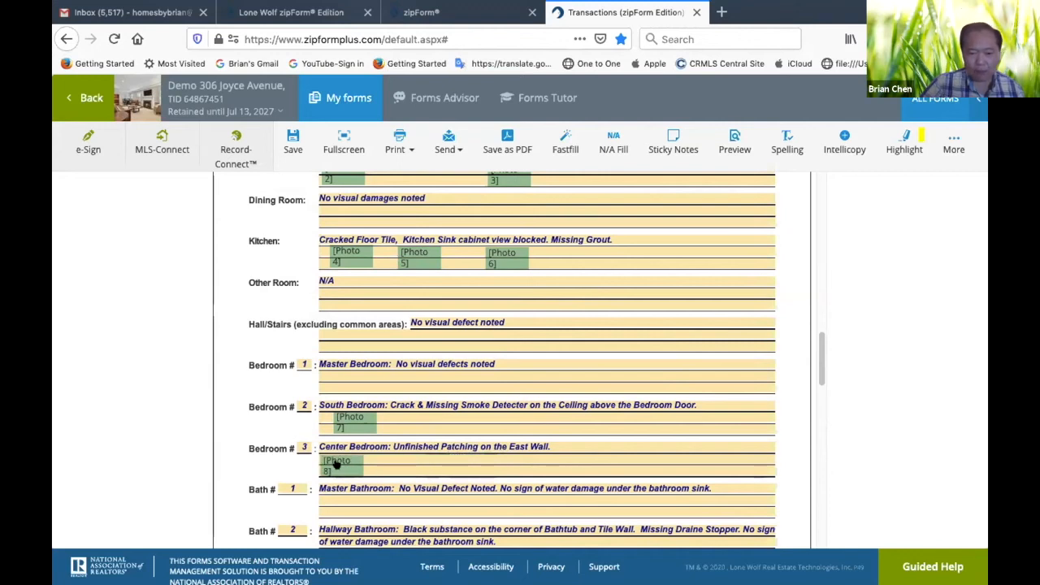
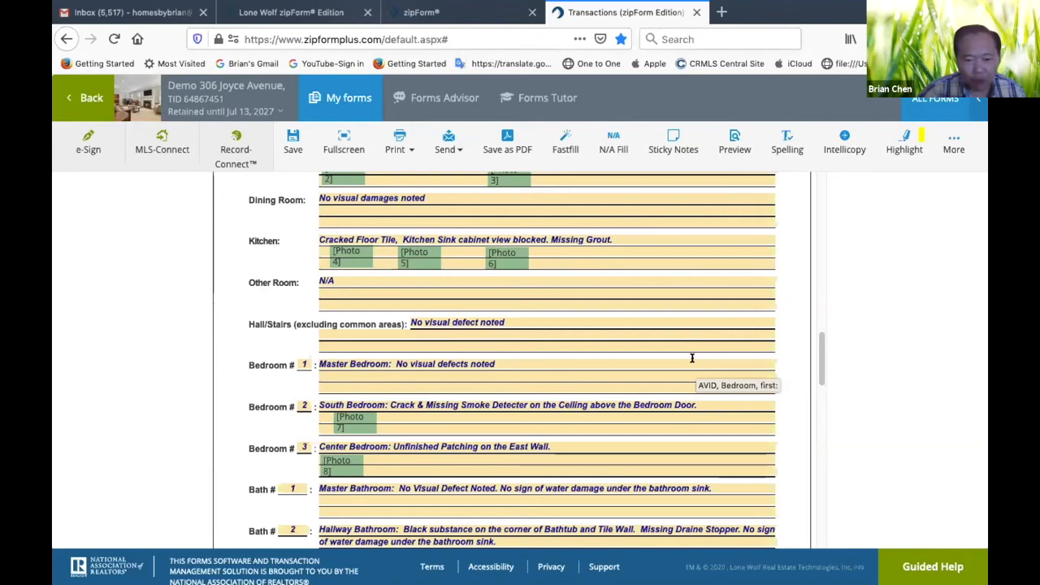
# Review the room entries and photo marker positions on page 2 of the disclosure
pyautogui.scroll(3, 639, 325)
pyautogui.scroll(2, 639, 325)
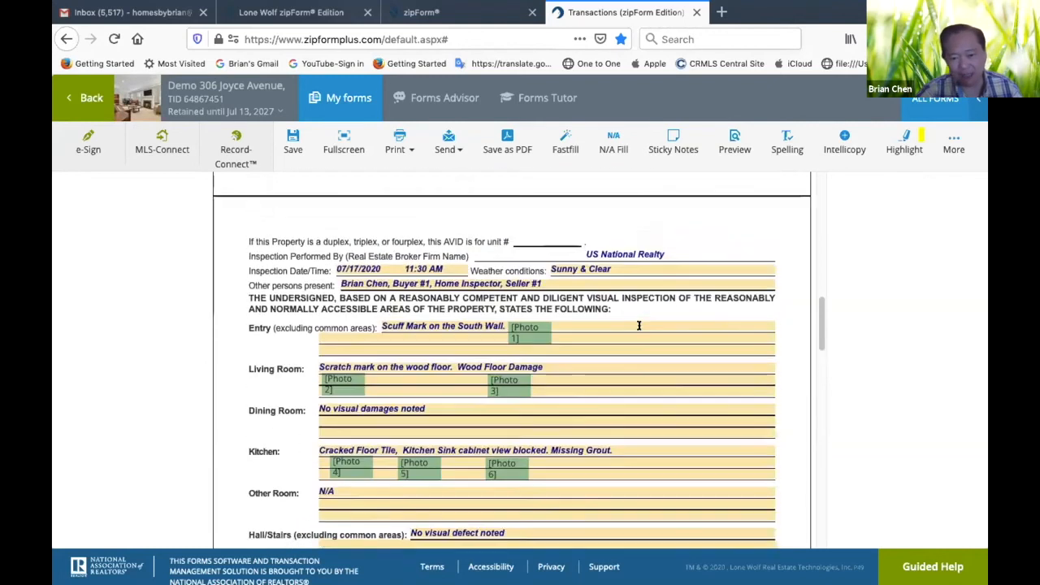
pyautogui.scroll(-5, 638, 327)
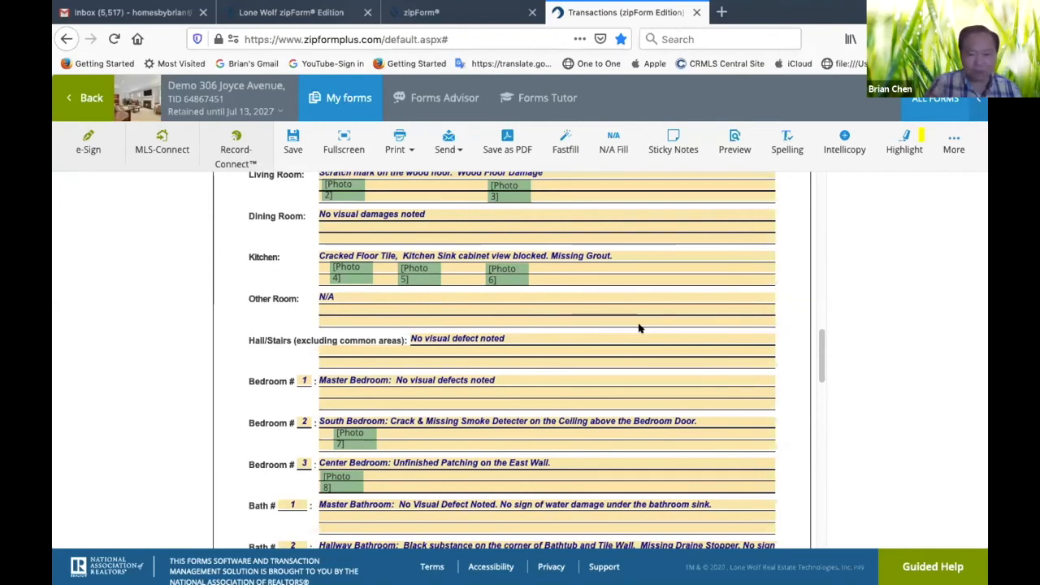
pyautogui.scroll(-2, 557, 353)
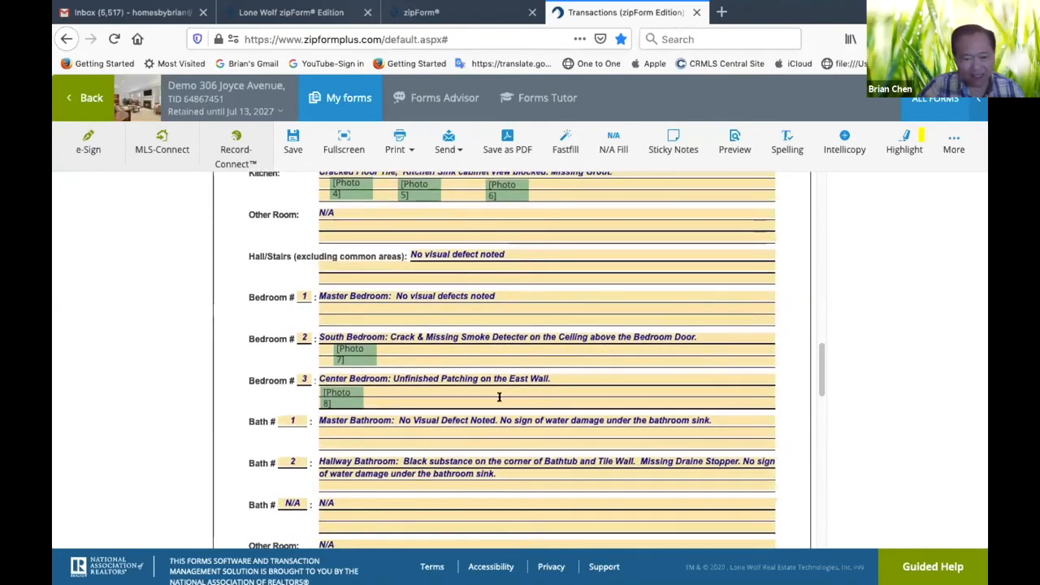
pyautogui.scroll(-2, 502, 429)
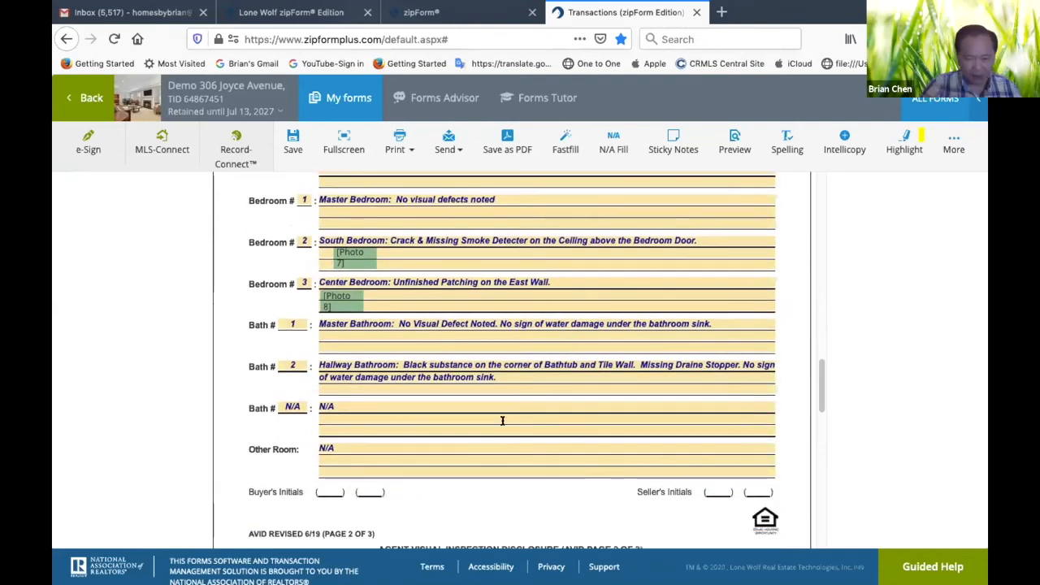
pyautogui.scroll(3, 481, 369)
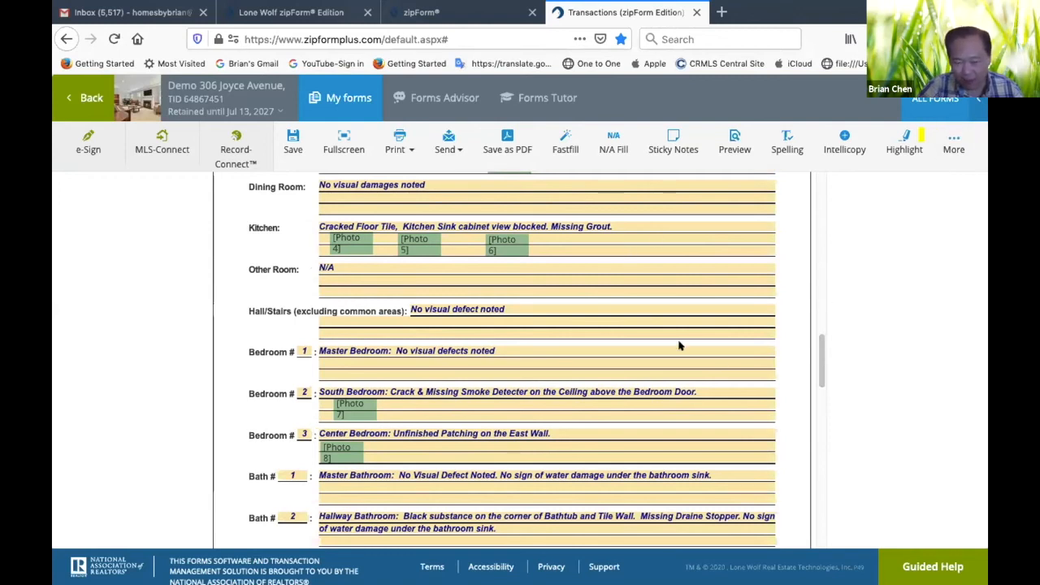
pyautogui.click(336, 451)
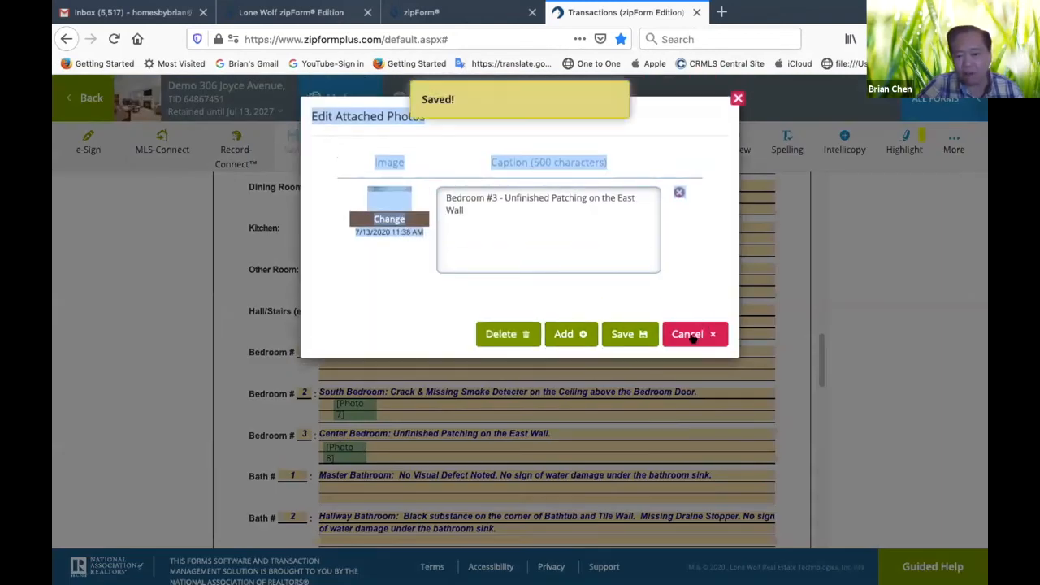
pyautogui.click(737, 98)
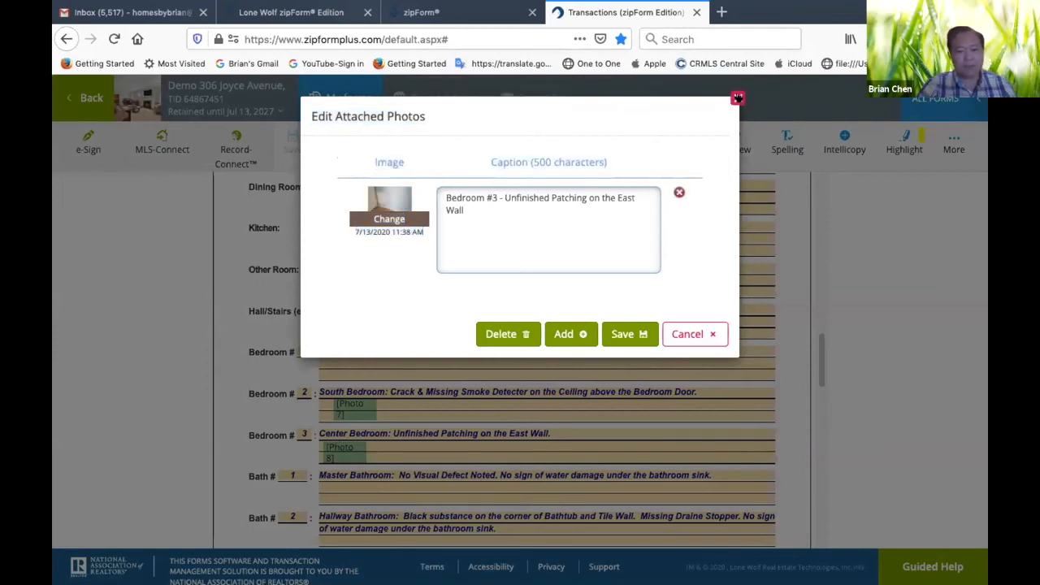
pyautogui.click(697, 333)
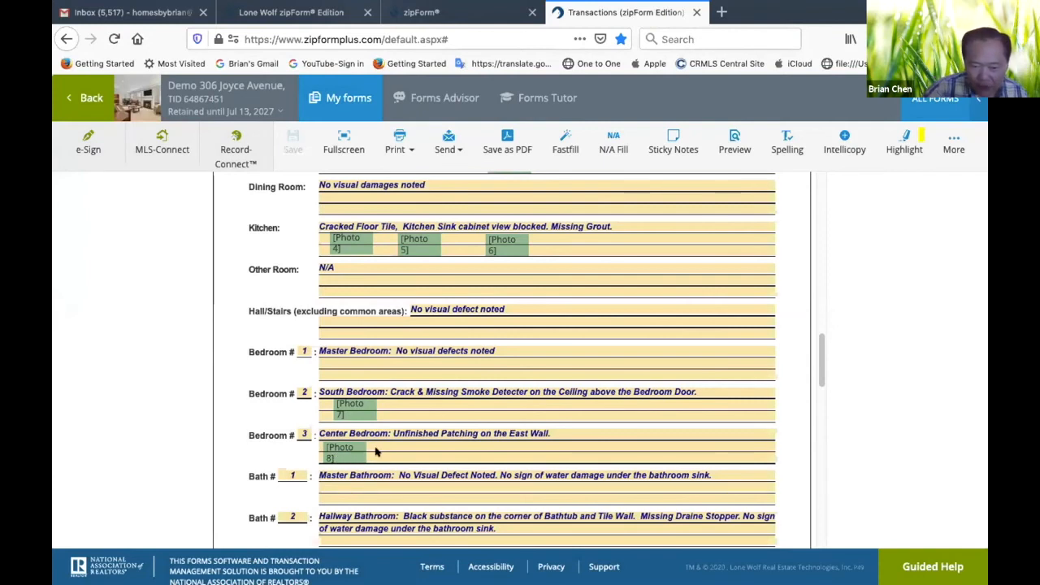
# Move the Photo 8 marker slightly right in the Bedroom 3 field to line up with the Photo 7 marker above
pyautogui.moveTo(331, 456); pyautogui.dragTo(348, 457)
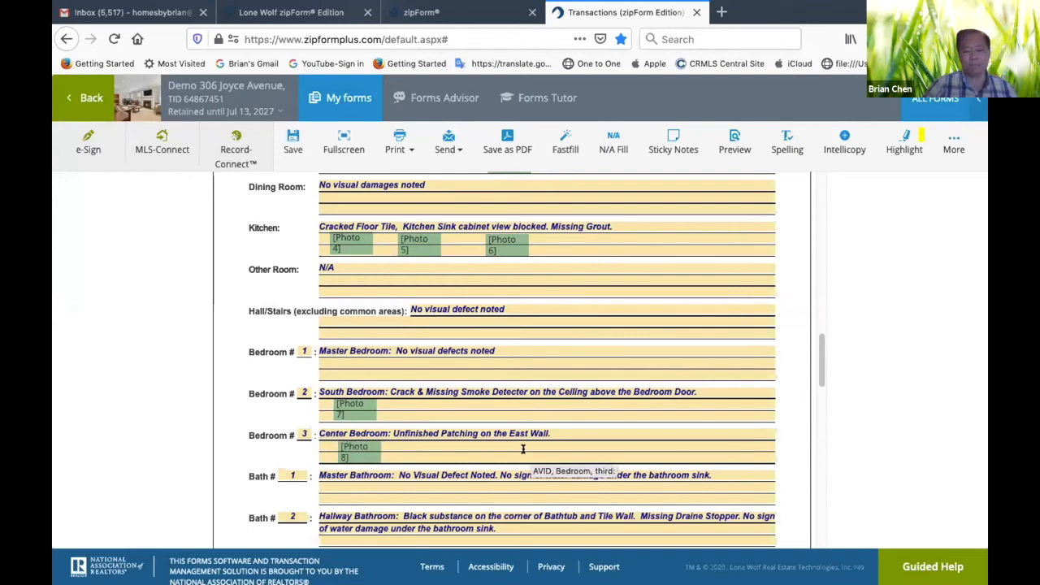
pyautogui.scroll(10, 523, 448)
pyautogui.scroll(-12, 527, 449)
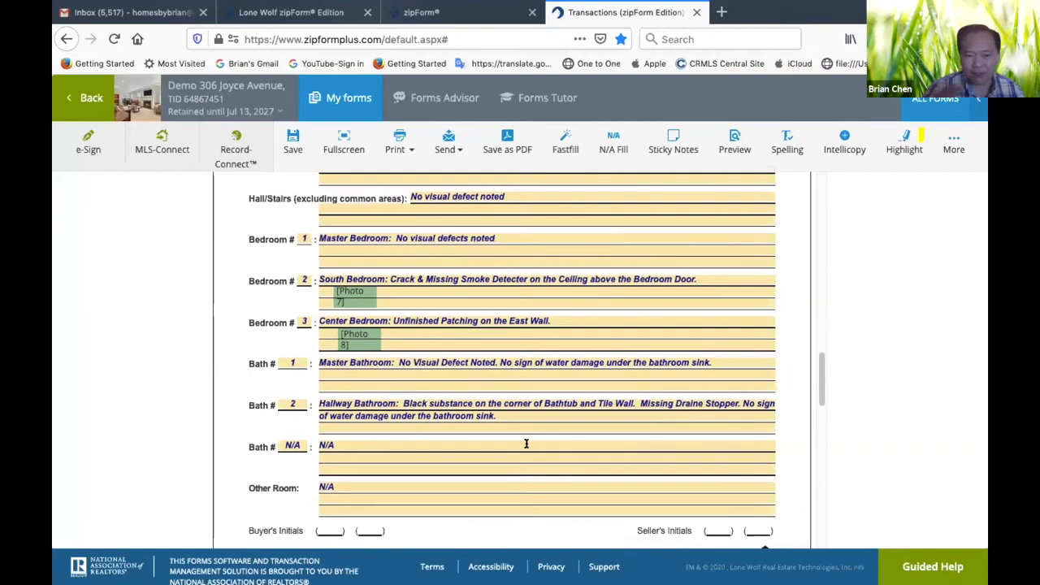
# Save and close the disclosure by returning to the transaction's documents, and reopen Agent Visual Inspection Disclosure #1
pyautogui.click(93, 98)
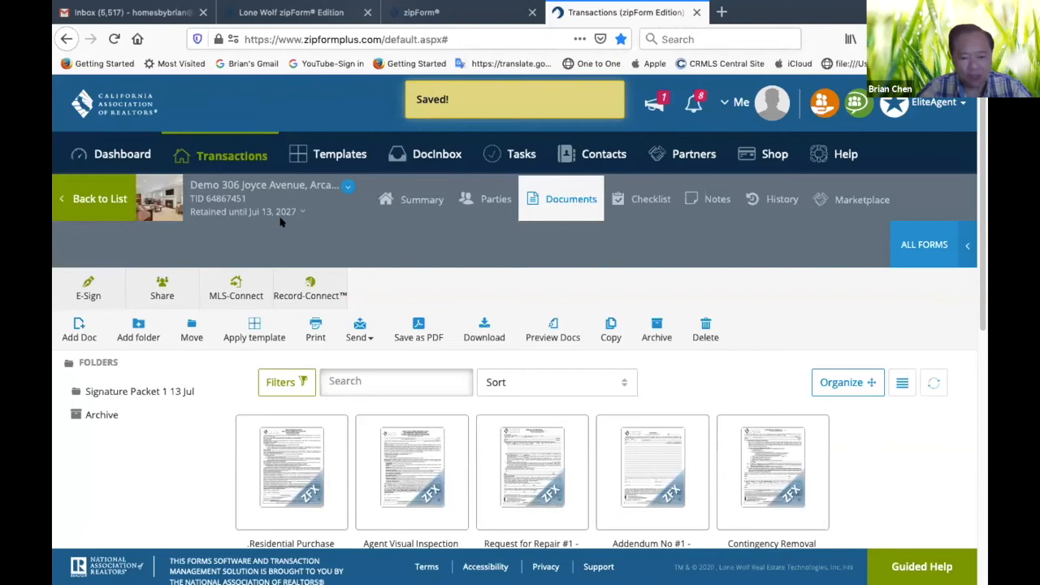
pyautogui.scroll(-5, 468, 361)
pyautogui.scroll(2, 468, 361)
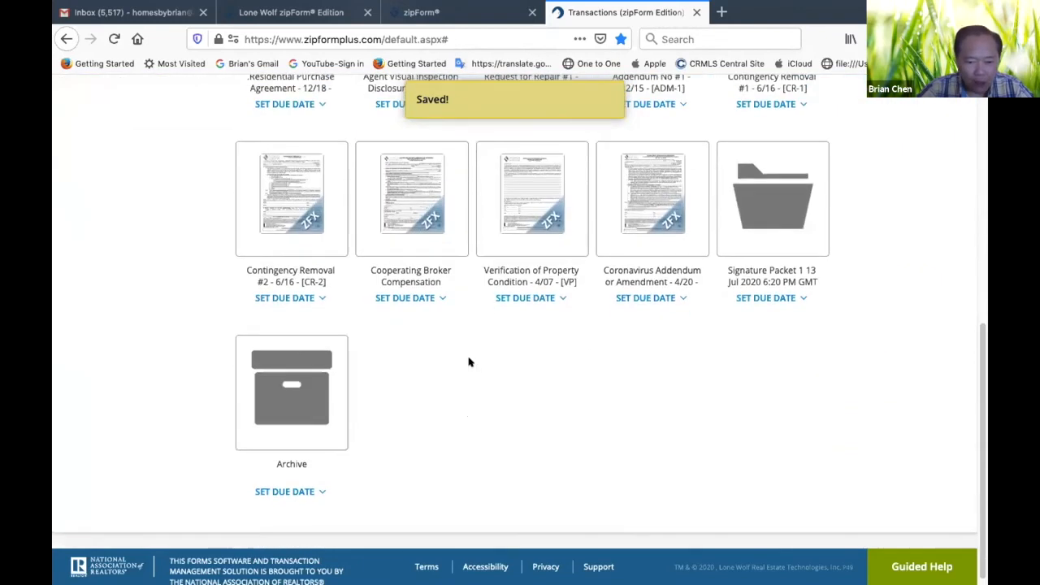
pyautogui.scroll(5, 468, 361)
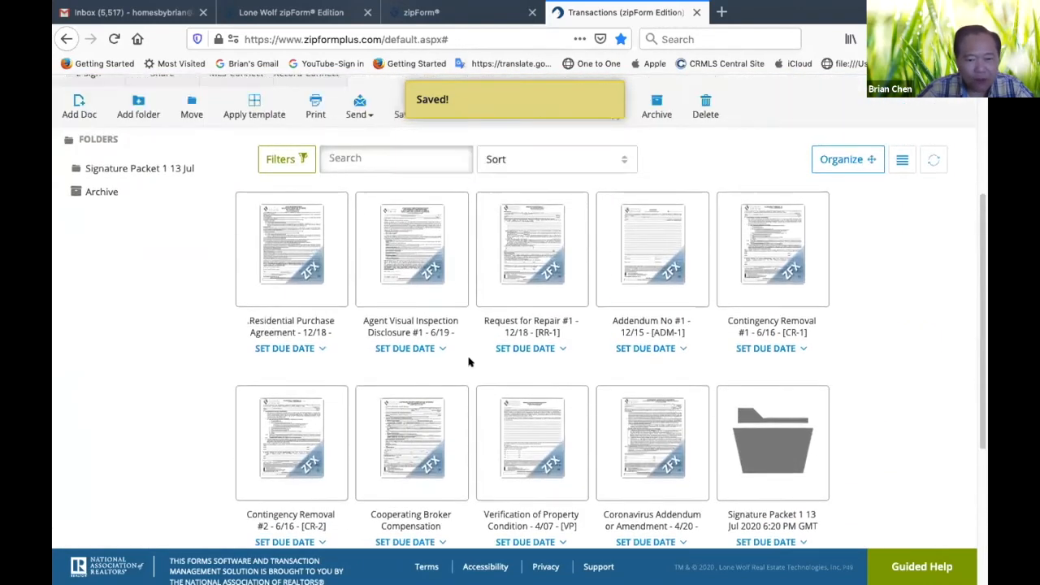
pyautogui.click(406, 296)
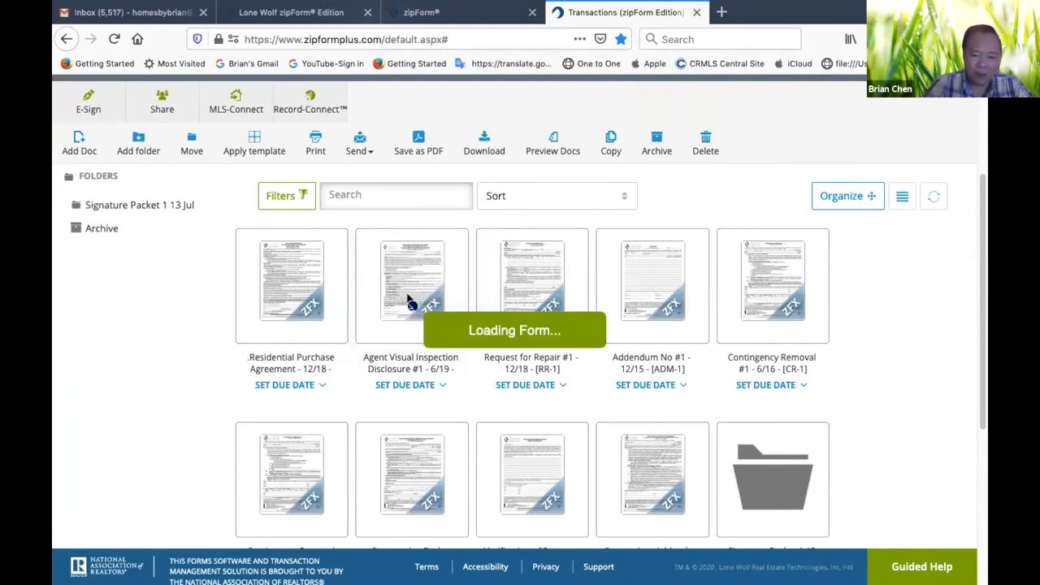
pyautogui.scroll(1, 406, 297)
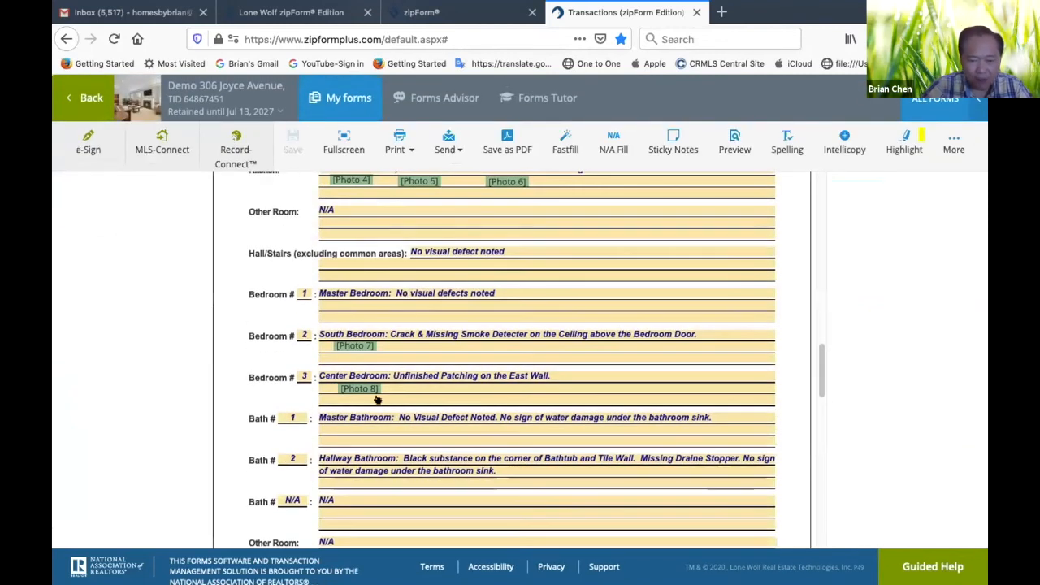
pyautogui.click(77, 101)
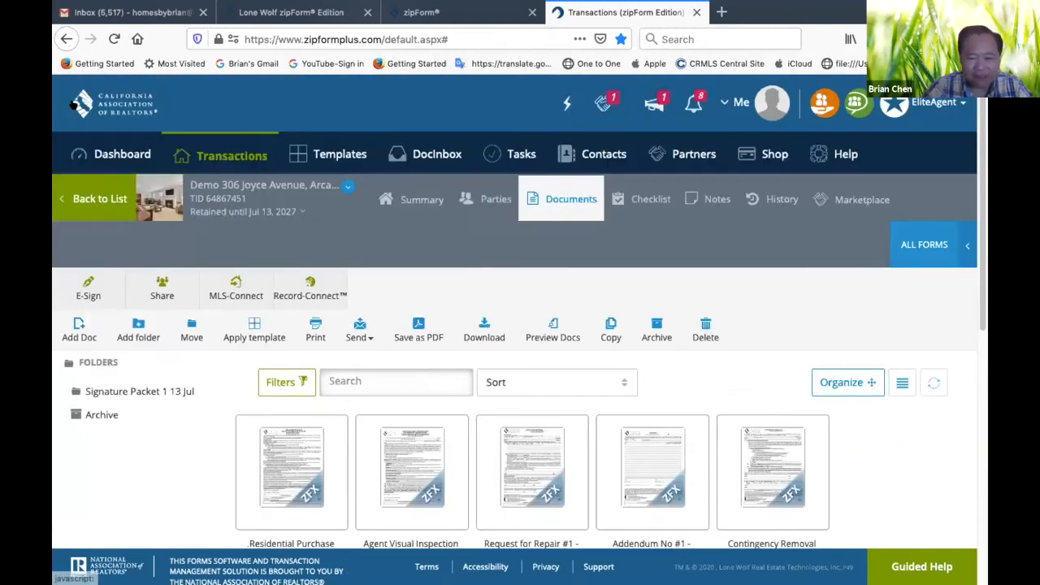
pyautogui.click(412, 478)
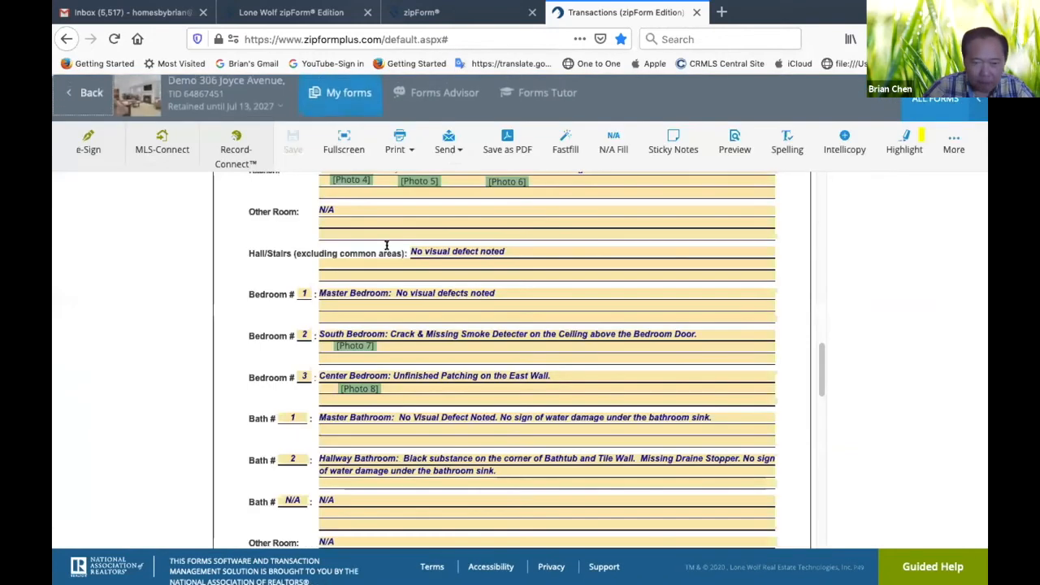
pyautogui.scroll(5, 350, 370)
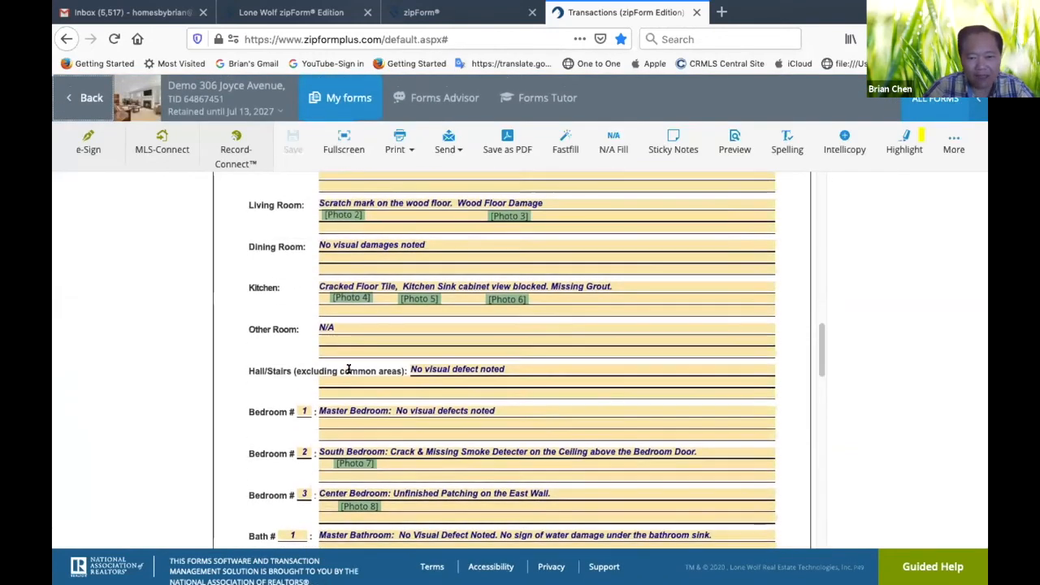
# Save the disclosure as a PDF in the transaction and return to the transaction's documents
pyautogui.click(504, 135)
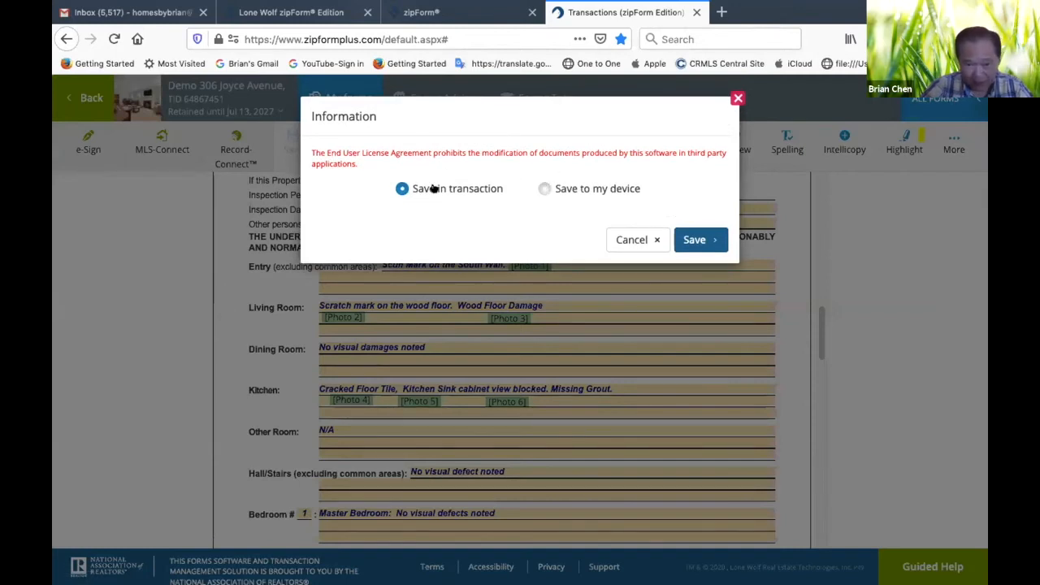
pyautogui.click(695, 238)
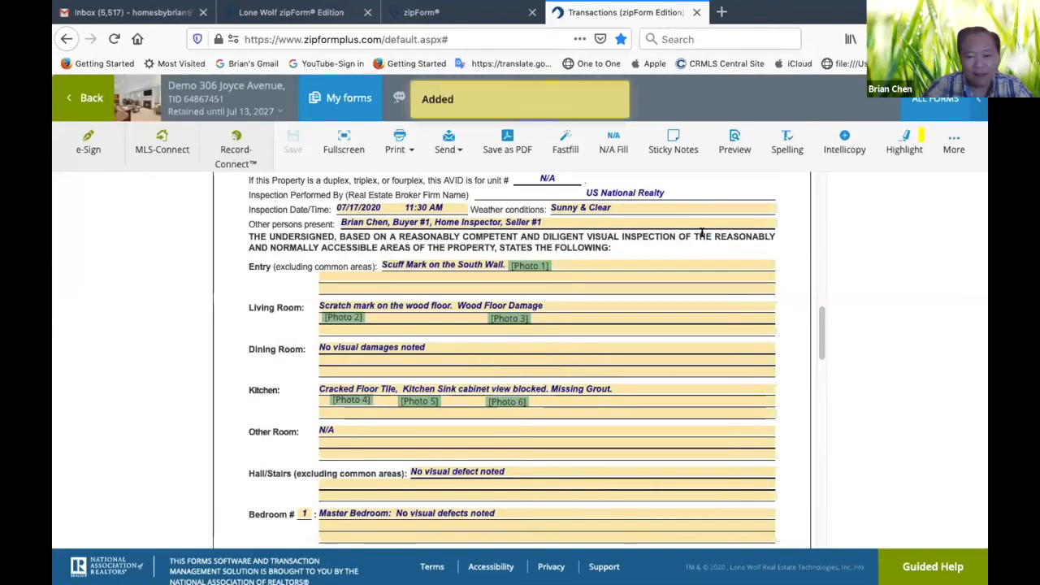
pyautogui.click(84, 101)
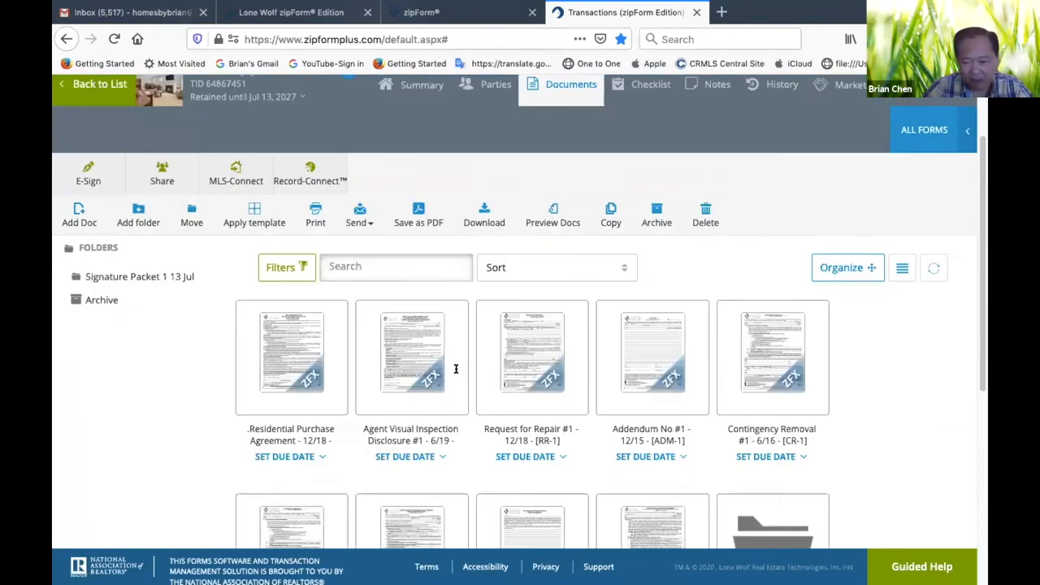
# Open the saved Agent Visual Inspection Disclosure PDF and review its three form pages with the entries and photo markers
pyautogui.scroll(-5, 455, 365)
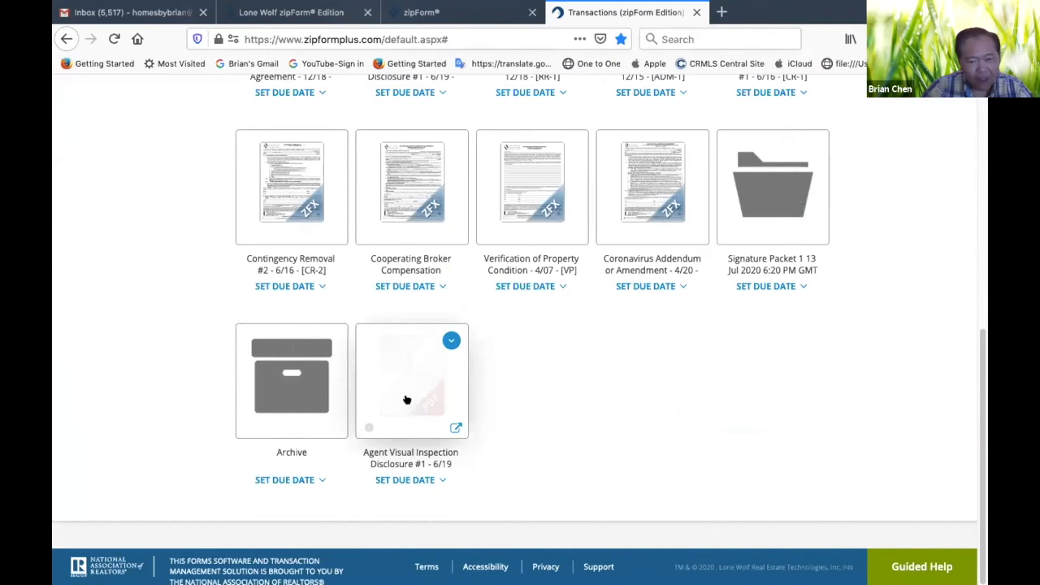
pyautogui.click(425, 387)
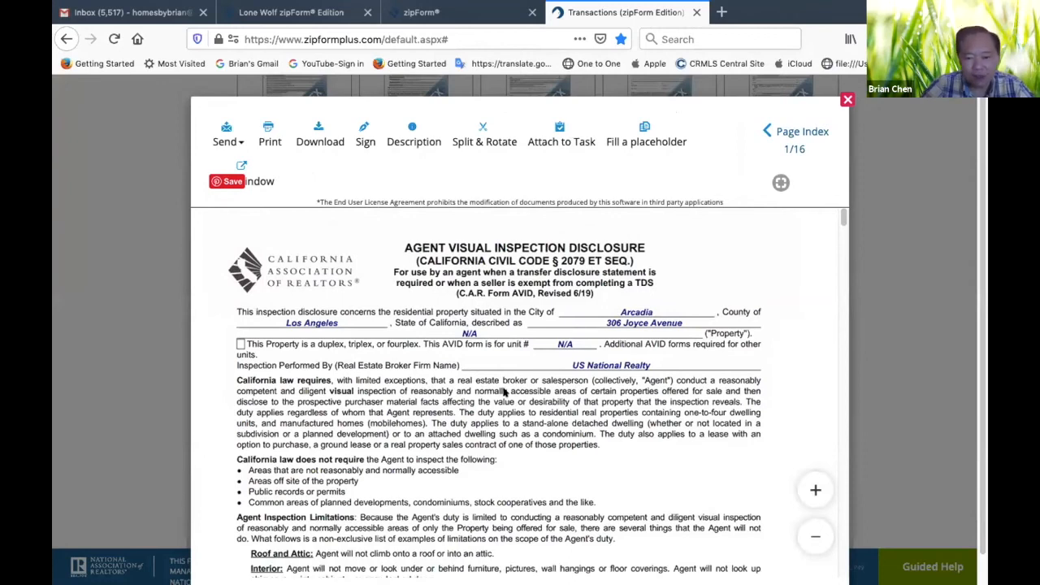
pyautogui.scroll(-1, 552, 371)
pyautogui.scroll(-10, 552, 370)
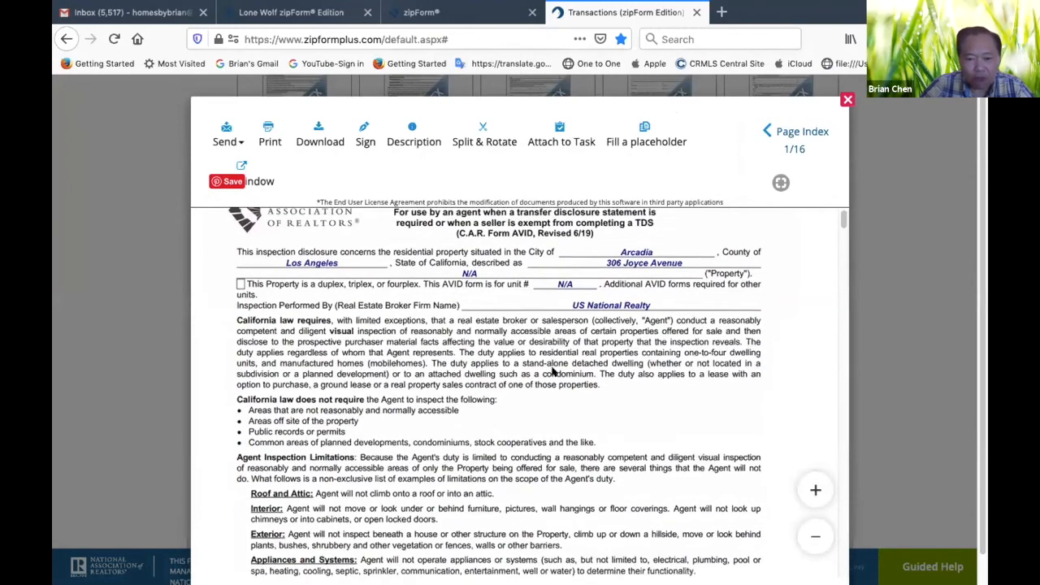
pyautogui.scroll(-1, 553, 371)
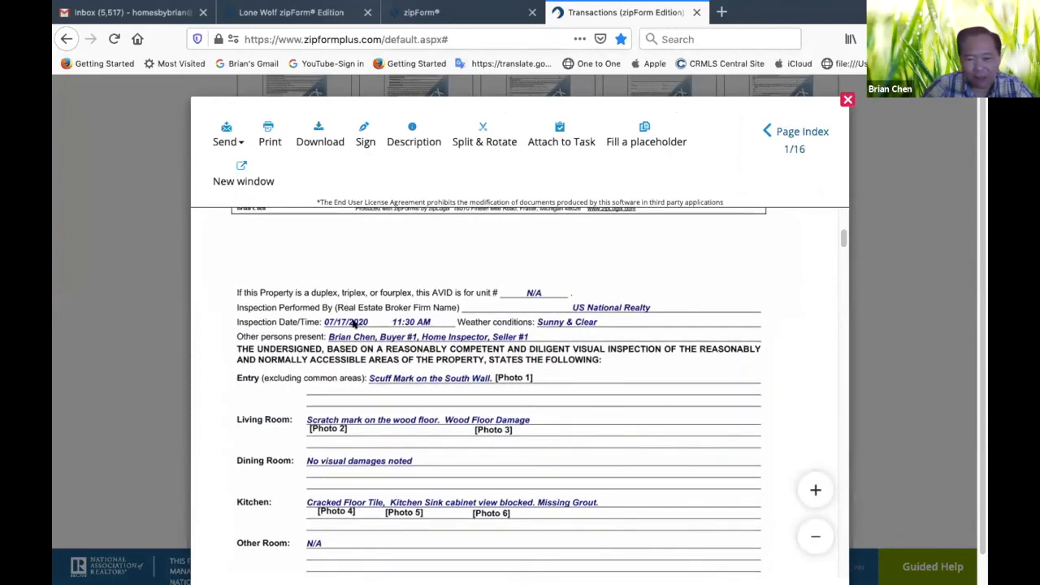
pyautogui.scroll(-2, 443, 382)
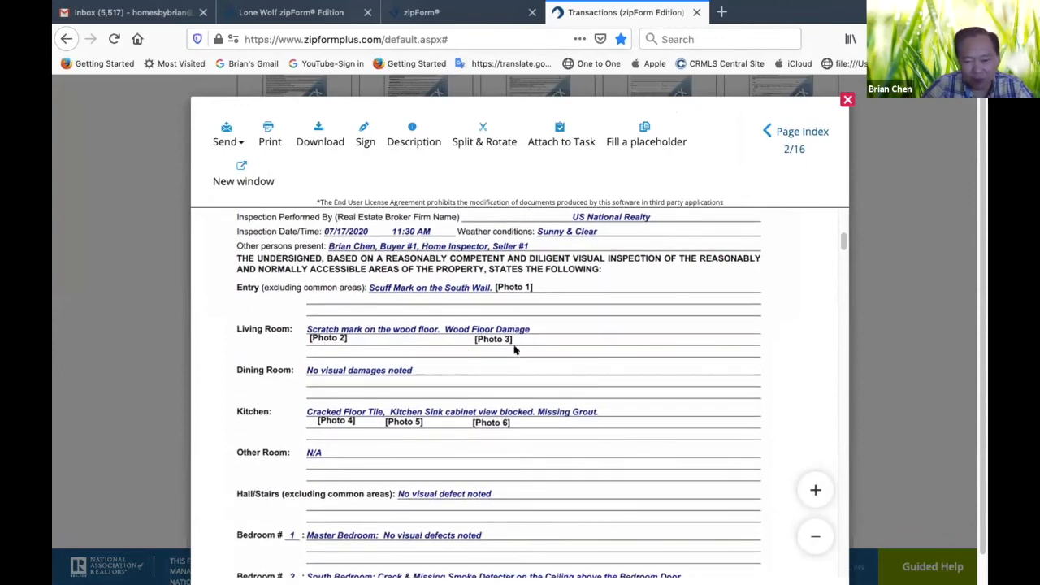
pyautogui.scroll(-3, 331, 487)
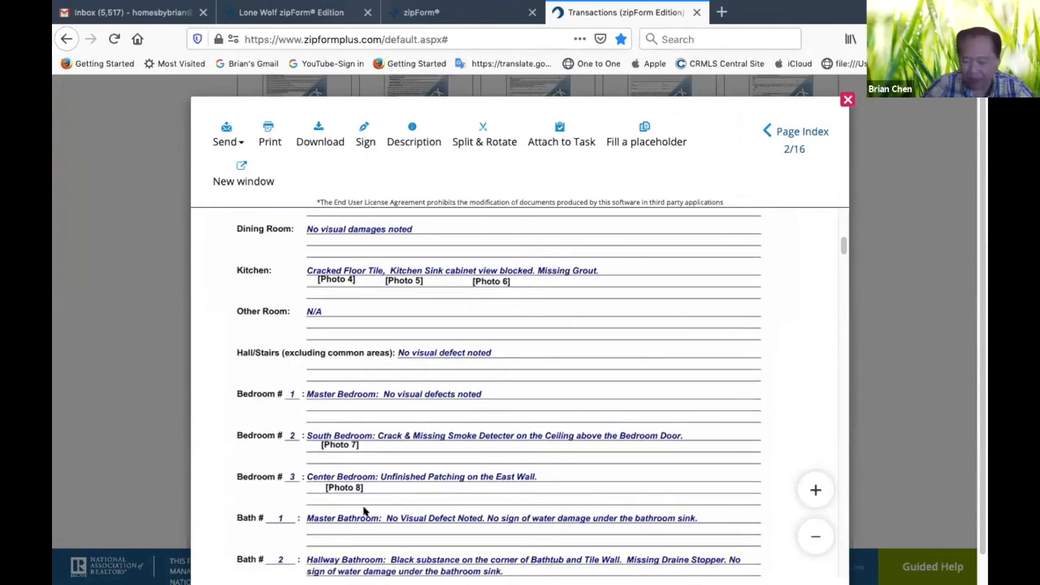
pyautogui.scroll(-15, 365, 511)
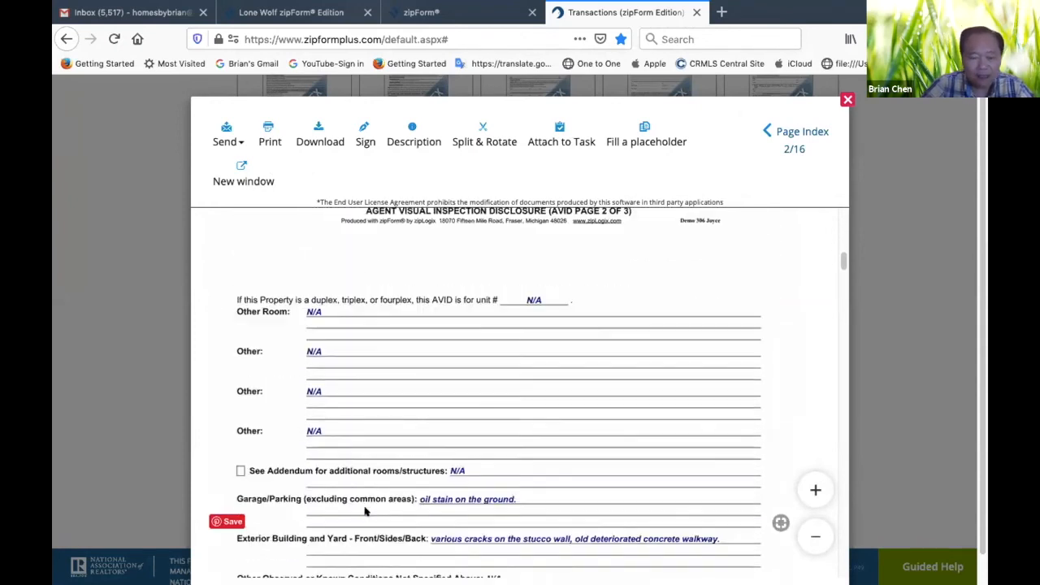
pyautogui.scroll(-15, 365, 510)
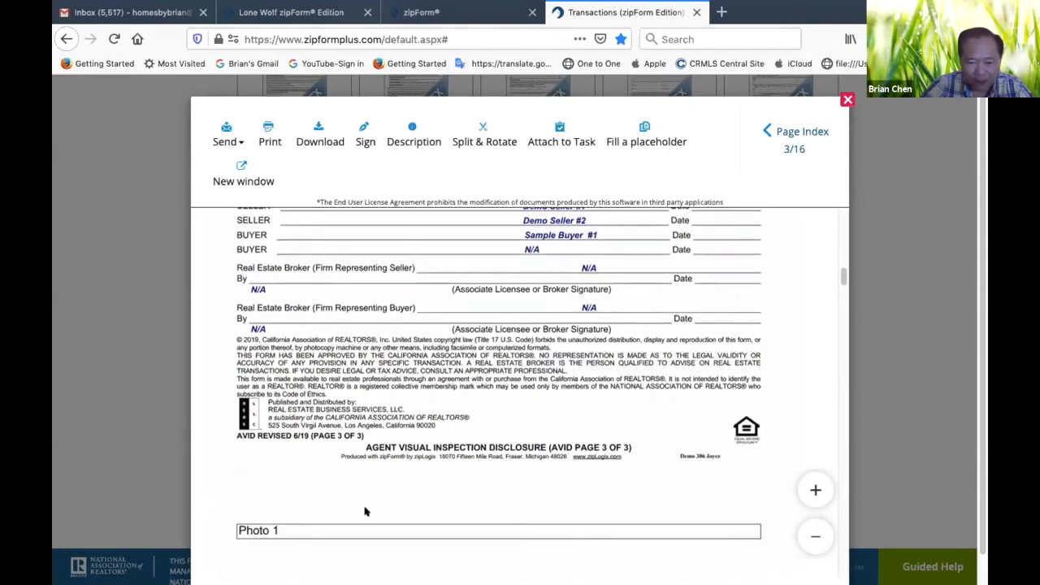
# Continue the PDF review with the Photo 1 attachment, examining the dark mark on the wall on page 5
pyautogui.scroll(-10, 365, 510)
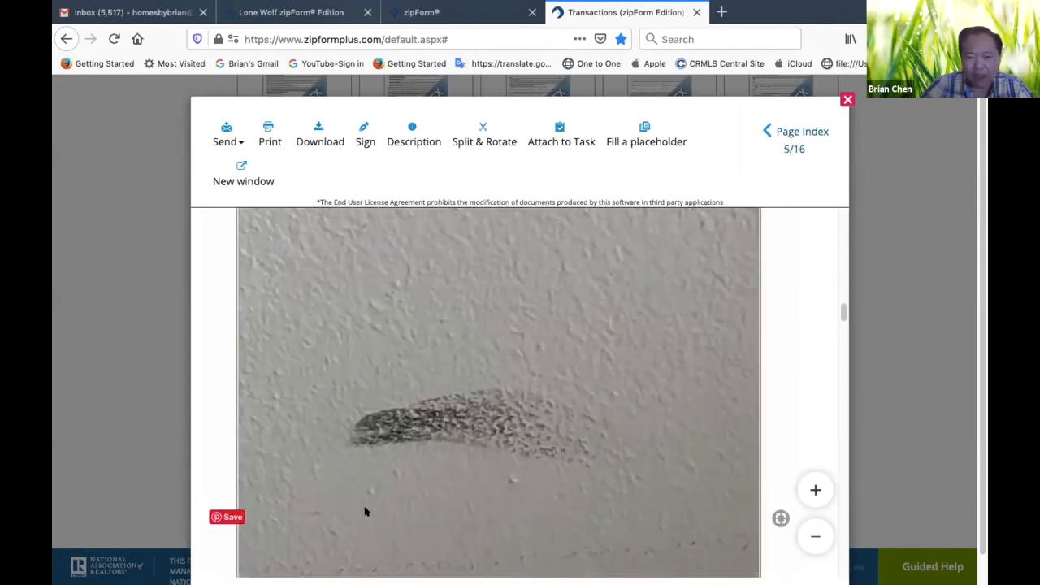
pyautogui.scroll(-1, 364, 510)
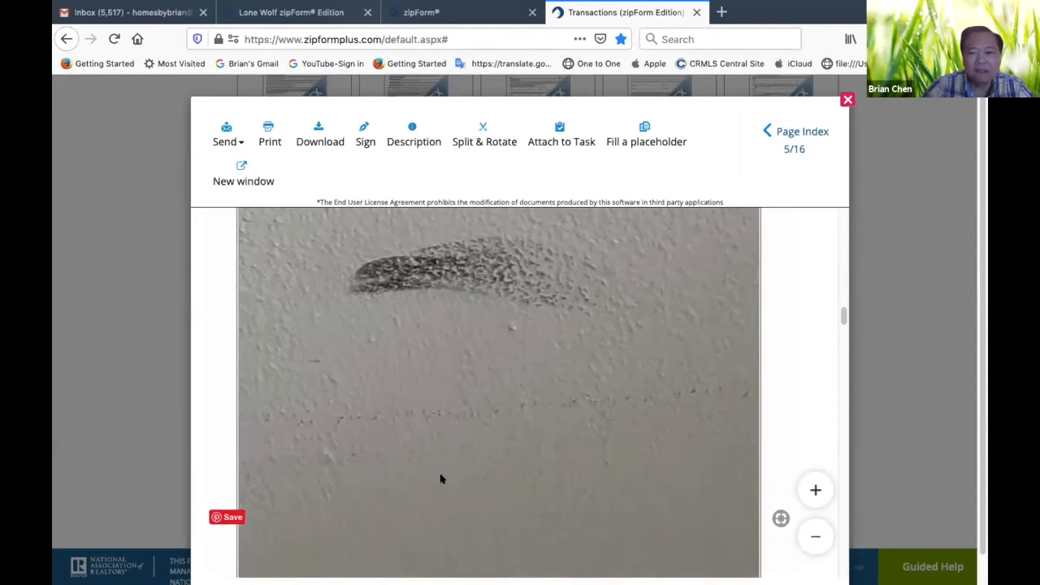
pyautogui.scroll(3, 323, 430)
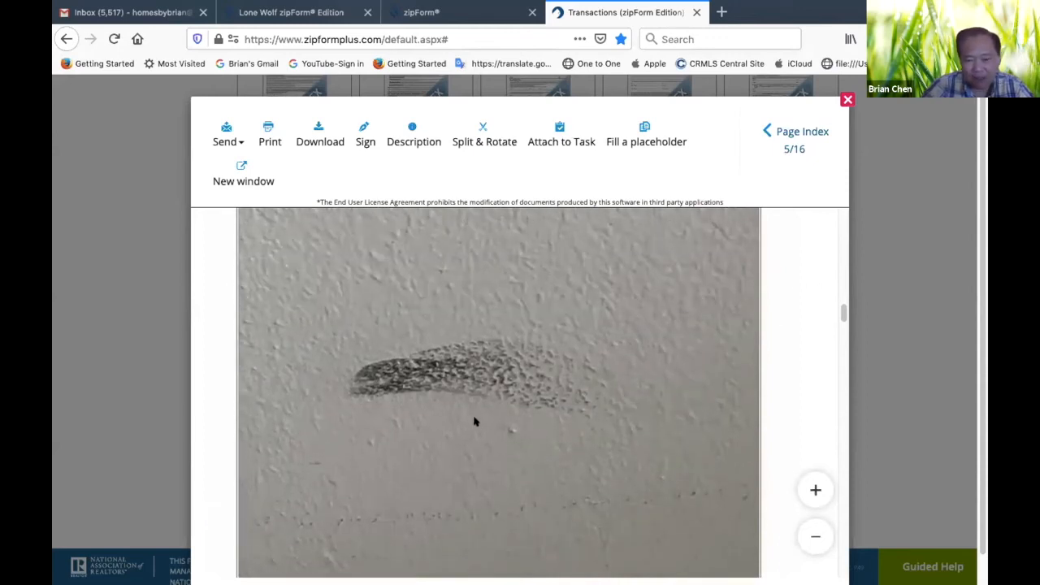
pyautogui.scroll(-4, 475, 420)
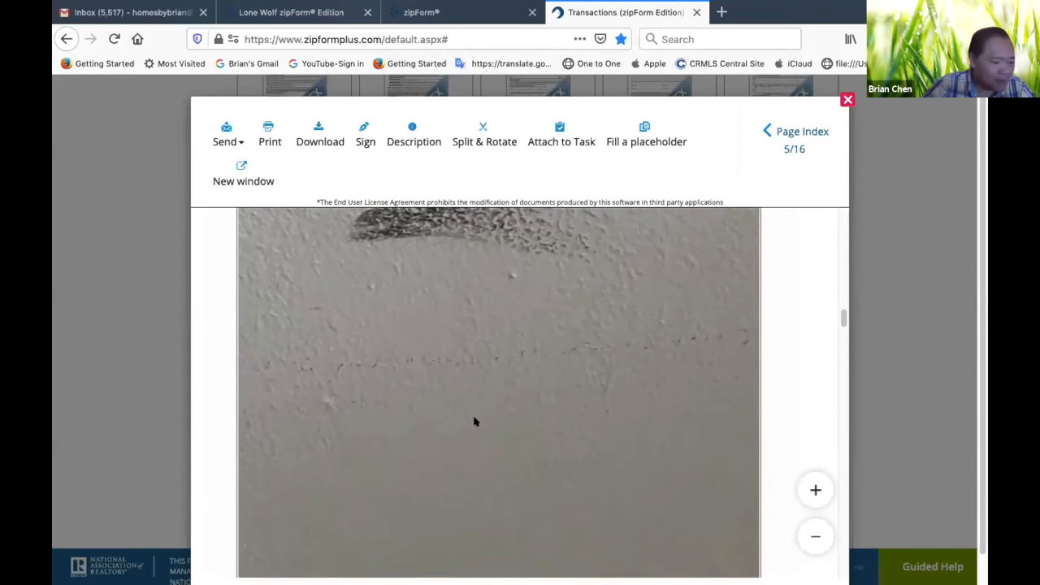
pyautogui.scroll(-8, 475, 421)
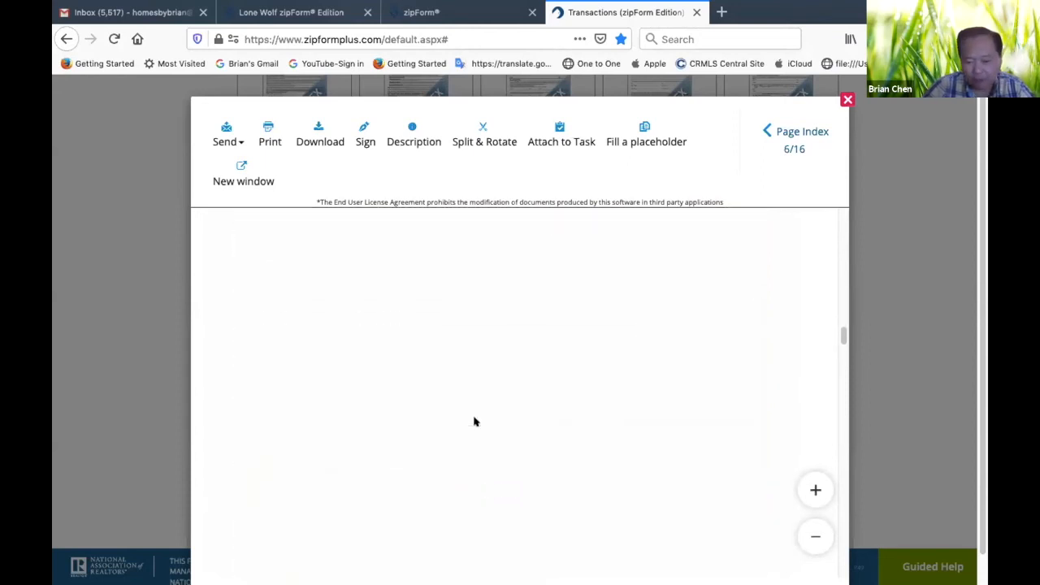
# Examine the full length of the dark line across the wood floor in the photo on page 8
pyautogui.scroll(-5, 475, 420)
pyautogui.scroll(-6, 475, 421)
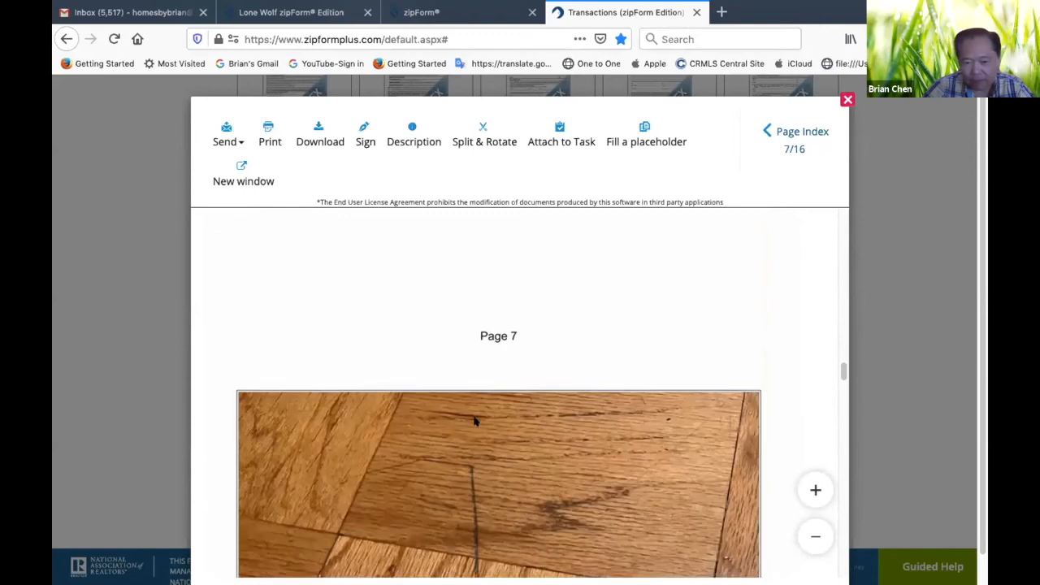
pyautogui.scroll(-2, 475, 421)
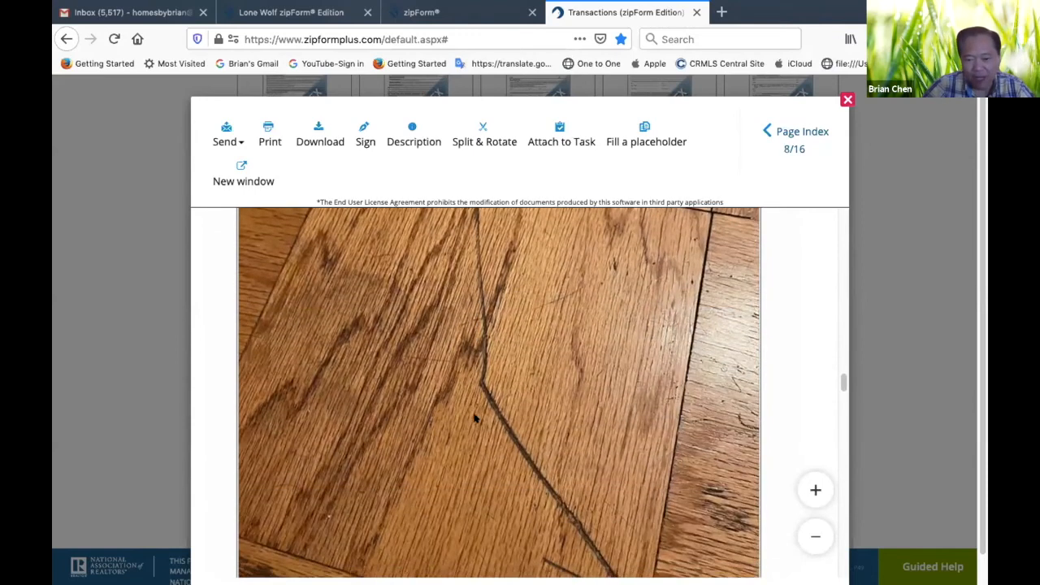
pyautogui.scroll(-3, 467, 443)
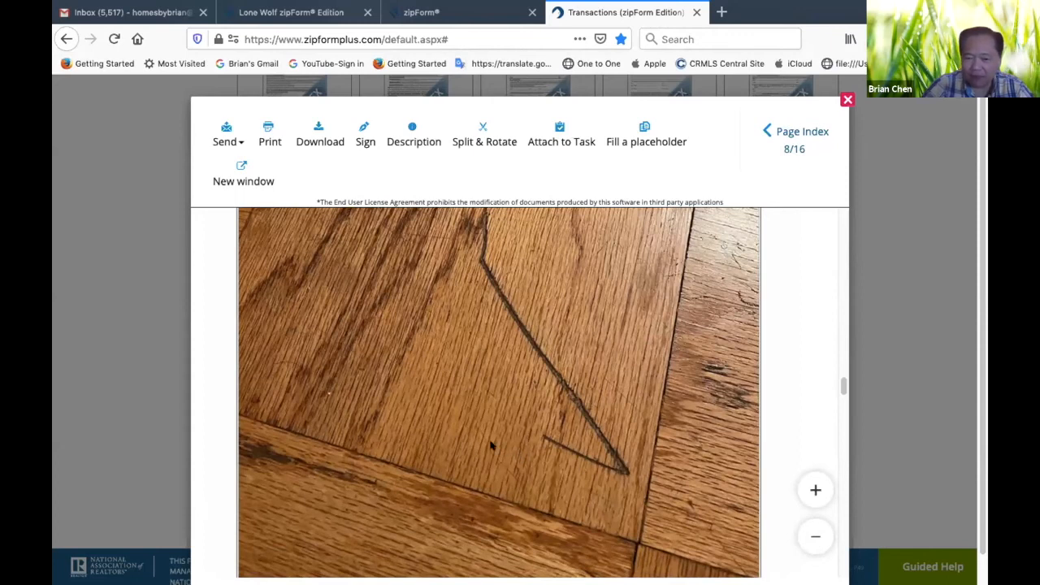
pyautogui.scroll(2, 491, 445)
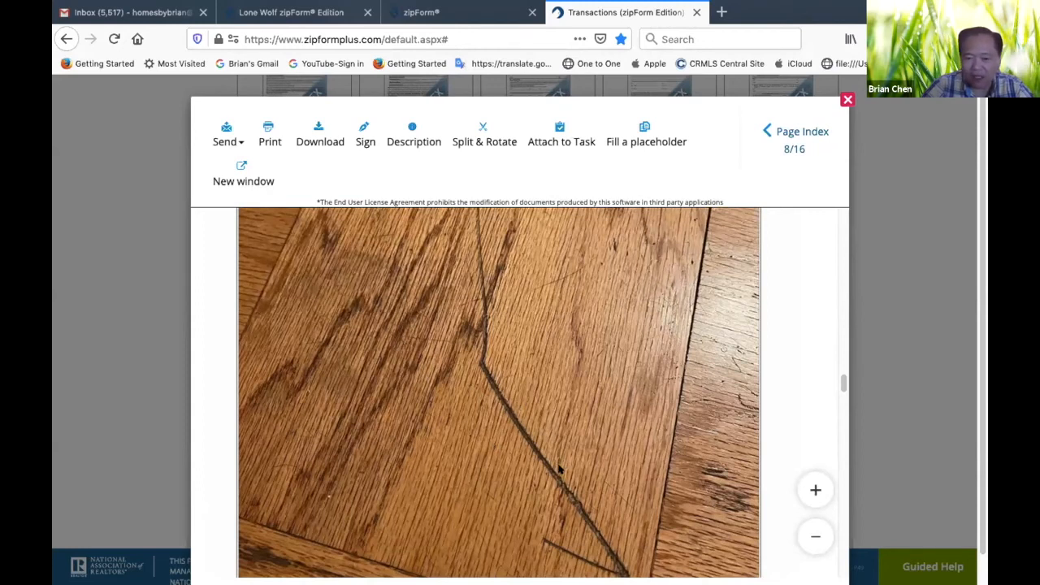
pyautogui.scroll(-3, 453, 485)
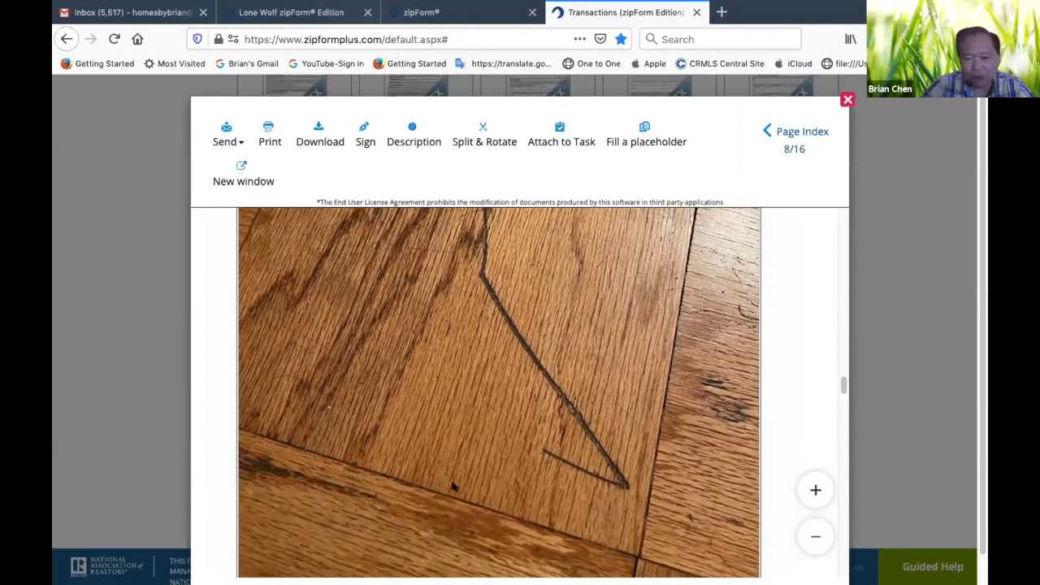
pyautogui.scroll(1, 459, 481)
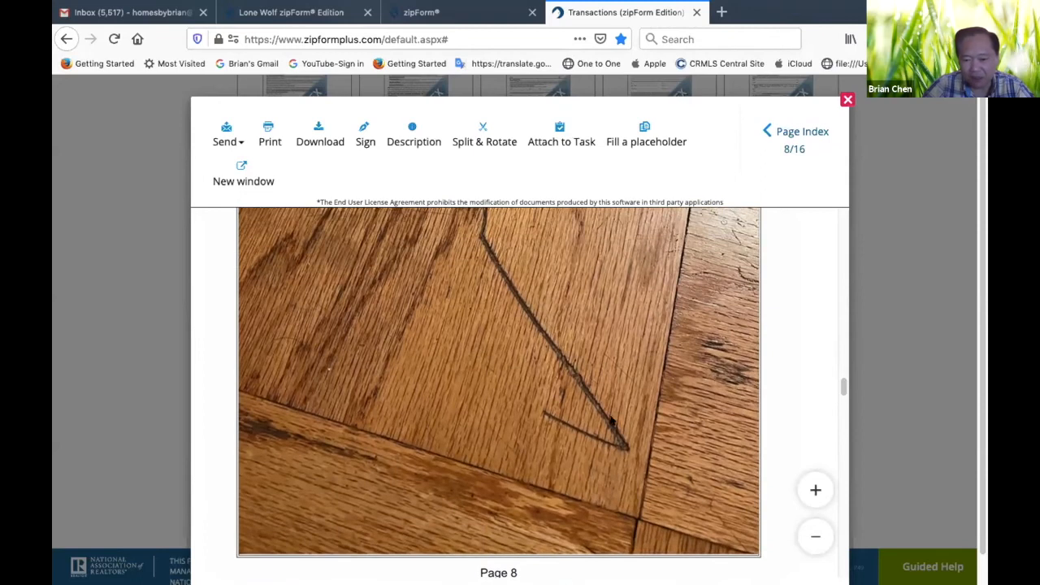
pyautogui.scroll(2, 515, 323)
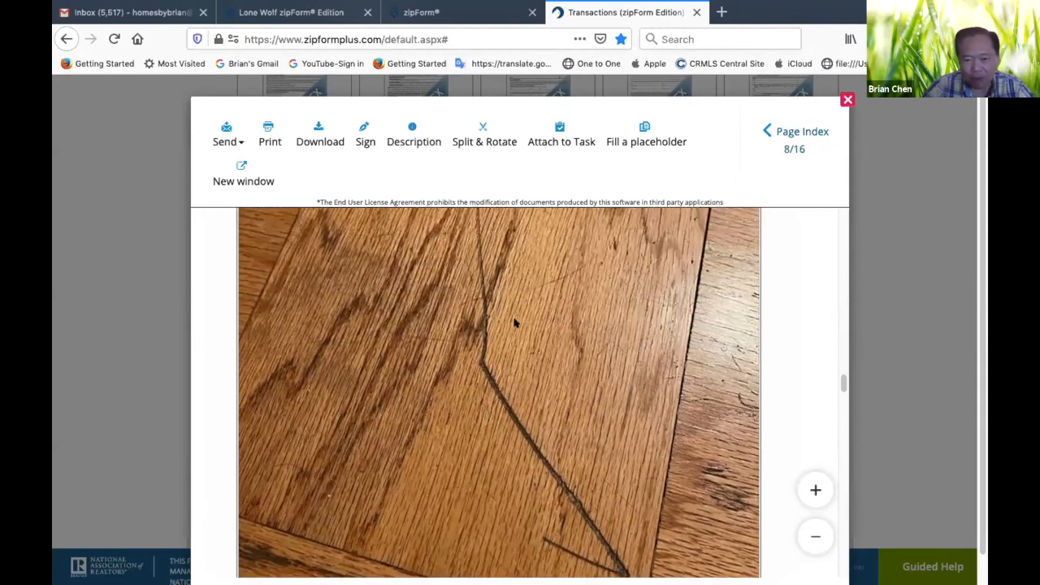
pyautogui.scroll(3, 465, 310)
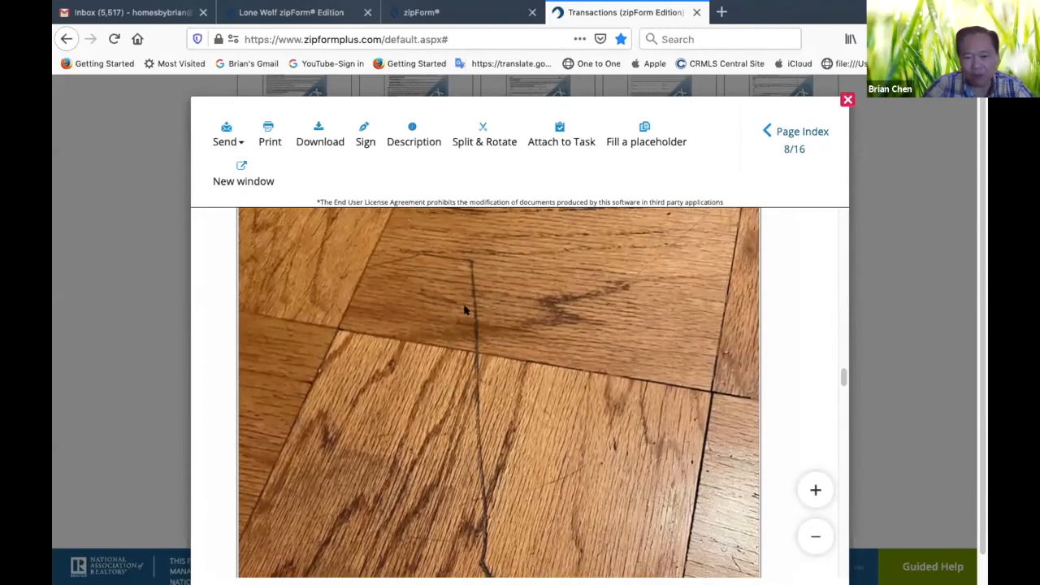
pyautogui.scroll(-3, 463, 441)
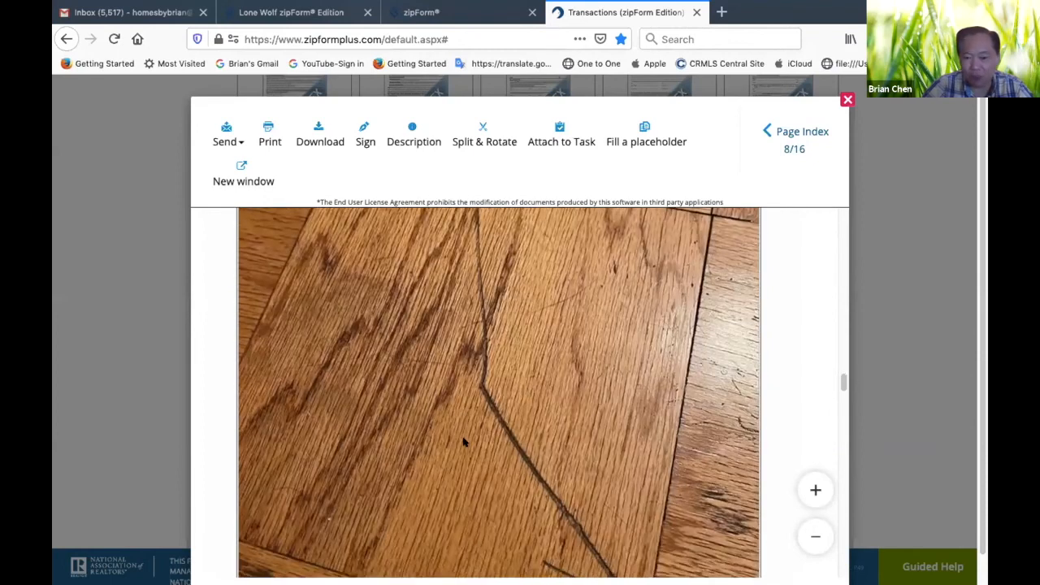
pyautogui.scroll(-5, 537, 457)
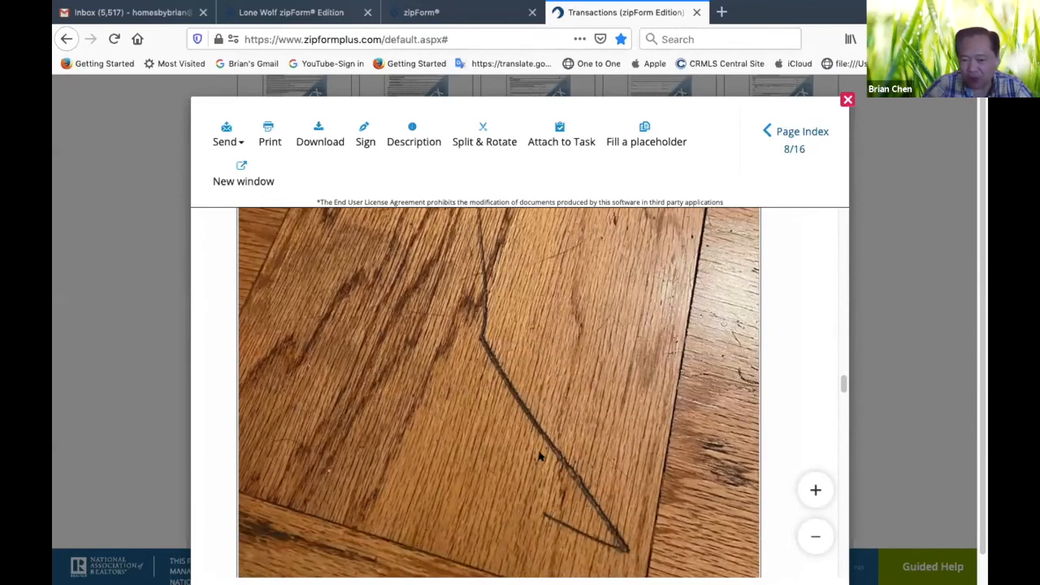
pyautogui.scroll(1, 540, 456)
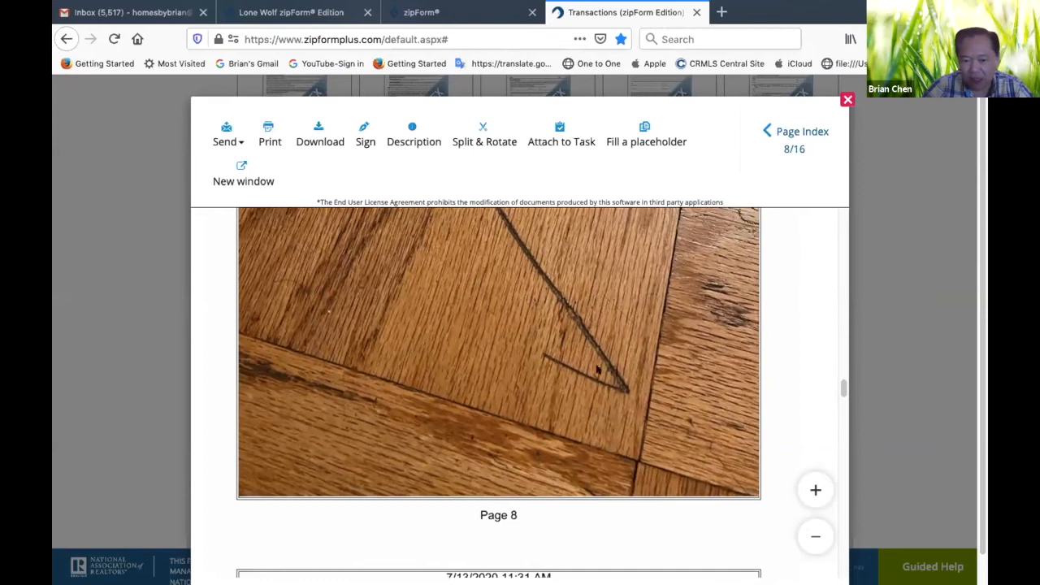
# Review the Living Room - Wood Floor Damage photo and its caption on page 9
pyautogui.scroll(-5, 573, 317)
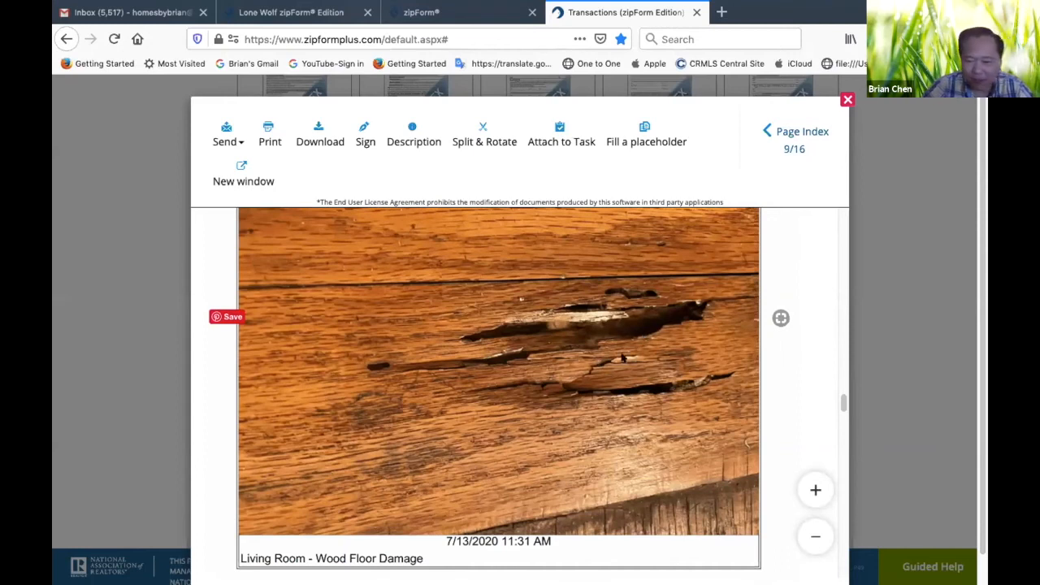
pyautogui.scroll(1, 588, 380)
pyautogui.scroll(-2, 588, 381)
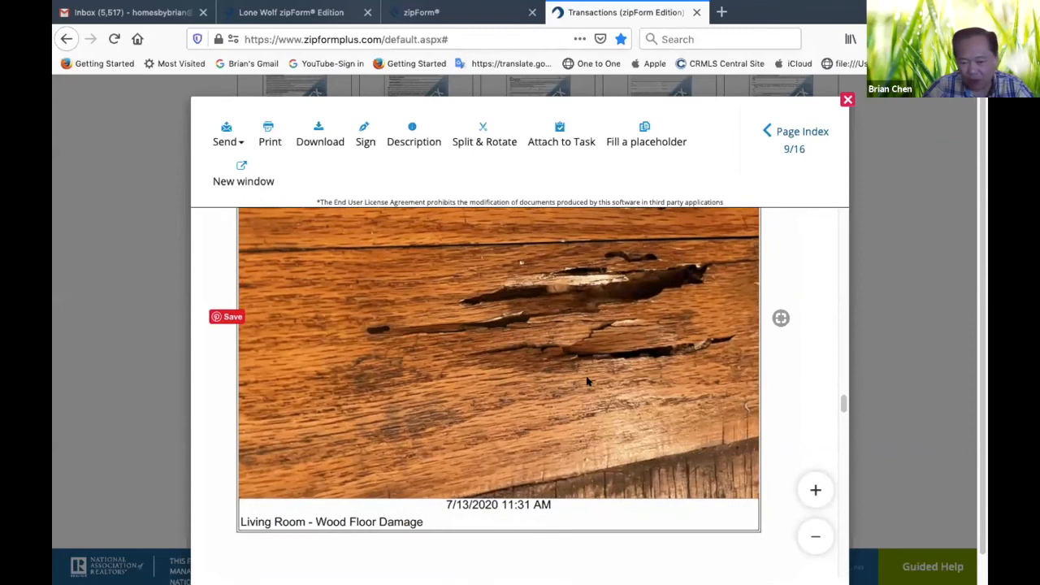
pyautogui.scroll(1, 588, 380)
pyautogui.scroll(-5, 547, 396)
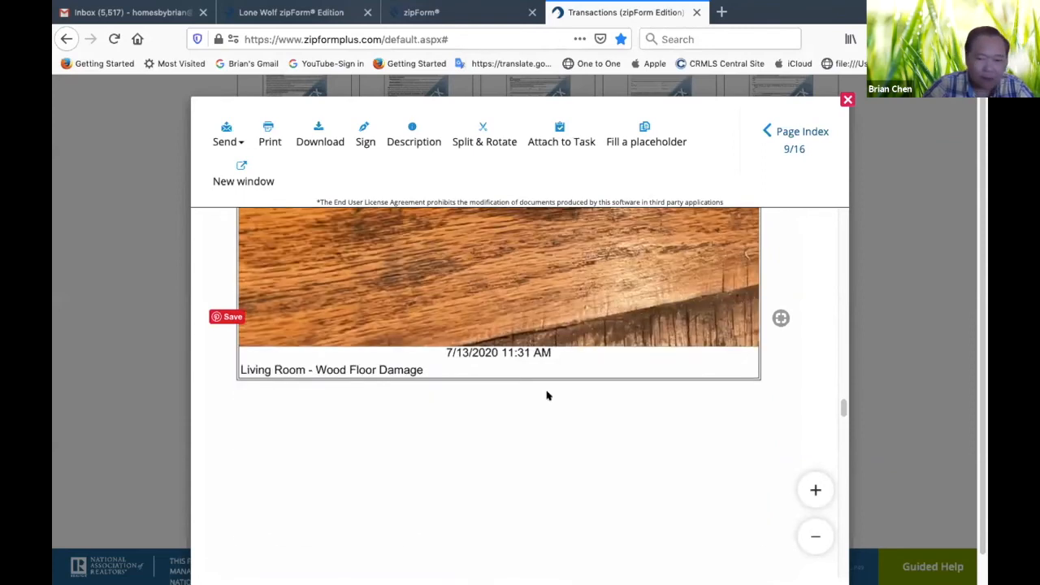
# Examine the cracked kitchen floor tile photo on page 11 and its caption at the start of page 12
pyautogui.scroll(-8, 547, 395)
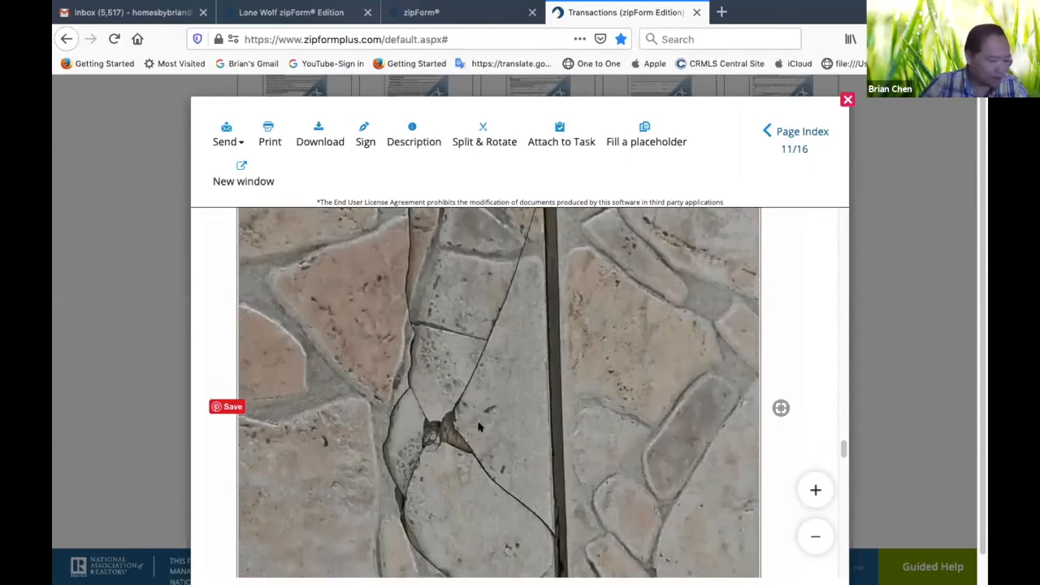
pyautogui.scroll(-2, 551, 429)
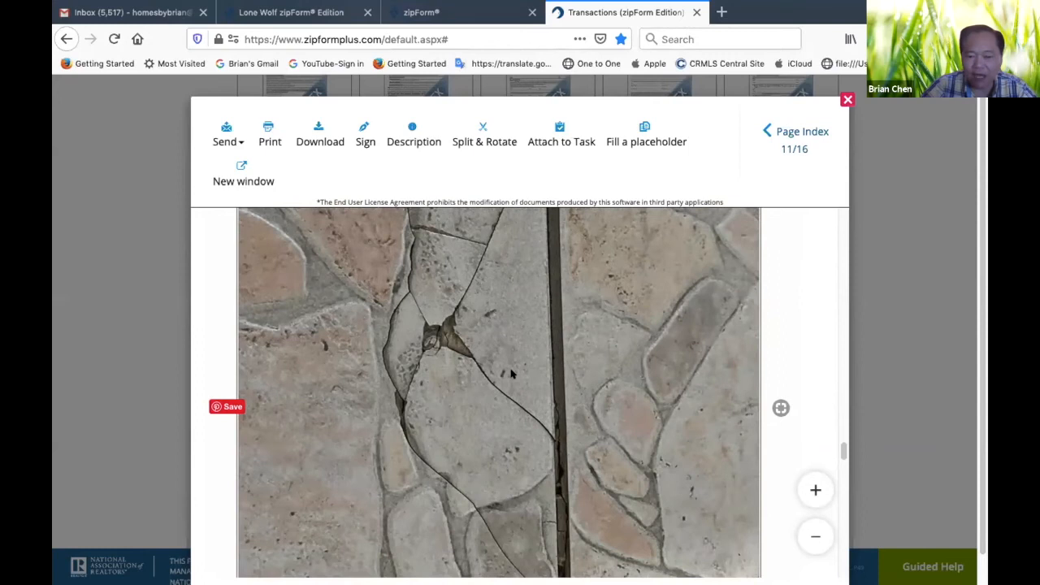
pyautogui.scroll(-3, 511, 373)
pyautogui.scroll(4, 510, 374)
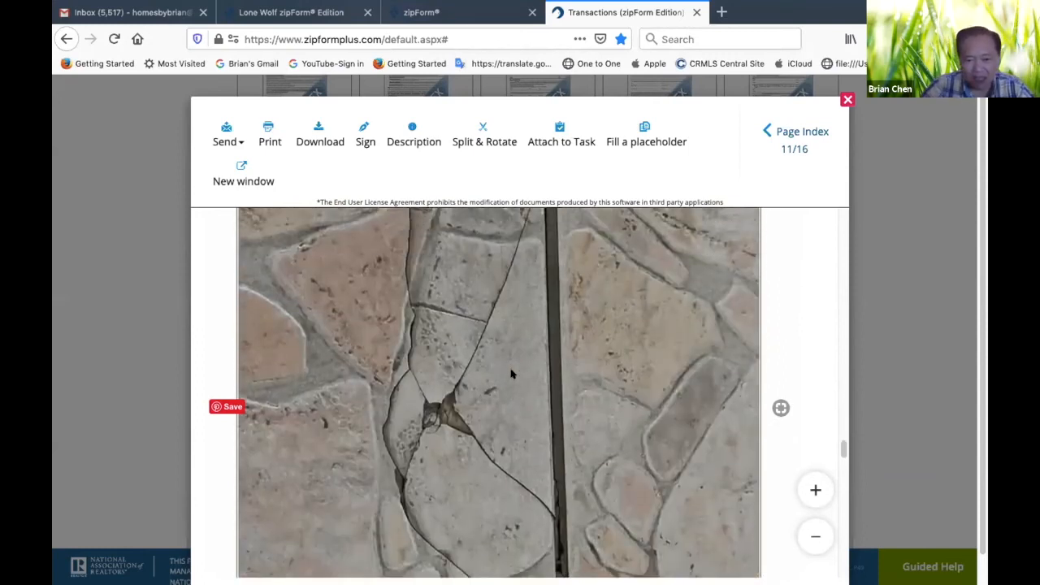
pyautogui.scroll(2, 511, 374)
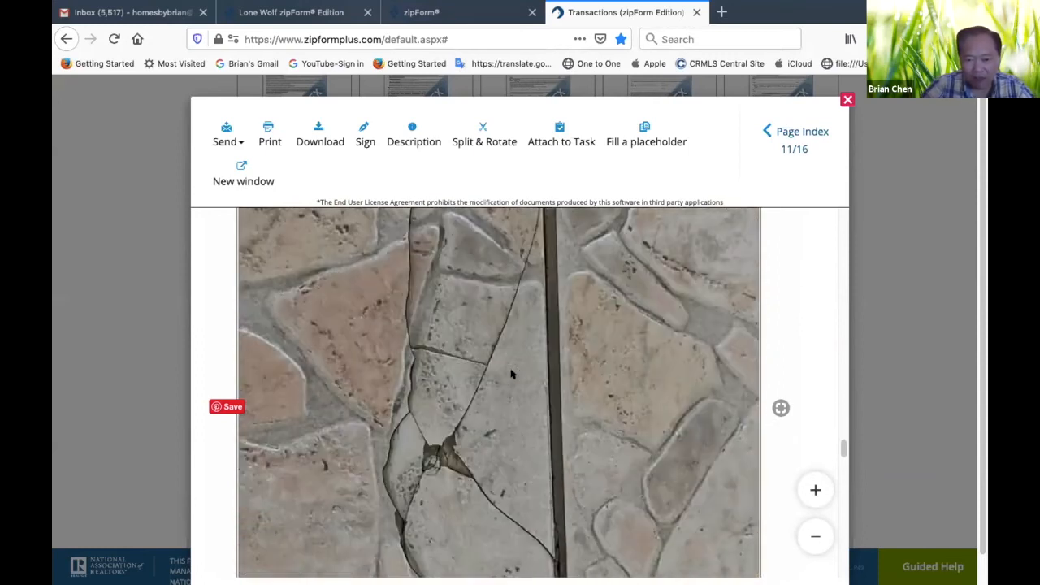
pyautogui.scroll(-2, 511, 374)
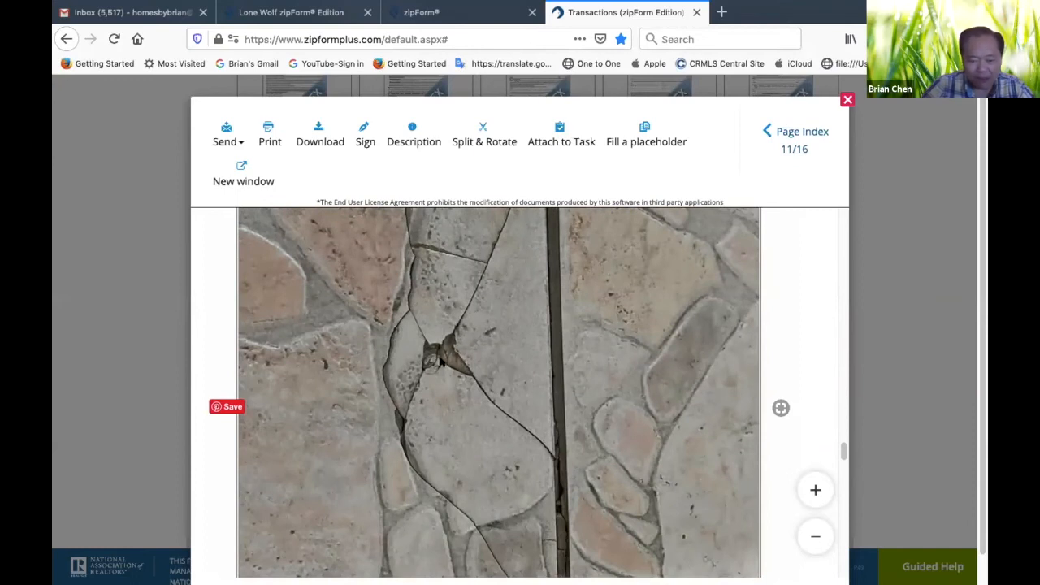
pyautogui.scroll(-3, 454, 368)
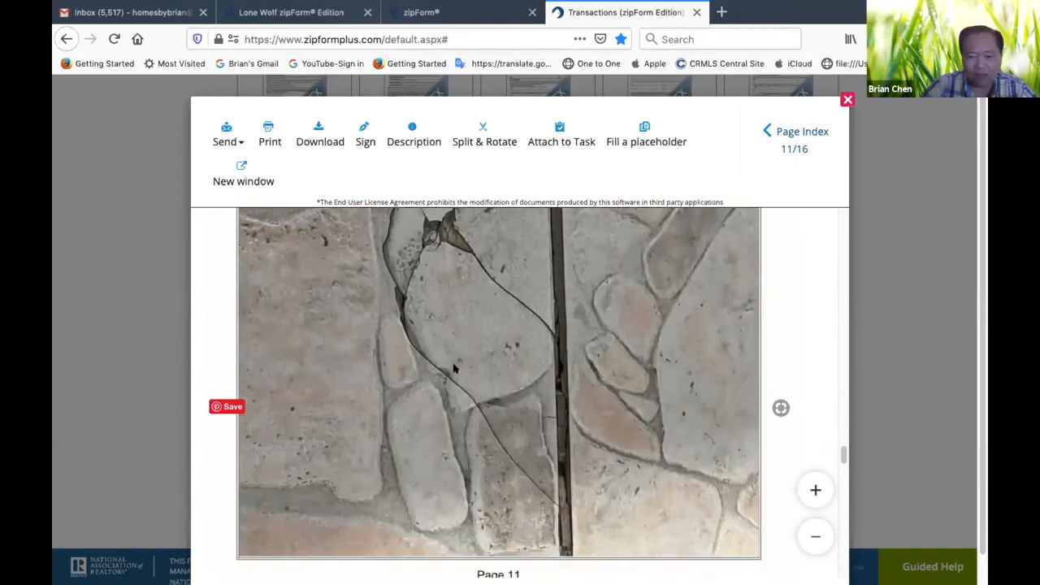
pyautogui.scroll(2, 454, 368)
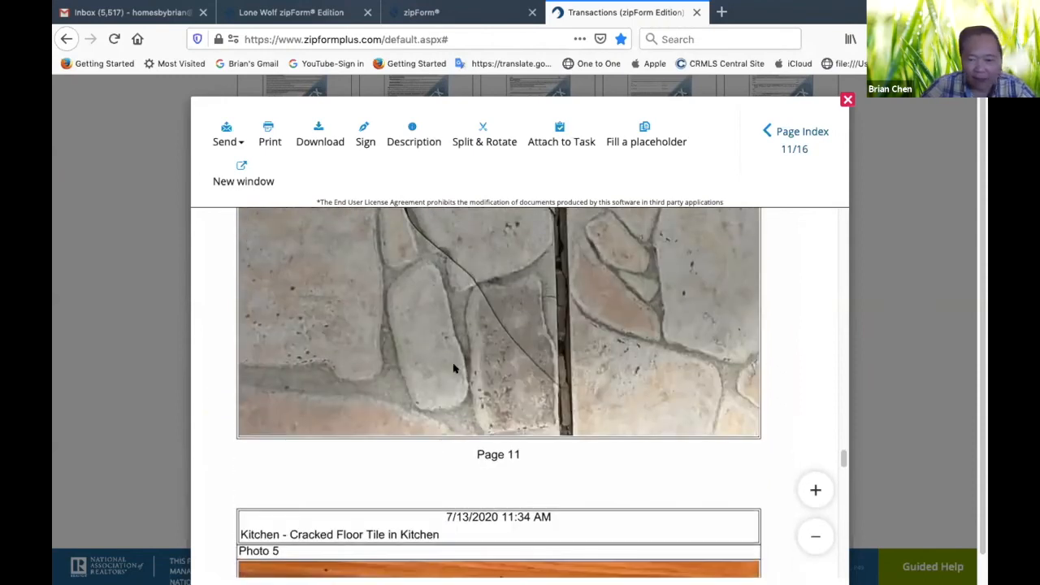
# Review Photo 5 of the blocked kitchen sink cabinet view on page 12 together with its caption
pyautogui.scroll(-5, 454, 368)
pyautogui.scroll(3, 454, 368)
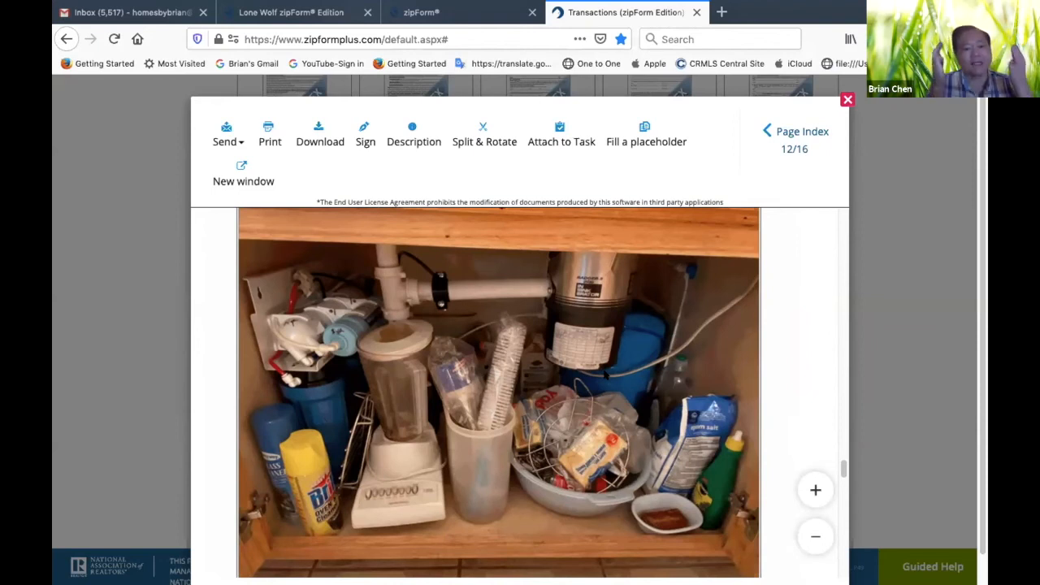
pyautogui.scroll(-2, 536, 408)
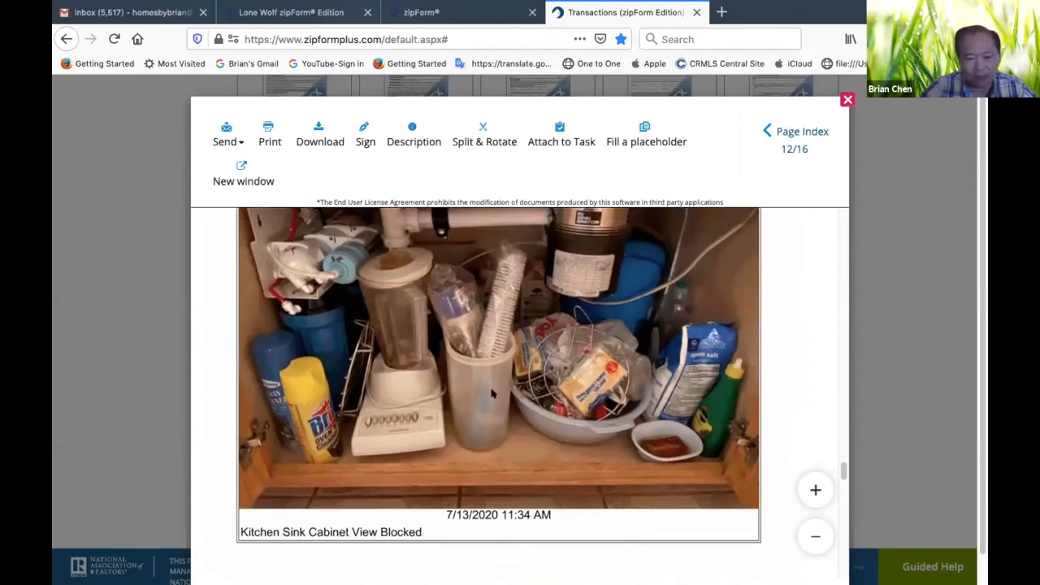
pyautogui.scroll(2, 493, 396)
pyautogui.scroll(-1, 492, 395)
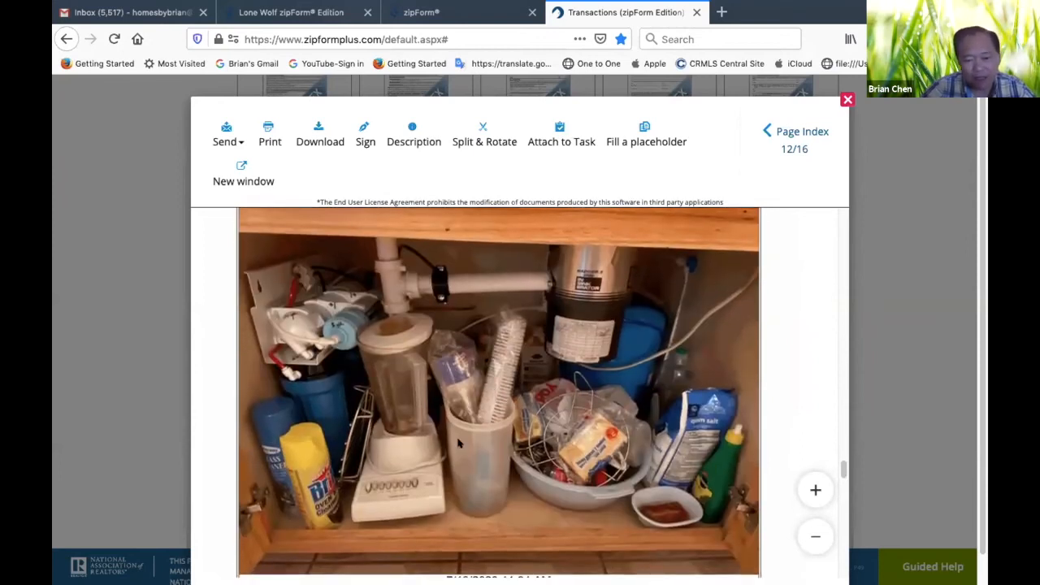
pyautogui.scroll(-6, 534, 465)
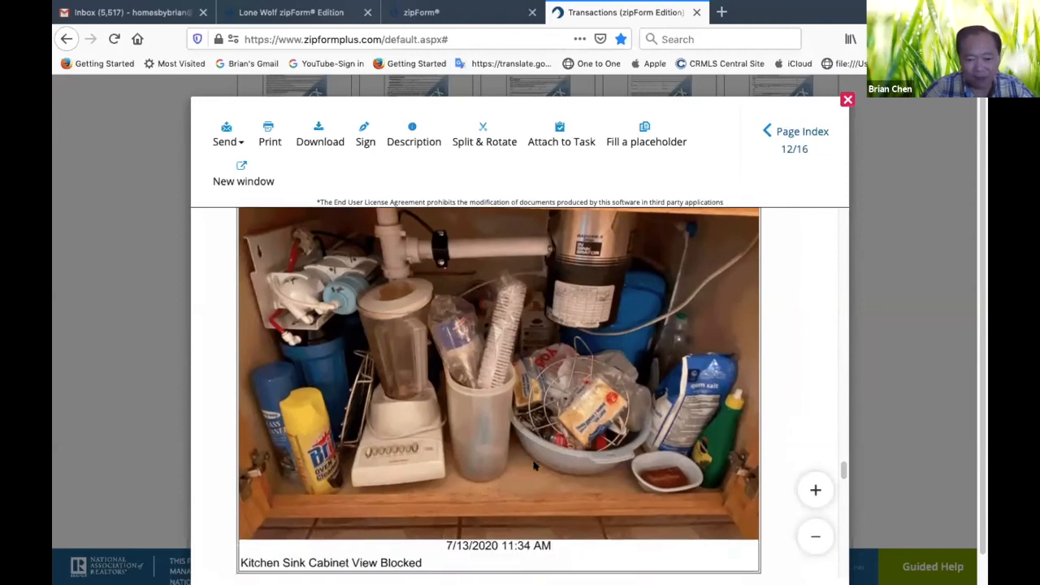
# Review Photo 6 of the missing kitchen floor grout and Photo 7 of the Bedroom #2 ceiling, including their captions
pyautogui.scroll(-10, 534, 466)
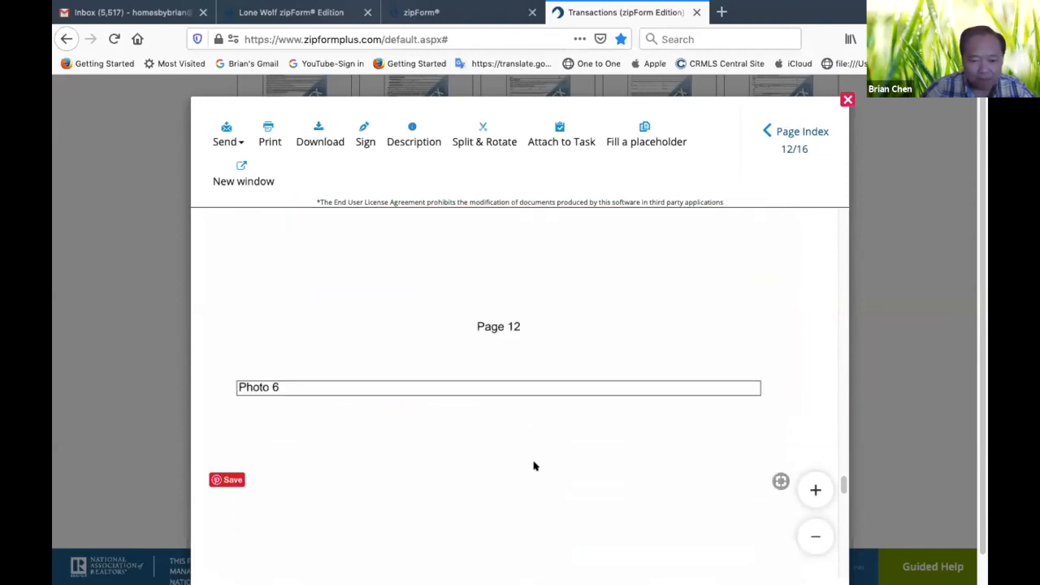
pyautogui.scroll(-10, 534, 465)
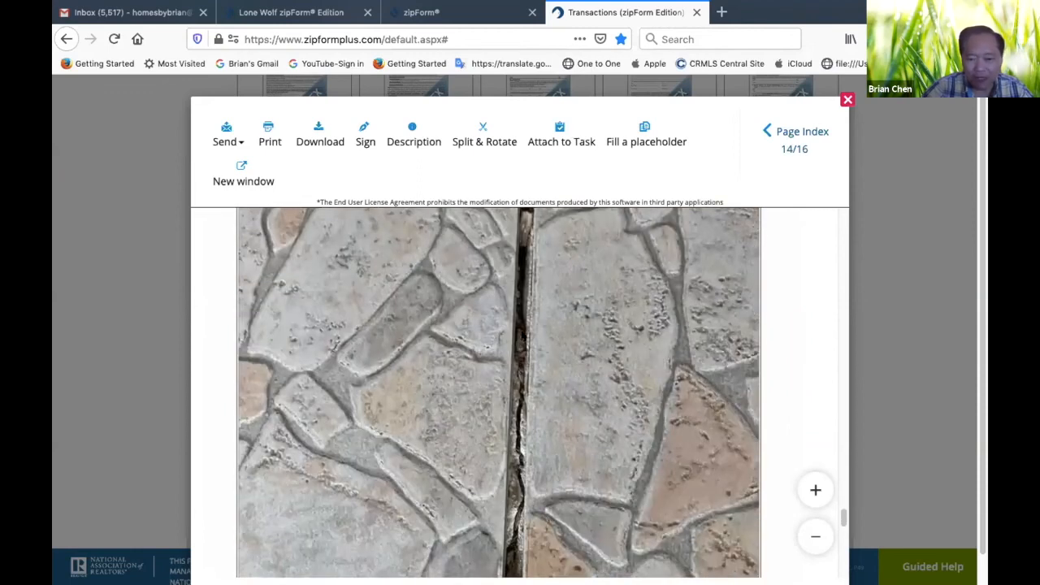
pyautogui.scroll(-1, 510, 479)
pyautogui.scroll(-5, 514, 475)
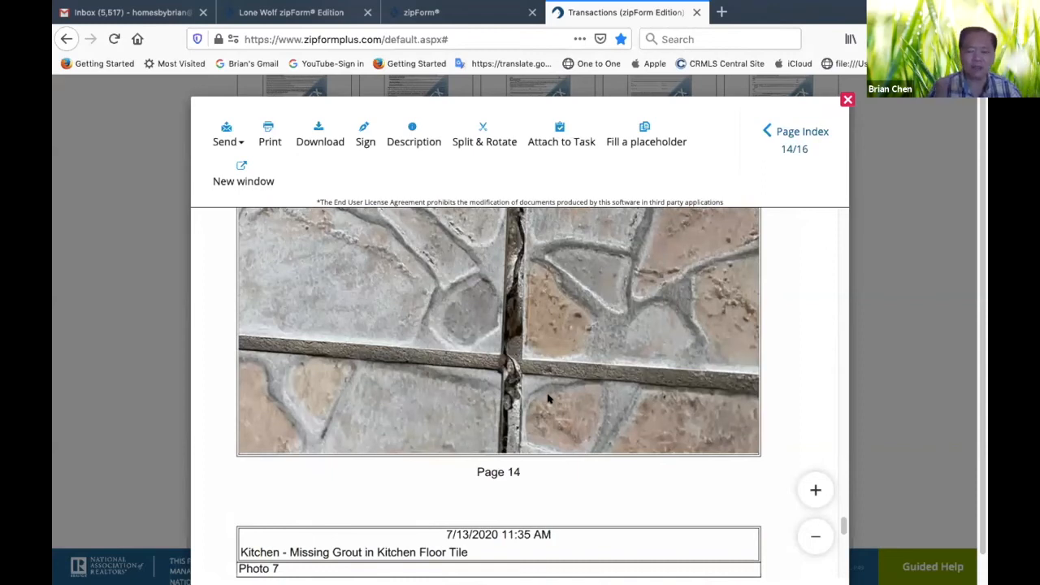
pyautogui.scroll(-10, 547, 398)
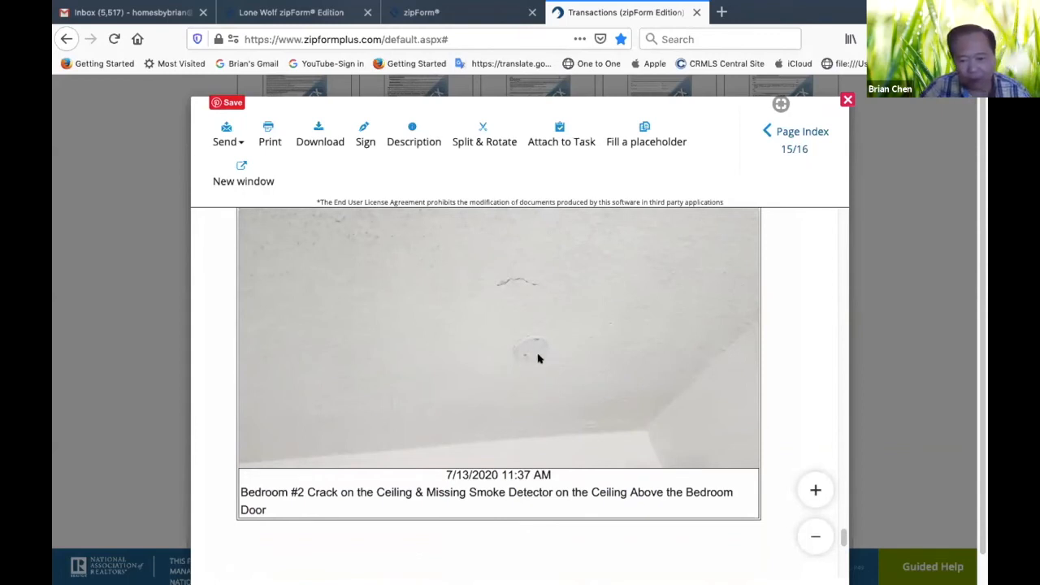
pyautogui.scroll(-1, 551, 368)
pyautogui.scroll(1, 561, 298)
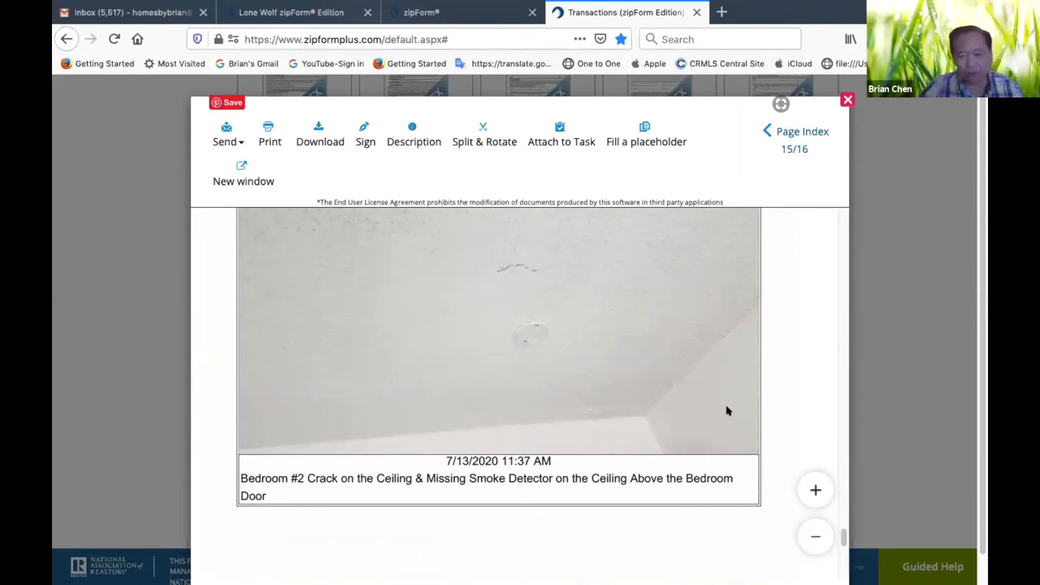
# Examine Photo 8 of the unfinished wall patching in Bedroom #3 together with its caption on the last page
pyautogui.scroll(-2, 709, 420)
pyautogui.scroll(-3, 710, 420)
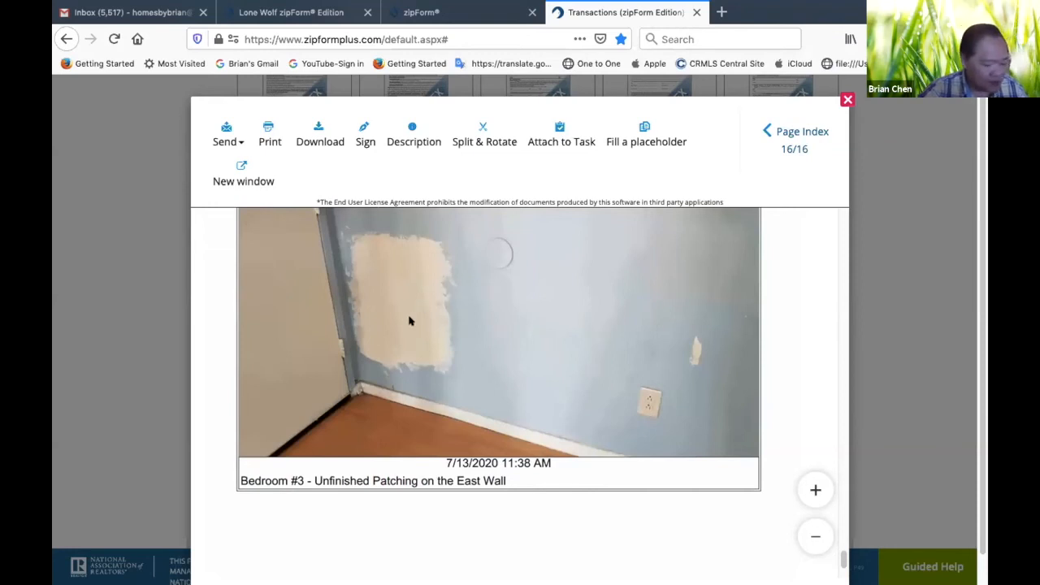
pyautogui.scroll(3, 415, 341)
pyautogui.scroll(-5, 416, 339)
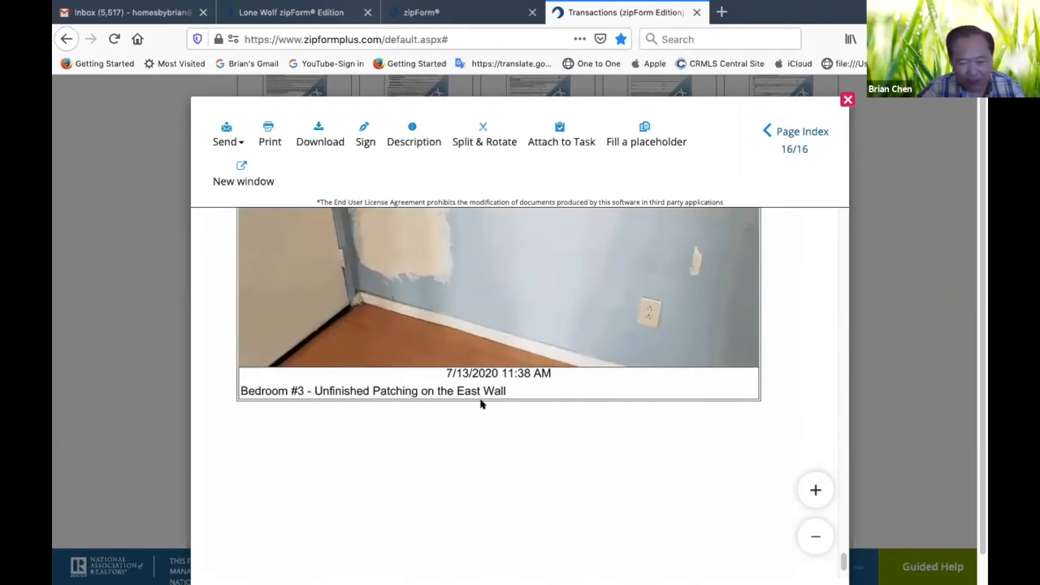
pyautogui.scroll(5, 512, 402)
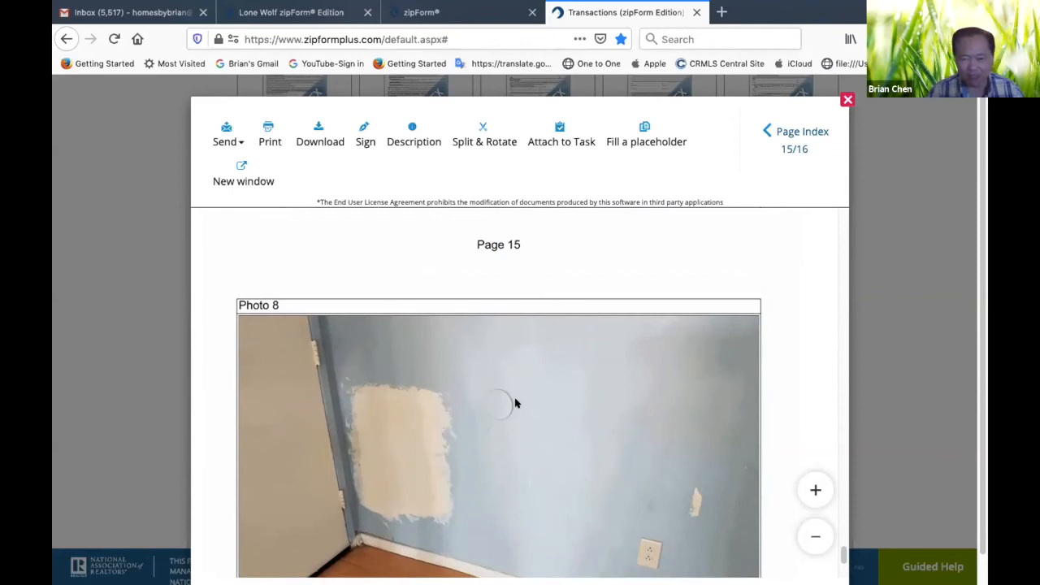
pyautogui.scroll(-2, 515, 401)
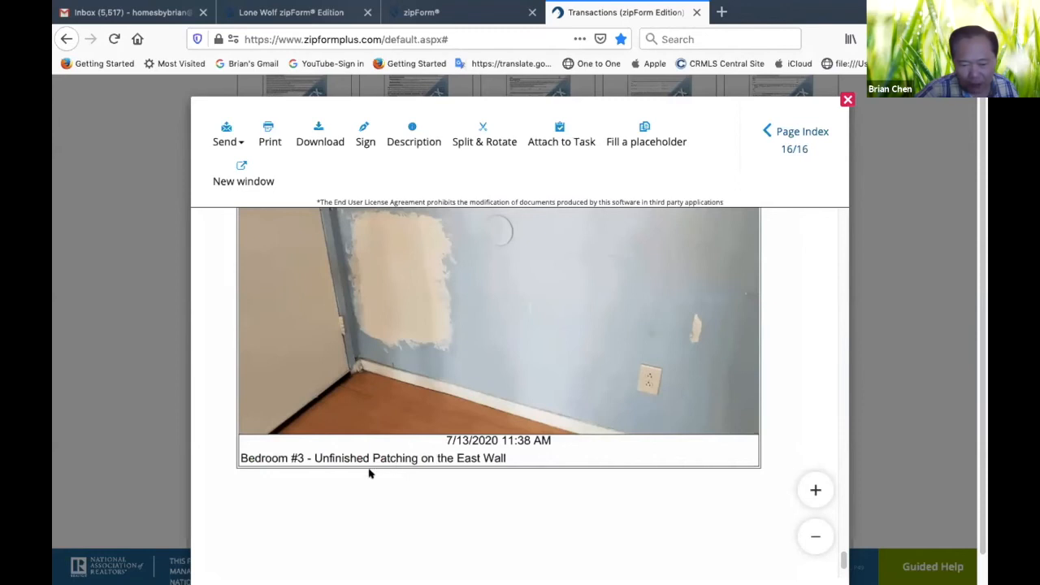
pyautogui.scroll(5, 404, 473)
pyautogui.scroll(-3, 405, 472)
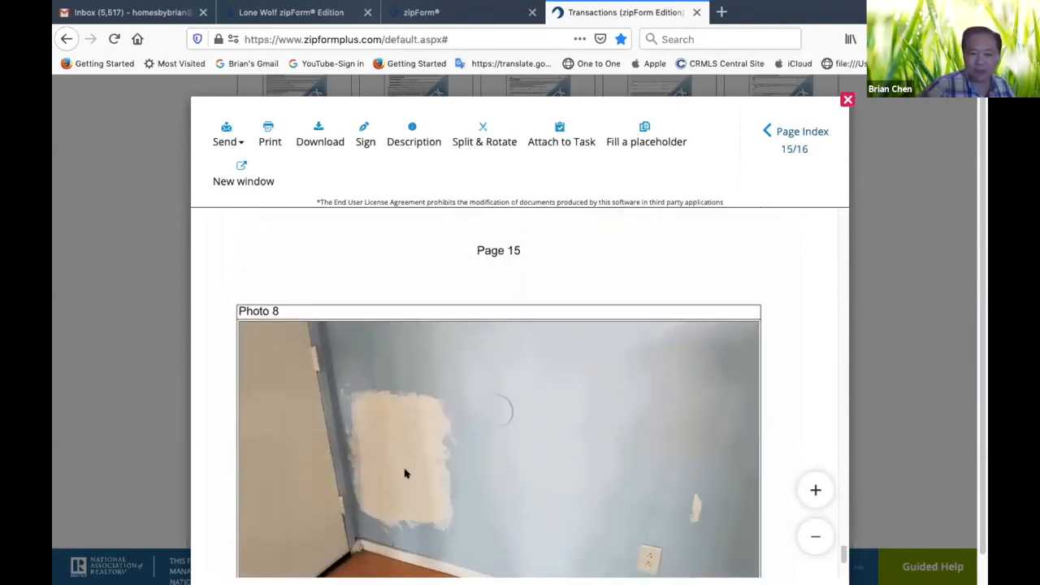
pyautogui.scroll(-3, 404, 473)
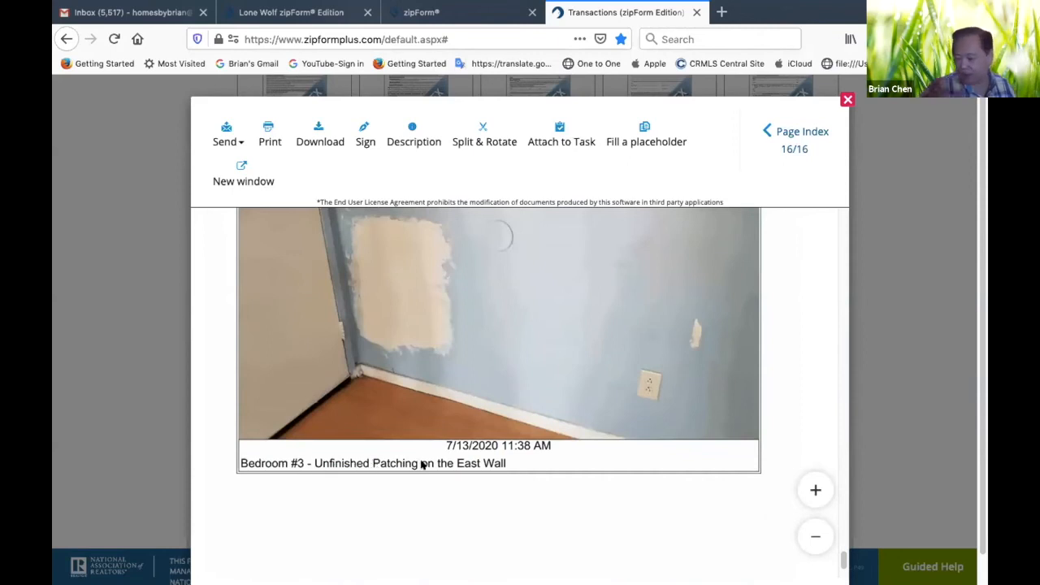
pyautogui.scroll(15, 422, 464)
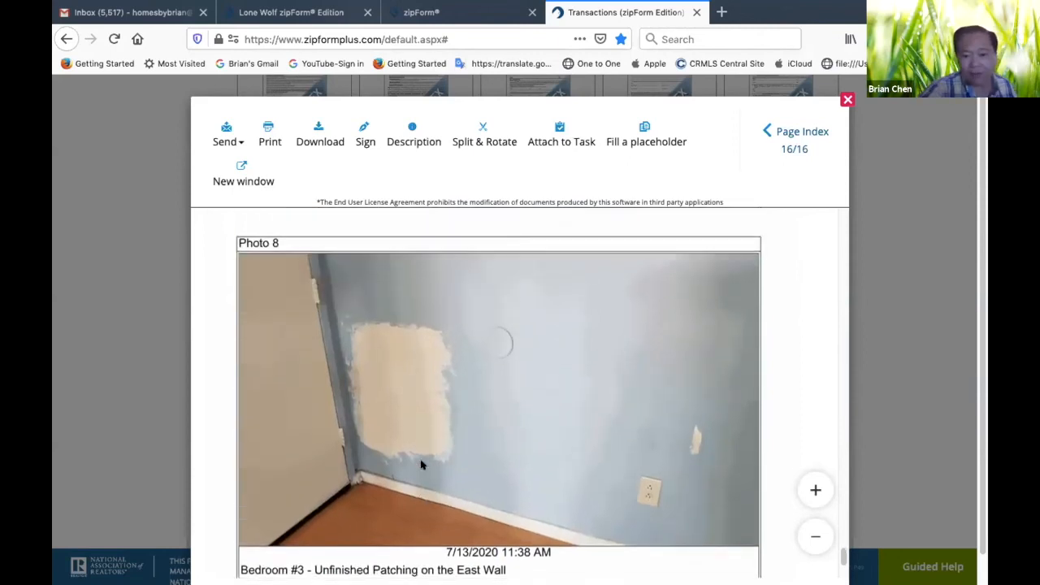
# Go back from the photo pages to page 3 of the disclosure form and review the garage and exterior entries
pyautogui.scroll(20, 421, 464)
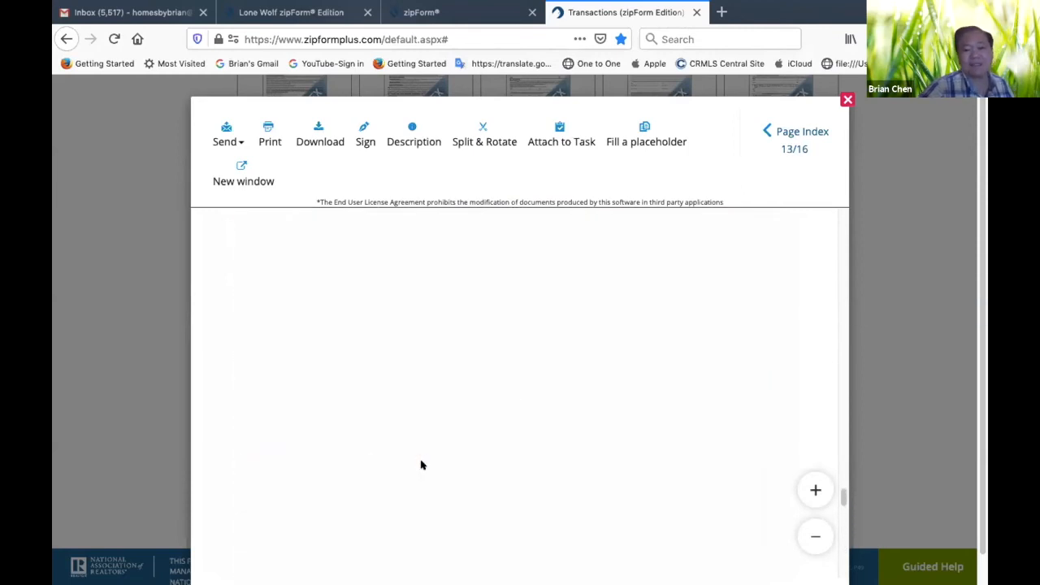
pyautogui.scroll(20, 421, 463)
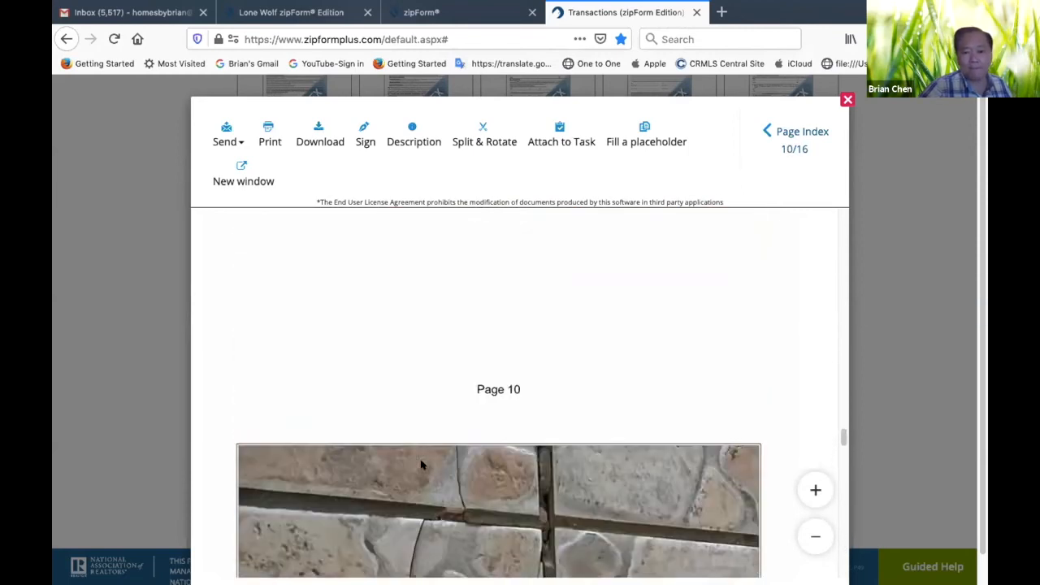
pyautogui.scroll(15, 421, 463)
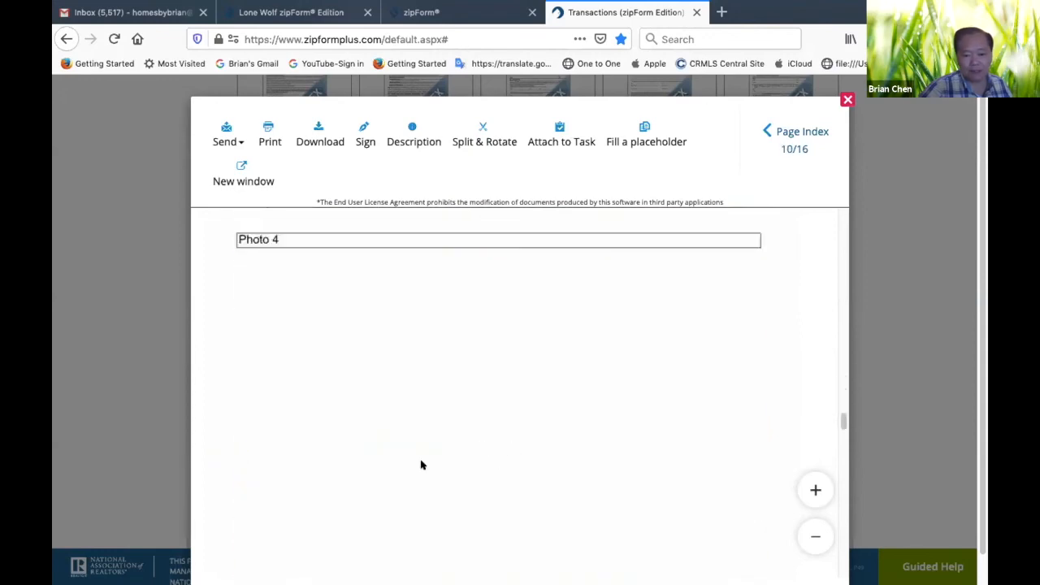
pyautogui.scroll(15, 421, 464)
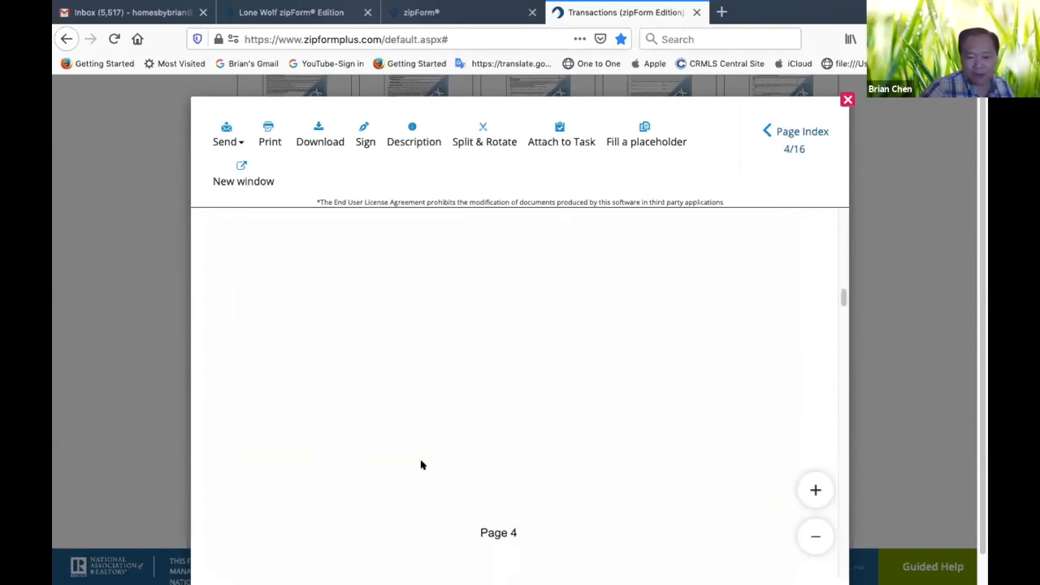
pyautogui.scroll(5, 421, 464)
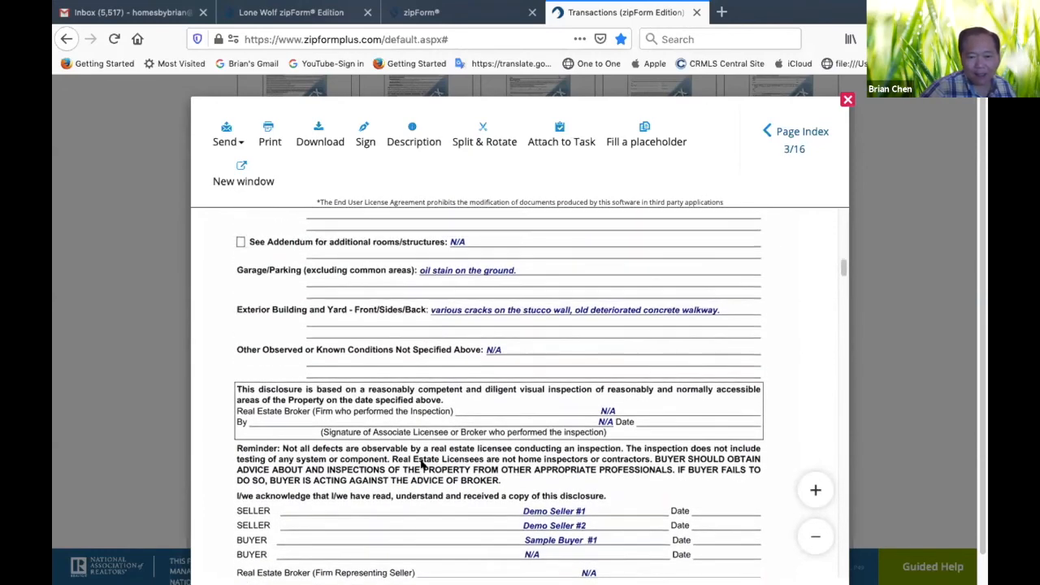
pyautogui.scroll(3, 318, 321)
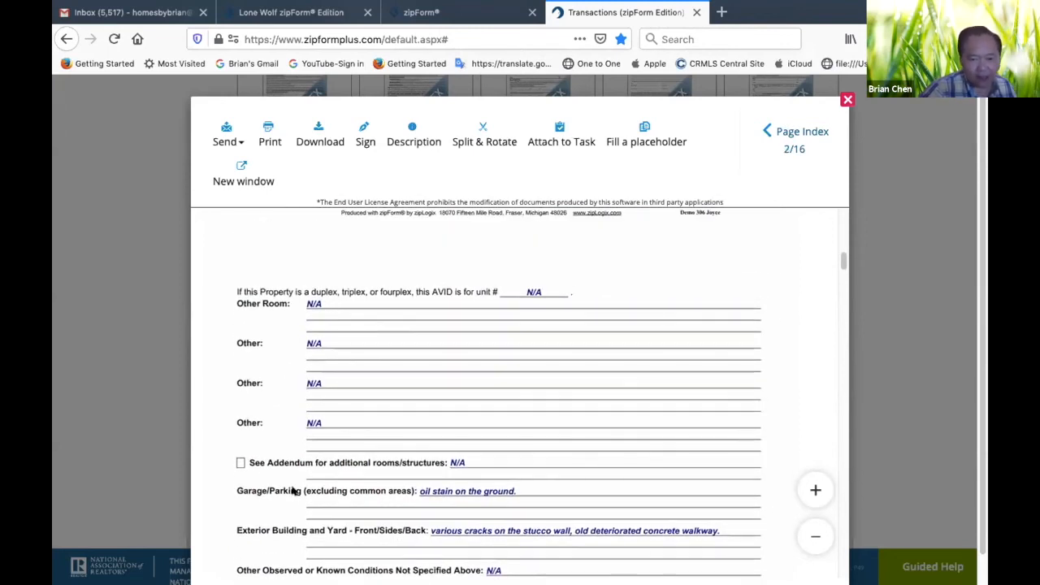
# Review the room-by-room inspection entries and their photo references on page 2 of the disclosure form
pyautogui.scroll(3, 388, 392)
pyautogui.scroll(3, 369, 312)
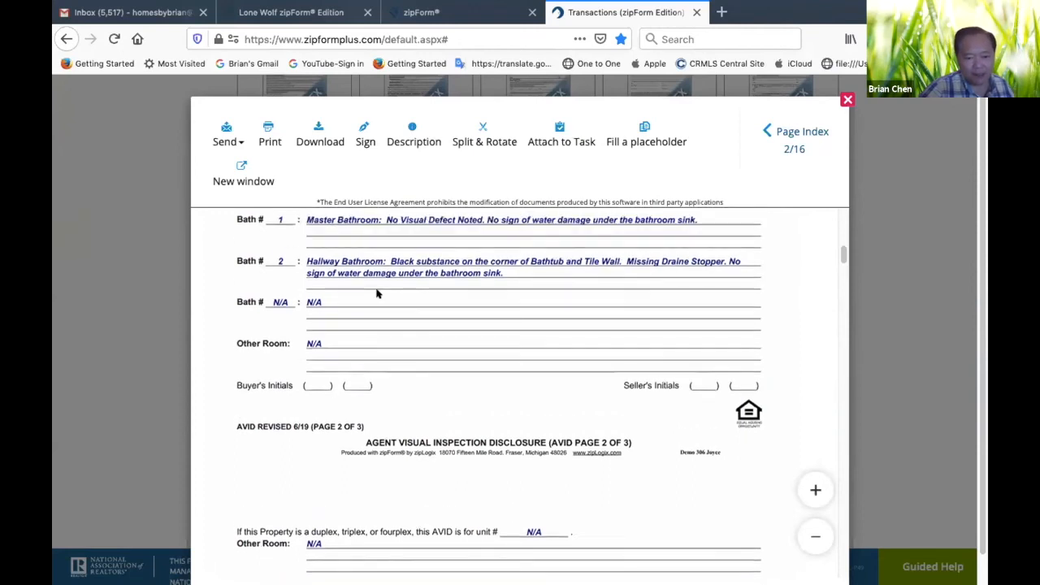
pyautogui.scroll(3, 376, 294)
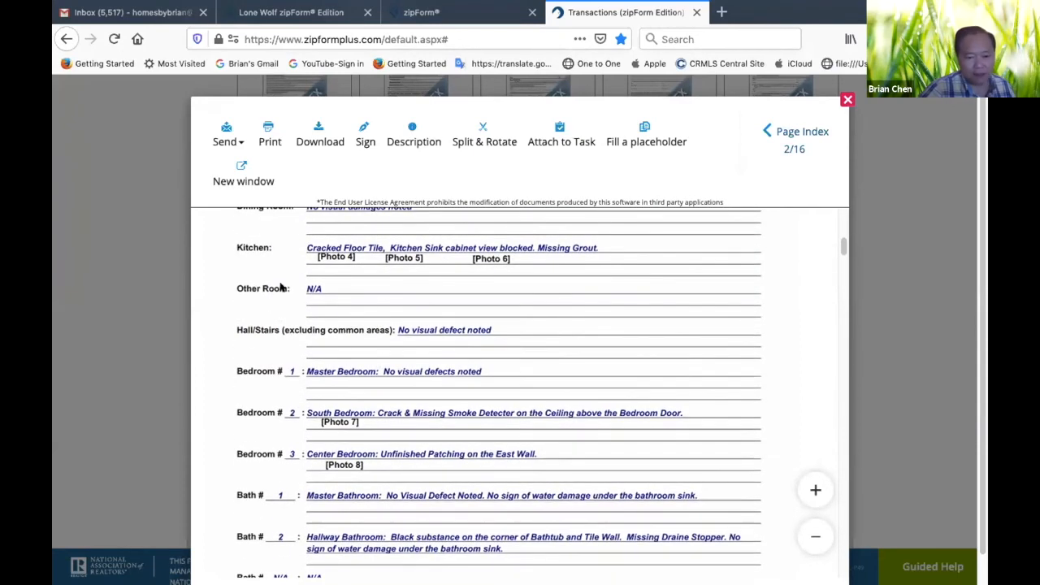
pyautogui.scroll(4, 384, 252)
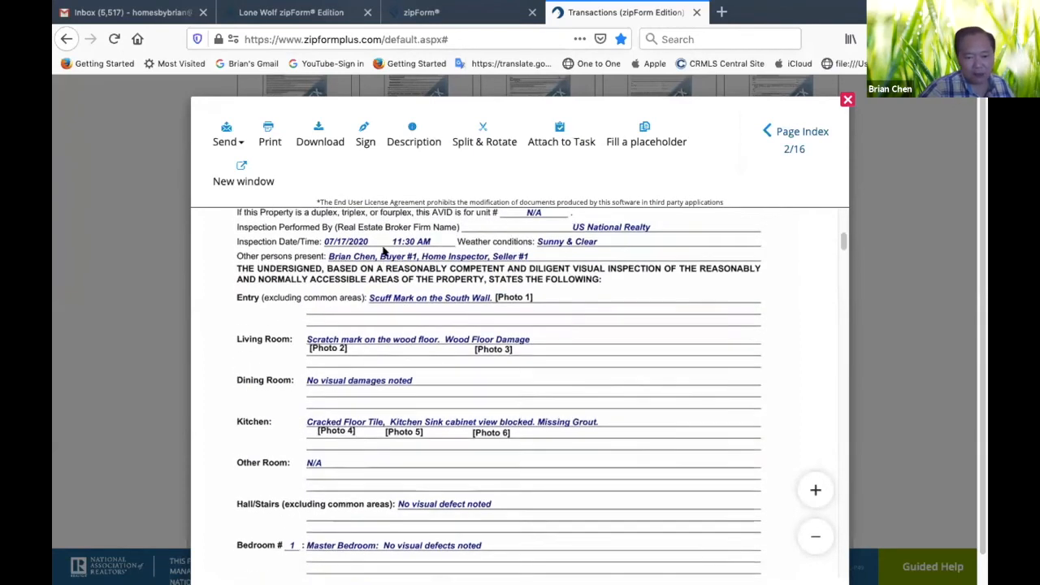
pyautogui.scroll(-5, 380, 429)
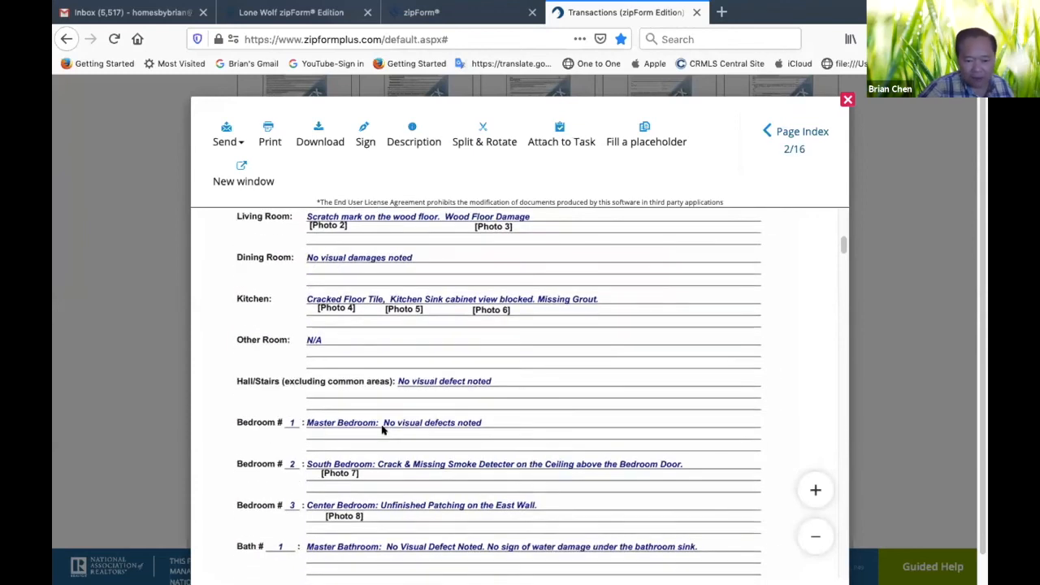
pyautogui.scroll(4, 383, 429)
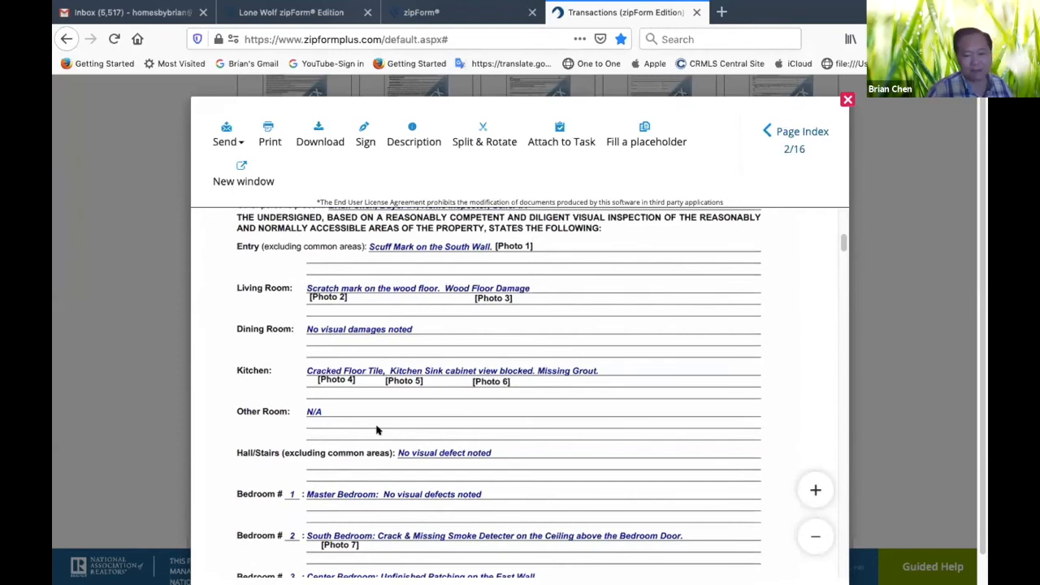
pyautogui.scroll(-7, 376, 430)
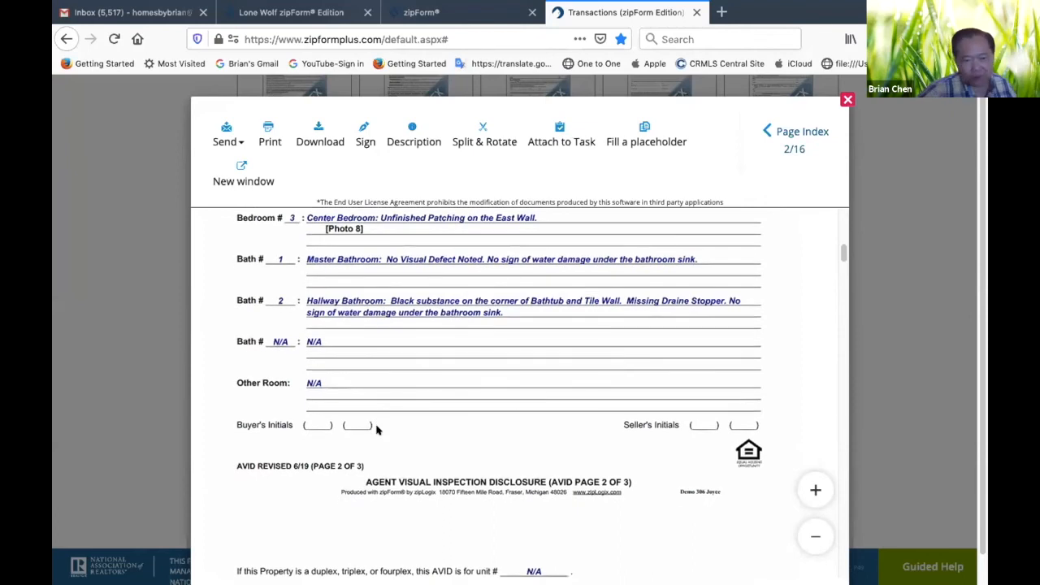
# Examine the inspecting broker, seller, buyer and representing broker signature lines on page 3 of the disclosure form
pyautogui.scroll(-8, 376, 430)
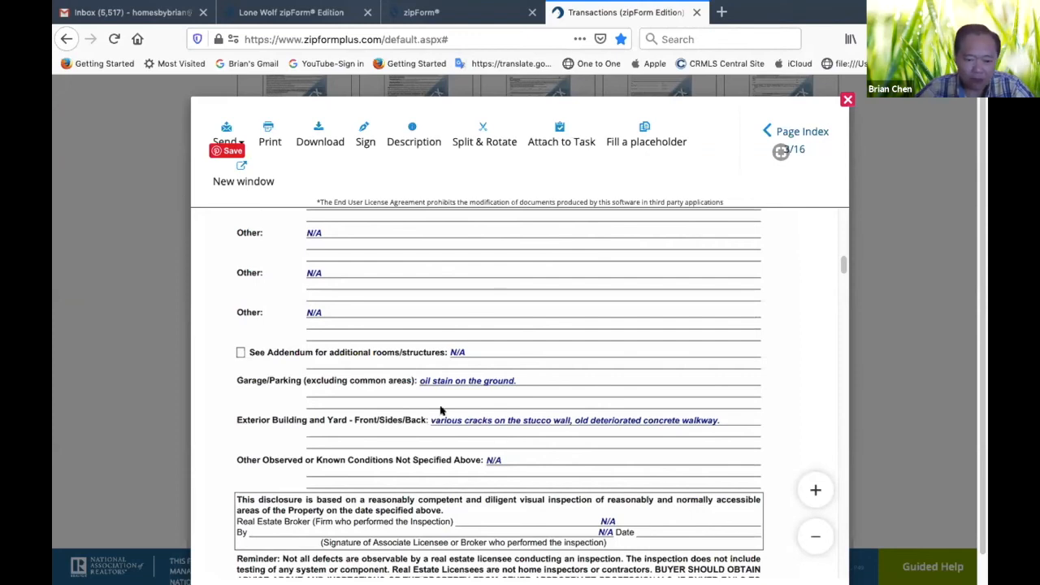
pyautogui.scroll(-2, 421, 461)
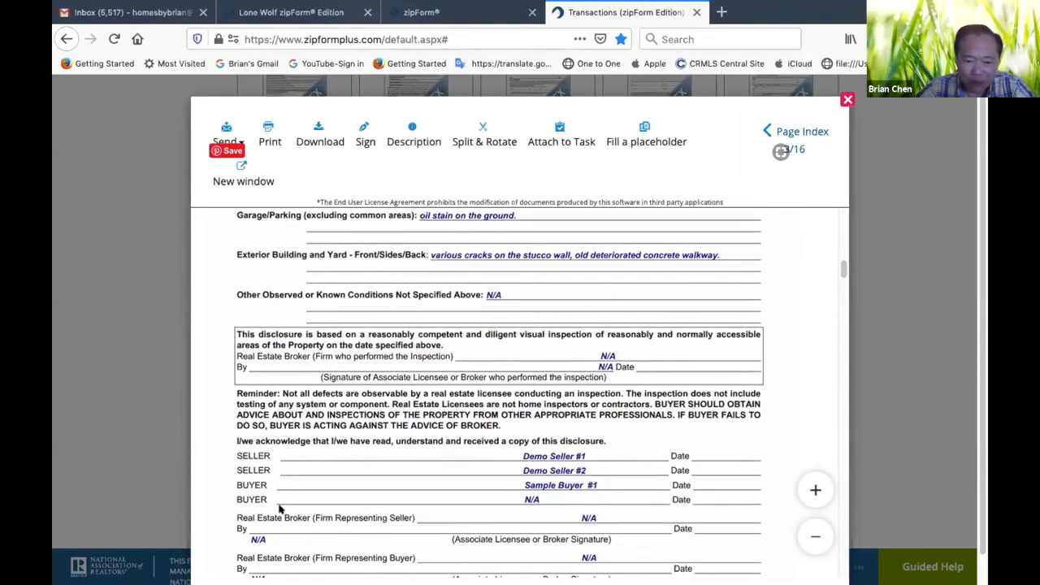
pyautogui.scroll(-2, 277, 520)
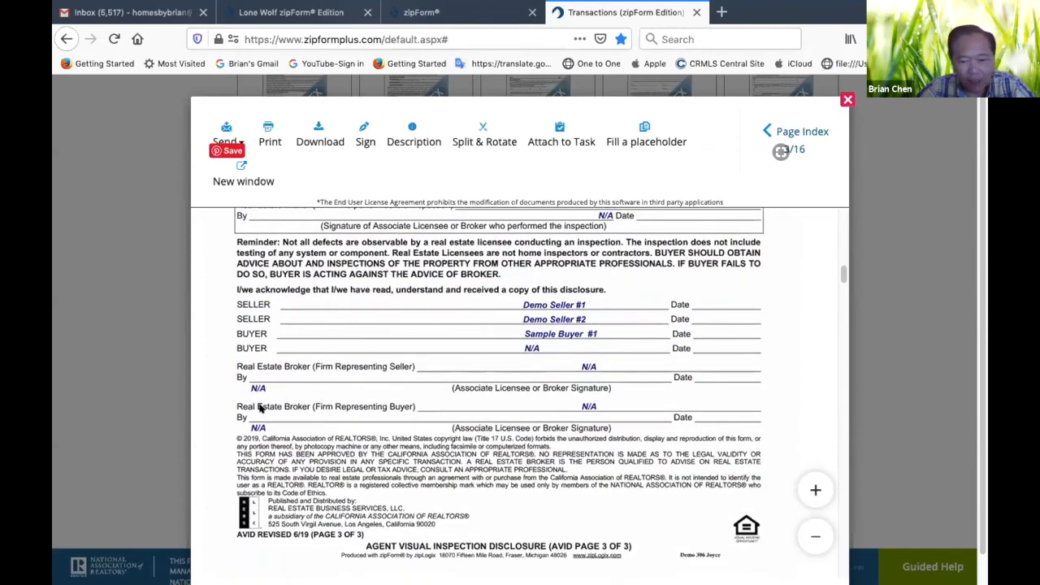
pyautogui.scroll(5, 572, 426)
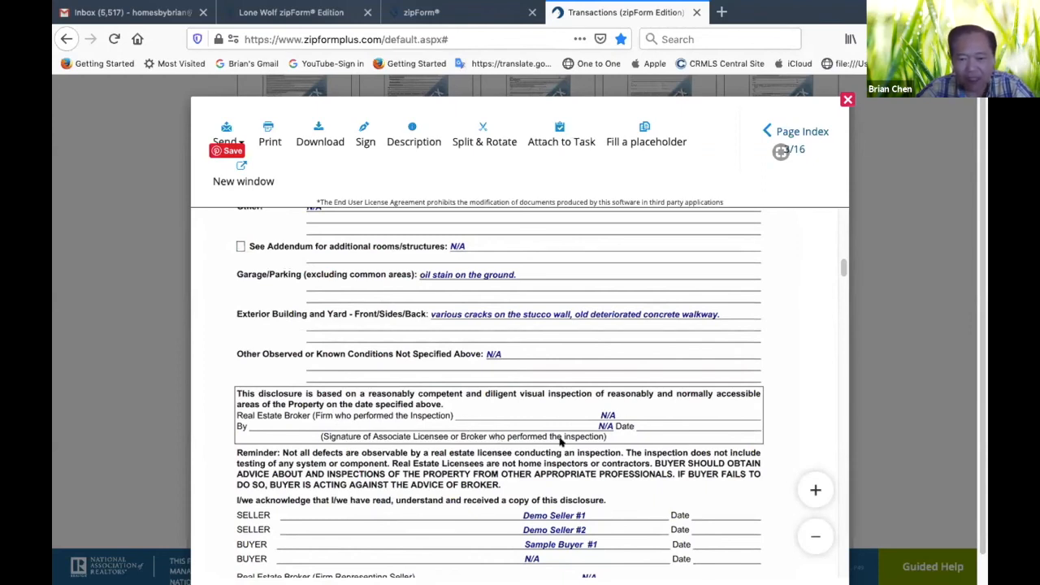
pyautogui.scroll(-2, 618, 421)
pyautogui.scroll(1, 617, 421)
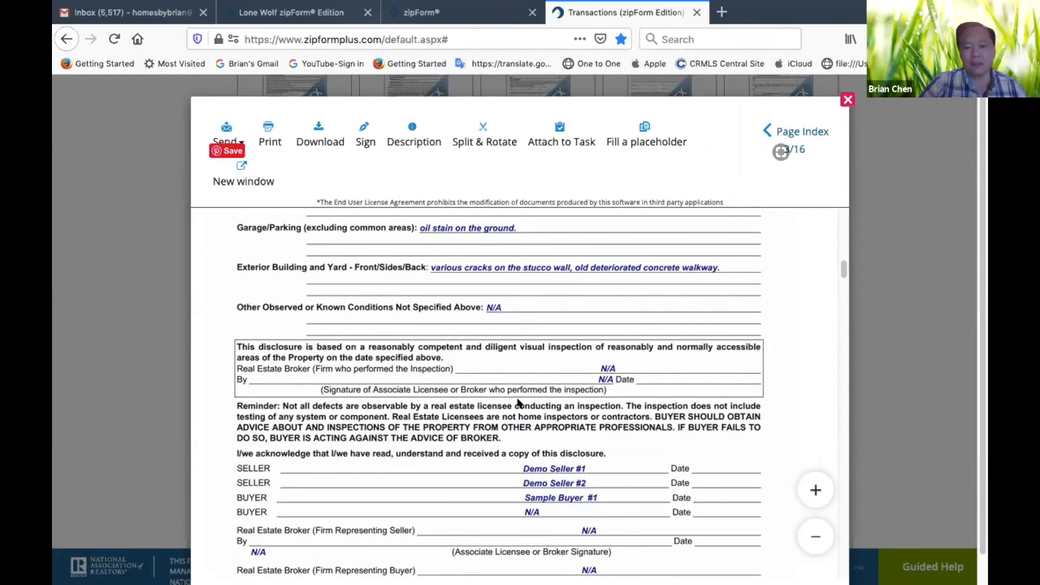
pyautogui.scroll(3, 518, 402)
pyautogui.scroll(-8, 517, 403)
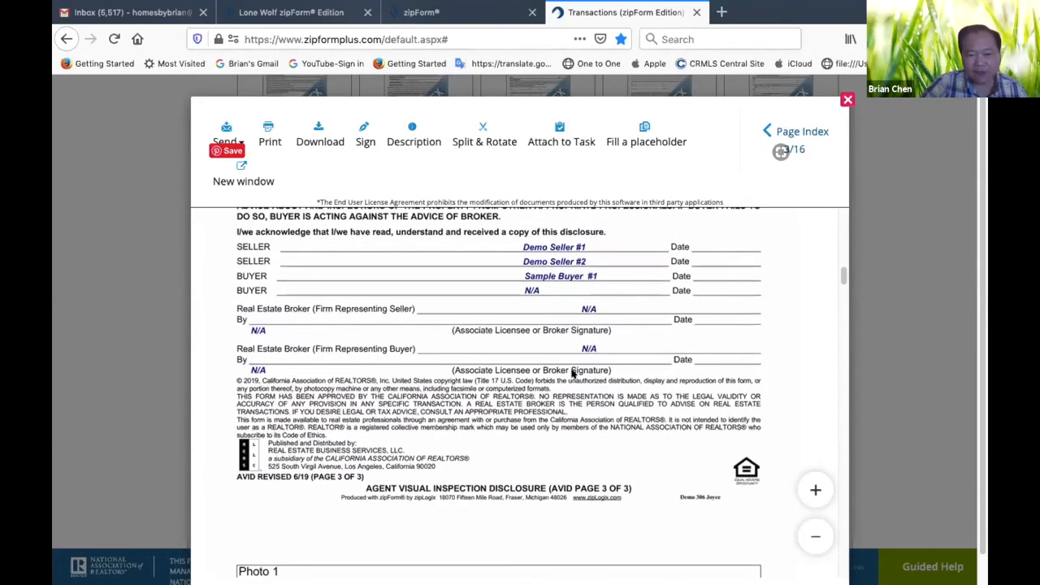
pyautogui.scroll(2, 573, 372)
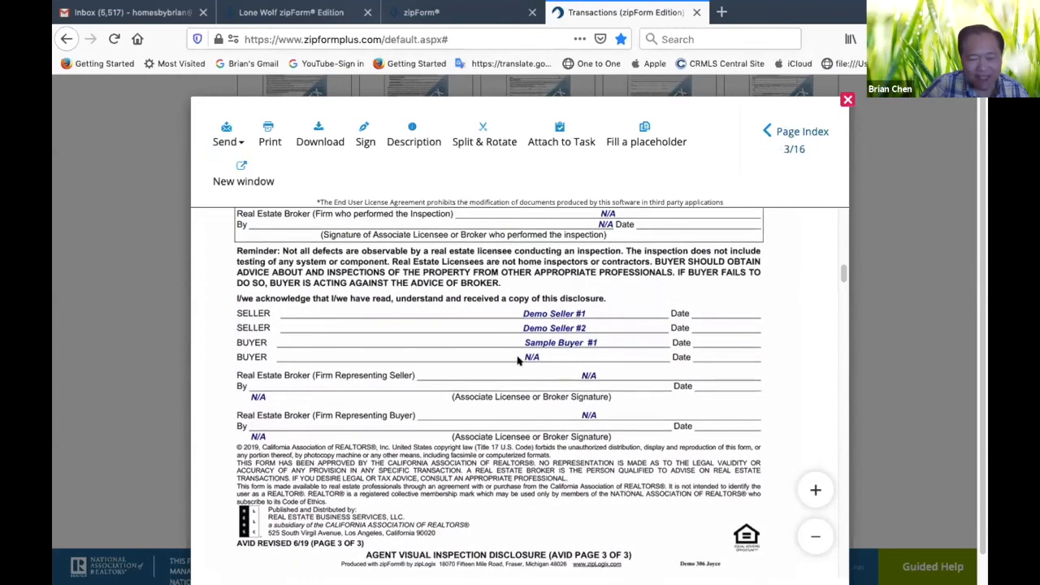
pyautogui.scroll(4, 576, 402)
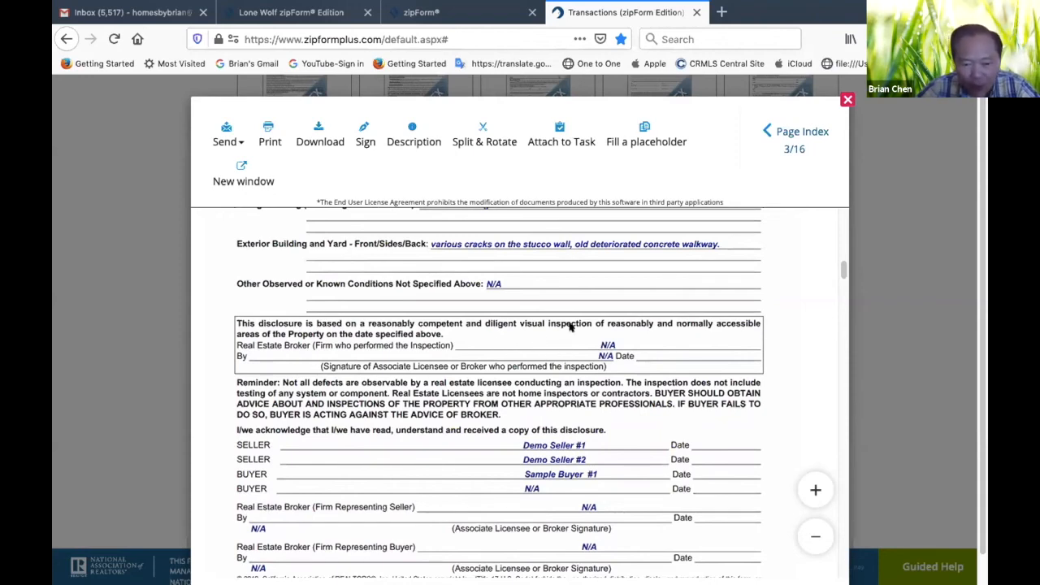
pyautogui.scroll(-5, 445, 431)
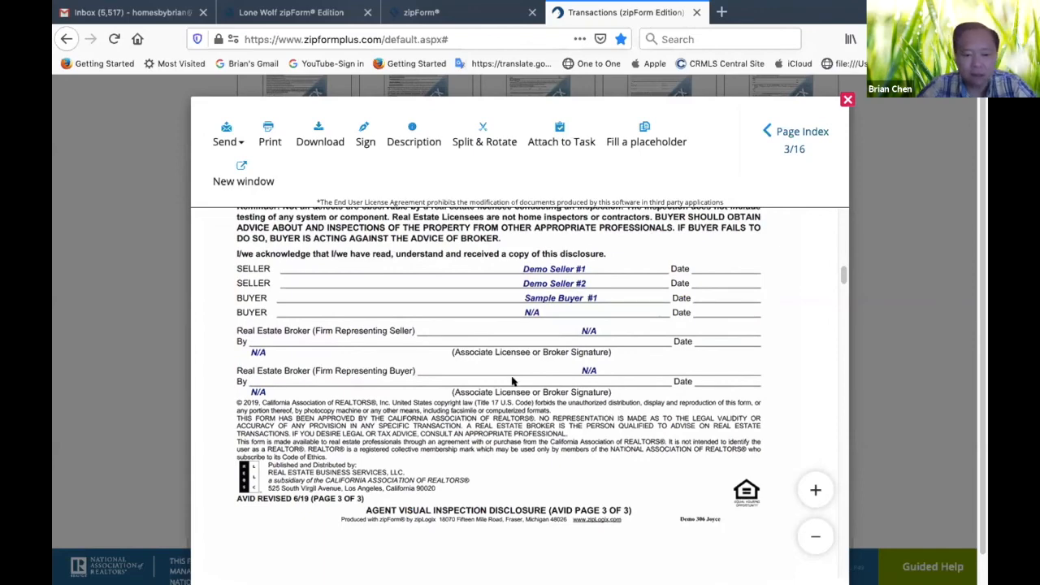
# Return to the first page of the disclosure PDF and close its preview
pyautogui.scroll(10, 573, 334)
pyautogui.scroll(10, 573, 334)
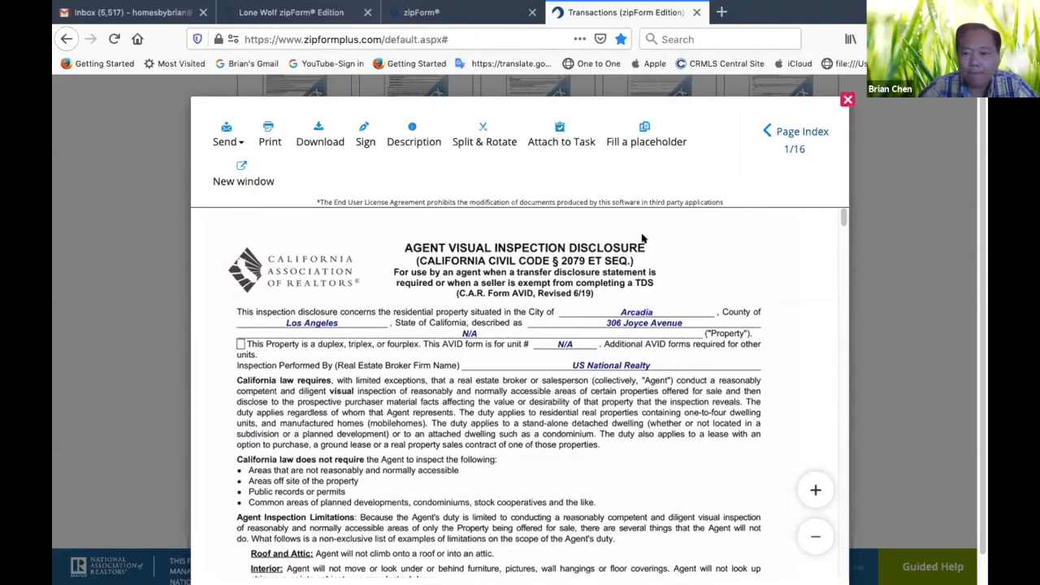
pyautogui.click(846, 100)
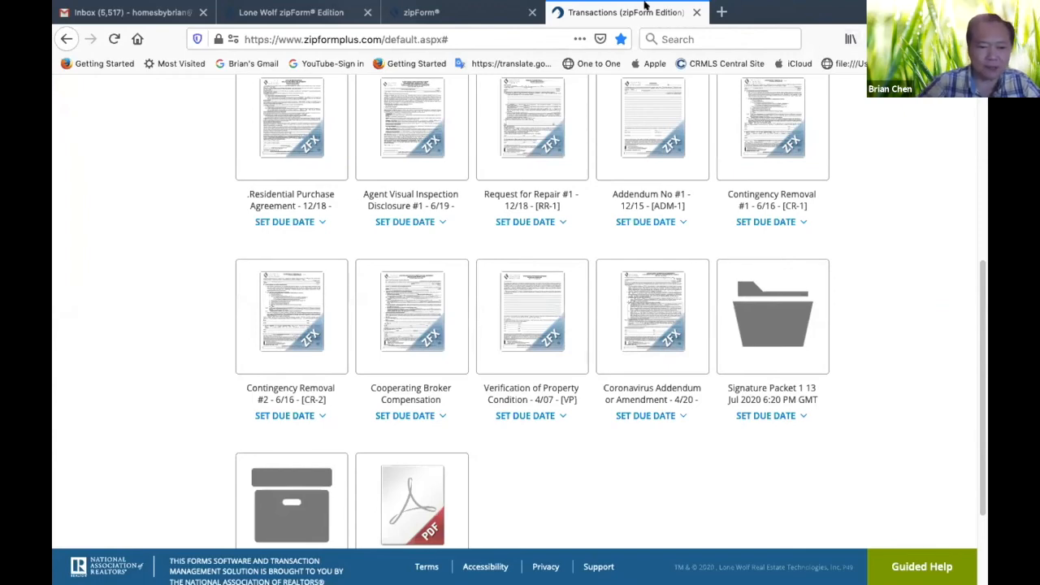
# Open the Residential Purchase Agreement and find paragraph 10 on statutory and other disclosures
pyautogui.click(316, 167)
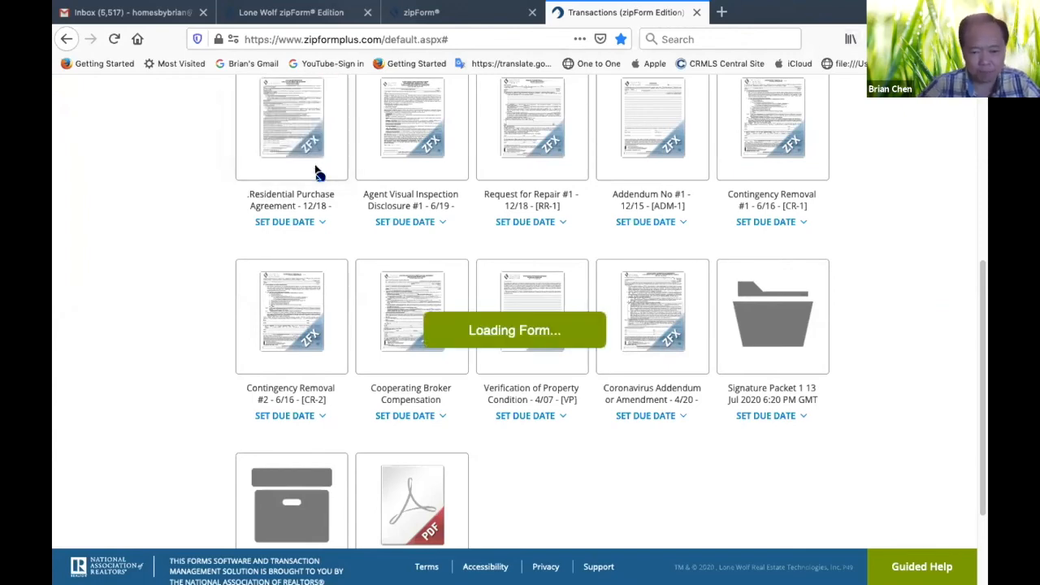
pyautogui.scroll(-20, 479, 455)
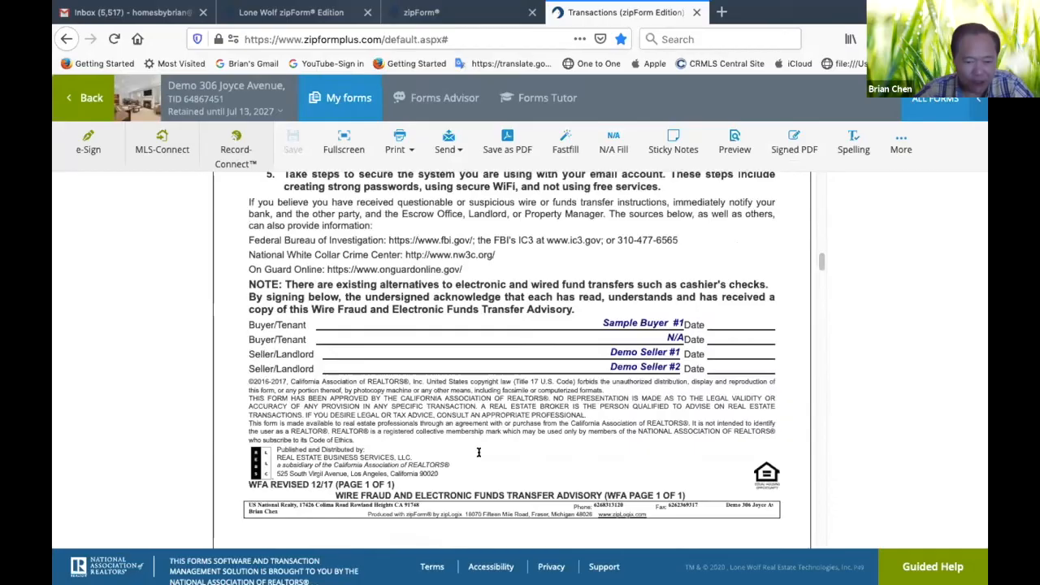
pyautogui.scroll(15, 479, 453)
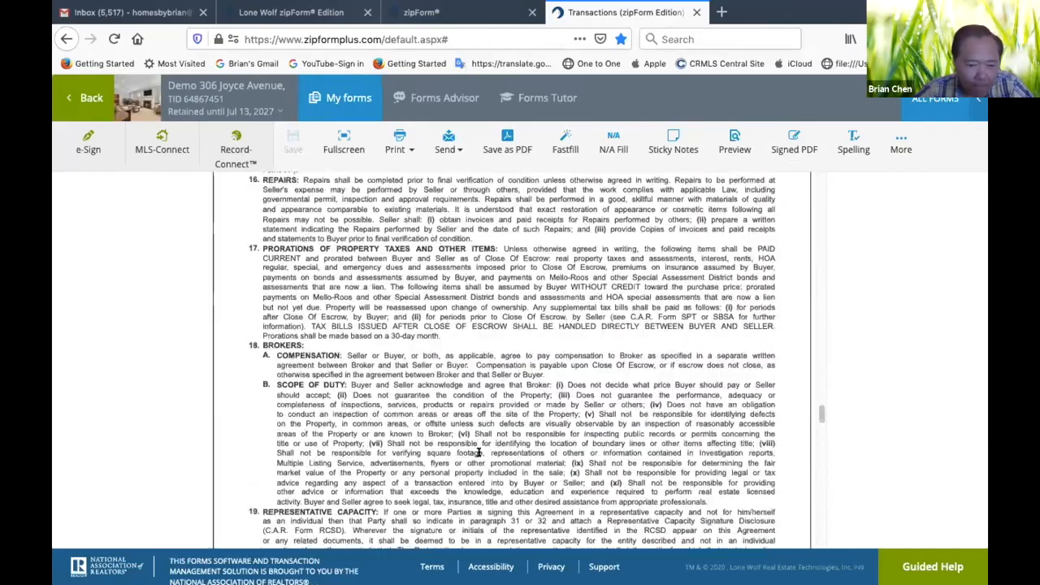
pyautogui.scroll(10, 479, 455)
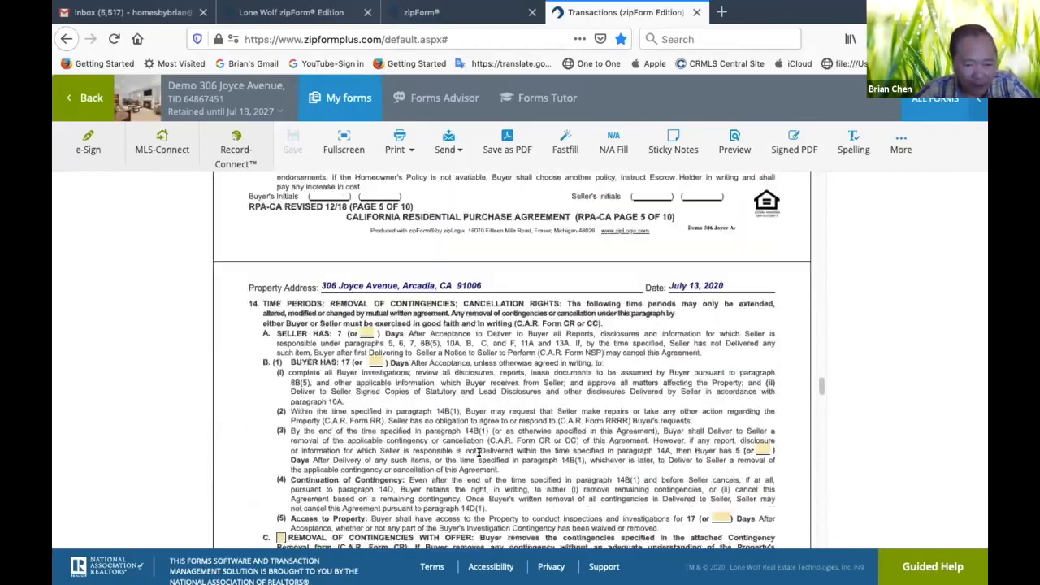
pyautogui.scroll(10, 479, 452)
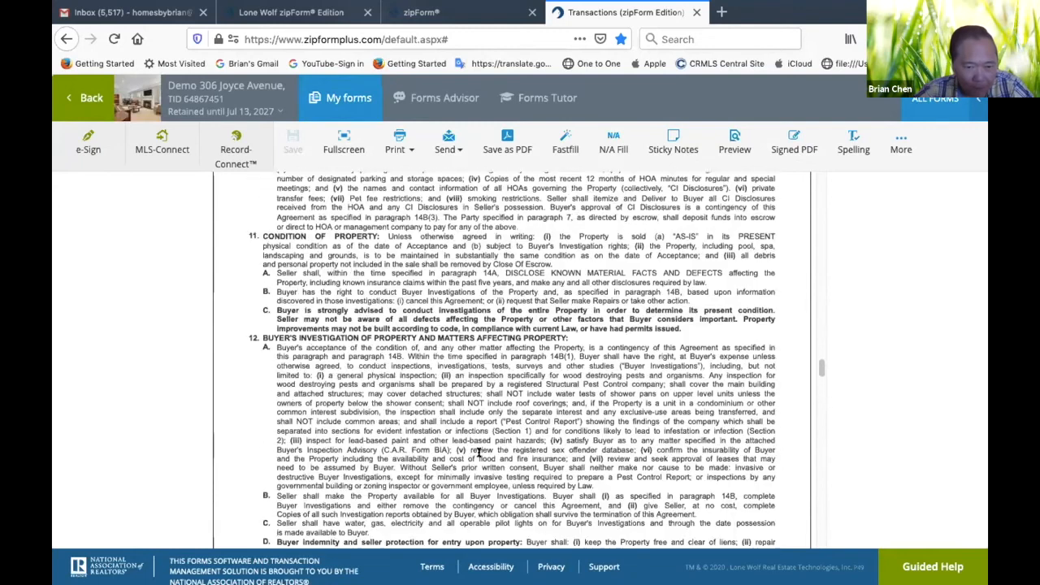
pyautogui.scroll(10, 479, 453)
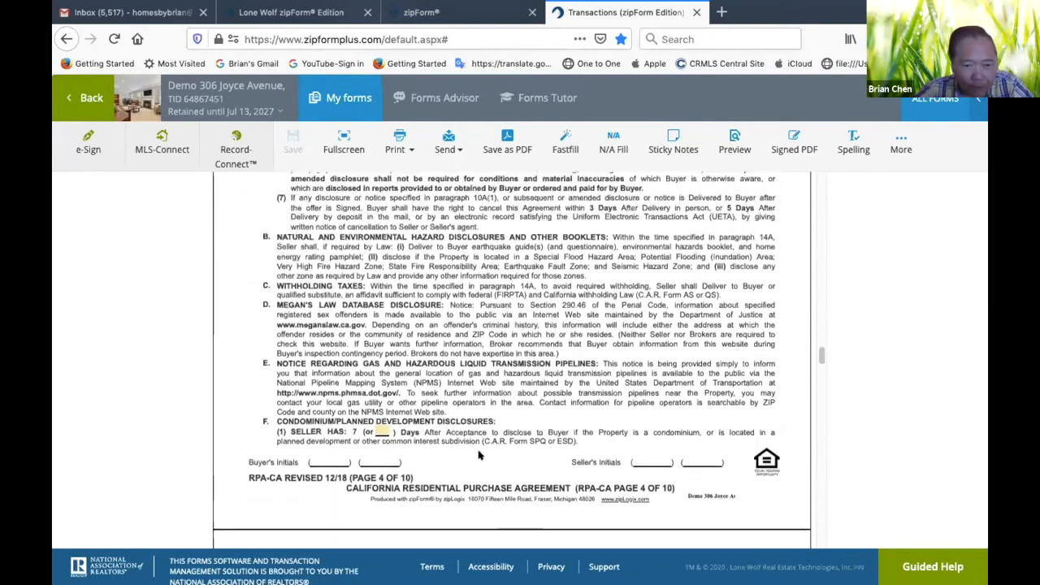
pyautogui.scroll(3, 480, 453)
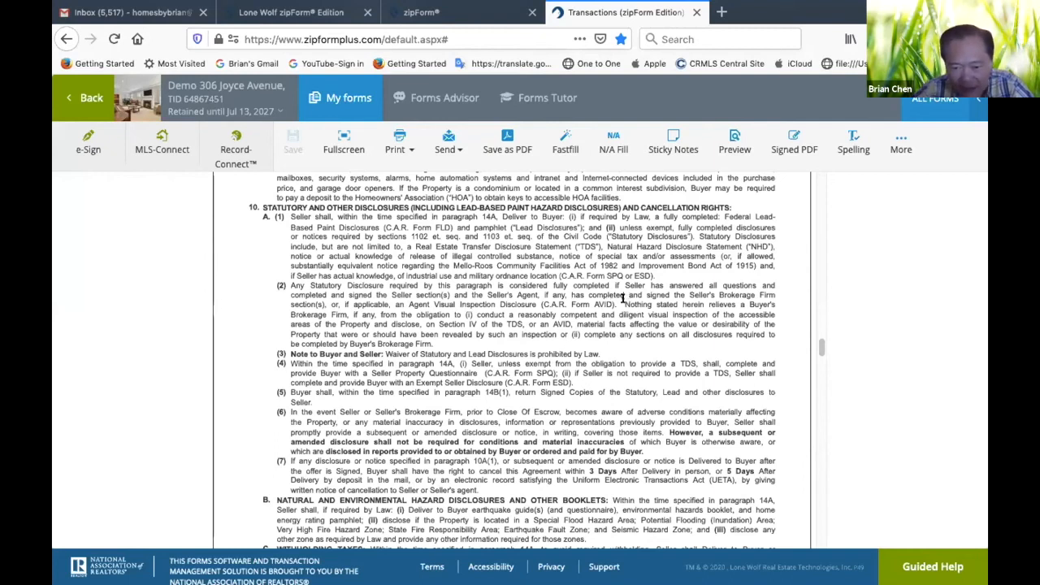
# Highlight the paragraph 10A(2) sentence on the Buyer's Brokerage Firm's visual inspection obligation, then only the word "AVID" in it
pyautogui.moveTo(622, 299); pyautogui.dragTo(741, 325)
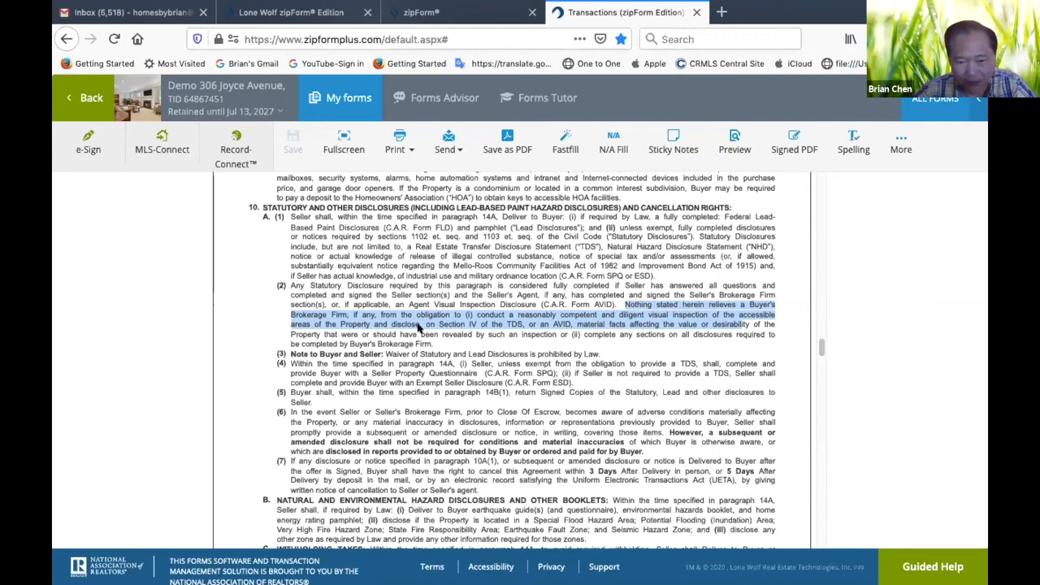
pyautogui.click(591, 328)
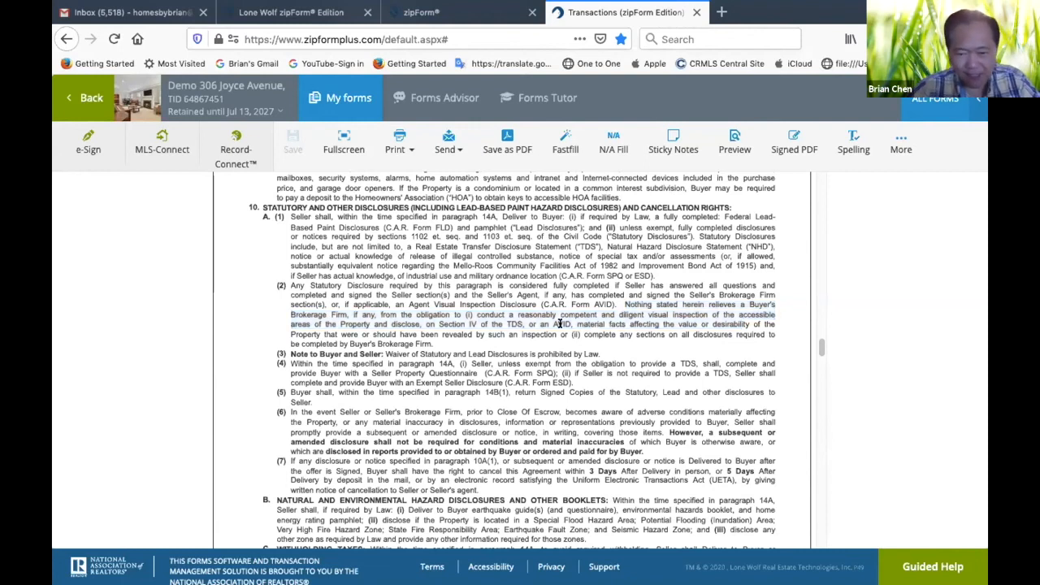
pyautogui.moveTo(552, 323); pyautogui.dragTo(572, 322)
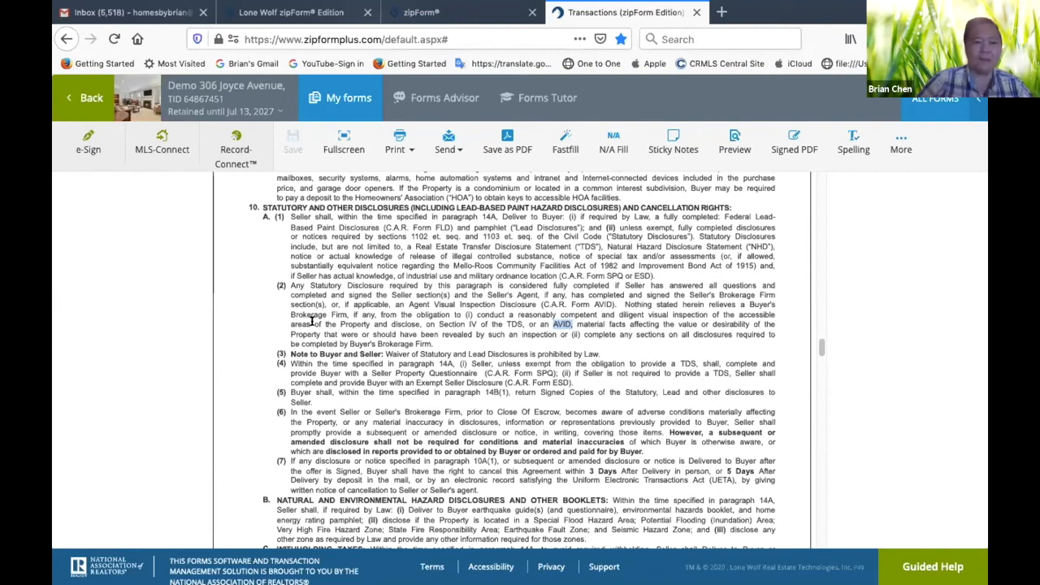
# Return to the transaction's documents and open the Addendum No #1 form
pyautogui.click(77, 98)
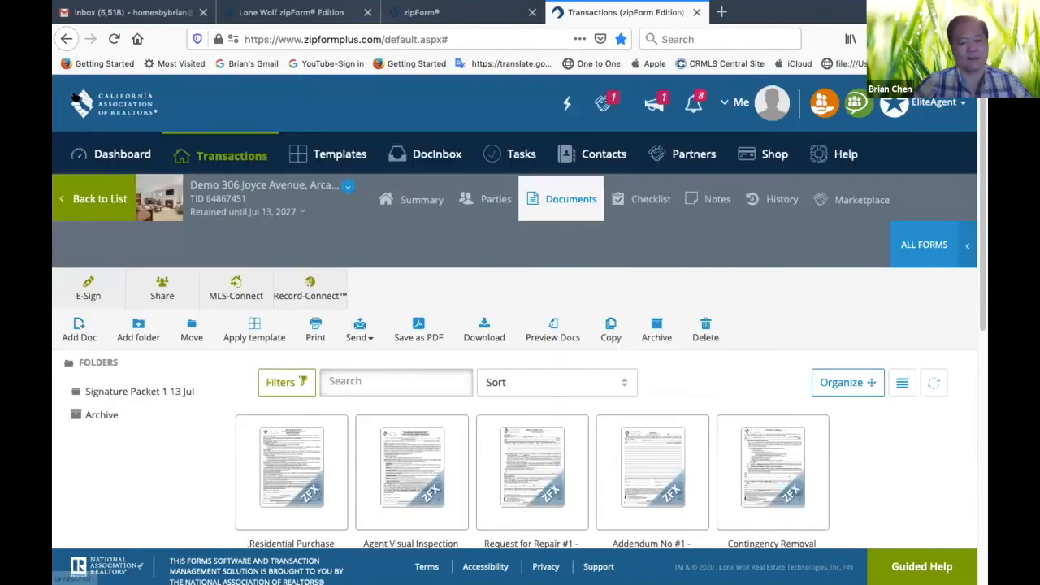
pyautogui.scroll(-5, 255, 322)
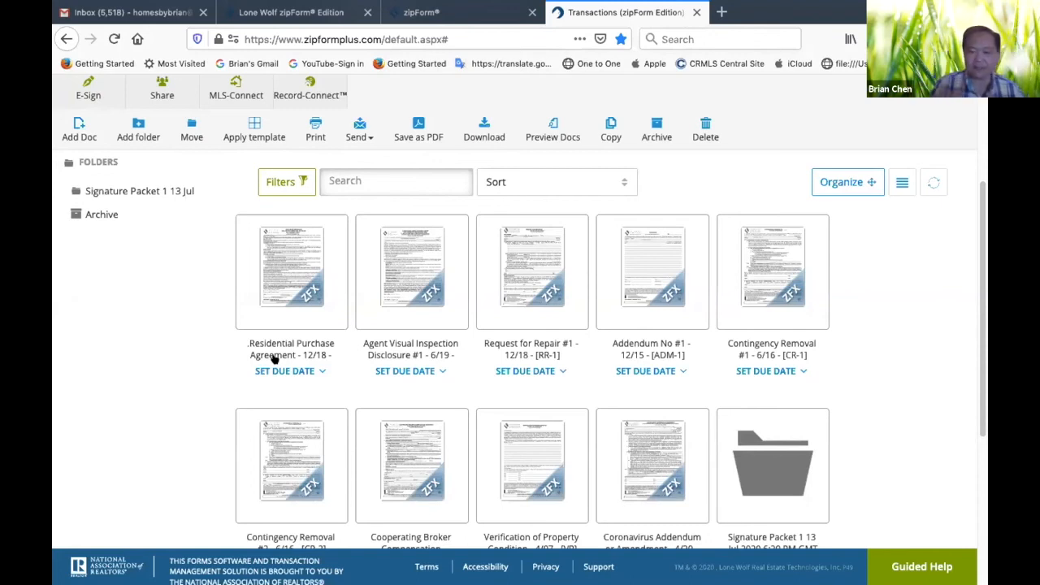
pyautogui.click(642, 301)
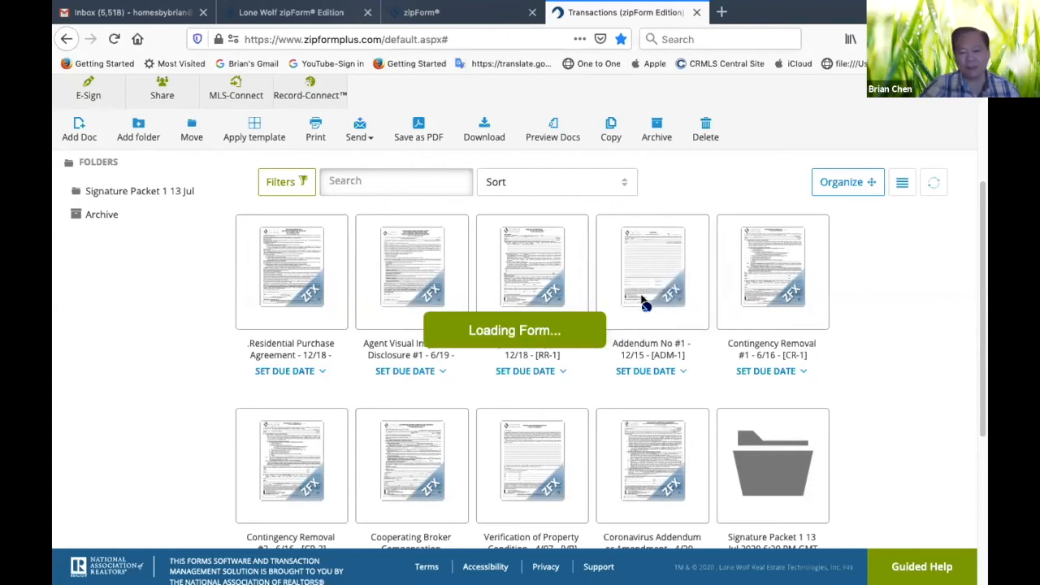
pyautogui.scroll(5, 642, 298)
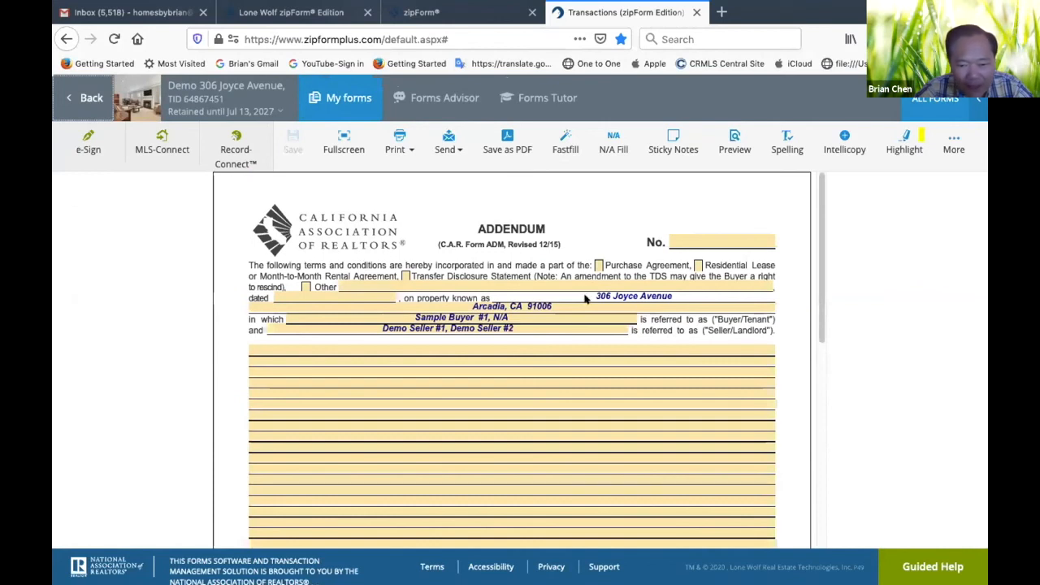
# Mark the addendum as part of the Purchase Agreement dated July 13, 2020, and set its number to 1
pyautogui.click(597, 265)
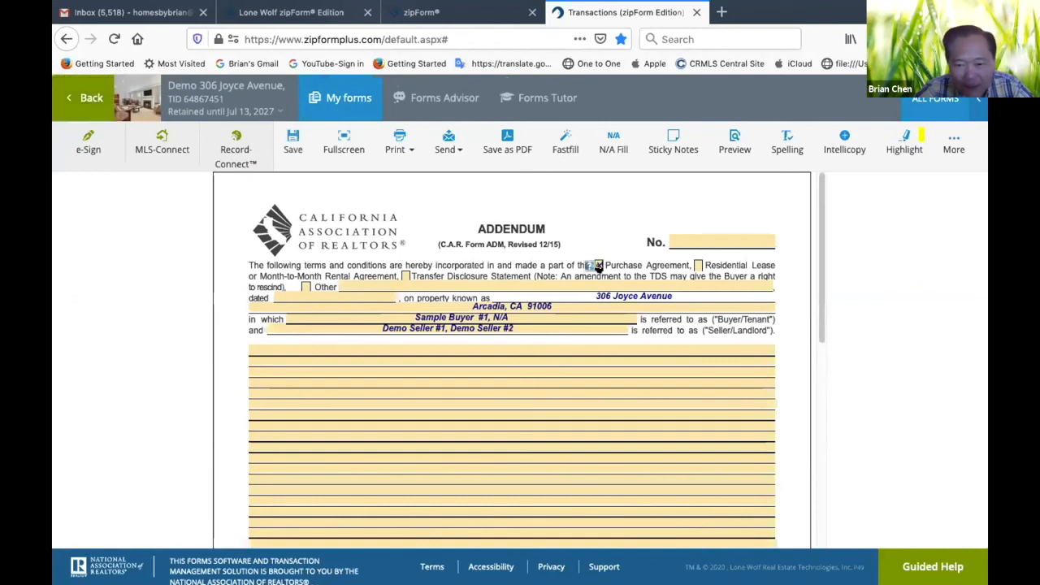
pyautogui.click(279, 295)
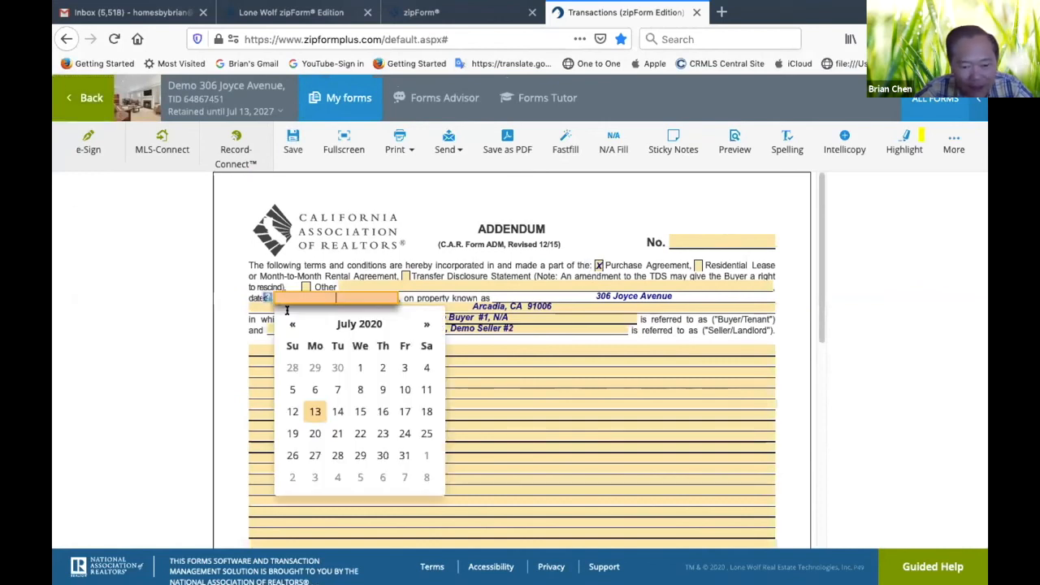
pyautogui.click(314, 411)
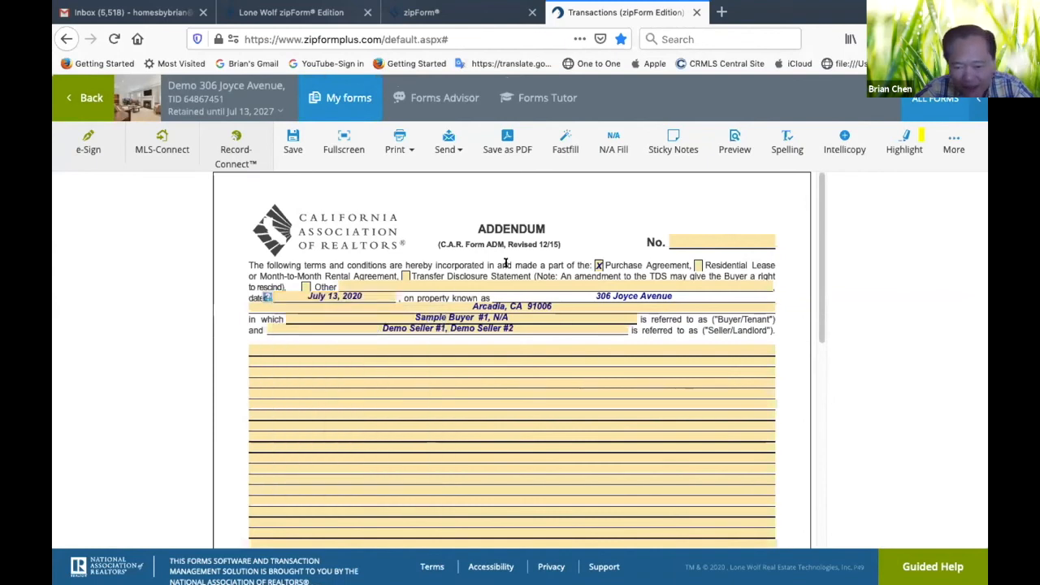
pyautogui.click(670, 240)
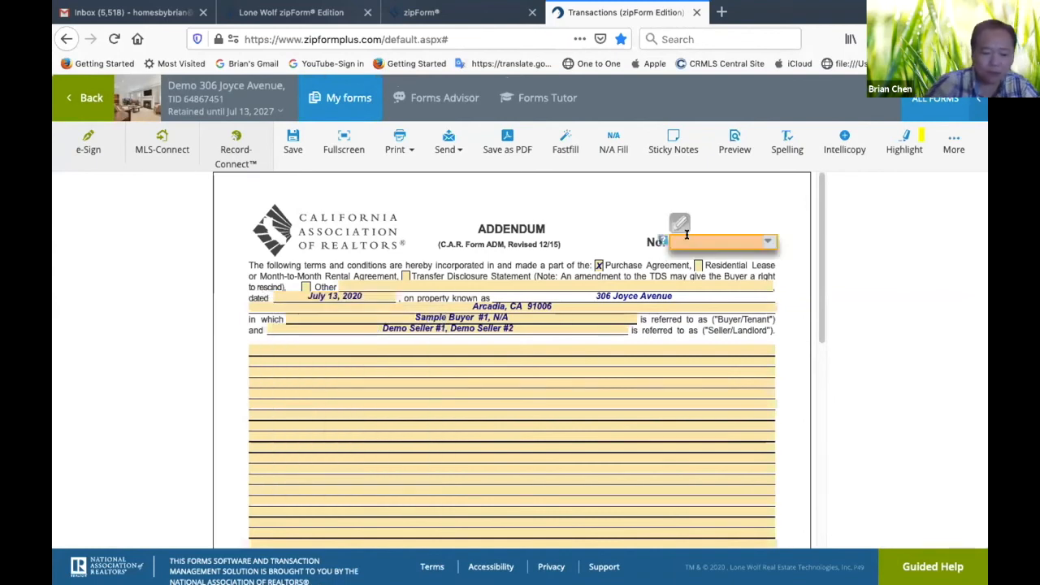
pyautogui.write('1')
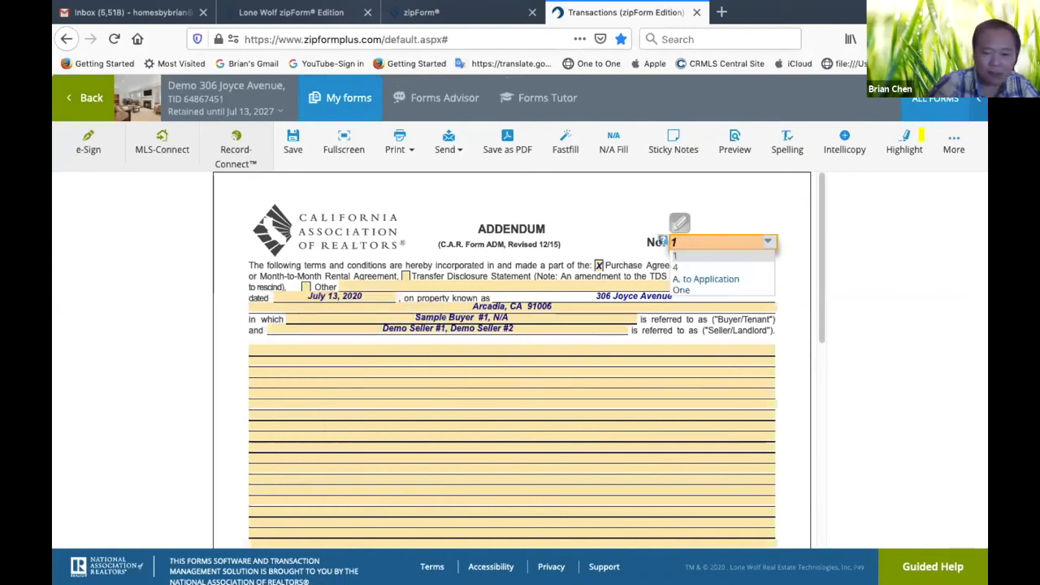
# Enter "Seller agreed to leave the Living Room Furnitures" at the start of the addendum's terms
pyautogui.click(334, 347)
pyautogui.write('Seller')
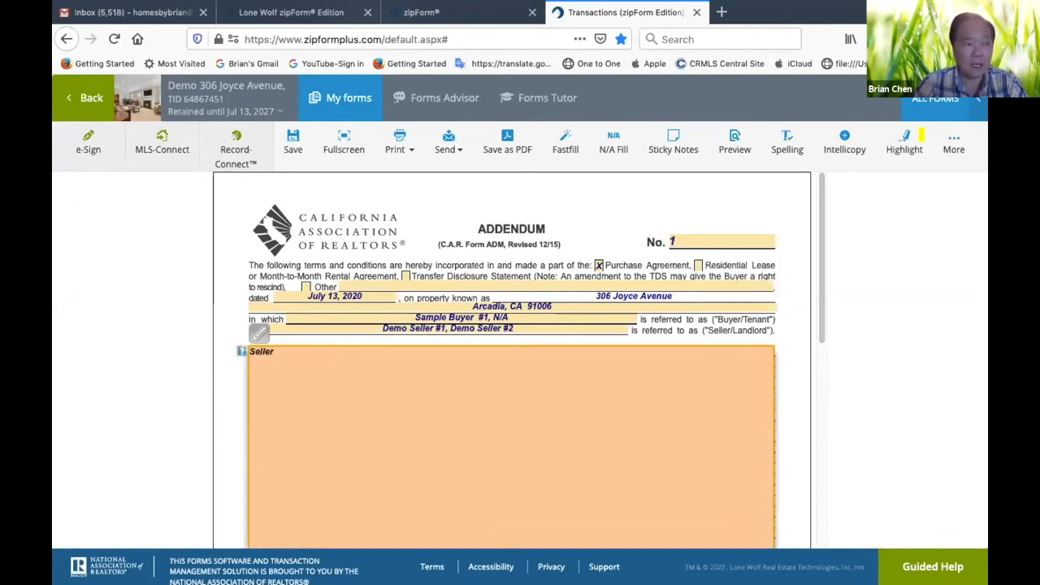
pyautogui.write(' agreed to')
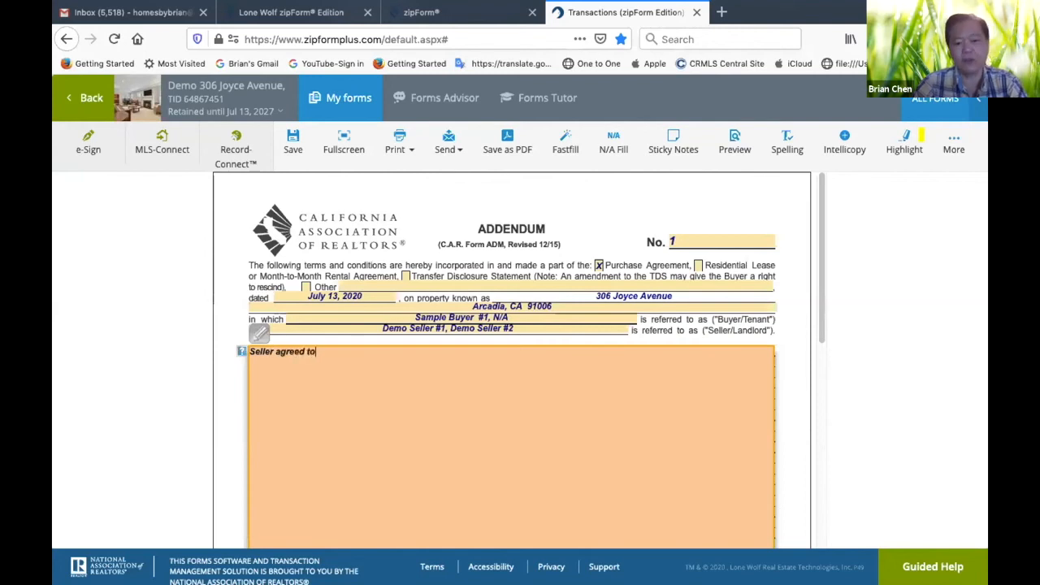
pyautogui.write(' leave the ')
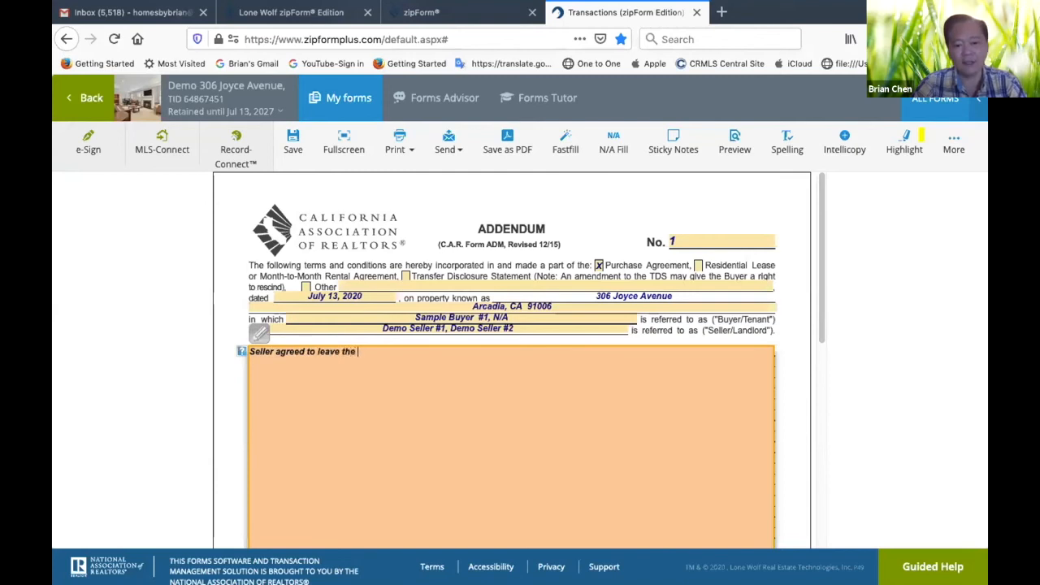
pyautogui.write('Living')
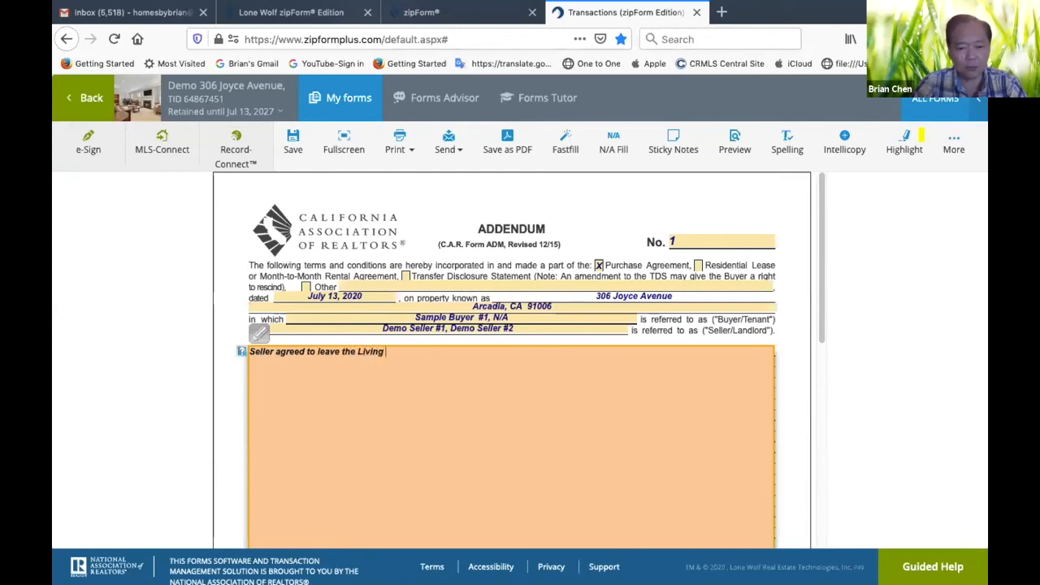
pyautogui.write(' ro')
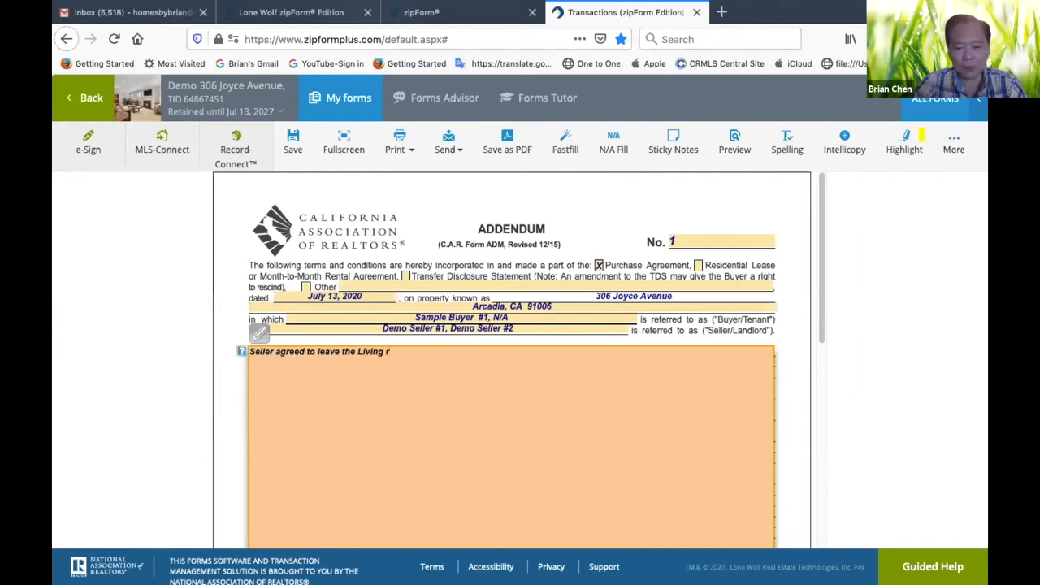
pyautogui.press('BackSpace')
pyautogui.press('BackSpace')
pyautogui.write('Roo')
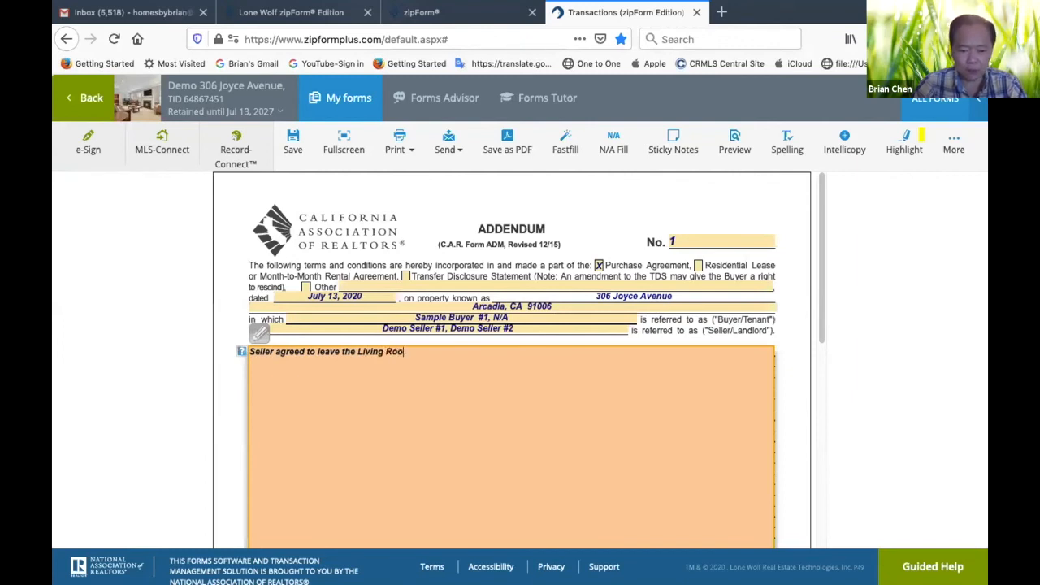
pyautogui.write('m Furni')
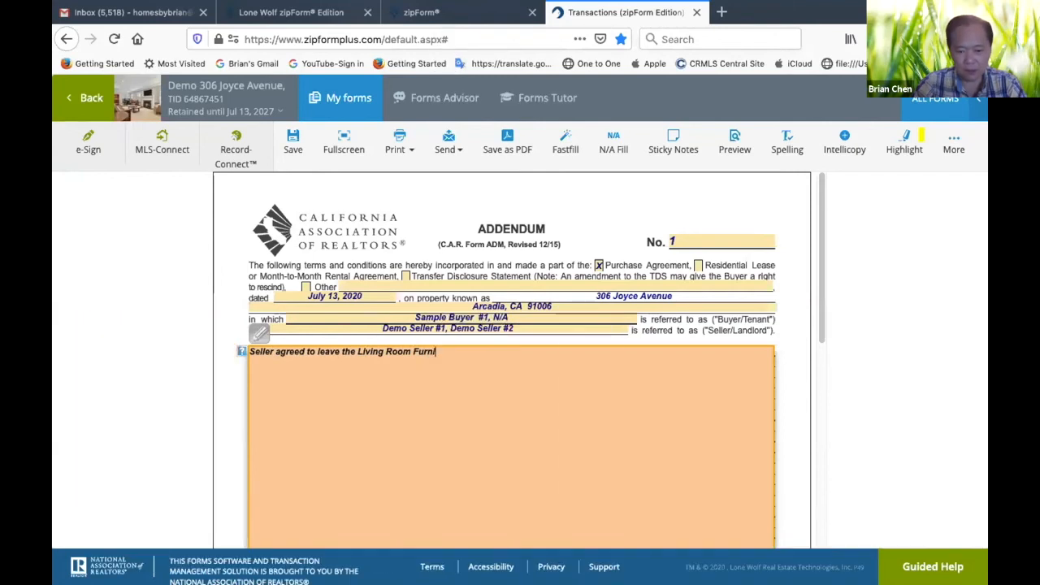
pyautogui.write('tures')
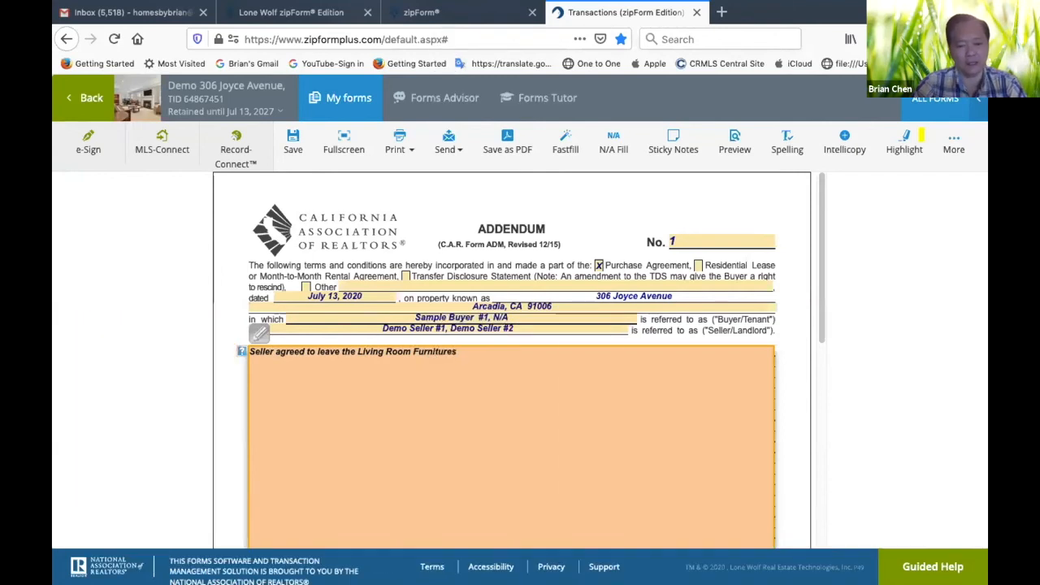
# Continue the addendum sentence after a colon with the items "Sofa, Coffee Table, End Table,"
pyautogui.write('S')
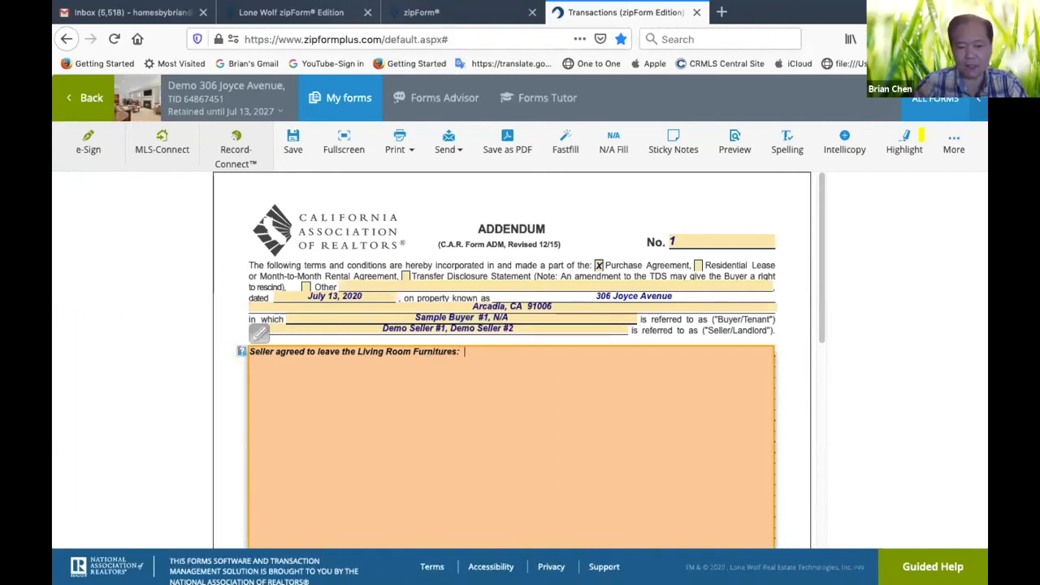
pyautogui.write('o')
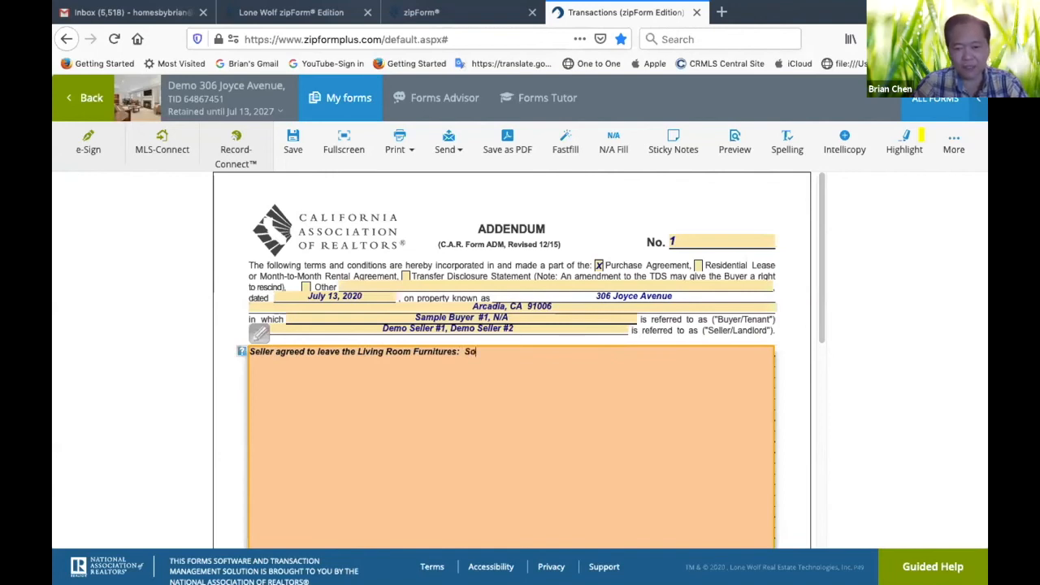
pyautogui.write('fa, C')
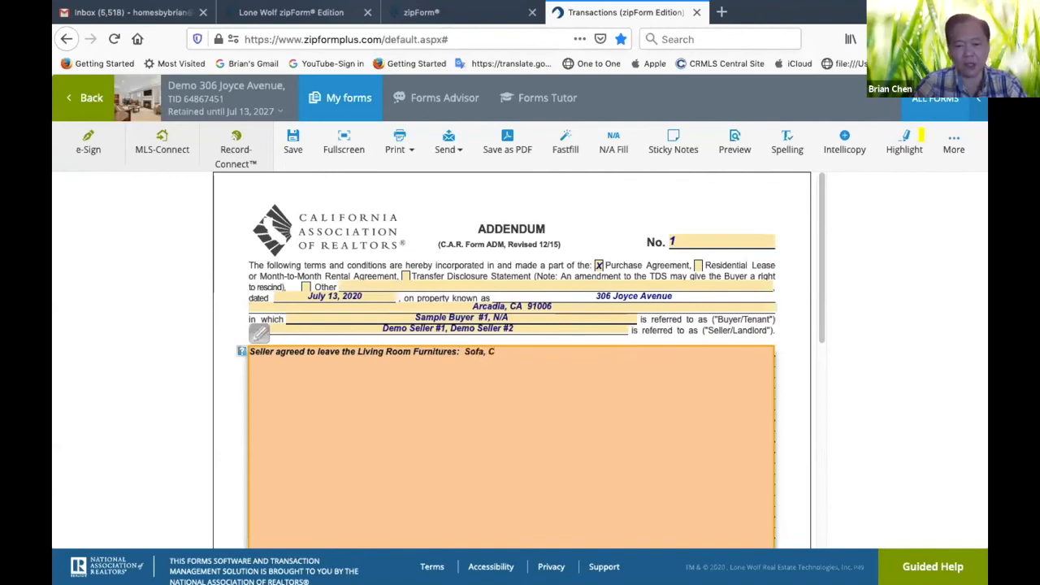
pyautogui.write('olfee Tabl')
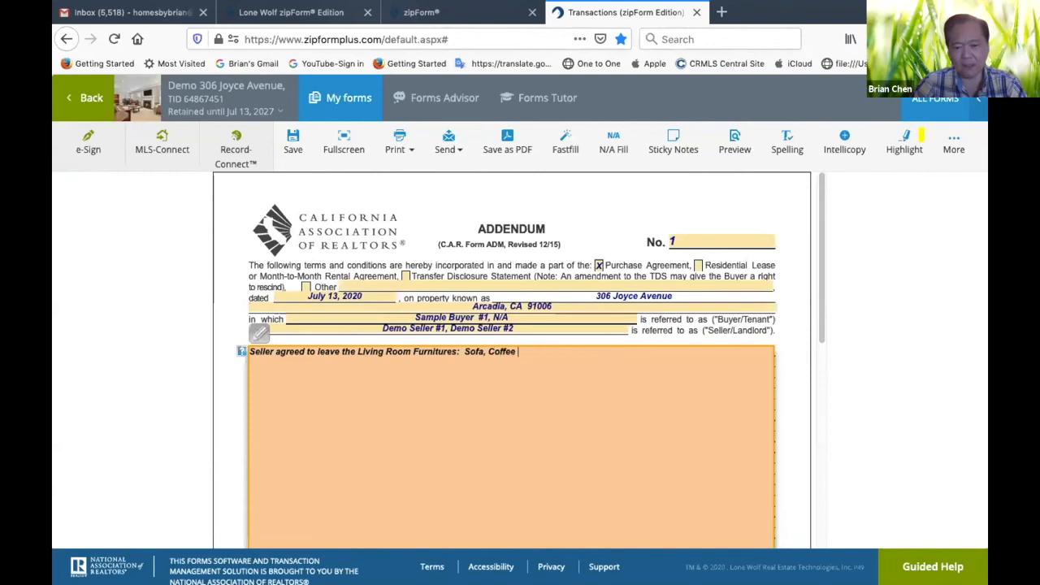
pyautogui.press('BackSpace')
pyautogui.press('BackSpace')
pyautogui.write('bles')
pyautogui.press('BackSpace')
pyautogui.write(', End')
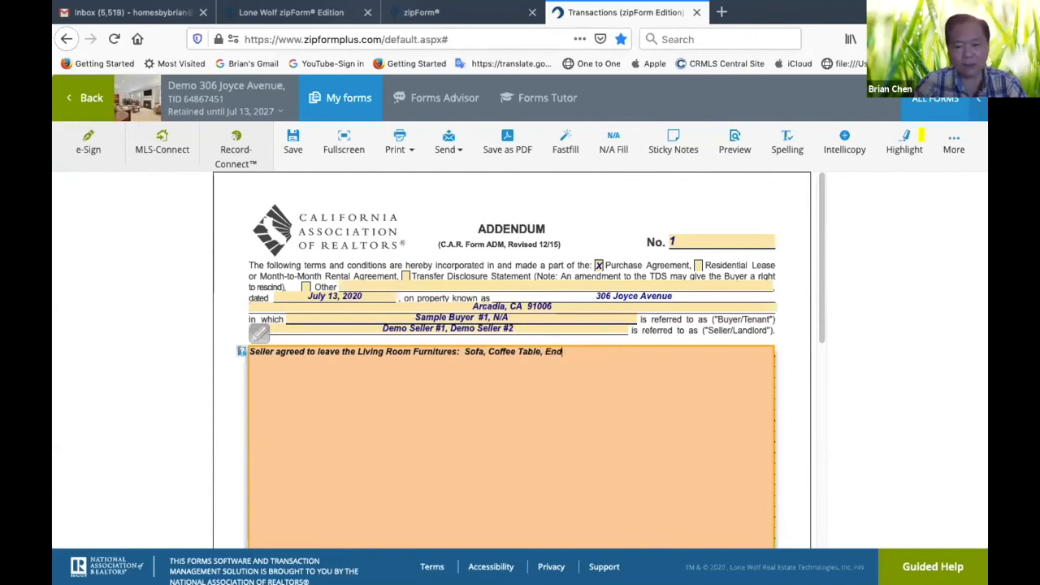
pyautogui.write(' Table,')
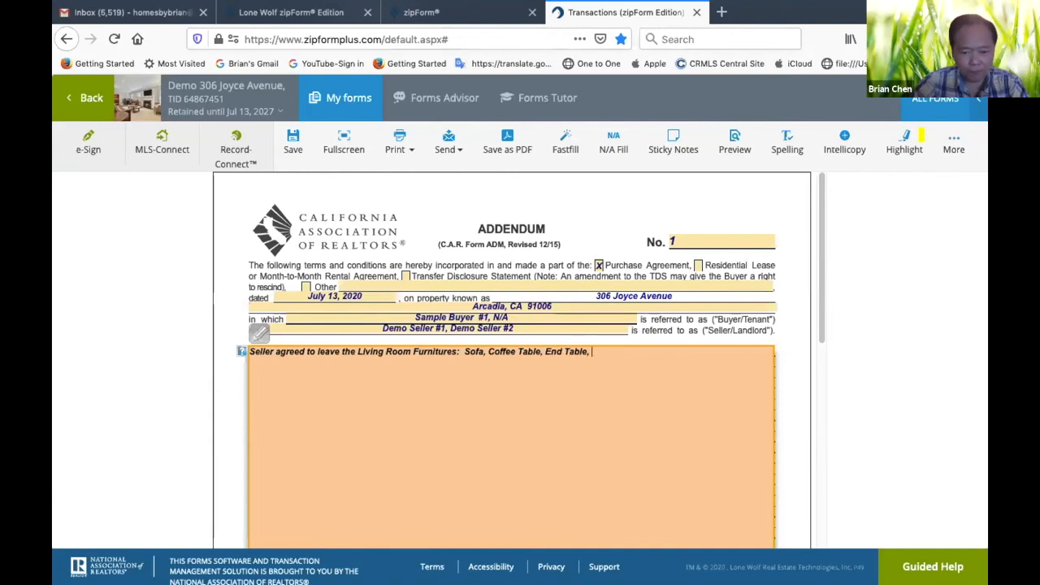
# Insert "Love Seat," between "Sofa," and "Coffee Table" in the addendum terms and end the sentence with a period after "End Table"
pyautogui.click(460, 351)
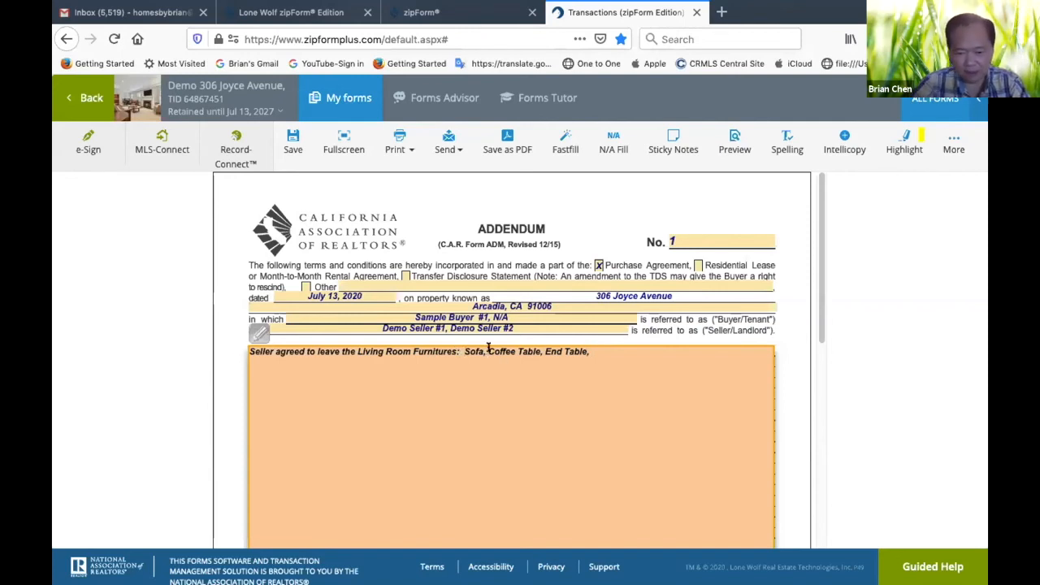
pyautogui.click(488, 351)
pyautogui.write('Love S')
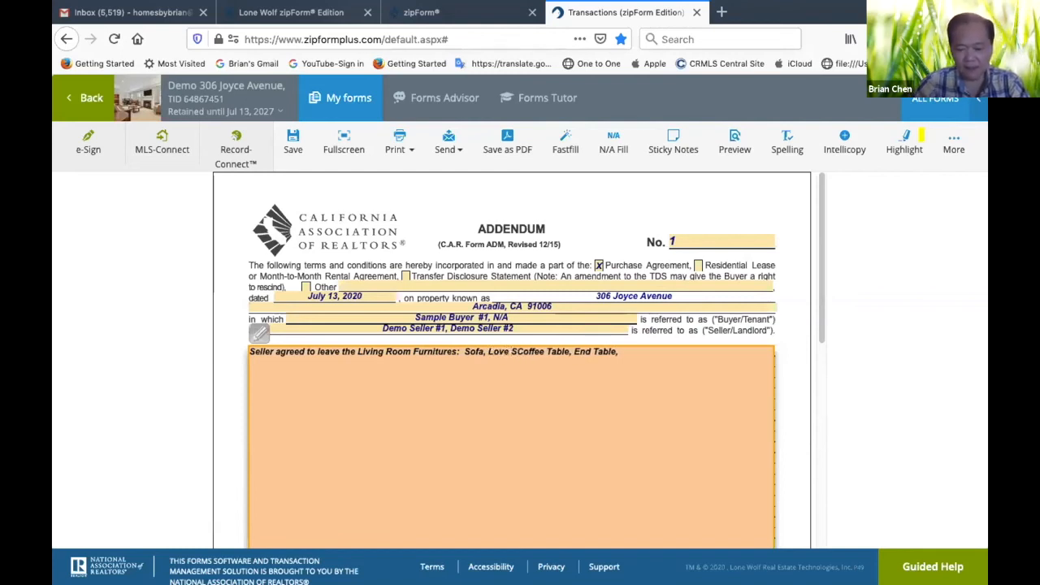
pyautogui.write('eat,')
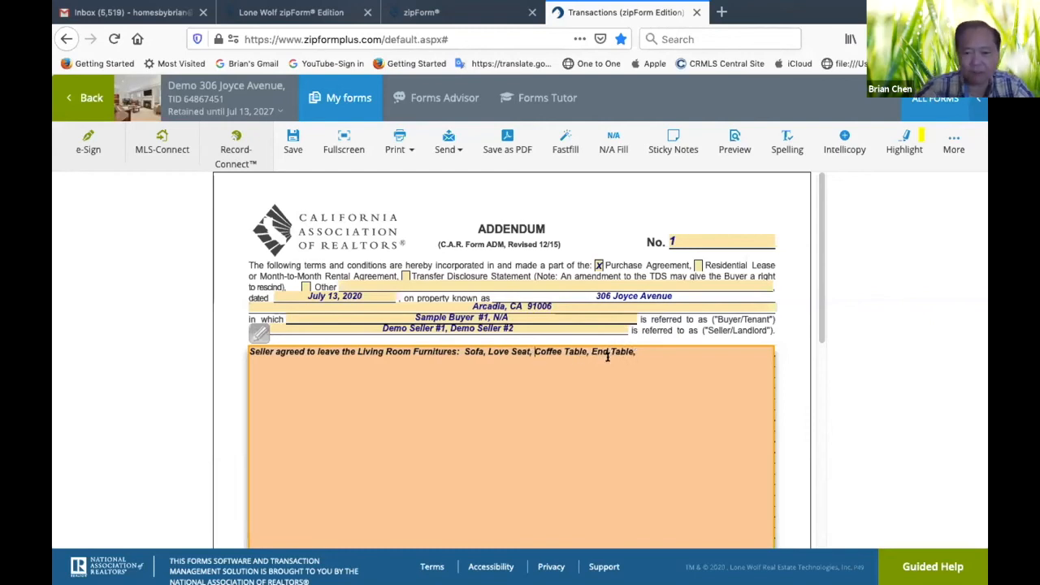
pyautogui.click(638, 351)
pyautogui.press('BackSpace')
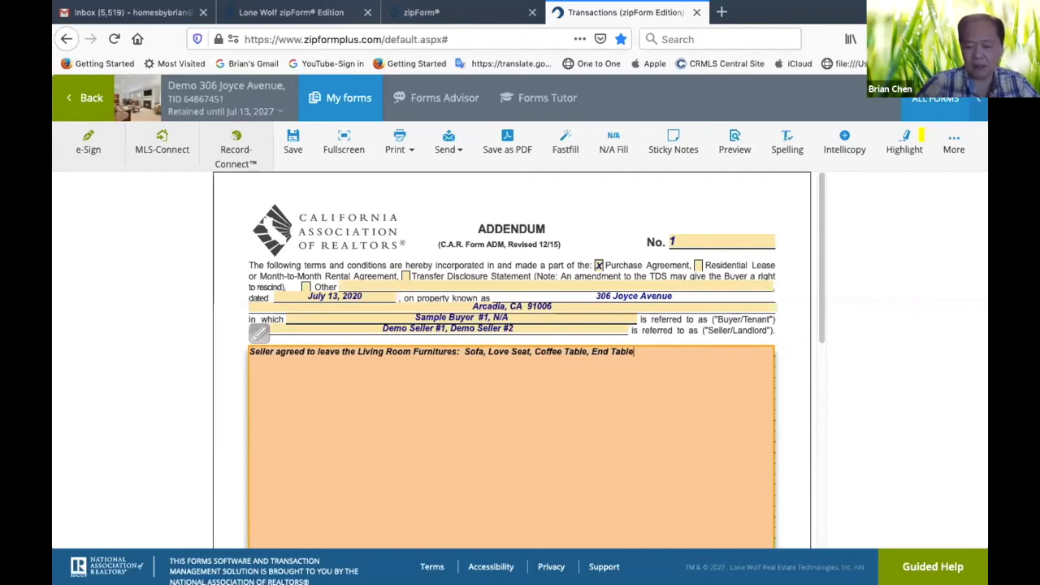
pyautogui.write('.')
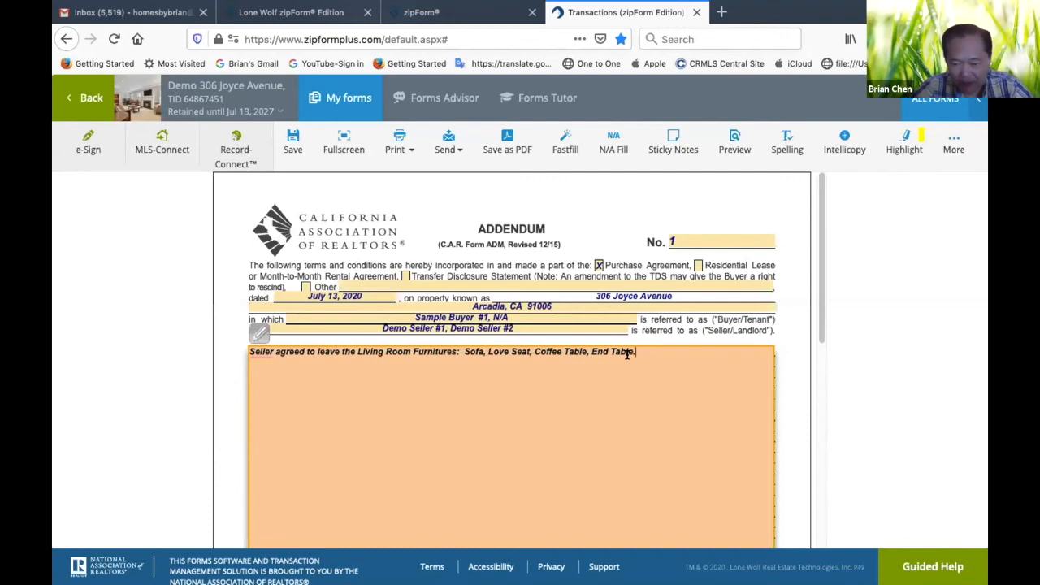
pyautogui.click(953, 142)
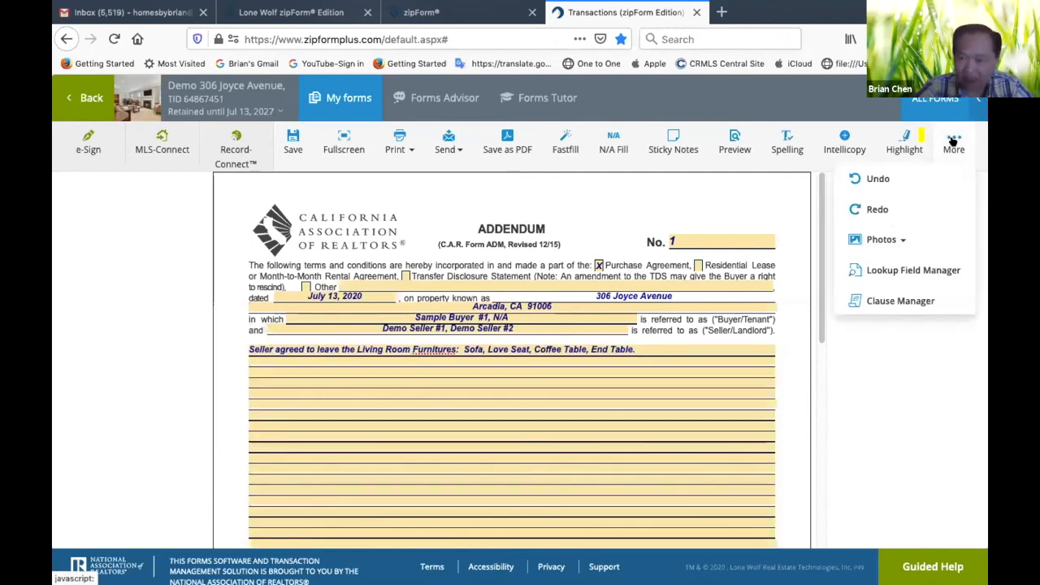
pyautogui.click(878, 237)
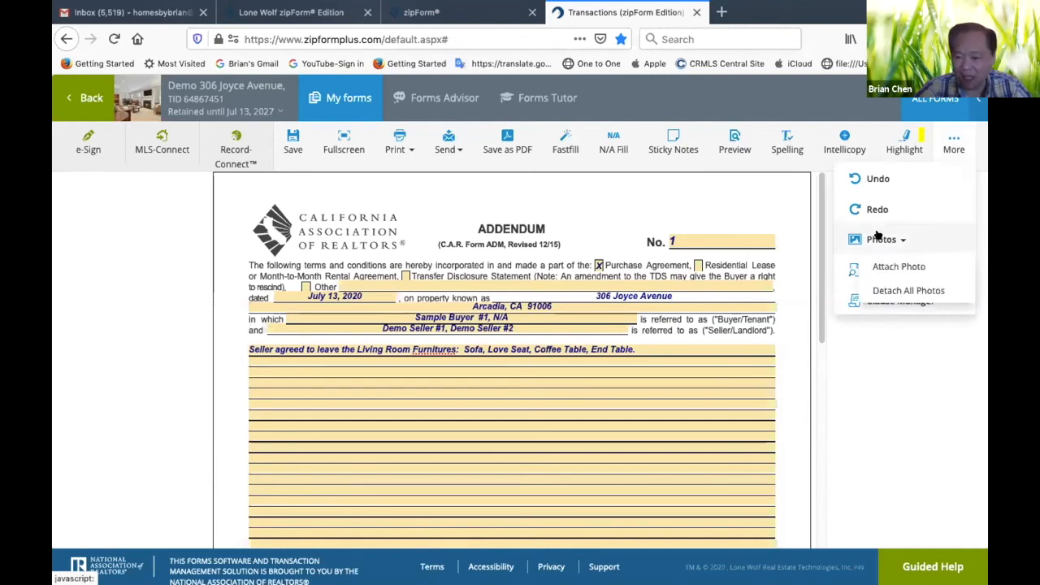
pyautogui.click(878, 237)
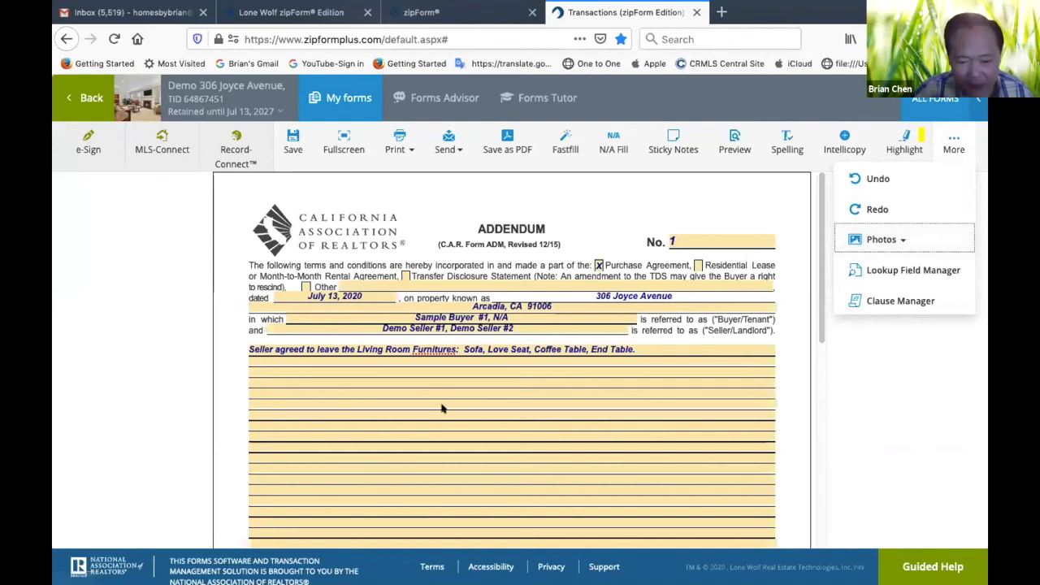
# Correct "Furnitures" to "Furniture" in the addendum's terms
pyautogui.click(452, 348)
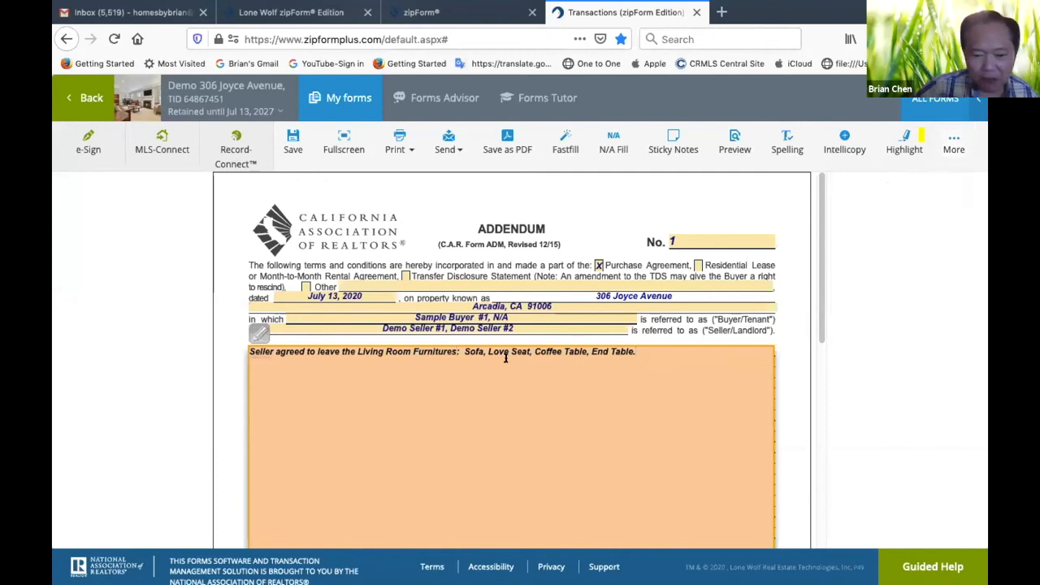
pyautogui.press('BackSpace')
pyautogui.click(568, 392)
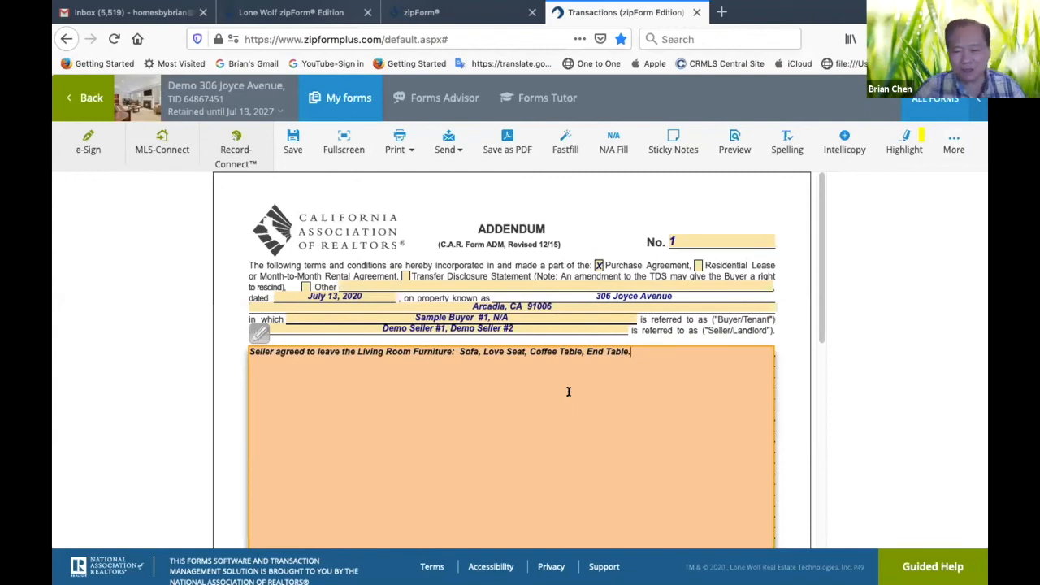
# Extend the end of the addendum sentence after "End Table" with "at no cost to Buyer."
pyautogui.scroll(-2, 568, 411)
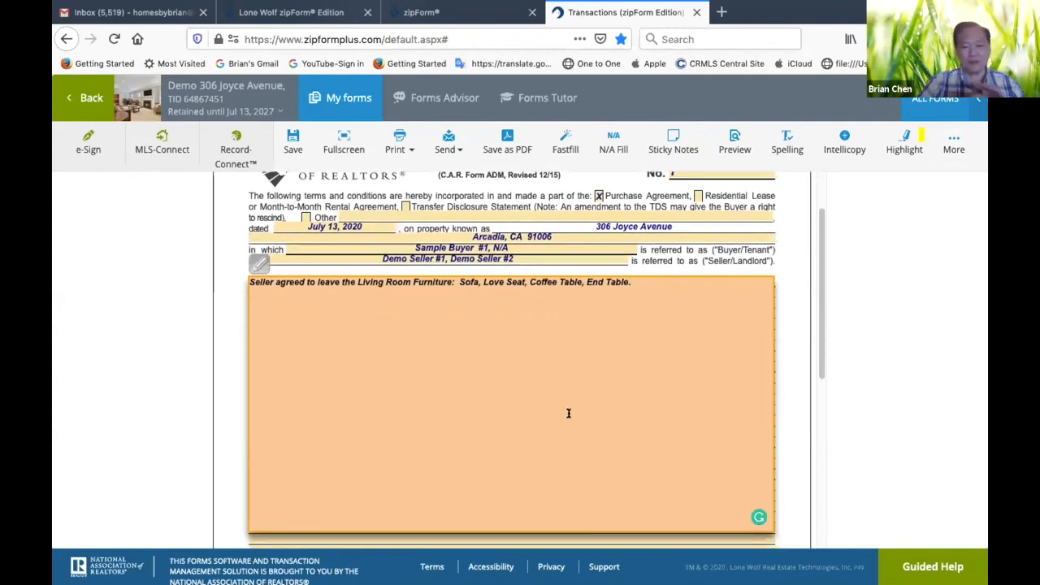
pyautogui.click(642, 277)
pyautogui.press('BackSpace')
pyautogui.write('at')
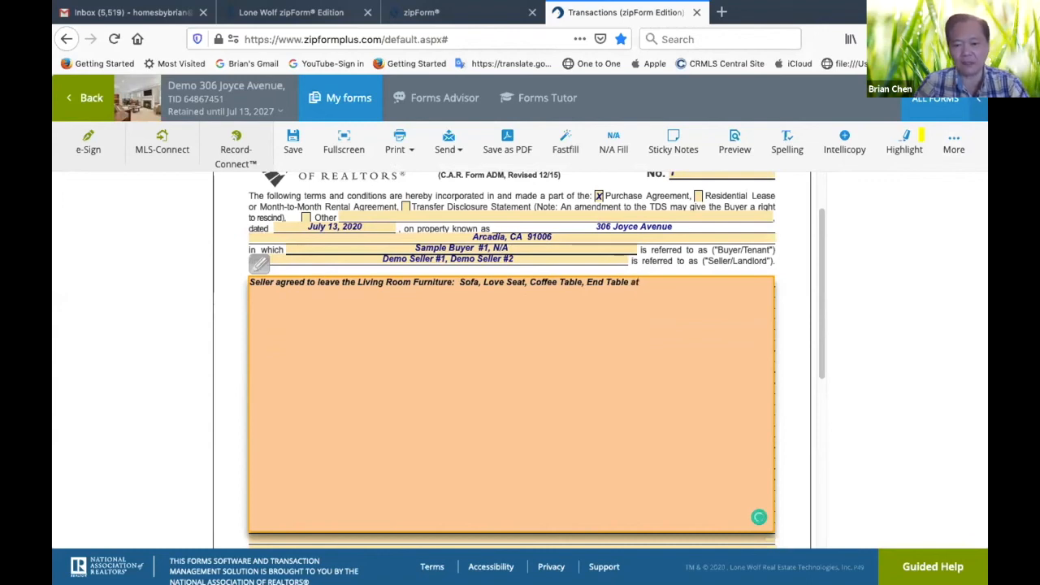
pyautogui.write(' no cost to Buyer.')
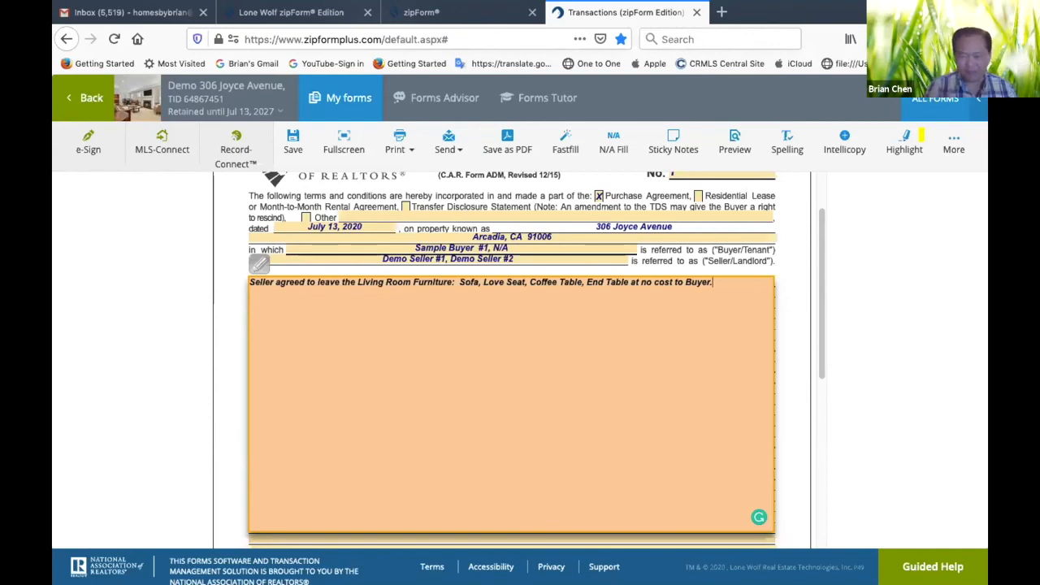
# Attach the photo "Hallway Bathroom - Black Substance on corner of Tub and Tile Wall.jpg" to the addendum, keeping its suggested caption
pyautogui.click(954, 141)
pyautogui.click(893, 240)
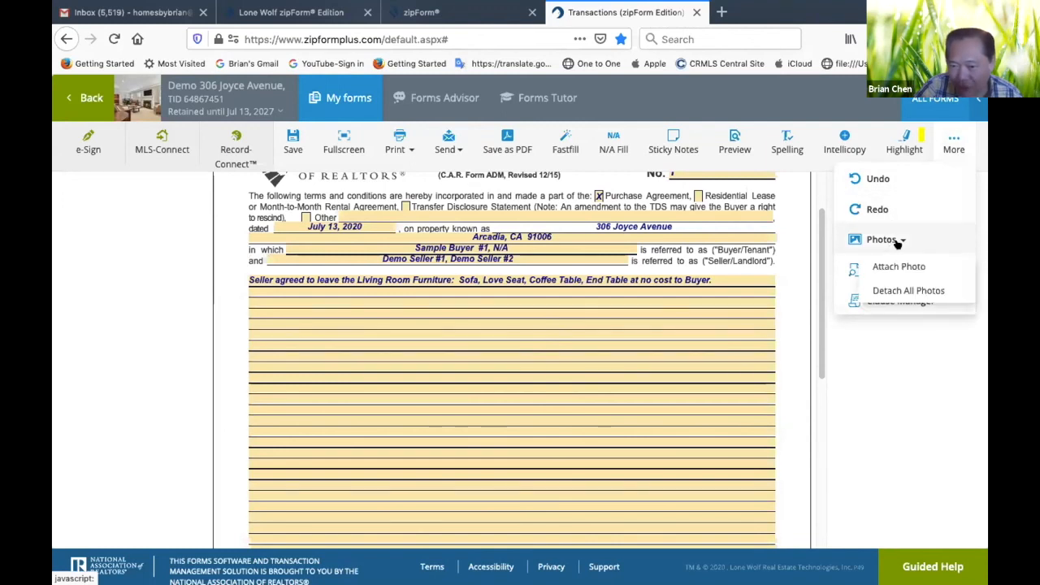
pyautogui.click(902, 267)
pyautogui.click(339, 148)
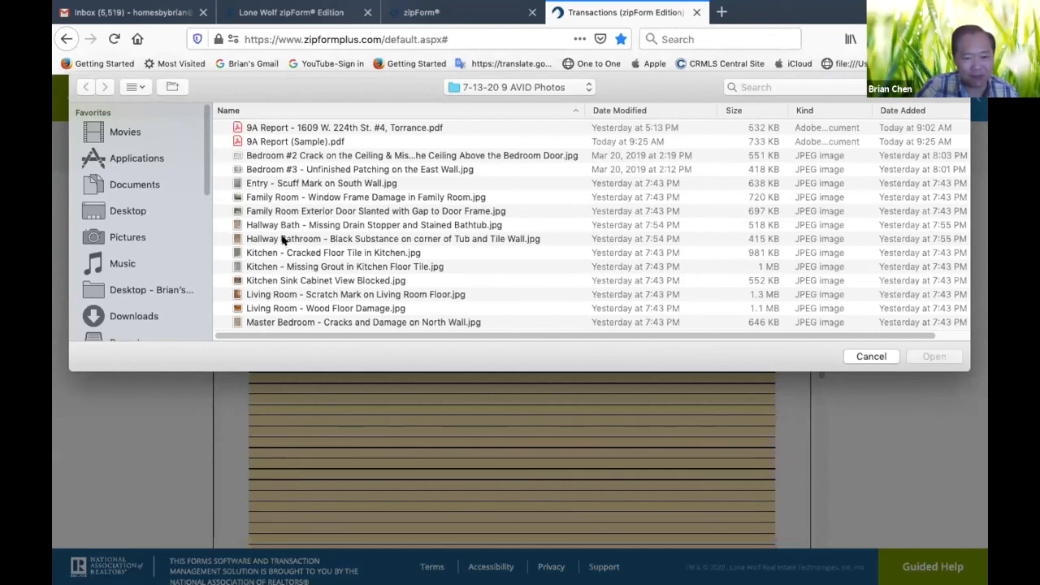
pyautogui.click(283, 240)
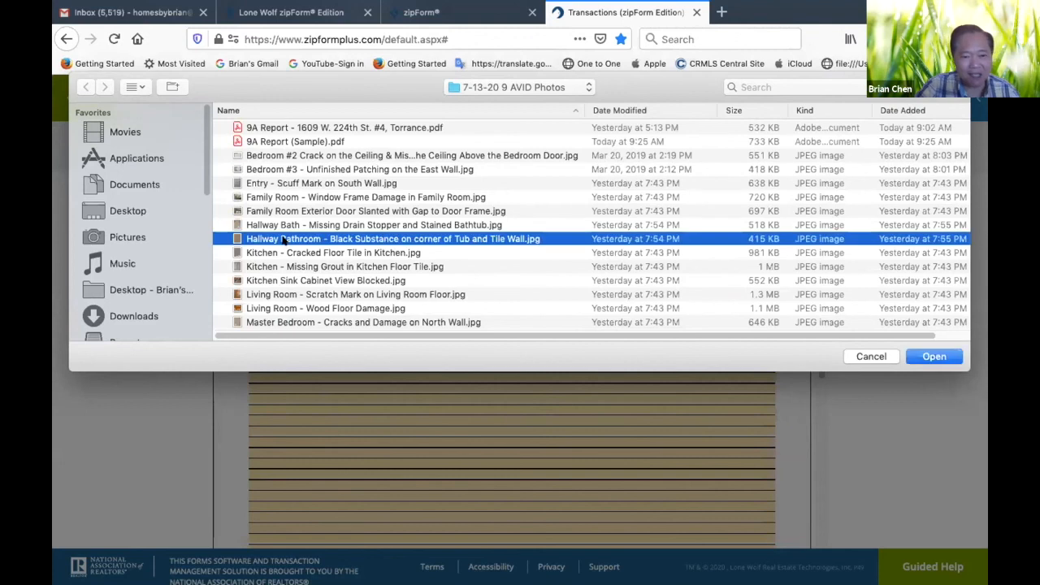
pyautogui.click(934, 357)
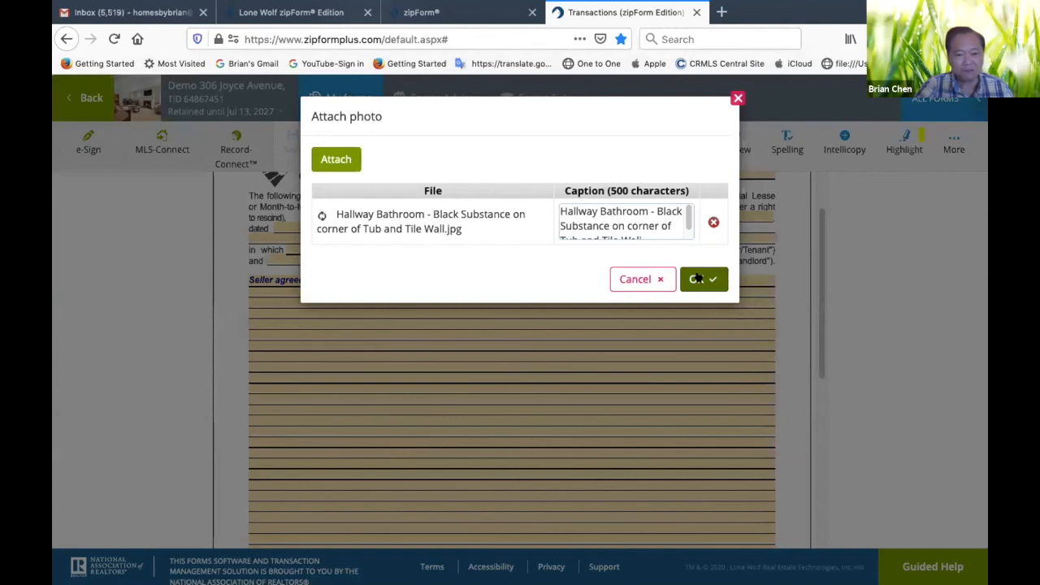
pyautogui.click(697, 278)
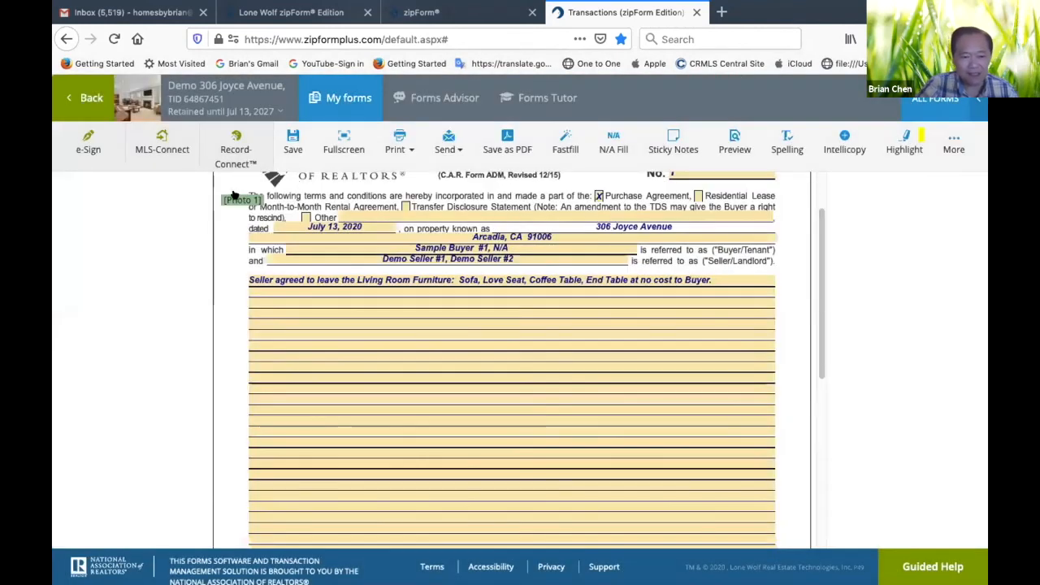
# Place the photo marker on the blank lines just below the addendum sentence and close the attached photo's details
pyautogui.moveTo(232, 196); pyautogui.dragTo(340, 294)
pyautogui.click(340, 294)
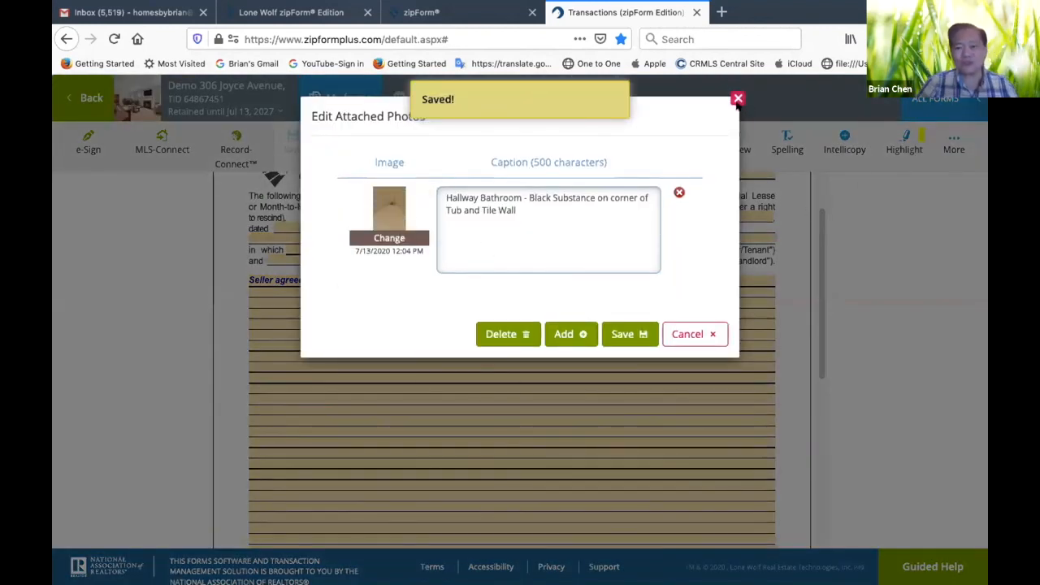
pyautogui.click(736, 99)
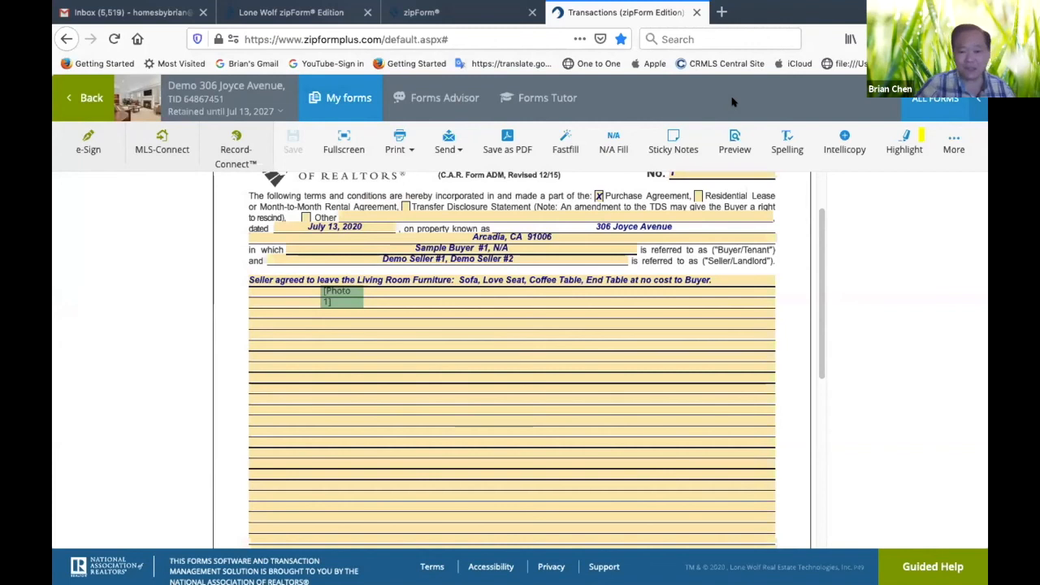
# Look over the addendum down to its signature section, and return to the transaction's documents
pyautogui.scroll(-5, 738, 230)
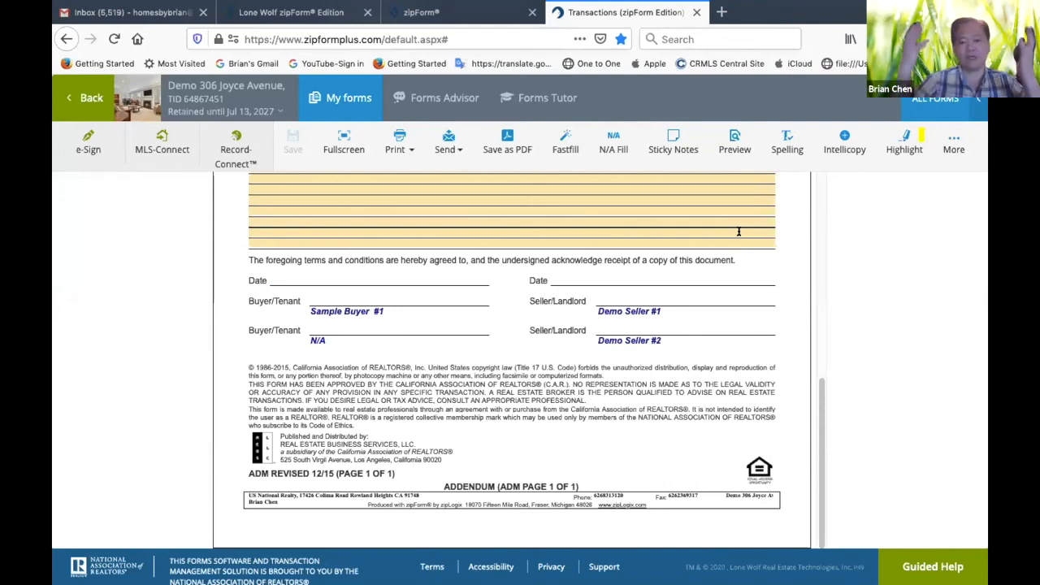
pyautogui.scroll(10, 739, 232)
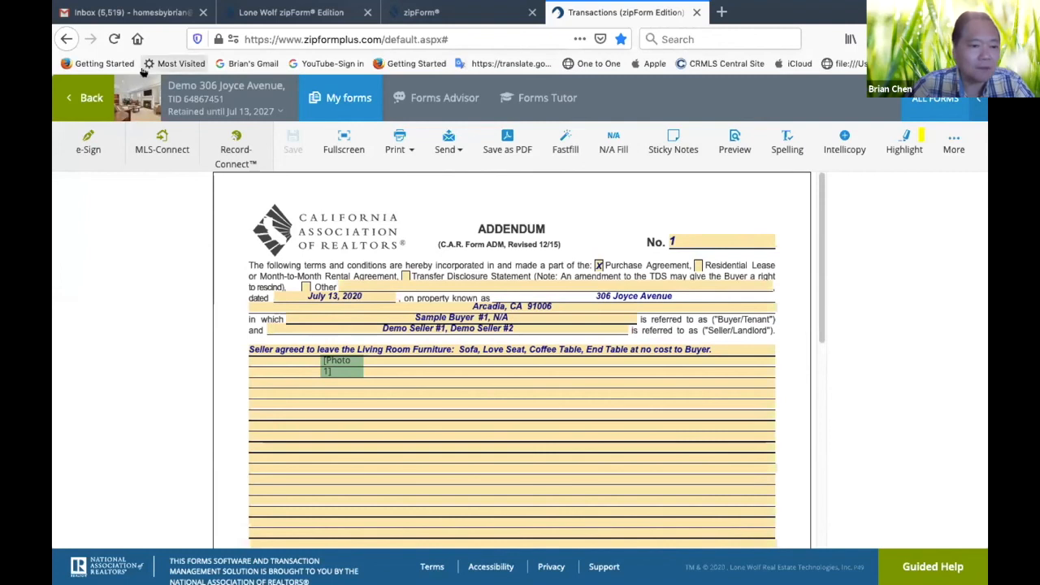
pyautogui.click(89, 97)
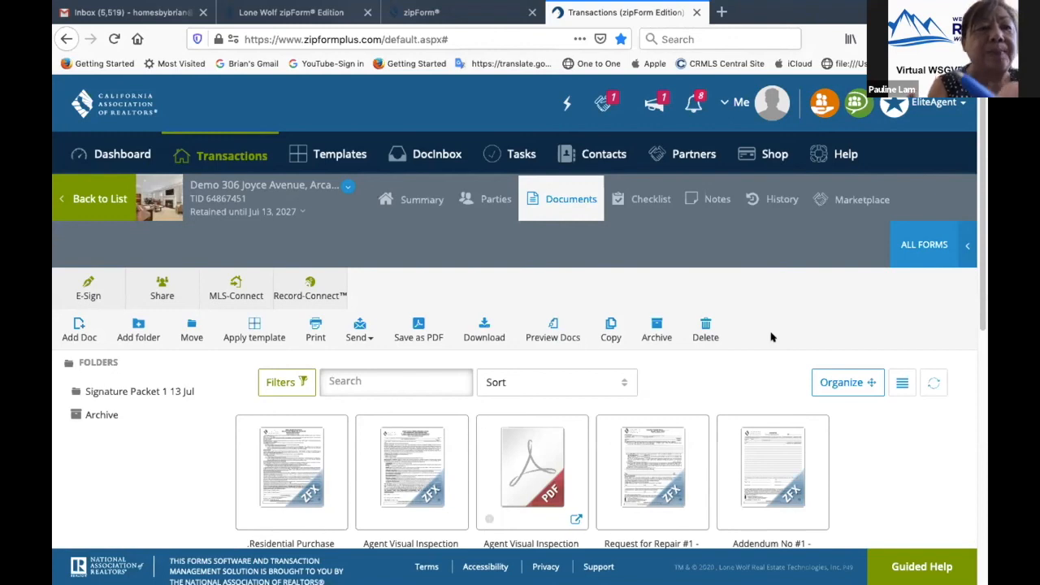
pyautogui.press('XF86AudioRaiseVolume')
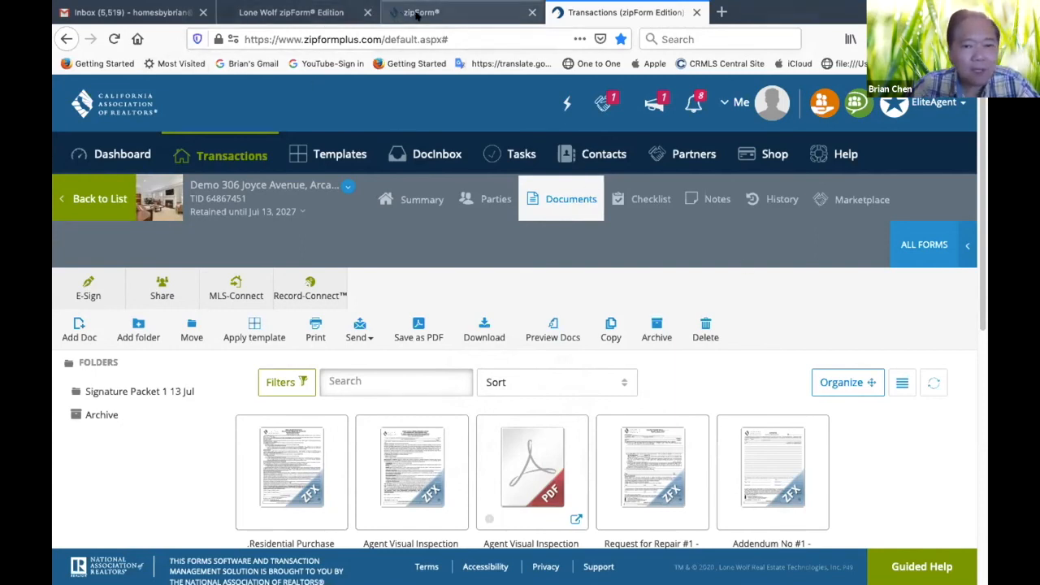
# On the car.org site, open the zipForm Standard page and proceed to its download, signing in with the saved credentials
pyautogui.click(339, 14)
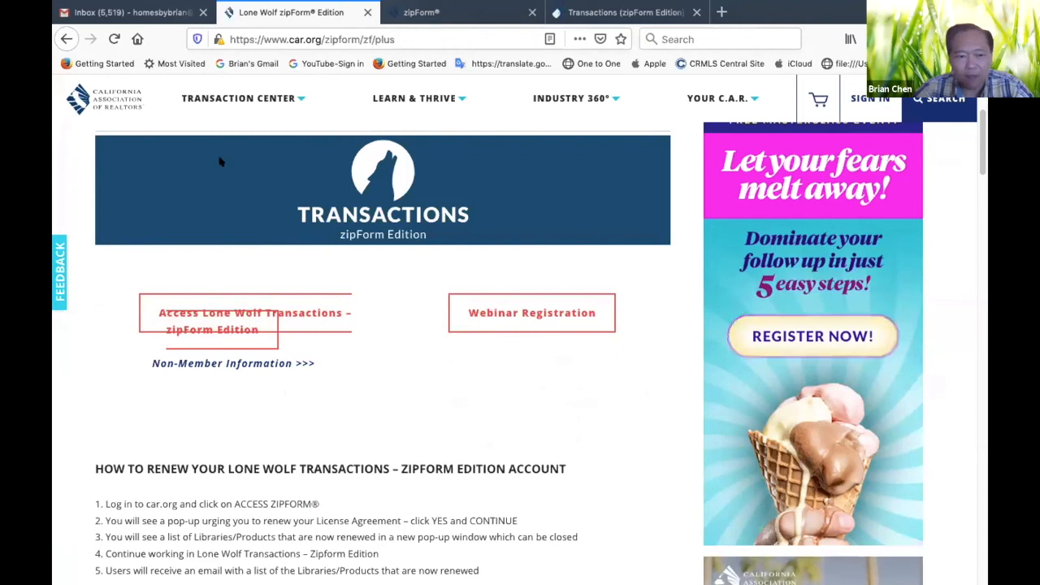
pyautogui.click(286, 117)
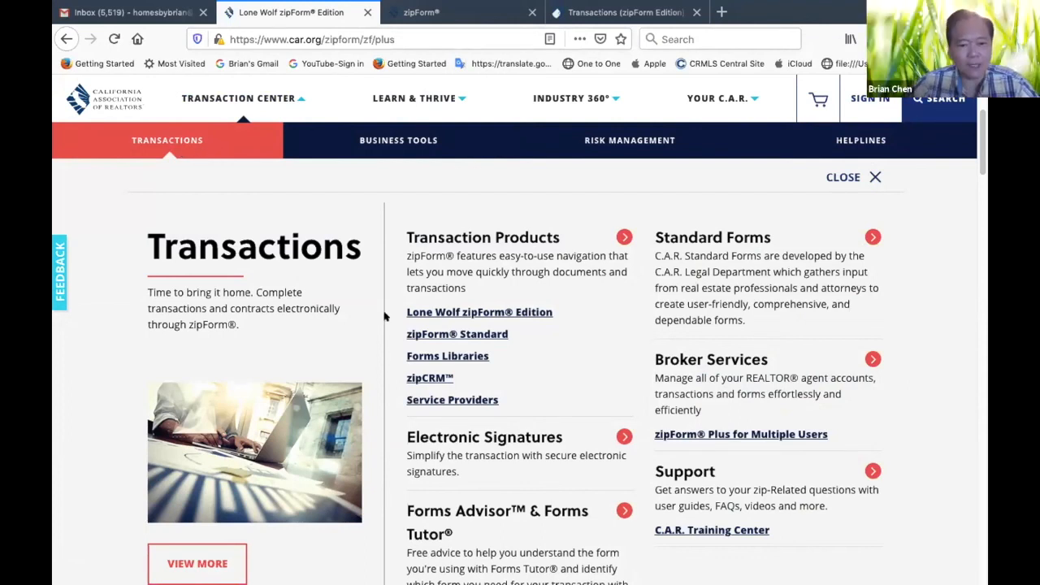
pyautogui.click(453, 335)
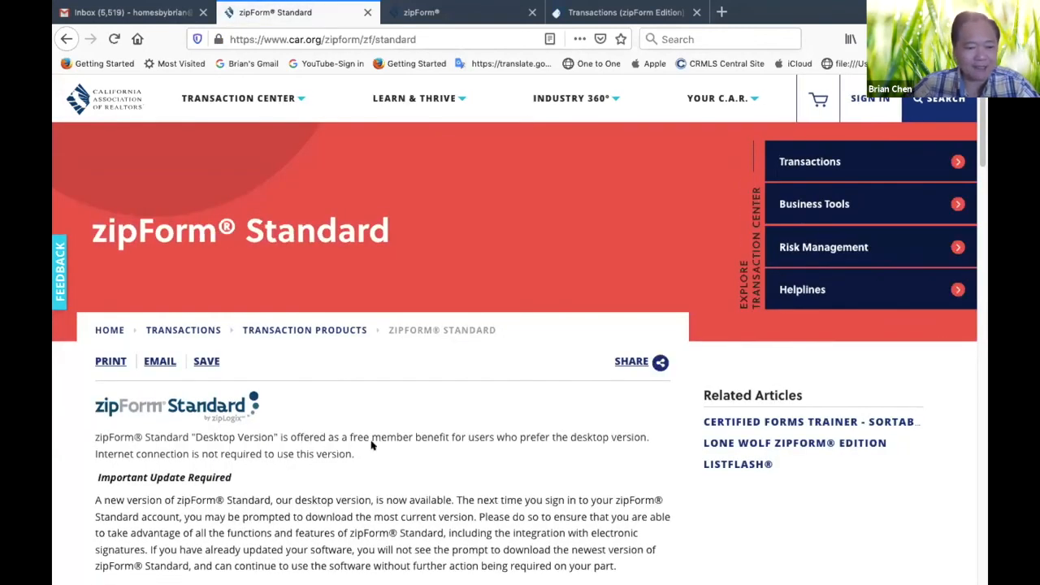
pyautogui.scroll(-5, 334, 486)
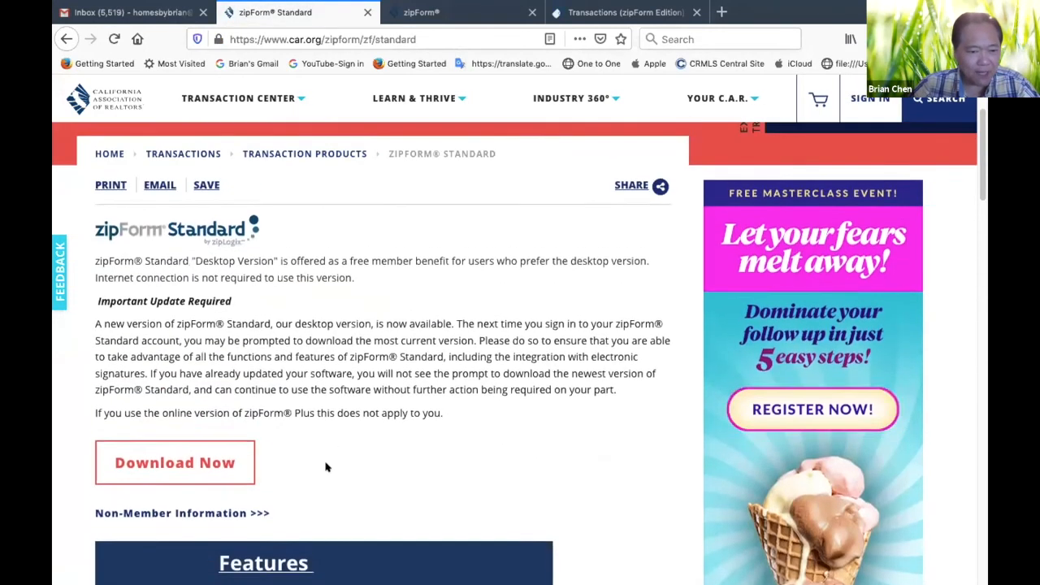
pyautogui.click(183, 463)
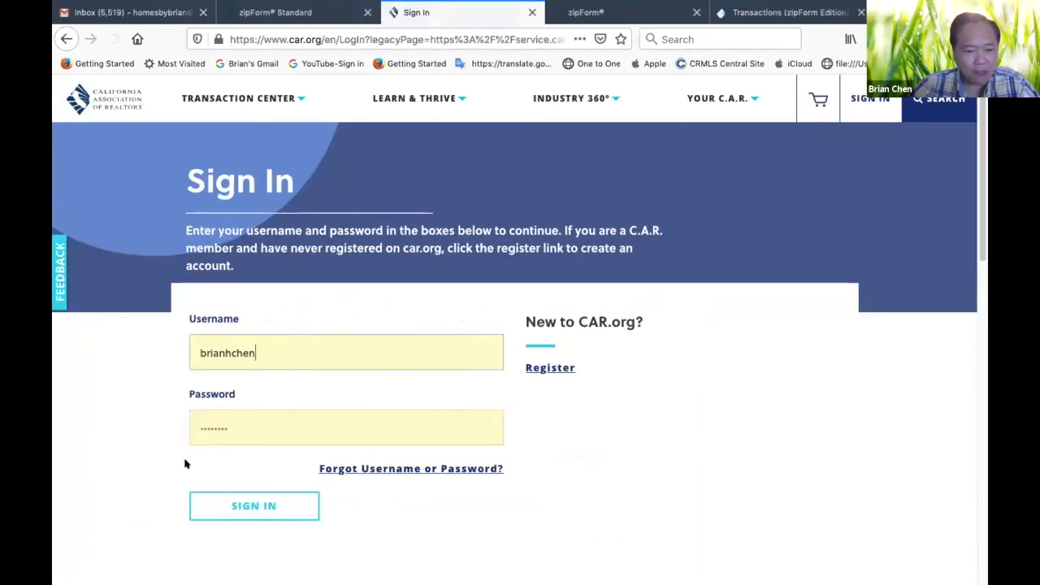
pyautogui.click(204, 511)
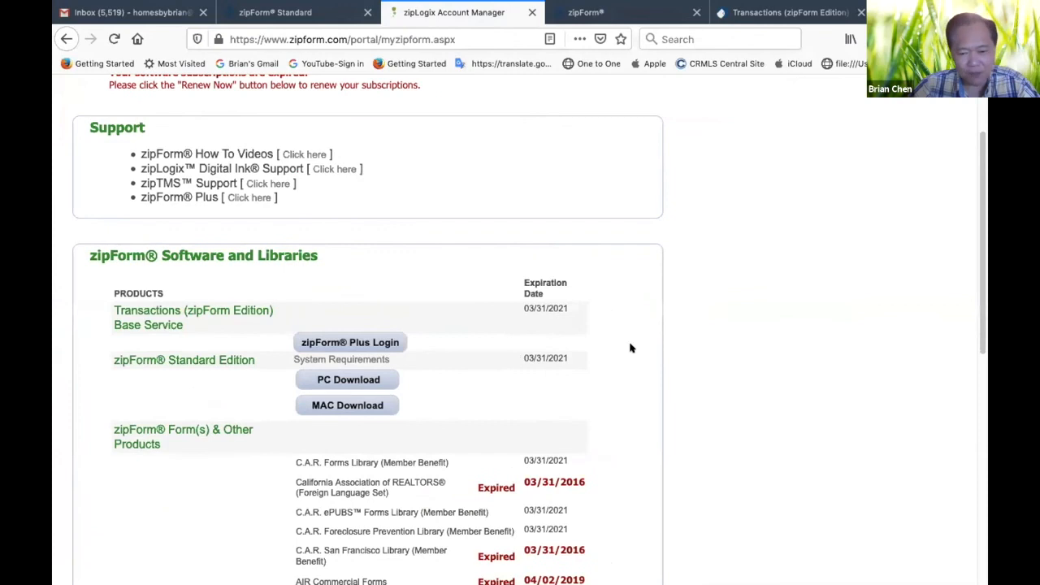
# Examine the zipForm software and forms libraries list, including the PC and Mac downloads and the expiration dates
pyautogui.scroll(-3, 630, 347)
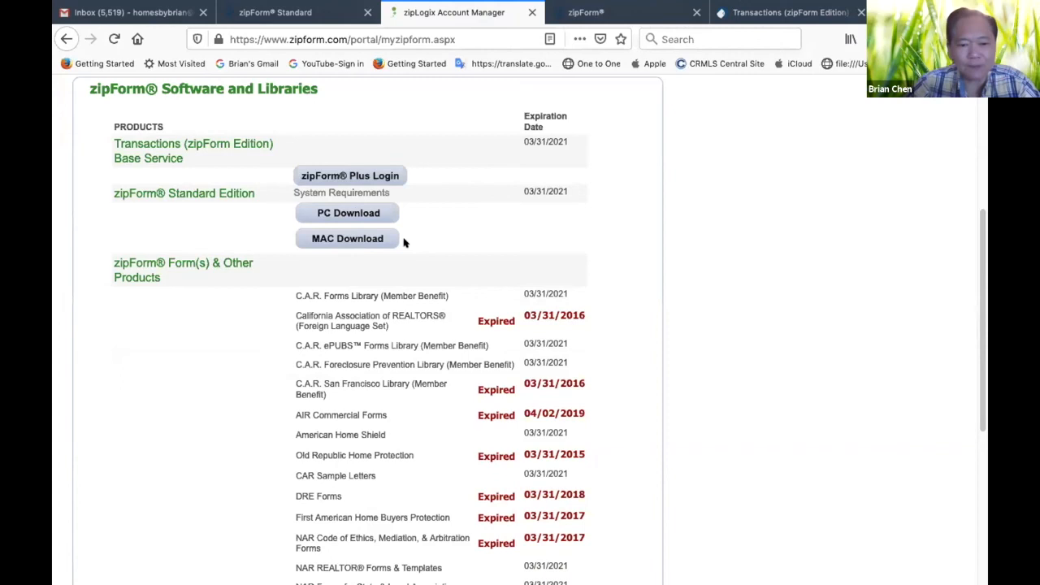
pyautogui.scroll(-5, 486, 242)
pyautogui.scroll(1, 489, 242)
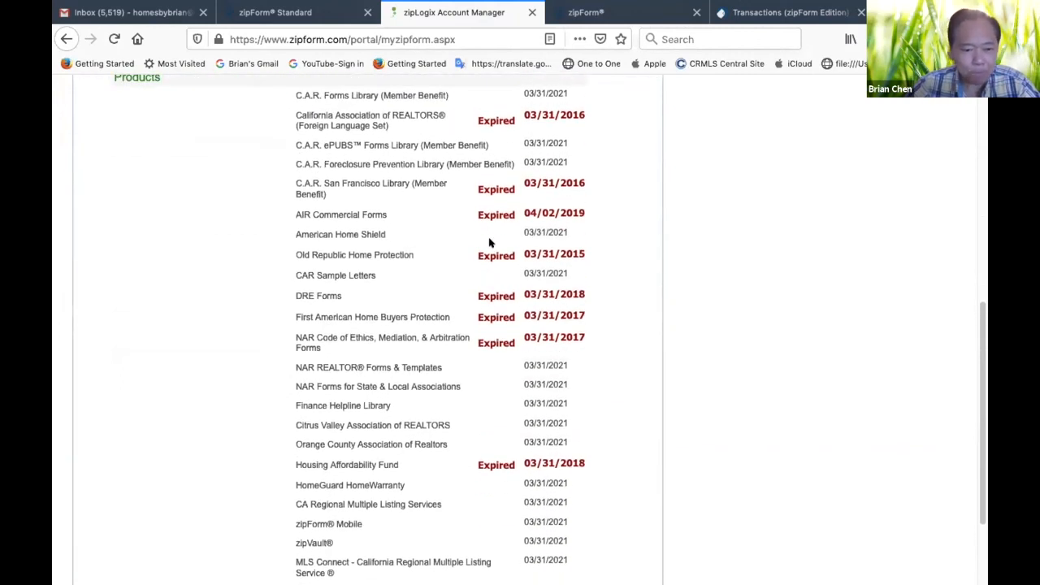
pyautogui.scroll(-1, 489, 242)
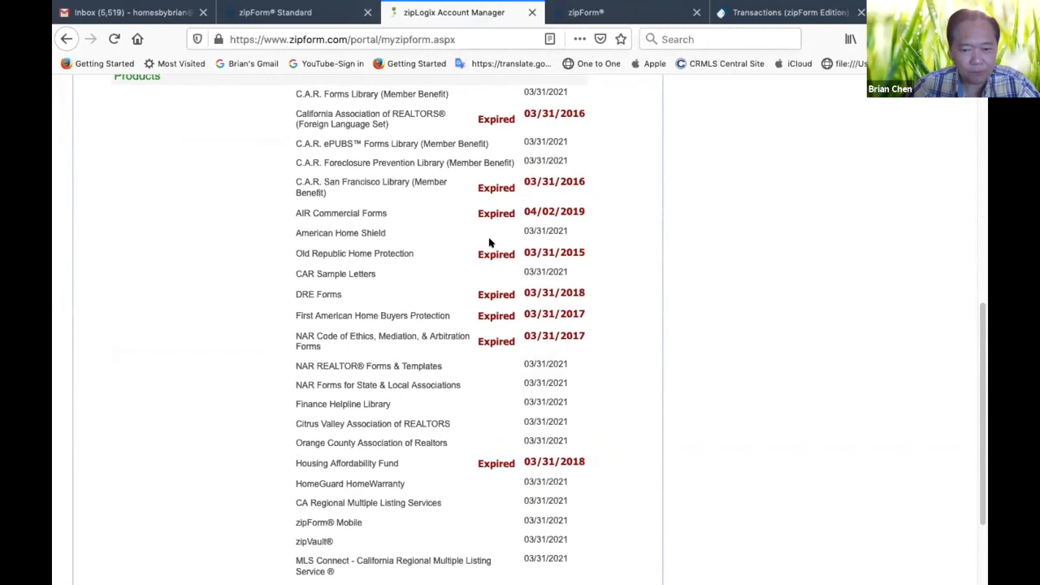
pyautogui.scroll(4, 489, 242)
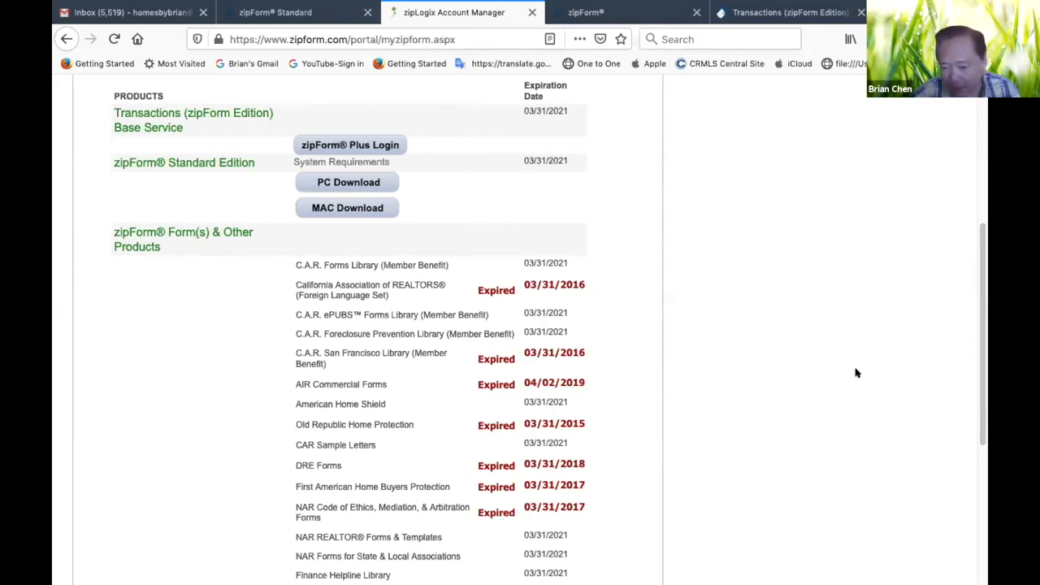
pyautogui.moveTo(795, 6)
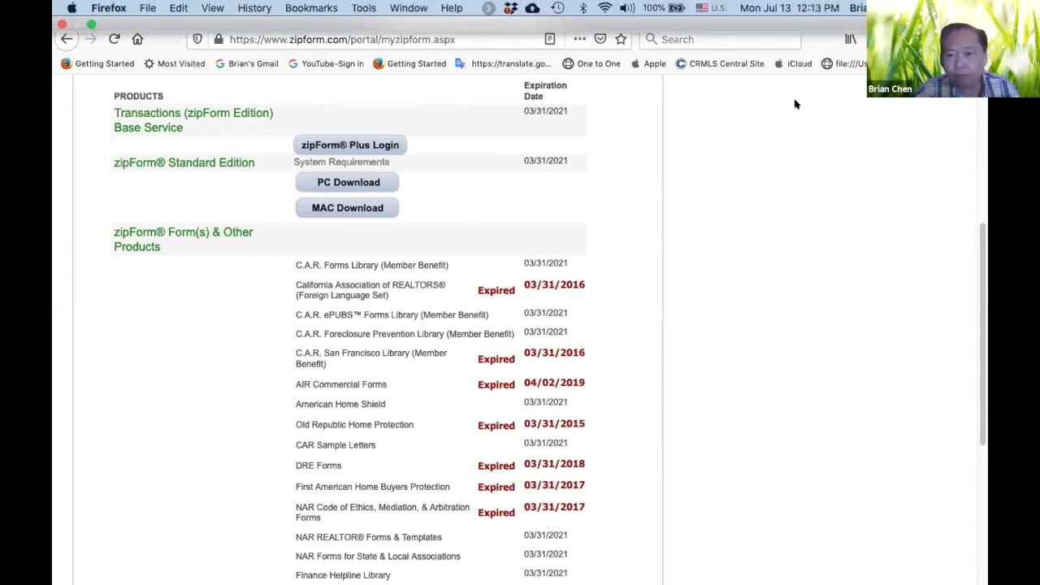
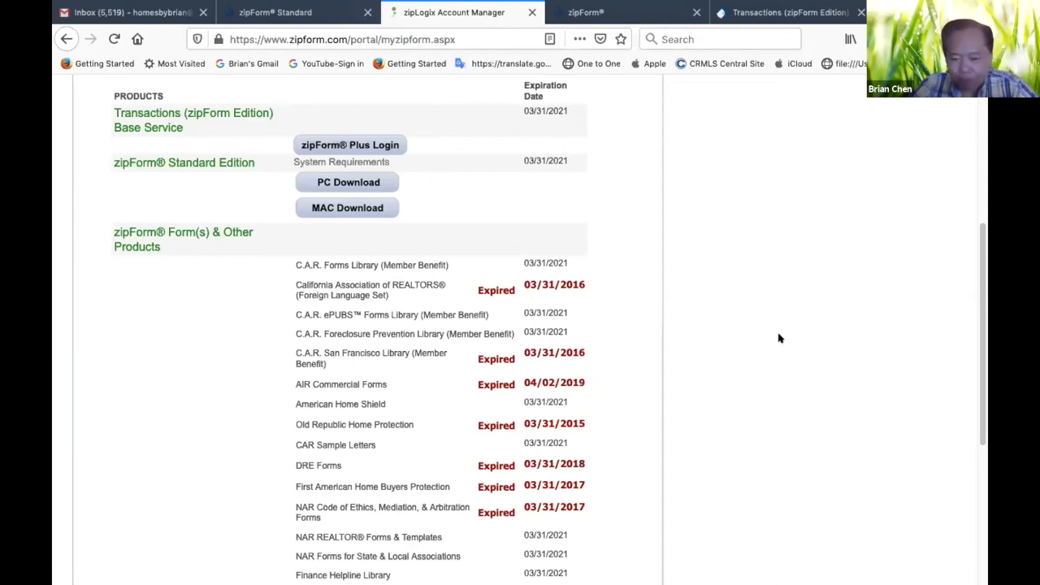
pyautogui.moveTo(836, 7)
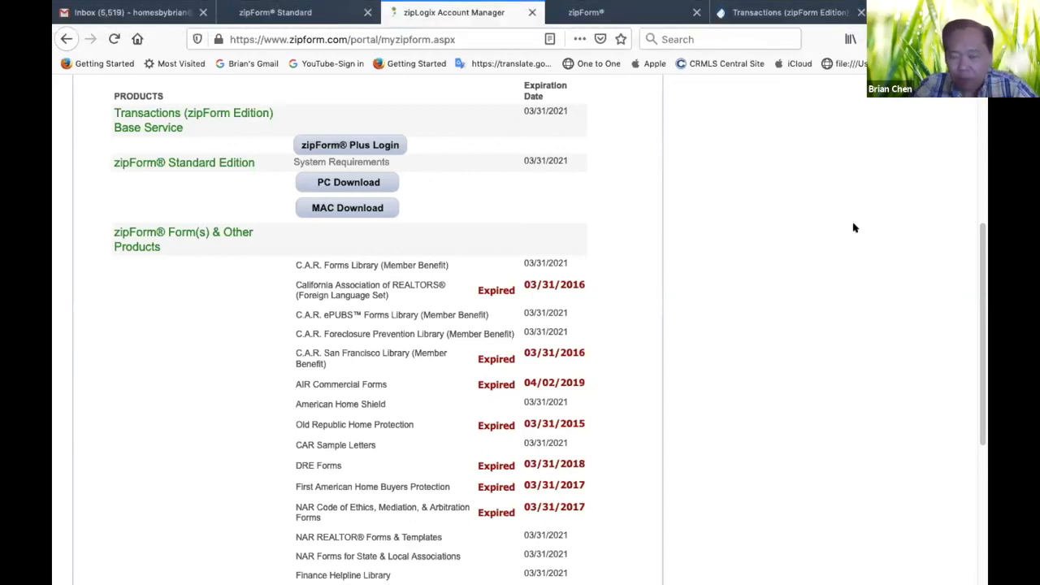